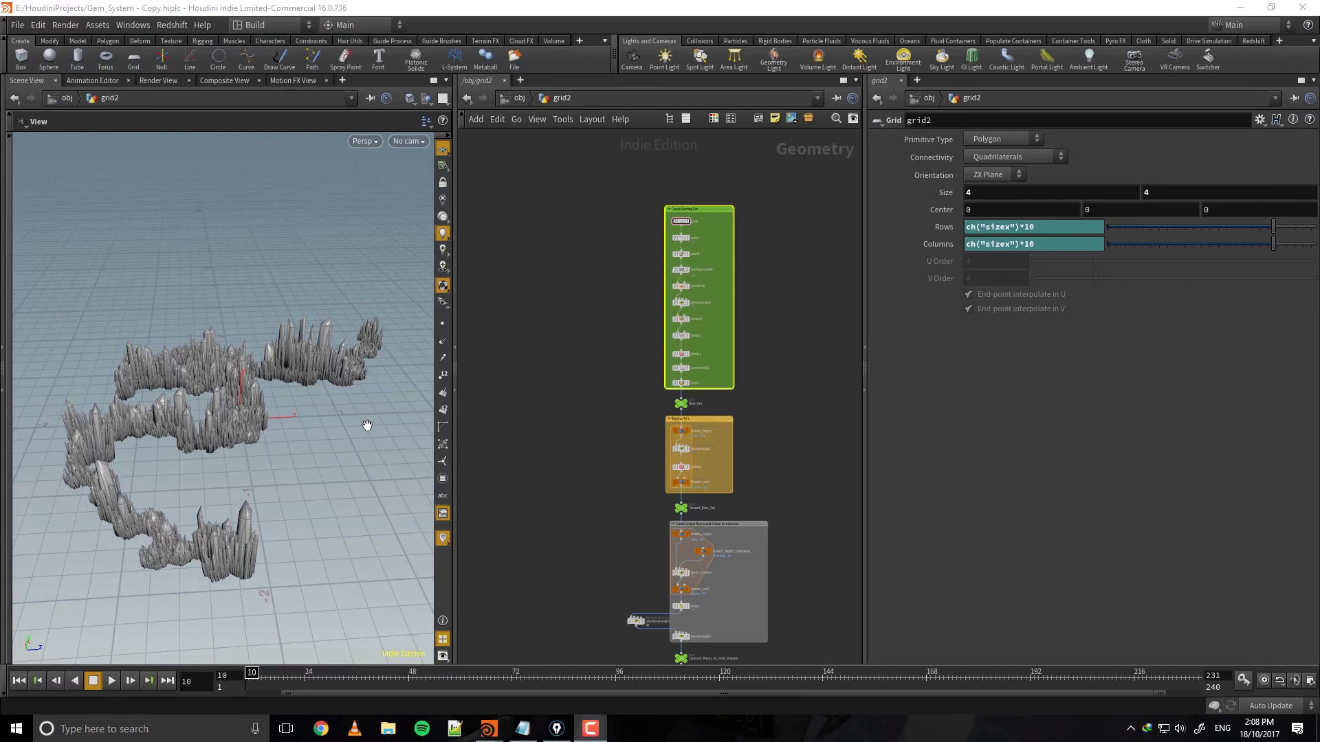
# Examine the existing crystal formation and the grouped node network that generates it.
pyautogui.moveTo(368, 426)
pyautogui.mouseDown()
pyautogui.moveTo(209, 444)
pyautogui.moveTo(374, 430)
pyautogui.mouseUp()
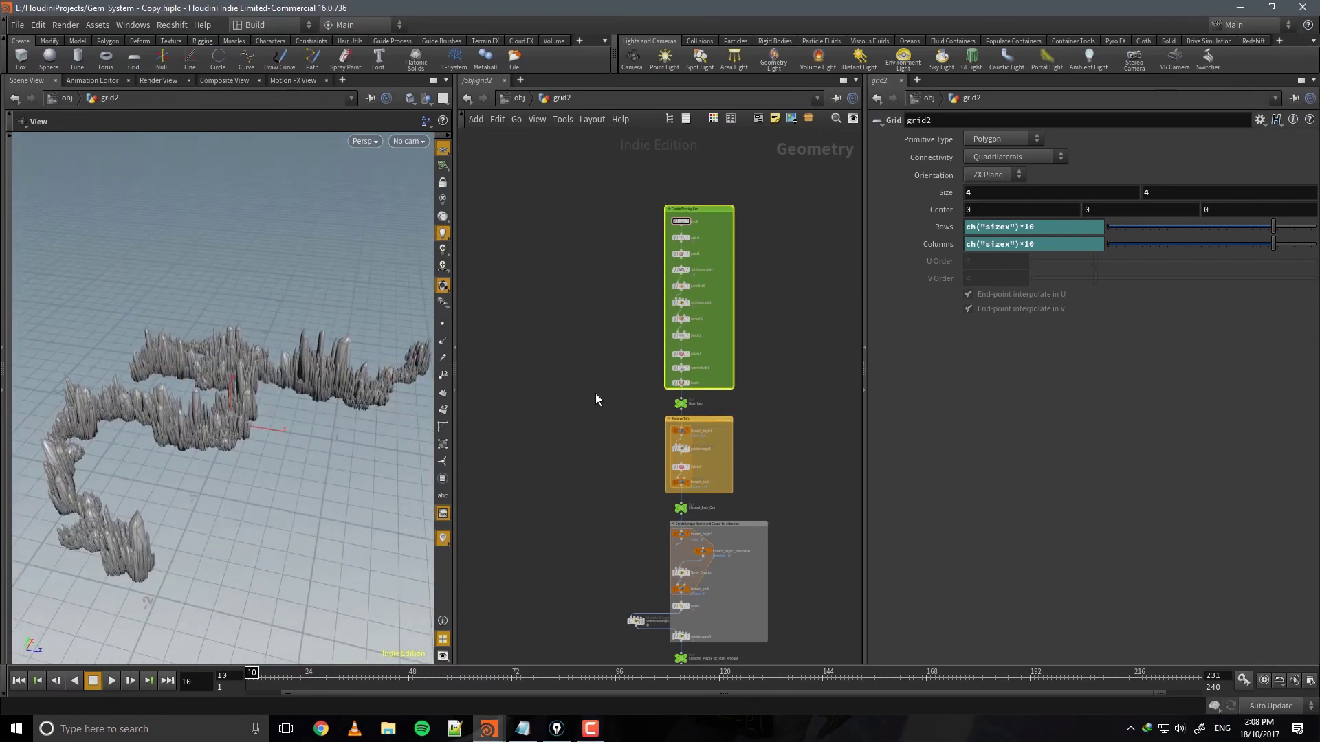
pyautogui.scroll(-5, 620, 374)
pyautogui.scroll(-4, 620, 379)
pyautogui.moveTo(701, 447); pyautogui.dragTo(751, 241, button='middle')
pyautogui.moveTo(775, 361); pyautogui.dragTo(760, 454, button='middle')
pyautogui.scroll(-3, 778, 279)
pyautogui.scroll(7, 730, 233)
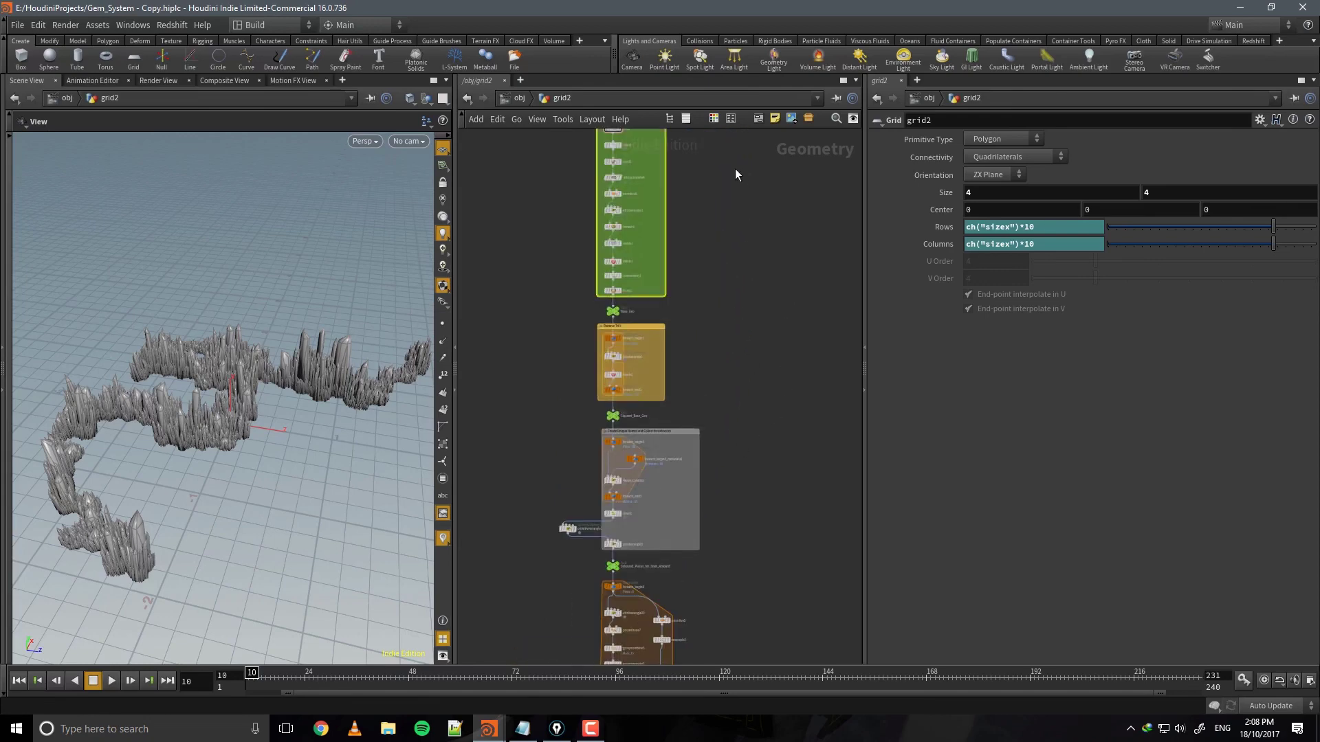
# Display the paint1 node from the Create Starting Geo group in the viewport.
pyautogui.moveTo(735, 167); pyautogui.dragTo(838, 346, button='middle')
pyautogui.scroll(1, 764, 342)
pyautogui.scroll(3, 764, 341)
pyautogui.click(662, 337)
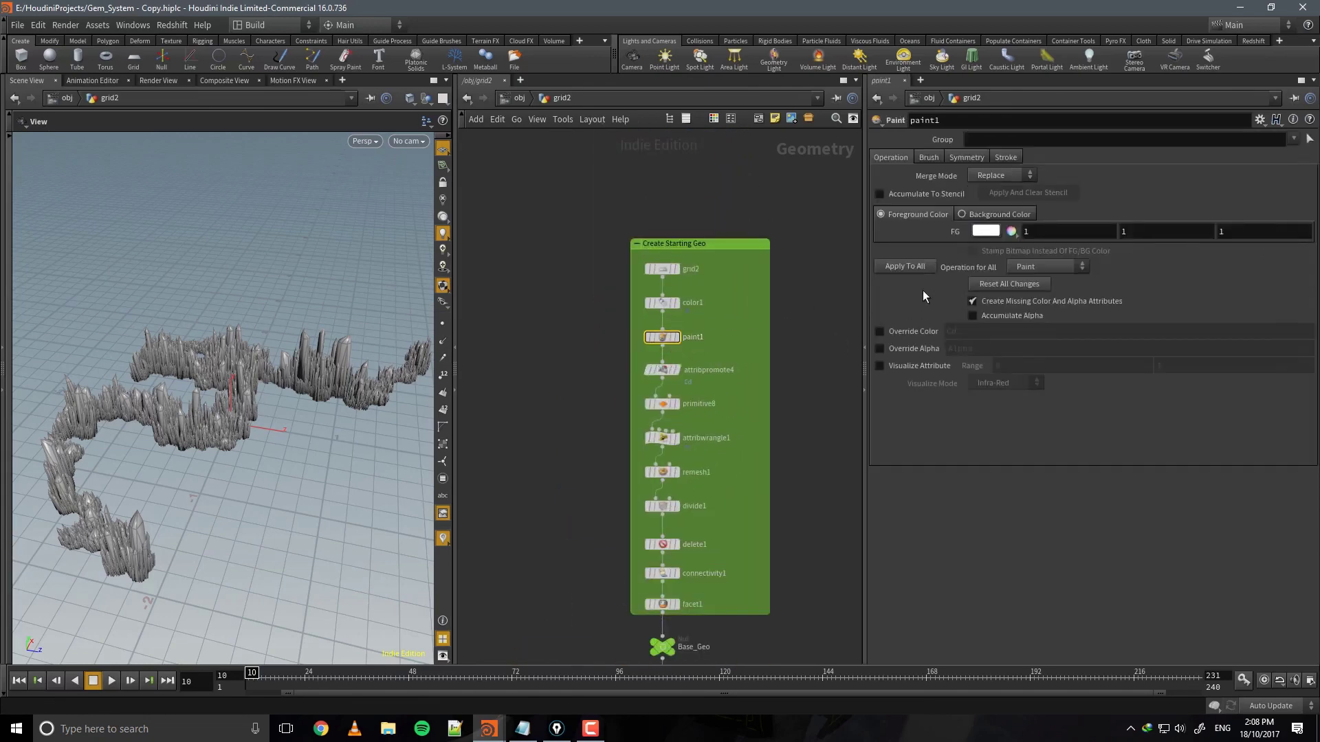
pyautogui.click(677, 337)
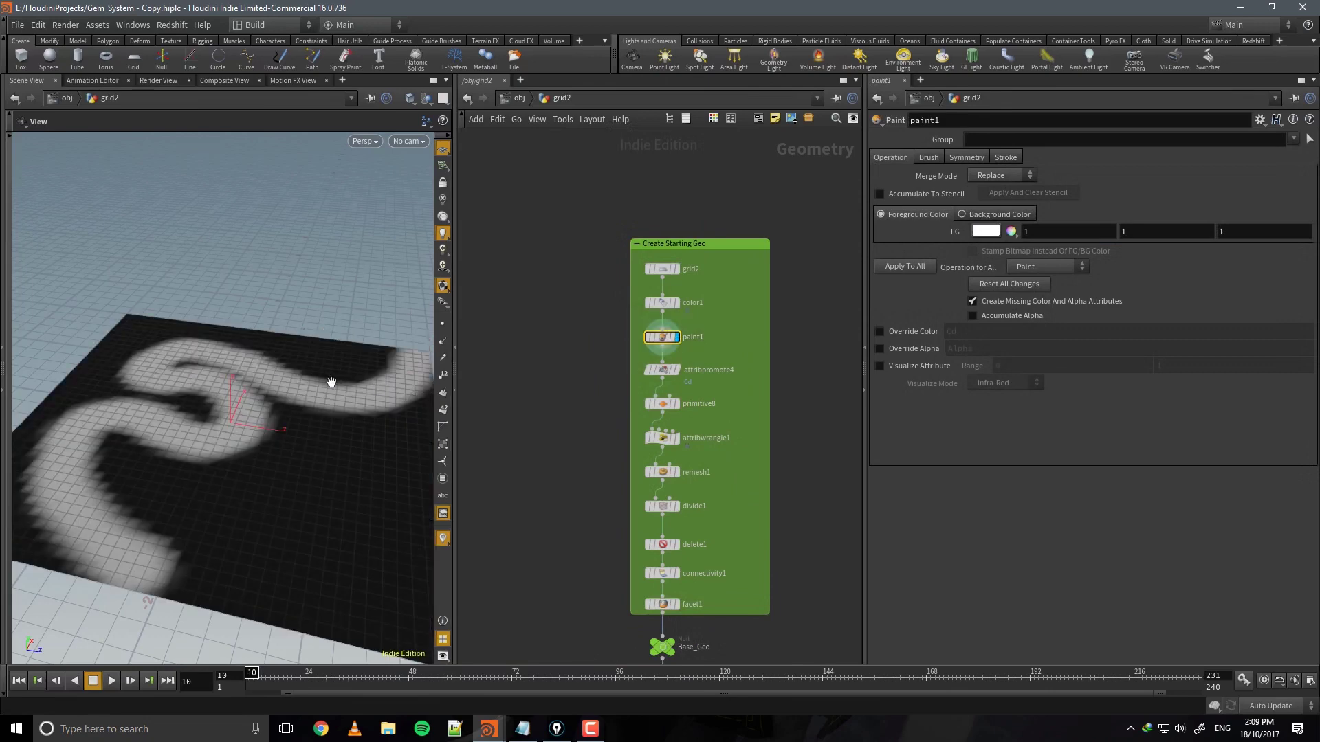
pyautogui.moveTo(331, 382); pyautogui.dragTo(611, 365)
# Reset all changes on the paint1 node and paint a new winding, branching white path across the black grid.
pyautogui.click(980, 283)
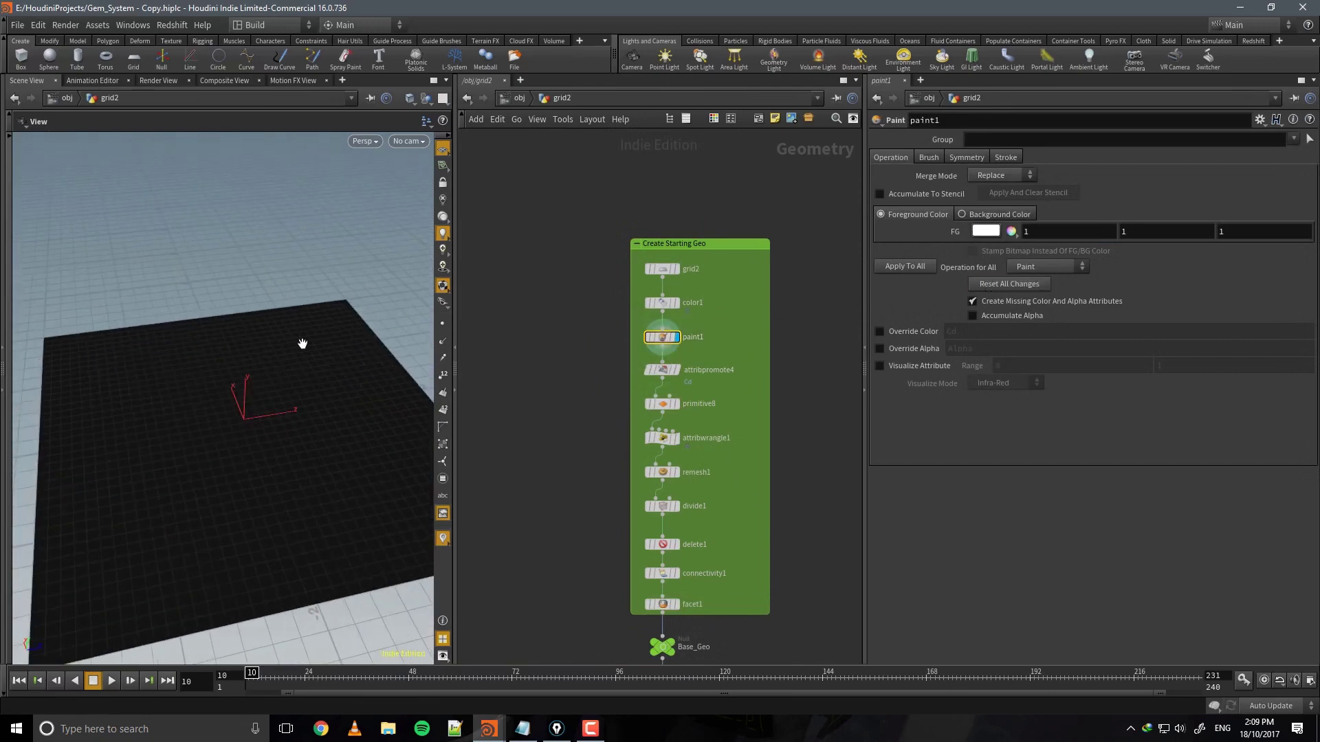
pyautogui.moveTo(294, 345)
pyautogui.mouseDown()
pyautogui.moveTo(347, 335)
pyautogui.moveTo(337, 417)
pyautogui.moveTo(289, 475)
pyautogui.mouseUp()
pyautogui.press('Return')
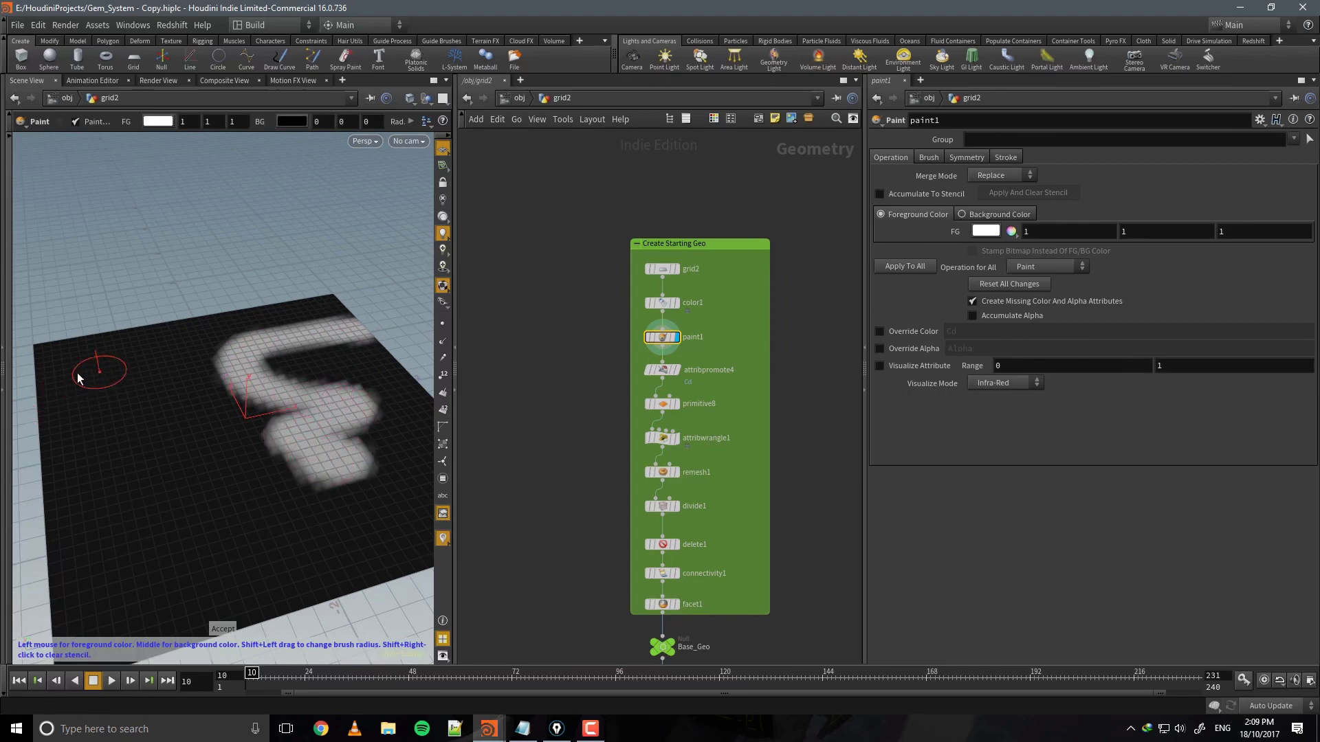
pyautogui.moveTo(96, 374)
pyautogui.mouseDown()
pyautogui.moveTo(142, 510)
pyautogui.moveTo(286, 518)
pyautogui.moveTo(313, 459)
pyautogui.mouseUp()
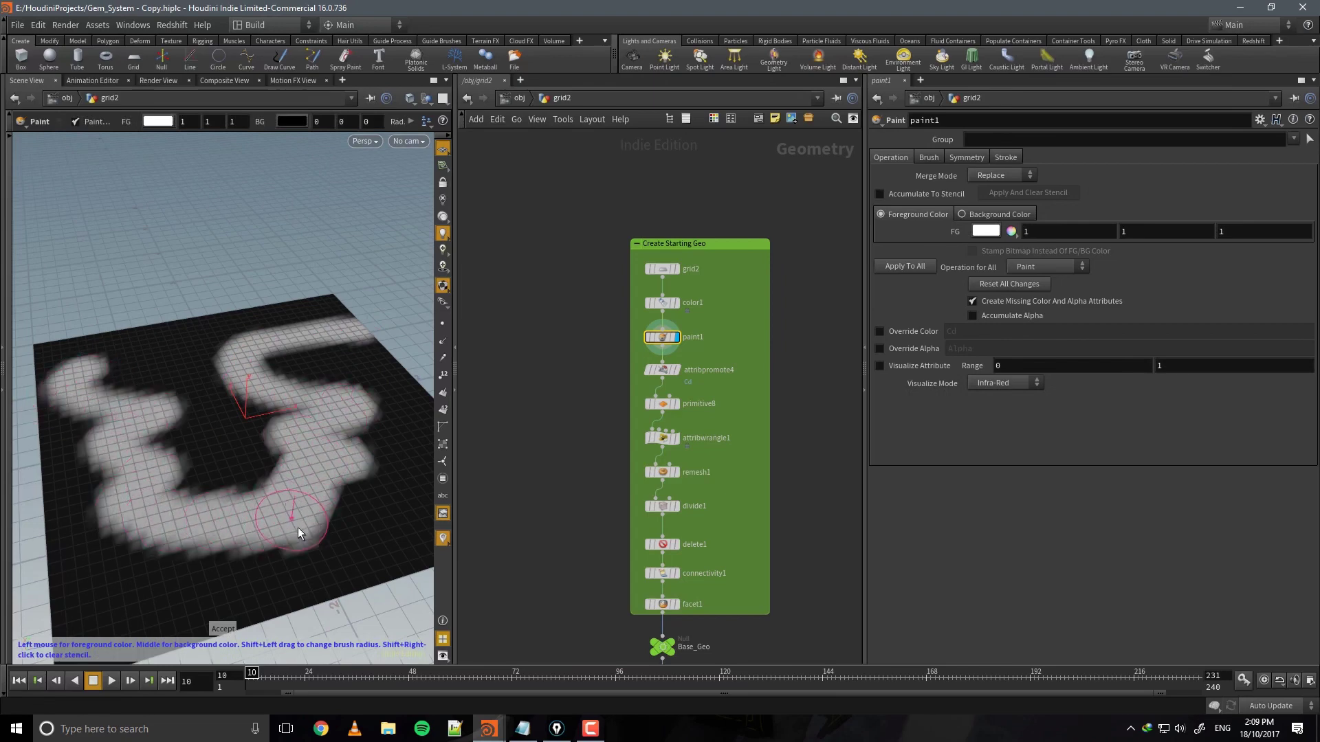
pyautogui.moveTo(298, 527); pyautogui.dragTo(345, 576)
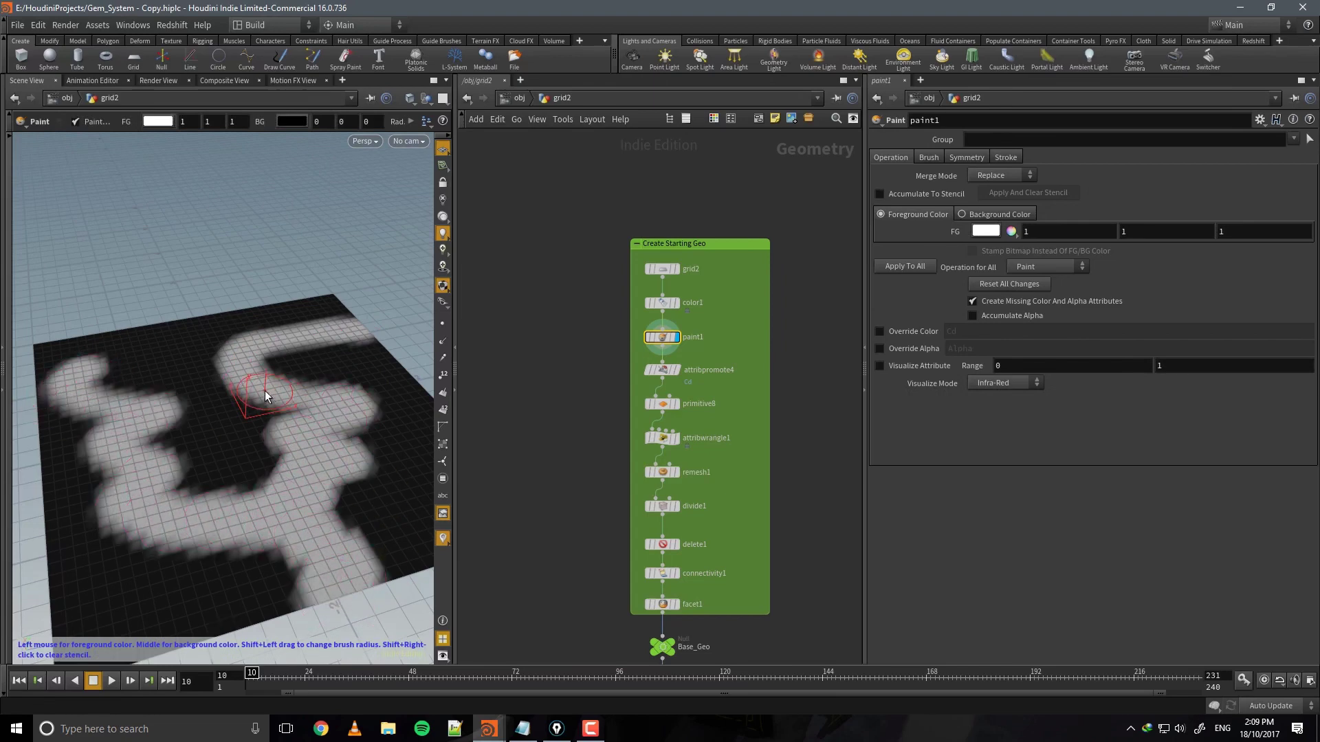
pyautogui.press('Escape')
# Display the GEM_CACHE_A file cache node at the end of the network and save the current frame's geometry to disk.
pyautogui.moveTo(591, 550)
pyautogui.mouseDown(button='middle')
pyautogui.moveTo(575, 149)
pyautogui.moveTo(606, 263)
pyautogui.mouseUp(button='middle')
pyautogui.scroll(-8, 587, 415)
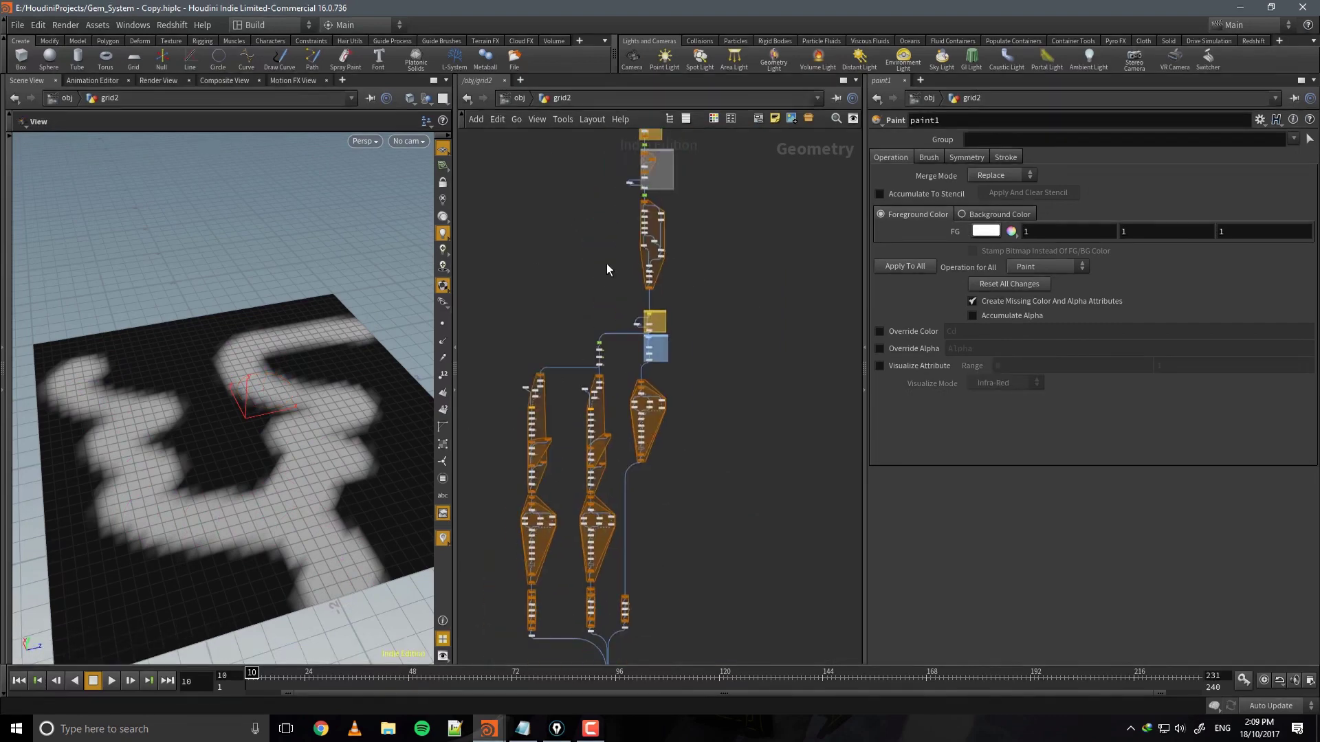
pyautogui.moveTo(660, 657); pyautogui.dragTo(711, 332, button='middle')
pyautogui.scroll(2, 701, 382)
pyautogui.scroll(7, 632, 335)
pyautogui.moveTo(697, 262); pyautogui.dragTo(675, 435, button='middle')
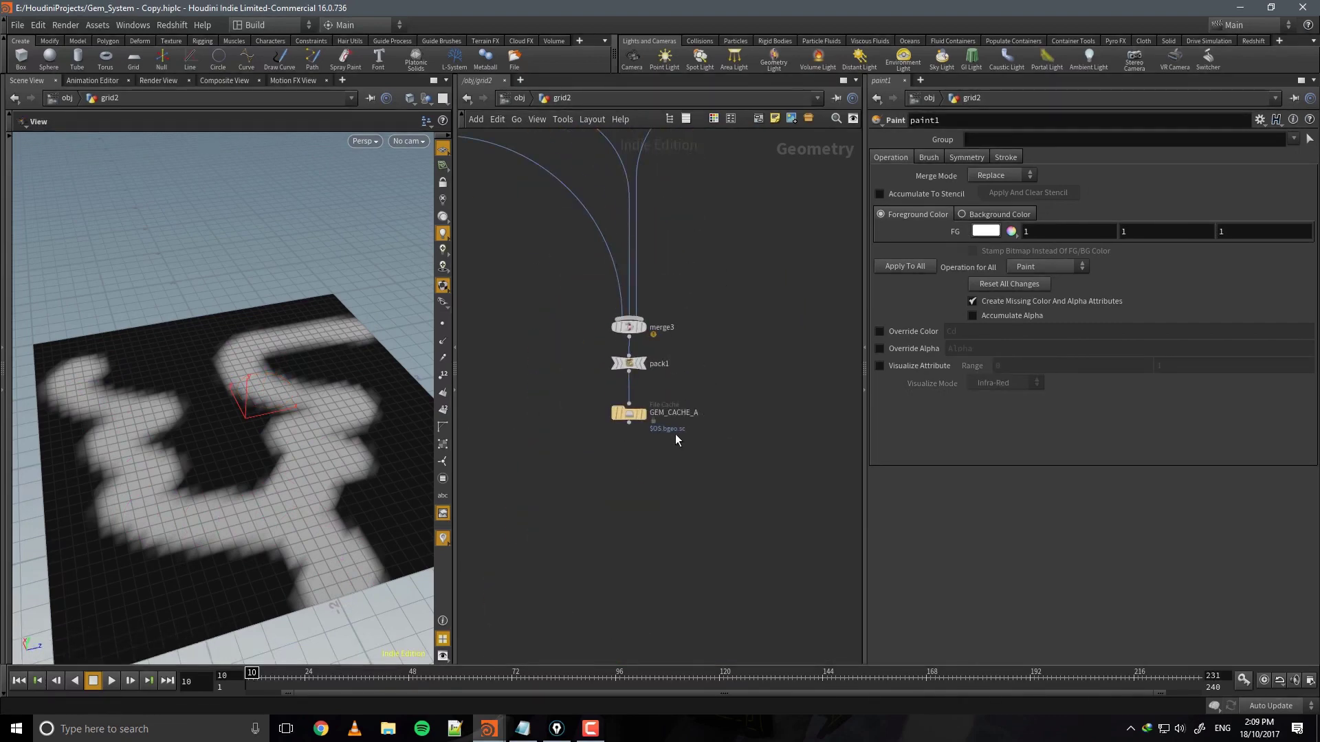
pyautogui.moveTo(726, 289)
pyautogui.mouseDown(button='middle')
pyautogui.moveTo(686, 506)
pyautogui.moveTo(732, 291)
pyautogui.mouseUp(button='middle')
pyautogui.click(636, 414)
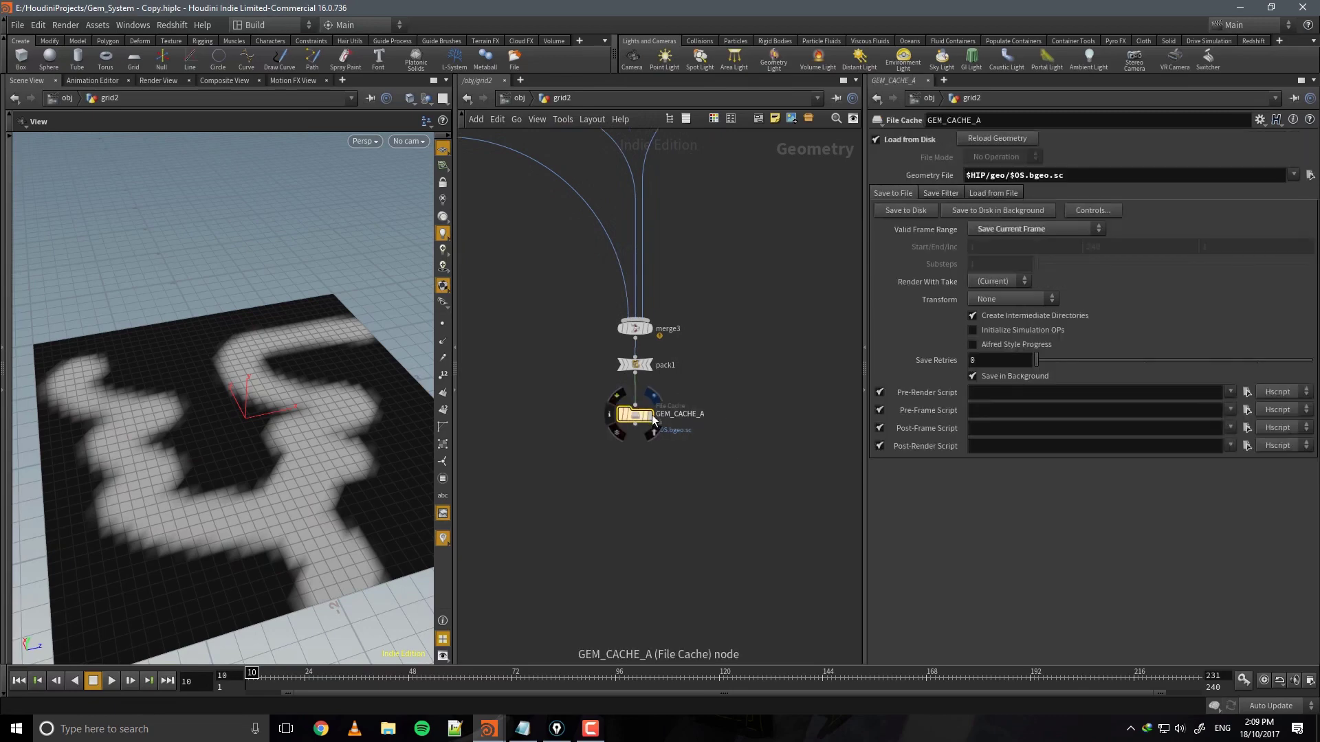
pyautogui.click(653, 395)
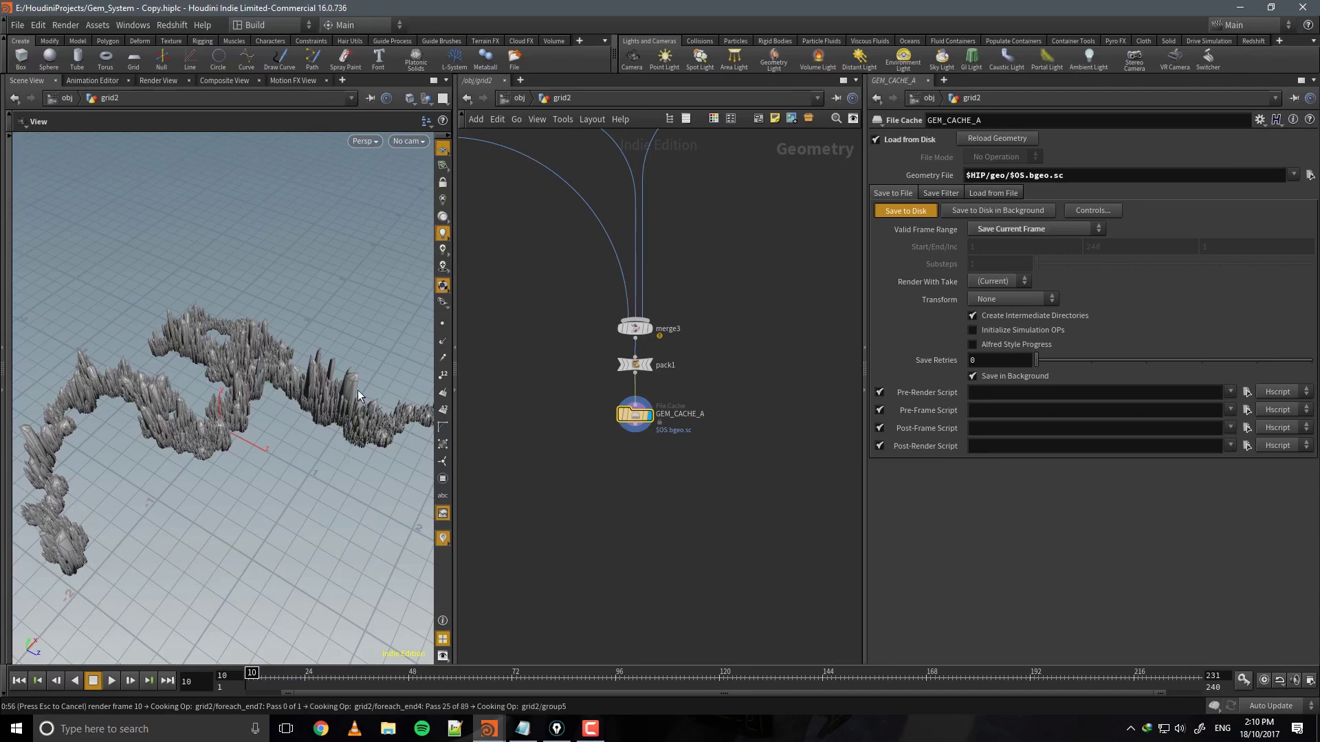
# Examine the regenerated crystals and the node network from the starting geometry group down to its branches.
pyautogui.moveTo(331, 403); pyautogui.dragTo(337, 447)
pyautogui.moveTo(754, 268); pyautogui.dragTo(783, 475, button='middle')
pyautogui.scroll(-8, 770, 405)
pyautogui.moveTo(836, 268); pyautogui.dragTo(813, 451, button='middle')
pyautogui.moveTo(798, 304); pyautogui.dragTo(749, 483, button='middle')
pyautogui.moveTo(774, 285); pyautogui.dragTo(764, 526, button='middle')
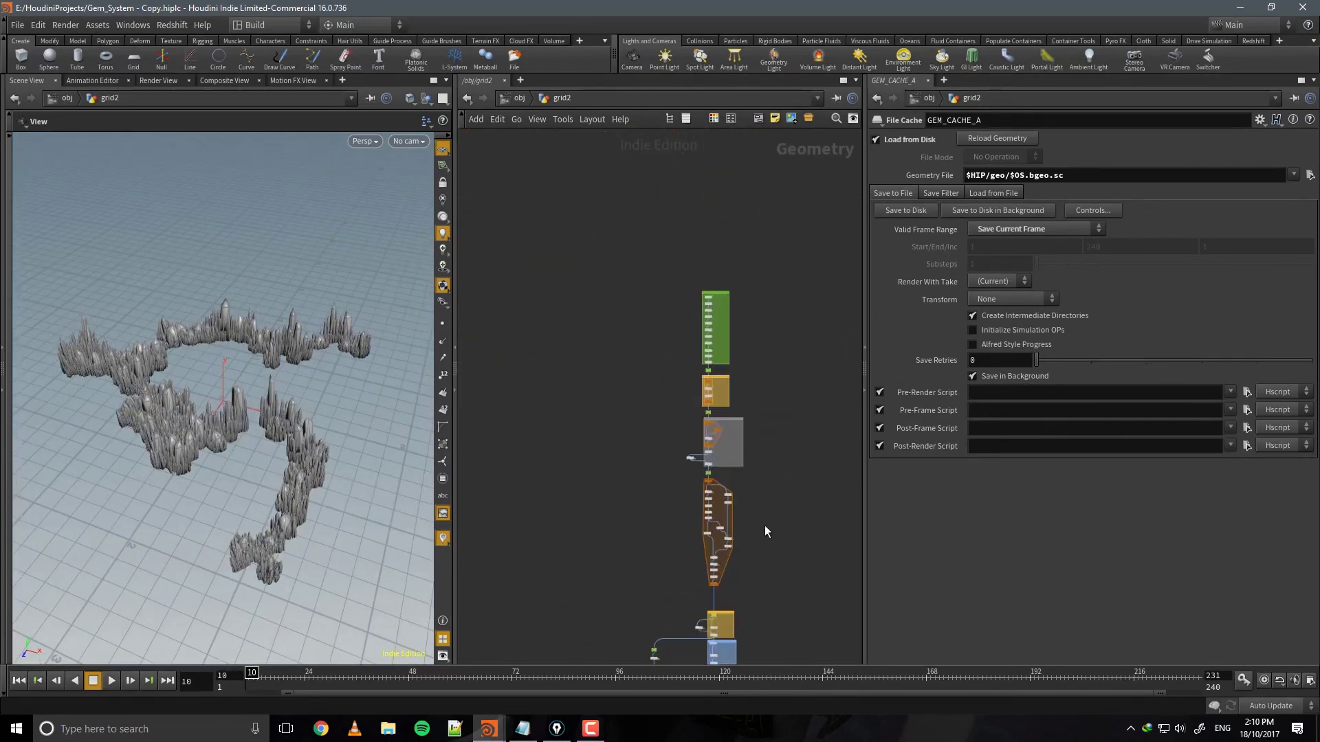
pyautogui.scroll(5, 678, 251)
pyautogui.moveTo(679, 252); pyautogui.dragTo(798, 312, button='middle')
pyautogui.scroll(-5, 758, 339)
pyautogui.scroll(8, 761, 305)
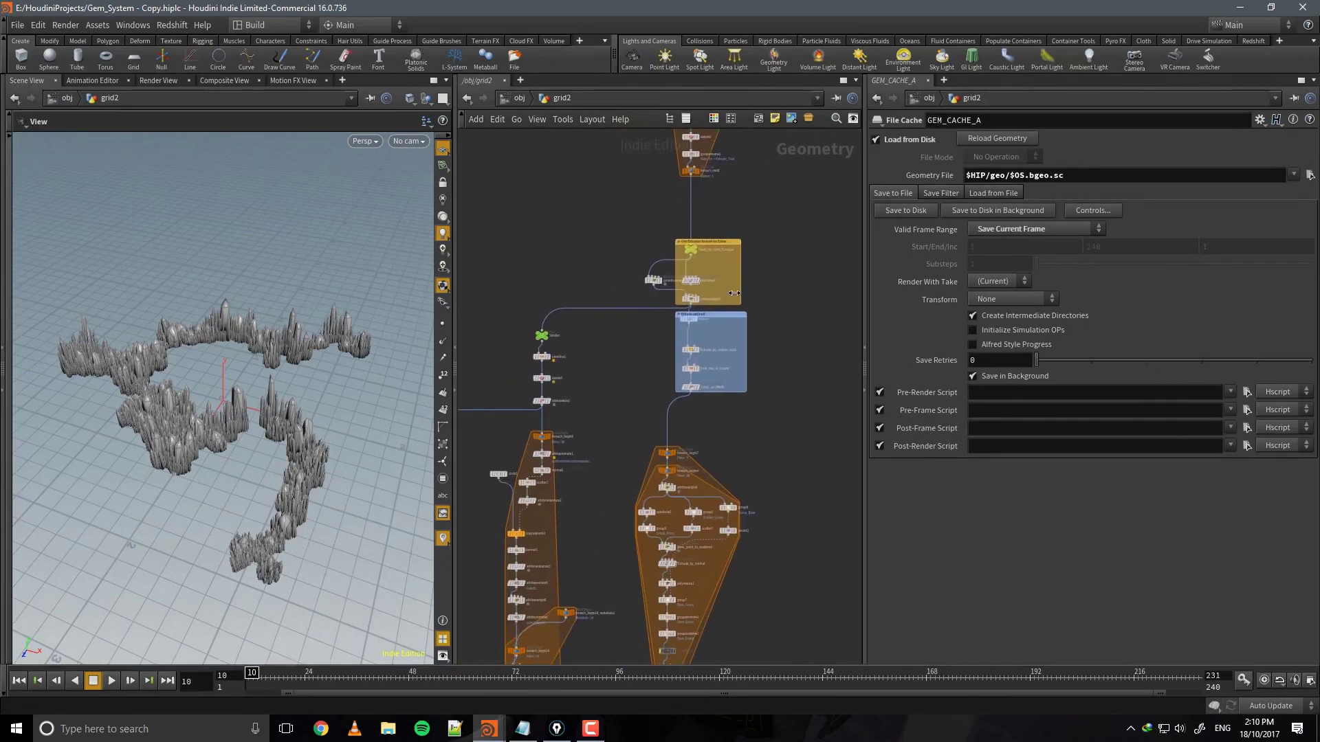
# Inspect the Smaller null node and the neighbouring crystal branches.
pyautogui.moveTo(585, 339); pyautogui.dragTo(657, 303, button='middle')
pyautogui.click(600, 297)
pyautogui.moveTo(585, 306); pyautogui.dragTo(587, 308)
pyautogui.moveTo(688, 315); pyautogui.dragTo(626, 347, button='middle')
pyautogui.scroll(4, 686, 352)
pyautogui.scroll(-6, 638, 357)
pyautogui.scroll(-4, 644, 362)
pyautogui.moveTo(766, 415); pyautogui.dragTo(784, 238, button='middle')
pyautogui.scroll(5, 773, 356)
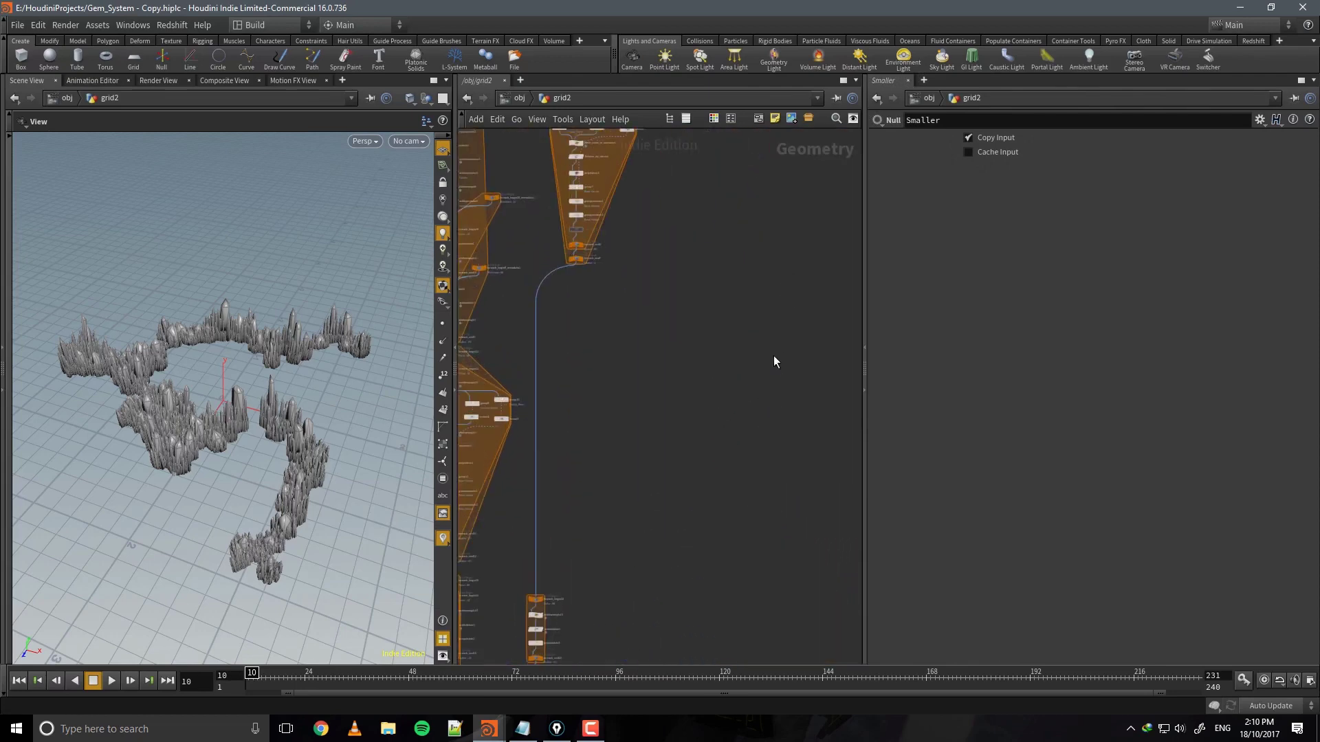
# Review the three crystal branches by selecting the for-each blocks of two of them in the network.
pyautogui.moveTo(746, 179); pyautogui.dragTo(798, 518, button='middle')
pyautogui.moveTo(818, 291); pyautogui.dragTo(801, 488, button='middle')
pyautogui.moveTo(802, 488); pyautogui.dragTo(706, 370)
pyautogui.moveTo(795, 394); pyautogui.dragTo(775, 206, button='middle')
pyautogui.moveTo(791, 530); pyautogui.dragTo(765, 369, button='middle')
pyautogui.scroll(-4, 765, 369)
pyautogui.moveTo(788, 412); pyautogui.dragTo(815, 280, button='middle')
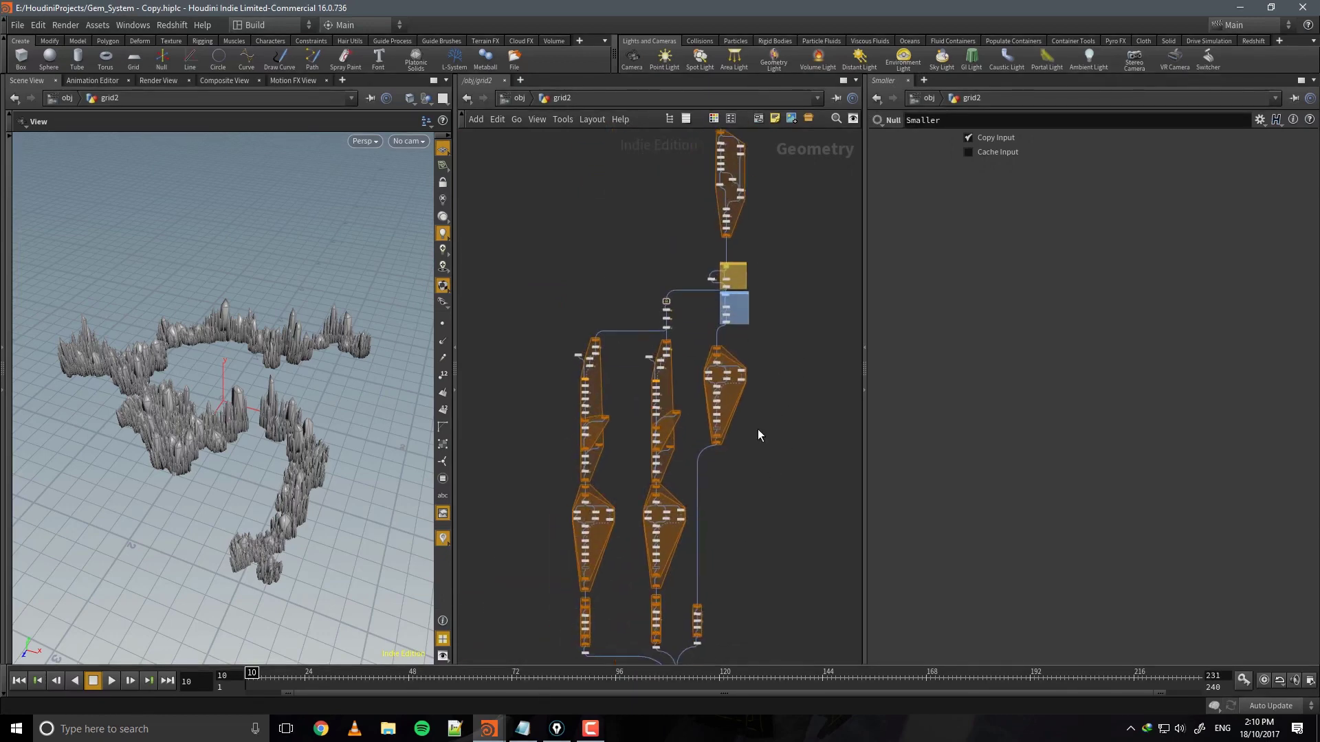
pyautogui.moveTo(763, 460); pyautogui.dragTo(750, 372, button='middle')
pyautogui.moveTo(784, 417); pyautogui.dragTo(683, 256)
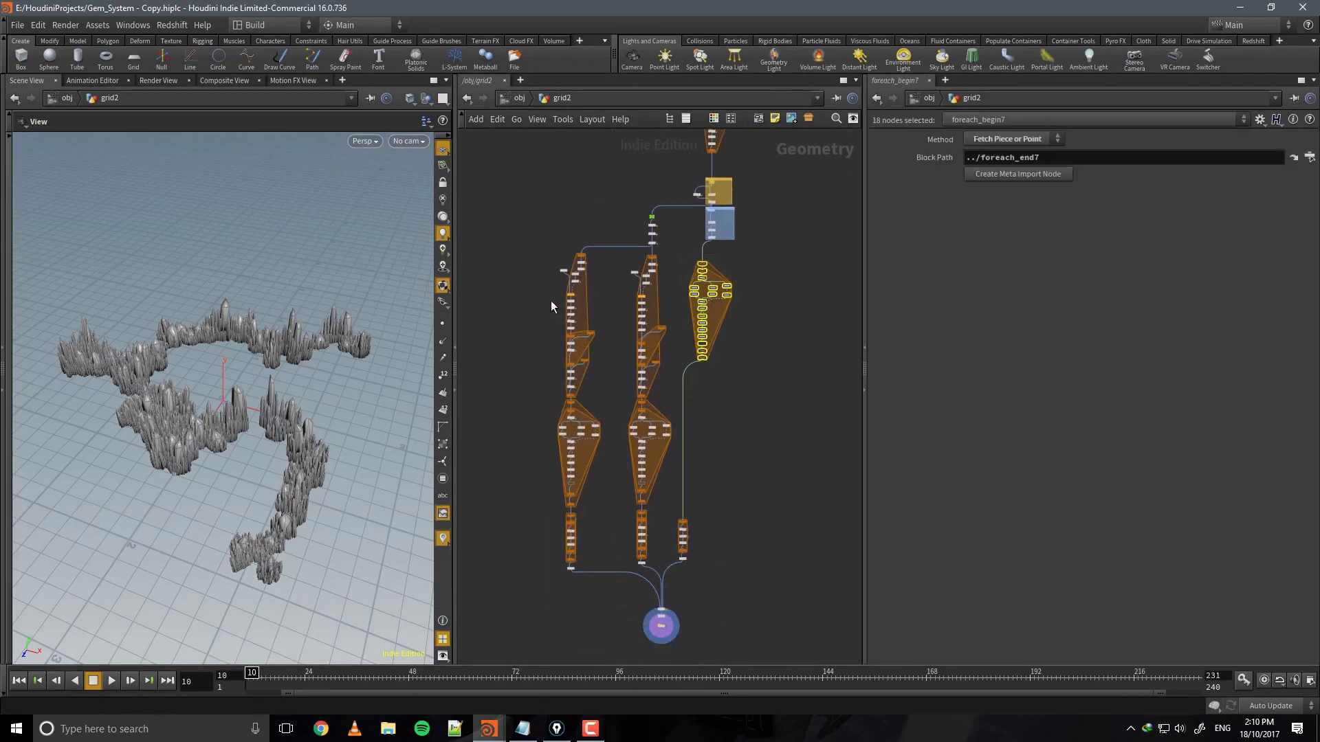
pyautogui.moveTo(587, 311); pyautogui.dragTo(609, 398)
pyautogui.moveTo(760, 361); pyautogui.dragTo(764, 523, button='middle')
pyautogui.moveTo(763, 344); pyautogui.dragTo(782, 473, button='middle')
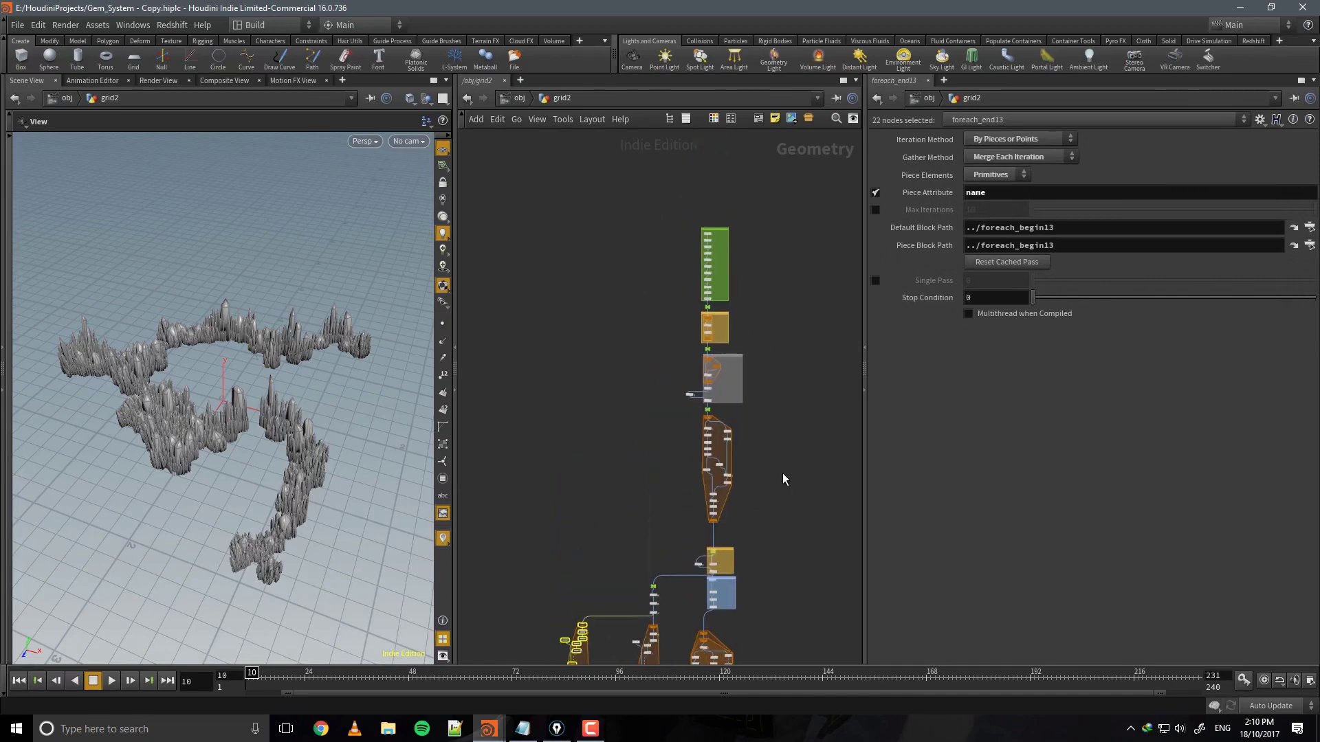
# Inspect the finished crystal formation from several angles and close up.
pyautogui.moveTo(340, 408); pyautogui.dragTo(242, 418)
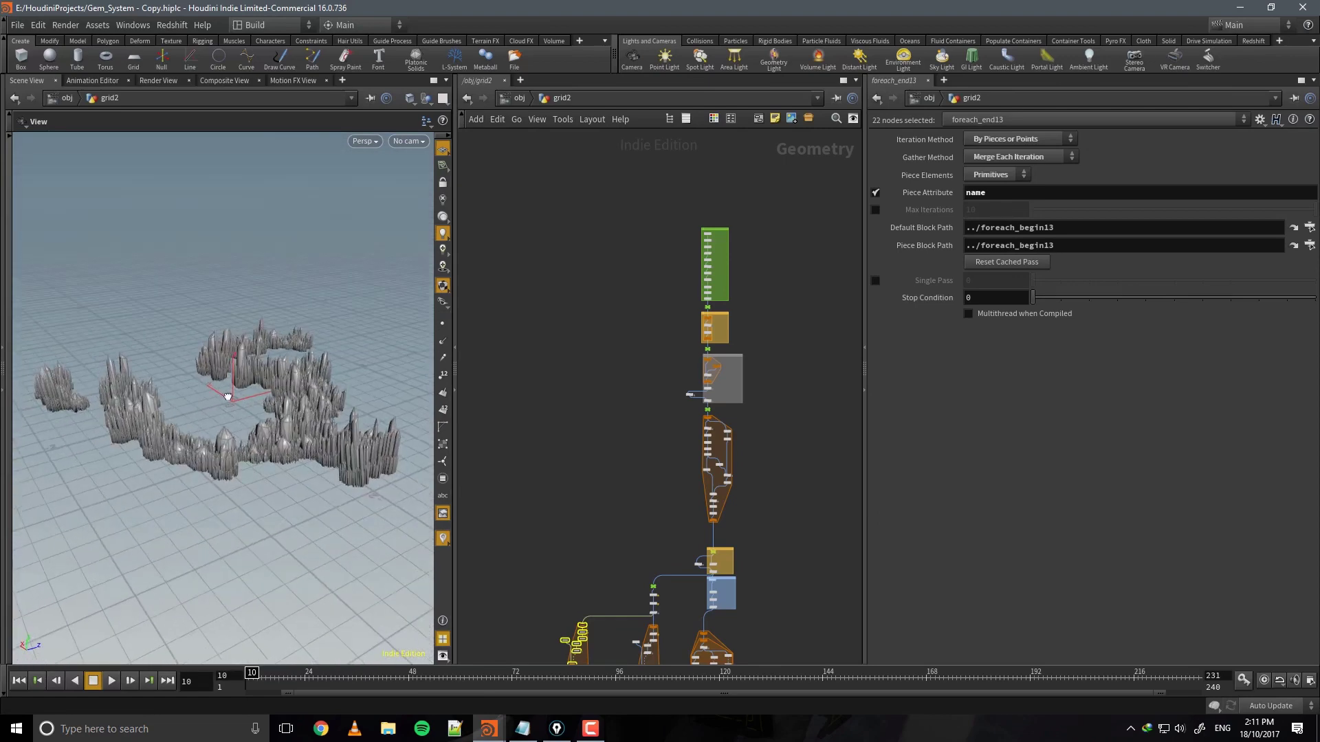
pyautogui.moveTo(558, 383); pyautogui.dragTo(565, 412, button='middle')
pyautogui.moveTo(581, 369); pyautogui.dragTo(584, 396, button='middle')
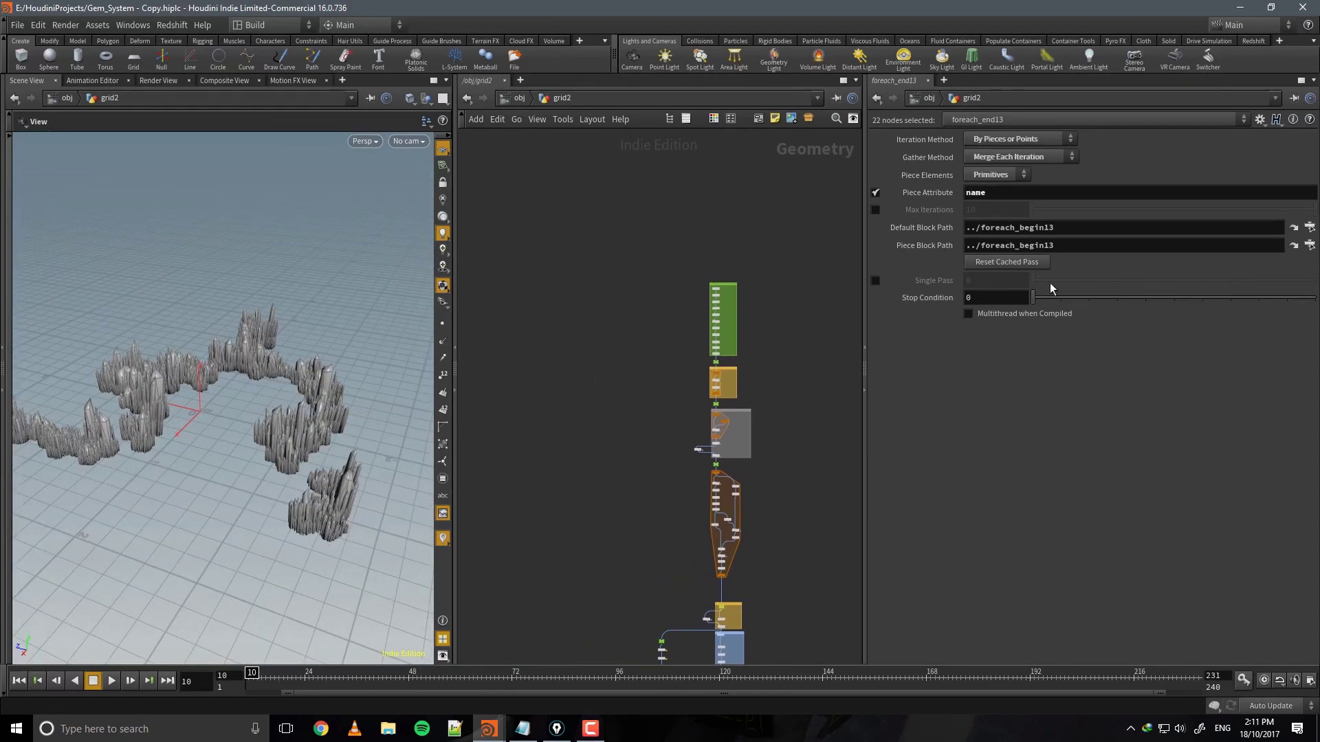
pyautogui.moveTo(289, 374); pyautogui.dragTo(325, 364)
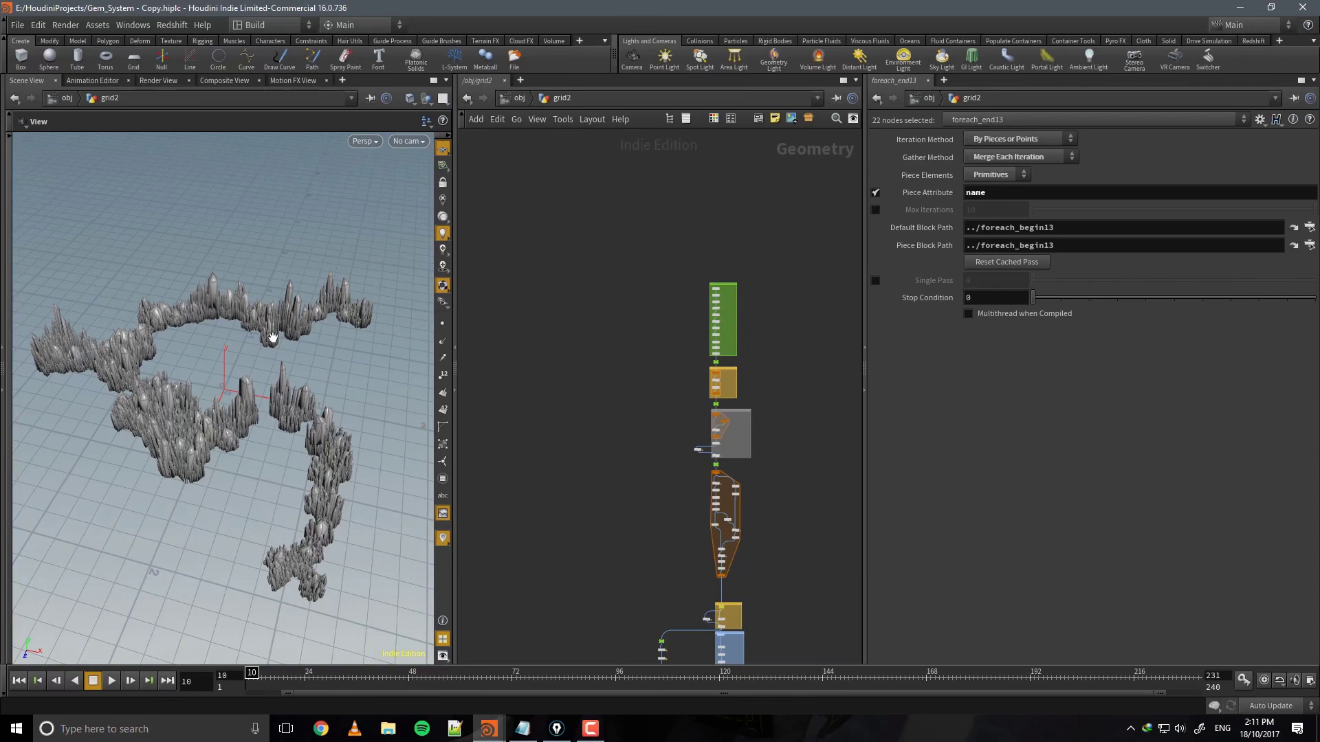
pyautogui.moveTo(258, 313); pyautogui.dragTo(388, 332)
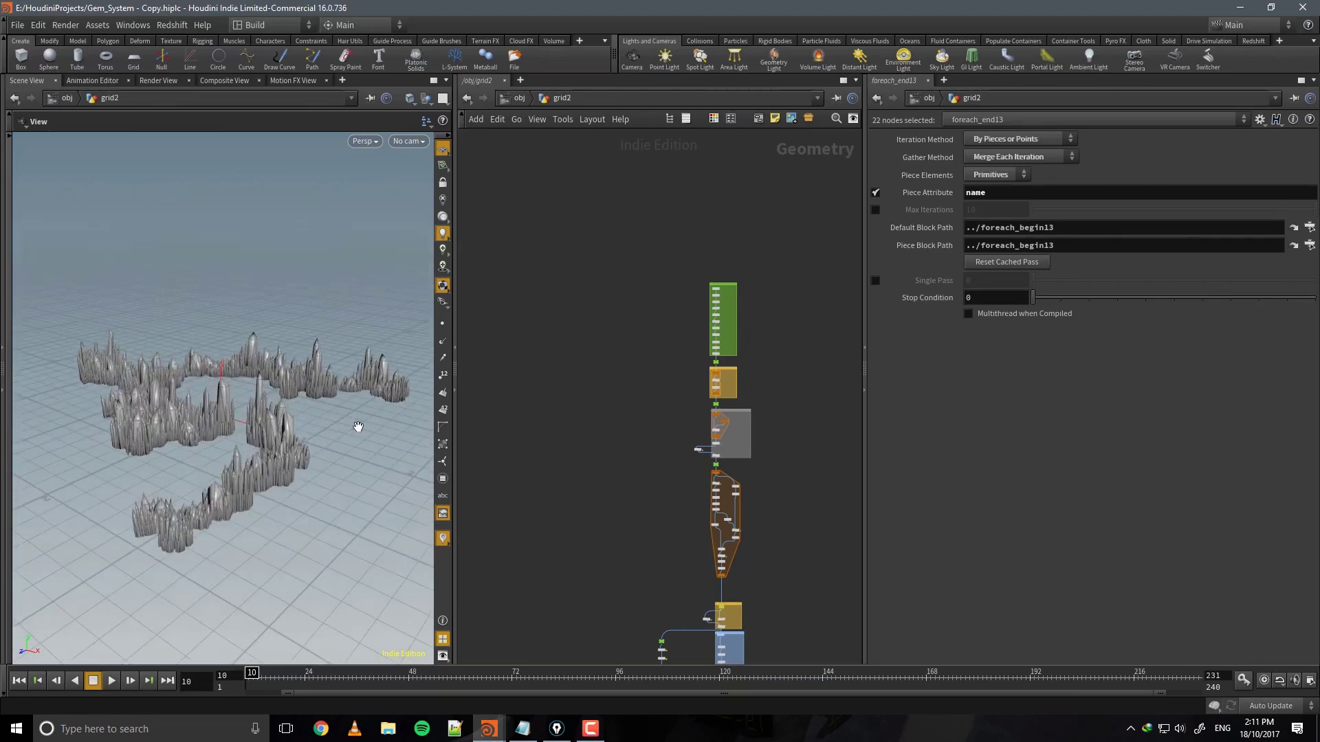
pyautogui.moveTo(530, 386); pyautogui.dragTo(506, 358, button='middle')
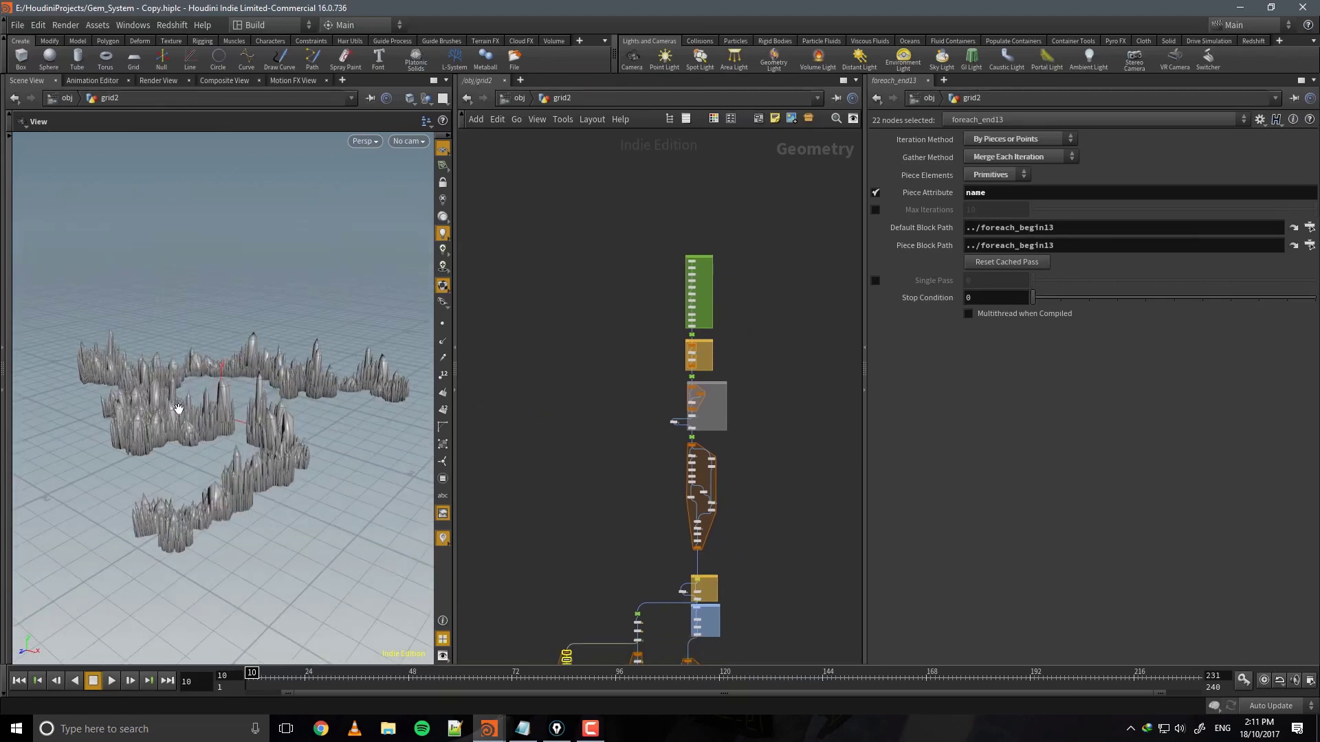
pyautogui.moveTo(216, 417); pyautogui.dragTo(185, 419)
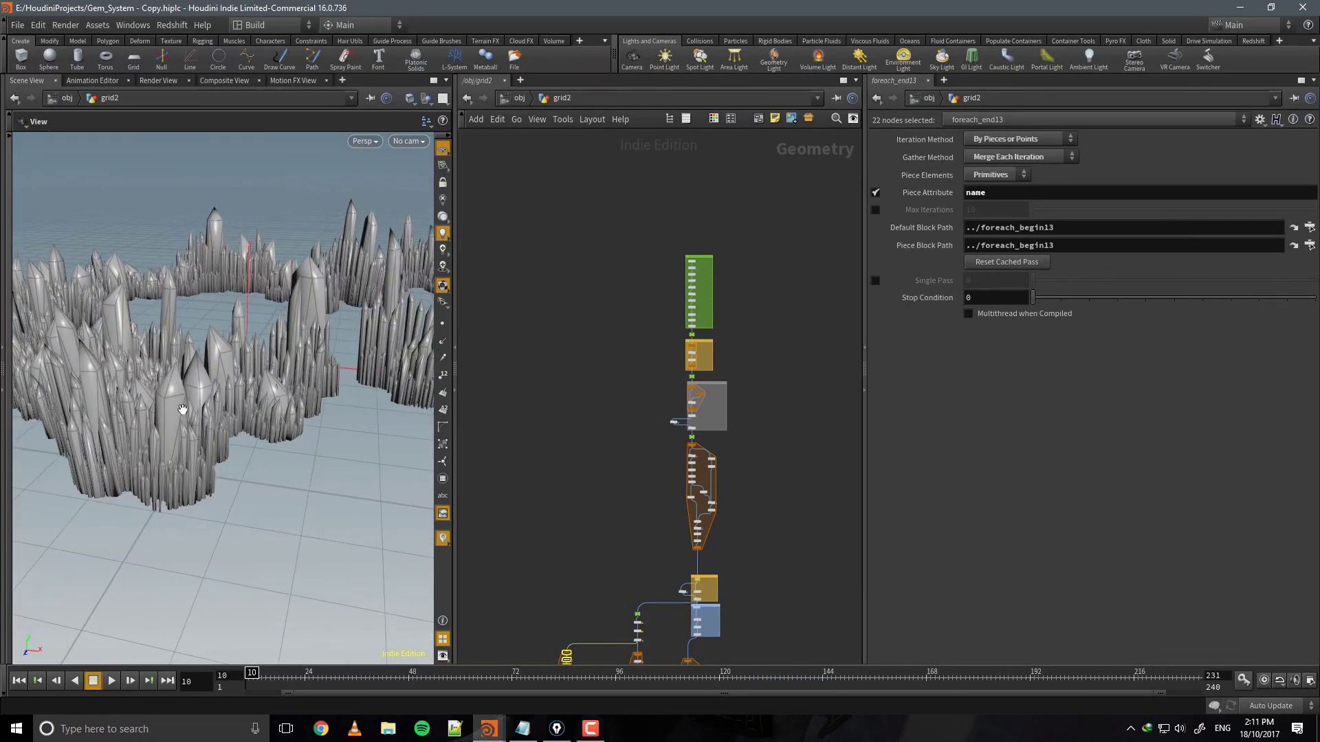
pyautogui.moveTo(174, 400); pyautogui.dragTo(232, 485)
pyautogui.moveTo(256, 489); pyautogui.dragTo(196, 468, button='right')
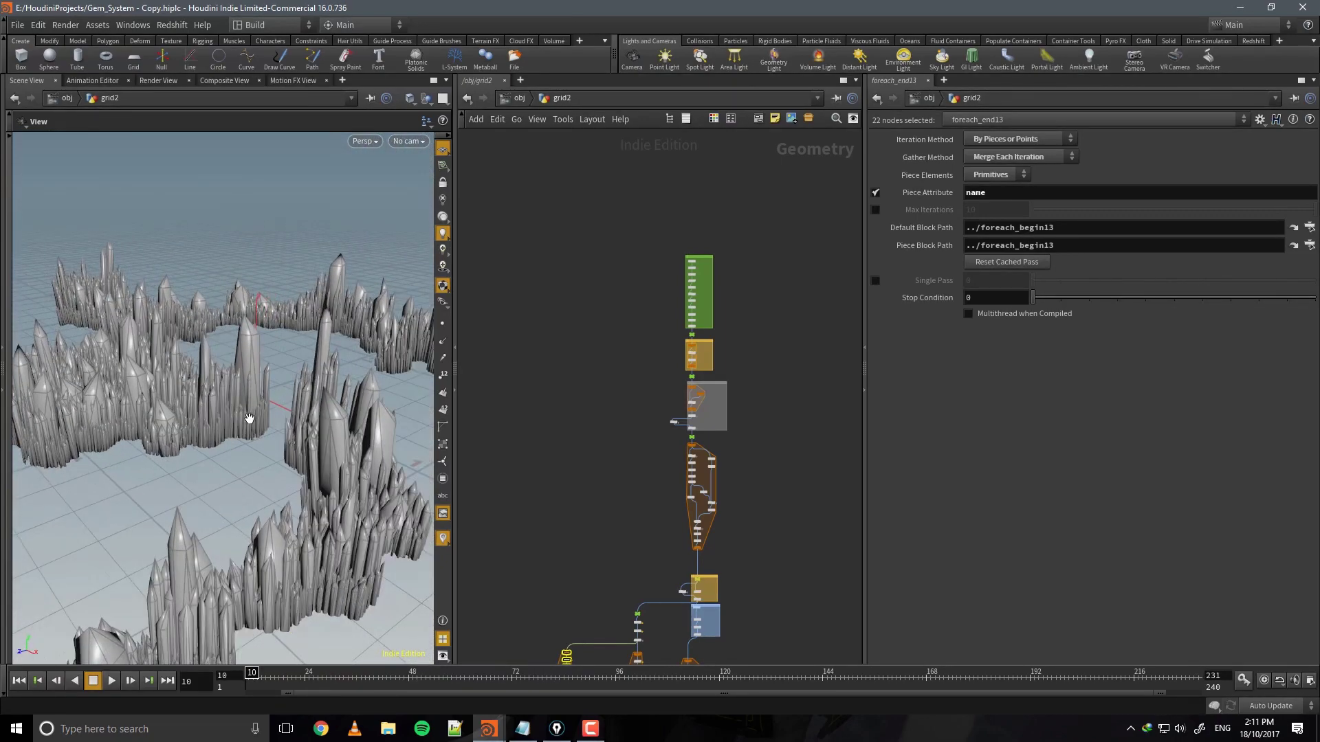
pyautogui.moveTo(295, 381); pyautogui.dragTo(272, 402, button='middle')
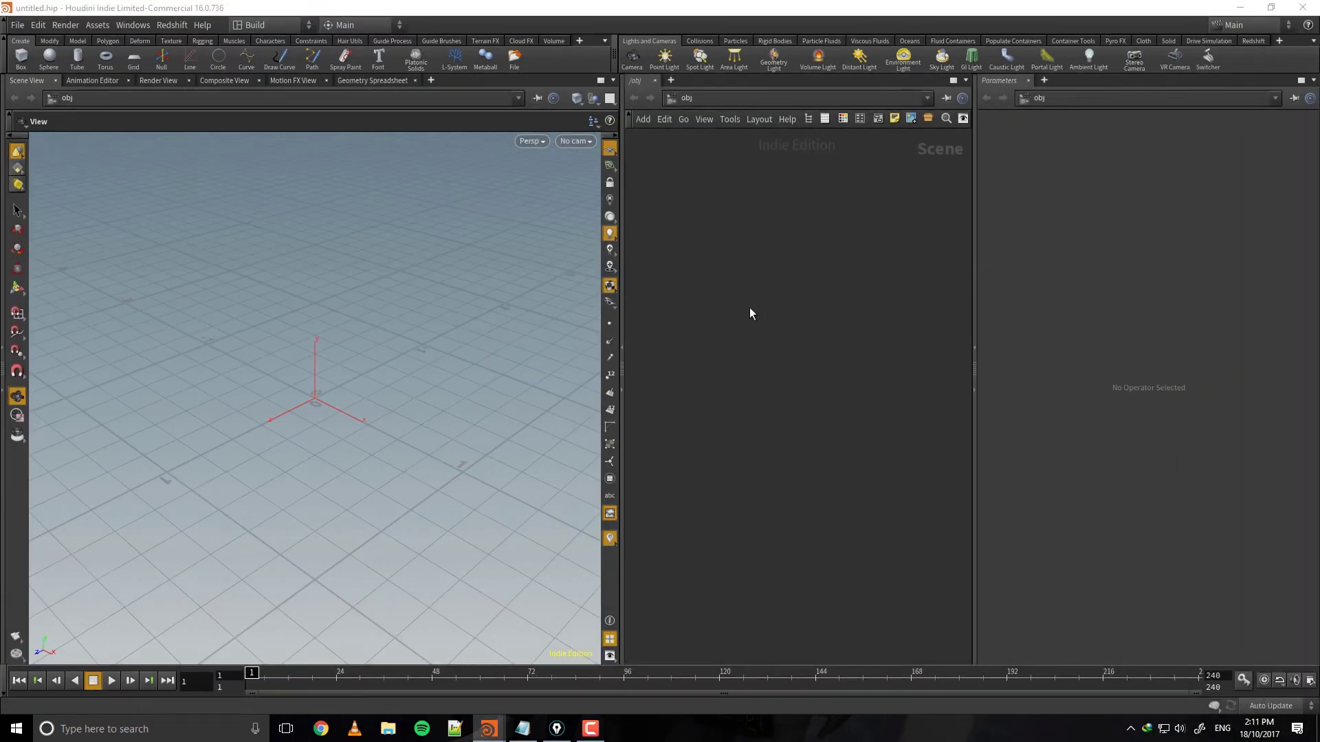
# Start saving the new empty scene under a new name and choose the E:/HoudiniProjects folder as its location.
pyautogui.click(747, 210)
pyautogui.moveTo(897, 294); pyautogui.dragTo(696, 204)
pyautogui.click(17, 25)
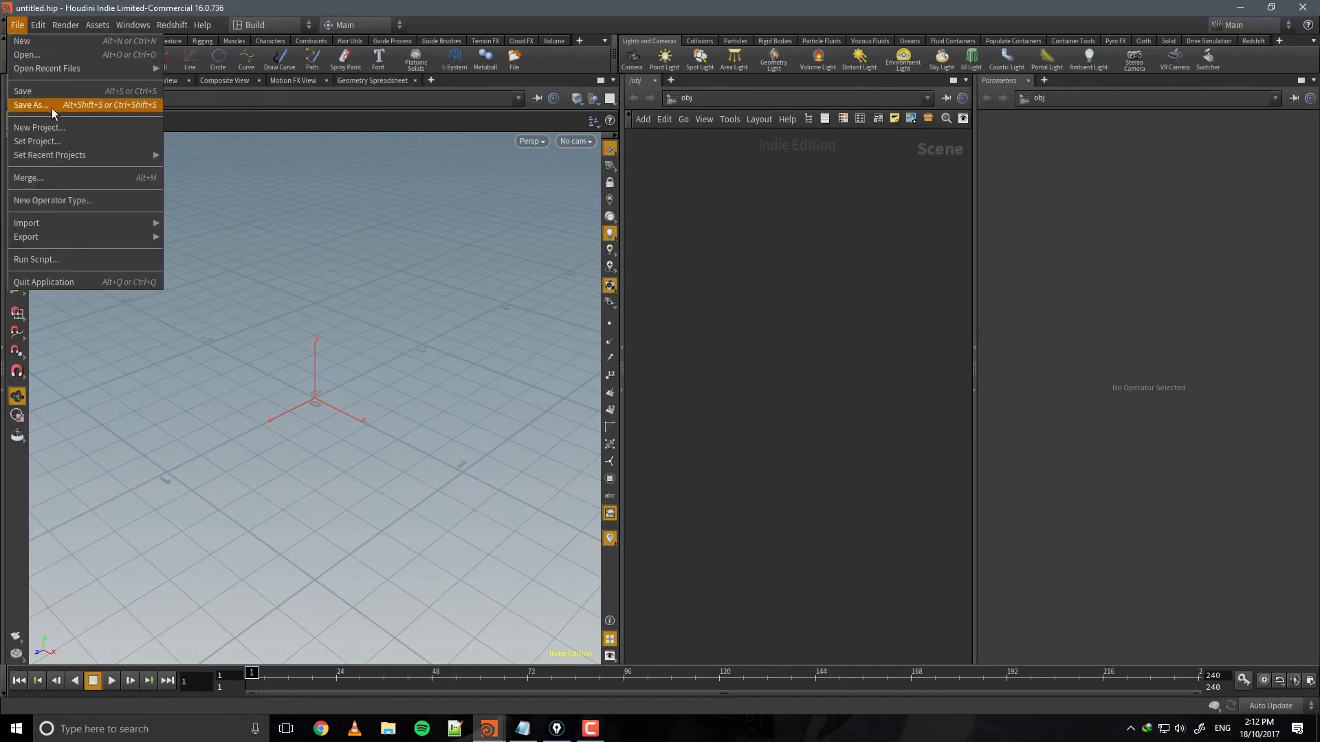
pyautogui.click(51, 108)
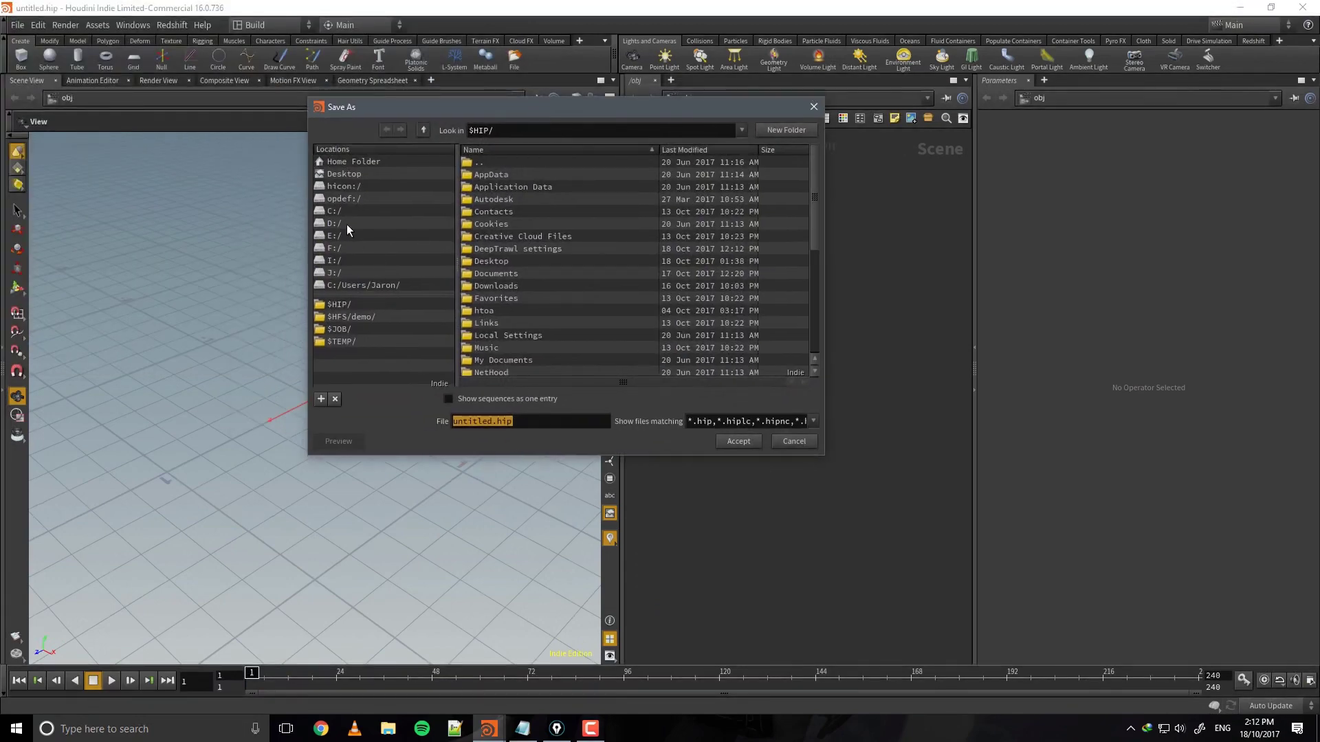
pyautogui.click(353, 235)
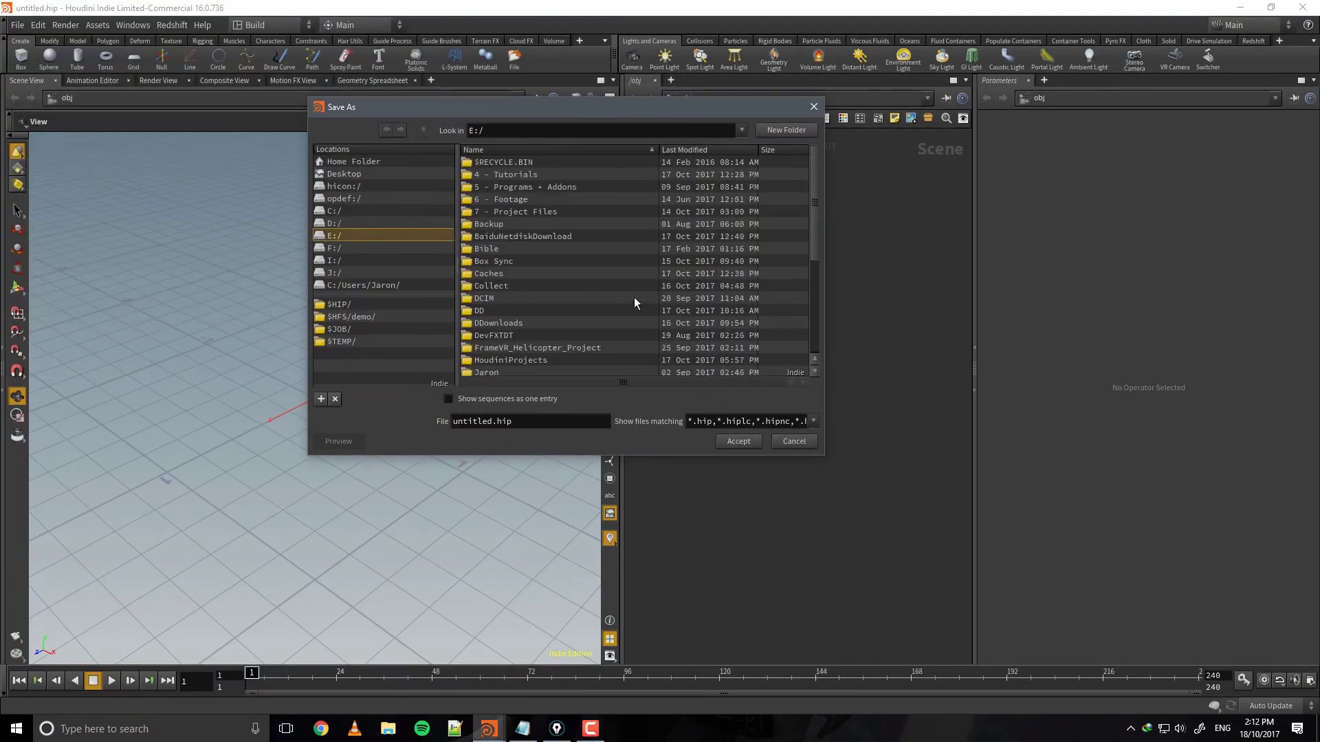
pyautogui.scroll(-2, 547, 321)
pyautogui.doubleClick(509, 324)
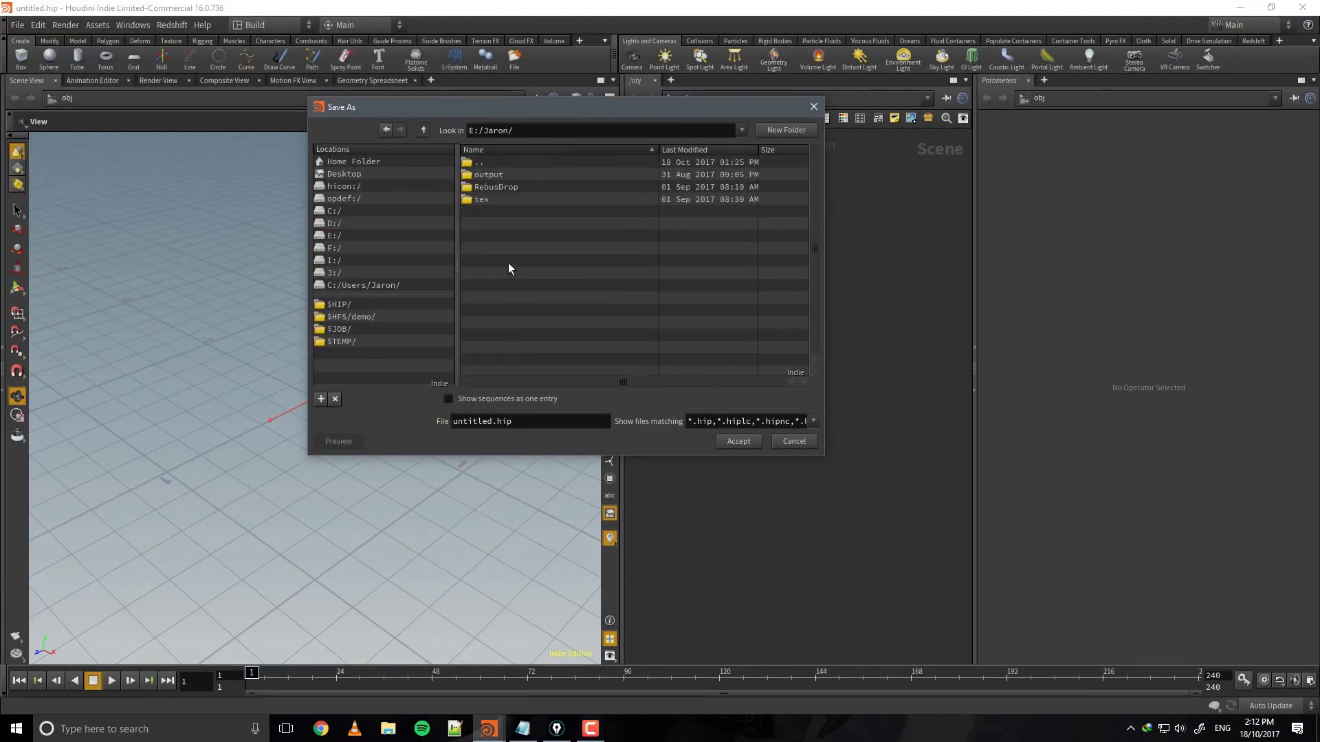
pyautogui.doubleClick(533, 161)
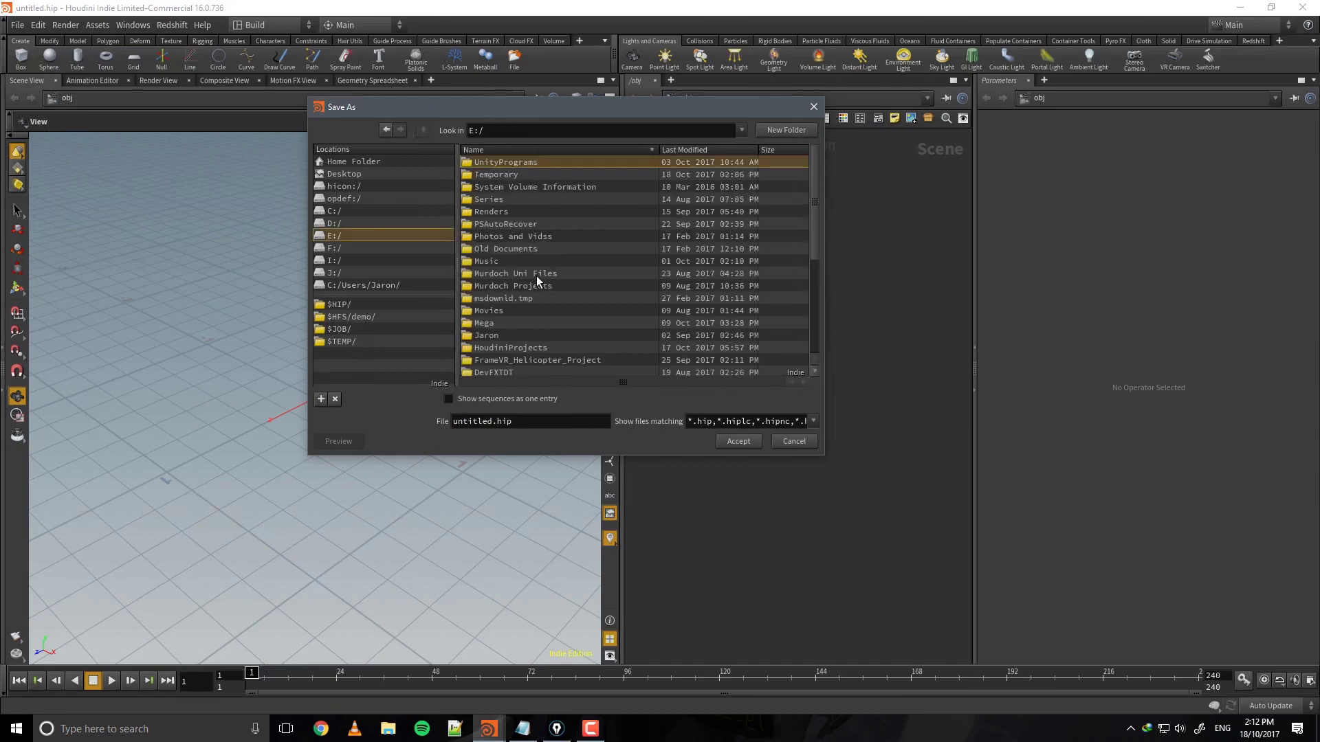
pyautogui.scroll(-4, 531, 275)
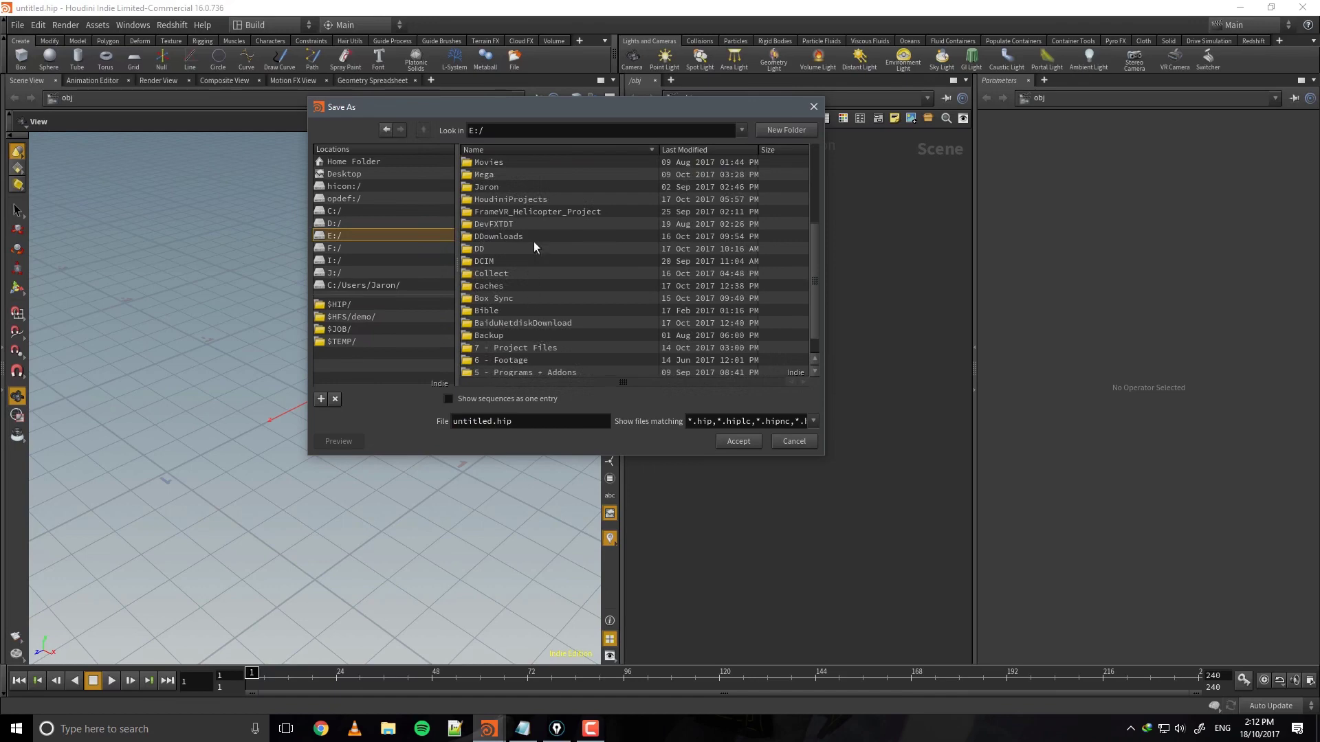
pyautogui.scroll(2, 546, 235)
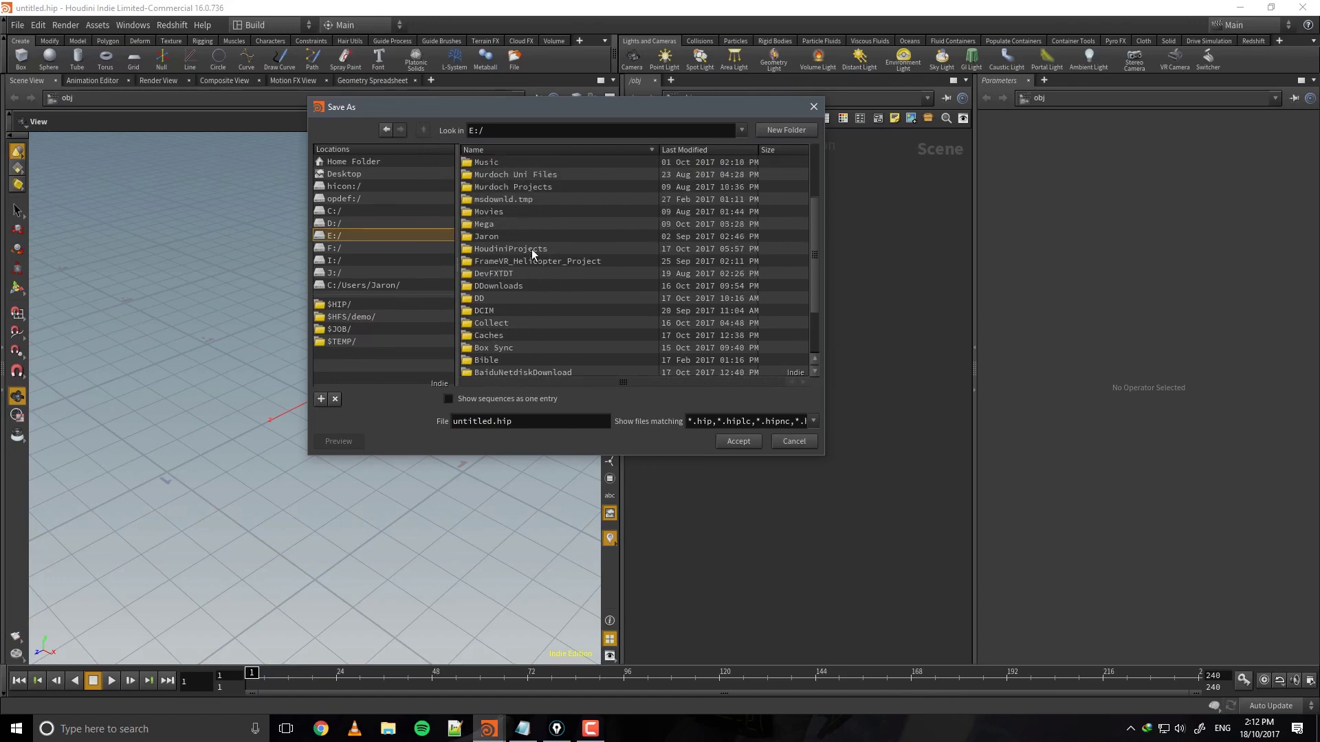
pyautogui.doubleClick(531, 249)
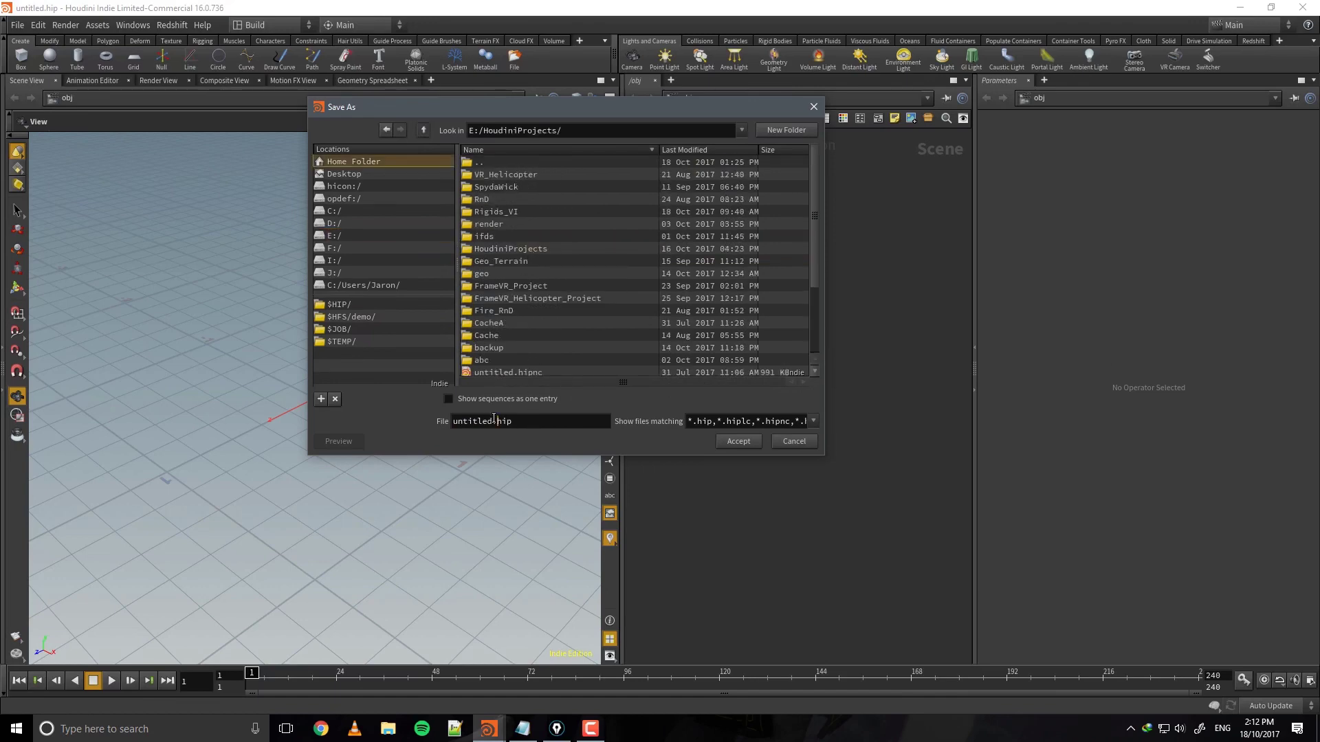
# Name the scene file Crystal_System and save it.
pyautogui.moveTo(495, 418); pyautogui.dragTo(452, 432)
pyautogui.write('Cy')
pyautogui.write('ystal_System')
pyautogui.write('.')
pyautogui.click(739, 441)
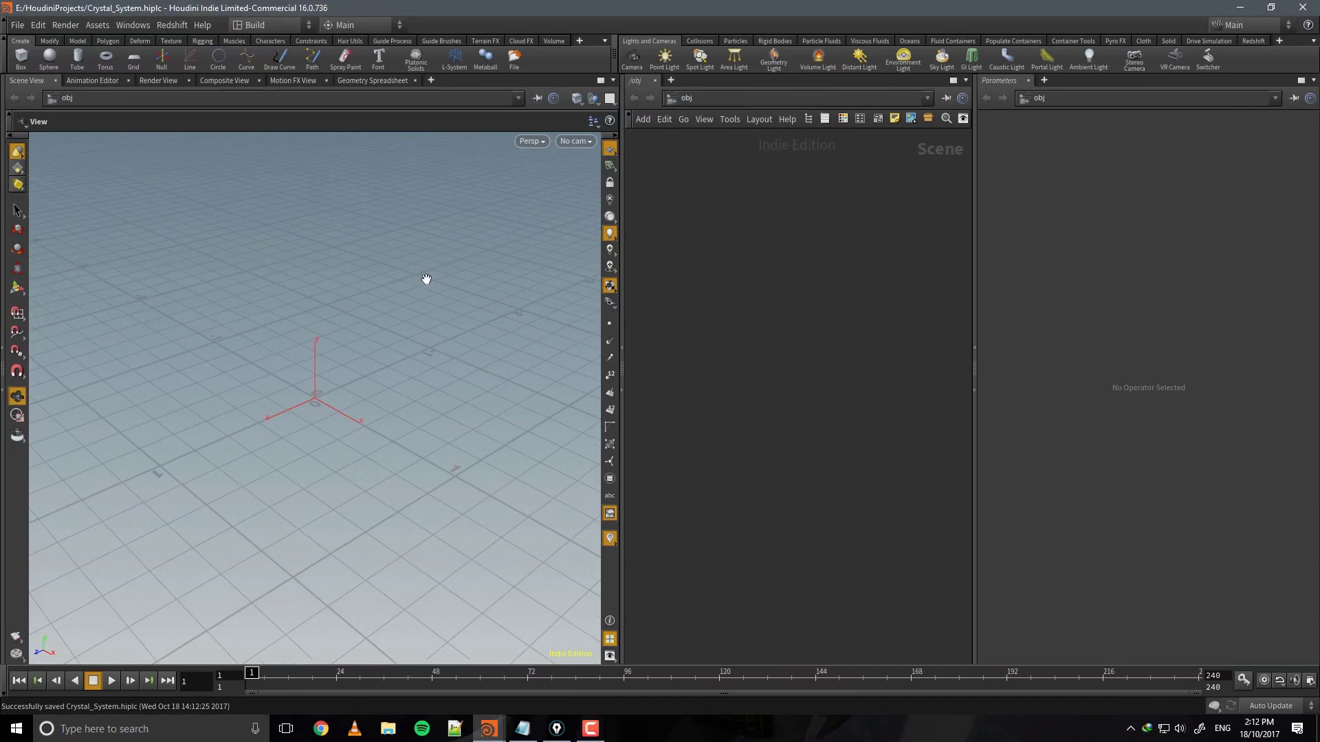
# Create a Geometry object in the empty scene and go inside it.
pyautogui.moveTo(426, 279); pyautogui.dragTo(443, 341)
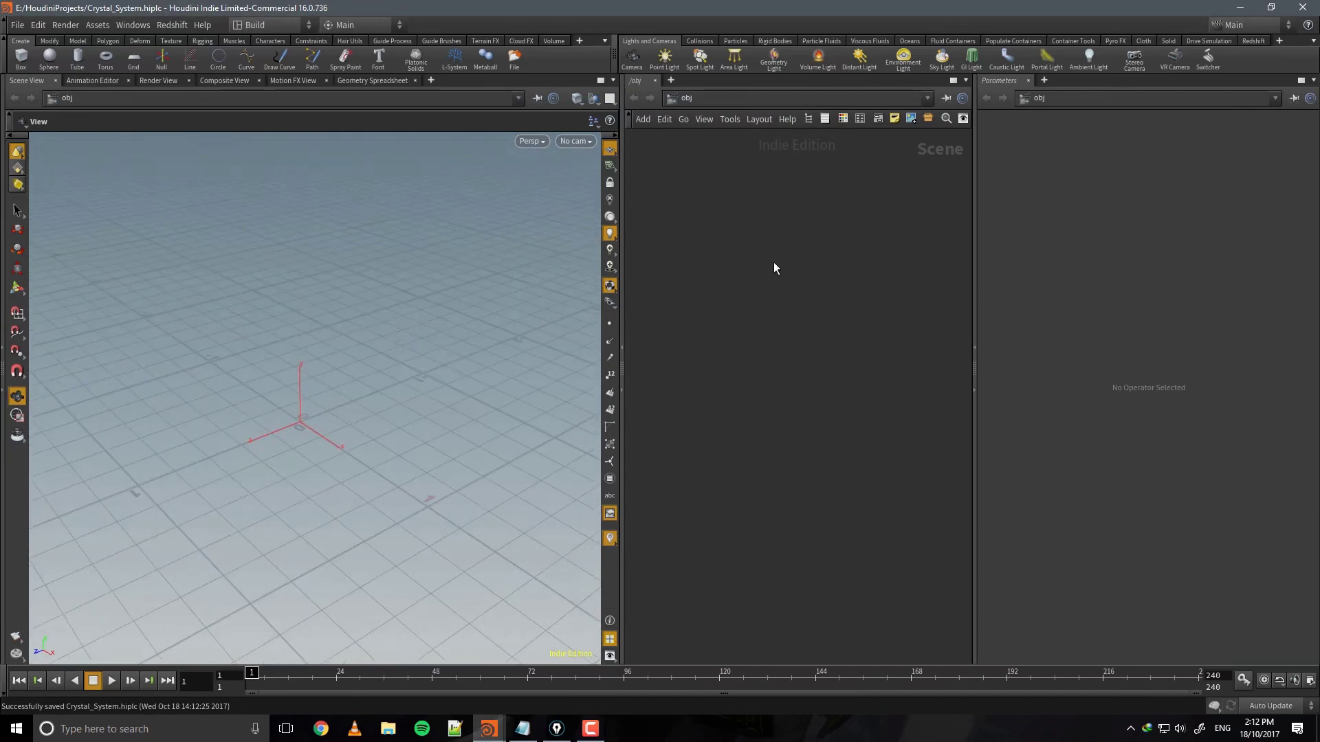
pyautogui.press('Tab')
pyautogui.write('geo')
pyautogui.press('Return')
pyautogui.click(796, 286)
pyautogui.doubleClick(777, 285)
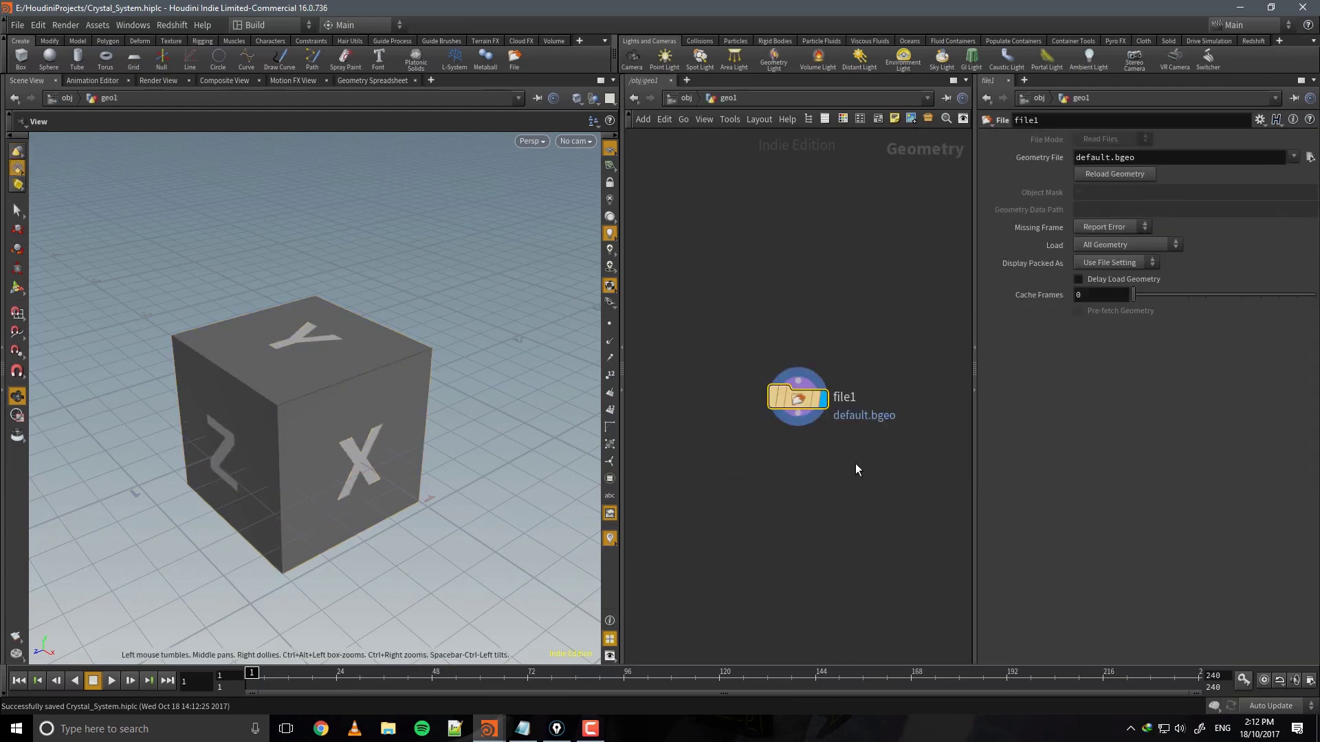
# Return to the object level and rename the geometry object Crystal.
pyautogui.click(688, 98)
pyautogui.doubleClick(820, 287)
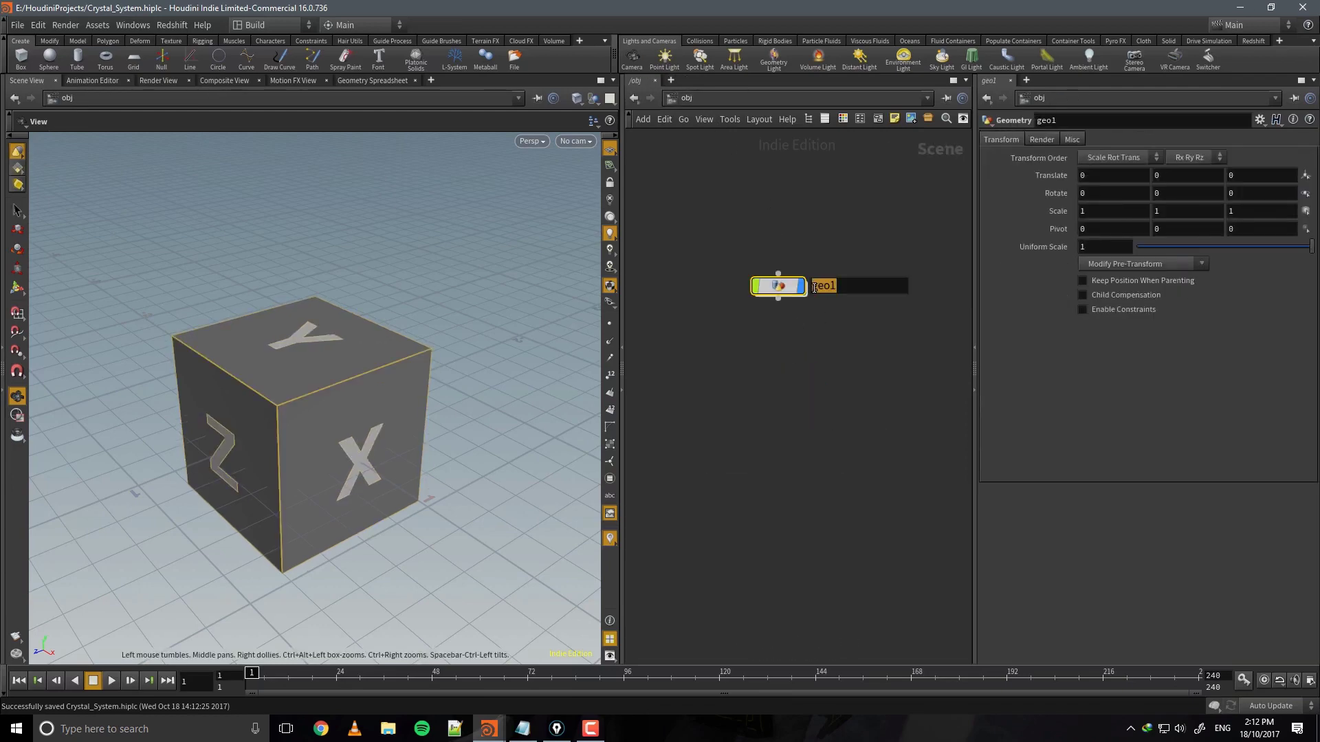
pyautogui.write('Crystal')
pyautogui.press('Return')
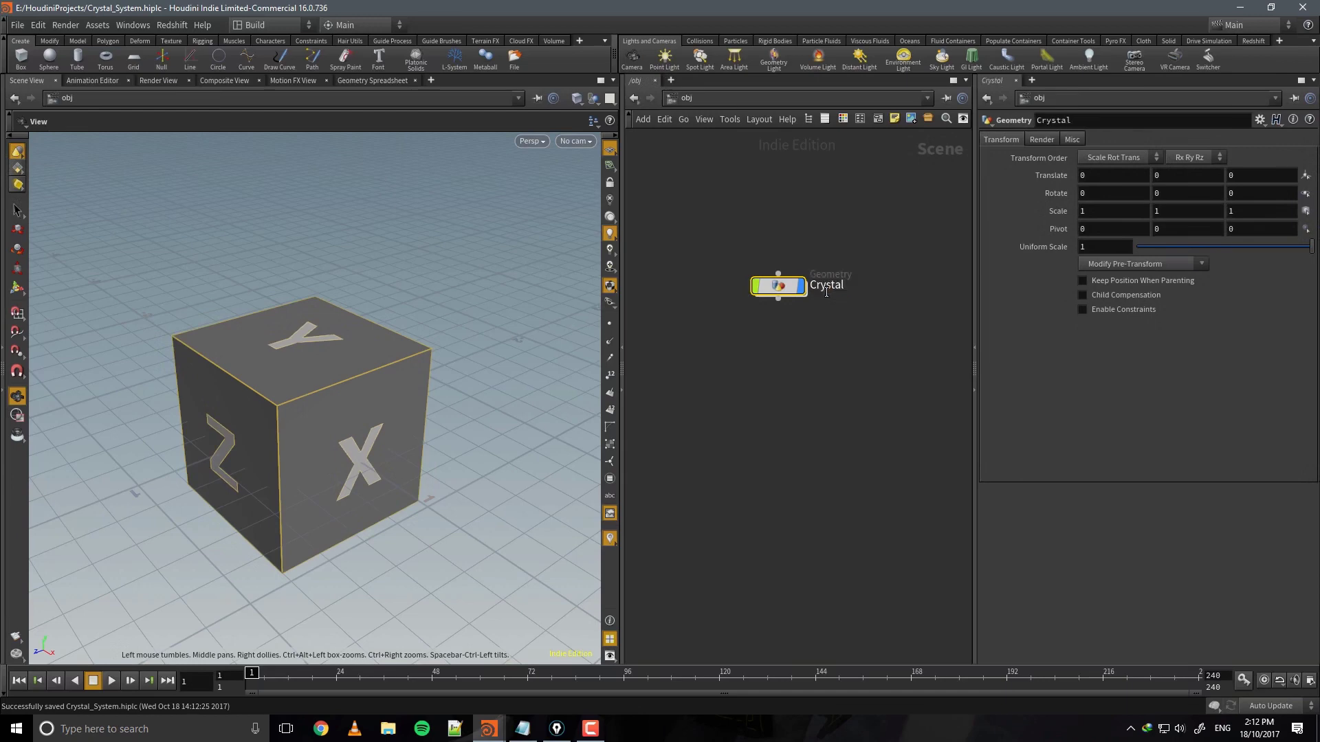
# Inside the Crystal object, delete the default file node and place a Grid node.
pyautogui.moveTo(306, 365); pyautogui.dragTo(293, 325)
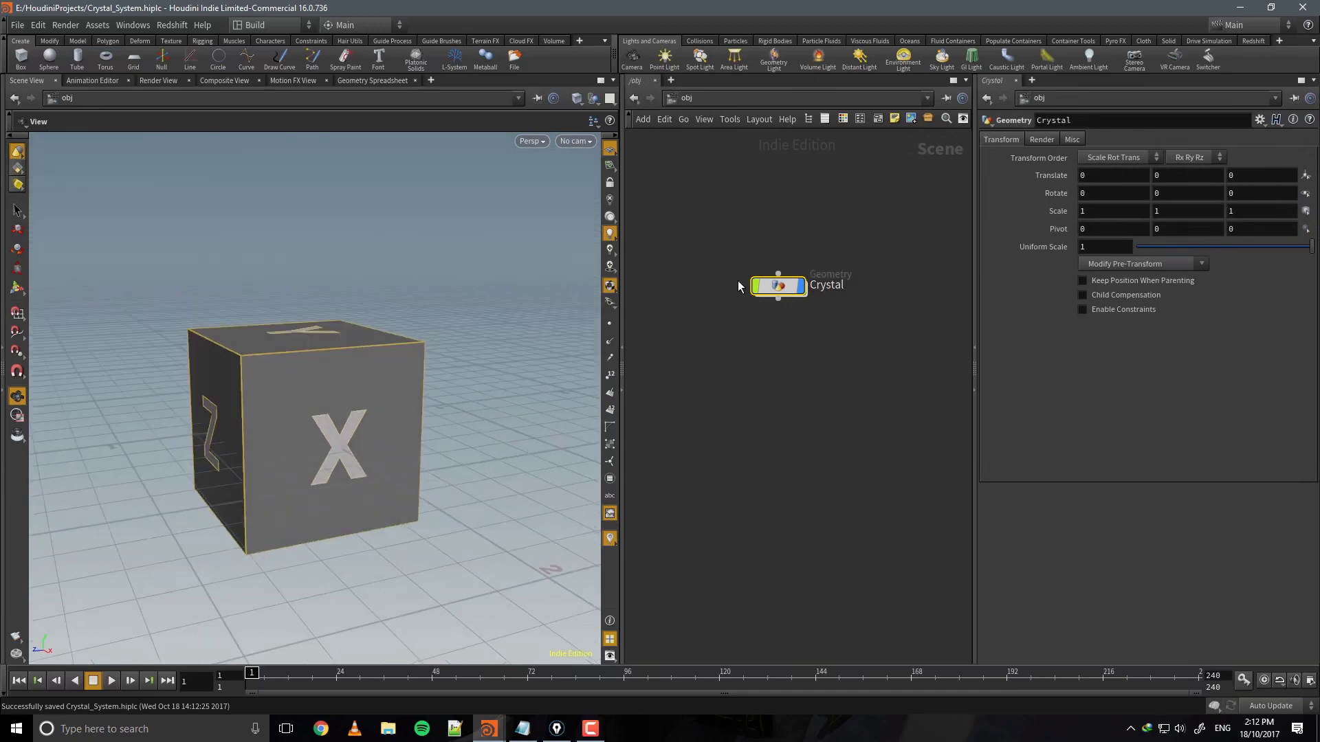
pyautogui.doubleClick(785, 290)
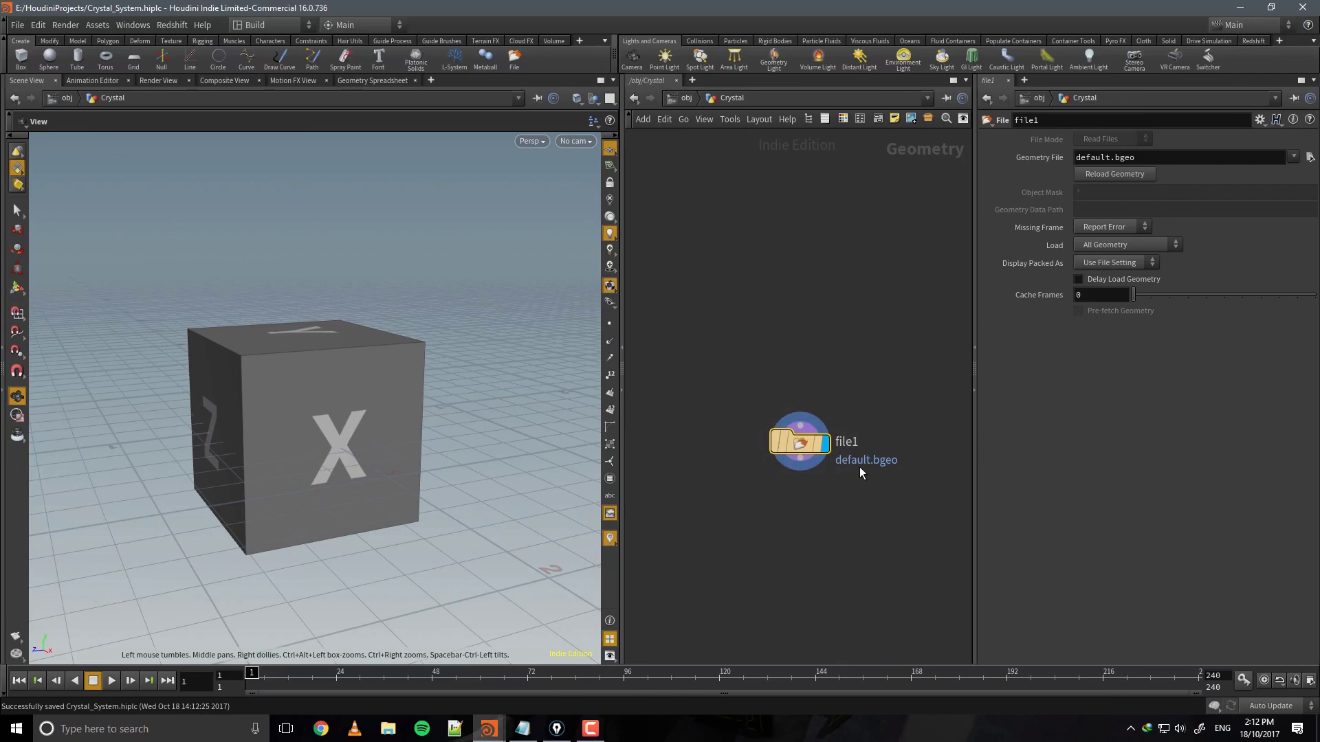
pyautogui.press('Delete')
pyautogui.press('Tab')
pyautogui.write('grid')
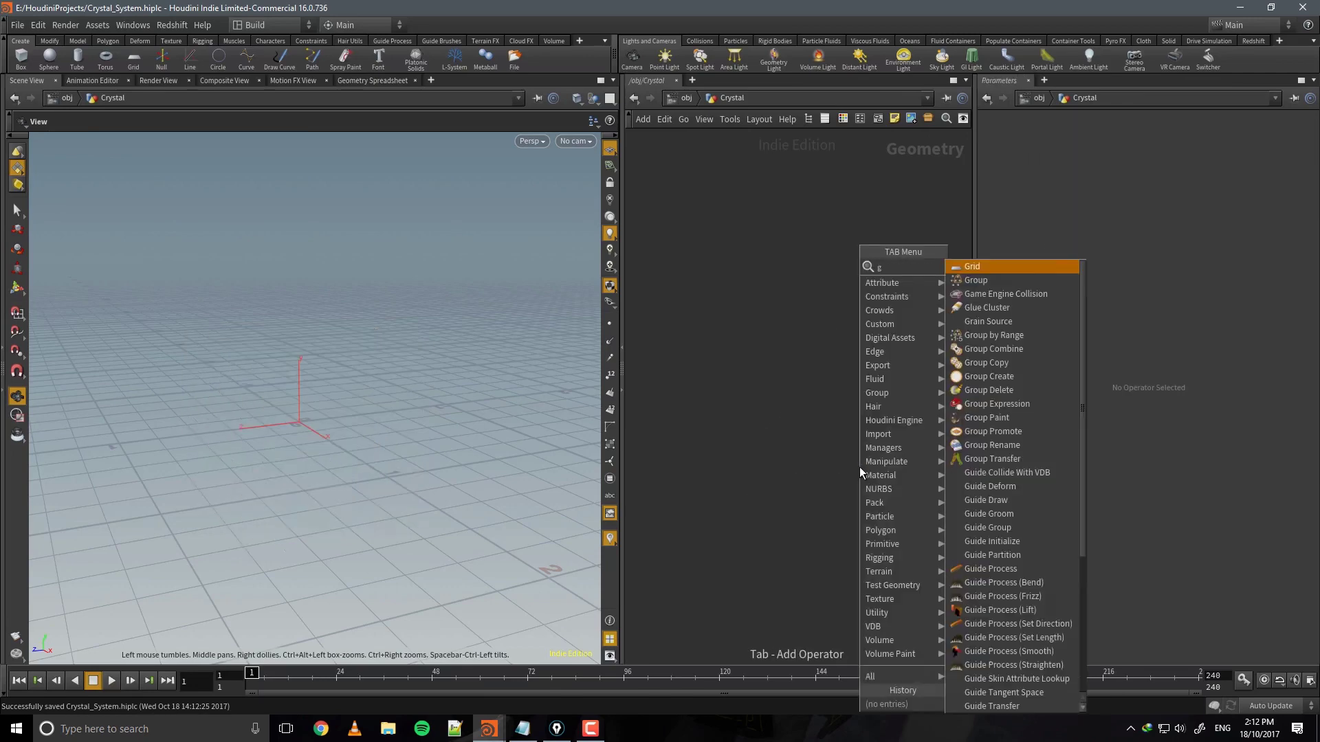
pyautogui.press('Return')
pyautogui.click(732, 316)
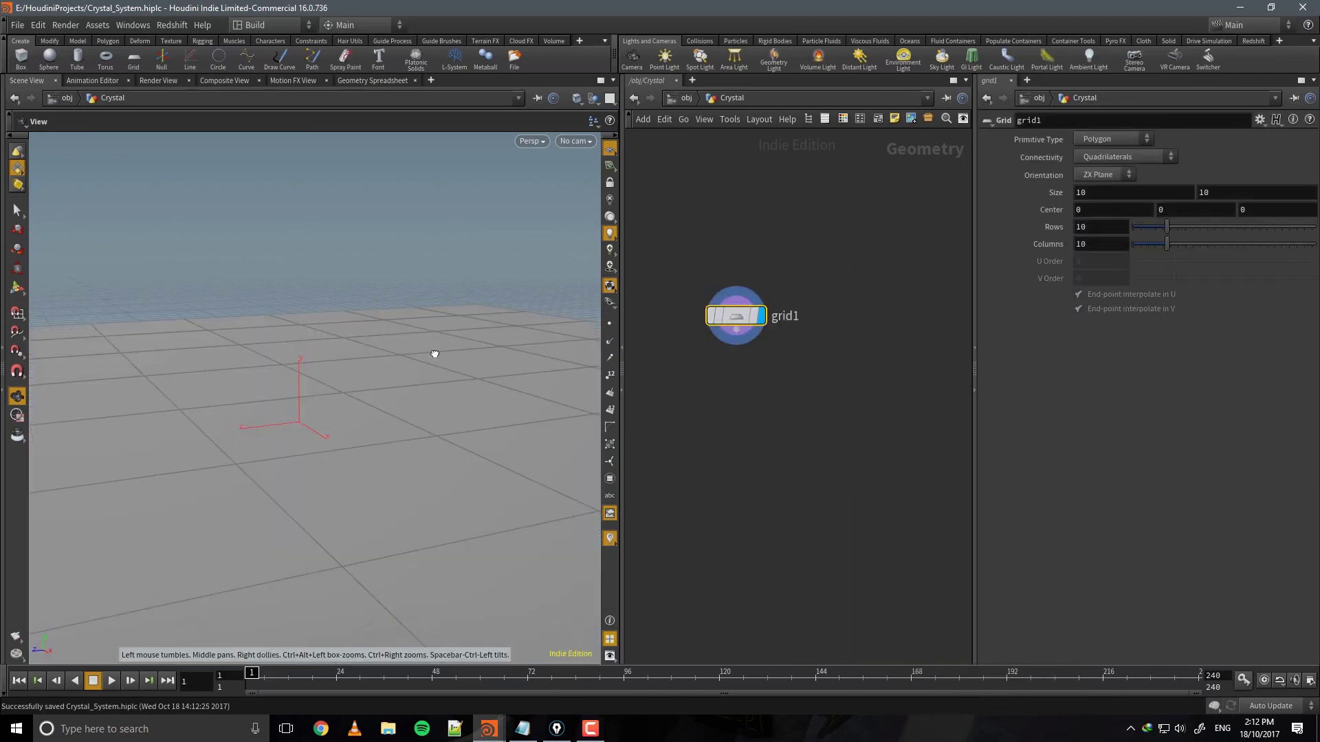
# Move the grid node higher in the network and set the grid's size to 4 by 4.
pyautogui.moveTo(433, 357); pyautogui.dragTo(461, 411)
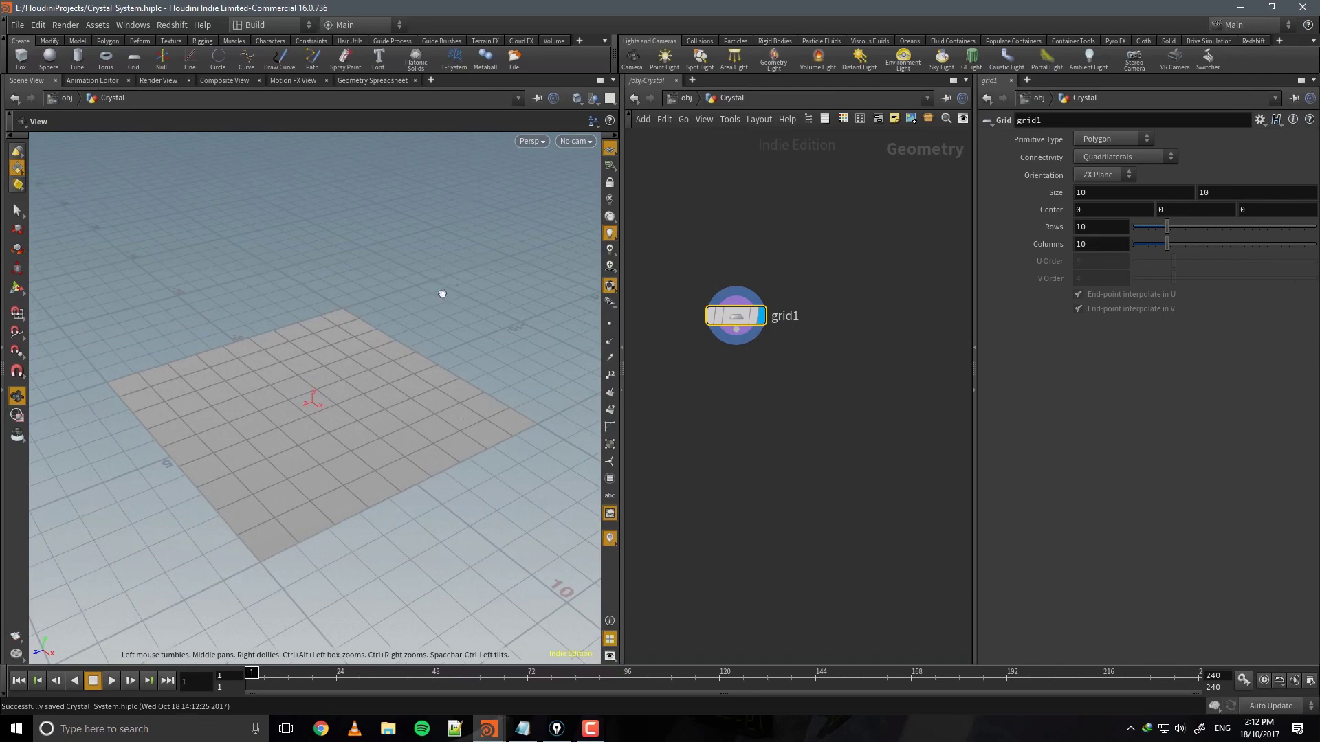
pyautogui.moveTo(442, 292); pyautogui.dragTo(305, 326)
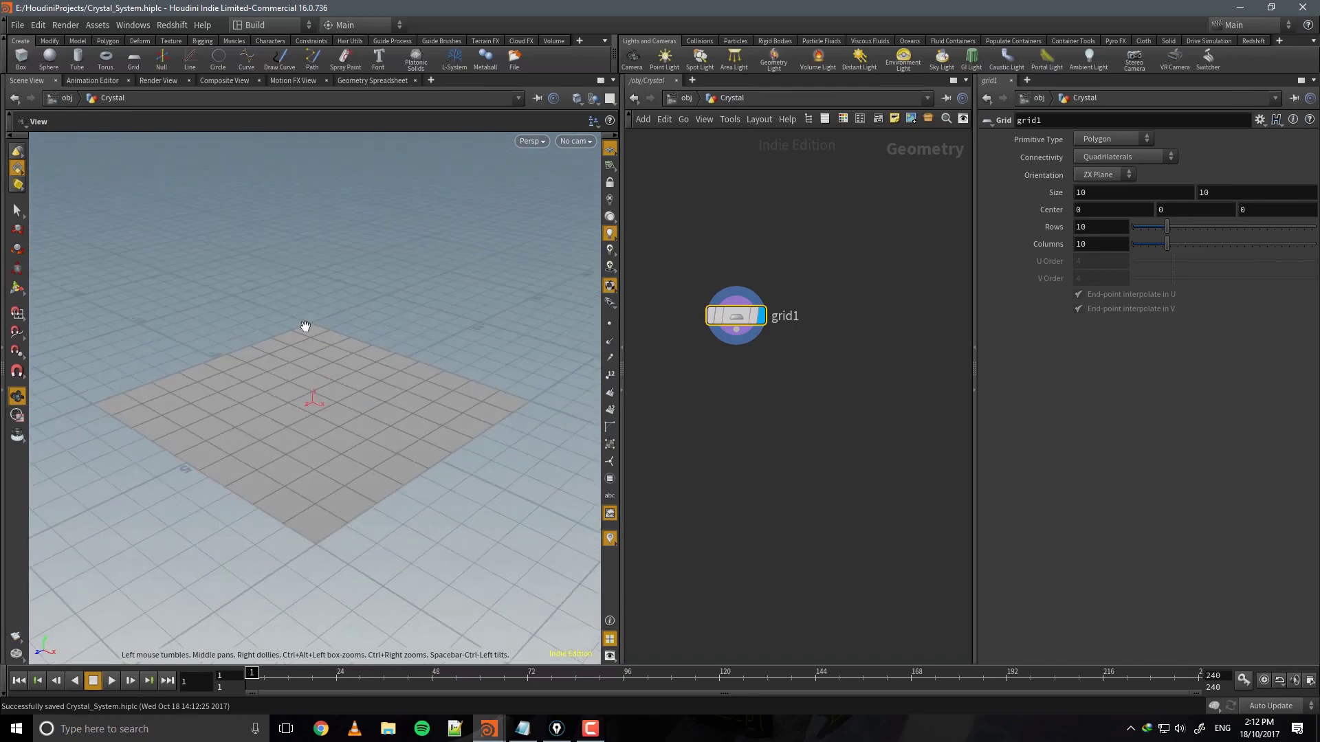
pyautogui.moveTo(394, 328); pyautogui.dragTo(521, 336)
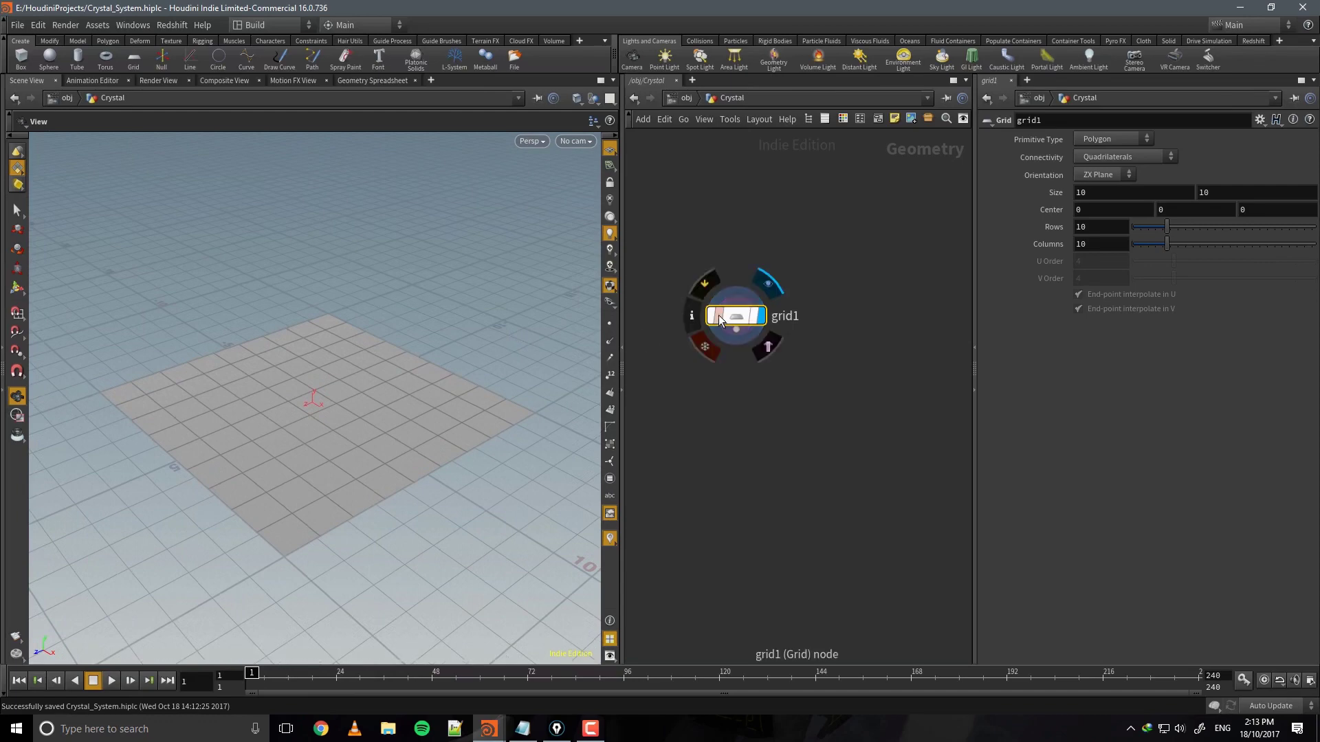
pyautogui.moveTo(380, 346); pyautogui.dragTo(360, 385)
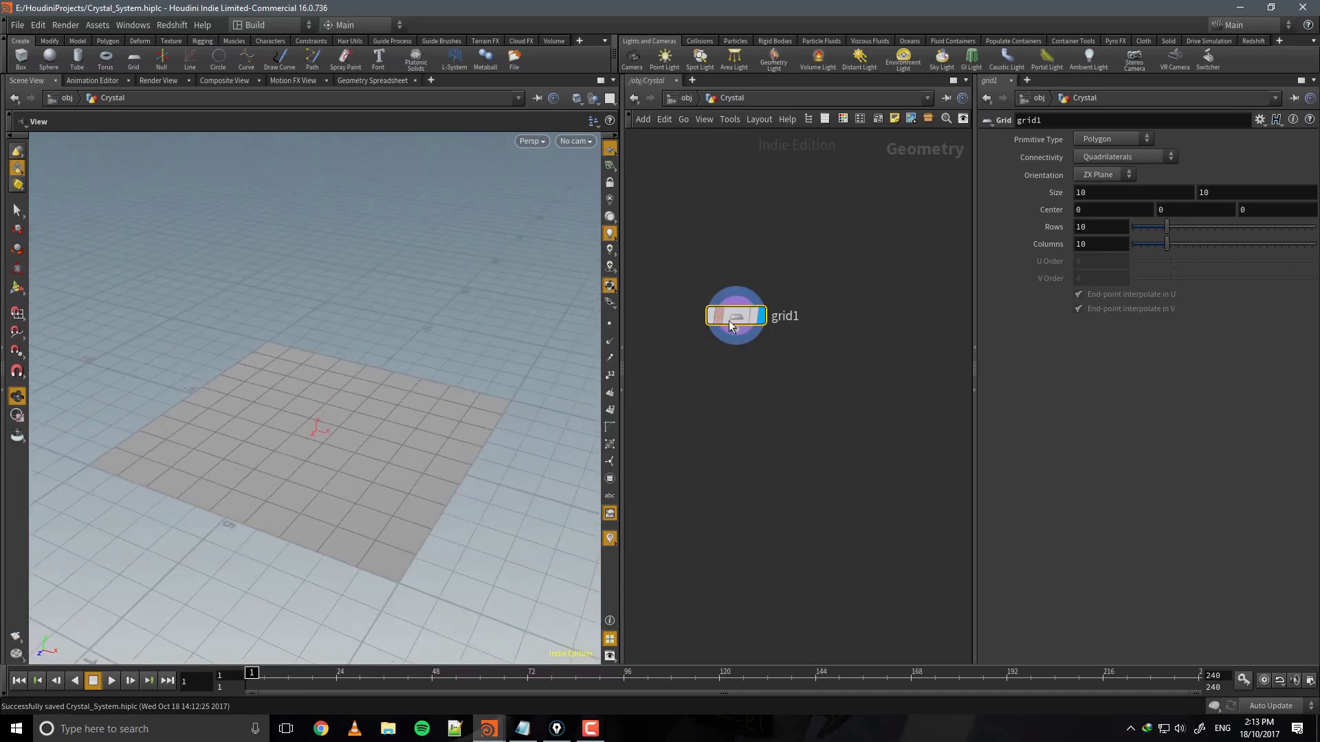
pyautogui.moveTo(736, 318); pyautogui.dragTo(792, 287)
pyautogui.moveTo(447, 354)
pyautogui.mouseDown()
pyautogui.moveTo(456, 312)
pyautogui.moveTo(471, 342)
pyautogui.moveTo(451, 380)
pyautogui.moveTo(429, 339)
pyautogui.mouseUp()
pyautogui.moveTo(790, 283); pyautogui.dragTo(792, 233)
pyautogui.press('Tab')
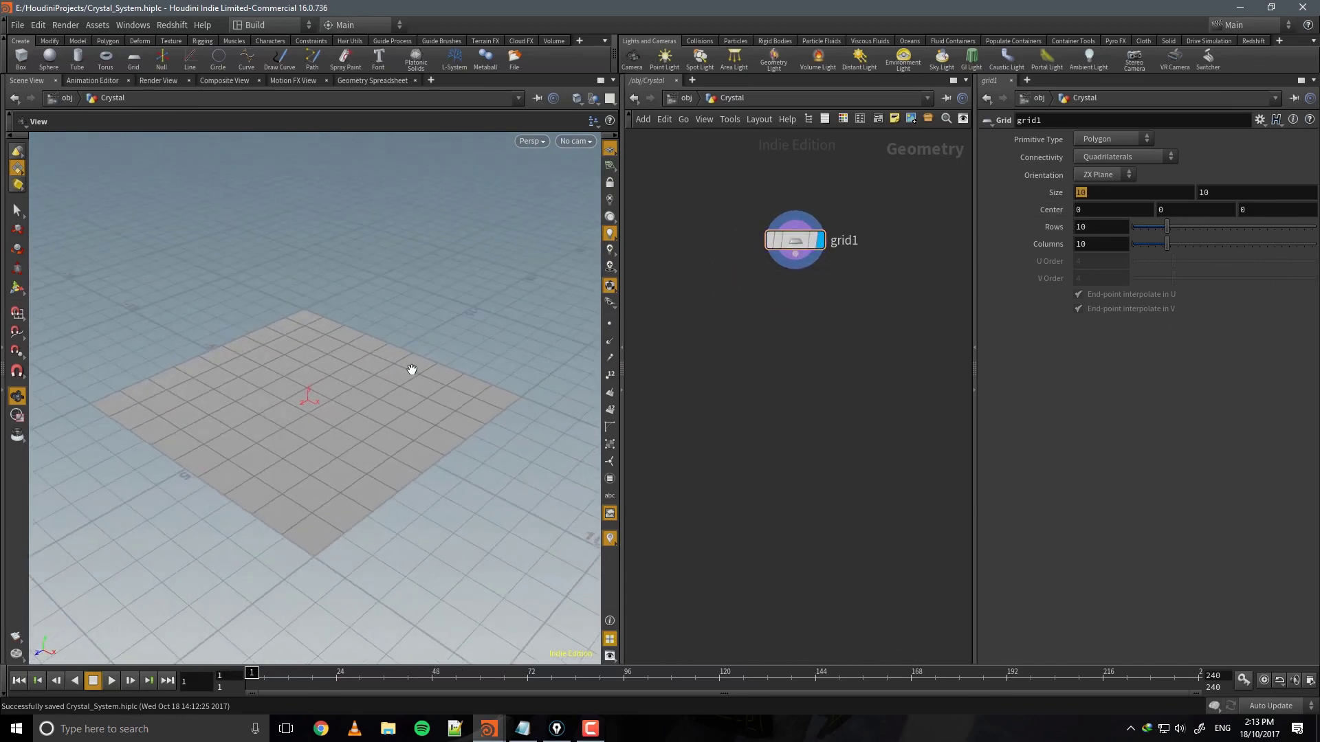
pyautogui.moveTo(411, 370); pyautogui.dragTo(419, 369)
pyautogui.press('Tab')
pyautogui.write('4')
pyautogui.click(1193, 210)
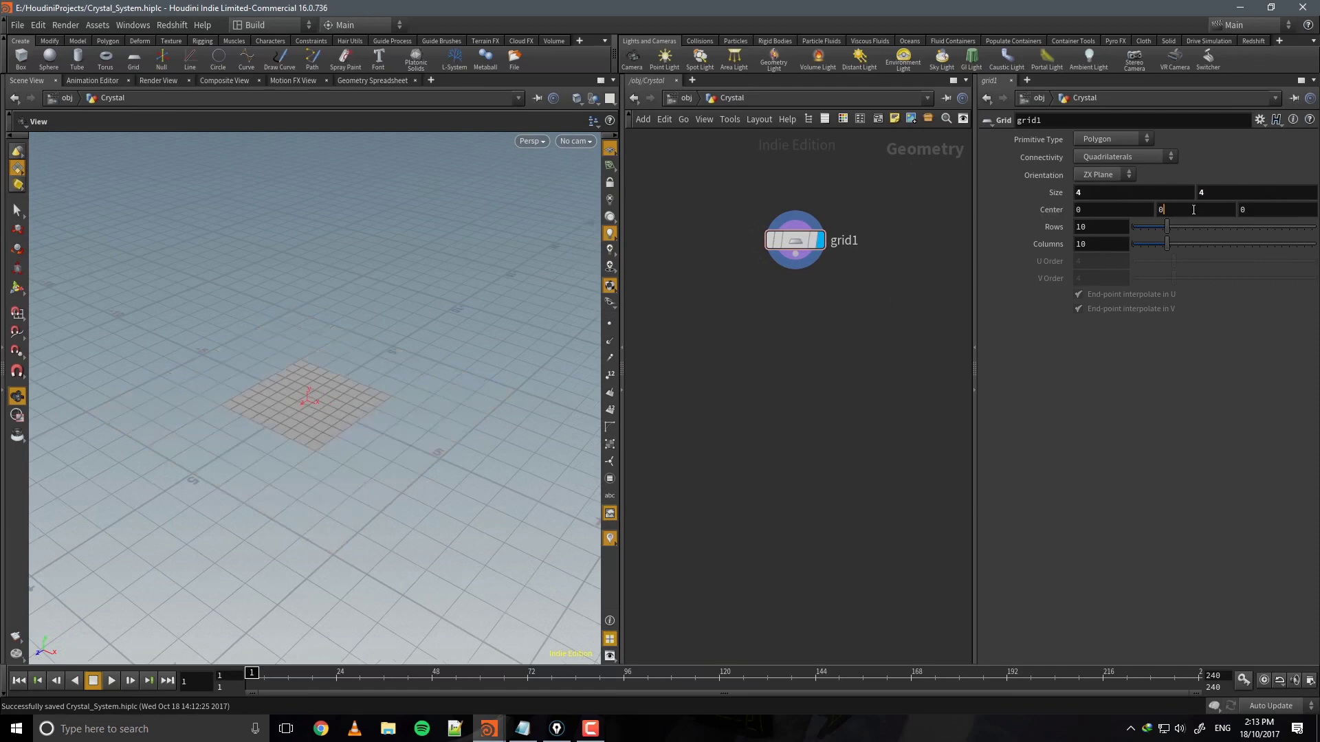
# Drive the grid's Rows by a relative reference to its X size multiplied by ten: ch("sizex")*10.
pyautogui.rightClick(1095, 193)
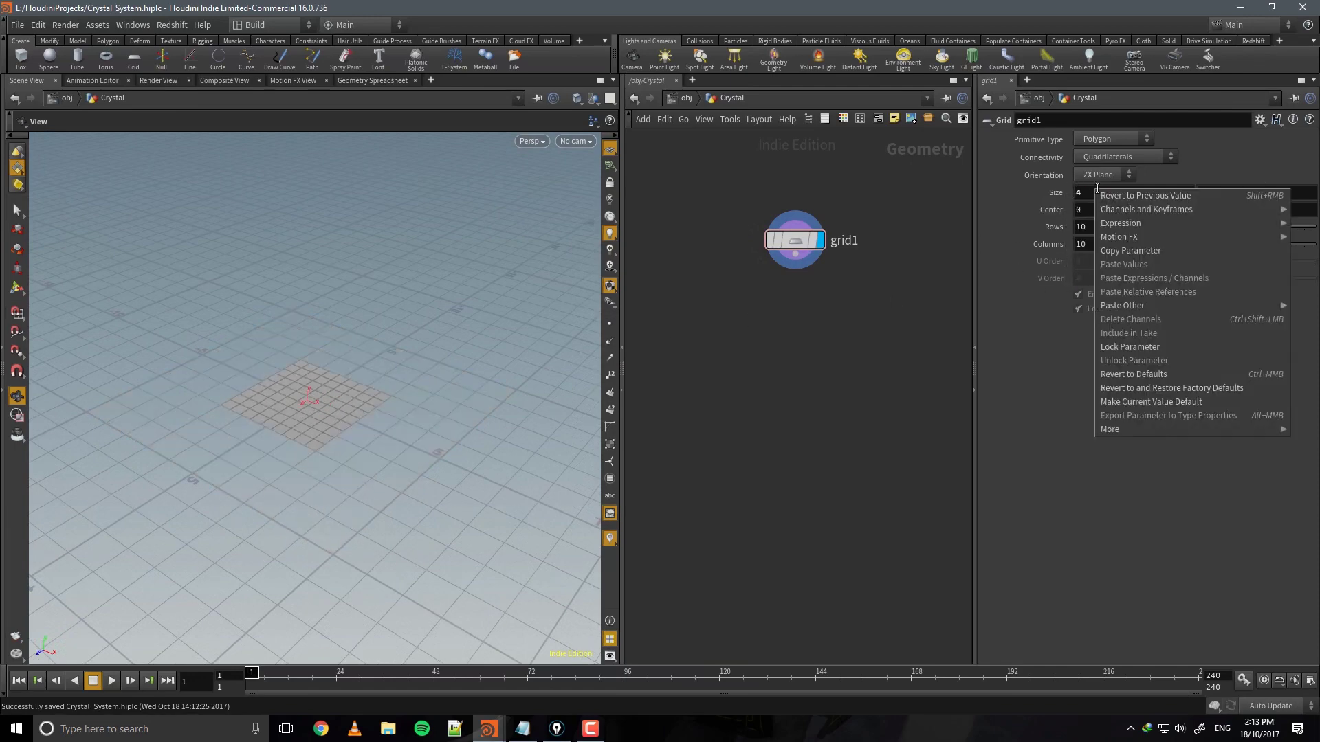
pyautogui.click(1147, 252)
pyautogui.rightClick(1104, 227)
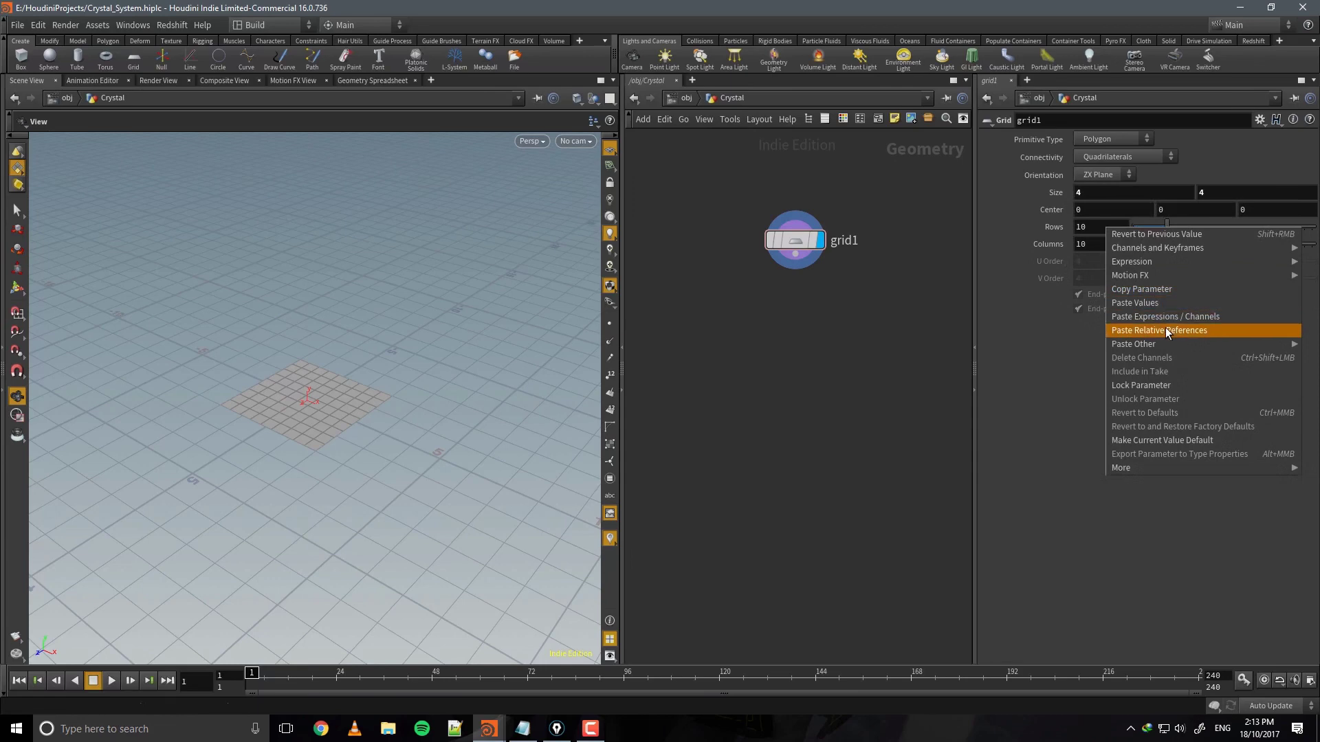
pyautogui.click(1165, 330)
pyautogui.click(1155, 229)
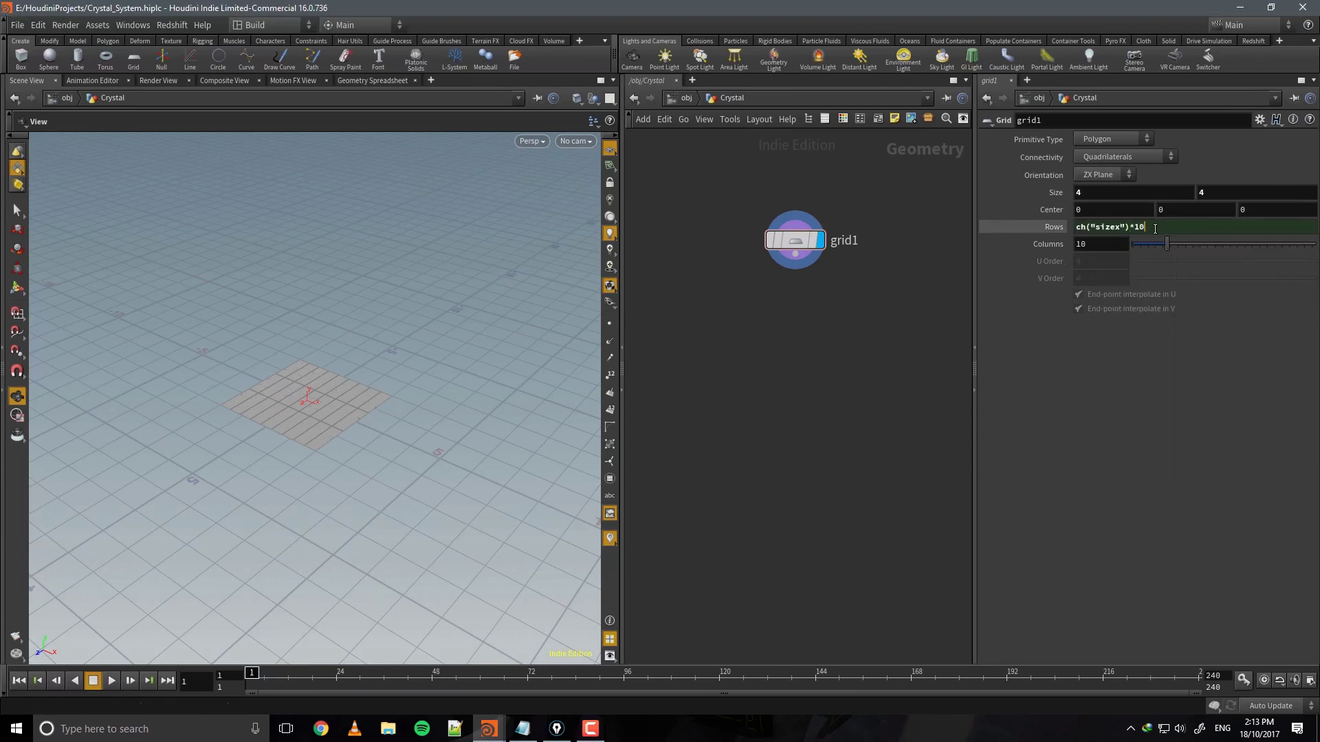
pyautogui.write('*10')
pyautogui.press('Return')
pyautogui.scroll(8, 411, 354)
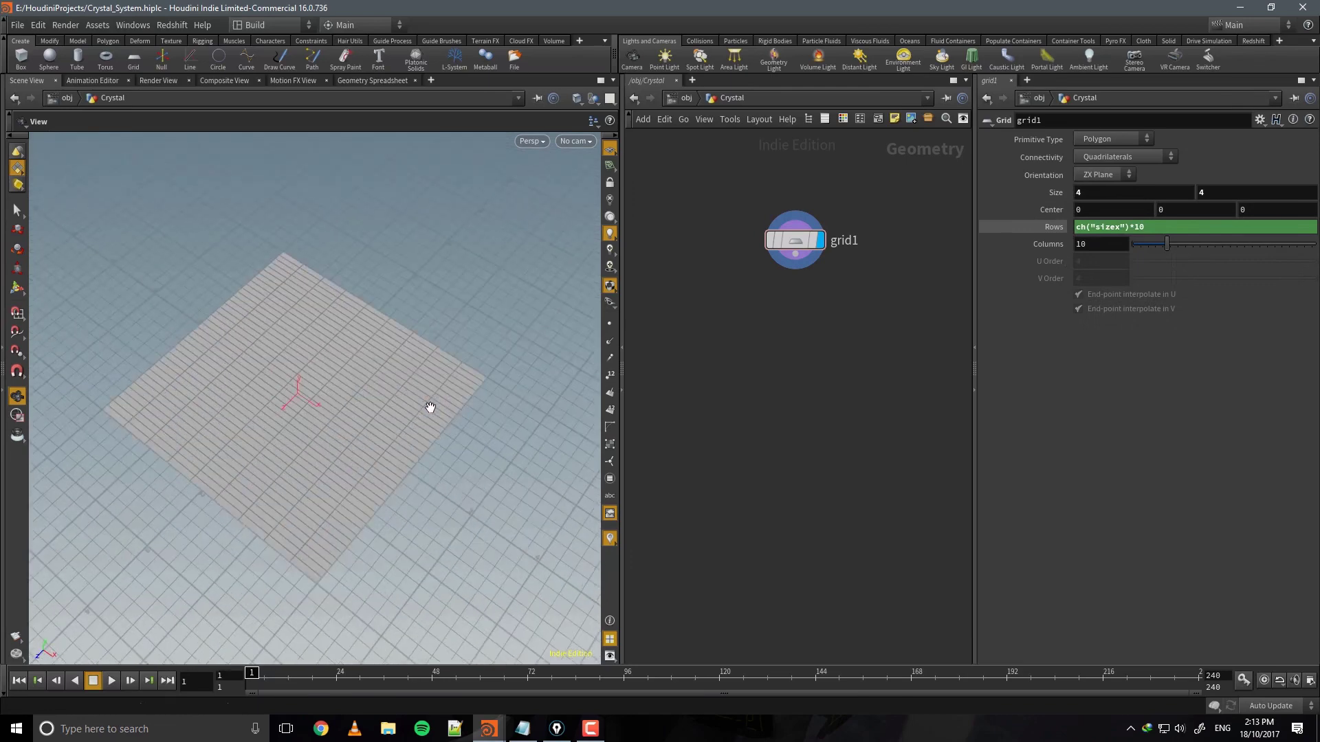
# Link the grid's Columns to its Rows with a relative reference and save the scene.
pyautogui.rightClick(1083, 229)
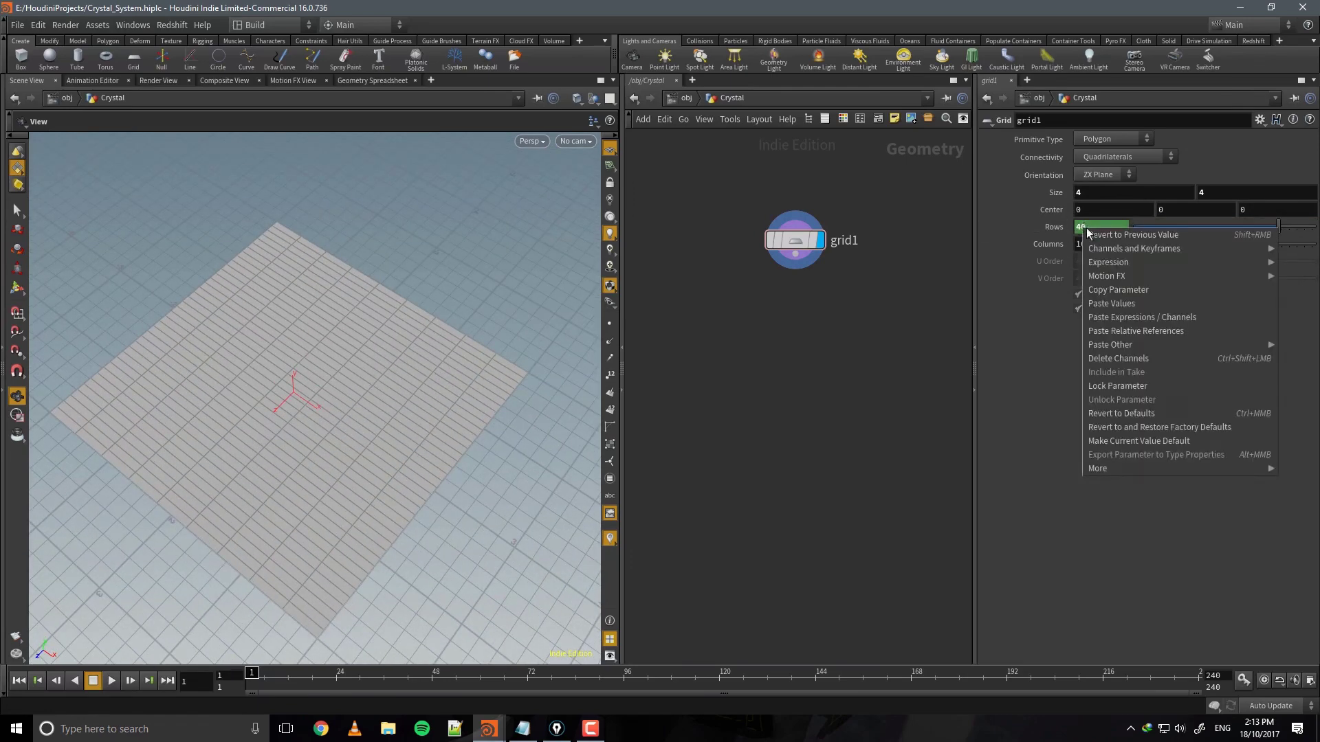
pyautogui.click(1128, 292)
pyautogui.rightClick(1096, 246)
pyautogui.click(1148, 349)
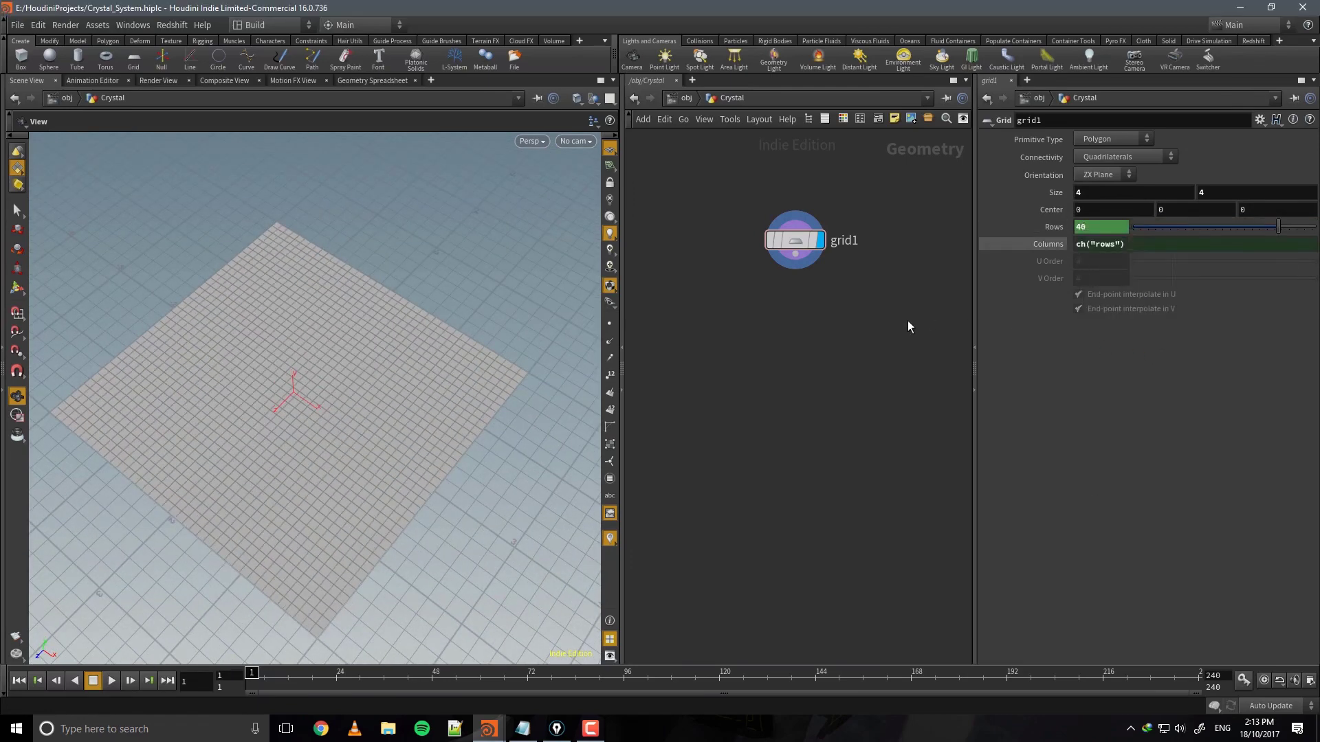
pyautogui.hotkey('ctrl', 's')
# Rename the grid node Base.
pyautogui.moveTo(374, 359); pyautogui.dragTo(392, 380)
pyautogui.press('F2')
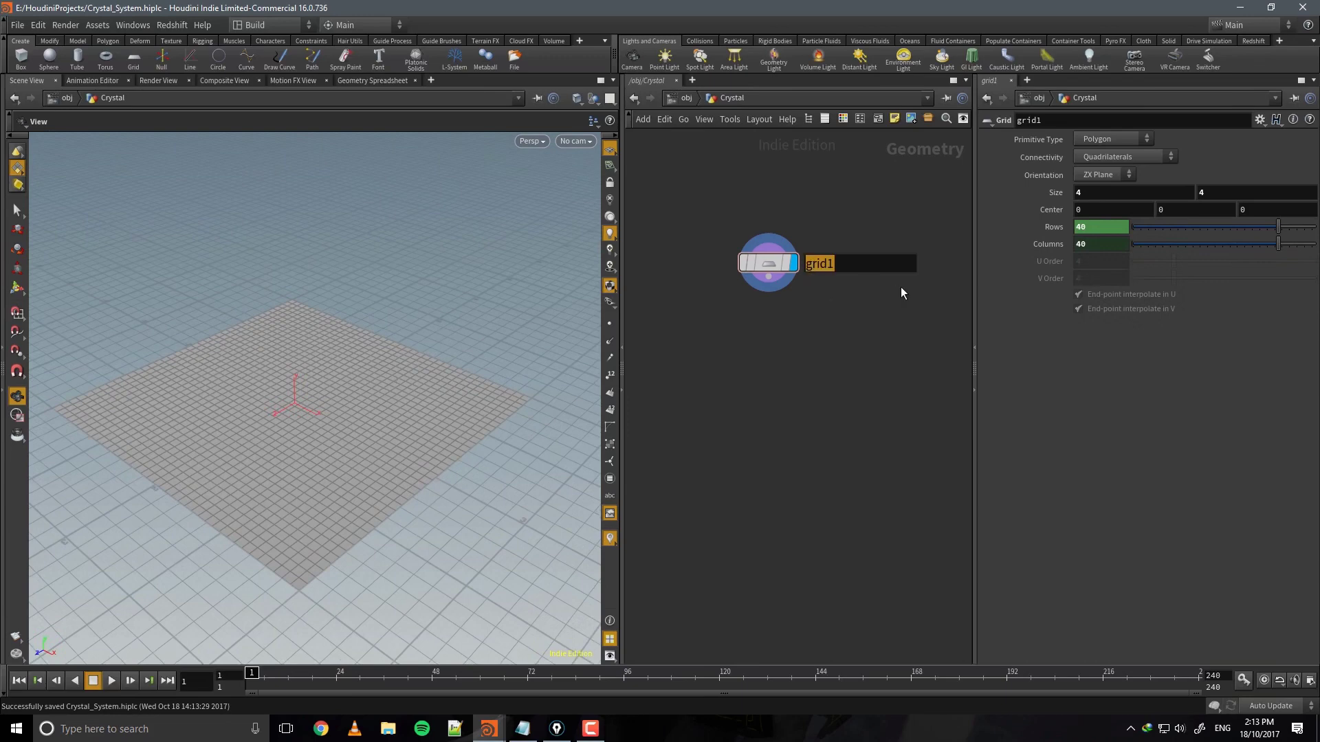
pyautogui.write('Base')
pyautogui.press('Return')
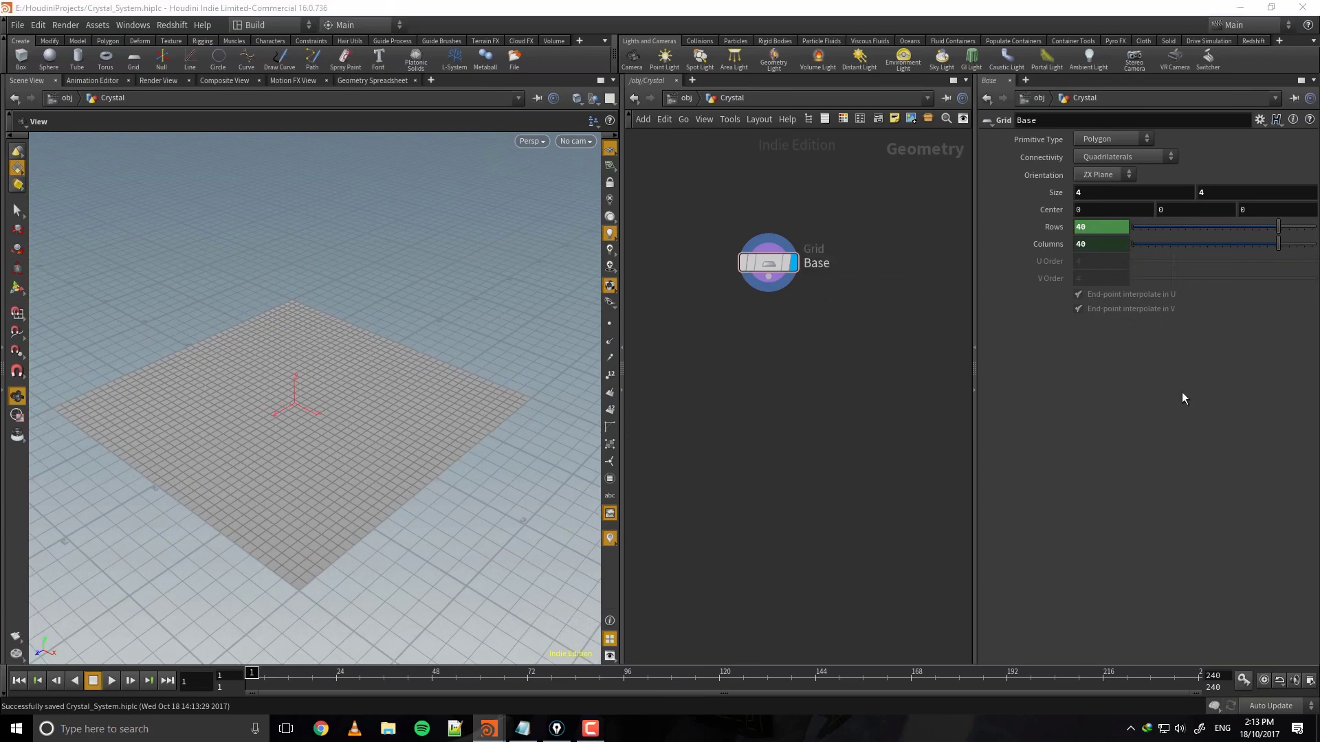
pyautogui.keyDown('alt'); pyautogui.moveTo(518, 389); pyautogui.dragTo(440, 385); pyautogui.keyUp('alt')
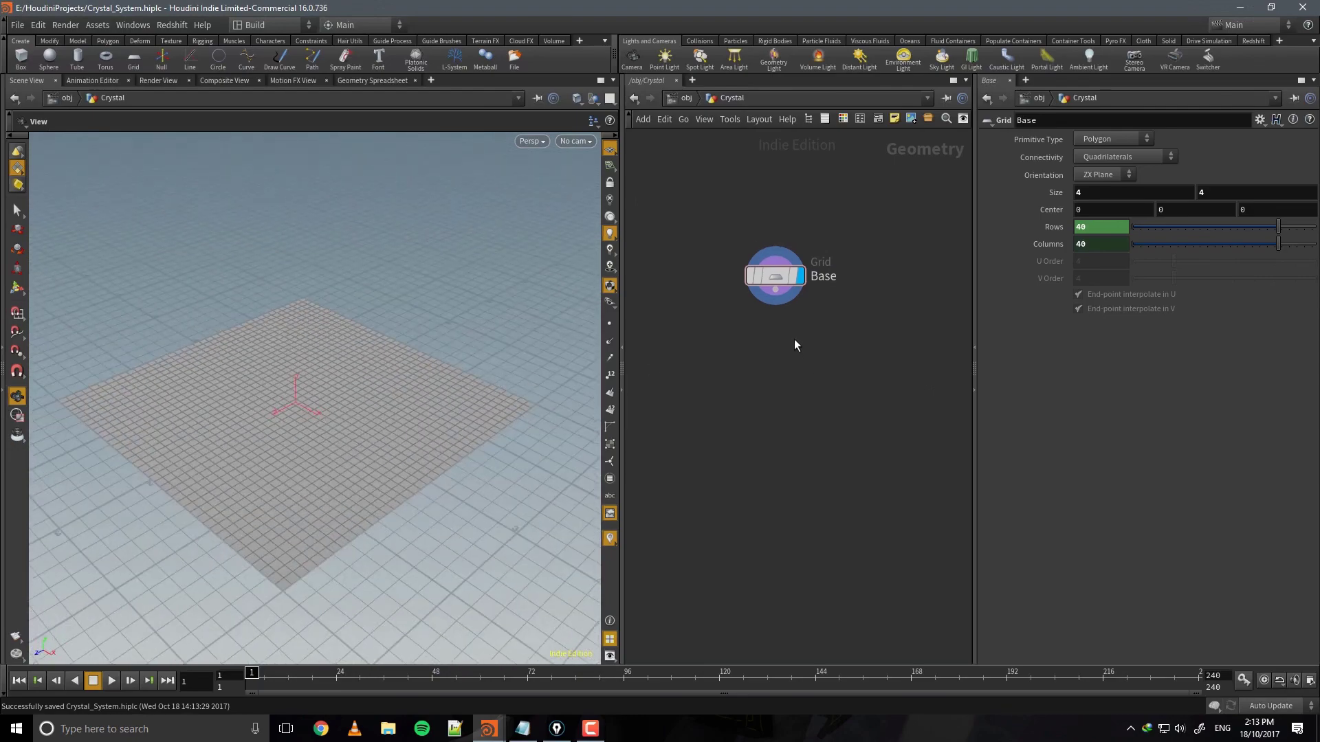
# Add a Paint node below Base, connect it to the grid and display it.
pyautogui.press('Tab')
pyautogui.click(777, 359)
pyautogui.click(775, 290)
pyautogui.click(775, 345)
pyautogui.click(801, 359)
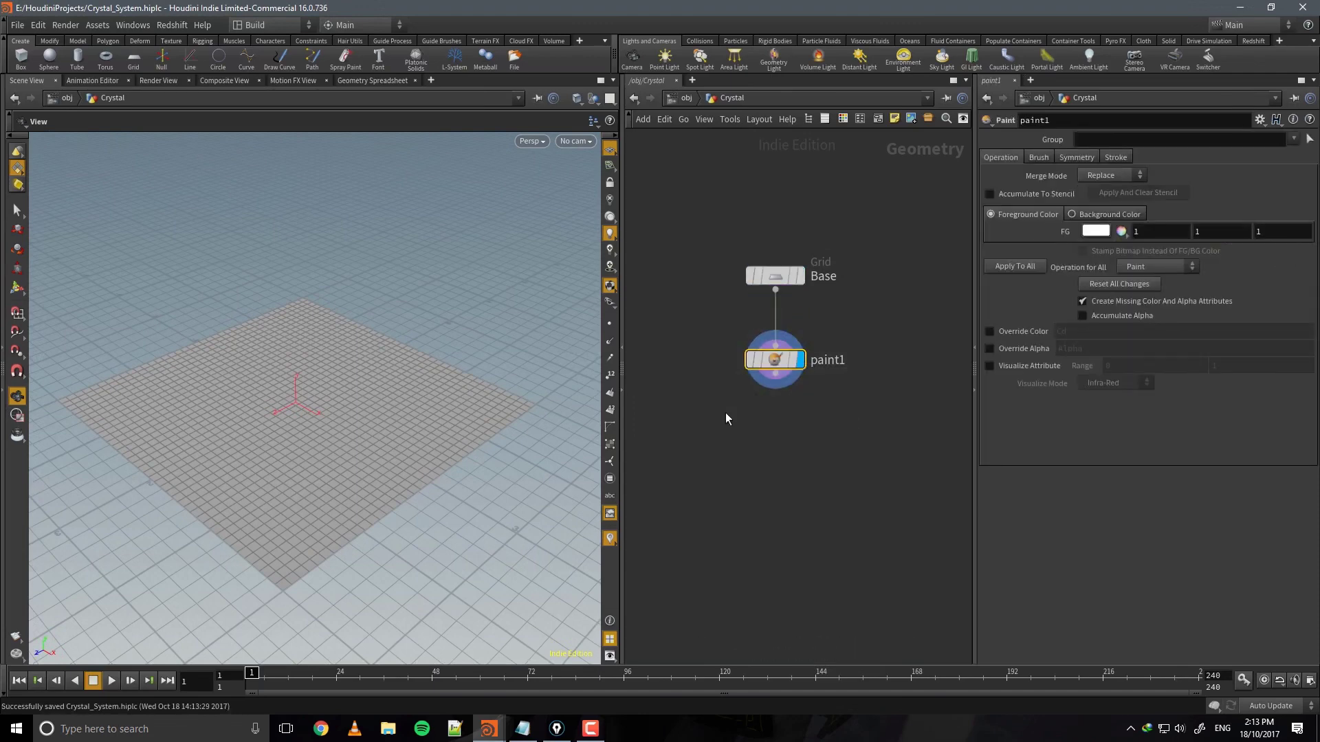
# Fill the whole grid with the black background color and paint a looping white foreground path on it.
pyautogui.click(1086, 213)
pyautogui.click(1007, 266)
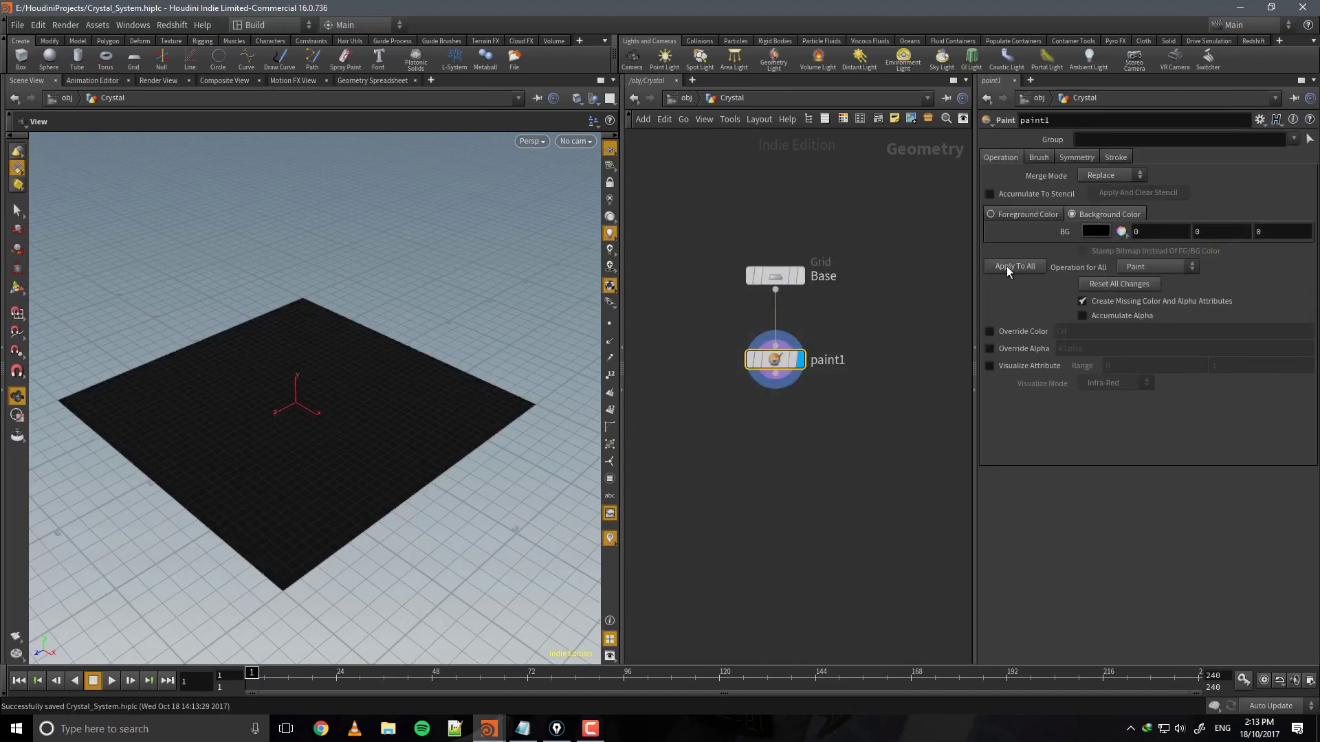
pyautogui.click(1017, 216)
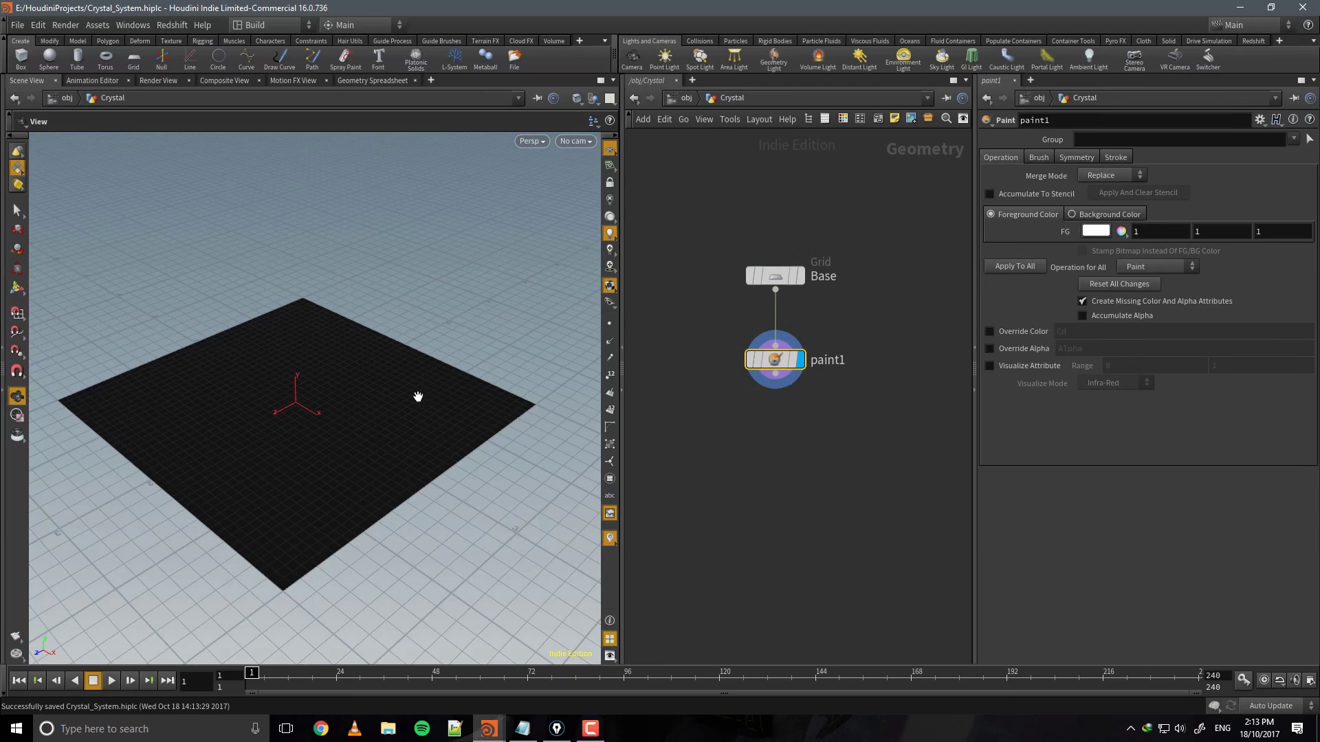
pyautogui.press('Return')
pyautogui.moveTo(412, 382)
pyautogui.mouseDown()
pyautogui.moveTo(417, 456)
pyautogui.moveTo(333, 462)
pyautogui.mouseUp()
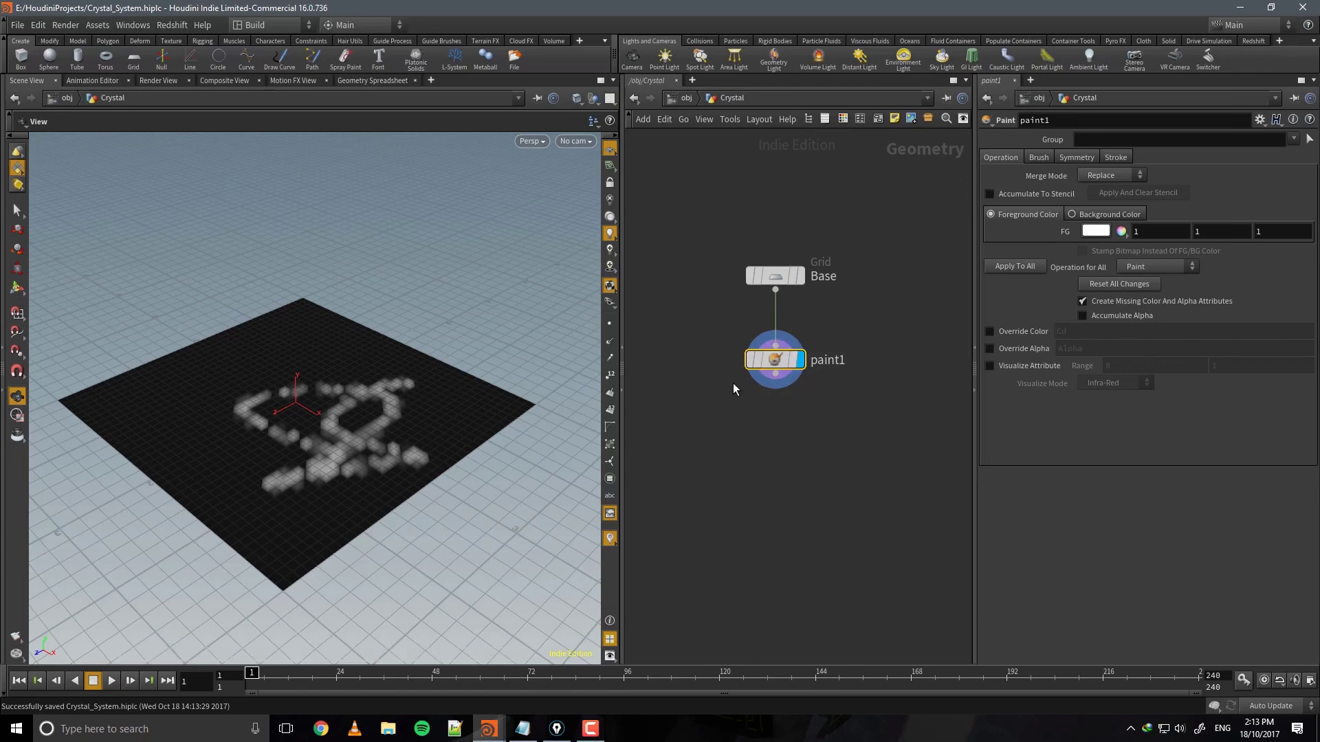
# Delete the Paint node and connect a Color node below Base instead.
pyautogui.press('Delete')
pyautogui.press('Tab')
pyautogui.write('paint')
pyautogui.press('Return')
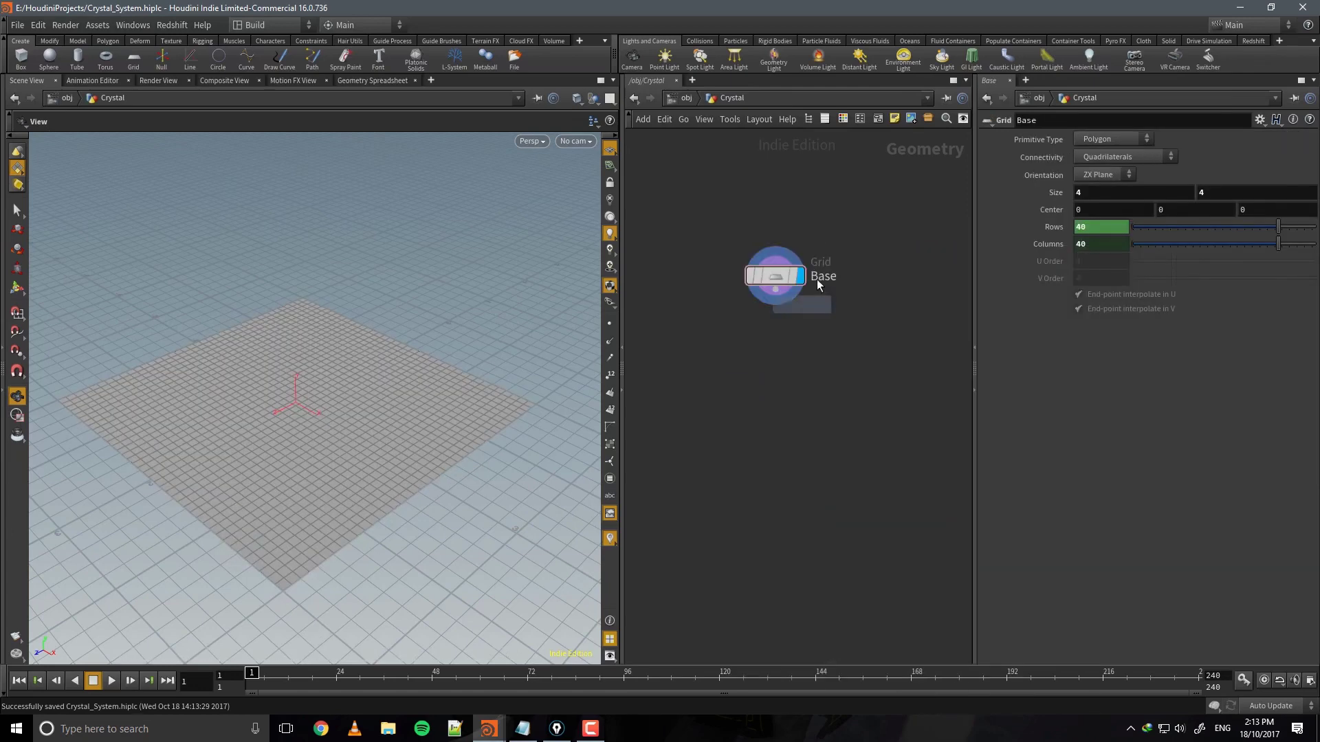
pyautogui.click(775, 347)
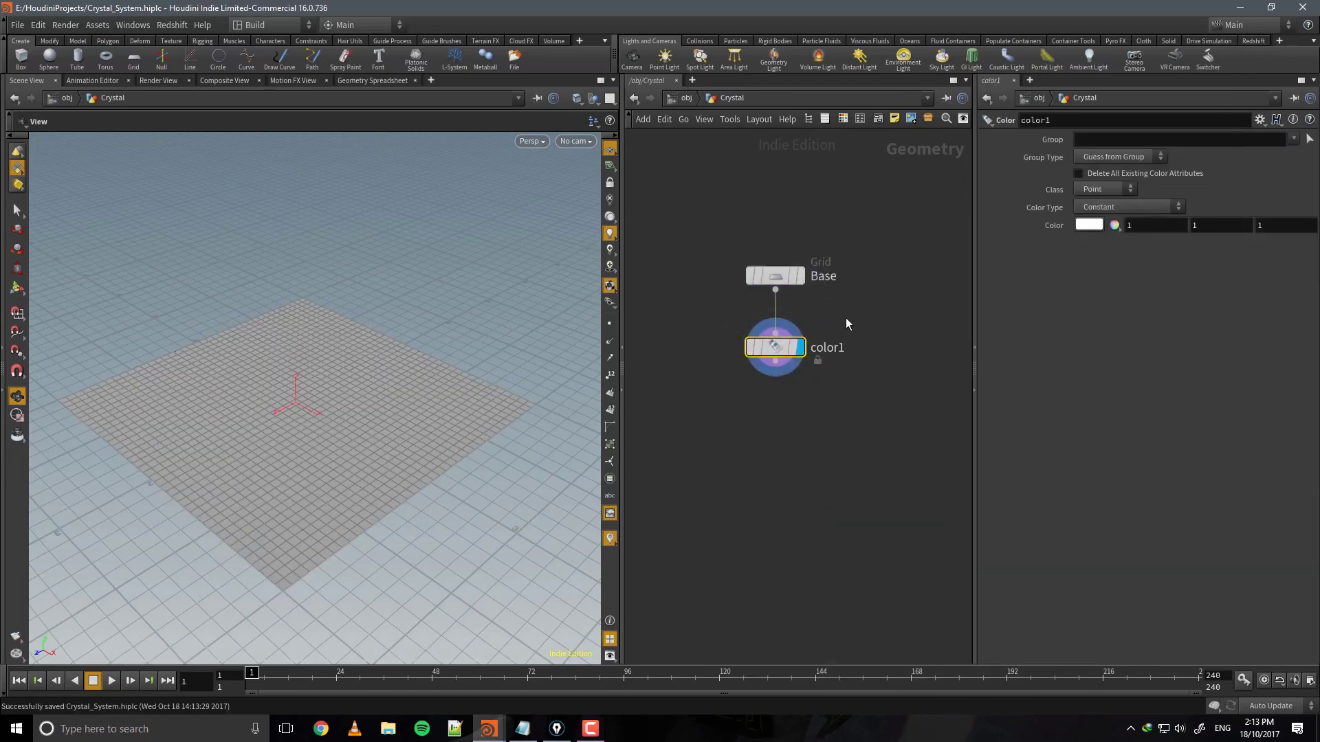
# Set the Color node's color to black (0, 0, 0), keeping its class on Point, and adjust its placement below Base.
pyautogui.moveTo(1031, 225); pyautogui.dragTo(952, 217, button='middle')
pyautogui.moveTo(515, 359); pyautogui.dragTo(461, 401)
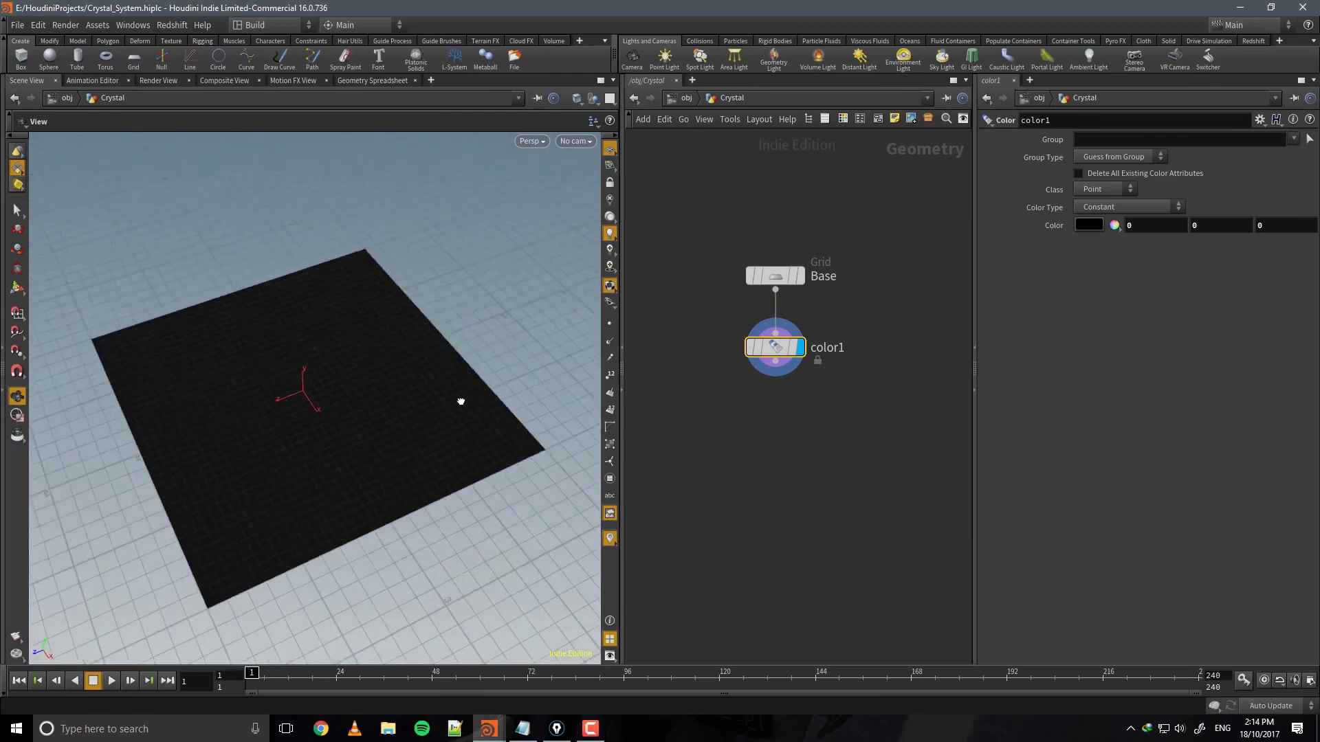
pyautogui.click(1100, 191)
pyautogui.click(1045, 233)
pyautogui.click(1108, 192)
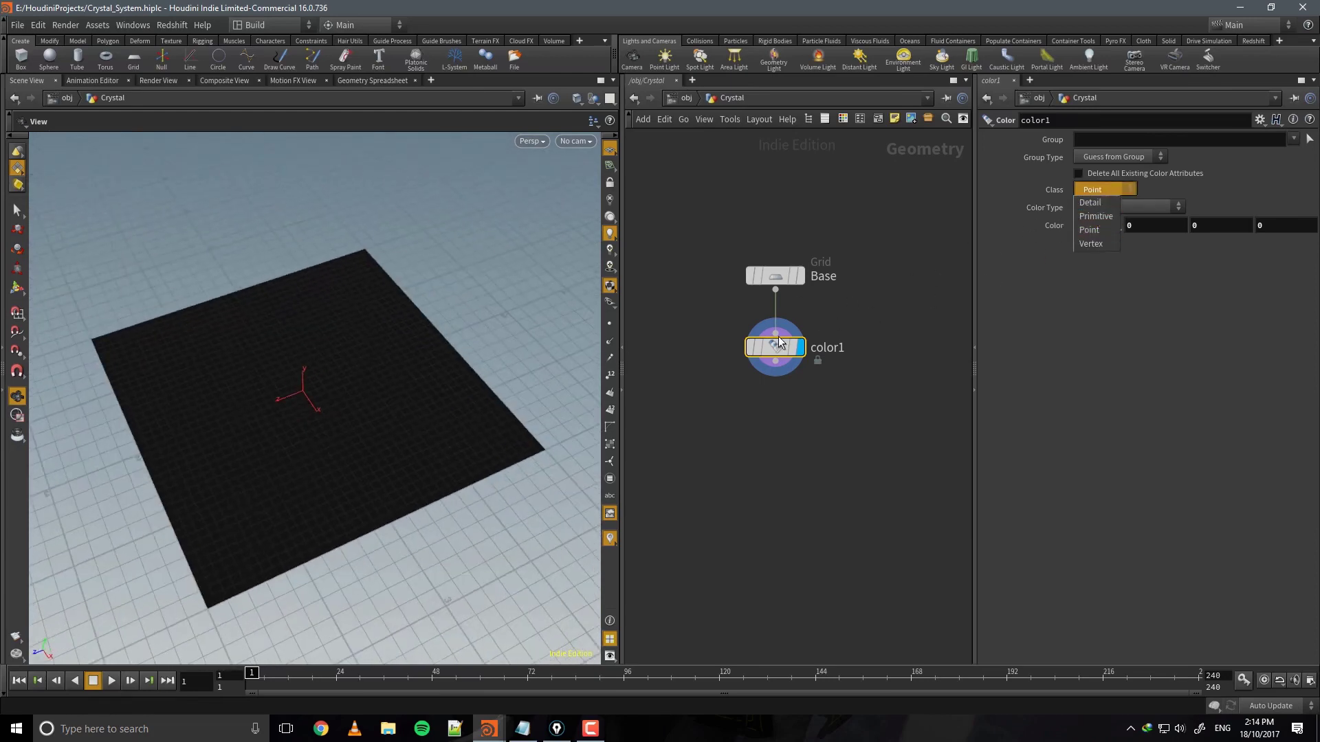
pyautogui.click(787, 344)
pyautogui.moveTo(785, 346); pyautogui.dragTo(784, 341)
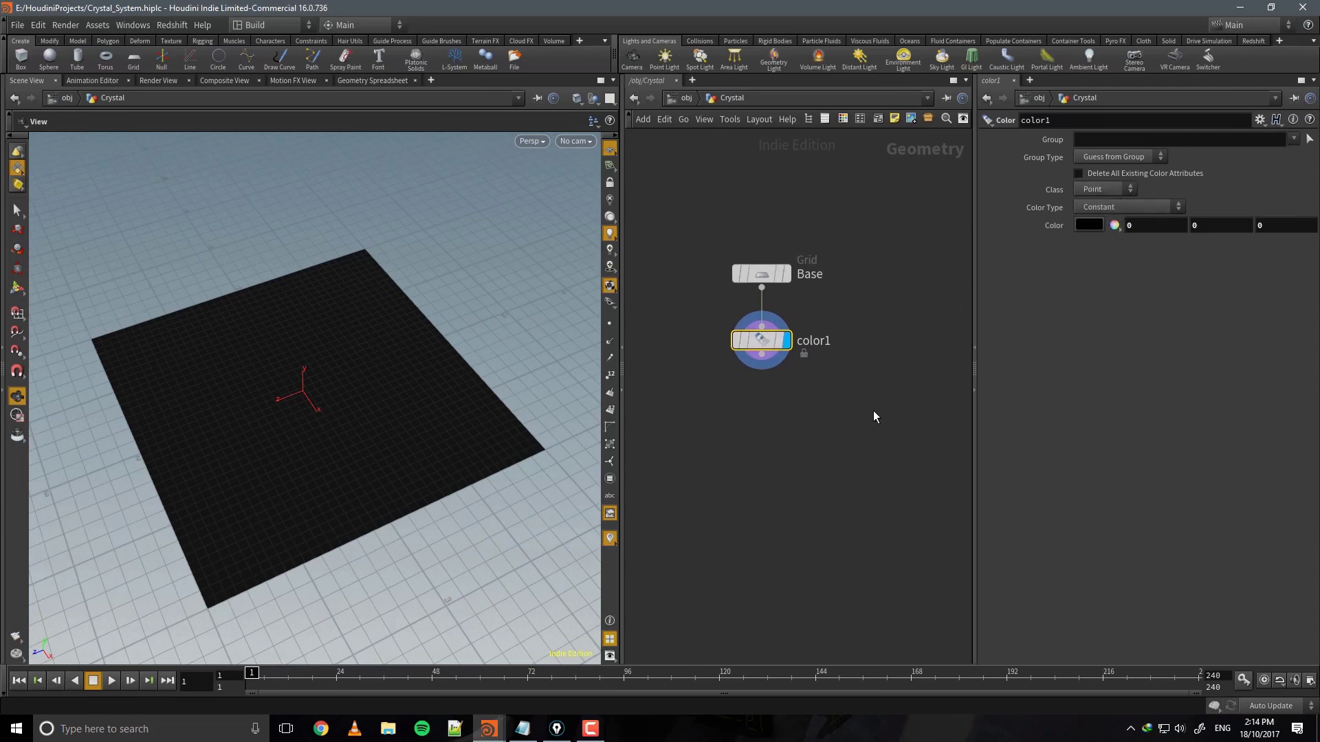
pyautogui.press('Tab')
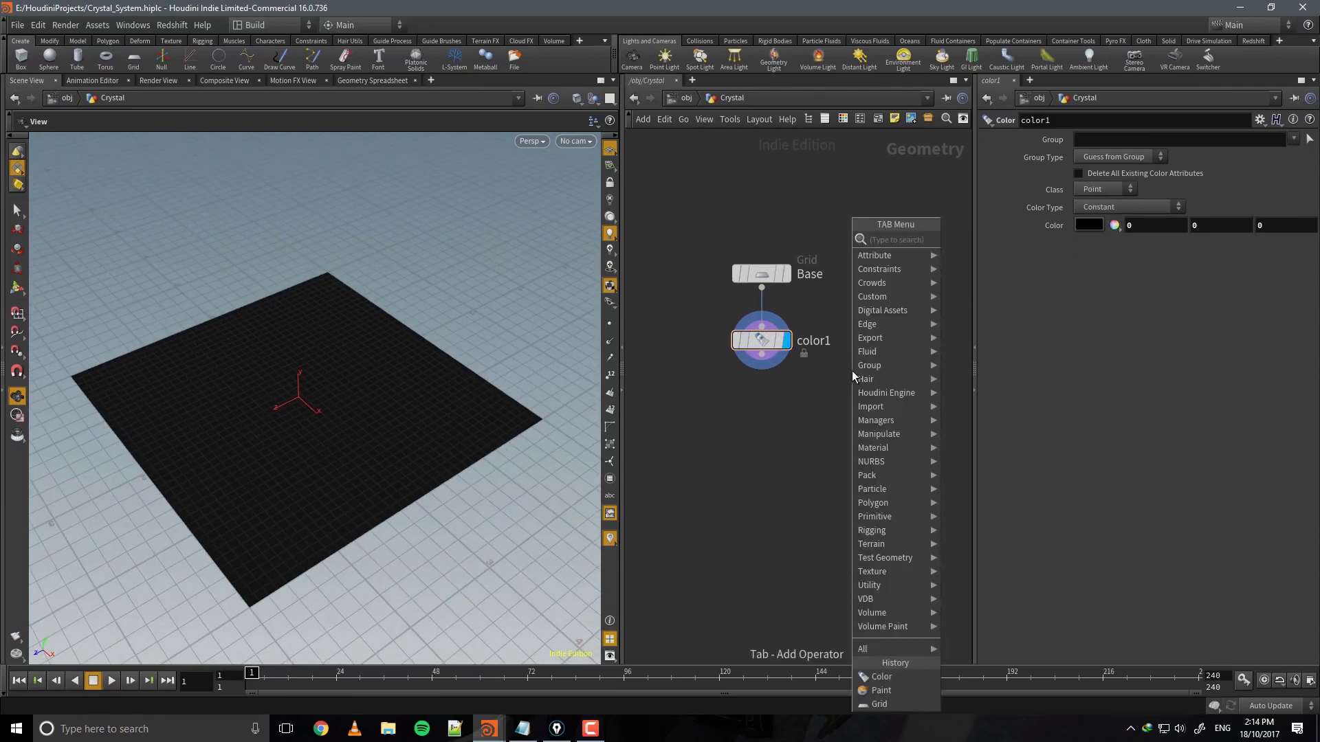
pyautogui.moveTo(412, 398); pyautogui.dragTo(411, 418)
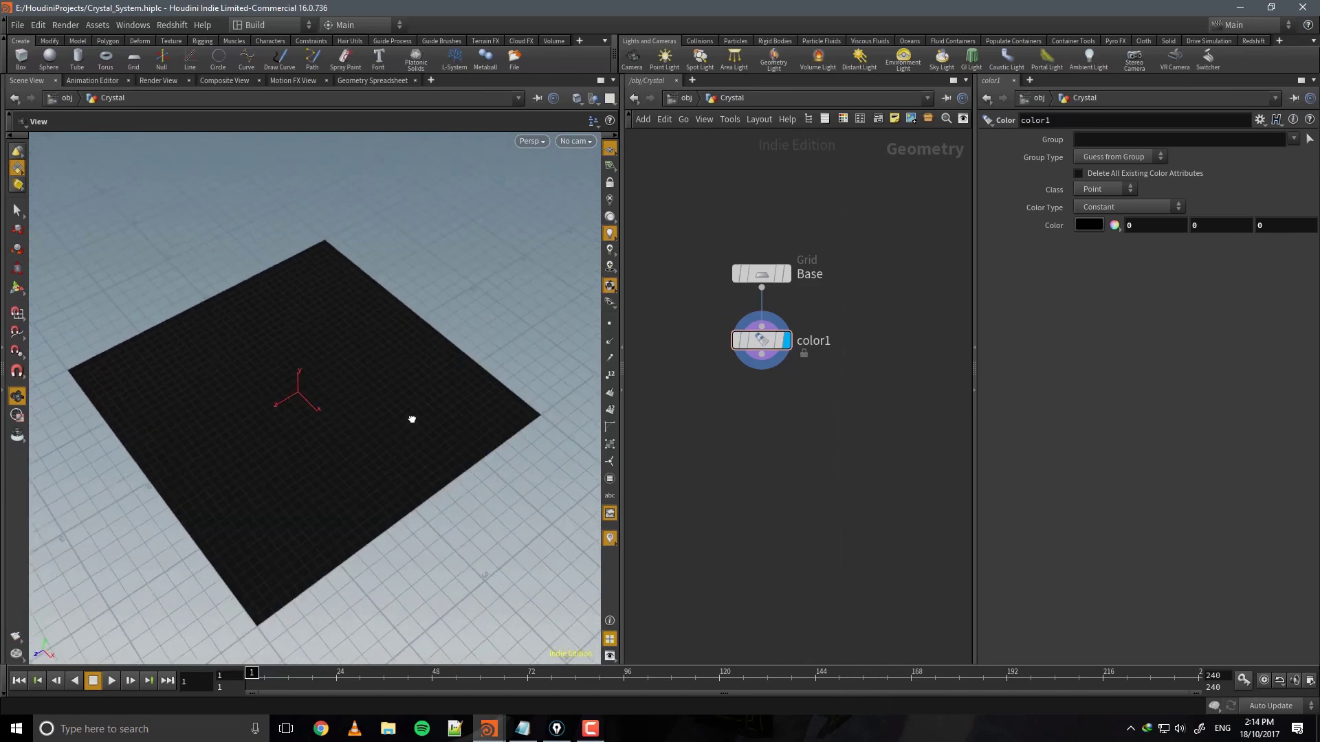
pyautogui.moveTo(494, 406); pyautogui.dragTo(486, 422)
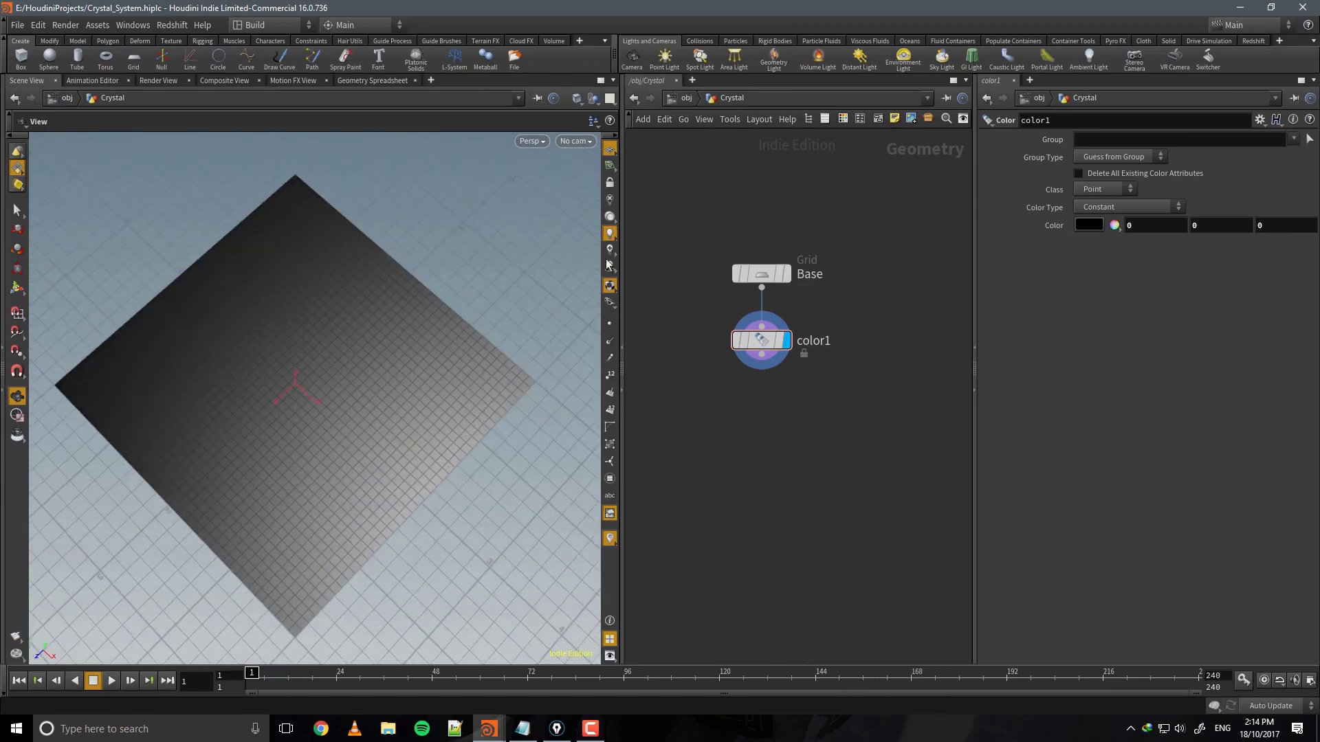
# Turn off the Specular lighting component in the viewport so the grid shows plain black, and save the scene.
pyautogui.click(610, 237)
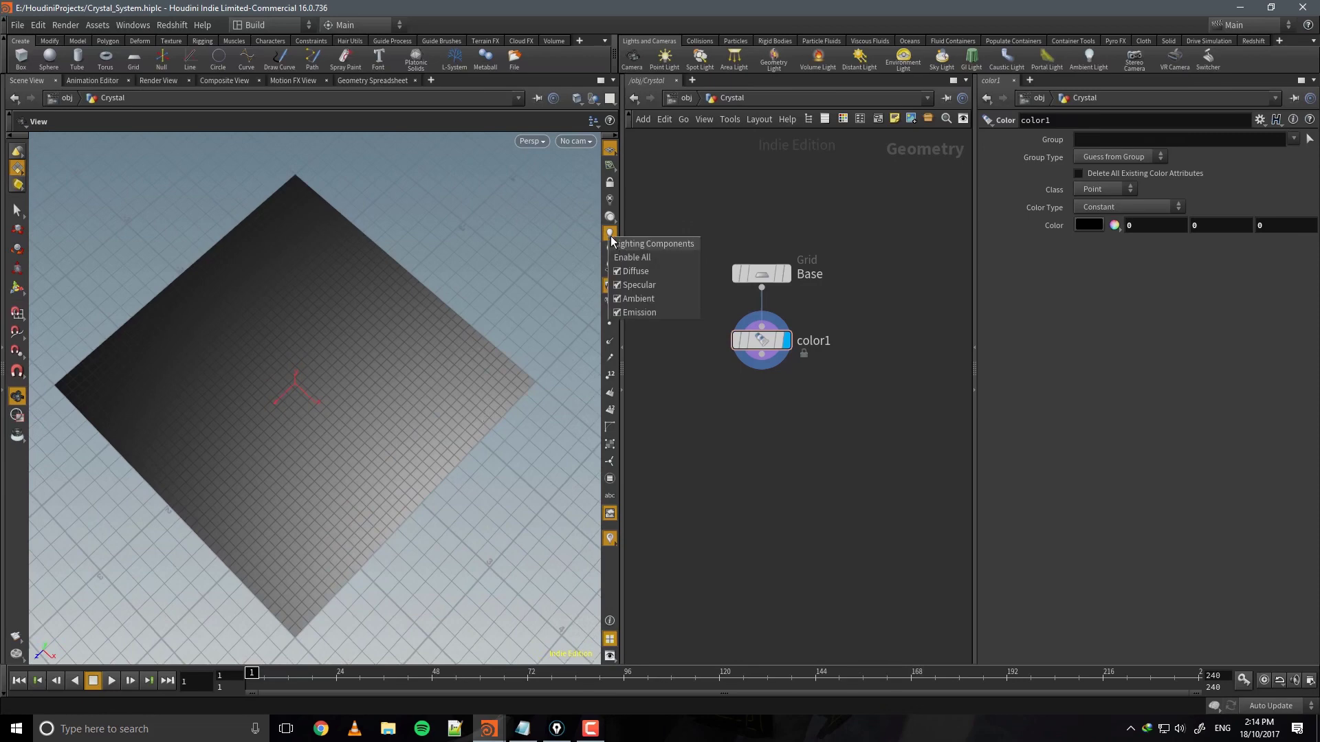
pyautogui.click(662, 283)
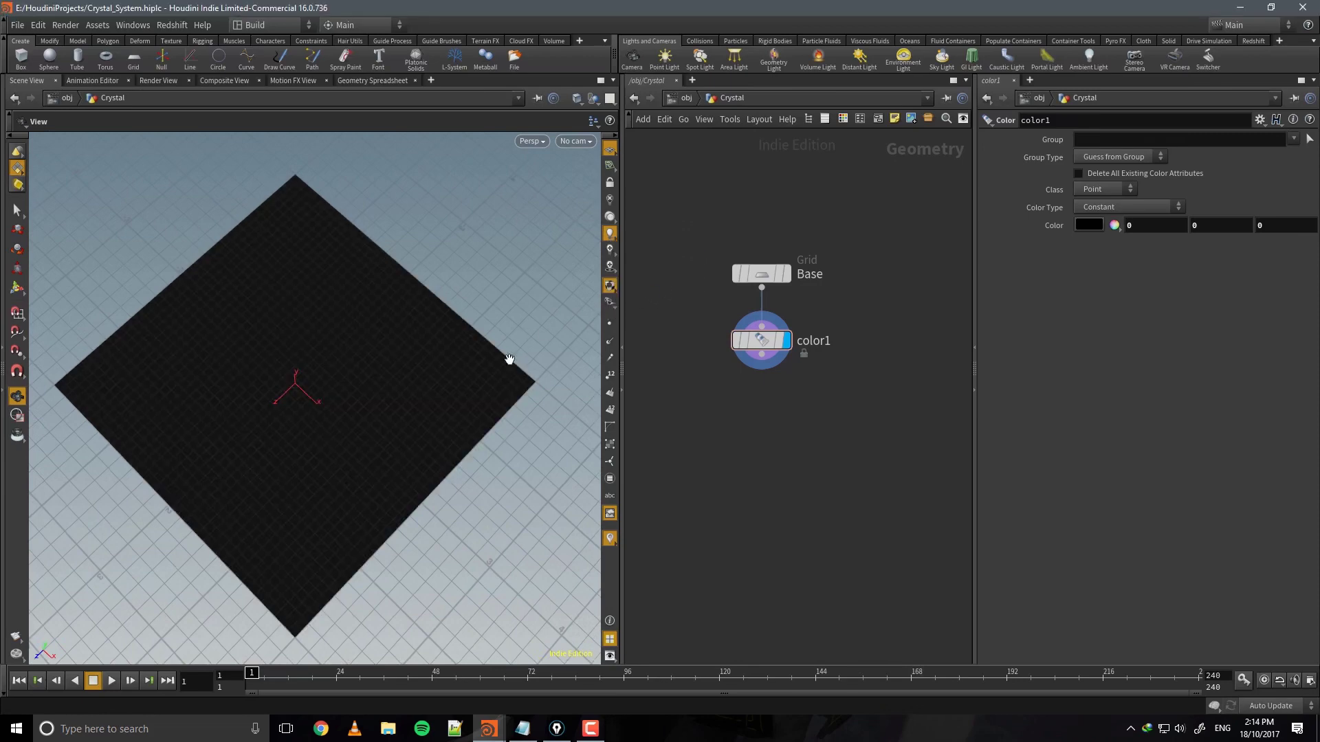
pyautogui.moveTo(506, 360); pyautogui.dragTo(488, 307)
pyautogui.hotkey('ctrl', 's')
pyautogui.moveTo(418, 357); pyautogui.dragTo(699, 426)
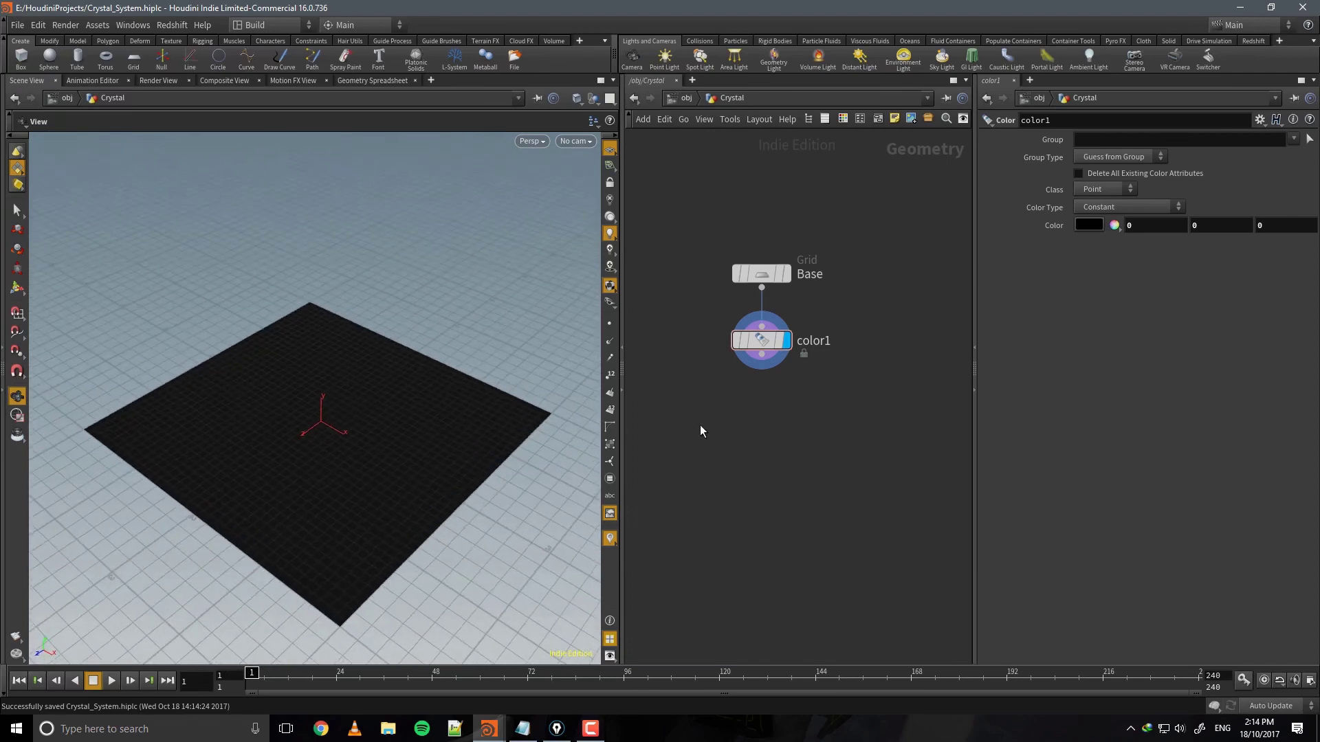
# Add a Paint node below the Color node, connect it to the Color node's output and display it.
pyautogui.press('Tab')
pyautogui.write('pa')
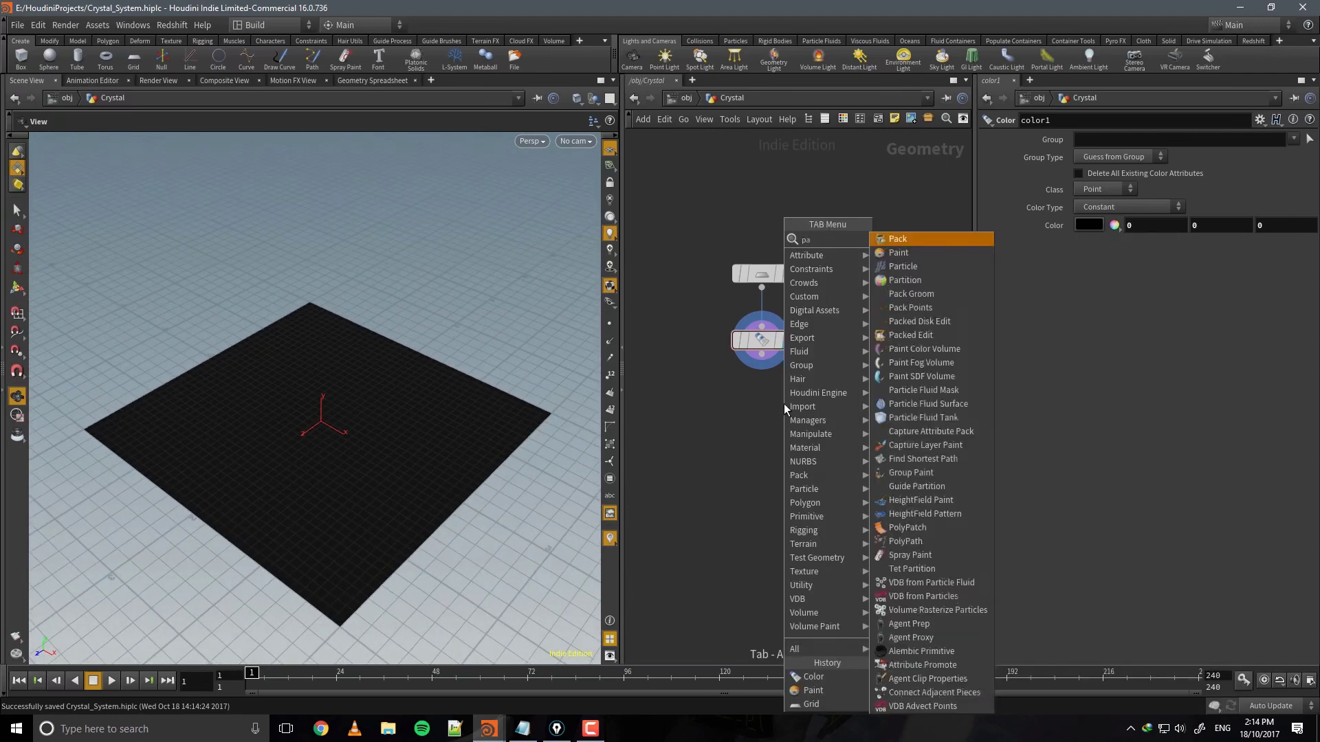
pyautogui.press('Return')
pyautogui.click(757, 406)
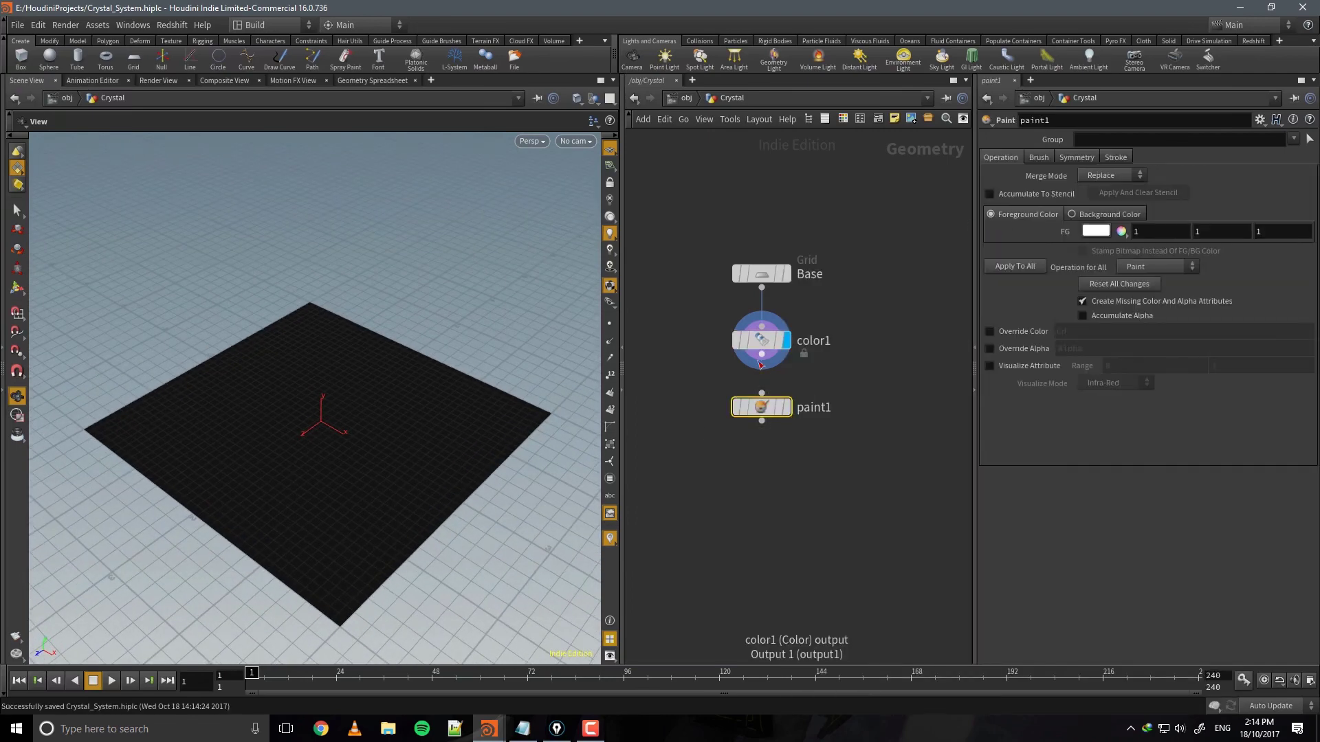
pyautogui.click(766, 395)
pyautogui.click(788, 407)
pyautogui.moveTo(843, 378); pyautogui.dragTo(691, 450)
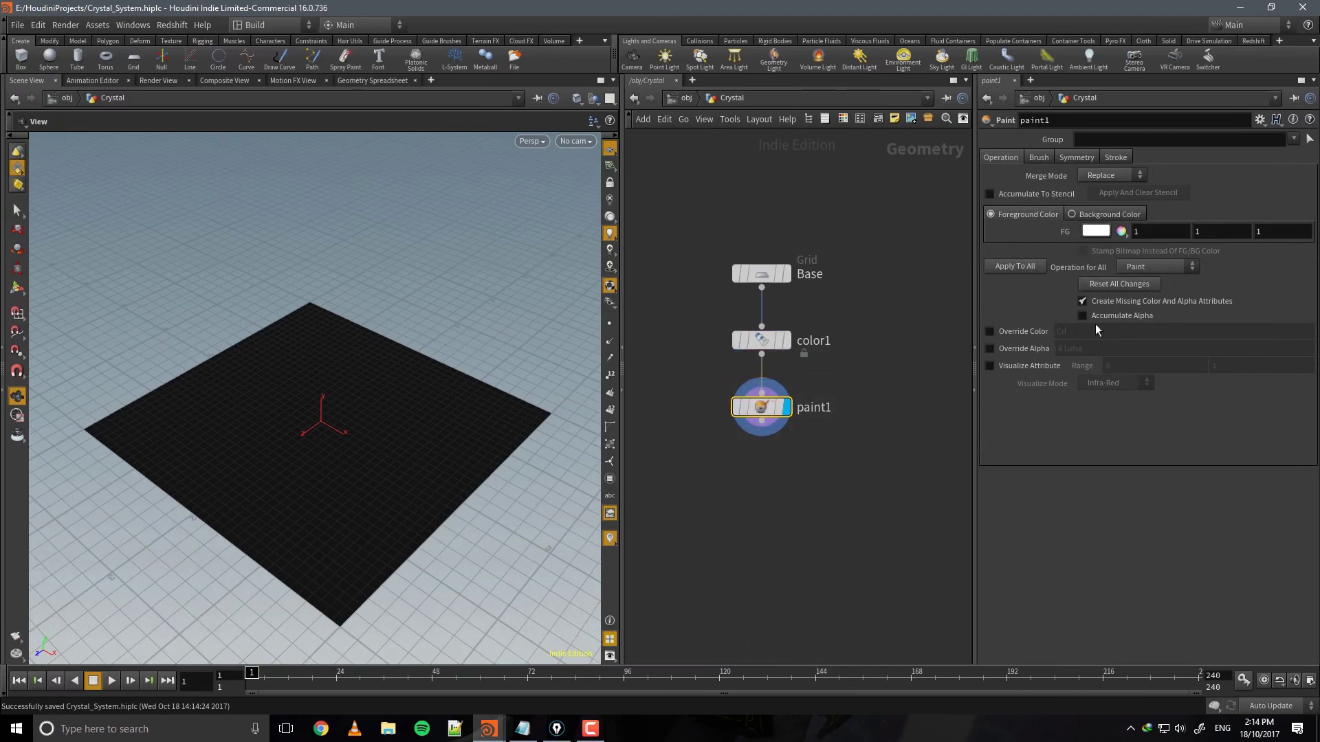
# Activate viewport painting for the Paint node and enlarge the brush radius to about 0.31.
pyautogui.press('Return')
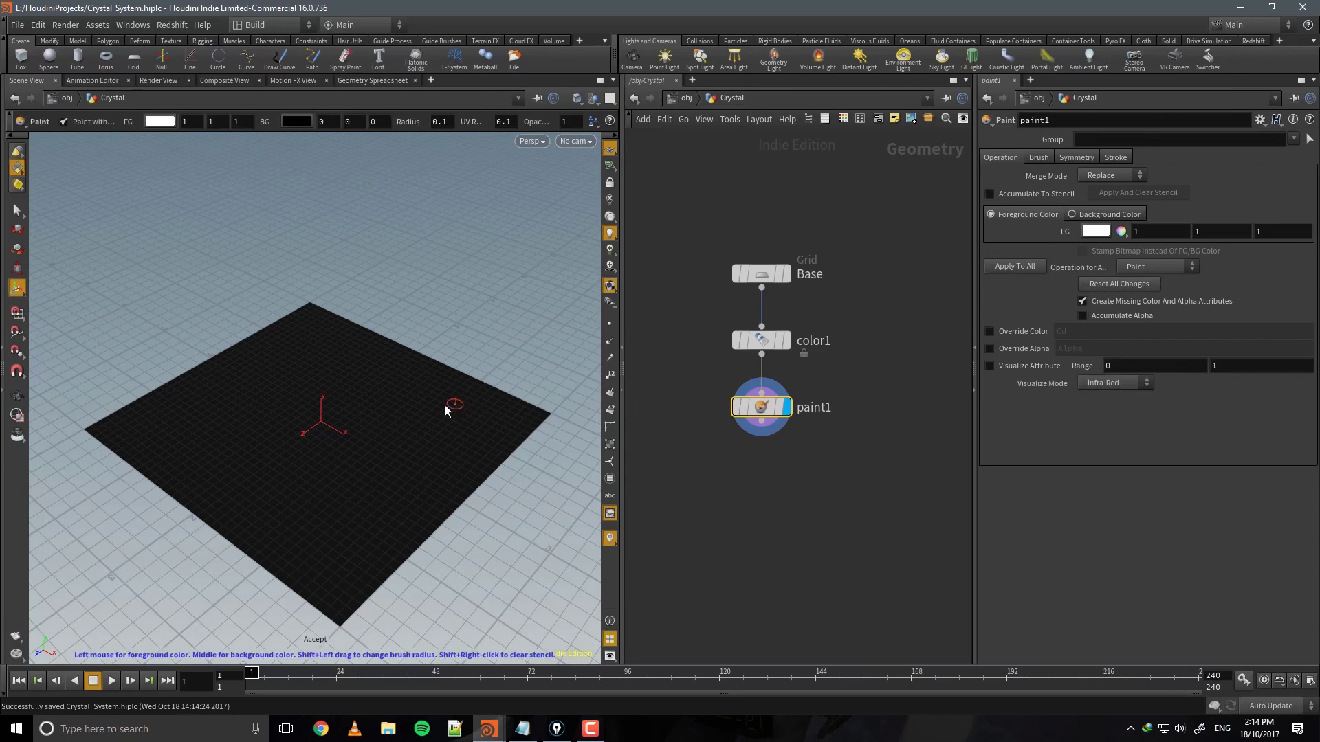
pyautogui.middleClick(385, 419)
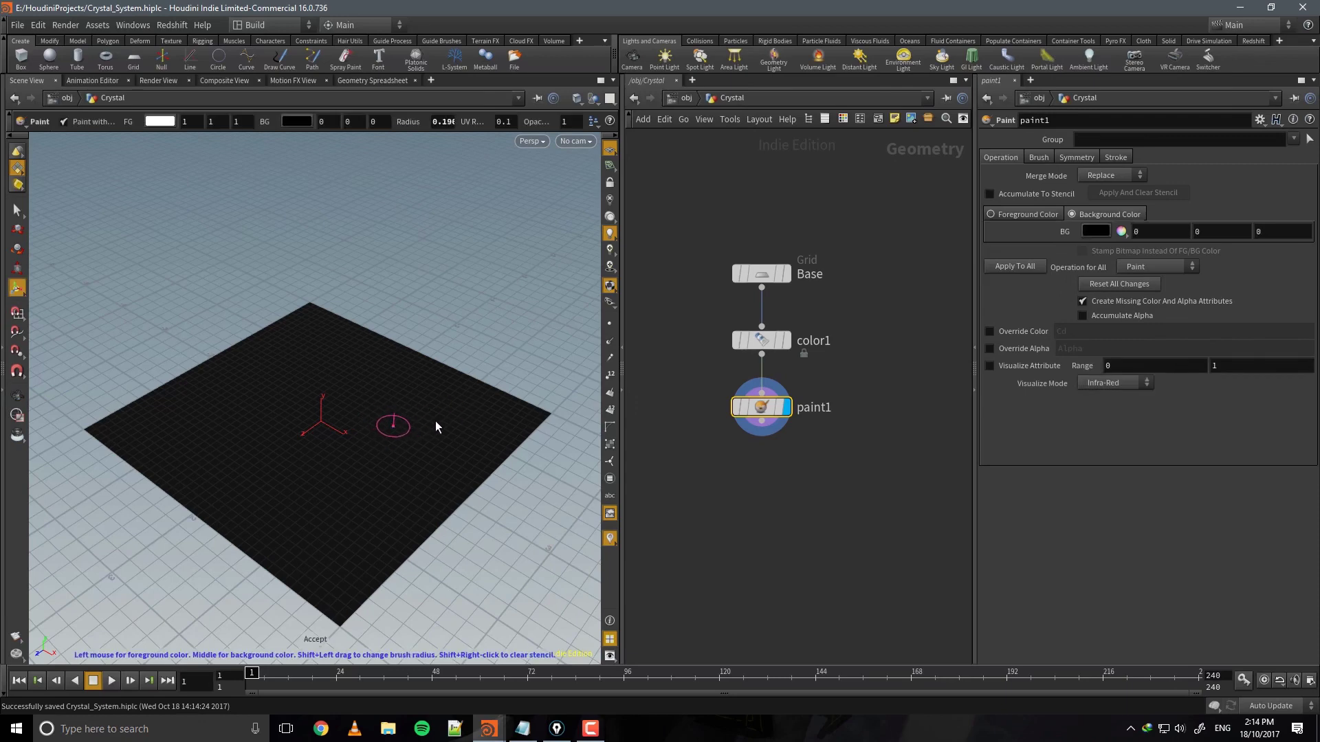
pyautogui.keyDown('shift'); pyautogui.moveTo(438, 424); pyautogui.dragTo(461, 421); pyautogui.keyUp('shift')
# Undo a trial foreground stroke, paint one elongated white patch across the middle of the grid instead, and save the scene.
pyautogui.moveTo(376, 370)
pyautogui.mouseDown()
pyautogui.moveTo(371, 382)
pyautogui.moveTo(432, 434)
pyautogui.moveTo(339, 481)
pyautogui.moveTo(420, 465)
pyautogui.mouseUp()
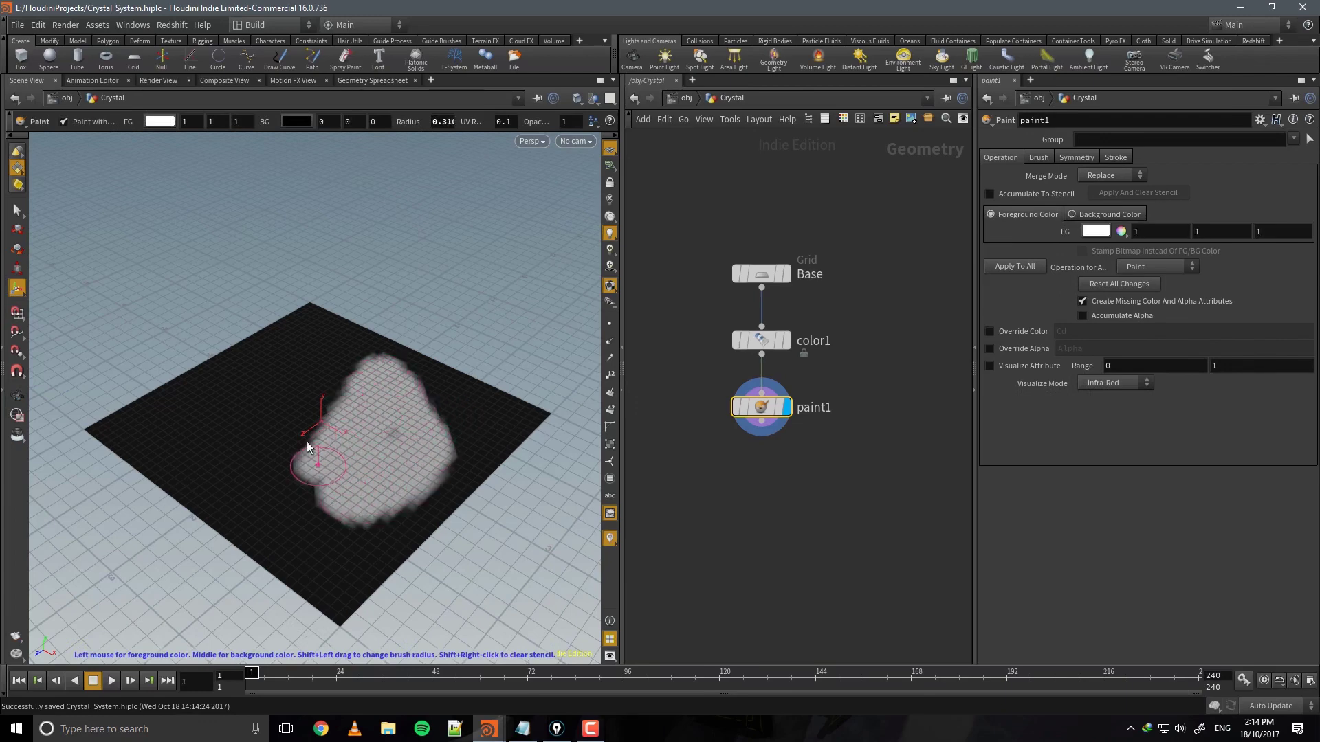
pyautogui.hotkey('ctrl', 'z')
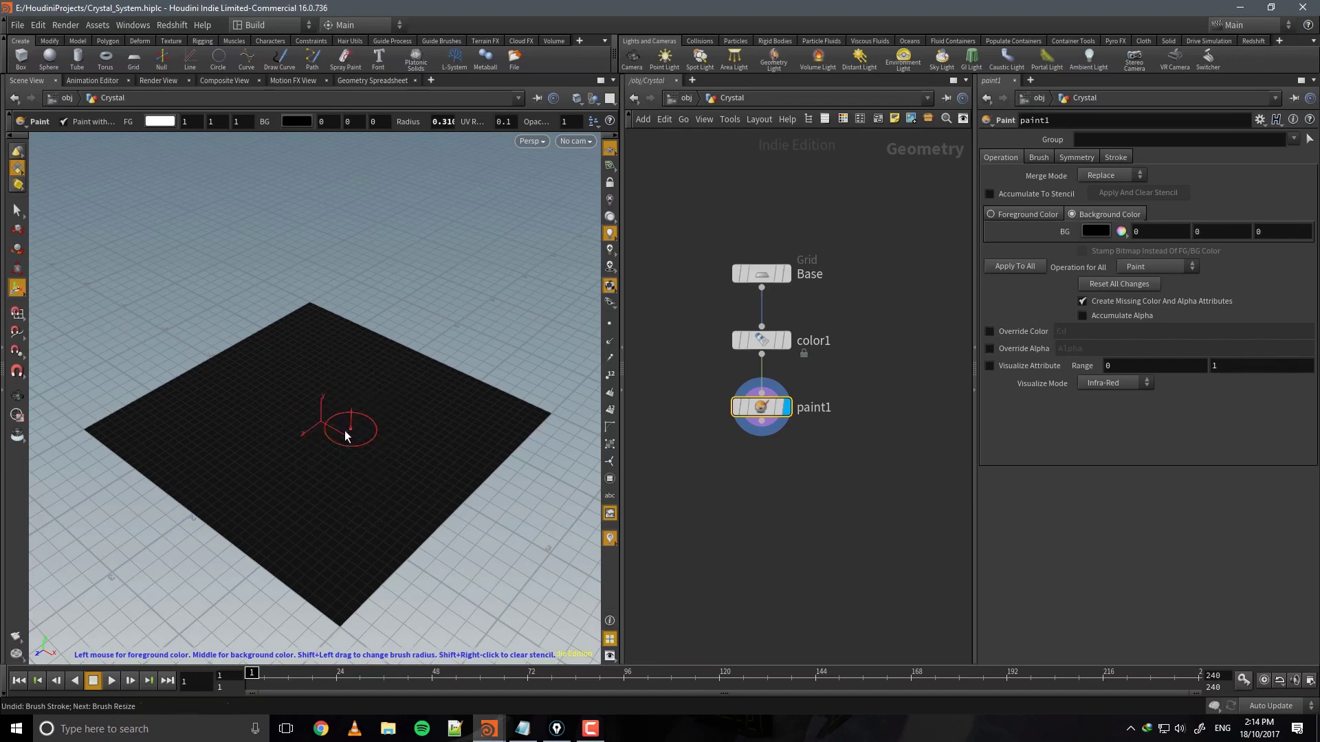
pyautogui.moveTo(381, 367)
pyautogui.mouseDown()
pyautogui.moveTo(260, 455)
pyautogui.moveTo(354, 477)
pyautogui.moveTo(308, 406)
pyautogui.moveTo(402, 432)
pyautogui.moveTo(383, 392)
pyautogui.moveTo(327, 377)
pyautogui.mouseUp()
pyautogui.hotkey('ctrl', 'z')
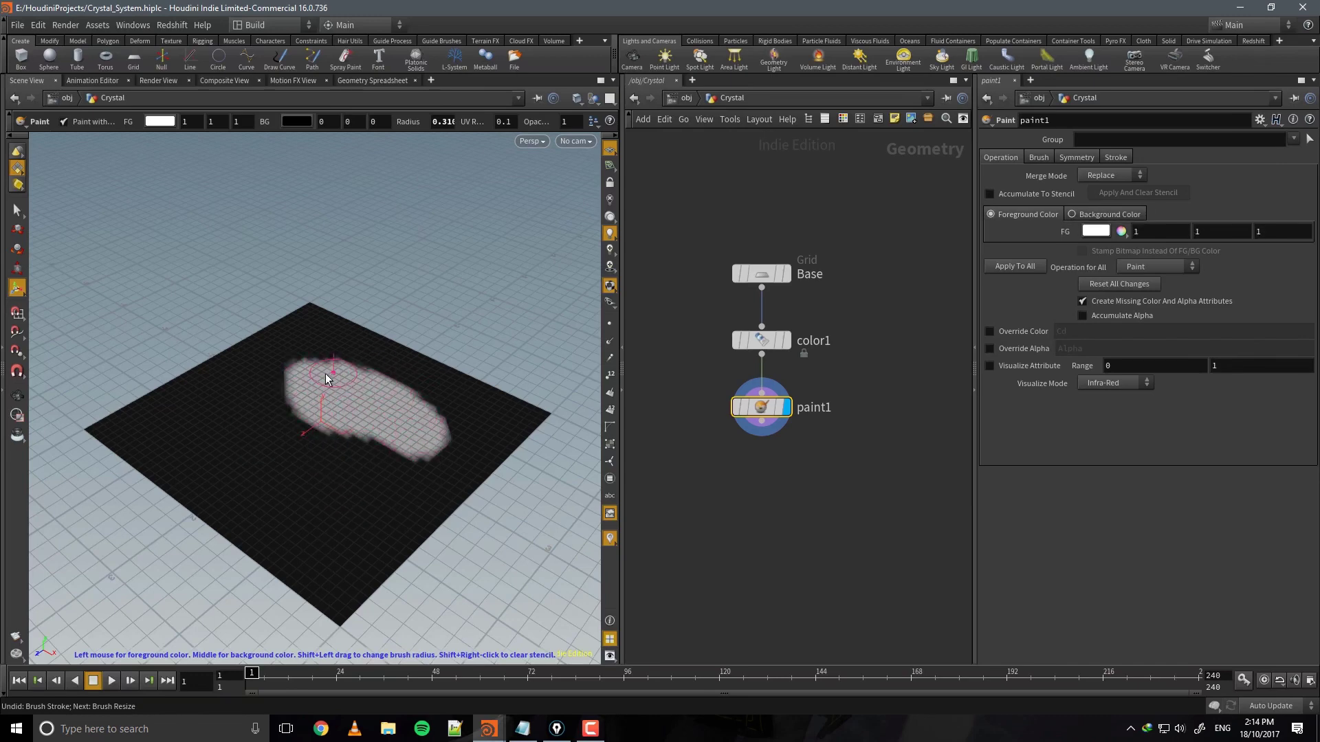
pyautogui.press('Escape')
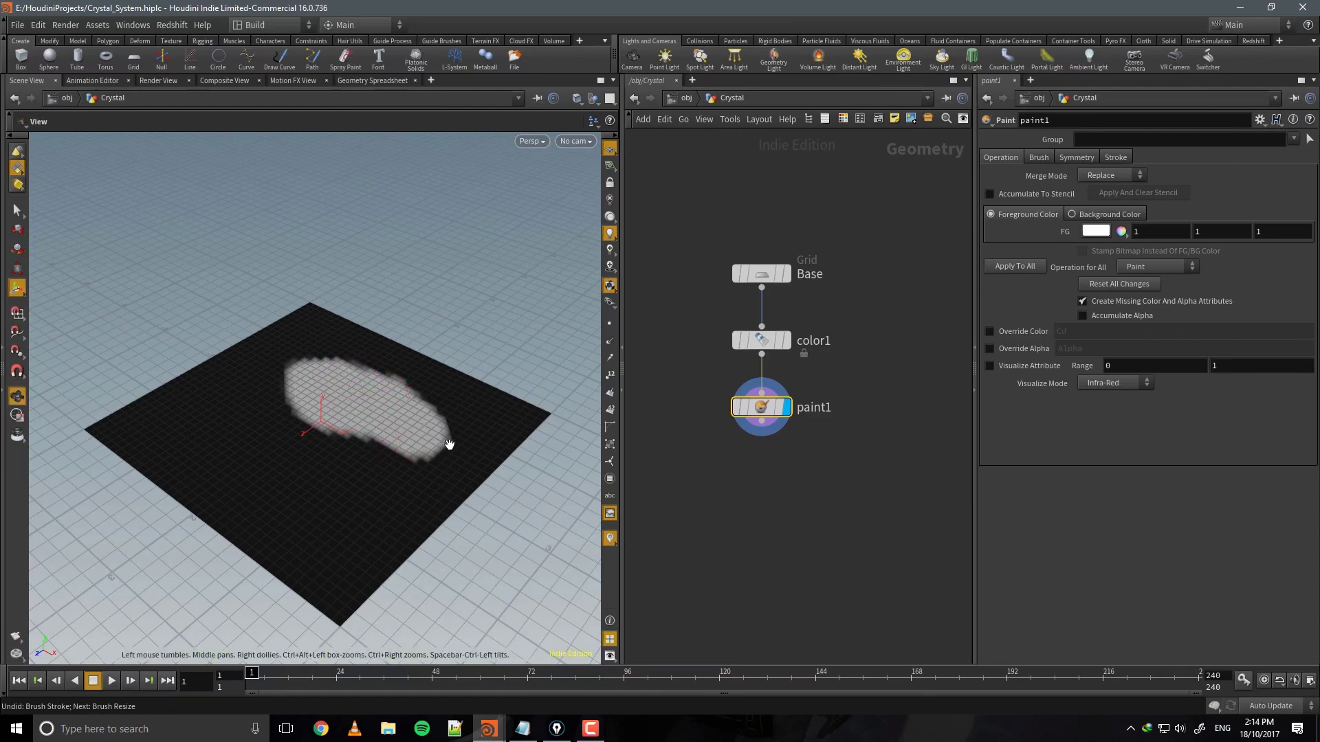
pyautogui.moveTo(447, 442)
pyautogui.mouseDown()
pyautogui.moveTo(569, 456)
pyautogui.moveTo(609, 447)
pyautogui.mouseUp()
pyautogui.keyDown('alt'); pyautogui.scroll(5, 283, 453); pyautogui.keyUp('alt')
pyautogui.keyDown('alt'); pyautogui.moveTo(357, 437); pyautogui.dragTo(411, 432, button='middle'); pyautogui.keyUp('alt')
pyautogui.press('Escape')
pyautogui.moveTo(407, 425); pyautogui.dragTo(404, 436)
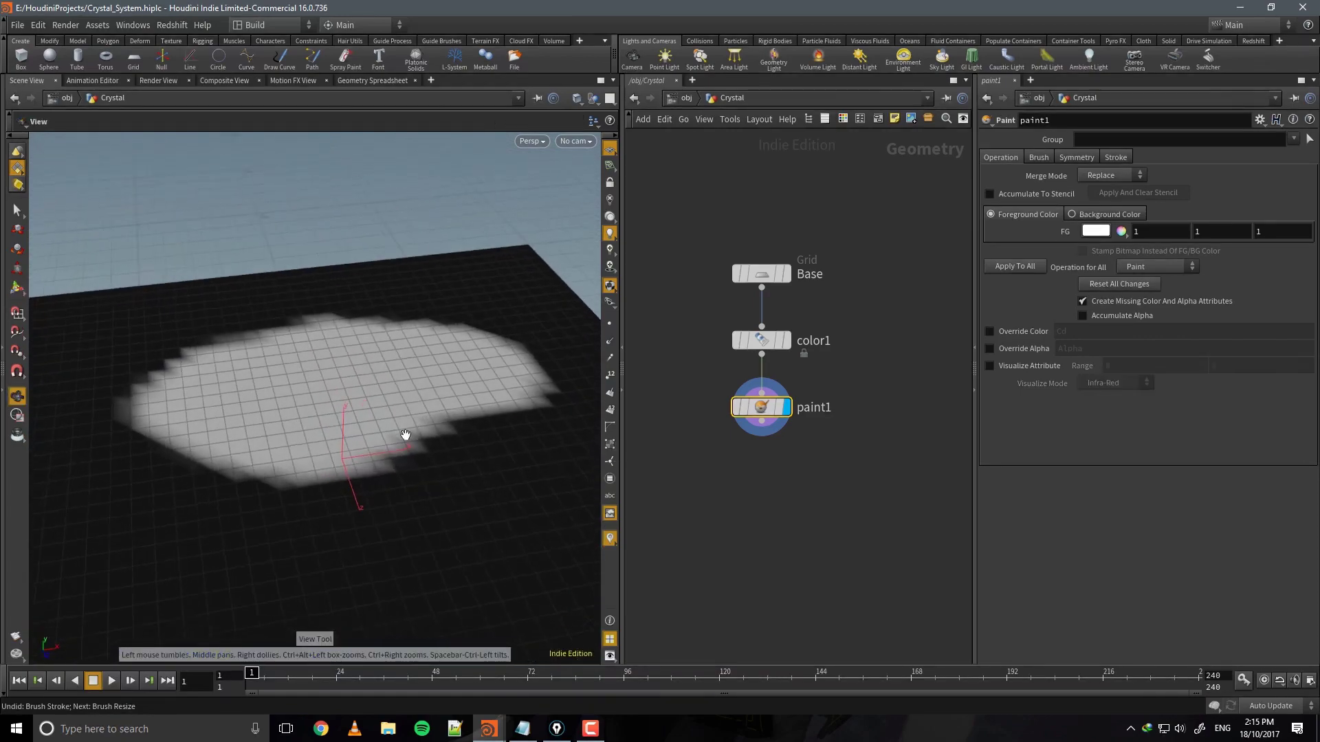
pyautogui.hotkey('ctrl', 's')
# Add an Attribute Promote node below the Paint node, connect it and display it.
pyautogui.moveTo(764, 403); pyautogui.dragTo(764, 396)
pyautogui.moveTo(822, 454); pyautogui.dragTo(794, 481, button='middle')
pyautogui.moveTo(440, 454)
pyautogui.mouseDown()
pyautogui.moveTo(548, 398)
pyautogui.moveTo(483, 433)
pyautogui.moveTo(479, 532)
pyautogui.moveTo(501, 444)
pyautogui.moveTo(444, 490)
pyautogui.mouseUp()
pyautogui.press('Tab')
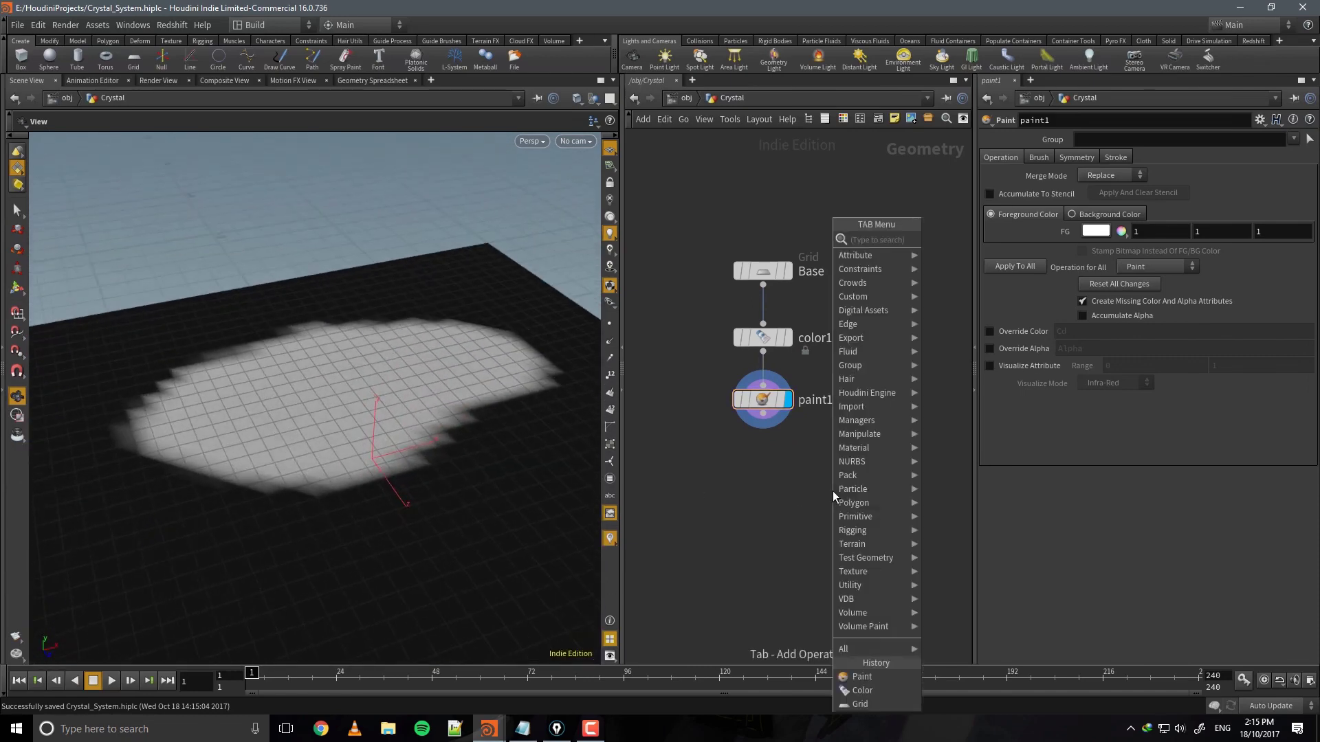
pyautogui.write('prom')
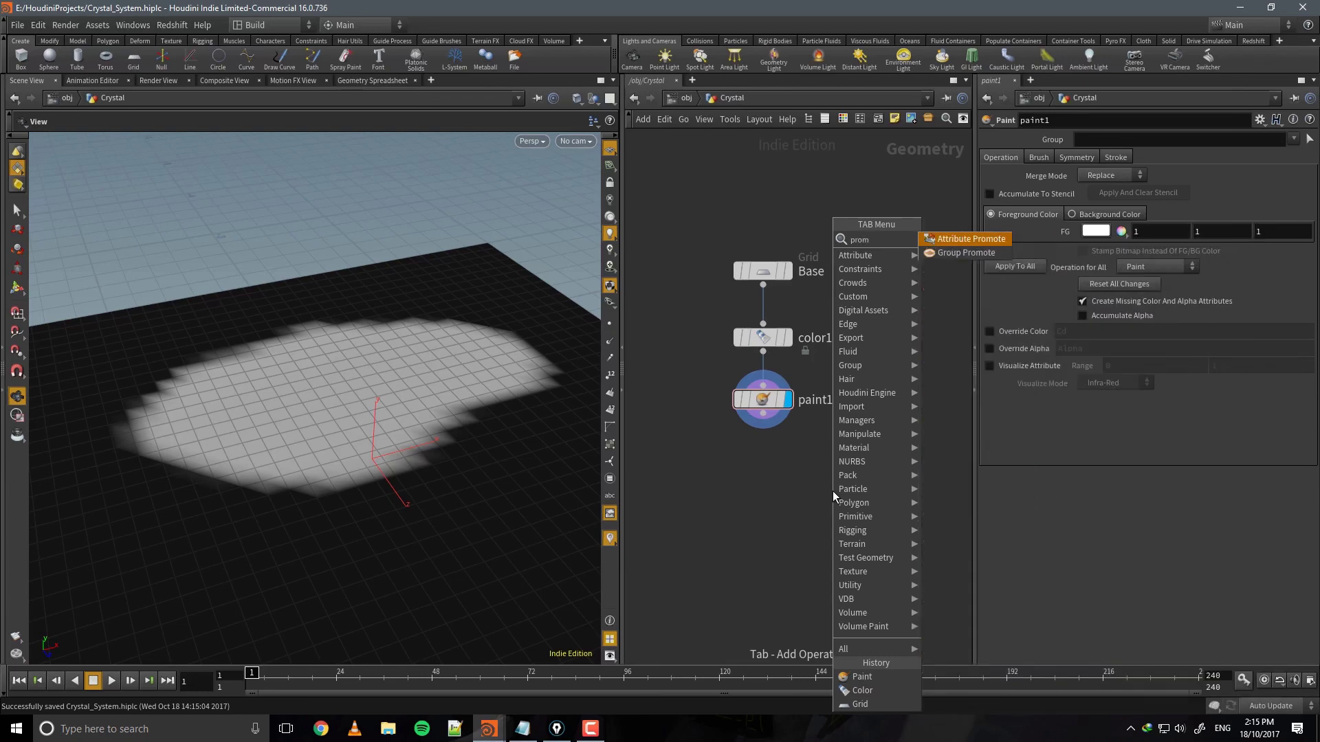
pyautogui.press('Return')
pyautogui.click(760, 470)
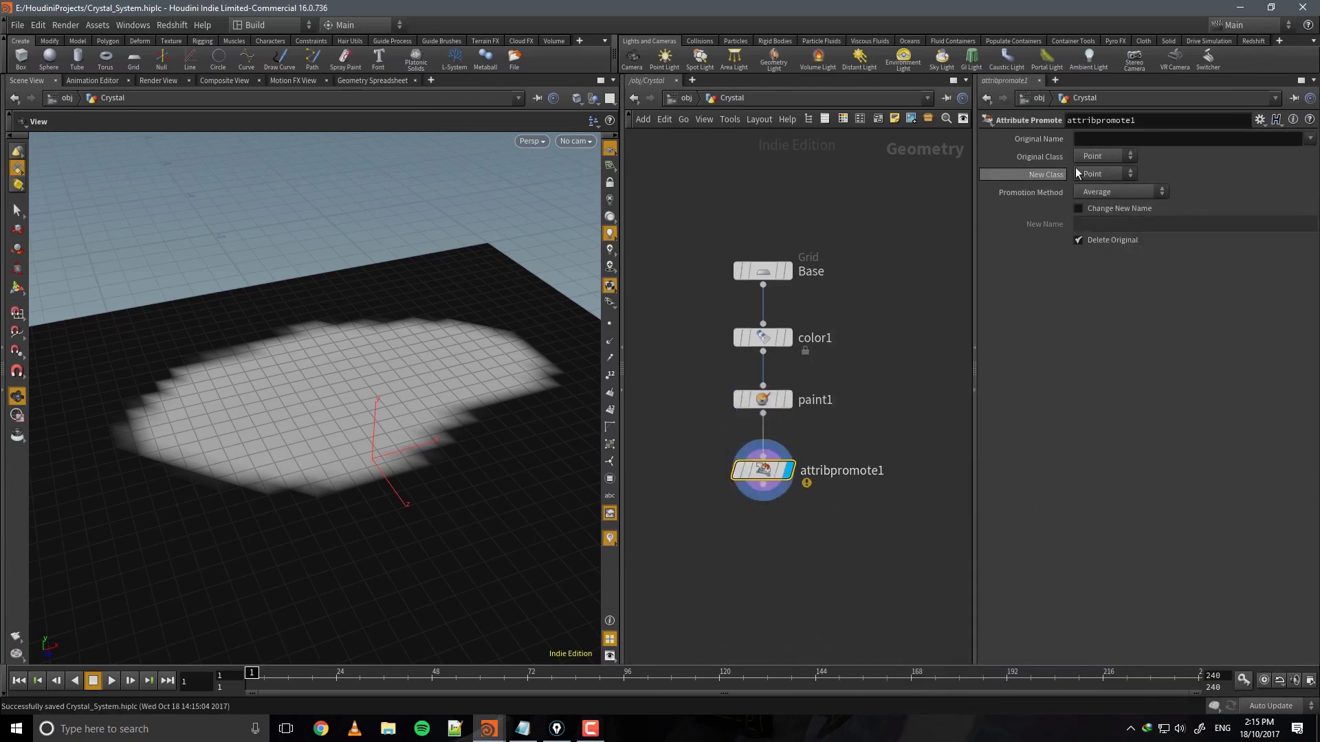
# Promote the Cd attribute from Point to the Primitive class in the Attribute Promote node.
pyautogui.write('Cd')
pyautogui.press('Return')
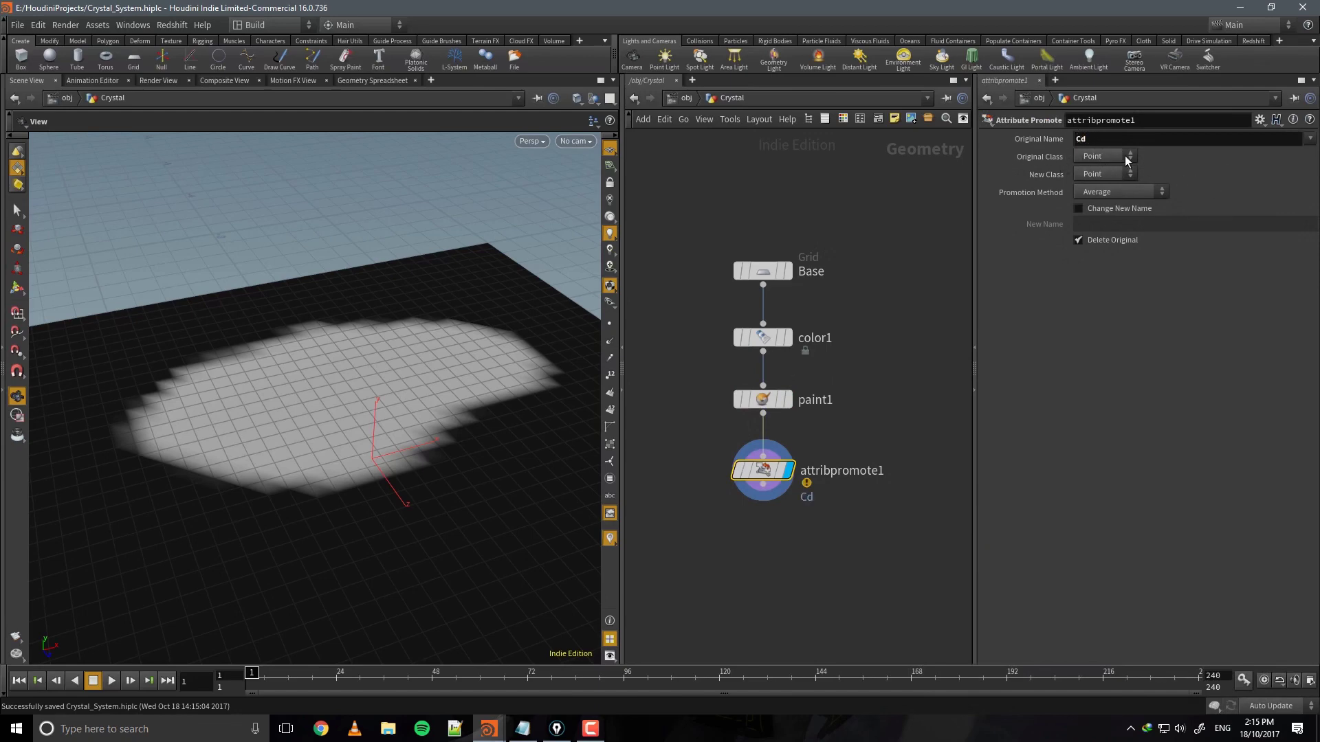
pyautogui.click(1095, 201)
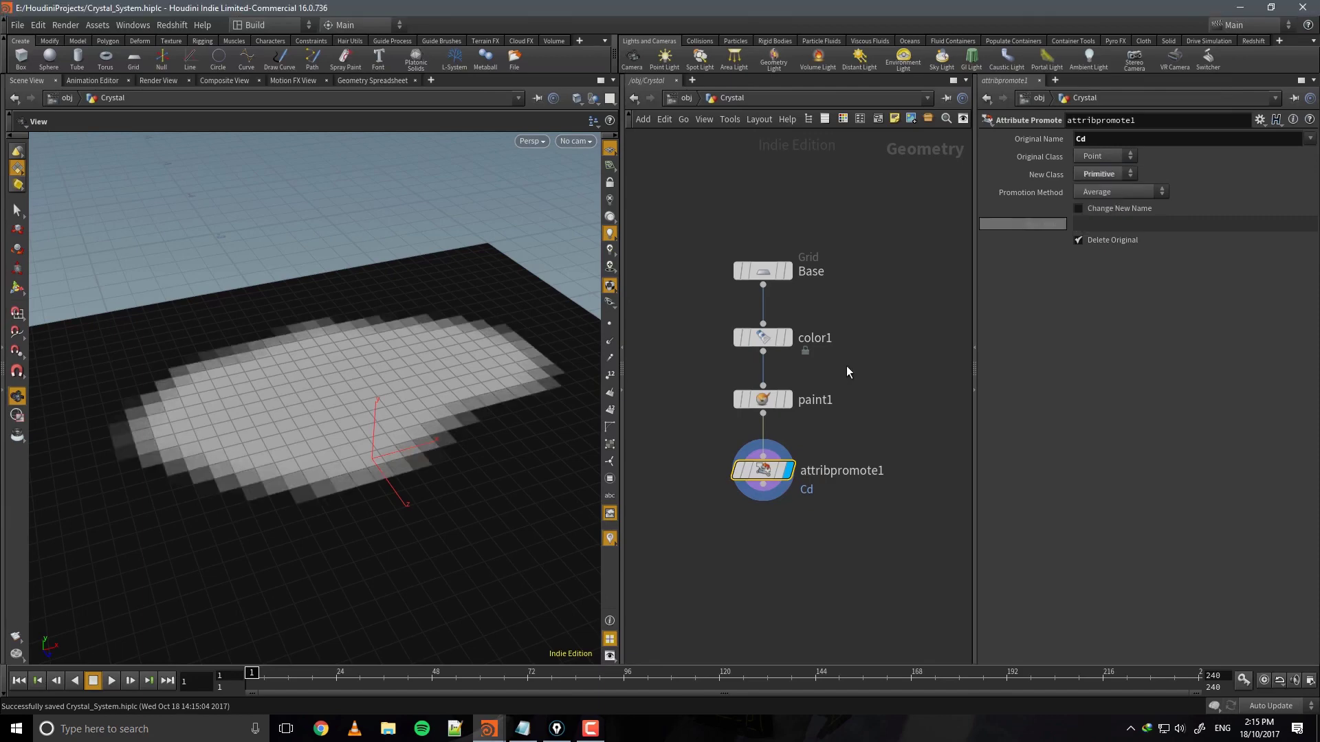
# Compare the grid's coloring by displaying the Paint node and switching back to the Attribute Promote node.
pyautogui.moveTo(477, 413); pyautogui.dragTo(519, 457)
pyautogui.moveTo(419, 412); pyautogui.dragTo(407, 236)
pyautogui.moveTo(526, 364)
pyautogui.mouseDown()
pyautogui.moveTo(385, 371)
pyautogui.moveTo(465, 383)
pyautogui.mouseUp()
pyautogui.click(790, 400)
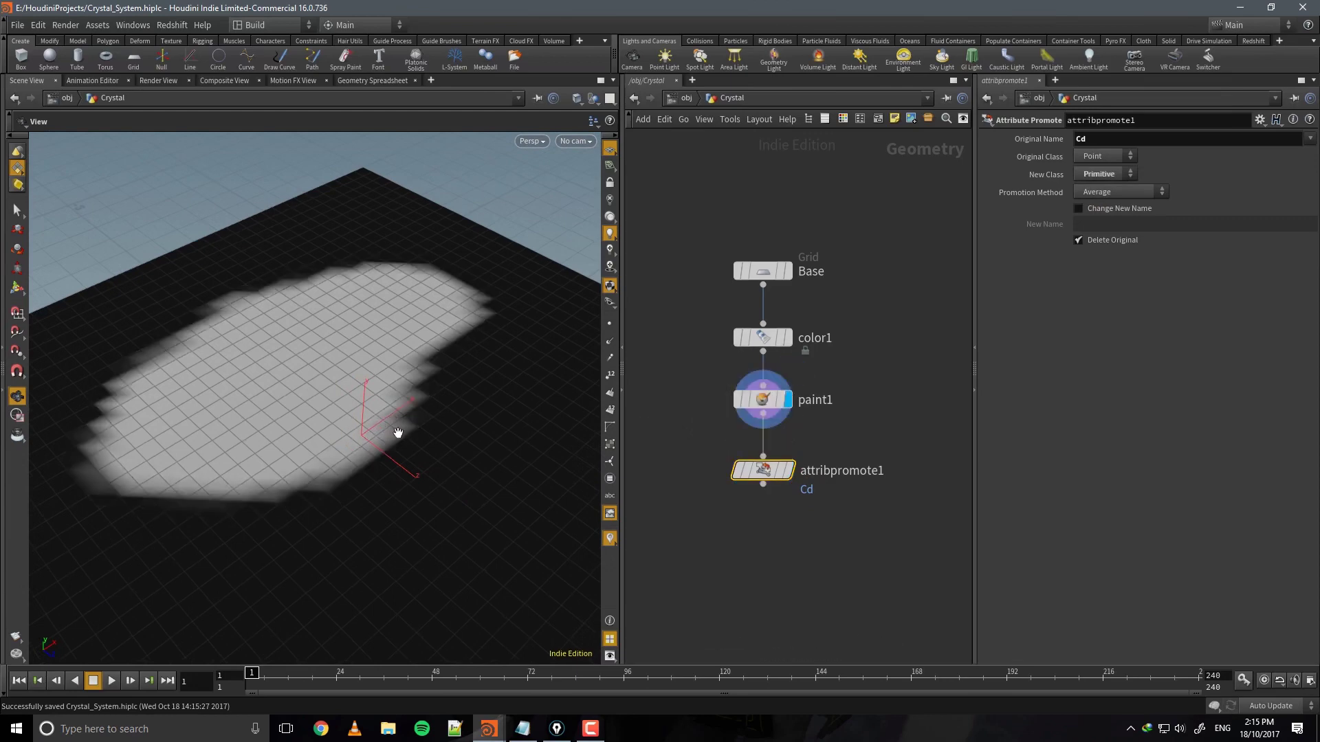
pyautogui.click(789, 470)
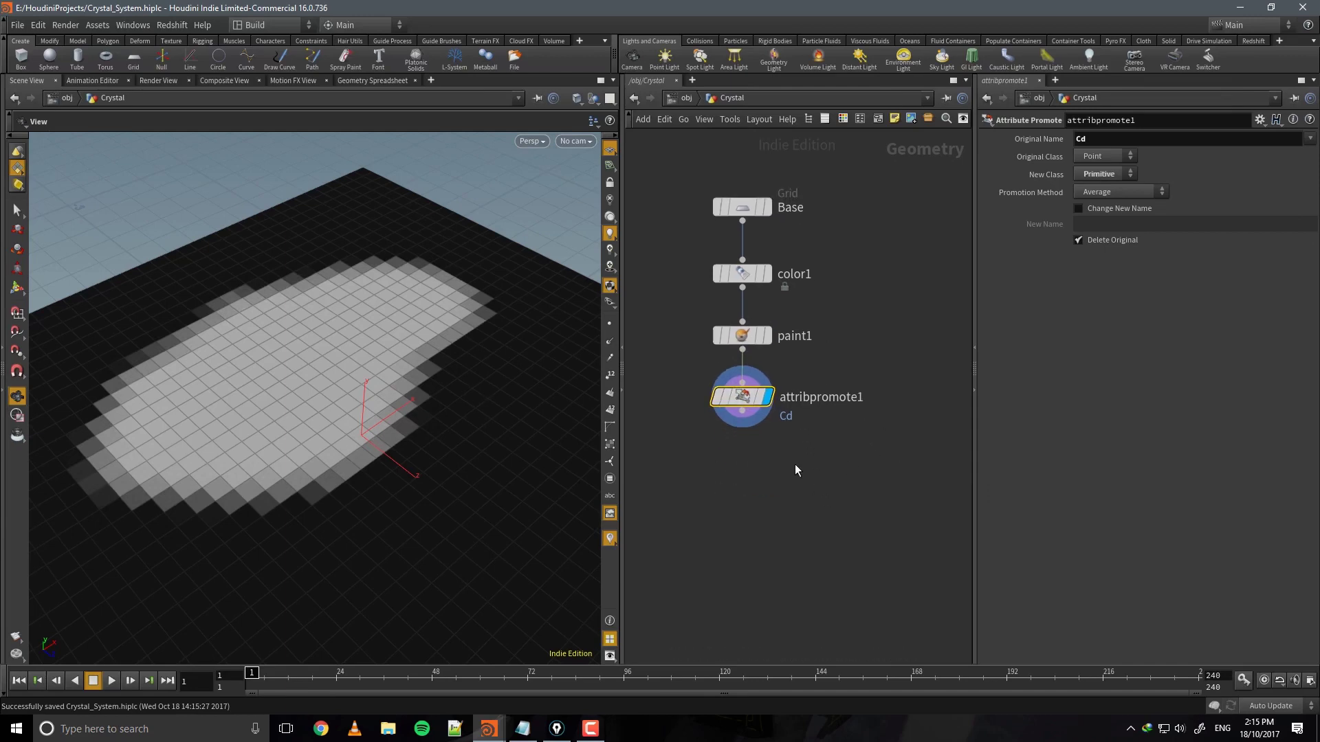
# Add a Primitive node below the Attribute Promote node, connect it and display it.
pyautogui.press('Tab')
pyautogui.write('prim')
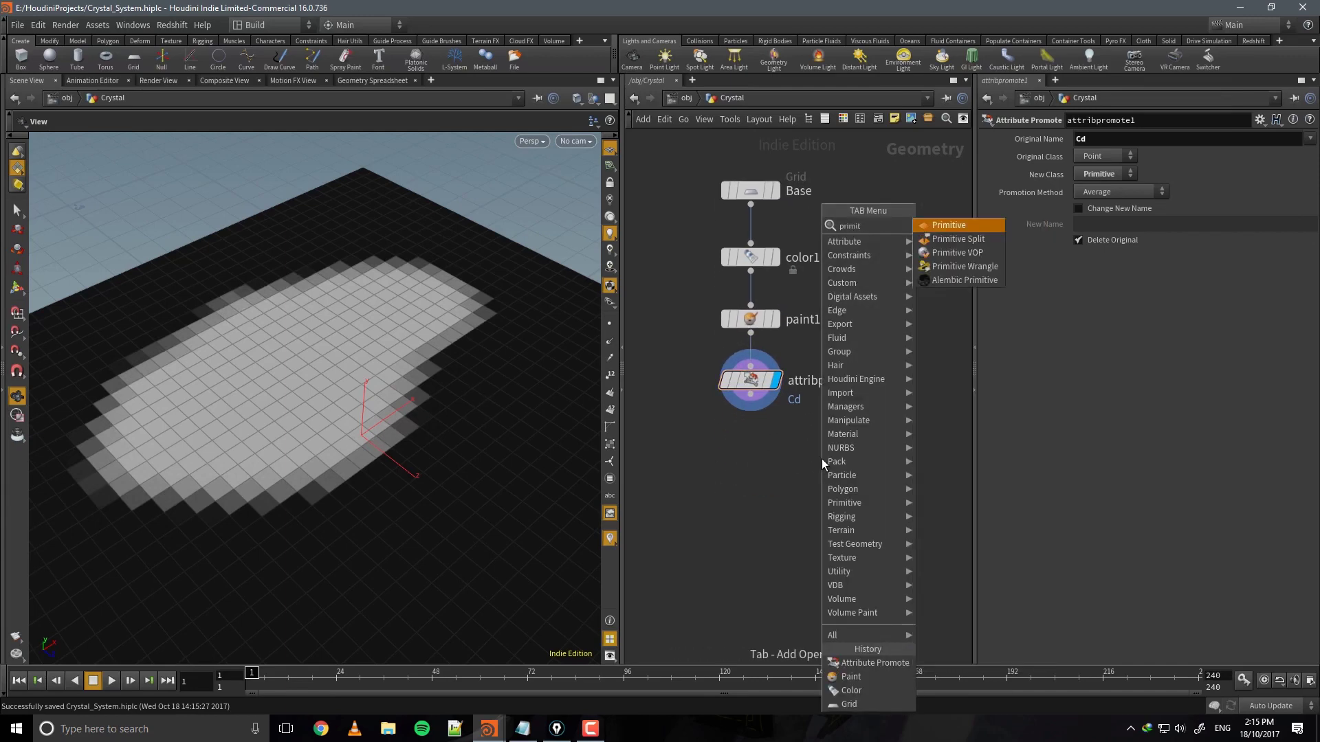
pyautogui.press('Return')
pyautogui.click(750, 452)
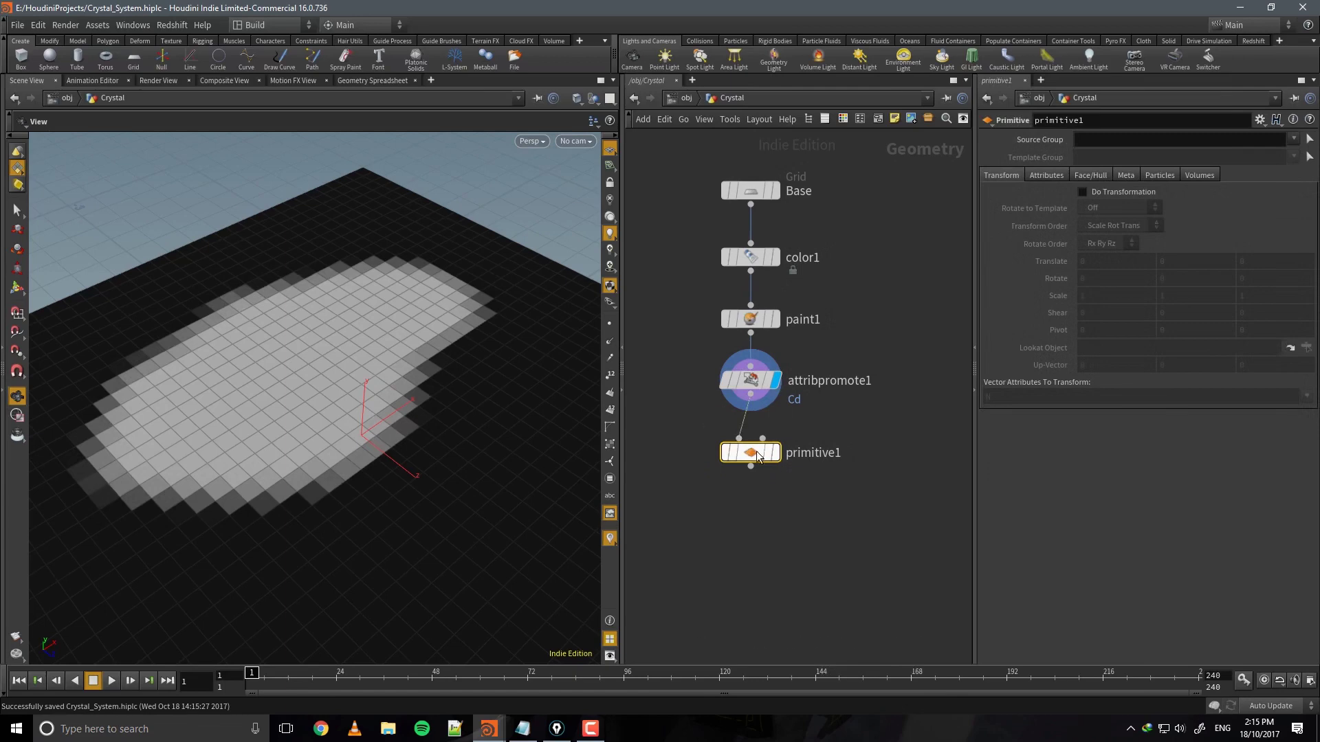
pyautogui.moveTo(753, 451); pyautogui.dragTo(752, 441)
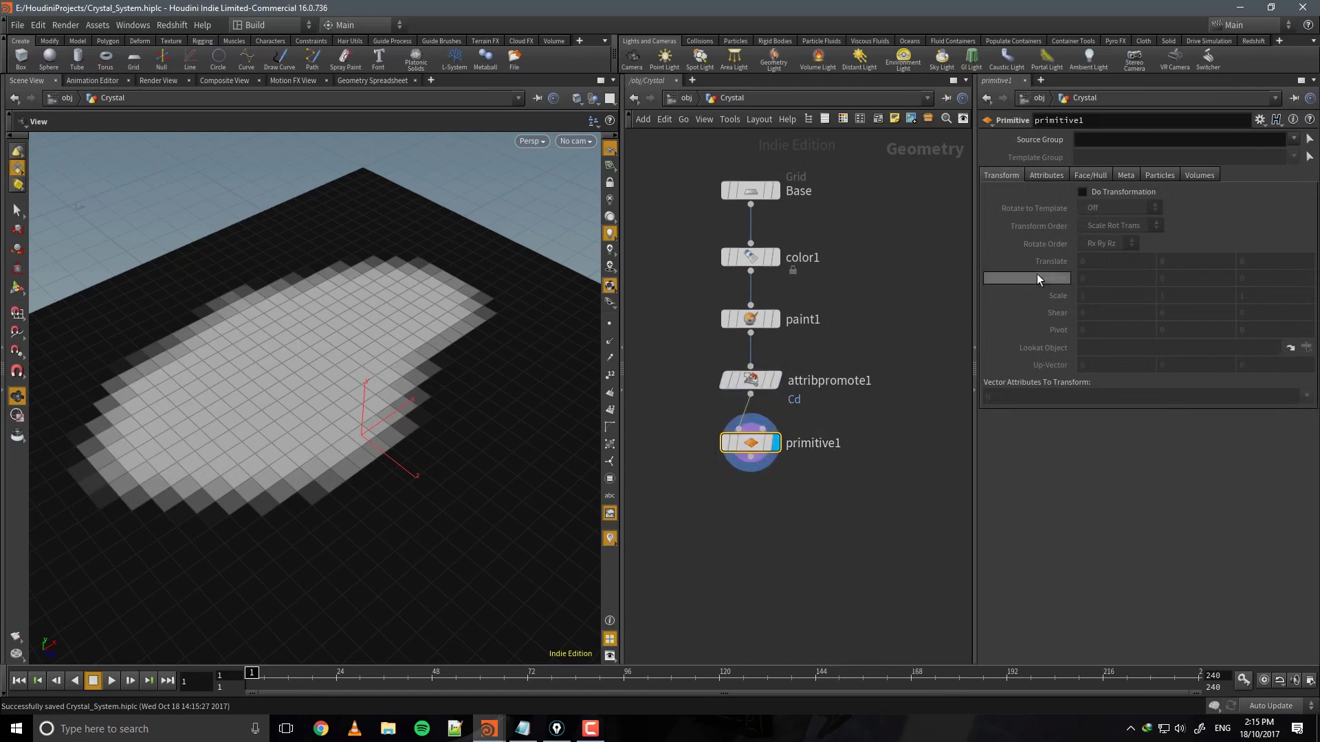
# Enable Do Transformation on the Primitive node and set its Y translation to the expression $CR*0.05.
pyautogui.moveTo(348, 380); pyautogui.dragTo(575, 371)
pyautogui.hotkey('space', 'f')
pyautogui.scroll(3, 327, 466)
pyautogui.moveTo(327, 465)
pyautogui.mouseDown()
pyautogui.moveTo(397, 460)
pyautogui.moveTo(419, 498)
pyautogui.mouseUp()
pyautogui.scroll(3, 418, 498)
pyautogui.moveTo(833, 524); pyautogui.dragTo(716, 436)
pyautogui.click(1084, 196)
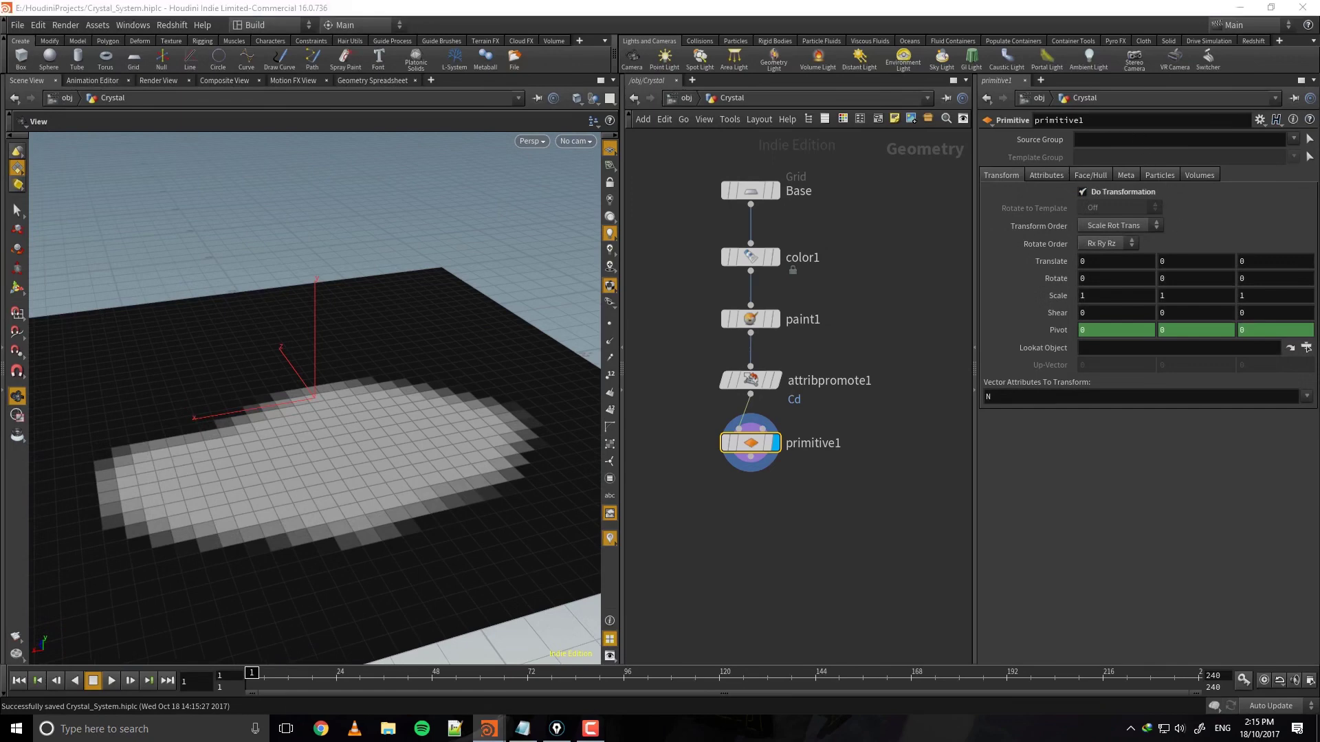
pyautogui.click(1189, 262)
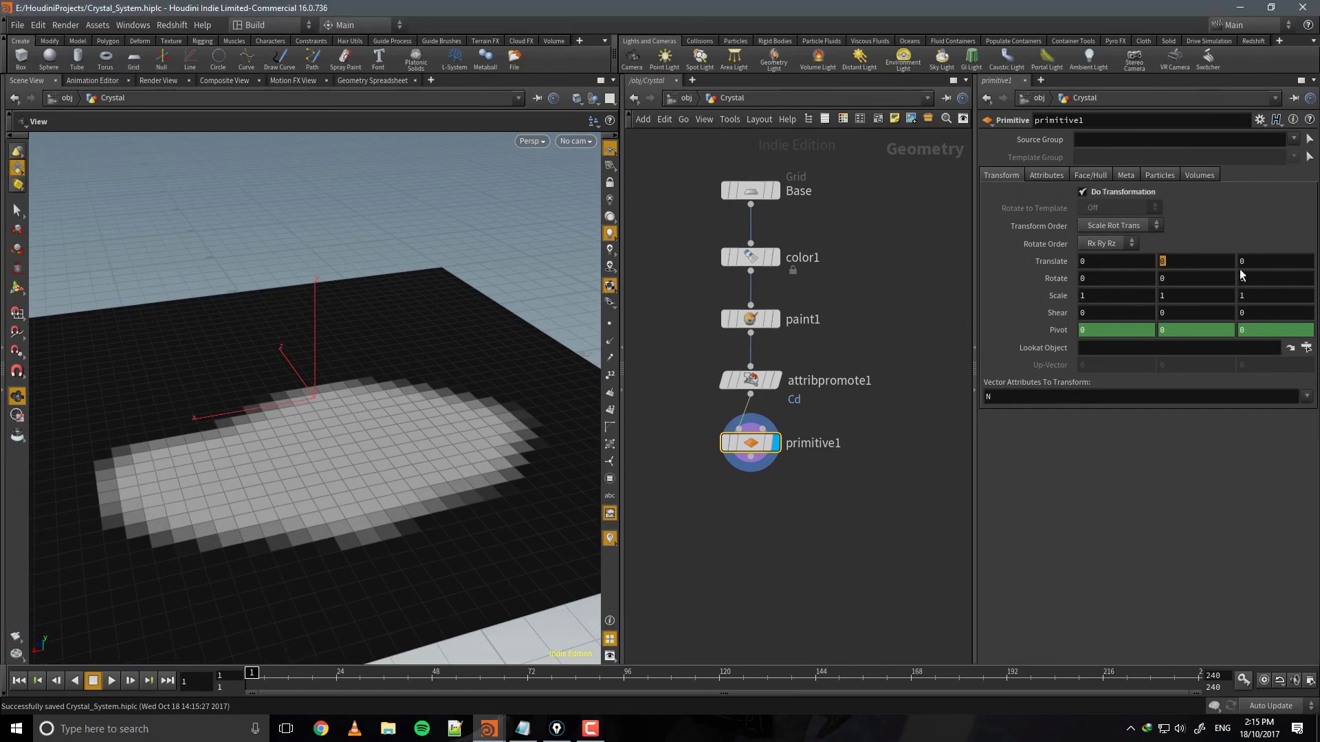
pyautogui.write('$CR')
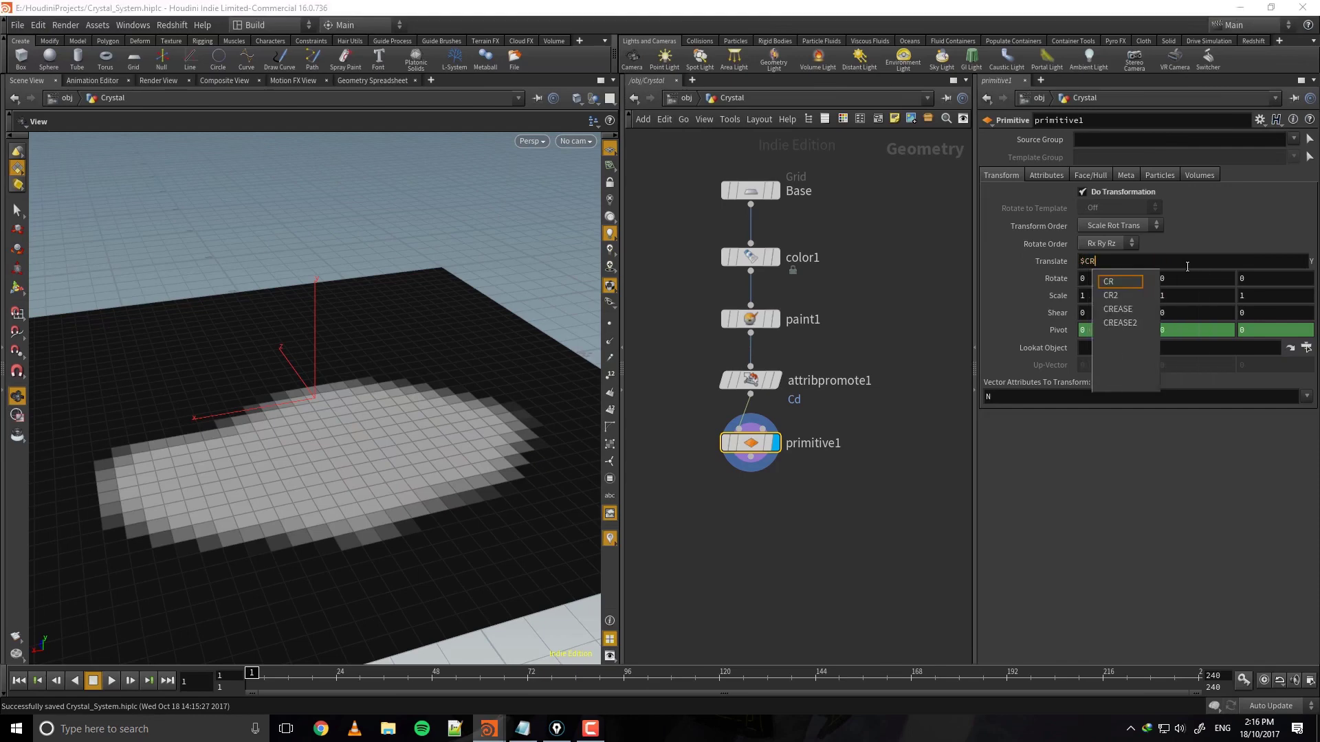
pyautogui.write('*0.05')
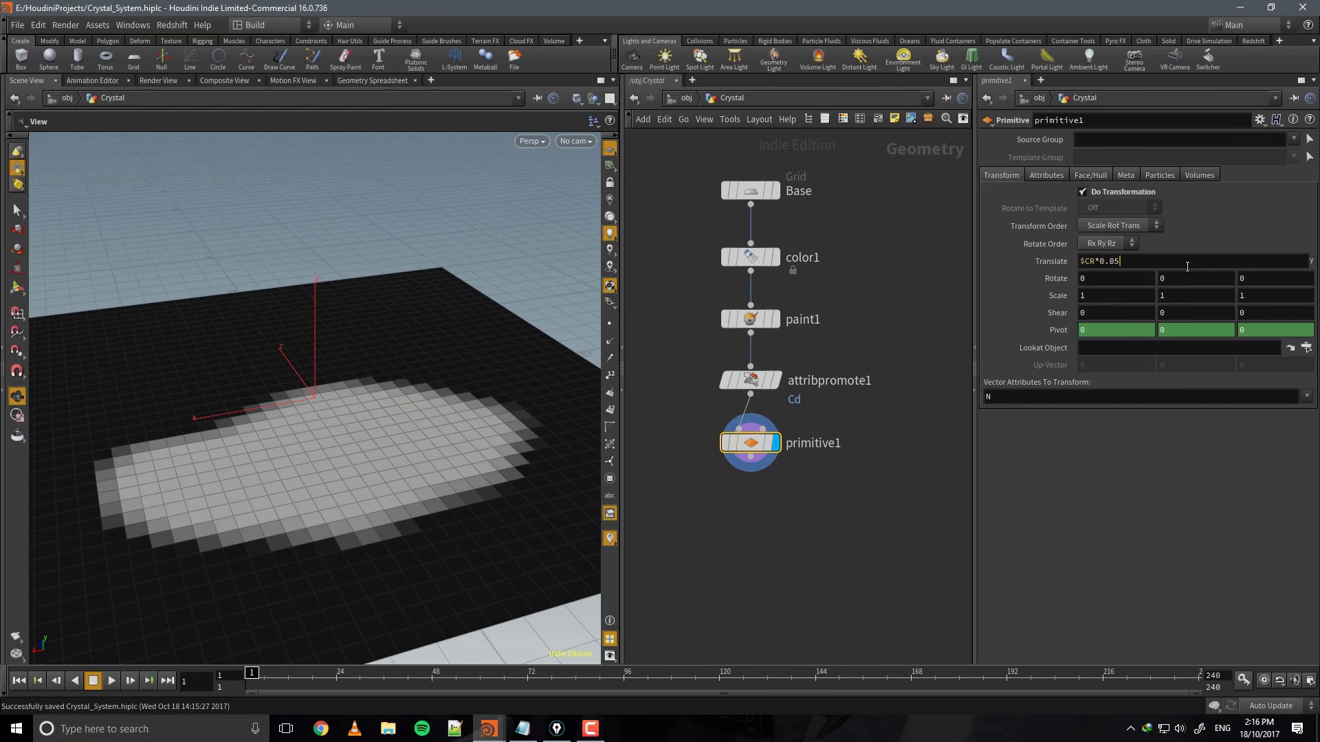
pyautogui.press('Return')
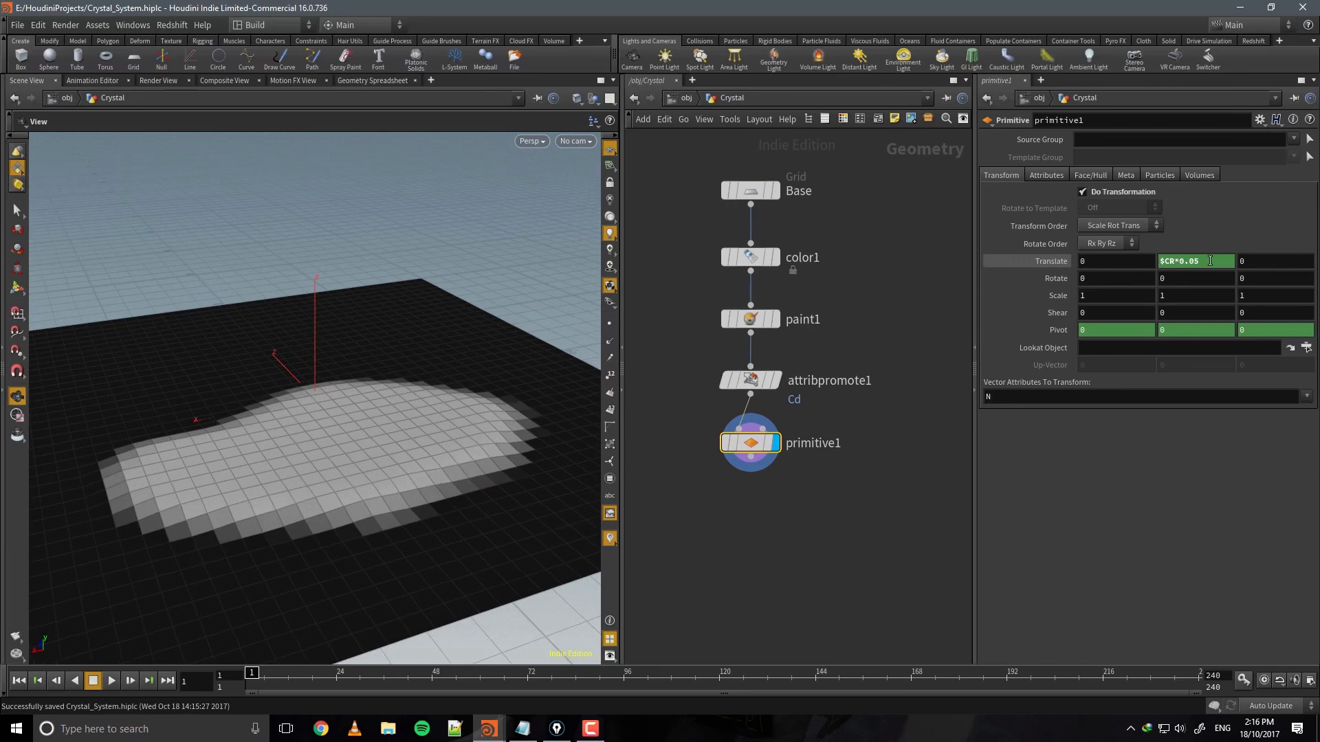
# Review the Y translation expression and examine the painted faces of the grid from several angles.
pyautogui.doubleClick(1182, 260)
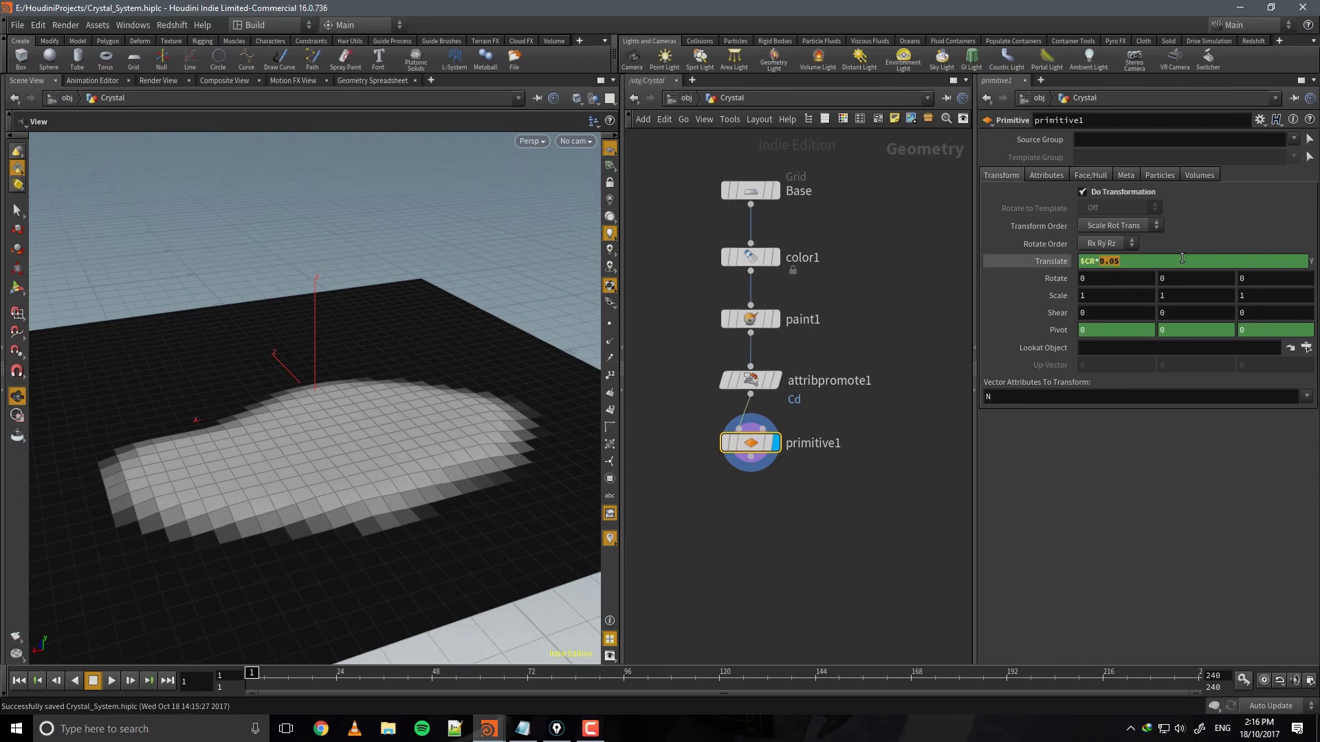
pyautogui.click(1109, 281)
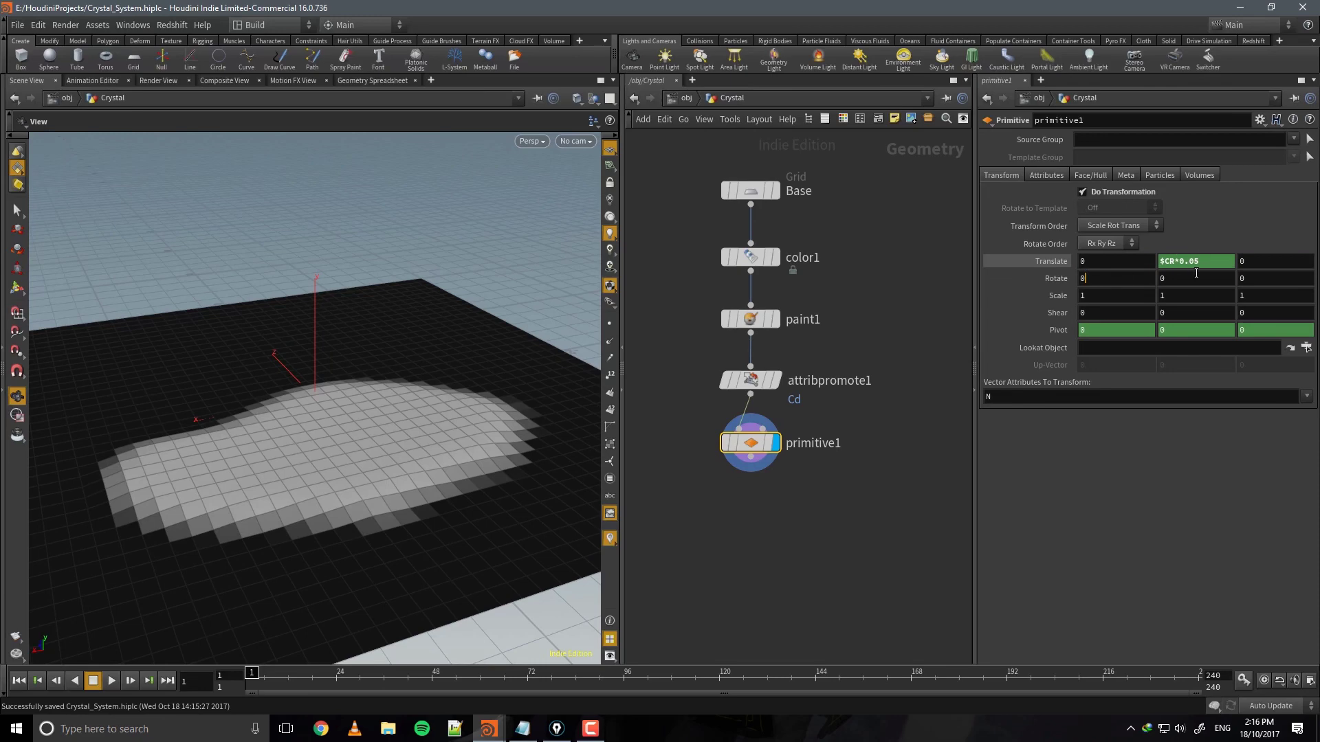
pyautogui.moveTo(507, 404); pyautogui.dragTo(459, 433)
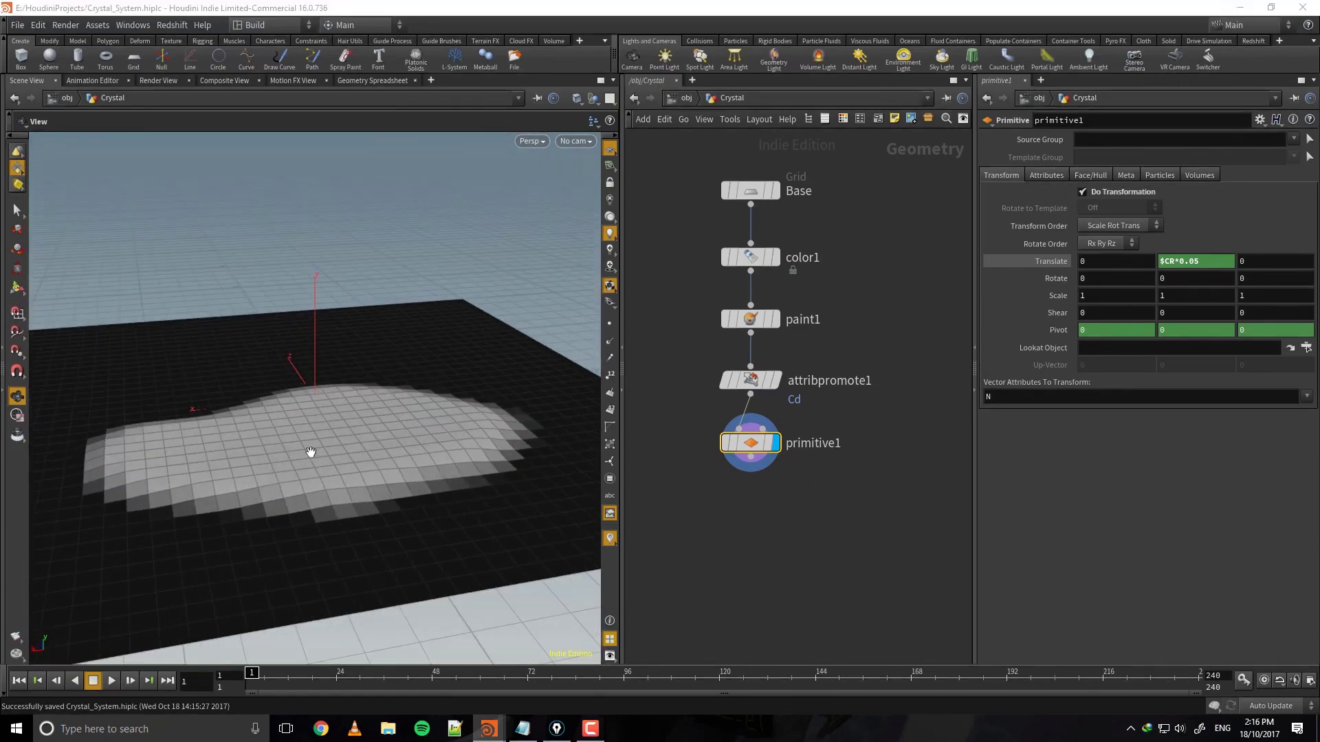
pyautogui.moveTo(309, 451)
pyautogui.mouseDown()
pyautogui.moveTo(371, 457)
pyautogui.moveTo(378, 475)
pyautogui.moveTo(392, 459)
pyautogui.moveTo(369, 465)
pyautogui.moveTo(374, 506)
pyautogui.moveTo(318, 462)
pyautogui.moveTo(277, 497)
pyautogui.moveTo(392, 477)
pyautogui.moveTo(333, 477)
pyautogui.moveTo(385, 477)
pyautogui.moveTo(469, 385)
pyautogui.moveTo(354, 398)
pyautogui.moveTo(295, 465)
pyautogui.mouseUp()
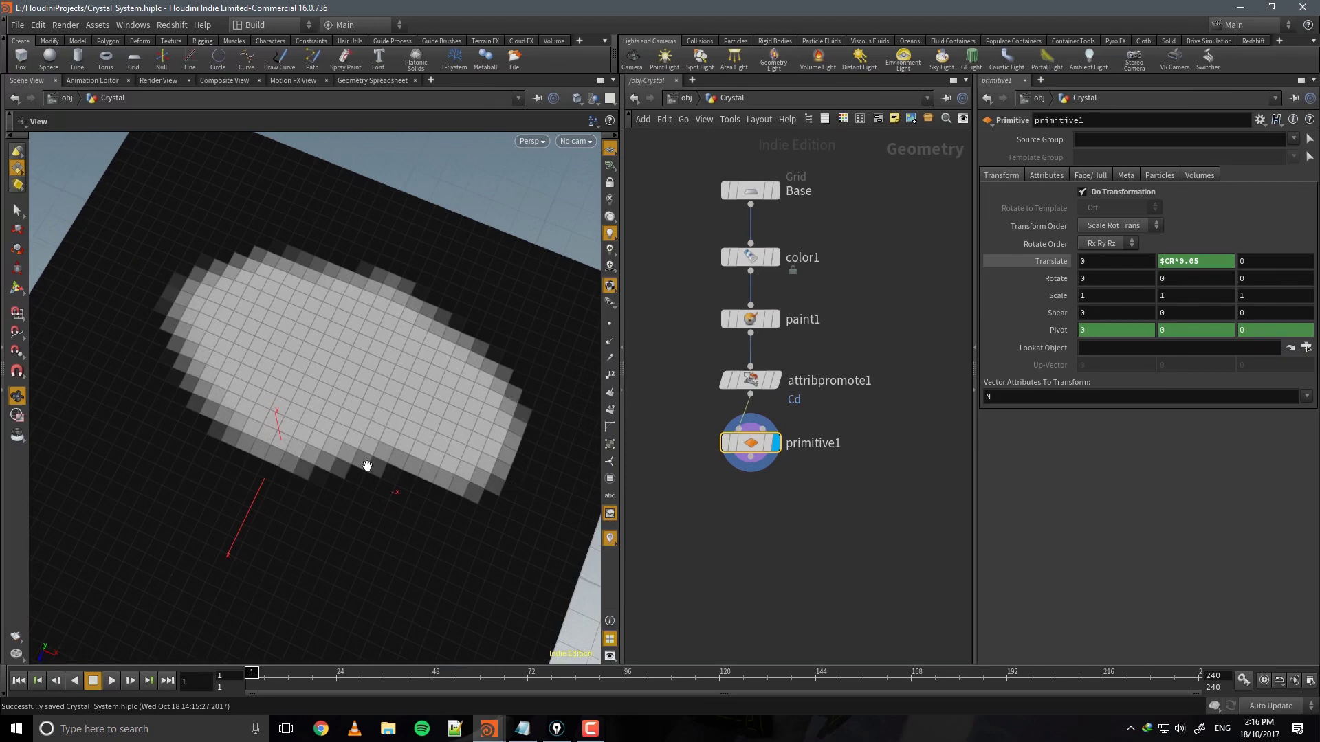
pyautogui.moveTo(465, 412); pyautogui.dragTo(550, 440)
# Add an Attribute Wrangle node and place it below the Primitive node.
pyautogui.press('Tab')
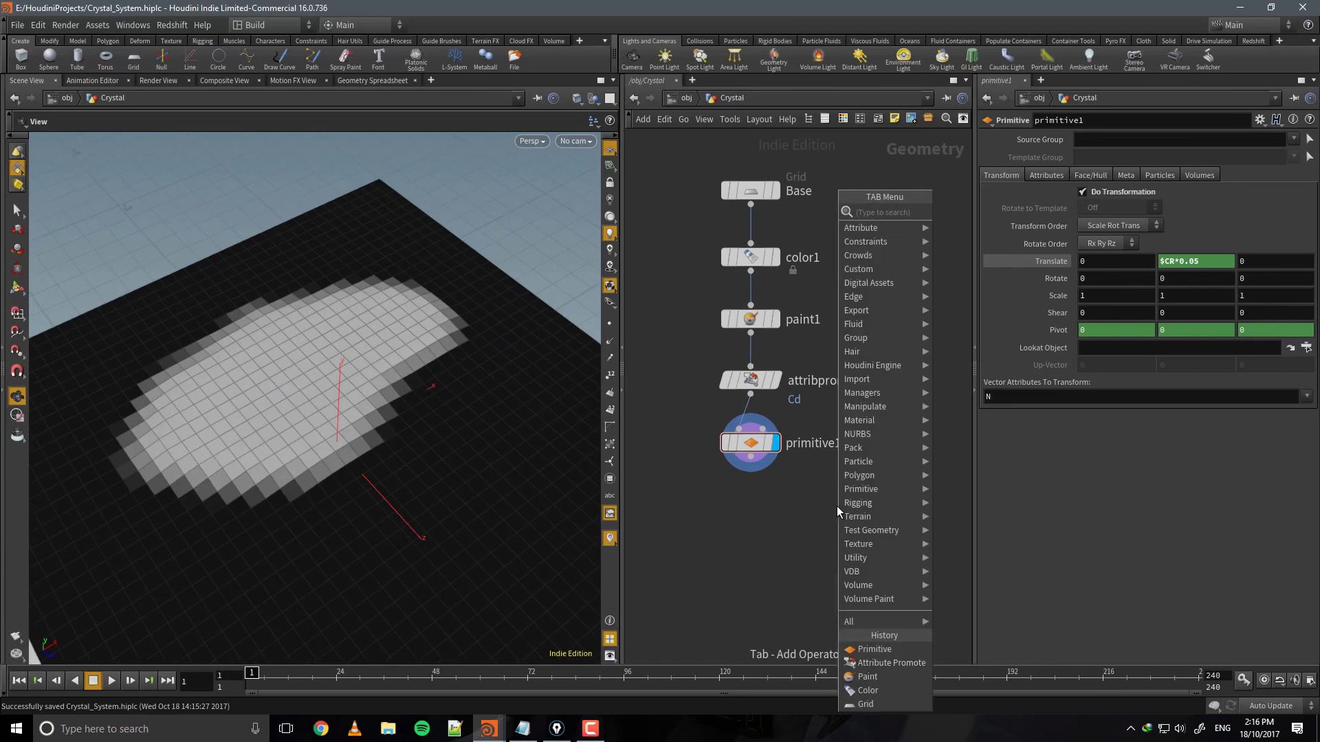
pyautogui.write('atw')
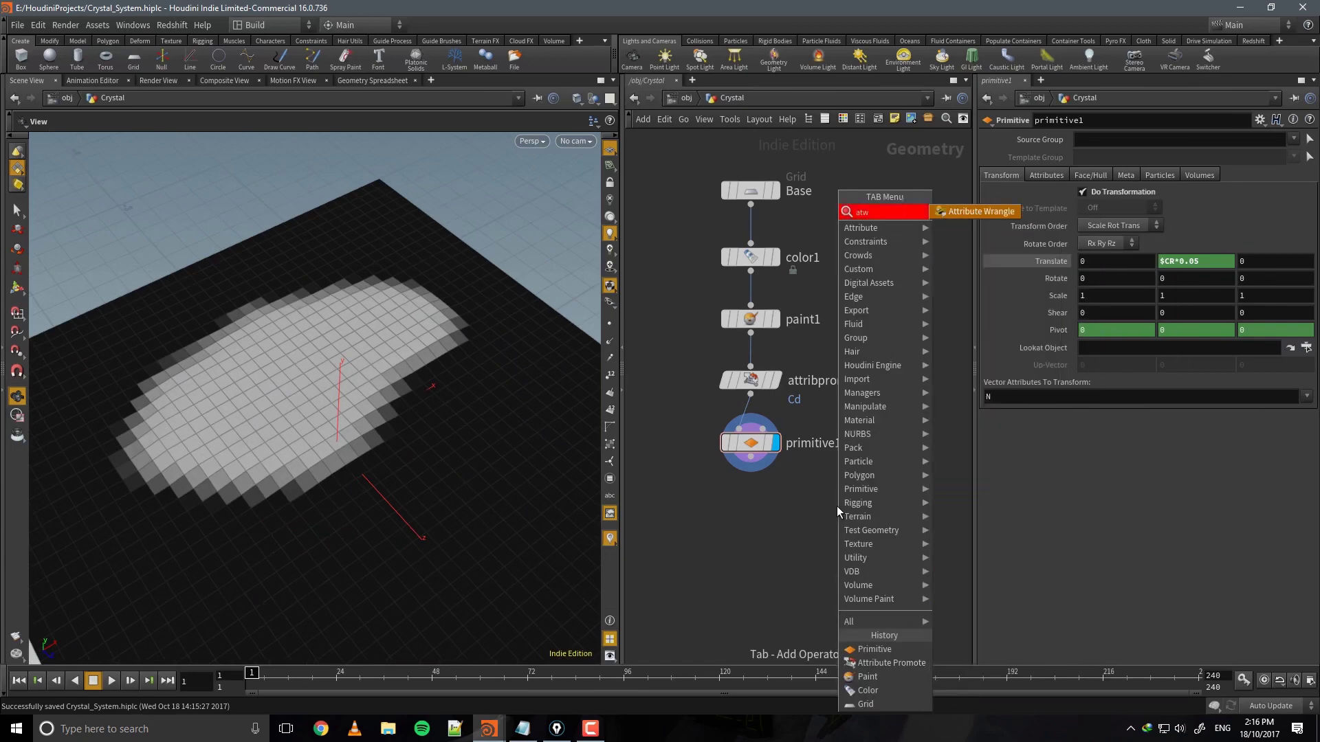
pyautogui.press('Return')
pyautogui.click(750, 506)
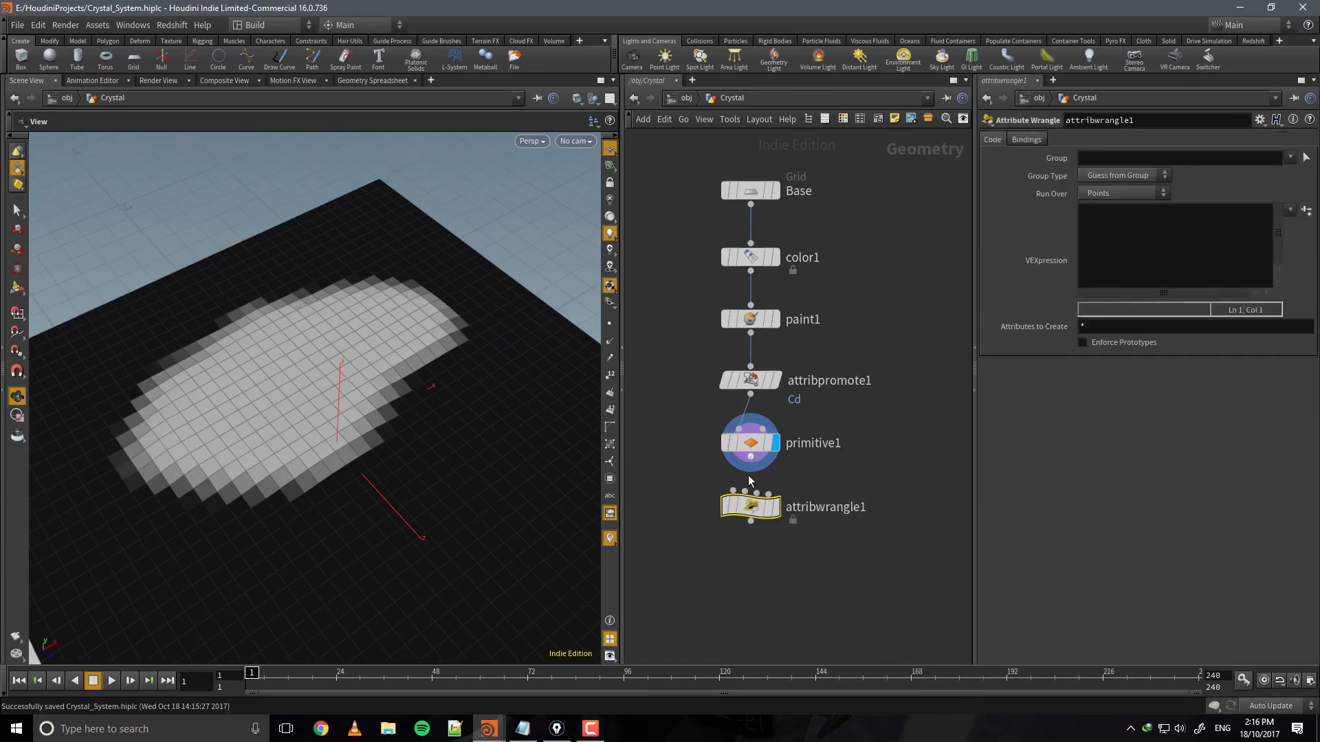
# Display the Attribute Wrangle node wired below the Primitive node and widen the pane showing its parameters.
pyautogui.click(777, 507)
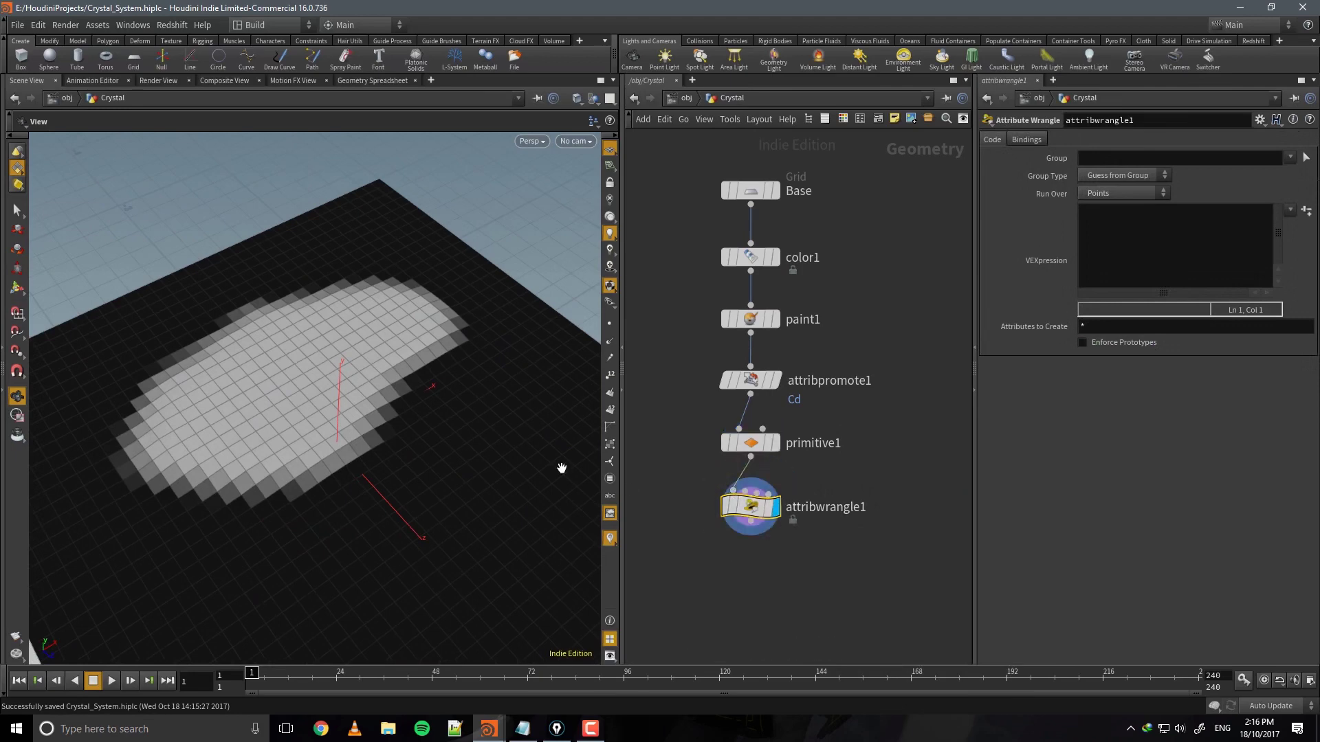
pyautogui.moveTo(621, 431); pyautogui.dragTo(541, 430)
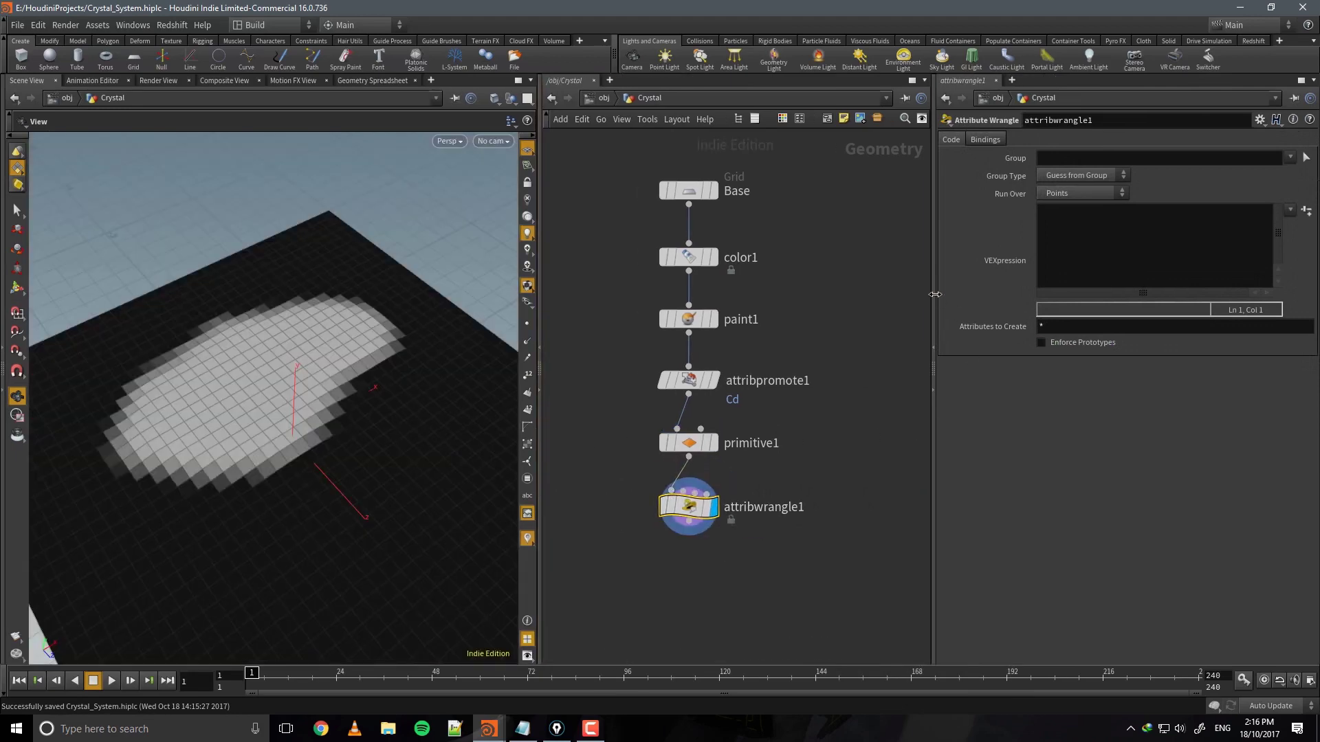
pyautogui.moveTo(935, 294); pyautogui.dragTo(857, 294)
pyautogui.click(1028, 224)
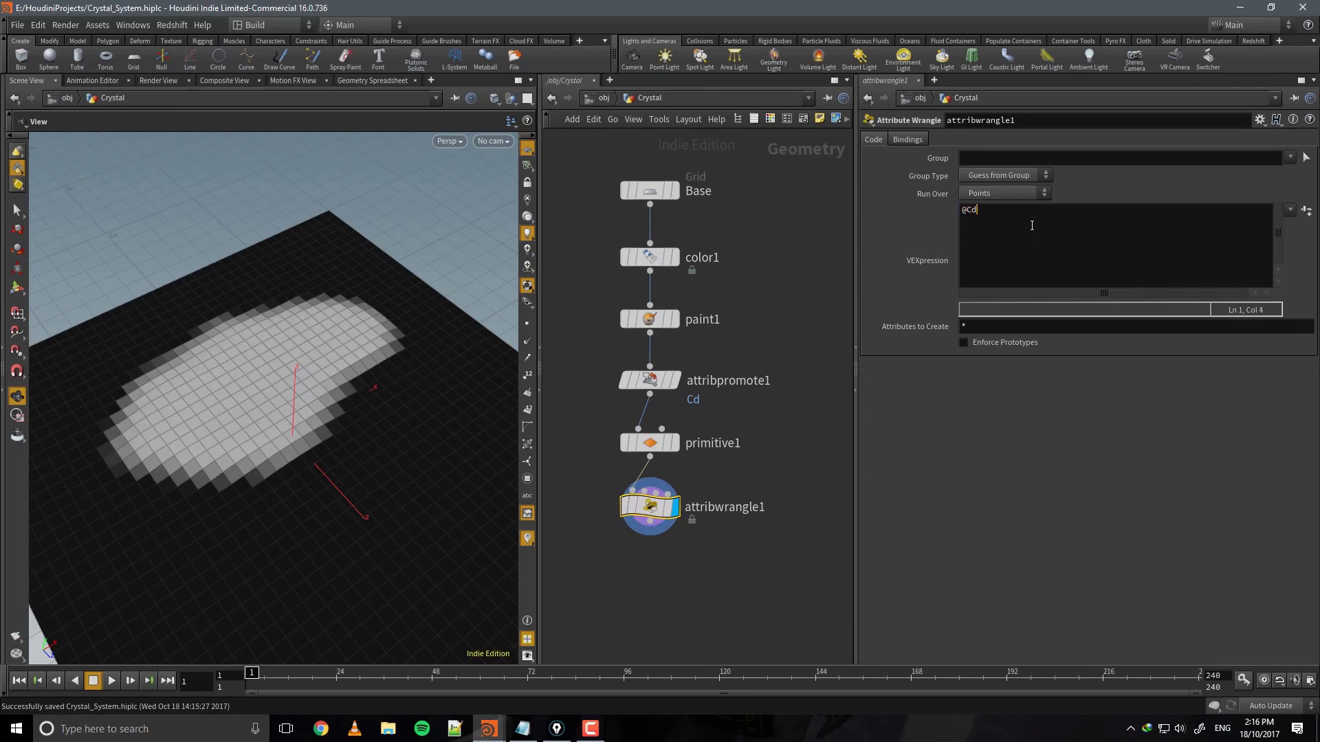
pyautogui.write('@Cd.x = fit(@Cd.x')
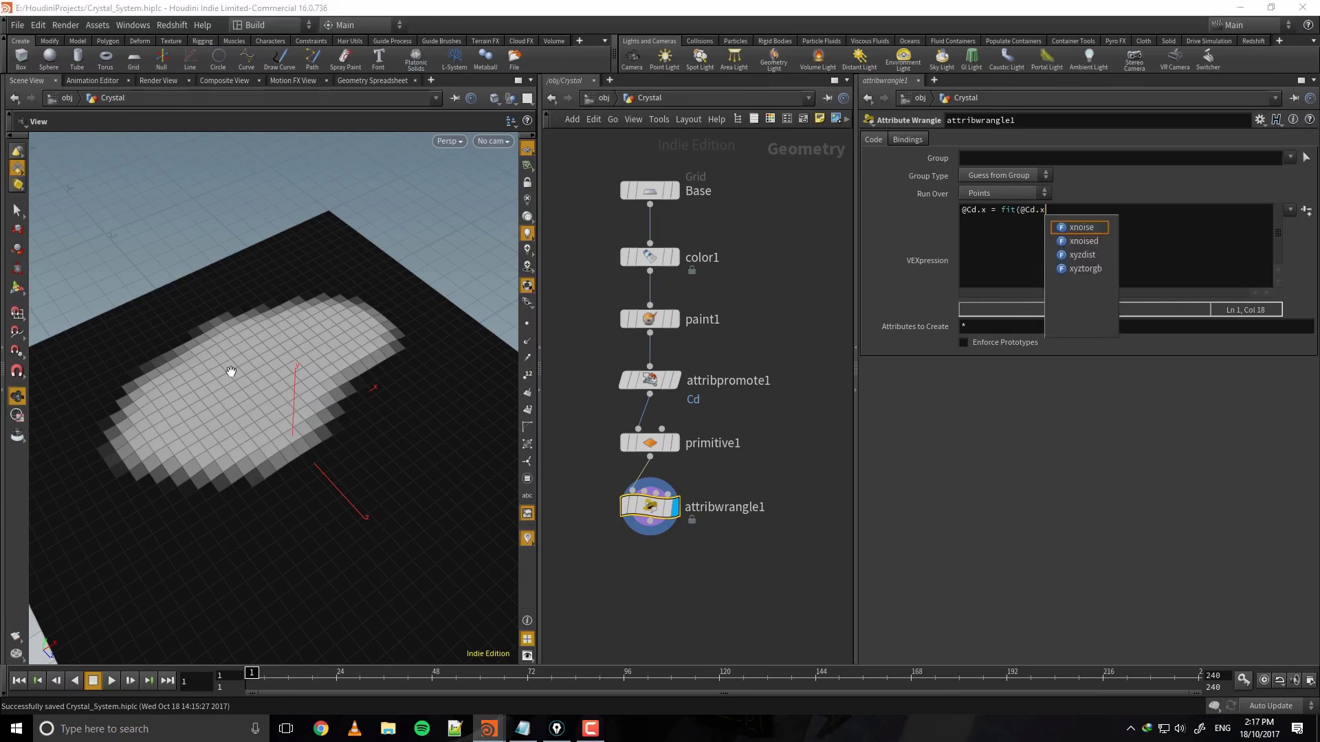
pyautogui.click(1055, 212)
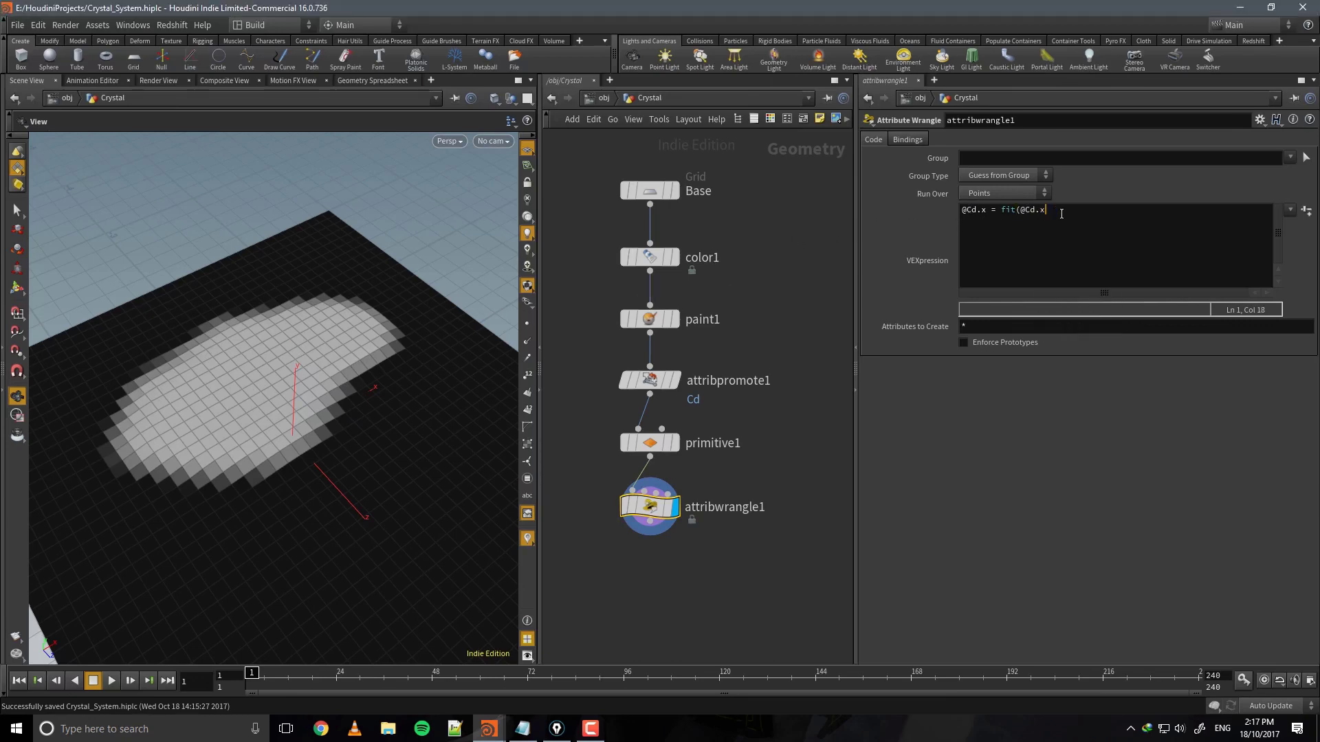
pyautogui.write(', ch("User_A", ch)')
pyautogui.press('BackSpace')
pyautogui.write('("user_B"), 0, 1);')
pyautogui.press('Return')
# Examine the grid's color from several angles and check the x component on the left side of the VEX line.
pyautogui.moveTo(442, 419); pyautogui.dragTo(412, 357)
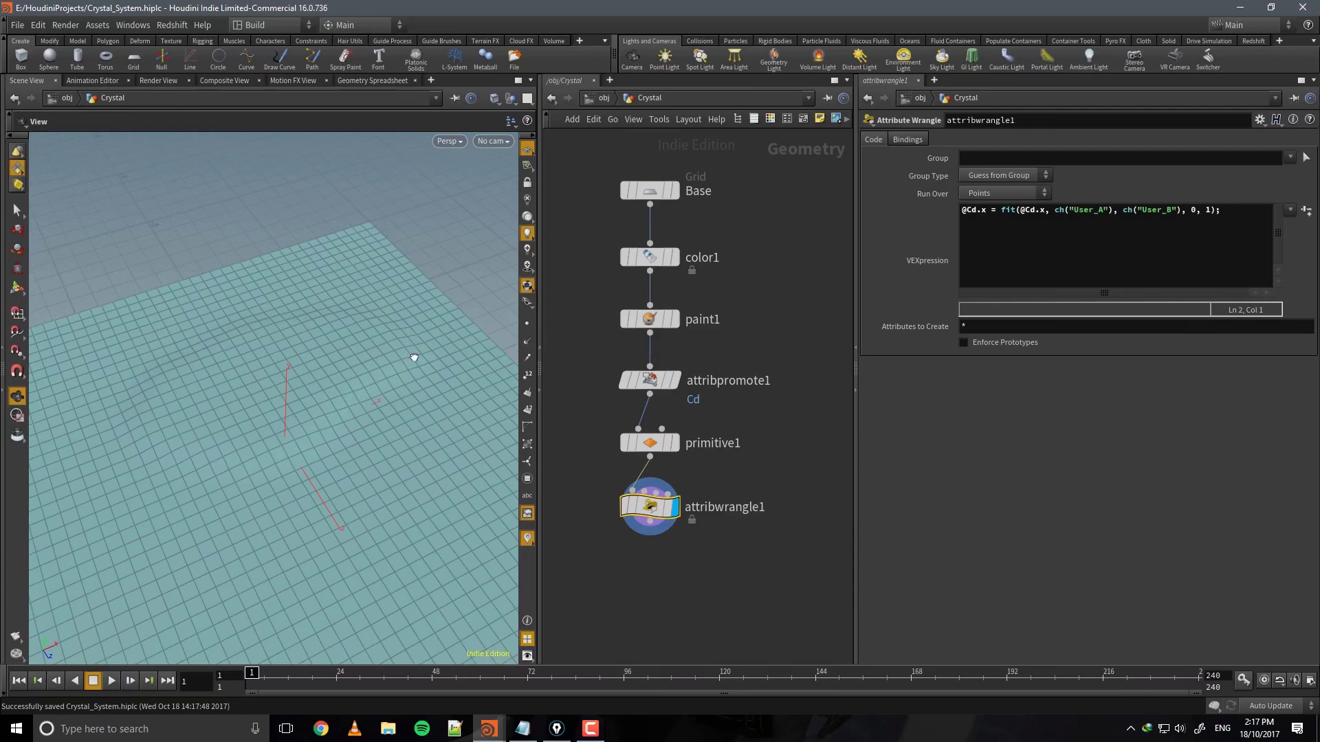
pyautogui.moveTo(327, 380); pyautogui.dragTo(415, 377)
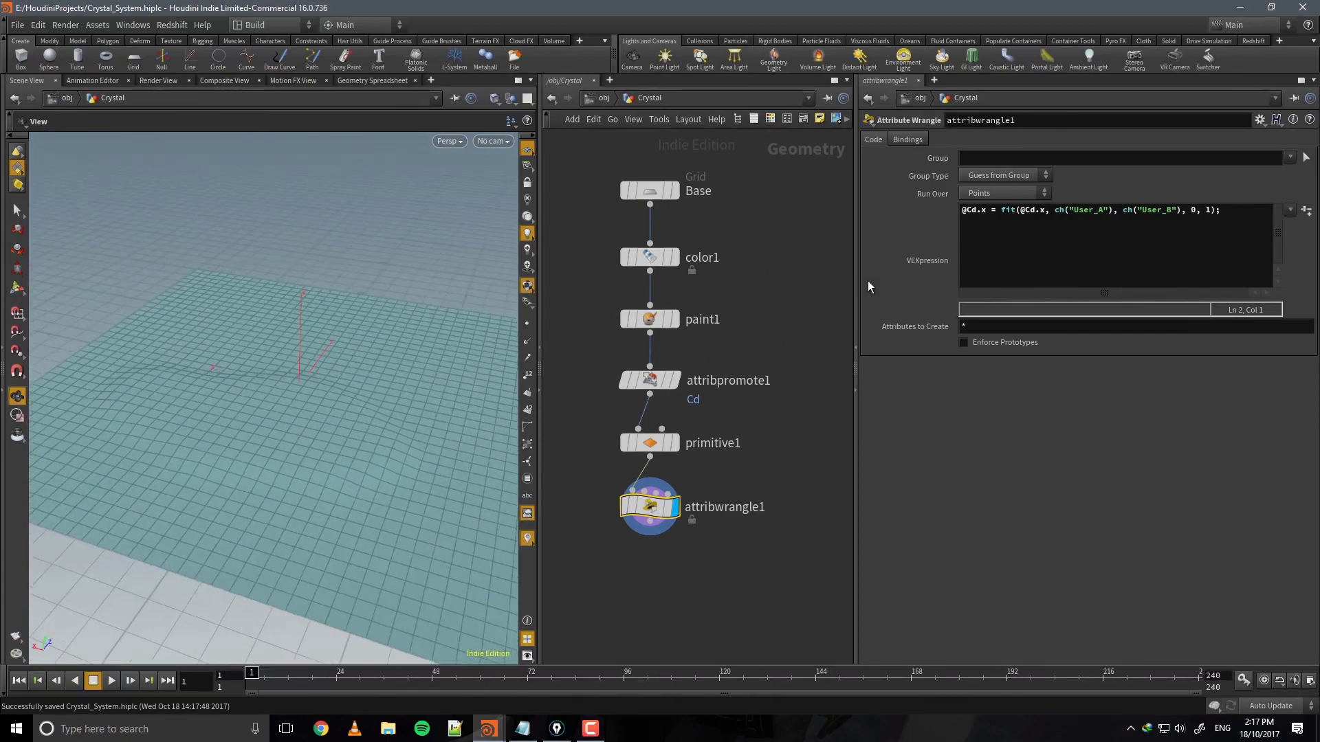
pyautogui.doubleClick(983, 209)
pyautogui.moveTo(426, 355); pyautogui.dragTo(371, 374)
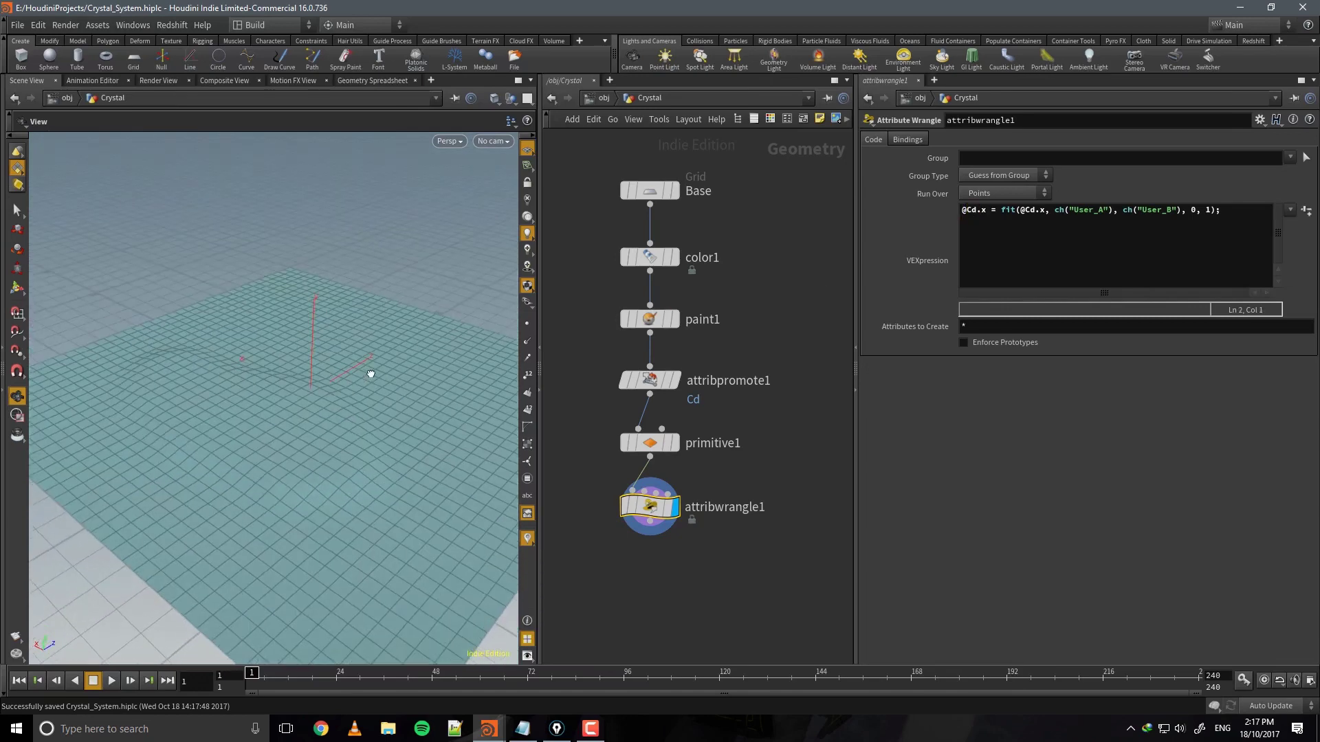
pyautogui.doubleClick(984, 210)
pyautogui.moveTo(465, 351); pyautogui.dragTo(401, 390)
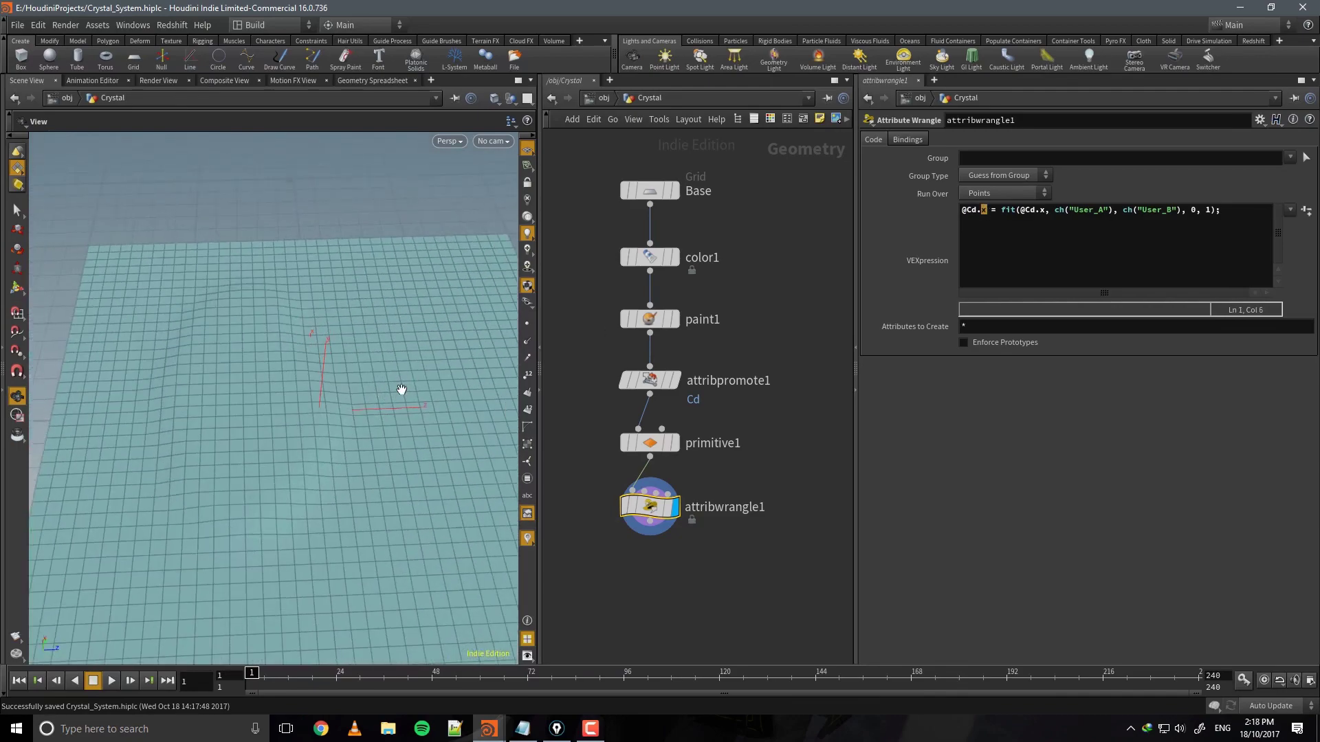
pyautogui.click(965, 221)
pyautogui.moveTo(1258, 210); pyautogui.dragTo(951, 220)
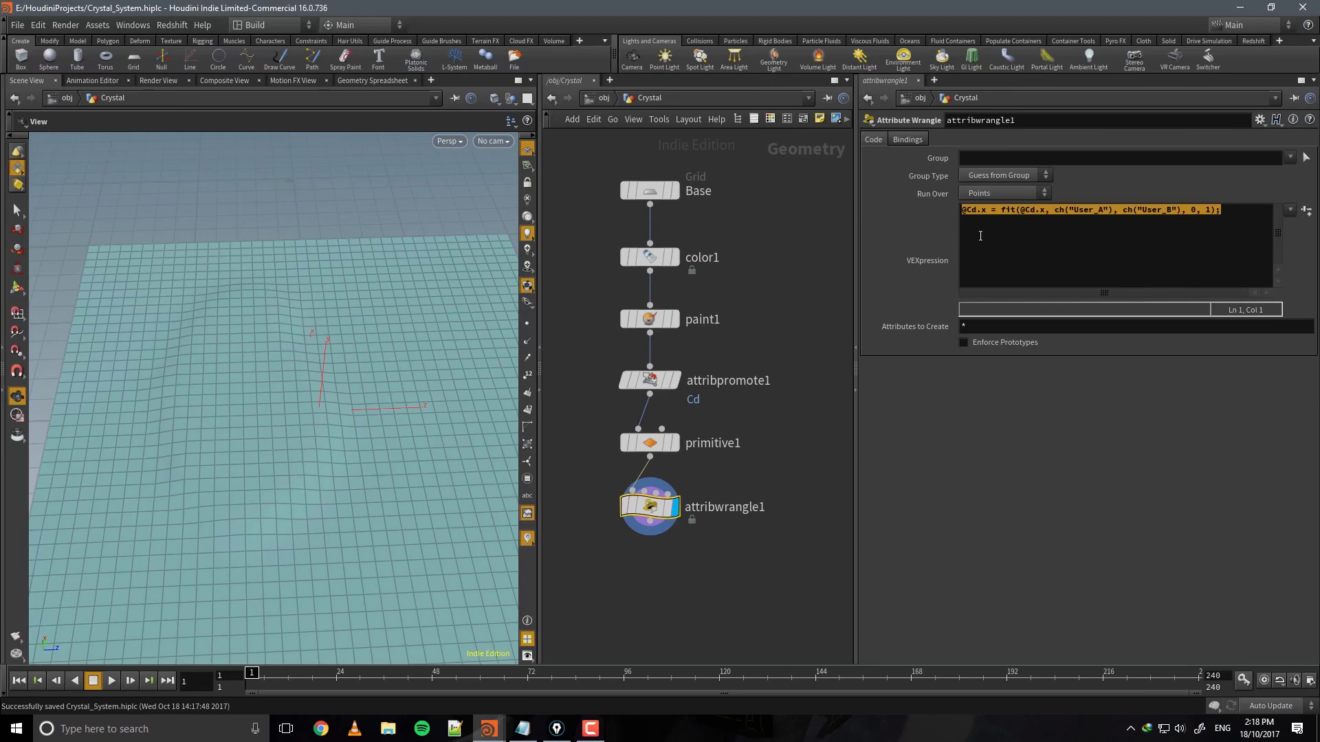
pyautogui.hotkey('ctrl', 'c')
pyautogui.click(980, 236)
pyautogui.hotkey('ctrl', 'v')
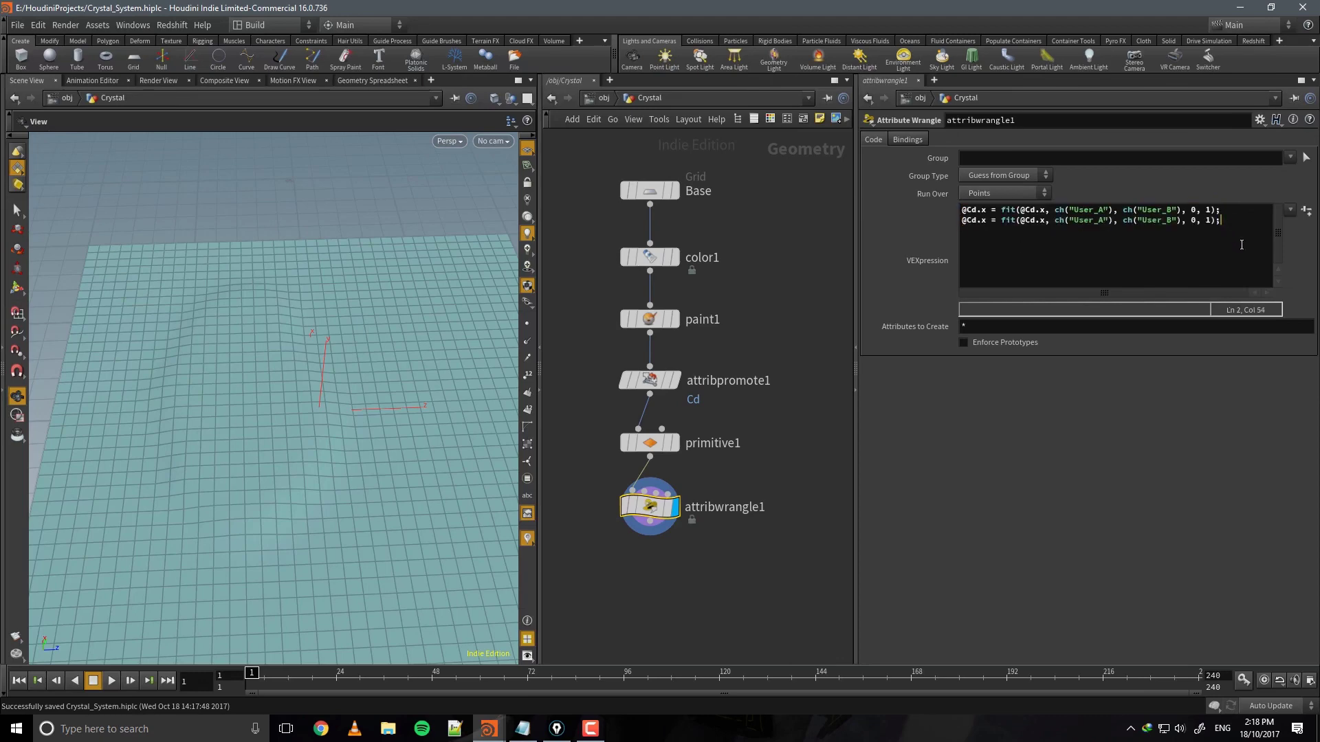
pyautogui.press('Return')
pyautogui.hotkey('ctrl', 'v')
# Change the color components in the second VEX line to y and in the third line to z, then apply the code.
pyautogui.doubleClick(983, 231)
pyautogui.write('z')
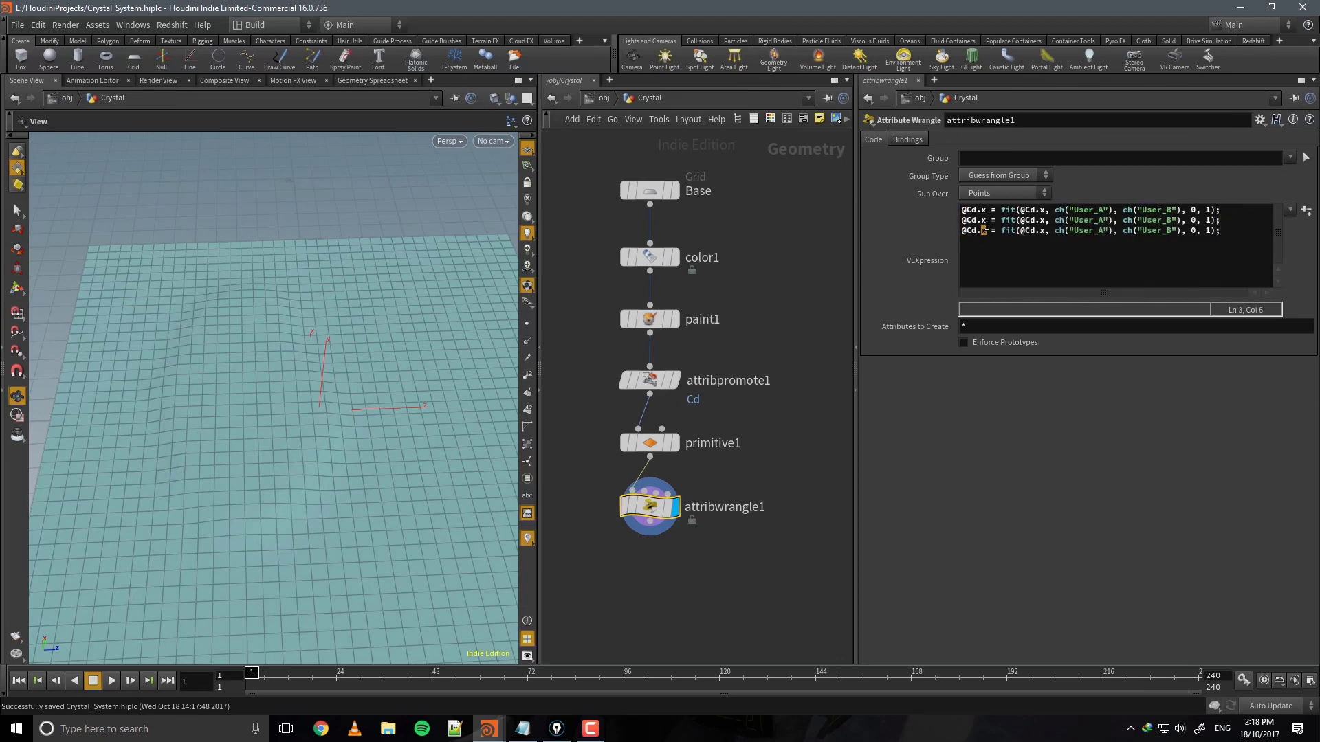
pyautogui.click(984, 220)
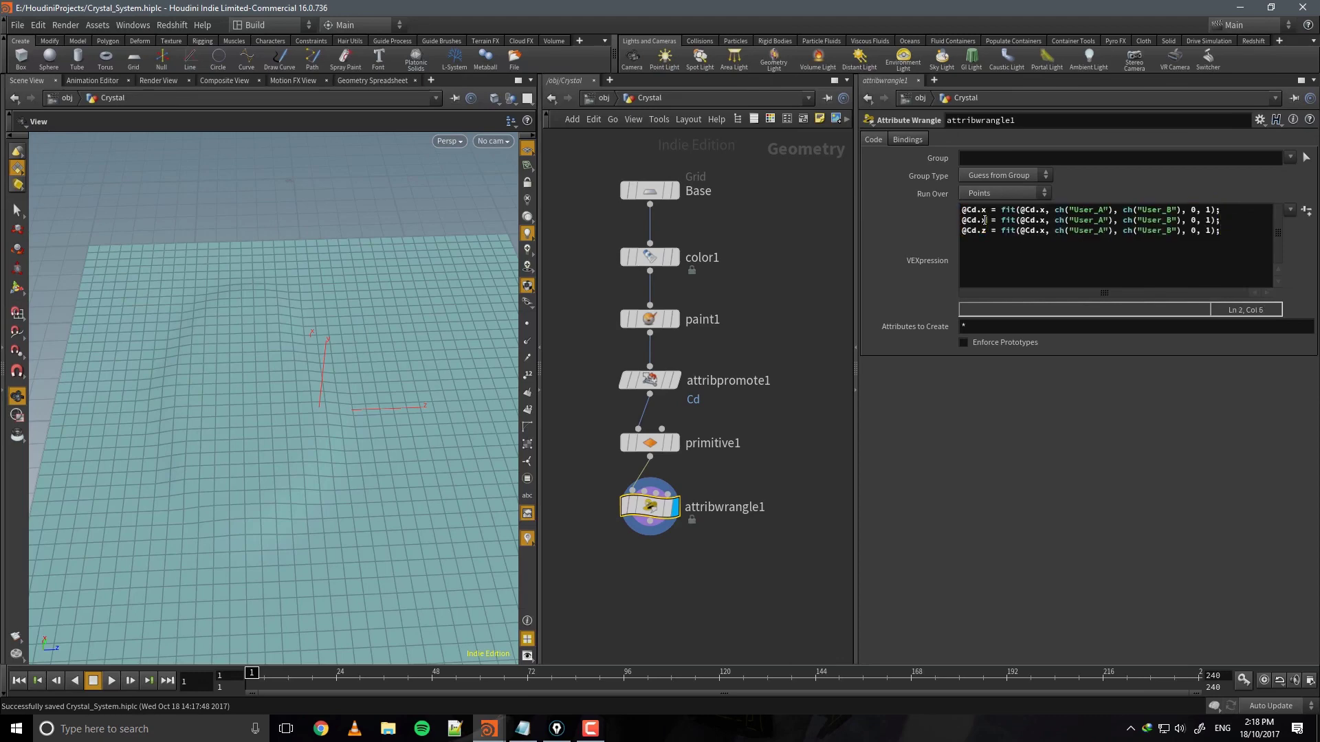
pyautogui.click(1044, 220)
pyautogui.write('y')
pyautogui.doubleClick(1042, 230)
pyautogui.write('z')
pyautogui.click(1064, 325)
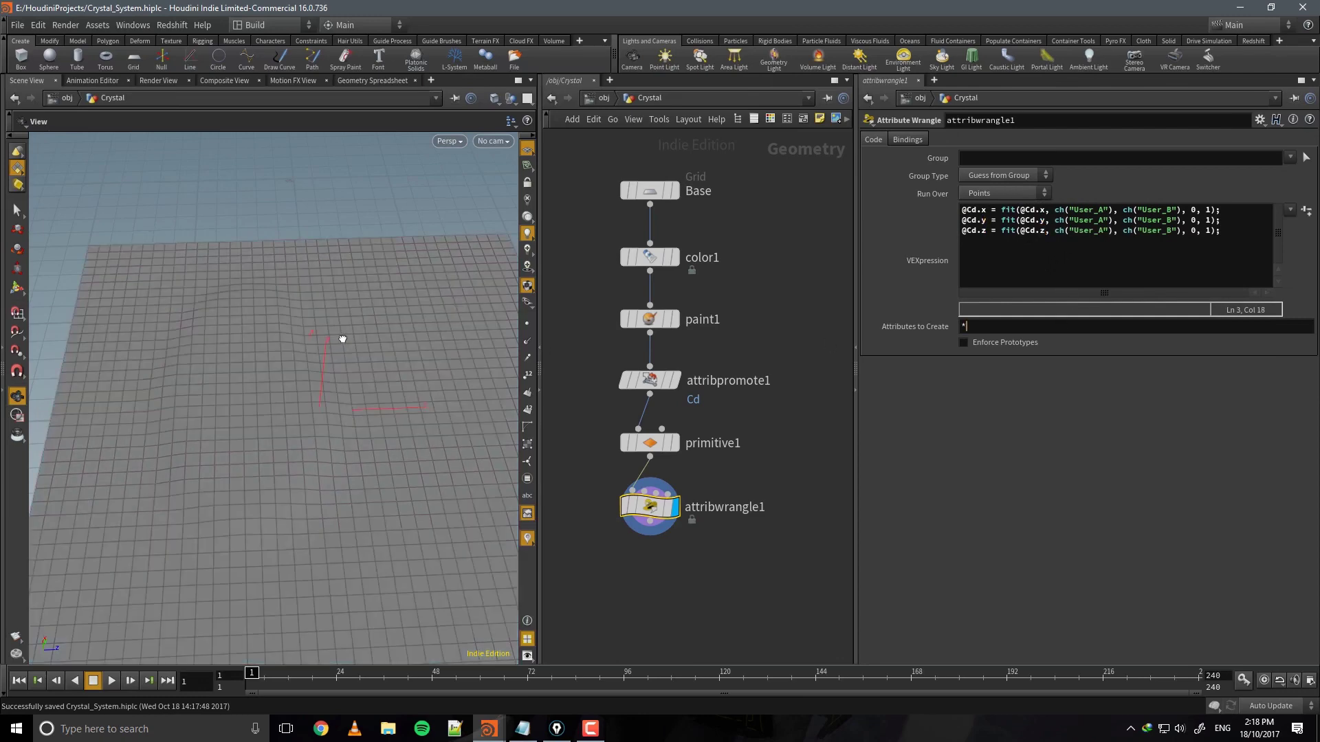
# Check the recolored grid from another angle and save the scene.
pyautogui.moveTo(342, 338); pyautogui.dragTo(381, 341)
pyautogui.click(786, 332)
pyautogui.hotkey('ctrl', 's')
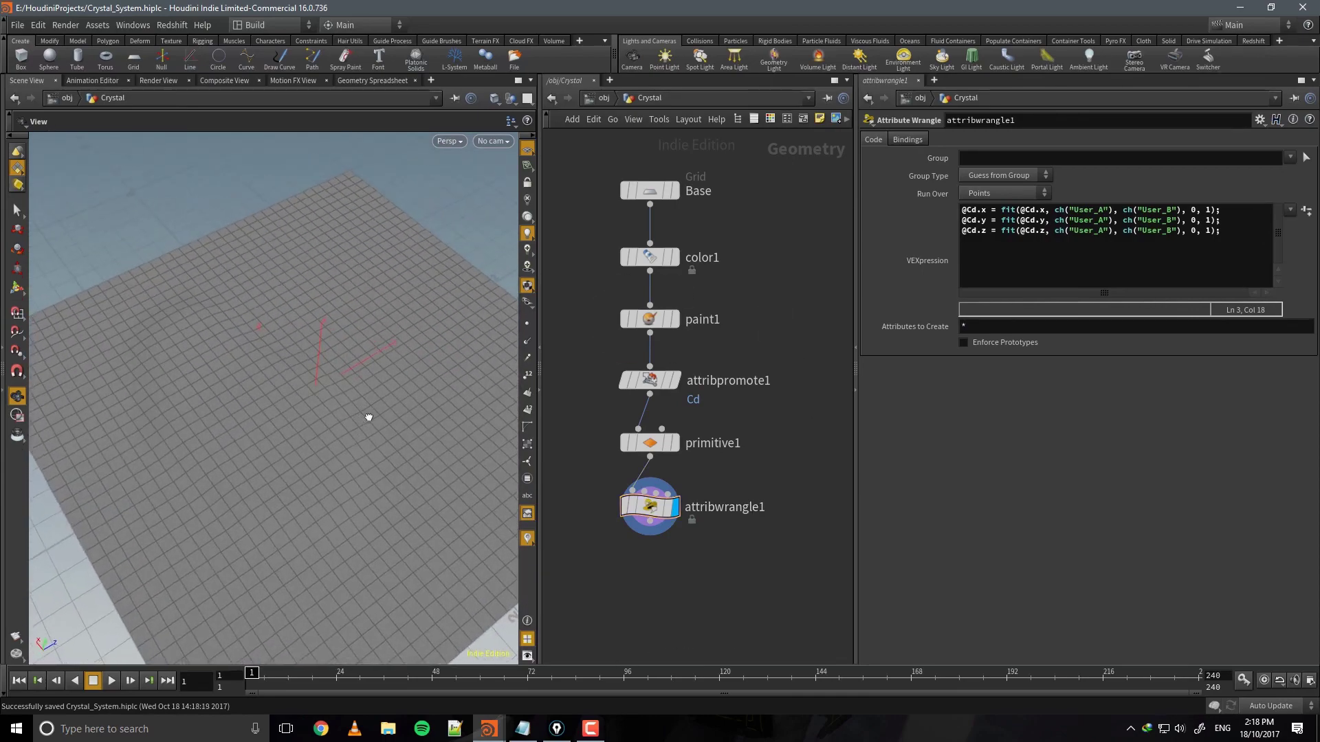
# Create the User A and User B parameters from the wrangle's channel references and set them to 0.499 and 0.5.
pyautogui.moveTo(368, 418); pyautogui.dragTo(385, 357)
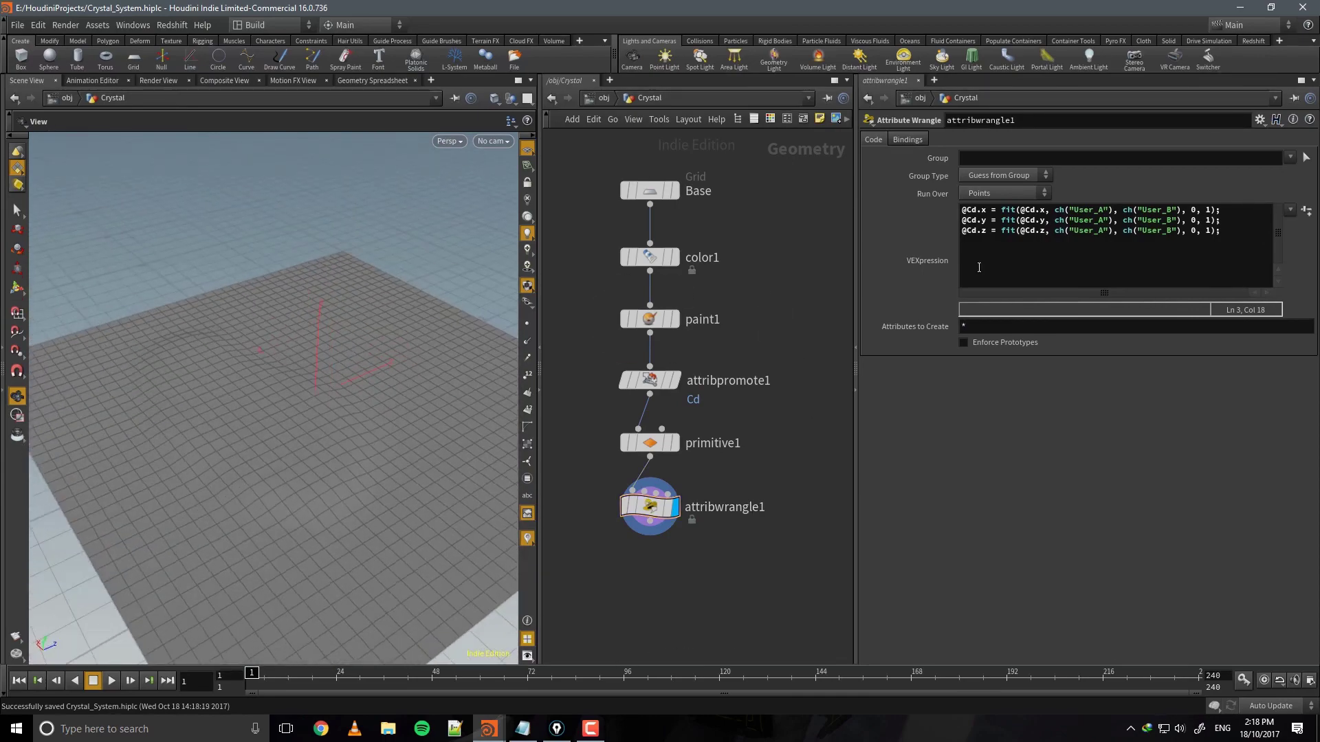
pyautogui.click(1307, 213)
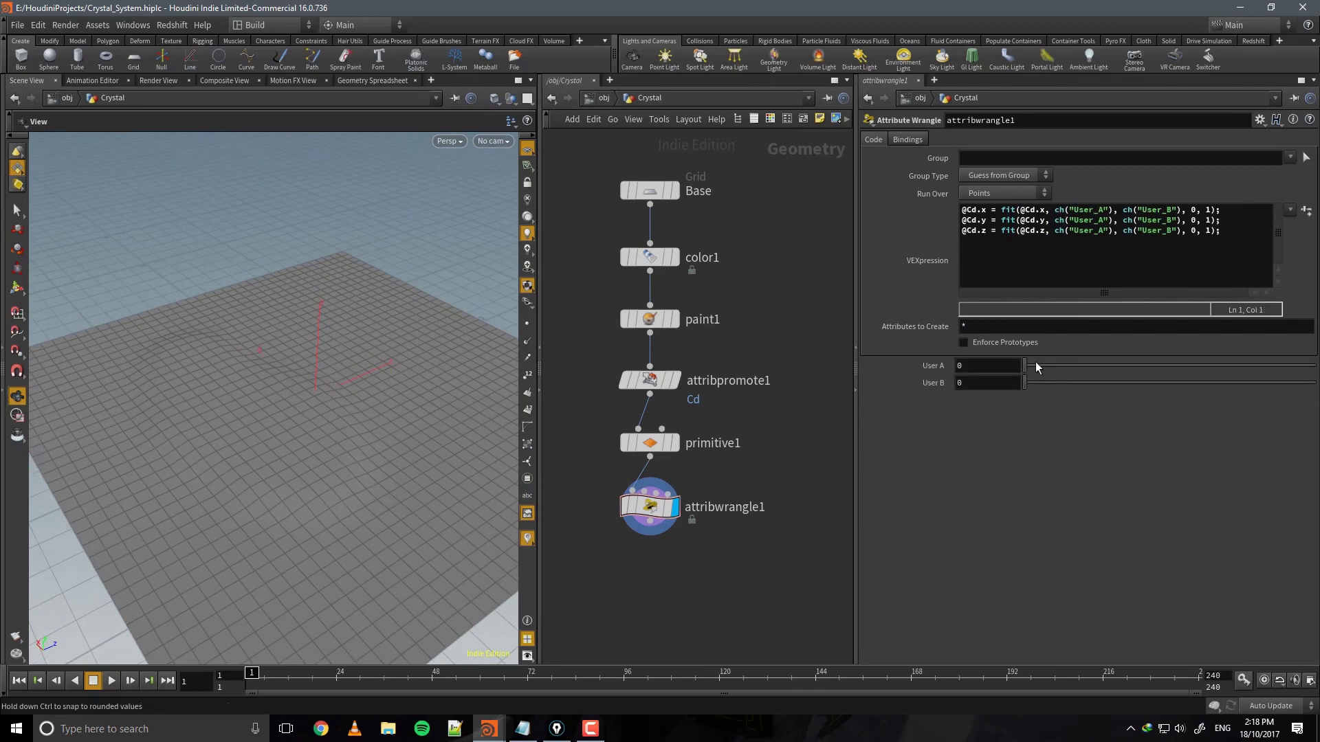
pyautogui.moveTo(1028, 366); pyautogui.dragTo(1083, 366)
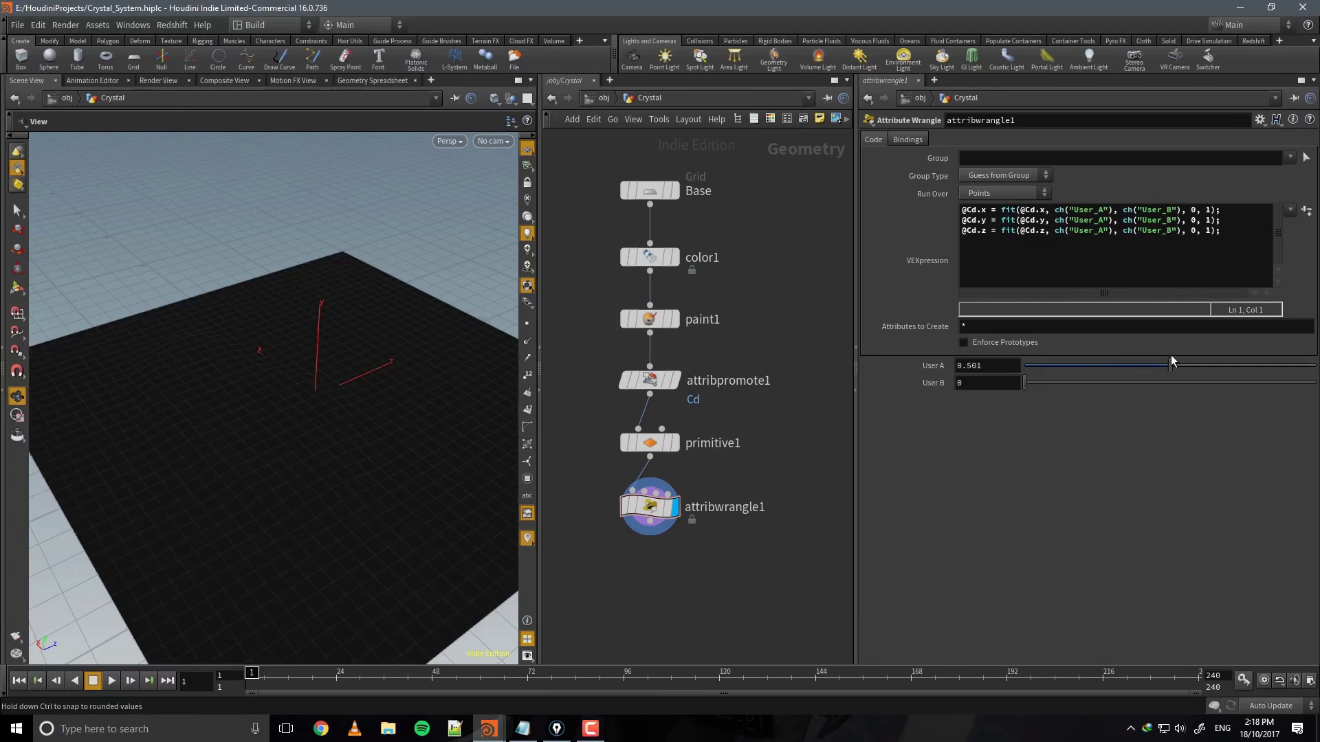
pyautogui.moveTo(1170, 361); pyautogui.dragTo(1170, 361)
pyautogui.moveTo(982, 366); pyautogui.dragTo(966, 366)
pyautogui.write('499.5')
pyautogui.press('Return')
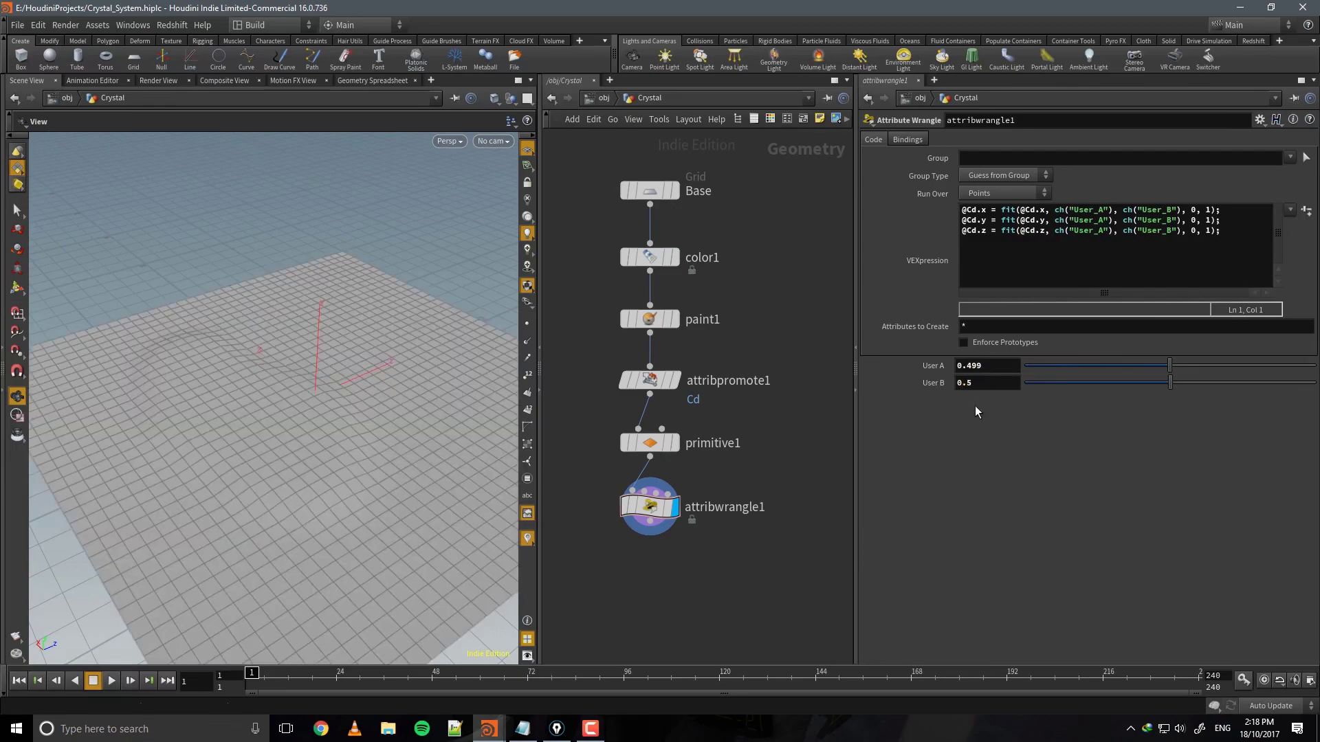
# Try widening the fit range with User A at 0.298 and User B at 0.742, and inspect the grid.
pyautogui.moveTo(399, 438); pyautogui.dragTo(356, 445)
pyautogui.moveTo(1178, 382); pyautogui.dragTo(1209, 383)
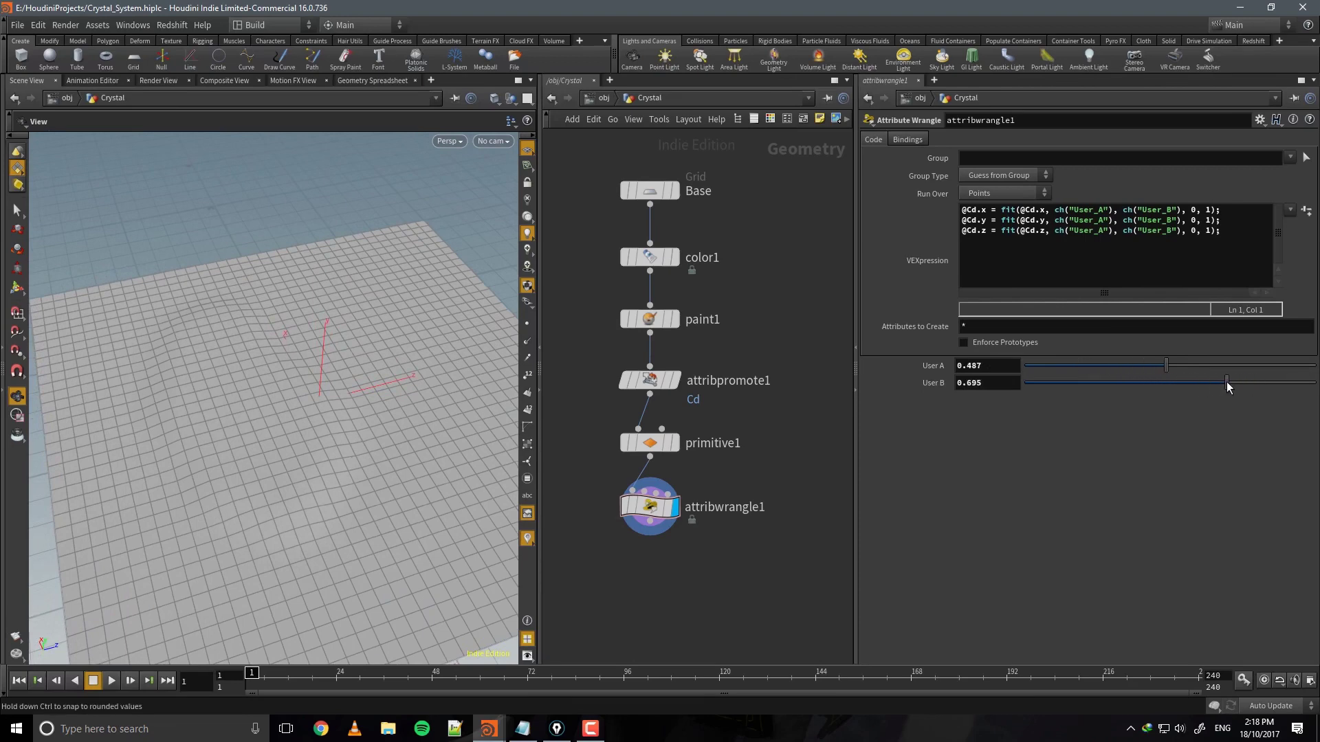
pyautogui.moveTo(1226, 381); pyautogui.dragTo(1240, 381)
pyautogui.moveTo(1158, 358); pyautogui.dragTo(1108, 367)
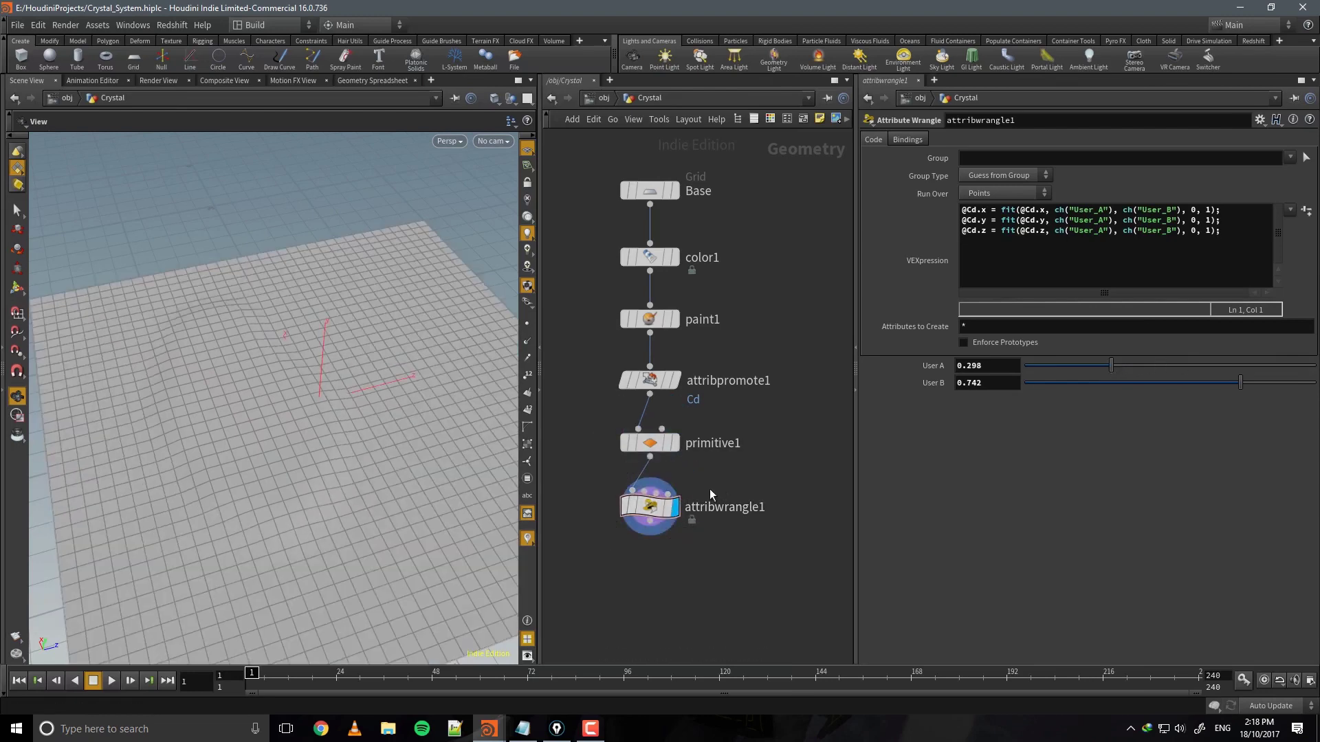
pyautogui.moveTo(415, 463); pyautogui.dragTo(494, 450)
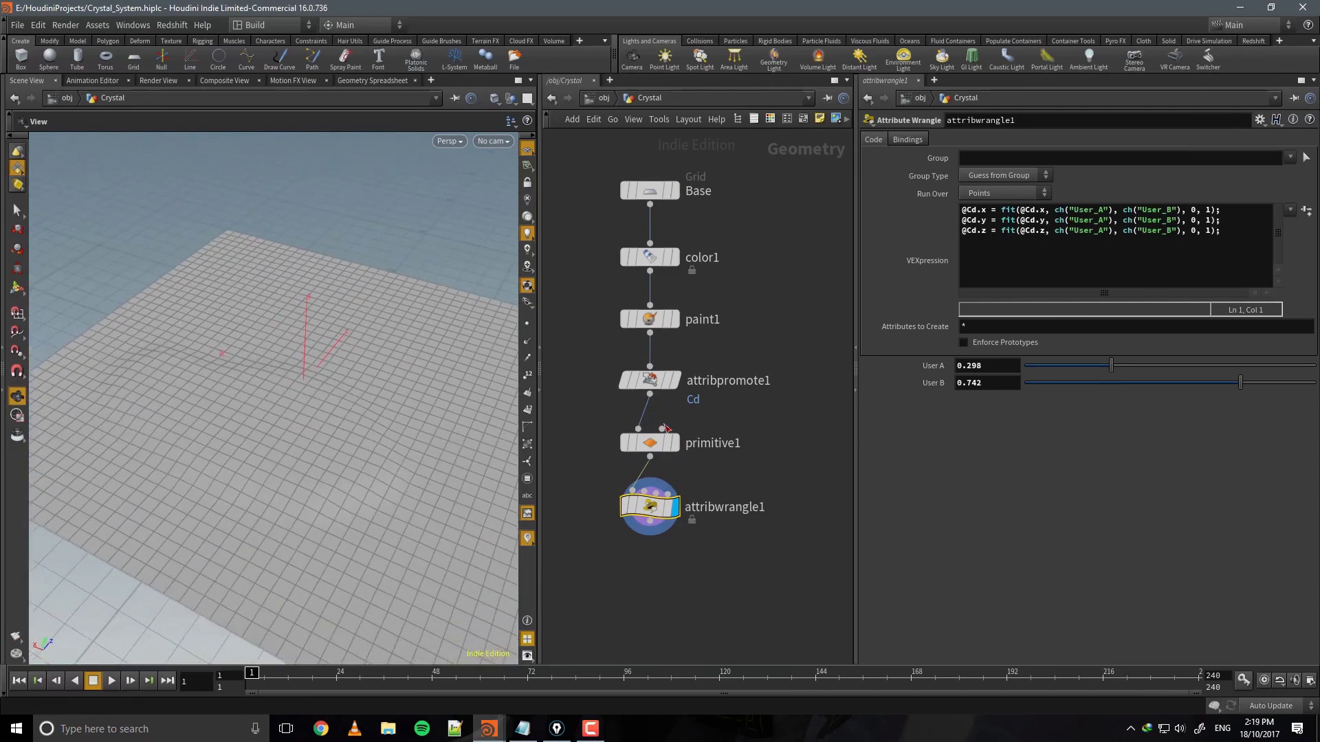
# Try a narrower fit range with User A at 0.475 and User B at 0.496.
pyautogui.click(1103, 232)
pyautogui.click(1161, 221)
pyautogui.moveTo(1103, 365); pyautogui.dragTo(1170, 380)
pyautogui.moveTo(1114, 209); pyautogui.dragTo(1054, 209)
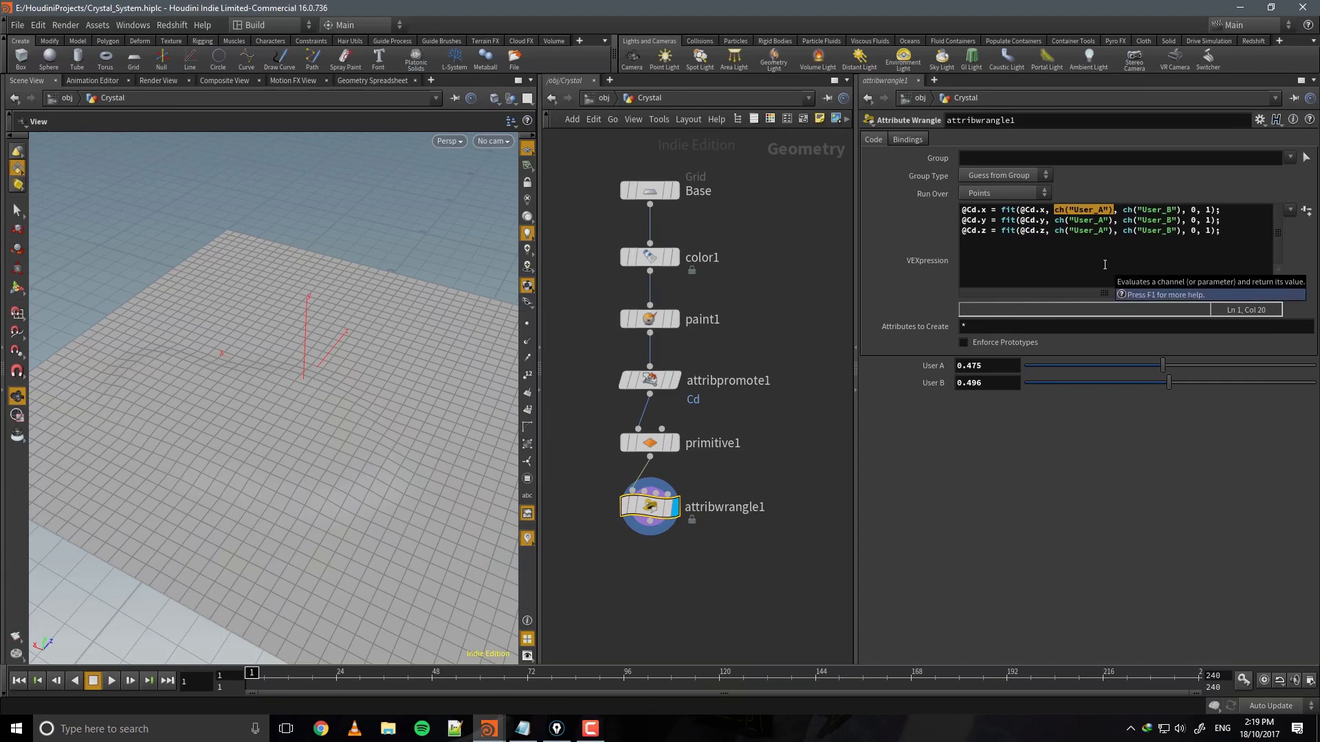
pyautogui.write('0.')
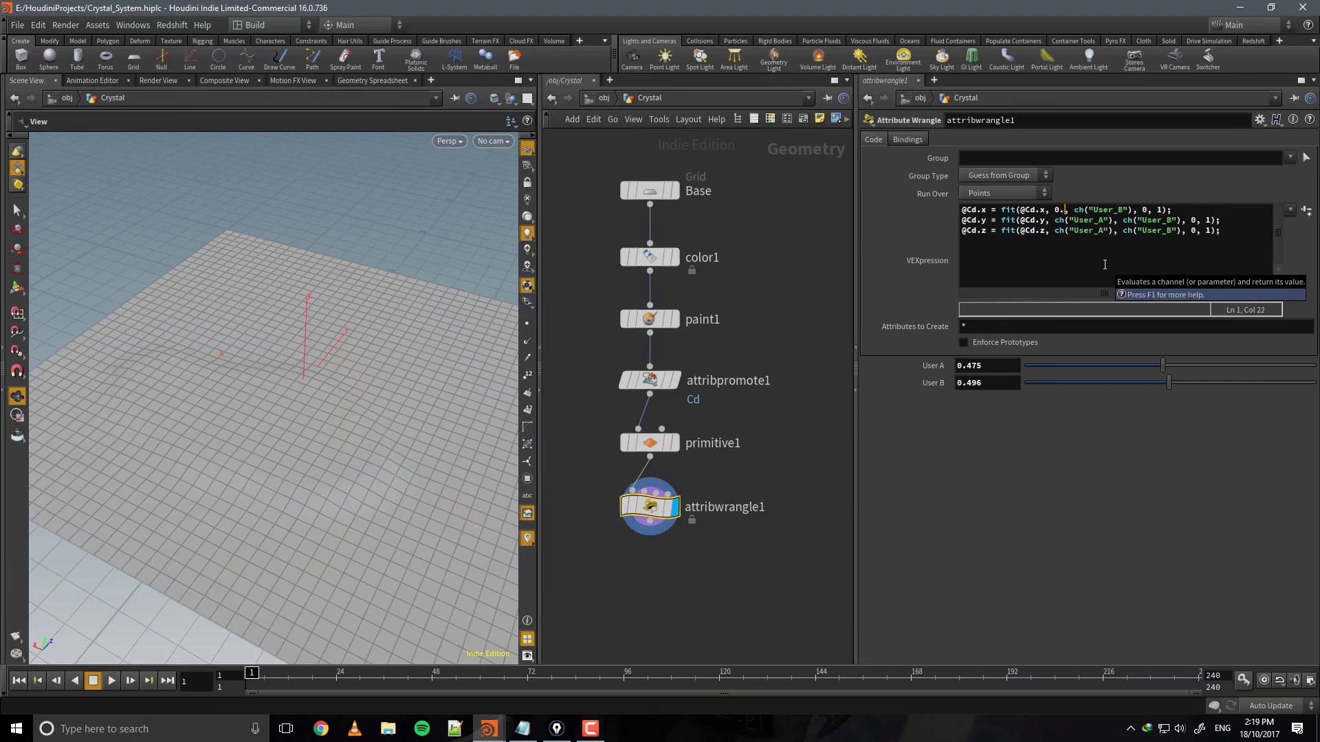
pyautogui.write('44')
pyautogui.press('BackSpace')
pyautogui.write('99')
pyautogui.click(1105, 265)
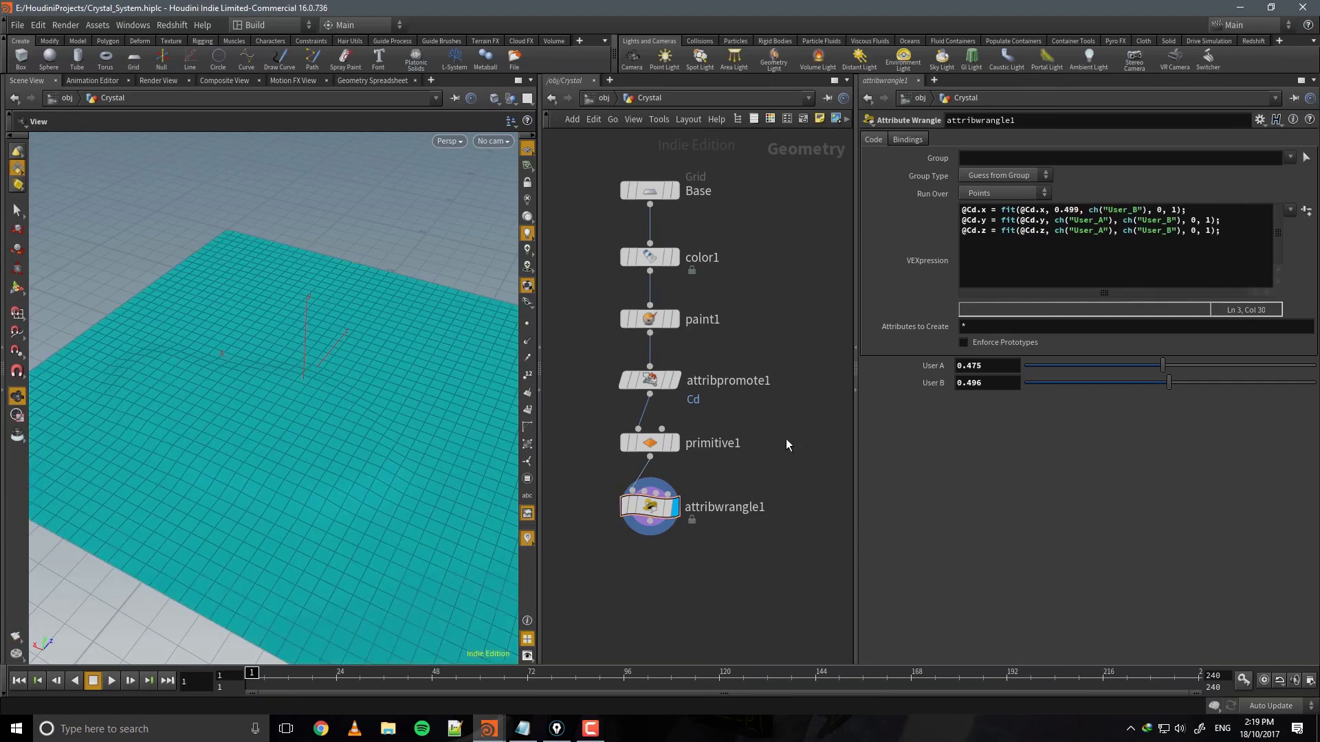
pyautogui.moveTo(1088, 210); pyautogui.dragTo(1146, 206)
pyautogui.write('0.5')
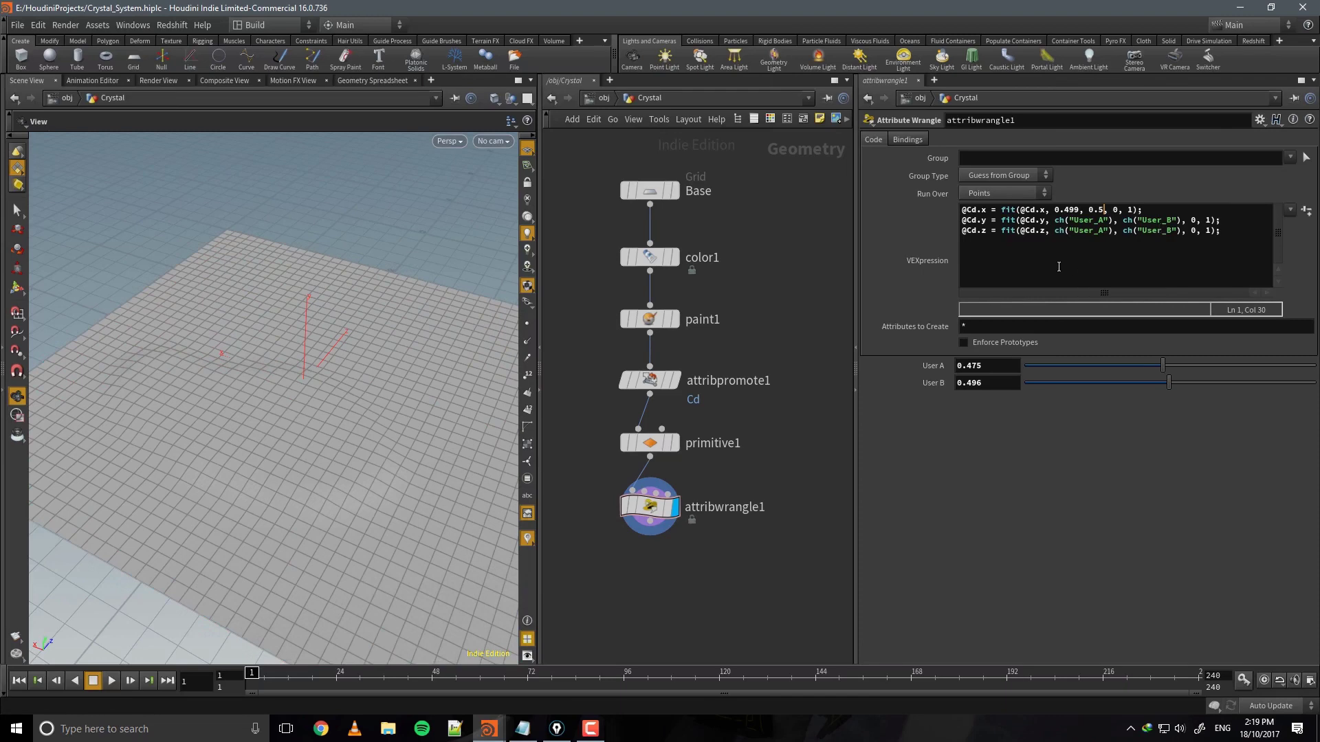
pyautogui.hotkey('ctrl', 's')
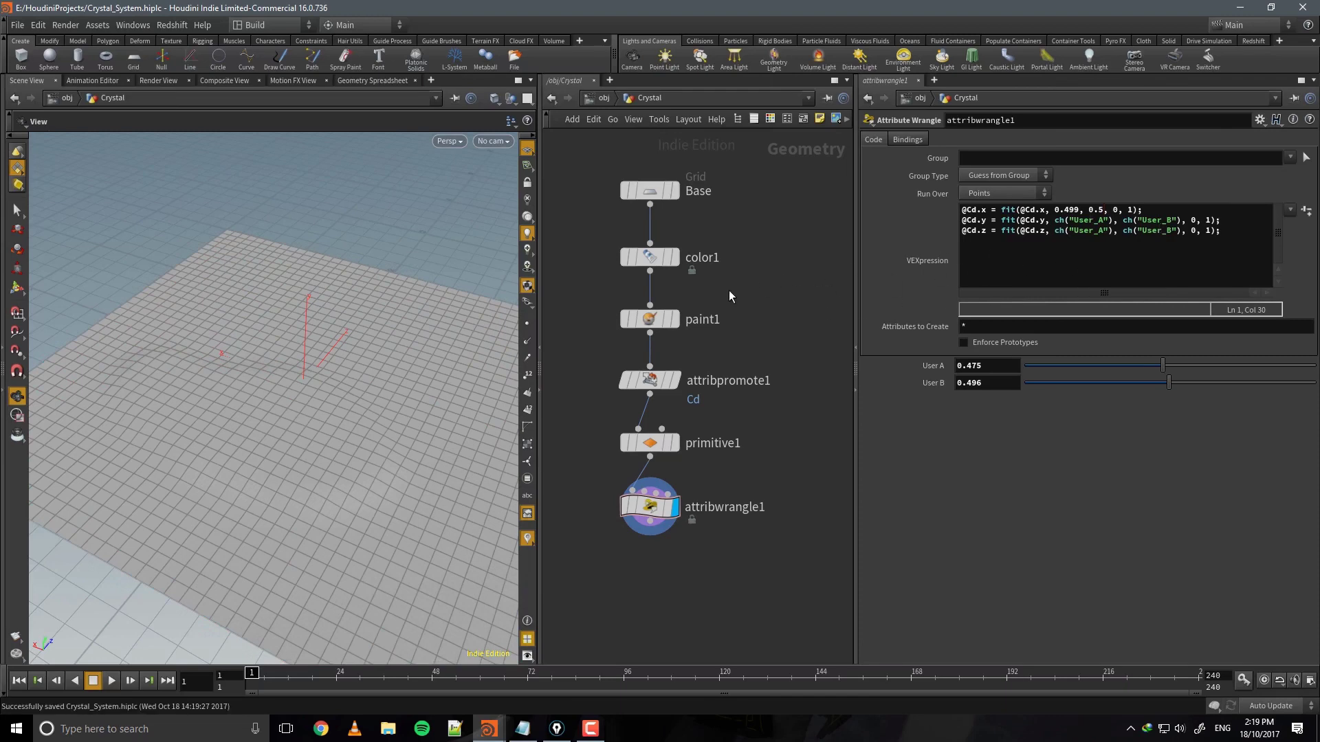
pyautogui.moveTo(448, 357); pyautogui.dragTo(406, 383)
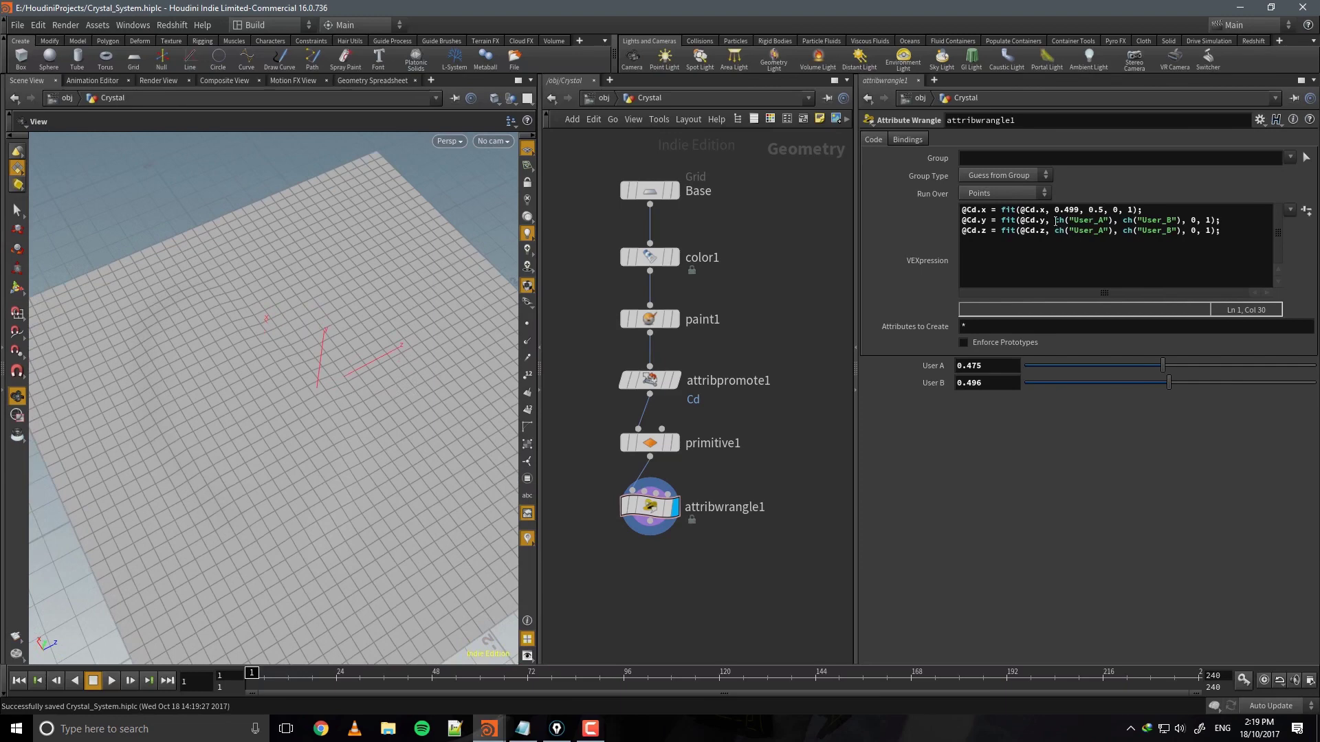
pyautogui.moveTo(1056, 222)
pyautogui.mouseDown()
pyautogui.moveTo(1181, 217)
pyautogui.moveTo(1049, 210)
pyautogui.mouseUp()
pyautogui.hotkey('ctrl', 'c')
pyautogui.hotkey('ctrl', 'v')
pyautogui.click(702, 510)
pyautogui.hotkey('ctrl', 's')
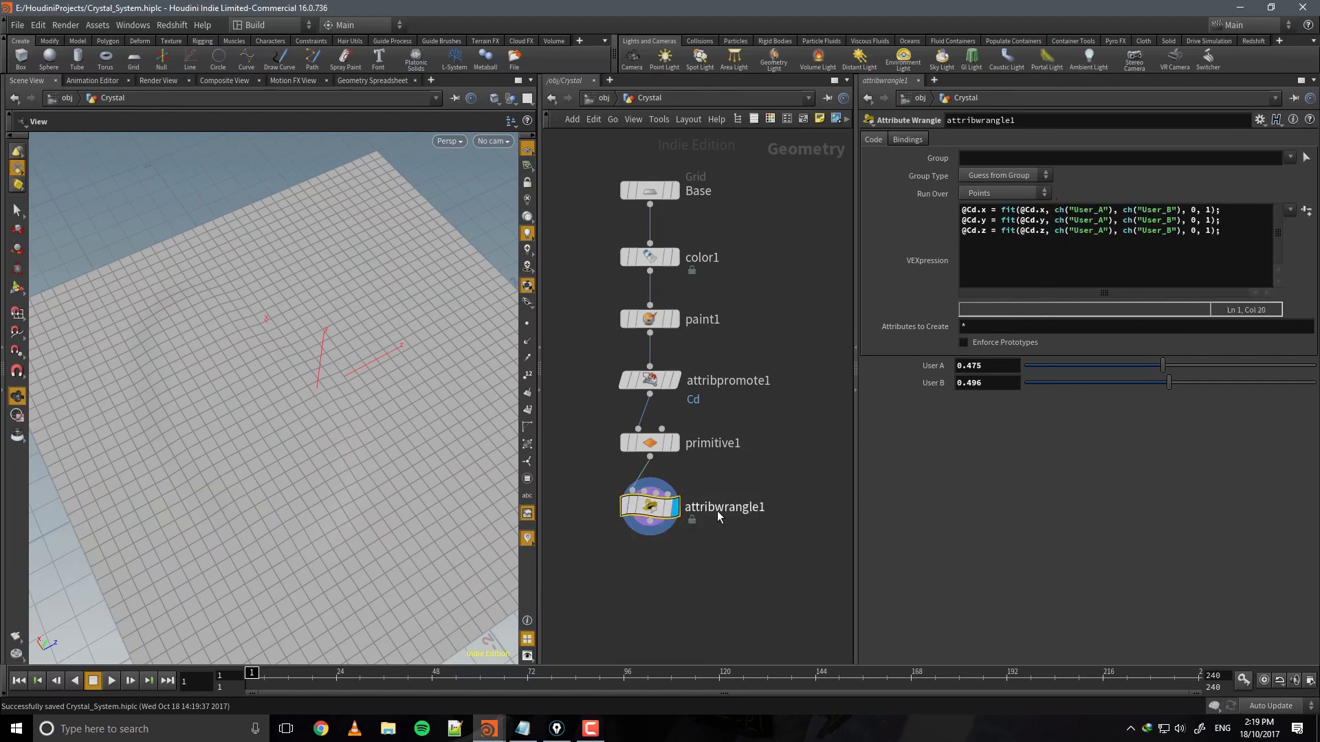
# Set the Attribute Wrangle to run over Primitives and view the painted faces.
pyautogui.moveTo(500, 416); pyautogui.dragTo(587, 371)
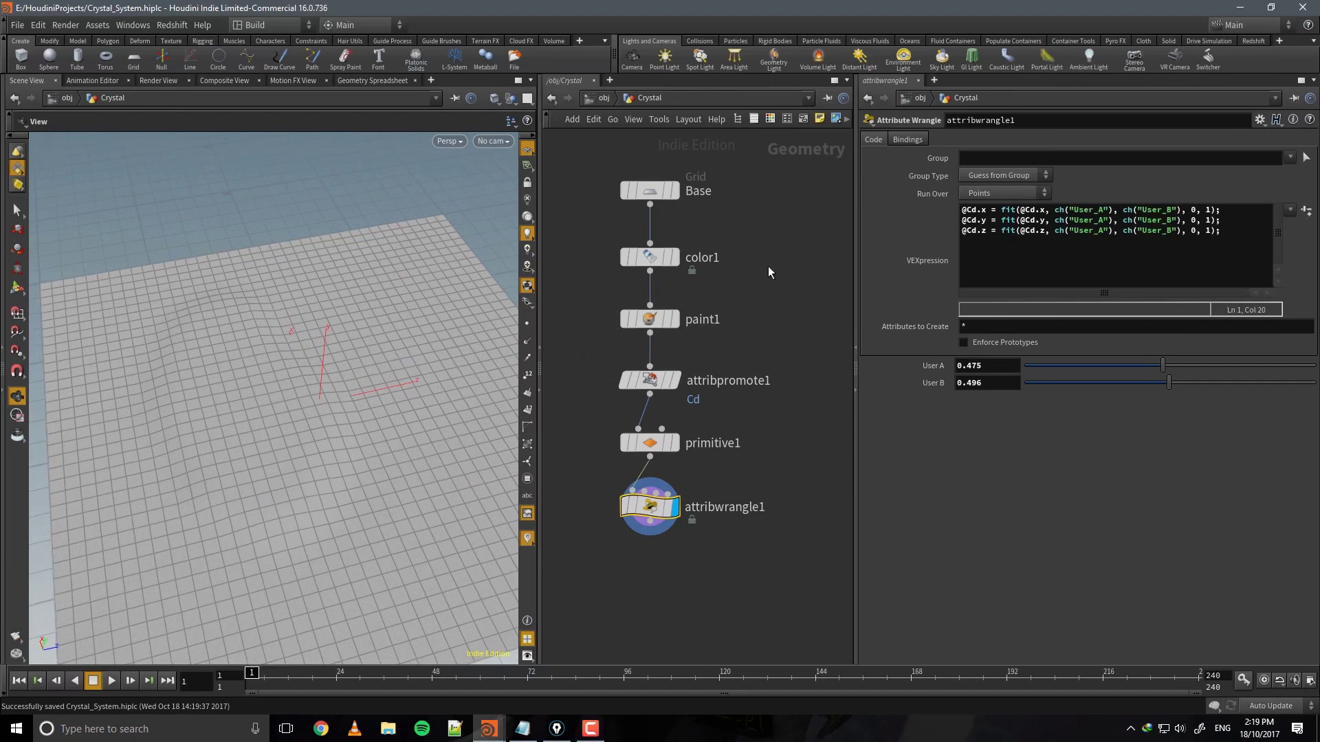
pyautogui.moveTo(768, 267); pyautogui.dragTo(777, 300, button='middle')
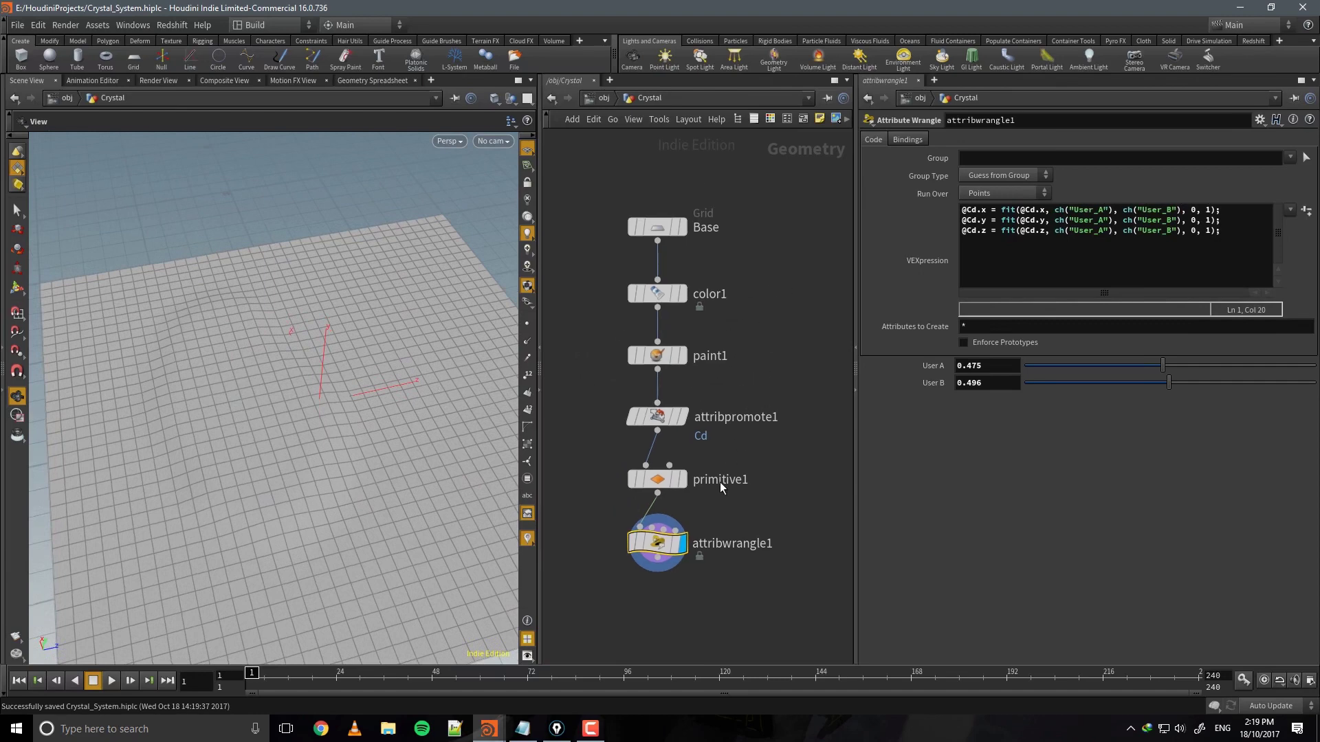
pyautogui.click(973, 195)
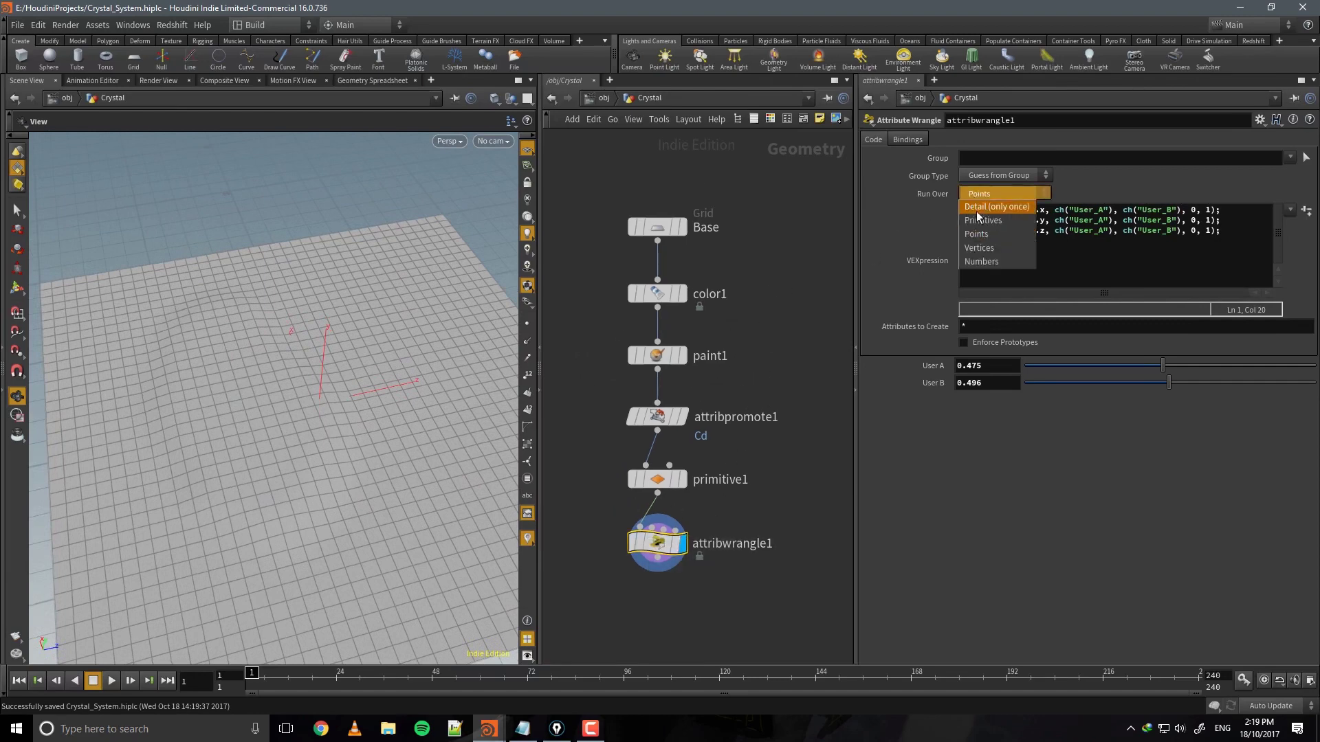
pyautogui.click(990, 222)
pyautogui.moveTo(365, 298)
pyautogui.mouseDown()
pyautogui.moveTo(224, 286)
pyautogui.moveTo(358, 317)
pyautogui.mouseUp()
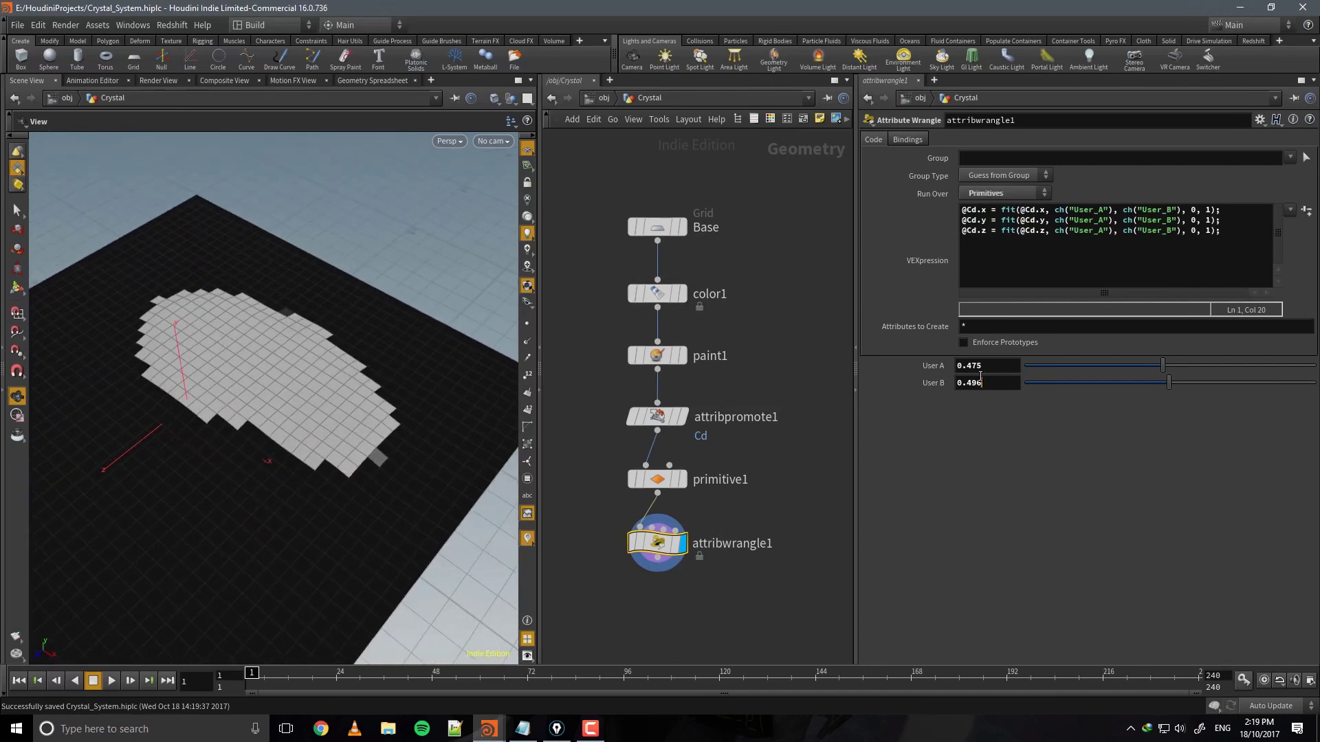
# Set User A to 0.499 and User B to 0.5, and check the resulting mask on the grid.
pyautogui.moveTo(971, 366)
pyautogui.mouseDown()
pyautogui.moveTo(1006, 369)
pyautogui.moveTo(965, 383)
pyautogui.mouseUp()
pyautogui.write('99')
pyautogui.press('Return')
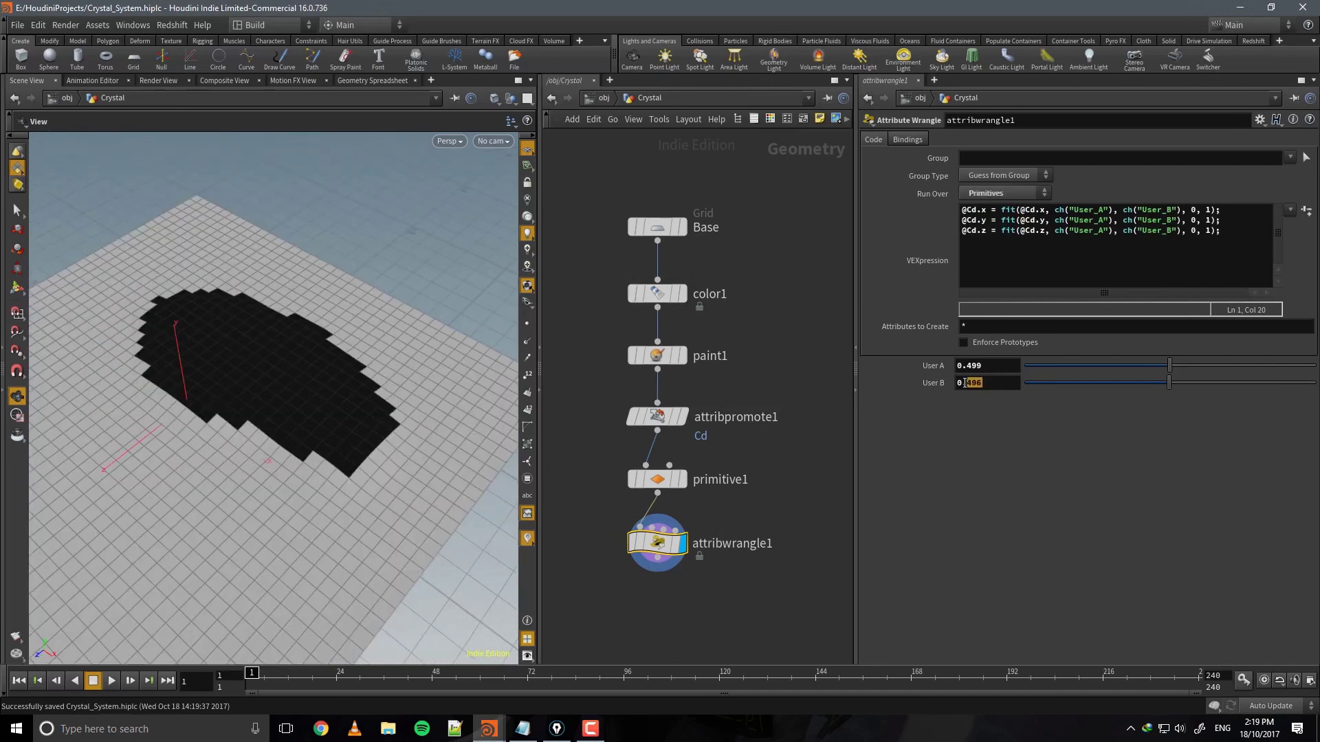
pyautogui.write('5')
pyautogui.press('Return')
pyautogui.moveTo(405, 388); pyautogui.dragTo(440, 406)
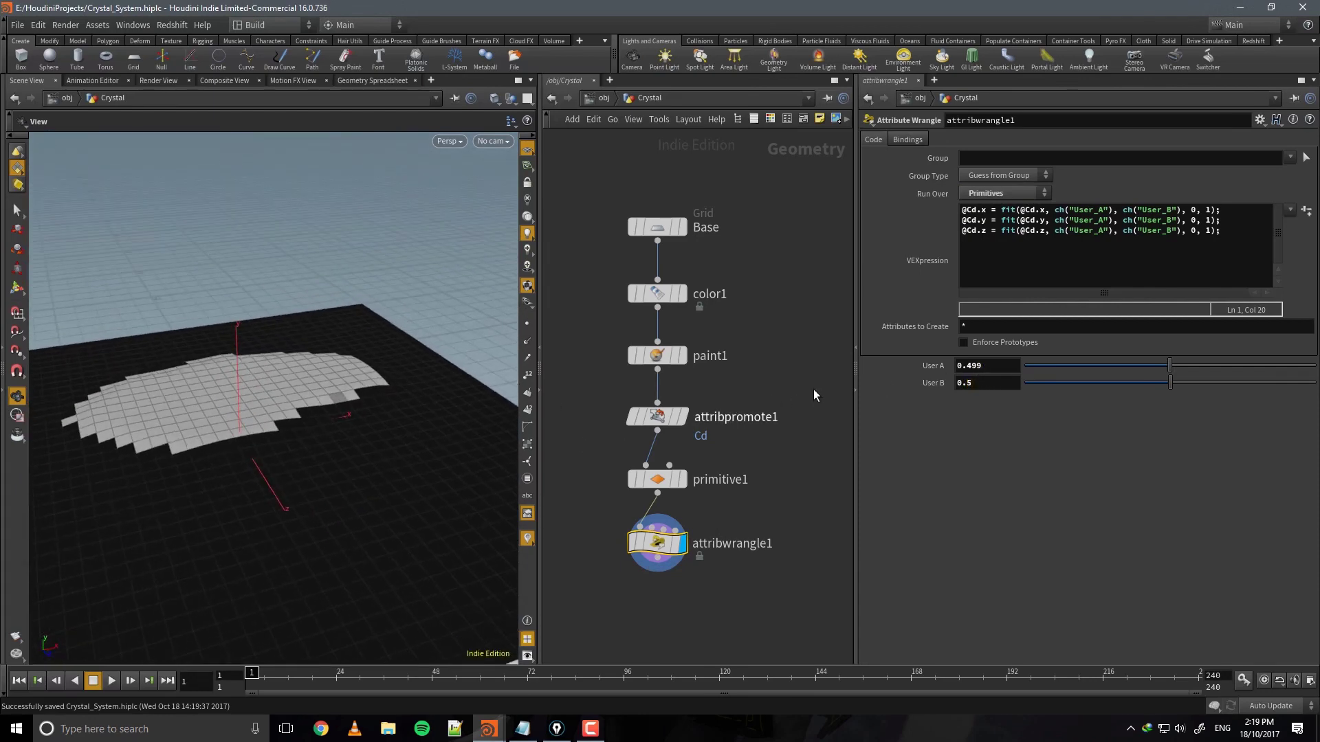
pyautogui.click(1118, 269)
pyautogui.press('Return')
pyautogui.press('Return')
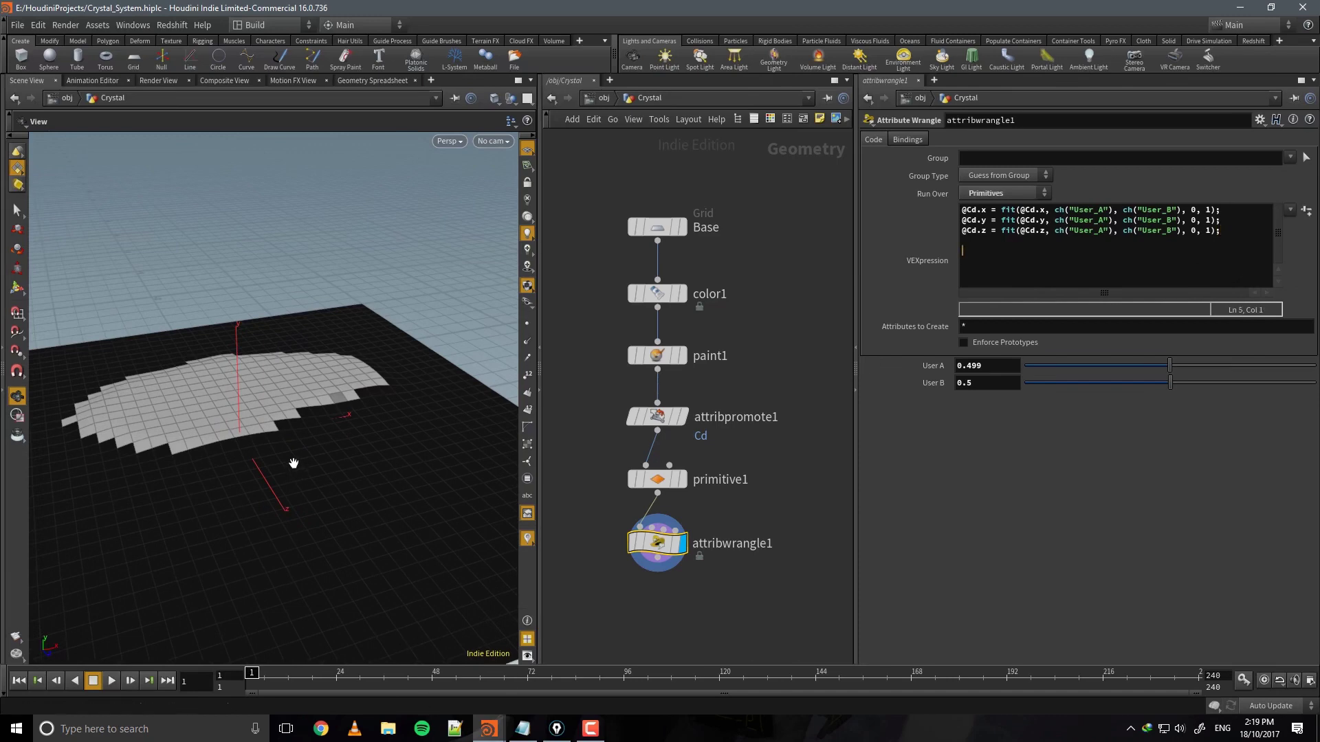
pyautogui.moveTo(295, 462); pyautogui.dragTo(481, 447)
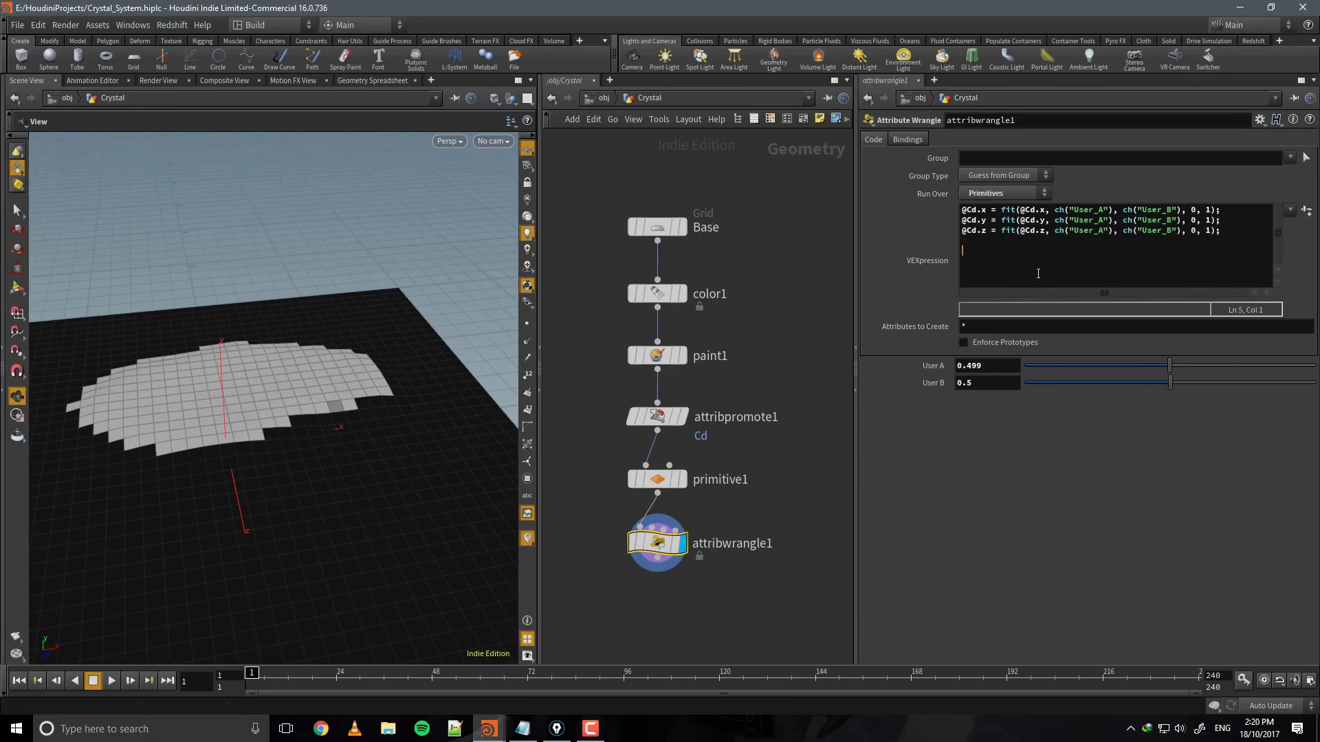
pyautogui.write('f (@Cd.r')
pyautogui.write('< 1) {')
pyautogui.press('Return')
# Fill the if block with i@group_todelete=1; close it with an unindented brace, and save the scene.
pyautogui.write('@')
pyautogui.press('BackSpace')
pyautogui.press('BackSpace')
pyautogui.write('i@group_todelete=1;')
pyautogui.press('Return')
pyautogui.write('}')
pyautogui.press('Home')
pyautogui.press('BackSpace')
pyautogui.press('BackSpace')
pyautogui.press('BackSpace')
pyautogui.press('BackSpace')
pyautogui.hotkey('ctrl', 's')
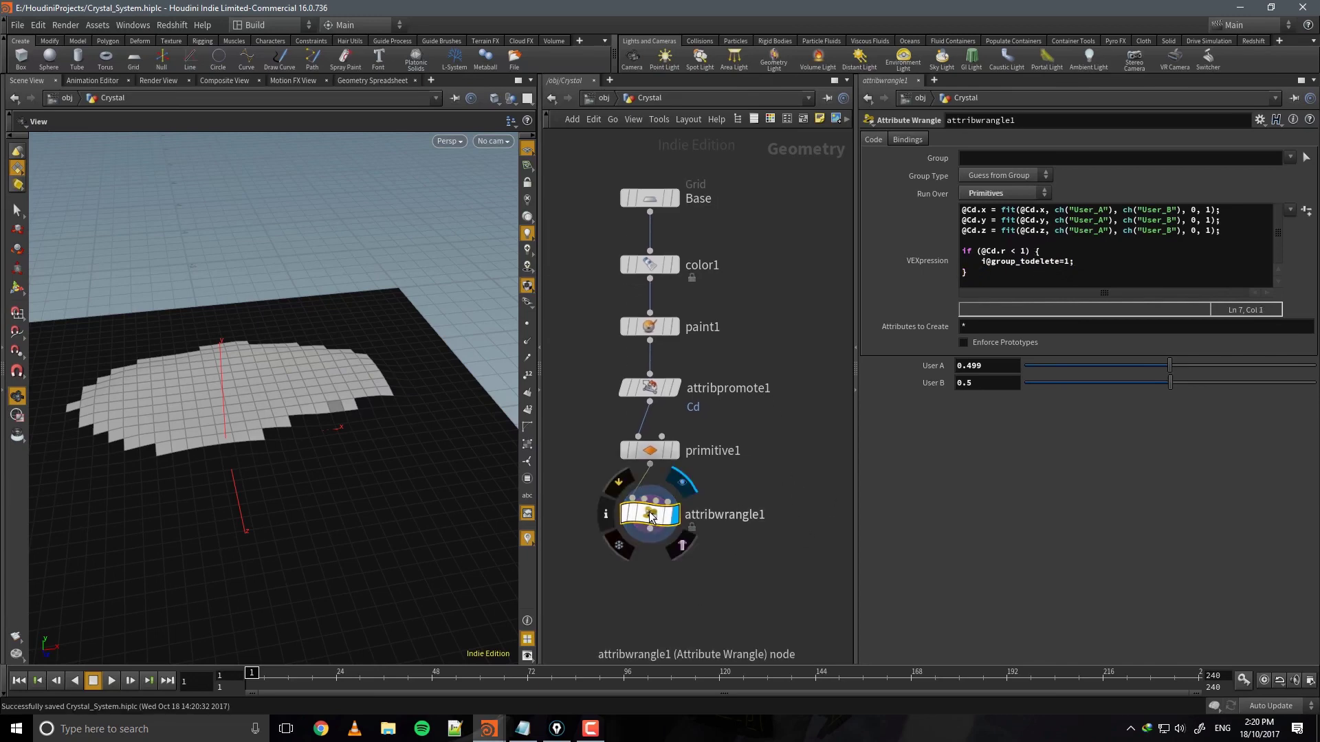
# Inspect the Attribute Wrangle's node info for the todelete primitive group and view the masked grid.
pyautogui.middleClick(650, 516)
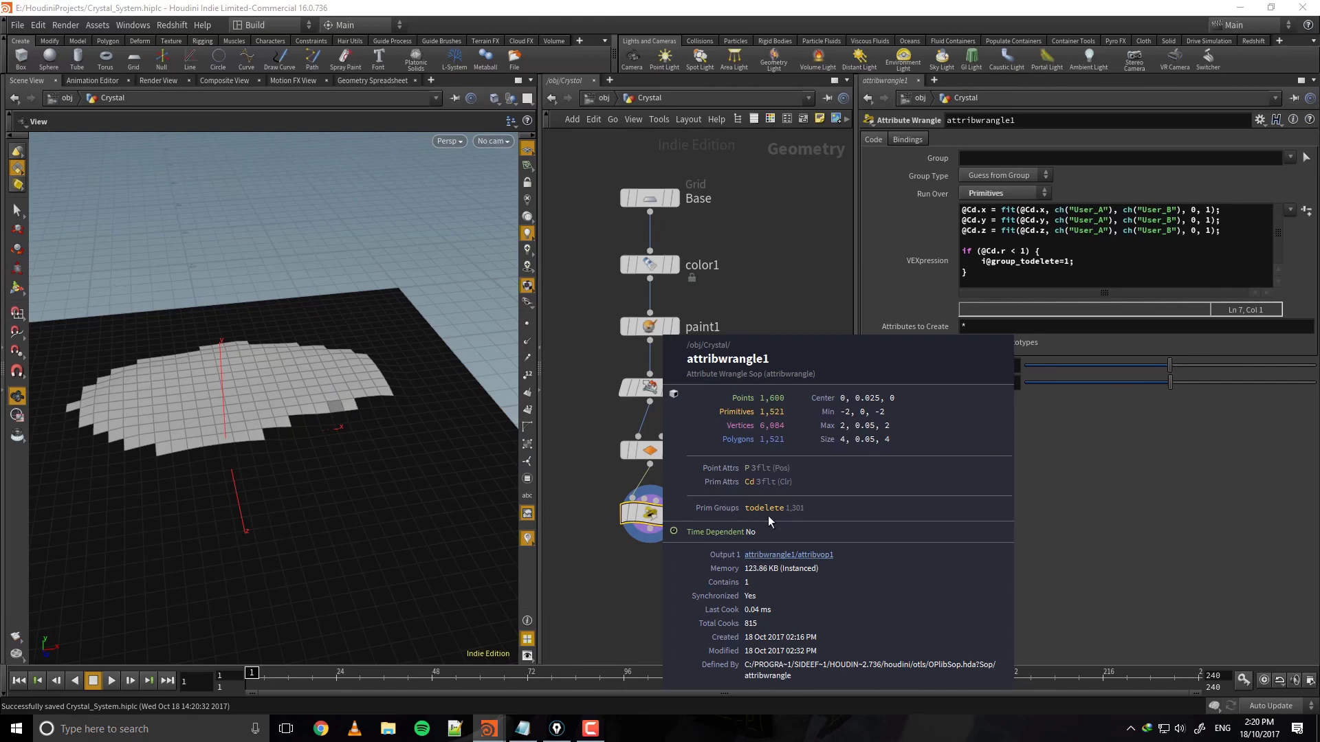
pyautogui.moveTo(322, 452)
pyautogui.mouseDown()
pyautogui.moveTo(398, 488)
pyautogui.moveTo(453, 380)
pyautogui.moveTo(359, 330)
pyautogui.moveTo(374, 386)
pyautogui.moveTo(363, 379)
pyautogui.moveTo(385, 388)
pyautogui.mouseUp()
pyautogui.moveTo(765, 344)
pyautogui.mouseDown()
pyautogui.moveTo(654, 237)
pyautogui.moveTo(679, 377)
pyautogui.moveTo(628, 335)
pyautogui.mouseUp()
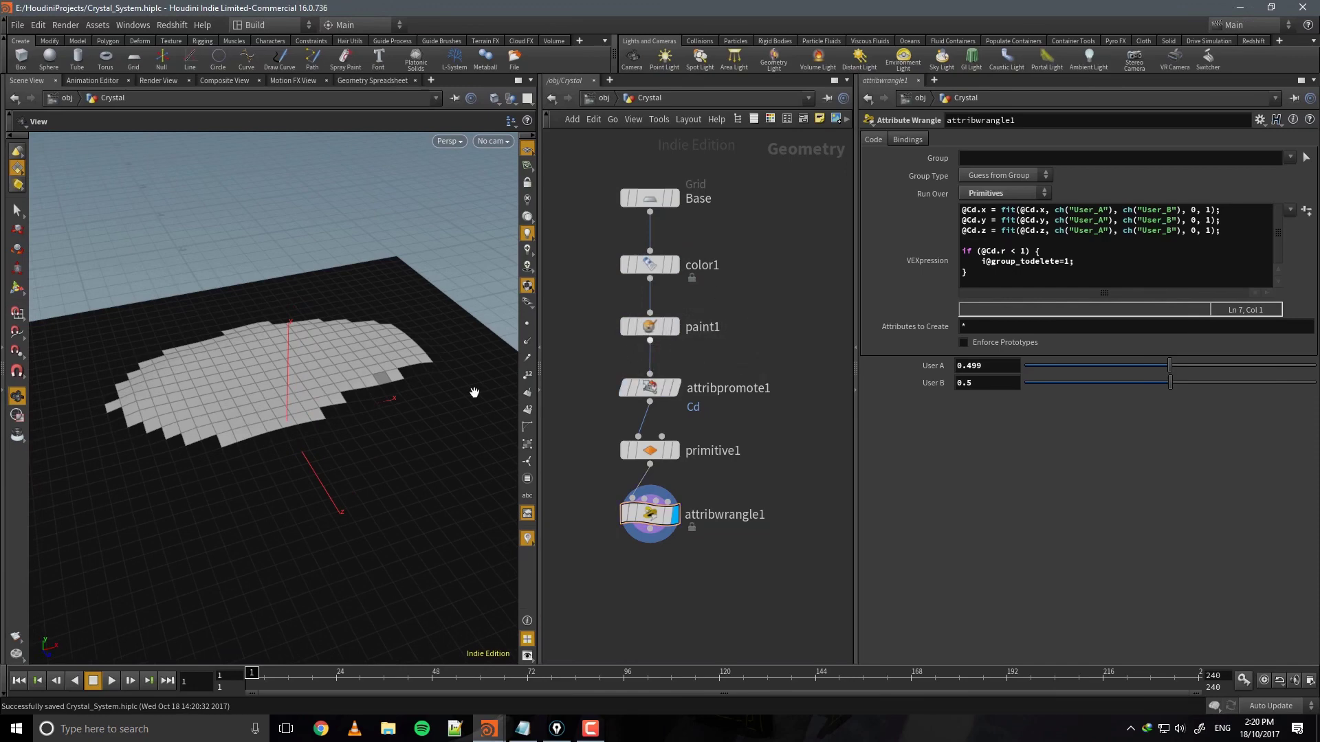
pyautogui.moveTo(474, 391); pyautogui.dragTo(357, 481)
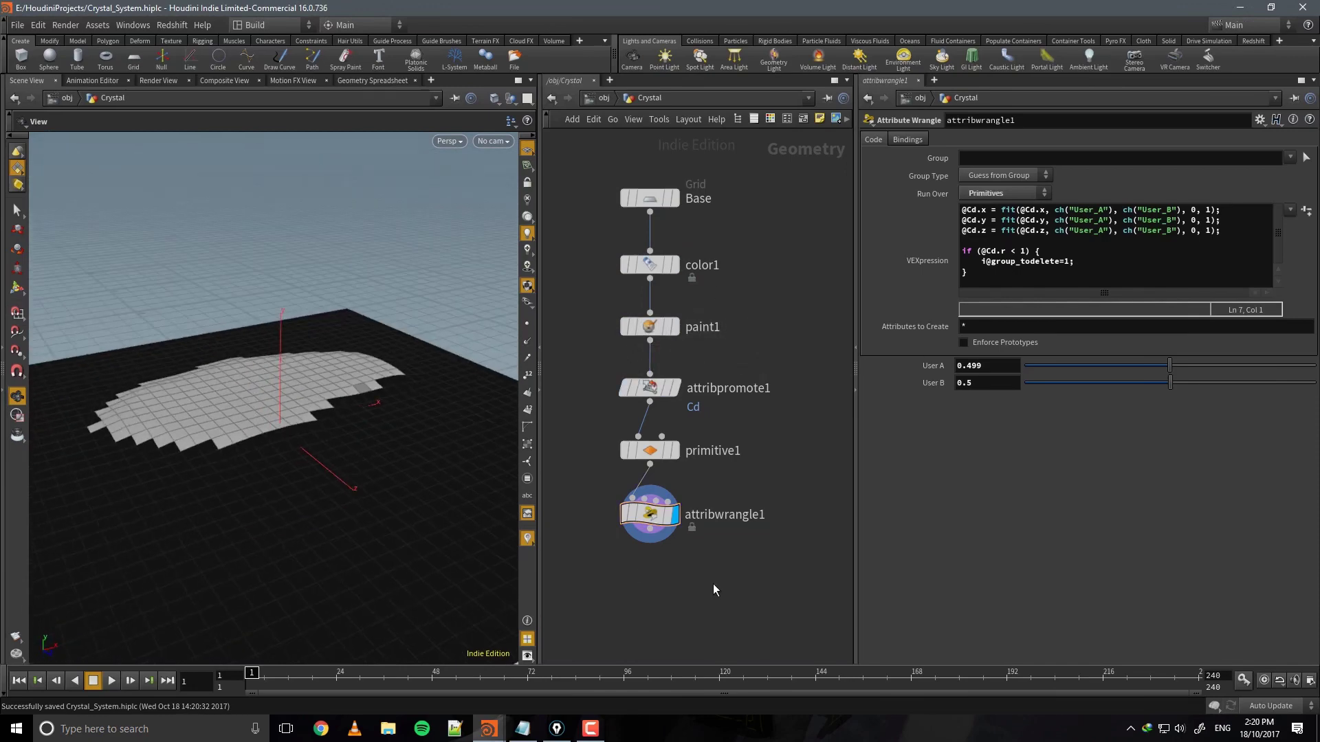
# Rename the Attribute Wrangle node as Contrast_and_Group.
pyautogui.moveTo(712, 583); pyautogui.dragTo(700, 544, button='middle')
pyautogui.doubleClick(715, 473)
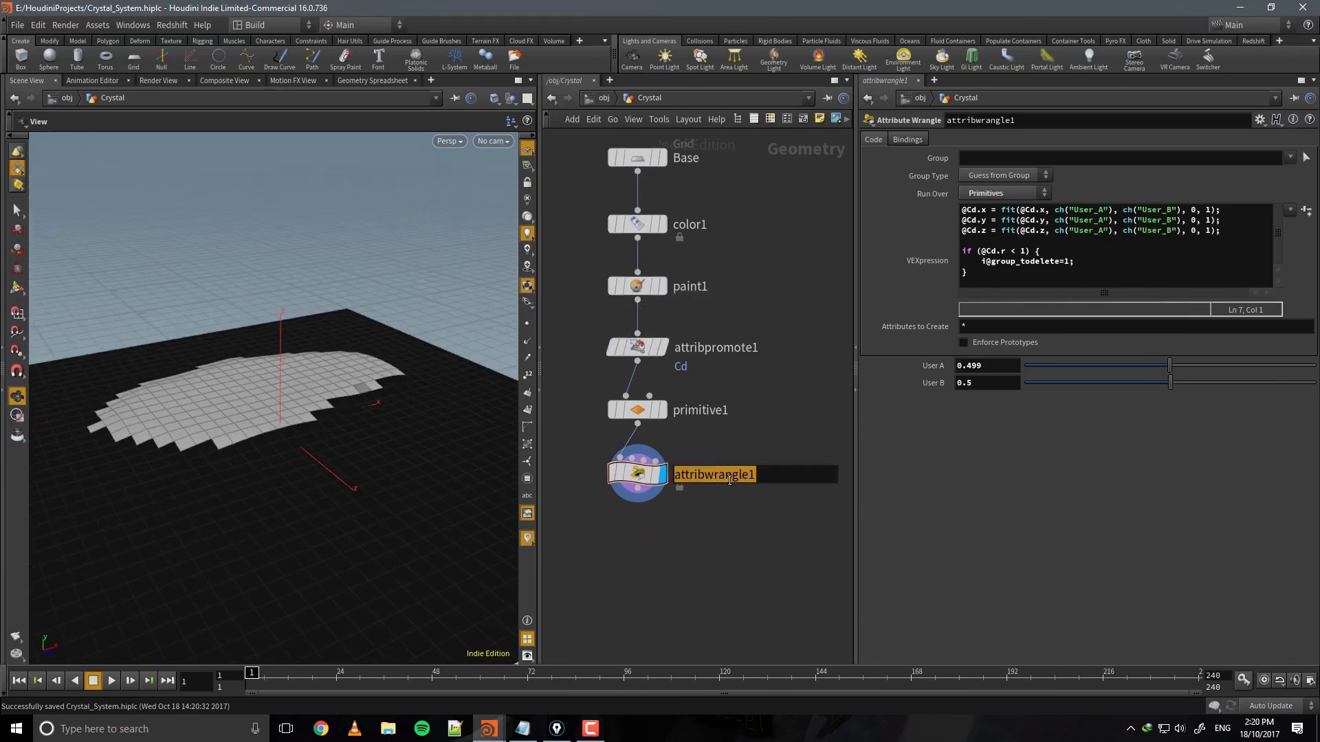
pyautogui.press('BackSpace')
pyautogui.write('Contras')
pyautogui.write('t_pt')
pyautogui.press('BackSpace')
pyautogui.press('BackSpace')
pyautogui.write('and_Group')
pyautogui.press('Return')
# Add a Remesh node, wire Contrast_and_Group into its first input, and display its result.
pyautogui.press('Tab')
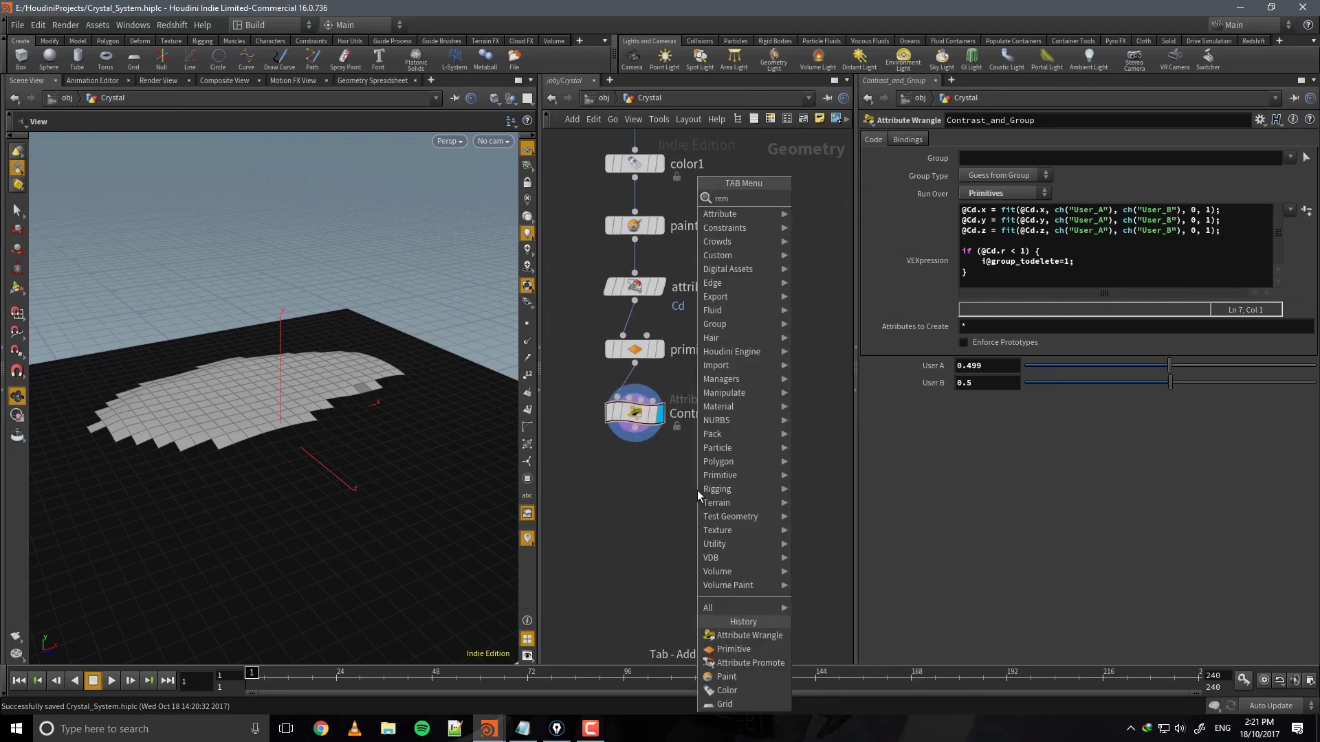
pyautogui.press('Escape')
pyautogui.click(635, 479)
pyautogui.click(634, 427)
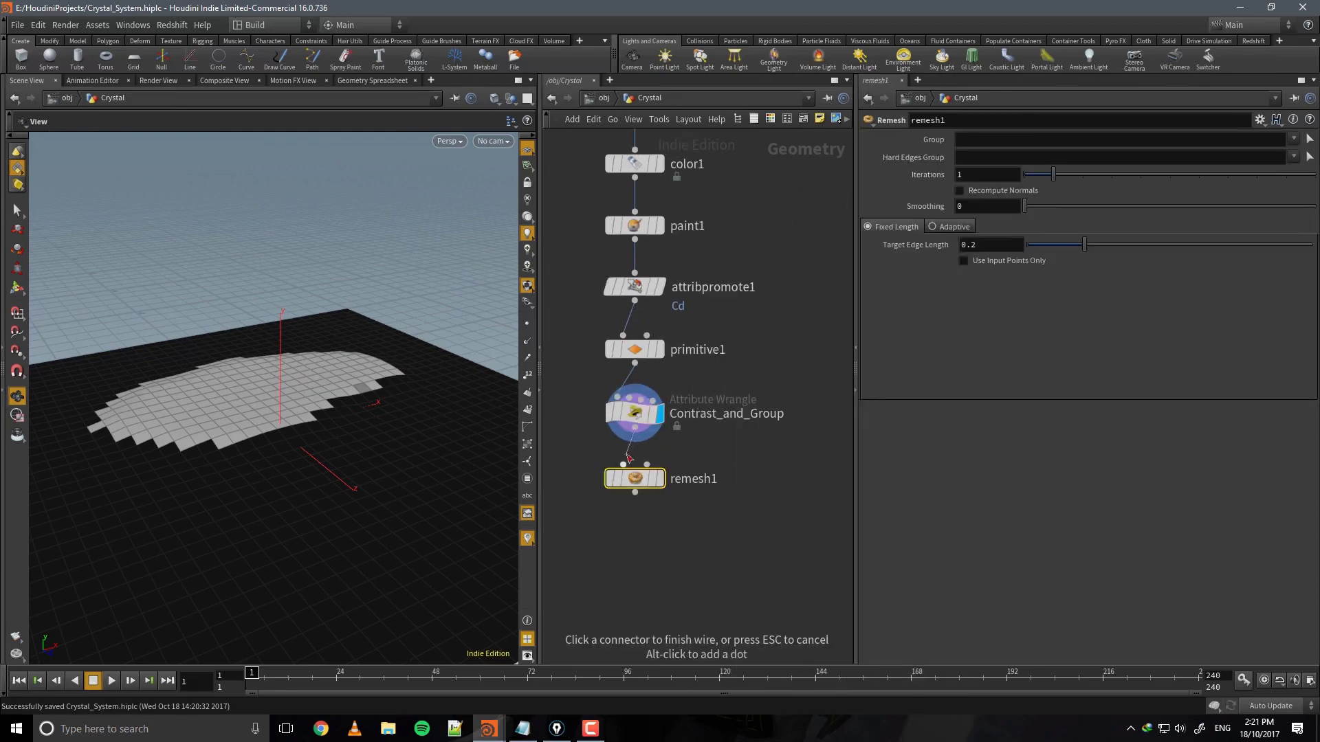
pyautogui.click(623, 464)
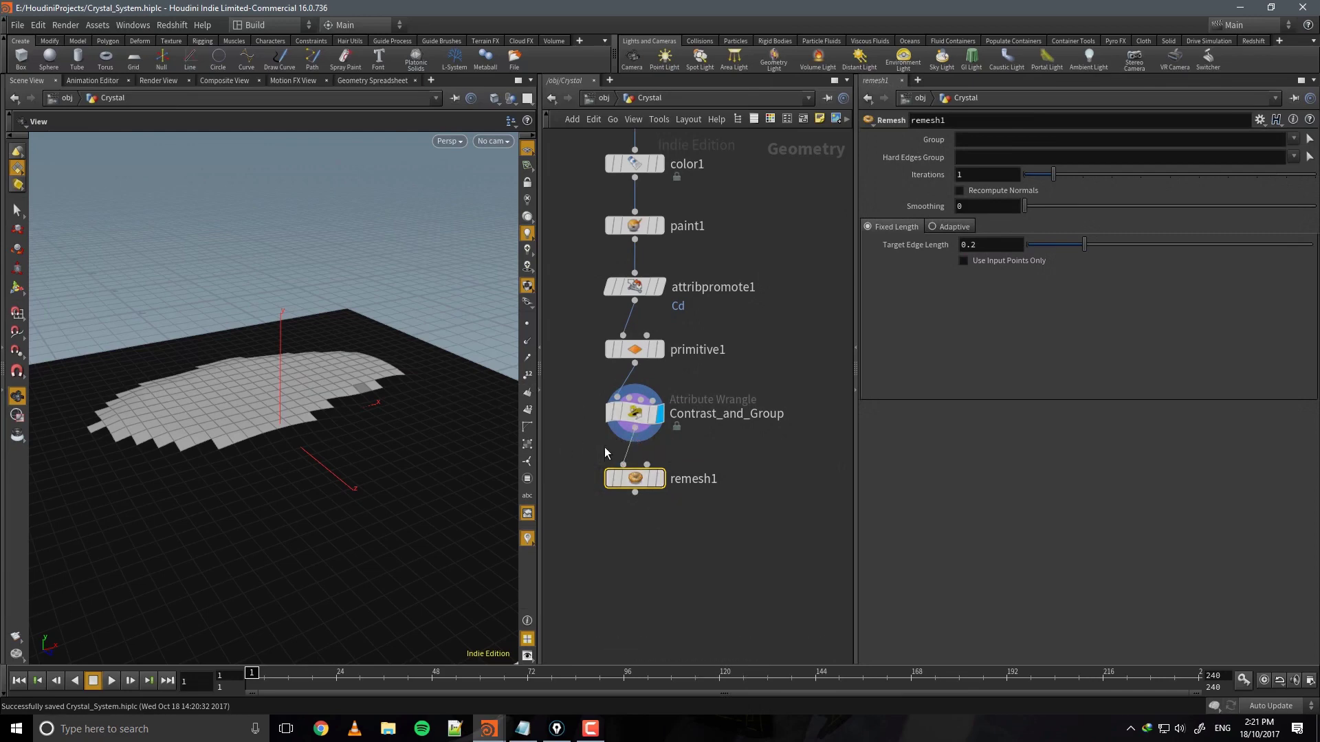
pyautogui.click(662, 479)
pyautogui.keyDown('alt'); pyautogui.moveTo(404, 422); pyautogui.dragTo(385, 440); pyautogui.keyUp('alt')
# Add a Divide node after the Remesh node, display it, and enable Compute Dual to form hexagonal cells.
pyautogui.click(675, 542)
pyautogui.press('Tab')
pyautogui.click(602, 544)
pyautogui.press('Tab')
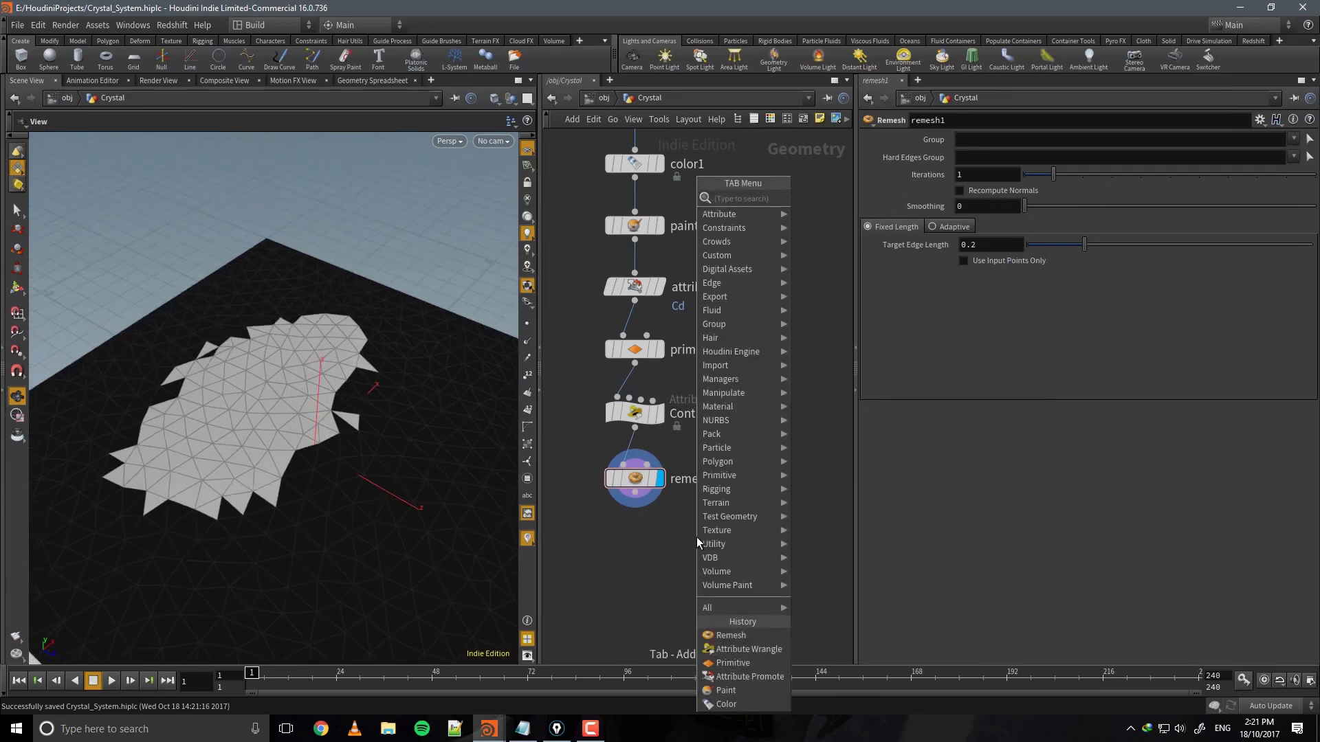
pyautogui.write('divi')
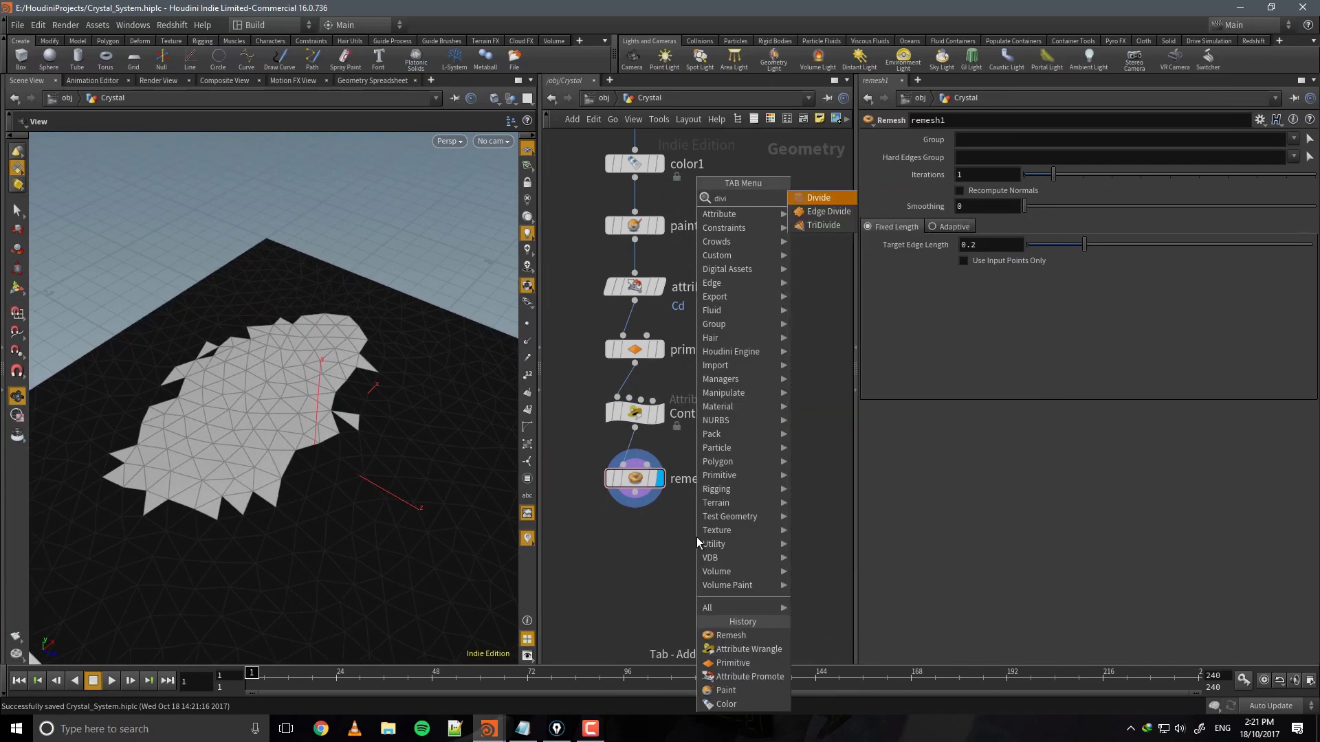
pyautogui.press('Return')
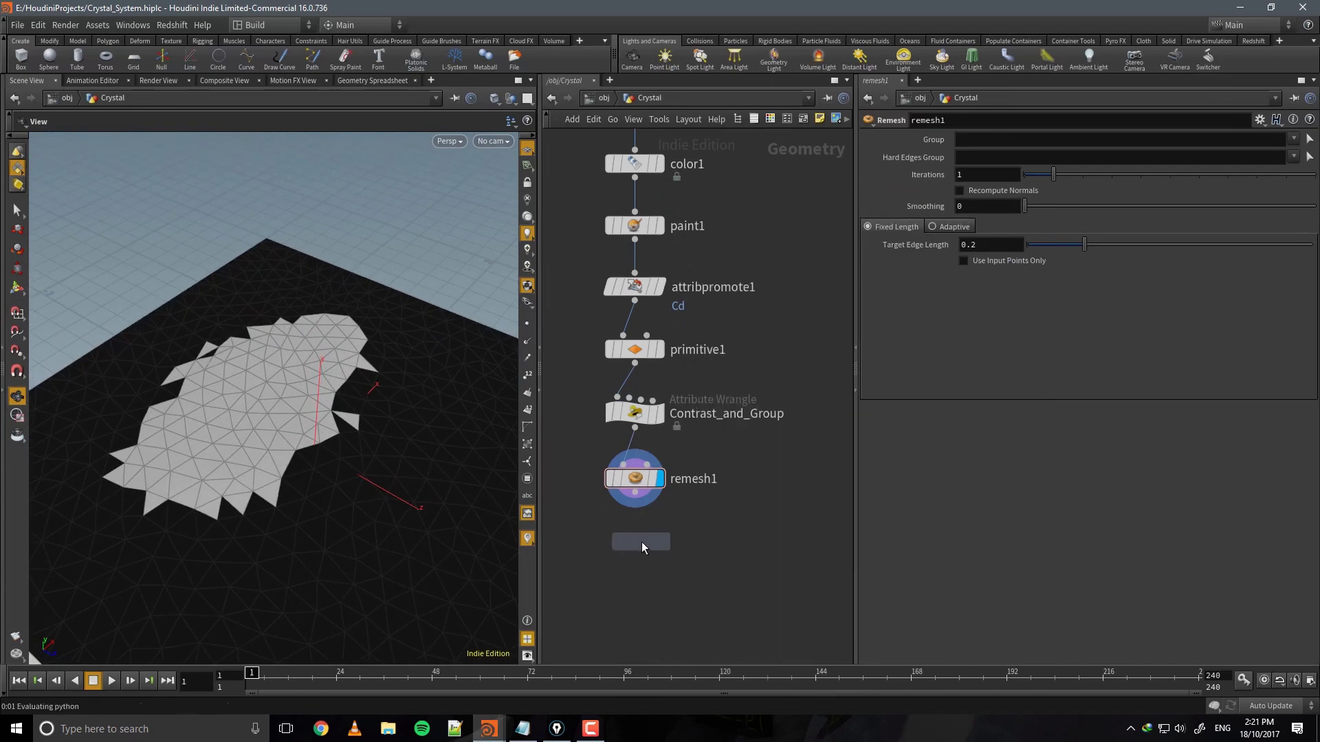
pyautogui.click(640, 540)
pyautogui.click(658, 538)
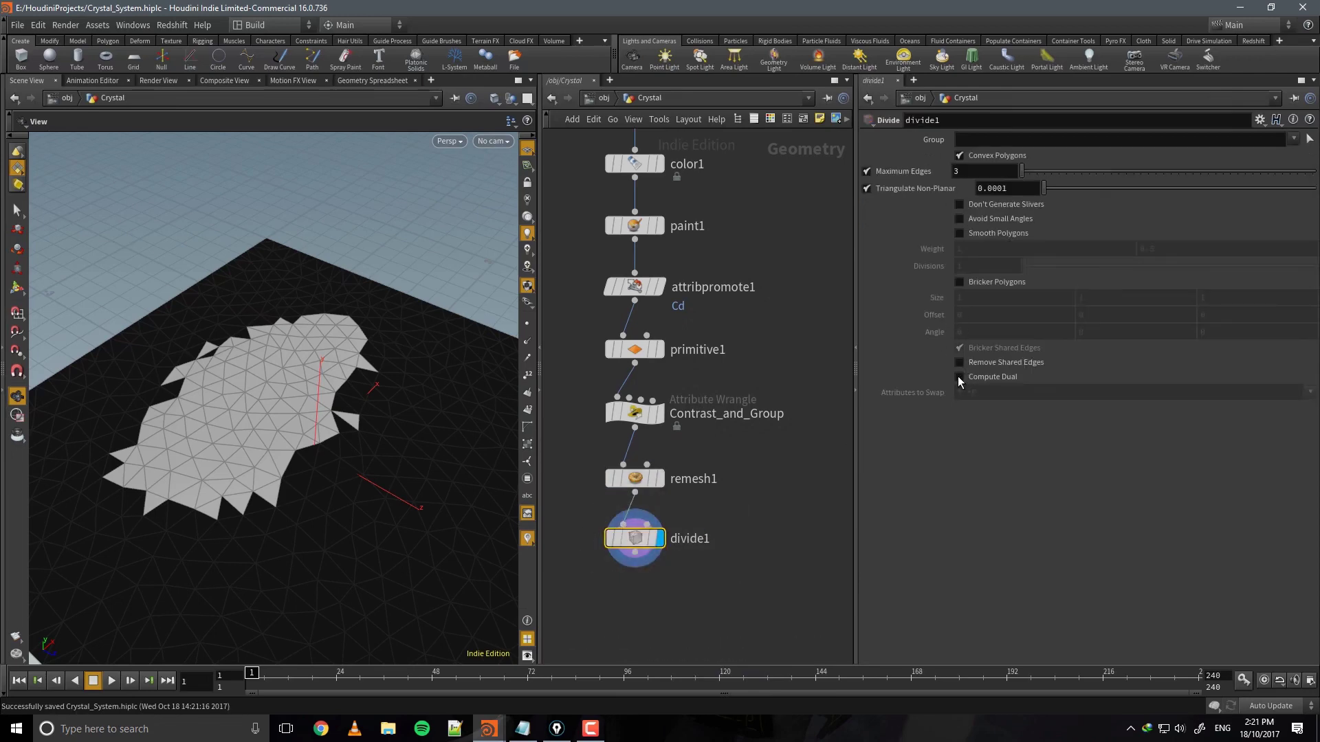
pyautogui.click(959, 377)
pyautogui.moveTo(286, 418); pyautogui.dragTo(347, 464)
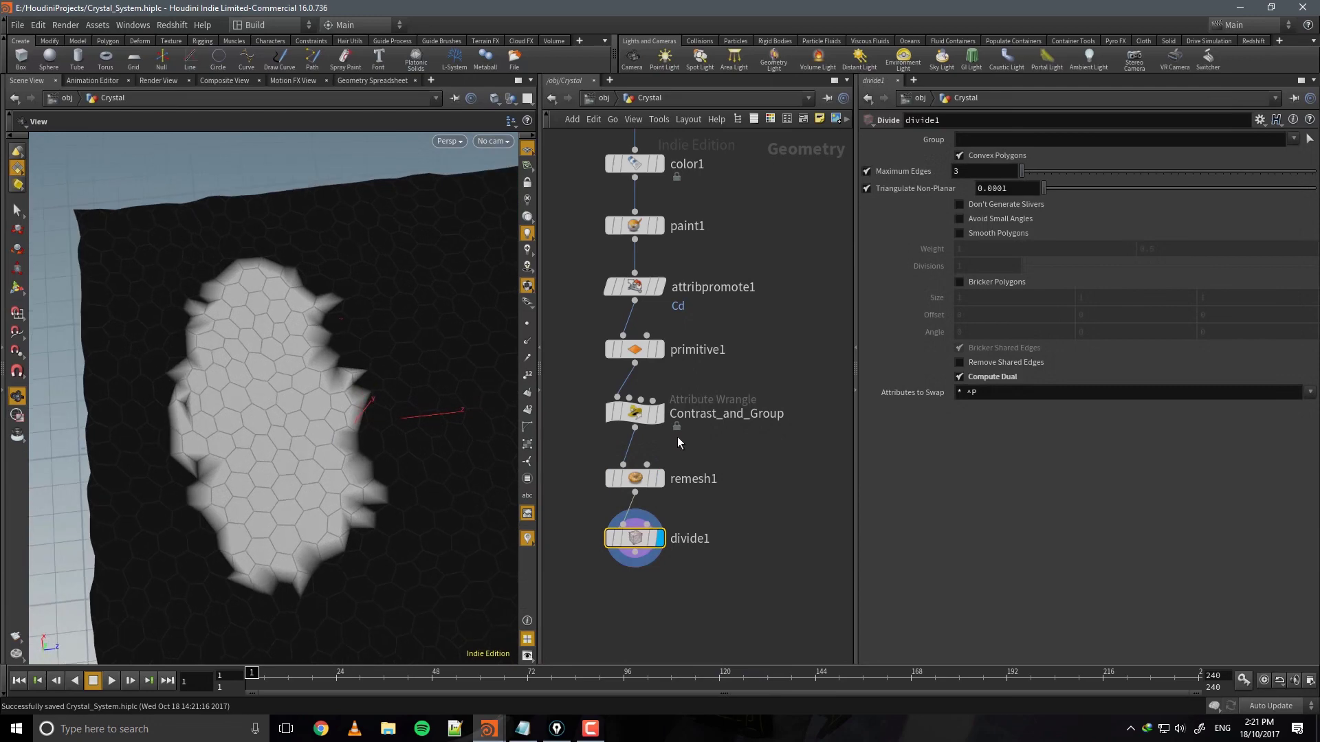
# Compare the divided cell pattern with the Remesh node bypassed and enabled.
pyautogui.click(603, 454)
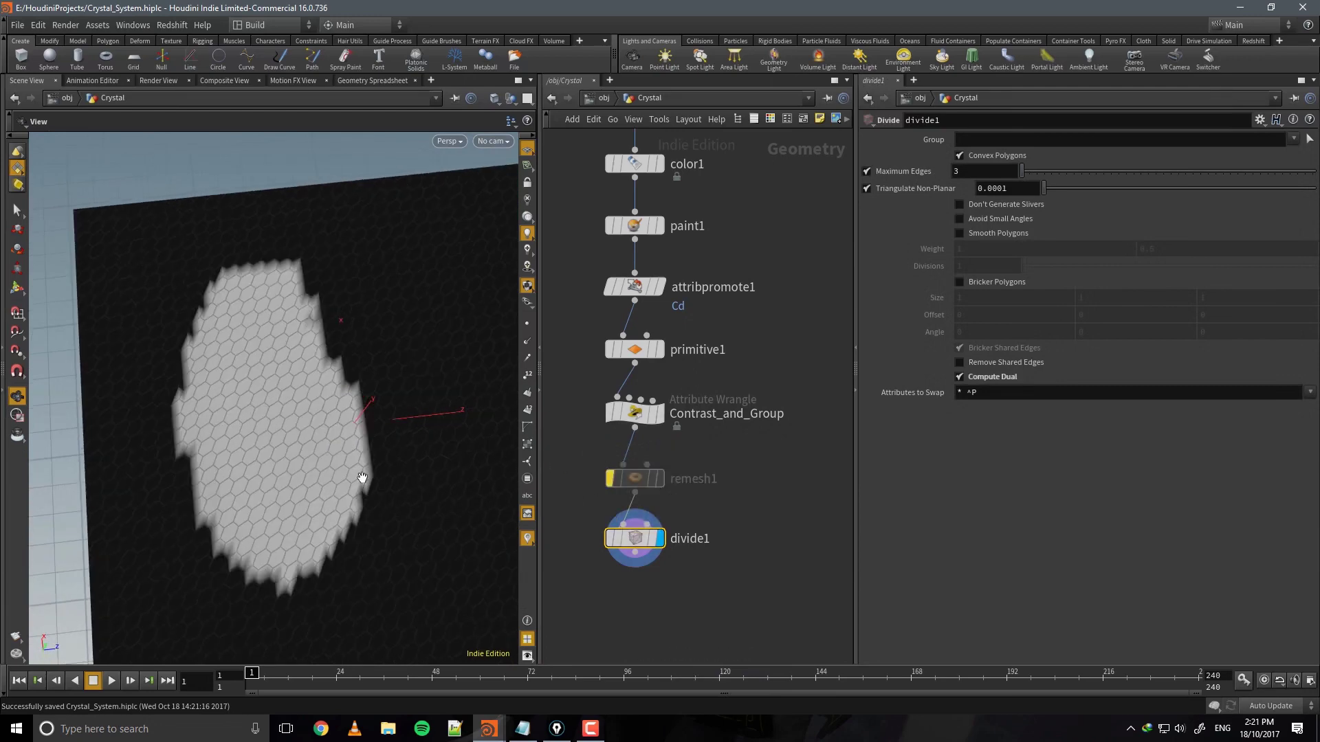
pyautogui.moveTo(362, 477); pyautogui.dragTo(207, 492)
pyautogui.moveTo(253, 380); pyautogui.dragTo(456, 412)
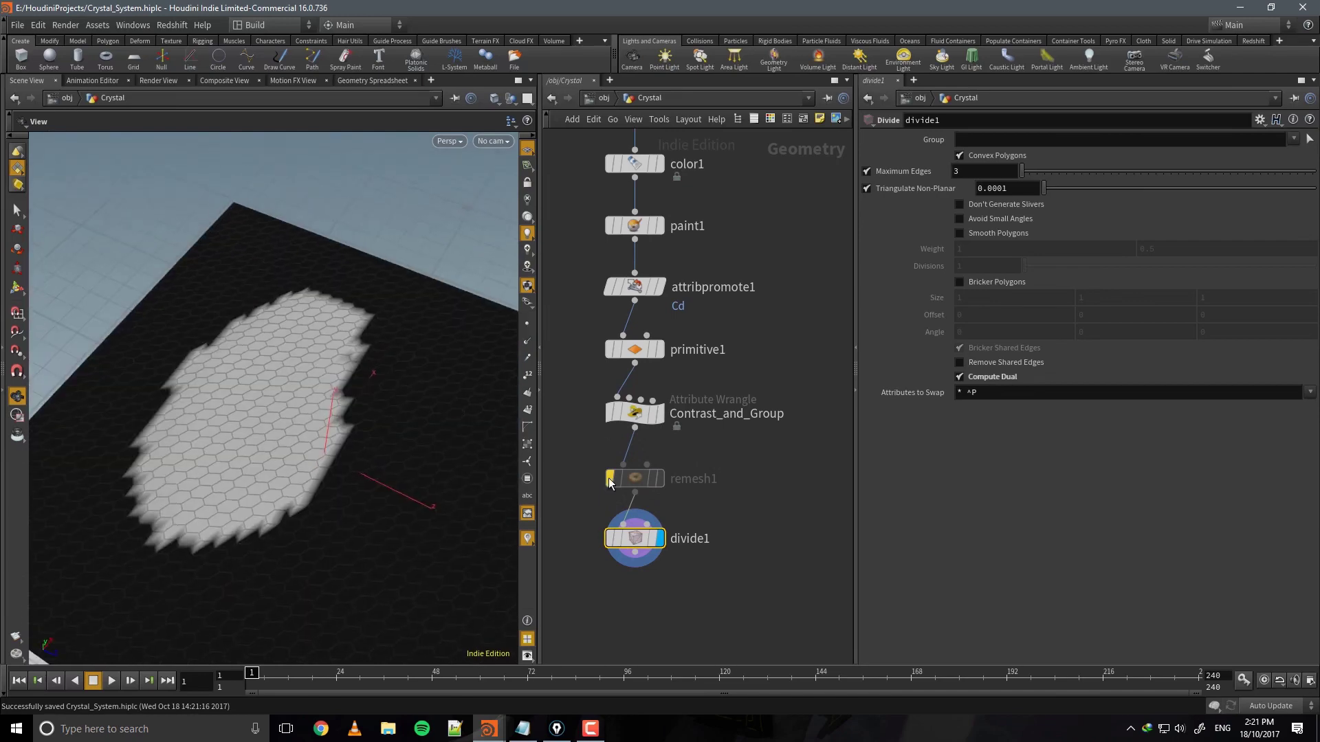
pyautogui.click(606, 450)
pyautogui.moveTo(336, 406); pyautogui.dragTo(167, 412)
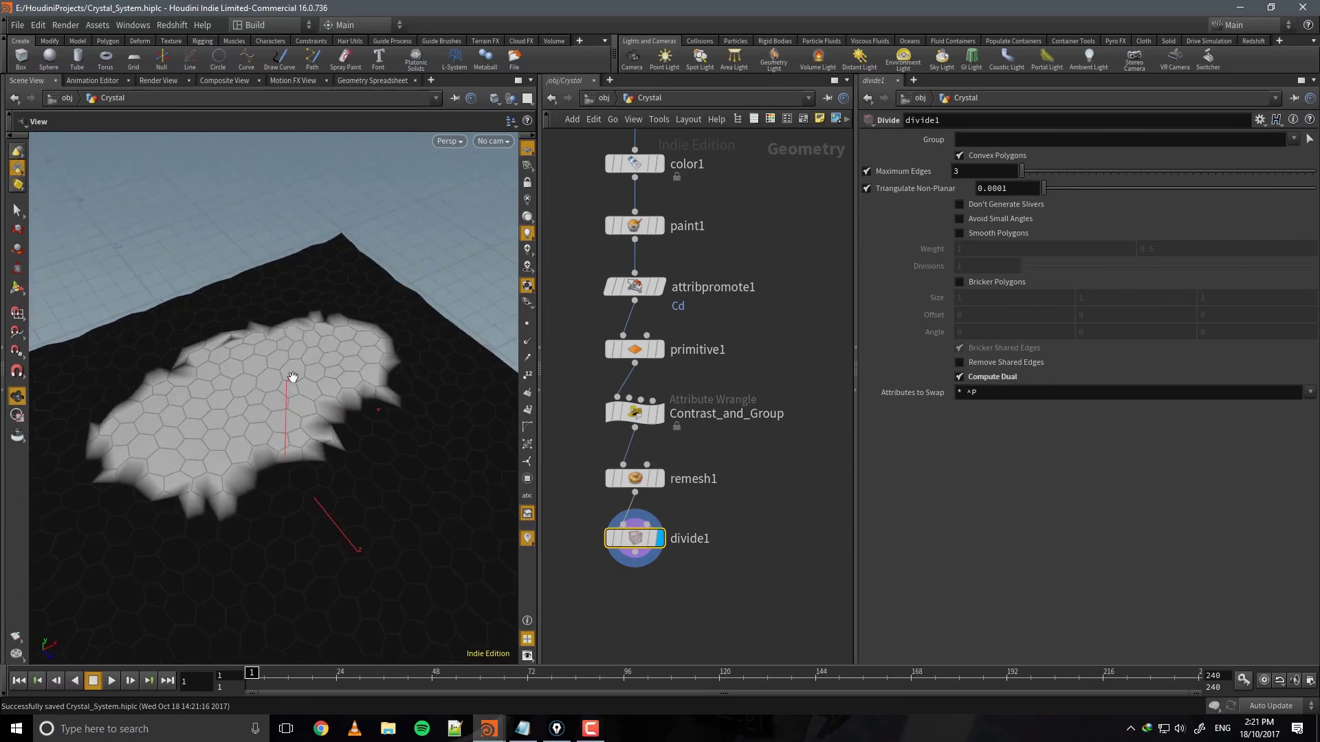
pyautogui.moveTo(292, 378); pyautogui.dragTo(348, 374)
# Move the Remesh and Divide nodes together slightly closer to Contrast_and_Group.
pyautogui.moveTo(728, 590); pyautogui.dragTo(604, 466)
pyautogui.moveTo(637, 482); pyautogui.dragTo(636, 472)
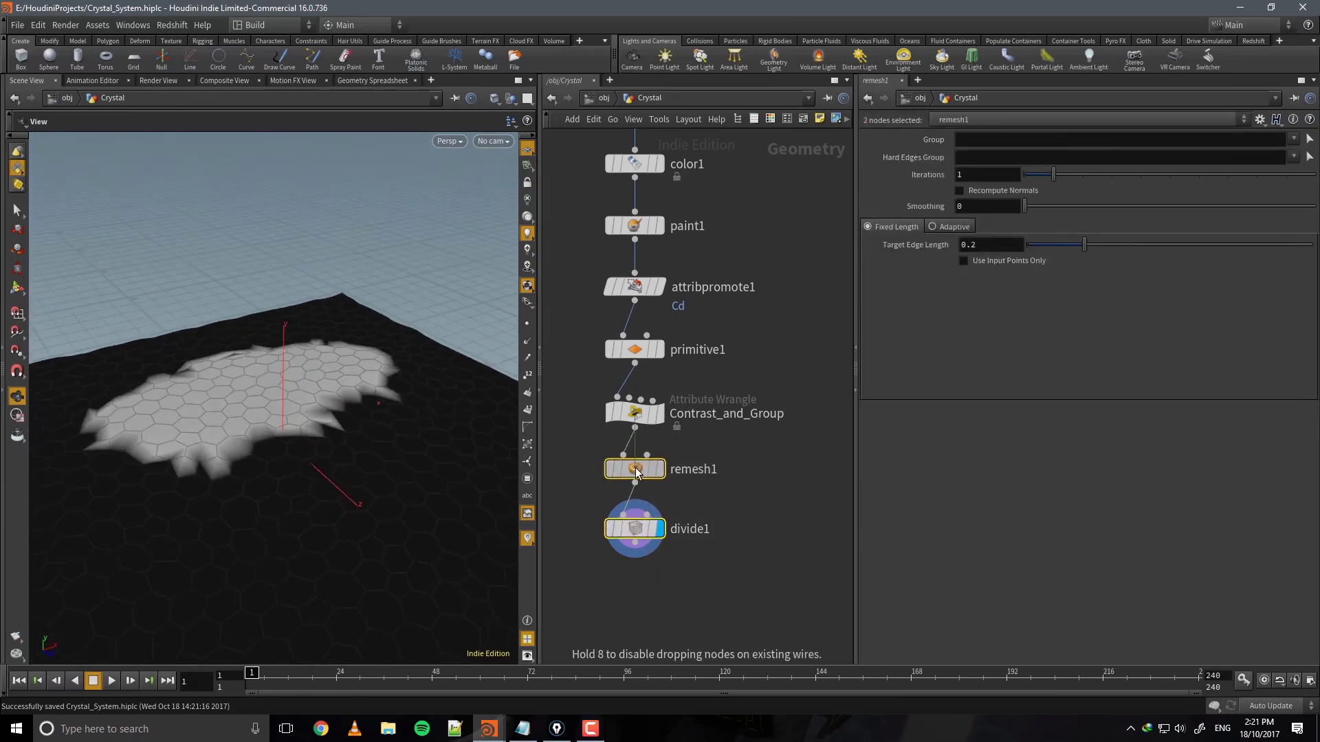
pyautogui.moveTo(344, 470); pyautogui.dragTo(397, 485)
# Add a Delete node connected after the Divide node and display its result.
pyautogui.moveTo(735, 578); pyautogui.dragTo(759, 485, button='middle')
pyautogui.click(731, 506)
pyautogui.press('Tab')
pyautogui.write('del')
pyautogui.press('Return')
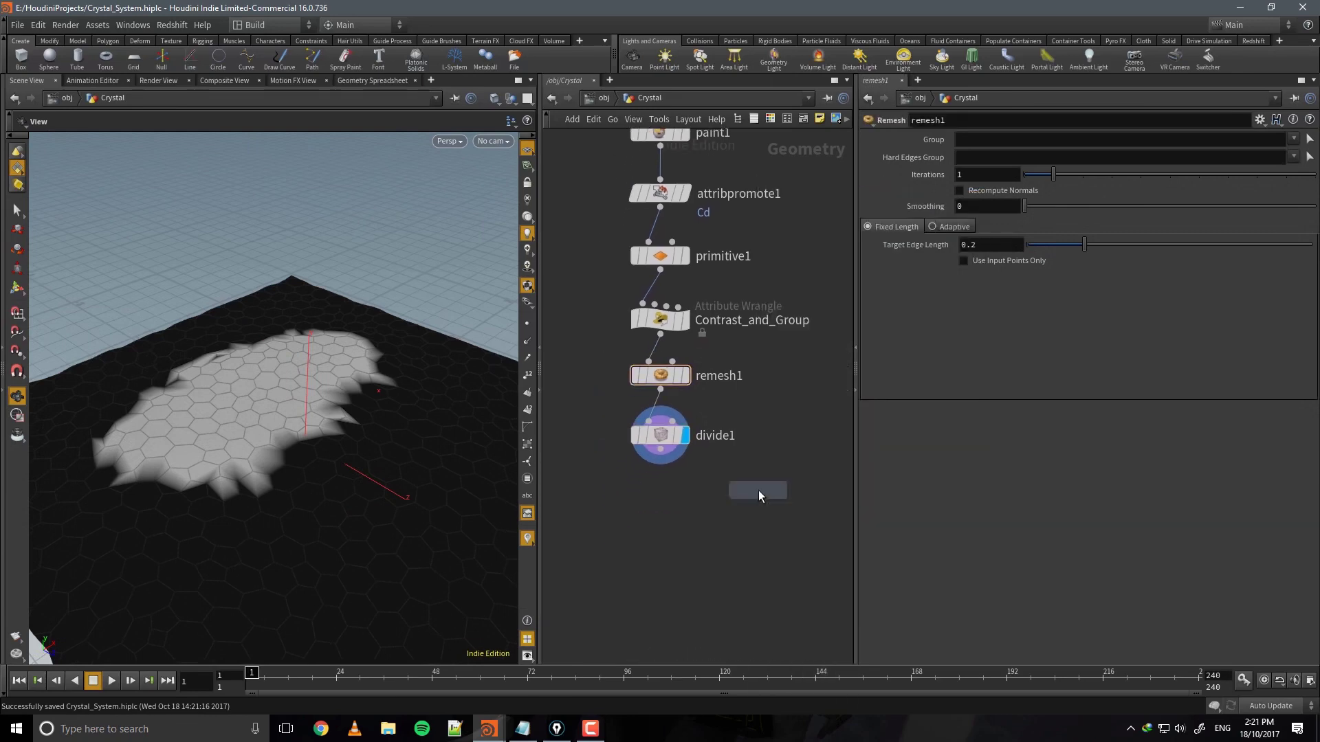
pyautogui.click(662, 493)
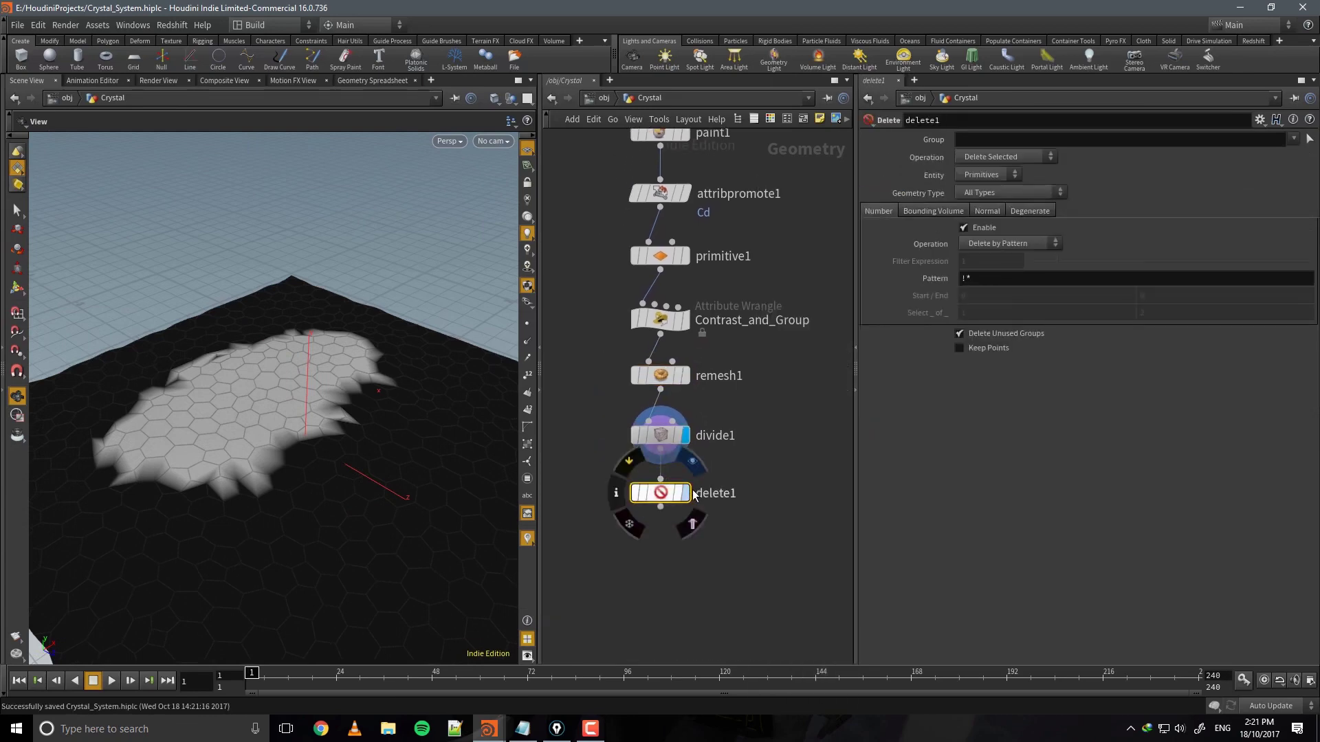
# Set the Delete node's Group to todelete and its Entity to Points.
pyautogui.click(1294, 138)
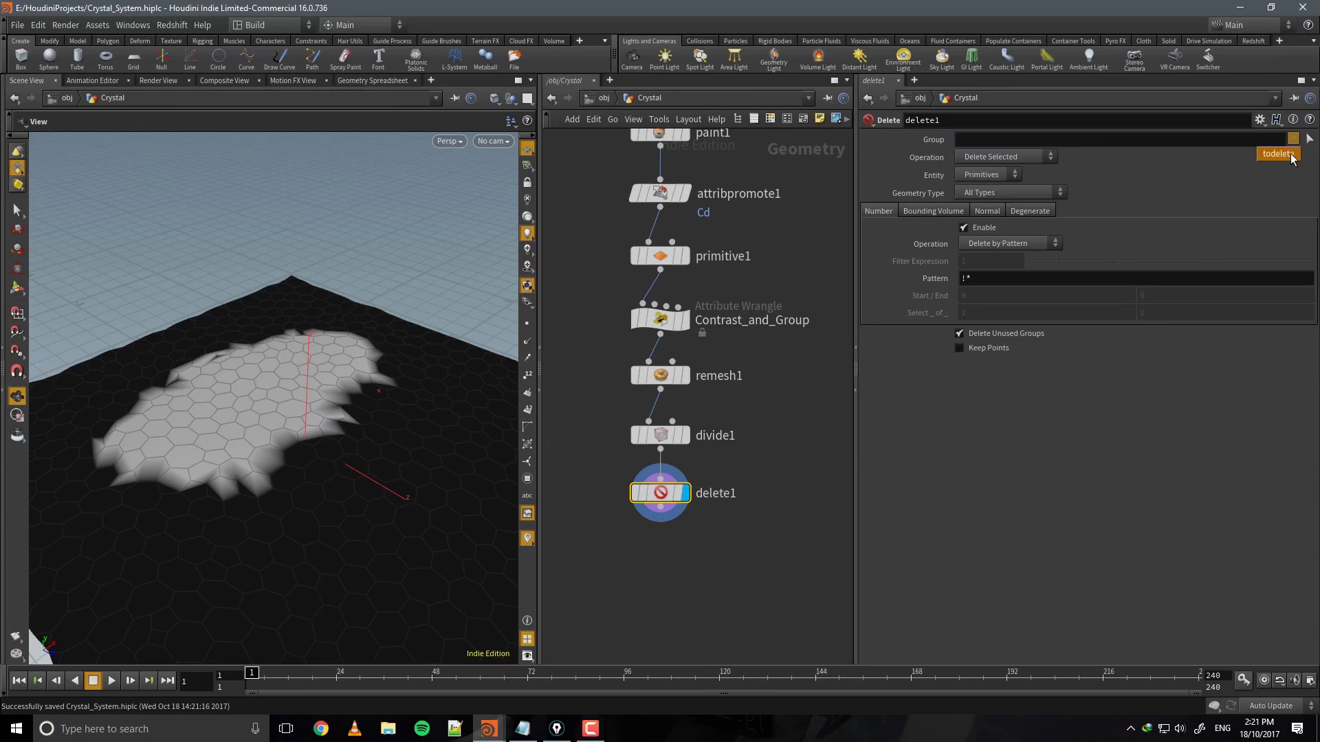
pyautogui.click(1278, 154)
pyautogui.moveTo(752, 481); pyautogui.dragTo(530, 564)
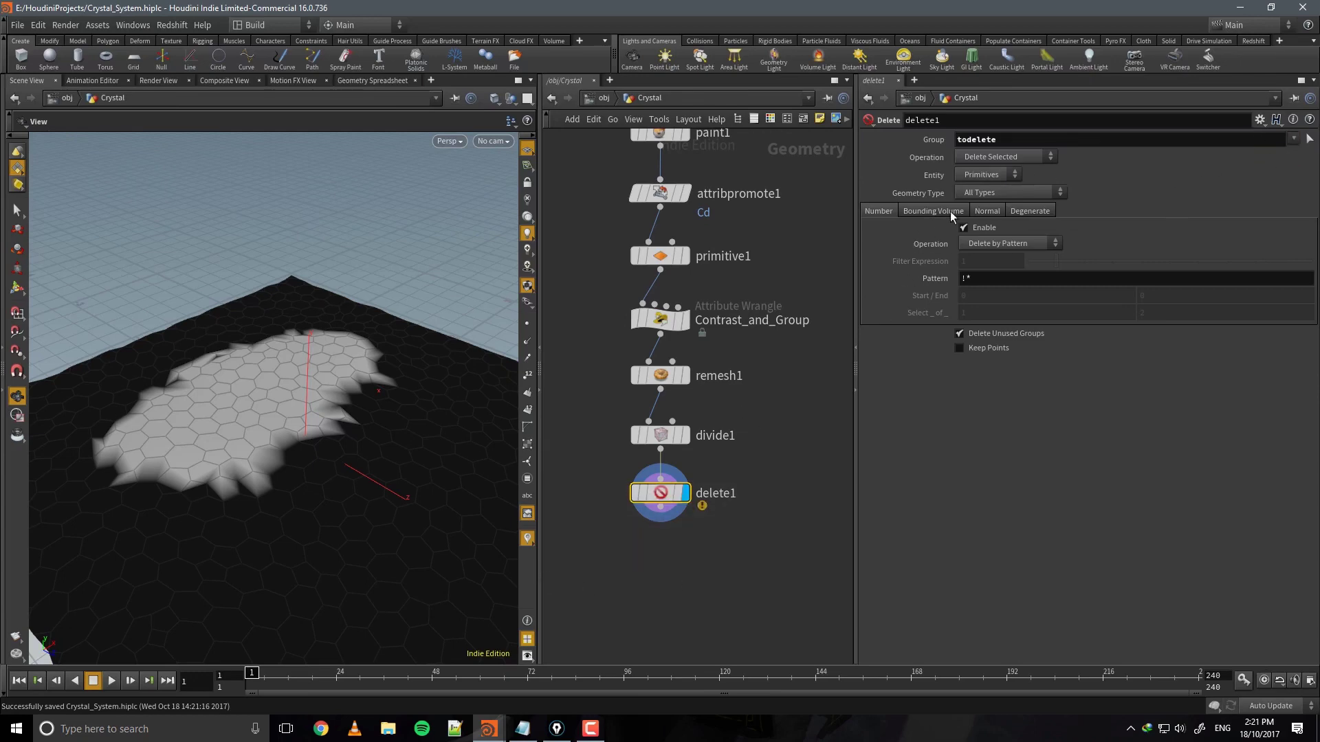
pyautogui.click(986, 202)
pyautogui.click(979, 176)
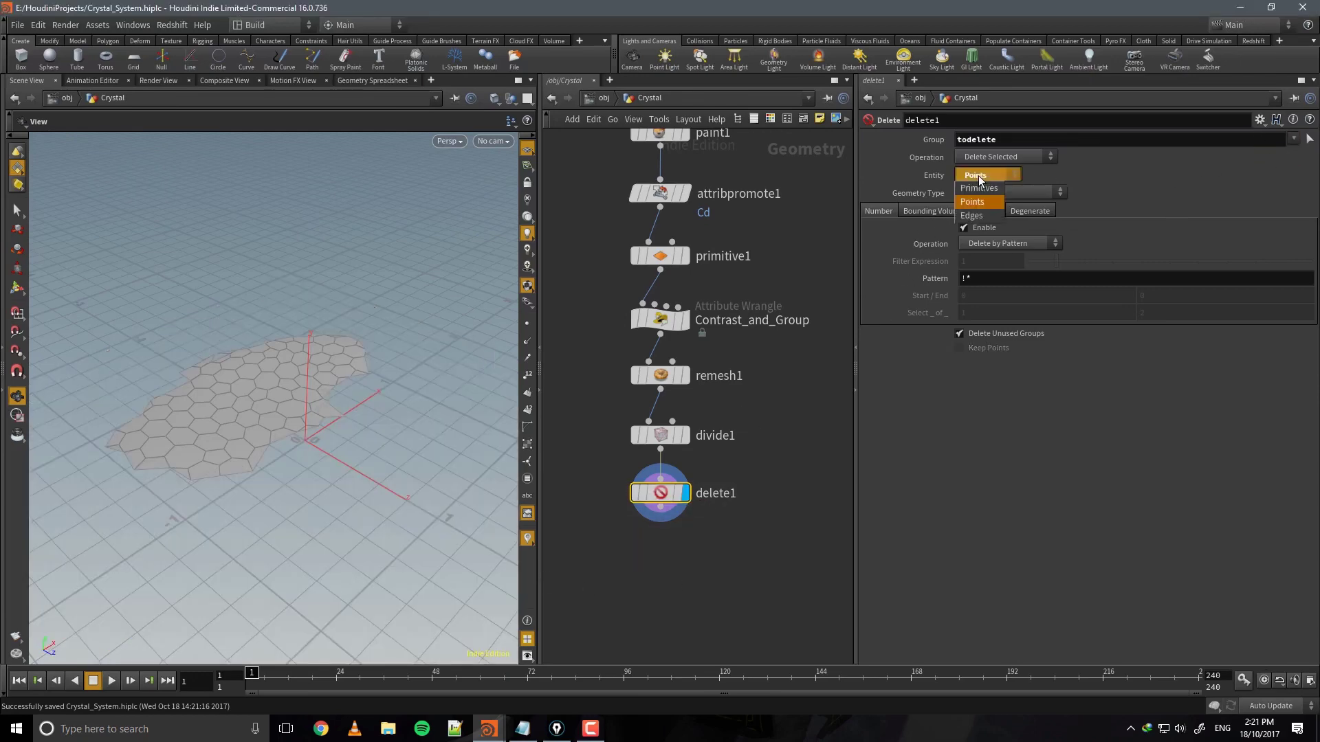
pyautogui.click(1227, 201)
pyautogui.moveTo(452, 384); pyautogui.dragTo(412, 379)
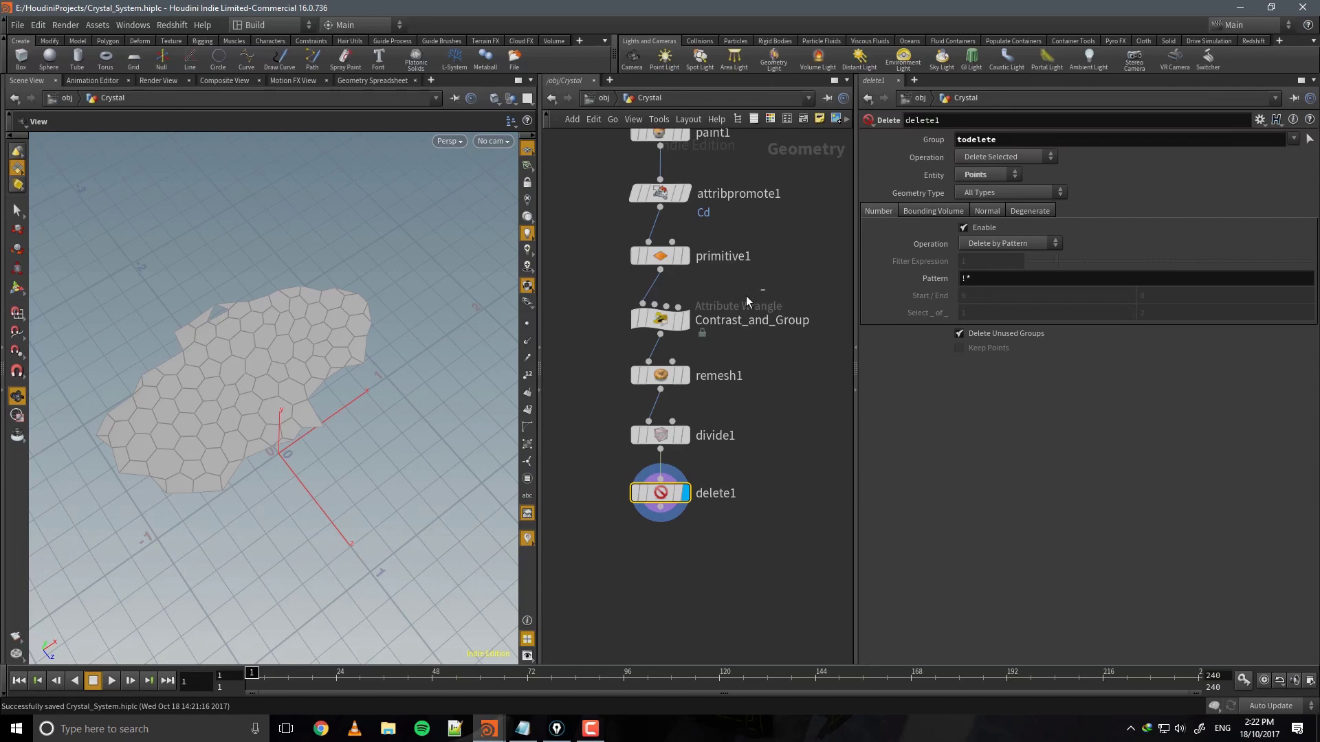
# Inspect the Delete node's info for its remaining geometry and attributes.
pyautogui.moveTo(747, 301); pyautogui.dragTo(677, 331)
pyautogui.moveTo(802, 415); pyautogui.dragTo(798, 386, button='middle')
pyautogui.click(653, 473)
pyautogui.middleClick(652, 475)
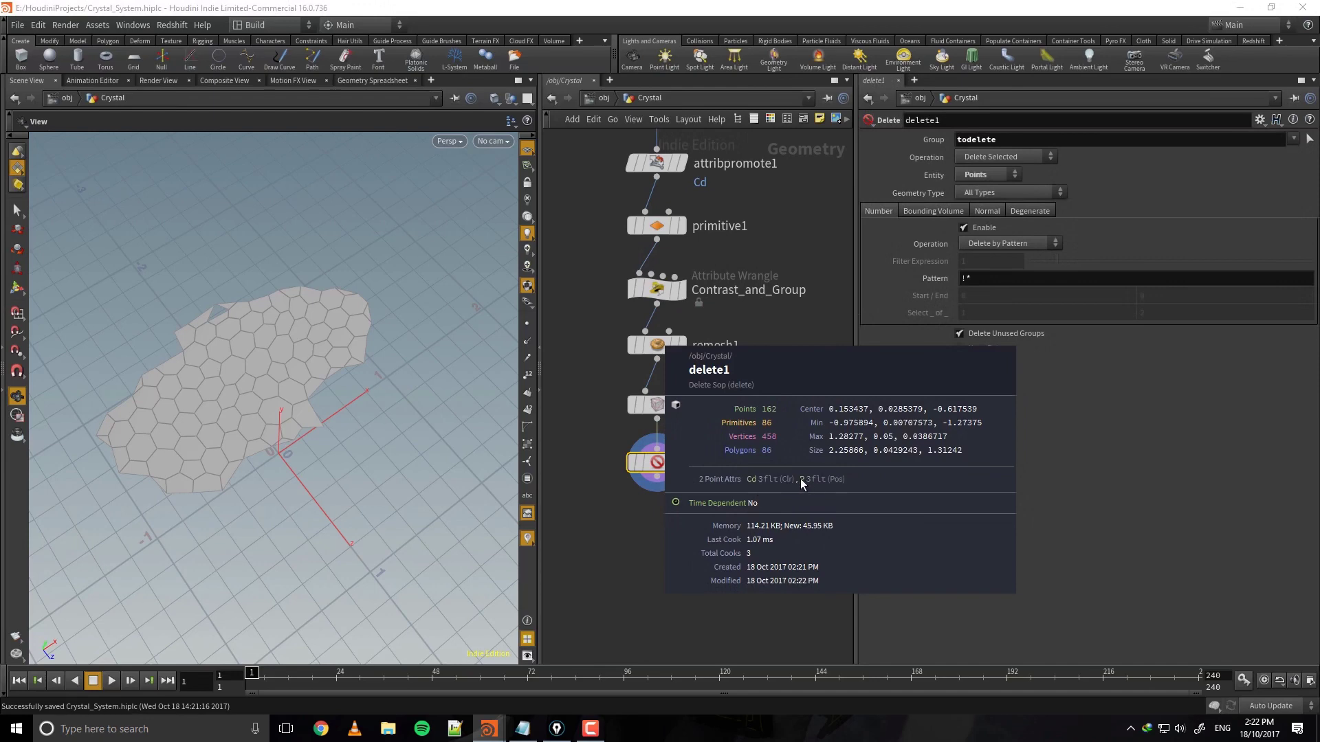
# Add a Connectivity node connected after the Delete node and display its result on the remaining cells.
pyautogui.moveTo(720, 581); pyautogui.dragTo(715, 483, button='middle')
pyautogui.press('Tab')
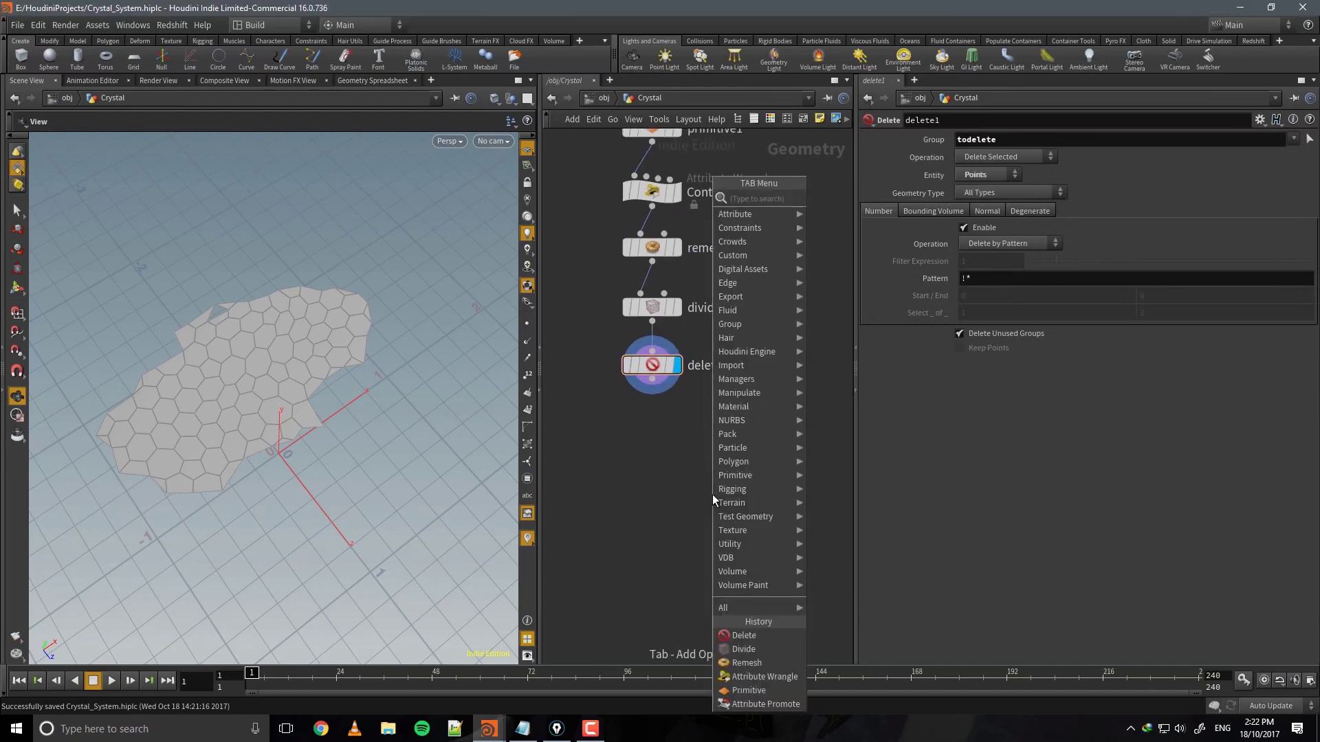
pyautogui.write('connec')
pyautogui.press('Return')
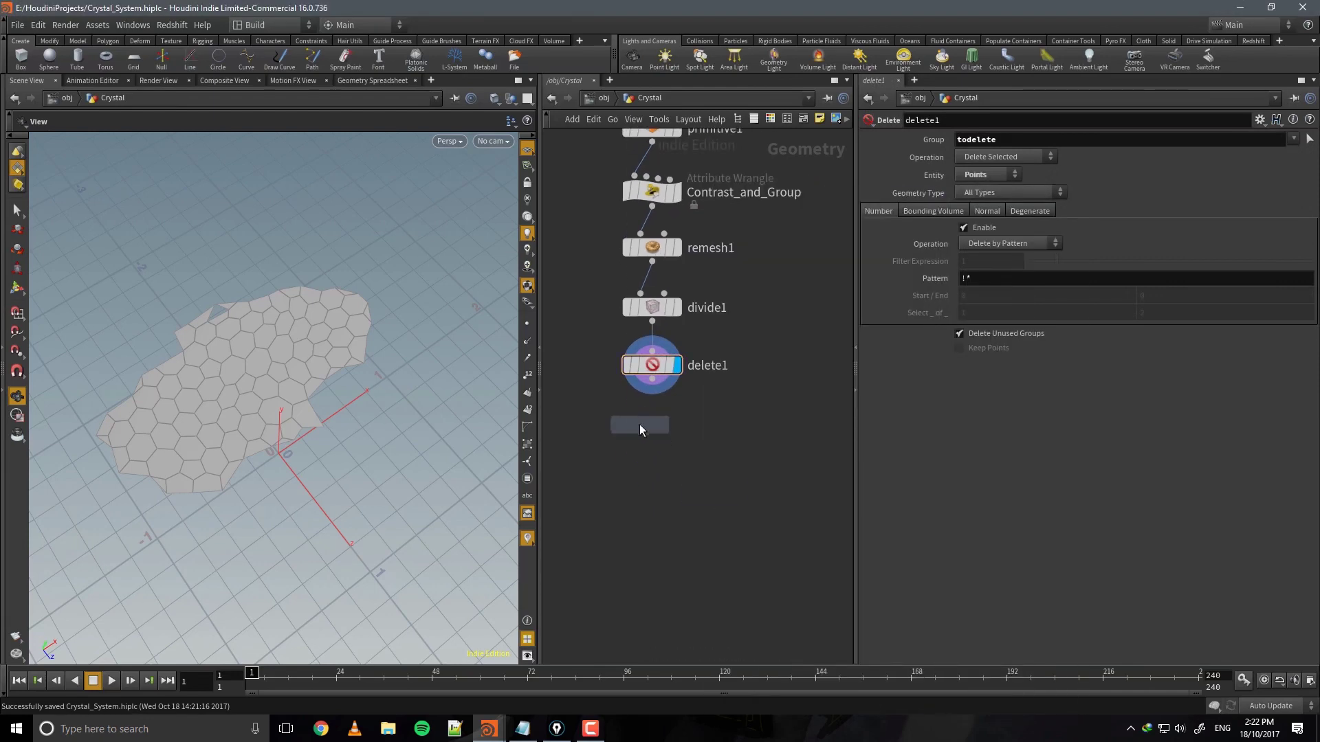
pyautogui.click(639, 428)
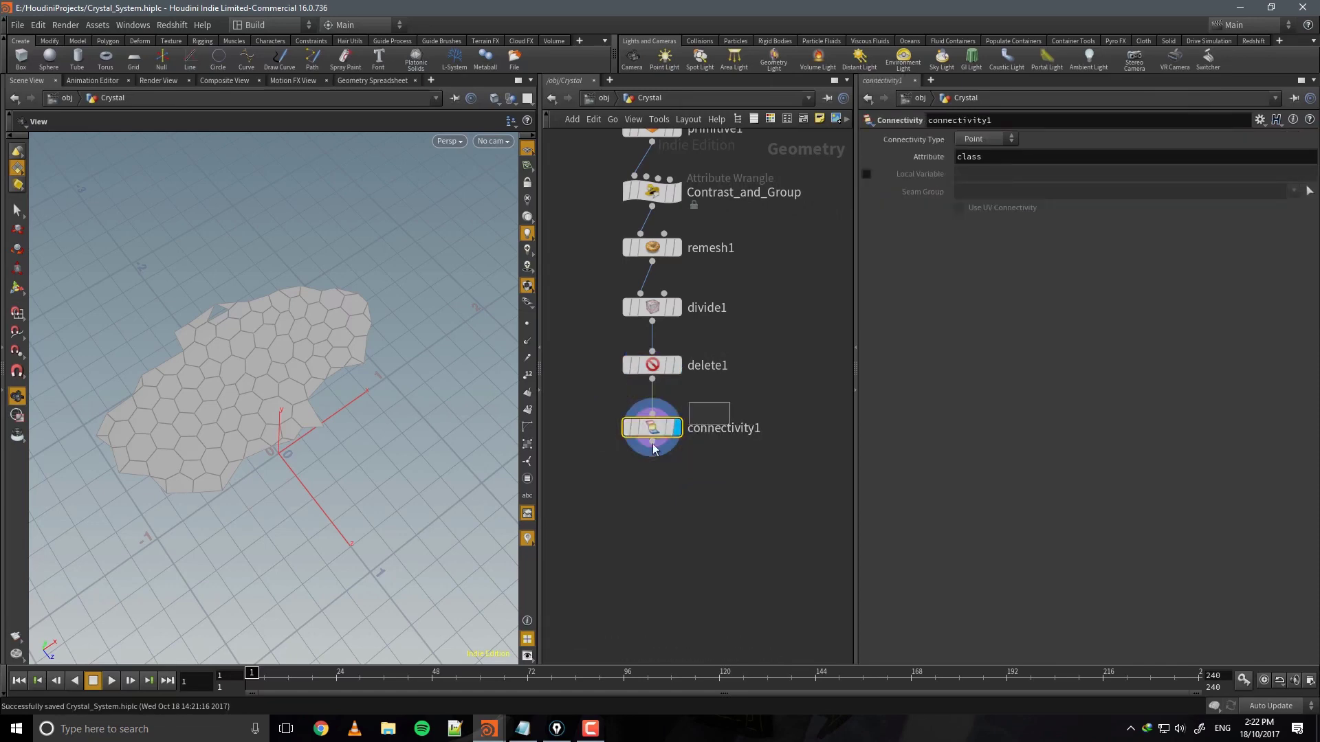
pyautogui.moveTo(313, 365); pyautogui.dragTo(368, 371)
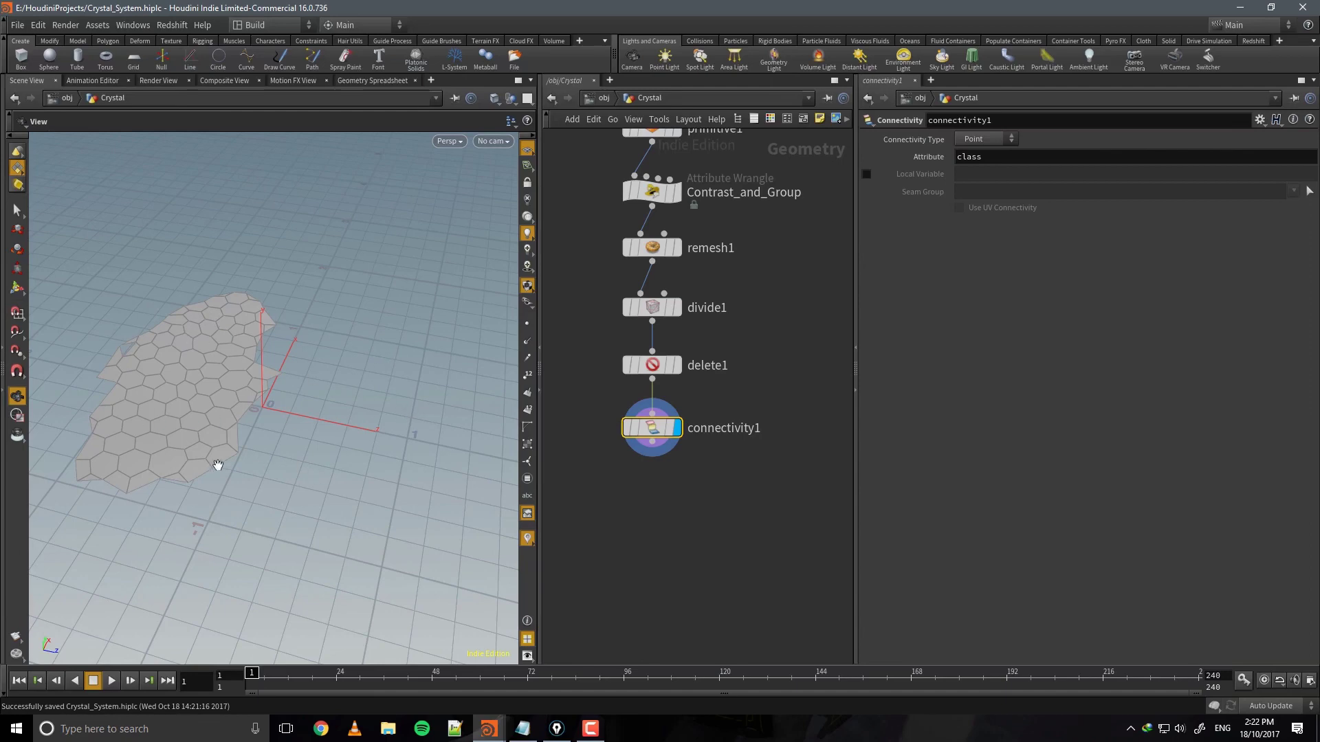
pyautogui.moveTo(392, 418)
pyautogui.mouseDown()
pyautogui.moveTo(310, 439)
pyautogui.moveTo(399, 433)
pyautogui.mouseUp()
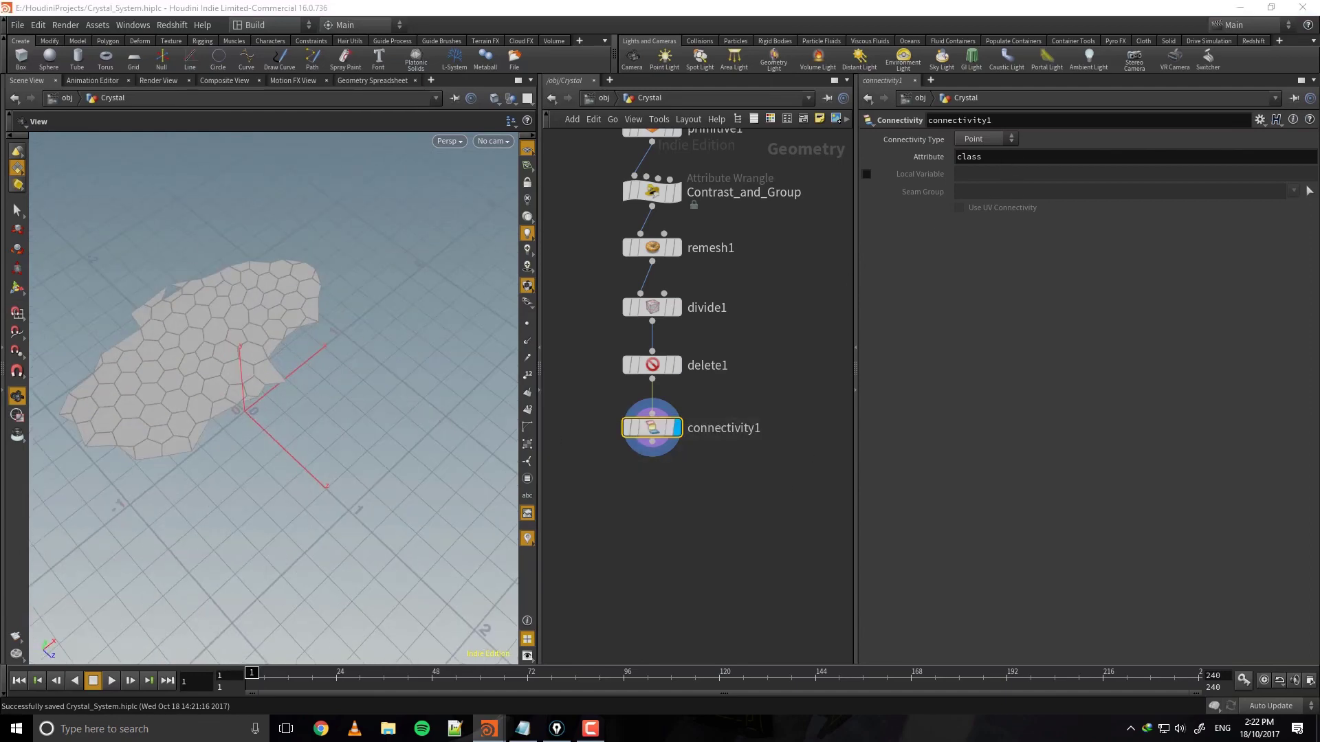
# Set the Connectivity Type to Primitive, name its attribute Class_ID, and save the scene.
pyautogui.click(987, 139)
pyautogui.click(980, 154)
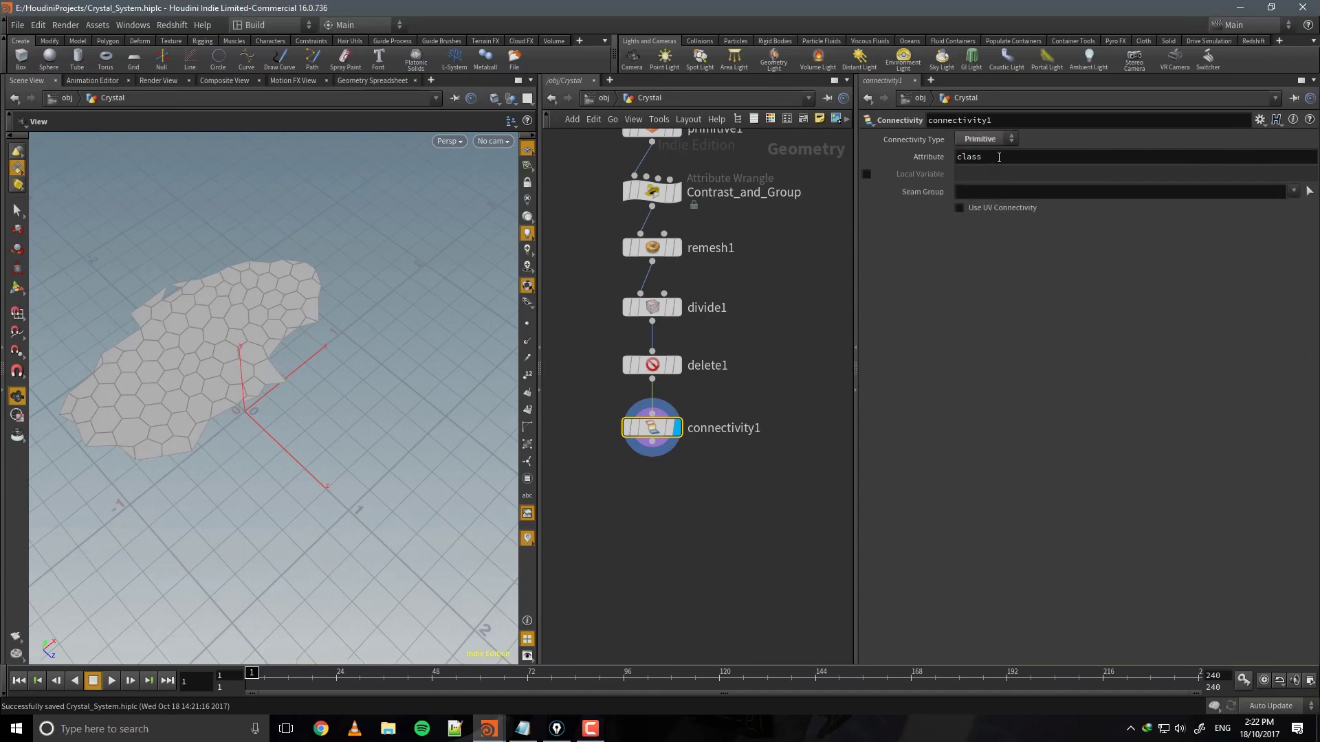
pyautogui.moveTo(982, 157); pyautogui.dragTo(957, 157)
pyautogui.write('Class_ID')
pyautogui.press('Return')
pyautogui.hotkey('ctrl', 's')
# Add a Facet node after the Connectivity node, display its result, and enable Unique Points.
pyautogui.moveTo(793, 414); pyautogui.dragTo(783, 389, button='middle')
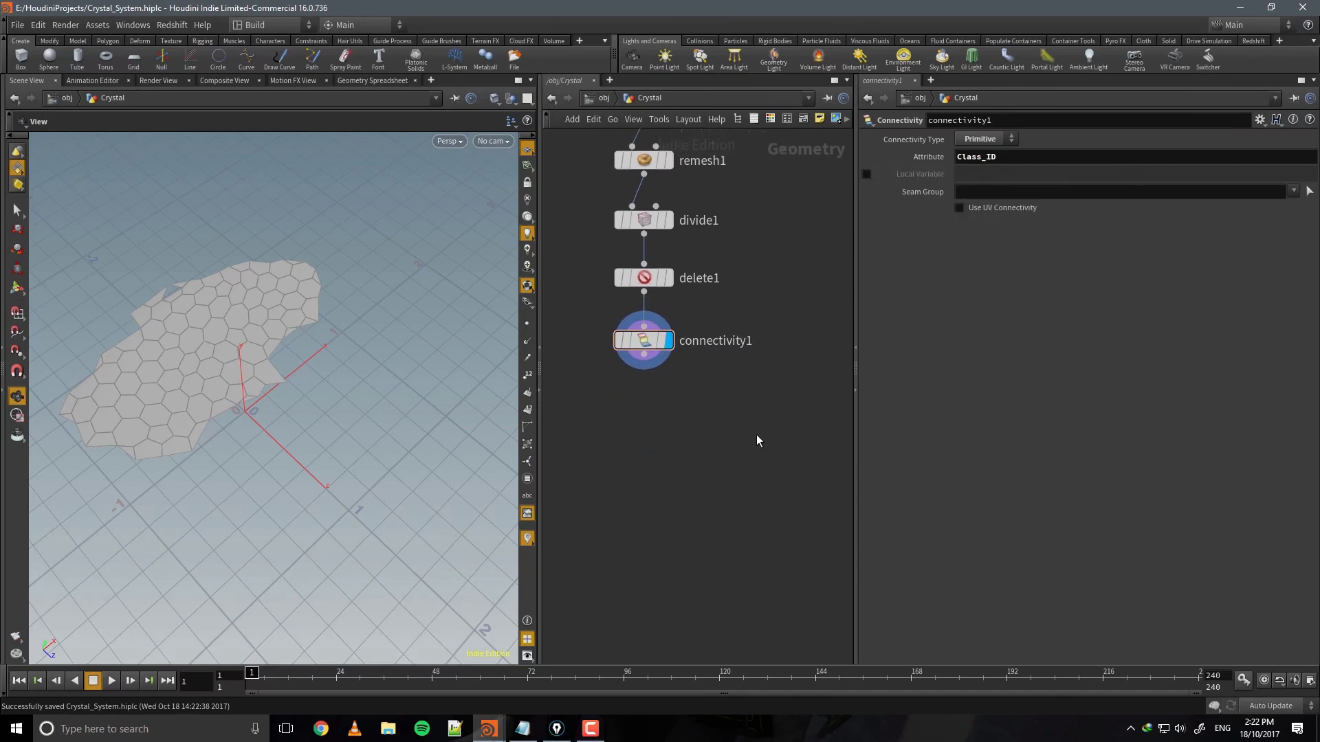
pyautogui.press('Tab')
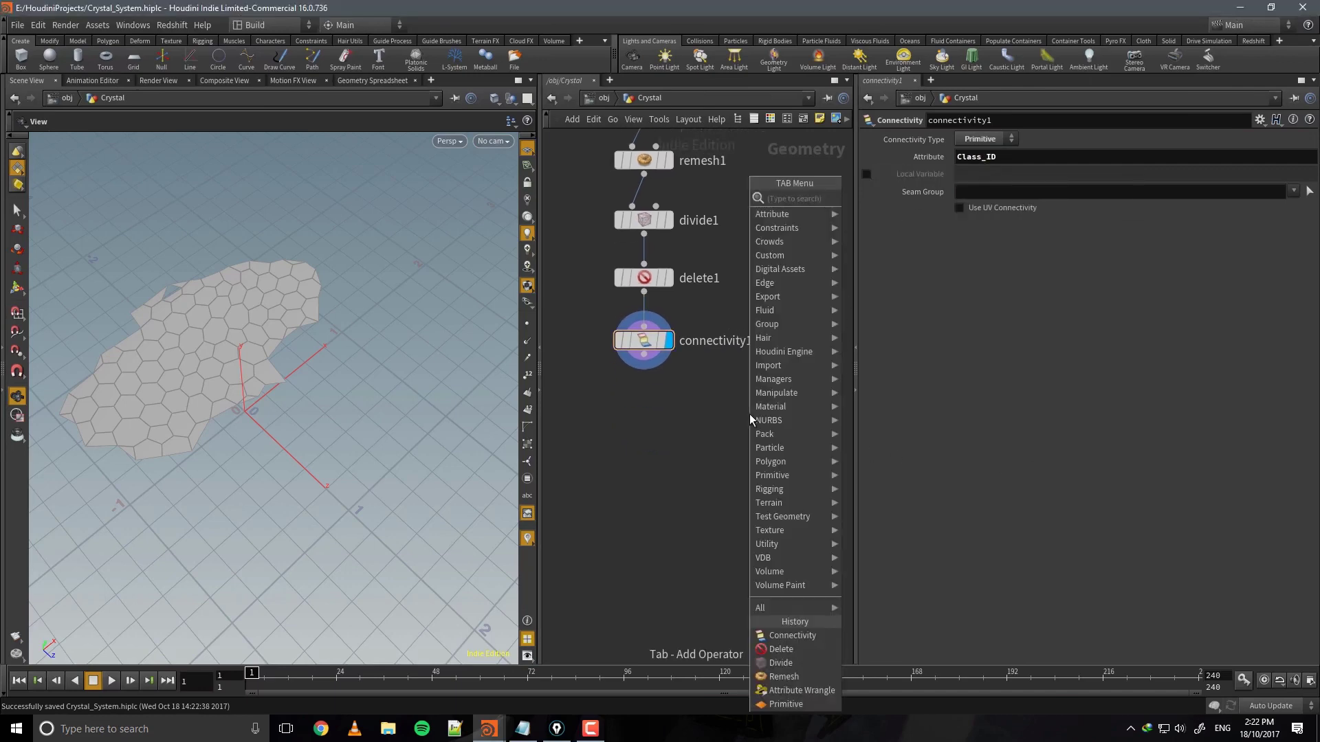
pyautogui.write('f')
pyautogui.press('Return')
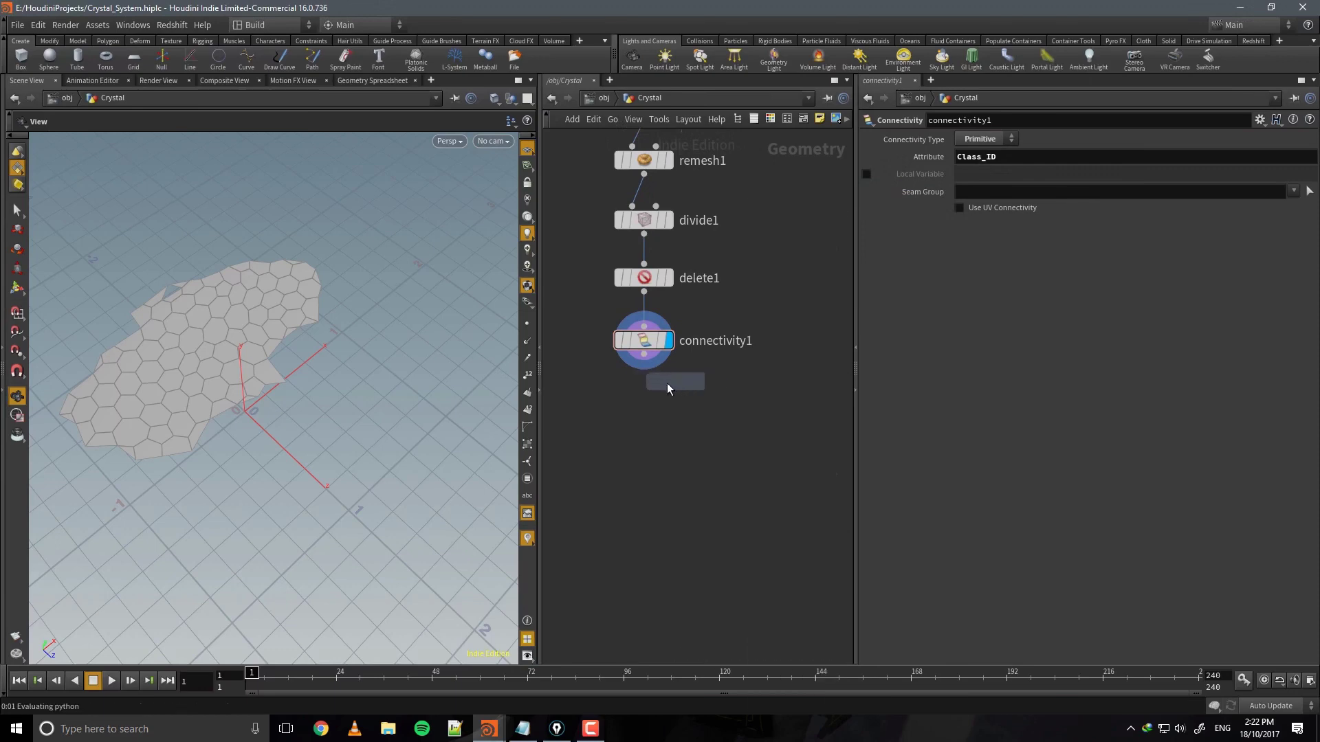
pyautogui.click(644, 398)
pyautogui.click(669, 400)
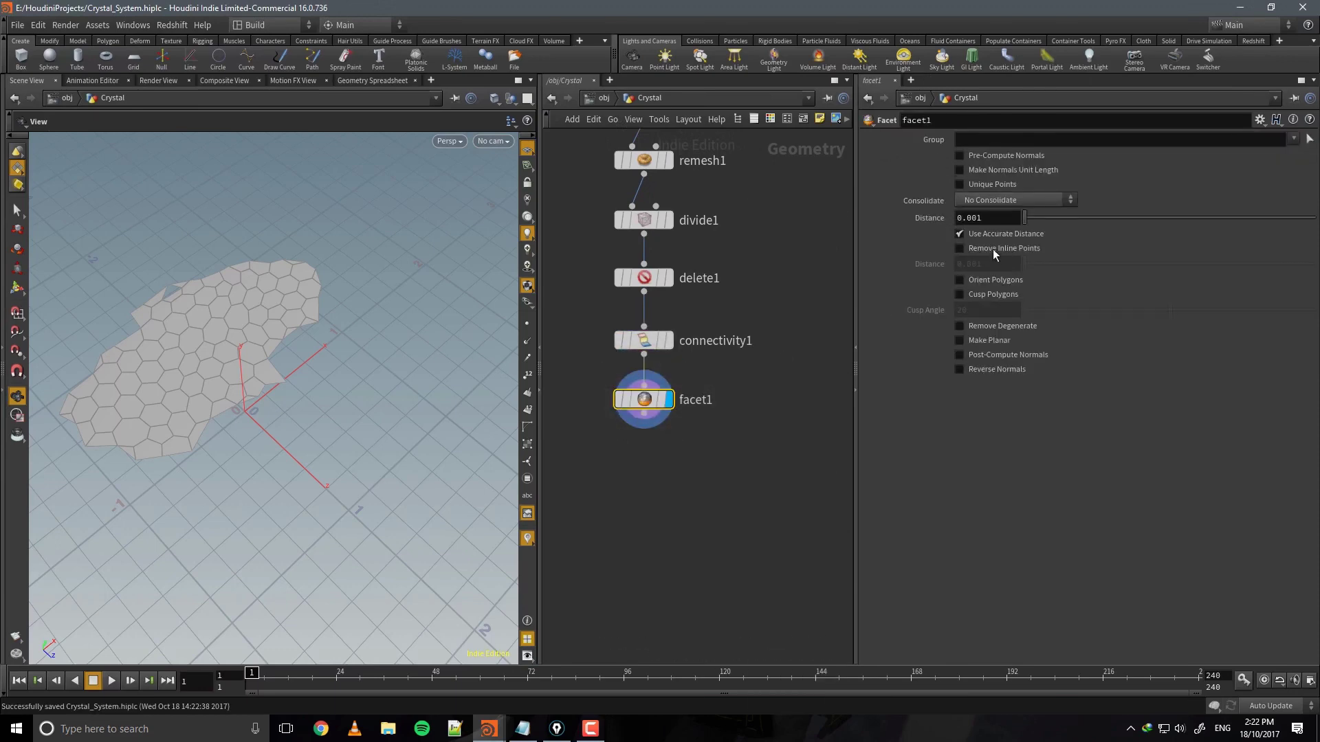
pyautogui.moveTo(312, 349); pyautogui.dragTo(326, 330)
# Create a network box around all nodes from Base to the Facet node and colour it dark green.
pyautogui.scroll(-5, 716, 478)
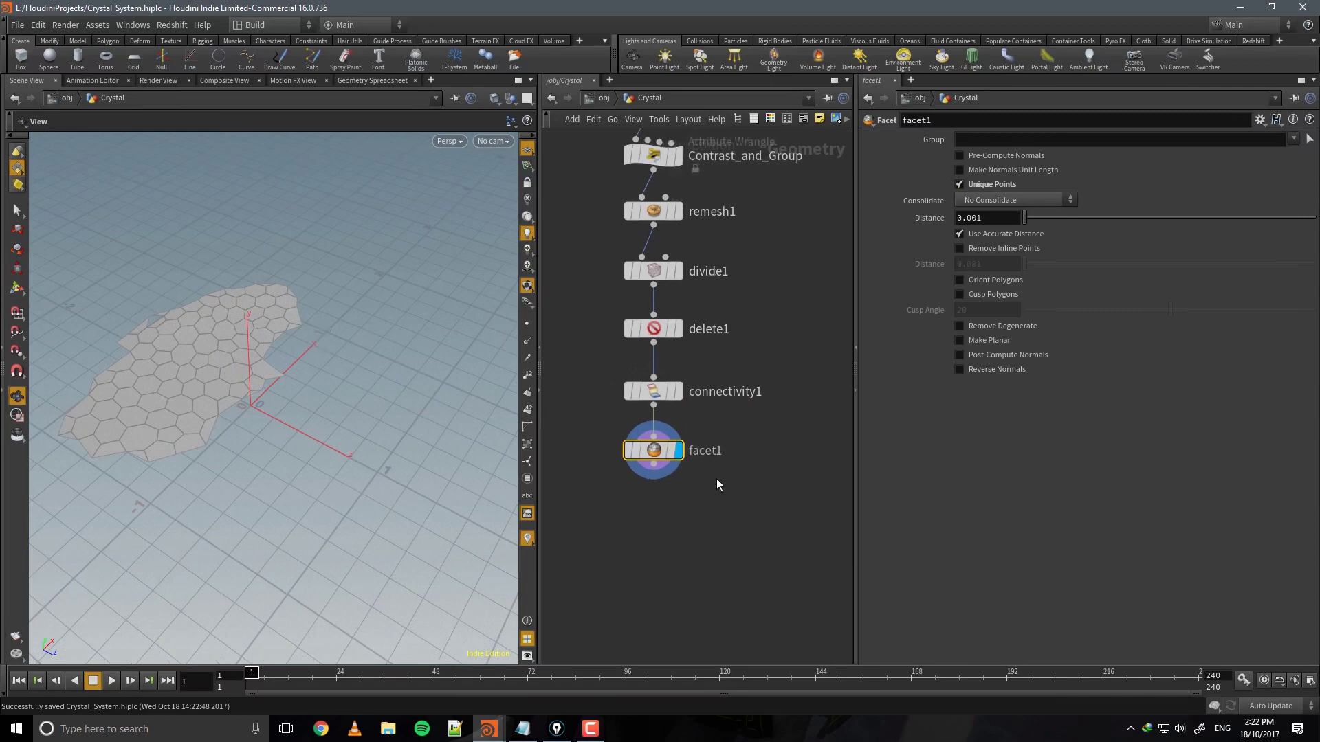
pyautogui.moveTo(764, 570); pyautogui.dragTo(617, 175)
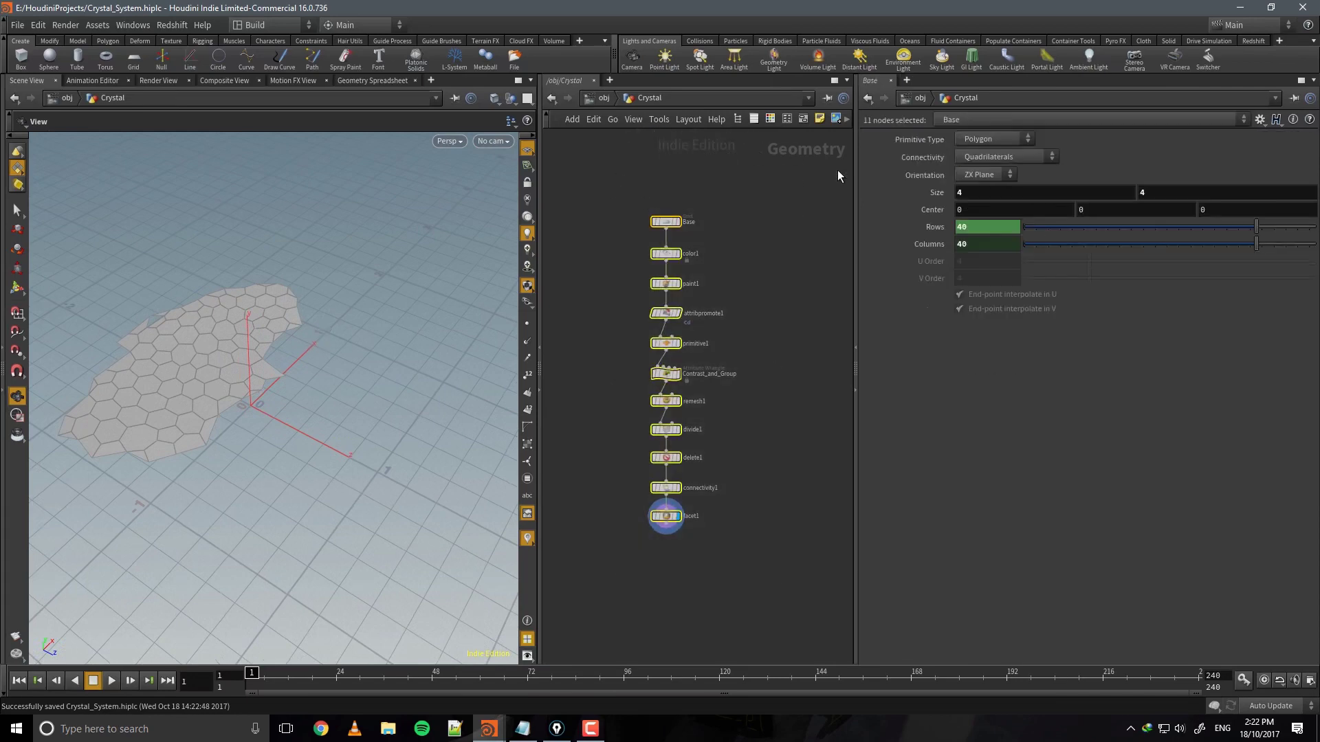
pyautogui.click(800, 120)
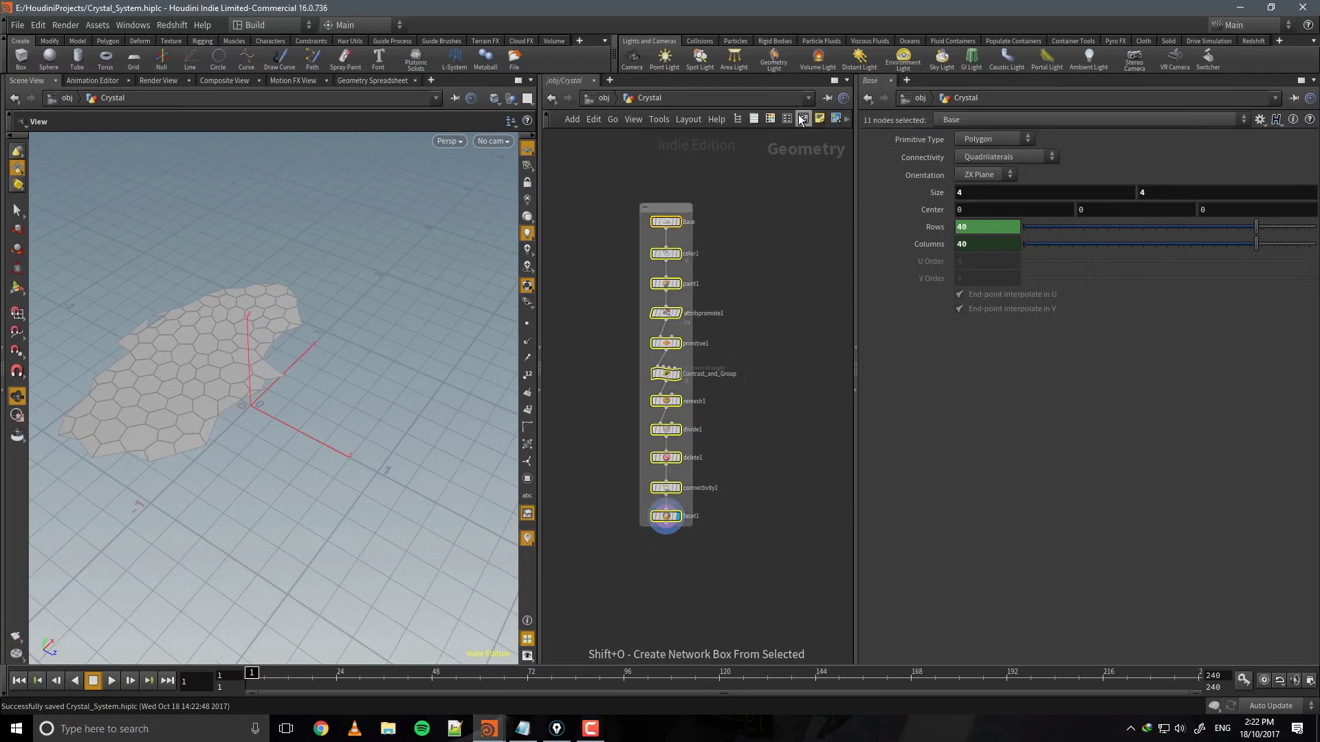
pyautogui.press('c')
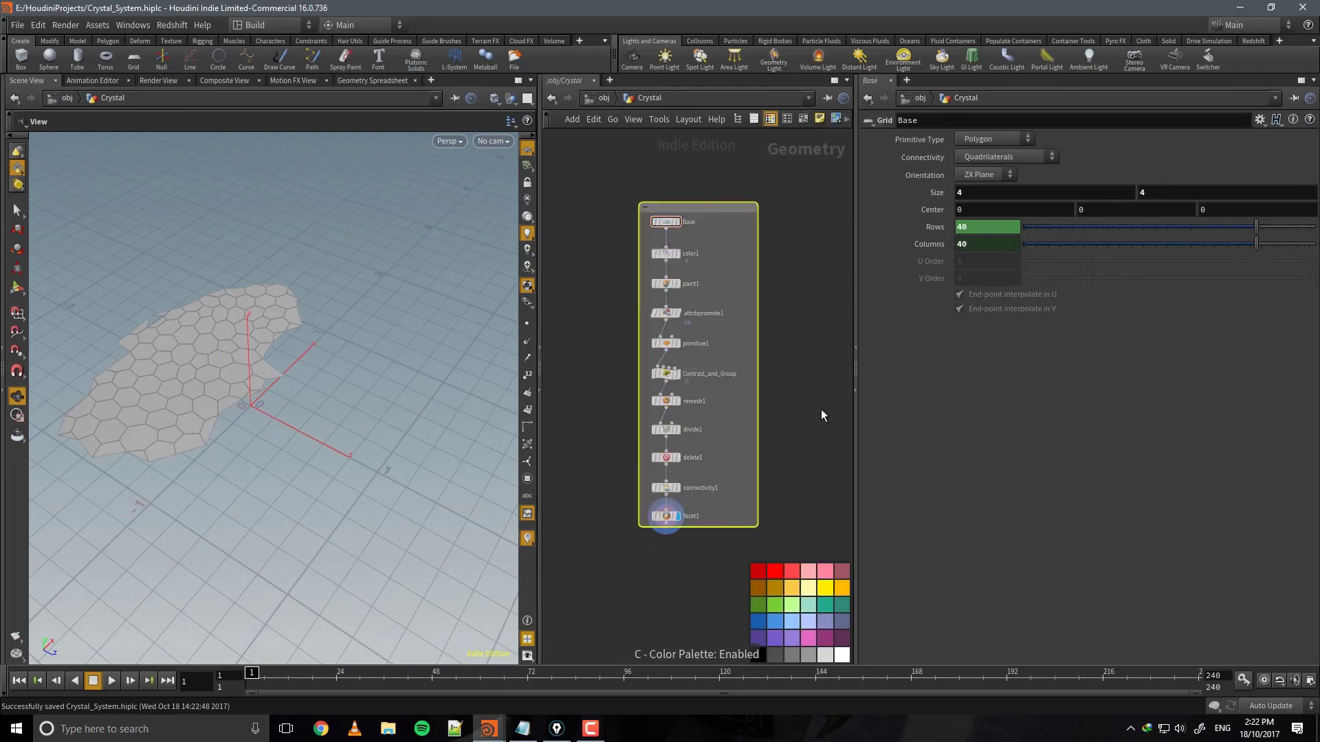
pyautogui.click(796, 601)
pyautogui.press('c')
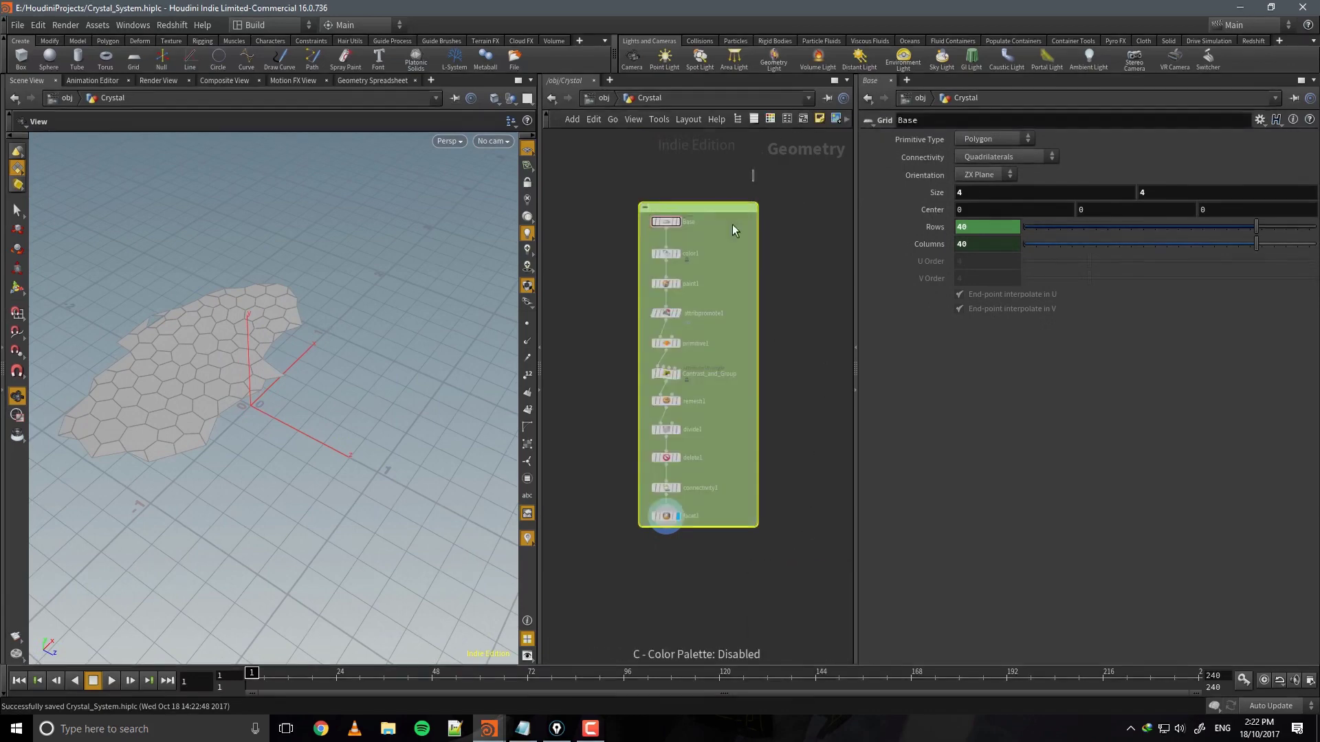
pyautogui.press('c')
pyautogui.click(753, 608)
pyautogui.click(771, 286)
pyautogui.press('c')
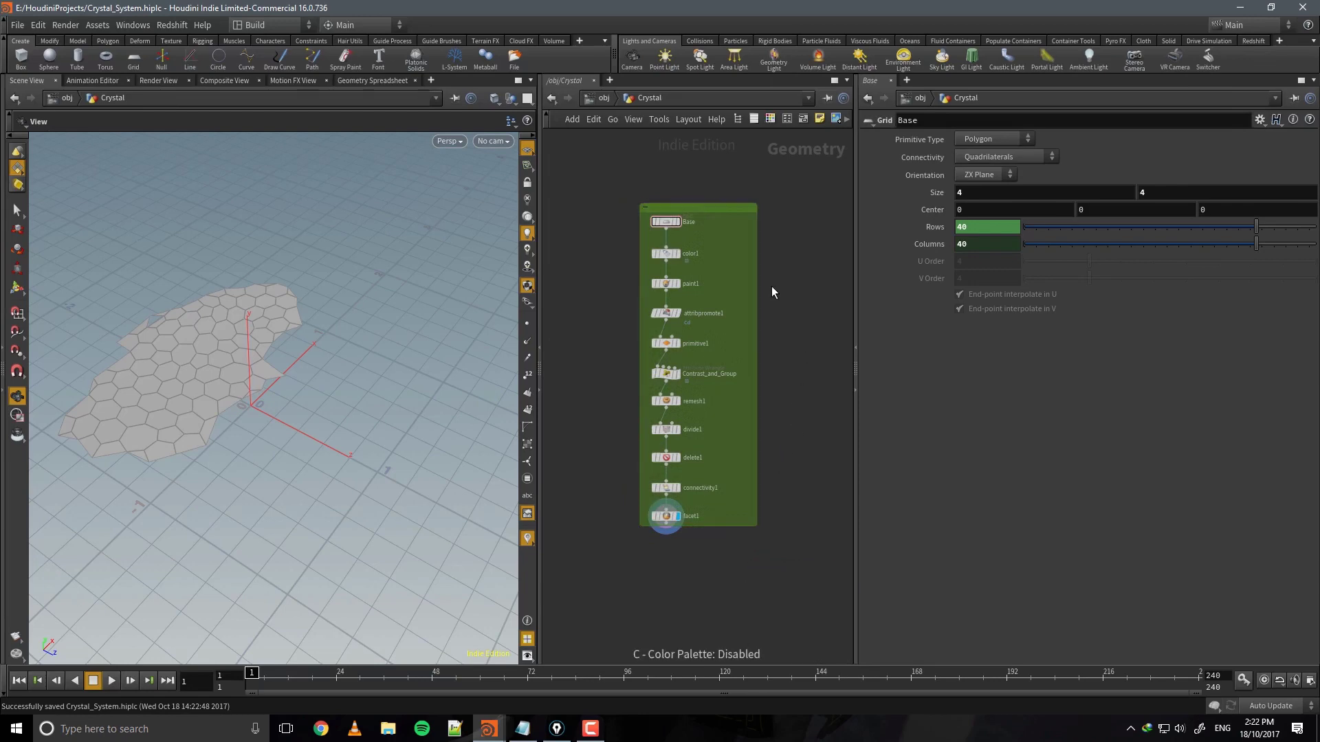
# Title the green network box Creating Start Geo.
pyautogui.doubleClick(709, 208)
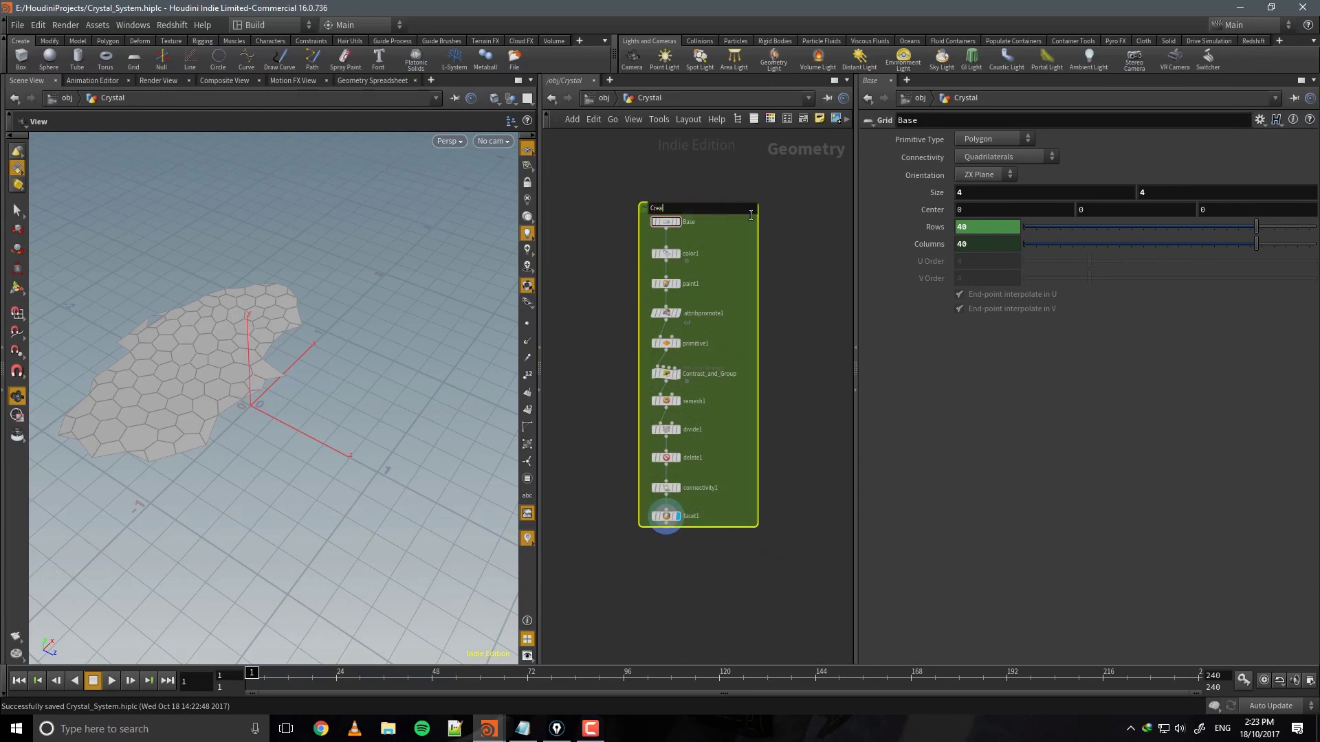
pyautogui.write('Creating Start Geo')
pyautogui.press('Return')
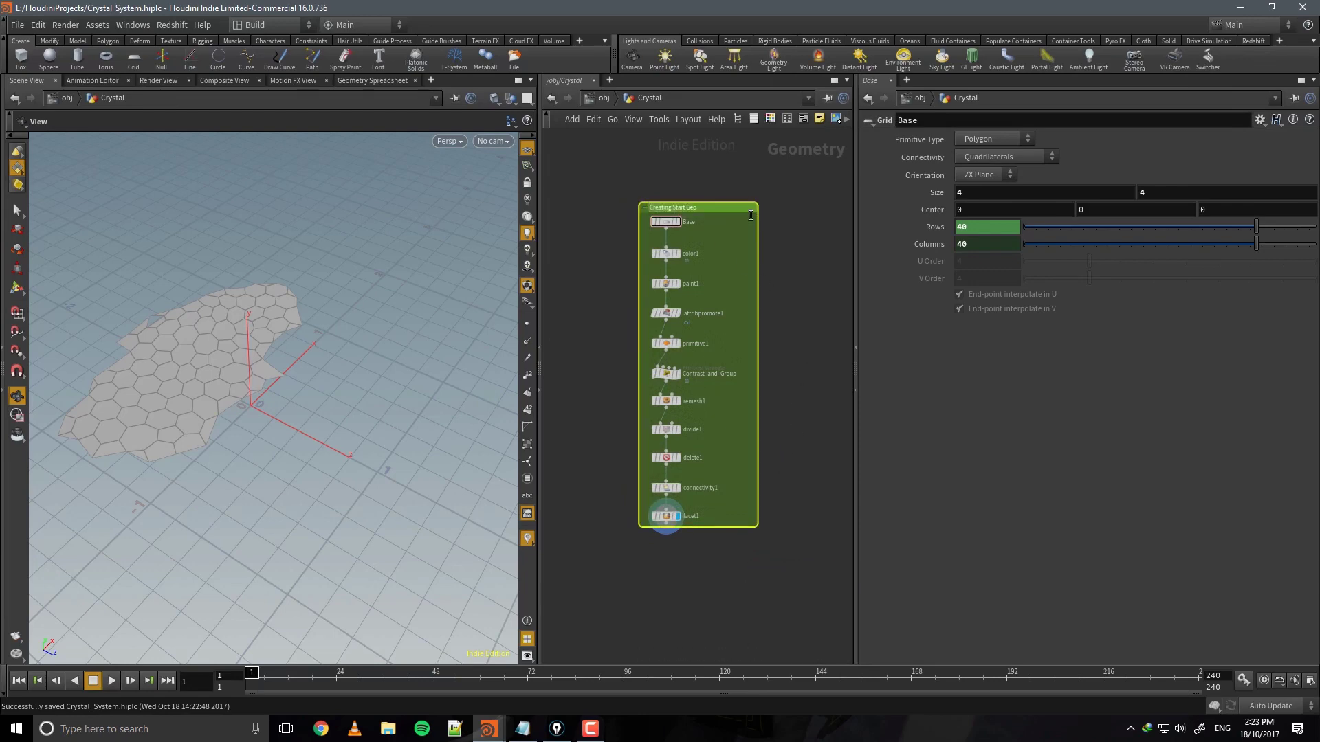
# Add a Null node below the network box, connect it to the Facet output, and name it BASE_GEO.
pyautogui.scroll(4, 699, 402)
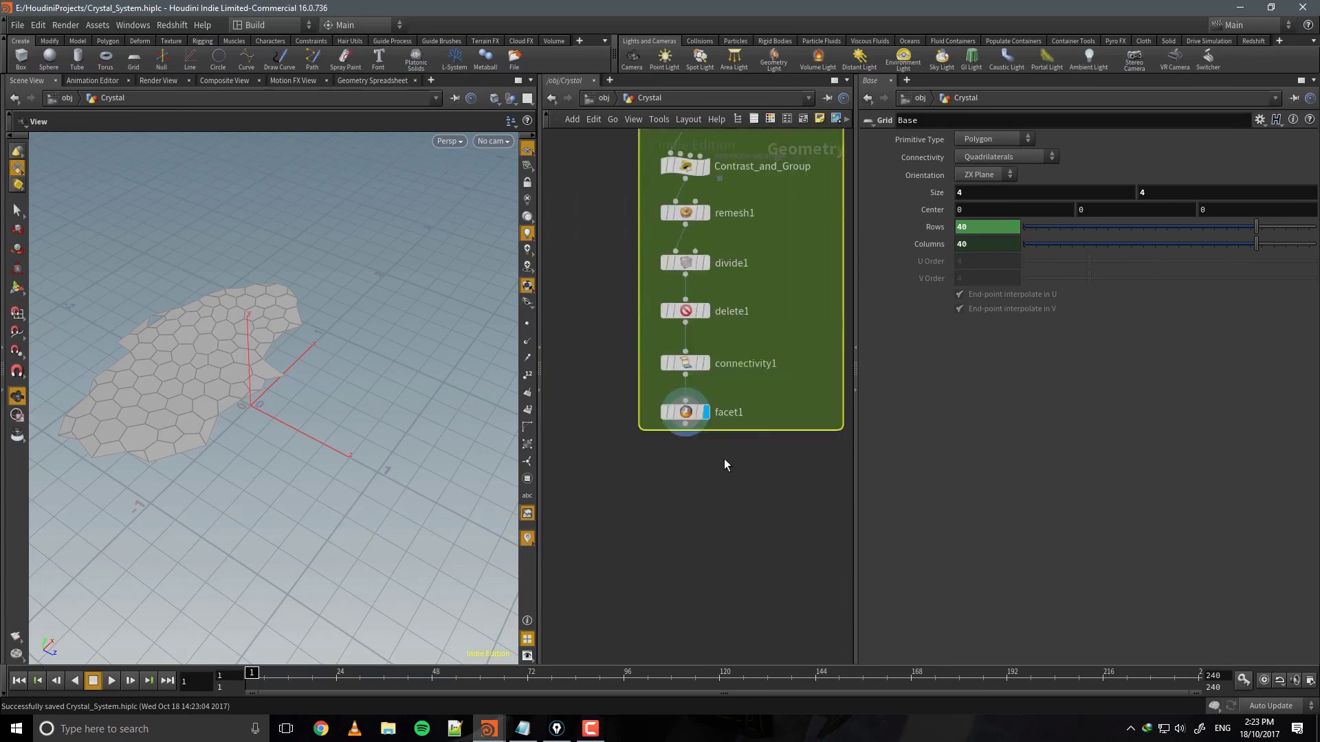
pyautogui.press('Tab')
pyautogui.write('null')
pyautogui.press('Return')
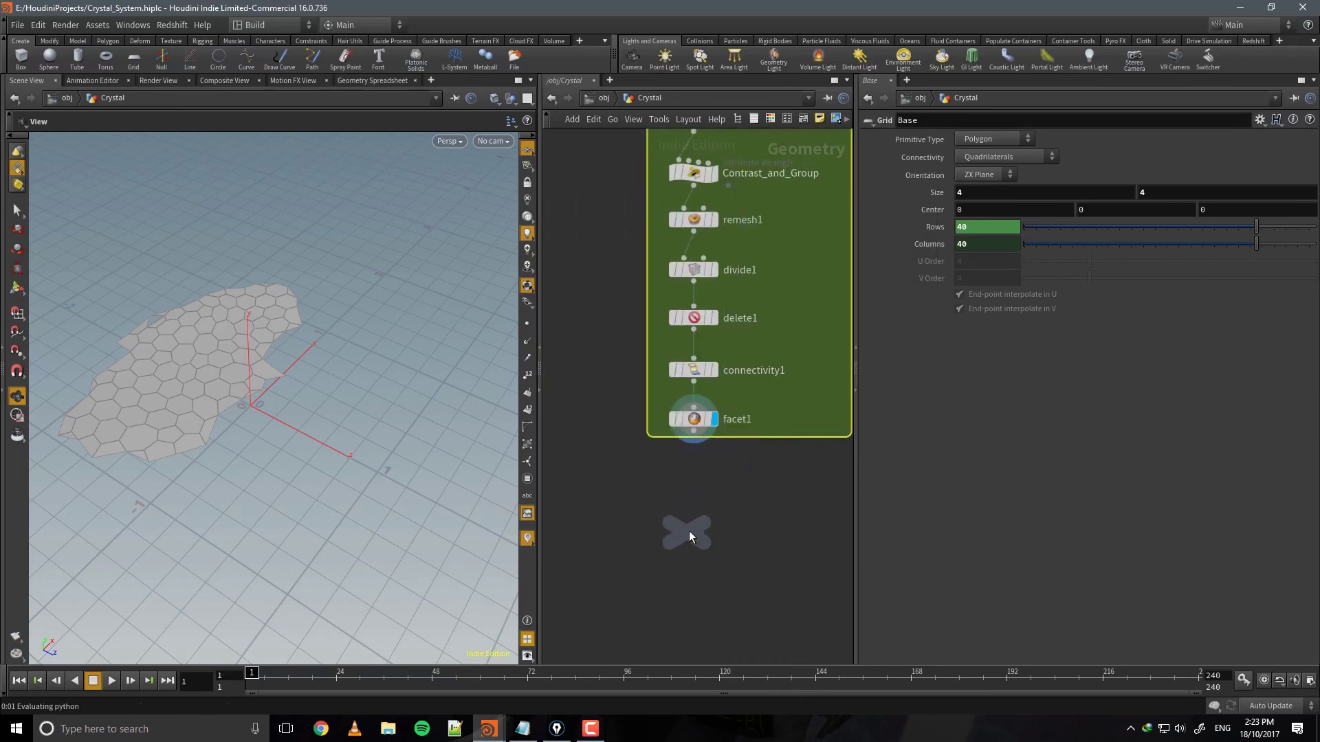
pyautogui.click(691, 529)
pyautogui.moveTo(685, 441); pyautogui.dragTo(693, 514)
pyautogui.doubleClick(725, 525)
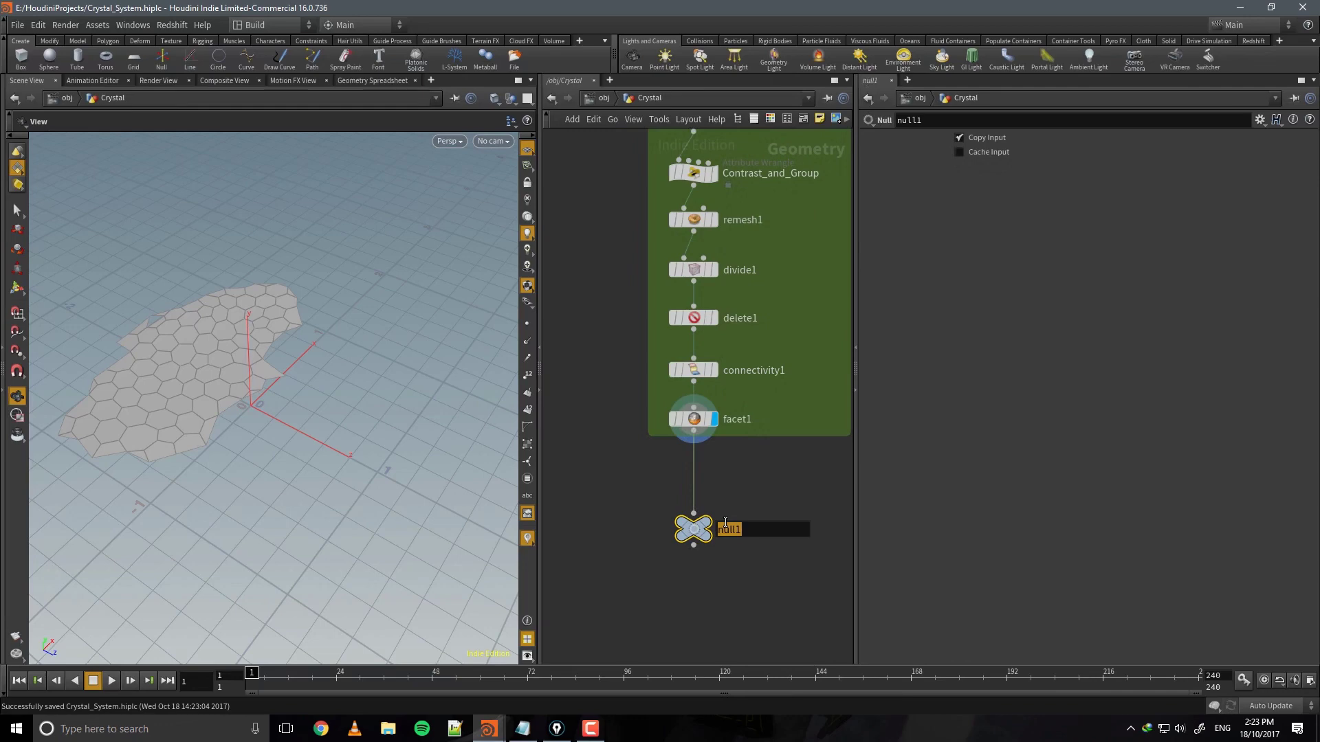
pyautogui.write('BASE_GEO')
pyautogui.press('Return')
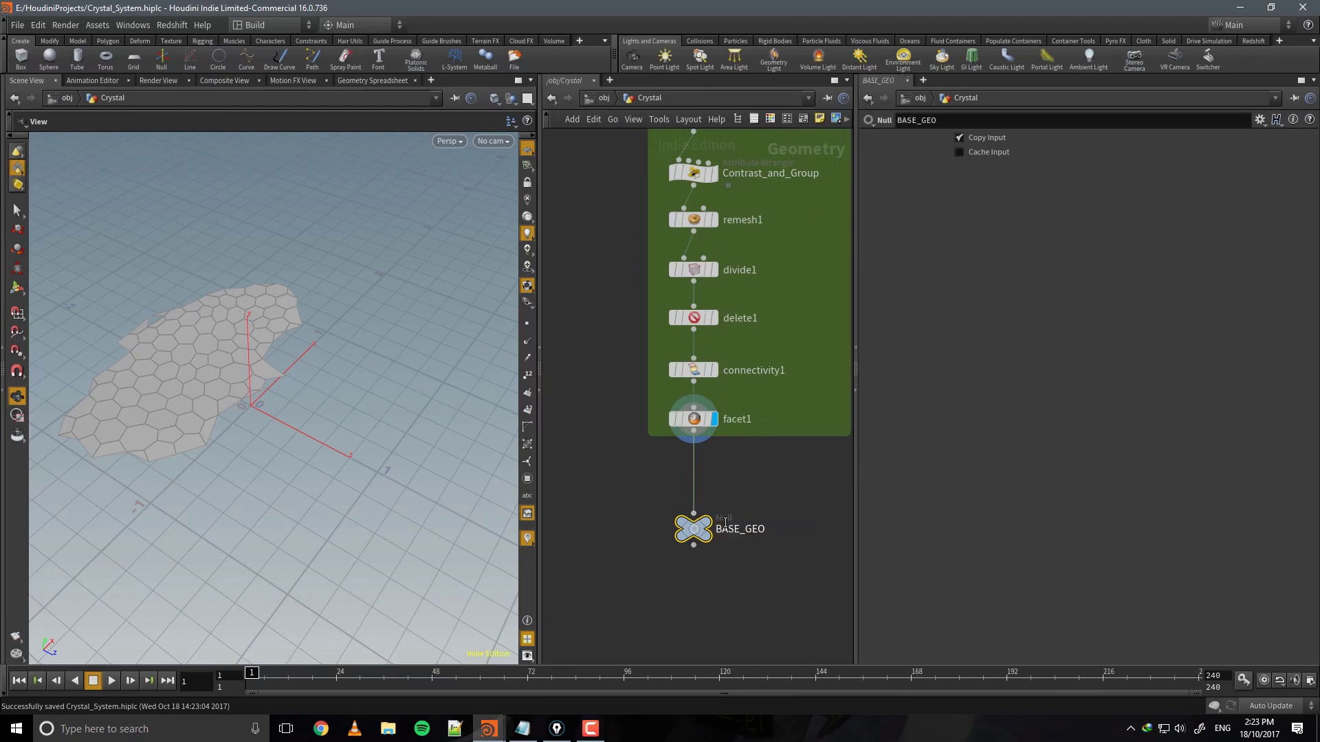
# Colour the BASE_GEO node light green.
pyautogui.press('c')
pyautogui.click(807, 623)
pyautogui.press('c')
pyautogui.scroll(-5, 615, 393)
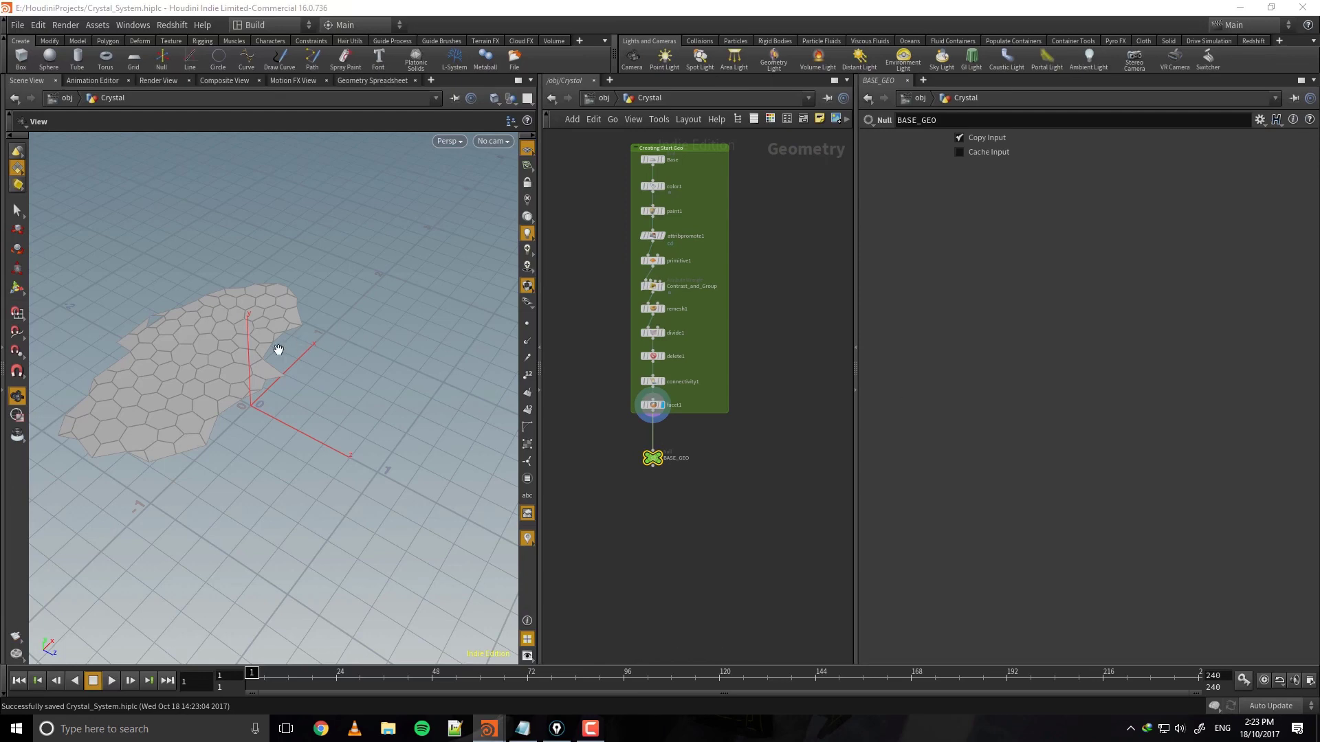
# Examine the hexagonal cells and their irregular border pieces from several angles, toggling the point display.
pyautogui.moveTo(273, 351); pyautogui.dragTo(354, 451)
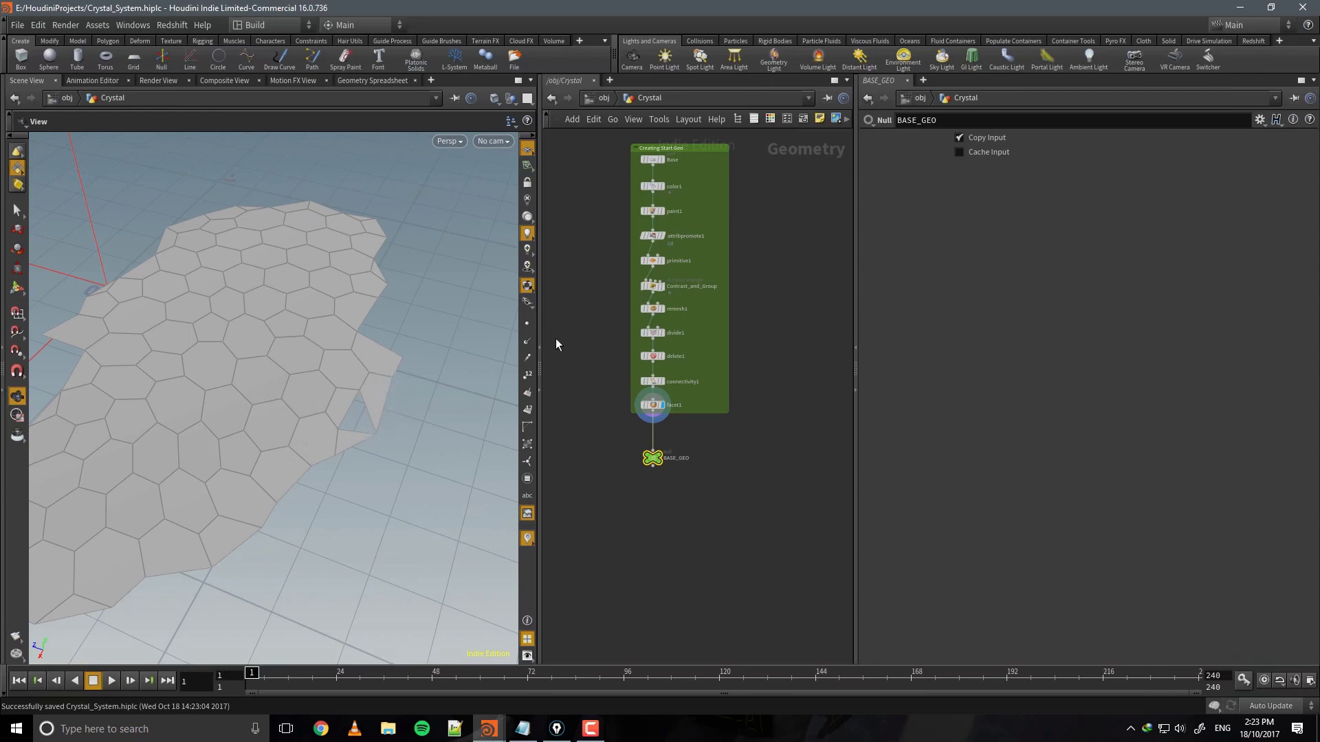
pyautogui.click(527, 324)
pyautogui.click(528, 324)
pyautogui.moveTo(314, 373); pyautogui.dragTo(348, 415)
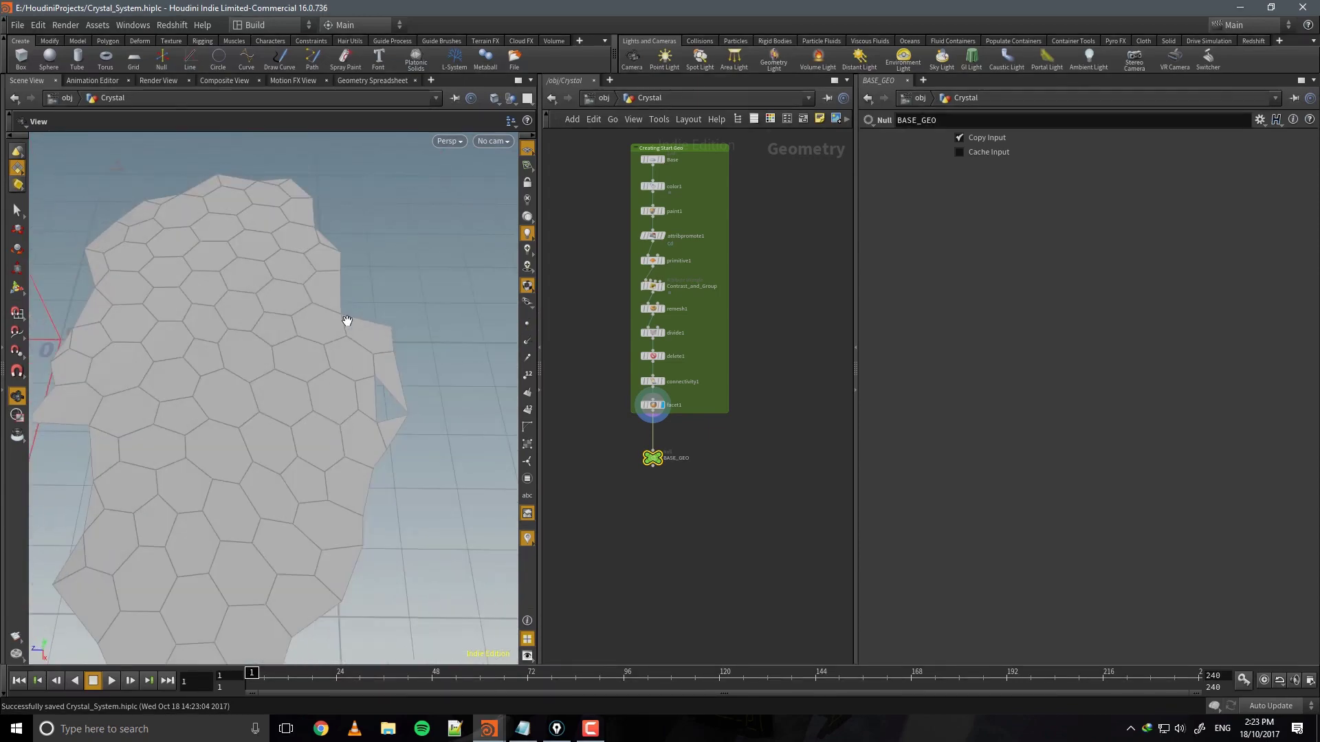
pyautogui.moveTo(347, 321); pyautogui.dragTo(434, 382)
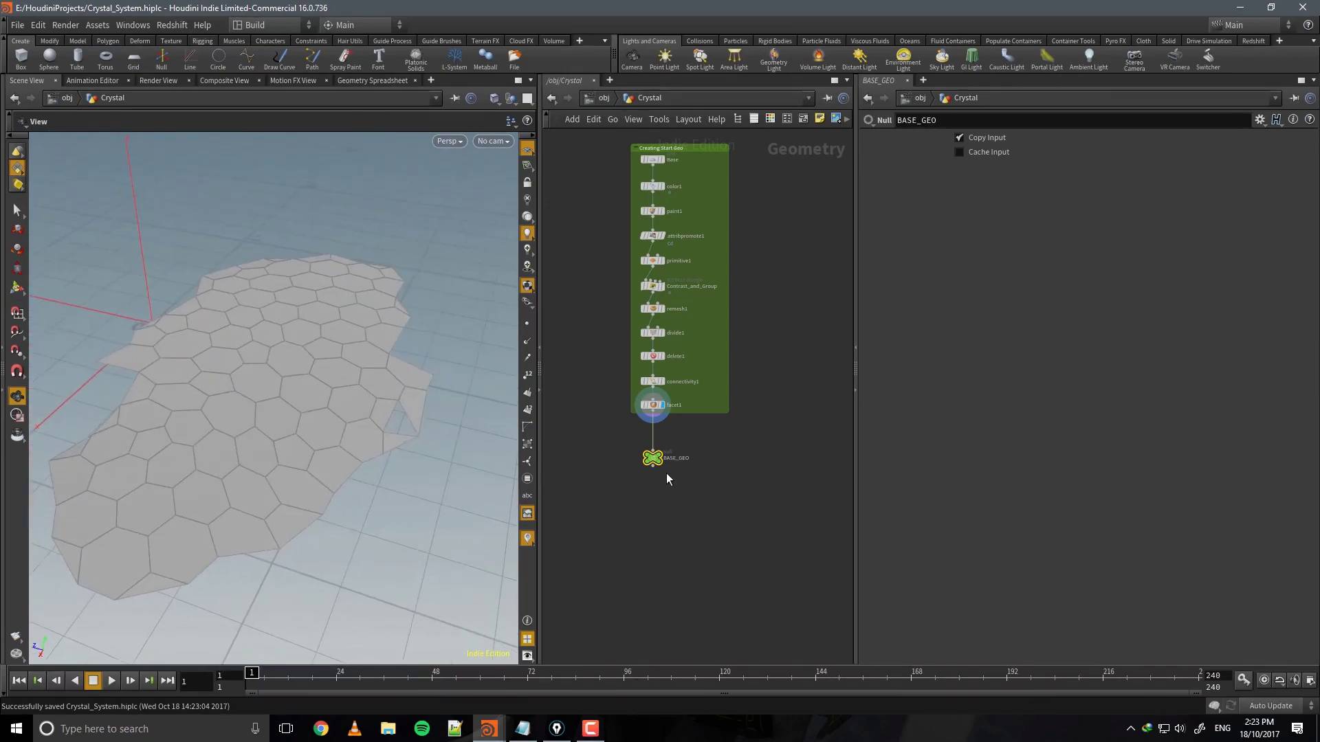
# Add a For-Each Loop block below the BASE_GEO node.
pyautogui.moveTo(703, 475); pyautogui.dragTo(703, 419, button='middle')
pyautogui.press('Tab')
pyautogui.write('foreac')
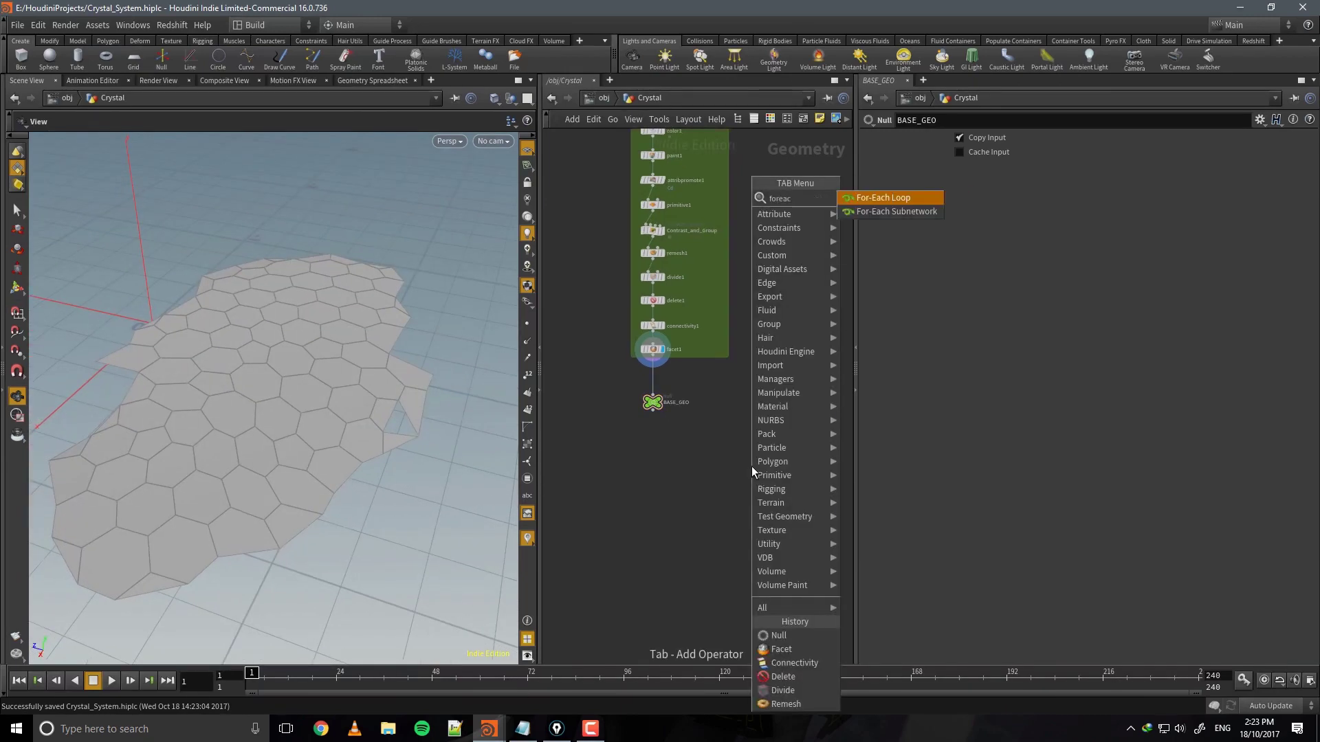
pyautogui.press('Return')
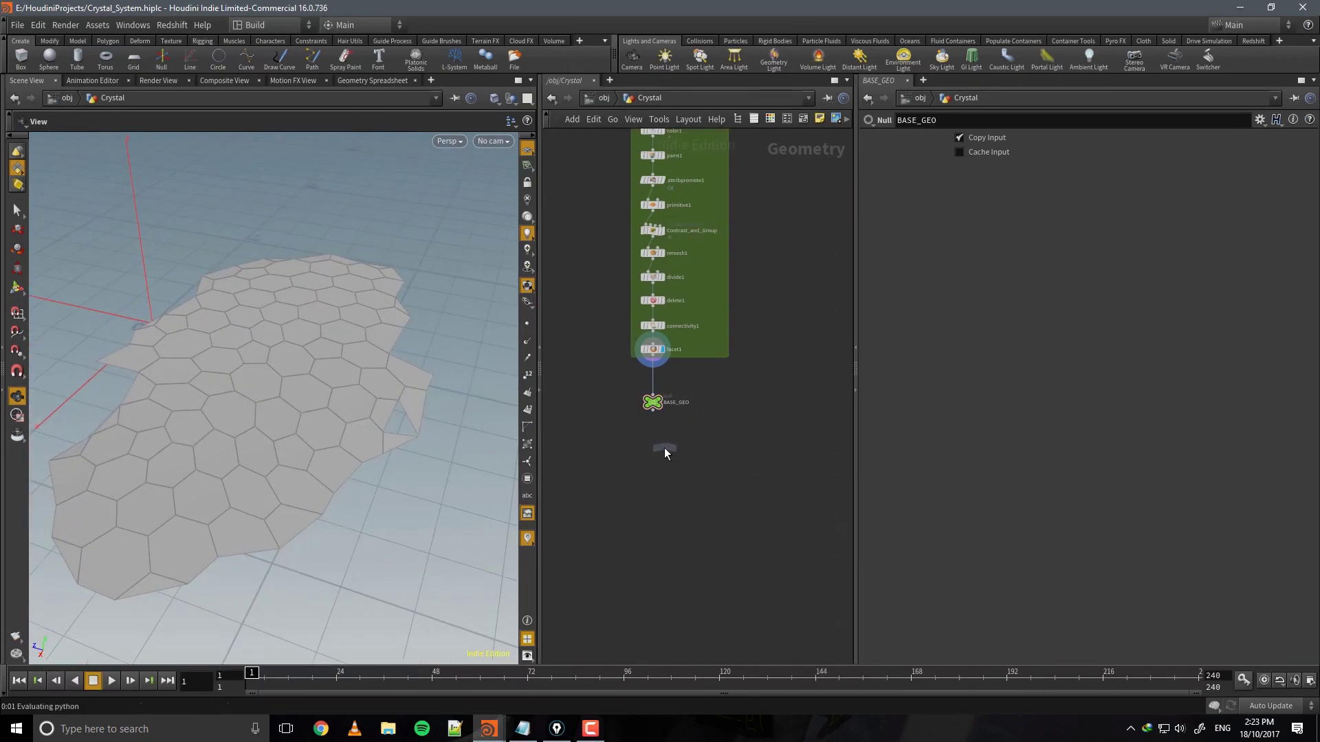
pyautogui.click(655, 439)
pyautogui.scroll(4, 721, 470)
pyautogui.hotkey('ctrl', 's')
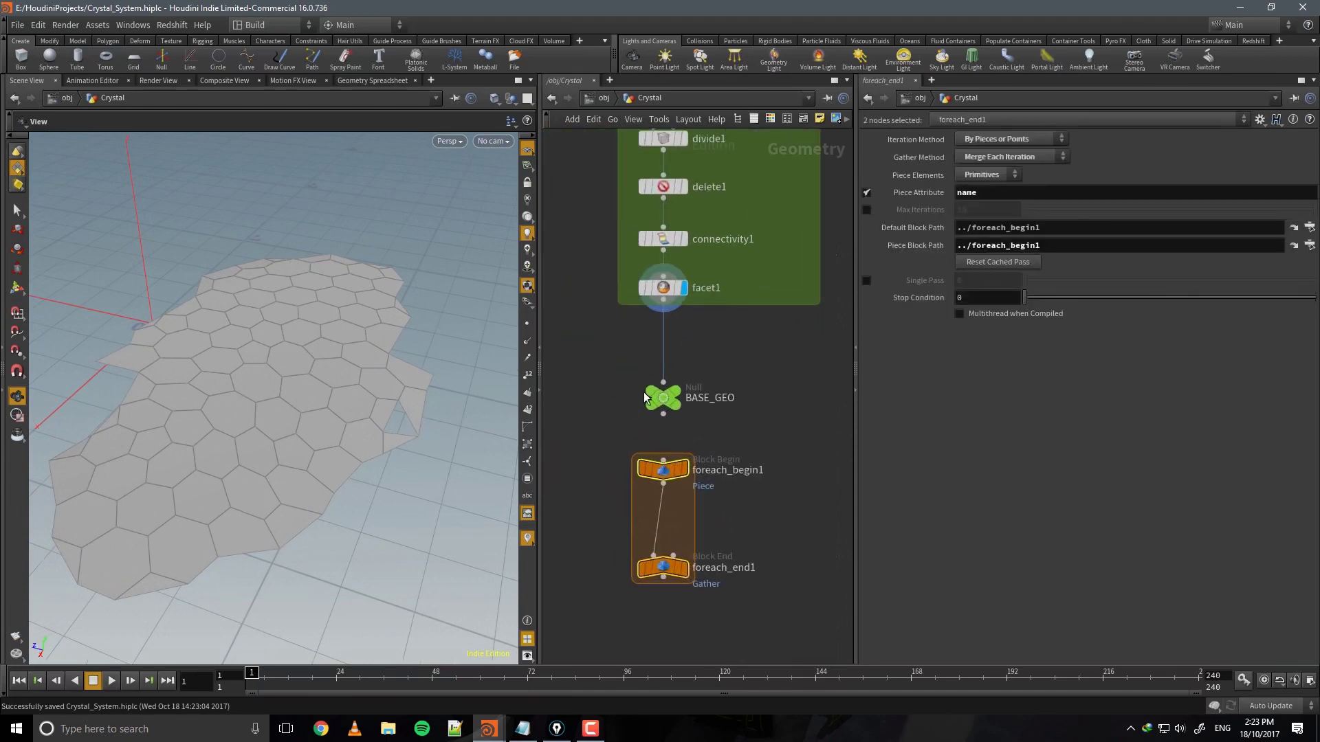
# Connect BASE_GEO to the loop's begin node, display the loop's end node, and disable its Piece Attribute.
pyautogui.click(703, 460)
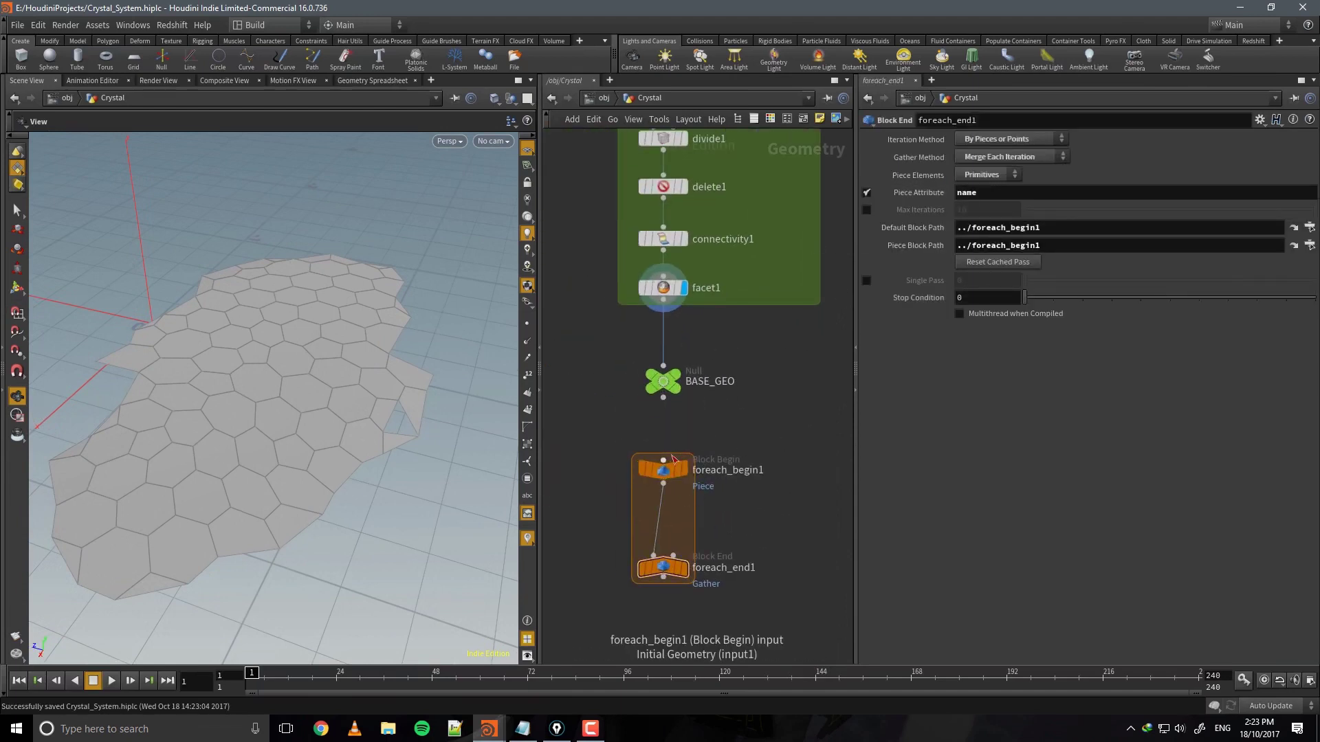
pyautogui.moveTo(663, 461); pyautogui.dragTo(664, 398)
pyautogui.click(684, 569)
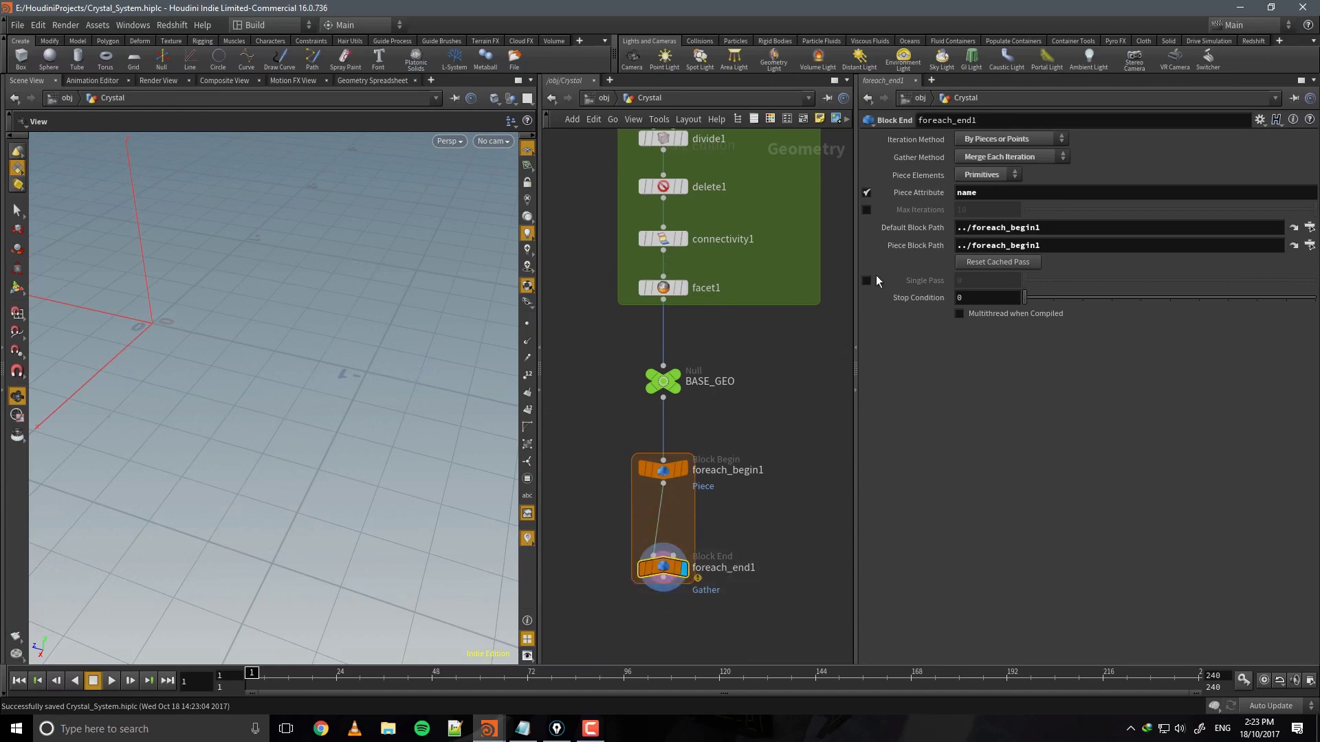
pyautogui.click(866, 193)
pyautogui.moveTo(411, 360); pyautogui.dragTo(431, 376)
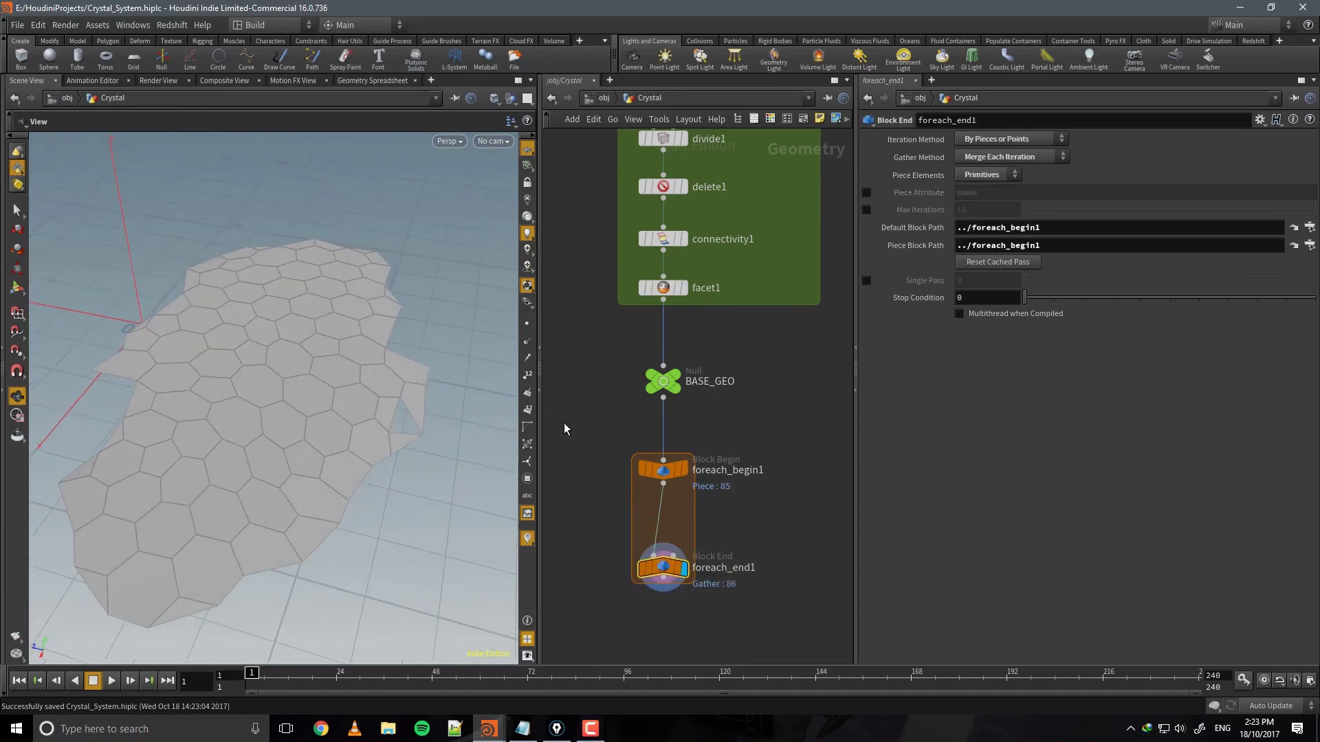
# Space the loop's begin and end nodes apart and insert an Attribute Wrangle between them.
pyautogui.moveTo(709, 526); pyautogui.dragTo(702, 382, button='middle')
pyautogui.moveTo(665, 331); pyautogui.dragTo(665, 319)
pyautogui.moveTo(656, 424); pyautogui.dragTo(656, 476)
pyautogui.press('Tab')
pyautogui.write('atwrang')
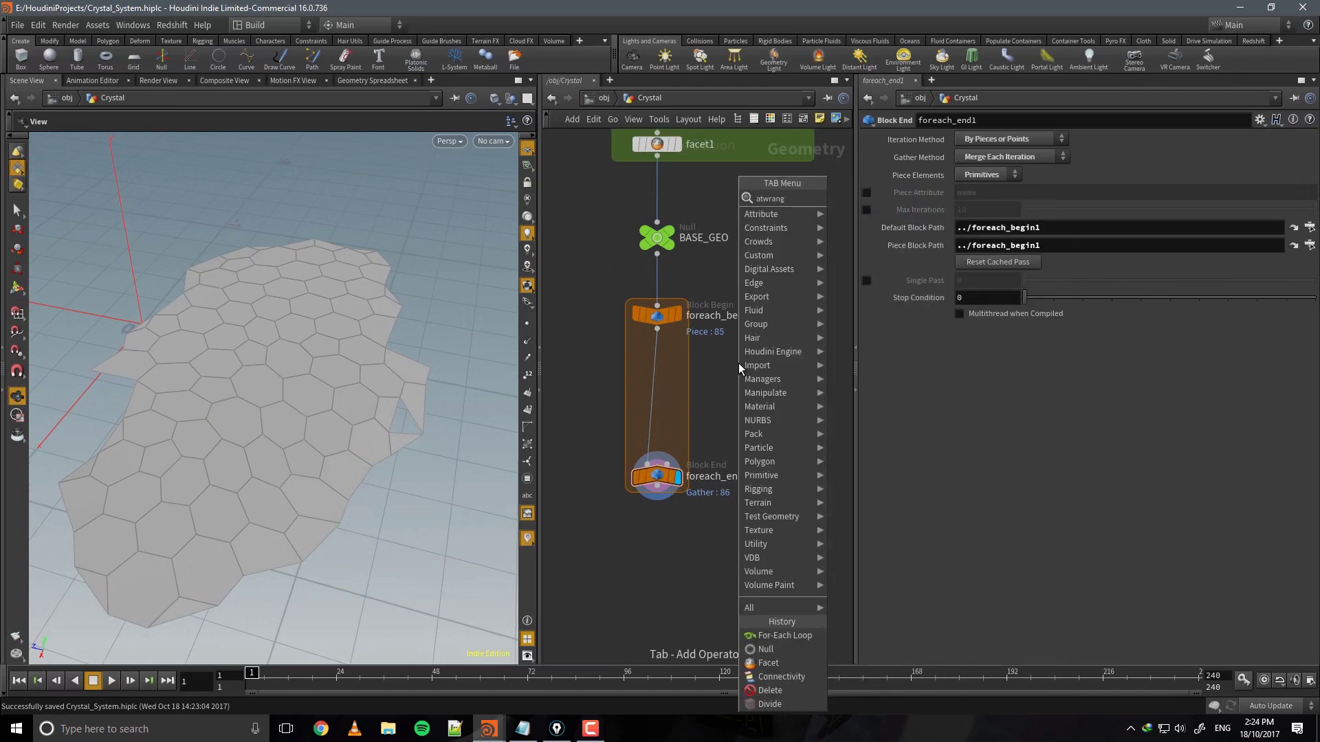
pyautogui.press('Return')
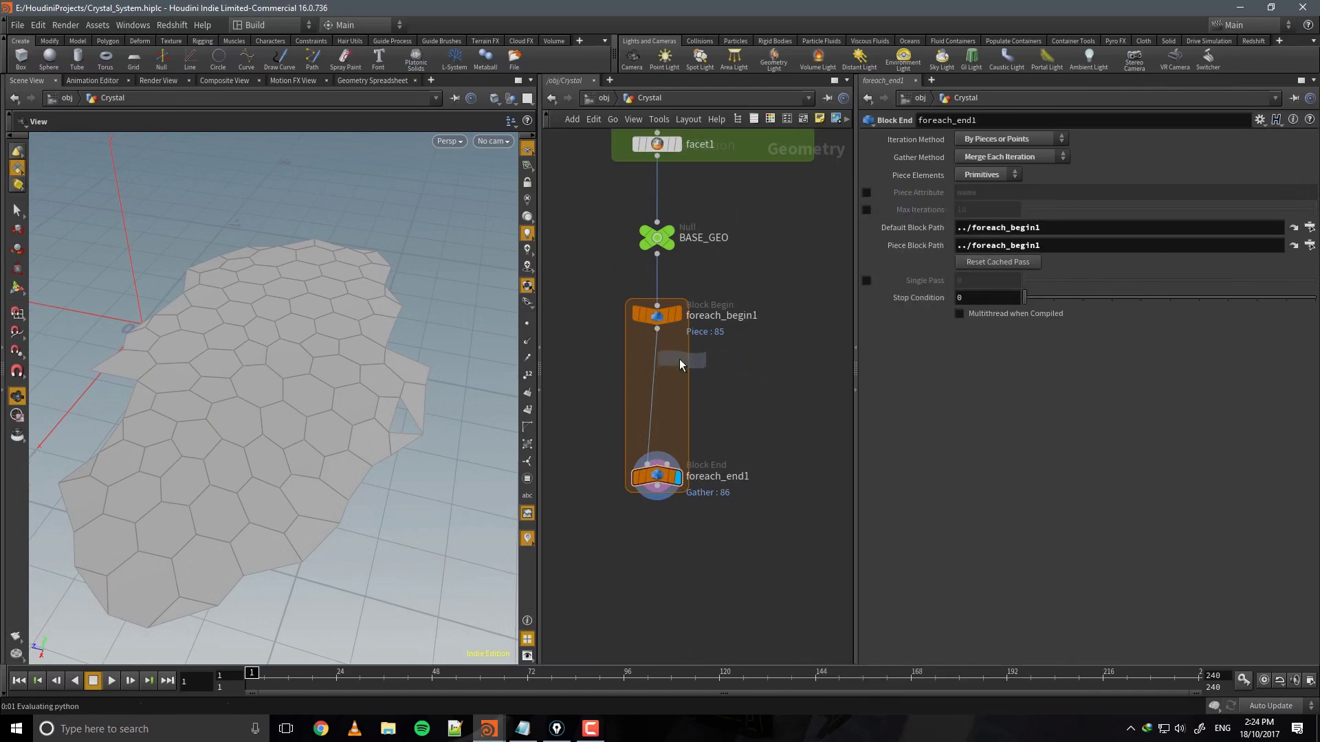
pyautogui.click(660, 368)
# Insert a Delete node between the Attribute Wrangle and the loop's end node.
pyautogui.press('Tab')
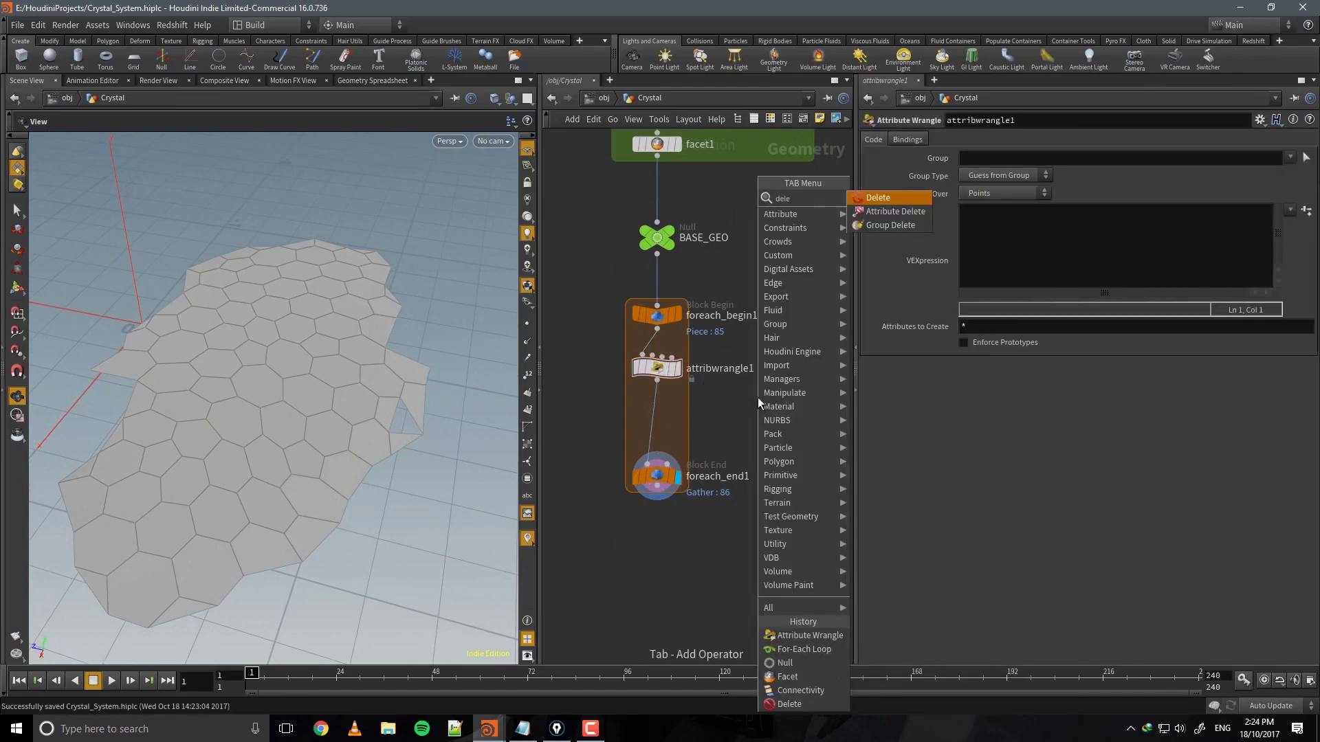
pyautogui.press('Escape')
pyautogui.click(656, 416)
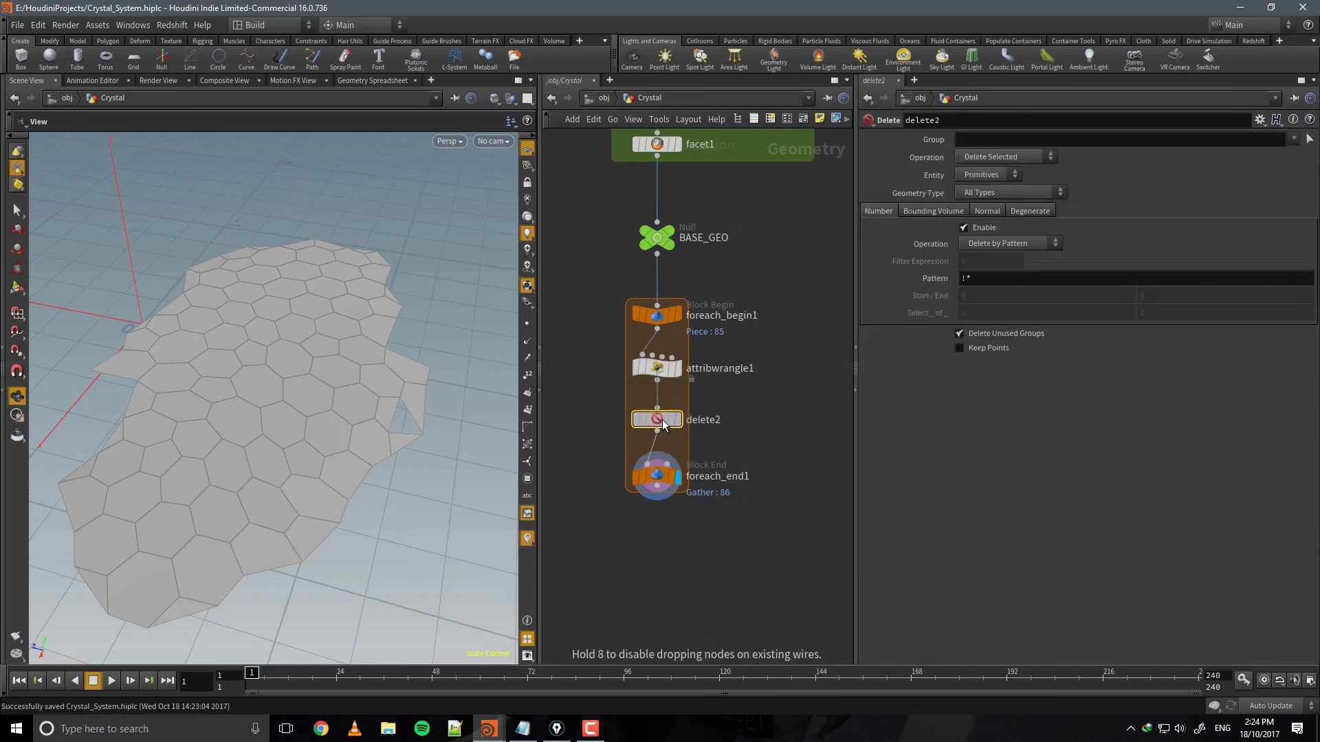
pyautogui.moveTo(706, 440); pyautogui.dragTo(579, 290)
pyautogui.click(673, 372)
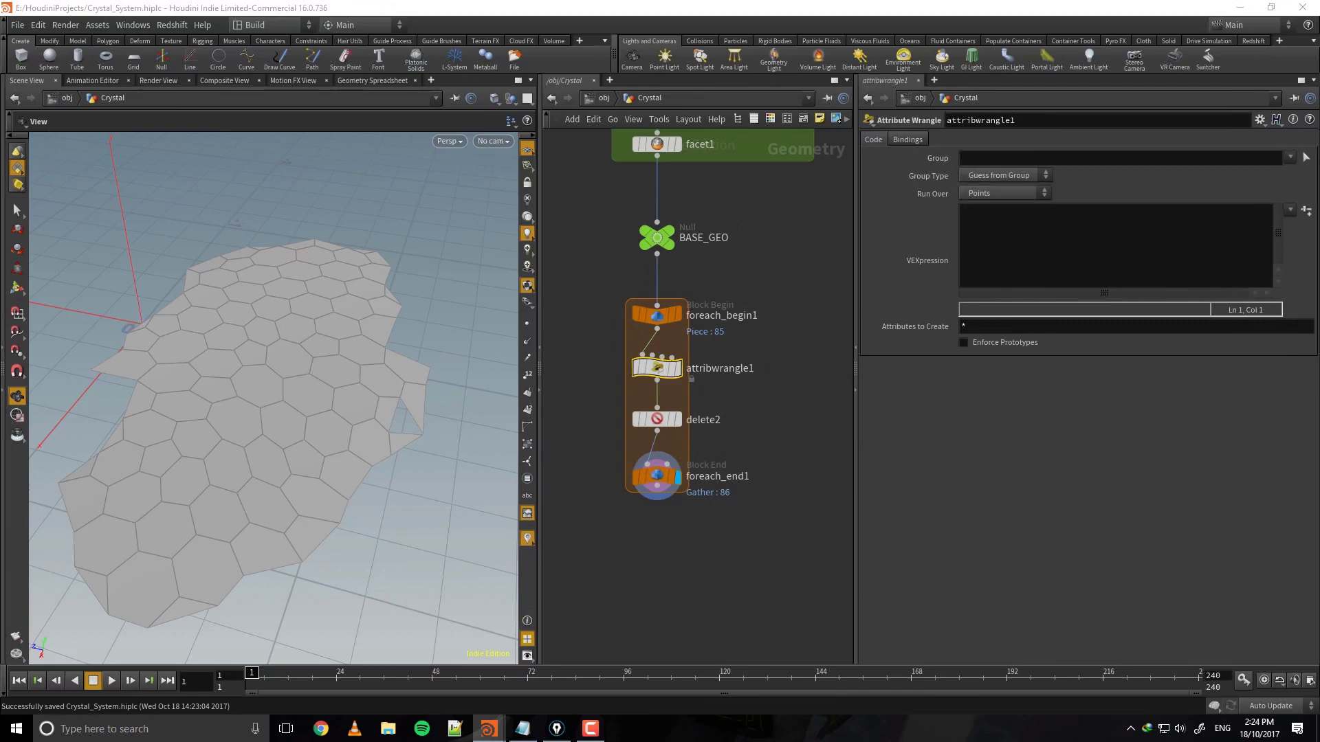
pyautogui.click(1048, 248)
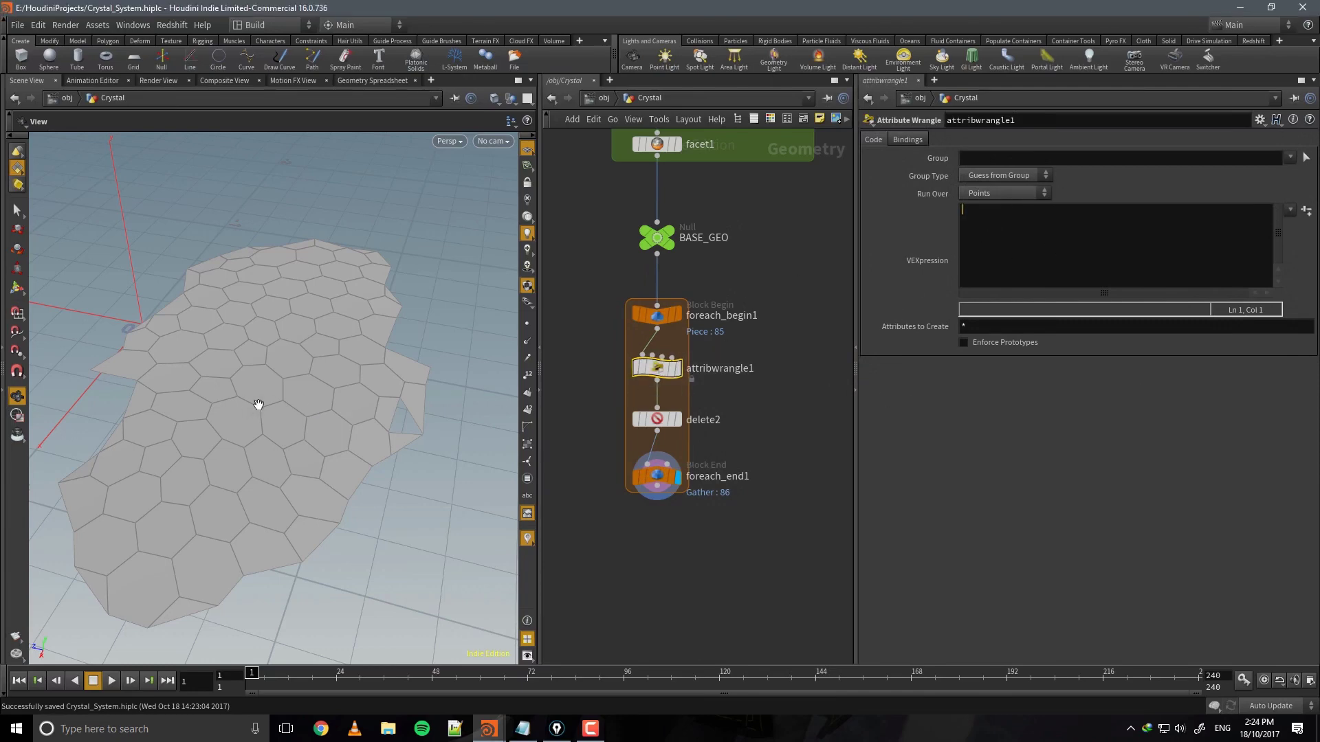
pyautogui.moveTo(258, 404); pyautogui.dragTo(383, 404)
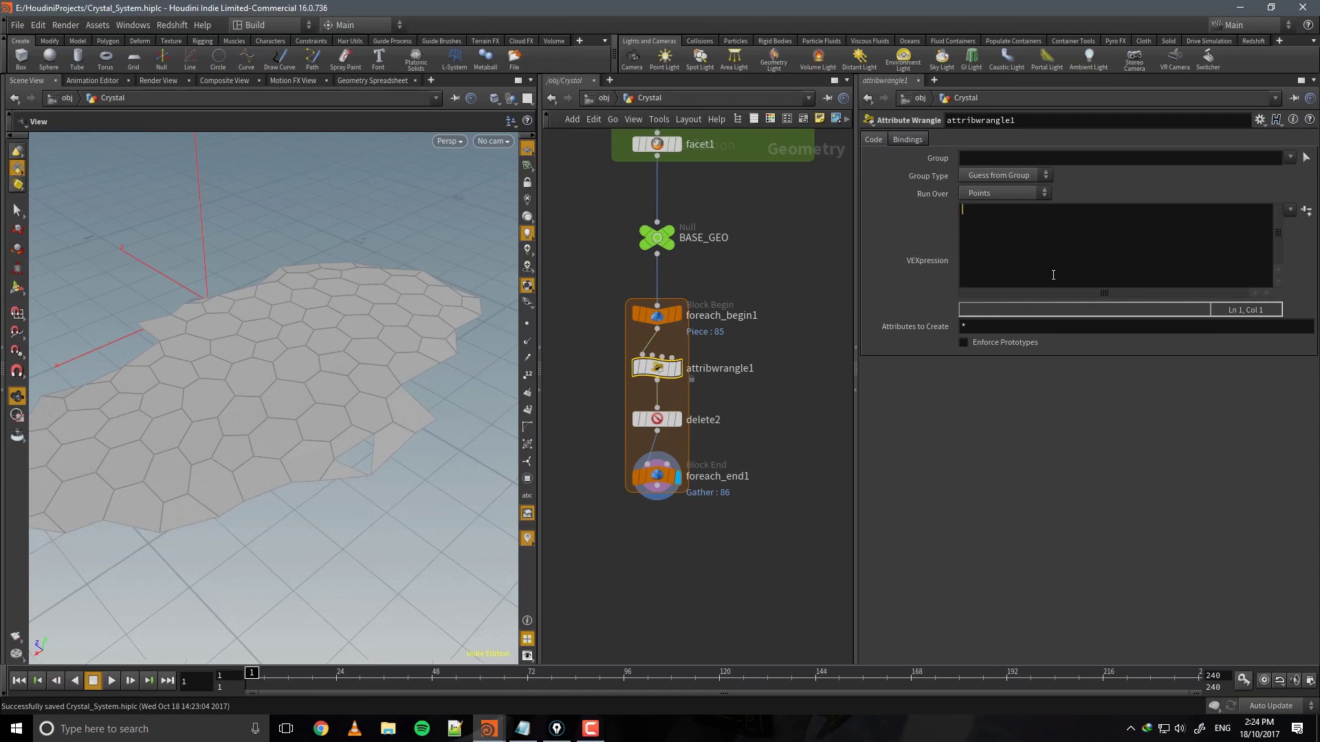
pyautogui.press('BackSpace')
pyautogui.write('float pnt_cnt = @p')
pyautogui.press('BackSpace')
pyautogui.write('numpt;')
# Preview individual iterations of the loop with Single Pass up to pass 4, and turn Single Pass off again.
pyautogui.click(650, 481)
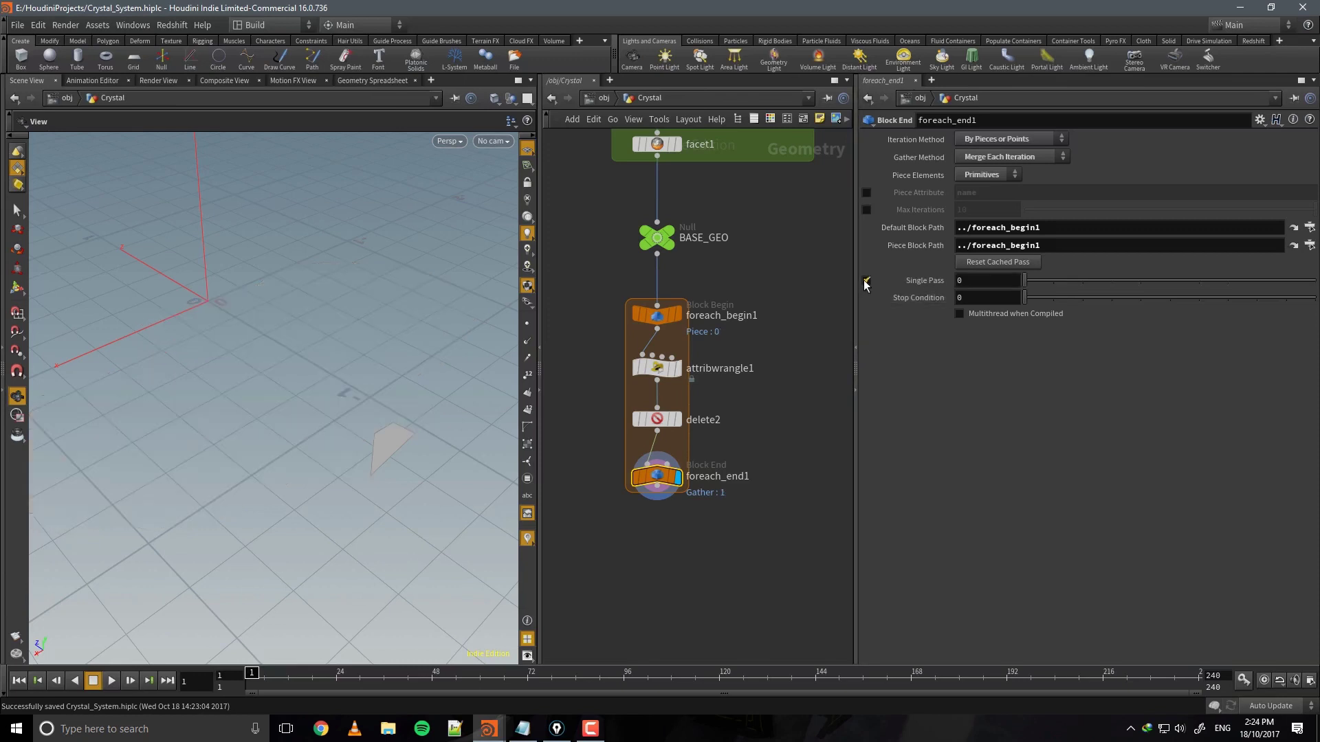
pyautogui.moveTo(460, 422); pyautogui.dragTo(365, 451)
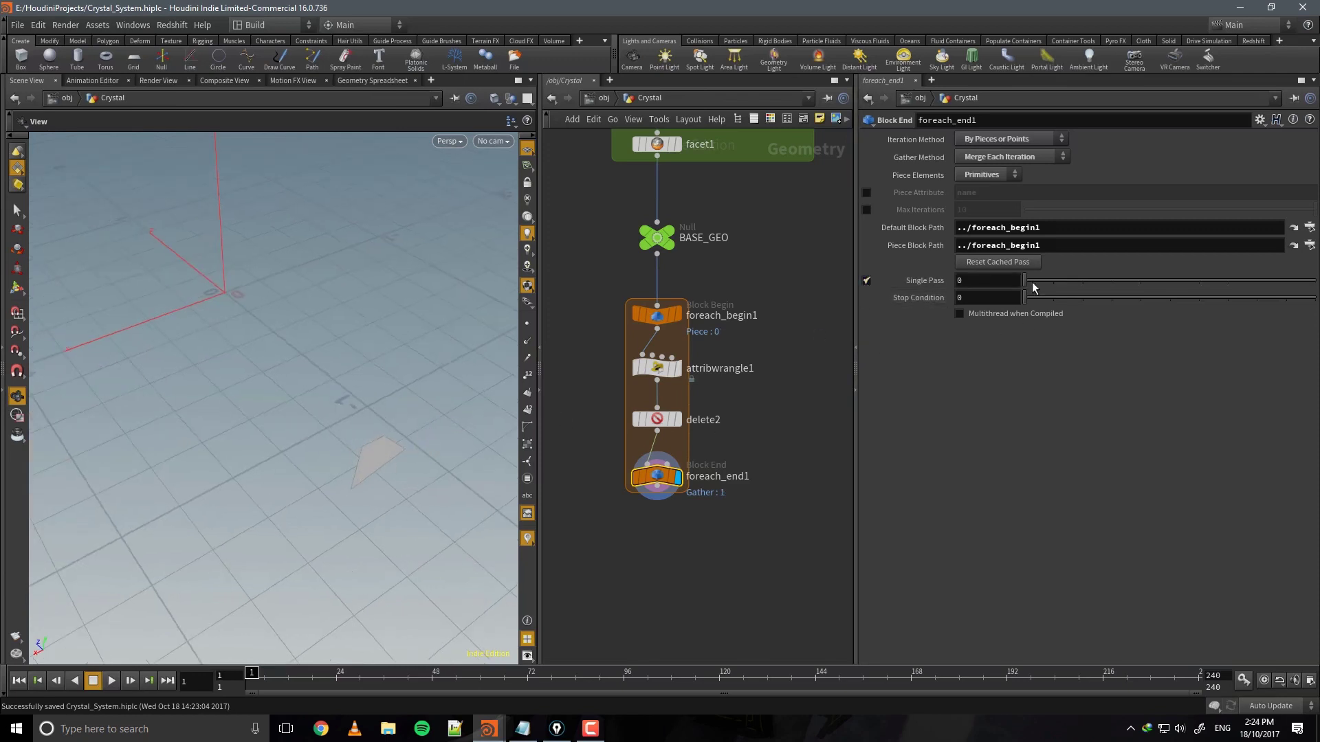
pyautogui.moveTo(1024, 281); pyautogui.dragTo(1146, 281)
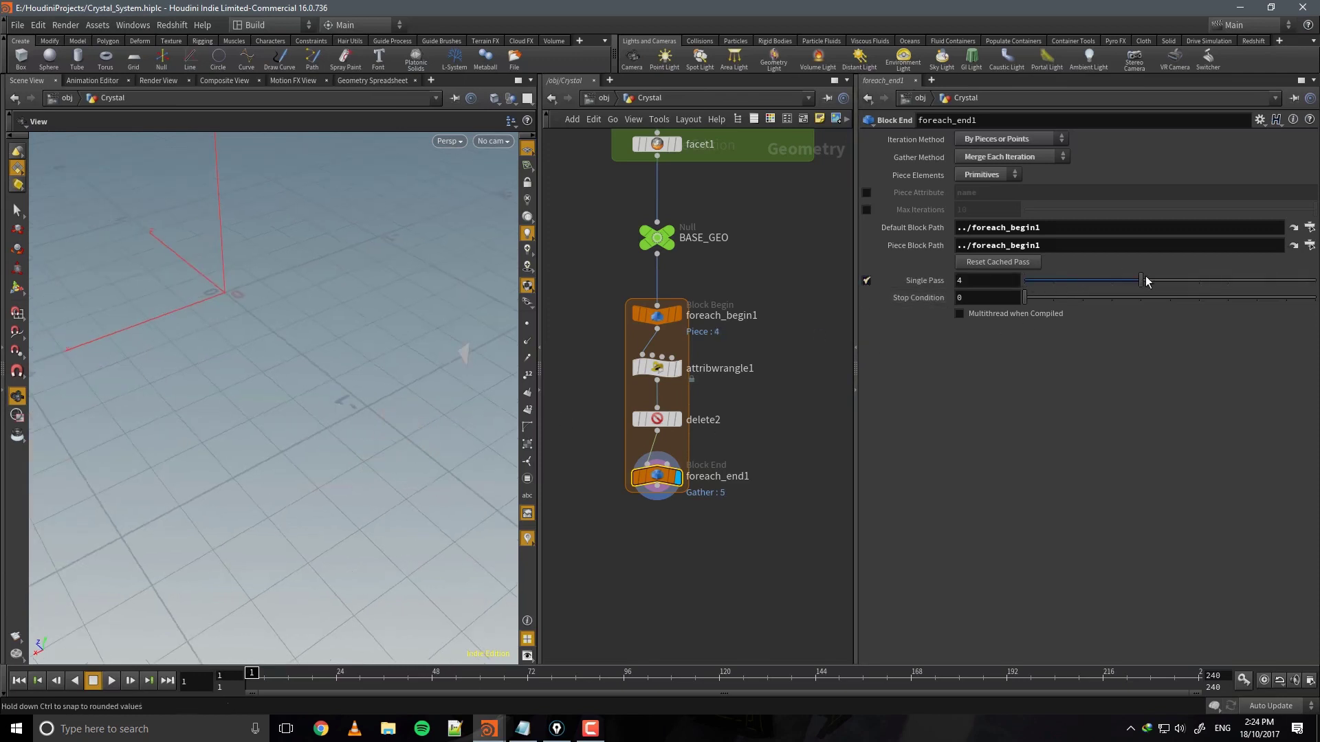
pyautogui.click(867, 281)
# Add an if block to the loop wrangle that sets i@Cat_Delete = 0 when pnt_cnt>=6 && pnt_cnt<= 7.
pyautogui.click(733, 369)
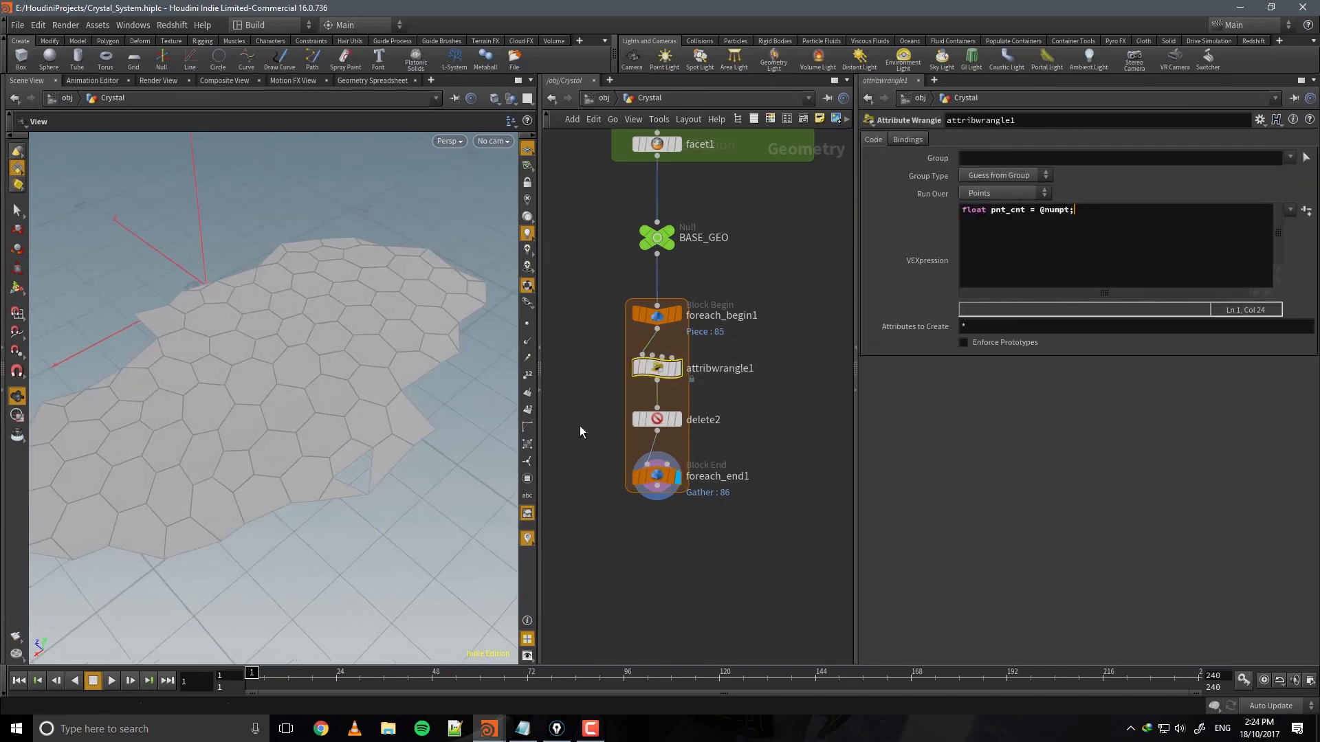
pyautogui.press('Return')
pyautogui.write('if (pnt_cnt>=6 && pnt_cnt<= 7 {')
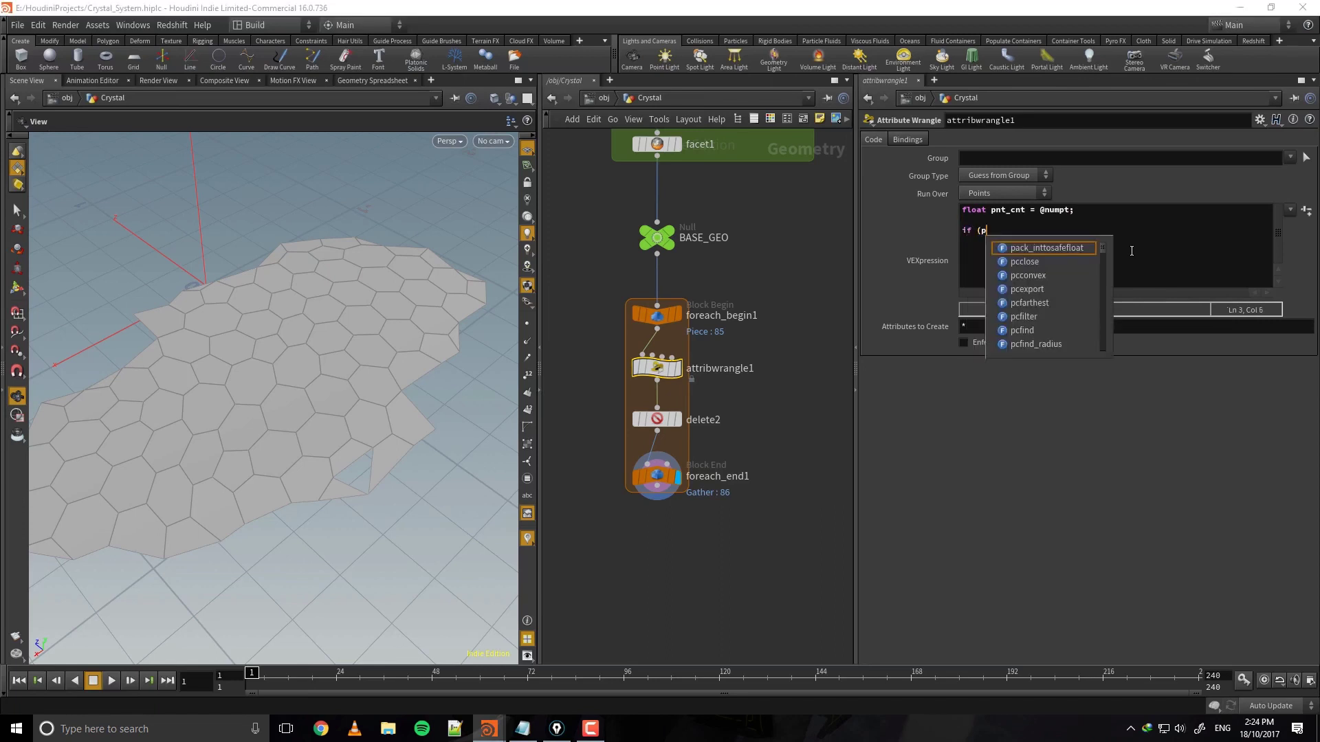
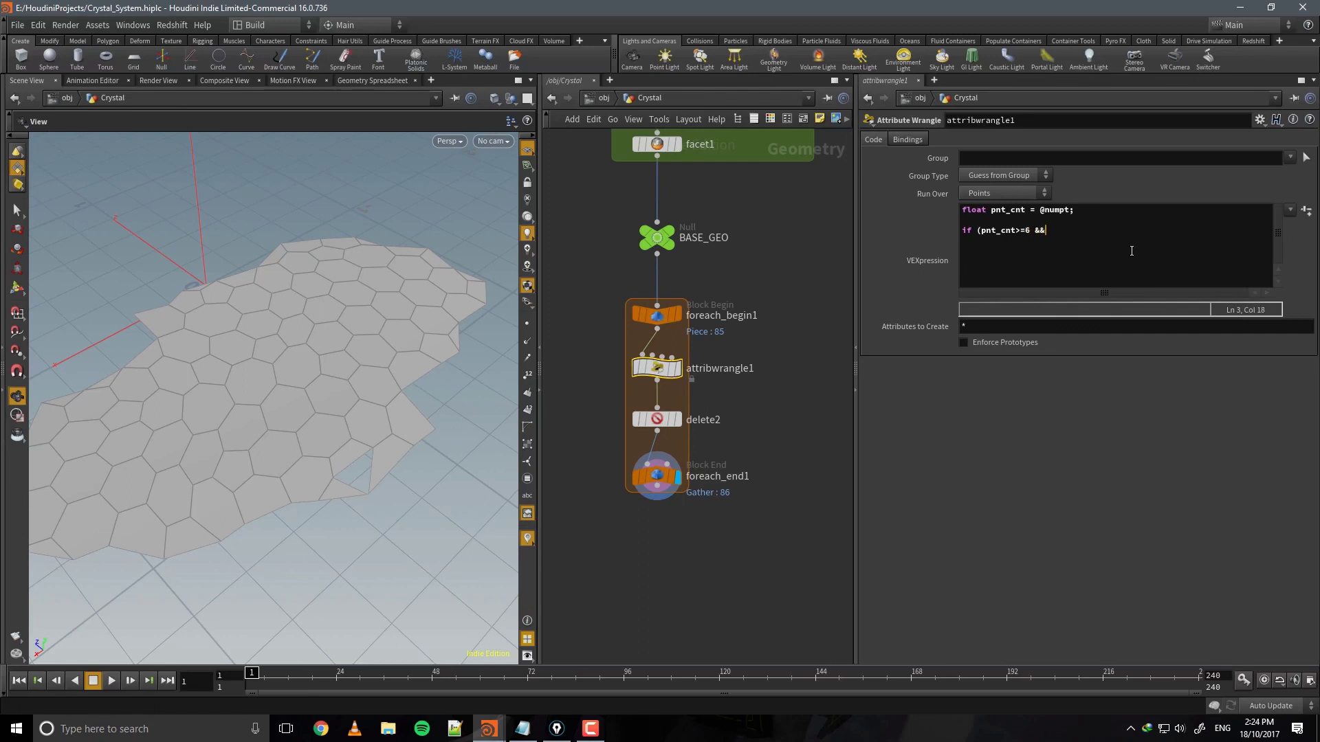
pyautogui.write('pnt')
pyautogui.write('7 {')
pyautogui.press('Return')
pyautogui.write('i@Cat_Delete = 0;')
pyautogui.press('Return')
# Add an else block that sets i@Cat_Delete = 1 to the wrangle code and save the scene.
pyautogui.write('else')
pyautogui.press('Tab')
pyautogui.write('i')
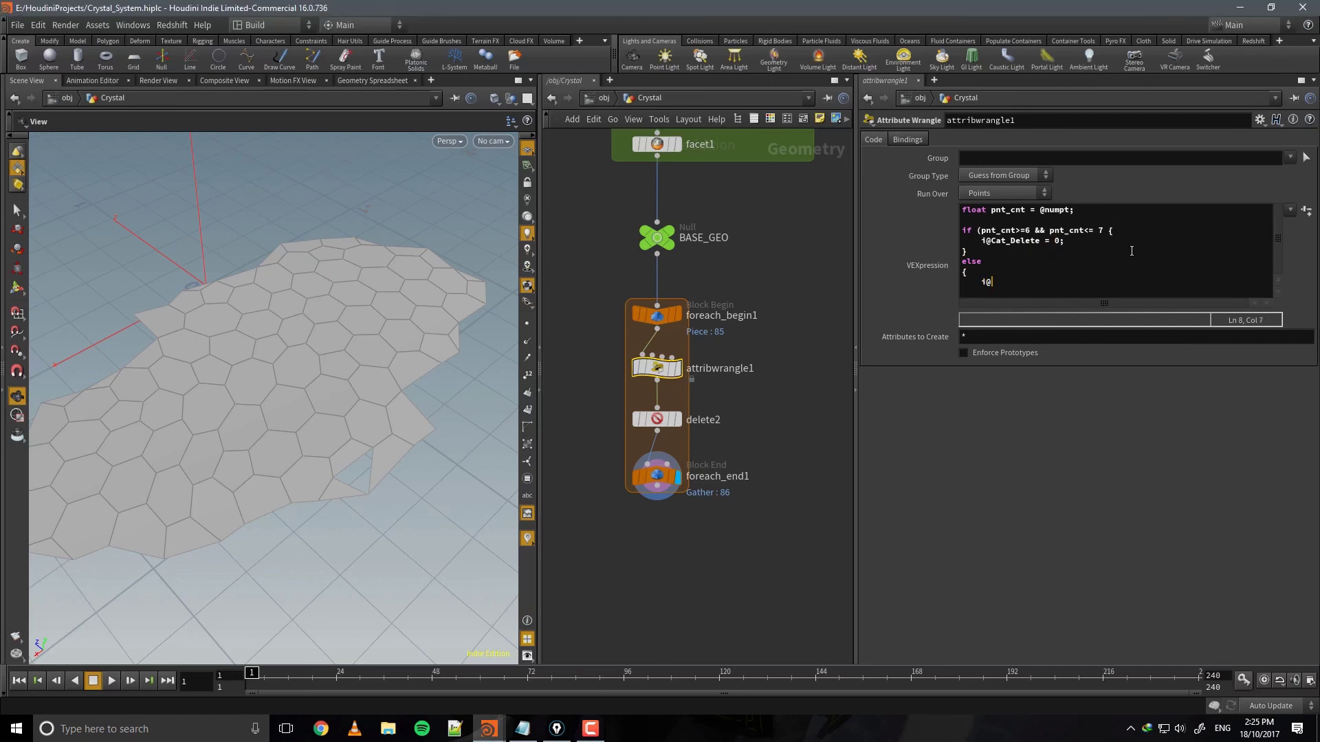
pyautogui.write('@Cat_Dele')
pyautogui.write('te = 1;')
pyautogui.press('Return')
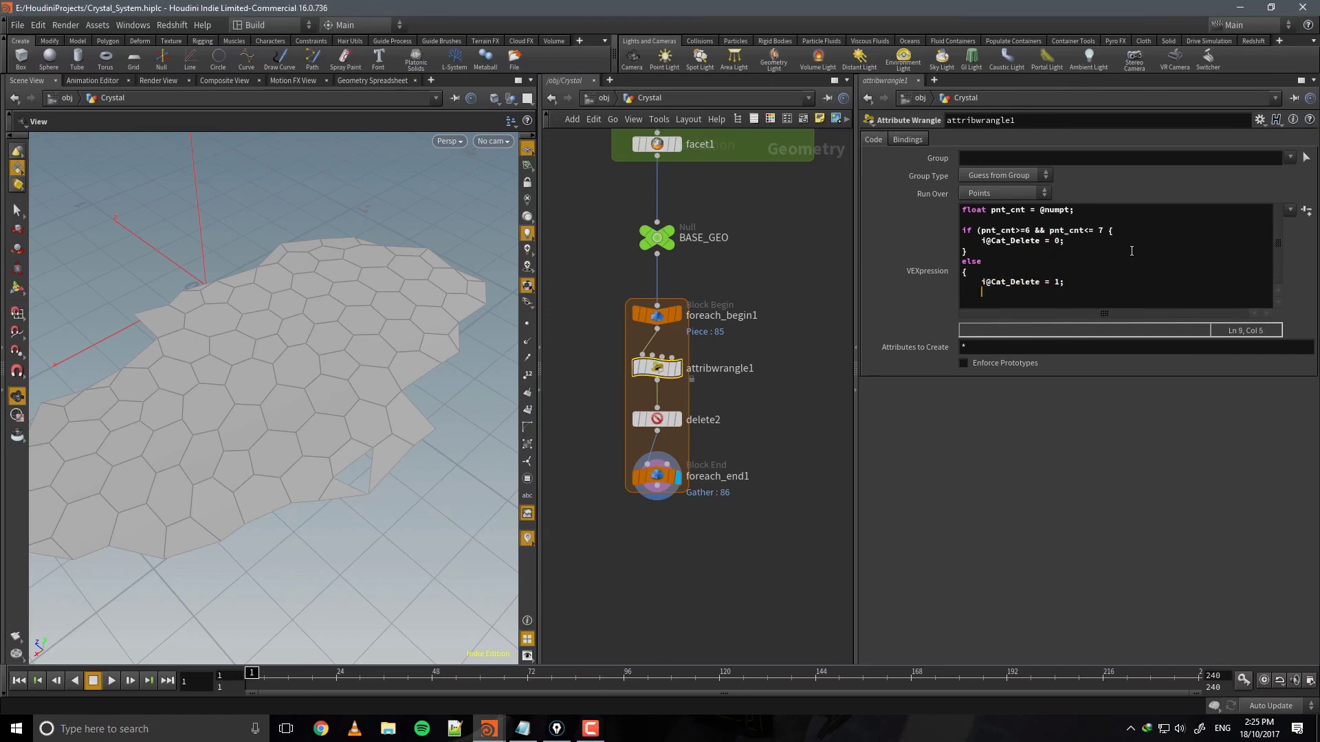
pyautogui.write('}')
pyautogui.hotkey('ctrl', 's')
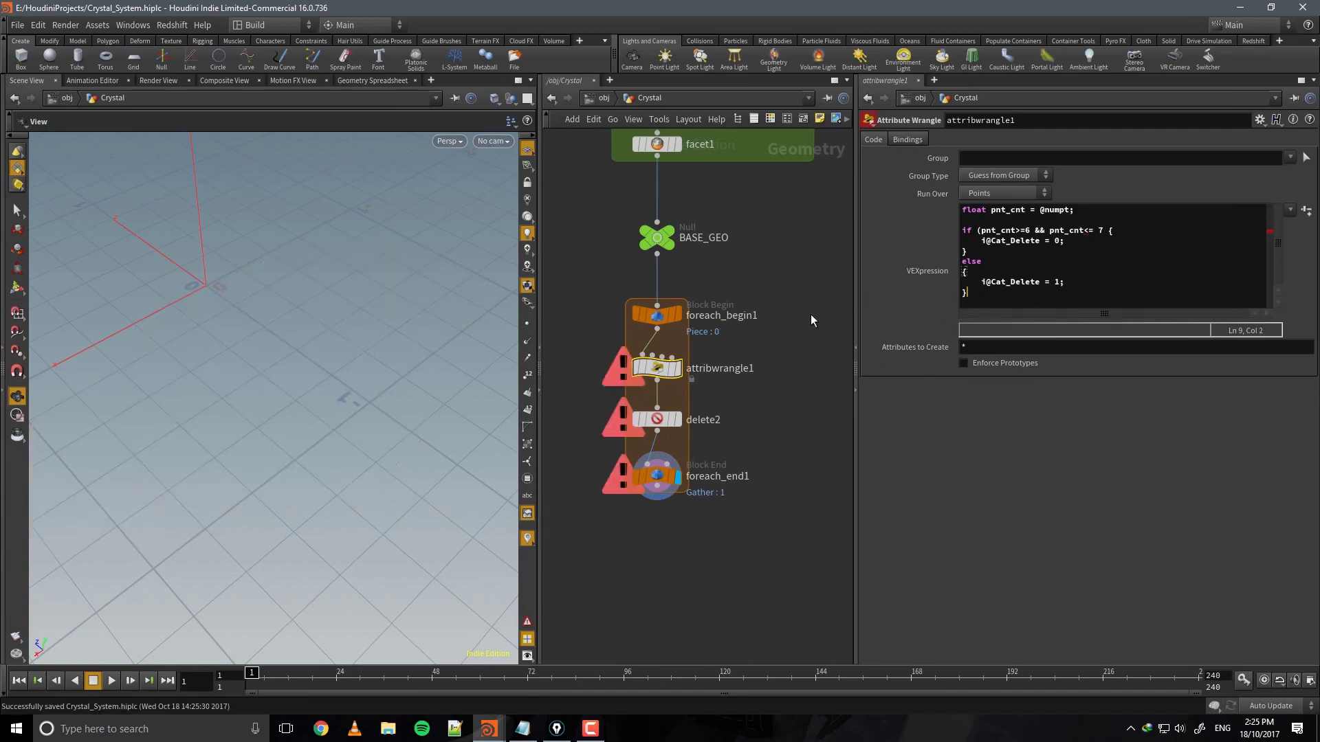
# Close the if condition's parenthesis after the 7 in the wrangle code and save the scene.
pyautogui.click(1107, 229)
pyautogui.write(')')
pyautogui.hotkey('ctrl', 's')
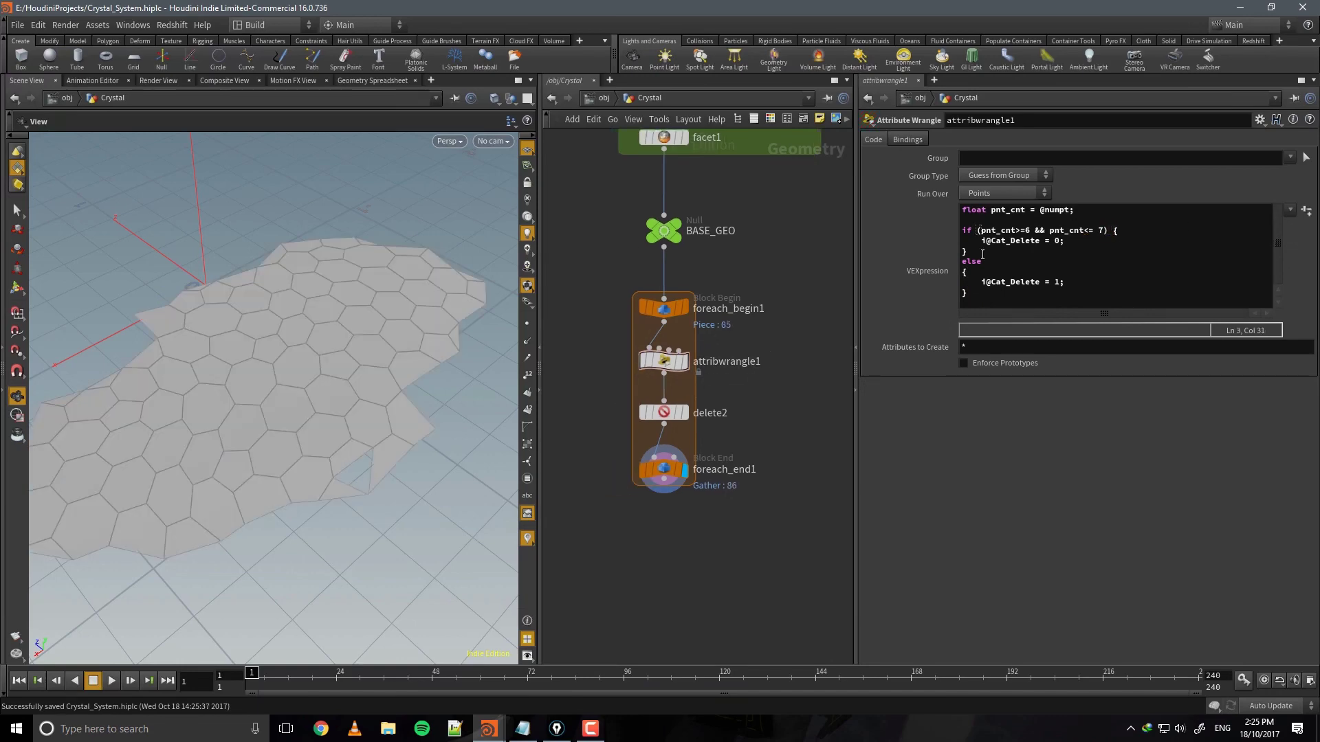
# Examine the cell grid from several angles together with the loop wrangle's node info and its point-count condition.
pyautogui.moveTo(817, 371); pyautogui.dragTo(813, 384, button='middle')
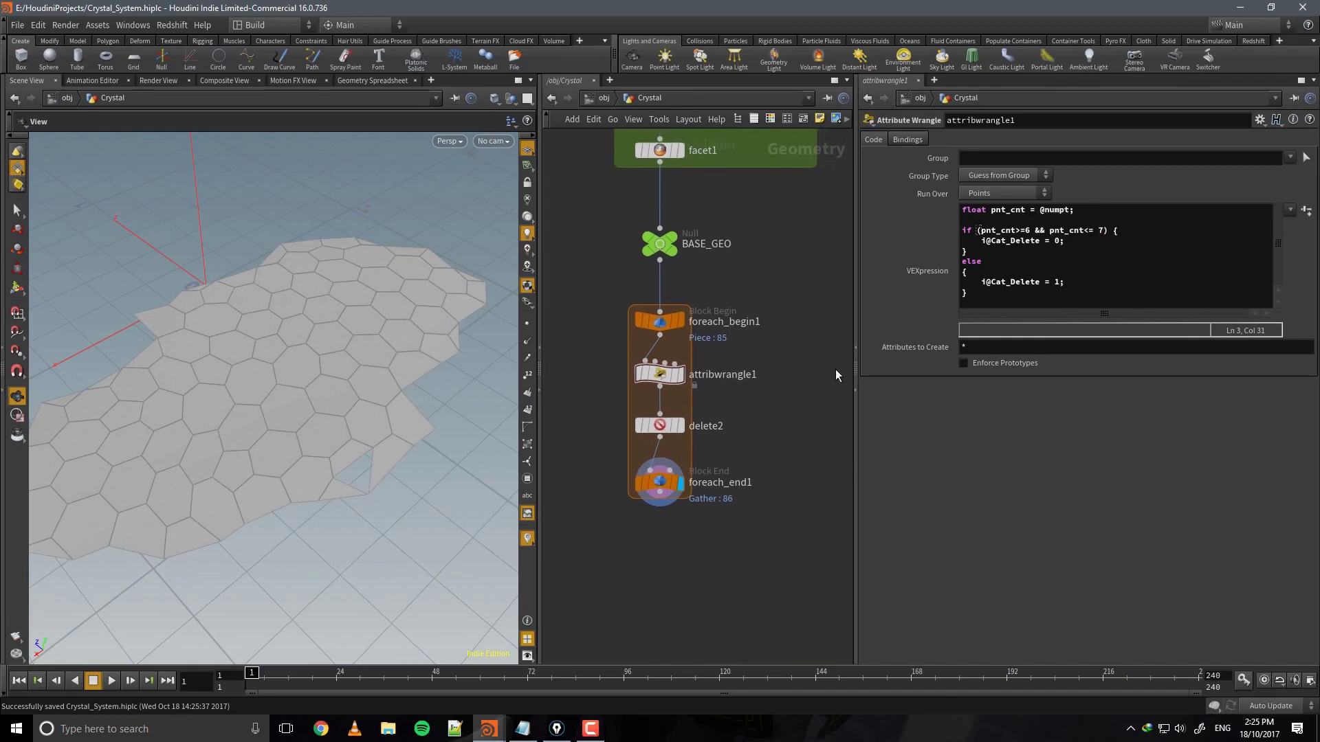
pyautogui.moveTo(388, 372); pyautogui.dragTo(418, 358)
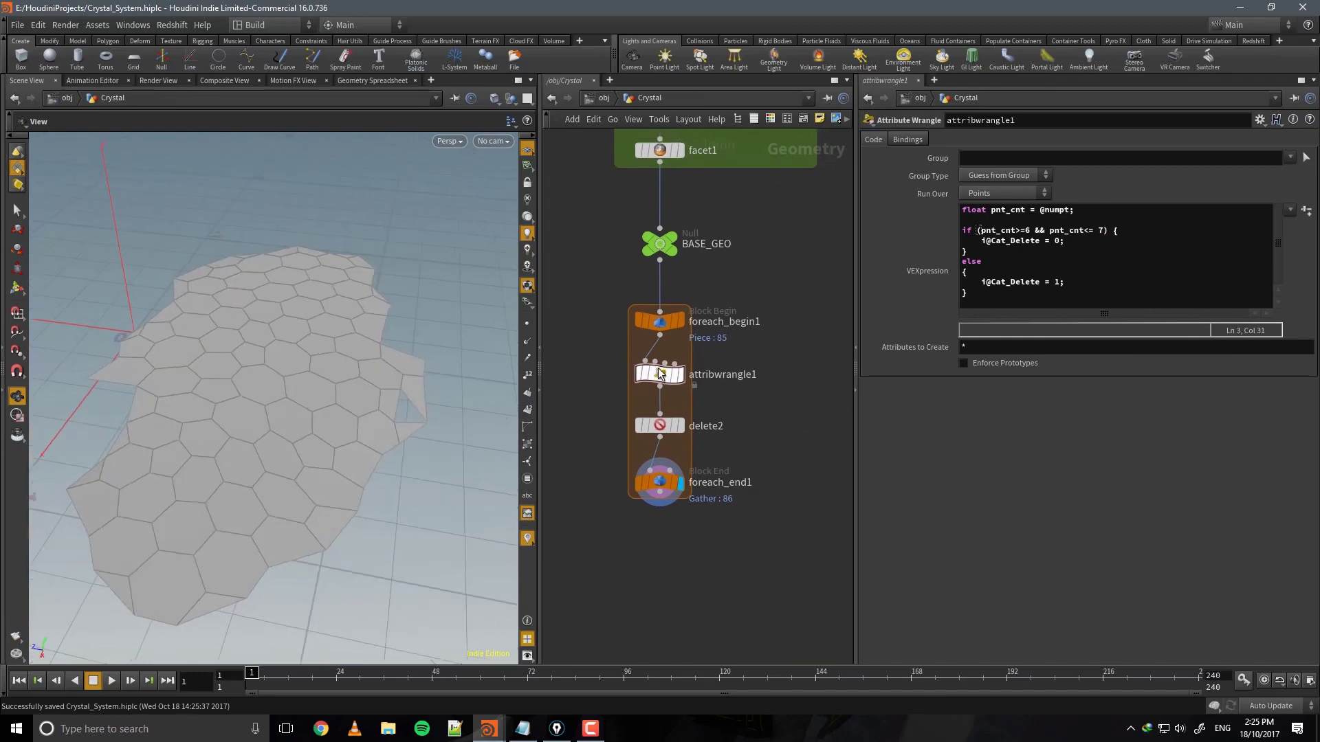
pyautogui.moveTo(661, 375)
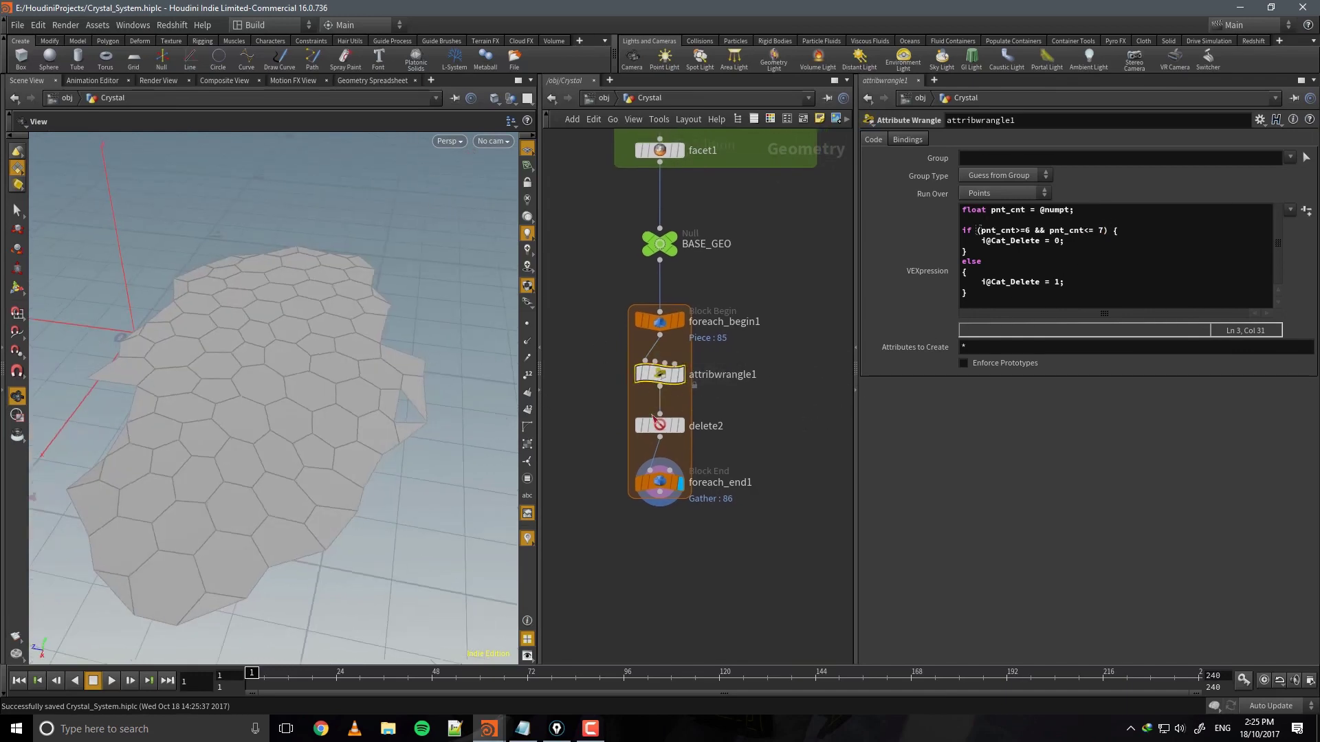
pyautogui.middleClick(661, 374)
pyautogui.moveTo(403, 347); pyautogui.dragTo(376, 375)
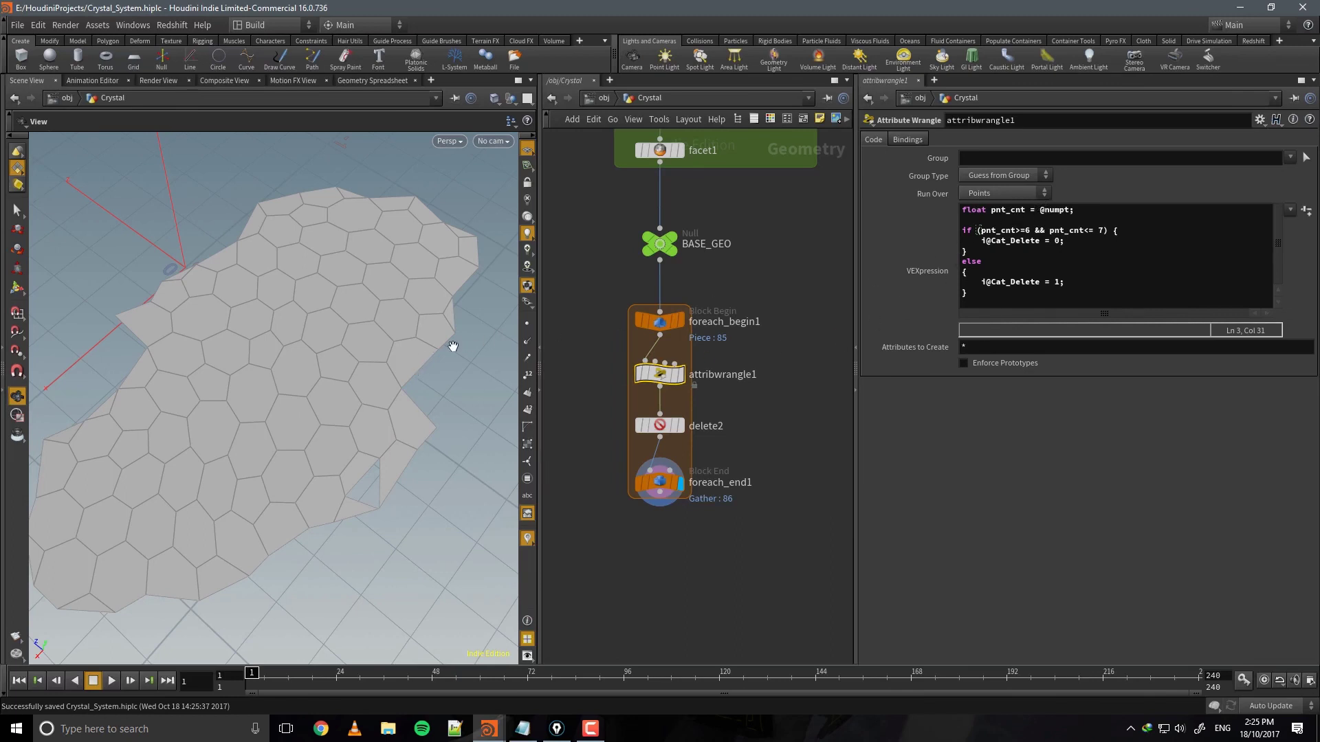
pyautogui.moveTo(454, 345); pyautogui.dragTo(453, 323)
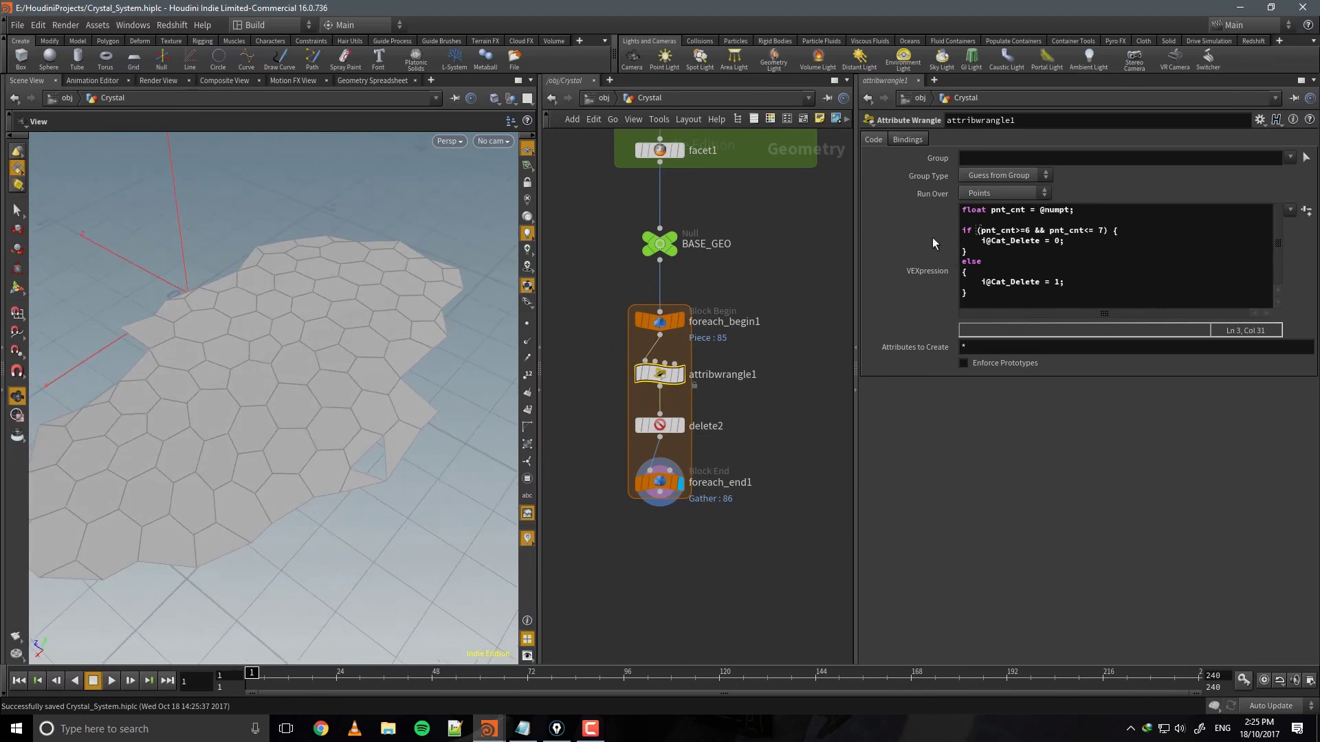
pyautogui.click(1045, 231)
pyautogui.moveTo(422, 330); pyautogui.dragTo(448, 298)
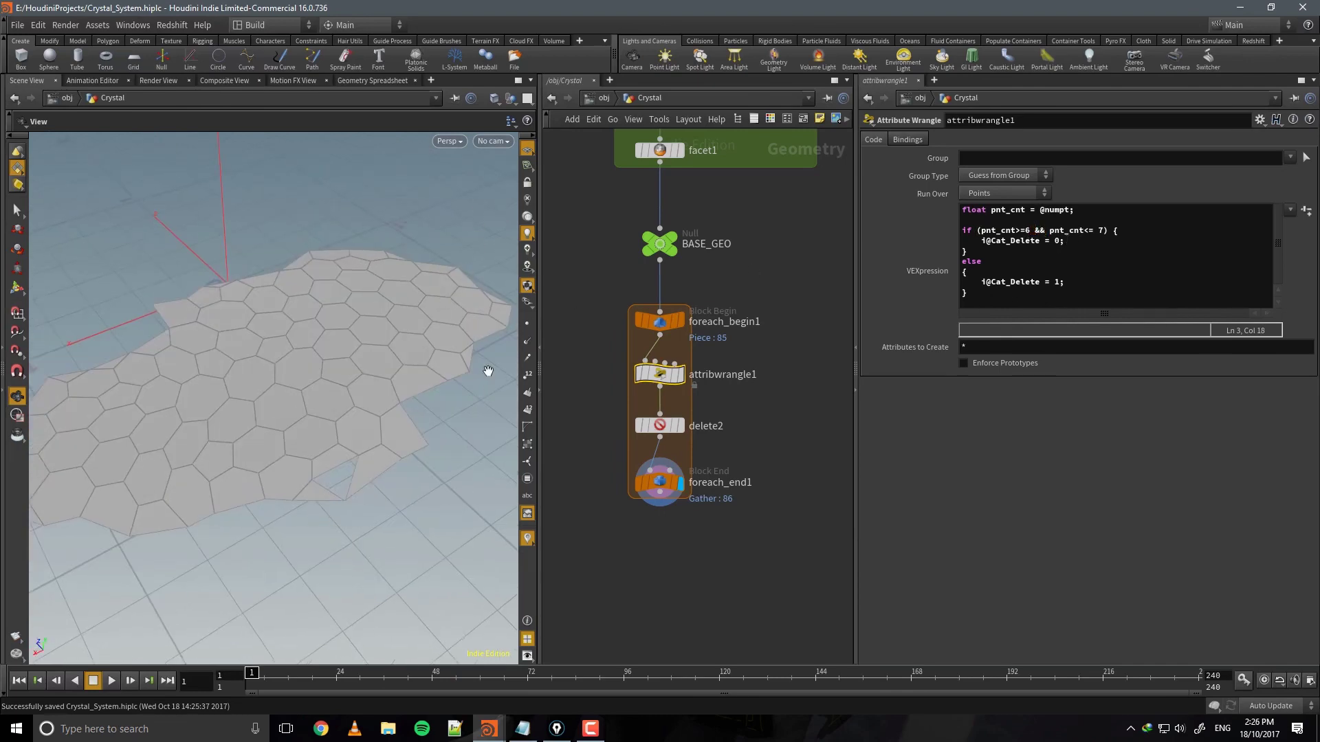
pyautogui.moveTo(386, 433); pyautogui.dragTo(412, 412)
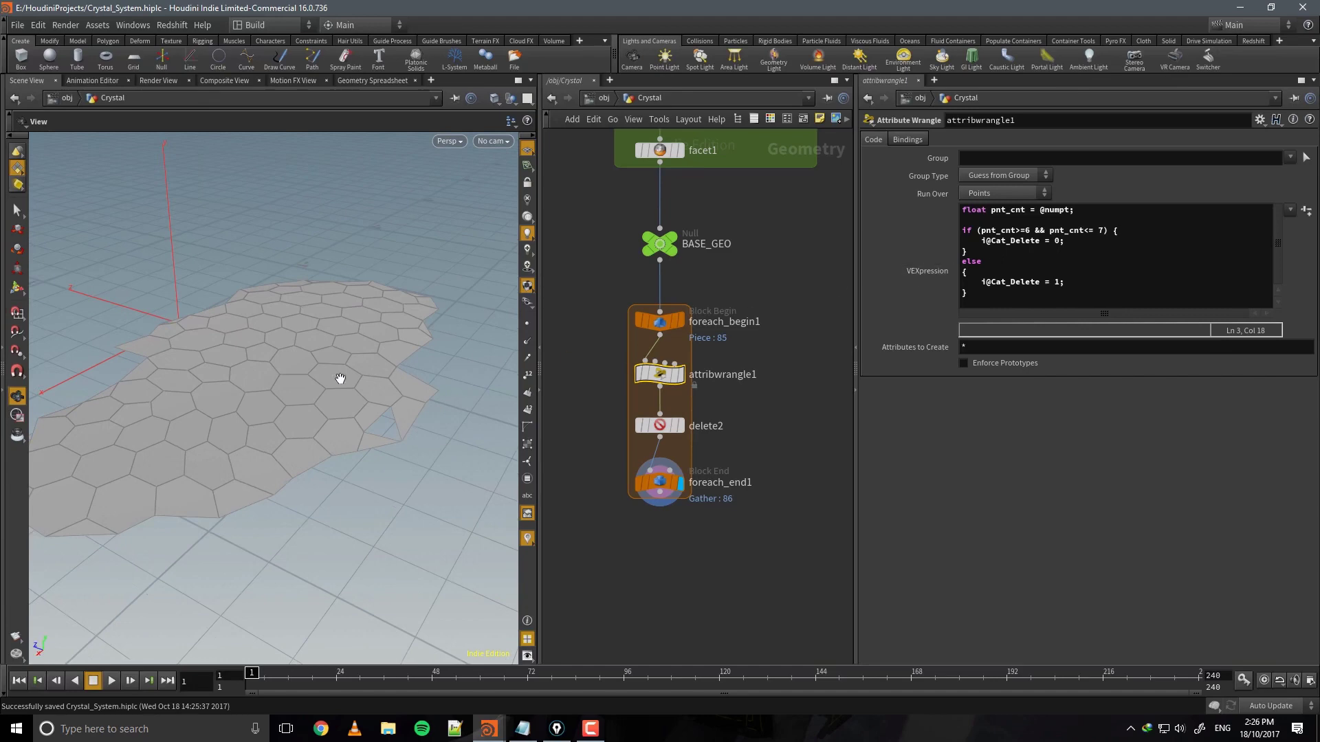
pyautogui.moveTo(340, 378); pyautogui.dragTo(416, 271)
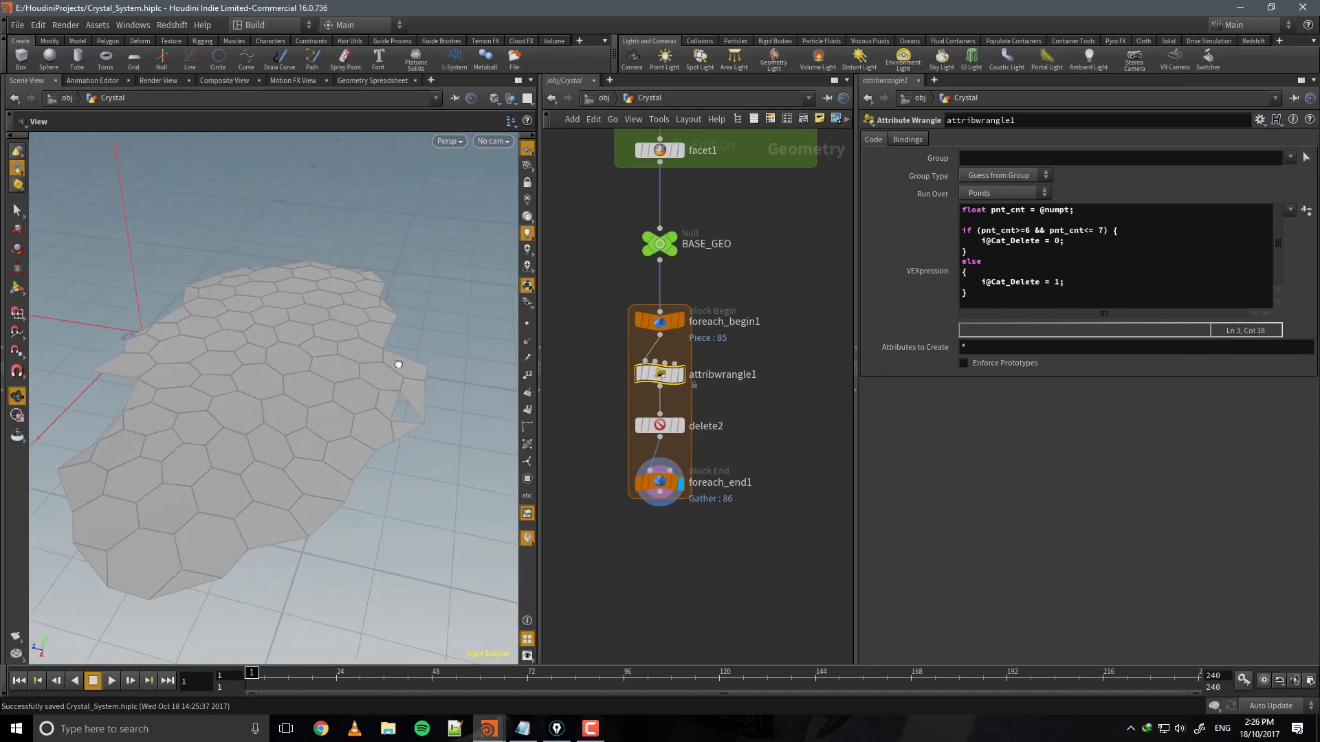
pyautogui.moveTo(398, 364); pyautogui.dragTo(406, 375)
pyautogui.click(707, 425)
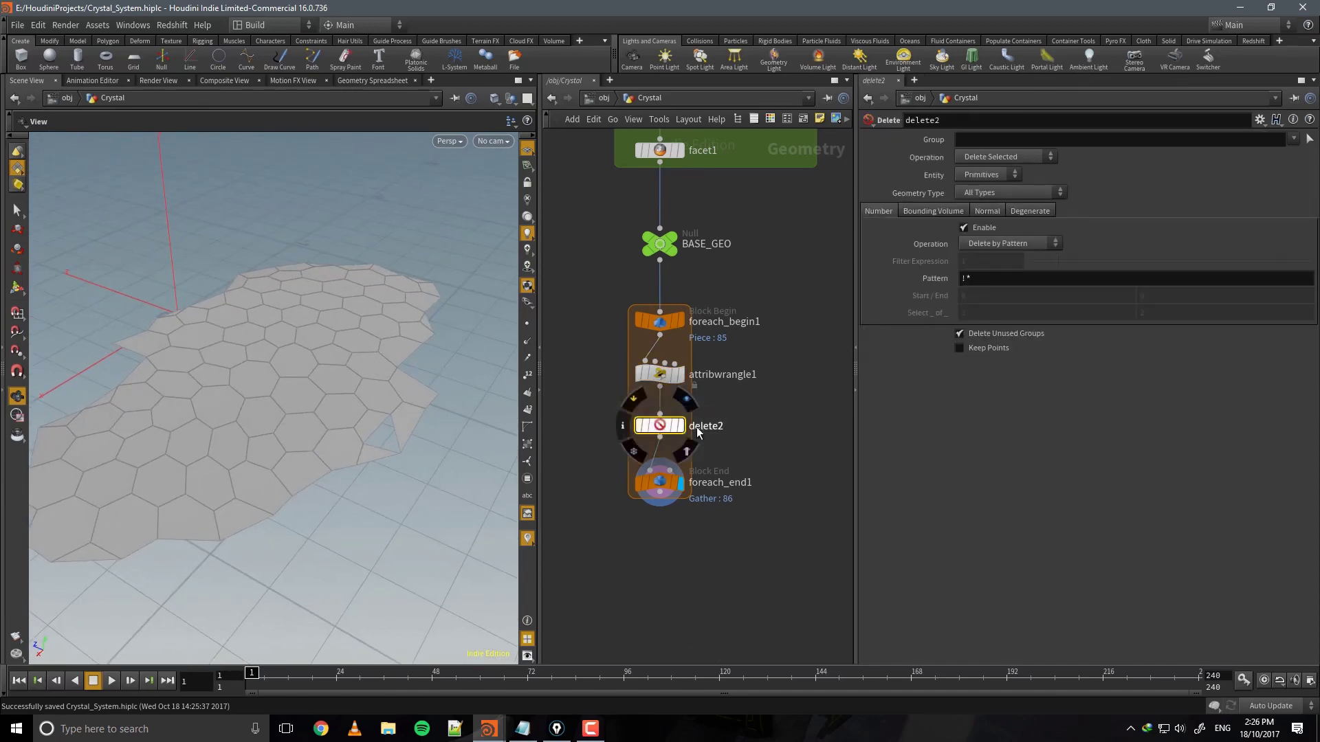
pyautogui.click(983, 246)
pyautogui.click(1012, 282)
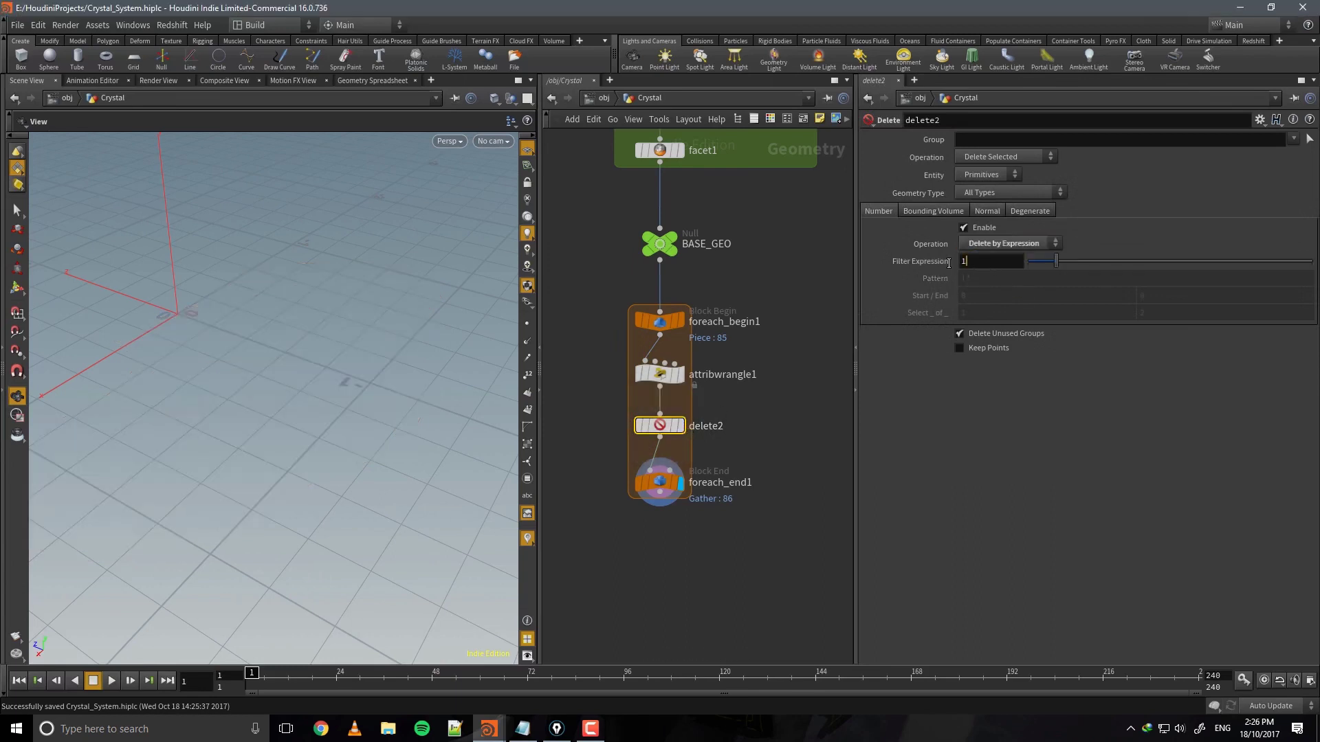
pyautogui.moveTo(948, 263); pyautogui.dragTo(941, 265)
pyautogui.hotkey('alt', 'e')
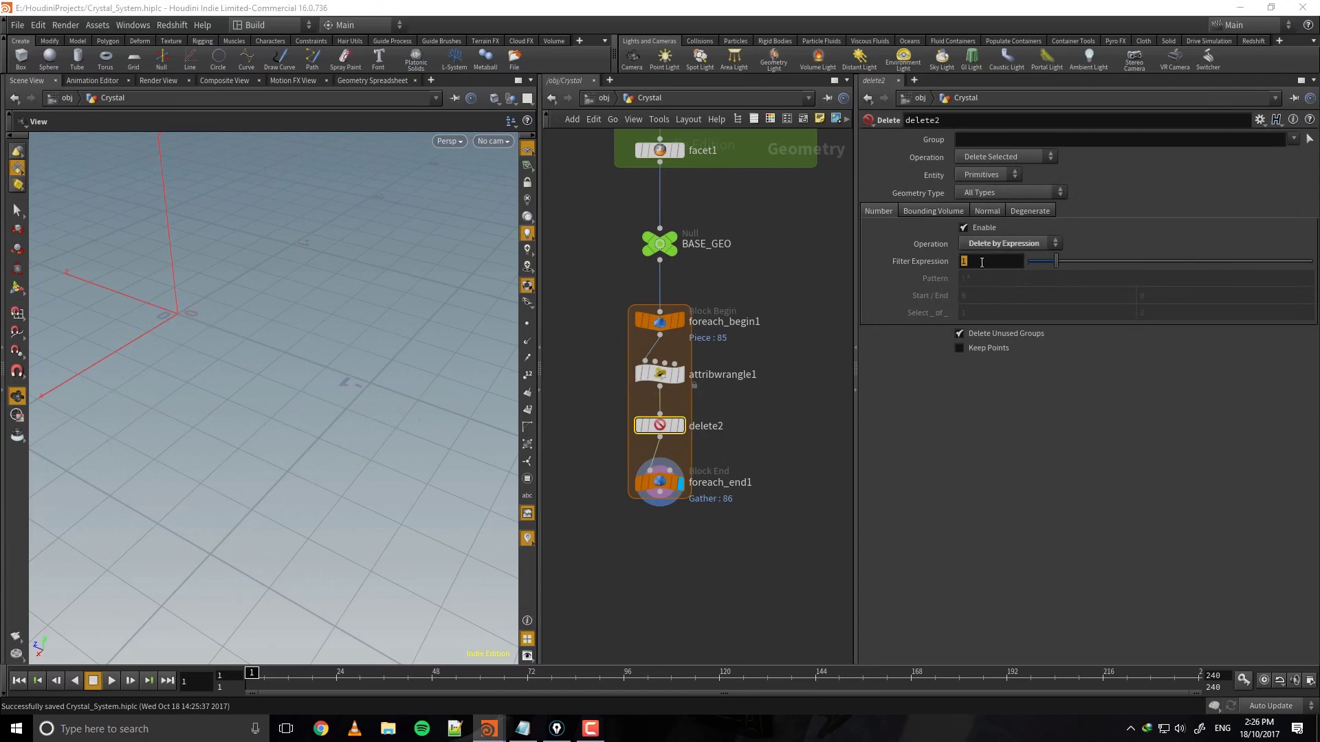
pyautogui.write('@Cat')
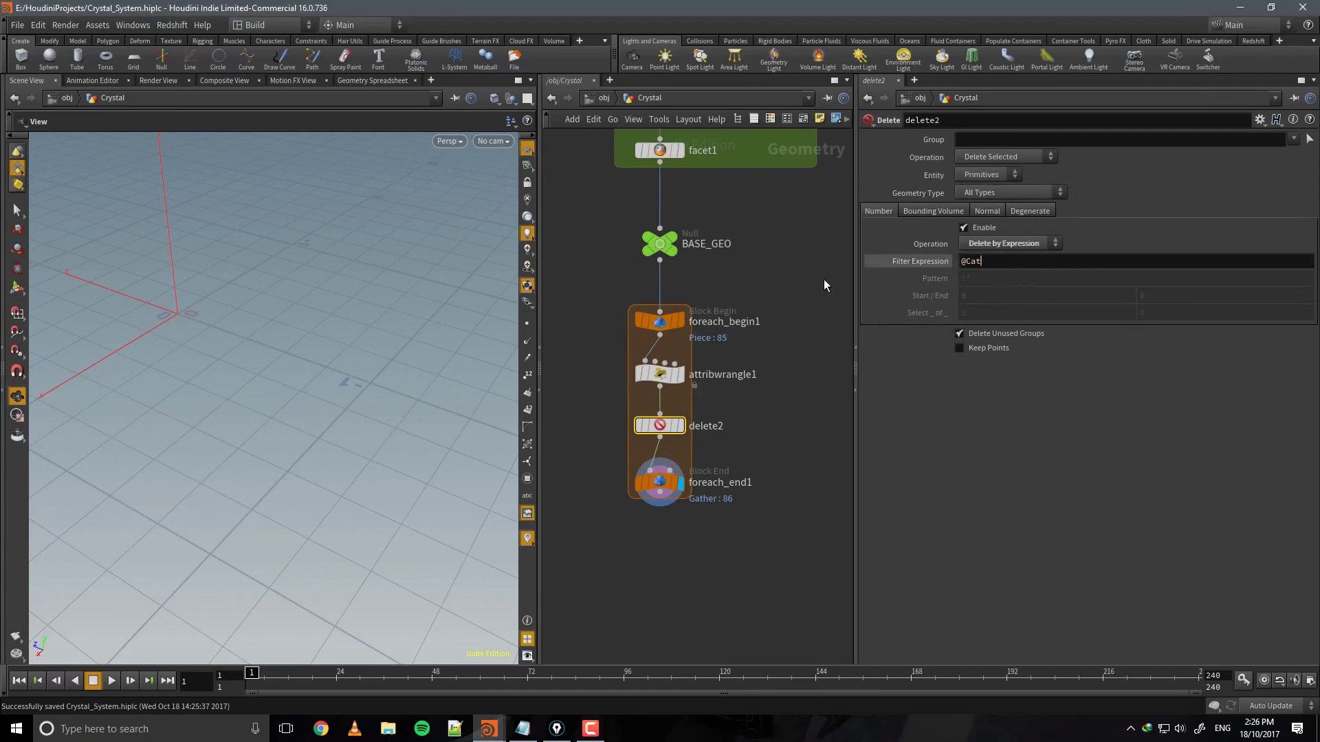
pyautogui.write('_Delete==1')
pyautogui.press('Return')
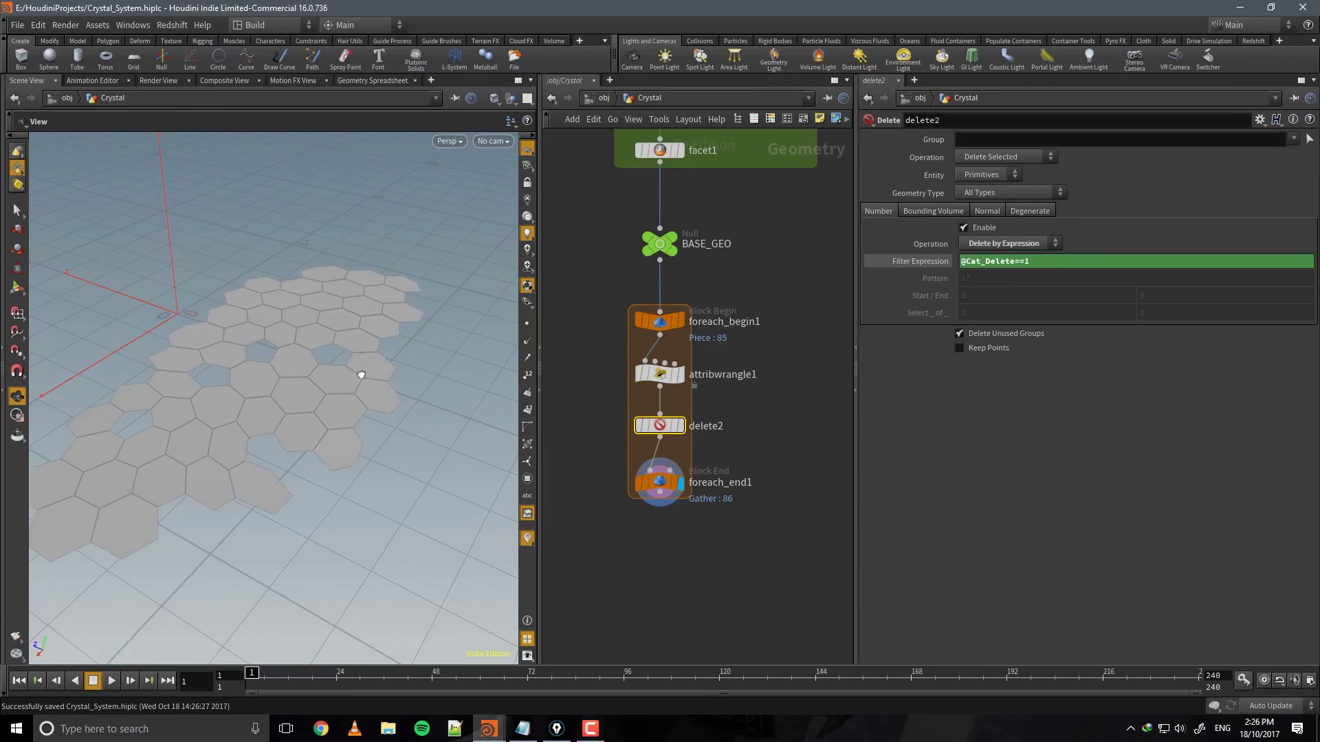
# Check the loop end's attribute info and insert an Attribute Delete node between the Delete node and the loop's end.
pyautogui.moveTo(359, 372); pyautogui.dragTo(377, 317)
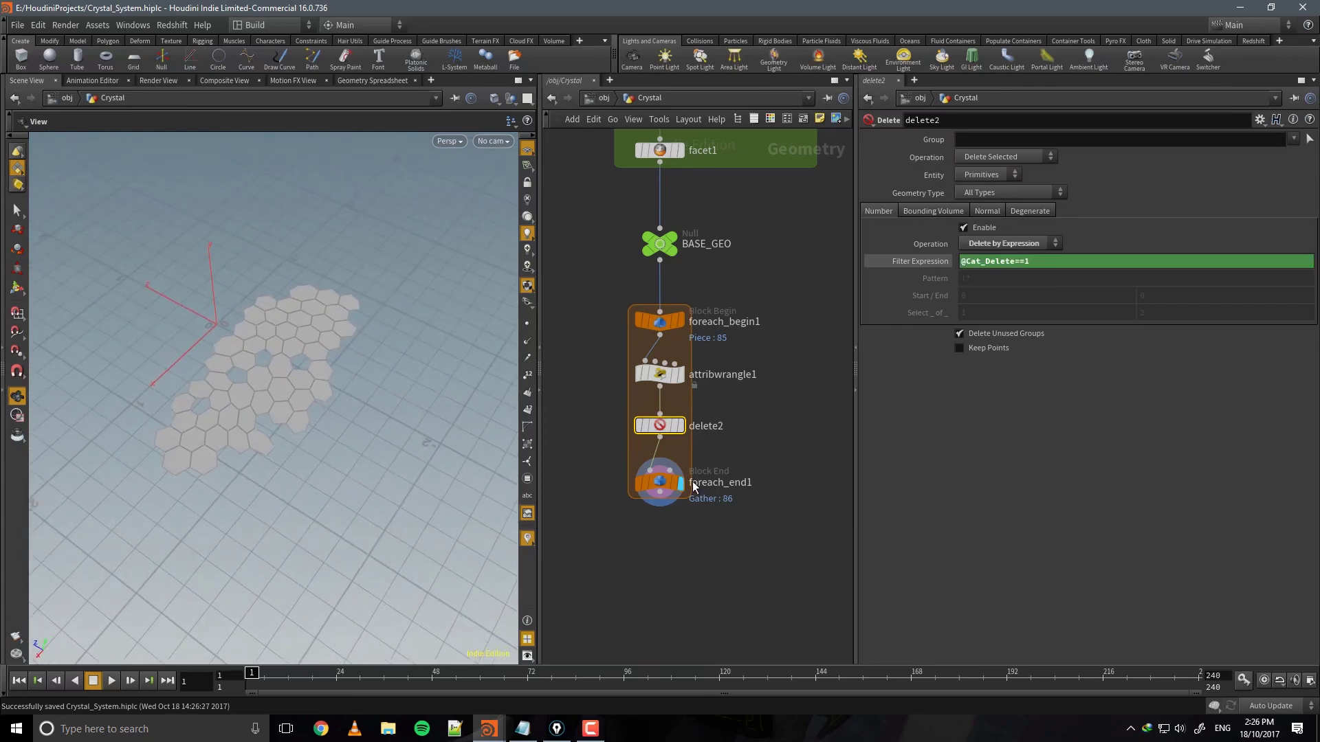
pyautogui.middleClick(665, 486)
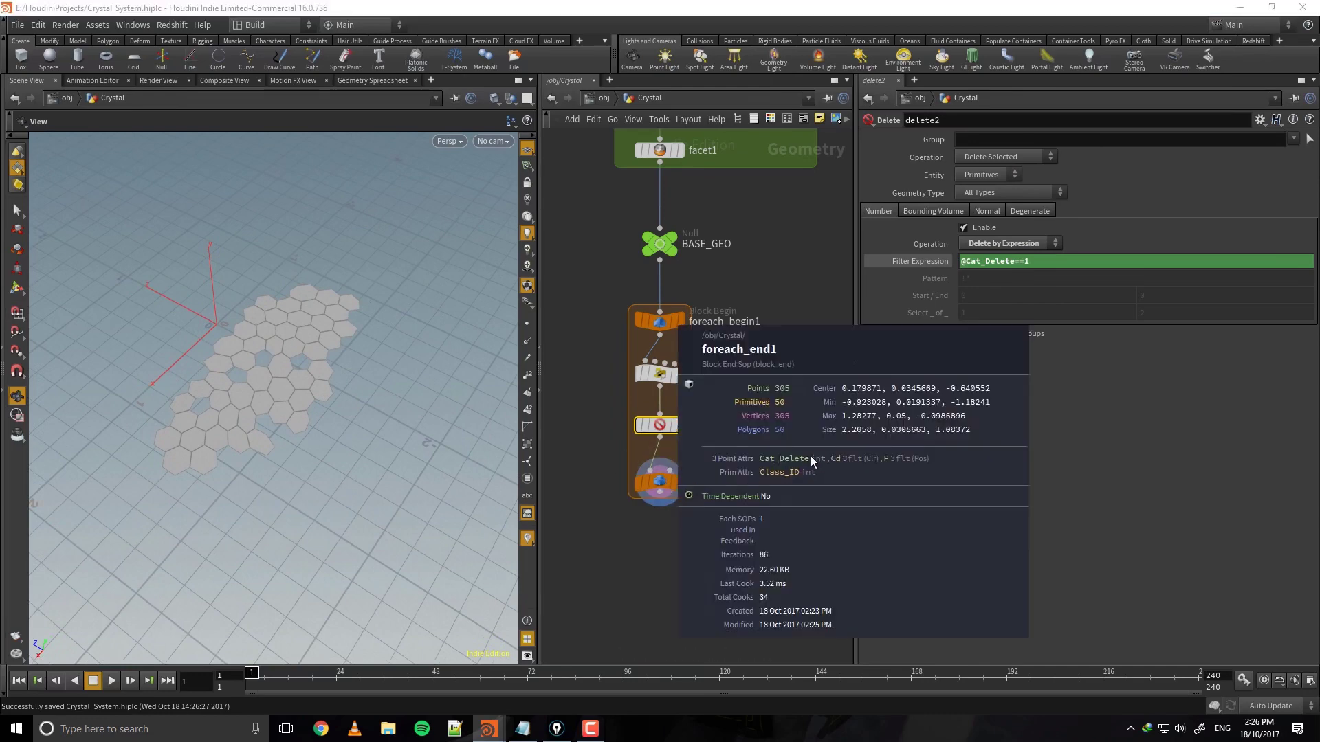
pyautogui.scroll(4, 757, 471)
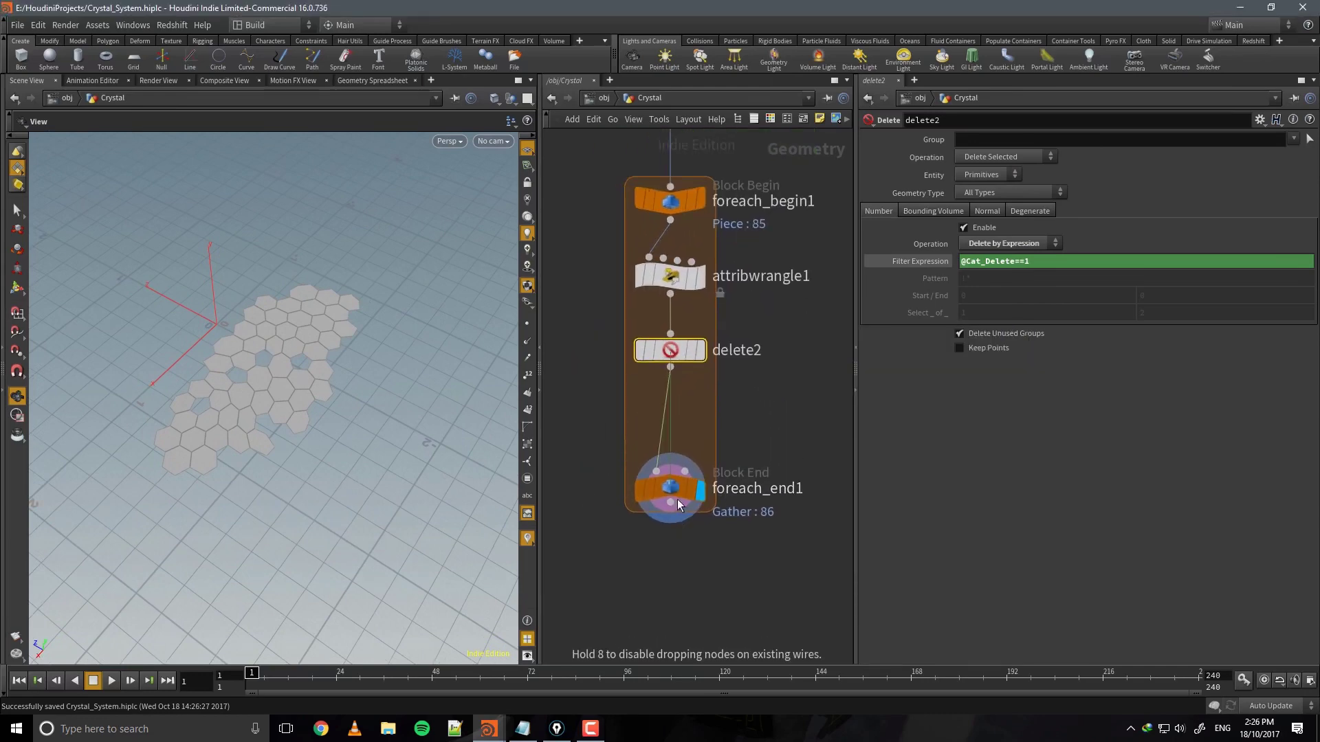
pyautogui.moveTo(677, 501); pyautogui.dragTo(678, 513)
pyautogui.press('Tab')
pyautogui.write('atd')
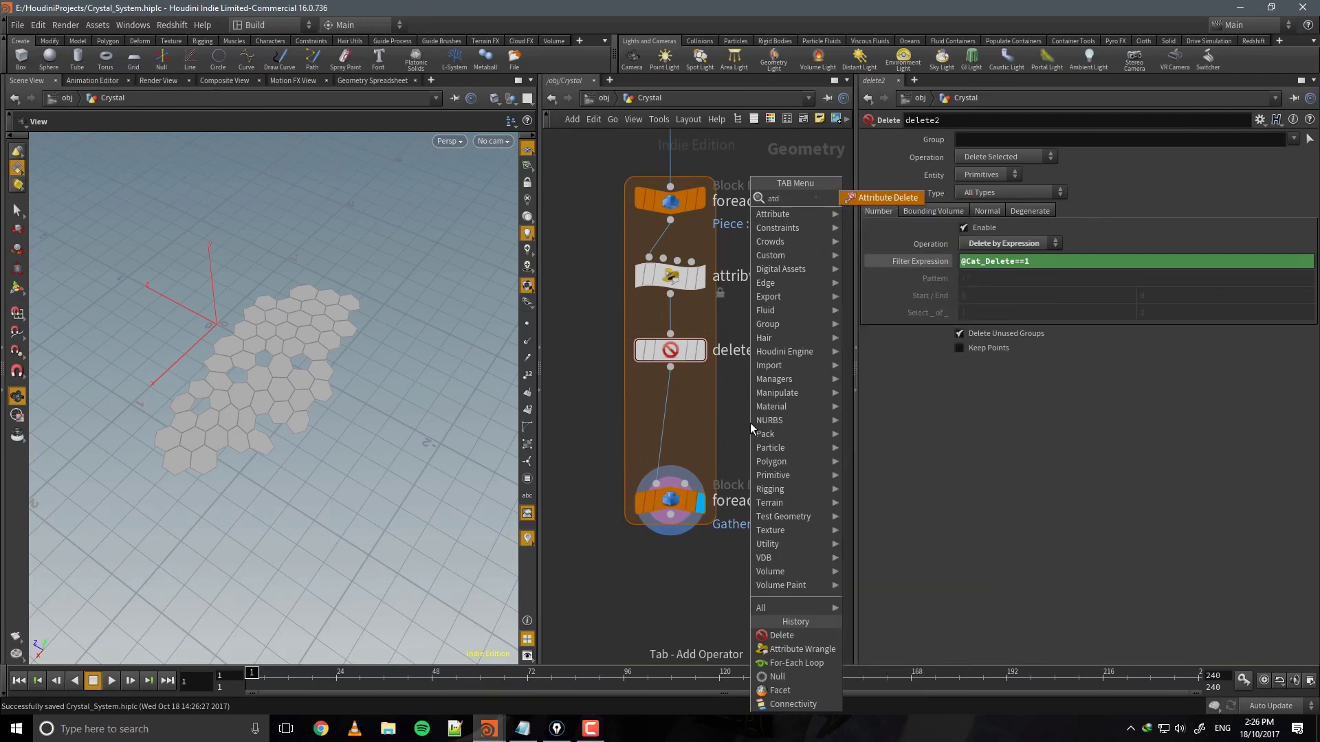
pyautogui.press('Return')
pyautogui.click(659, 424)
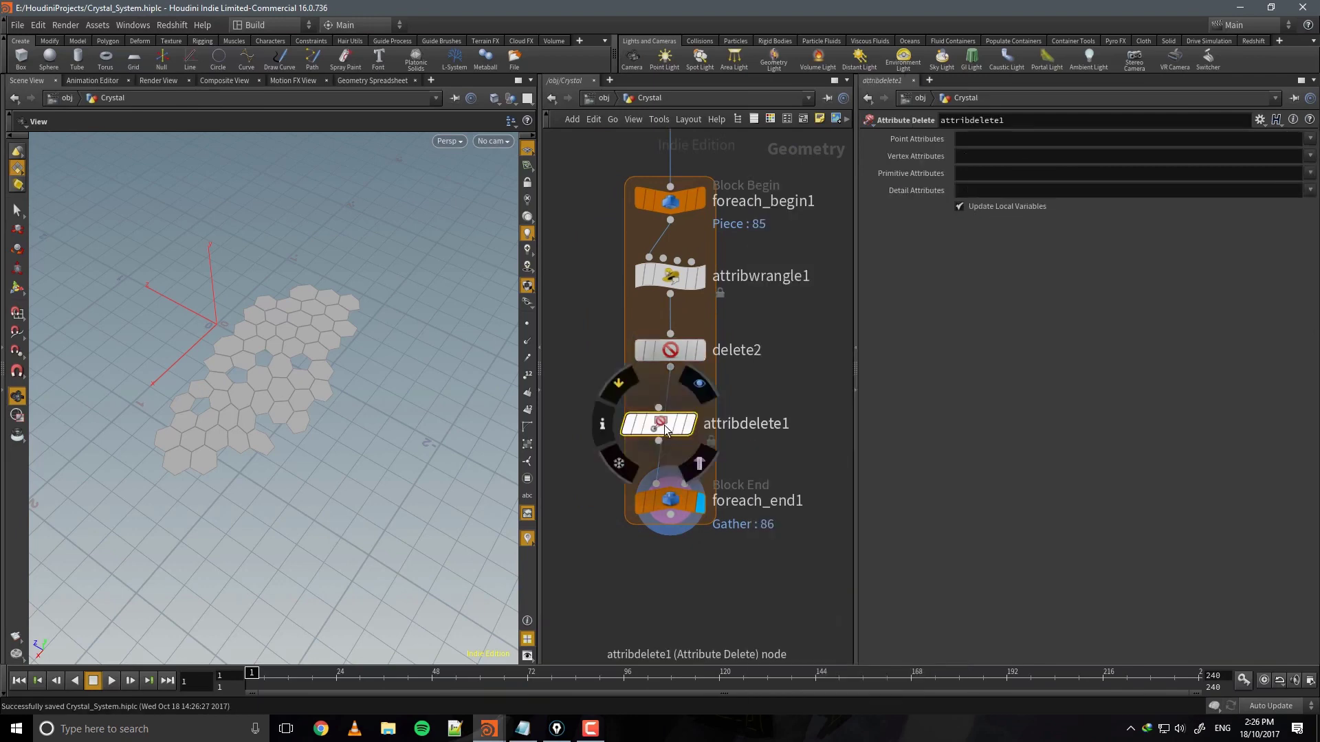
pyautogui.moveTo(665, 429); pyautogui.dragTo(677, 429)
# Set the Attribute Delete node to remove the Cat_Delete point attribute and display the loop's end node again.
pyautogui.click(711, 383)
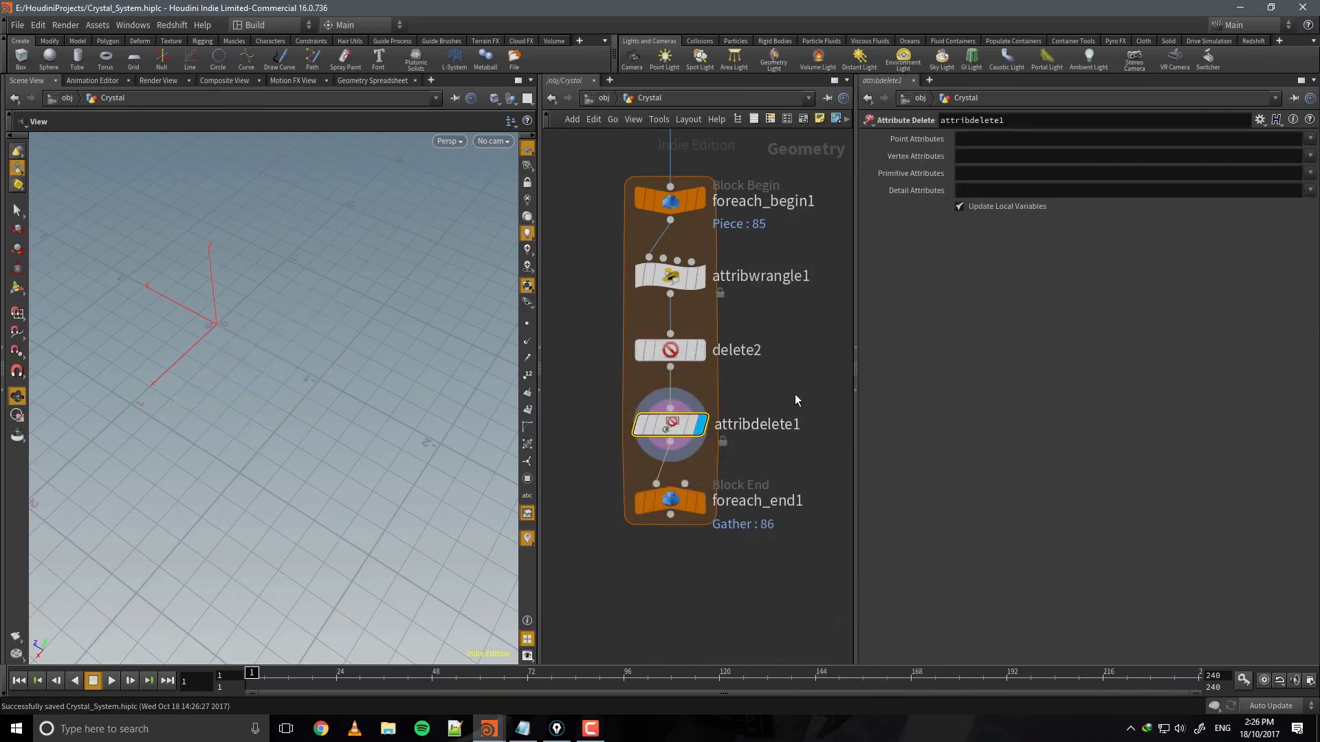
pyautogui.click(1310, 138)
pyautogui.click(1302, 163)
pyautogui.click(700, 502)
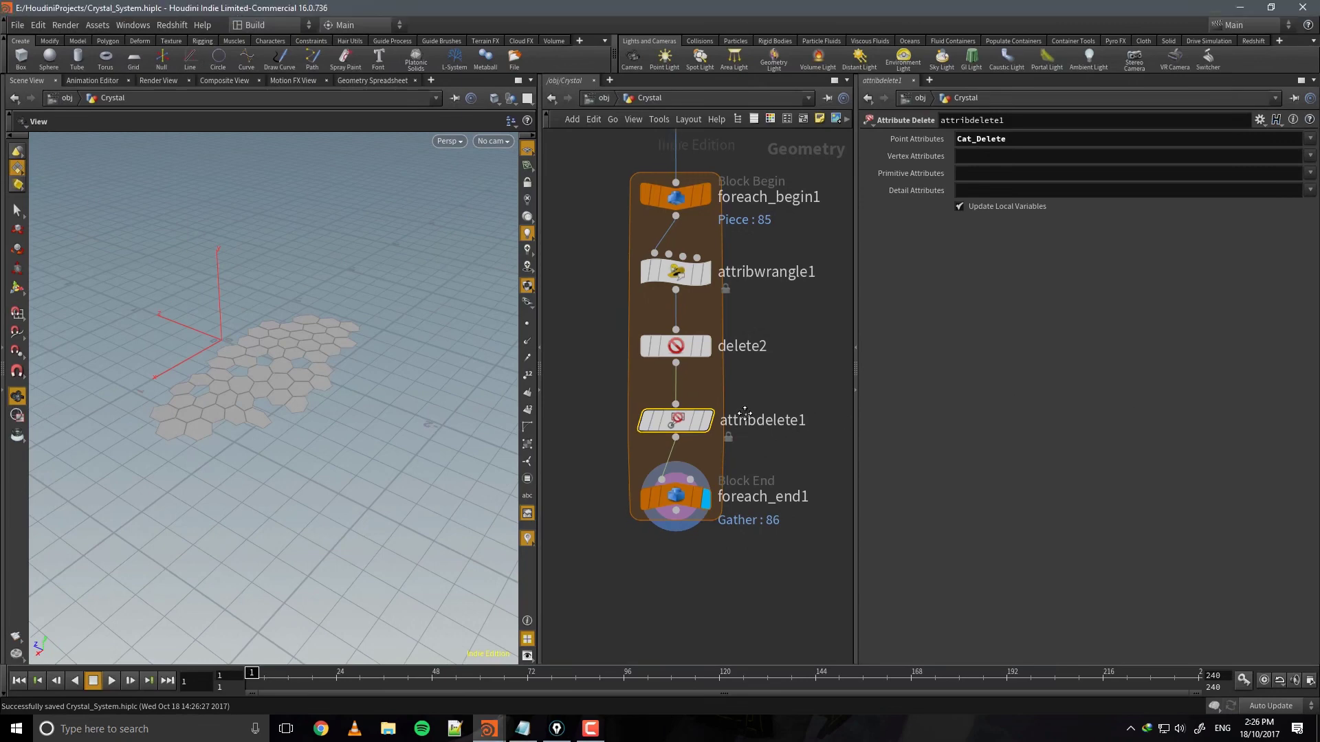
# Add a Null node below the loop's end node and rename it Cleaned_Base_Geo.
pyautogui.moveTo(757, 634); pyautogui.dragTo(752, 465, button='middle')
pyautogui.press('Tab')
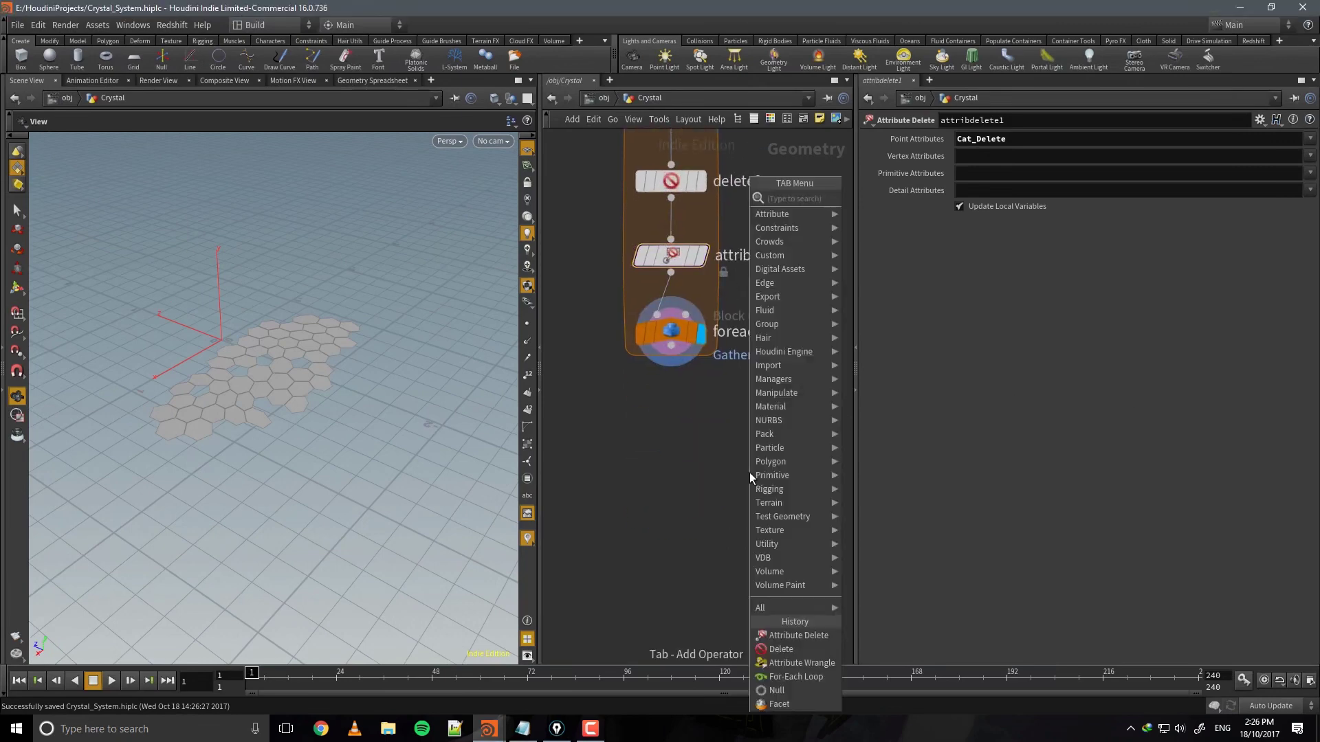
pyautogui.press('Escape')
pyautogui.click(637, 403)
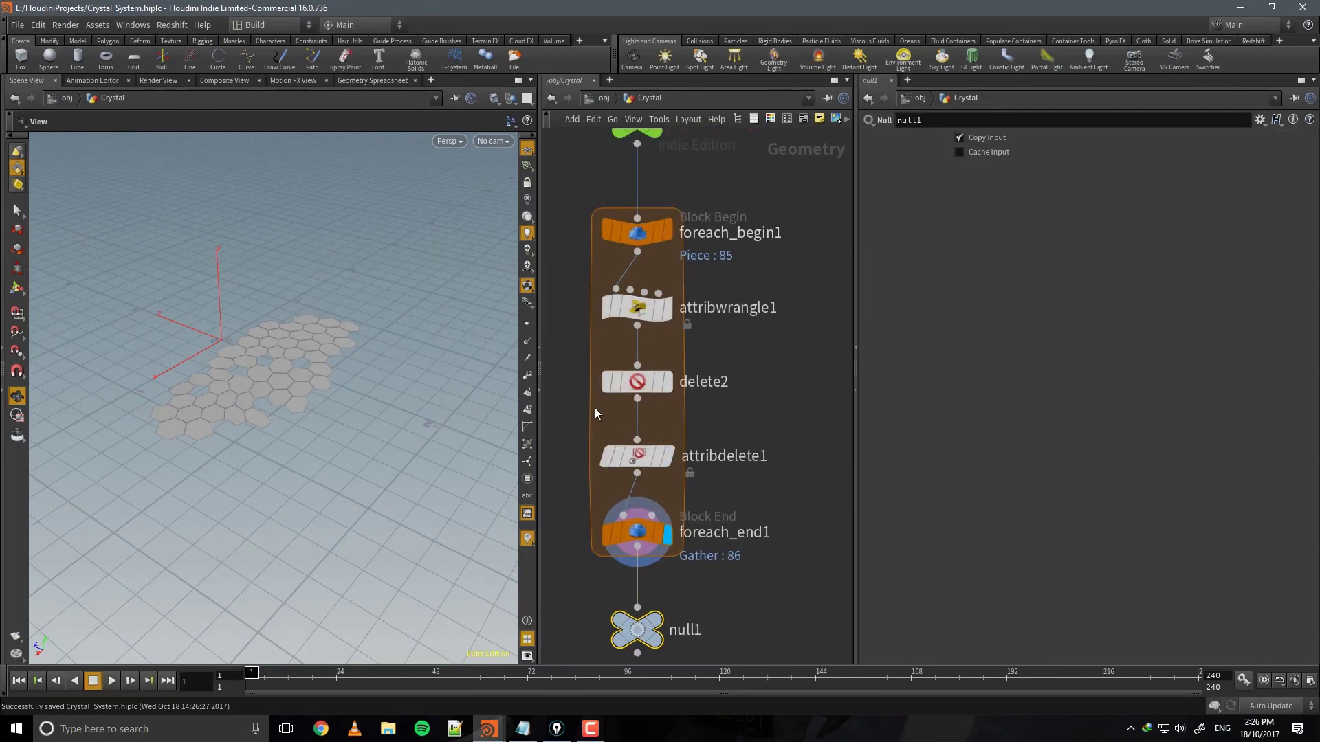
pyautogui.doubleClick(693, 479)
pyautogui.doubleClick(694, 480)
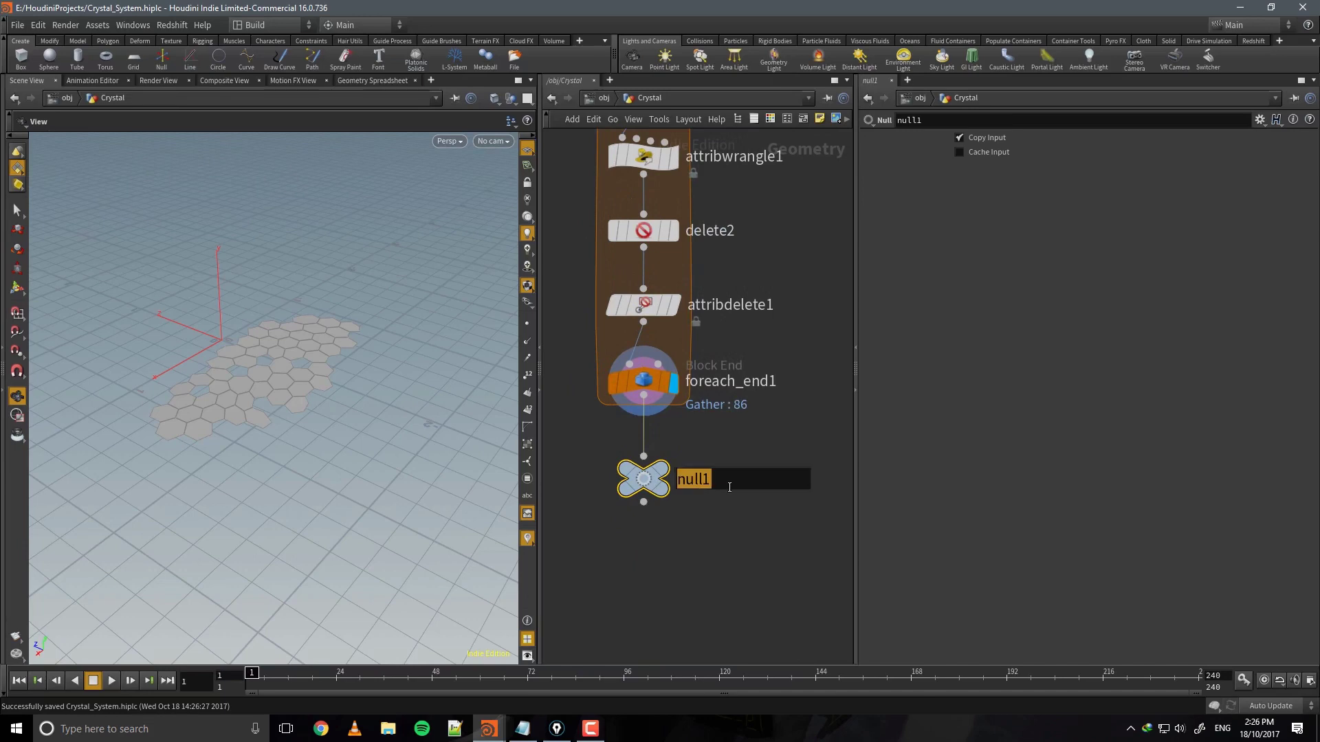
pyautogui.write('Cleaned_Bs')
pyautogui.press('BackSpace')
pyautogui.write('ase_Geo')
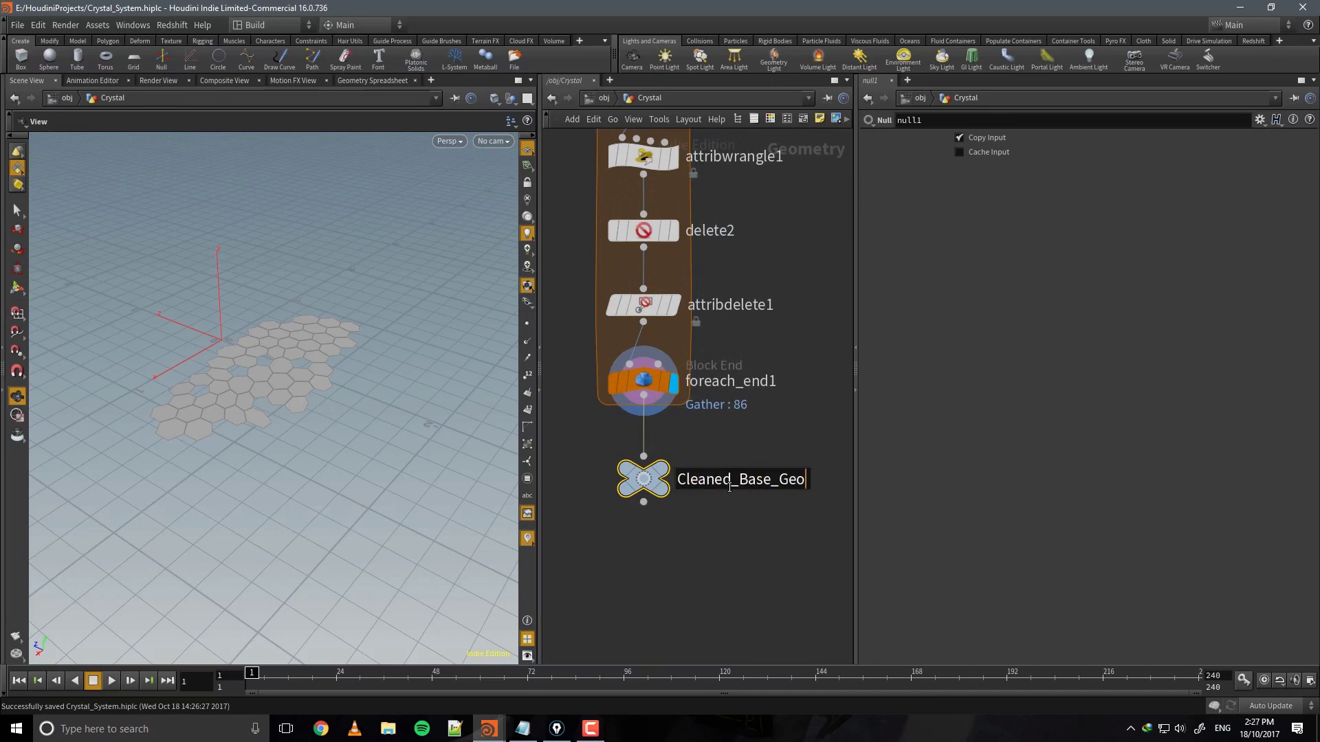
pyautogui.press('Return')
# Colour the Cleaned_Base_Geo node green and close the colour palette.
pyautogui.press('c')
pyautogui.click(782, 601)
pyautogui.press('c')
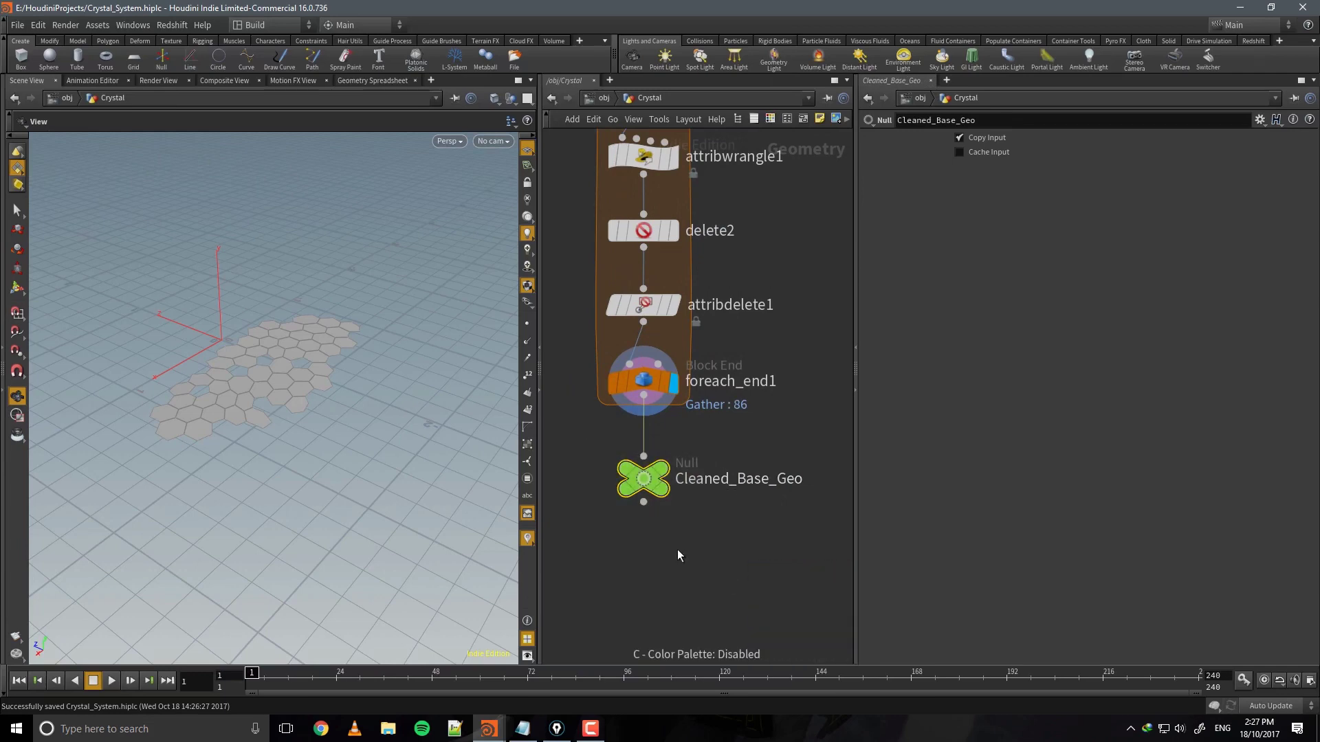
# Look over the cleaned hexagon base from closer up and save the scene.
pyautogui.moveTo(687, 541); pyautogui.dragTo(691, 560, button='middle')
pyautogui.scroll(3, 378, 444)
pyautogui.moveTo(377, 445); pyautogui.dragTo(413, 412)
pyautogui.hotkey('ctrl', 's')
# Add a For-Each loop and connect its begin node below the Cleaned_Base_Geo null.
pyautogui.moveTo(728, 565); pyautogui.dragTo(727, 514, button='middle')
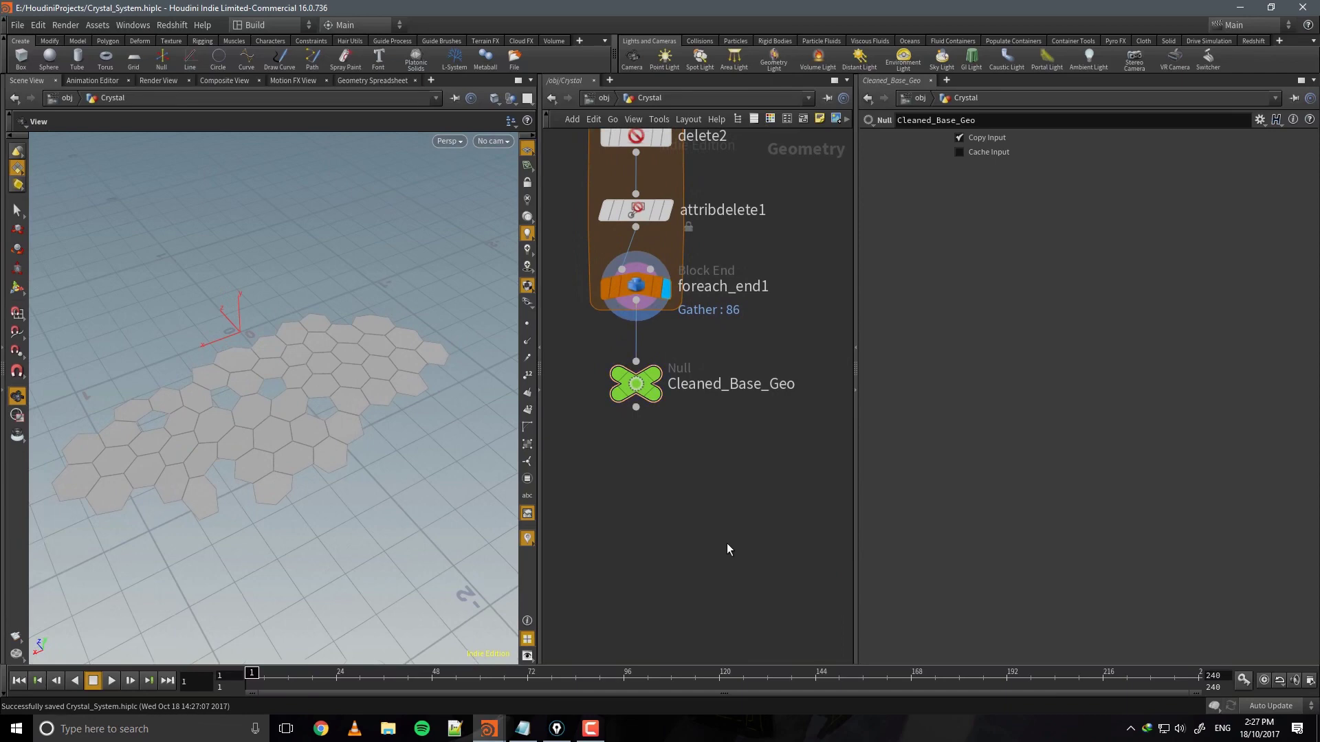
pyautogui.press('Tab')
pyautogui.write('foreach')
pyautogui.press('Return')
pyautogui.click(700, 527)
pyautogui.moveTo(773, 566); pyautogui.dragTo(777, 453, button='middle')
pyautogui.click(777, 453)
pyautogui.moveTo(640, 356); pyautogui.dragTo(640, 296)
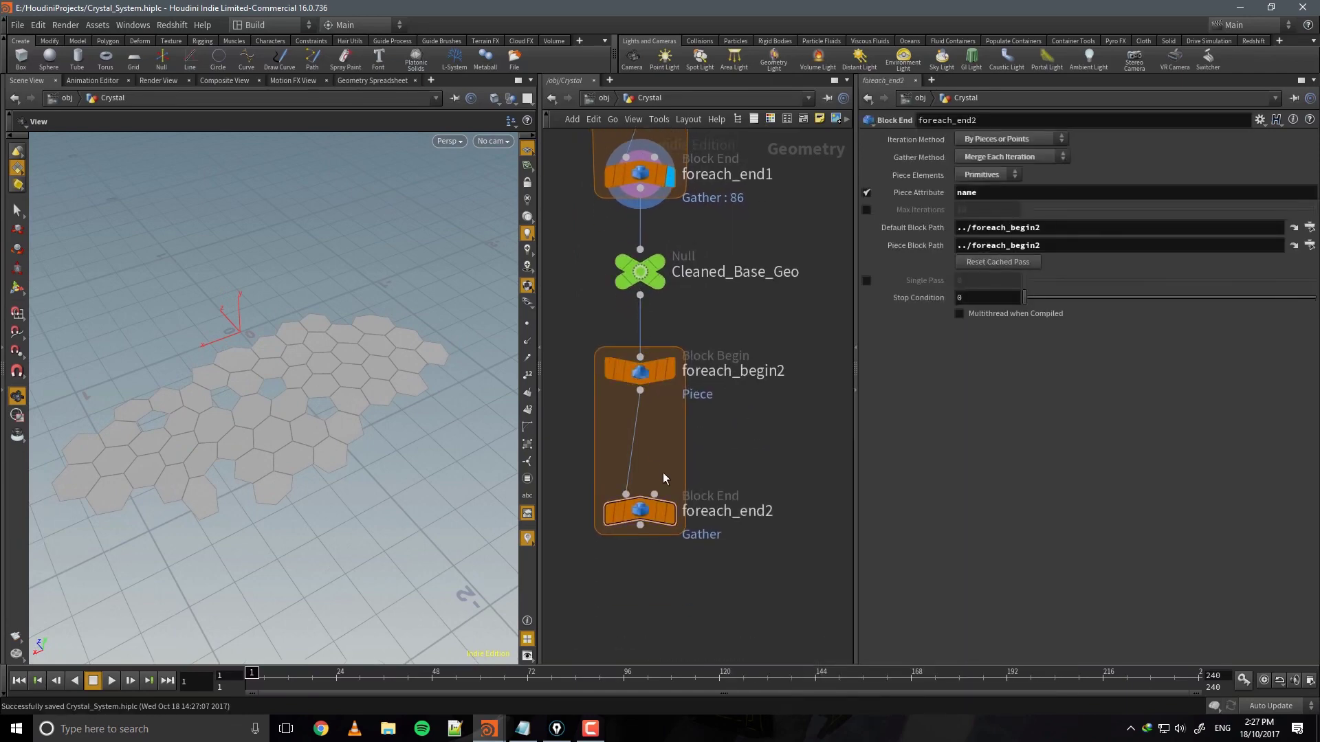
# Display foreach_end2, move it further below its begin node, and turn off its Piece Attribute option.
pyautogui.click(670, 521)
pyautogui.moveTo(646, 516); pyautogui.dragTo(646, 603)
pyautogui.moveTo(687, 605); pyautogui.dragTo(687, 522, button='middle')
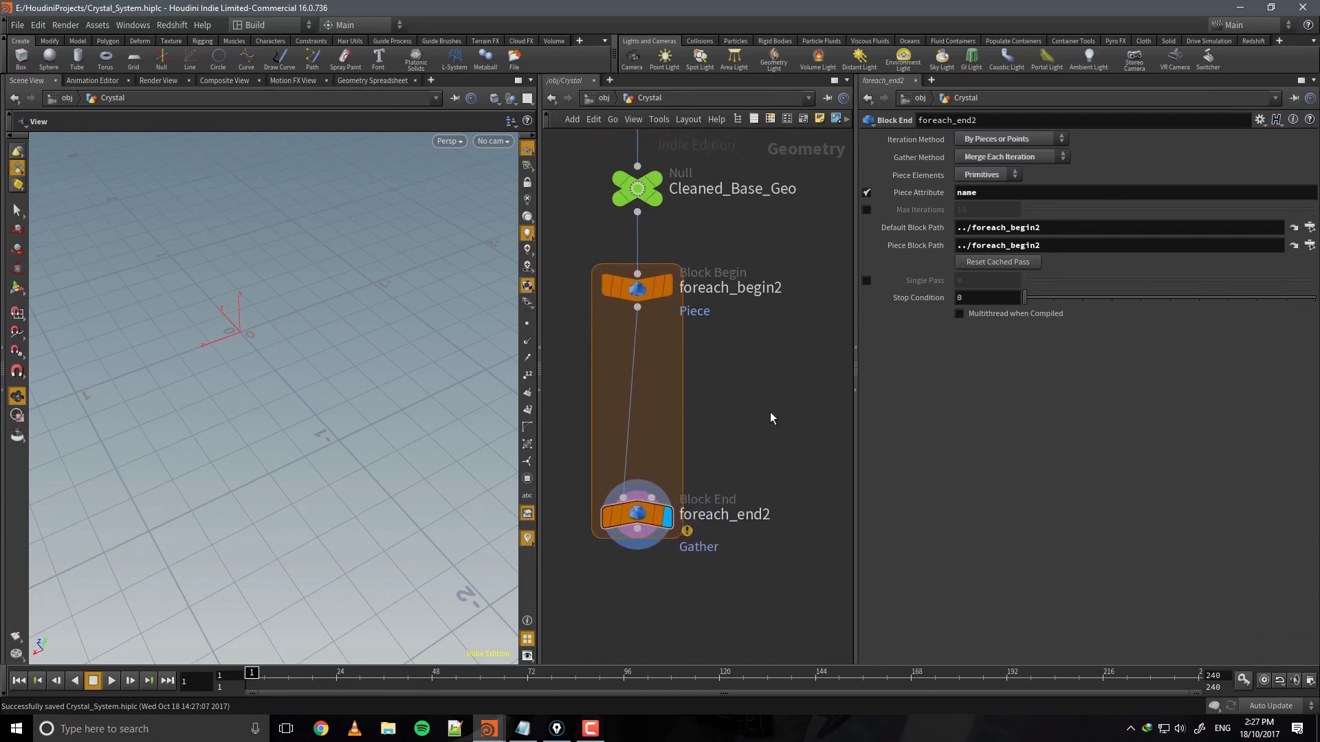
pyautogui.click(866, 193)
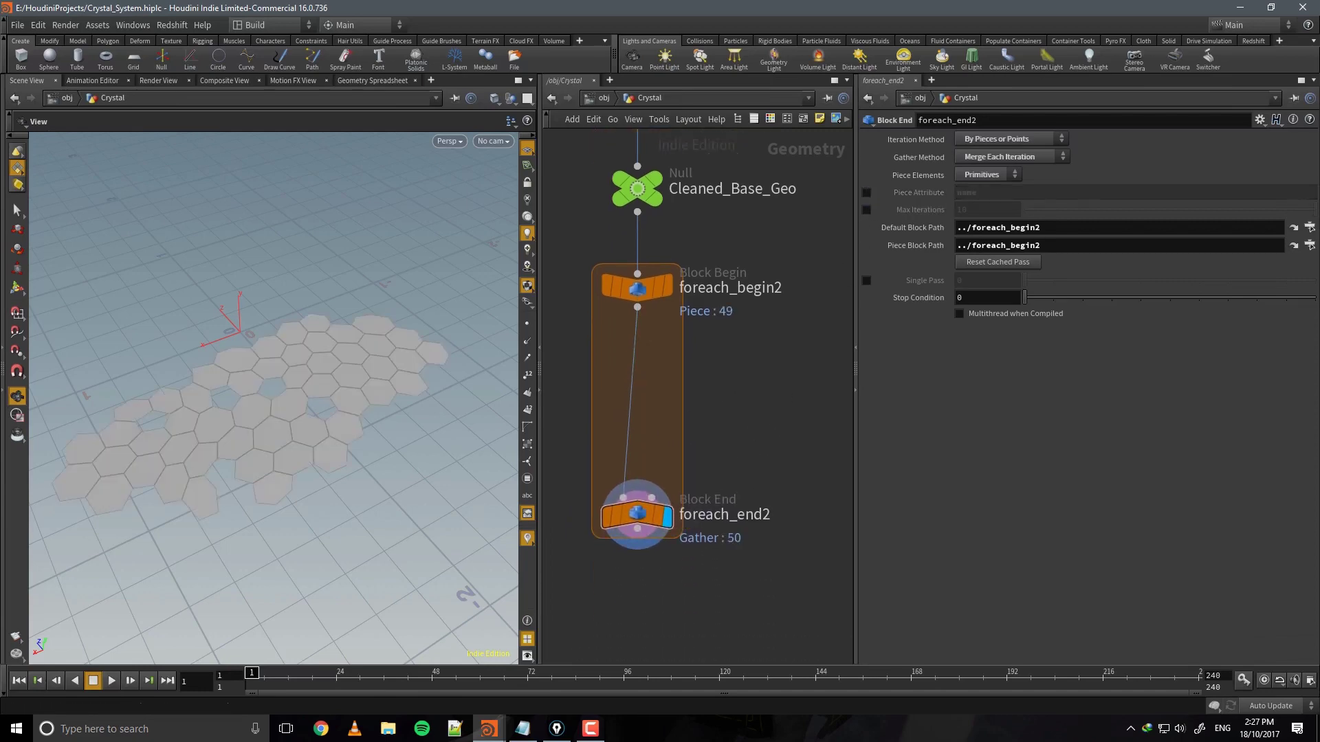
# Compare the iteration counts of the first and second For-Each loops.
pyautogui.moveTo(343, 377); pyautogui.dragTo(388, 334)
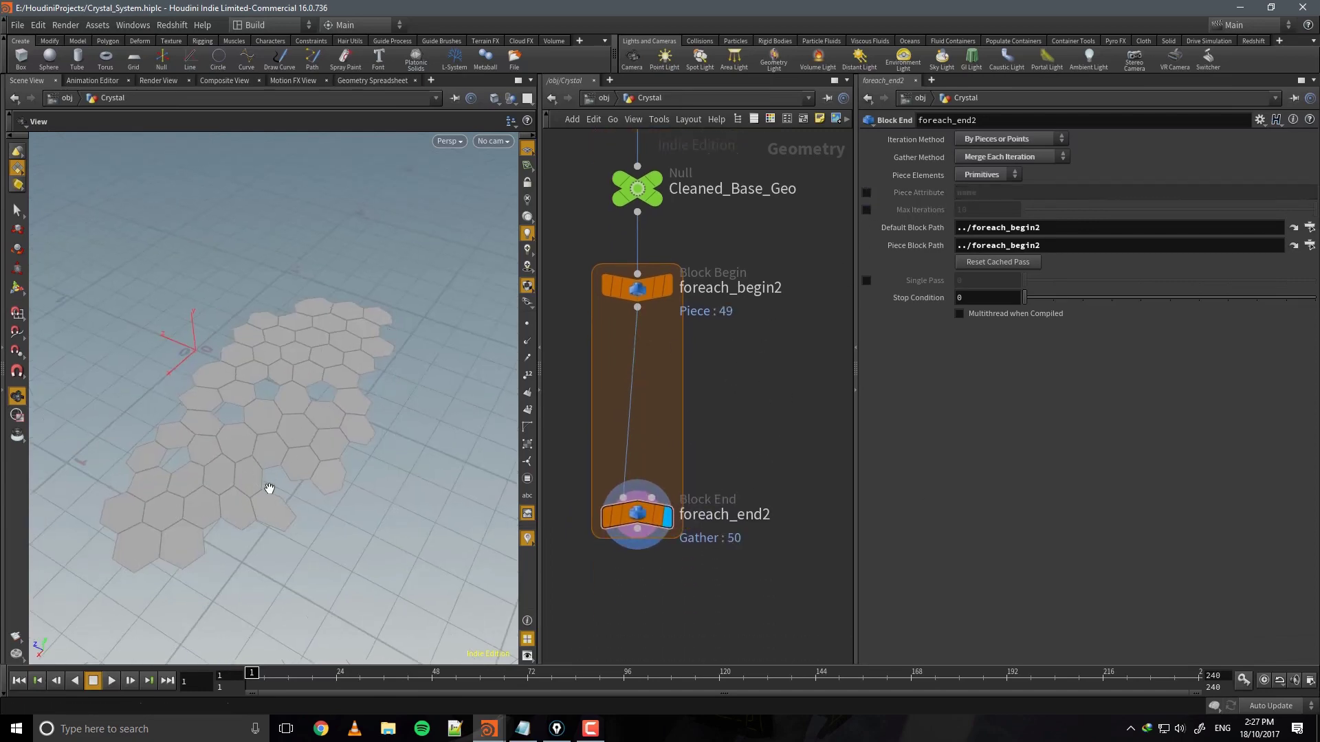
pyautogui.moveTo(773, 337); pyautogui.dragTo(798, 384, button='middle')
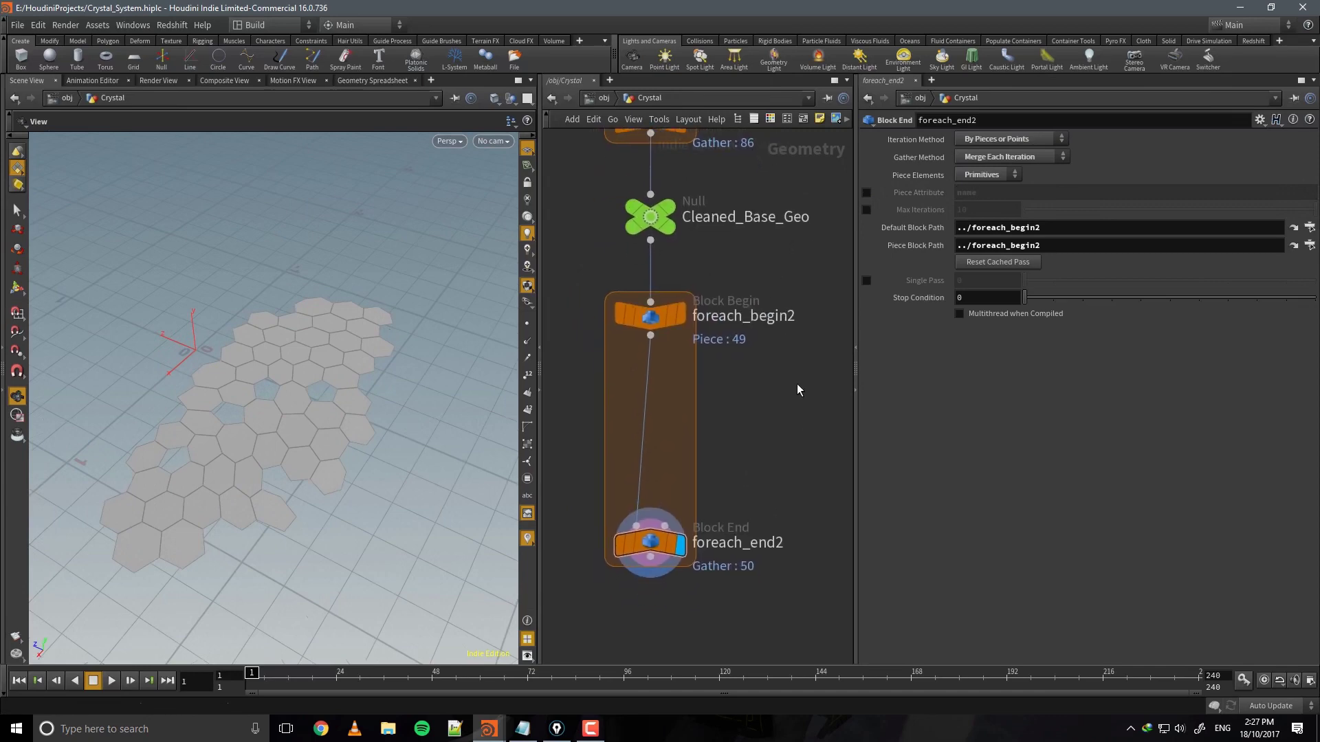
pyautogui.moveTo(733, 496)
pyautogui.mouseDown(button='middle')
pyautogui.moveTo(775, 545)
pyautogui.moveTo(781, 589)
pyautogui.moveTo(785, 484)
pyautogui.moveTo(758, 488)
pyautogui.mouseUp(button='middle')
pyautogui.moveTo(701, 513); pyautogui.dragTo(593, 617)
pyautogui.moveTo(757, 490); pyautogui.dragTo(754, 608, button='middle')
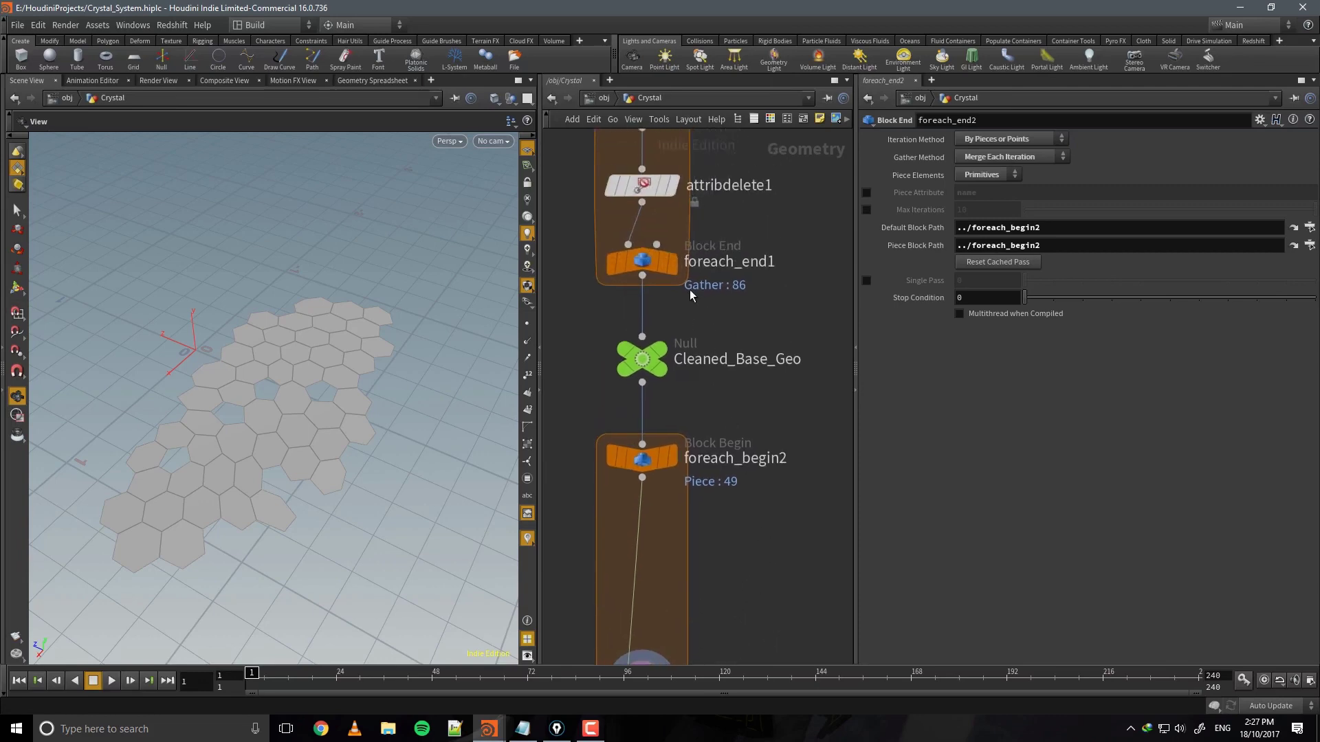
pyautogui.moveTo(790, 565); pyautogui.dragTo(824, 387, button='middle')
pyautogui.moveTo(818, 523); pyautogui.dragTo(796, 413, button='middle')
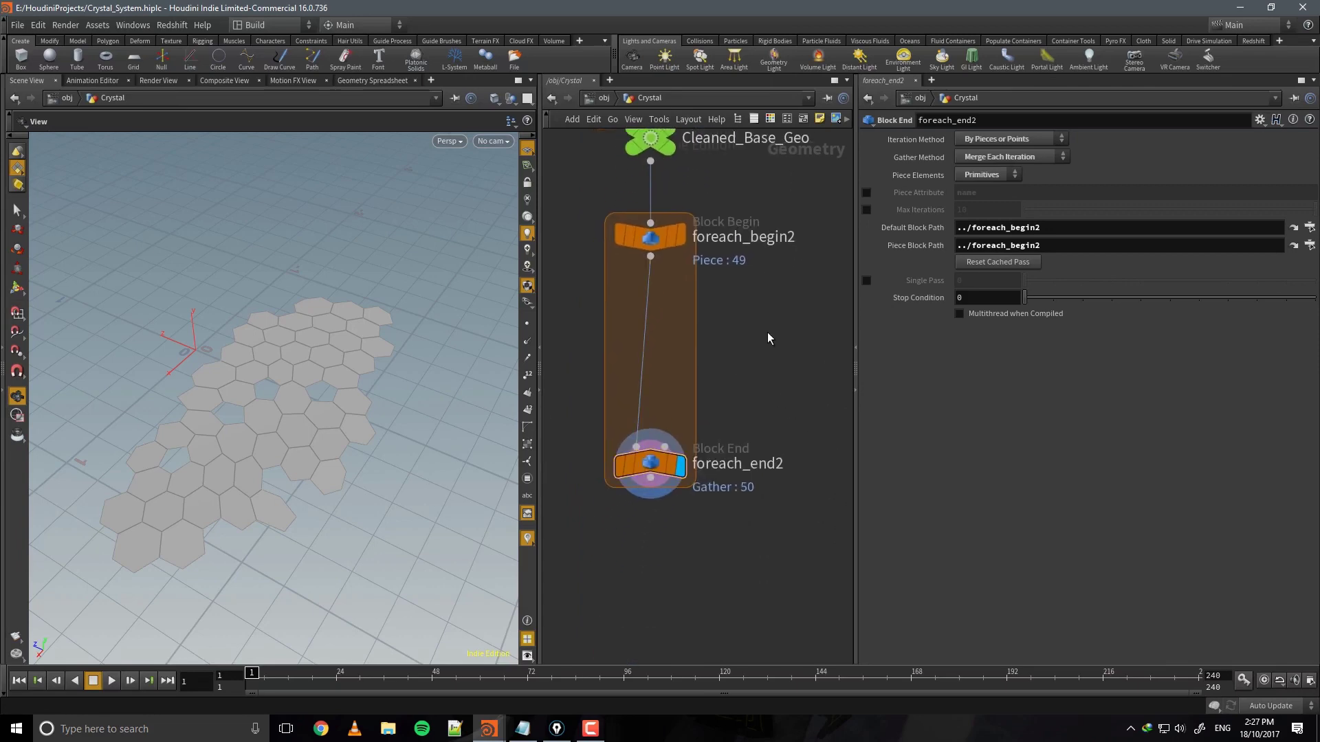
pyautogui.press('Tab')
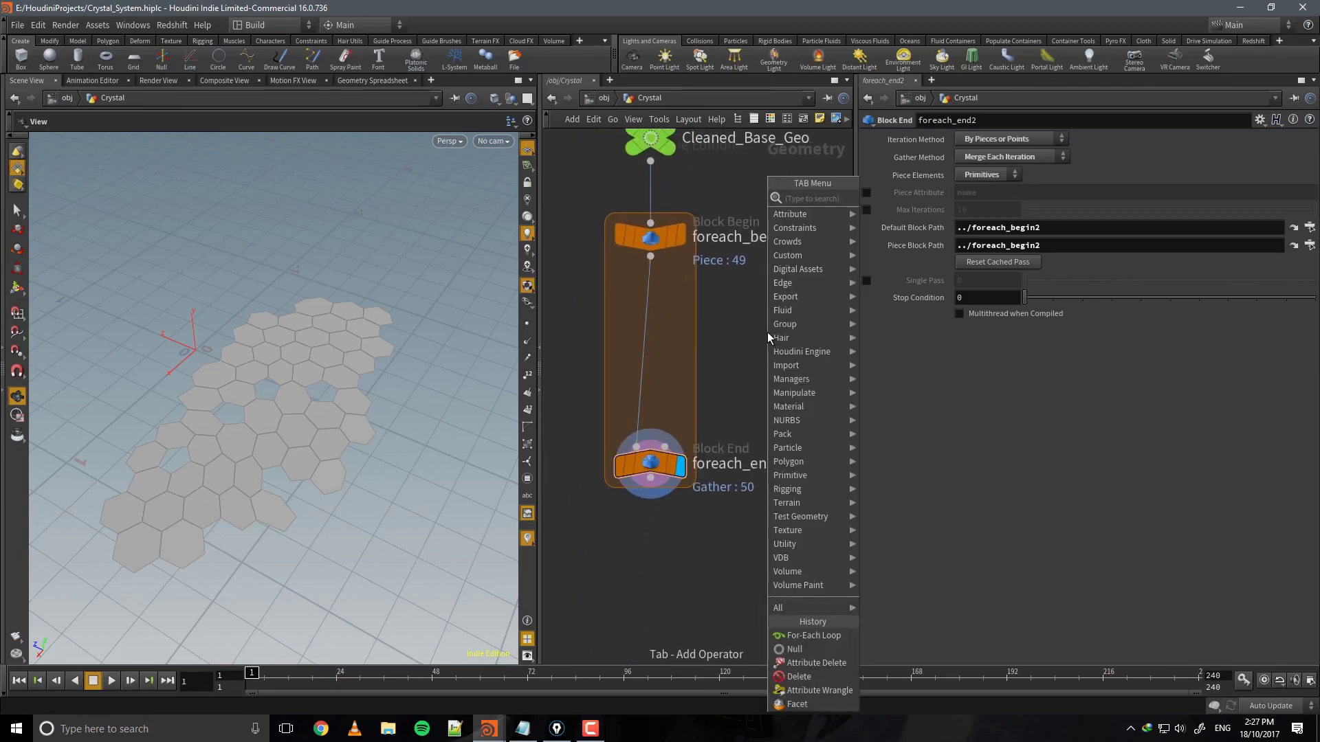
pyautogui.click(725, 401)
pyautogui.click(867, 196)
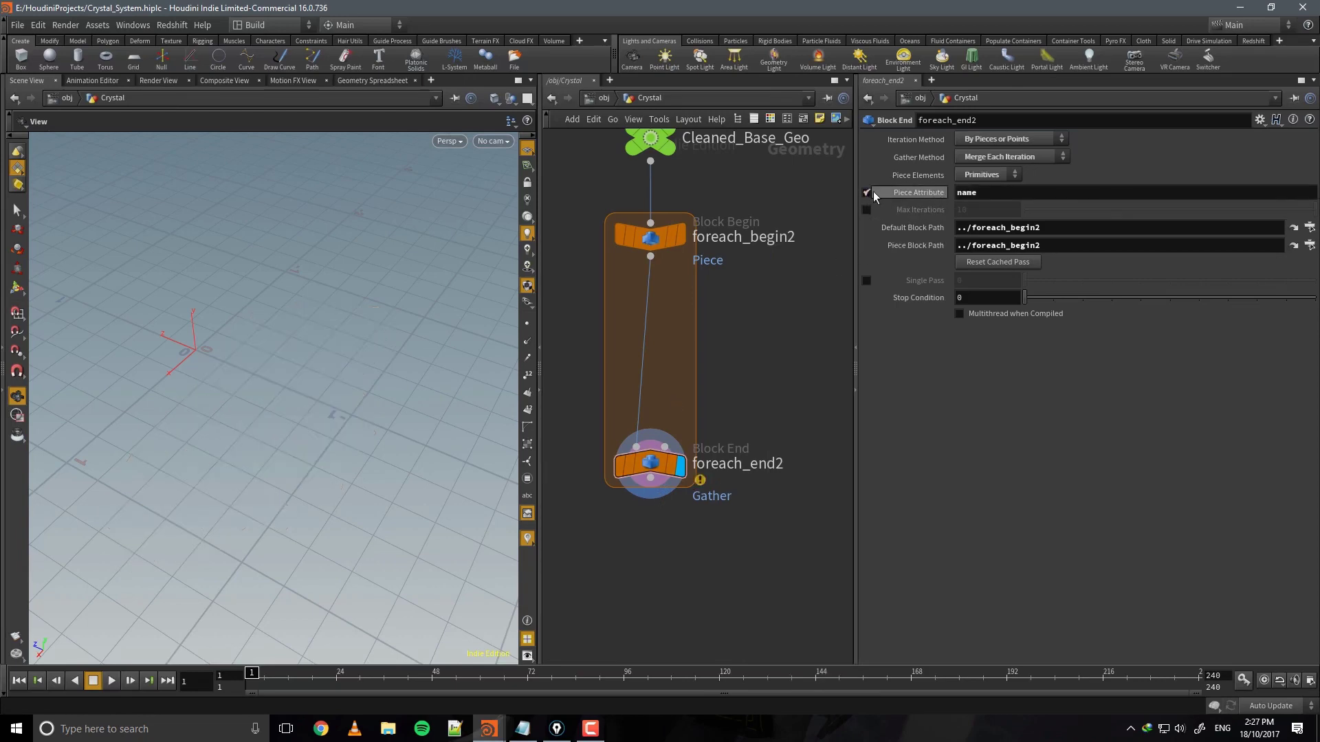
pyautogui.click(868, 193)
# Insert an Attribute Wrangle between foreach_begin2 and foreach_end2 and set it to run over Primitives.
pyautogui.press('Tab')
pyautogui.write('att')
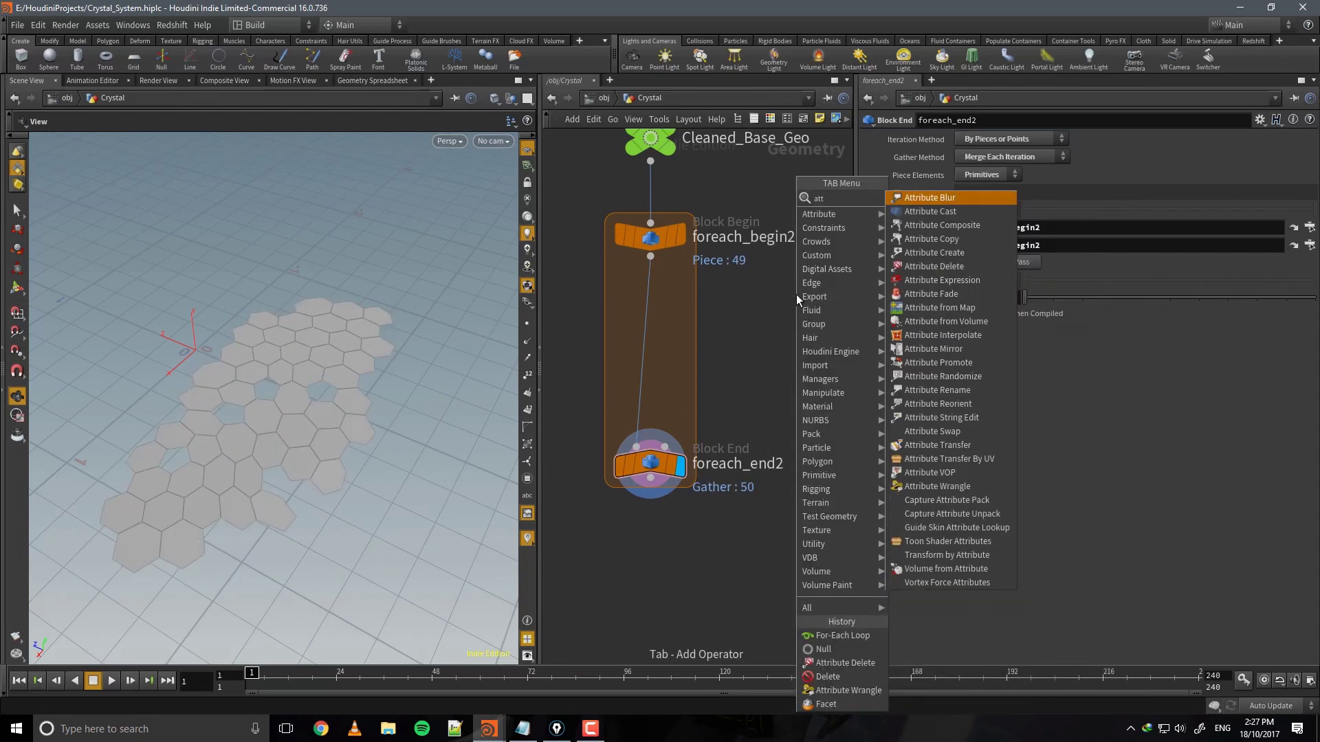
pyautogui.write(' wr')
pyautogui.press('Return')
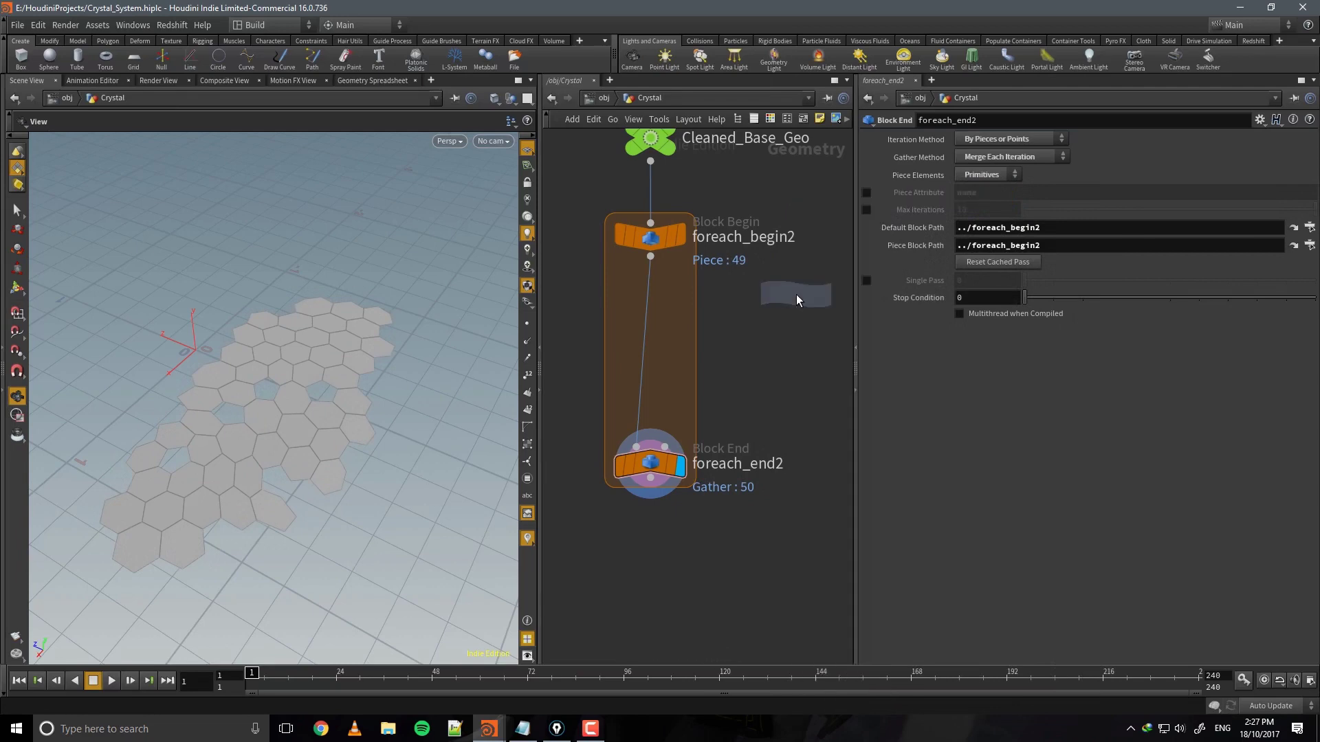
pyautogui.click(649, 327)
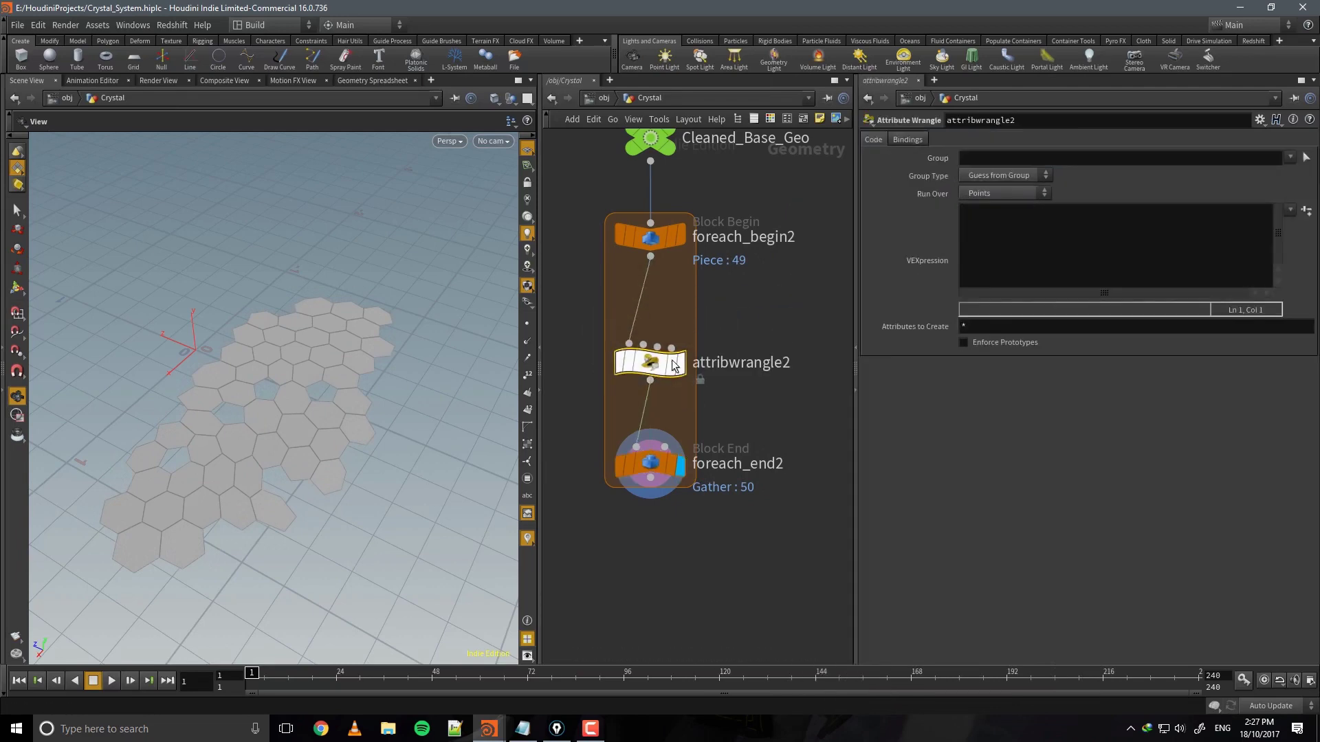
pyautogui.click(972, 195)
pyautogui.click(983, 220)
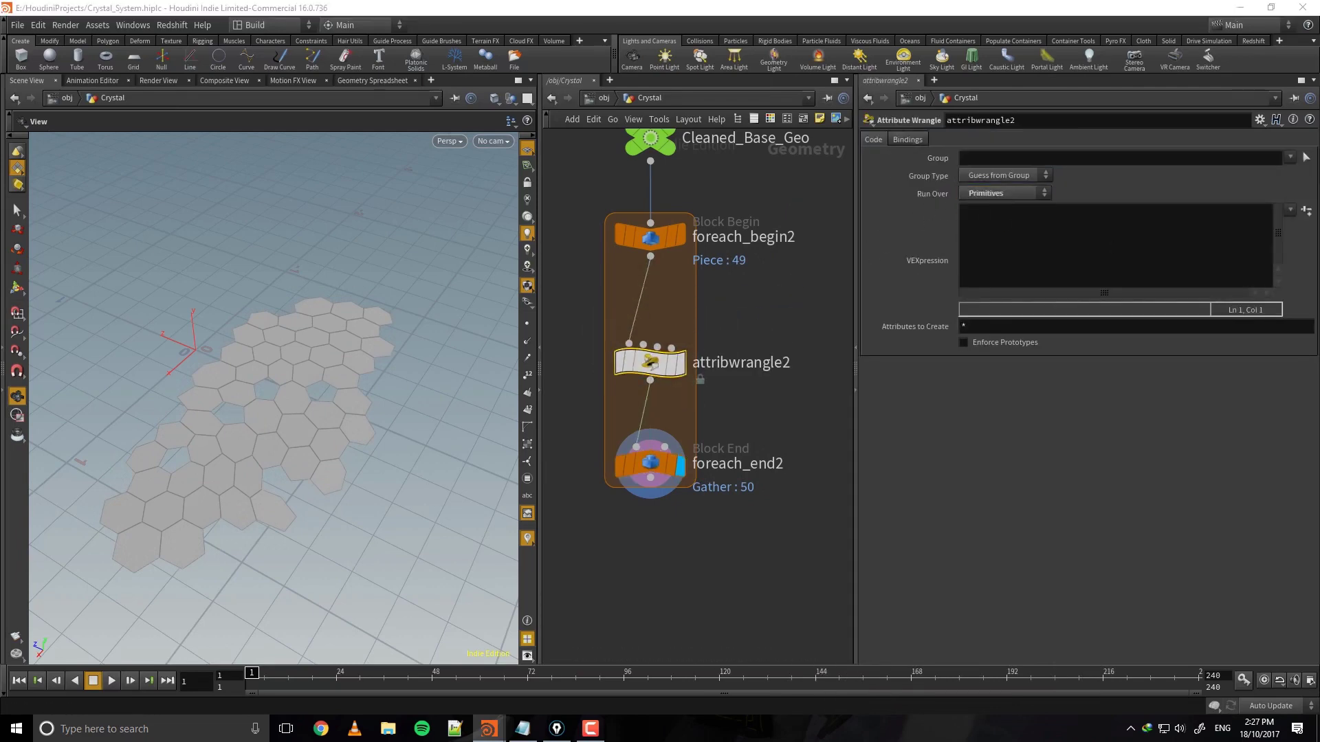
# Write the wrangle's first VEX line: int named = detail(1, "iteration");.
pyautogui.click(1047, 281)
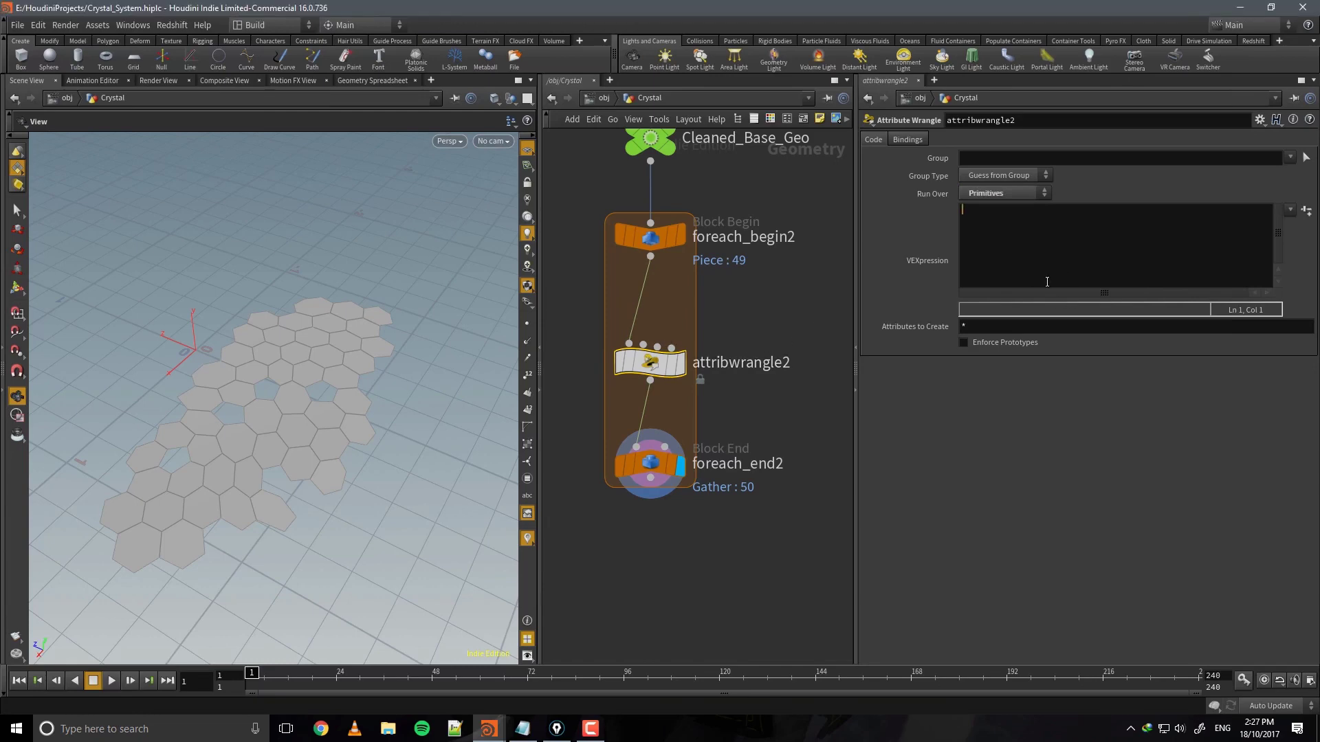
pyautogui.write('int named')
pyautogui.write('= detail(1, "iteration");')
pyautogui.press('Return')
# Add the second VEX line s@name = sprintf("piece_%d", named); and save the scene.
pyautogui.write('s')
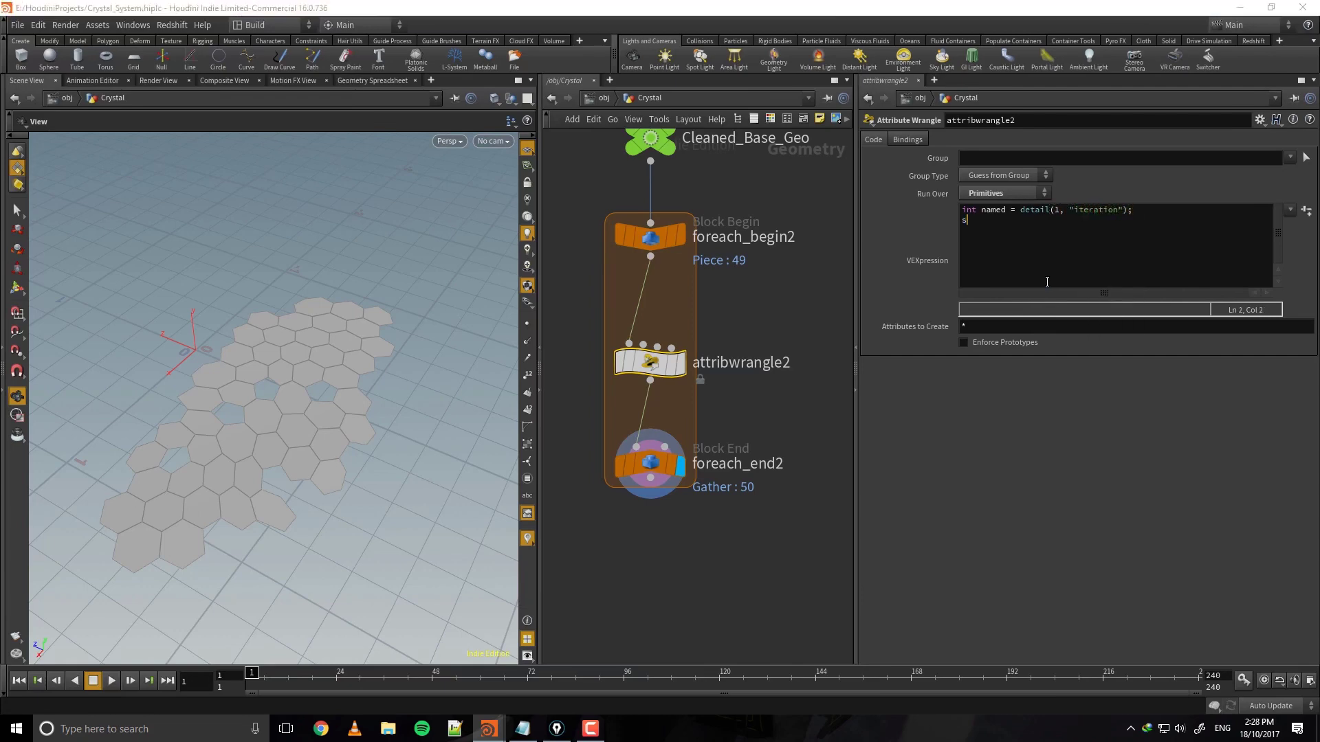
pyautogui.write('@nam')
pyautogui.press('BackSpace')
pyautogui.write('ame')
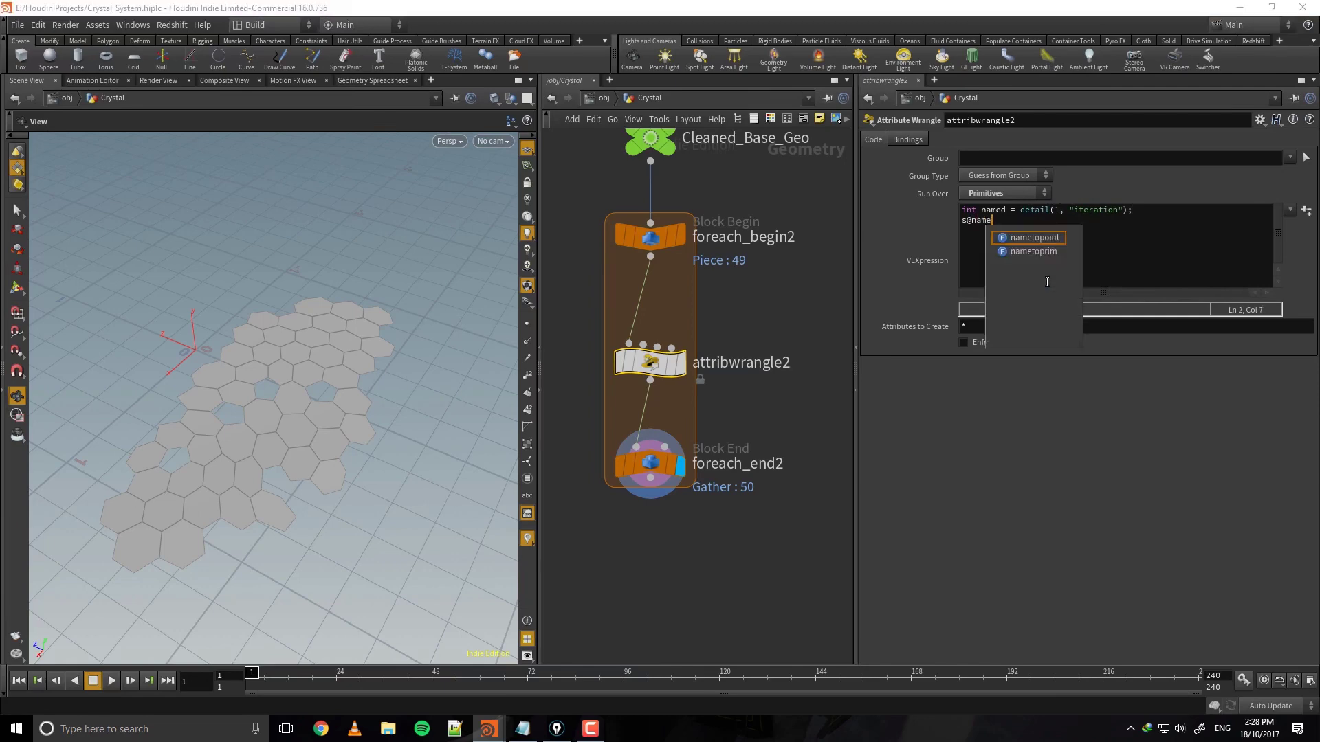
pyautogui.write(' = sp')
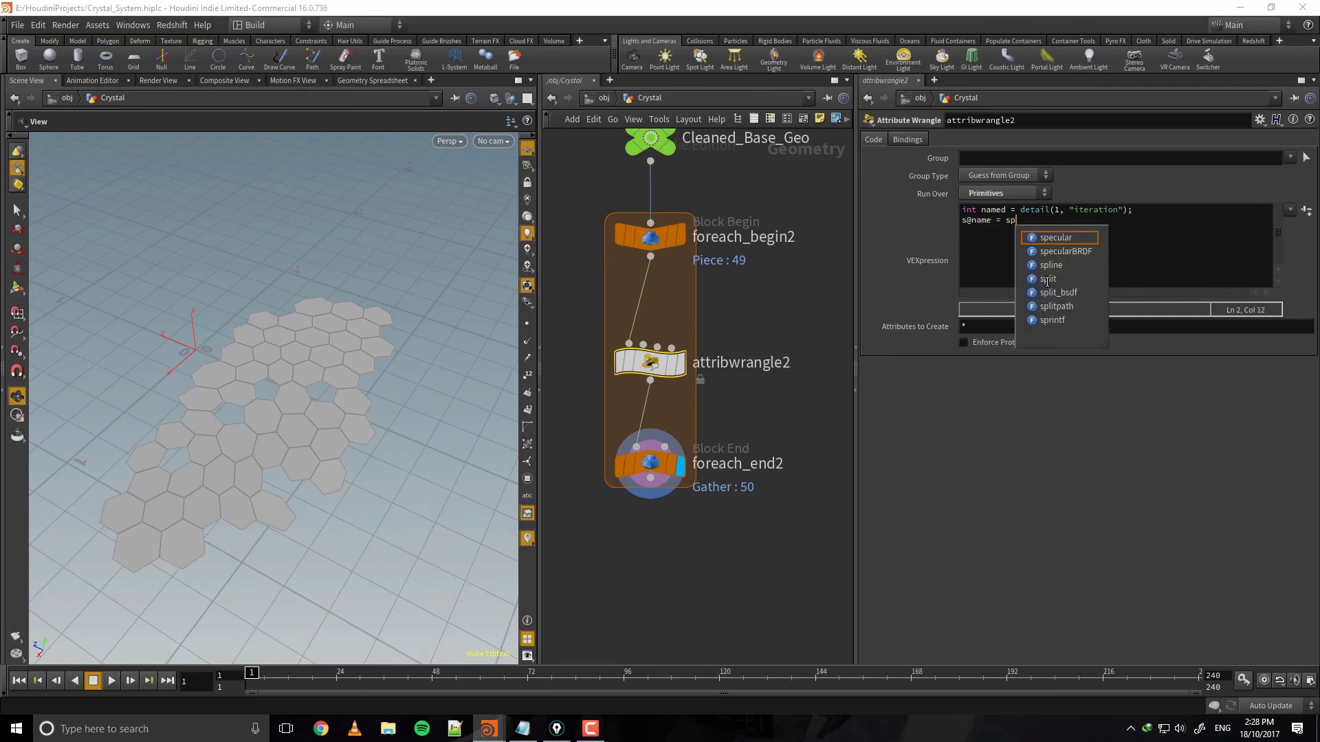
pyautogui.write('rintf(')
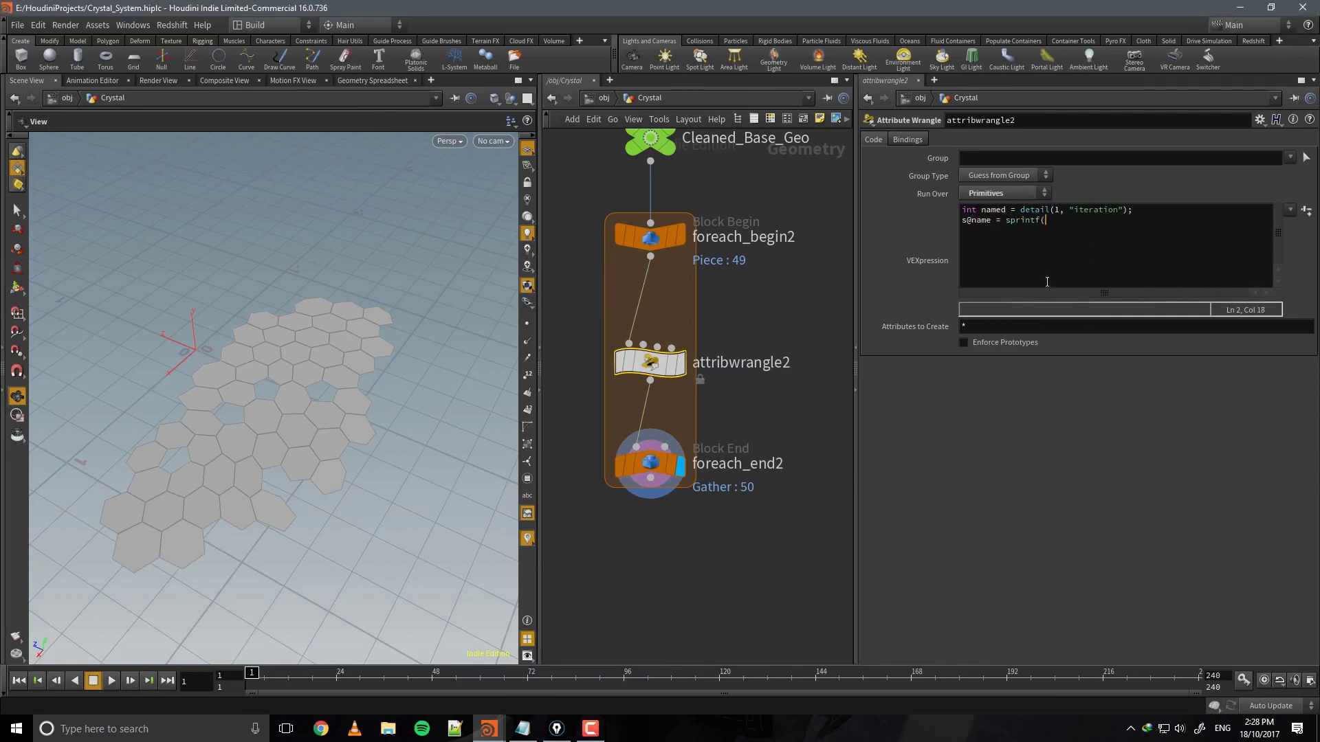
pyautogui.write('"piece')
pyautogui.write('_%d", named);')
pyautogui.hotkey('ctrl', 's')
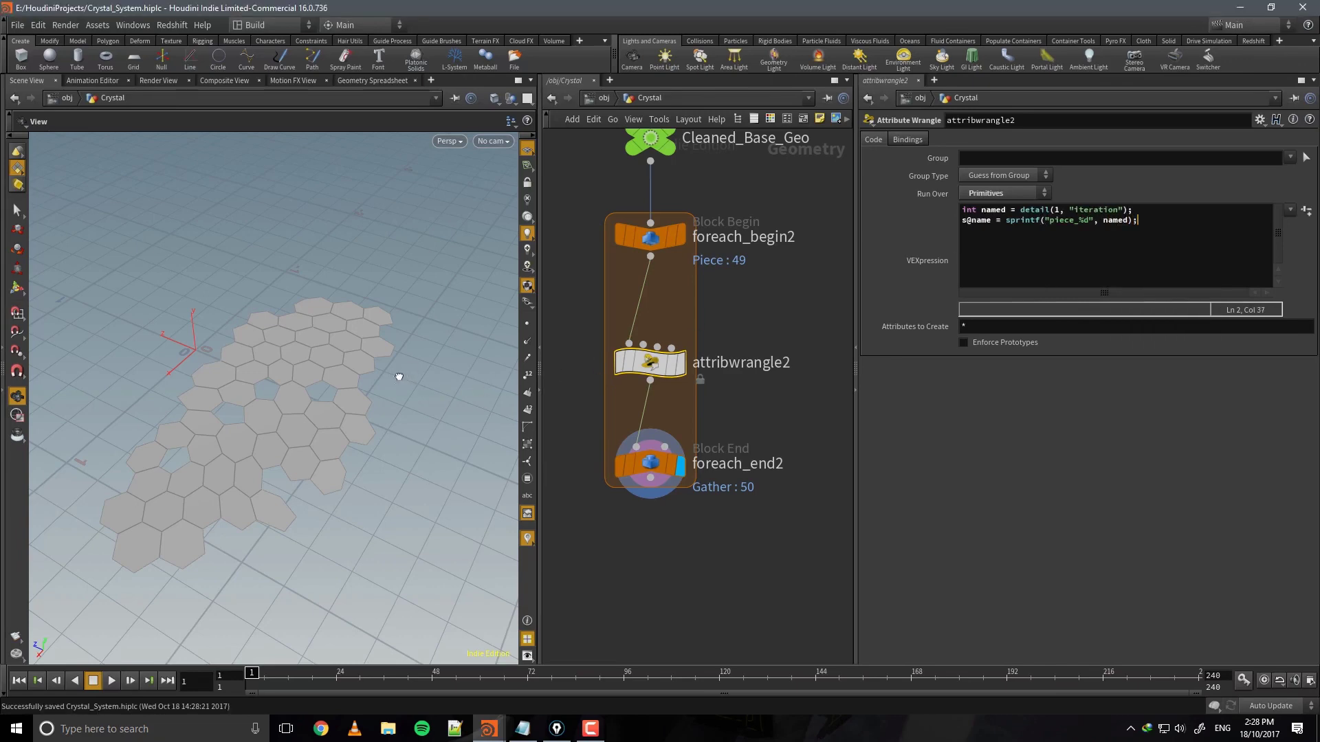
# Check the primitive name attribute of foreach_end2 in the geometry spreadsheet, widen its column, and return to the scene view.
pyautogui.moveTo(397, 376); pyautogui.dragTo(360, 436)
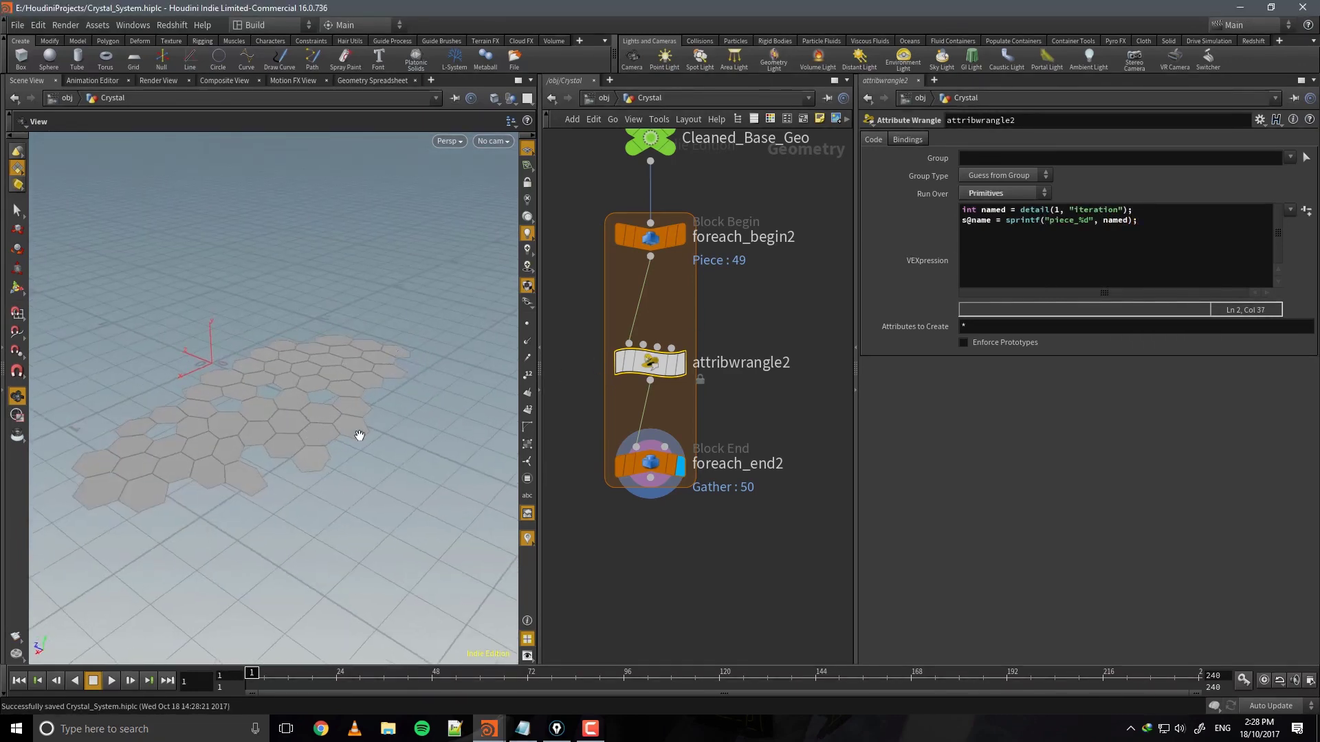
pyautogui.middleClick(650, 466)
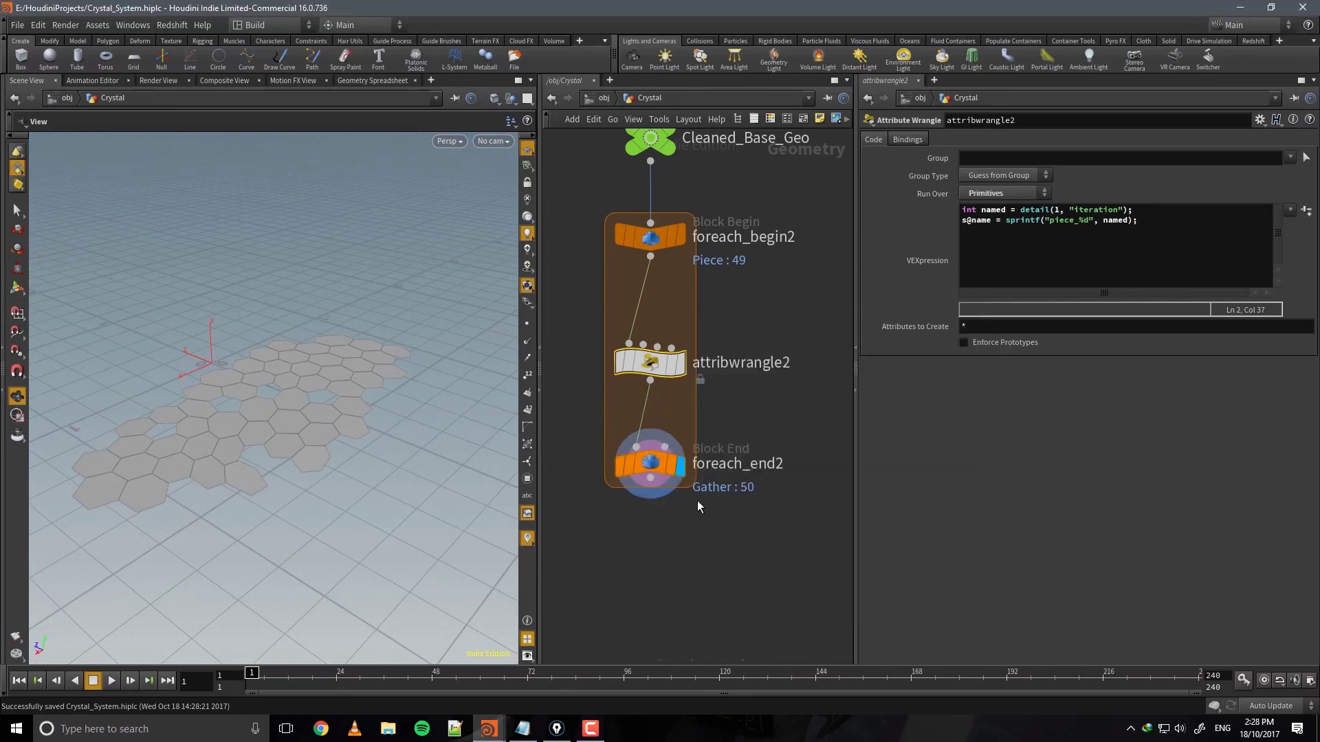
pyautogui.moveTo(627, 418); pyautogui.dragTo(626, 419)
pyautogui.click(364, 81)
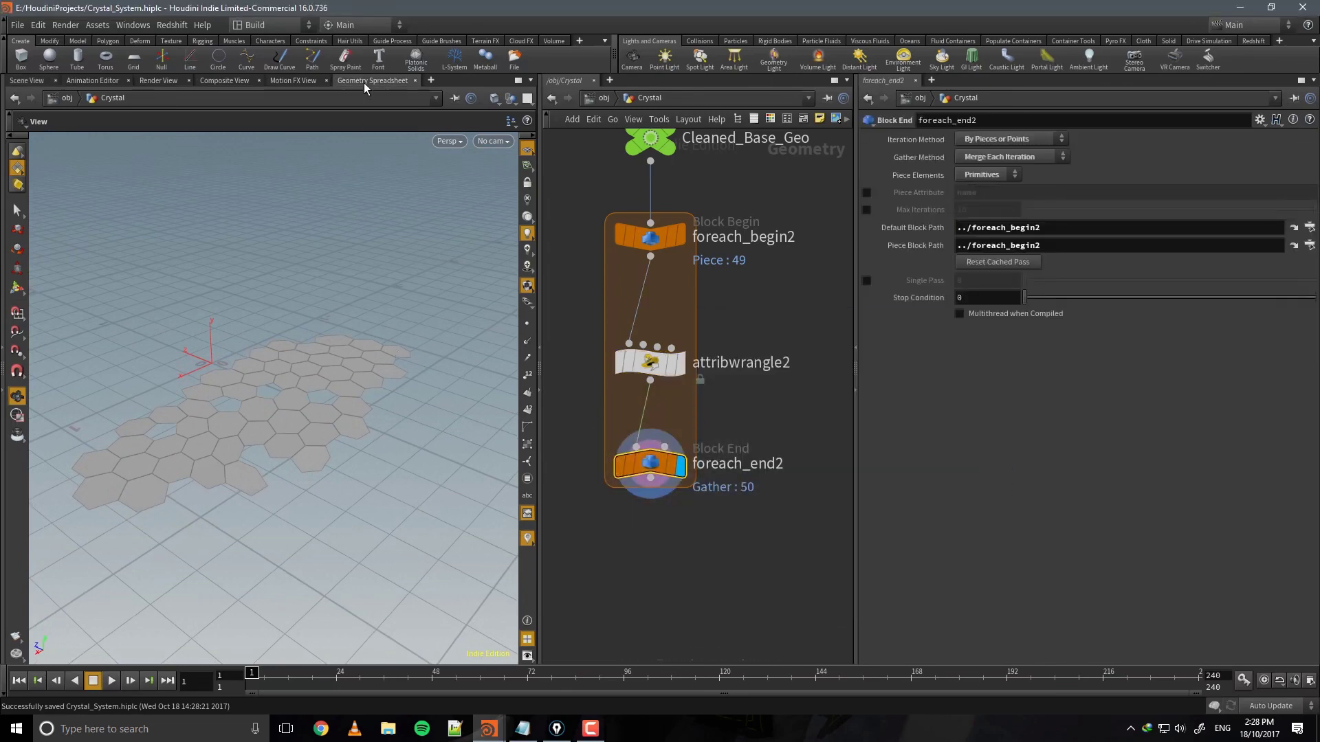
pyautogui.click(118, 125)
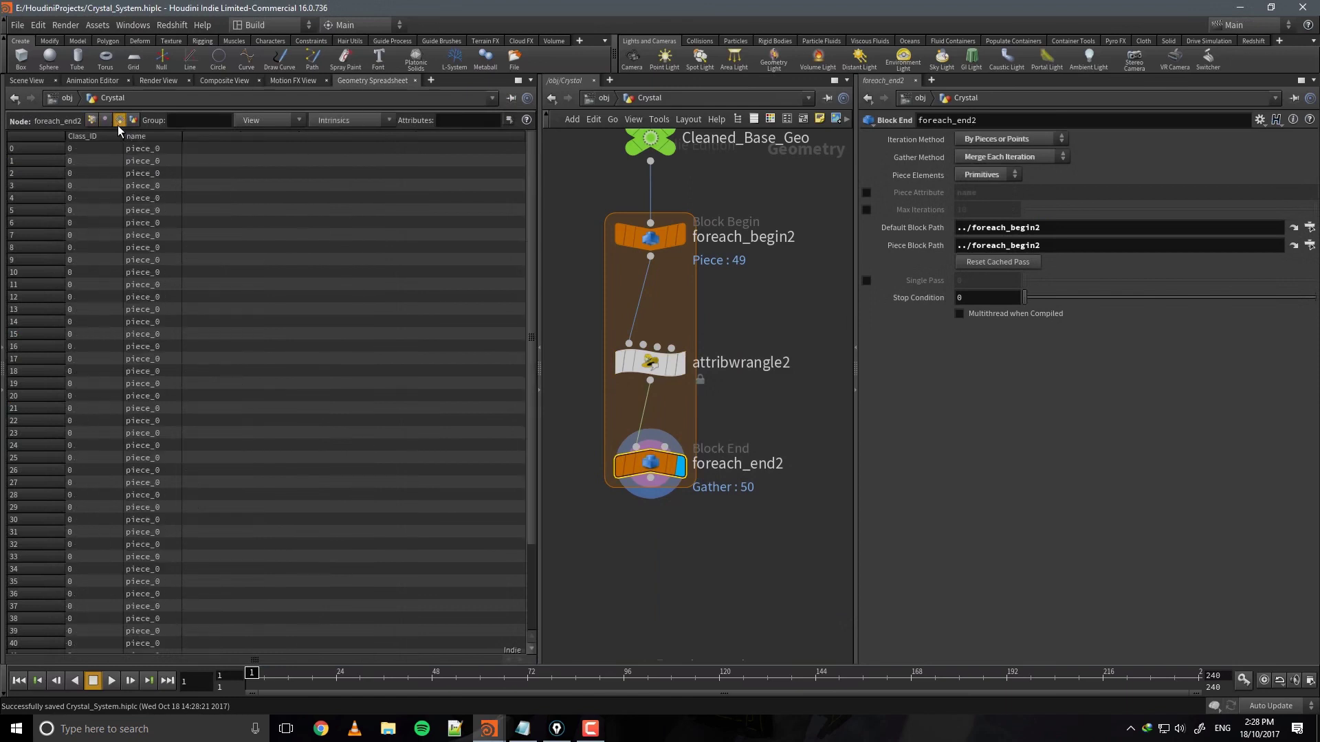
pyautogui.moveTo(180, 136); pyautogui.dragTo(197, 136)
pyautogui.moveTo(529, 156); pyautogui.dragTo(521, 277)
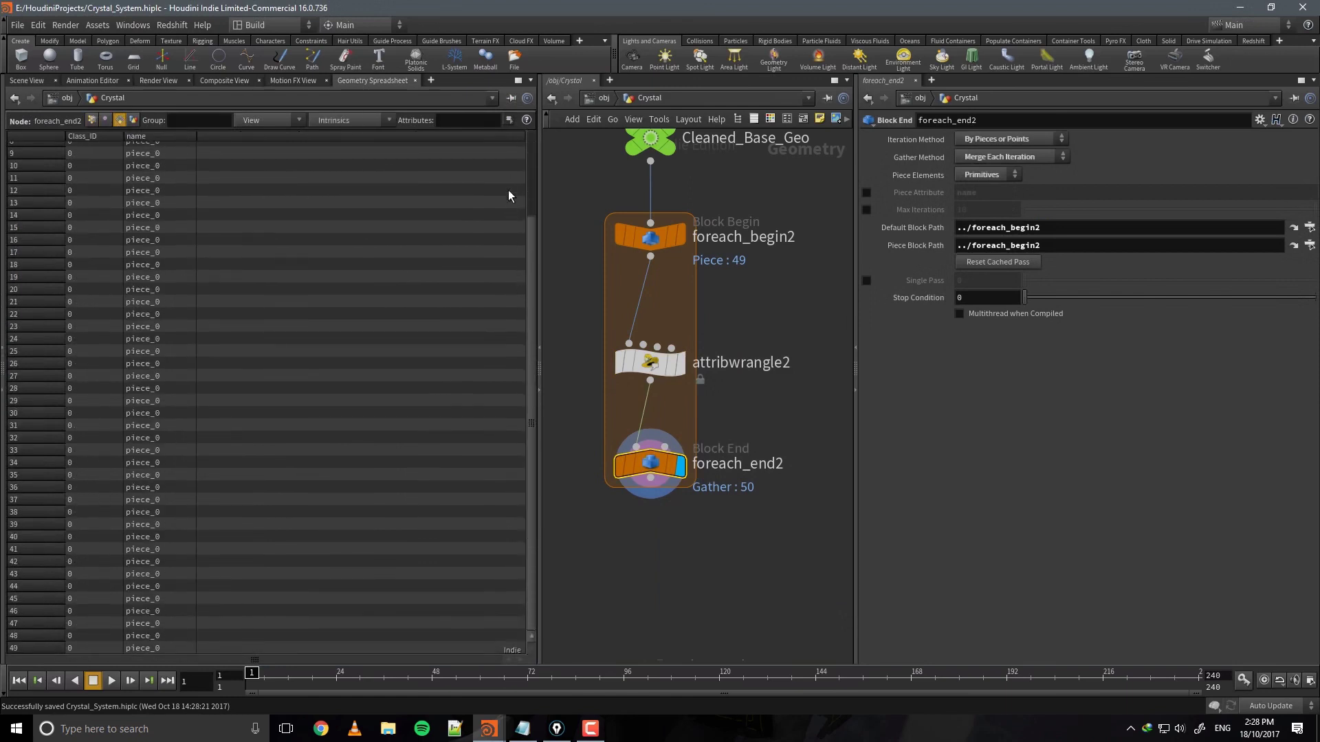
pyautogui.scroll(3, 512, 198)
pyautogui.click(25, 81)
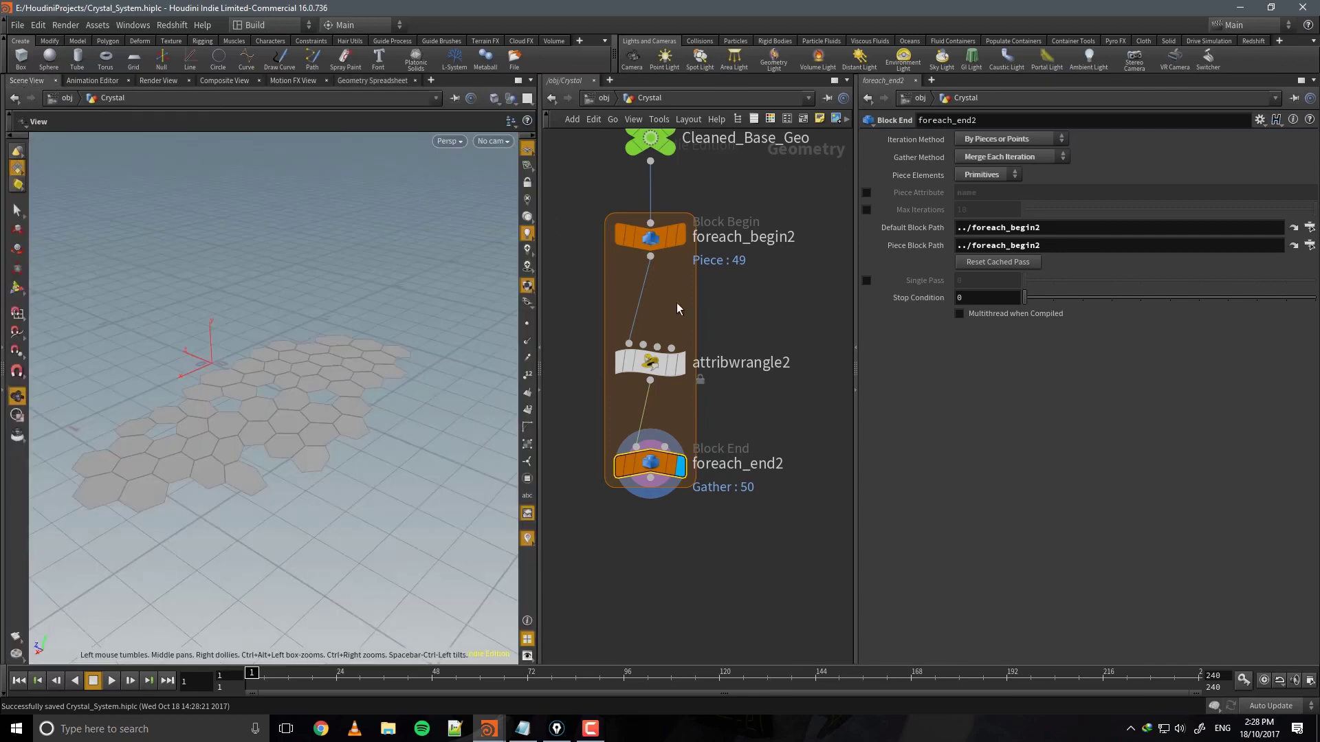
# Review the detail call in attribwrangle2, checking its input number and the iteration attribute it reads.
pyautogui.click(629, 365)
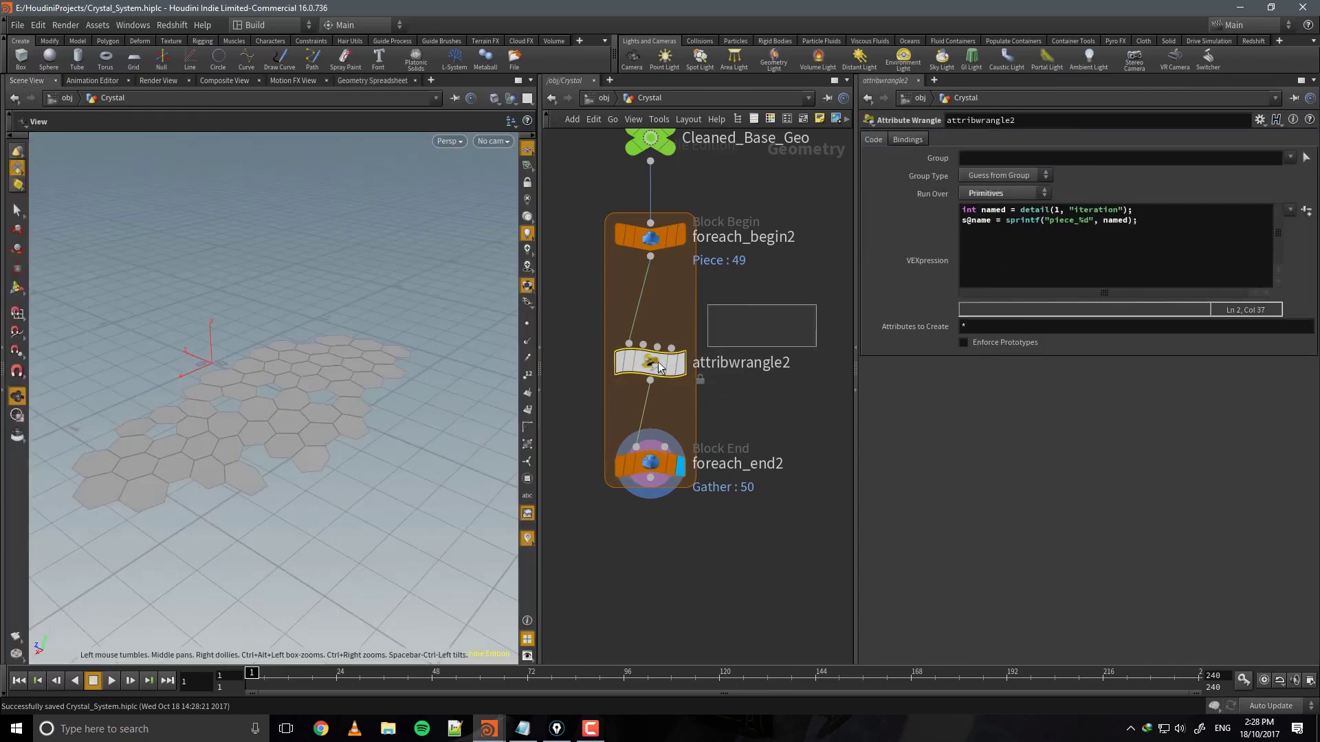
pyautogui.moveTo(1020, 209); pyautogui.dragTo(1170, 203)
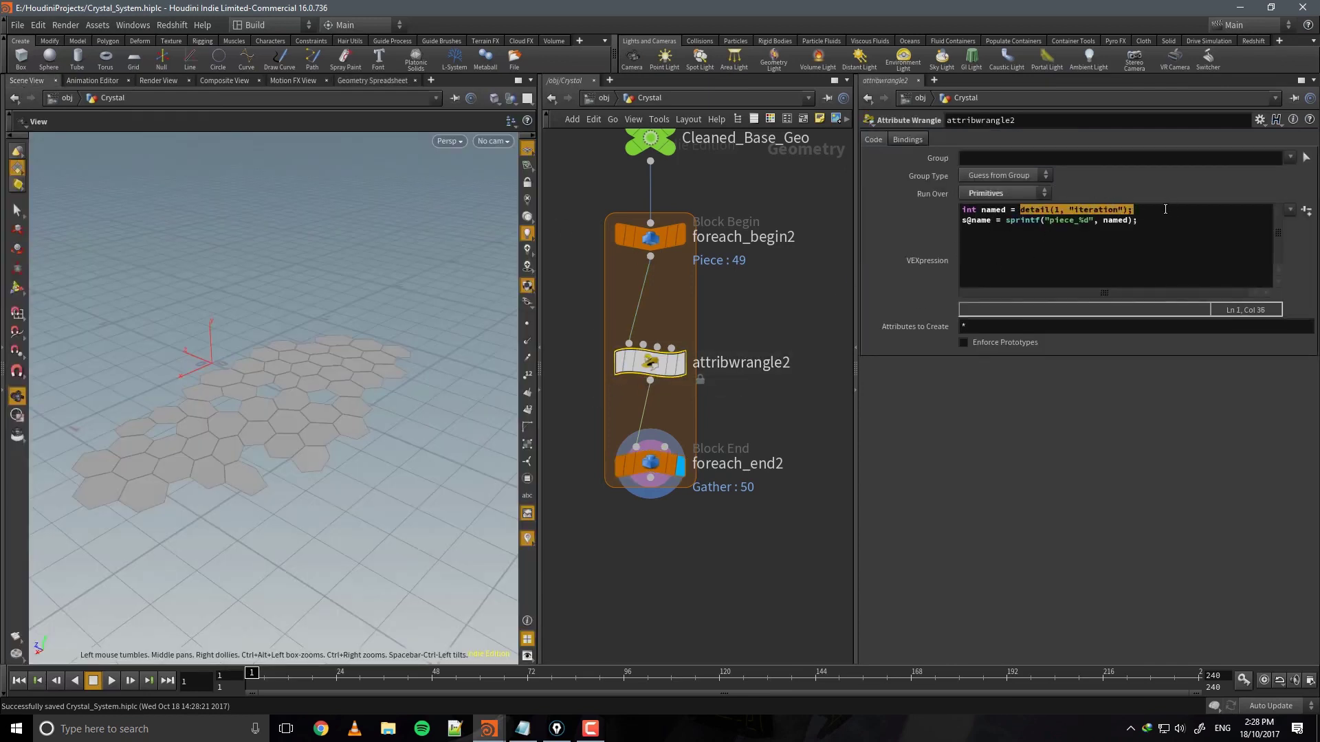
pyautogui.click(1162, 211)
pyautogui.doubleClick(1057, 210)
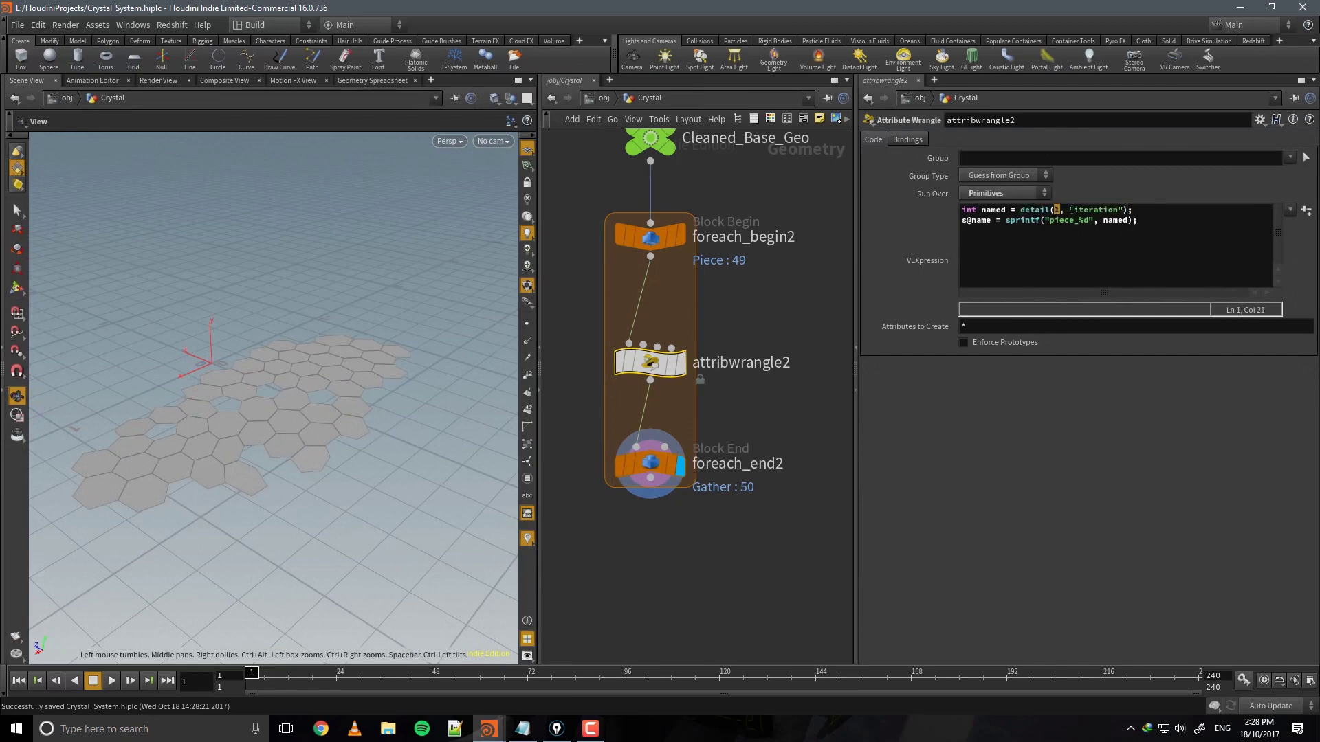
pyautogui.moveTo(1072, 208); pyautogui.dragTo(1116, 206)
pyautogui.click(1206, 231)
# Move attribwrangle2 slightly lower, create a Meta Import node from foreach_begin2, and wire it into the wrangle's second input.
pyautogui.moveTo(649, 364); pyautogui.dragTo(649, 380)
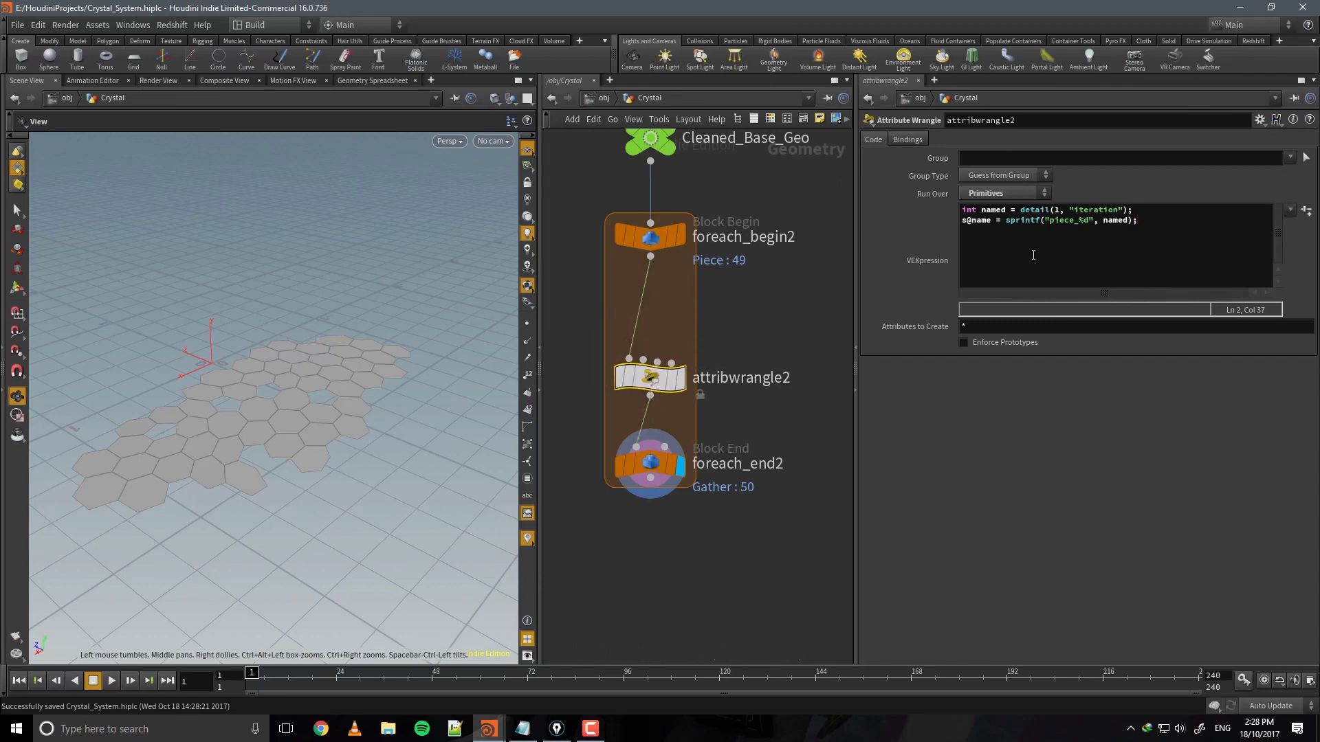
pyautogui.click(631, 230)
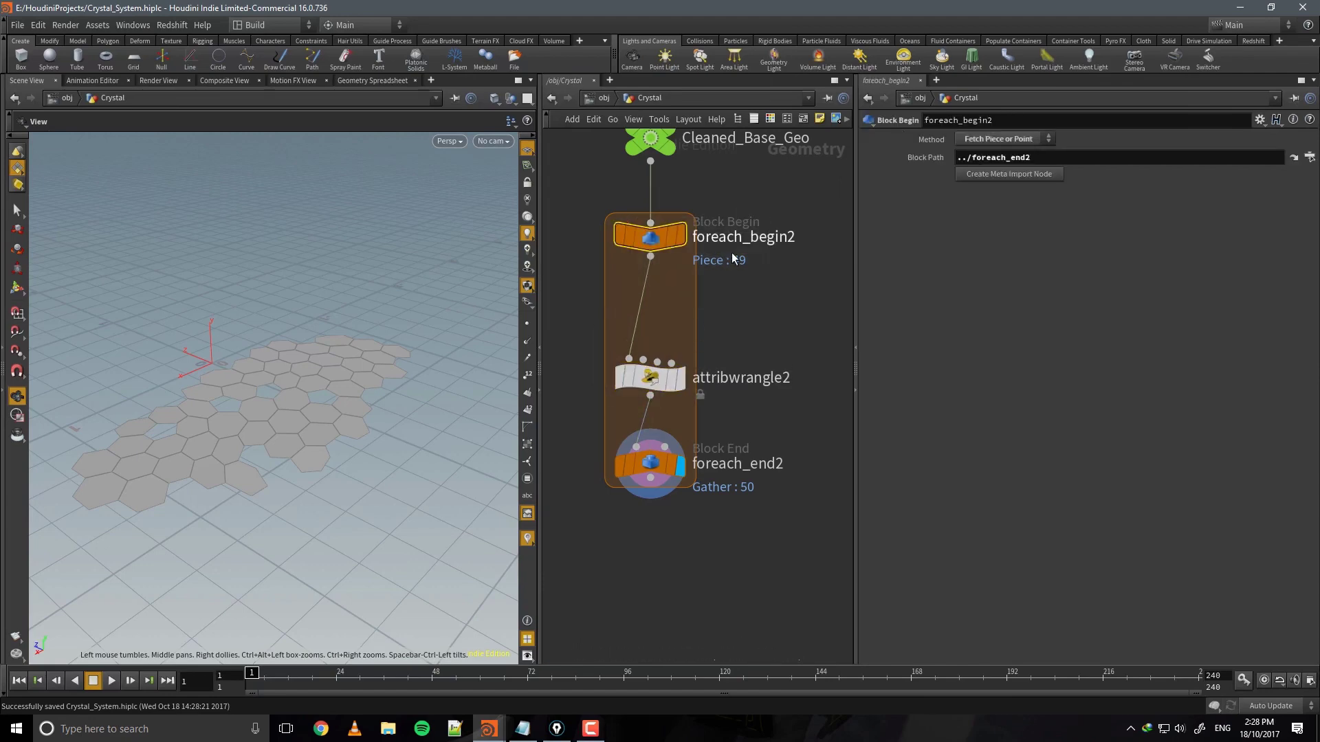
pyautogui.moveTo(799, 242); pyautogui.dragTo(790, 256, button='middle')
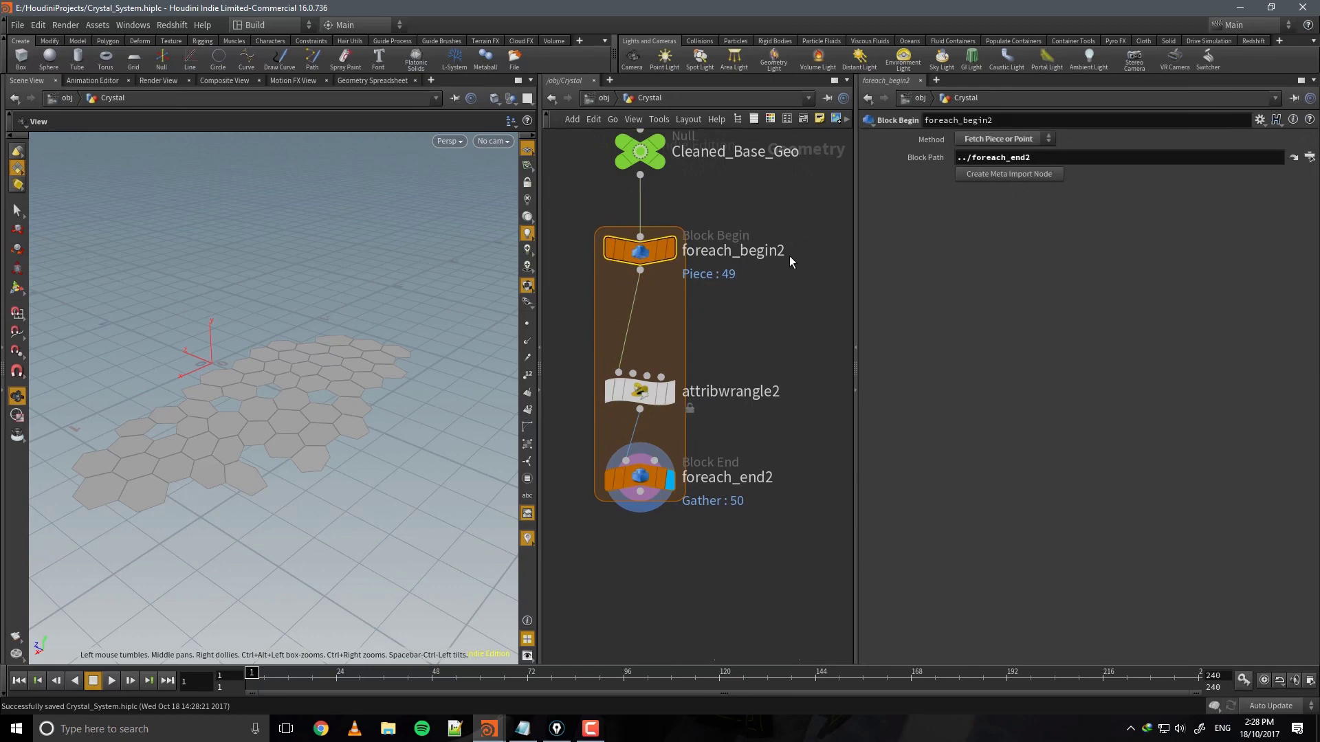
pyautogui.click(1008, 174)
pyautogui.moveTo(840, 319); pyautogui.dragTo(787, 297, button='middle')
pyautogui.click(756, 271)
pyautogui.click(631, 358)
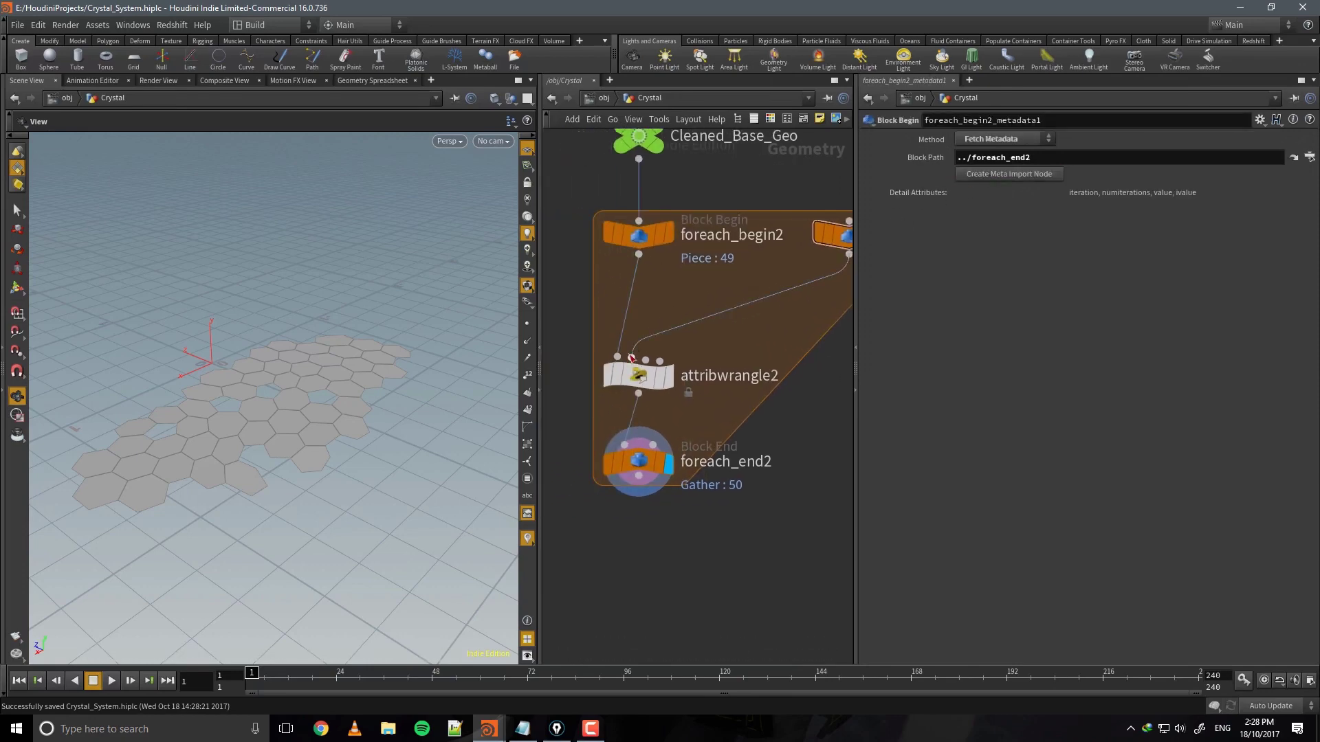
# Inspect the primitive names output by foreach_end2 in the geometry spreadsheet.
pyautogui.moveTo(724, 504); pyautogui.dragTo(604, 439)
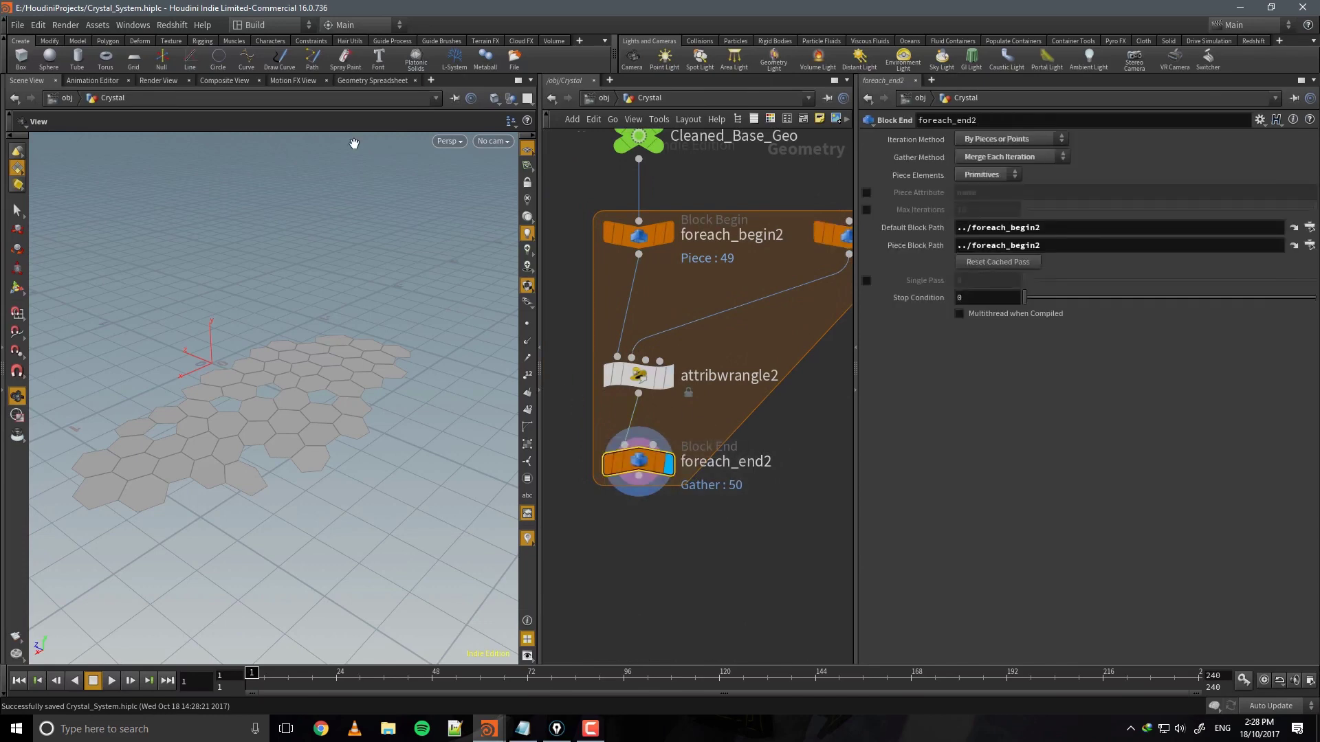
pyautogui.click(366, 81)
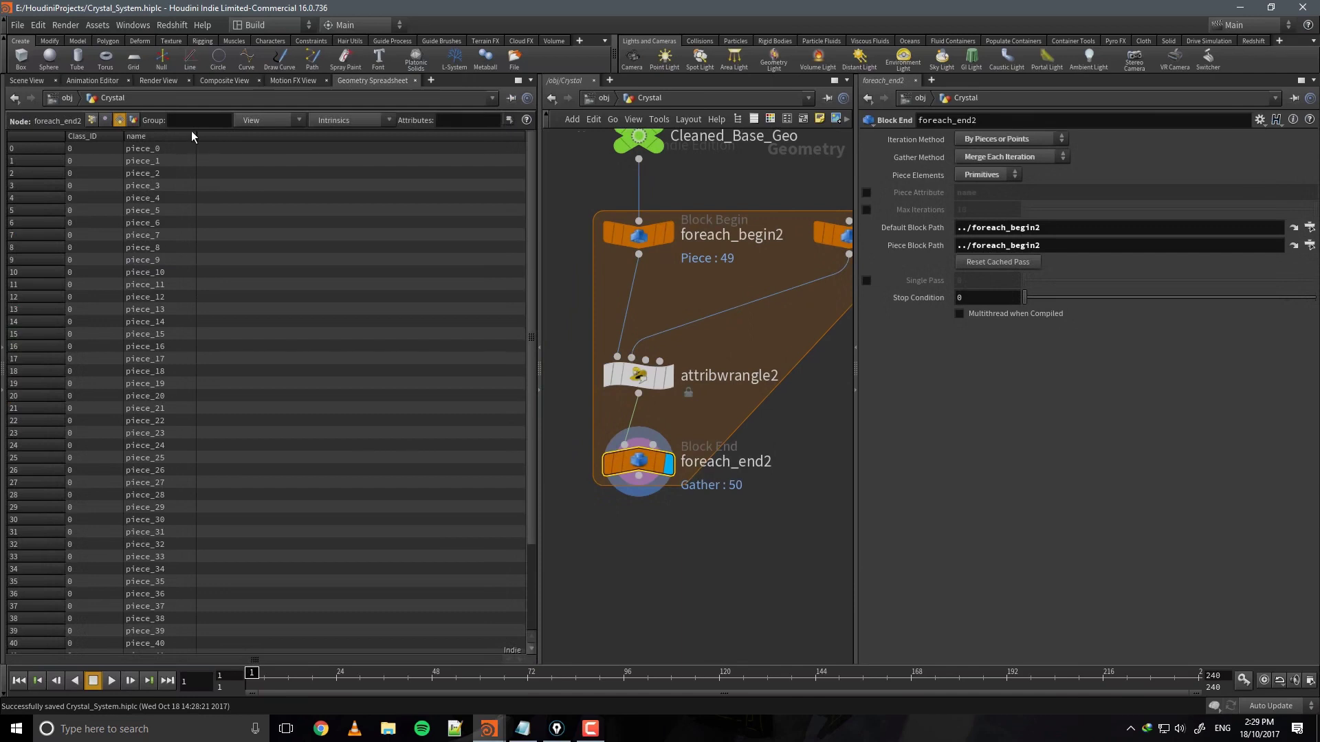
# Widen the name column of foreach_end2, review the remaining piece names, and return to the scene view.
pyautogui.moveTo(196, 136); pyautogui.dragTo(222, 135)
pyautogui.moveTo(529, 162); pyautogui.dragTo(522, 335)
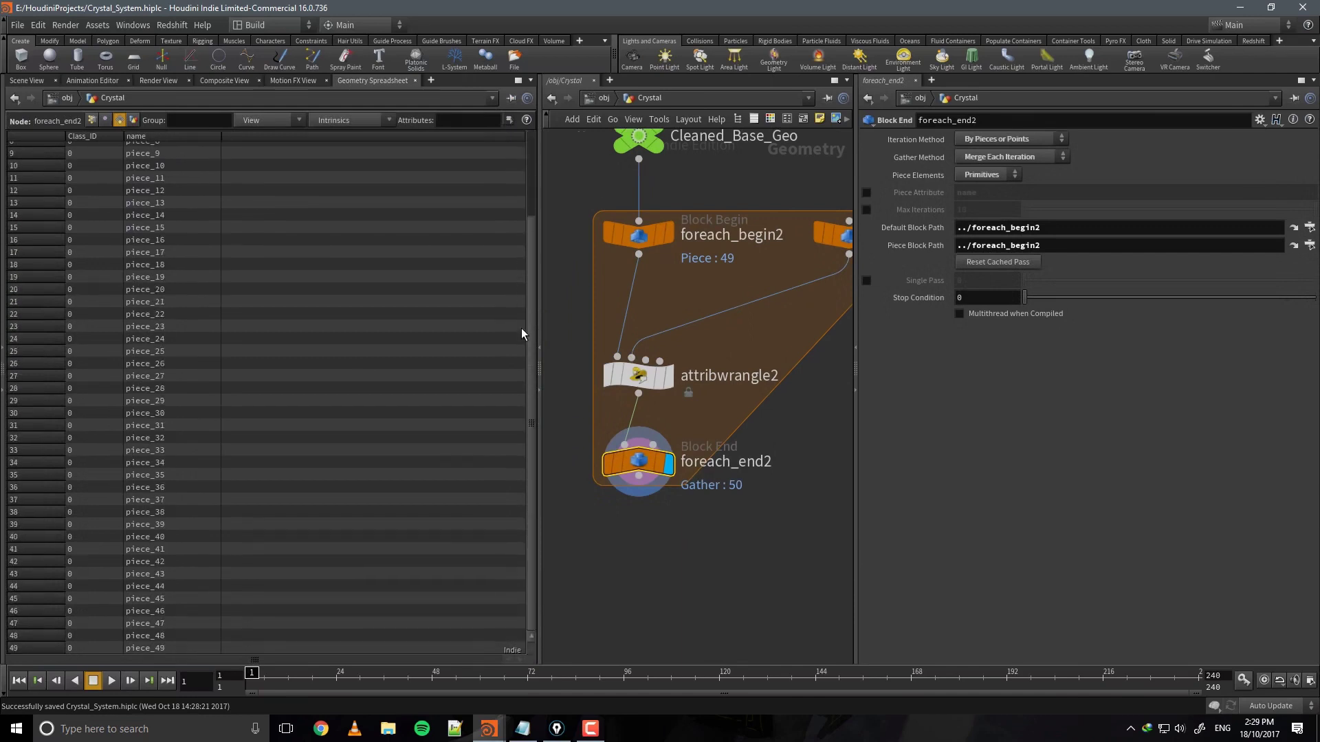
pyautogui.click(28, 85)
# Add an Attribute Wrangle below foreach_end2, connect it to that block's output, and display its result.
pyautogui.scroll(-5, 222, 370)
pyautogui.moveTo(684, 509); pyautogui.dragTo(704, 421, button='middle')
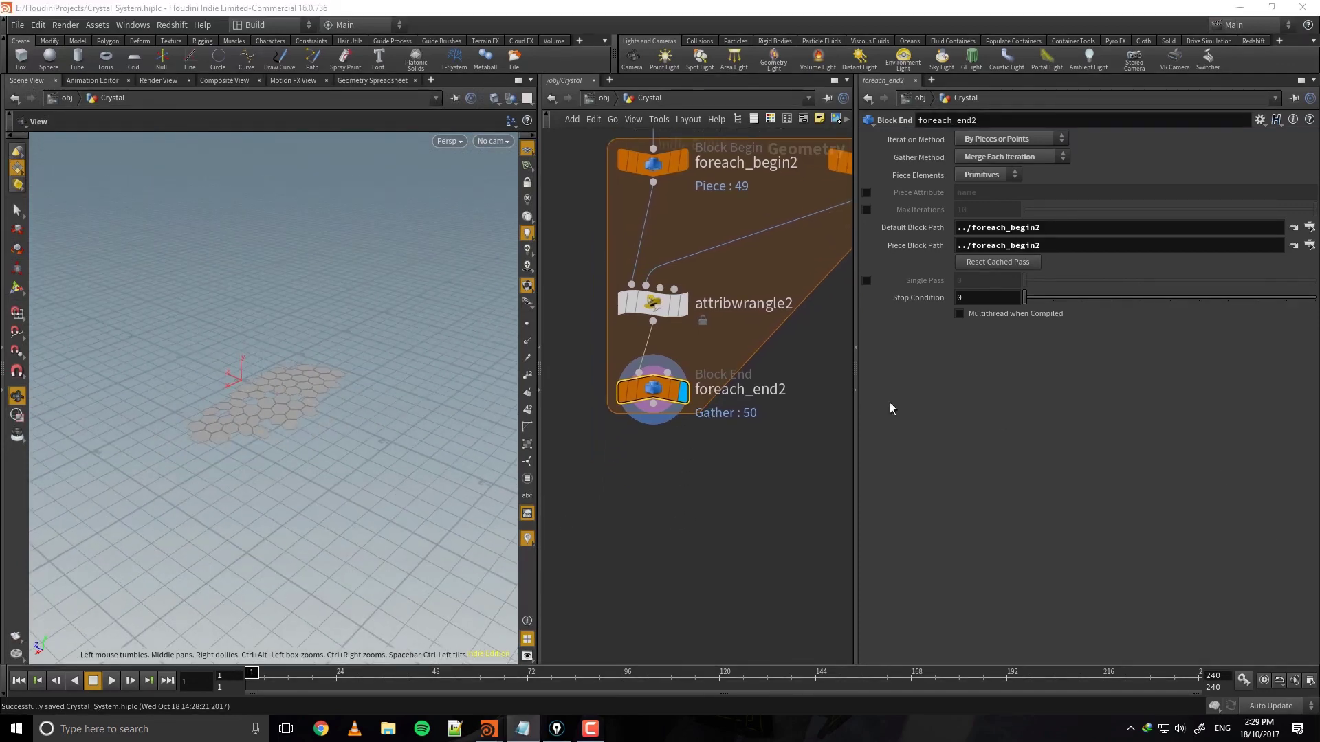
pyautogui.moveTo(778, 470); pyautogui.dragTo(786, 396, button='middle')
pyautogui.moveTo(748, 460); pyautogui.dragTo(674, 440, button='middle')
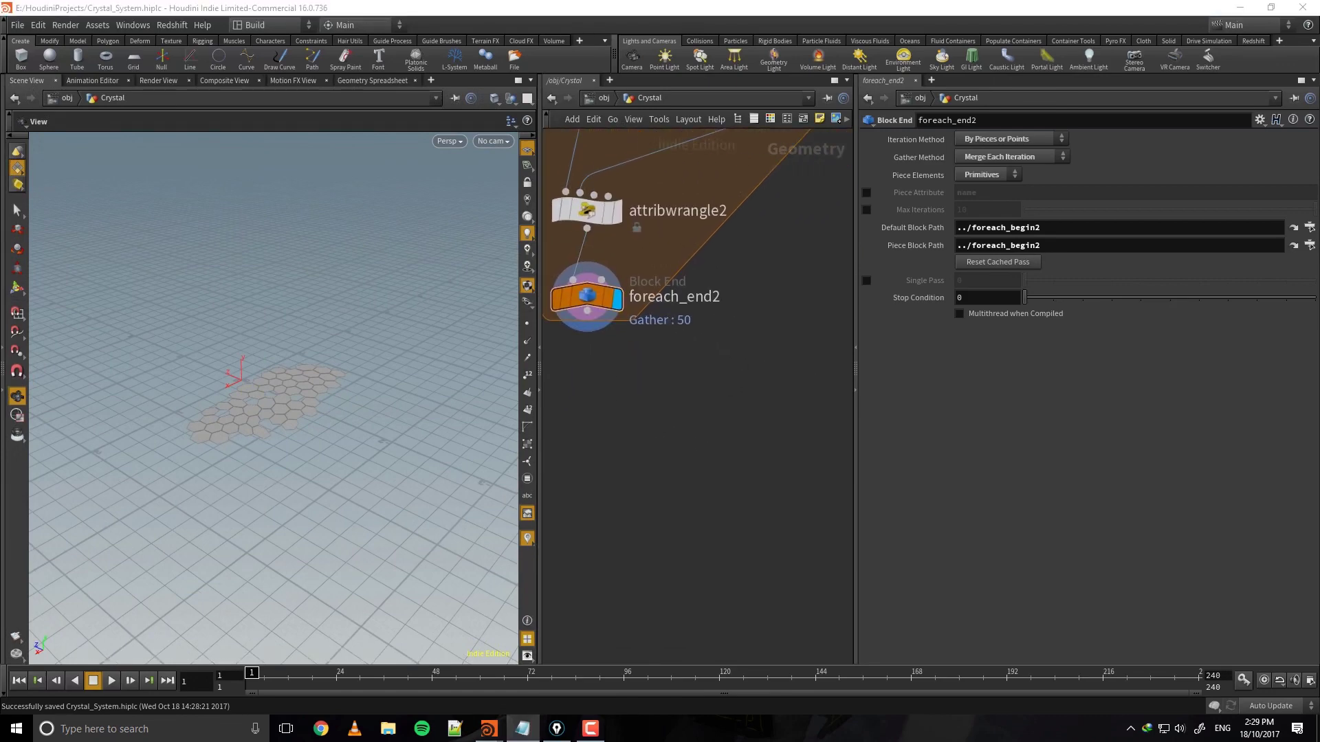
pyautogui.moveTo(346, 373)
pyautogui.mouseDown()
pyautogui.moveTo(330, 403)
pyautogui.moveTo(318, 392)
pyautogui.moveTo(344, 375)
pyautogui.mouseUp()
pyautogui.moveTo(664, 407); pyautogui.dragTo(698, 428, button='middle')
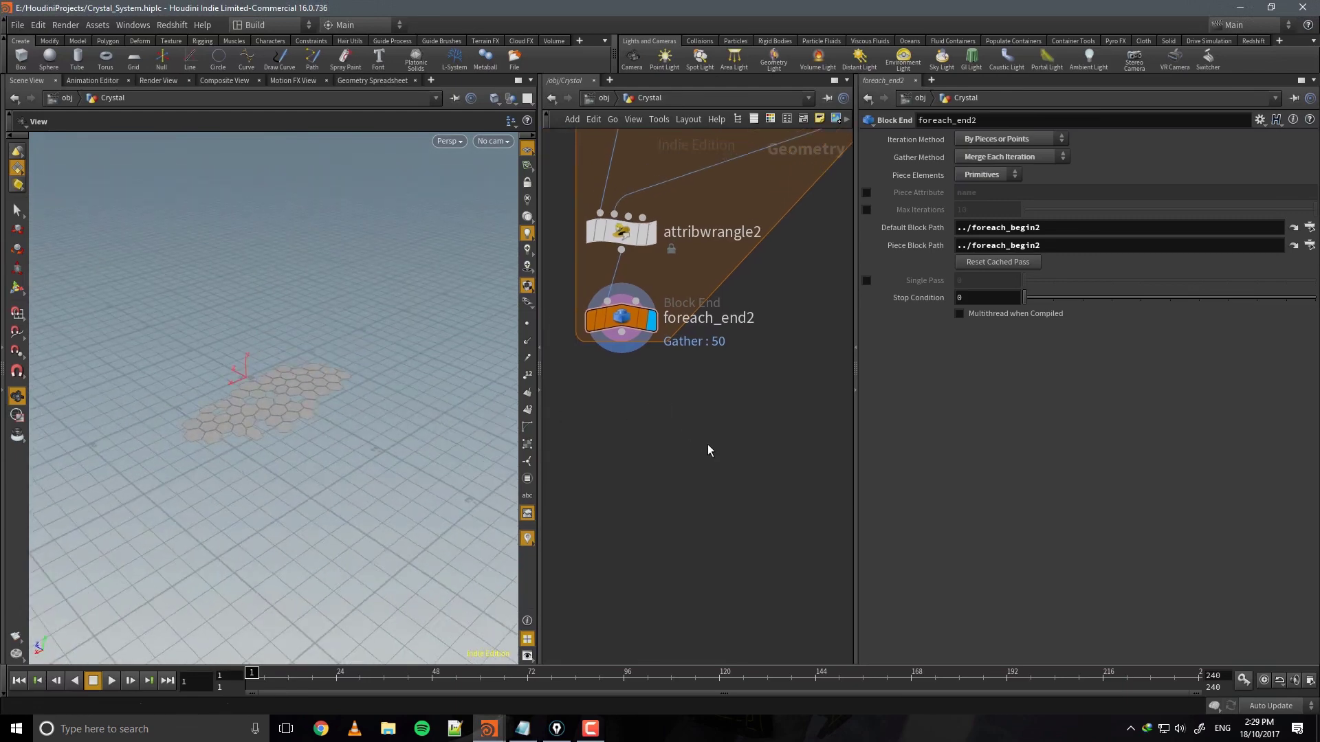
pyautogui.press('Tab')
pyautogui.write('atw')
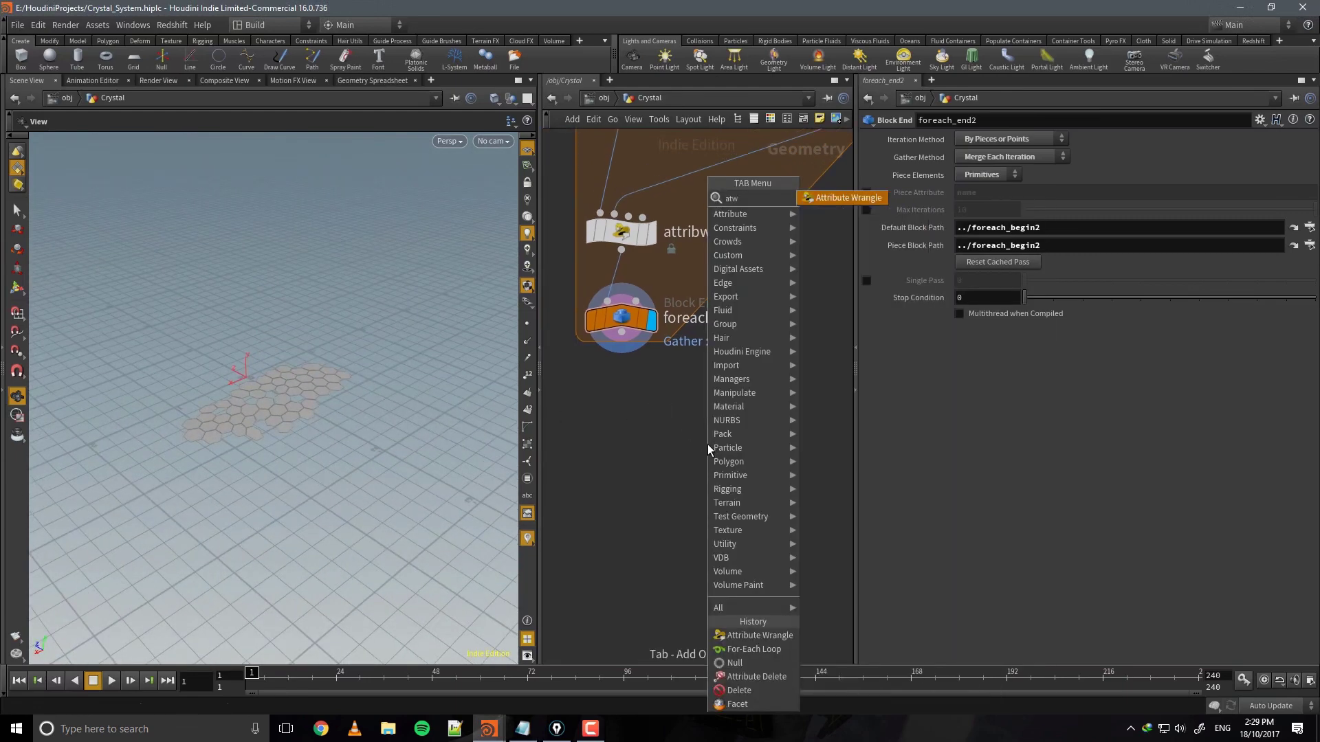
pyautogui.press('Return')
pyautogui.click(625, 397)
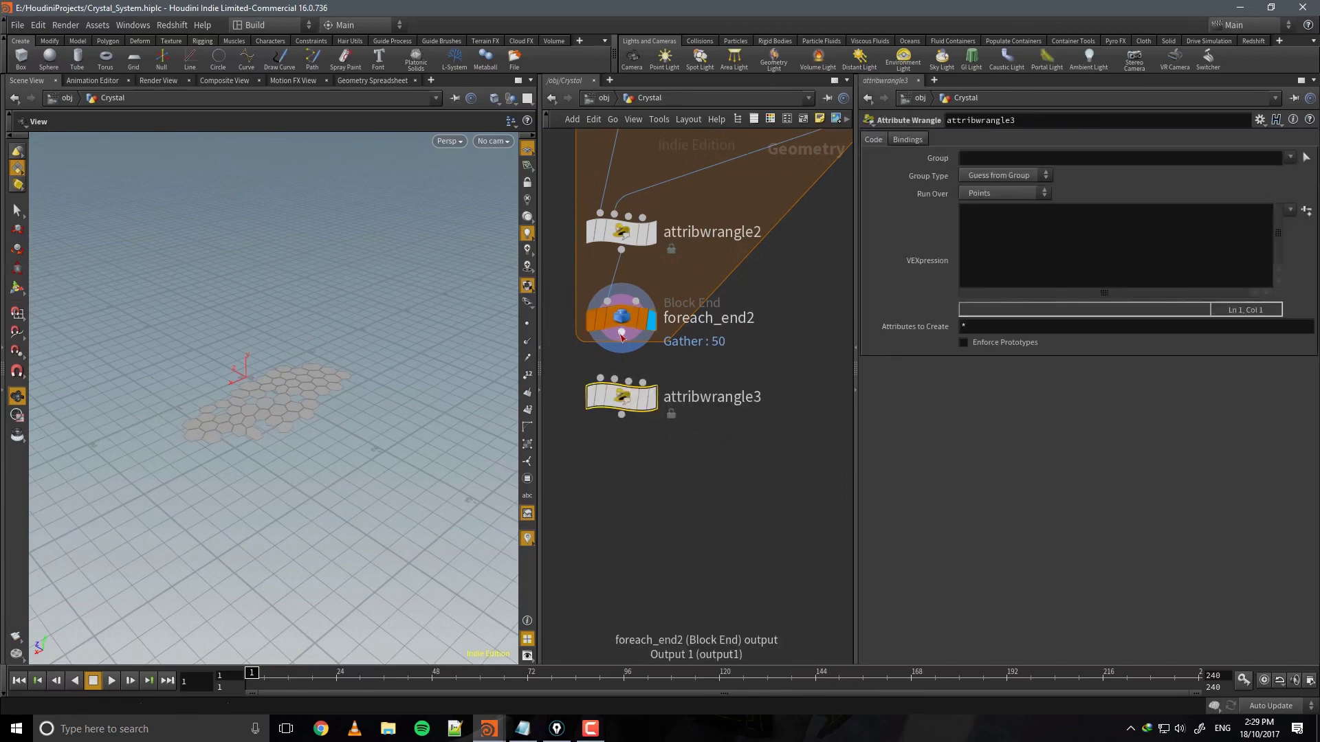
pyautogui.click(651, 402)
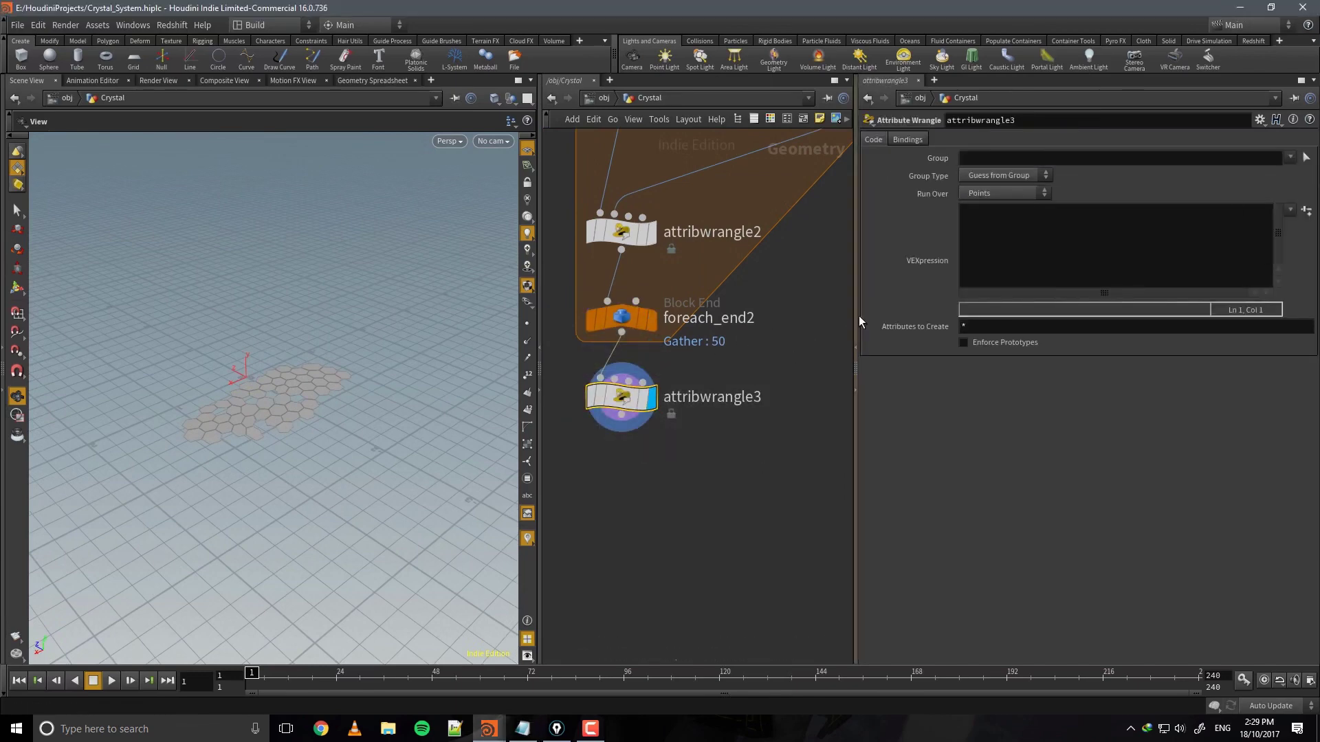
# Rename the new wrangle Create_Custom_Noise and save the scene.
pyautogui.doubleClick(760, 397)
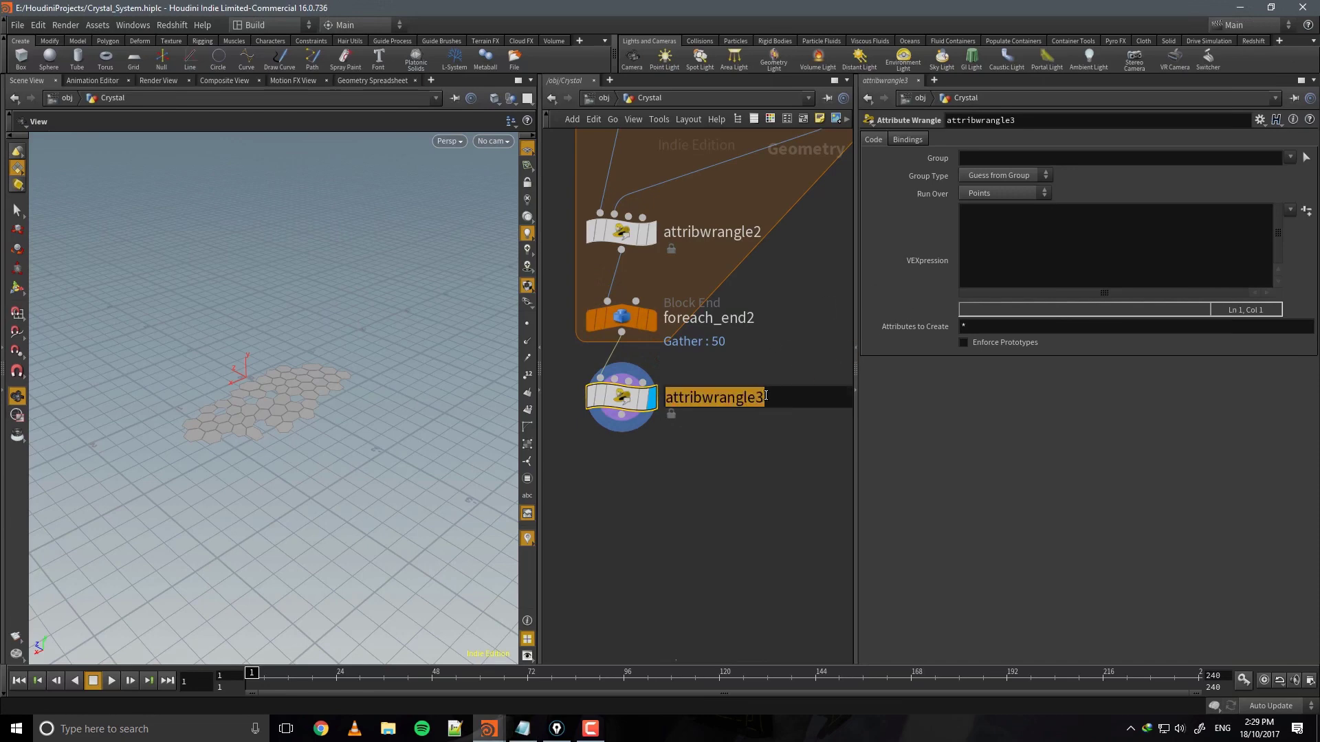
pyautogui.write('Crea')
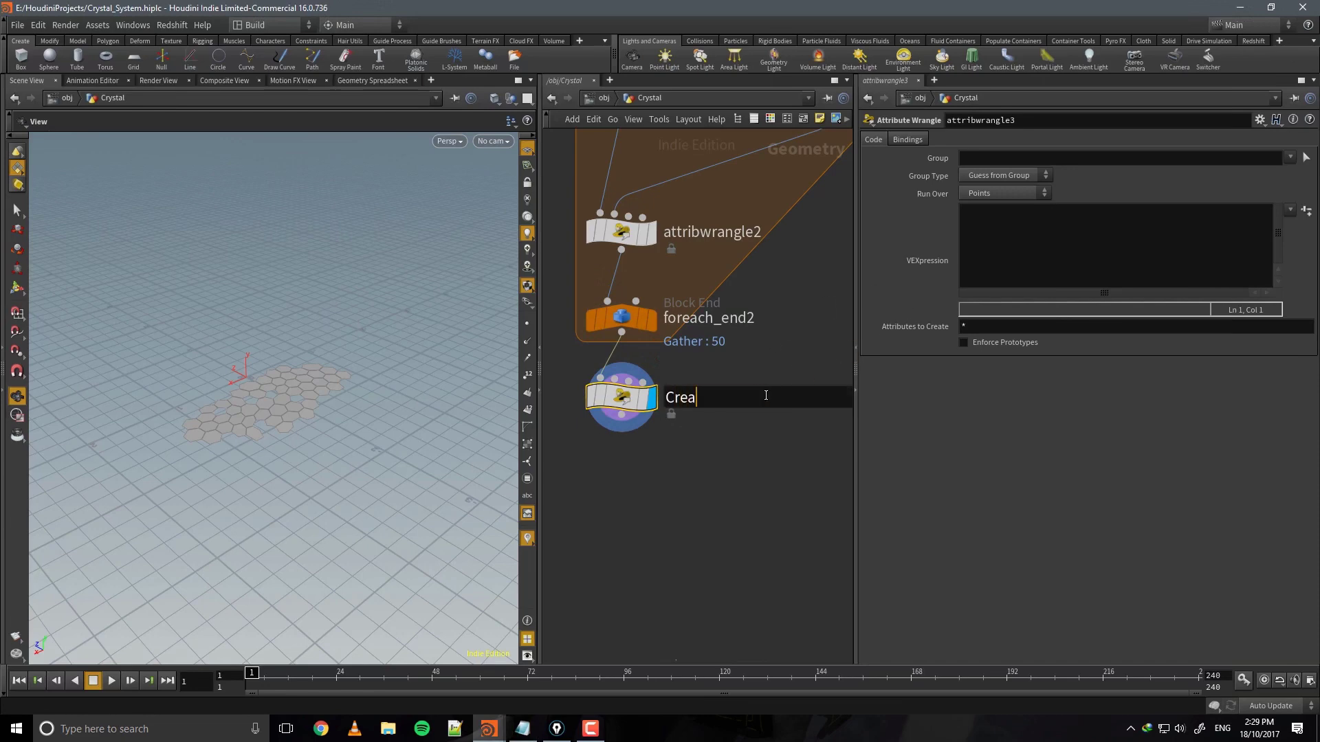
pyautogui.write('te_Custom_Noise')
pyautogui.press('Return')
pyautogui.hotkey('ctrl', 's')
# Set Create_Custom_Noise to run over Primitives and declare vectors freq and offset using chv channels of the same names.
pyautogui.moveTo(302, 309); pyautogui.dragTo(359, 385)
pyautogui.hotkey('space', 'f')
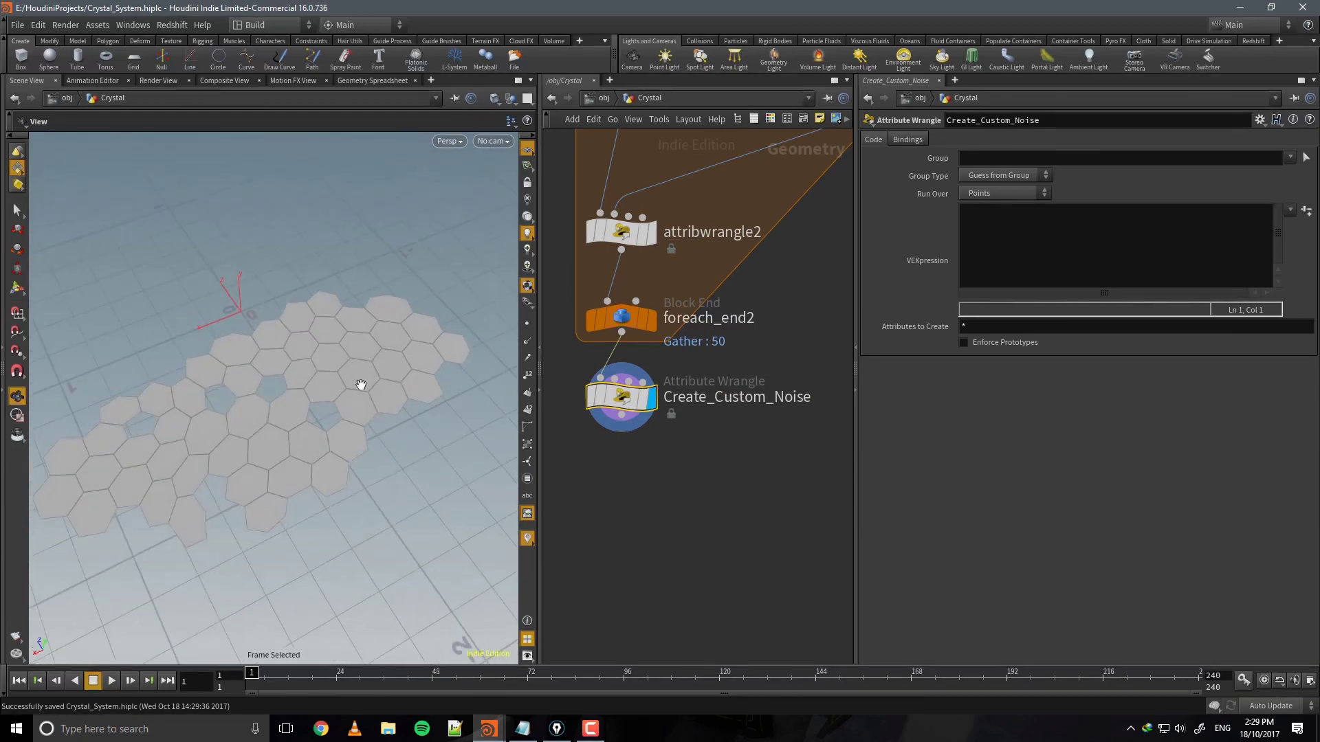
pyautogui.moveTo(442, 401); pyautogui.dragTo(423, 369)
pyautogui.hotkey('space', 'f')
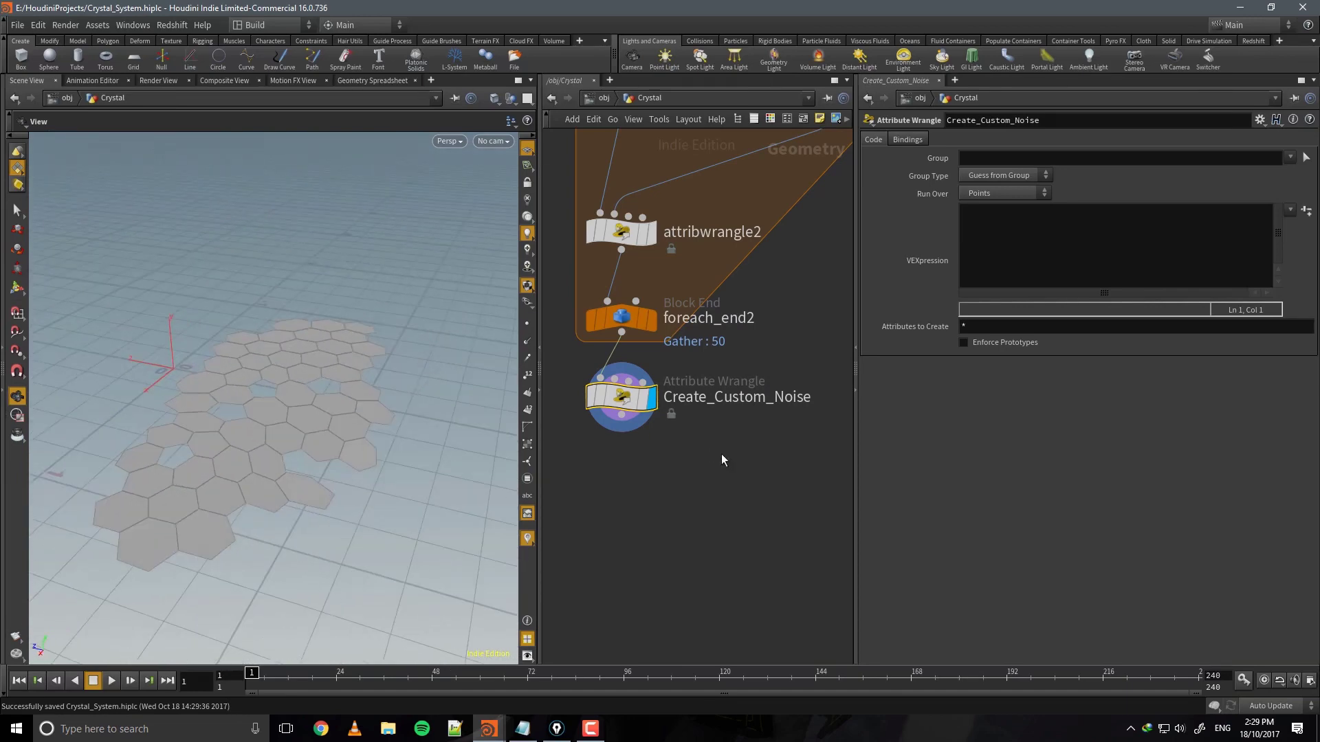
pyautogui.moveTo(745, 461); pyautogui.dragTo(610, 385)
pyautogui.moveTo(279, 413)
pyautogui.mouseDown()
pyautogui.moveTo(263, 468)
pyautogui.moveTo(268, 413)
pyautogui.mouseUp()
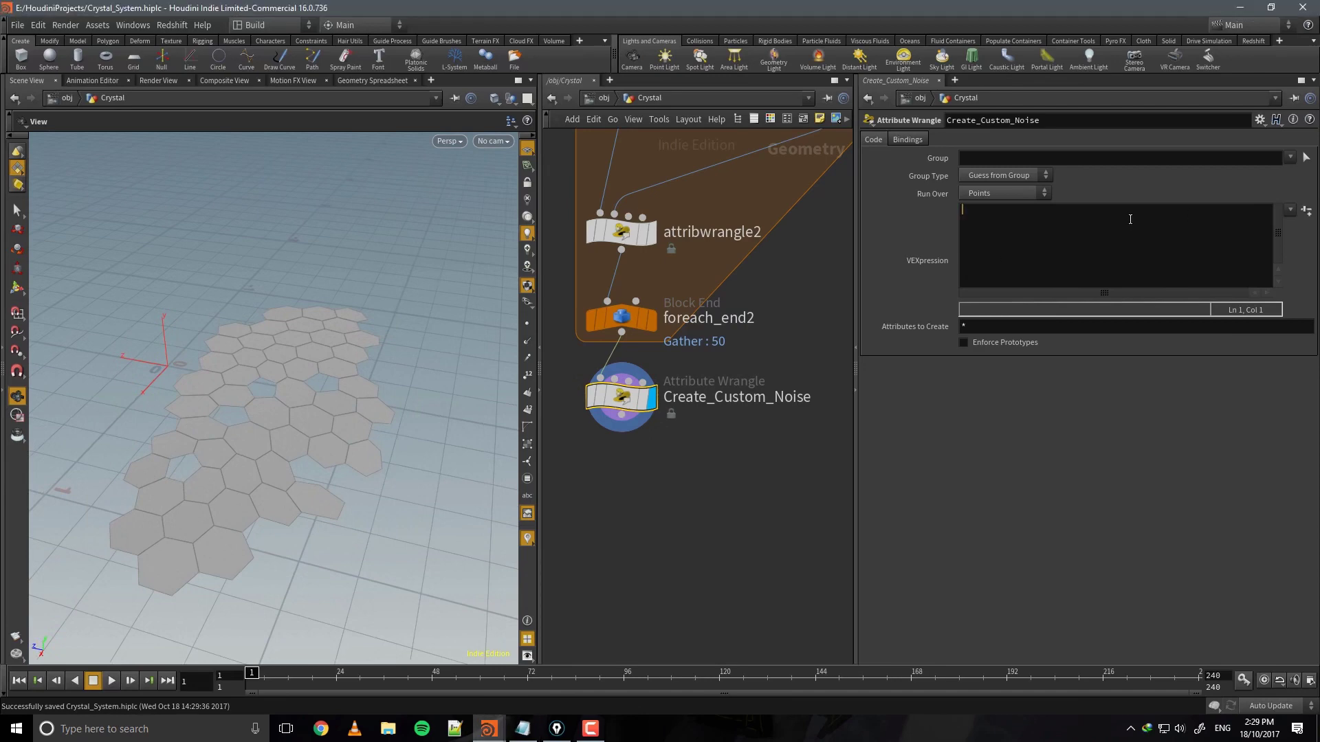
pyautogui.click(1006, 195)
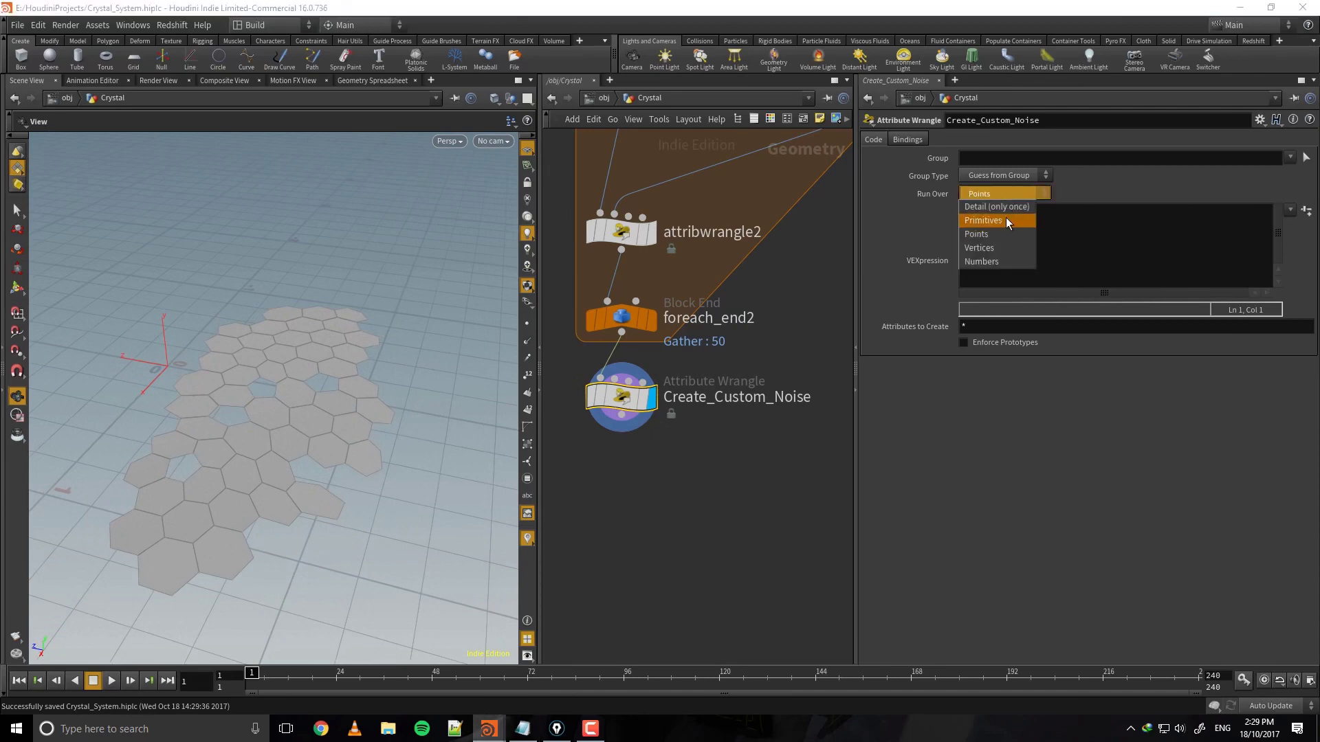
pyautogui.click(1005, 217)
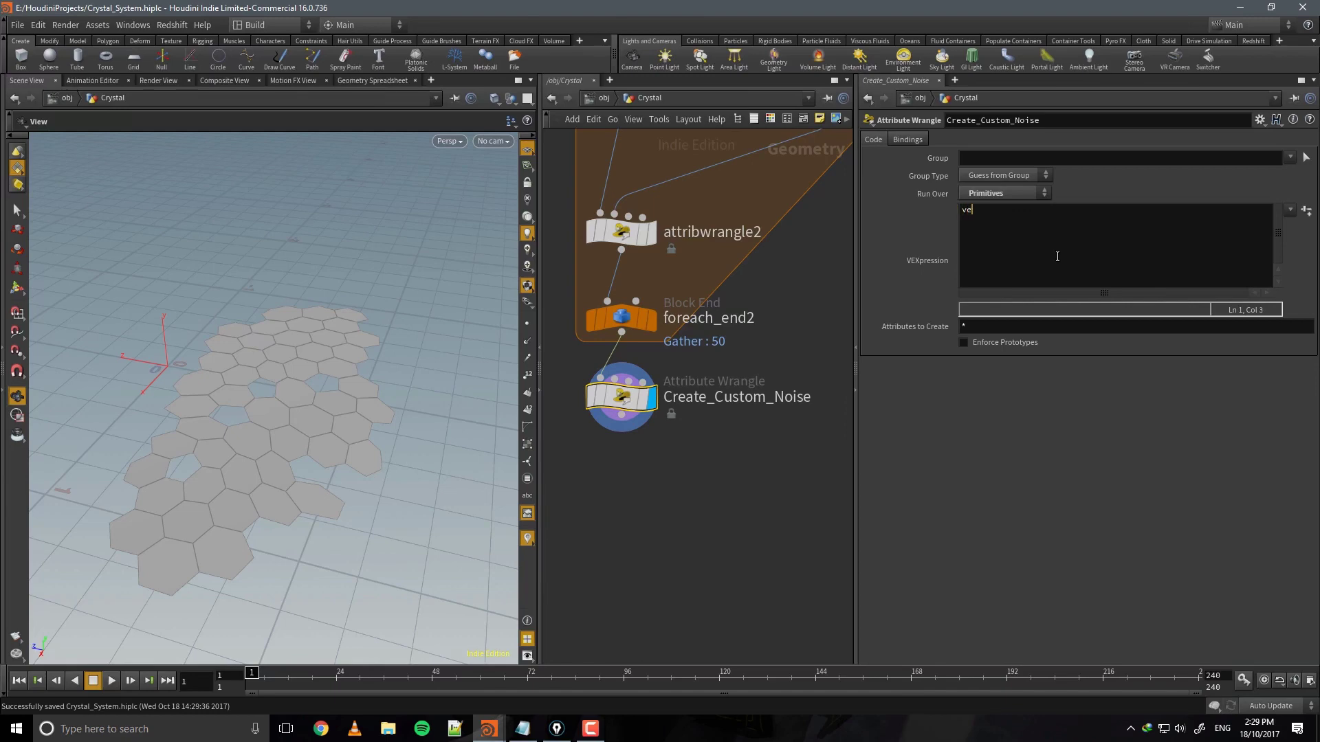
pyautogui.write('ctor freq = chv("freq");')
pyautogui.press('Return')
pyautogui.write('vector offset = chv')
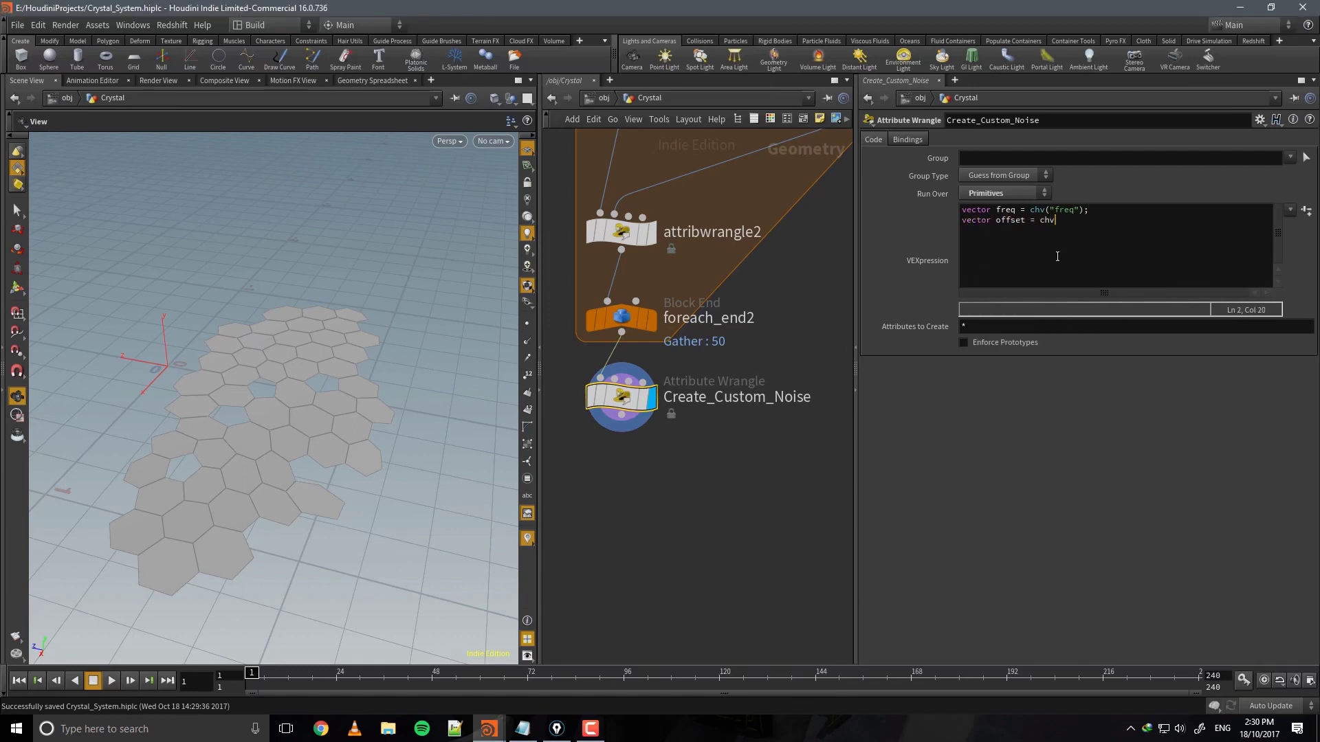
pyautogui.write('("offset");')
pyautogui.press('Return')
# Declare floats amp and rough in the wrangle code, reading chf("amp") and chf("rough").
pyautogui.write('float amp = chf("amp");')
pyautogui.press('Return')
pyautogui.write('float roug')
pyautogui.write('h = chf')
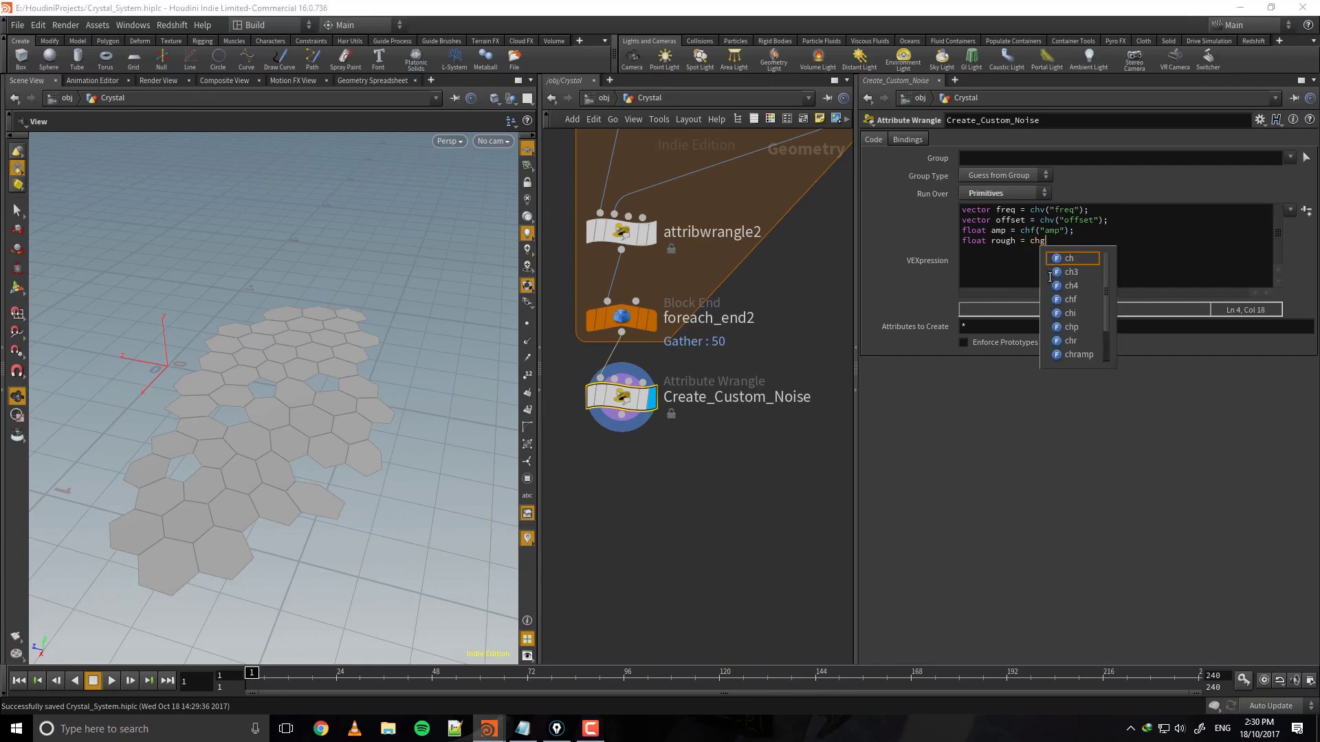
pyautogui.write('("rough"')
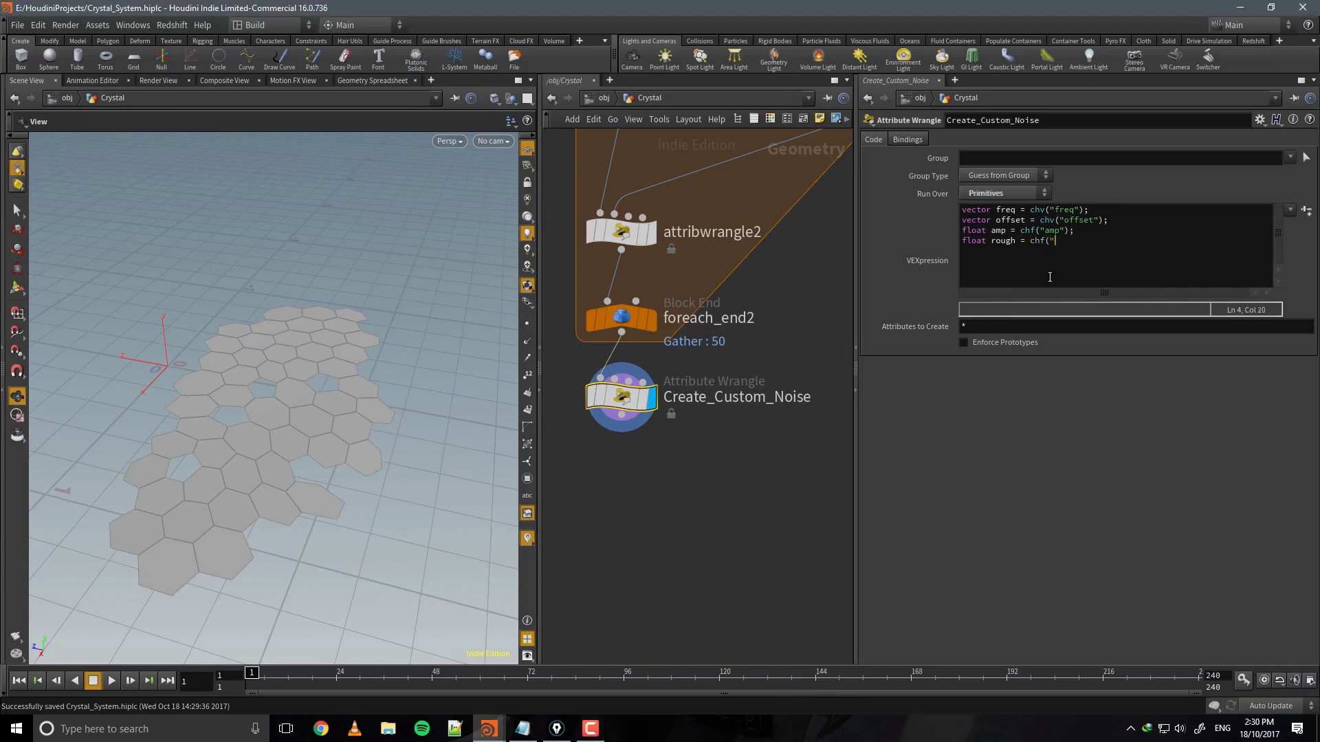
pyautogui.write(');')
pyautogui.press('Return')
# Declare float atten from chf("atten") and int turb from chi("turb"), and generate the parameters for all channels.
pyautogui.write('float atten = chf("atten");')
pyautogui.press('Return')
pyautogui.write('int turb = chi("turb");')
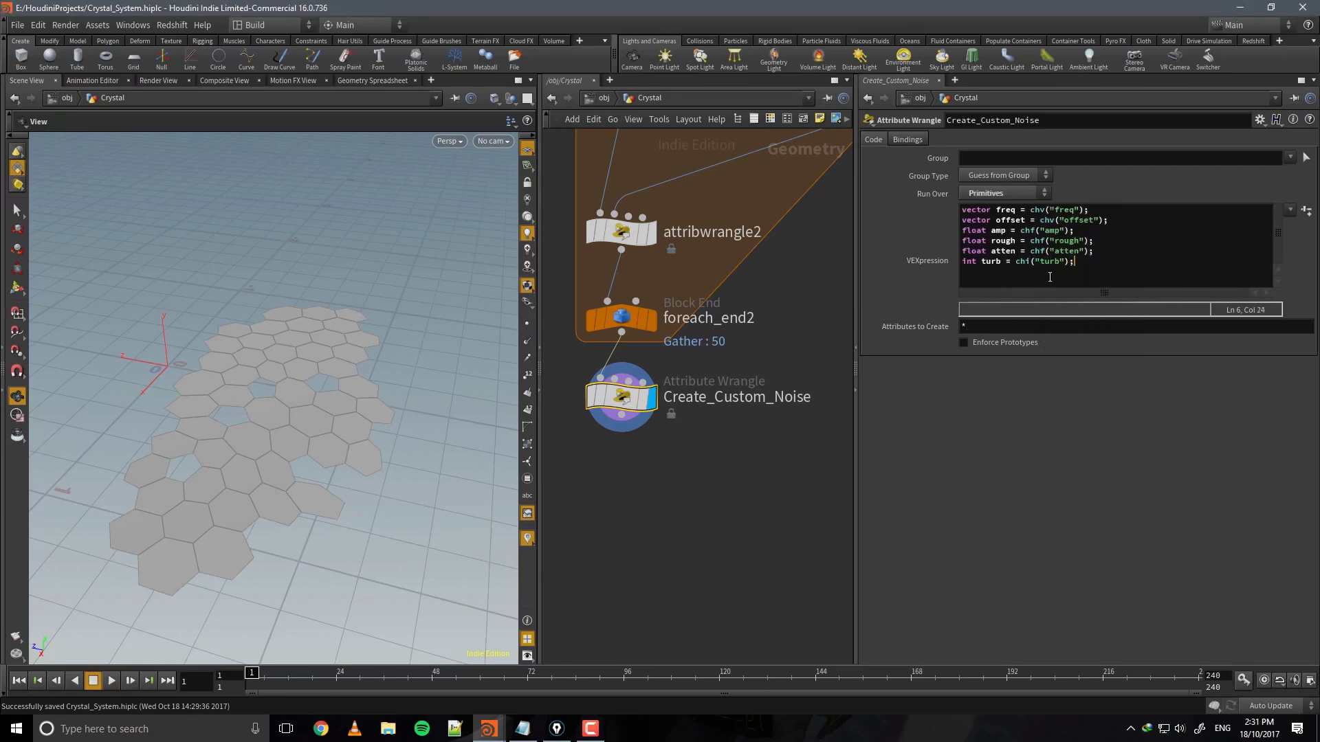
pyautogui.click(1306, 211)
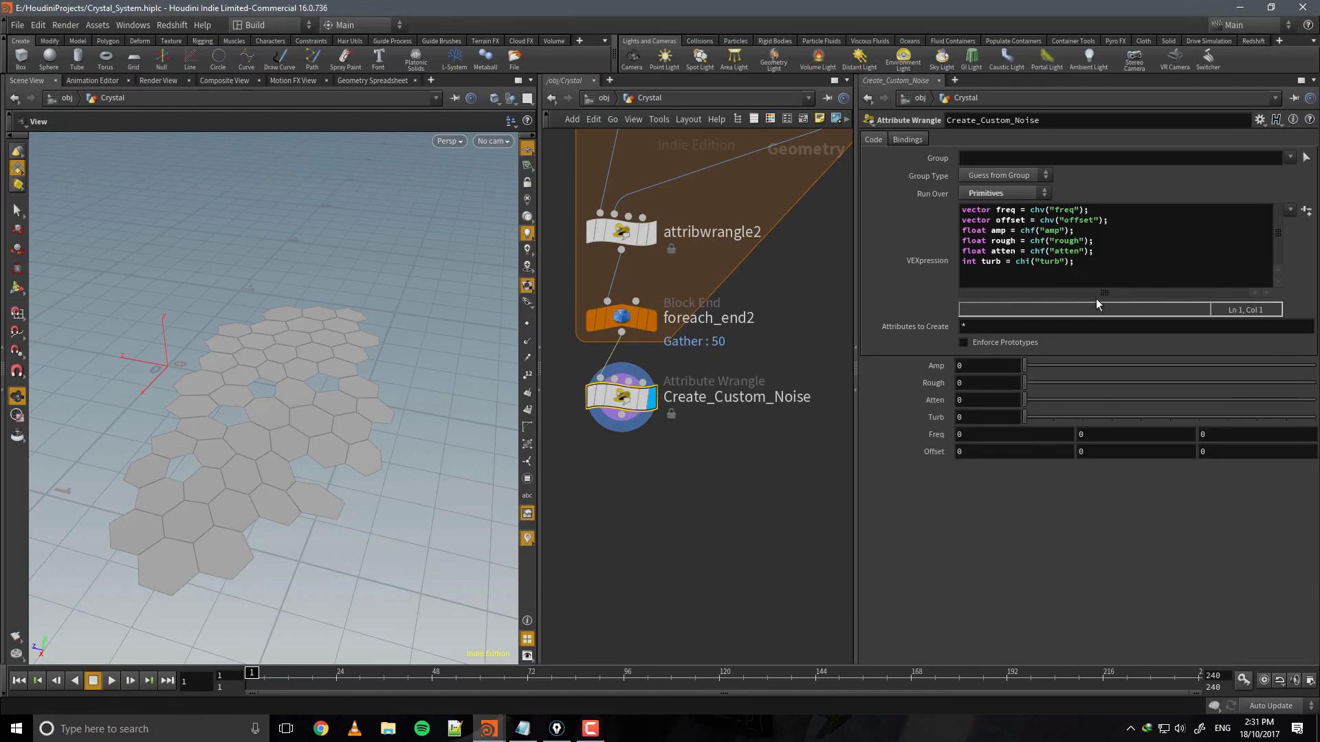
# Start an f@noise attribute line below the channel declarations, separated by a blank line, and save the scene.
pyautogui.click(1123, 269)
pyautogui.moveTo(1097, 268); pyautogui.dragTo(962, 206)
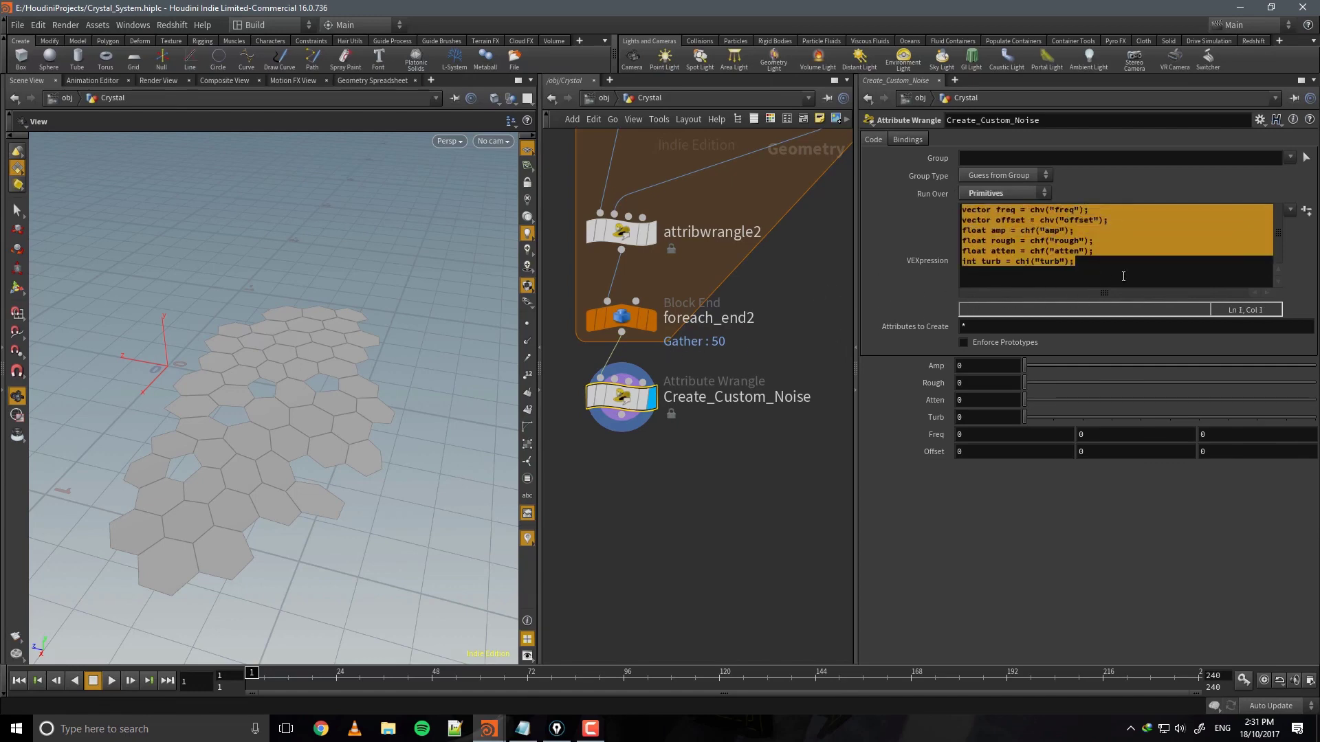
pyautogui.click(1117, 276)
pyautogui.press('Return')
pyautogui.press('Return')
pyautogui.write('f')
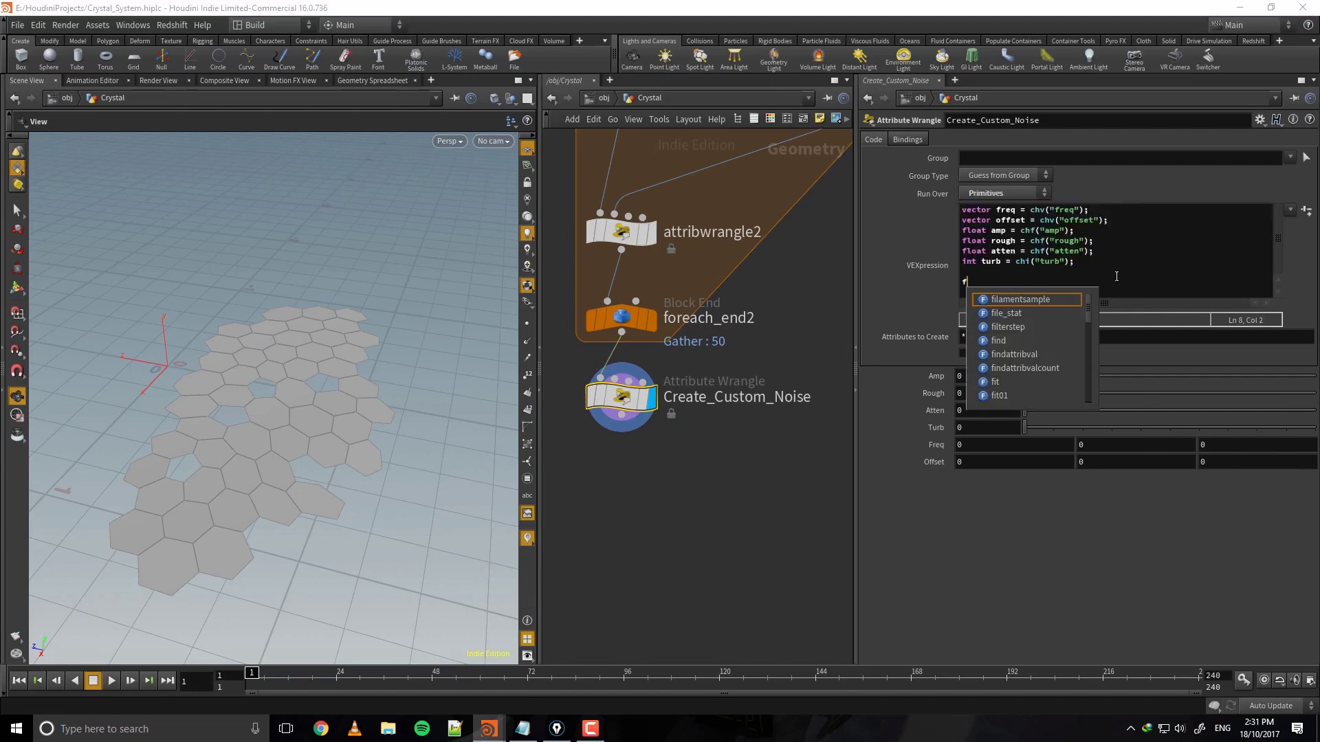
pyautogui.write('@noise')
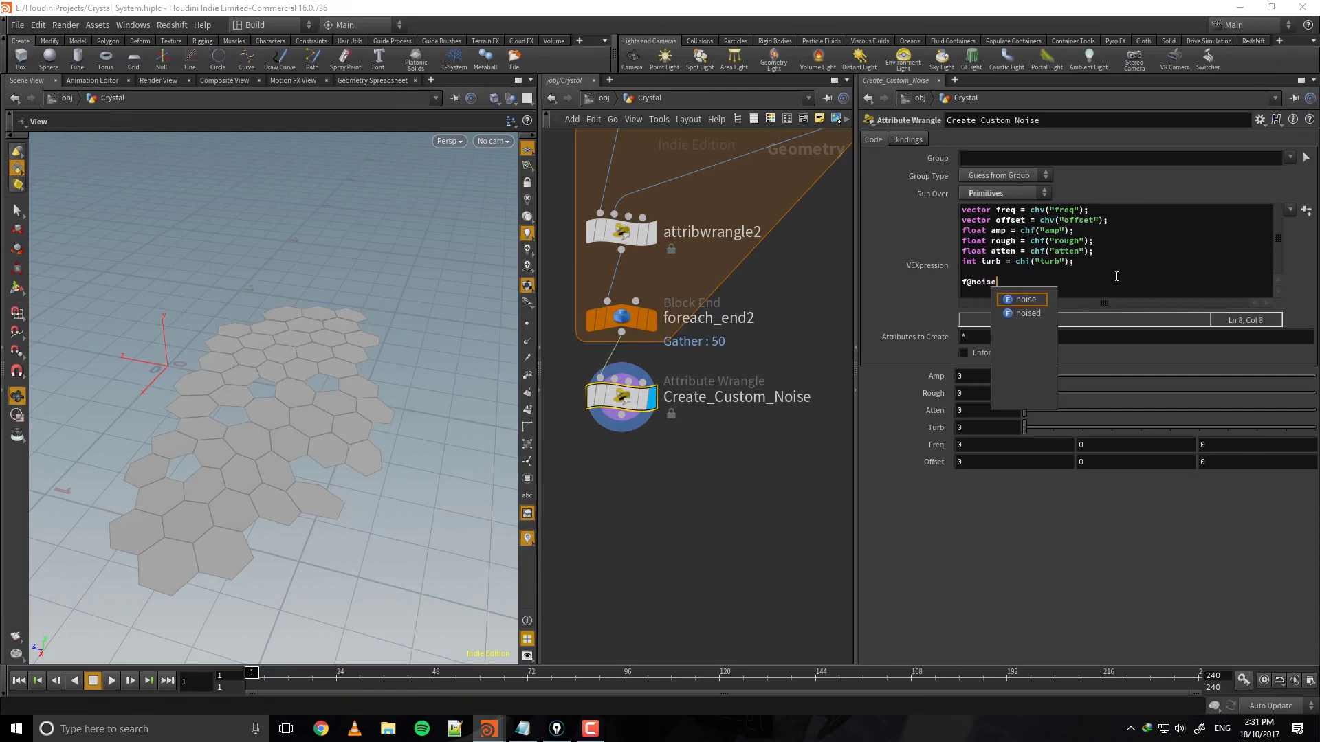
pyautogui.press('BackSpace')
pyautogui.press('BackSpace')
pyautogui.press('BackSpace')
pyautogui.press('BackSpace')
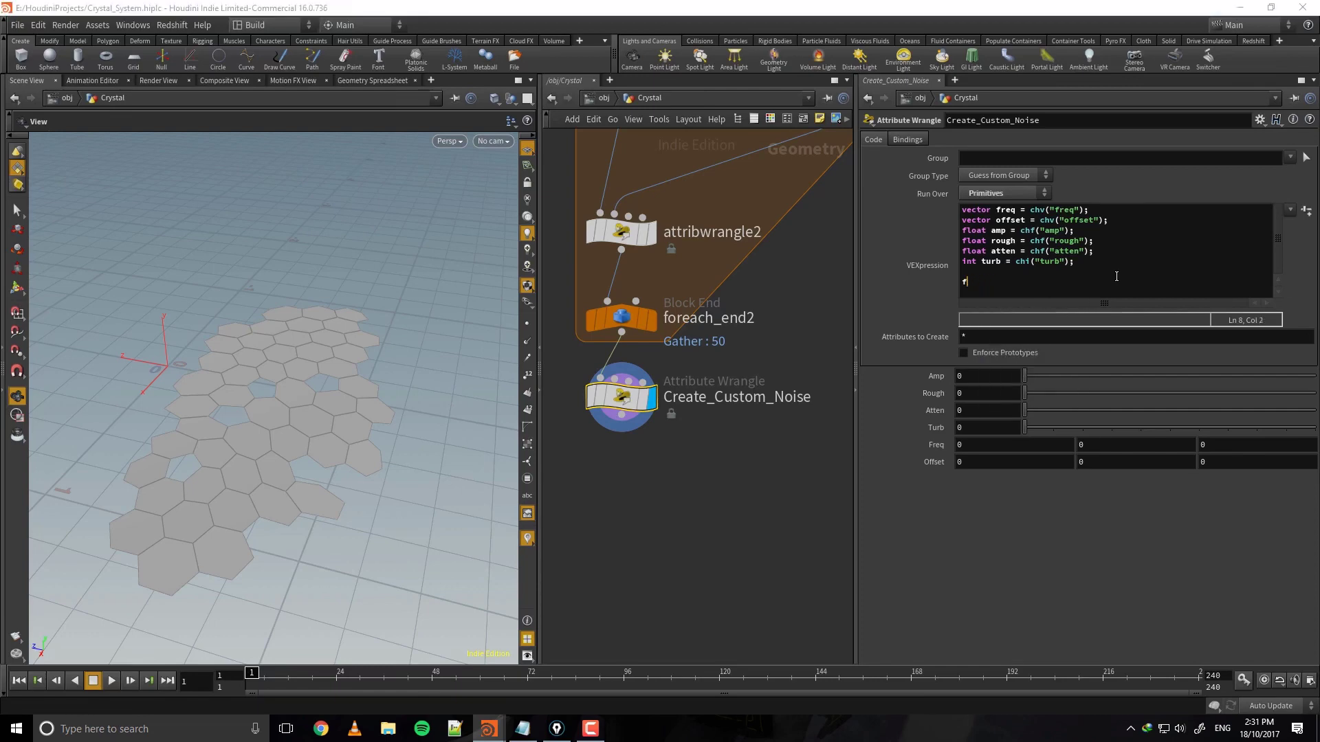
pyautogui.write('loat')
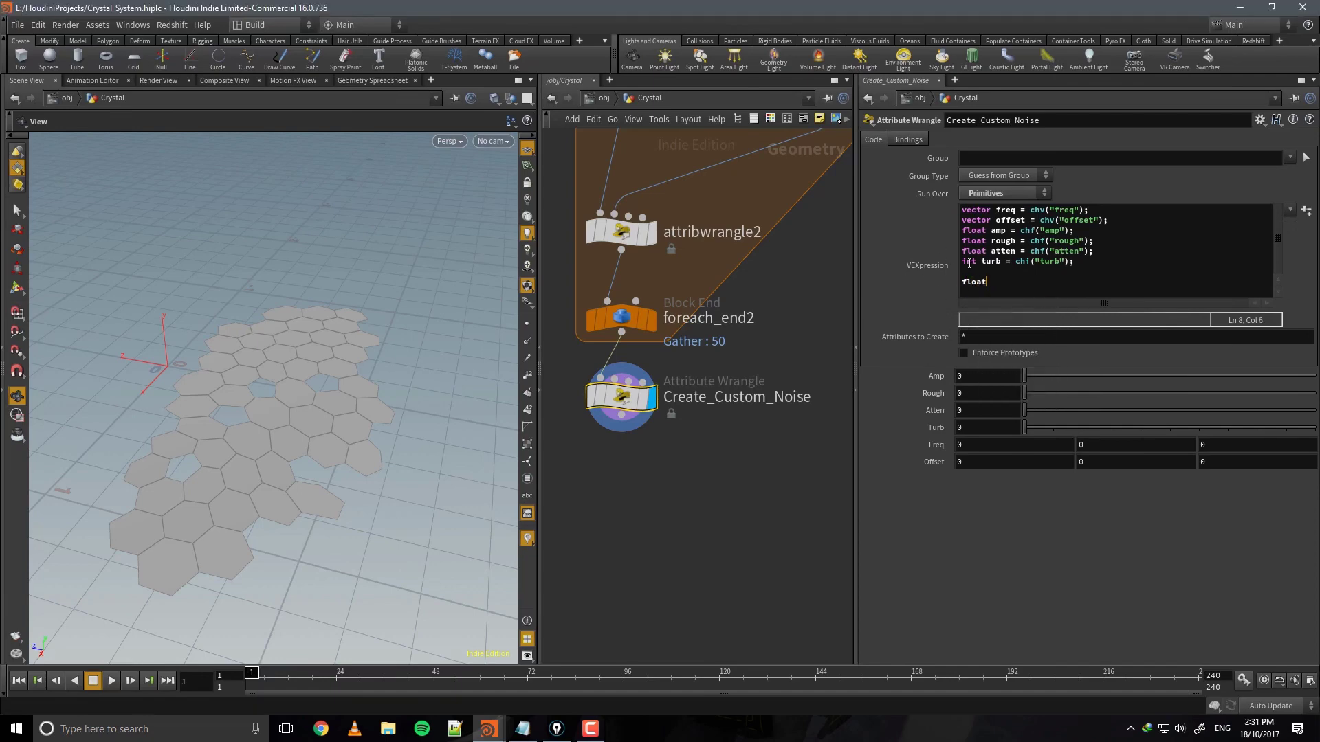
pyautogui.moveTo(987, 287); pyautogui.dragTo(965, 281)
pyautogui.write('@noise')
pyautogui.click(1021, 252)
pyautogui.hotkey('ctrl', 's')
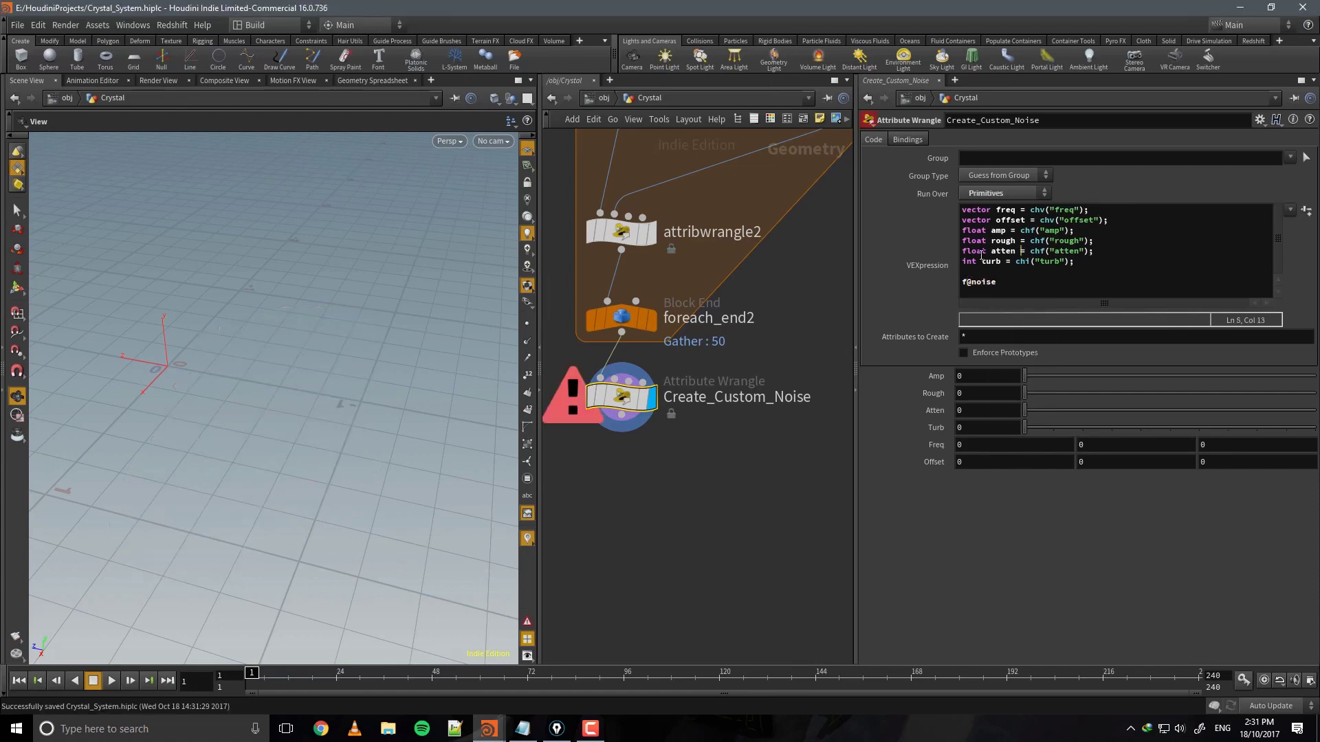
# Compare the f@ prefix with the float declarations, and inspect the node info of Create_Custom_Noise and foreach_end2.
pyautogui.click(968, 282)
pyautogui.moveTo(987, 251); pyautogui.dragTo(967, 250)
pyautogui.click(971, 251)
pyautogui.moveTo(724, 455); pyautogui.dragTo(606, 381)
pyautogui.click(796, 411)
pyautogui.moveTo(969, 284); pyautogui.dragTo(950, 287)
pyautogui.middleClick(626, 411)
pyautogui.click(634, 323)
pyautogui.middleClick(635, 328)
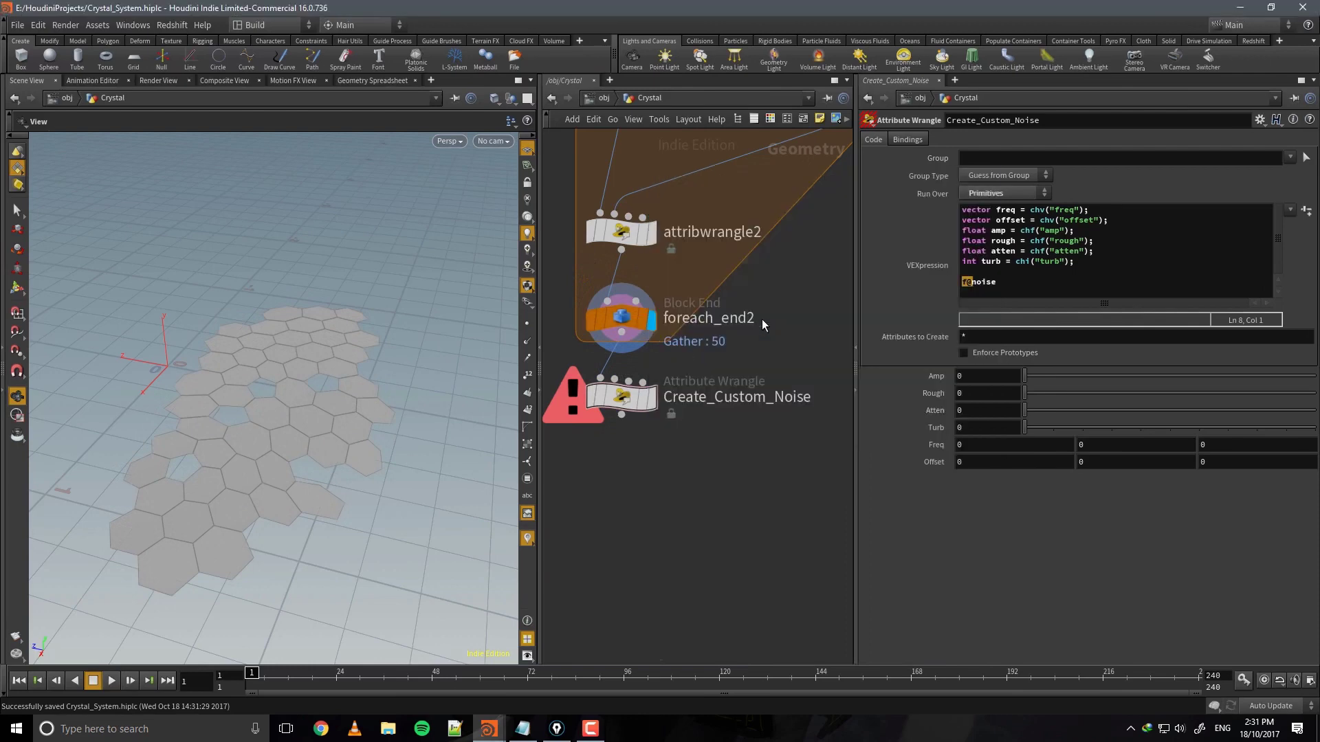
pyautogui.click(1024, 274)
pyautogui.press('Return')
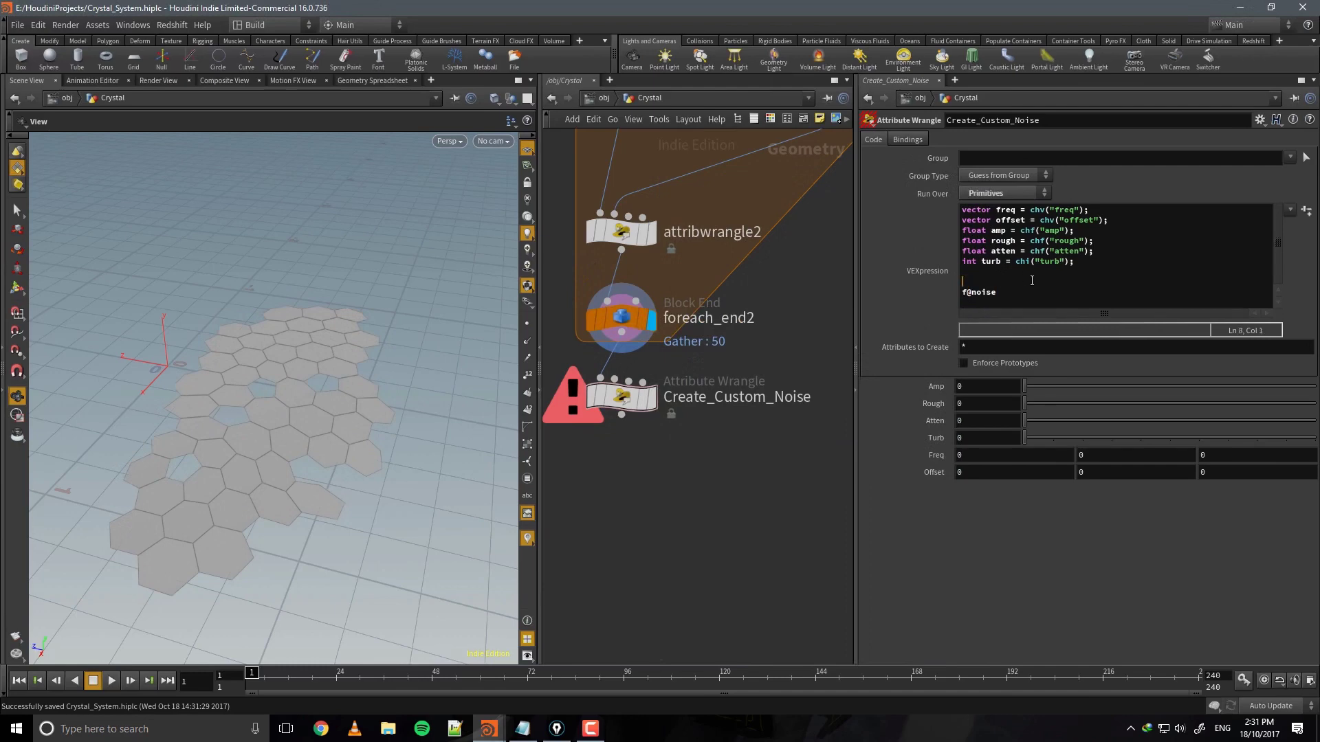
pyautogui.write('s@Class_ID')
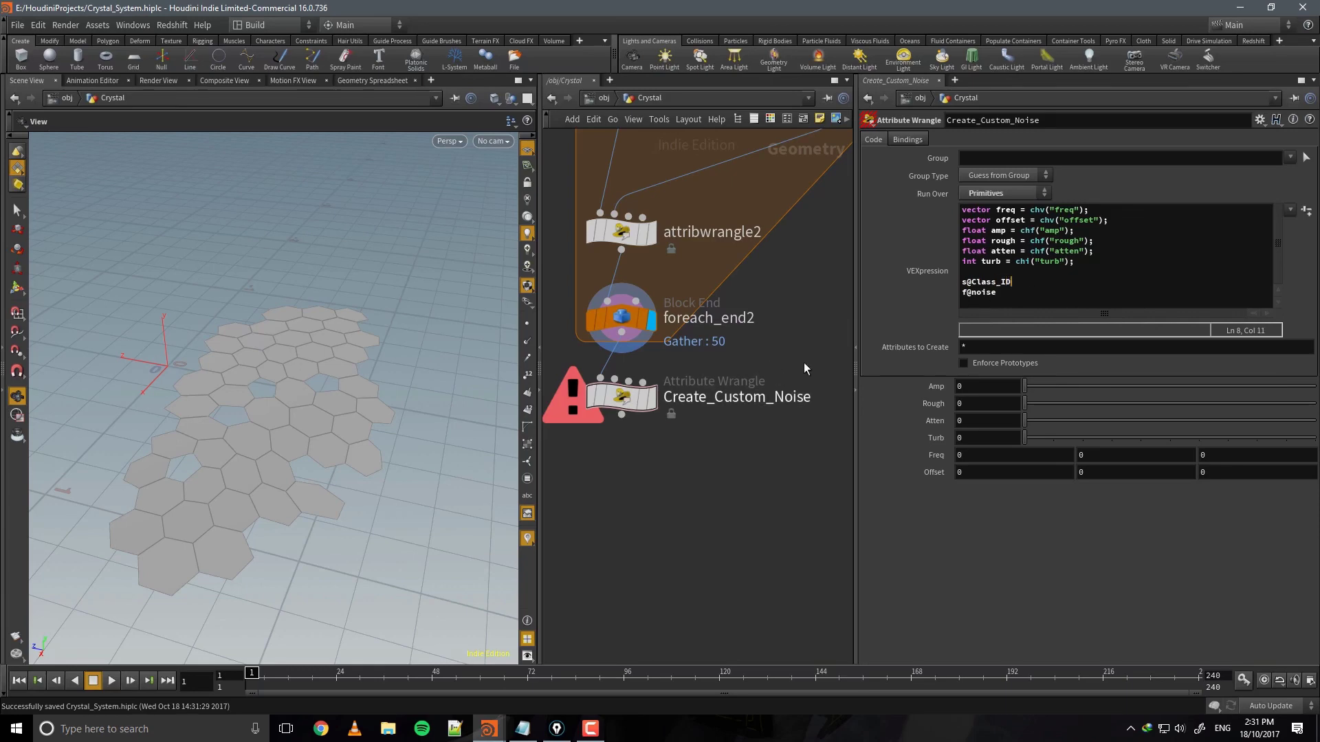
pyautogui.moveTo(1027, 283); pyautogui.dragTo(961, 278)
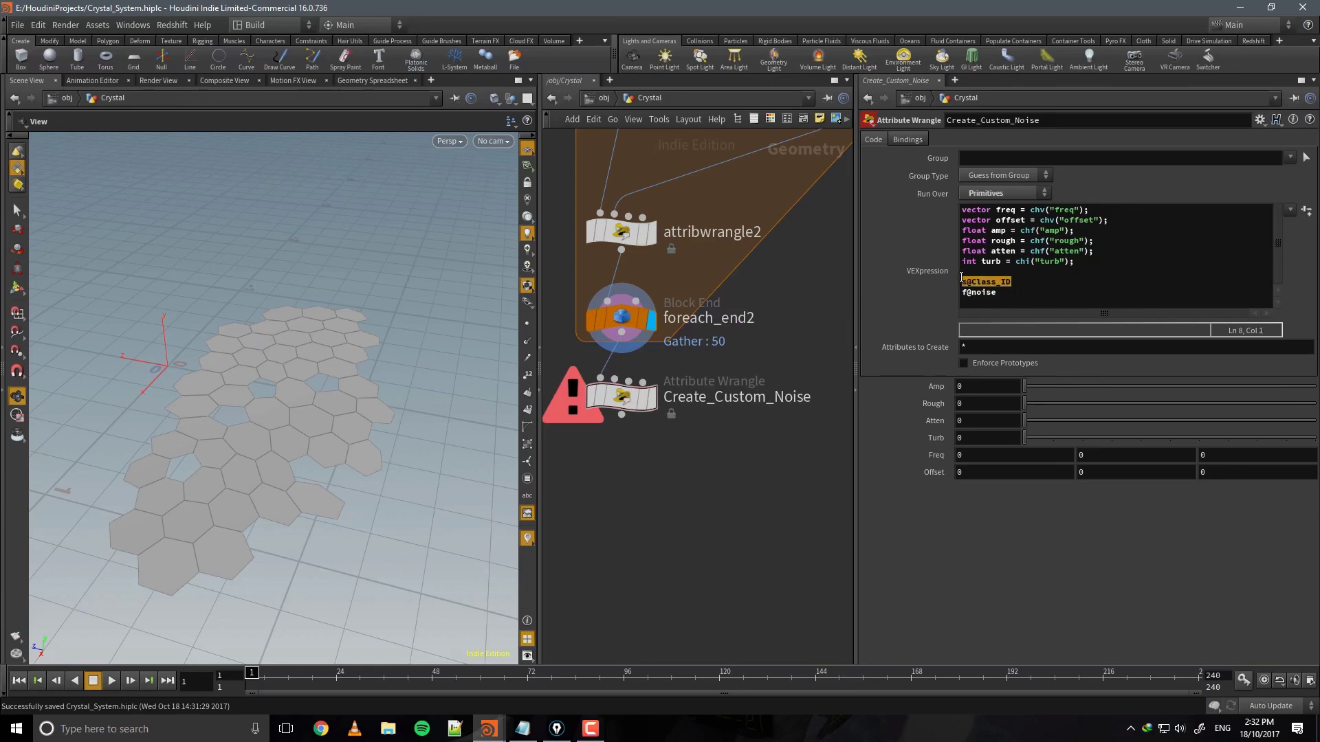
pyautogui.press('BackSpace')
pyautogui.press('BackSpace')
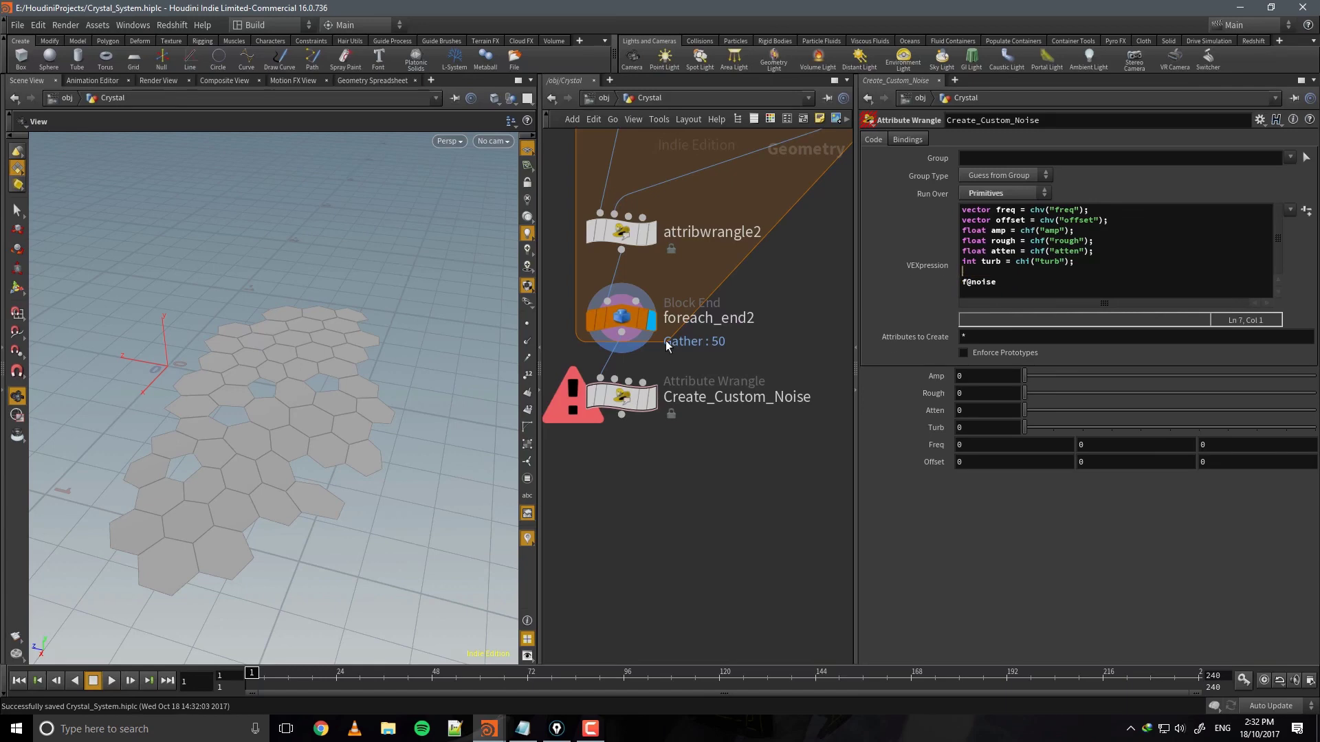
# Change the f@noise line to float noise = anoise(@P*freq - offset, turb, rough, atten);.
pyautogui.click(972, 284)
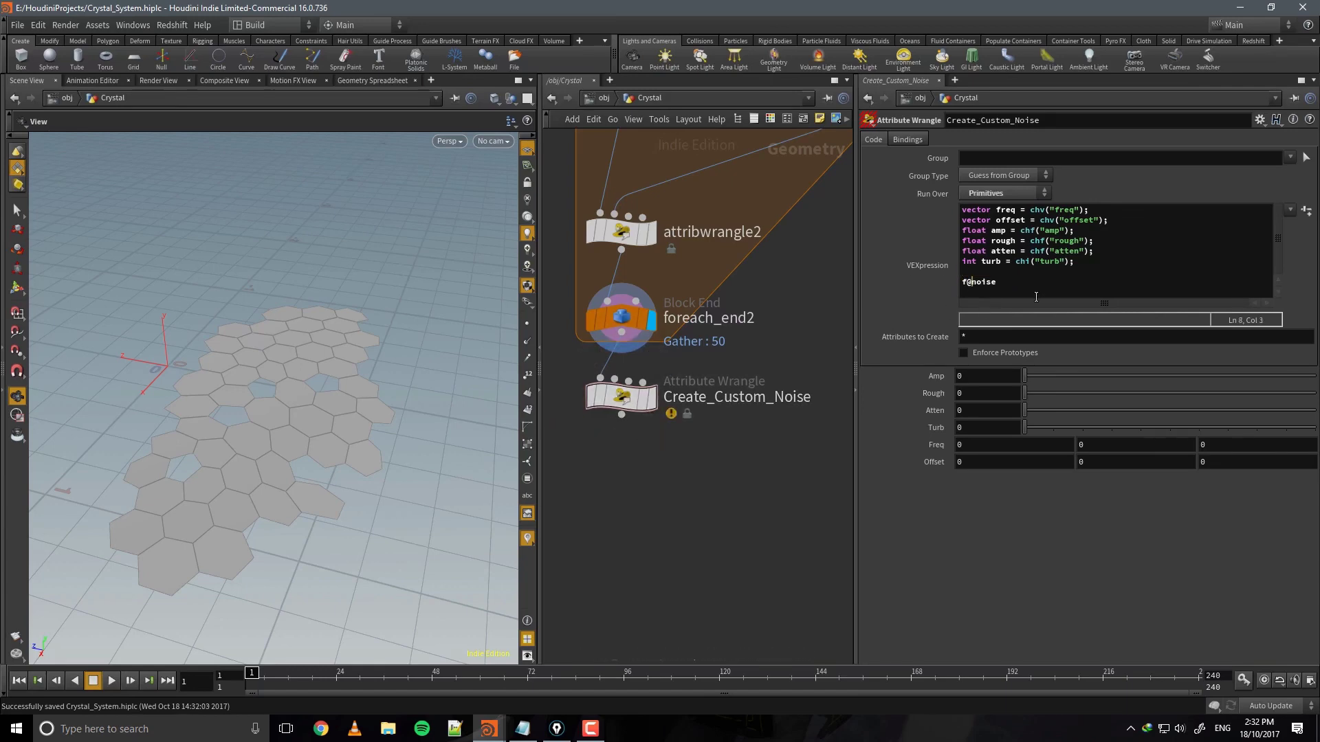
pyautogui.press('BackSpace')
pyautogui.write('loat')
pyautogui.click(1073, 297)
pyautogui.write('= anoise(@P*freq - offset, turb, rough, atten')
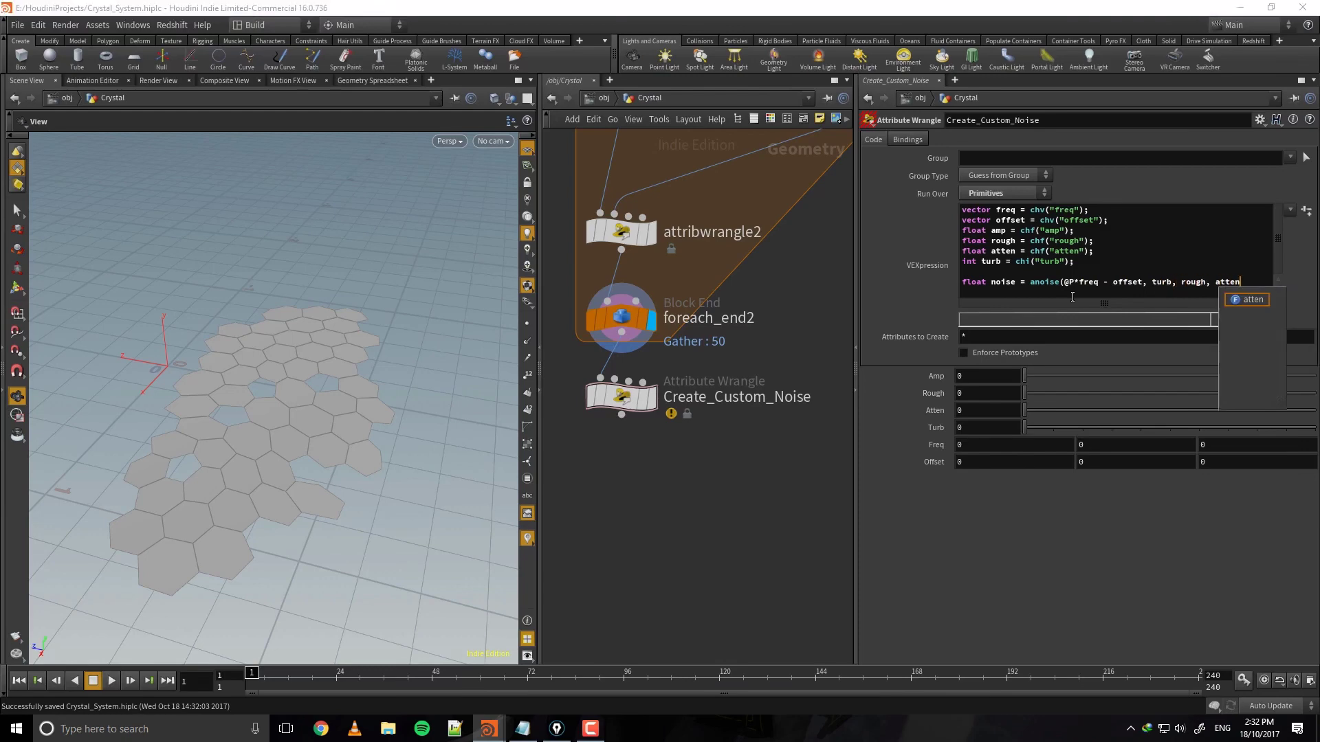
pyautogui.write(');')
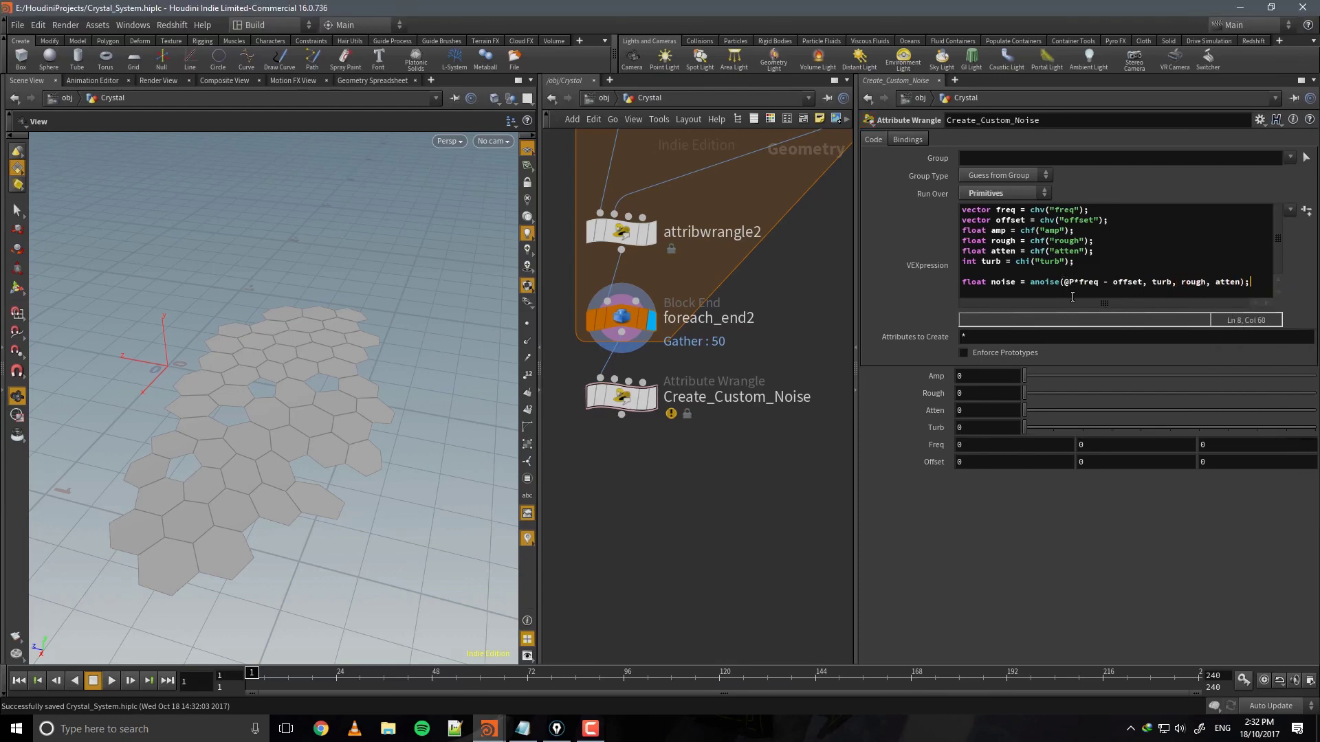
pyautogui.press('Return')
# Display the output of Create_Custom_Noise and add the line noise *= amp; followed by a blank line.
pyautogui.click(649, 397)
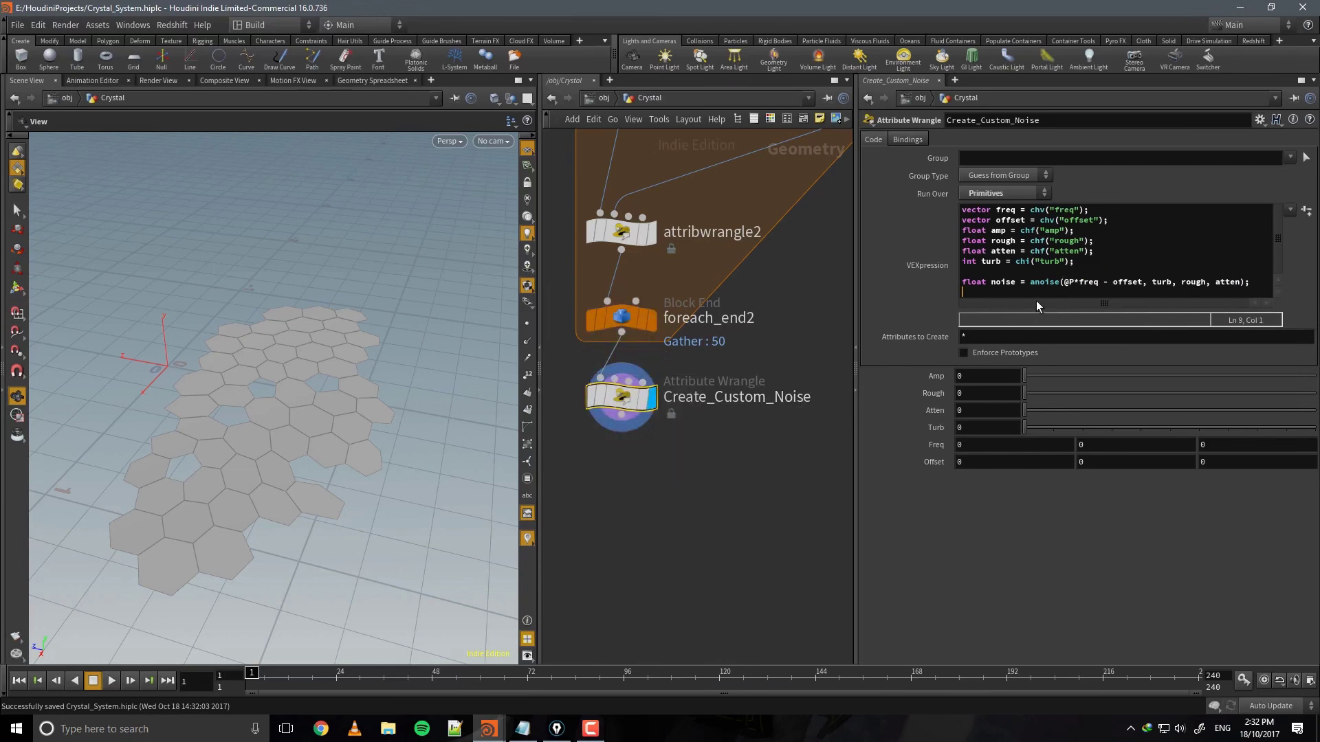
pyautogui.write('nois')
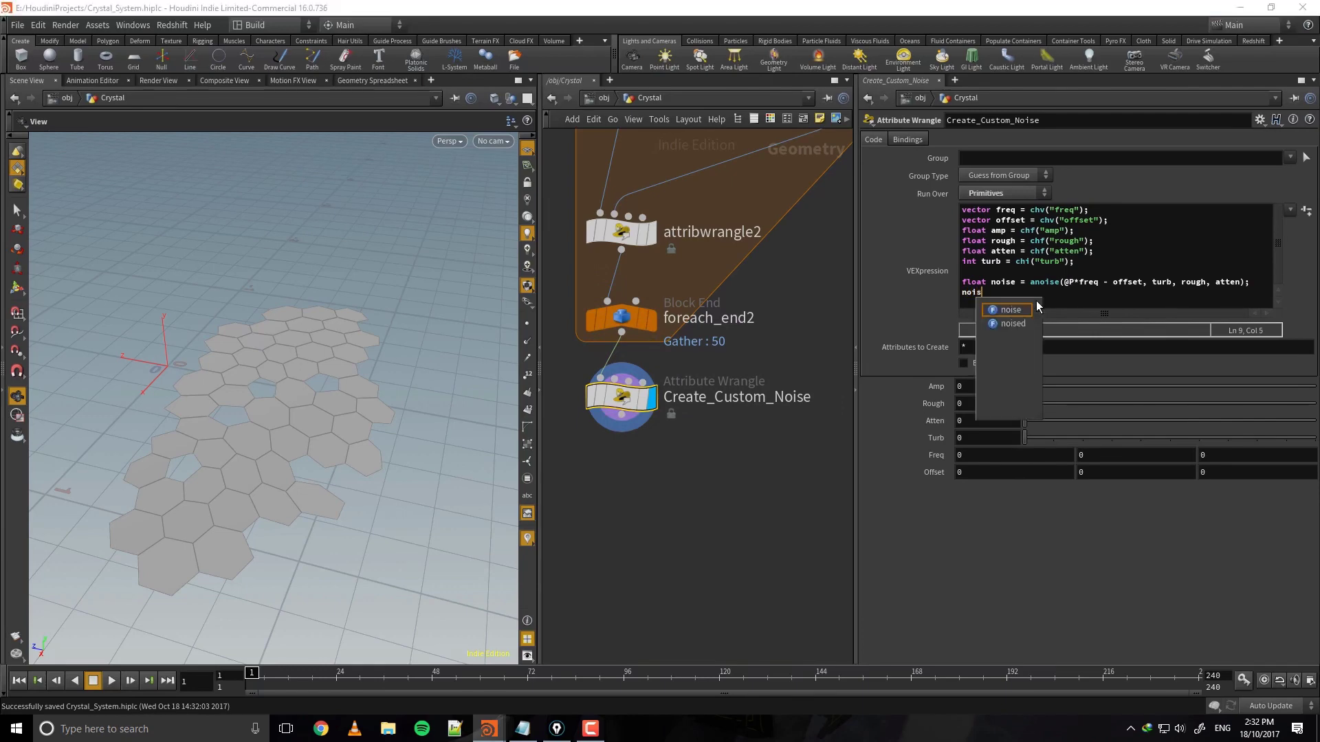
pyautogui.write('e =')
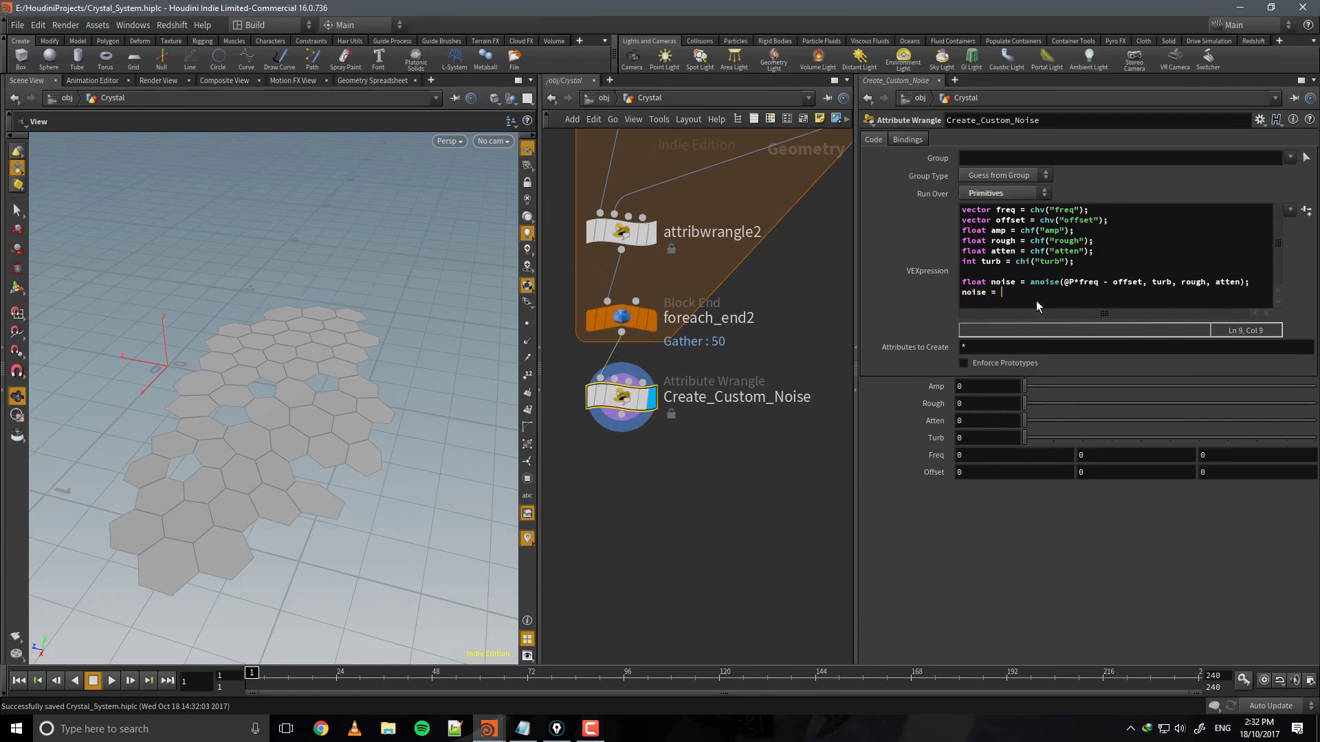
pyautogui.press('BackSpace')
pyautogui.write('*= amp;')
pyautogui.press('Return')
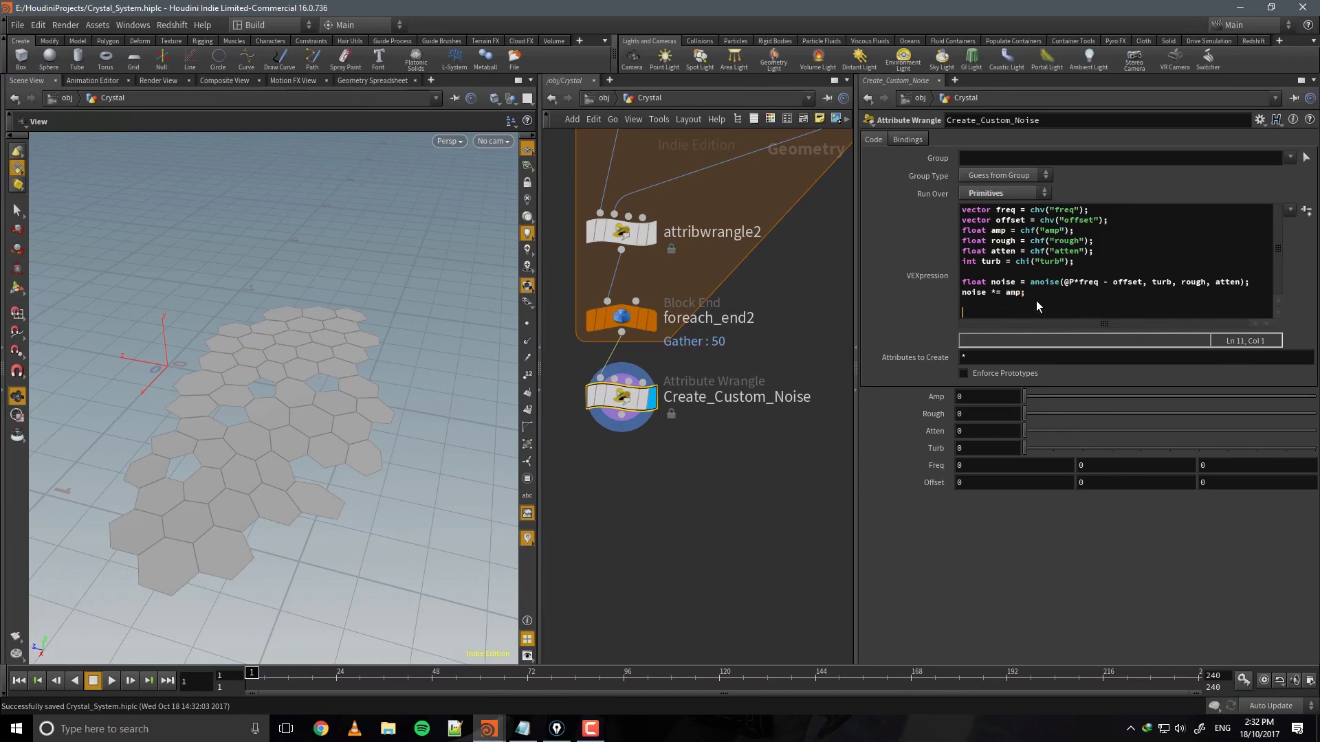
pyautogui.press('Return')
pyautogui.write('@Cd')
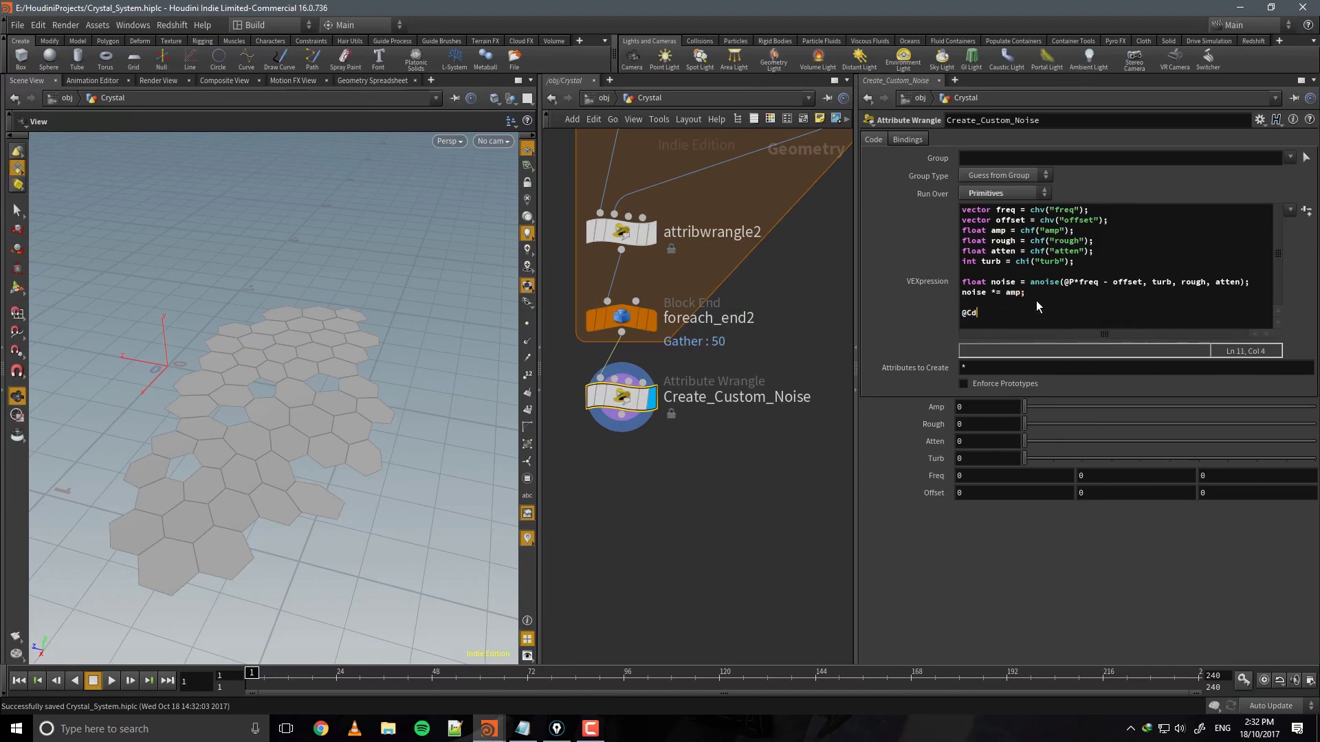
pyautogui.press('BackSpace')
pyautogui.press('BackSpace')
pyautogui.press('BackSpace')
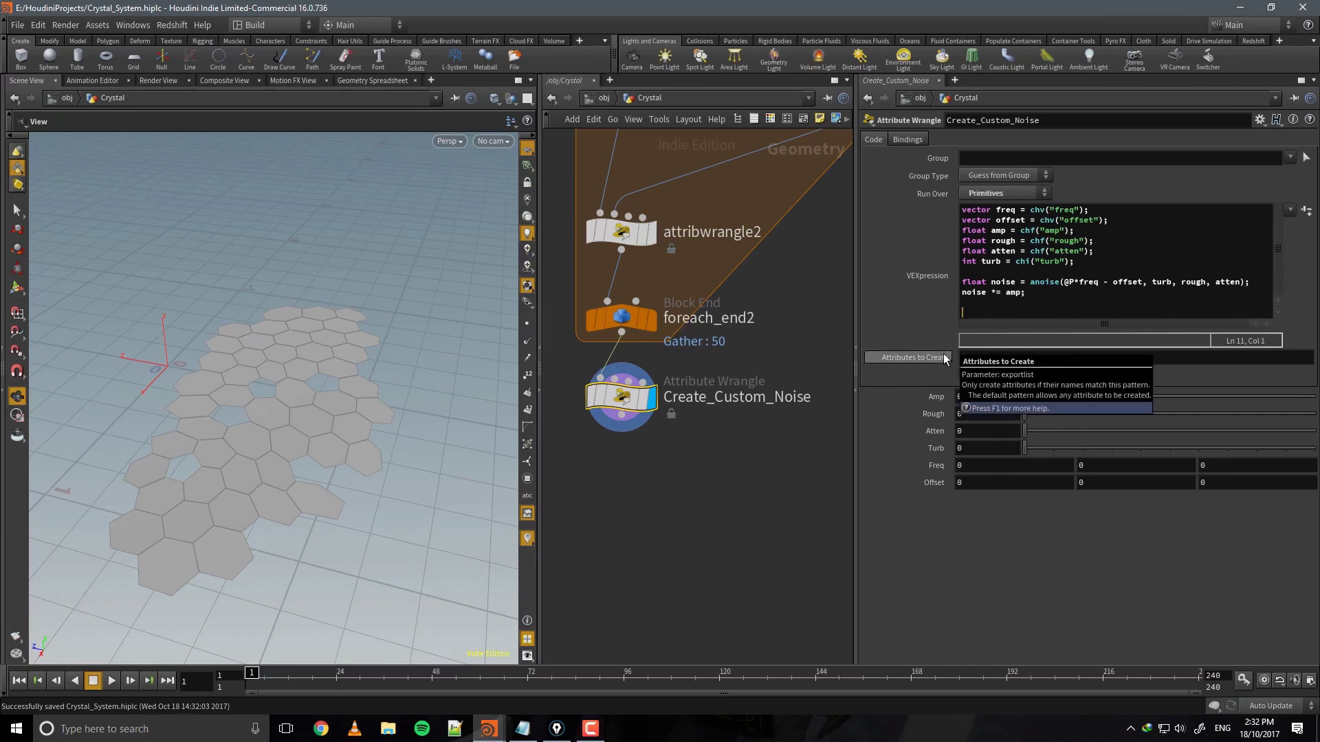
pyautogui.write('@Cd =')
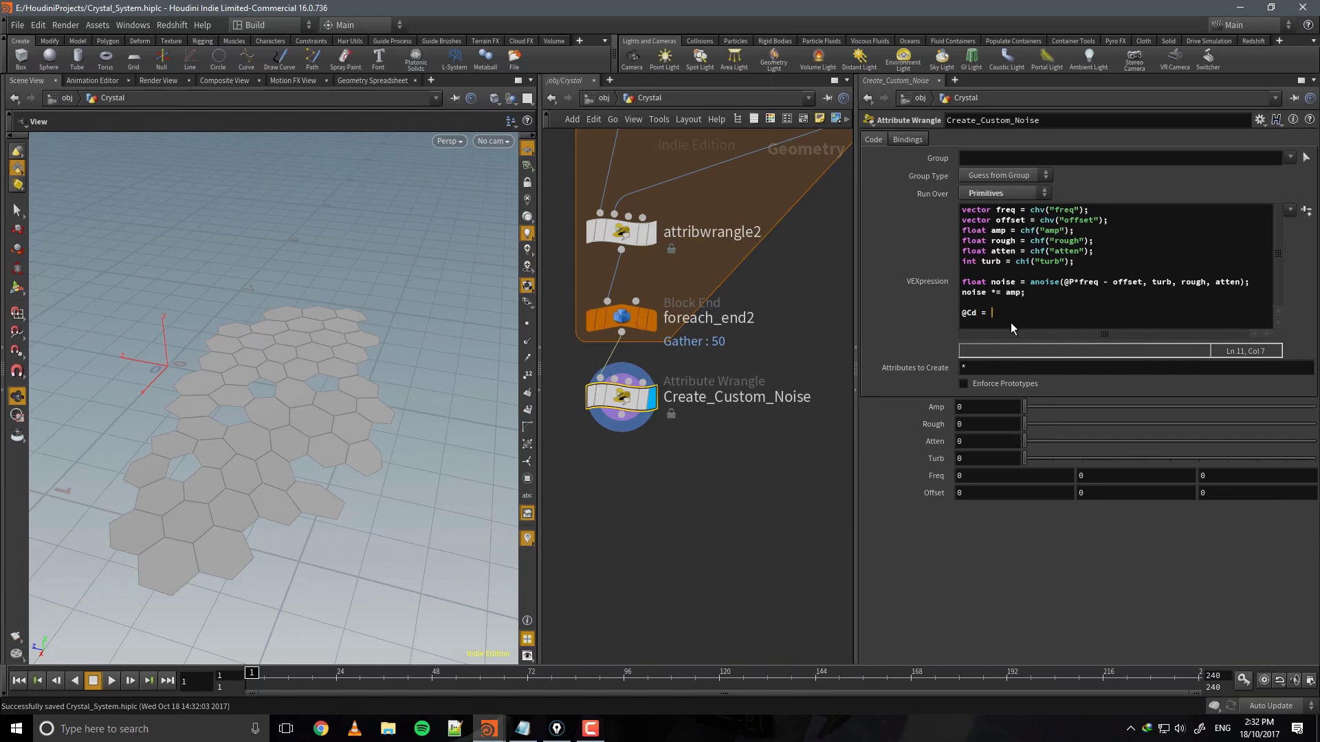
pyautogui.write(' (noise, noise, noise);')
pyautogui.keyDown('alt'); pyautogui.moveTo(401, 416); pyautogui.dragTo(385, 412); pyautogui.keyUp('alt')
# Set Amp to 5, Rough to 0.6, Atten to 1, Turb to 10 and all three Freq components to 18.2, and save the scene.
pyautogui.moveTo(1024, 406); pyautogui.dragTo(1314, 407)
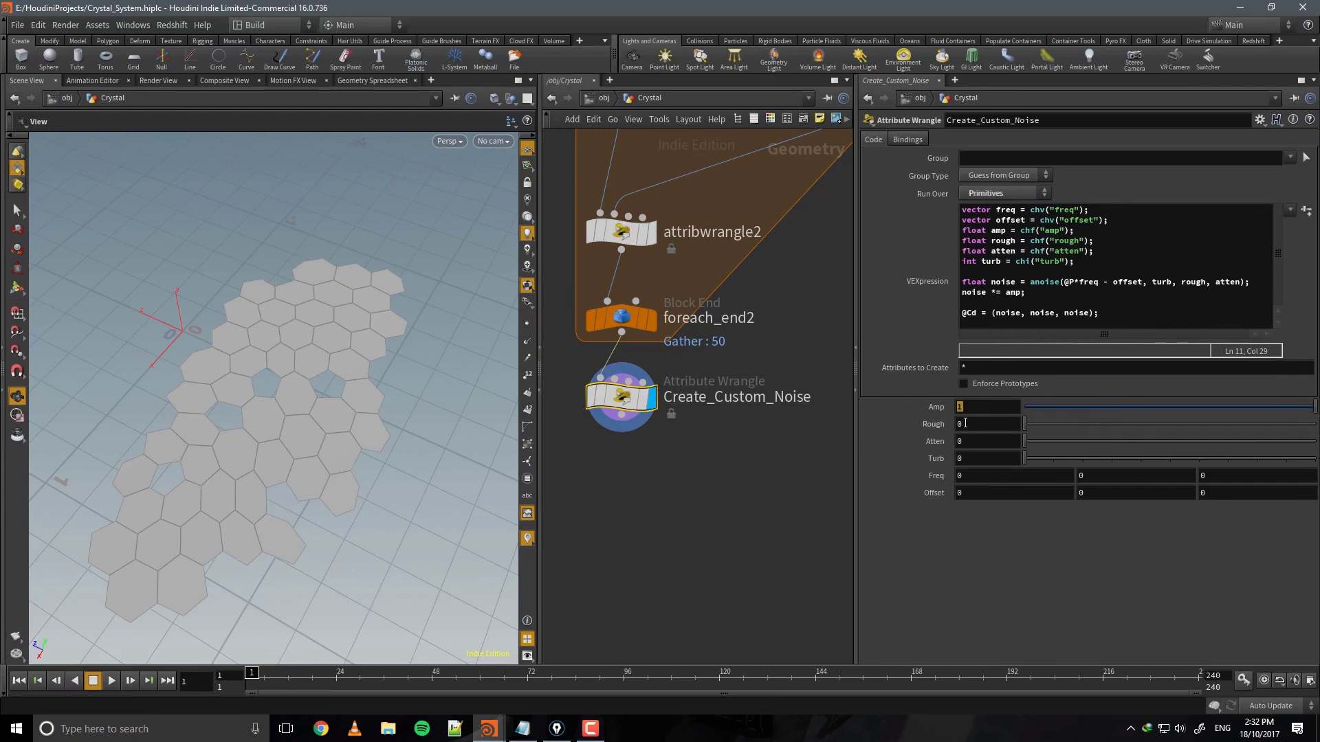
pyautogui.write('5')
pyautogui.moveTo(1025, 424); pyautogui.dragTo(1199, 423)
pyautogui.moveTo(1026, 444); pyautogui.dragTo(1313, 440)
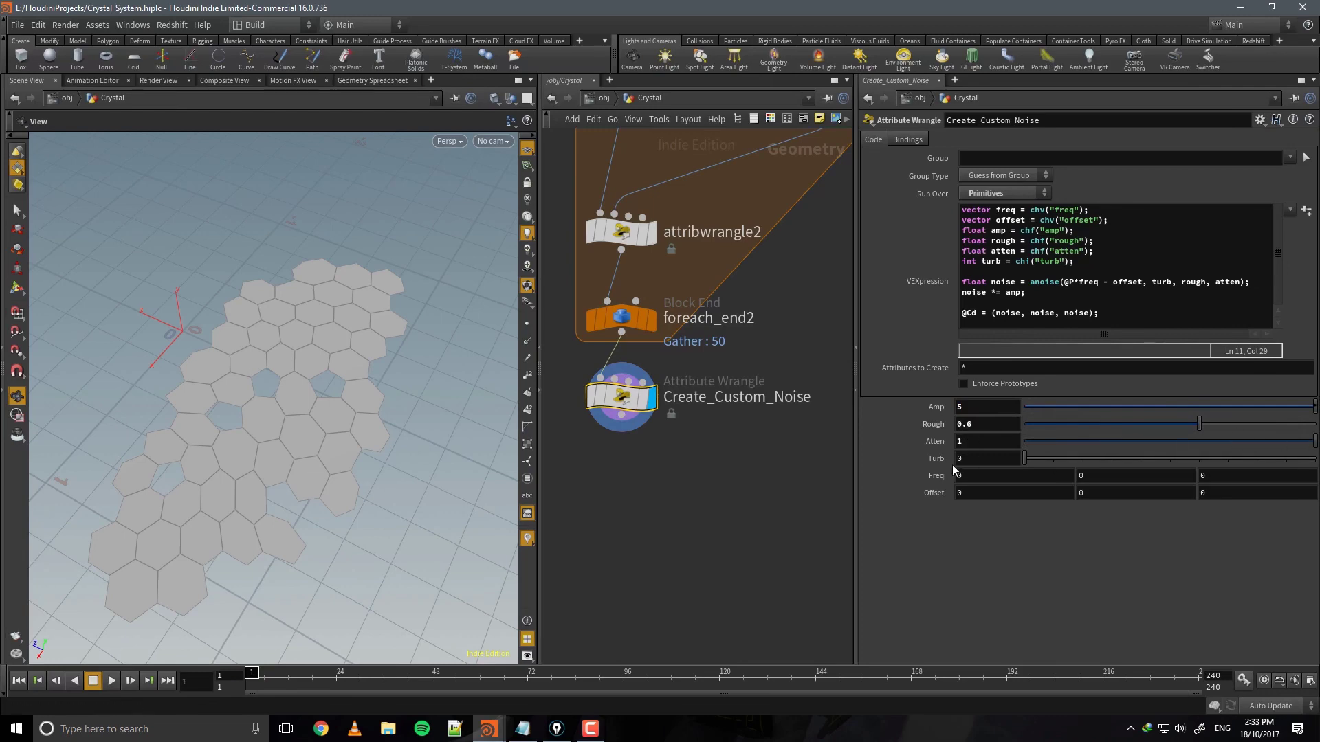
pyautogui.click(962, 459)
pyautogui.write('10')
pyautogui.press('Return')
pyautogui.moveTo(936, 476); pyautogui.dragTo(1292, 472, button='middle')
pyautogui.moveTo(878, 483); pyautogui.dragTo(842, 474, button='middle')
pyautogui.moveTo(330, 412); pyautogui.dragTo(873, 383)
pyautogui.hotkey('ctrl', 's')
# Try declaring float in front of the noise *= amp line, and remove it again.
pyautogui.click(967, 294)
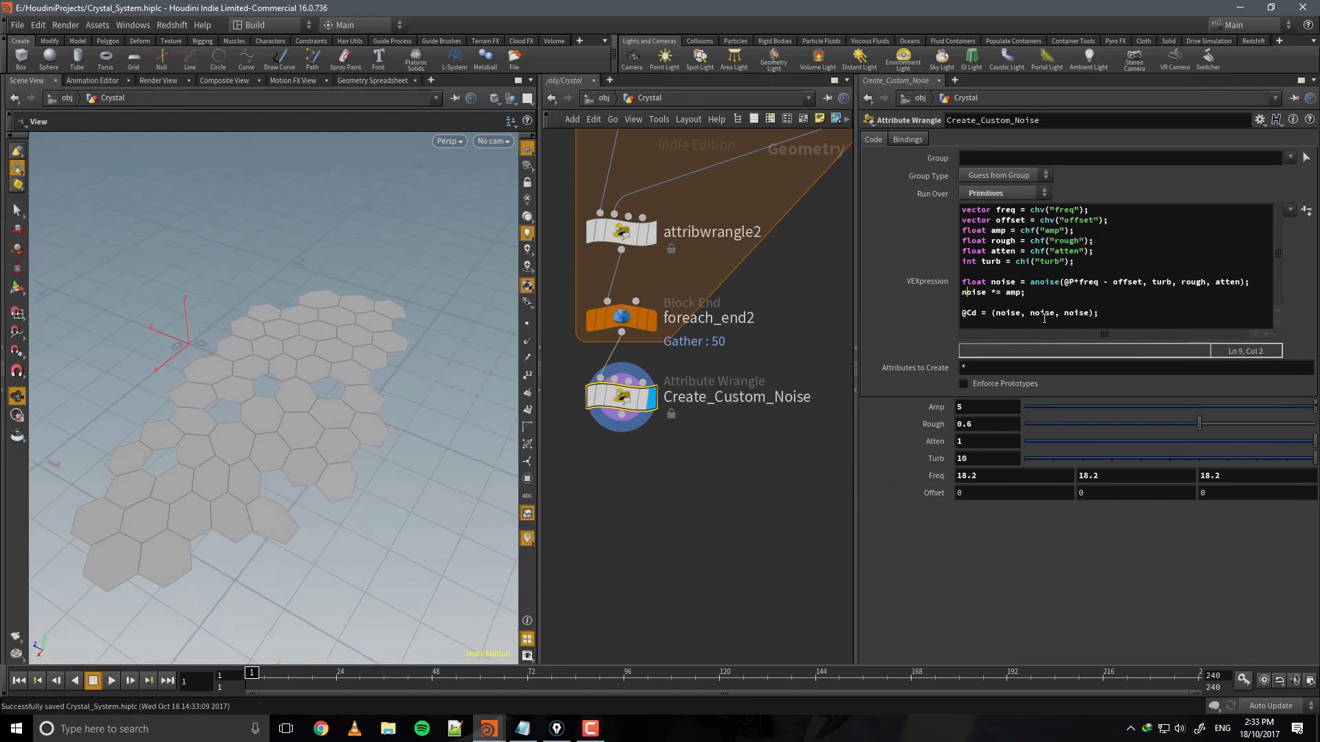
pyautogui.press('Up')
pyautogui.press('End')
pyautogui.press('Right')
pyautogui.write('f')
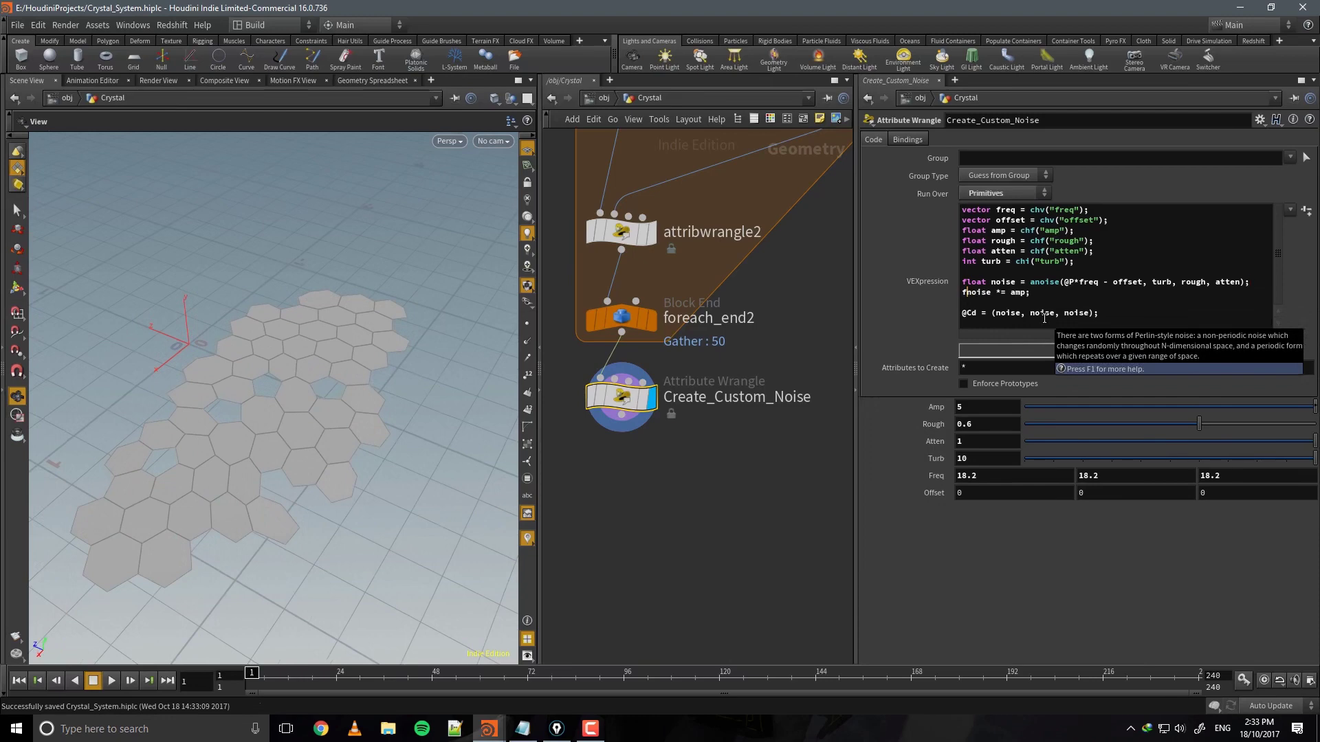
pyautogui.write('loat')
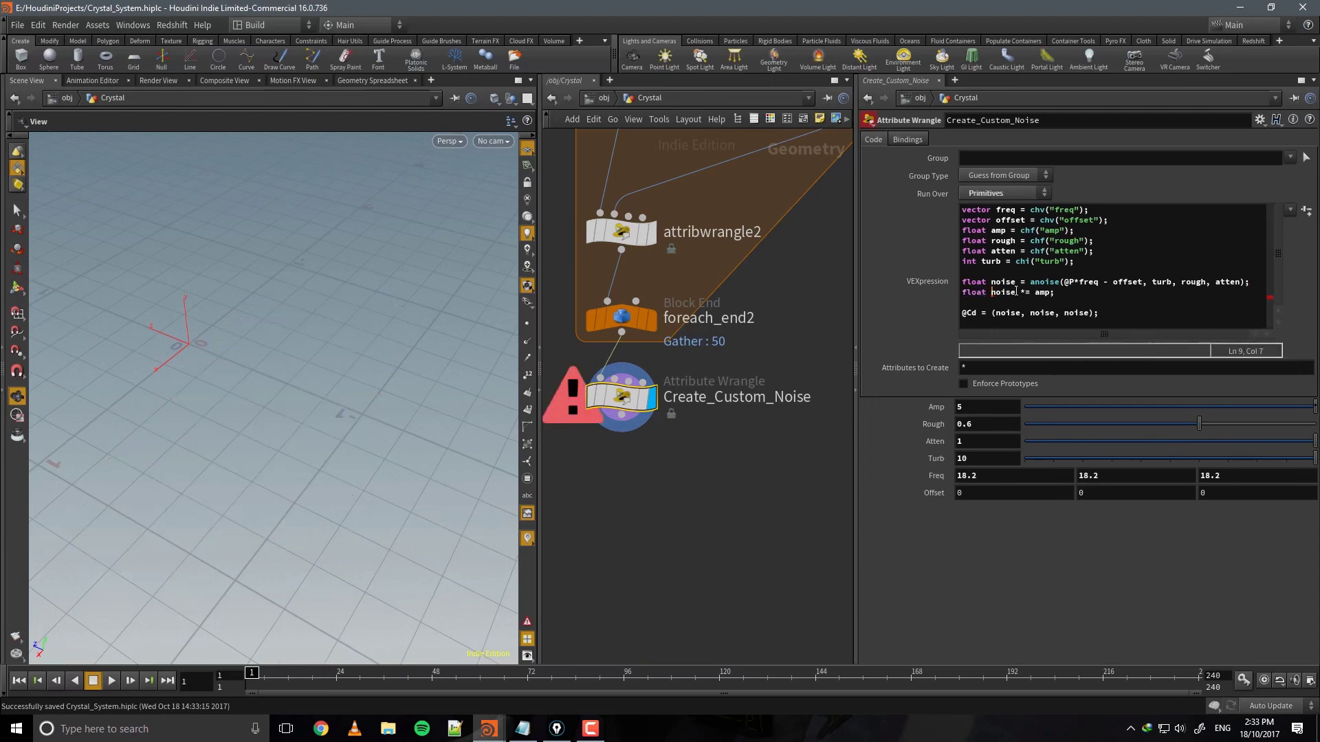
pyautogui.hotkey('shift', 'Left')
pyautogui.hotkey('shift', 'Left')
pyautogui.hotkey('shift', 'Left')
pyautogui.hotkey('shift', 'Left')
pyautogui.hotkey('shift', 'Left')
pyautogui.hotkey('shift', 'Left')
pyautogui.press('BackSpace')
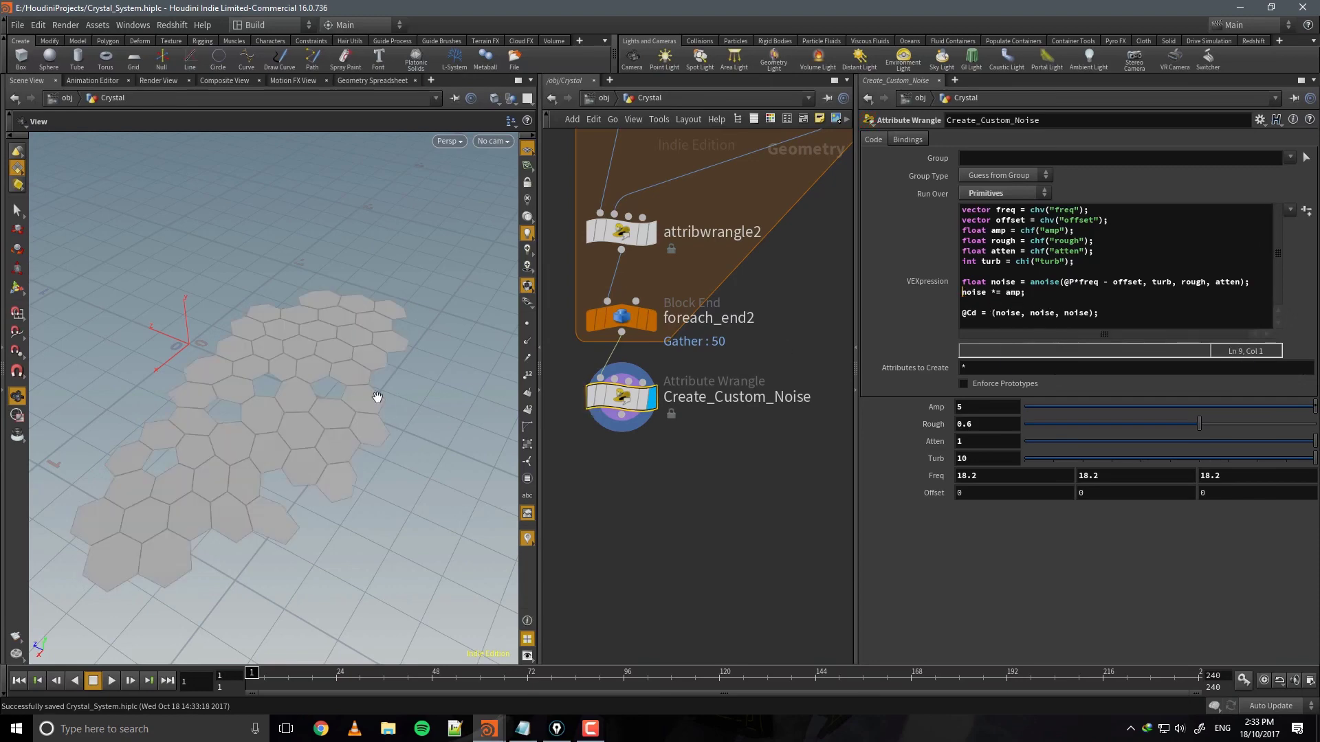
pyautogui.moveTo(377, 398); pyautogui.dragTo(376, 450)
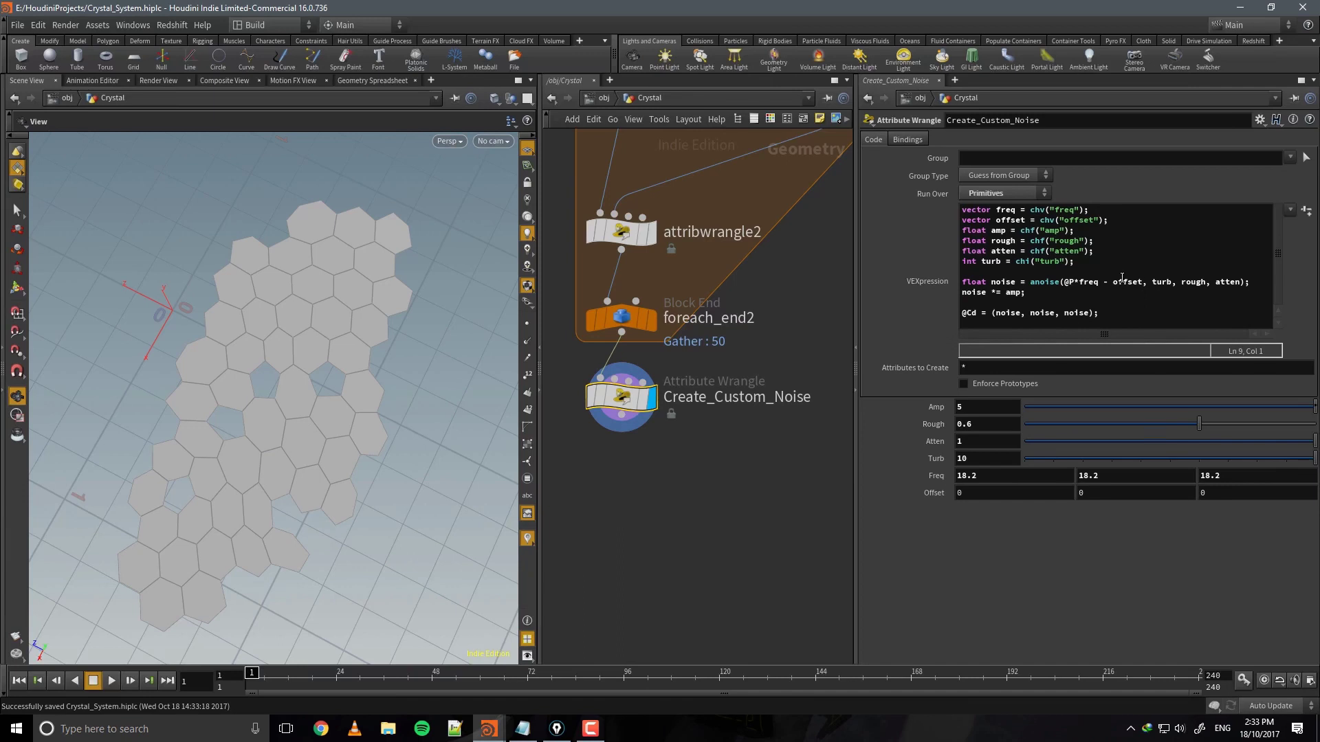
pyautogui.doubleClick(990, 281)
pyautogui.press('BackSpace')
pyautogui.write('f@')
pyautogui.click(960, 292)
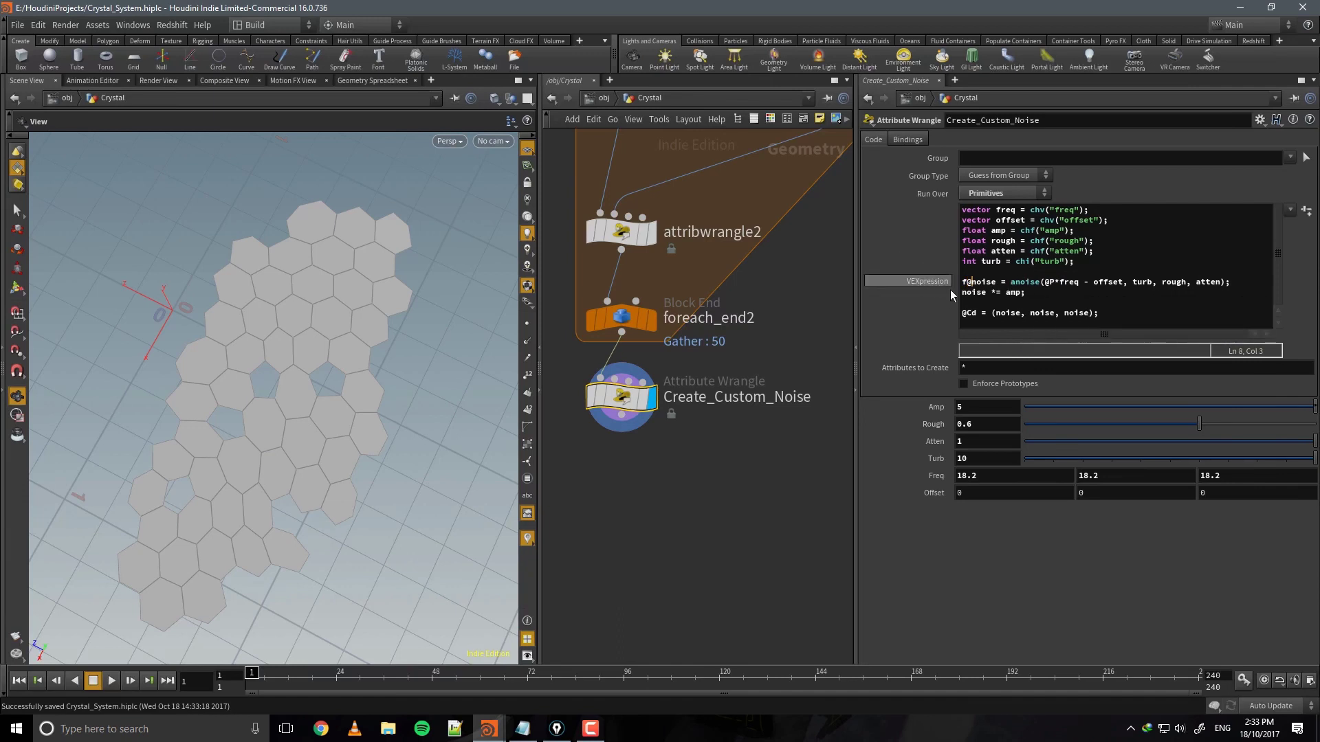
pyautogui.write('@')
pyautogui.click(996, 313)
pyautogui.write('@')
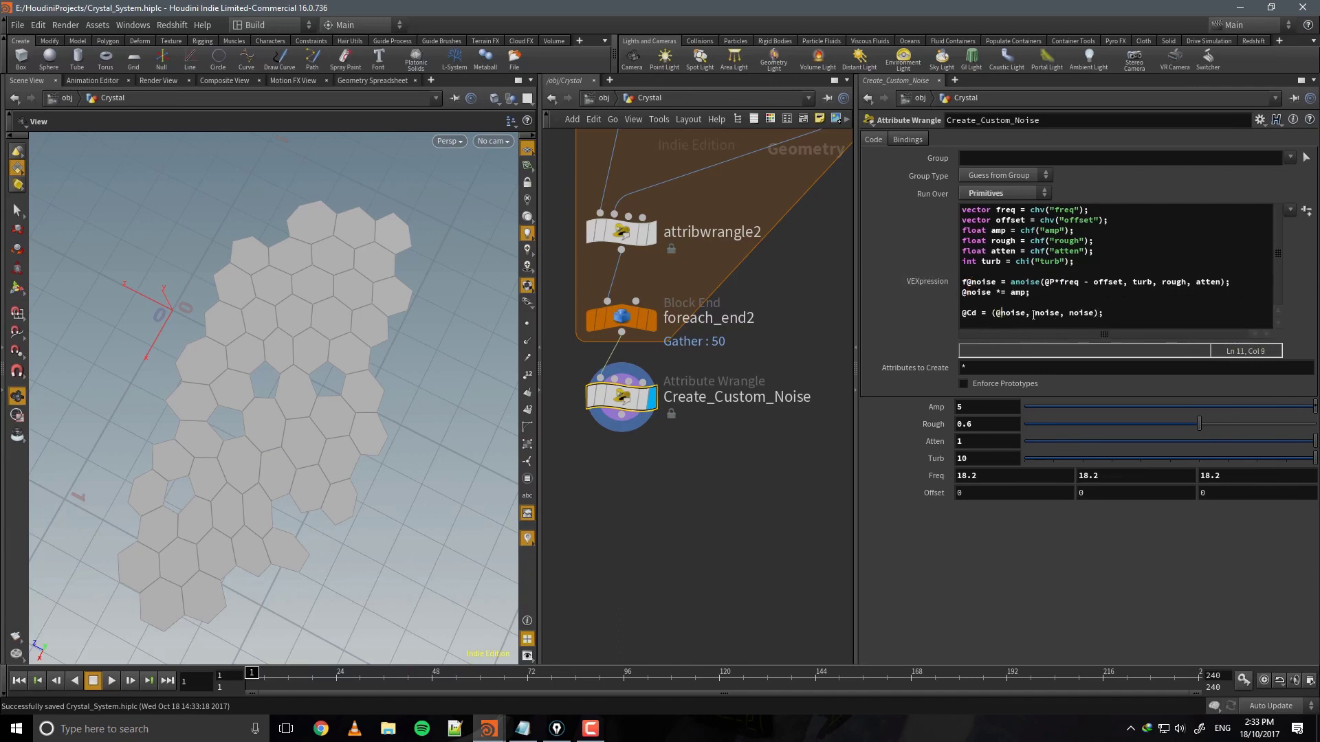
pyautogui.click(1035, 313)
pyautogui.write('@')
pyautogui.write('@')
pyautogui.moveTo(422, 420); pyautogui.dragTo(423, 388)
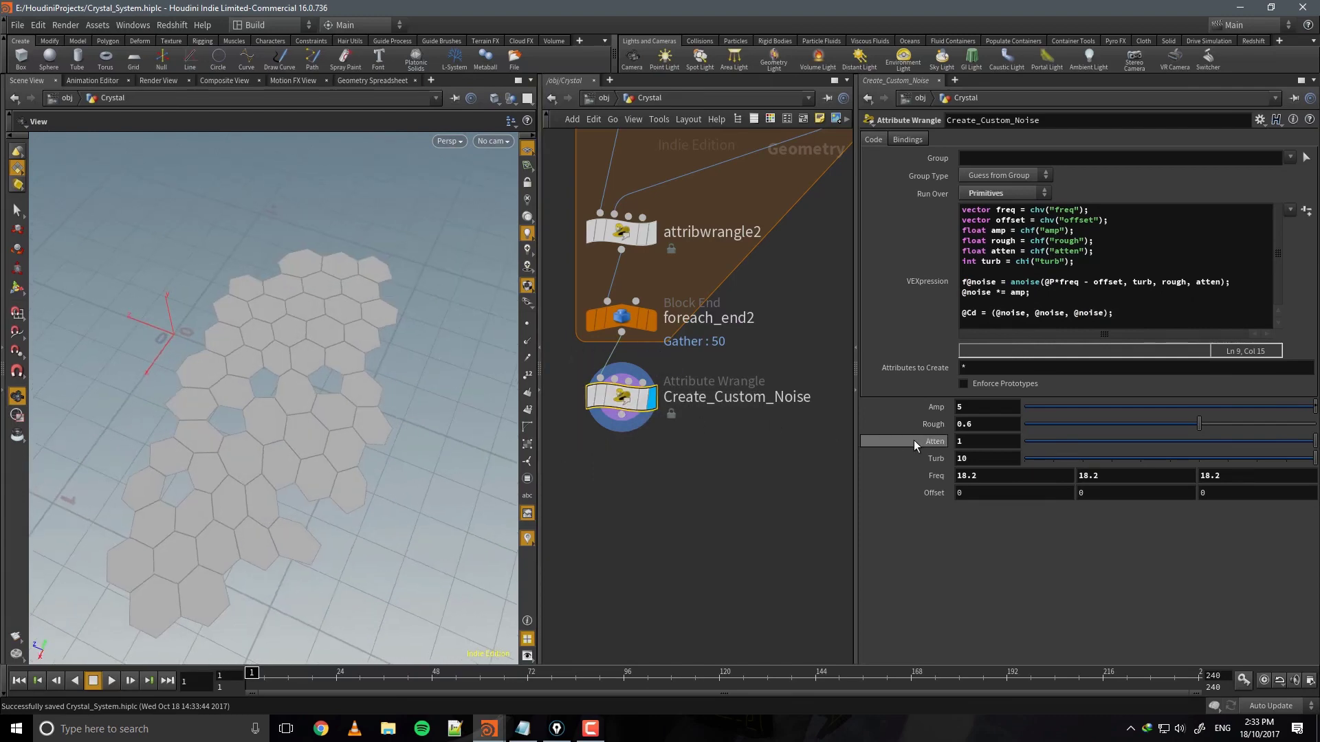
# Set all three Freq components to 18.8 and compare the display of foreach_end2 with Create_Custom_Noise.
pyautogui.moveTo(917, 404)
pyautogui.mouseDown(button='middle')
pyautogui.moveTo(980, 398)
pyautogui.moveTo(917, 405)
pyautogui.mouseUp(button='middle')
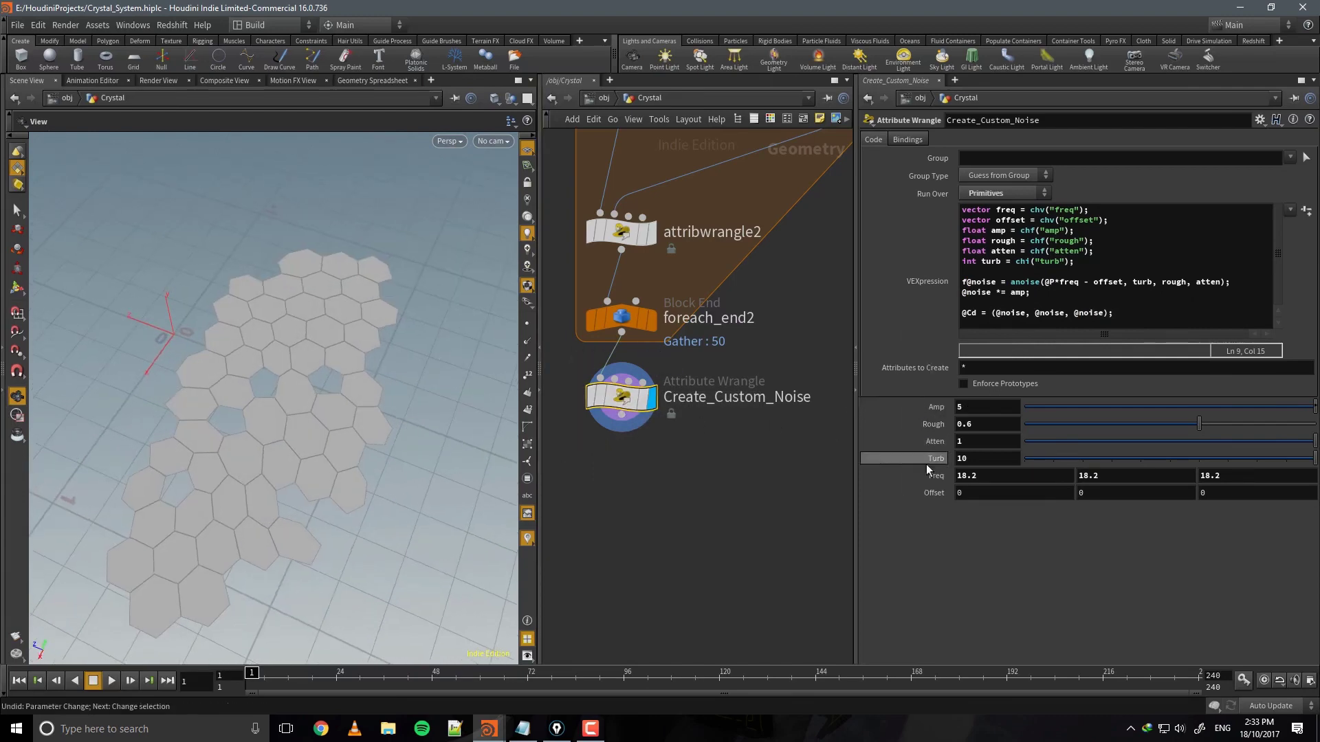
pyautogui.moveTo(925, 475); pyautogui.dragTo(952, 481, button='middle')
pyautogui.click(652, 321)
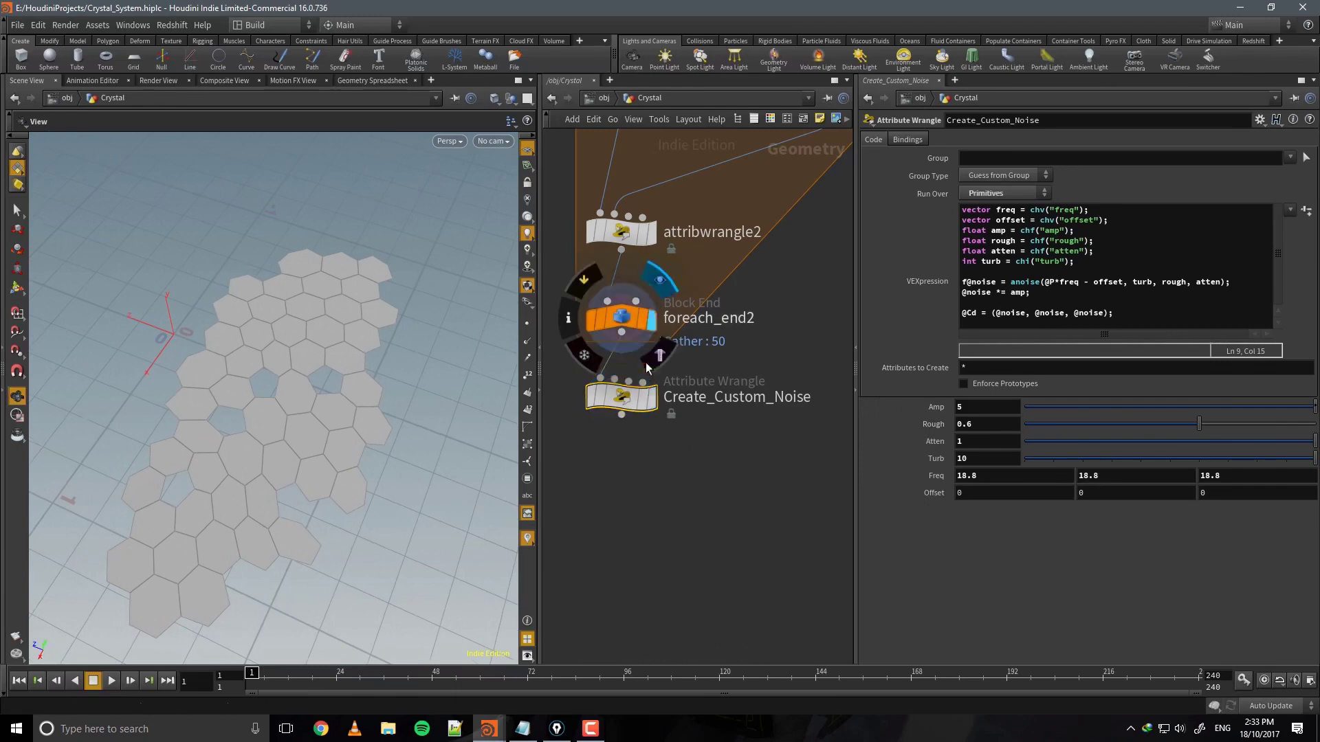
pyautogui.click(651, 399)
pyautogui.moveTo(368, 409); pyautogui.dragTo(412, 421)
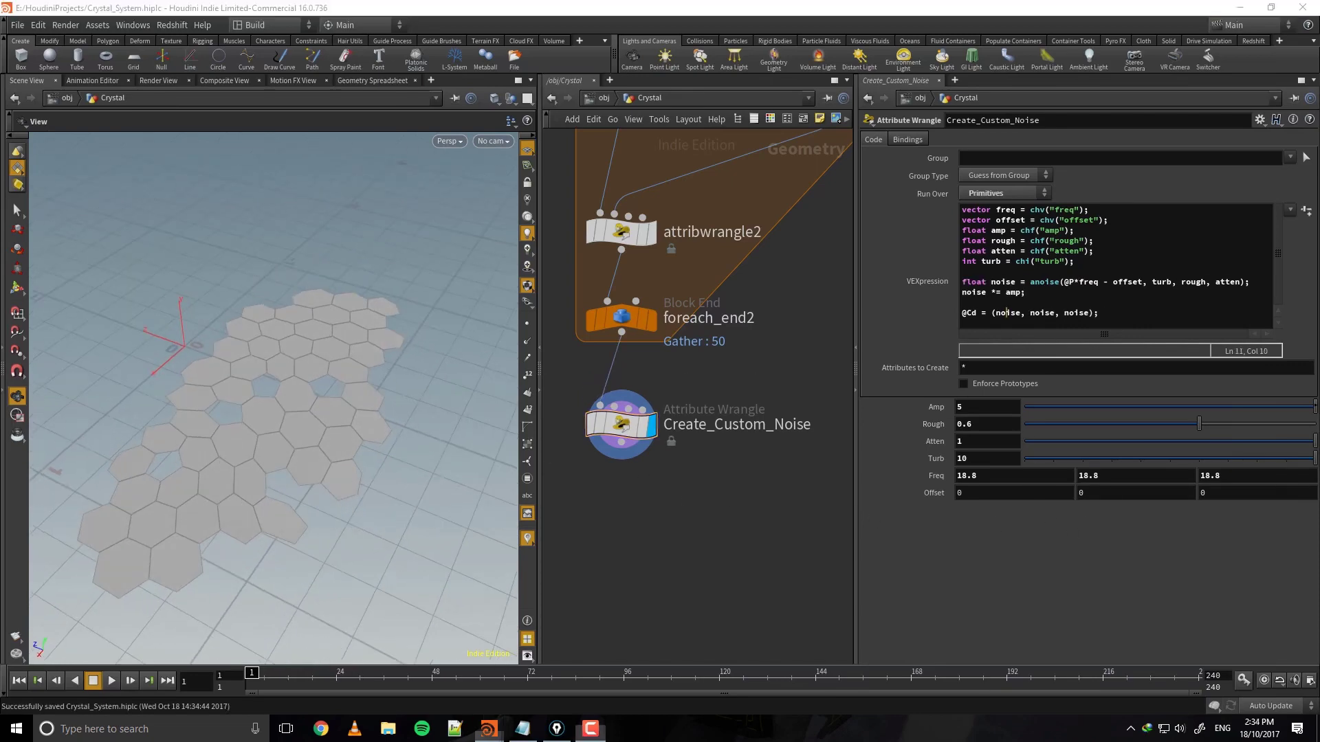
# Move Create_Custom_Noise down and insert an Attribute Delete node between foreach_end2 and it.
pyautogui.moveTo(643, 426); pyautogui.dragTo(642, 442)
pyautogui.moveTo(383, 436); pyautogui.dragTo(484, 442)
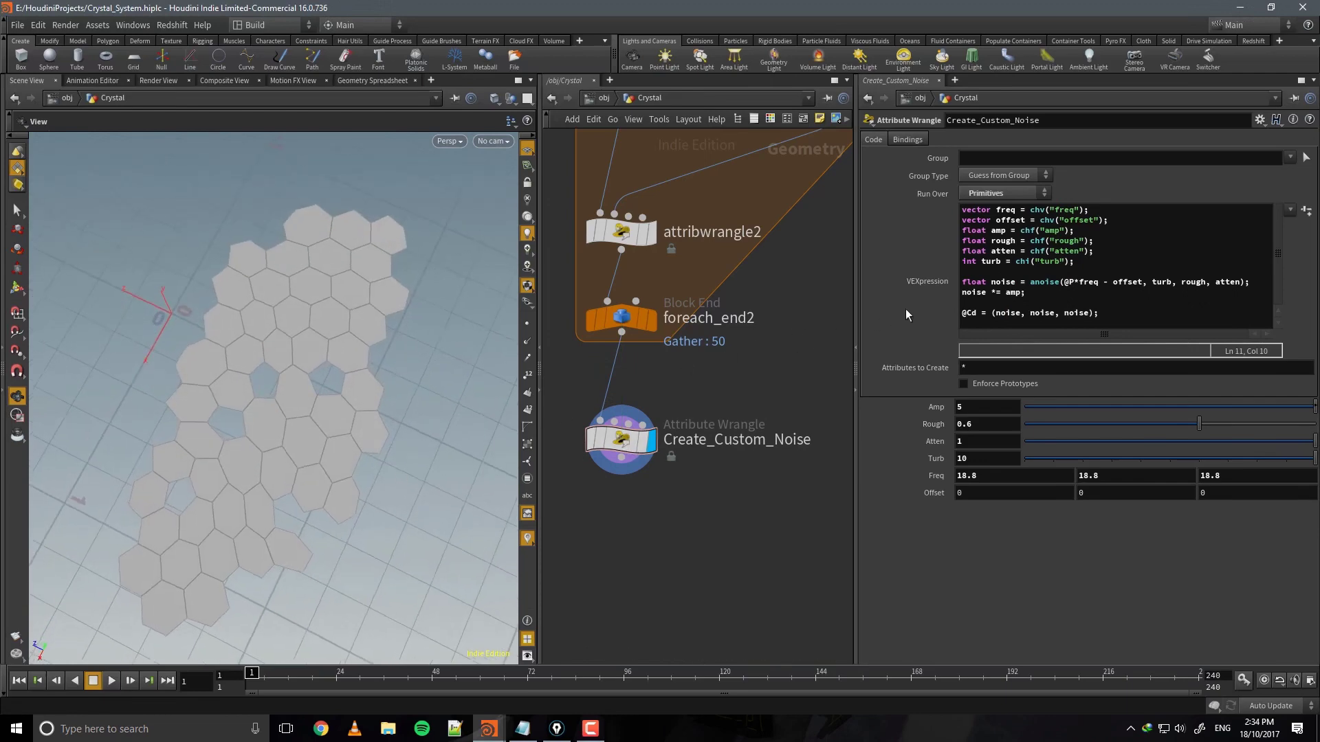
pyautogui.moveTo(362, 354); pyautogui.dragTo(385, 313)
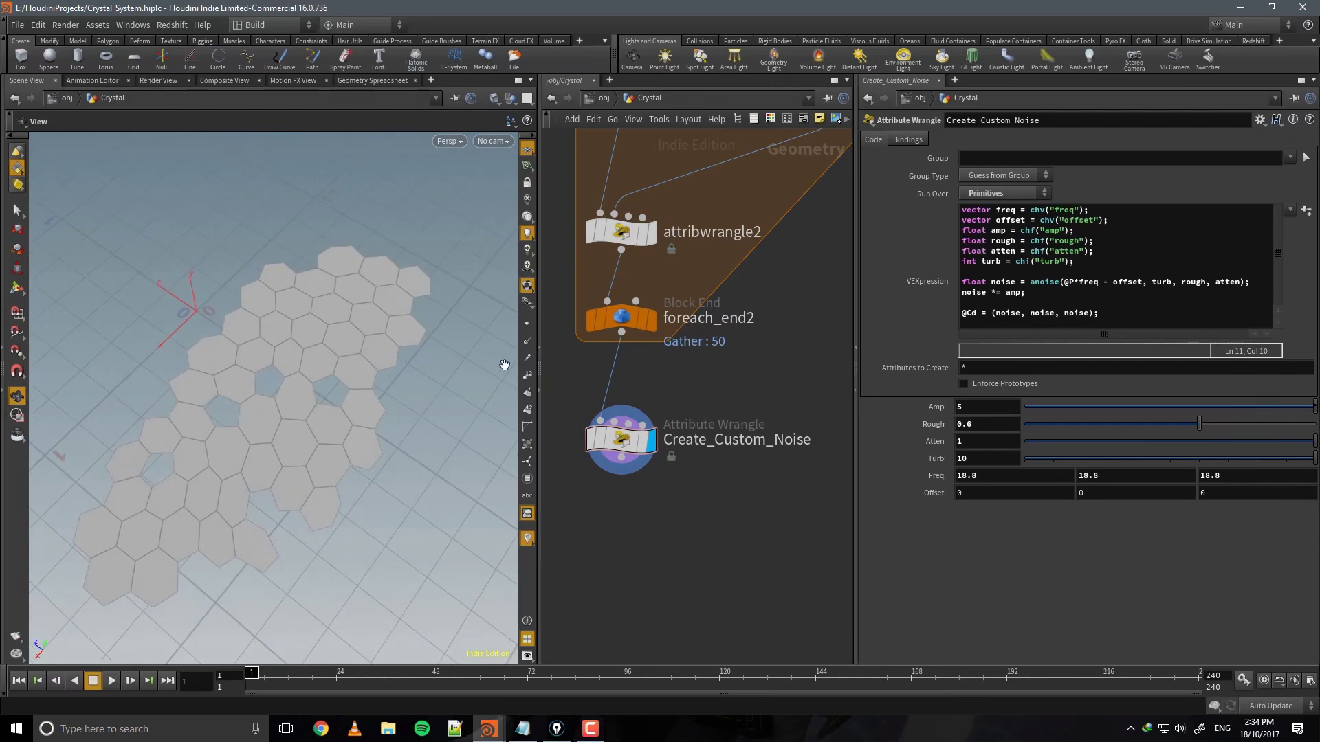
pyautogui.moveTo(750, 310); pyautogui.dragTo(757, 364, button='middle')
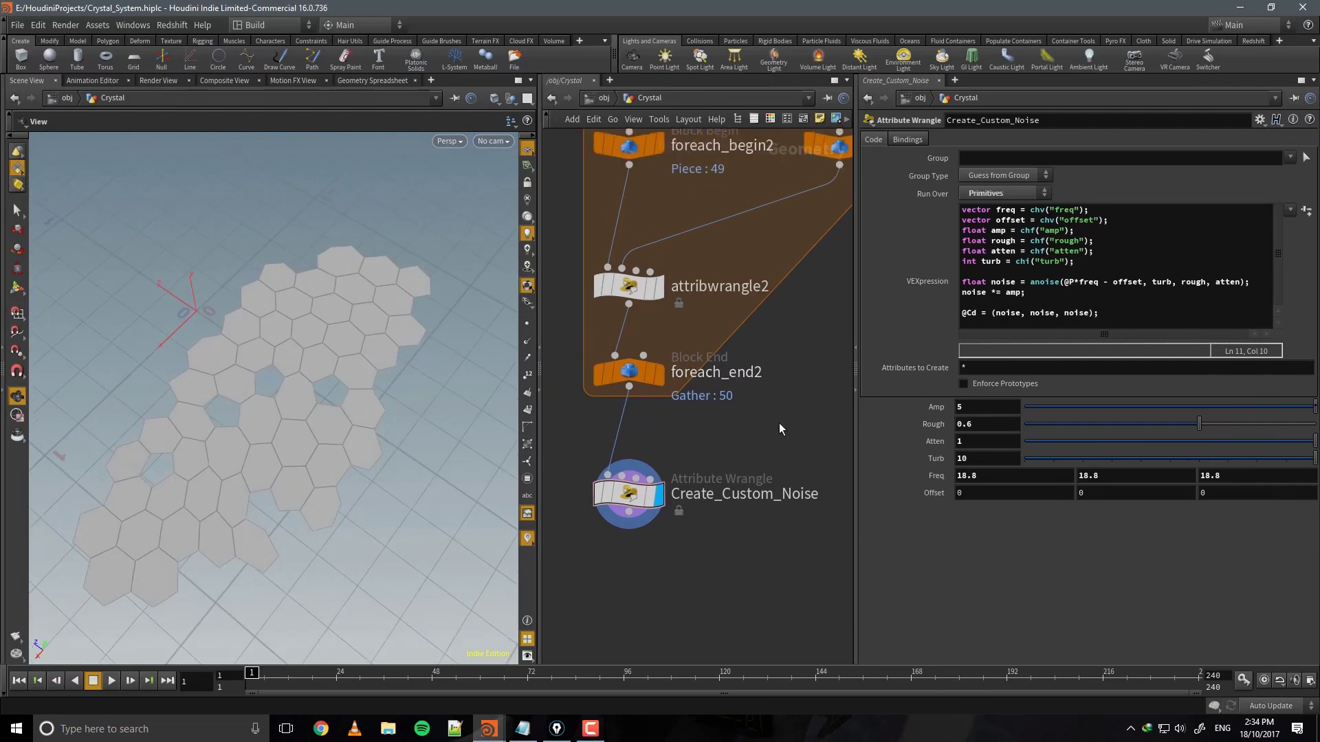
pyautogui.press('Tab')
pyautogui.write('att')
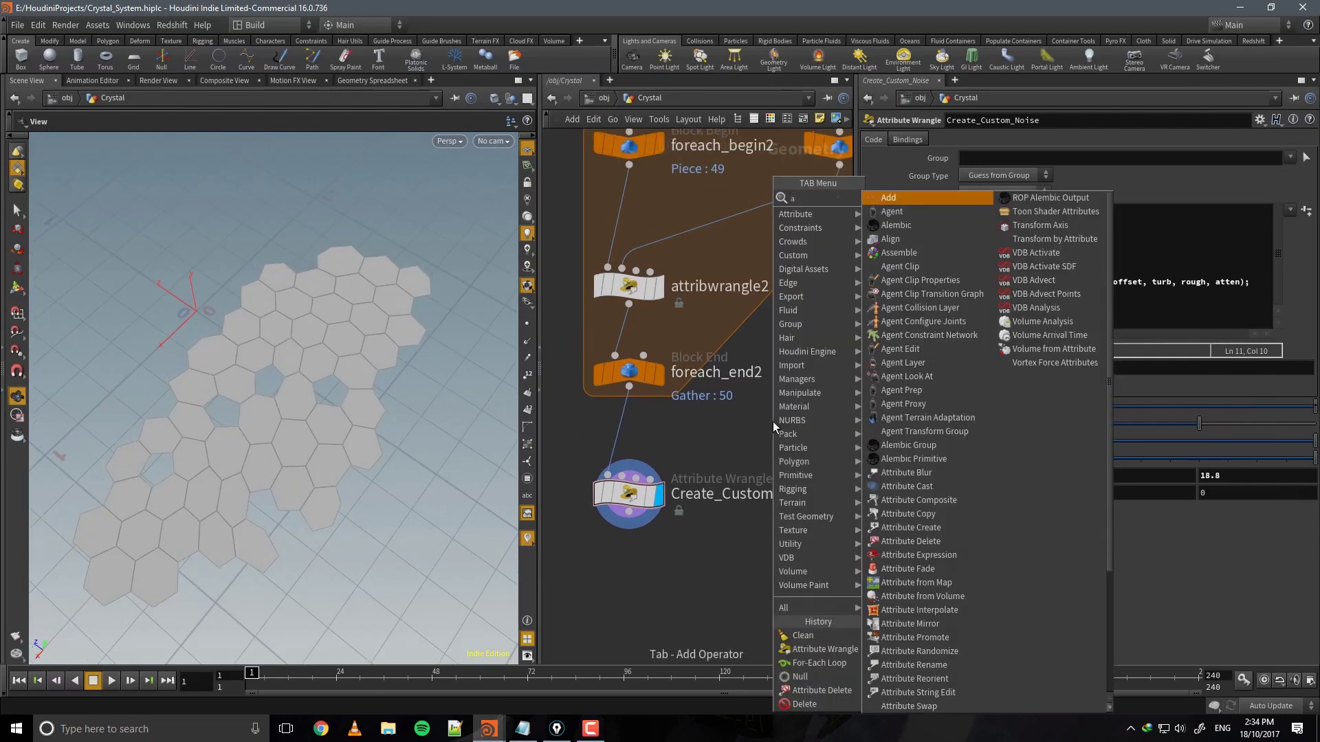
pyautogui.press('Return')
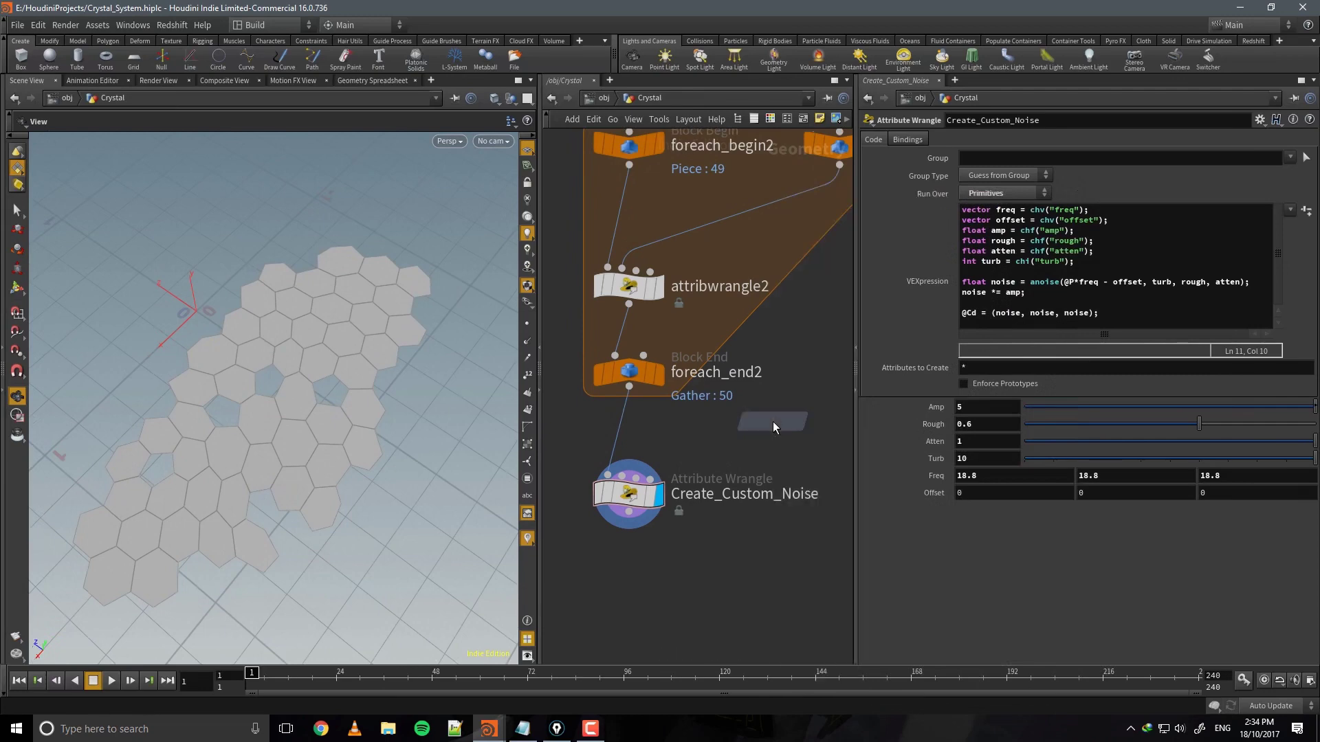
pyautogui.click(614, 441)
pyautogui.moveTo(619, 442); pyautogui.dragTo(664, 456)
# Set the Attribute Delete node to remove the Cd point attribute, and check the other attribute classes for entries.
pyautogui.click(1309, 139)
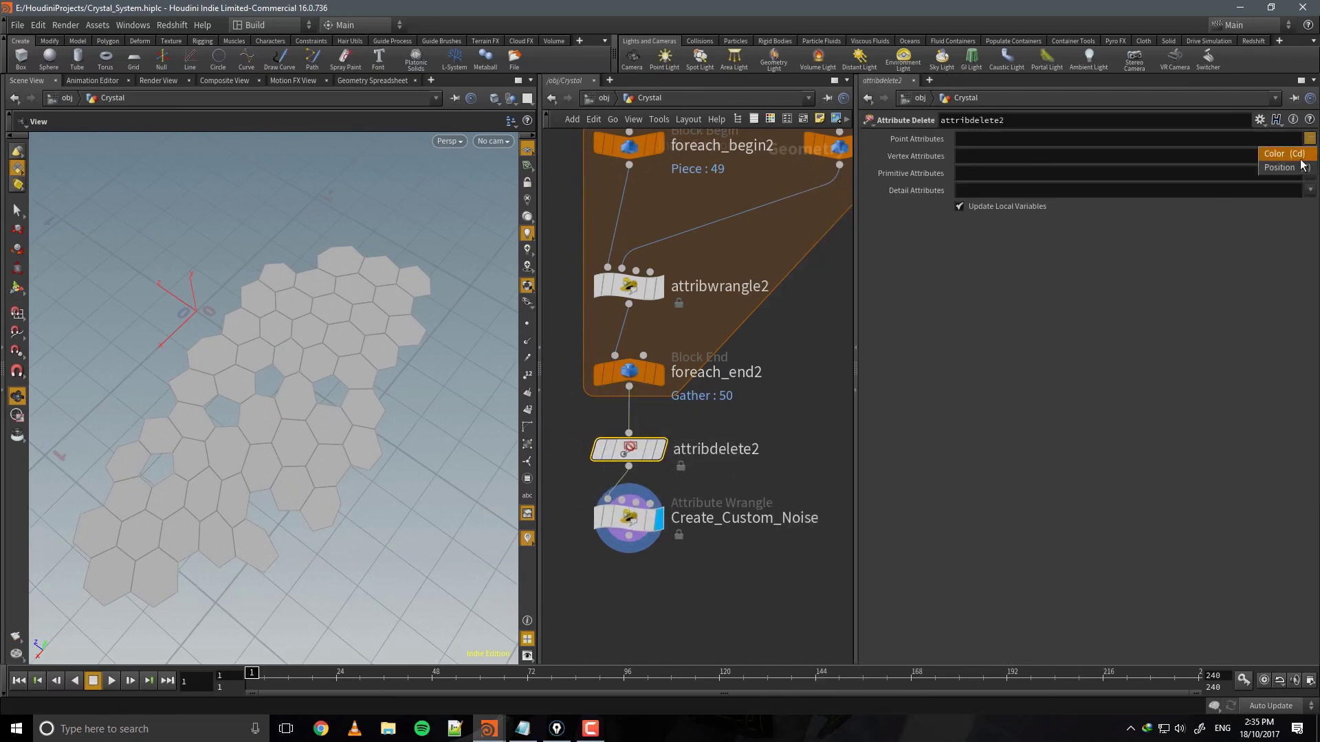
pyautogui.click(1303, 155)
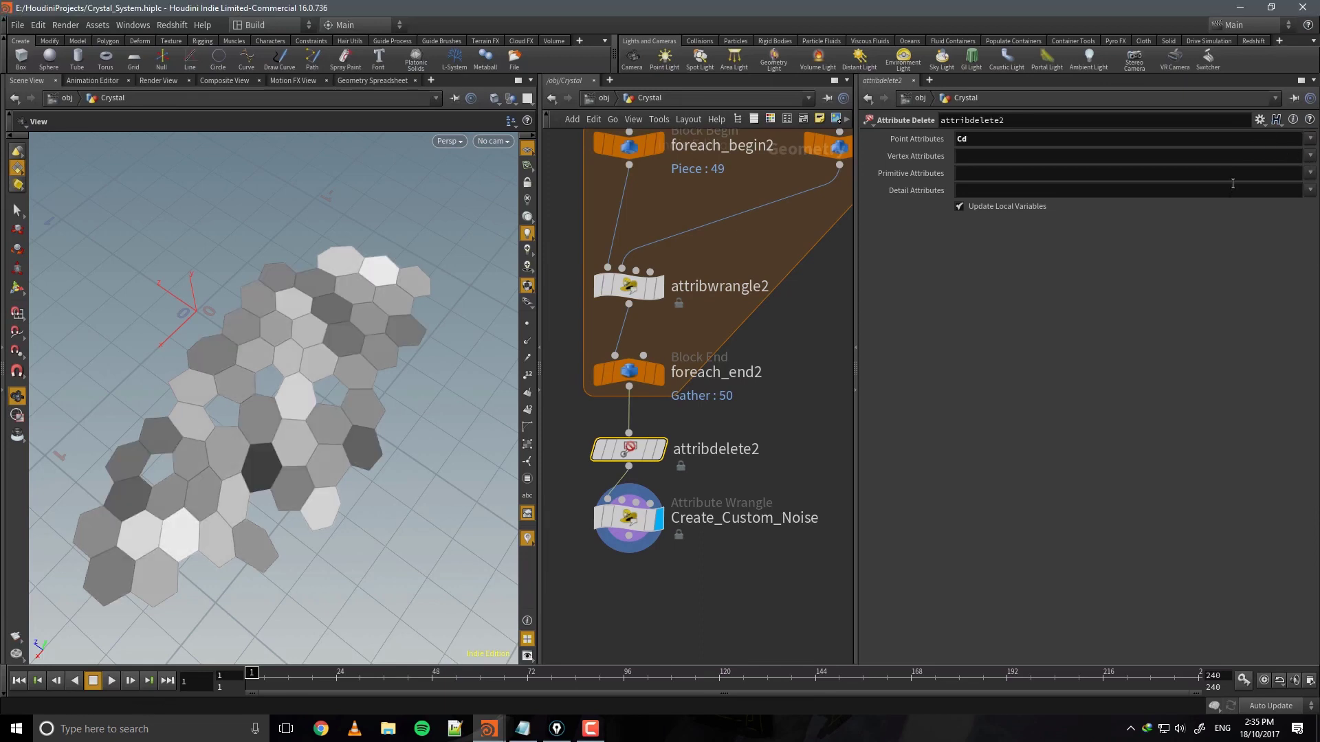
pyautogui.click(1307, 173)
pyautogui.click(1309, 139)
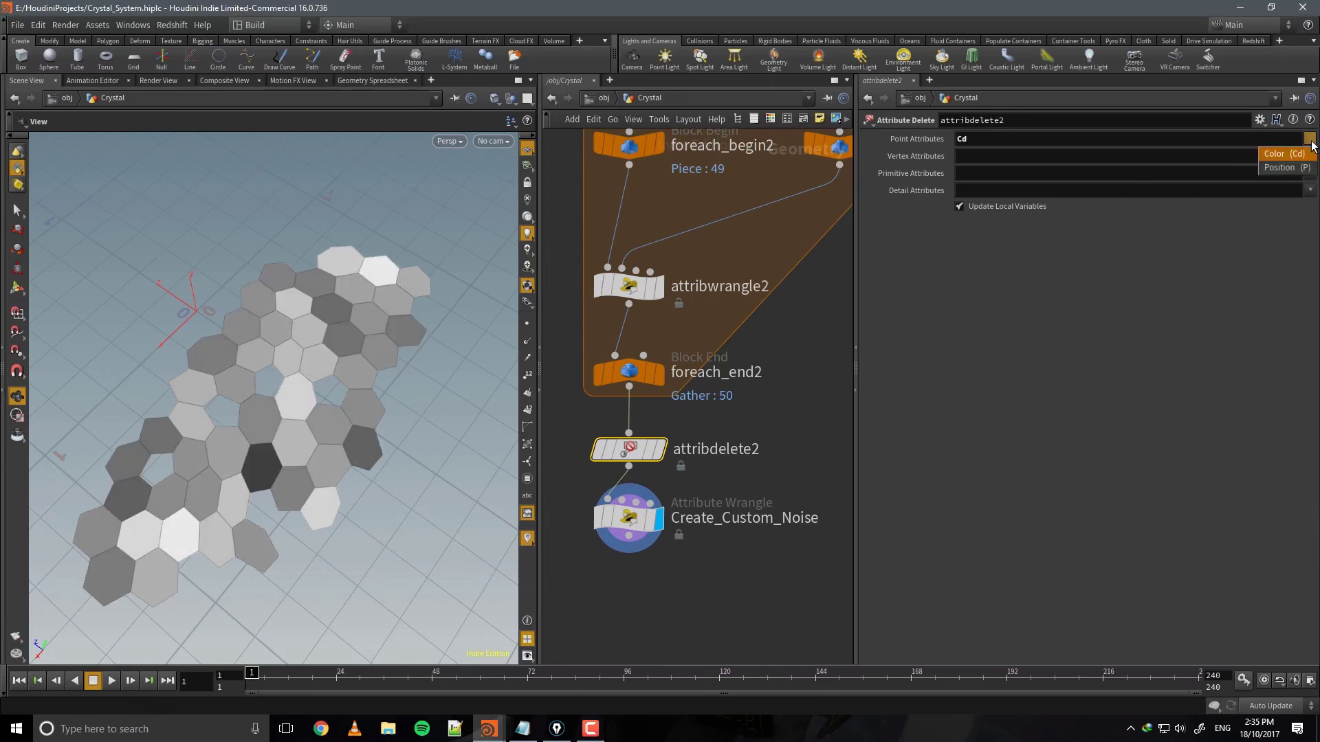
pyautogui.click(1237, 242)
pyautogui.click(1311, 191)
pyautogui.click(1311, 157)
pyautogui.click(1249, 210)
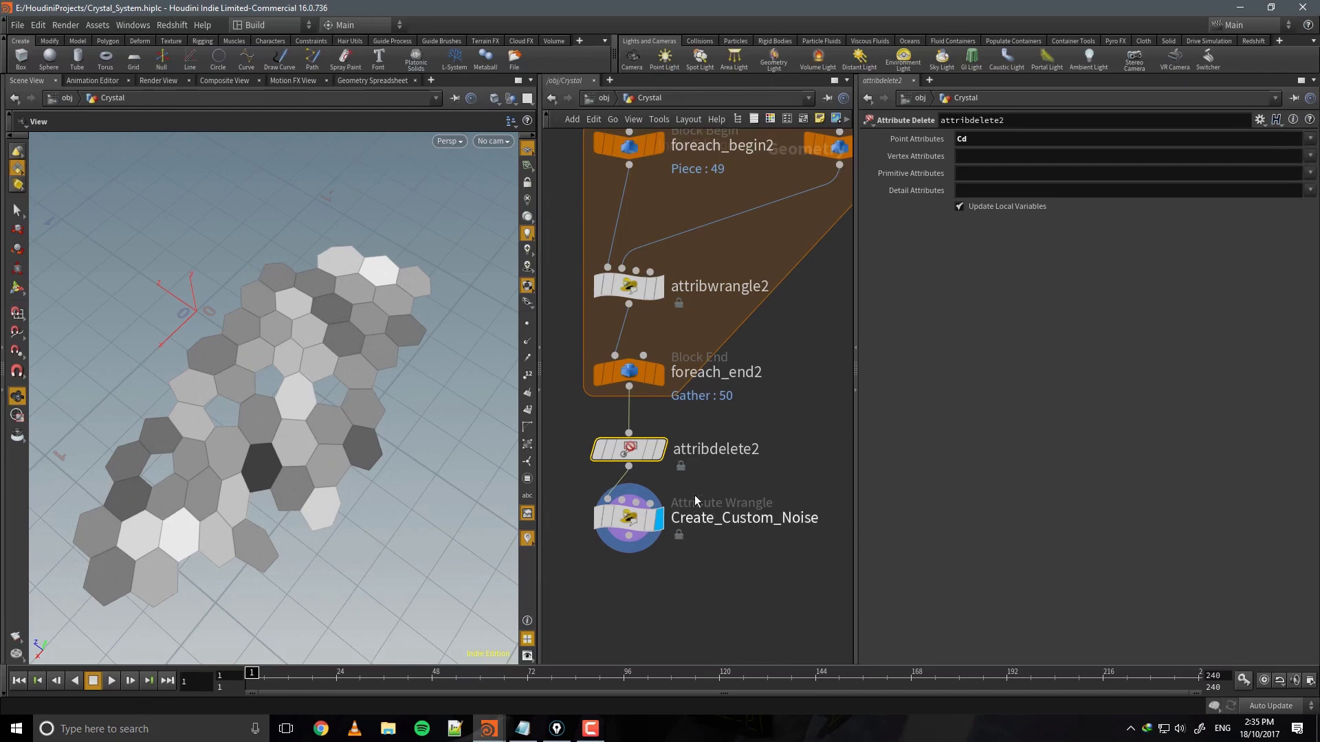
# Rename the Attribute Delete node as Delete_CD.
pyautogui.doubleClick(691, 447)
pyautogui.write('Dele')
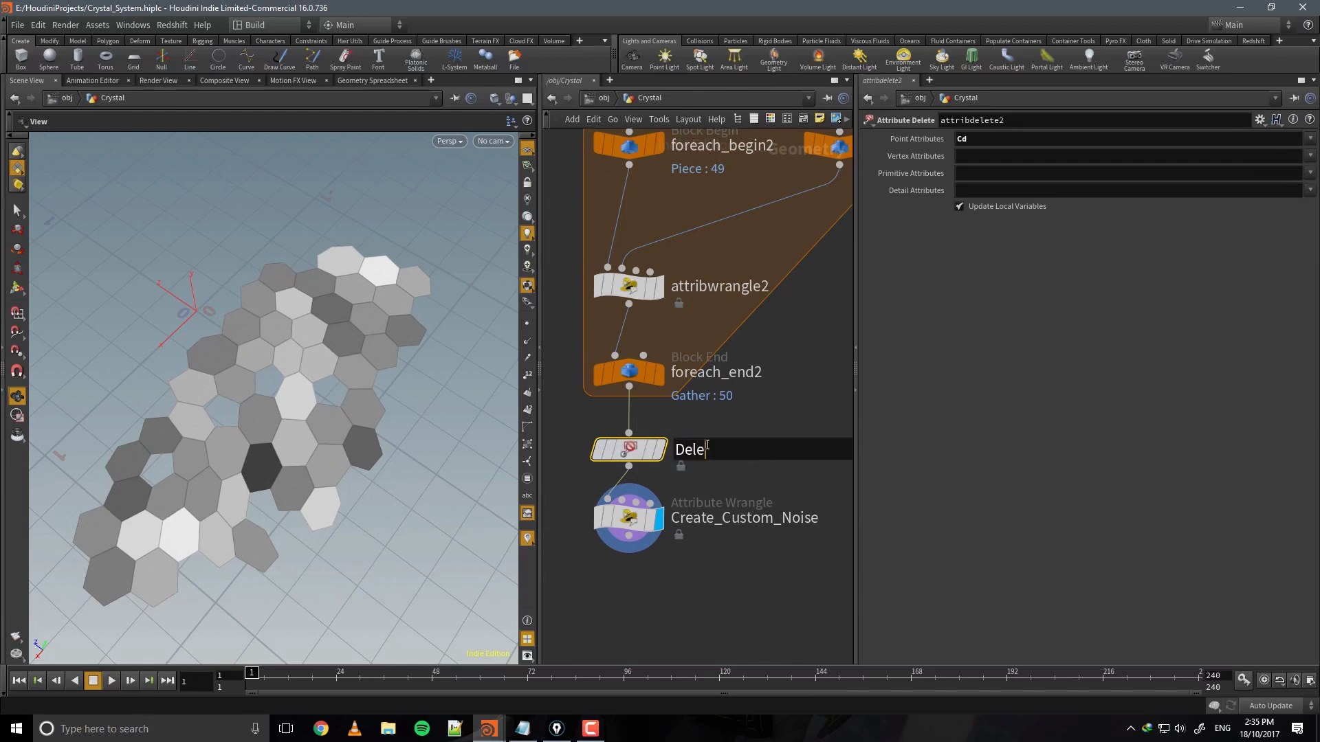
pyautogui.write('te_CD')
pyautogui.press('Return')
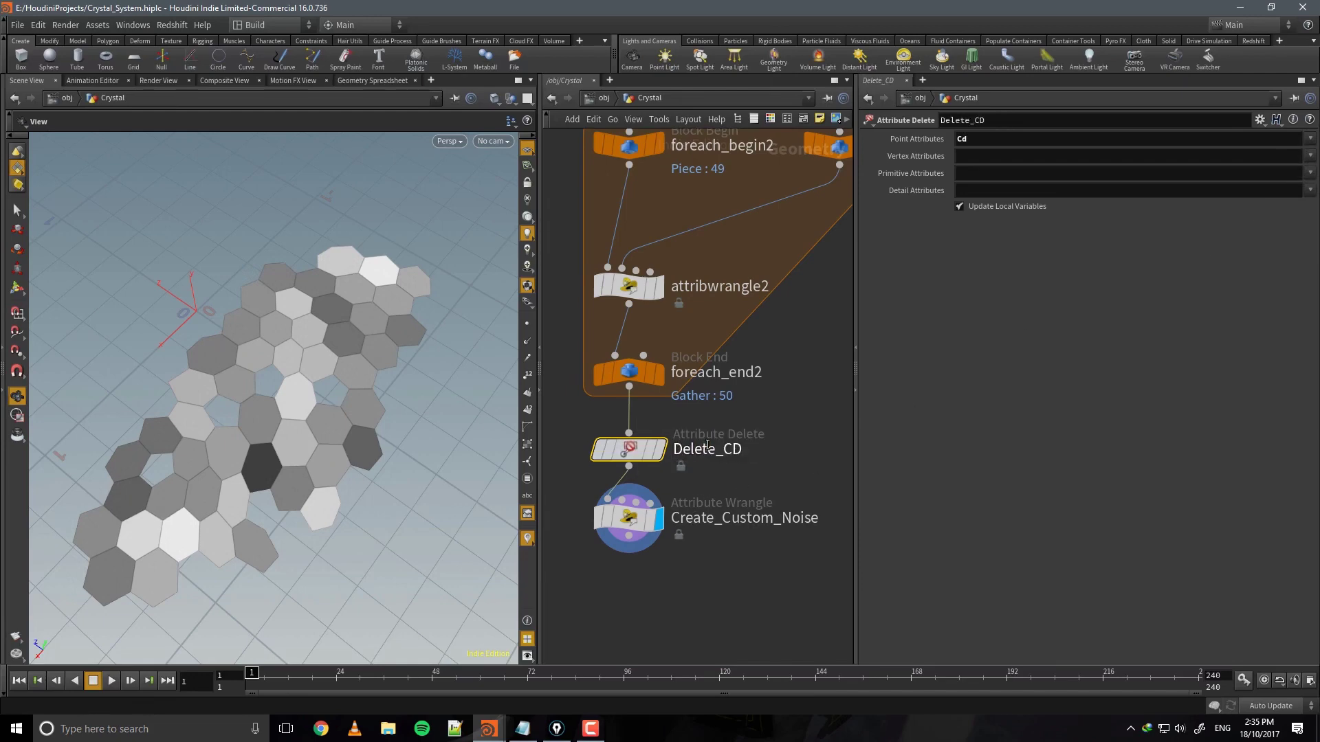
# Set all three Freq components of Create_Custom_Noise to 15 and save the scene.
pyautogui.click(601, 532)
pyautogui.moveTo(303, 440); pyautogui.dragTo(198, 433)
pyautogui.moveTo(301, 480); pyautogui.dragTo(280, 459)
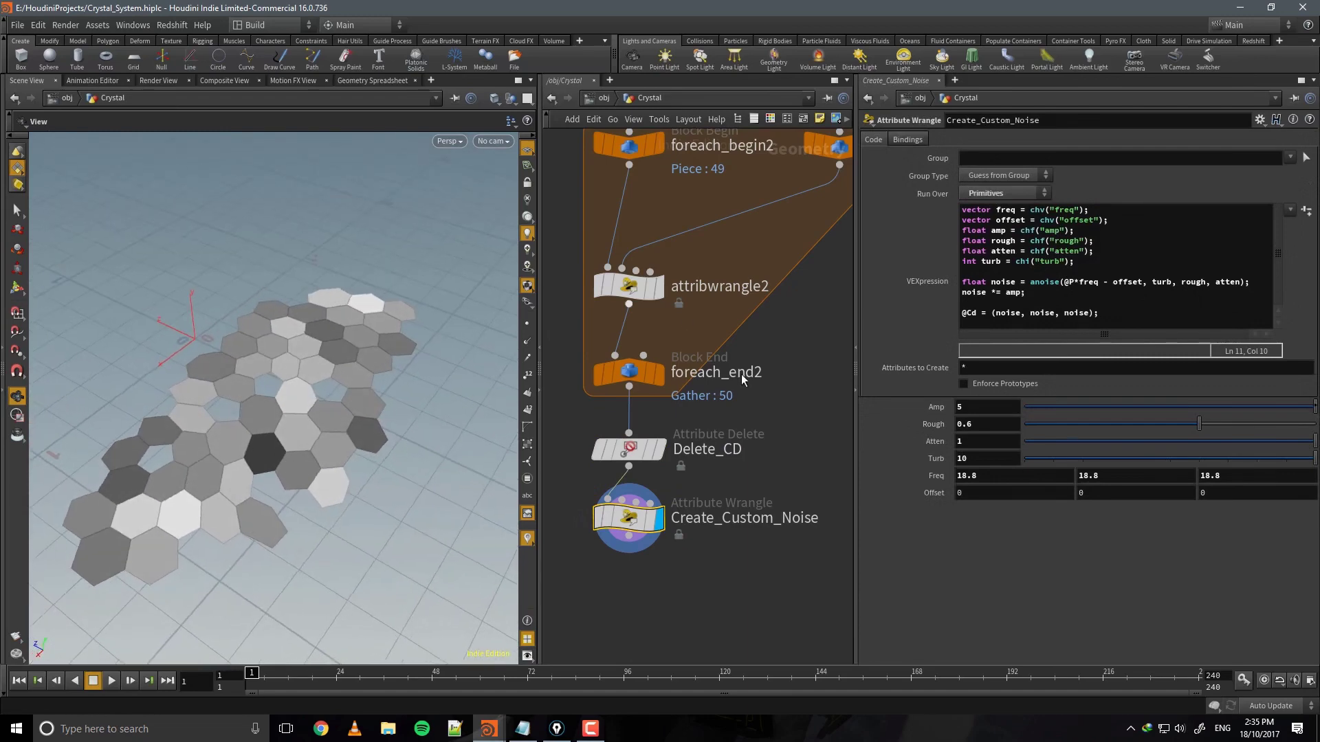
pyautogui.moveTo(934, 476)
pyautogui.mouseDown(button='middle')
pyautogui.moveTo(571, 482)
pyautogui.moveTo(887, 470)
pyautogui.moveTo(786, 480)
pyautogui.moveTo(330, 447)
pyautogui.moveTo(165, 475)
pyautogui.moveTo(426, 443)
pyautogui.mouseUp(button='middle')
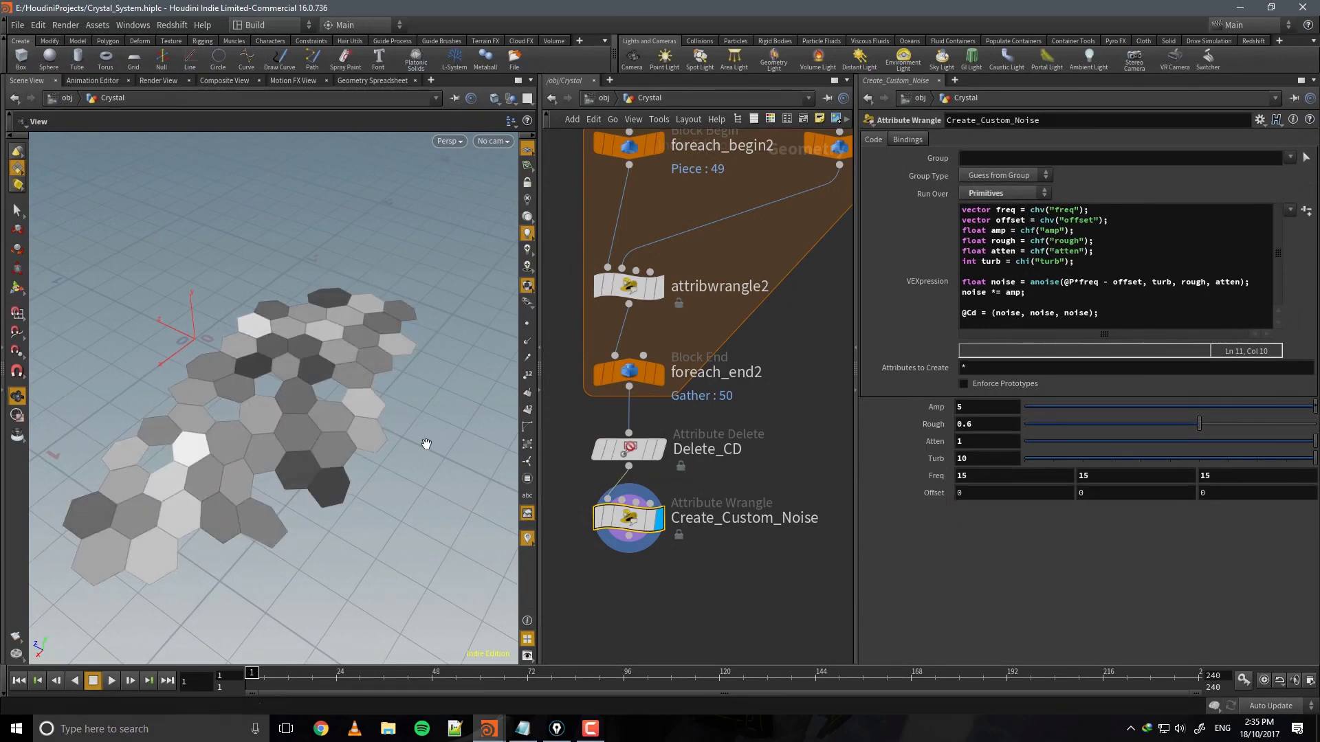
pyautogui.moveTo(426, 444); pyautogui.dragTo(385, 426)
pyautogui.hotkey('ctrl', 's')
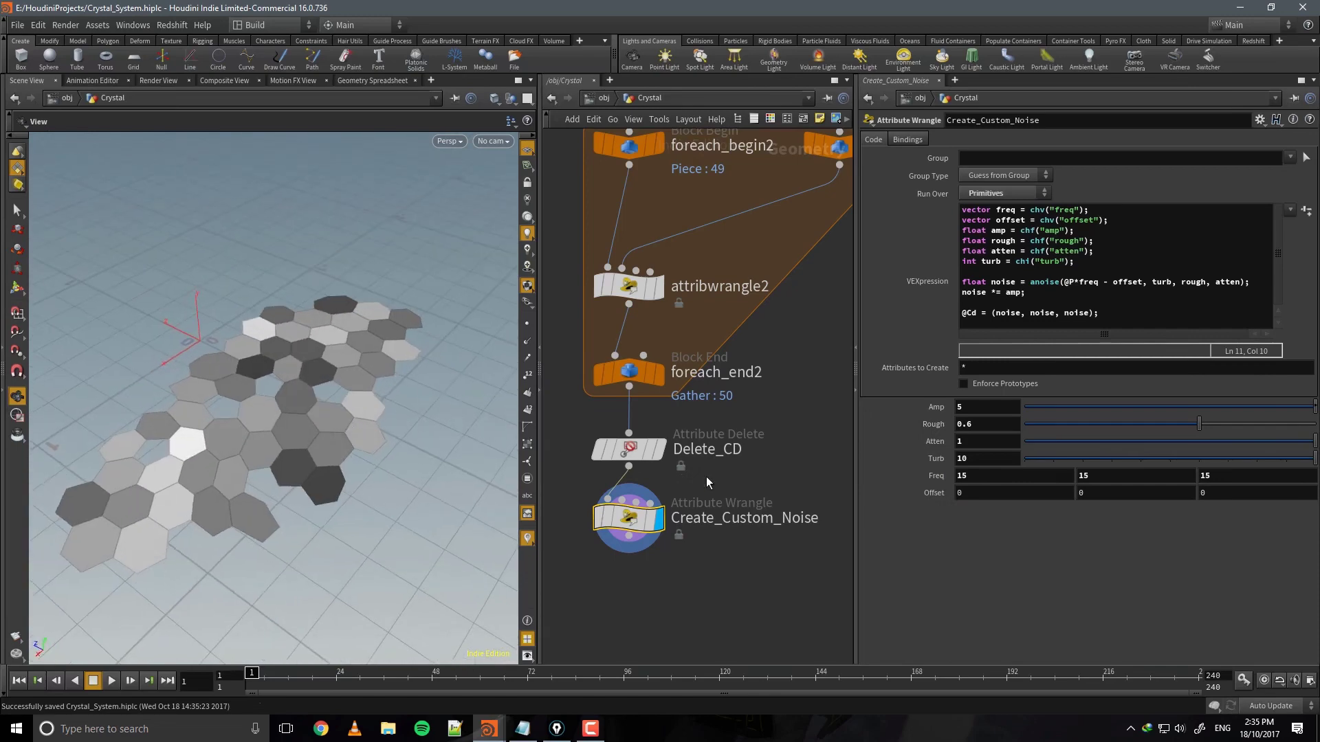
pyautogui.moveTo(706, 477); pyautogui.dragTo(688, 319, button='middle')
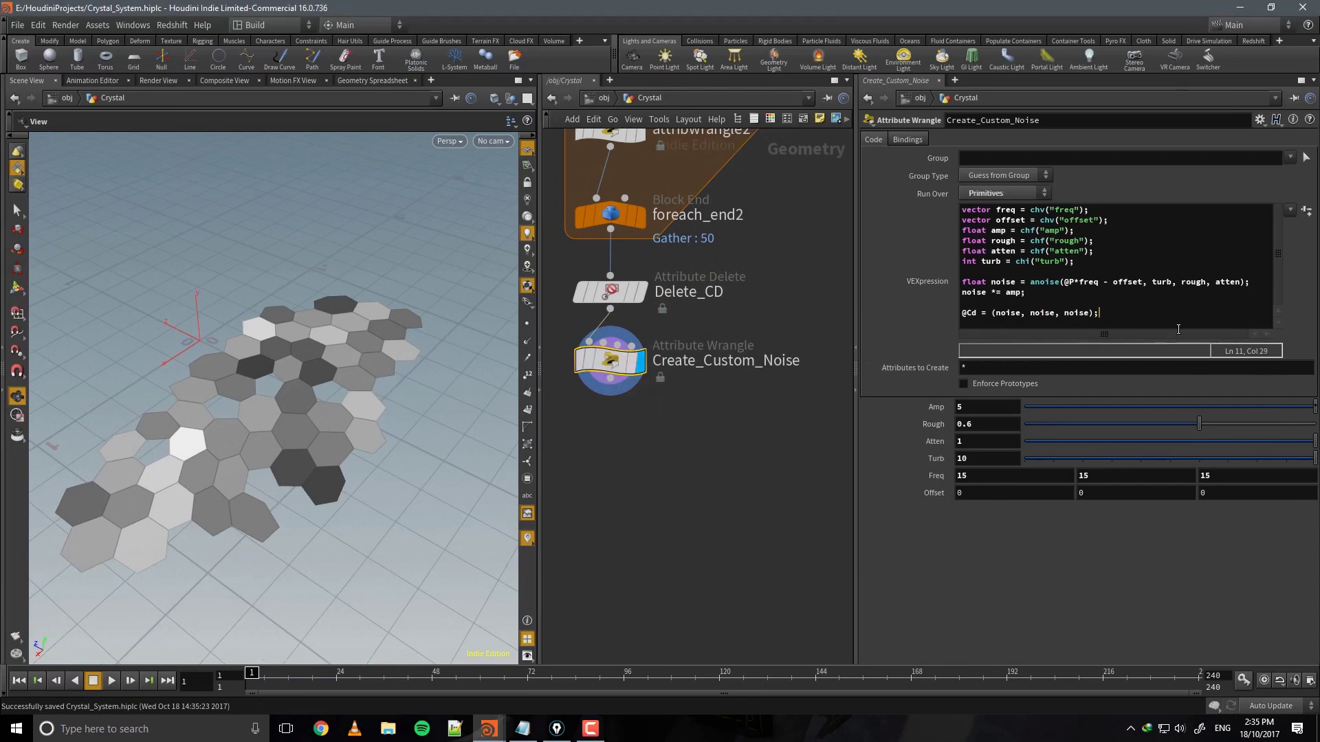
pyautogui.moveTo(295, 385); pyautogui.dragTo(398, 369)
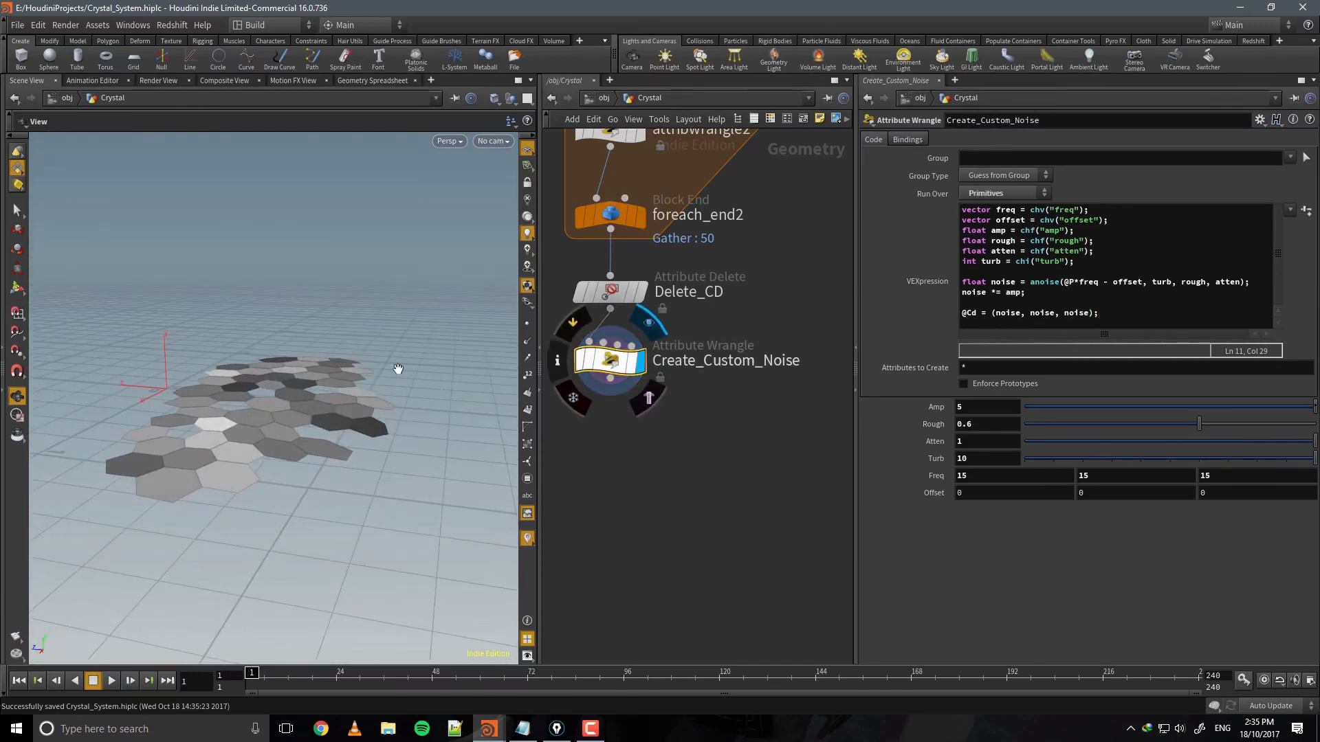
pyautogui.press('Return')
pyautogui.press('Return')
pyautogui.write('s')
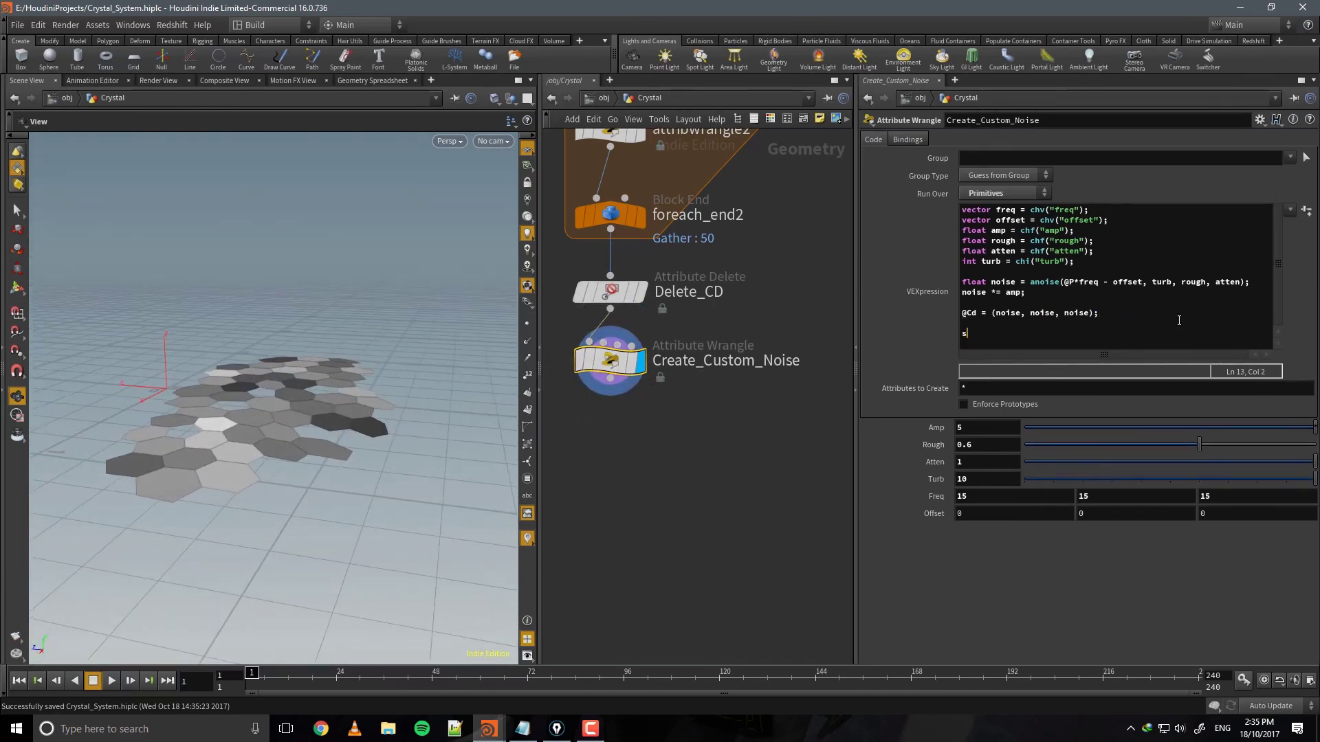
pyautogui.write('@name_2 = sprintf("Island_%d", @Class_')
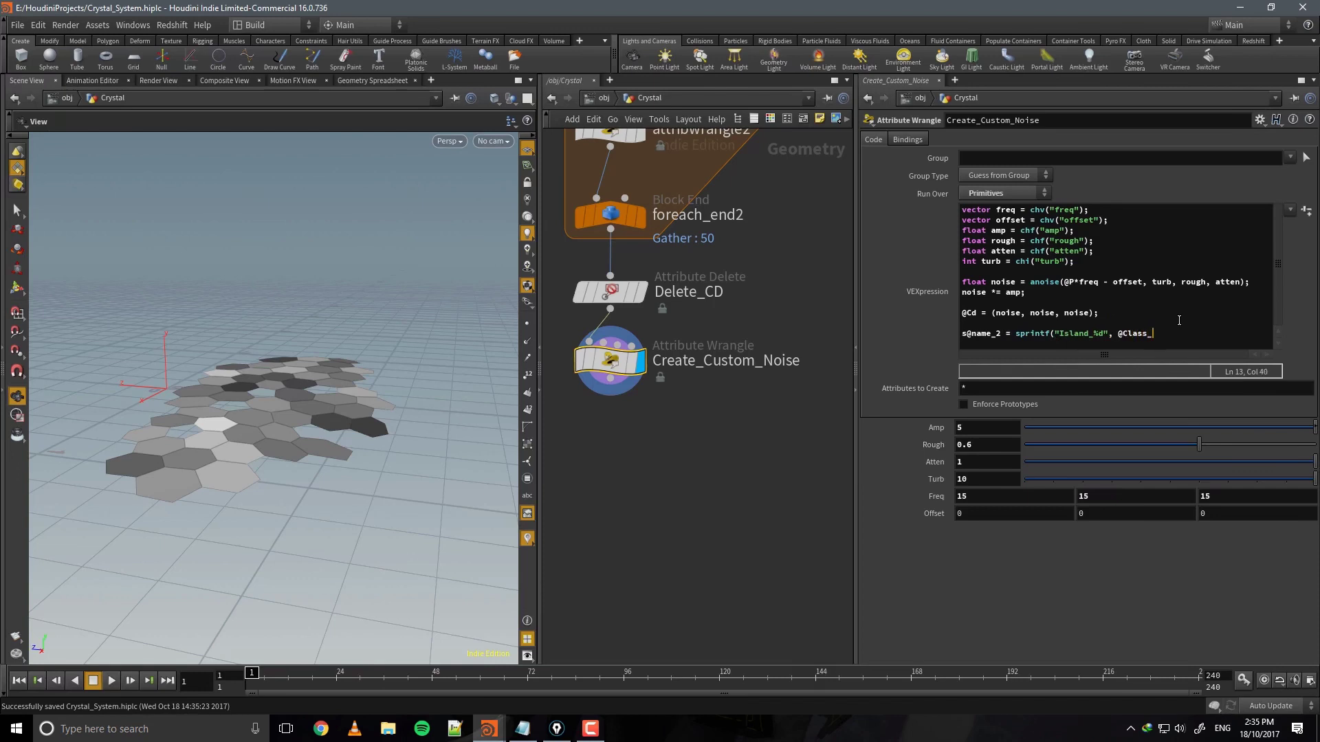
pyautogui.write('ID);')
pyautogui.moveTo(411, 349); pyautogui.dragTo(411, 388)
# Inspect the node information of Create_Custom_Noise for its primitive attributes.
pyautogui.click(742, 399)
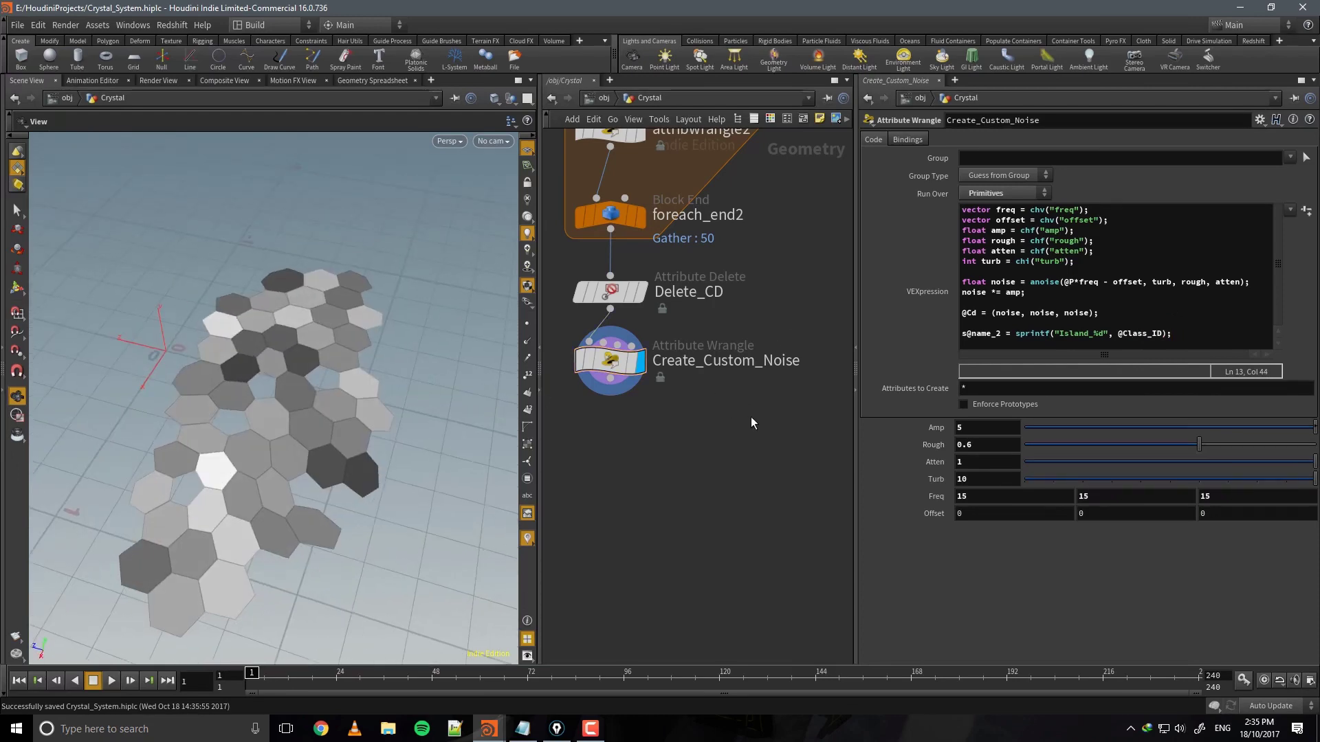
pyautogui.moveTo(317, 405); pyautogui.dragTo(276, 374)
pyautogui.middleClick(598, 371)
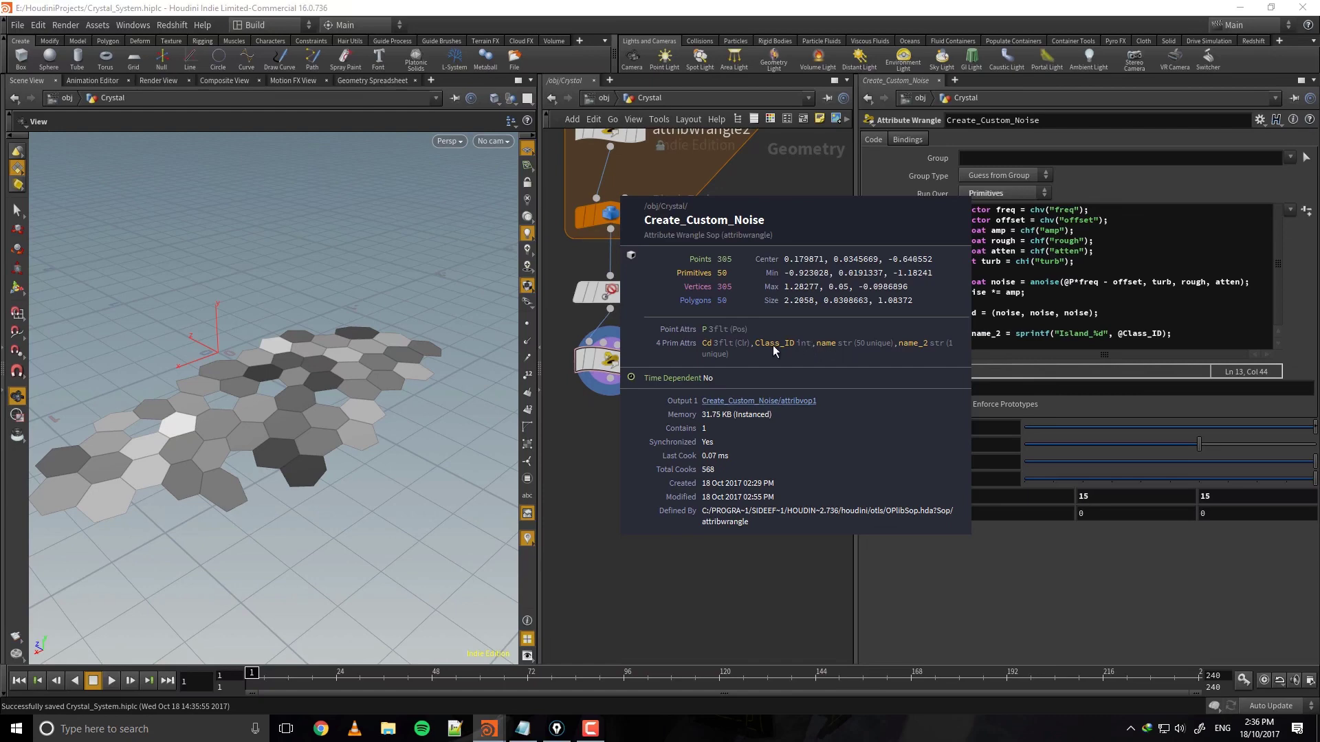
# Add an Attribute Delete node below Create_Custom_Noise and connect it to that wrangle's output.
pyautogui.press('Tab')
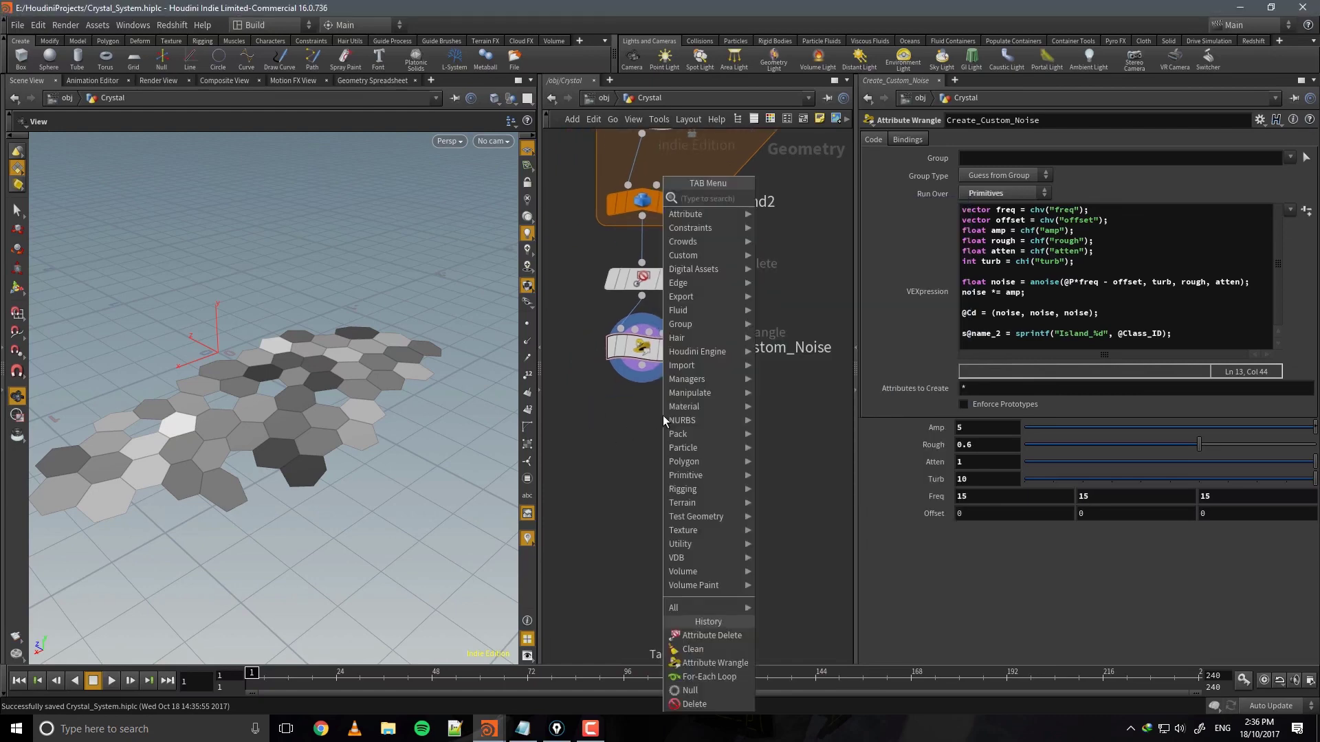
pyautogui.write('del')
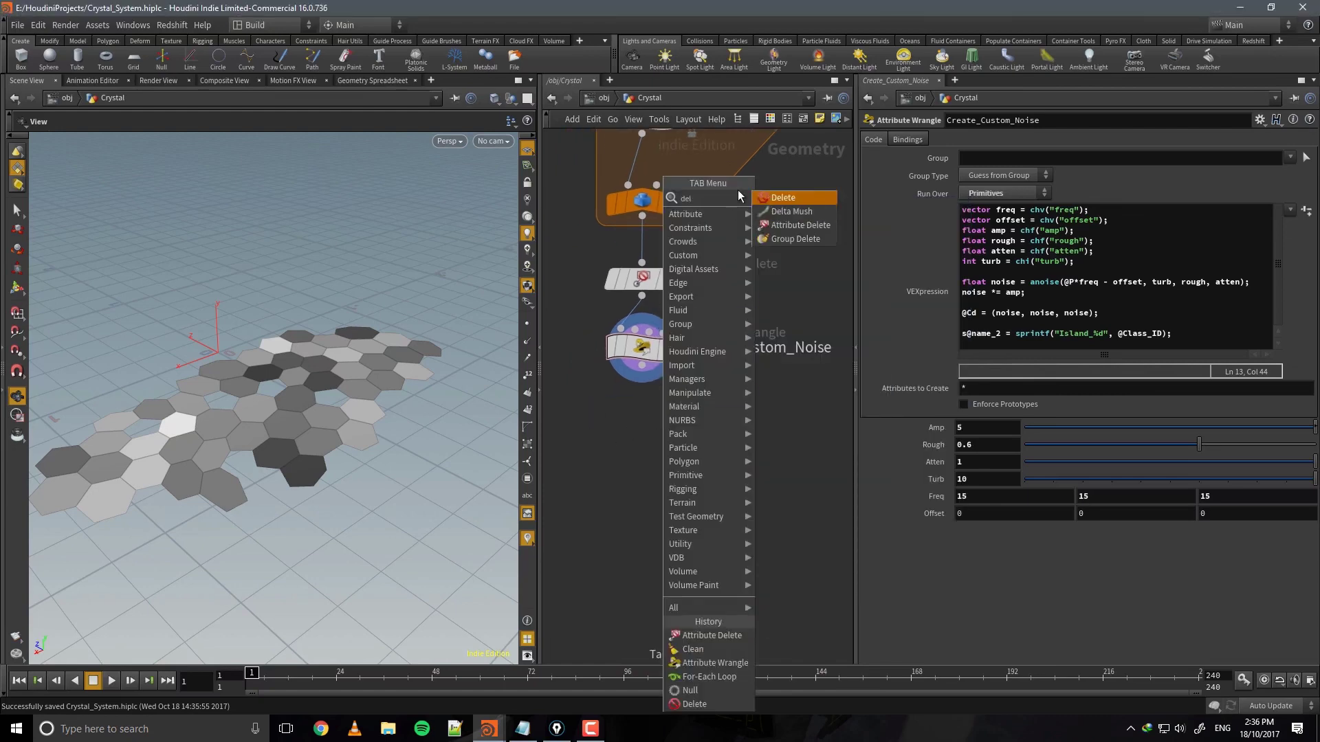
pyautogui.click(796, 225)
pyautogui.click(642, 413)
pyautogui.click(642, 366)
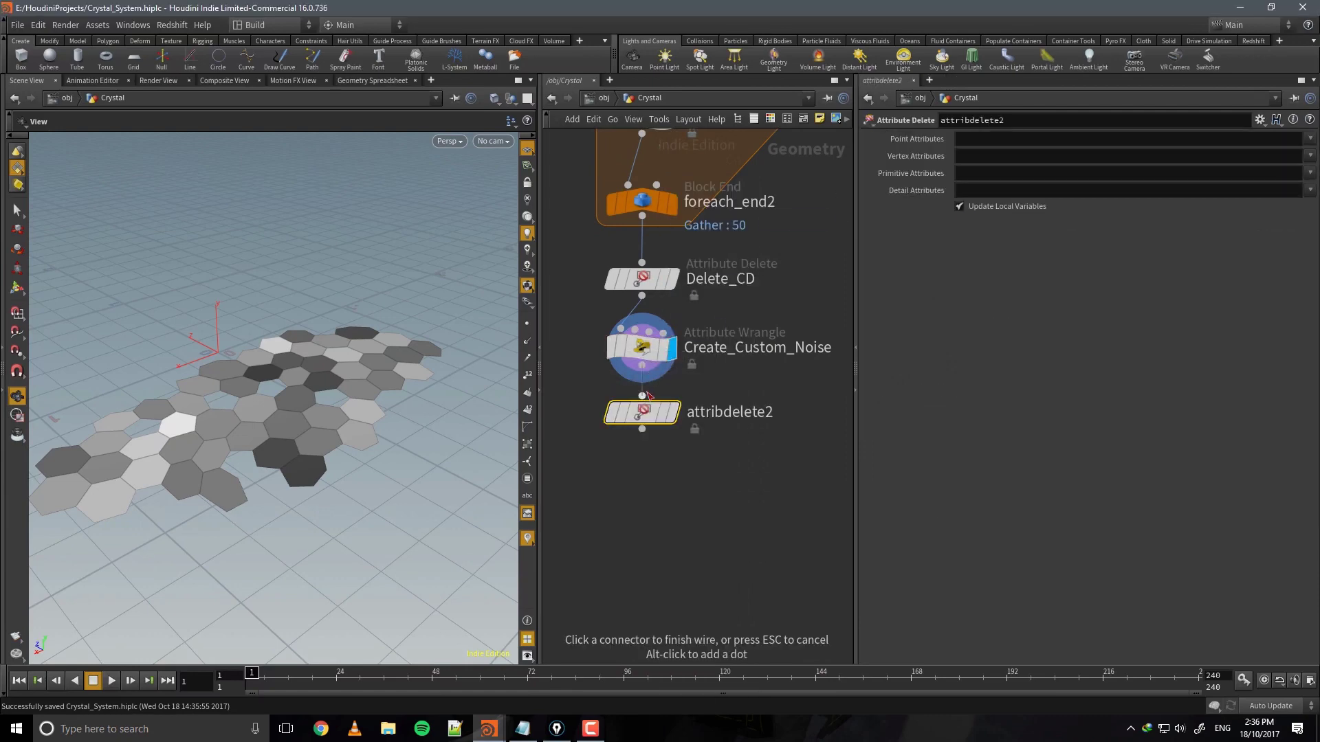
pyautogui.click(644, 395)
# Display the new Attribute Delete node, set its Primitive Attributes to Class_ID, and save the scene.
pyautogui.moveTo(767, 417)
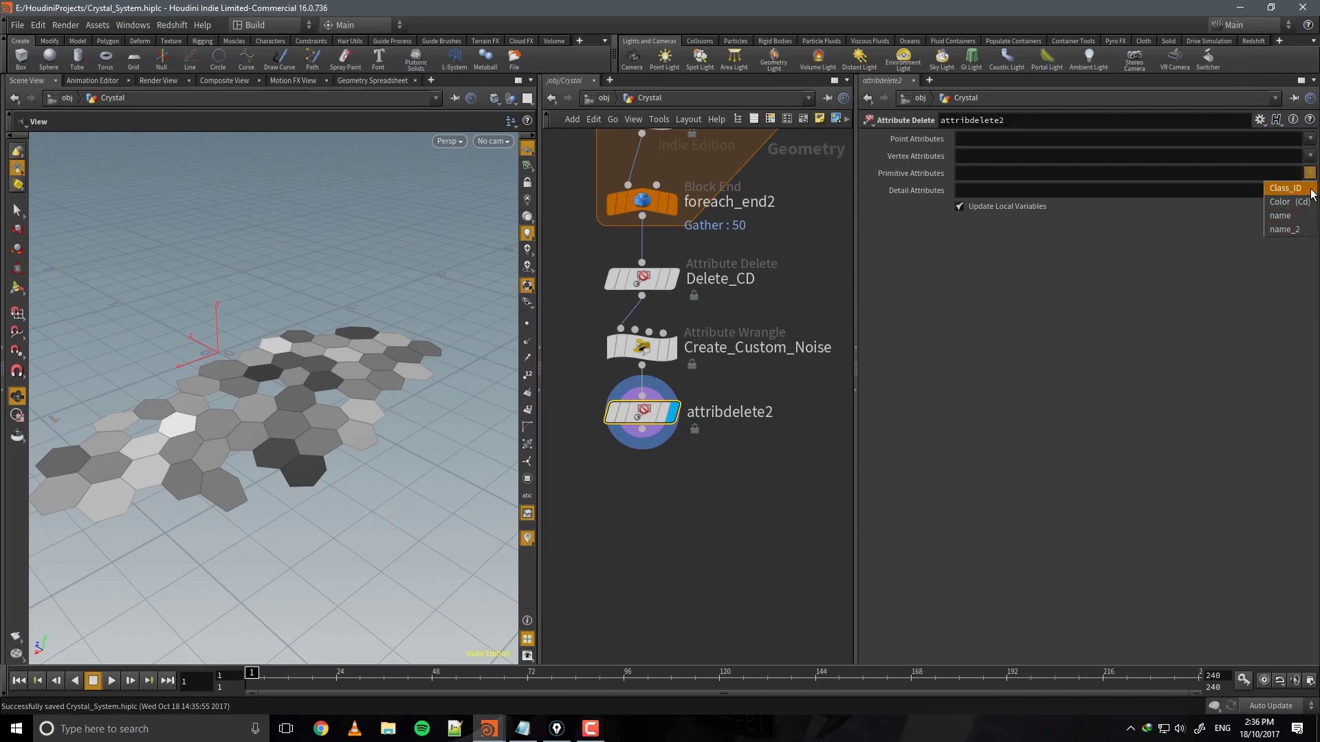
pyautogui.click(1310, 190)
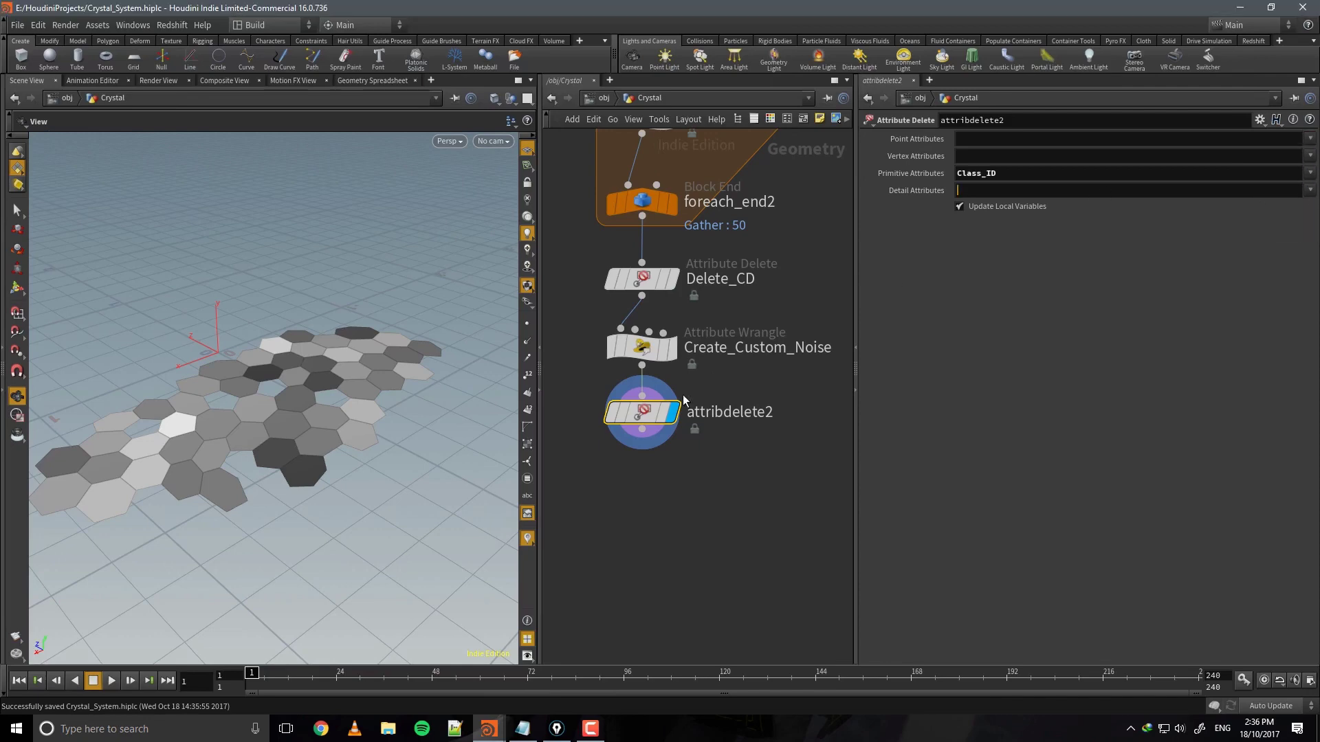
pyautogui.moveTo(702, 485); pyautogui.dragTo(595, 405)
pyautogui.moveTo(704, 501); pyautogui.dragTo(720, 522, button='middle')
pyautogui.hotkey('ctrl', 's')
# Rename the attribdelete2 node as Delete_Class_ID and save the scene.
pyautogui.moveTo(369, 433)
pyautogui.mouseDown()
pyautogui.moveTo(339, 447)
pyautogui.moveTo(354, 413)
pyautogui.mouseUp()
pyautogui.moveTo(666, 534); pyautogui.dragTo(658, 499, button='middle')
pyautogui.doubleClick(756, 405)
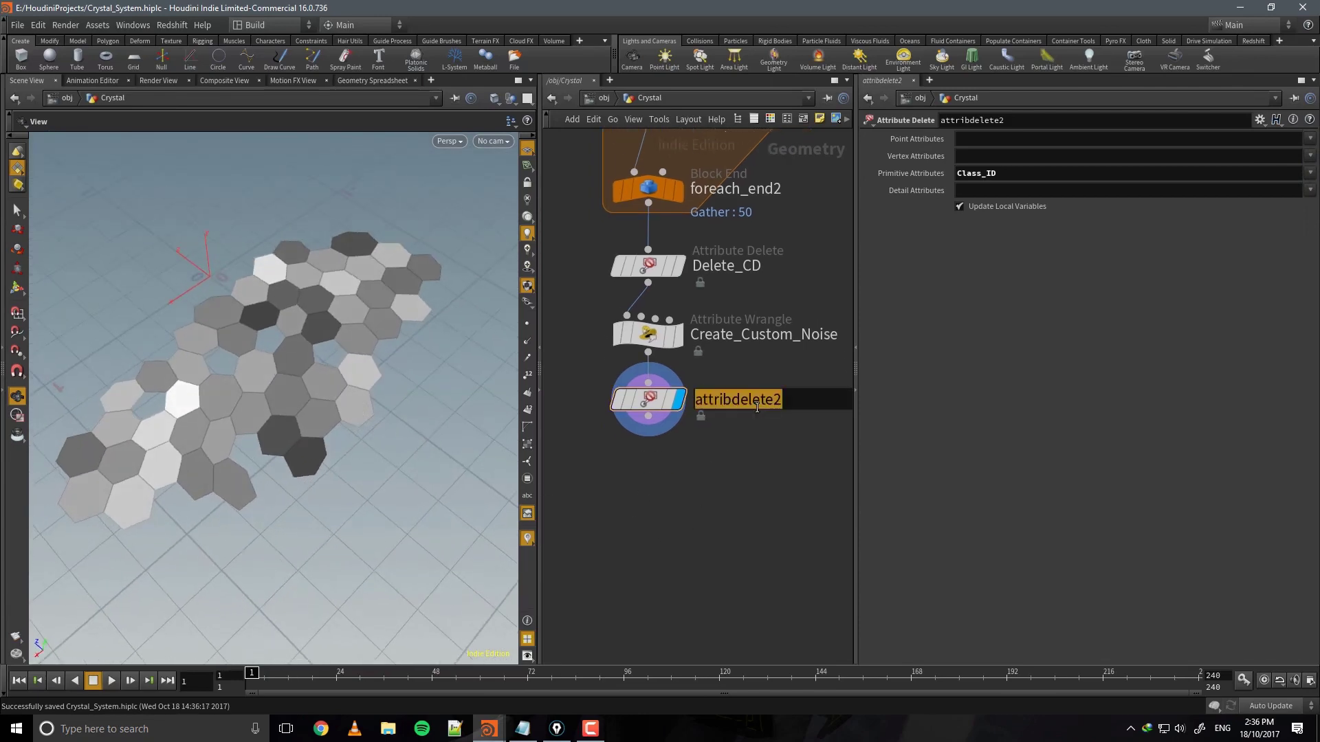
pyautogui.write('Delete_Clas')
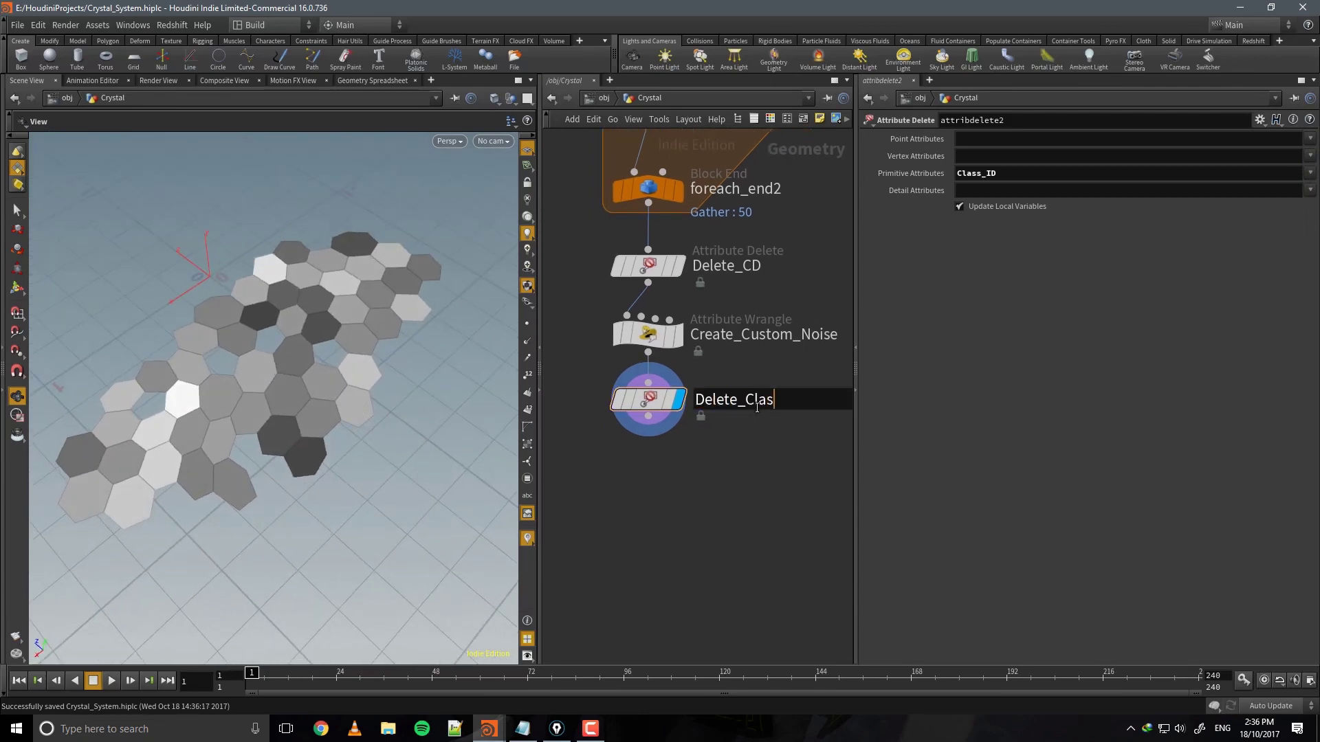
pyautogui.write('s_ID')
pyautogui.press('Return')
pyautogui.hotkey('ctrl', 's')
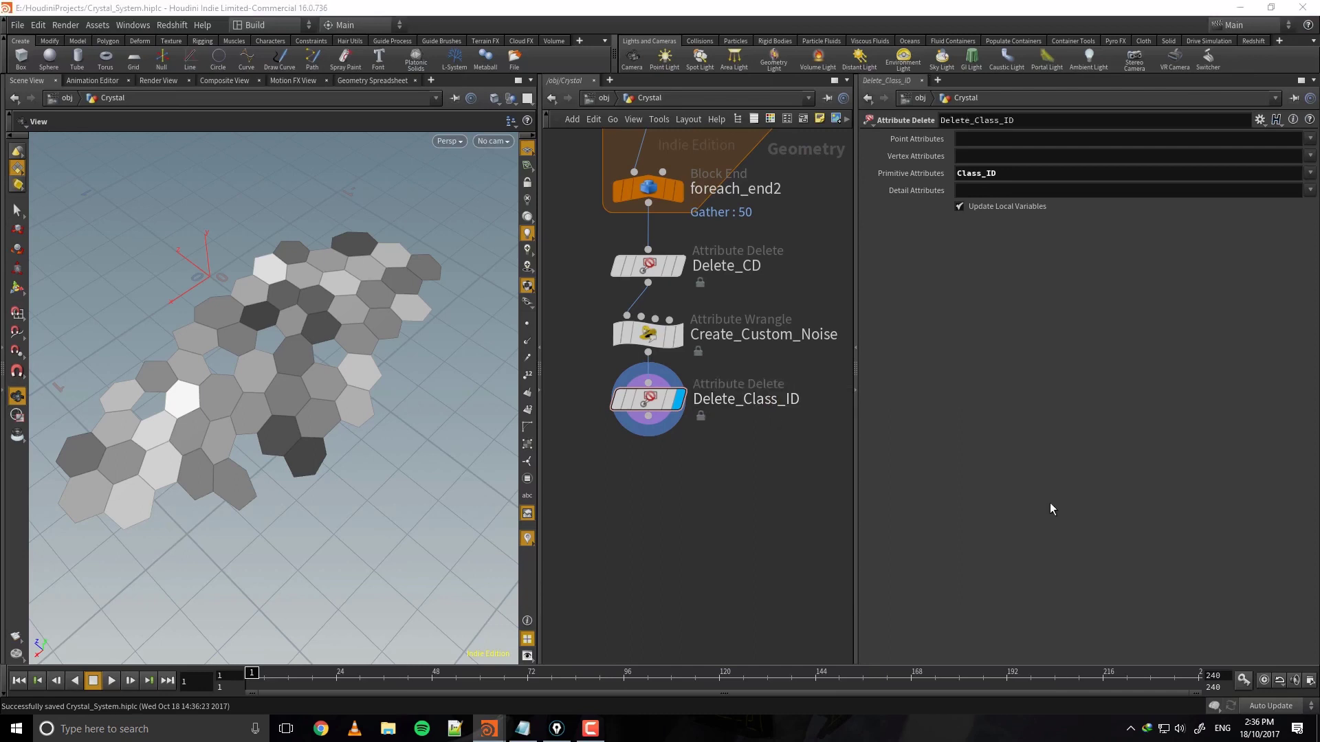
# Add a Null node below Delete_Class_ID, connected to its output, and name it COLOURED_PIECES.
pyautogui.moveTo(744, 482); pyautogui.dragTo(739, 465, button='middle')
pyautogui.press('Tab')
pyautogui.write('null')
pyautogui.press('Return')
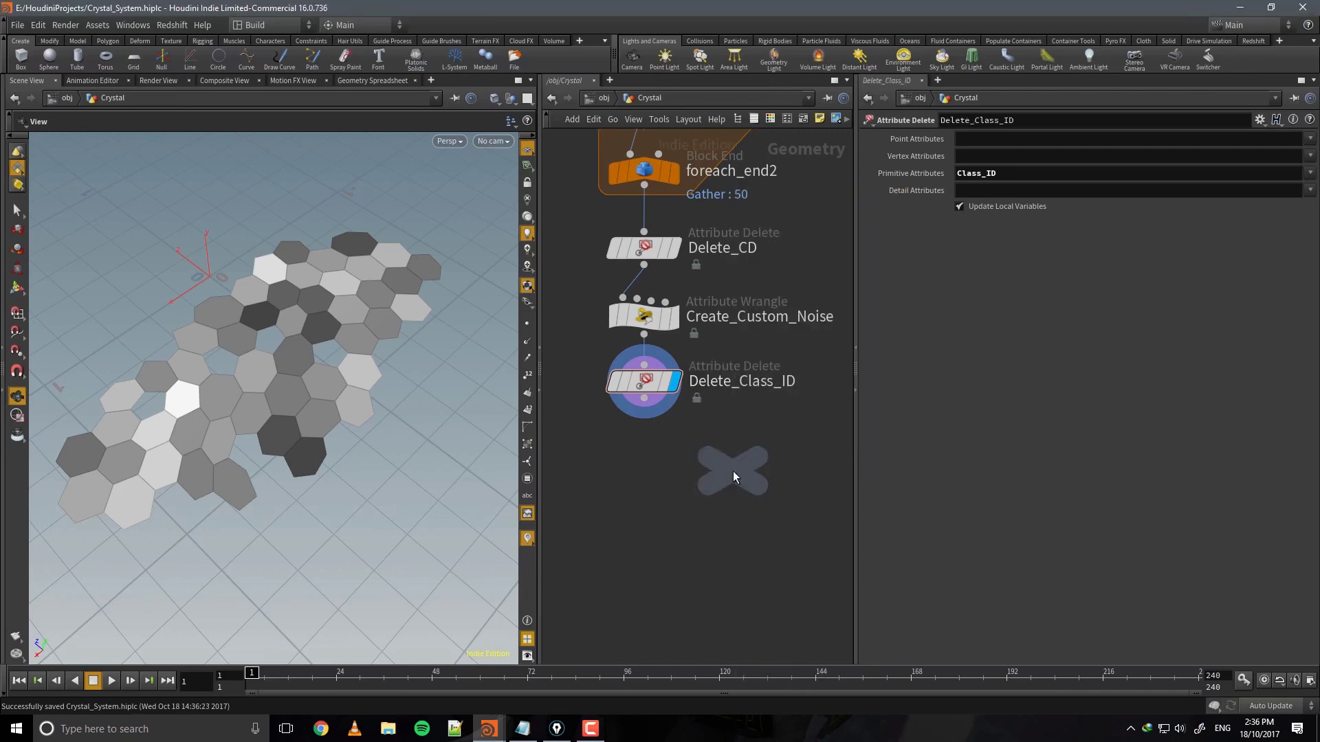
pyautogui.click(645, 499)
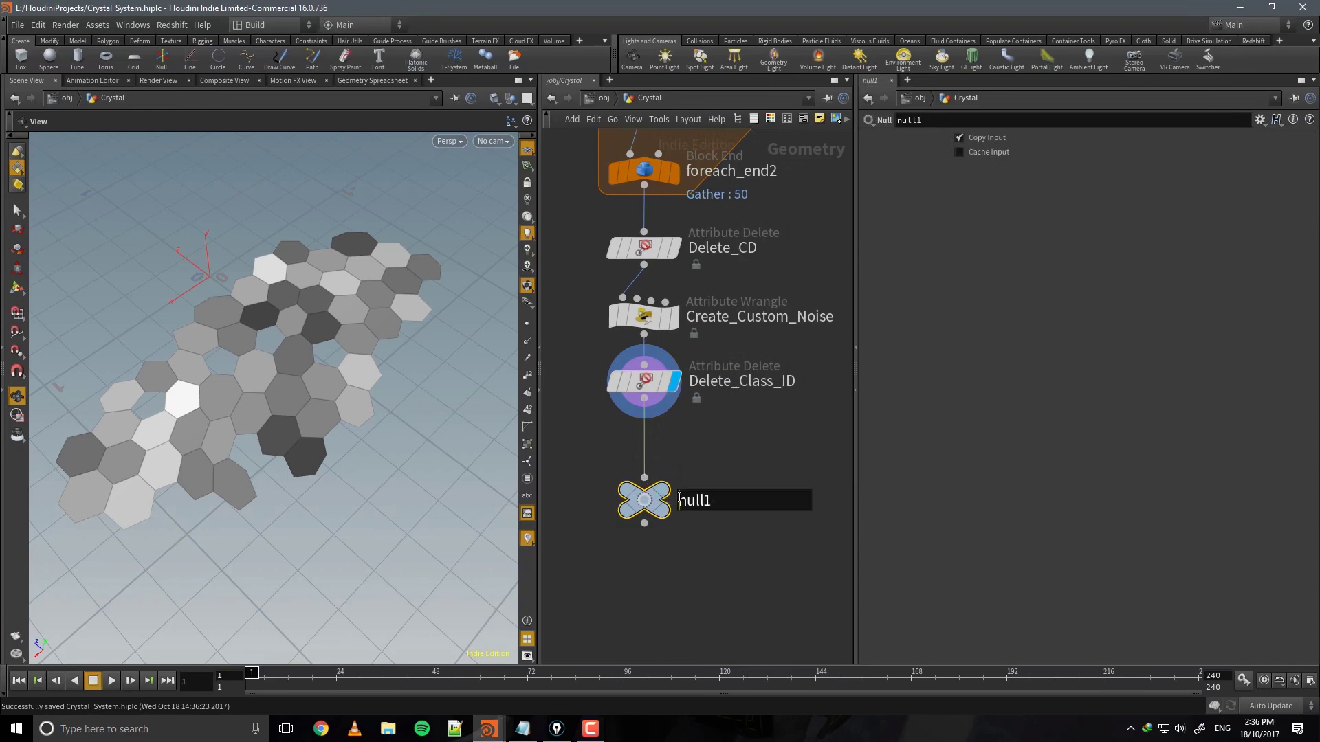
pyautogui.moveTo(679, 499); pyautogui.dragTo(784, 501)
pyautogui.write('COLOURED_PIECES')
pyautogui.press('Return')
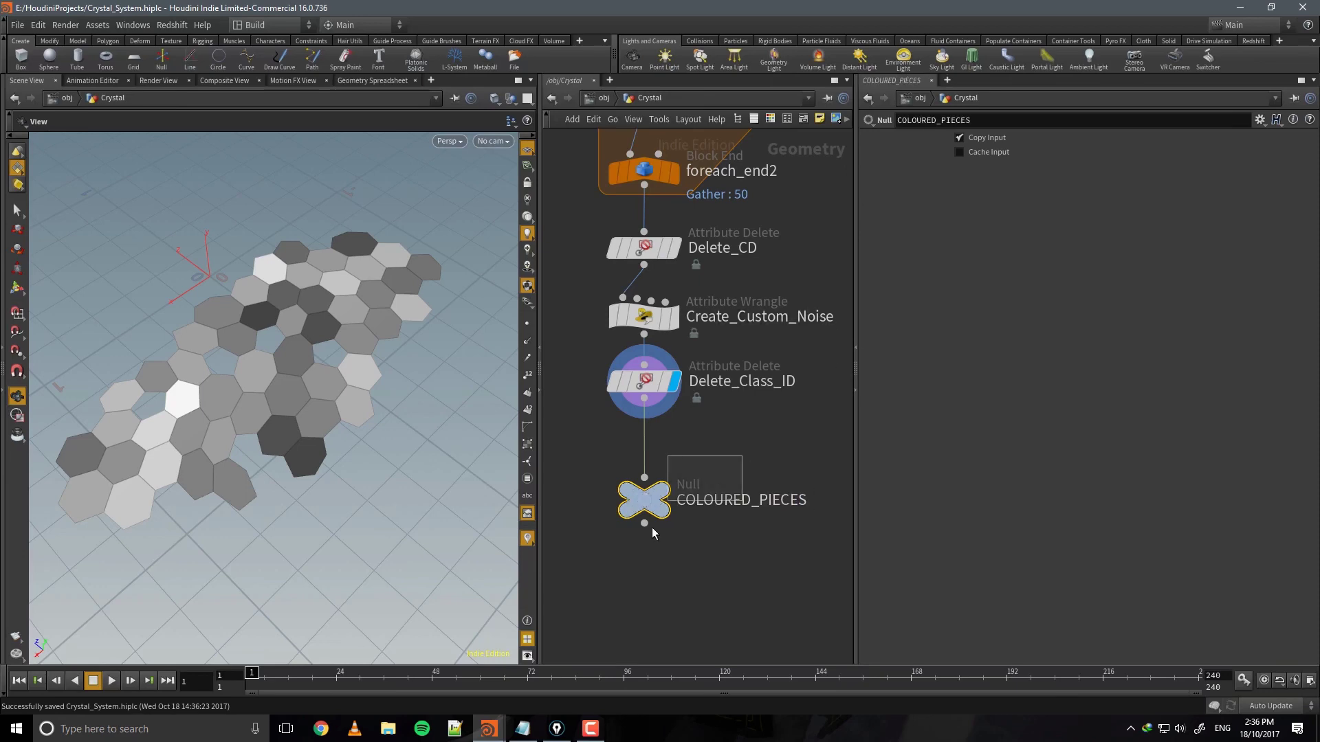
# Colour the COLOURED_PIECES null green and display its output in the viewport.
pyautogui.press('c')
pyautogui.press('c')
pyautogui.scroll(-4, 691, 584)
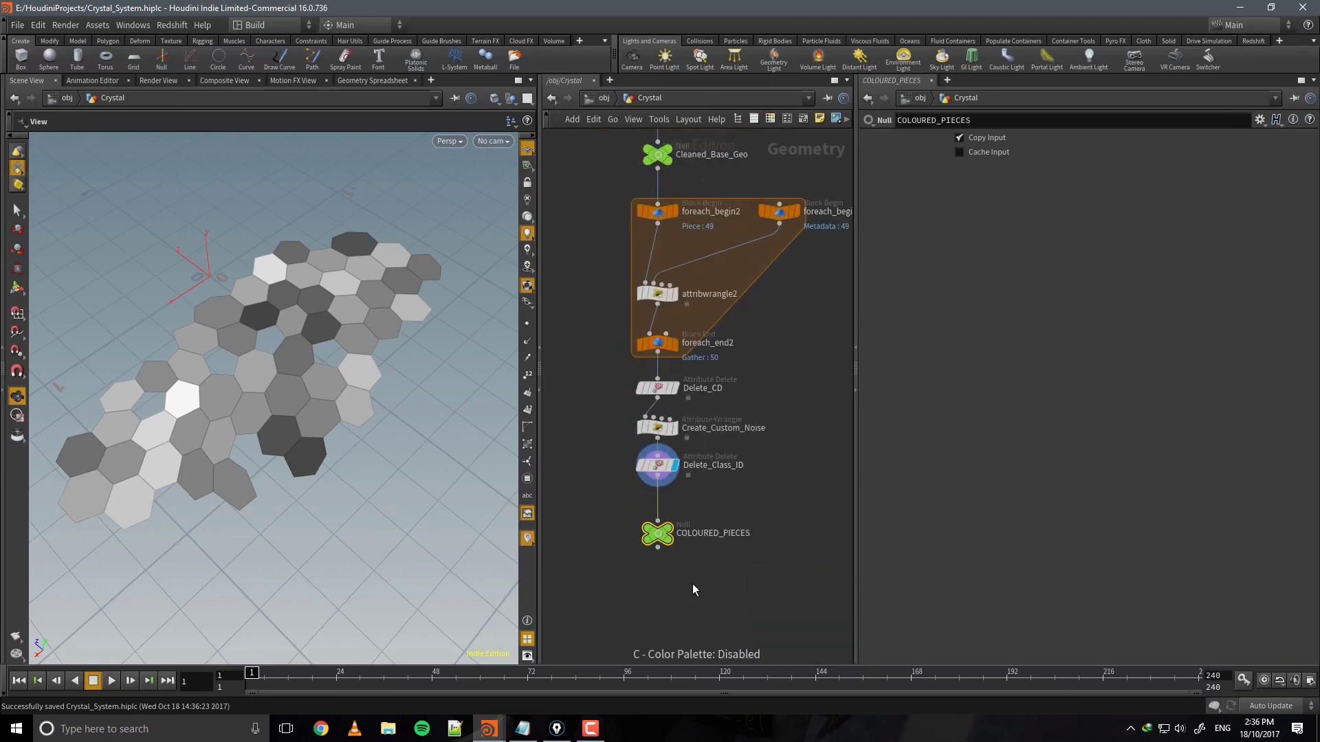
pyautogui.click(671, 534)
pyautogui.moveTo(340, 392); pyautogui.dragTo(370, 450)
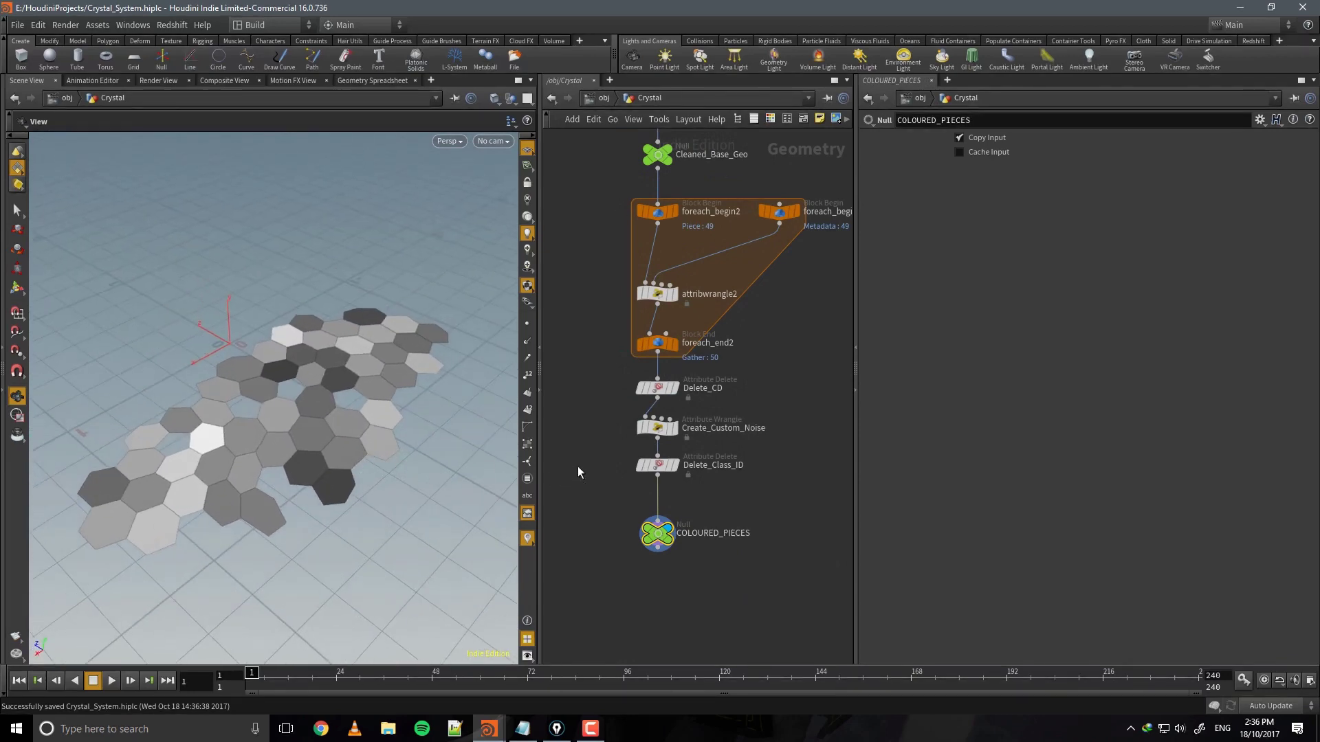
pyautogui.moveTo(733, 508); pyautogui.dragTo(718, 423, button='middle')
pyautogui.moveTo(300, 471); pyautogui.dragTo(337, 464)
pyautogui.moveTo(593, 578); pyautogui.dragTo(610, 543, button='middle')
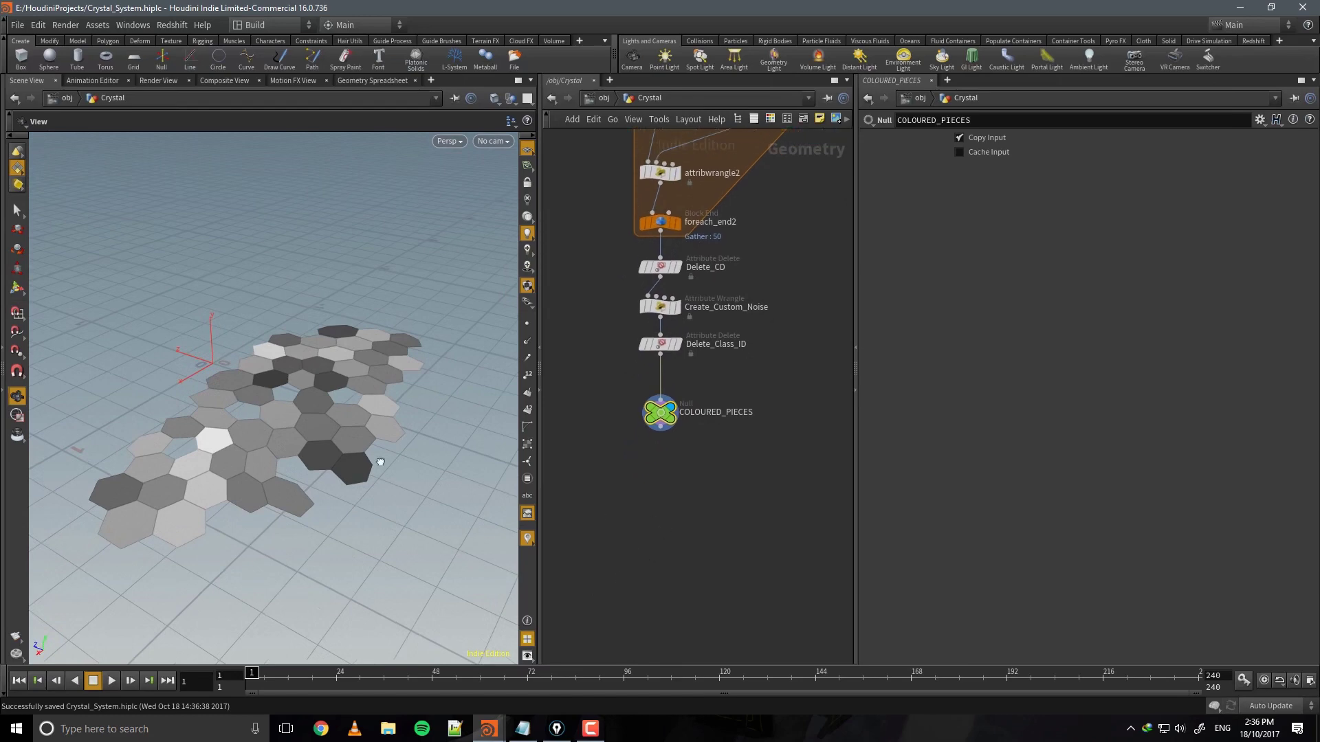
pyautogui.moveTo(378, 463); pyautogui.dragTo(425, 446)
pyautogui.moveTo(667, 471); pyautogui.dragTo(668, 497, button='middle')
pyautogui.moveTo(296, 481); pyautogui.dragTo(336, 475)
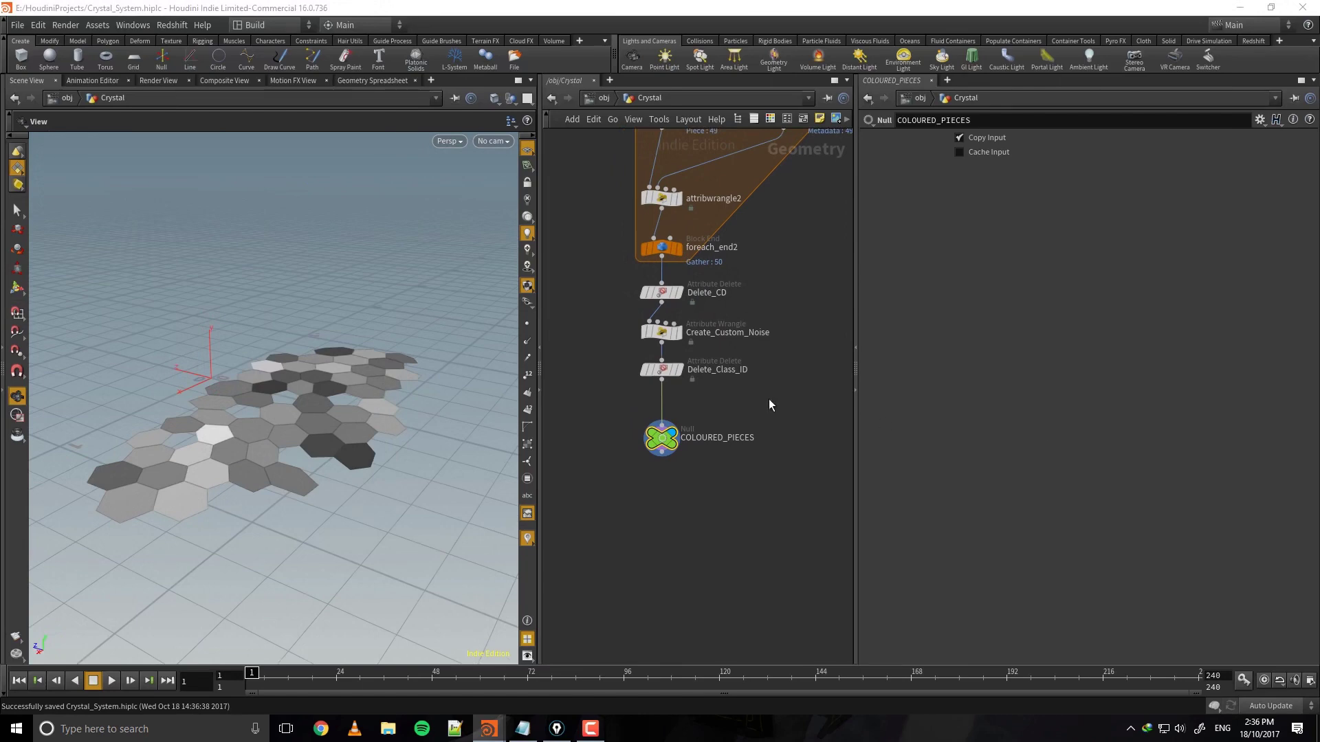
# Add a For-Each Loop block pair below the COLOURED_PIECES null.
pyautogui.moveTo(692, 479); pyautogui.dragTo(685, 411, button='middle')
pyautogui.moveTo(767, 440); pyautogui.dragTo(741, 381, button='middle')
pyautogui.moveTo(356, 442)
pyautogui.mouseDown()
pyautogui.moveTo(356, 459)
pyautogui.moveTo(365, 442)
pyautogui.moveTo(342, 441)
pyautogui.moveTo(347, 486)
pyautogui.moveTo(342, 445)
pyautogui.moveTo(348, 455)
pyautogui.mouseUp()
pyautogui.press('Tab')
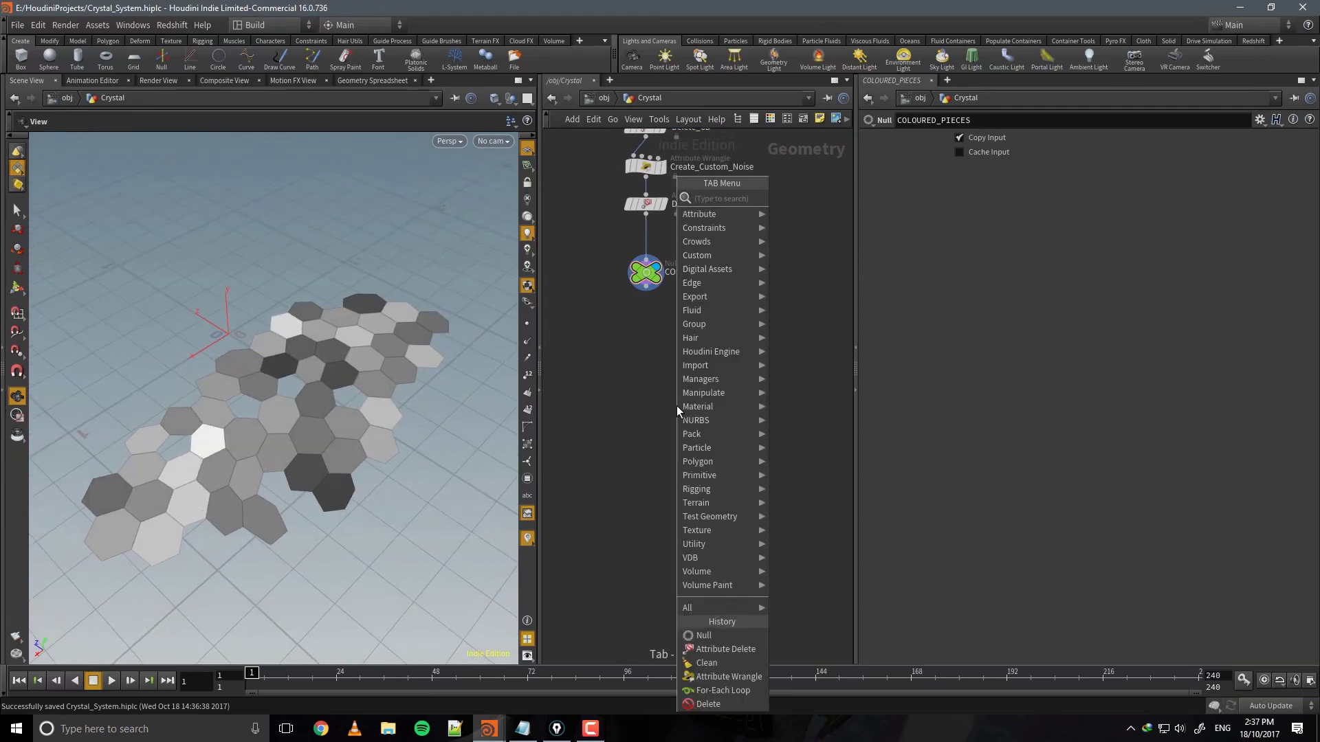
pyautogui.write('foreach')
pyautogui.press('Return')
pyautogui.click(648, 364)
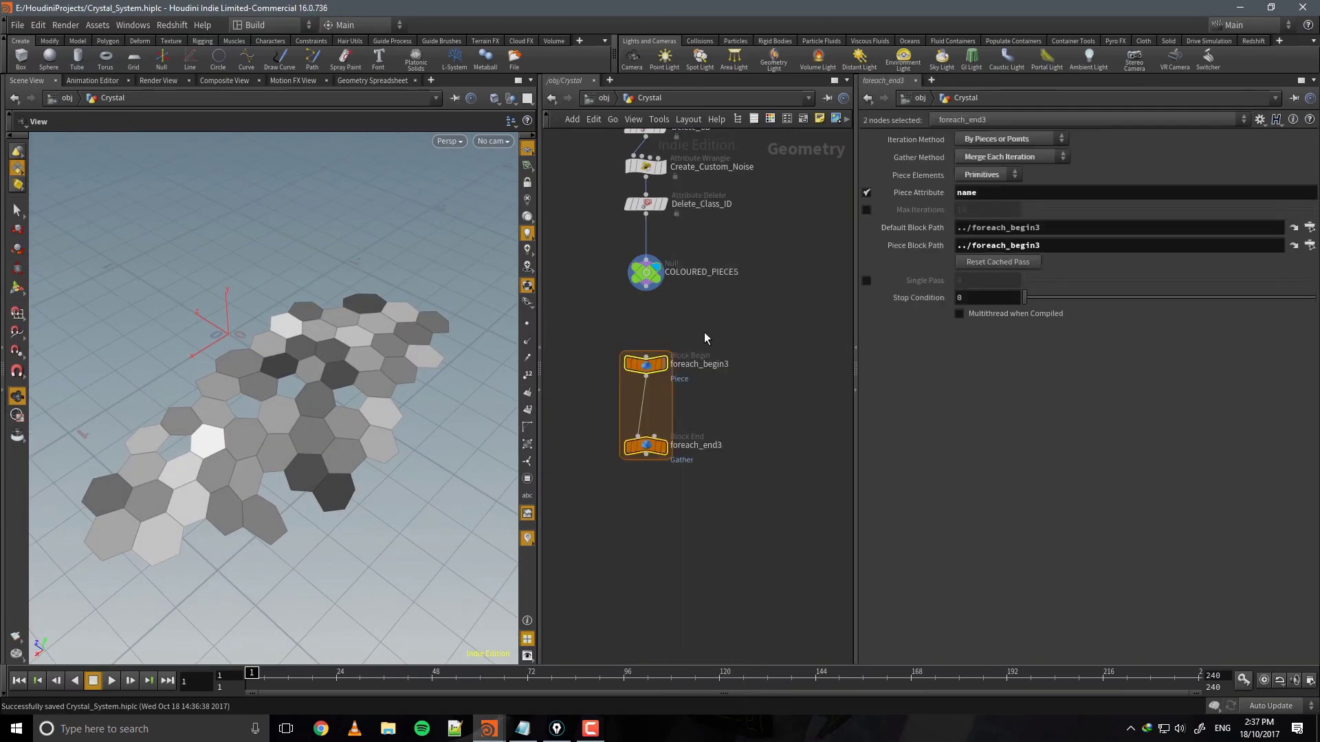
# Wire the loop to COLOURED_PIECES with its blocks spread apart, and set the displayed foreach_end3's Piece Attribute to name_2.
pyautogui.moveTo(748, 471); pyautogui.dragTo(730, 342, button='middle')
pyautogui.moveTo(631, 325); pyautogui.dragTo(631, 589)
pyautogui.moveTo(692, 559); pyautogui.dragTo(644, 517, button='middle')
pyautogui.click(642, 482)
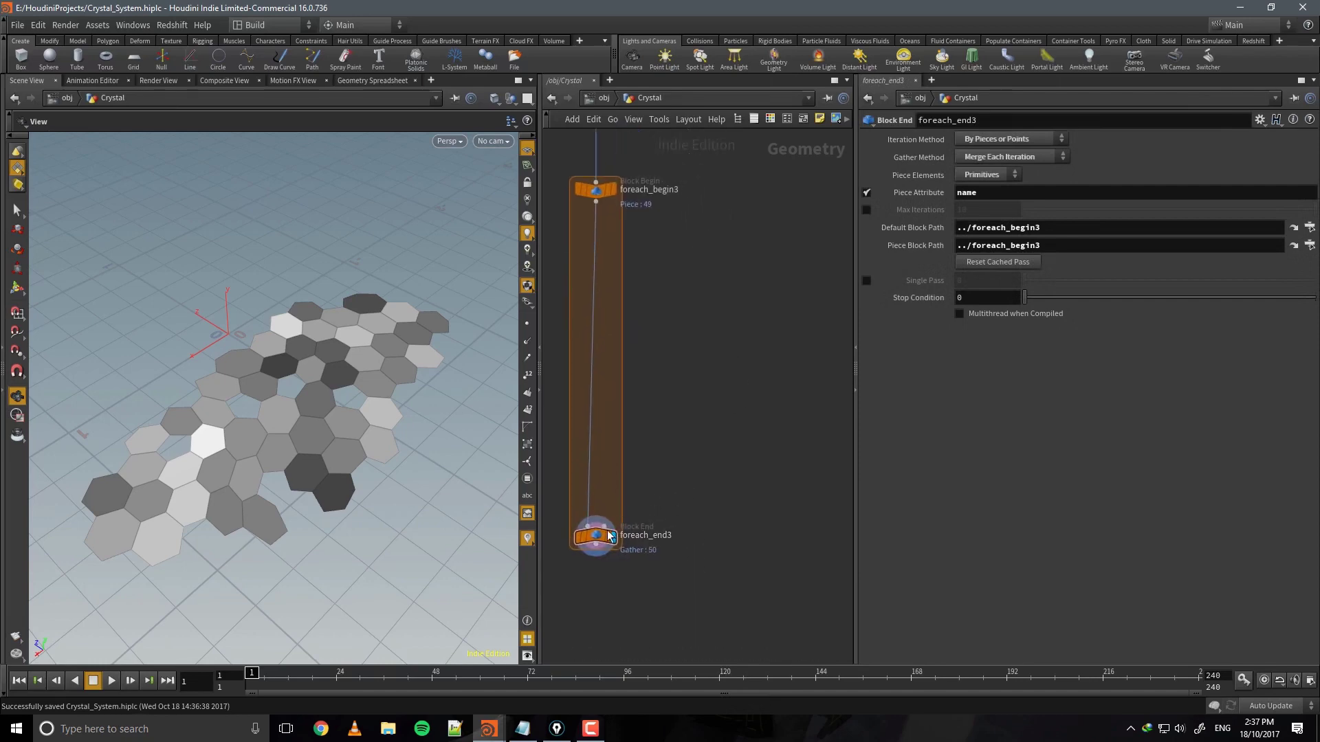
pyautogui.moveTo(605, 537); pyautogui.dragTo(597, 585)
pyautogui.moveTo(687, 515); pyautogui.dragTo(710, 583, button='middle')
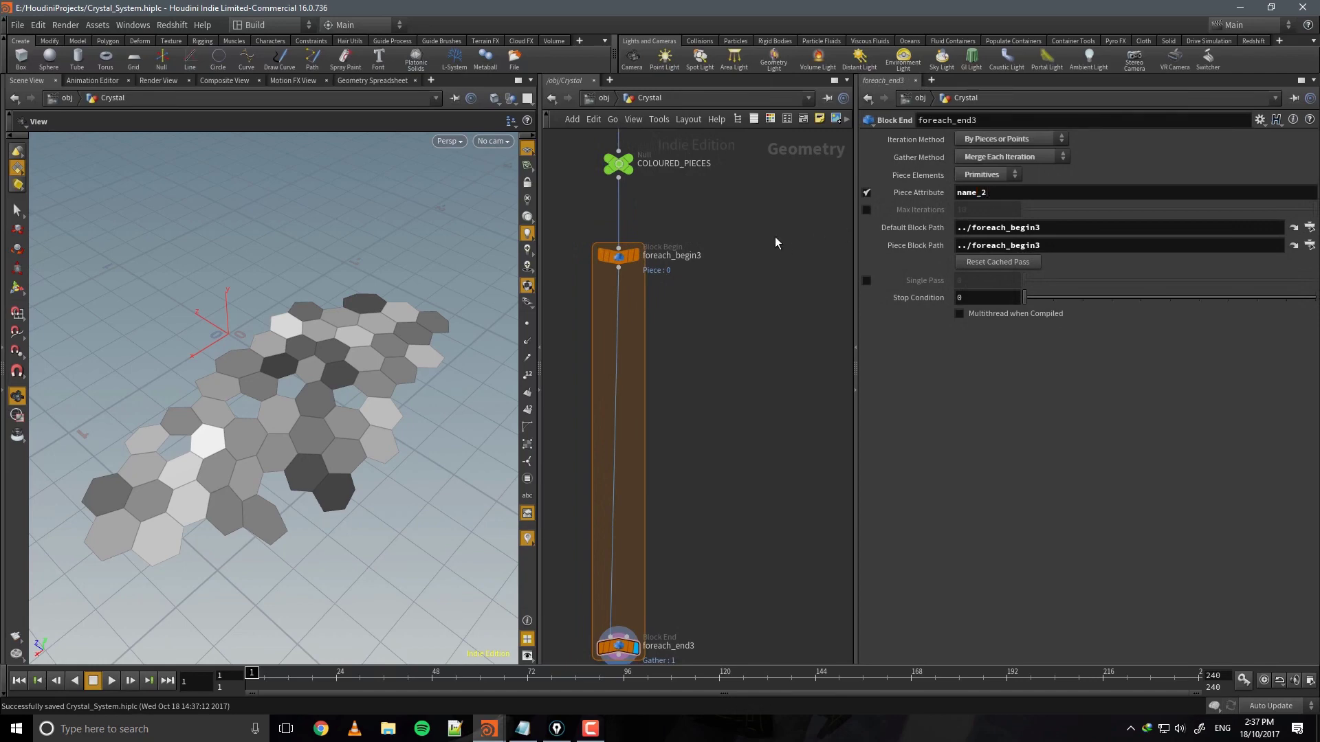
# Compare the name_2 line in Create_Custom_Noise with the Piece Attribute of foreach_end3.
pyautogui.moveTo(775, 242); pyautogui.dragTo(773, 394, button='middle')
pyautogui.moveTo(594, 450); pyautogui.dragTo(575, 422)
pyautogui.moveTo(743, 575); pyautogui.dragTo(744, 265, button='middle')
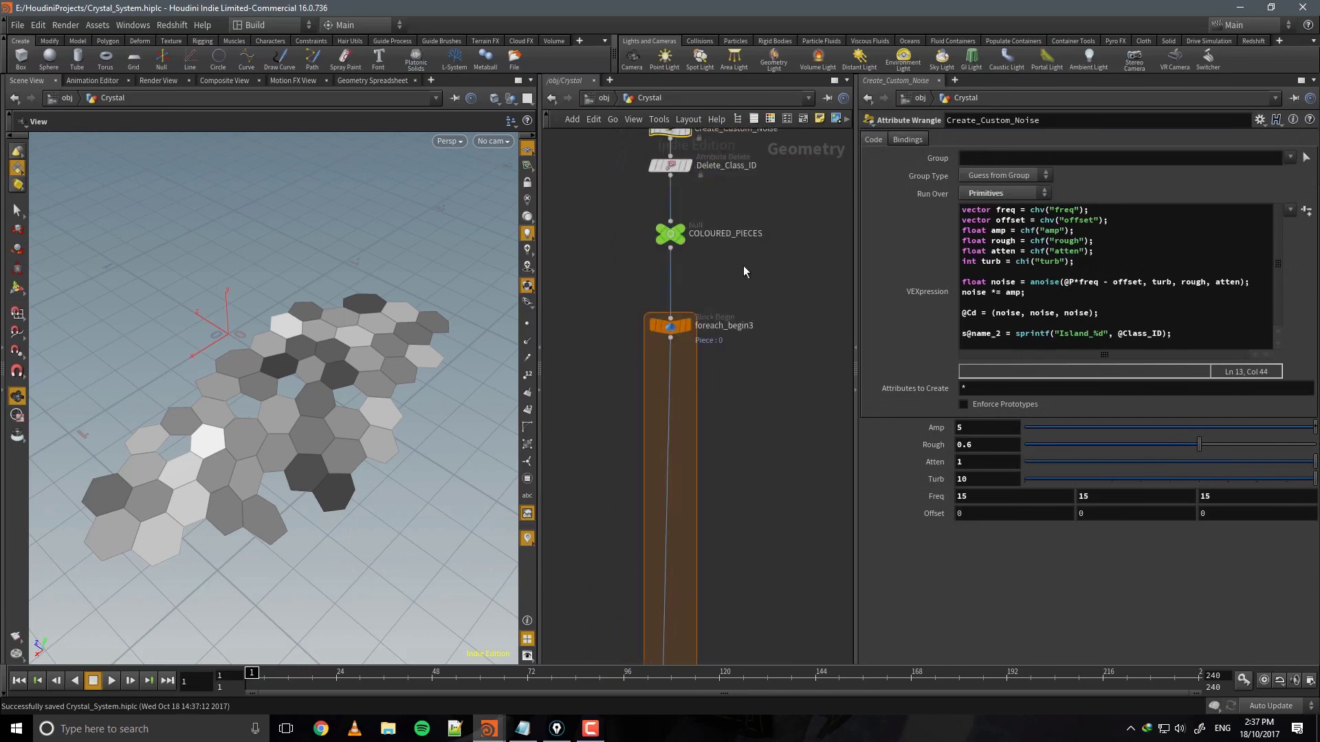
pyautogui.moveTo(782, 506); pyautogui.dragTo(783, 369, button='middle')
pyautogui.moveTo(808, 427); pyautogui.dragTo(641, 605)
pyautogui.moveTo(286, 445); pyautogui.dragTo(287, 427)
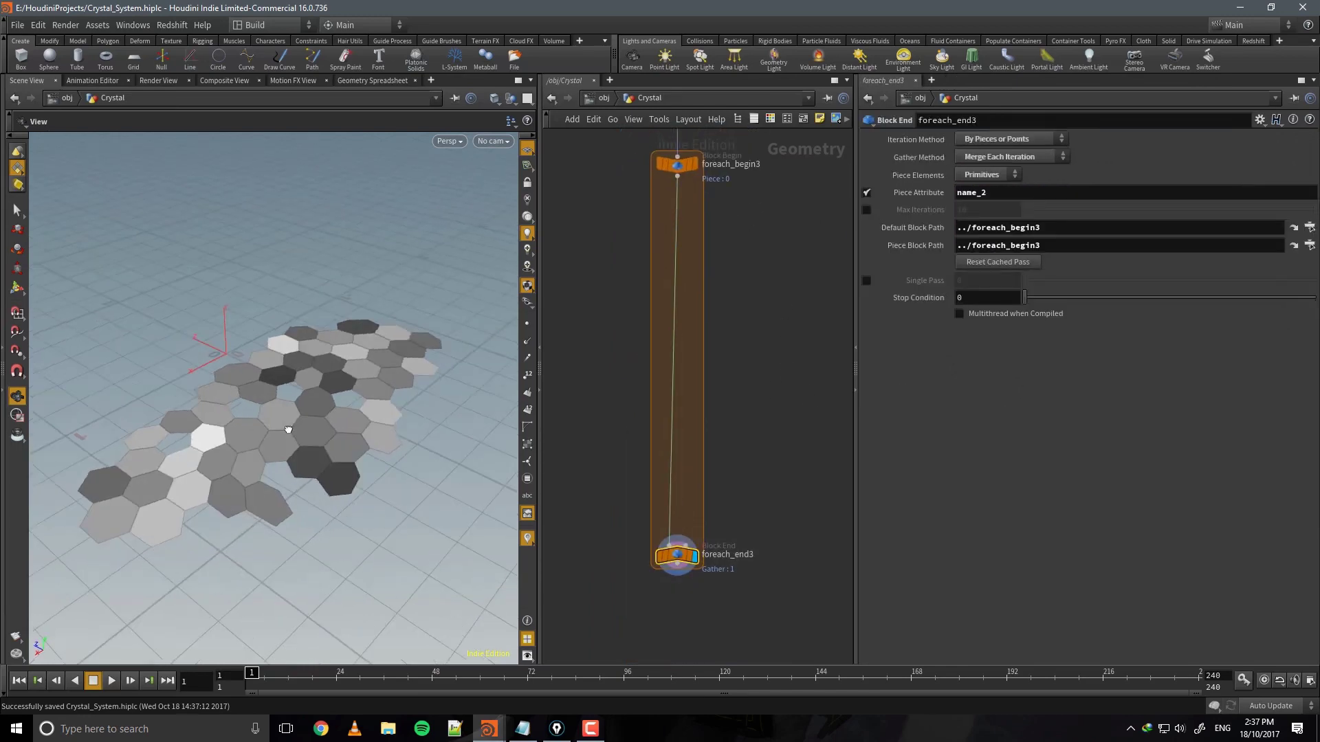
pyautogui.moveTo(699, 355); pyautogui.dragTo(703, 375, button='middle')
pyautogui.moveTo(356, 389); pyautogui.dragTo(400, 405)
pyautogui.moveTo(754, 298); pyautogui.dragTo(757, 320, button='middle')
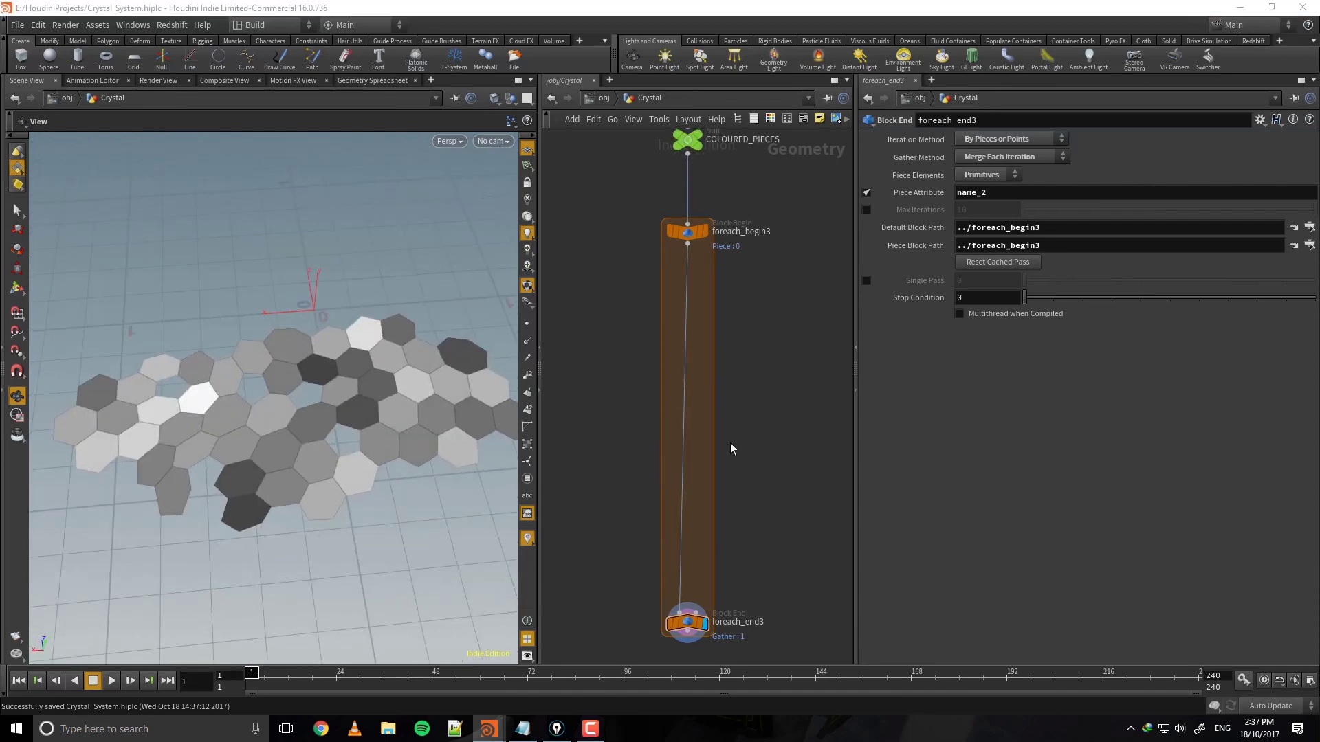
pyautogui.moveTo(421, 374); pyautogui.dragTo(457, 353)
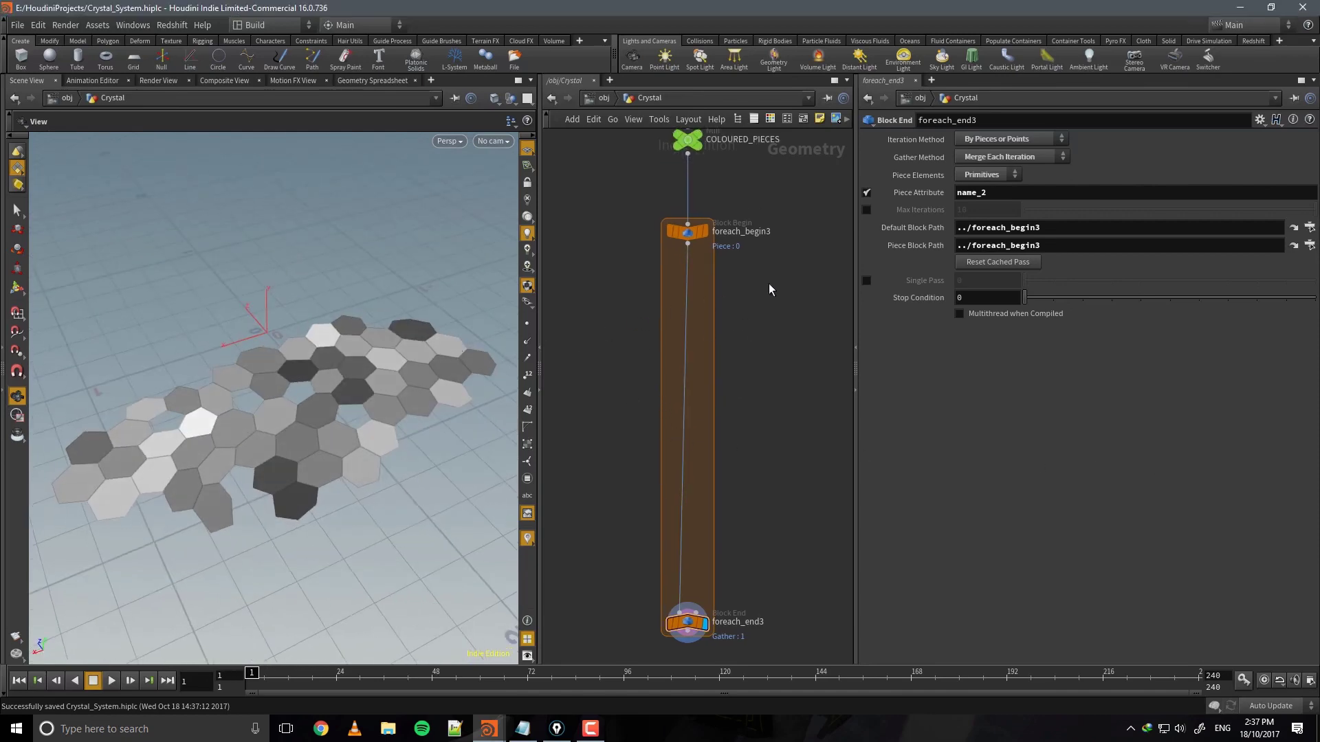
# Insert an Attribute Wrangle inside the loop directly after foreach_begin3 and display its output.
pyautogui.press('Tab')
pyautogui.write('atwran')
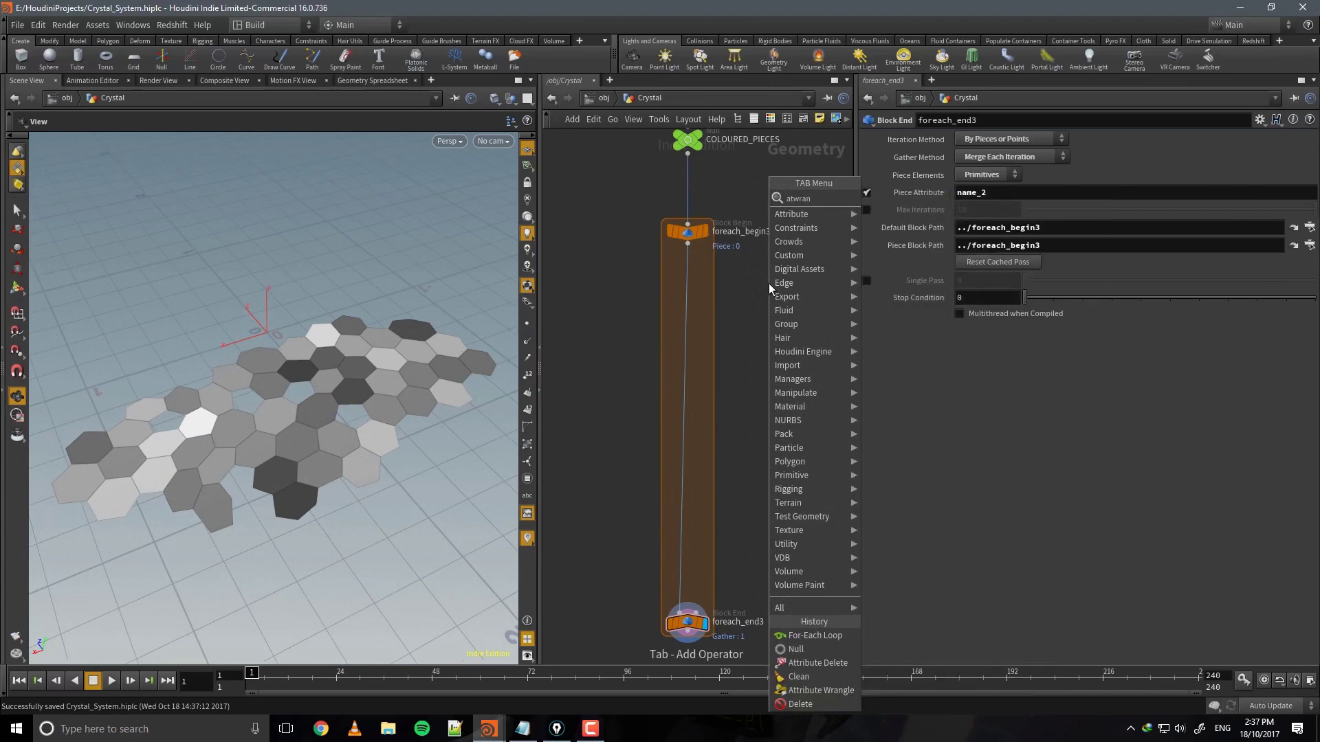
pyautogui.press('Escape')
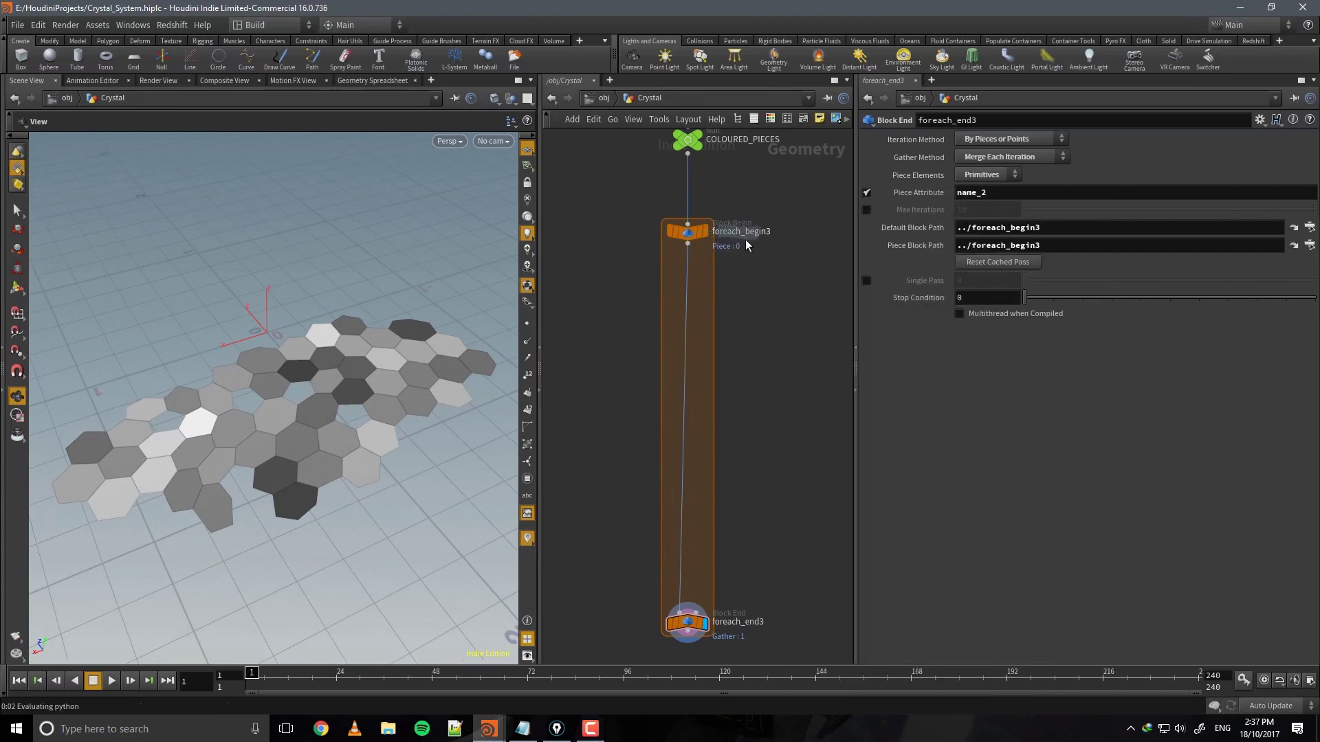
pyautogui.click(691, 275)
pyautogui.hotkey('ctrl', 's')
pyautogui.moveTo(757, 276); pyautogui.dragTo(770, 300, button='middle')
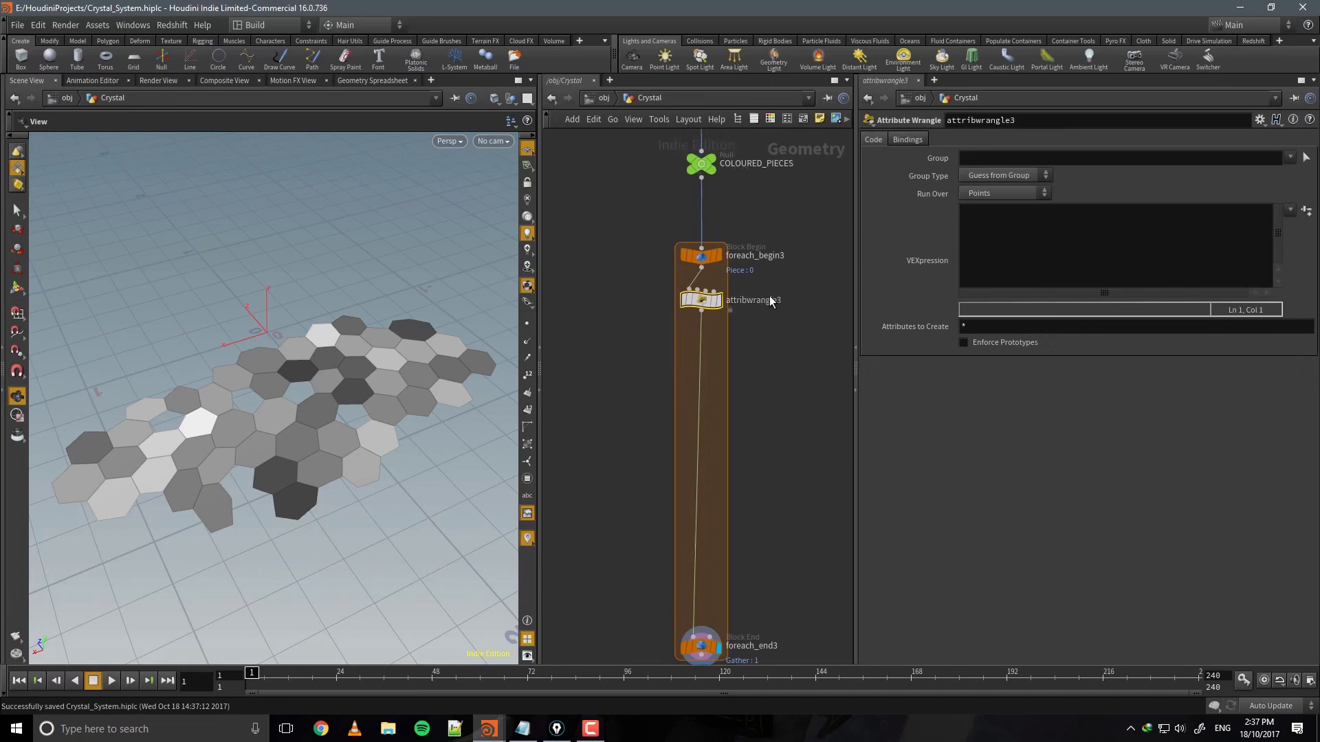
pyautogui.scroll(5, 753, 312)
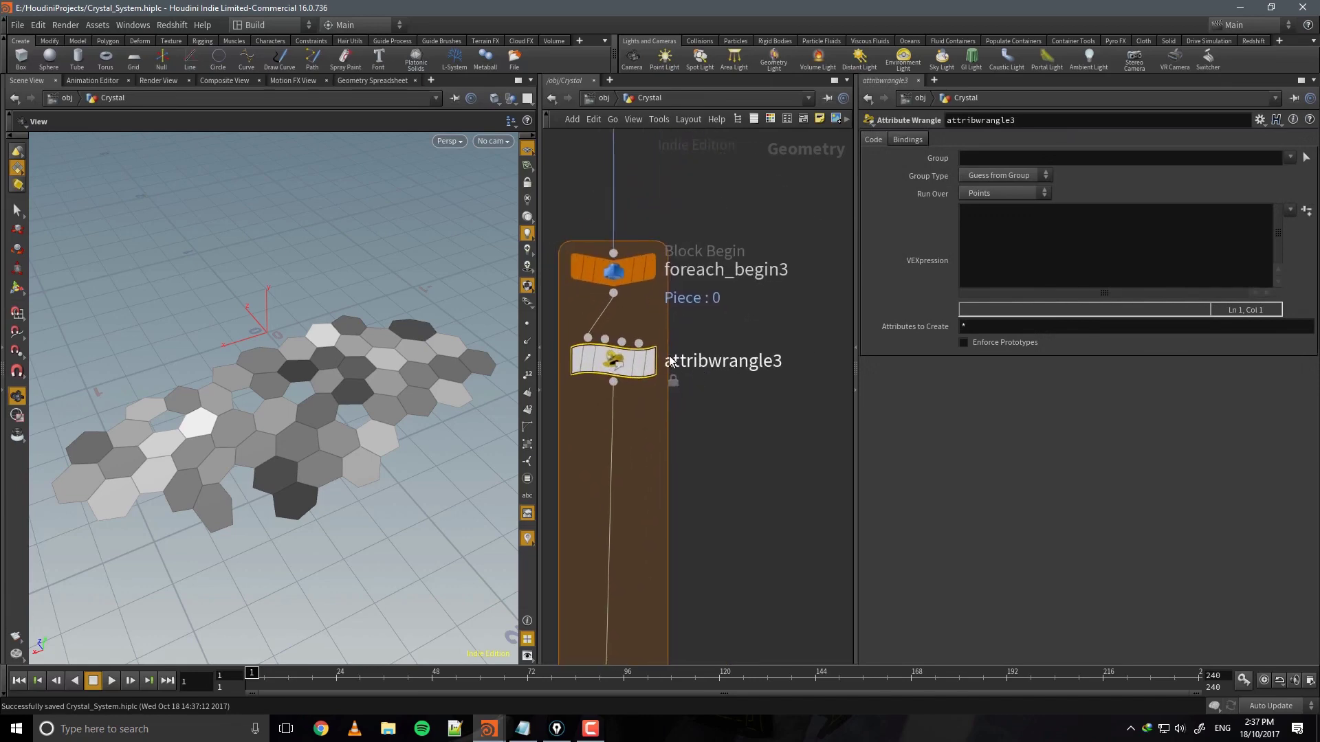
pyautogui.click(650, 361)
pyautogui.moveTo(716, 398); pyautogui.dragTo(774, 382, button='middle')
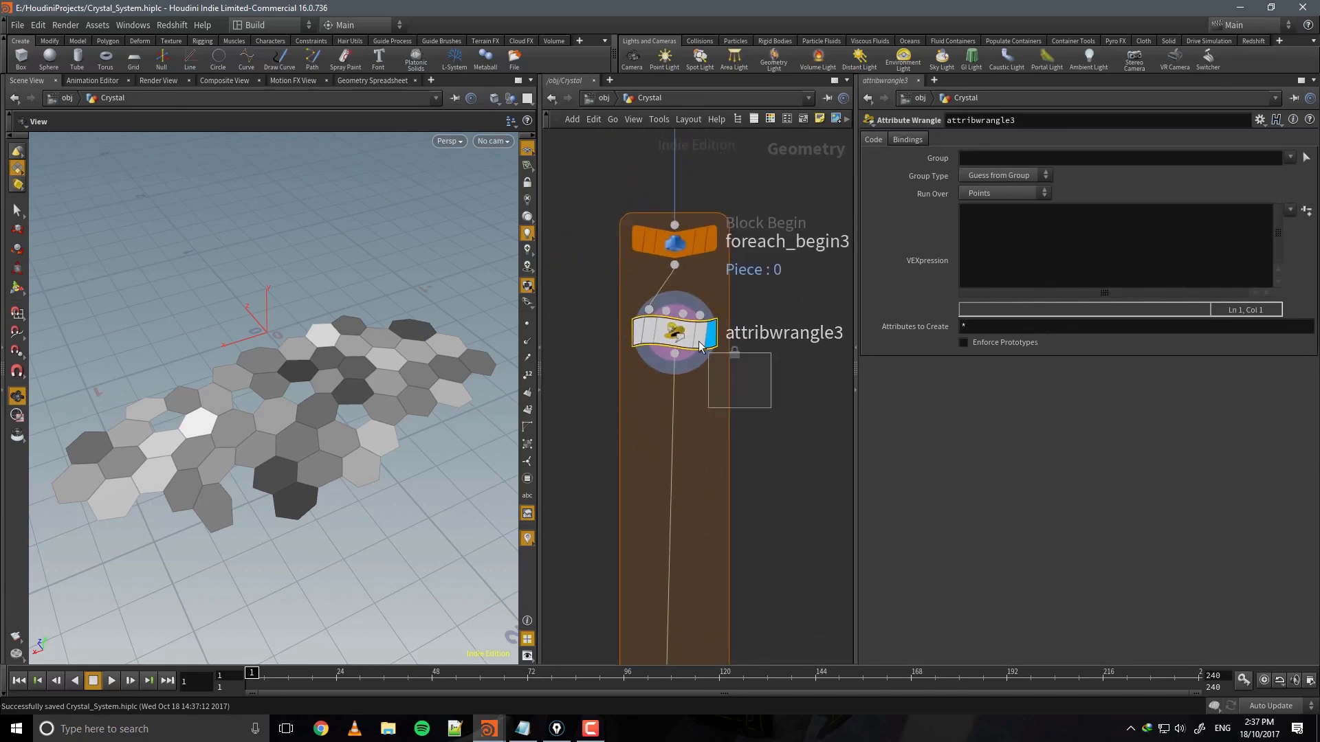
pyautogui.moveTo(699, 345); pyautogui.dragTo(698, 344)
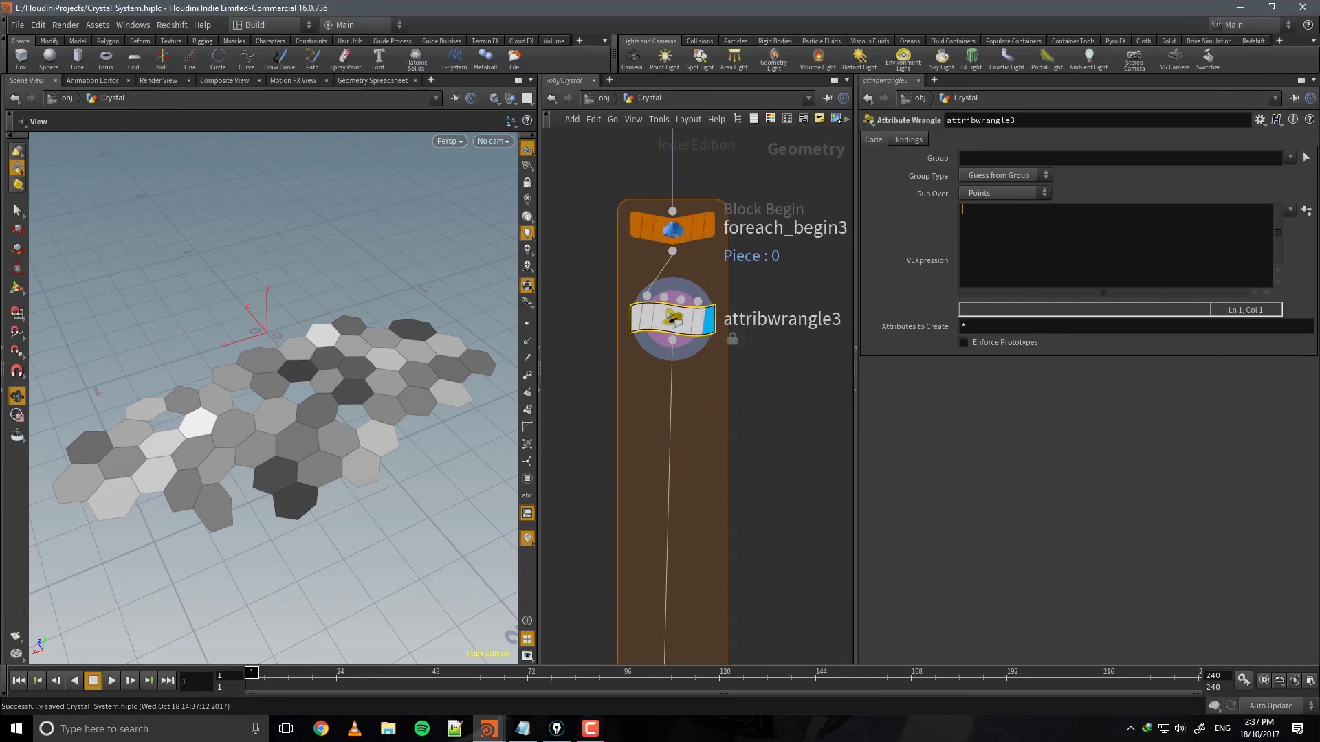
pyautogui.write('f@customzsclae = @Cd.r;')
pyautogui.press('Return')
pyautogui.write('f@customiscale =')
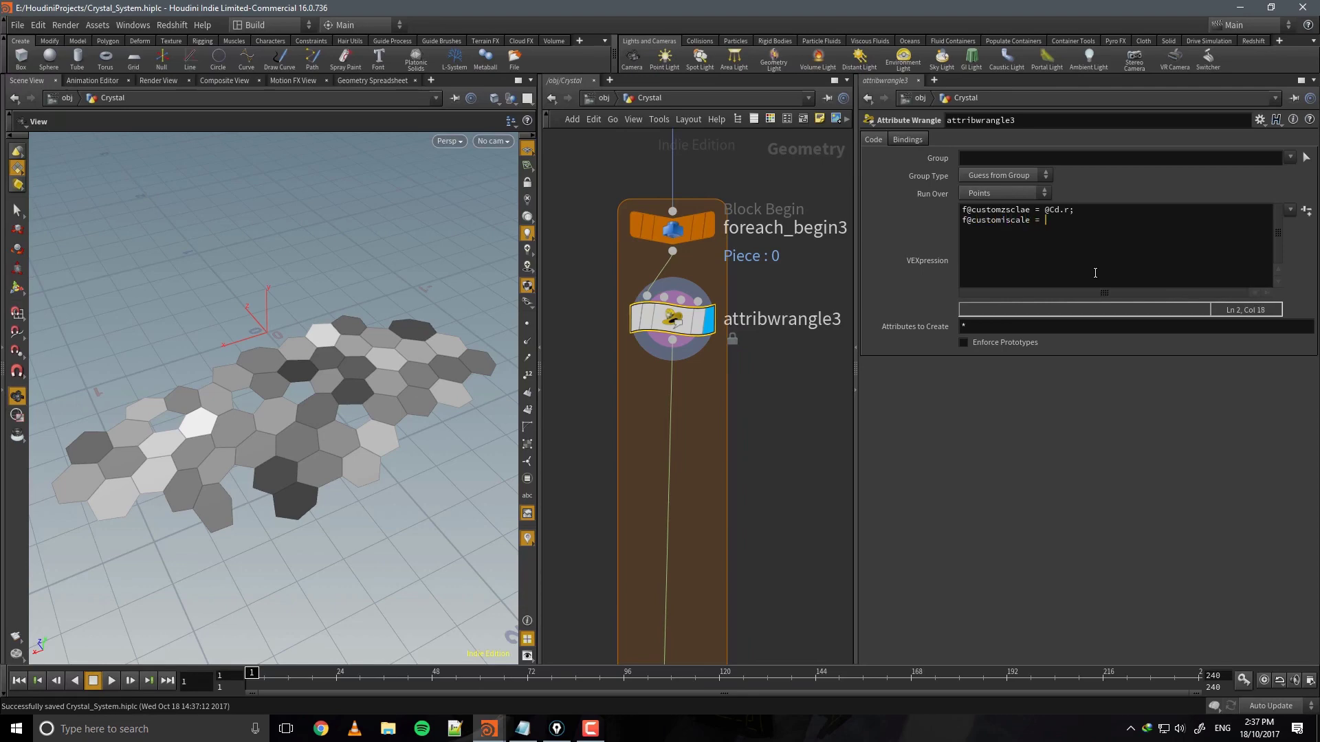
pyautogui.write(' @Cd.')
pyautogui.press('BackSpace')
pyautogui.press('BackSpace')
pyautogui.write('al')
pyautogui.press('End')
pyautogui.hotkey('ctrl', 's')
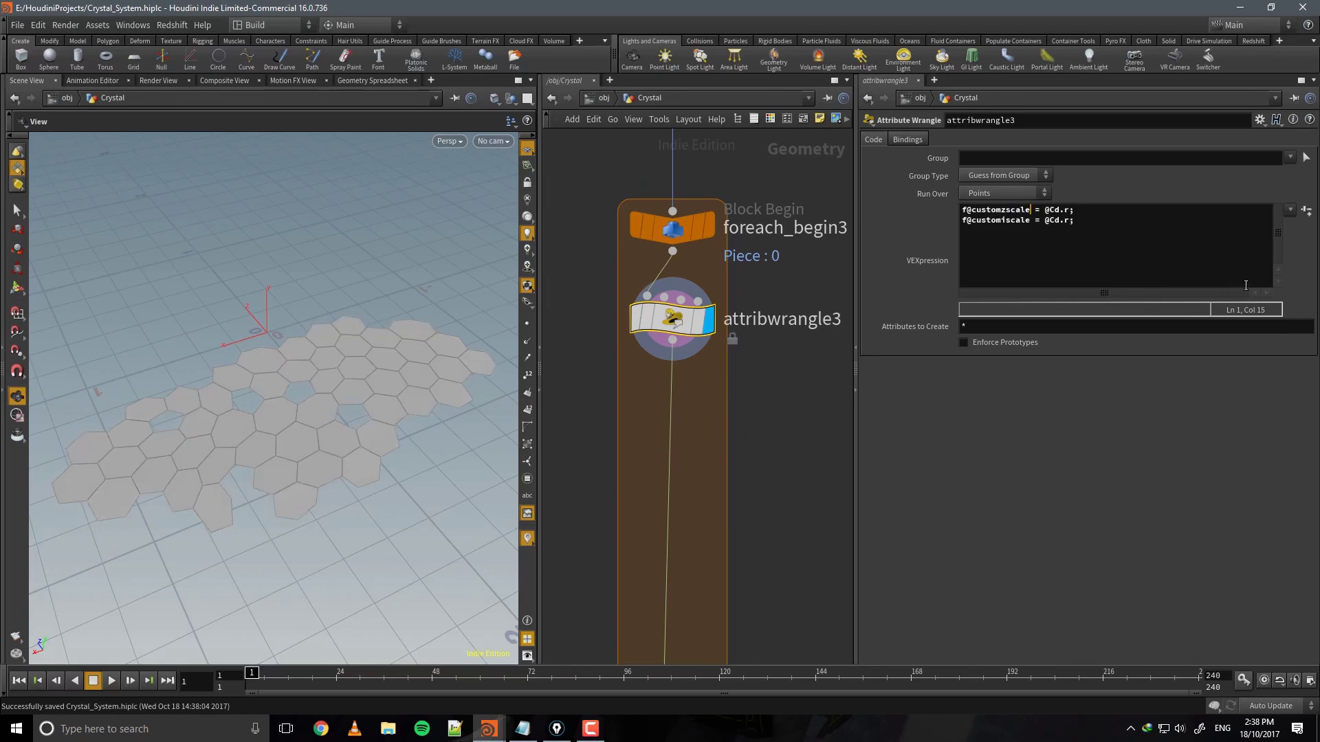
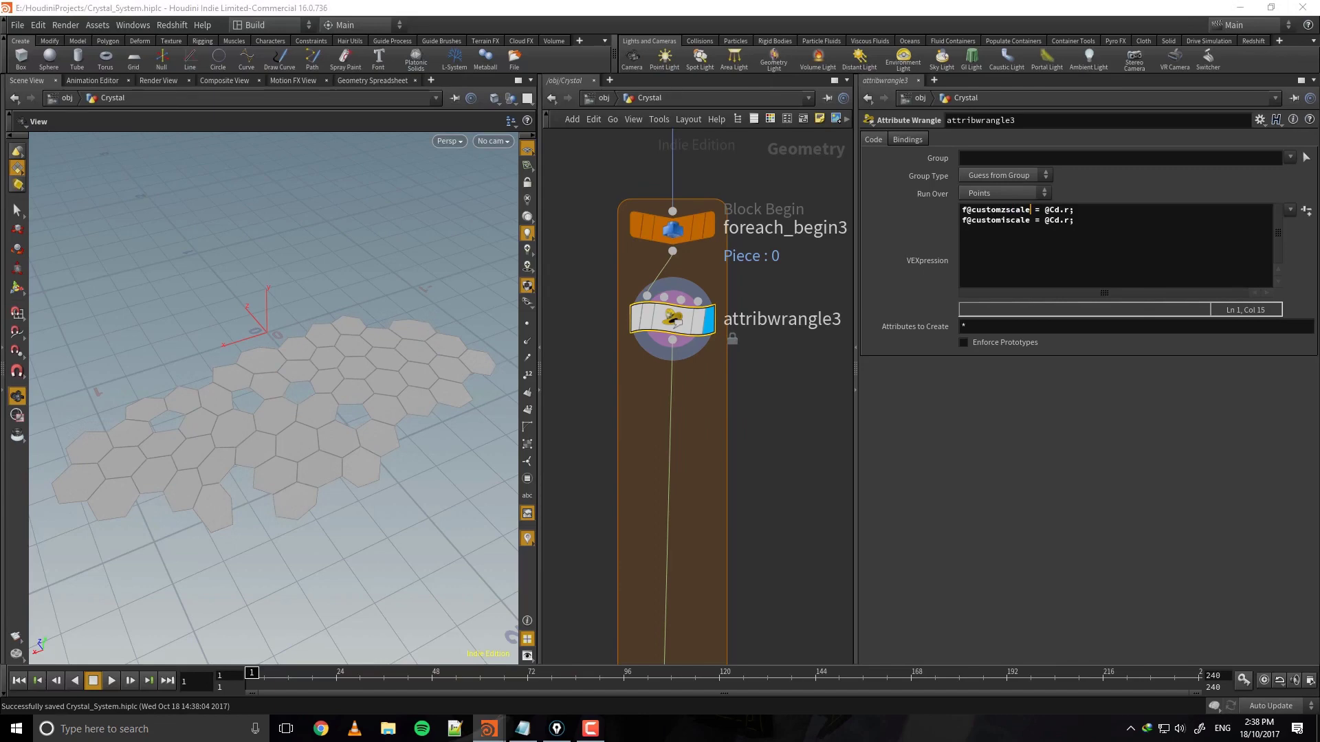
# Insert a PolyExtrude inside the loop directly after attribwrangle3, display its output and save the scene.
pyautogui.moveTo(453, 392)
pyautogui.keyDown('alt'); pyautogui.mouseDown()
pyautogui.moveTo(457, 359)
pyautogui.moveTo(460, 389)
pyautogui.mouseUp(); pyautogui.keyUp('alt')
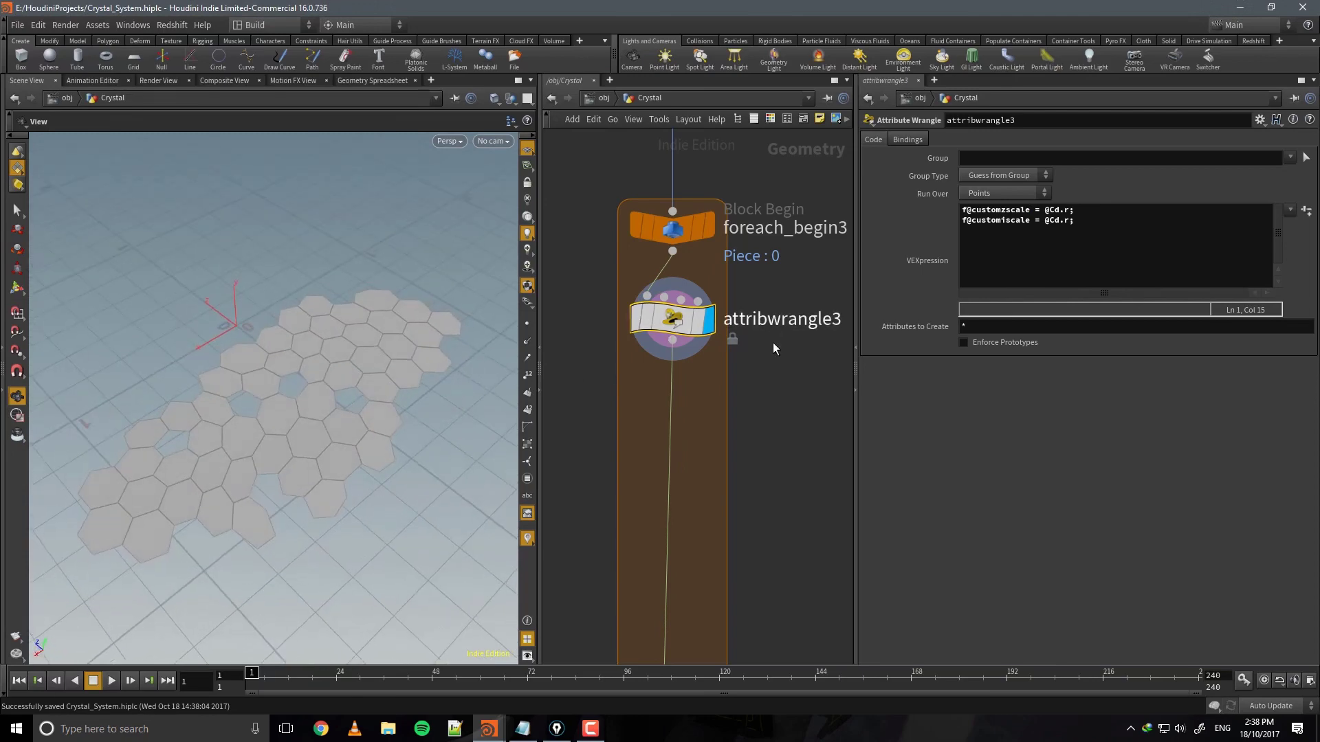
pyautogui.press('Tab')
pyautogui.write('polye')
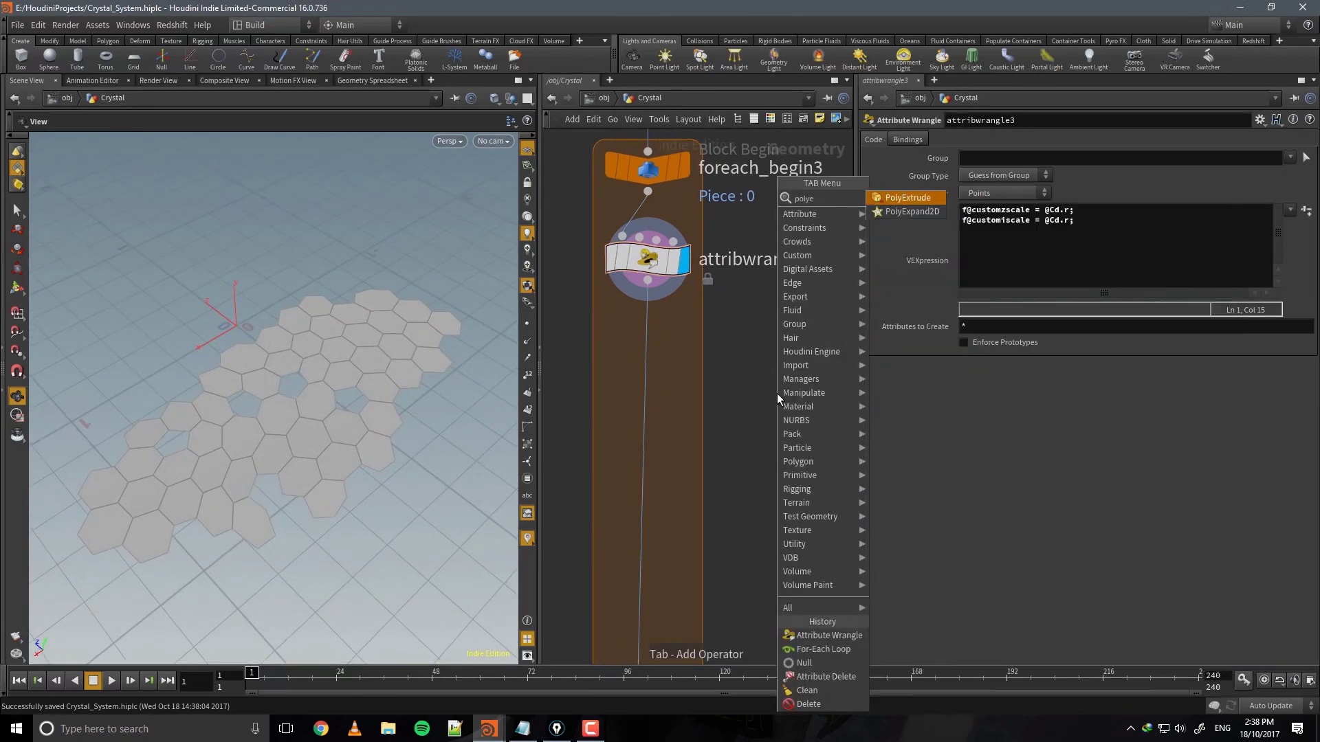
pyautogui.press('Return')
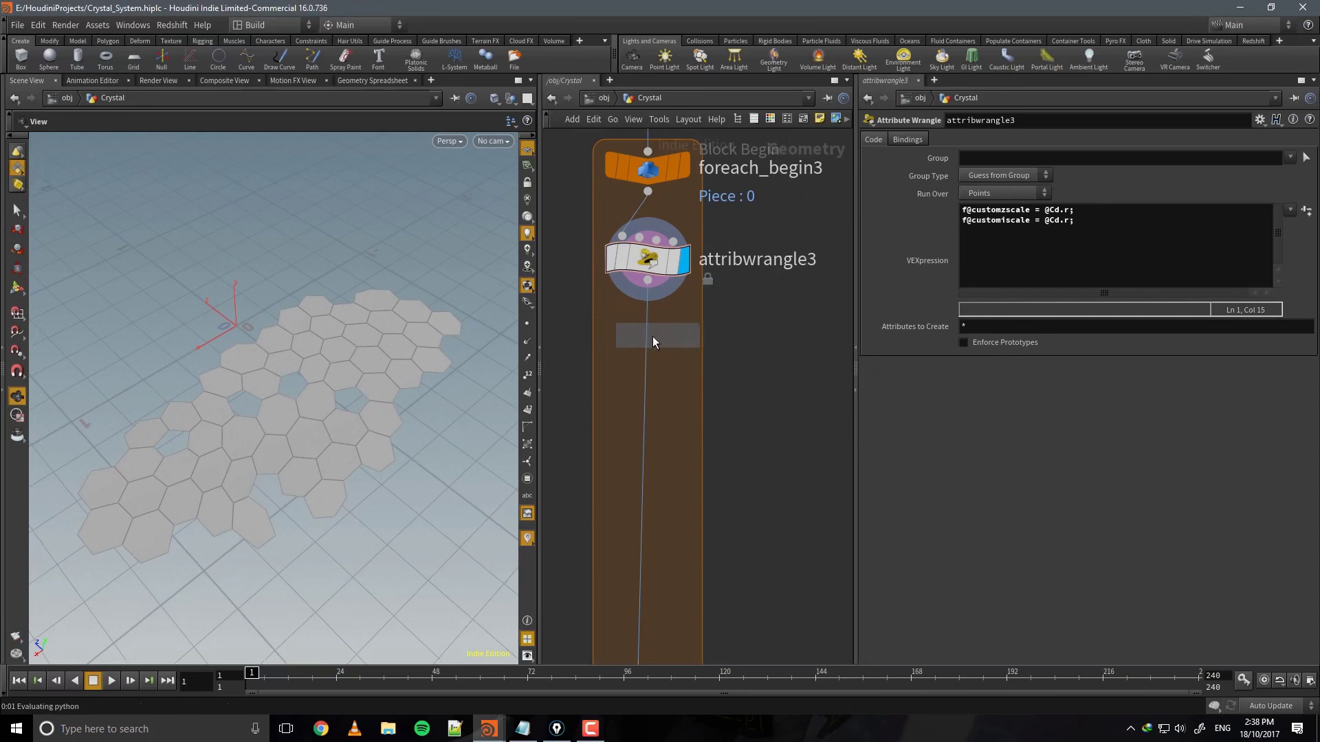
pyautogui.click(653, 336)
pyautogui.hotkey('ctrl', 's')
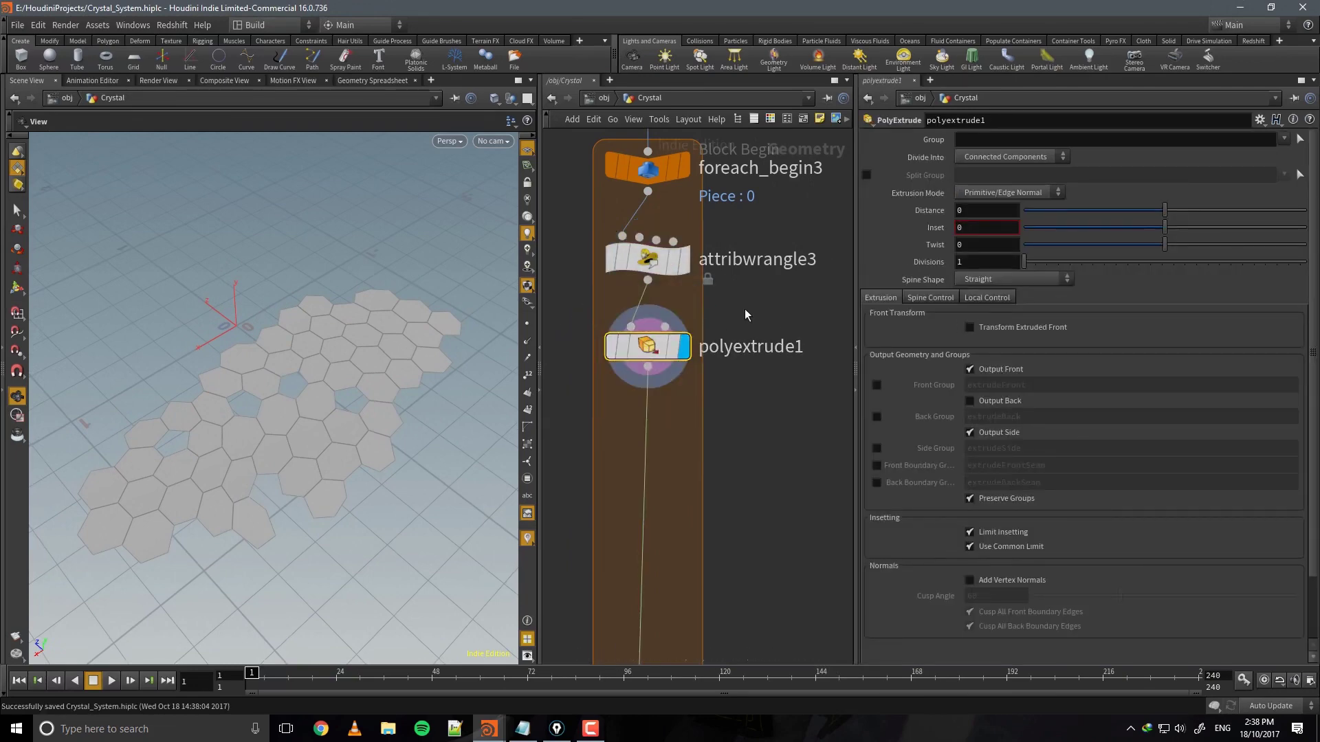
# Raise the Distance of polyextrude1 to 0.449.
pyautogui.moveTo(1164, 209); pyautogui.dragTo(1228, 210)
pyautogui.moveTo(332, 279); pyautogui.dragTo(236, 406)
pyautogui.moveTo(398, 402); pyautogui.dragTo(475, 404)
# Set attribwrangle3 to run over Primitives while displaying it, and display polyextrude1 again.
pyautogui.click(684, 260)
pyautogui.click(649, 260)
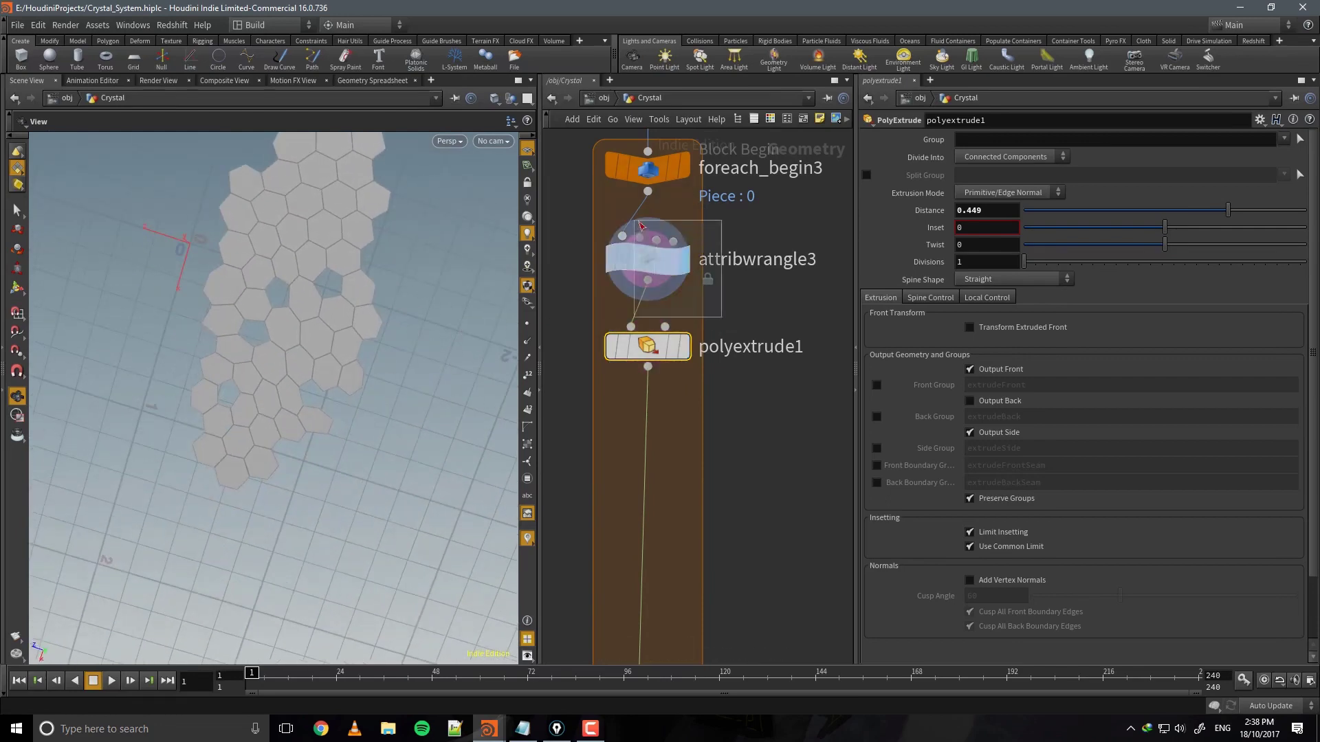
pyautogui.click(1000, 193)
pyautogui.click(999, 220)
pyautogui.moveTo(371, 323)
pyautogui.mouseDown()
pyautogui.moveTo(404, 334)
pyautogui.moveTo(375, 388)
pyautogui.mouseUp()
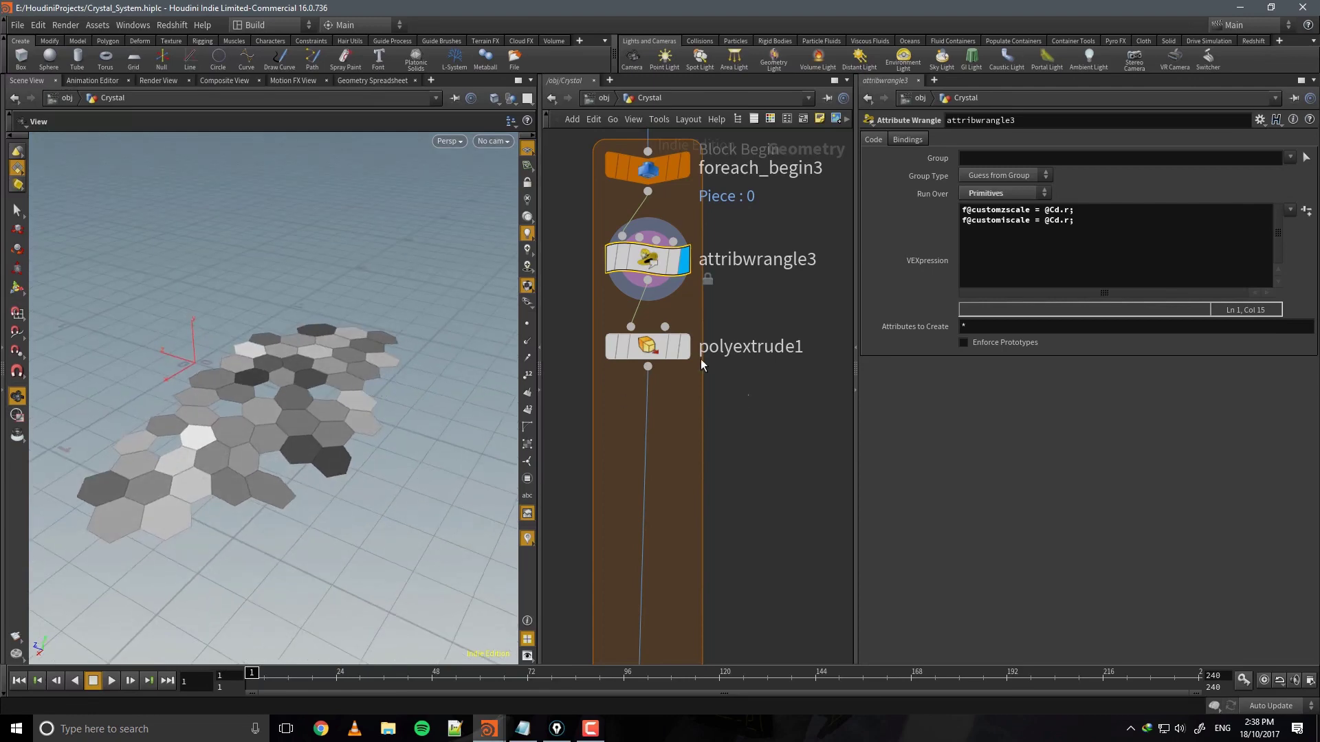
pyautogui.click(661, 350)
pyautogui.click(684, 347)
pyautogui.moveTo(304, 357); pyautogui.dragTo(414, 315)
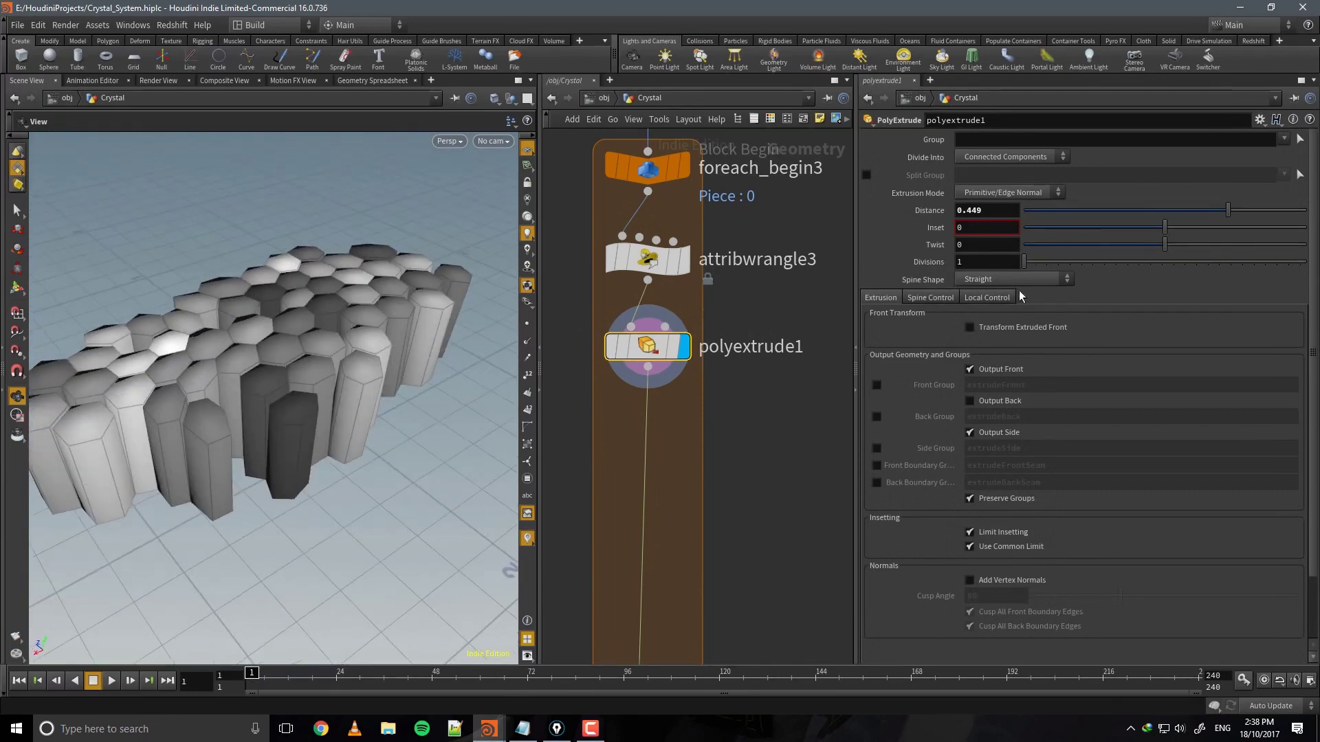
# Enable the local Distance Scale of polyextrude1 with the attribute customzscale and save the scene.
pyautogui.click(988, 297)
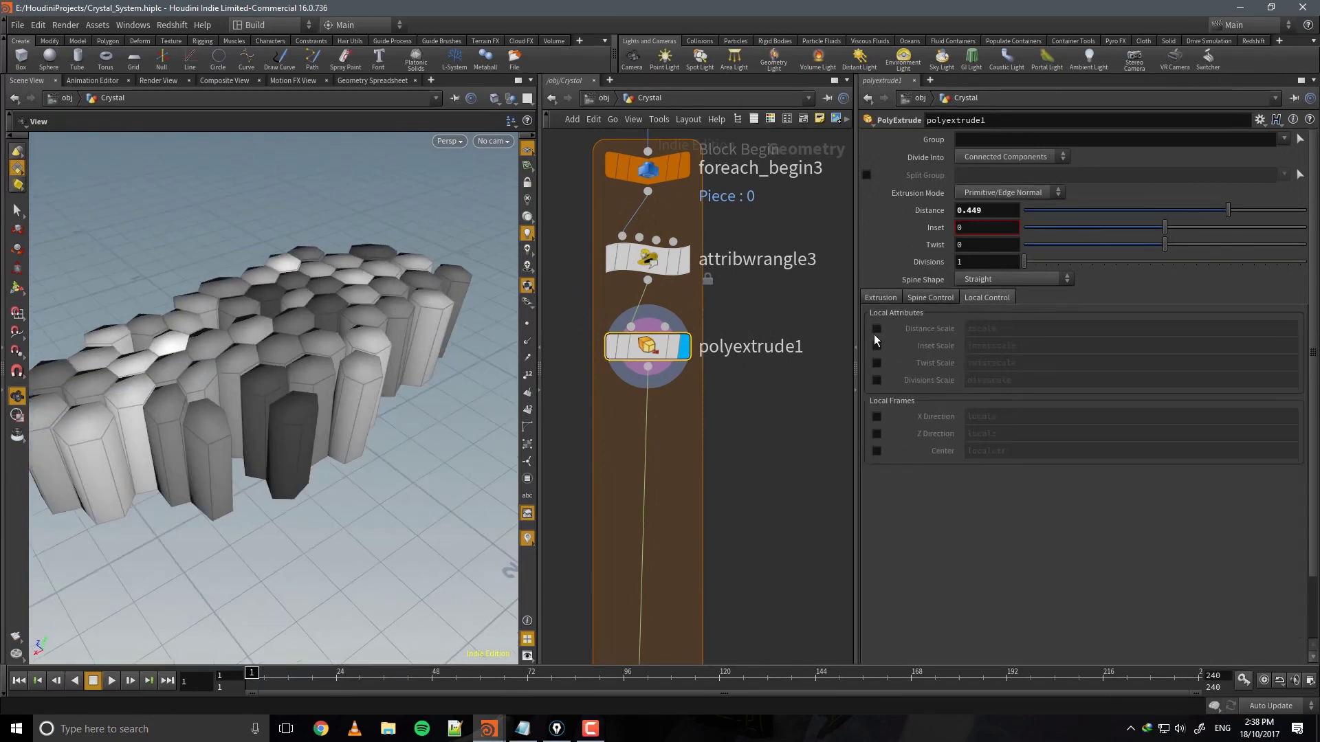
pyautogui.click(876, 329)
pyautogui.click(971, 328)
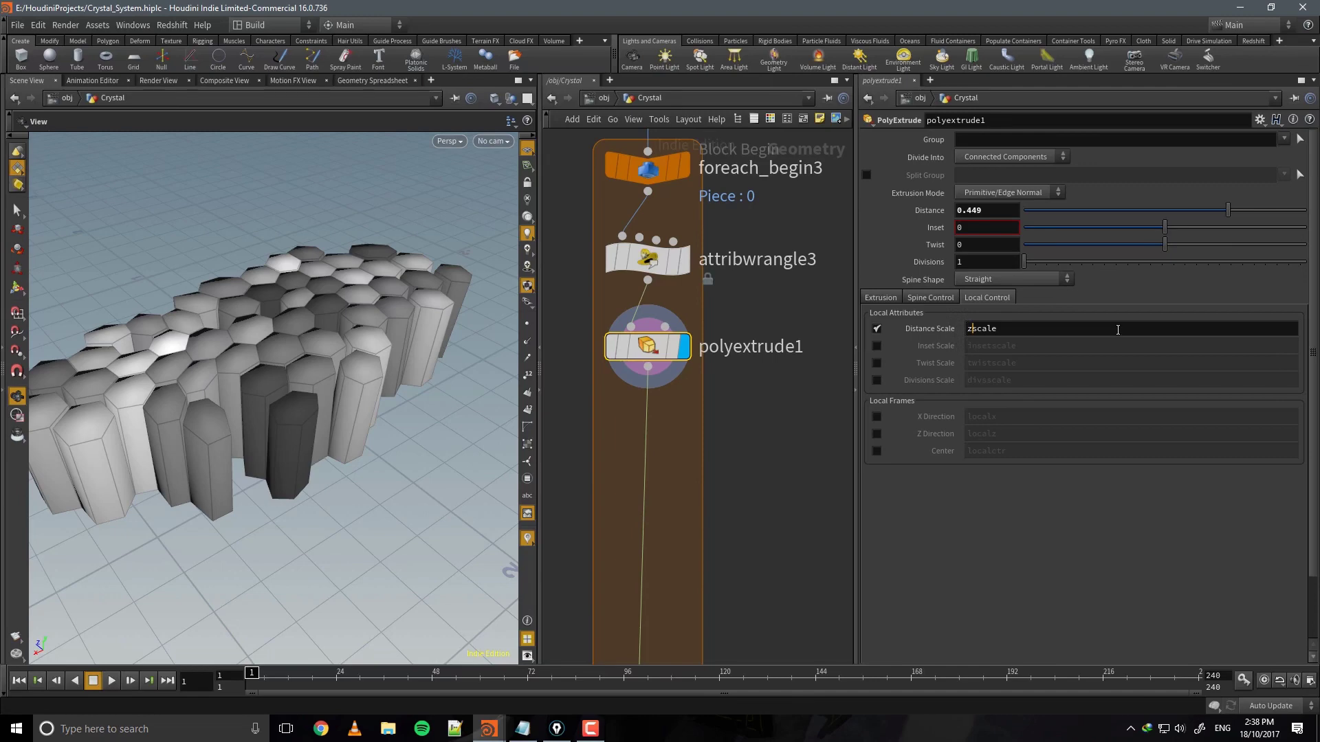
pyautogui.write('custom')
pyautogui.press('Return')
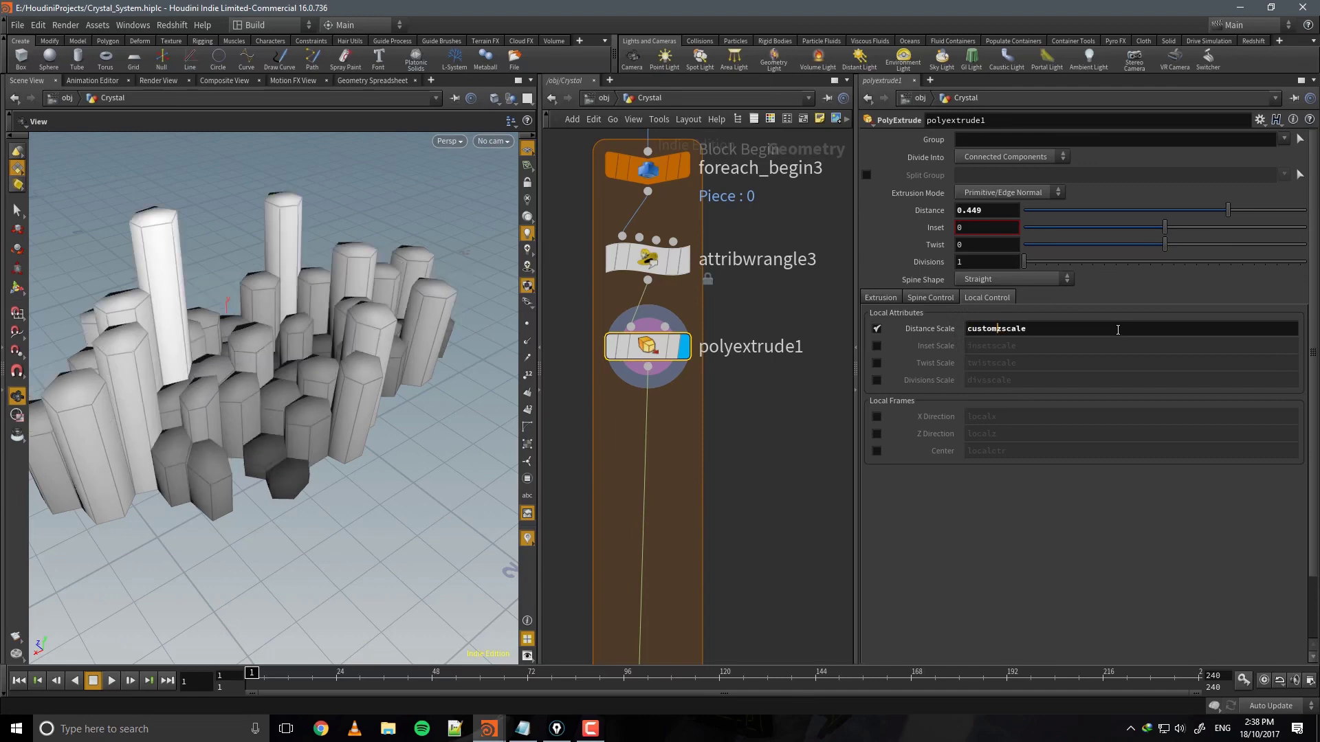
pyautogui.hotkey('ctrl', 's')
pyautogui.moveTo(206, 289); pyautogui.dragTo(440, 357)
# Enable the local Inset Scale of polyextrude1 with the attribute customiscale.
pyautogui.click(876, 345)
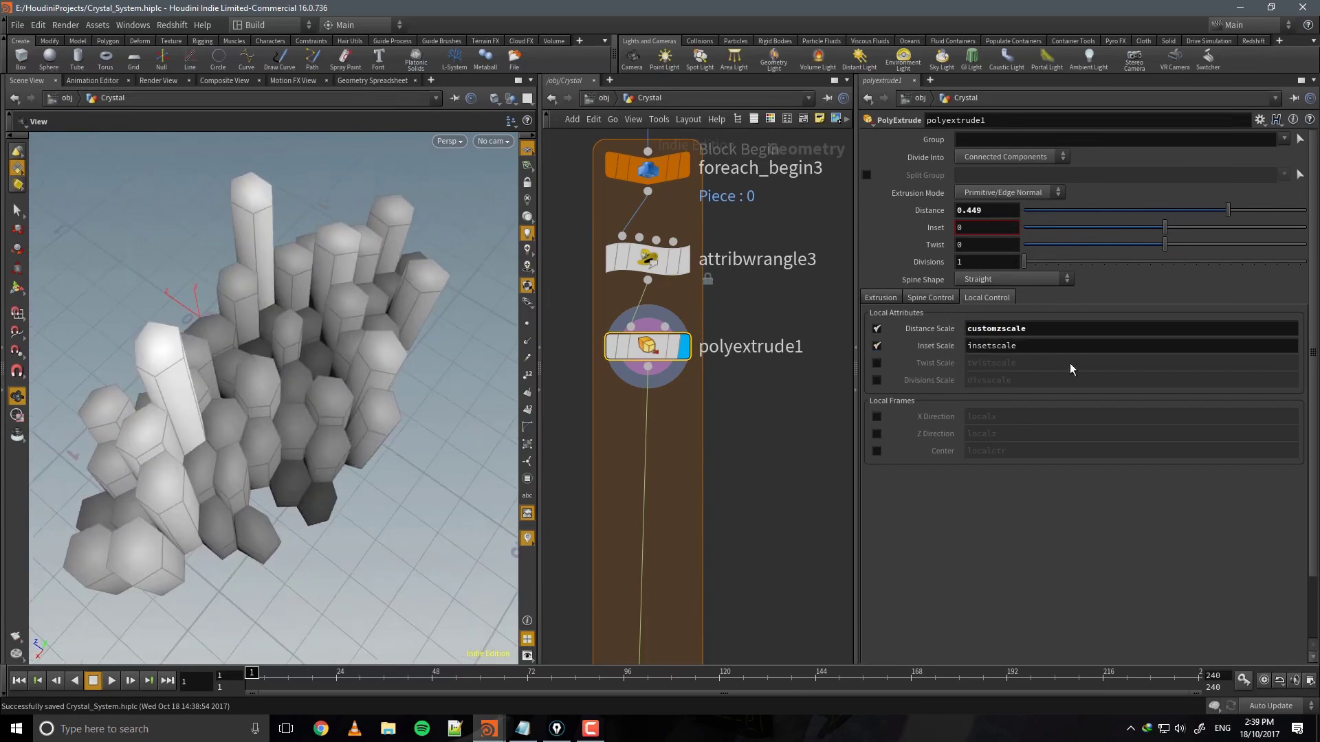
pyautogui.moveTo(1020, 346); pyautogui.dragTo(896, 345)
pyautogui.write('customiscale')
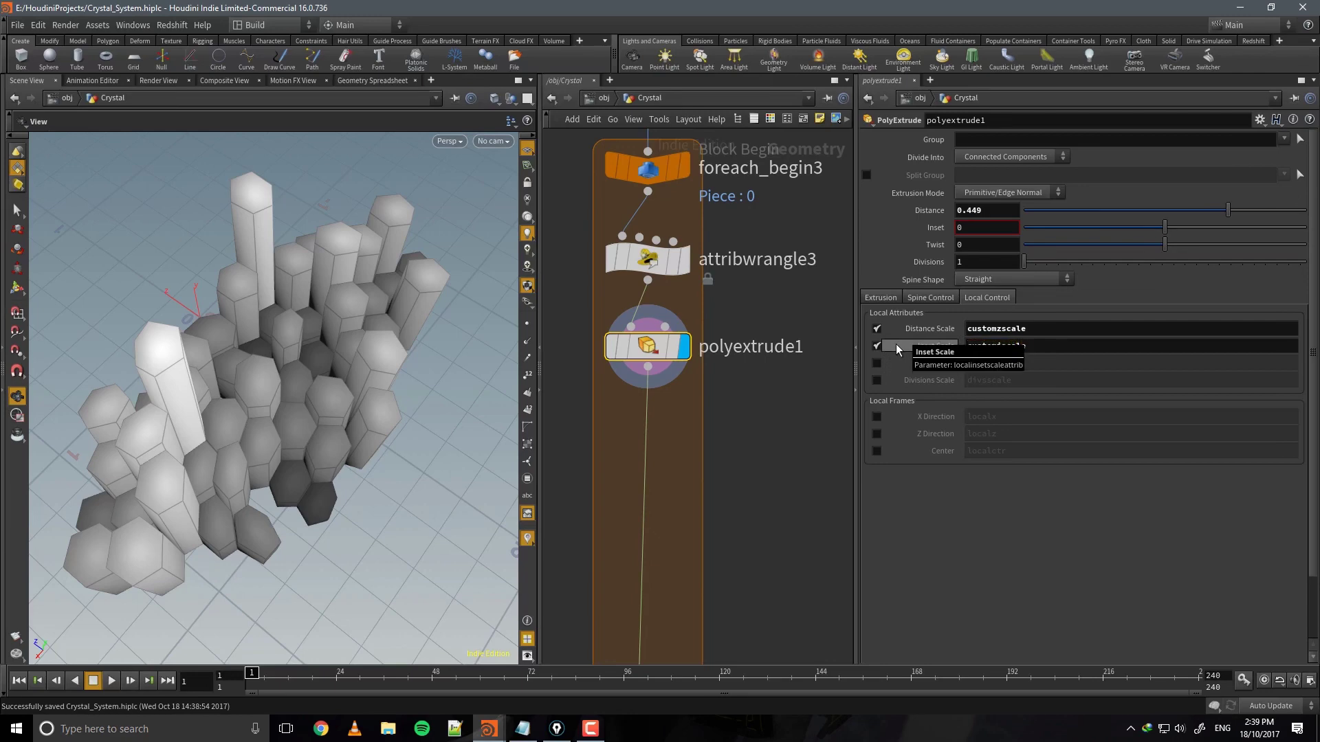
pyautogui.press('Return')
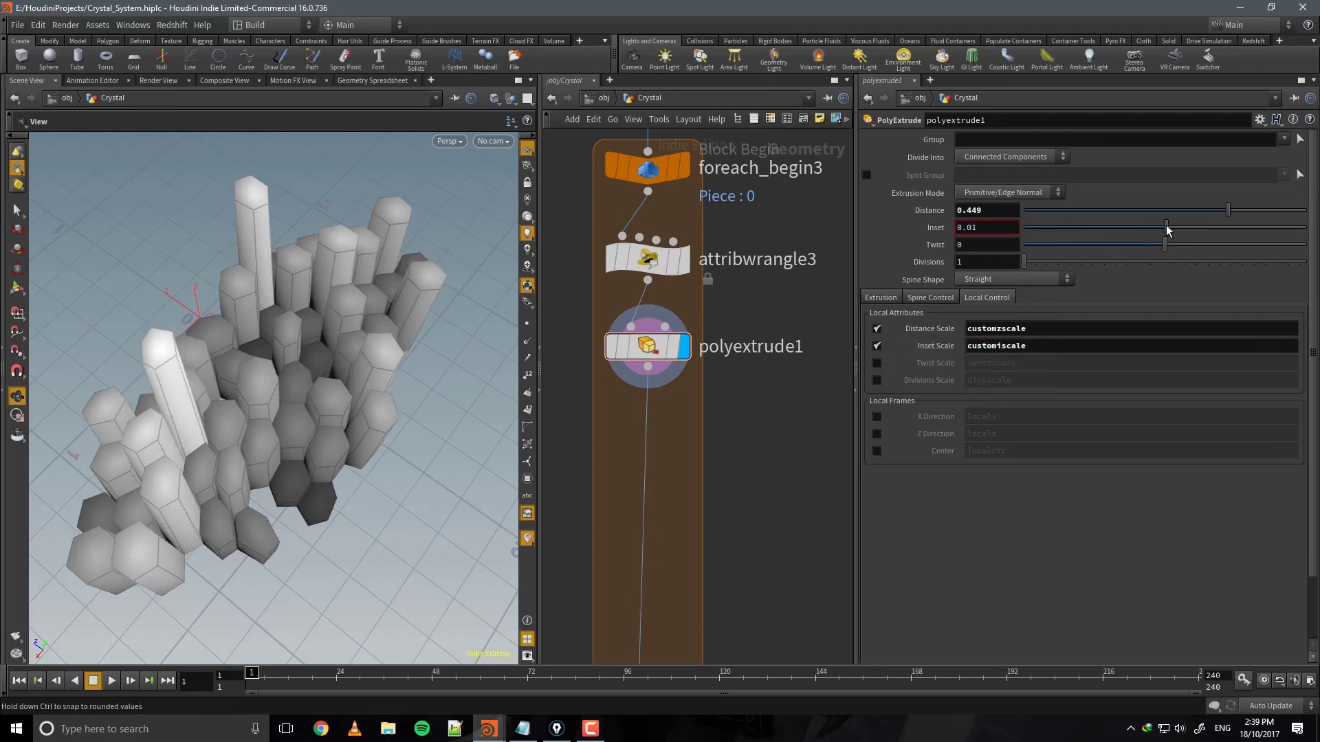
# Set the Inset of polyextrude1 to 0.02 to taper the extruded crystals.
pyautogui.moveTo(1166, 225); pyautogui.dragTo(1168, 225)
pyautogui.moveTo(371, 311); pyautogui.dragTo(410, 287)
pyautogui.moveTo(247, 411); pyautogui.dragTo(412, 371)
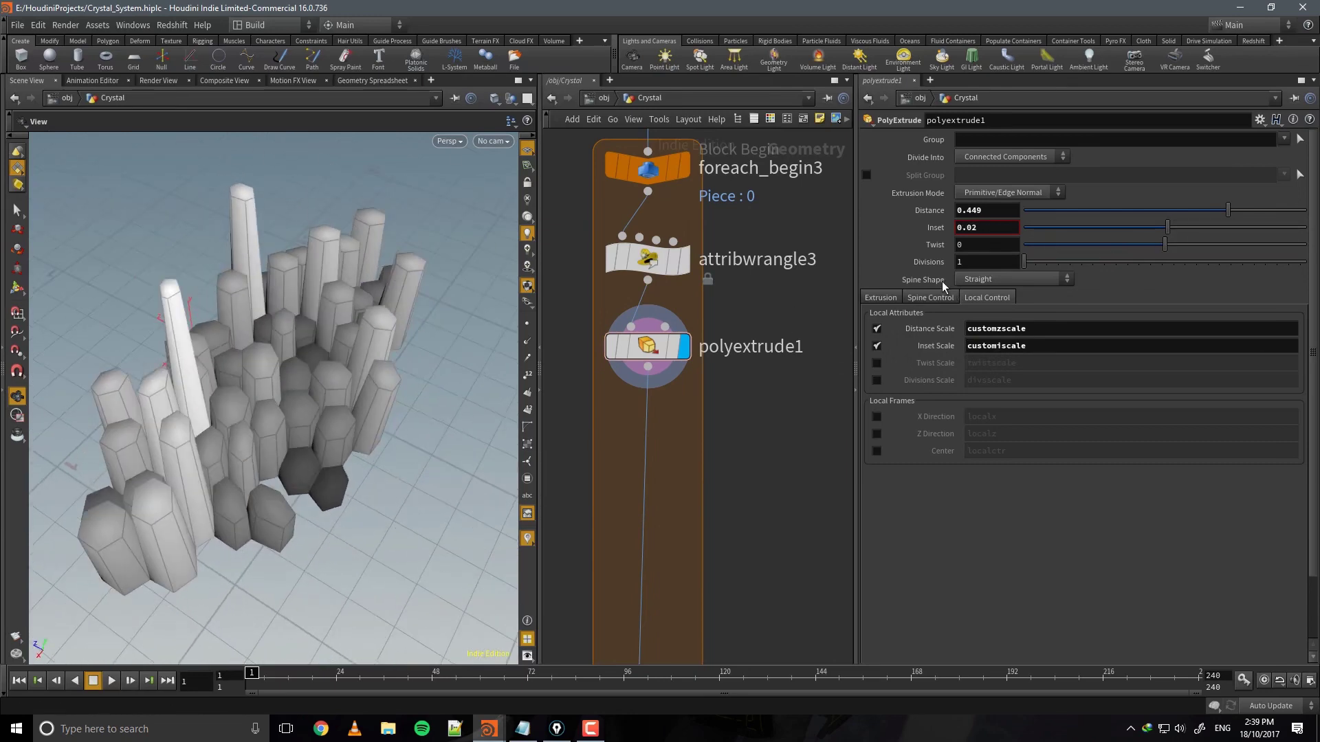
# Disable the Distance Scale of polyextrude1 and set its Distance to 0.
pyautogui.click(876, 328)
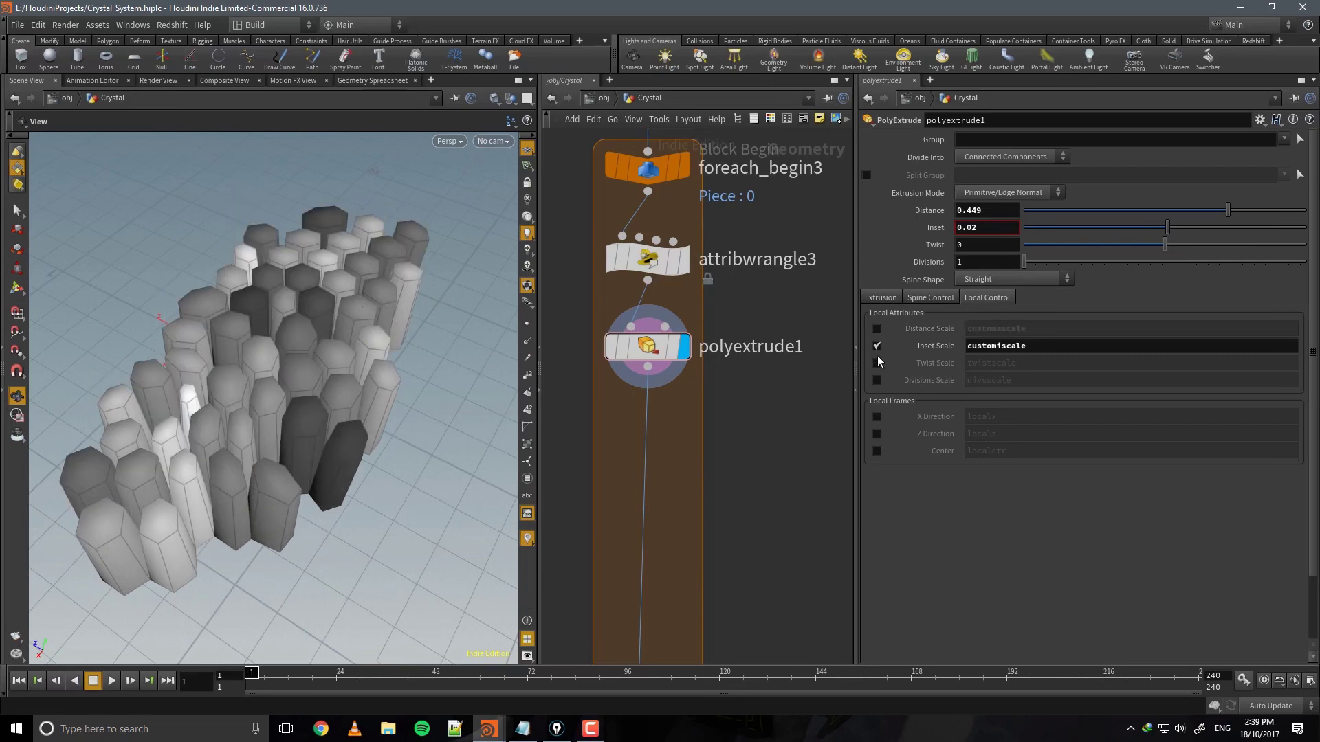
pyautogui.moveTo(998, 212); pyautogui.dragTo(877, 245)
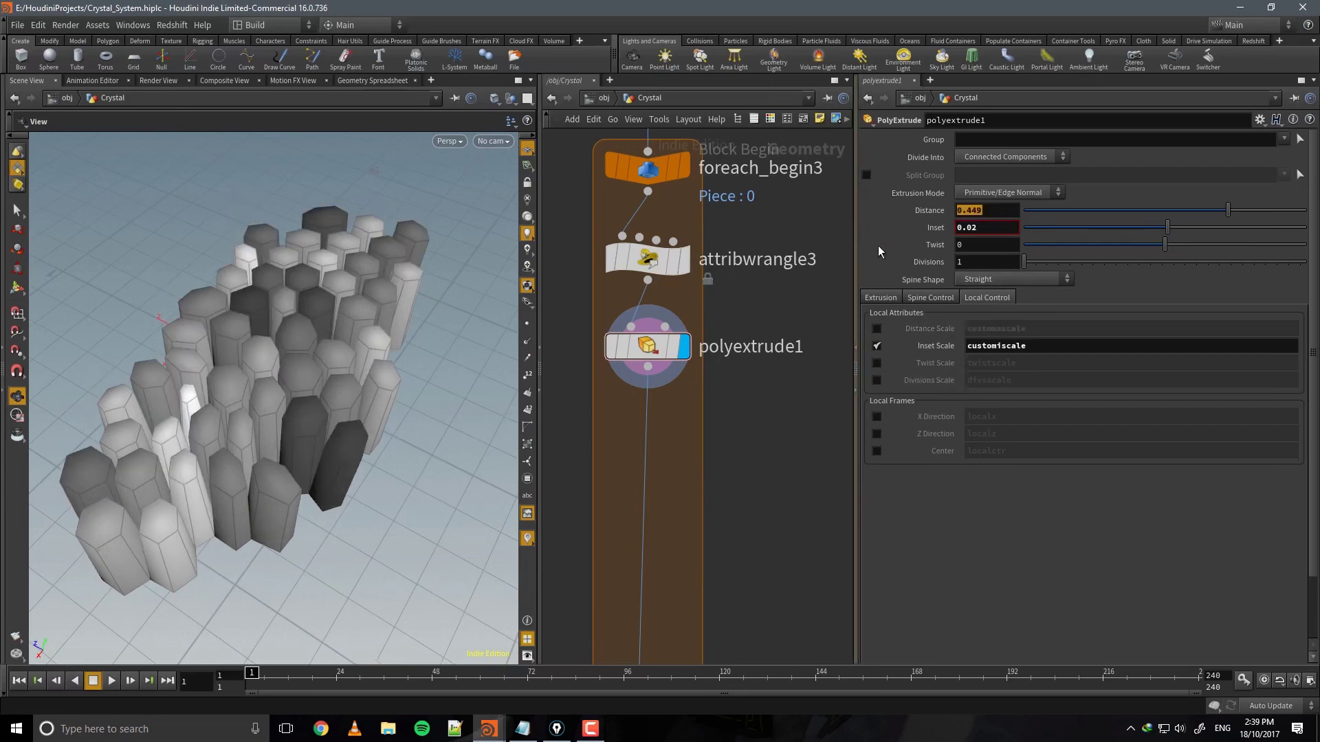
pyautogui.write('0')
pyautogui.press('Return')
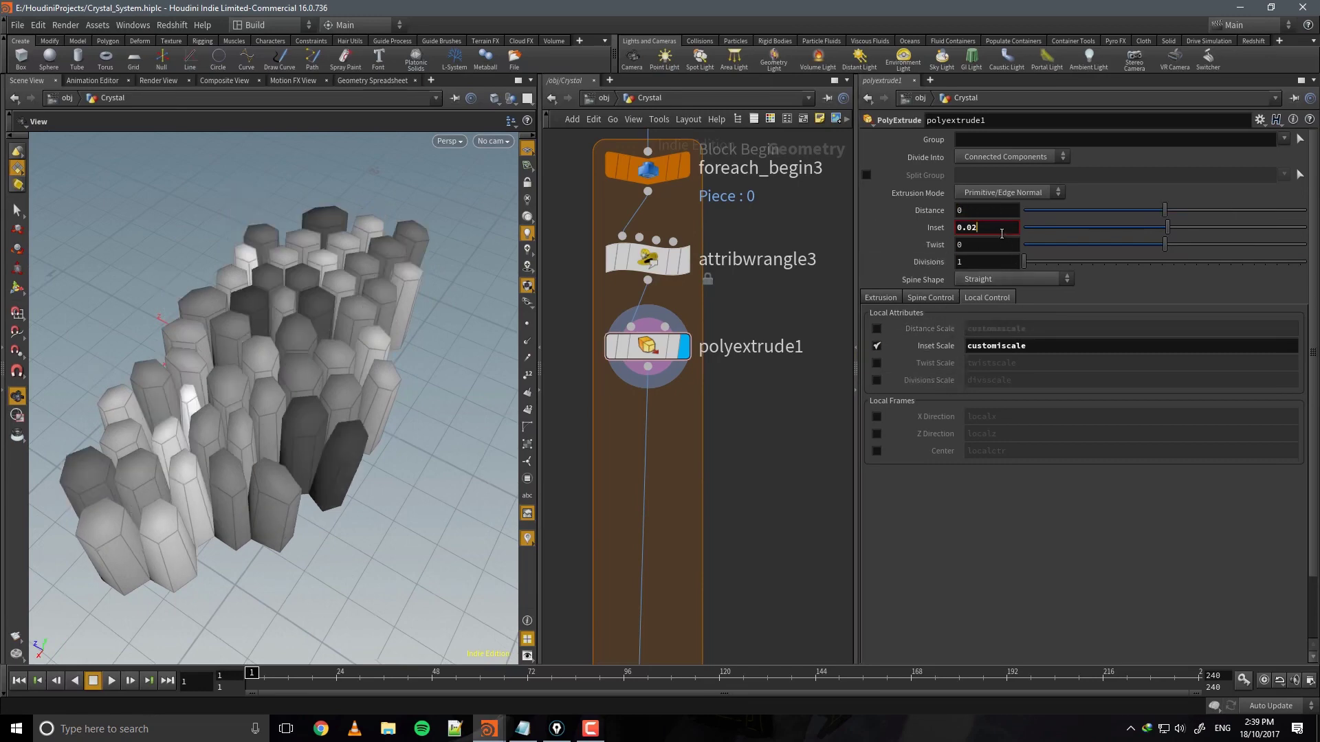
# Raise the Inset of polyextrude1 to 1 and inspect the inset hexagons up close.
pyautogui.moveTo(1158, 226); pyautogui.dragTo(1317, 222)
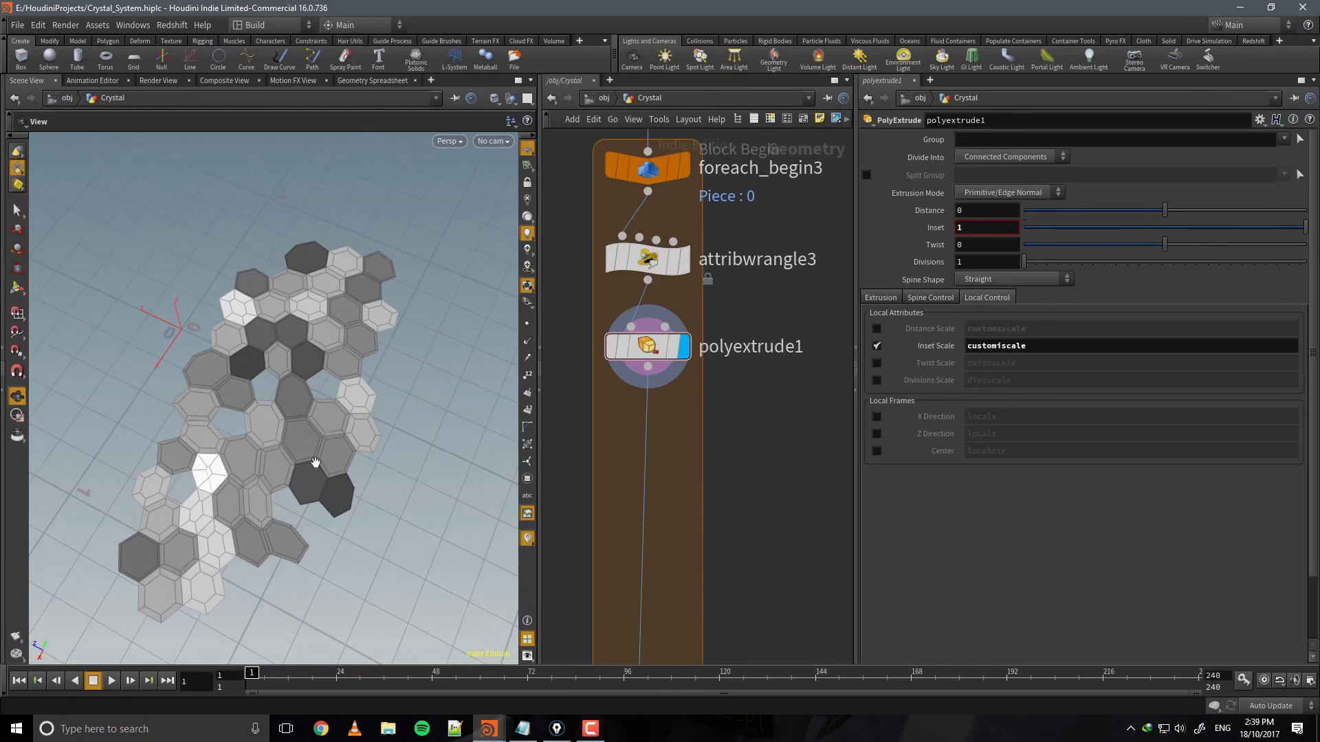
pyautogui.moveTo(315, 463); pyautogui.dragTo(351, 334, button='middle')
pyautogui.scroll(7, 343, 405)
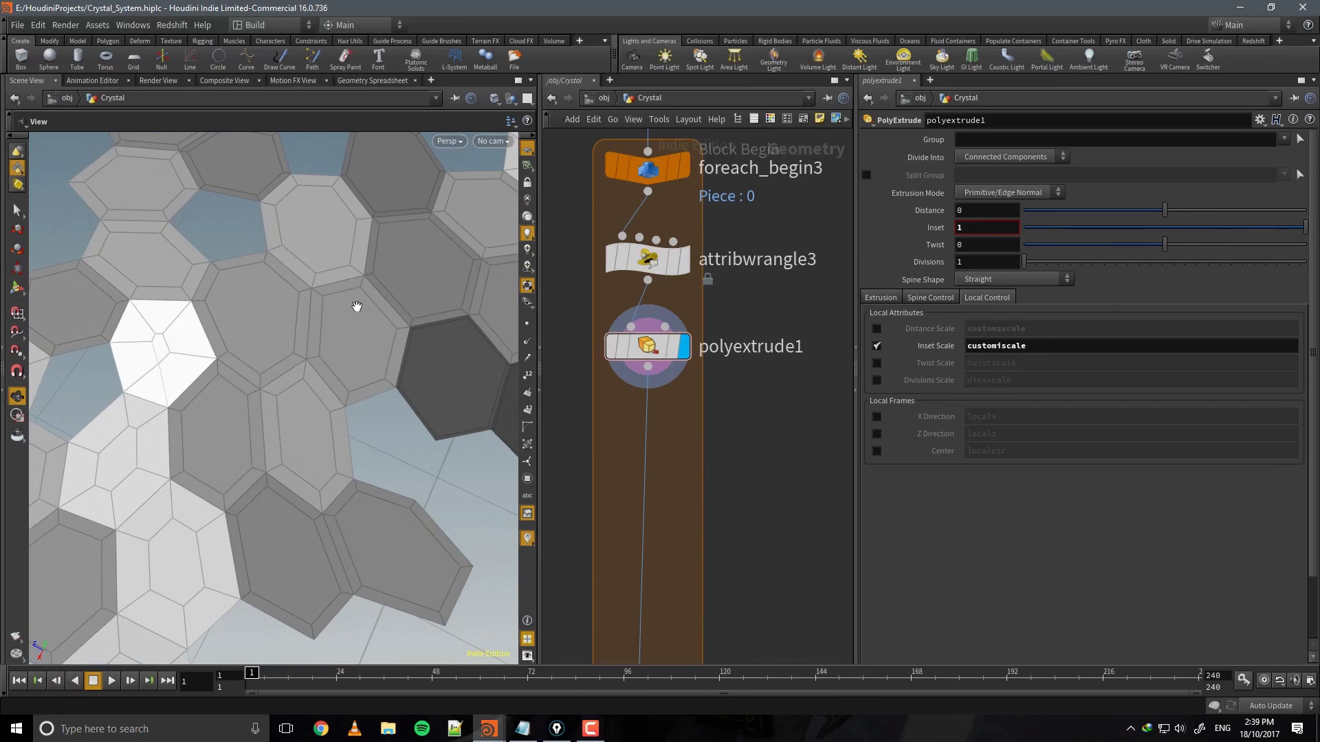
pyautogui.moveTo(394, 330); pyautogui.dragTo(106, 366)
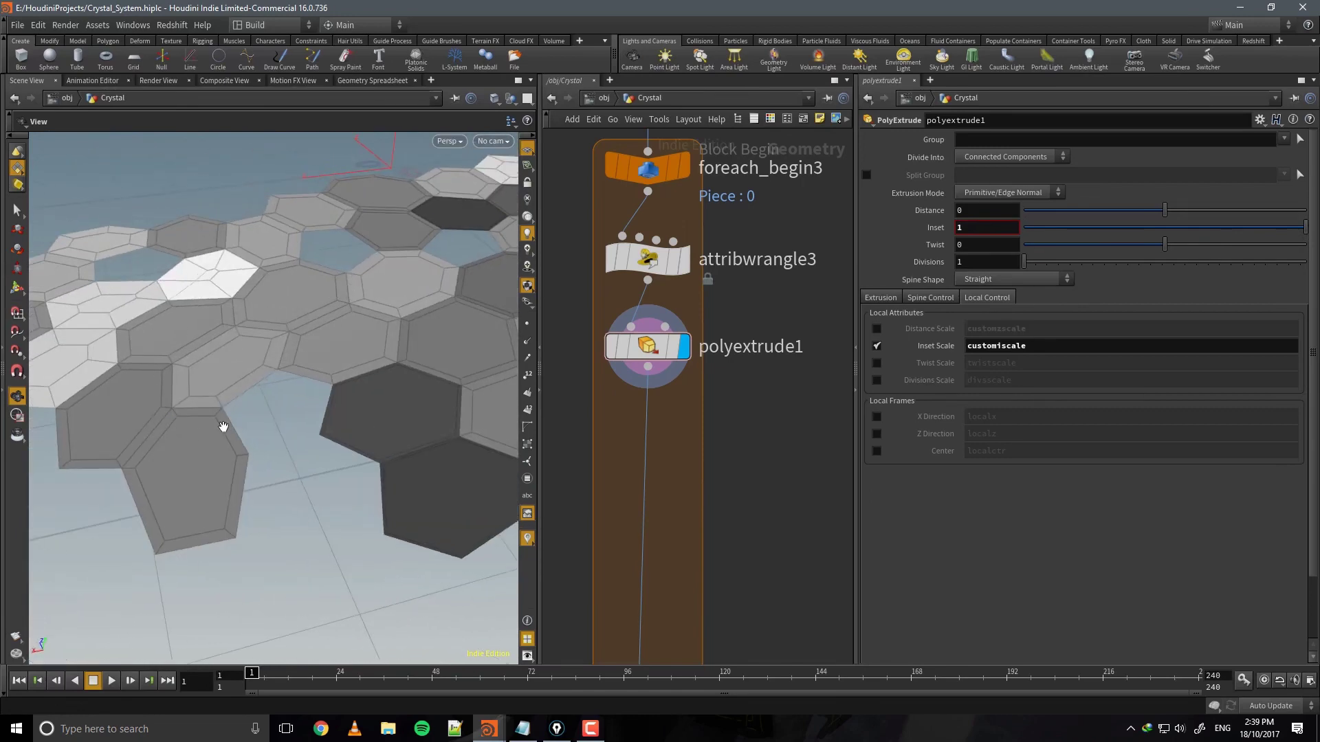
pyautogui.moveTo(224, 431); pyautogui.dragTo(395, 427)
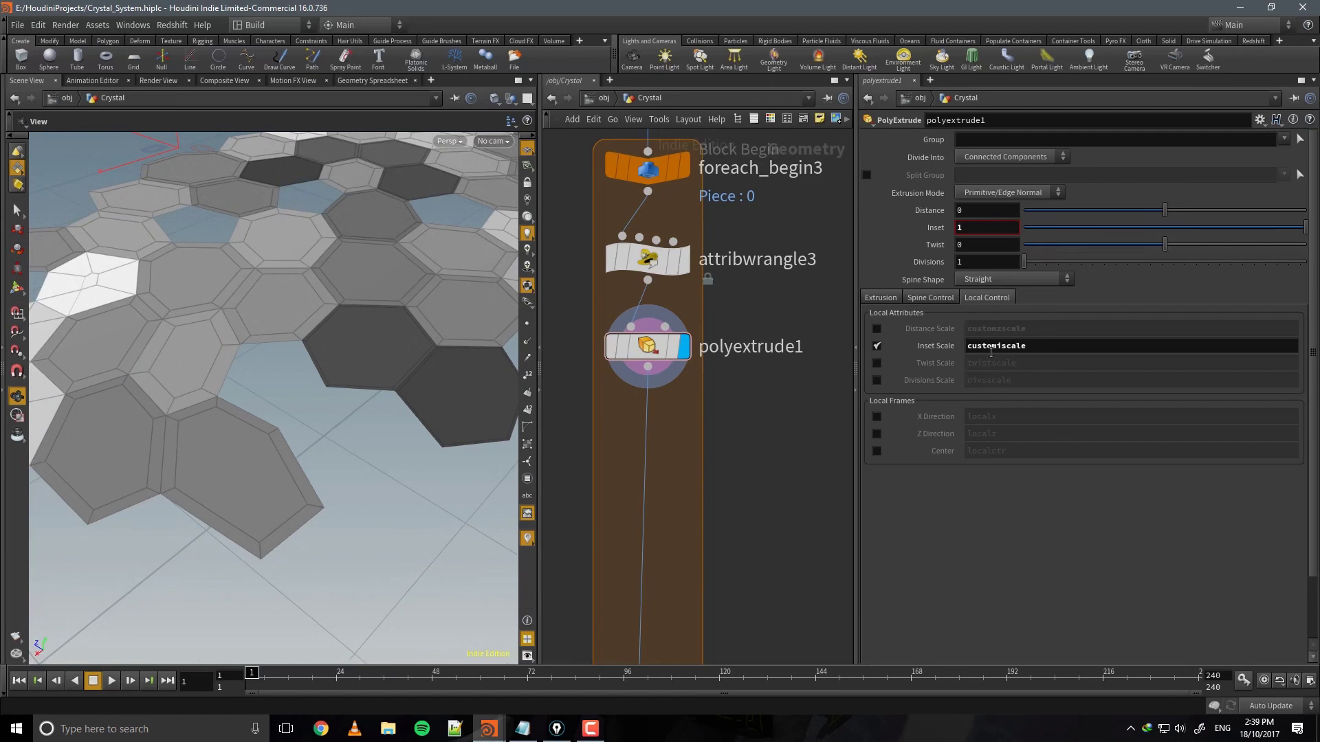
# Enable polyextrude1's Front Group with the name Main_Ex and its Side Group with the name extrudeSide.
pyautogui.click(879, 298)
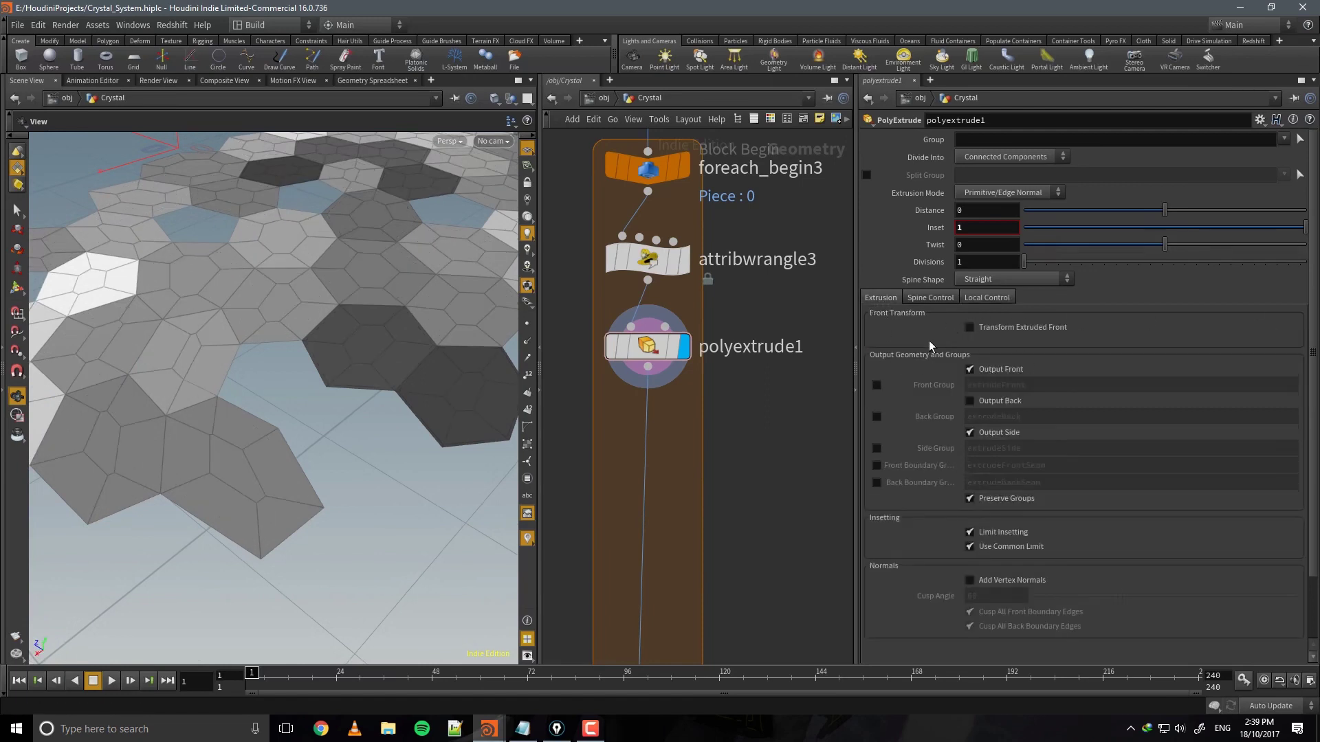
pyautogui.click(877, 385)
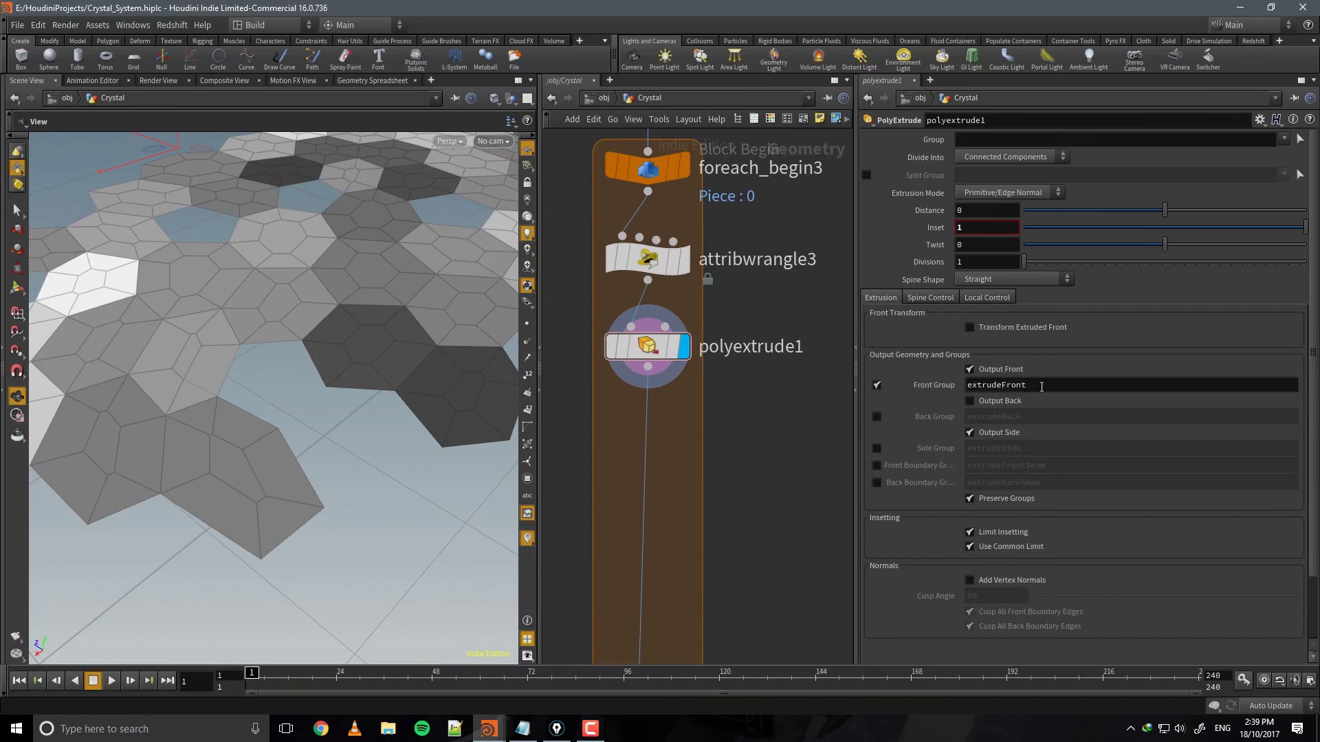
pyautogui.moveTo(1040, 386); pyautogui.dragTo(937, 379)
pyautogui.write('Main_Ex')
pyautogui.click(877, 449)
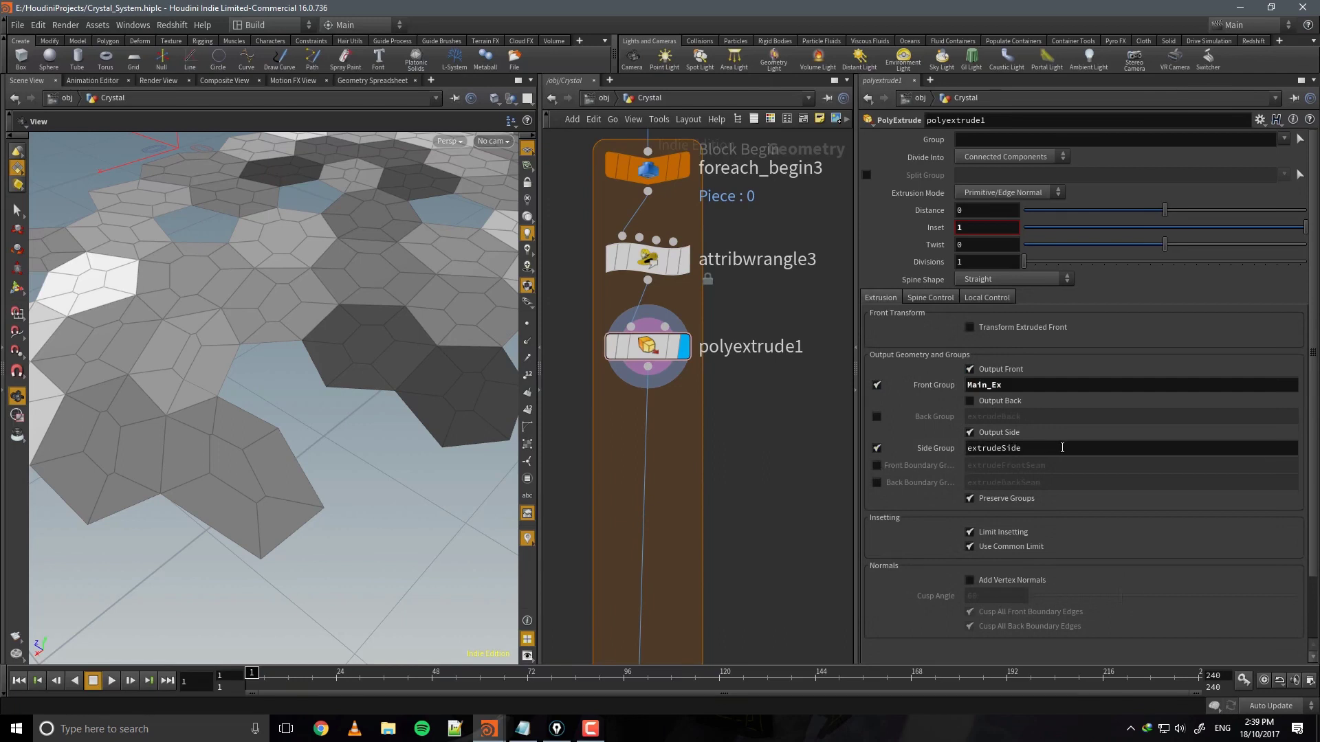
# Set the Inset of polyextrude1 to 0.003, check the thin gaps between the hexagons and save the scene.
pyautogui.doubleClick(989, 227)
pyautogui.write('0.003')
pyautogui.press('Return')
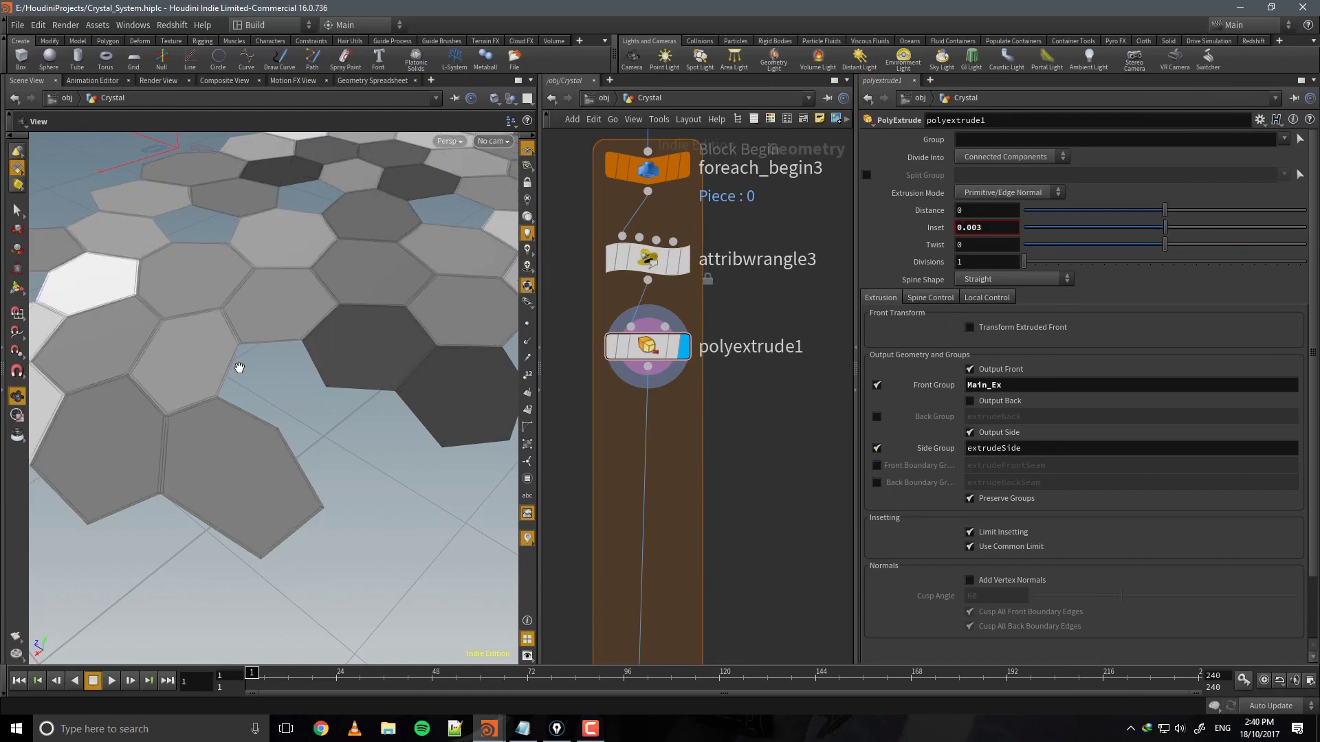
pyautogui.moveTo(239, 367); pyautogui.dragTo(404, 363)
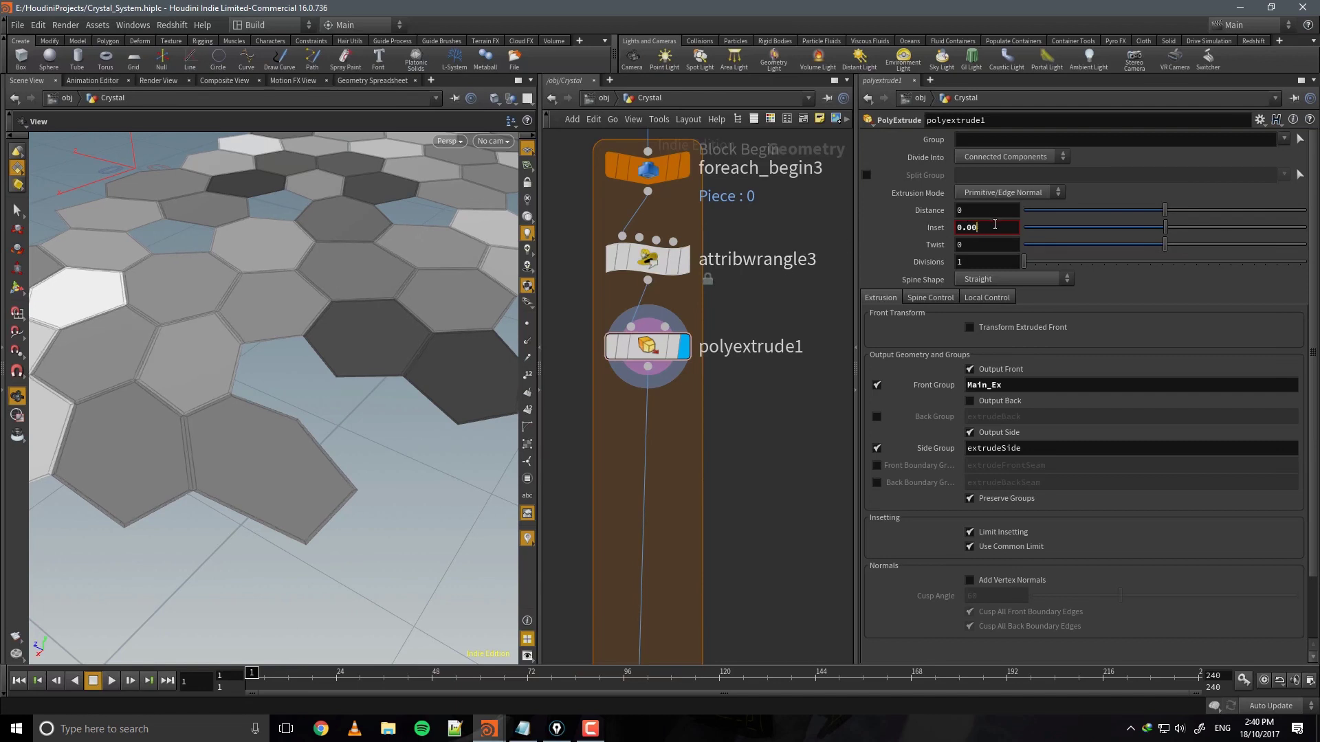
pyautogui.moveTo(403, 360)
pyautogui.mouseDown()
pyautogui.moveTo(426, 354)
pyautogui.moveTo(353, 371)
pyautogui.moveTo(411, 375)
pyautogui.mouseUp()
pyautogui.hotkey('ctrl', 's')
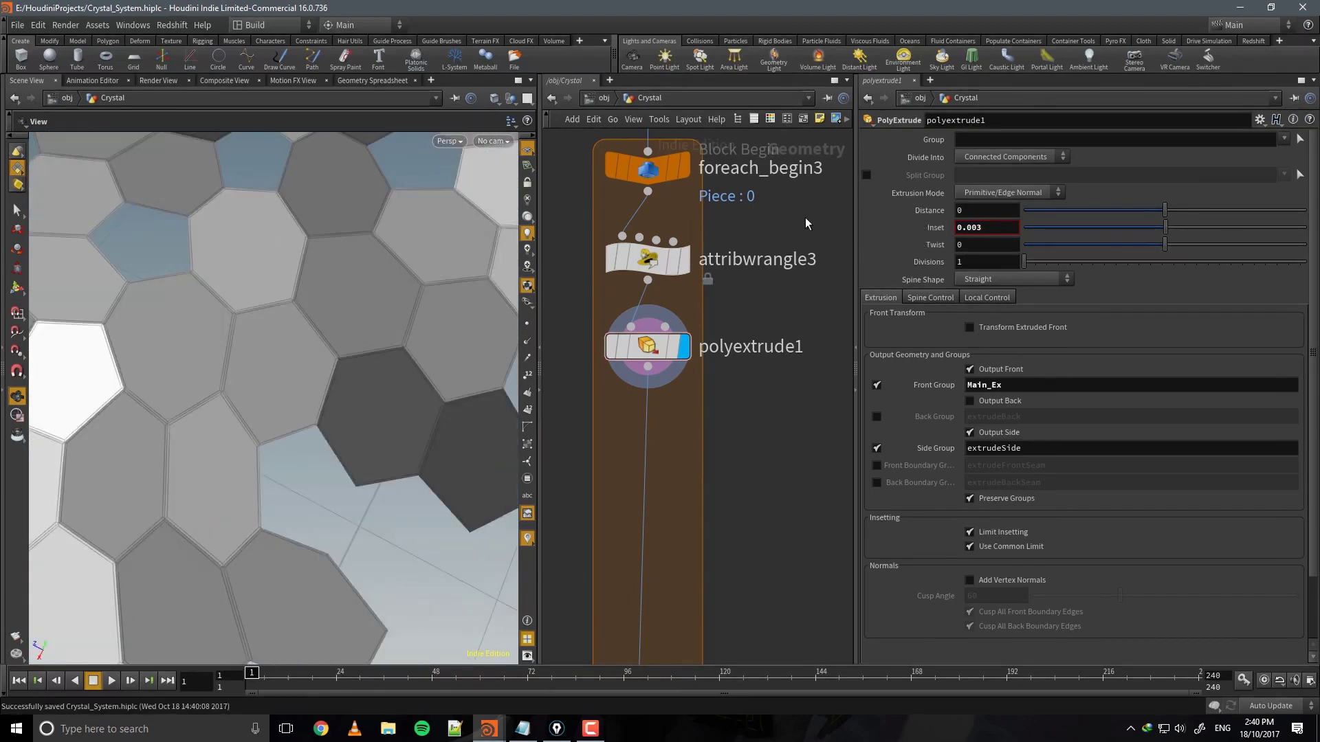
# Move attribwrangle3 and polyextrude1 together to the left of foreach_begin3, and select only polyextrude1.
pyautogui.moveTo(805, 217); pyautogui.dragTo(756, 422, button='middle')
pyautogui.moveTo(726, 213); pyautogui.dragTo(755, 350, button='middle')
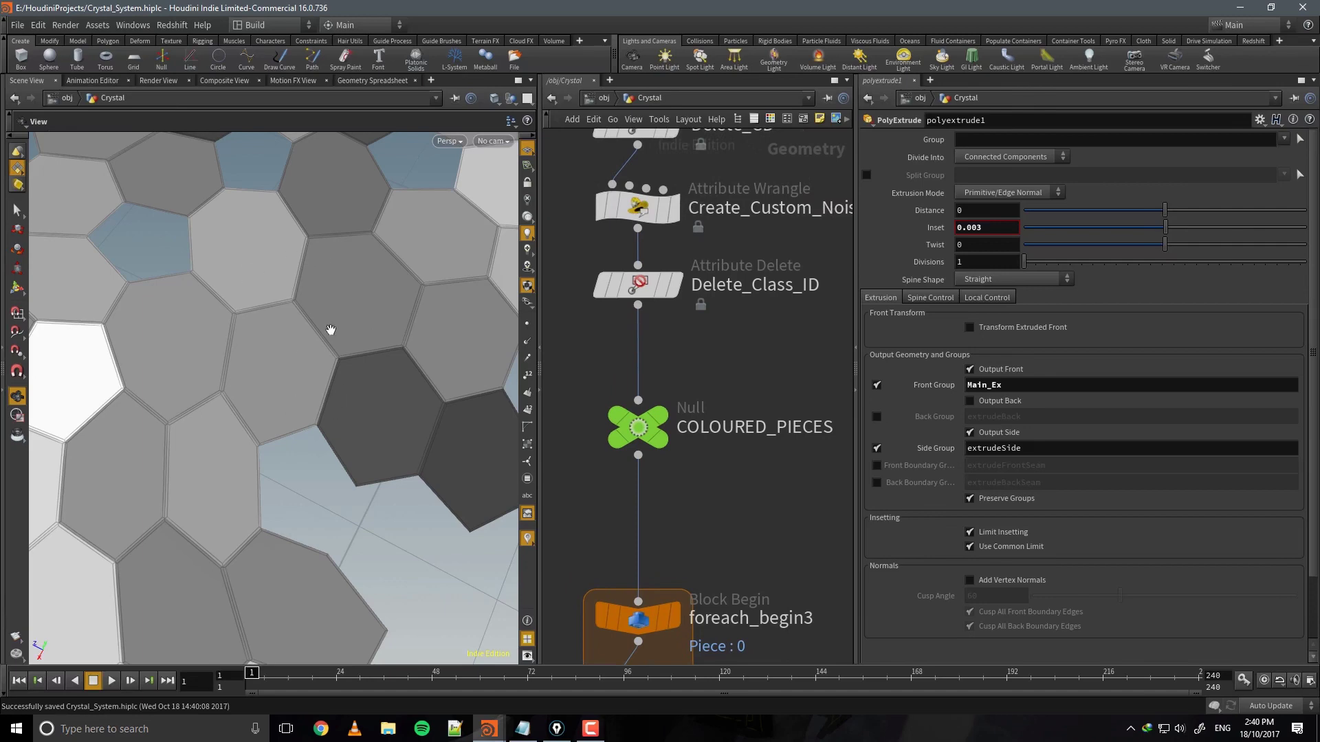
pyautogui.moveTo(743, 450); pyautogui.dragTo(739, 143, button='middle')
pyautogui.moveTo(806, 636); pyautogui.dragTo(806, 402, button='middle')
pyautogui.moveTo(801, 406); pyautogui.dragTo(568, 284)
pyautogui.scroll(-5, 369, 457)
pyautogui.moveTo(716, 367); pyautogui.dragTo(717, 339, button='middle')
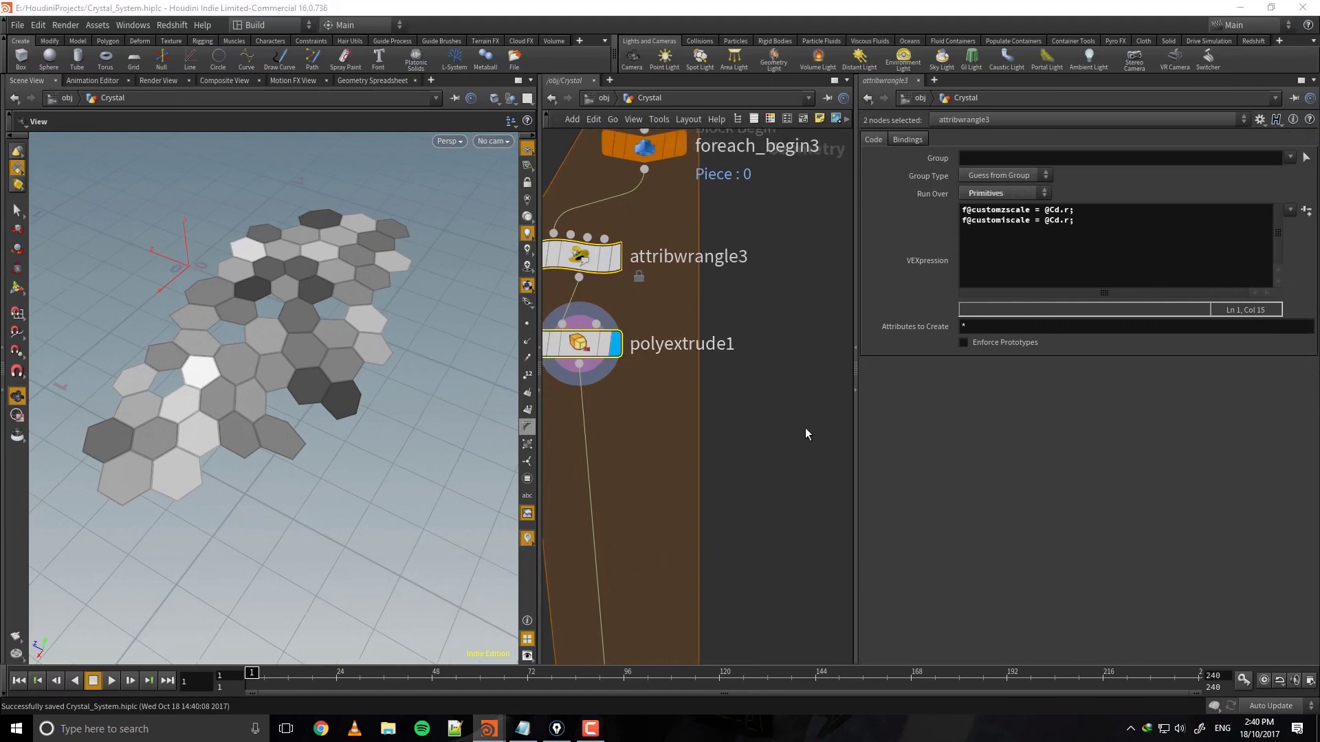
pyautogui.moveTo(691, 411); pyautogui.dragTo(760, 456, button='middle')
pyautogui.click(589, 391)
pyautogui.moveTo(357, 348); pyautogui.dragTo(342, 395)
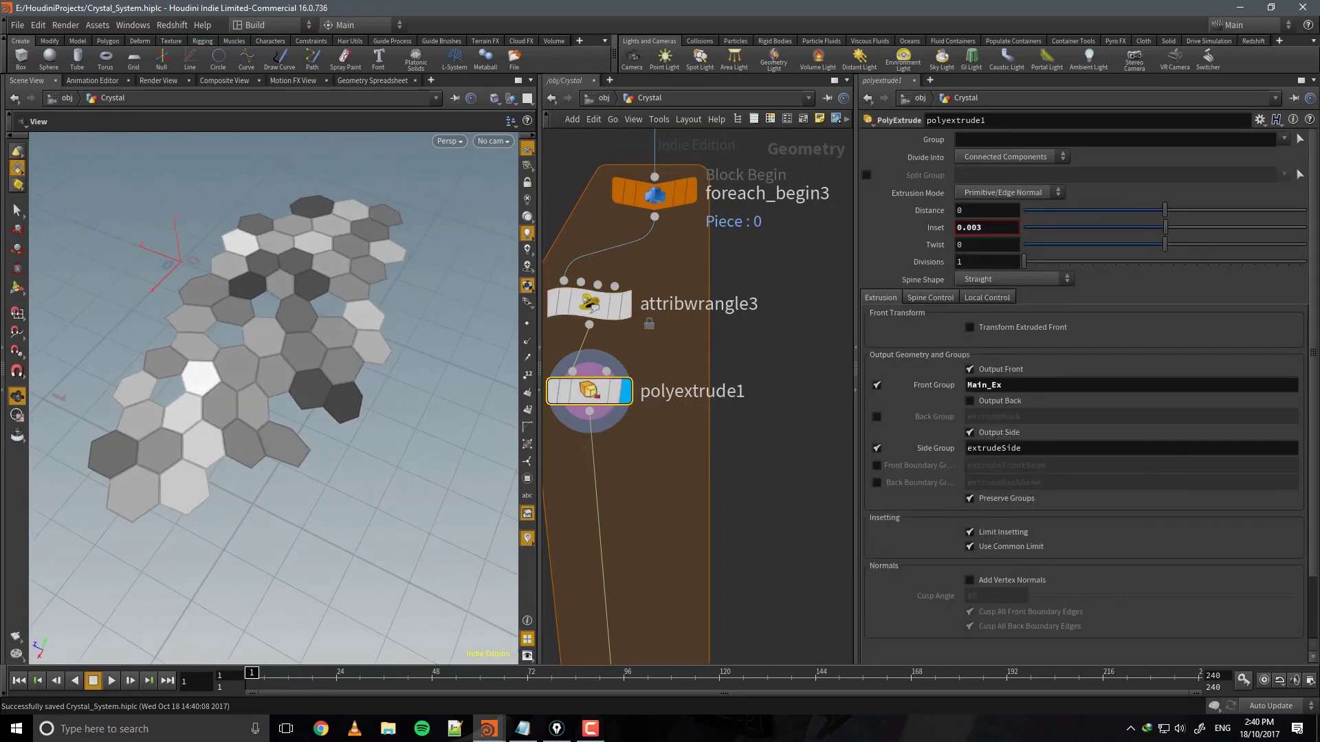
pyautogui.moveTo(411, 417)
pyautogui.mouseDown()
pyautogui.moveTo(392, 404)
pyautogui.moveTo(403, 403)
pyautogui.mouseUp()
# Insert a Group Combine inside the loop directly after polyextrude1 and display its output.
pyautogui.moveTo(692, 486); pyautogui.dragTo(715, 432, button='middle')
pyautogui.press('Tab')
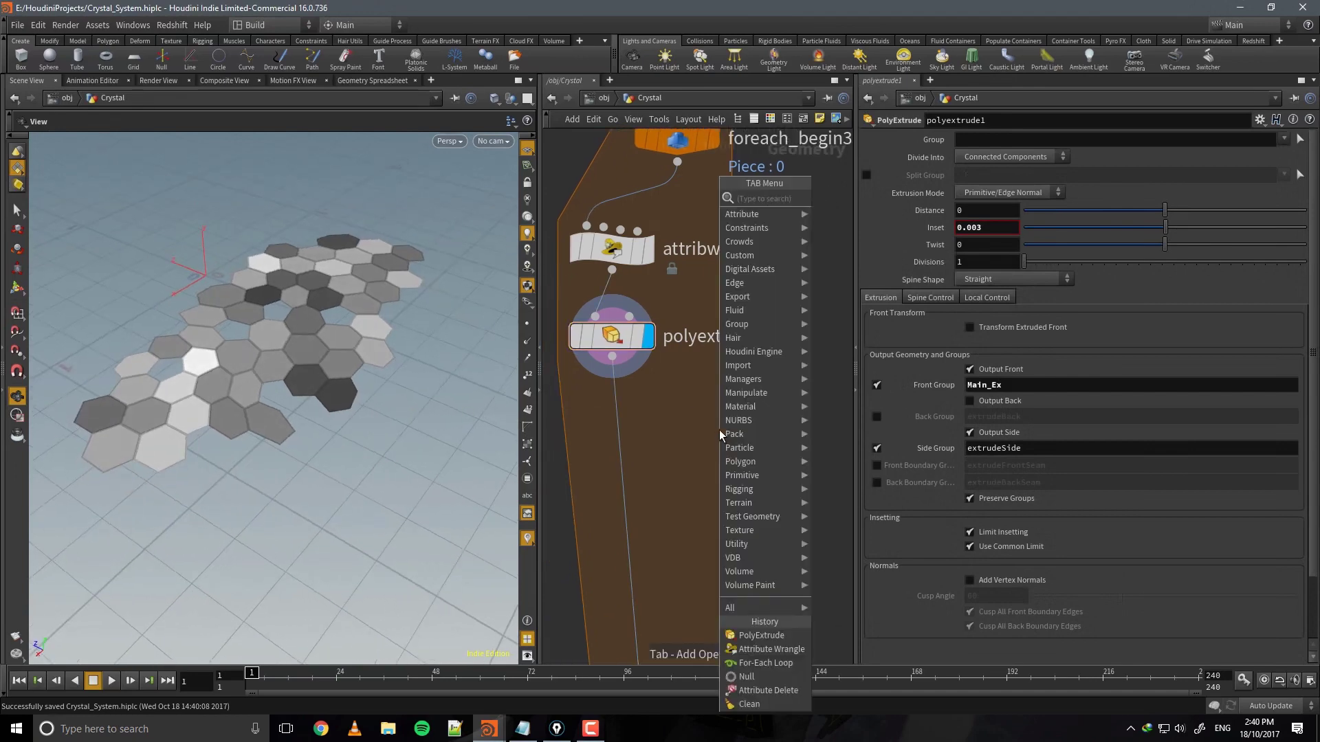
pyautogui.write('groupco')
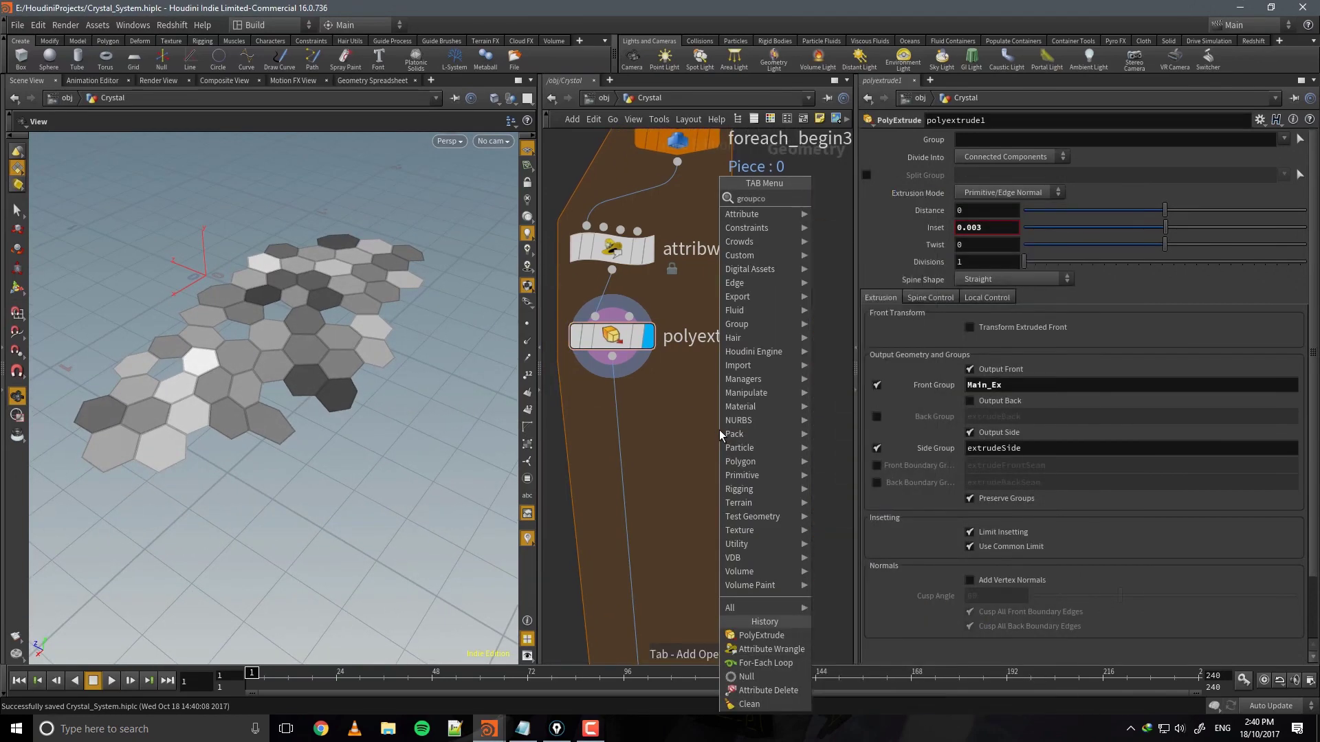
pyautogui.press('Return')
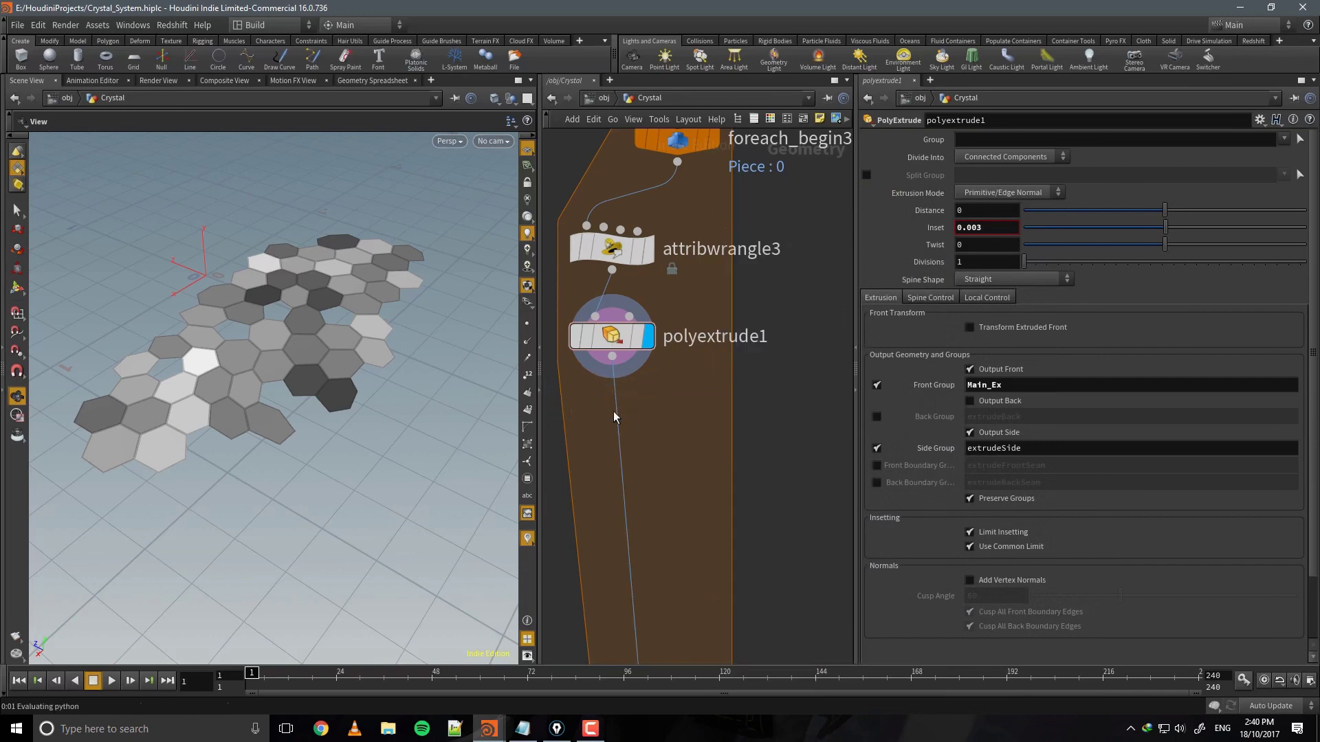
pyautogui.click(632, 433)
pyautogui.moveTo(633, 433); pyautogui.dragTo(632, 441)
# Set the combine in groupcombine1 so that group Main_Ex equals Main_Ex.
pyautogui.click(1104, 177)
pyautogui.click(1111, 196)
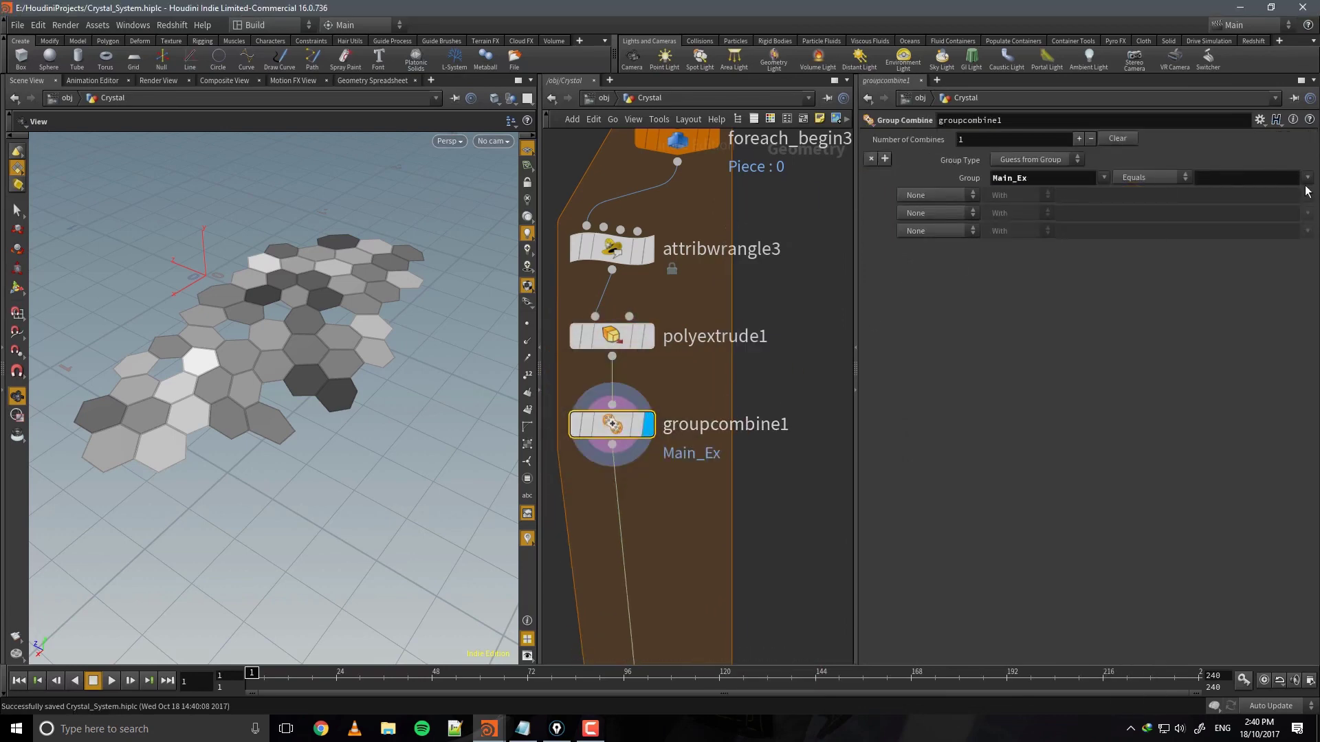
pyautogui.click(1307, 177)
pyautogui.click(1265, 194)
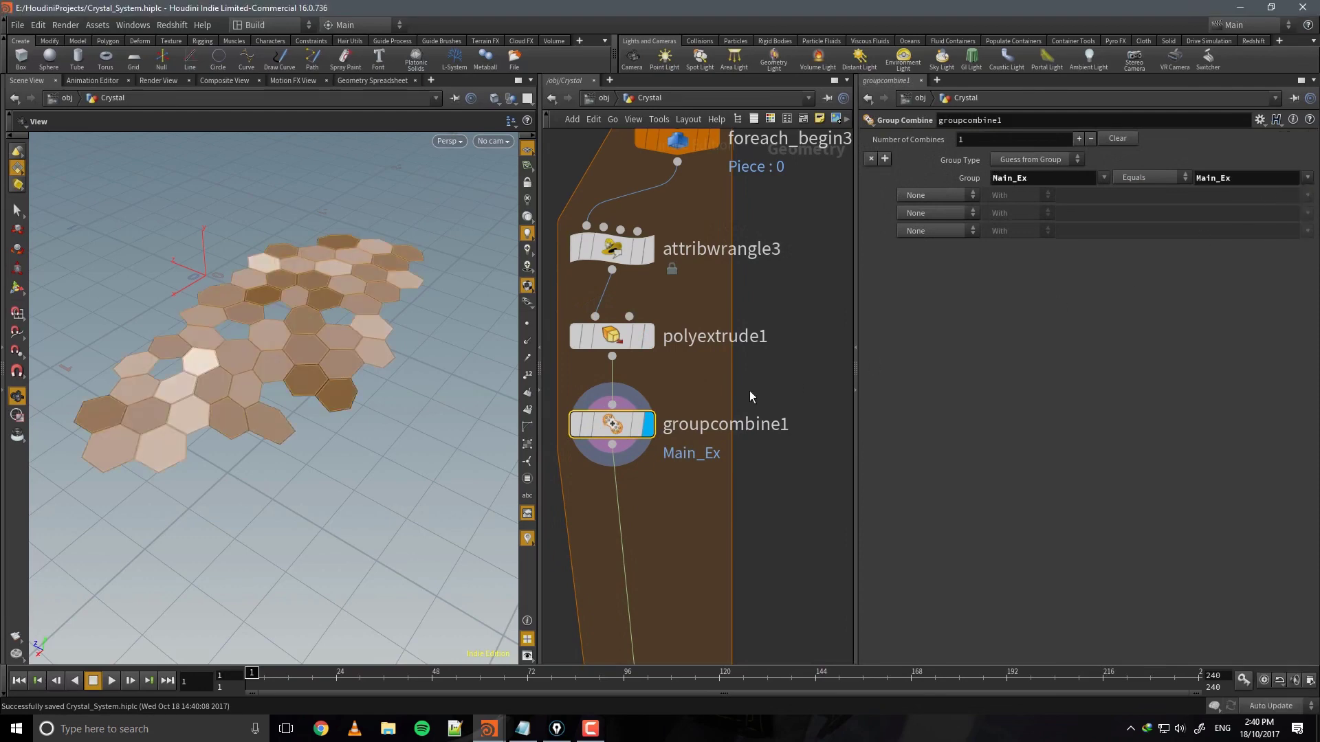
# Insert a Group Promote inside the loop directly after groupcombine1 and display its output.
pyautogui.moveTo(417, 381)
pyautogui.mouseDown()
pyautogui.moveTo(412, 405)
pyautogui.moveTo(411, 386)
pyautogui.mouseUp()
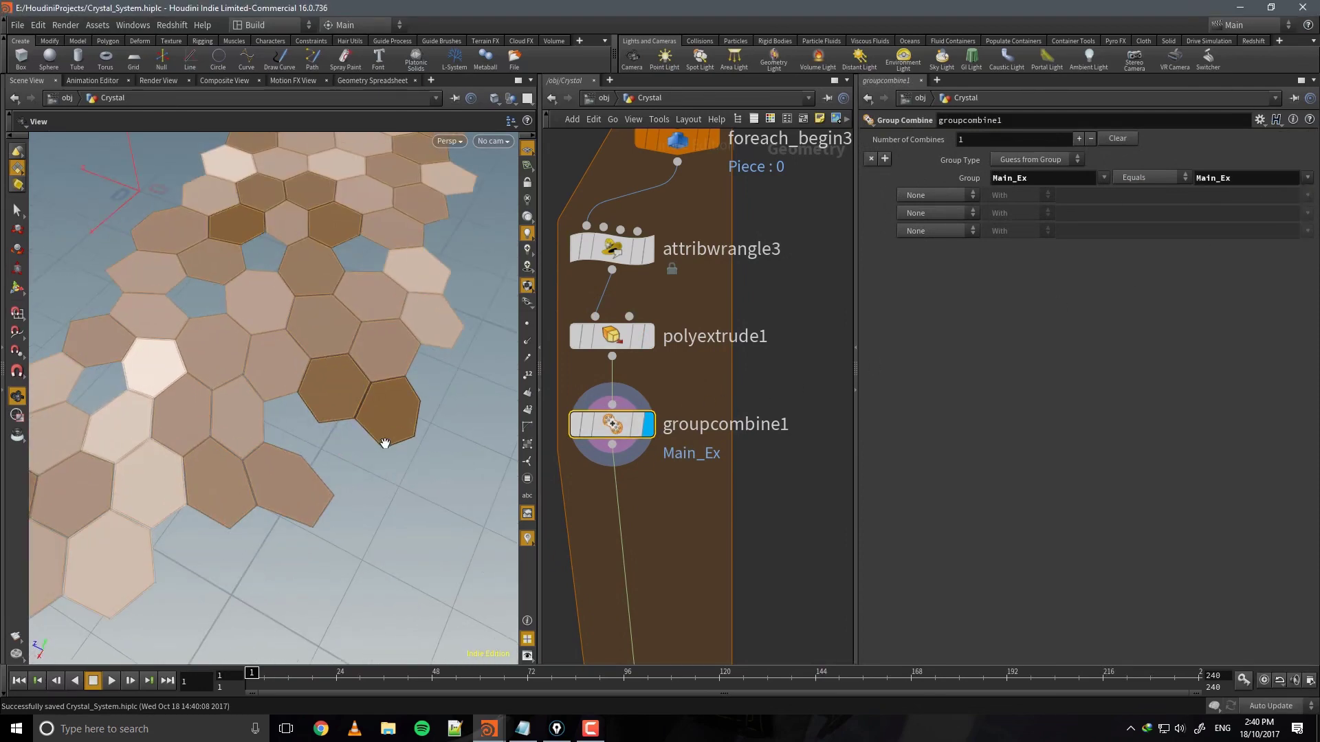
pyautogui.scroll(10, 385, 443)
pyautogui.moveTo(388, 442); pyautogui.dragTo(335, 431, button='middle')
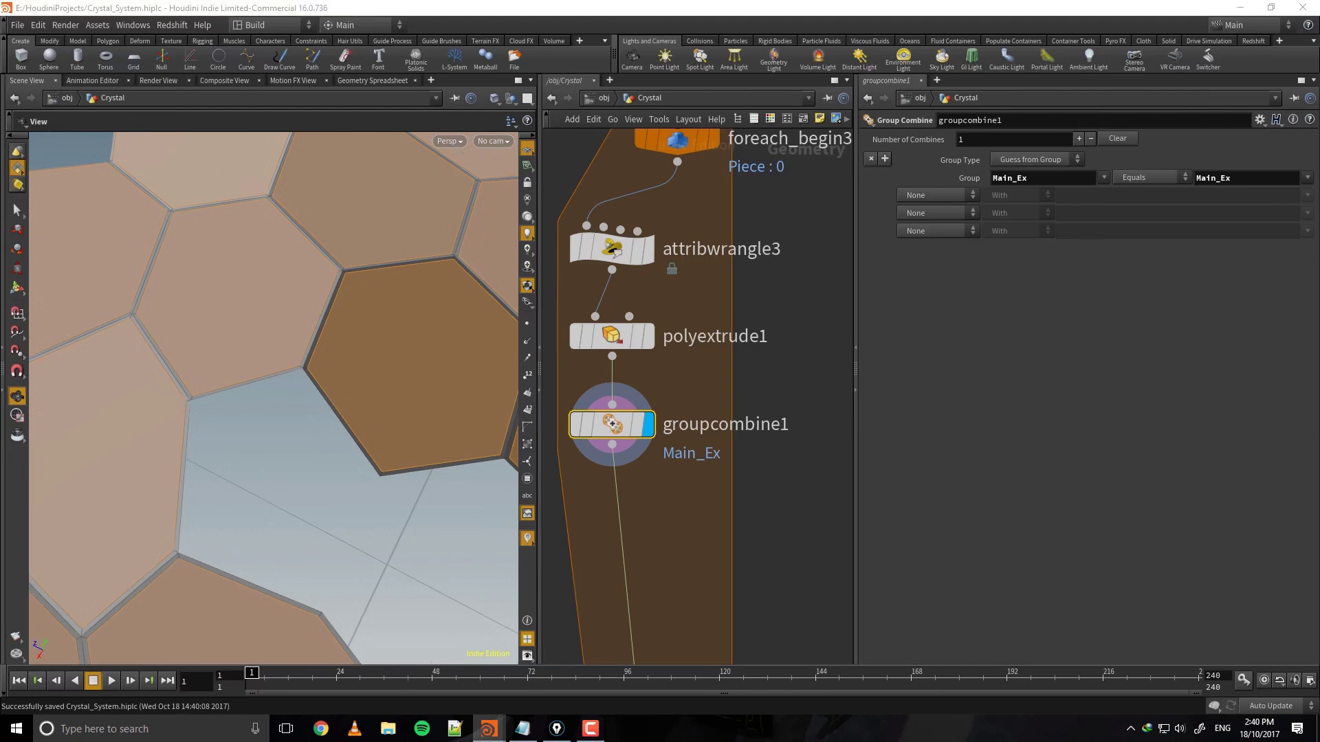
pyautogui.moveTo(583, 443); pyautogui.dragTo(602, 388, button='middle')
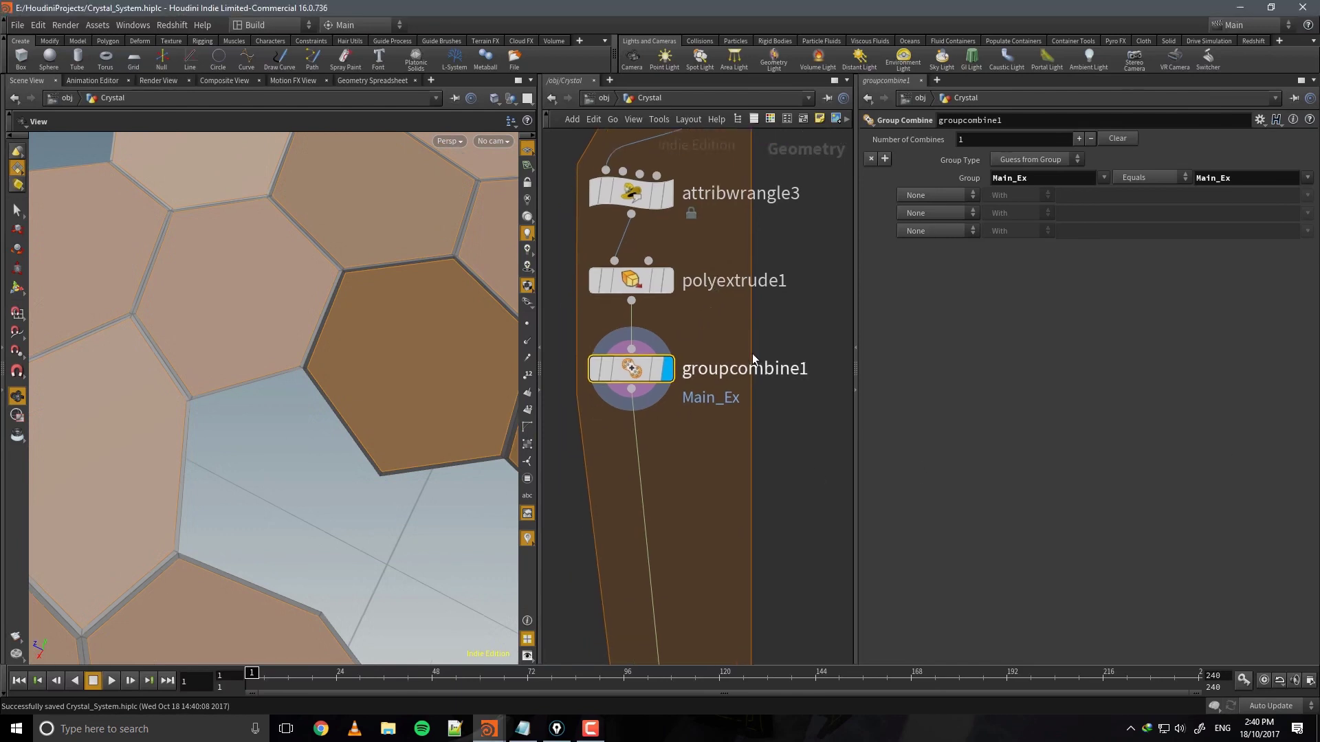
pyautogui.click(666, 280)
pyautogui.click(666, 368)
pyautogui.click(667, 436)
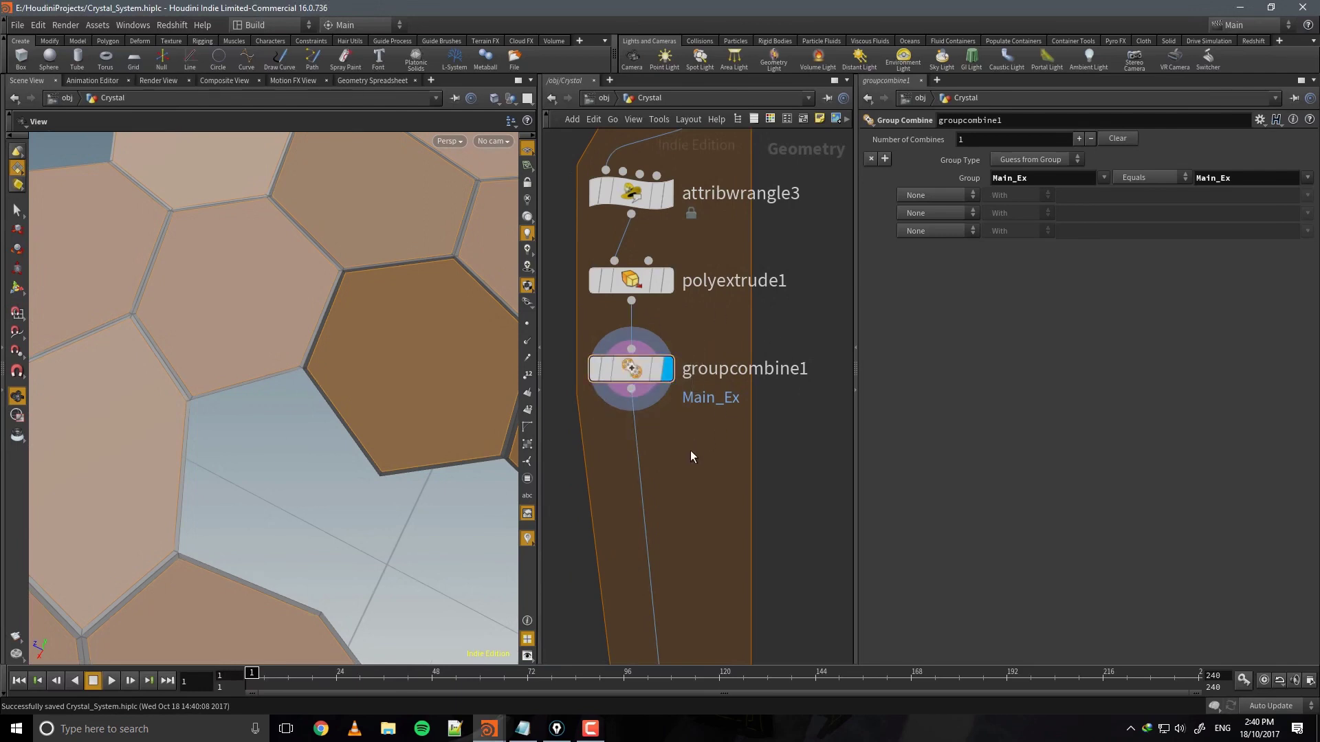
pyautogui.press('Tab')
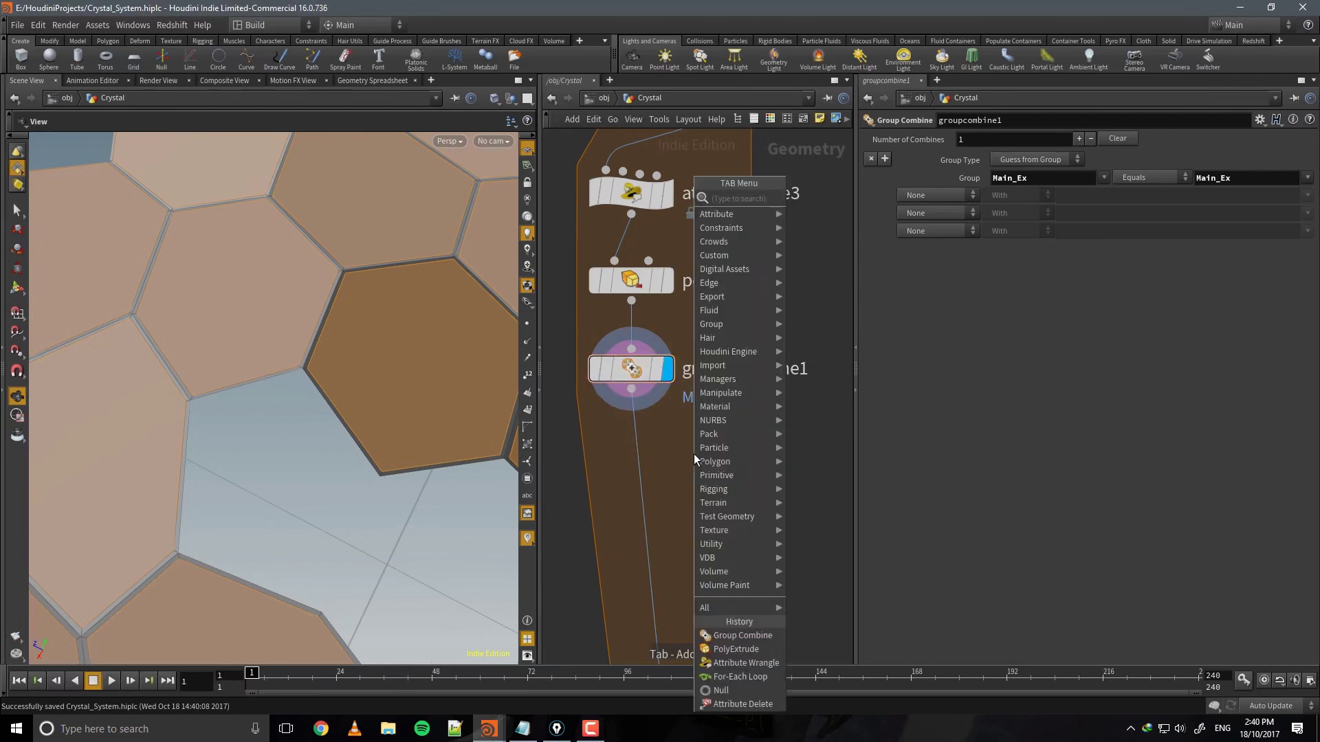
pyautogui.write('grouppromot')
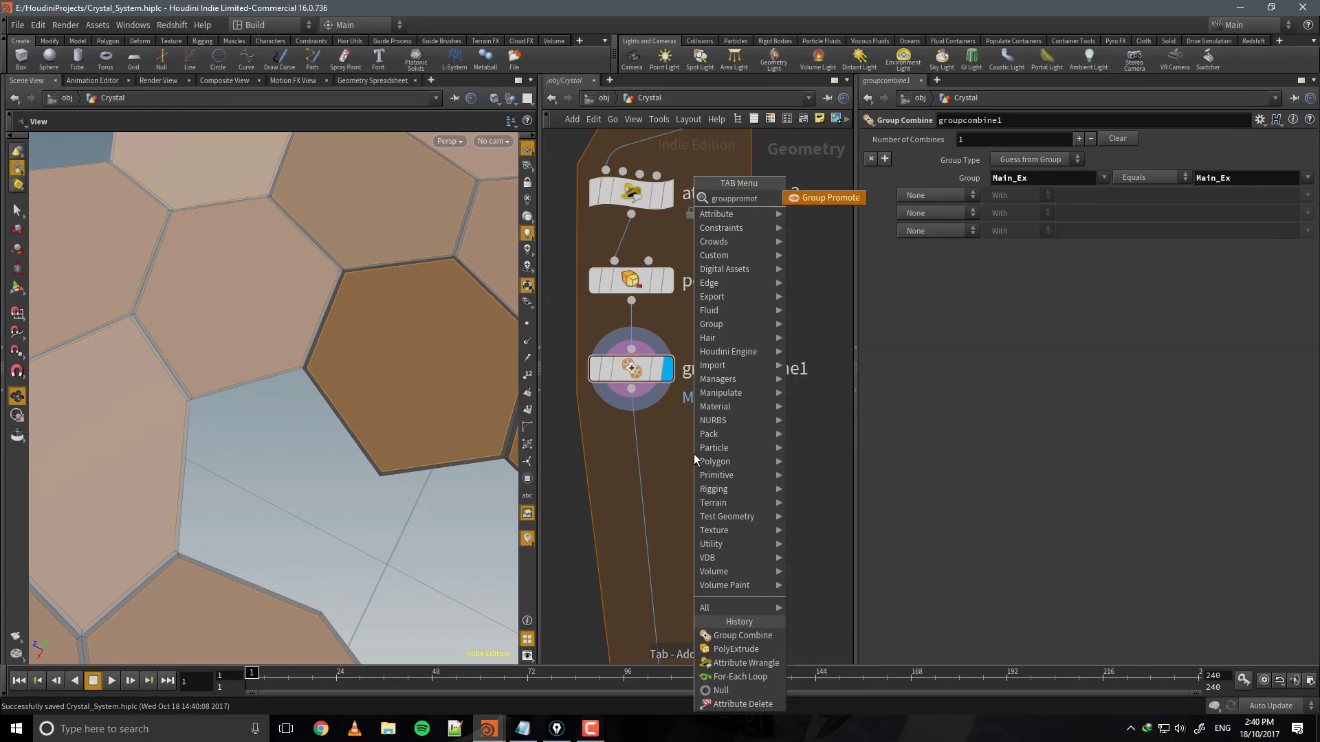
pyautogui.press('Return')
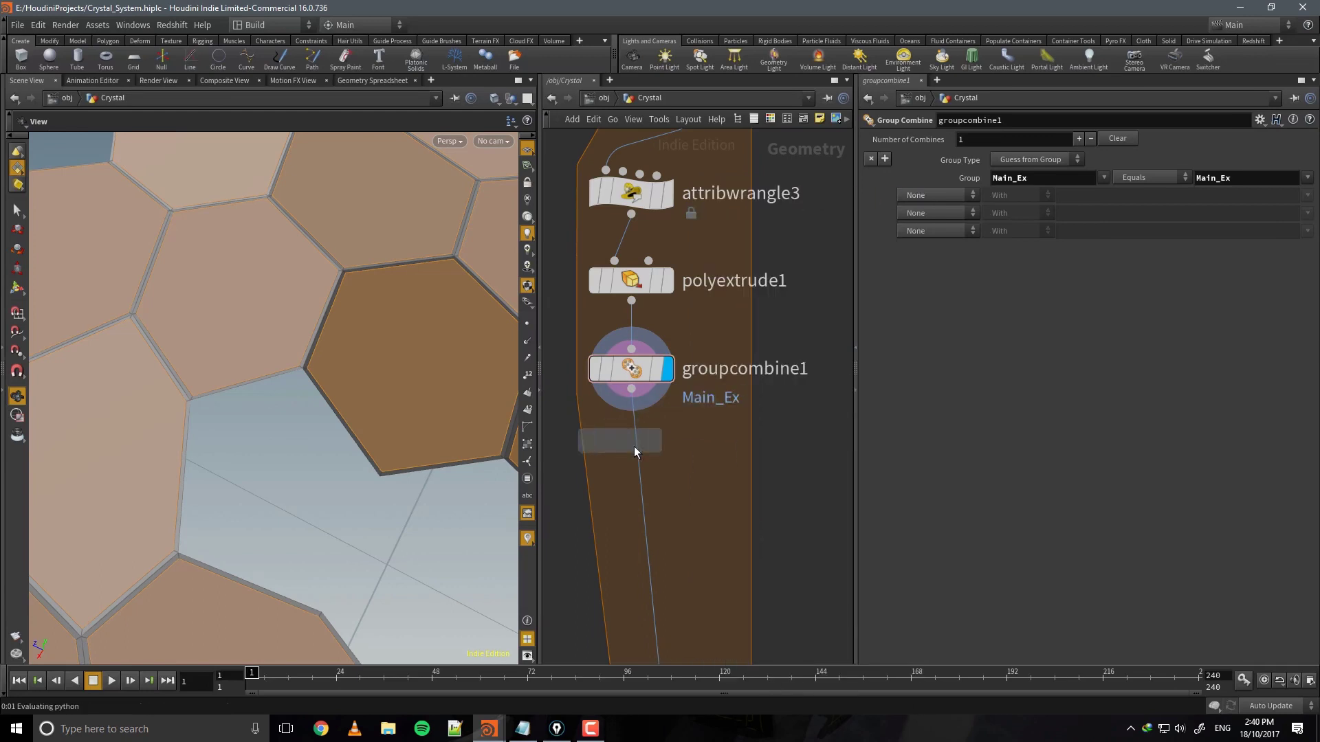
pyautogui.click(639, 456)
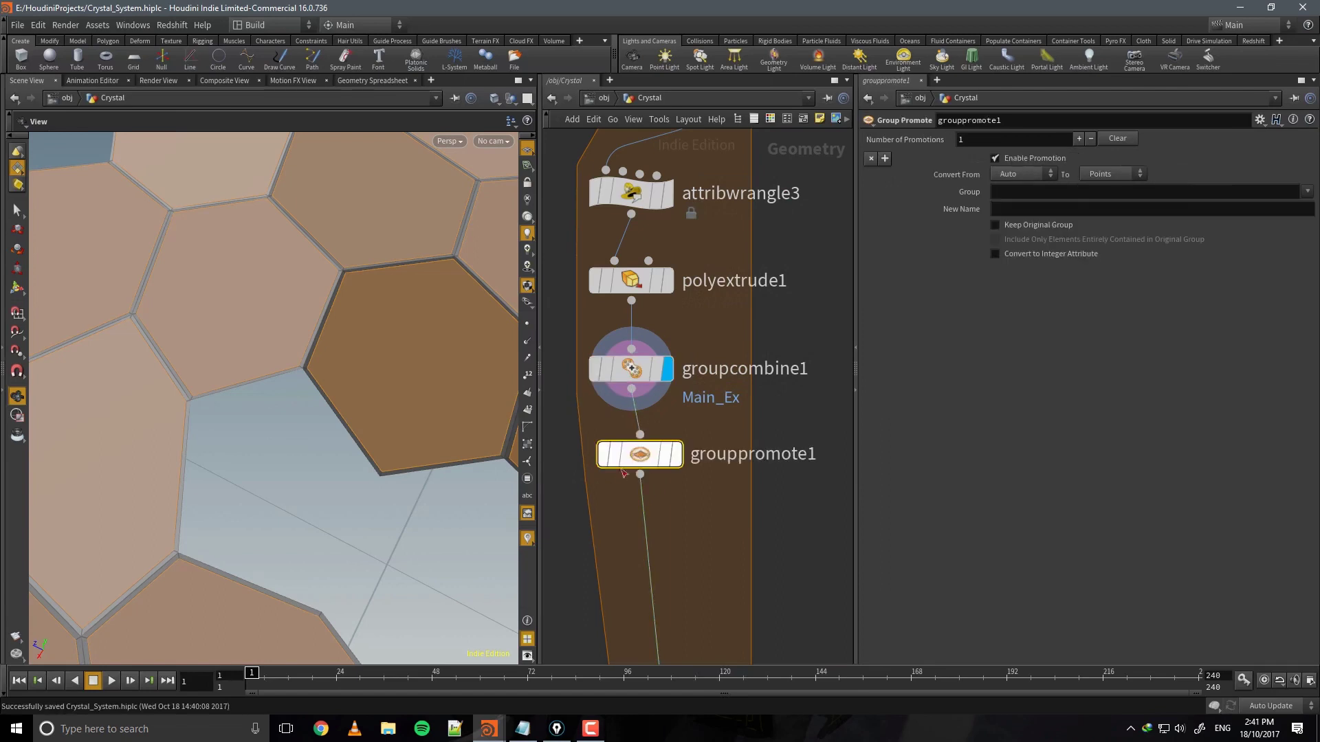
pyautogui.click(666, 450)
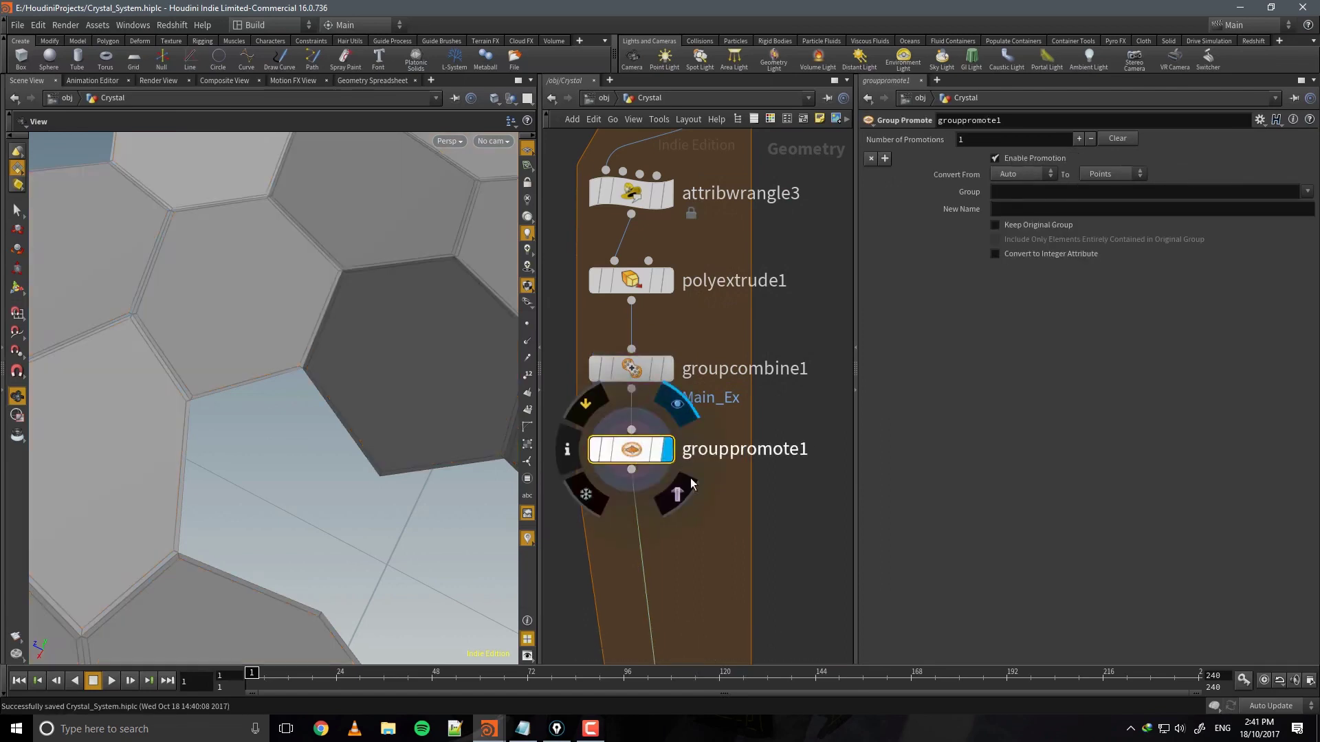
# In grouppromote1, choose group Main_Ex, keep the original group and set the conversion source to Primitives.
pyautogui.click(1307, 191)
pyautogui.click(1264, 220)
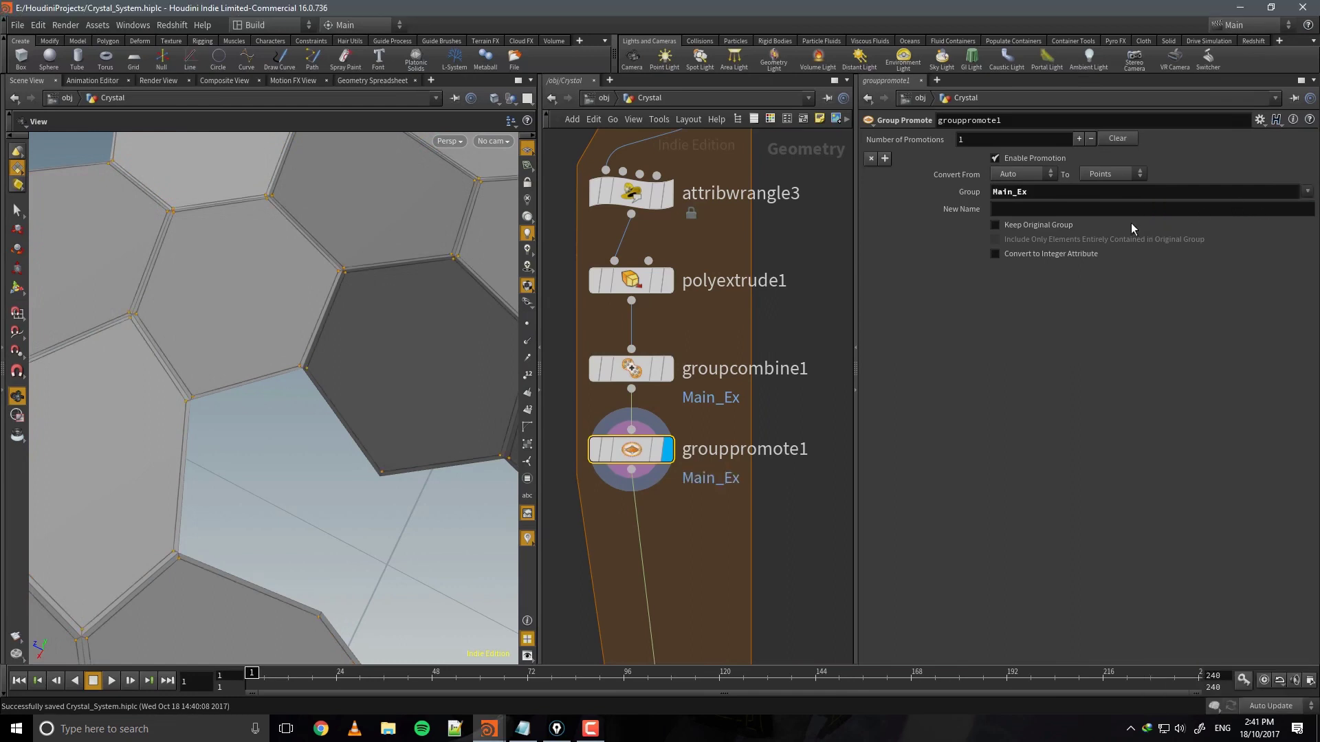
pyautogui.click(1062, 227)
pyautogui.moveTo(493, 415); pyautogui.dragTo(446, 410)
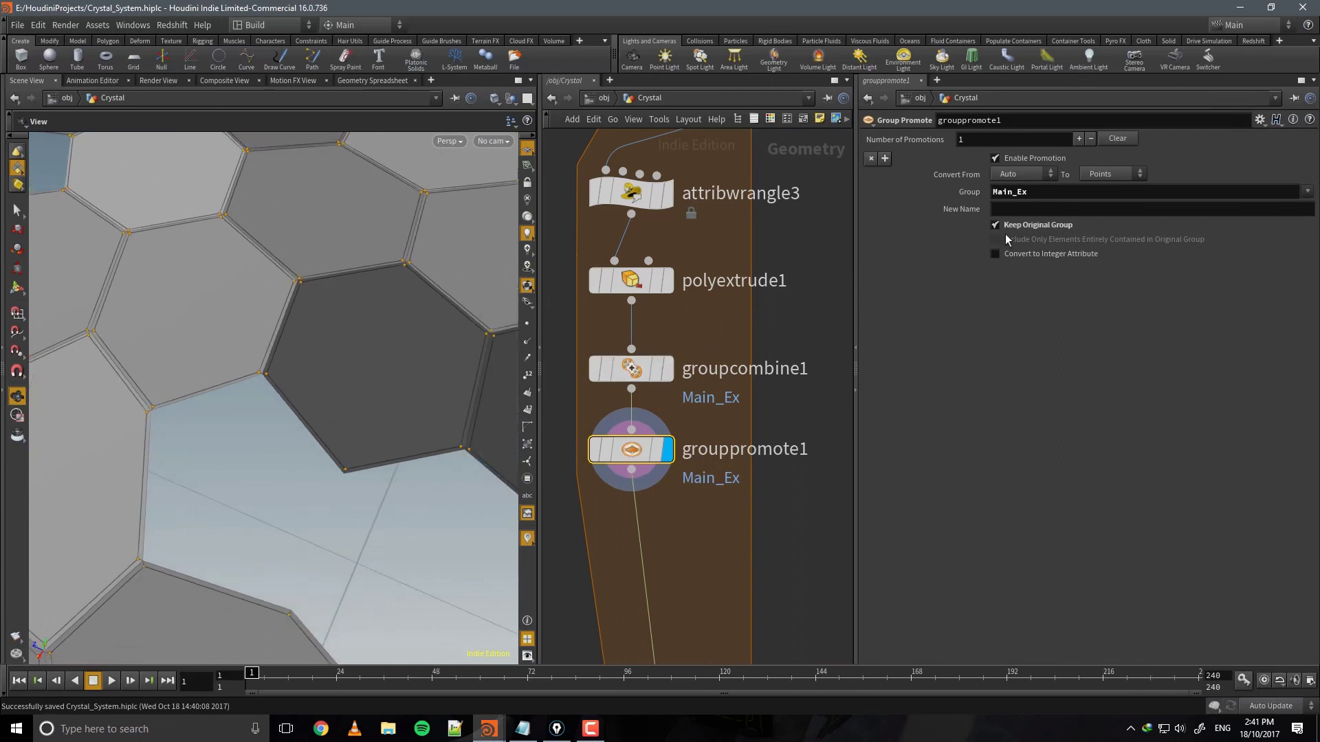
pyautogui.click(1022, 173)
pyautogui.click(1019, 188)
# Name the promoted point group Main_Ex_Pnt in grouppromote1.
pyautogui.click(1032, 207)
pyautogui.write('Ma')
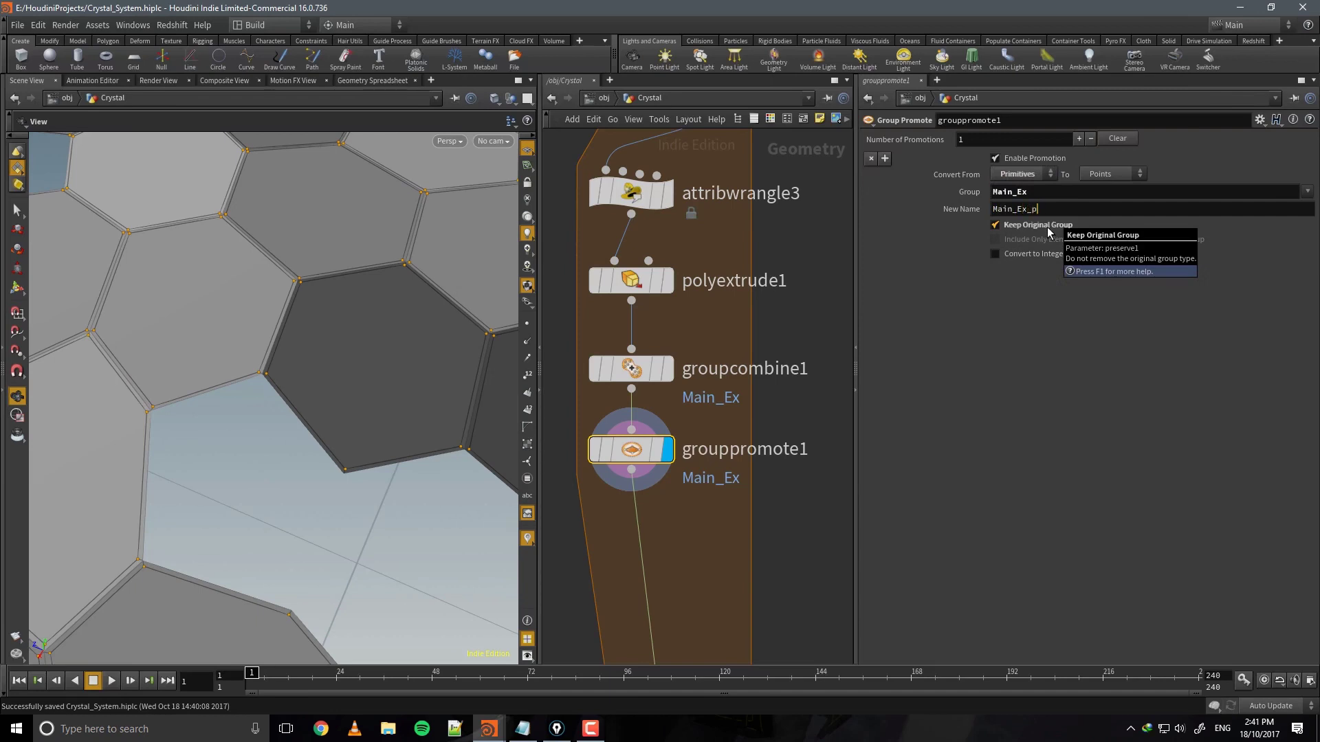
pyautogui.write('in_Ex_p')
pyautogui.press('BackSpace')
pyautogui.write('Pnt')
pyautogui.press('Return')
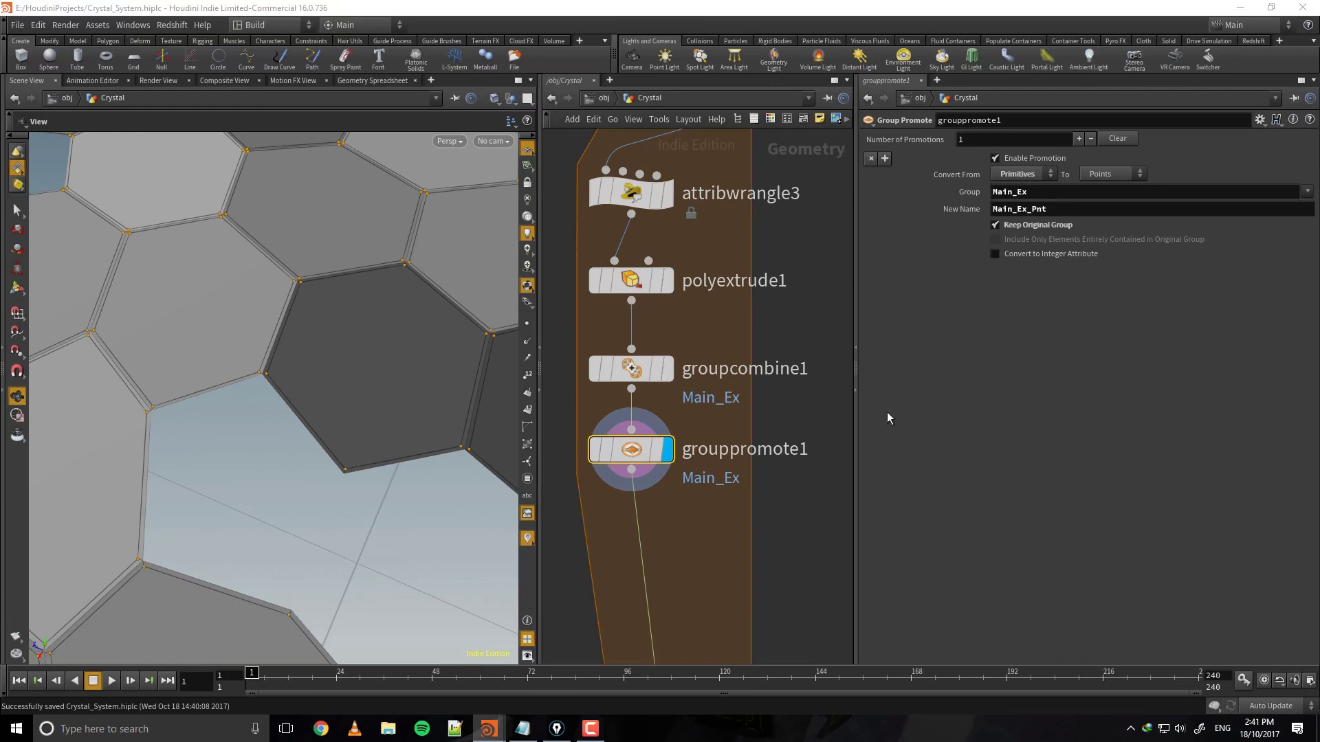
# Insert a second Group Promote directly after grouppromote1 and display its output.
pyautogui.moveTo(733, 504); pyautogui.dragTo(741, 397, button='middle')
pyautogui.press('Tab')
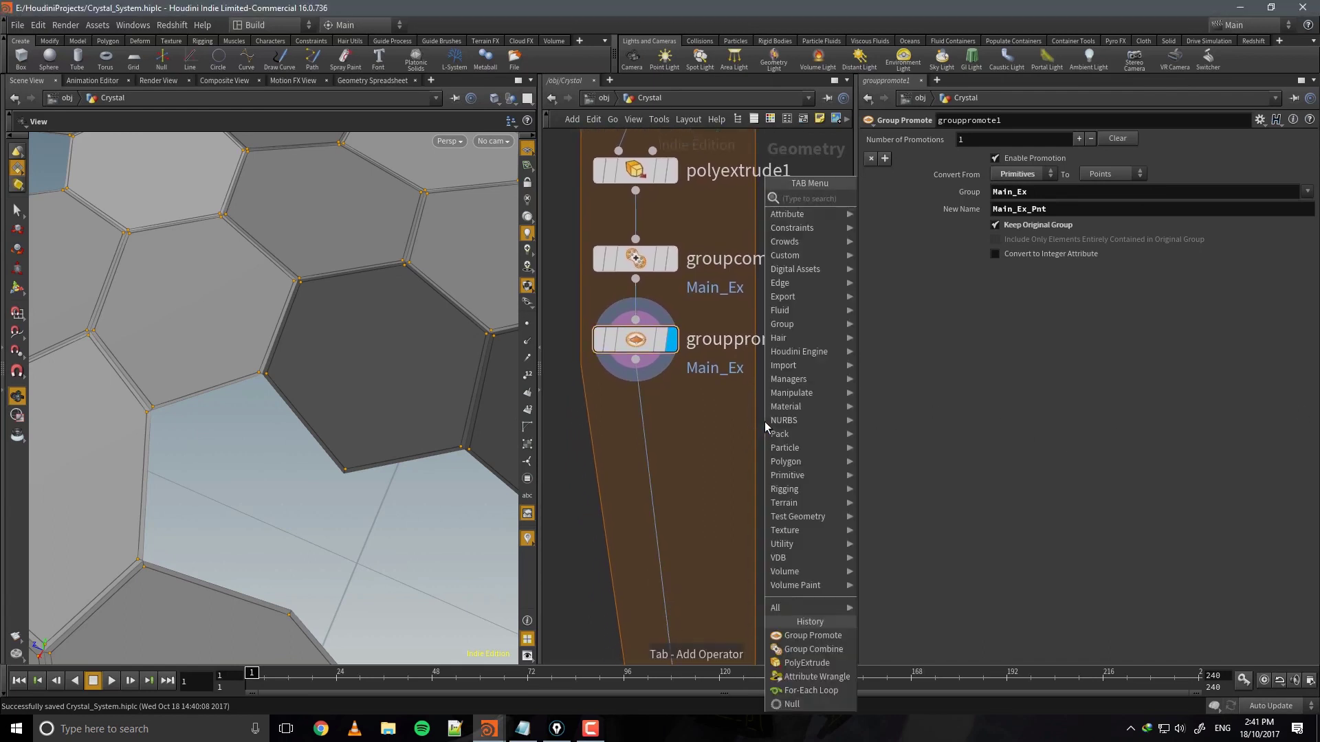
pyautogui.write('group pr')
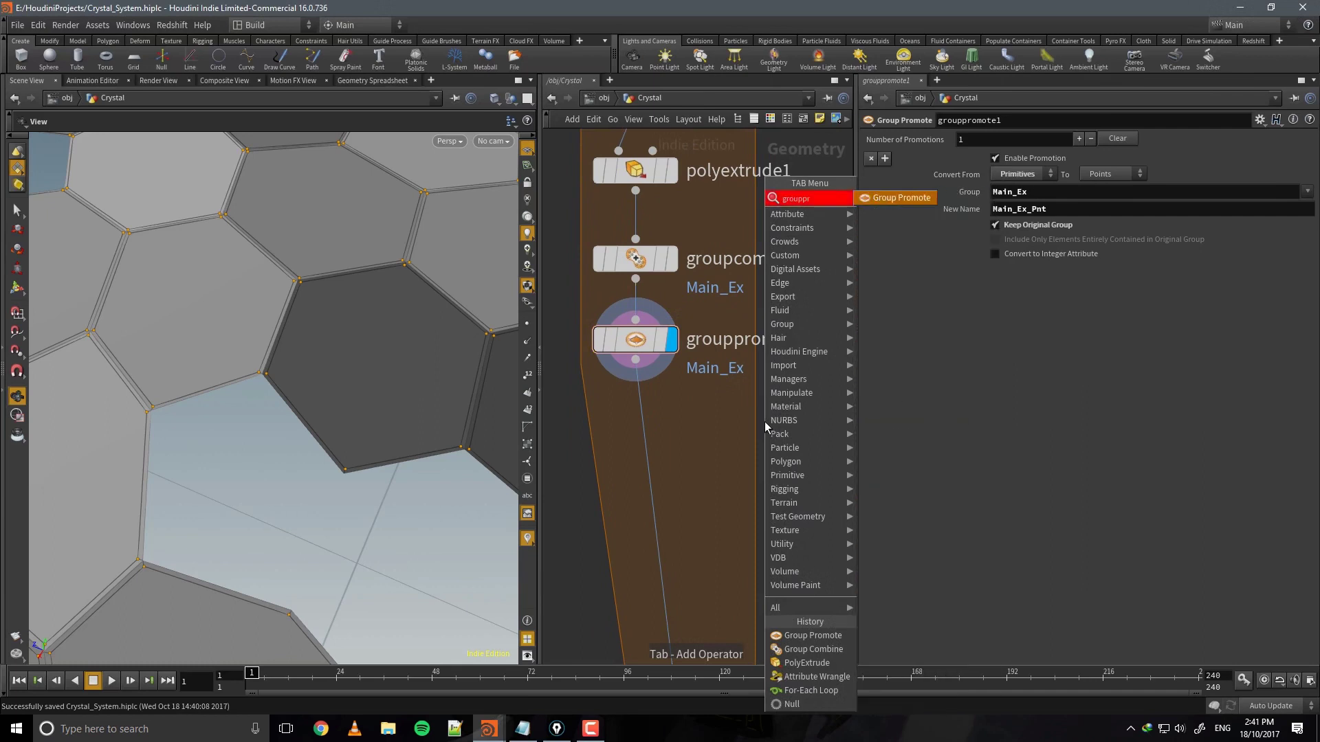
pyautogui.press('Return')
pyautogui.click(596, 432)
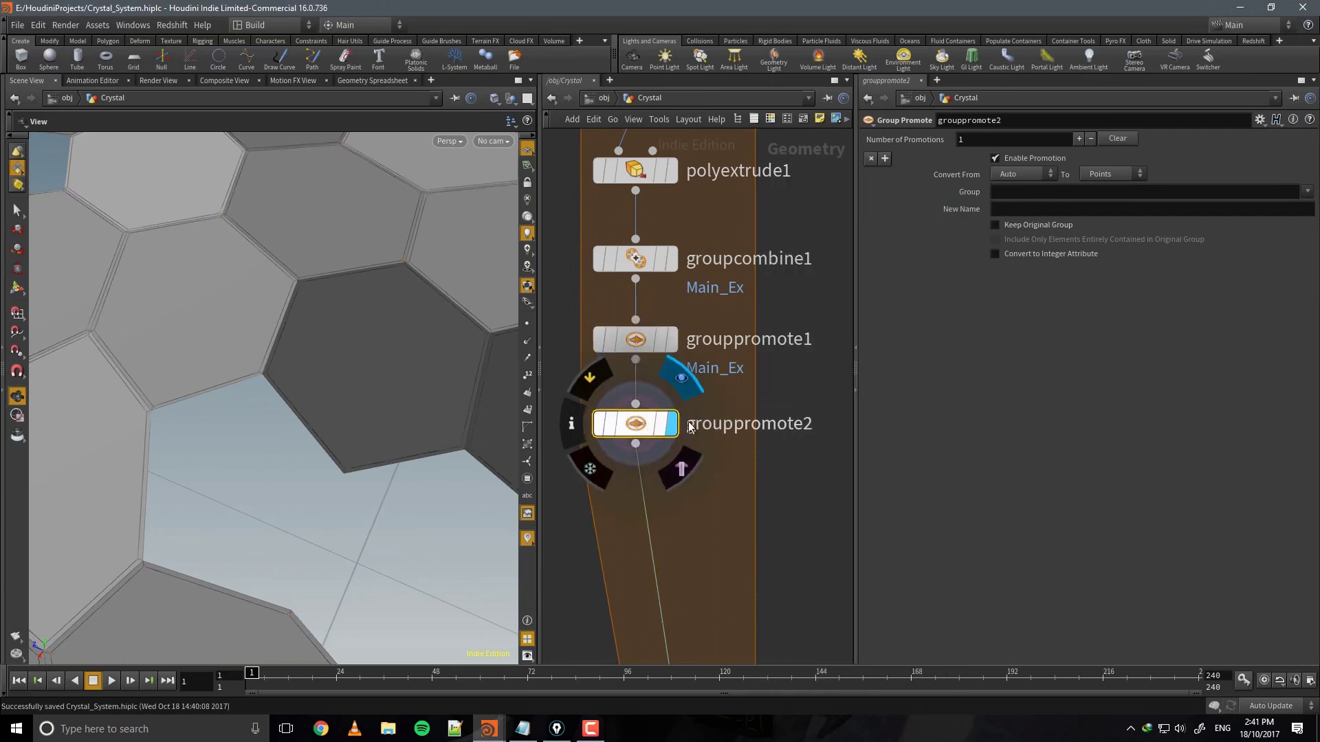
# Set grouppromote2 to convert group Main_Ex_Pnt from Points to Edges.
pyautogui.click(1028, 174)
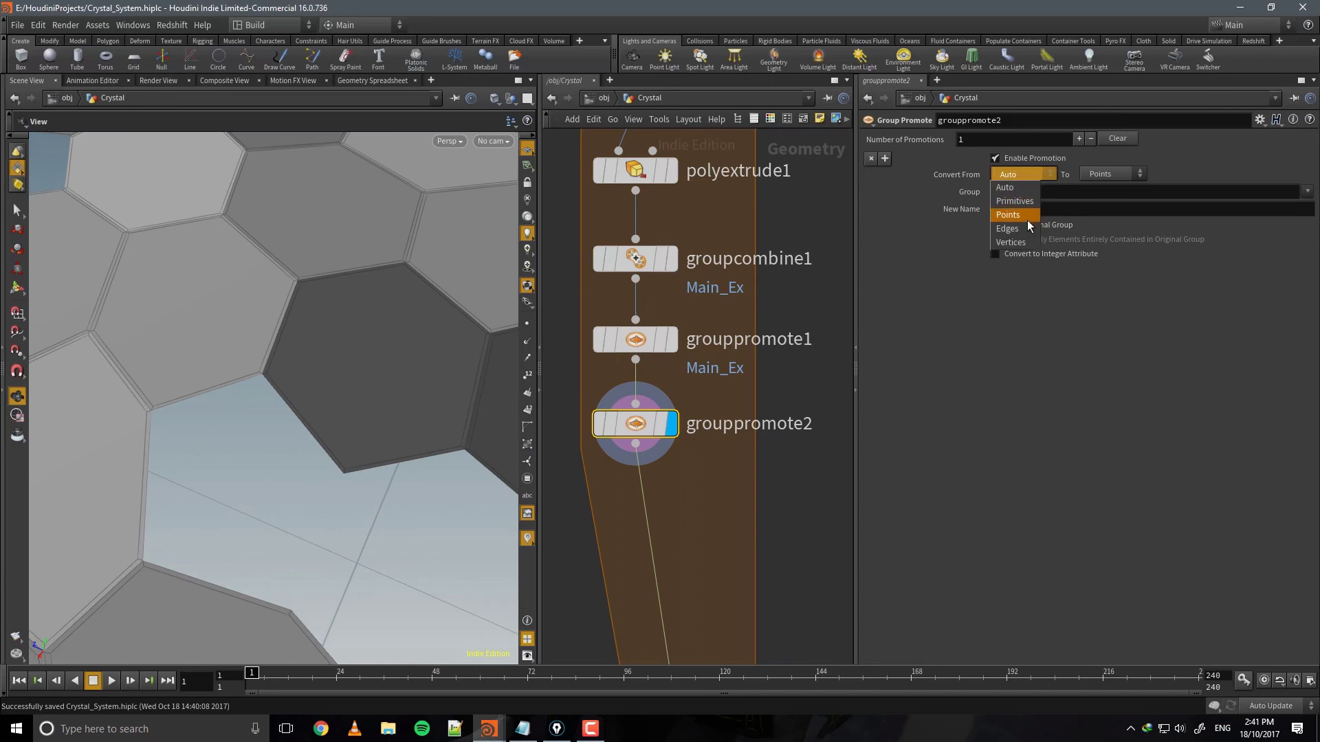
pyautogui.click(1031, 215)
pyautogui.click(1110, 174)
pyautogui.click(1096, 214)
pyautogui.click(1307, 191)
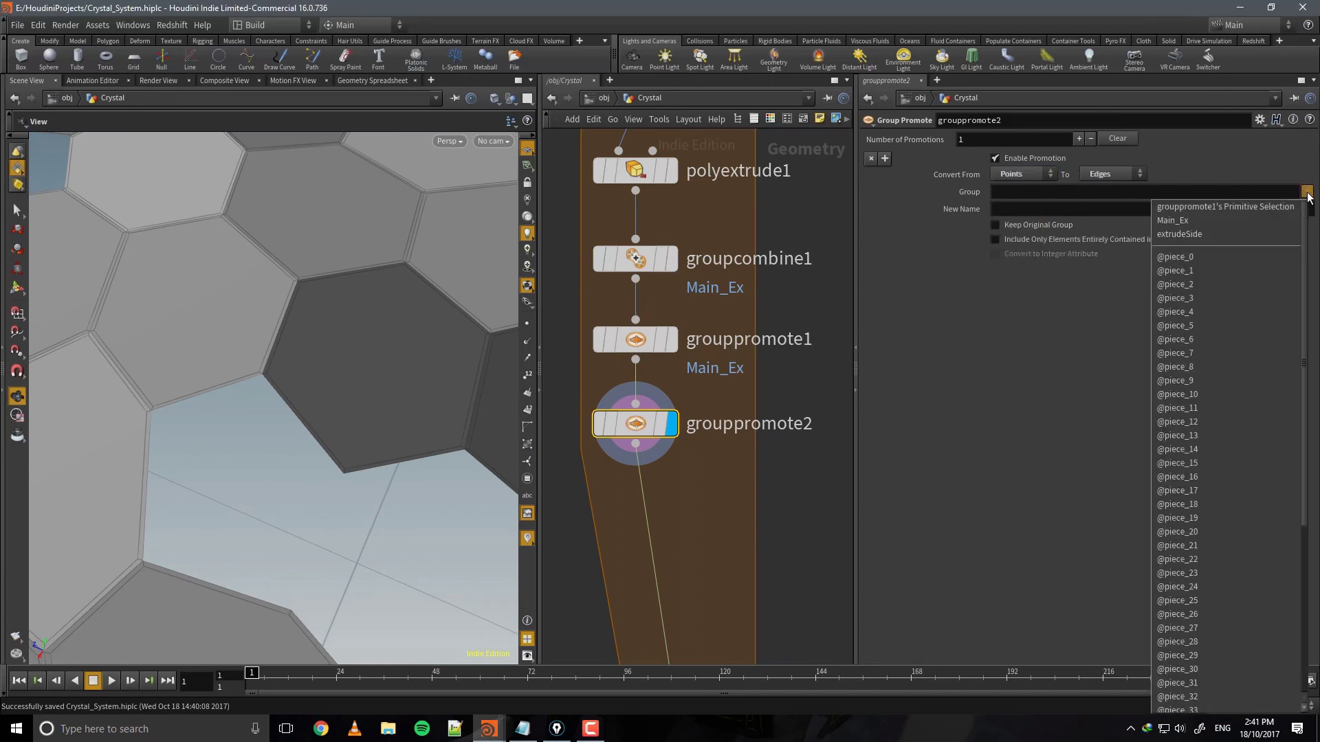
pyautogui.scroll(-1, 1230, 344)
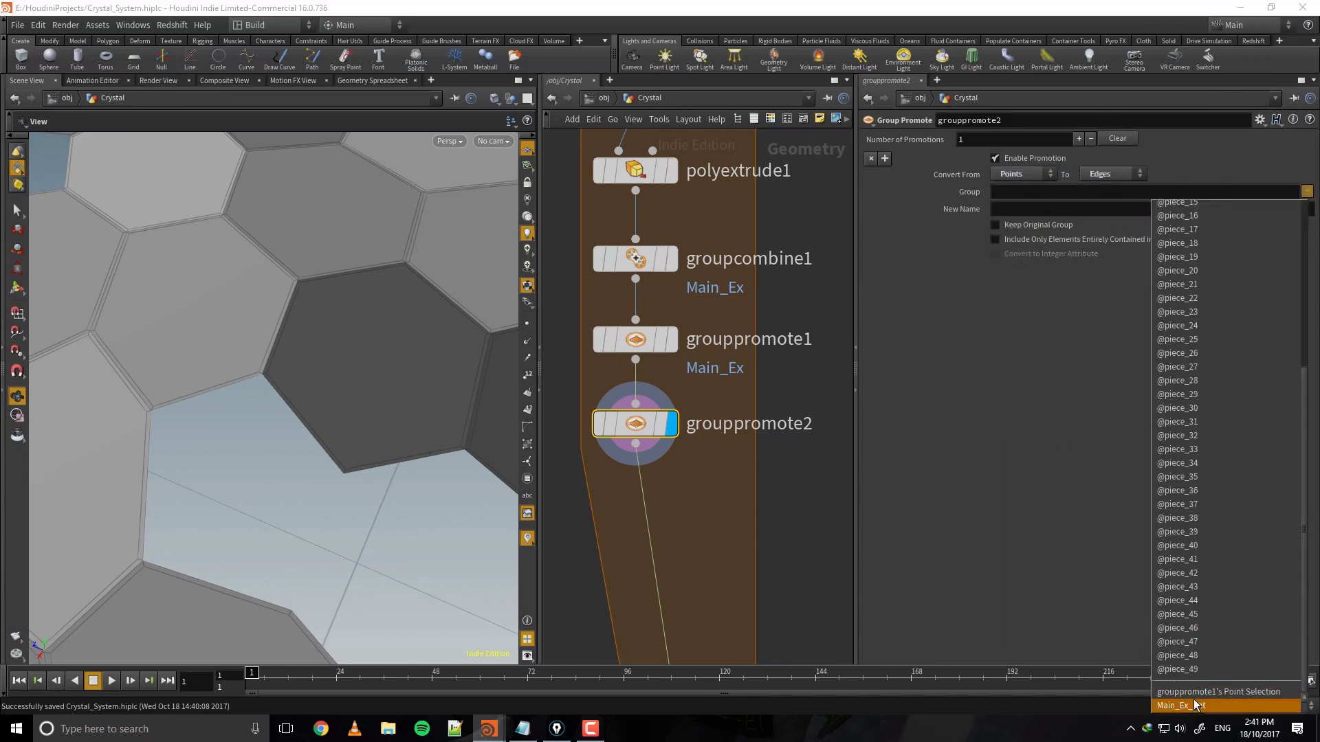
pyautogui.click(1175, 706)
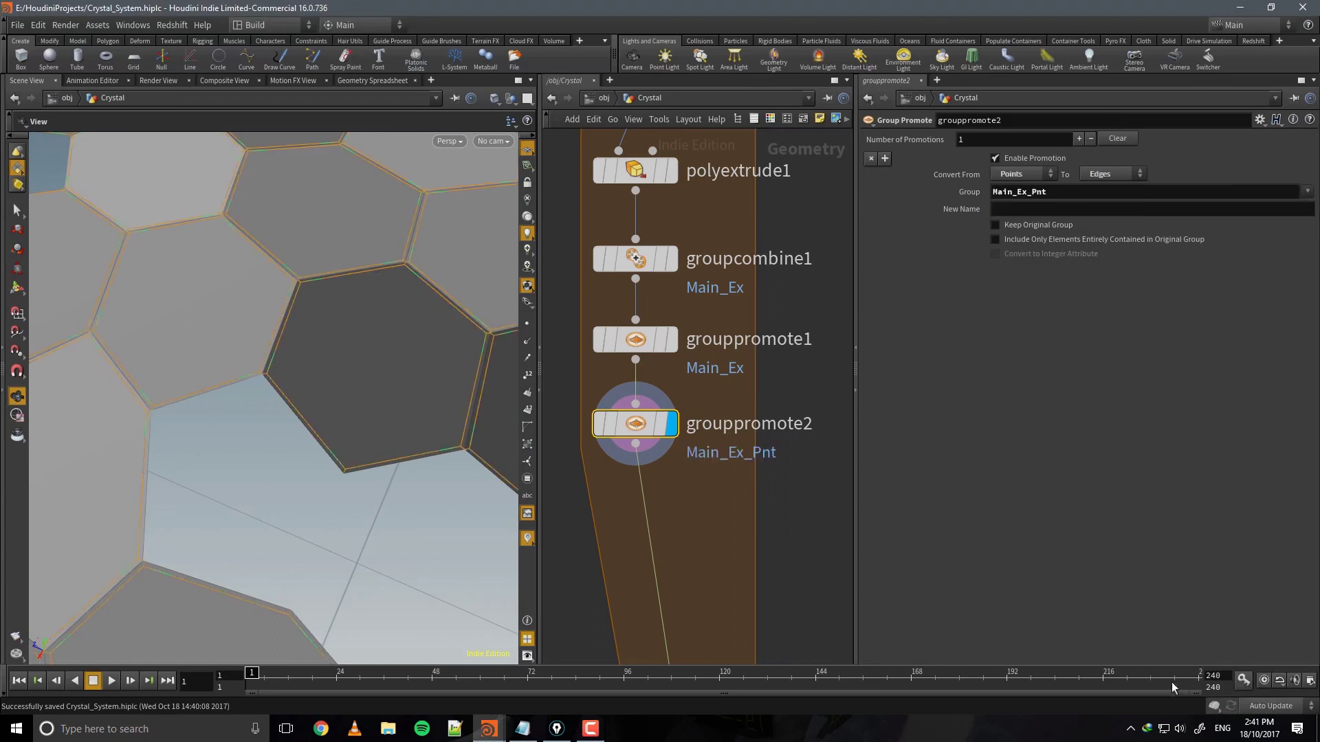
# In grouppromote2, keep the original group, include only entirely contained elements, name the new group Main_Ex_Edge and save the scene.
pyautogui.click(1038, 240)
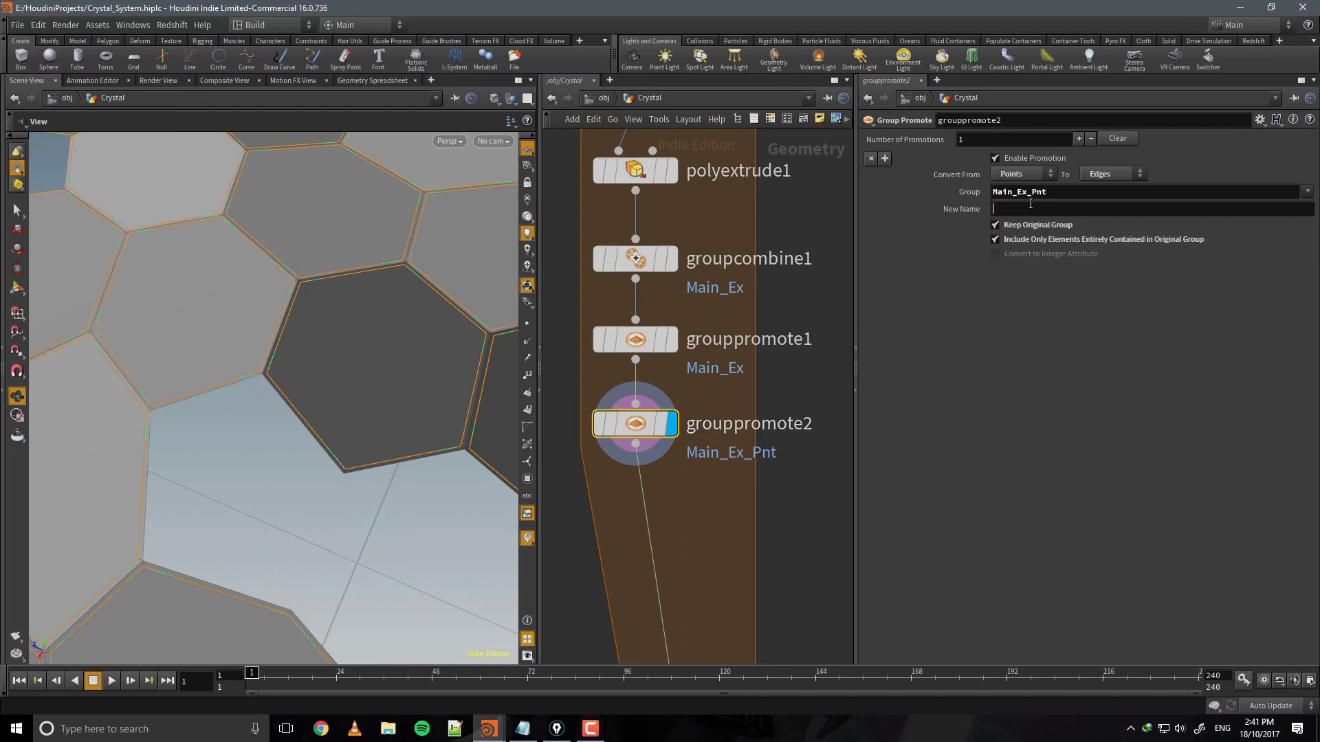
pyautogui.click(1037, 209)
pyautogui.write('Main_Ex_Edge')
pyautogui.press('Return')
pyautogui.hotkey('ctrl', 's')
# Insert a Group Rename directly after grouppromote2 and move foreach_end3 further down to make room.
pyautogui.scroll(-3, 790, 485)
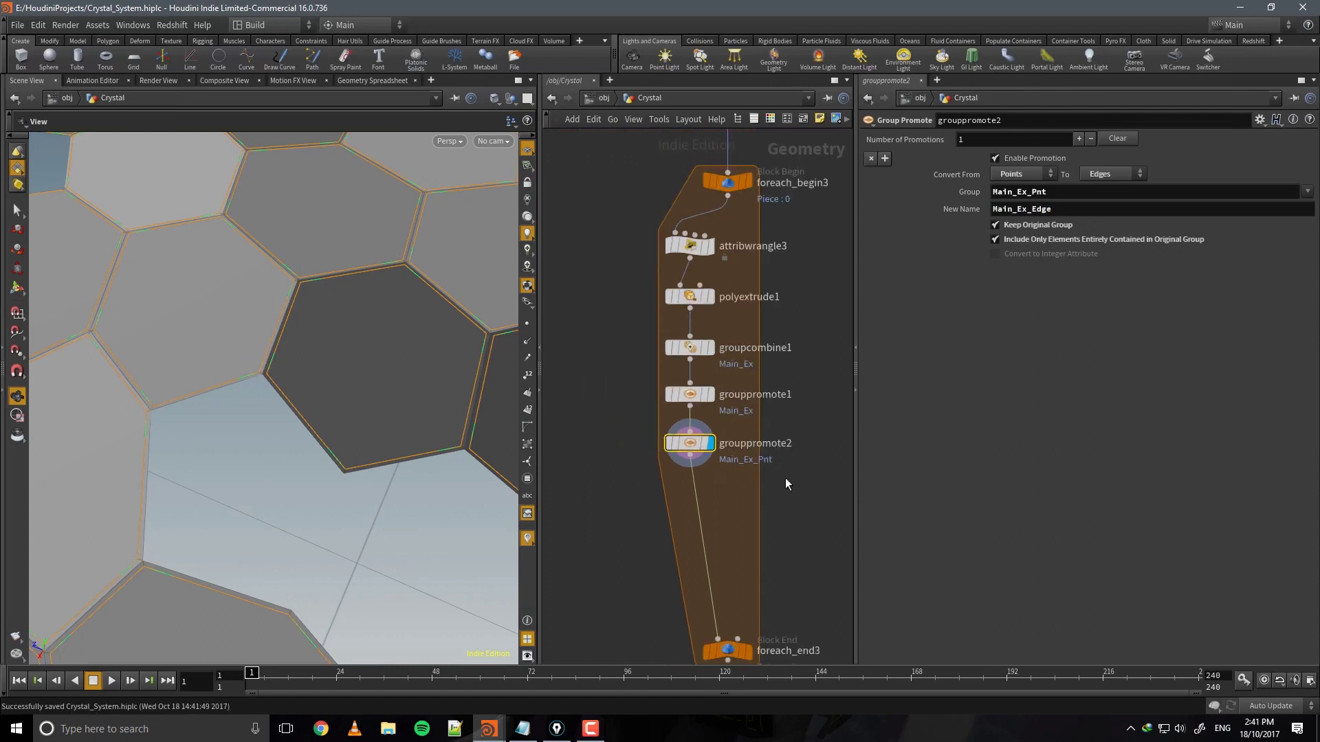
pyautogui.moveTo(787, 484); pyautogui.dragTo(747, 353, button='middle')
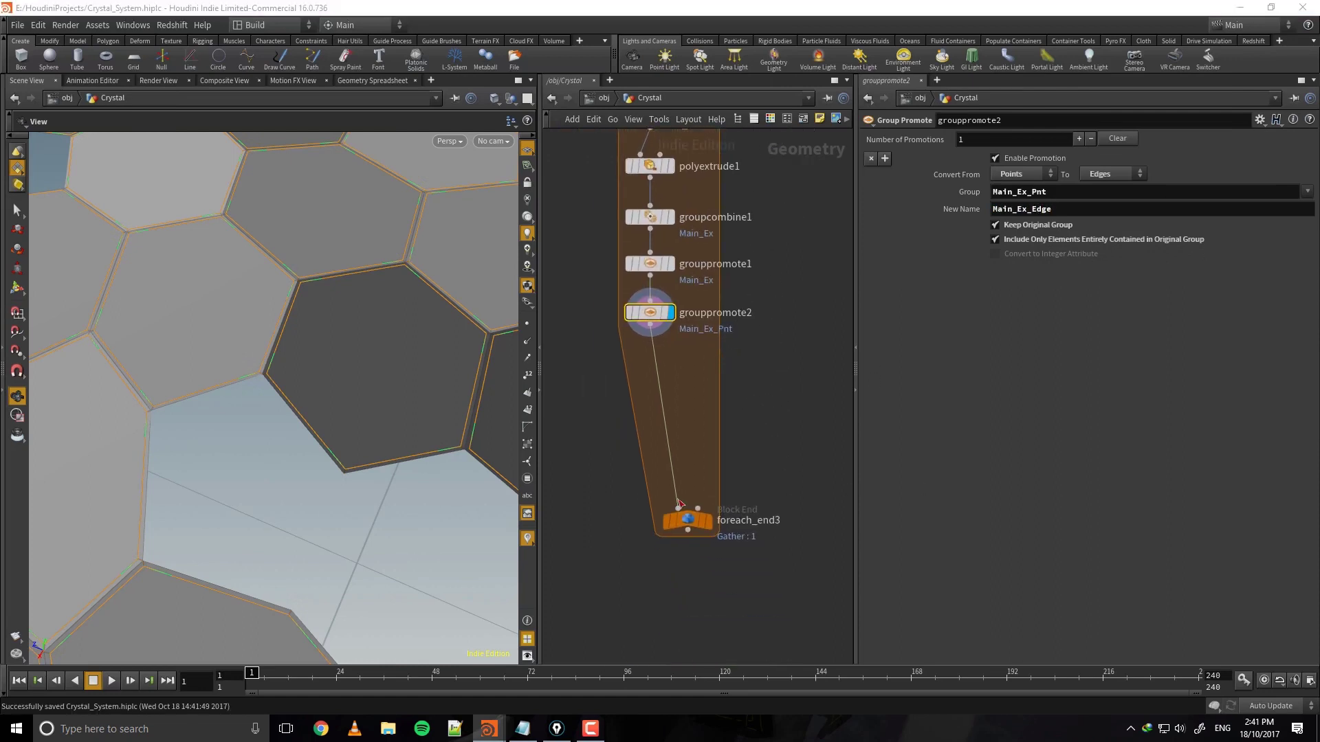
pyautogui.moveTo(722, 421); pyautogui.dragTo(741, 379, button='middle')
pyautogui.press('Tab')
pyautogui.write('group')
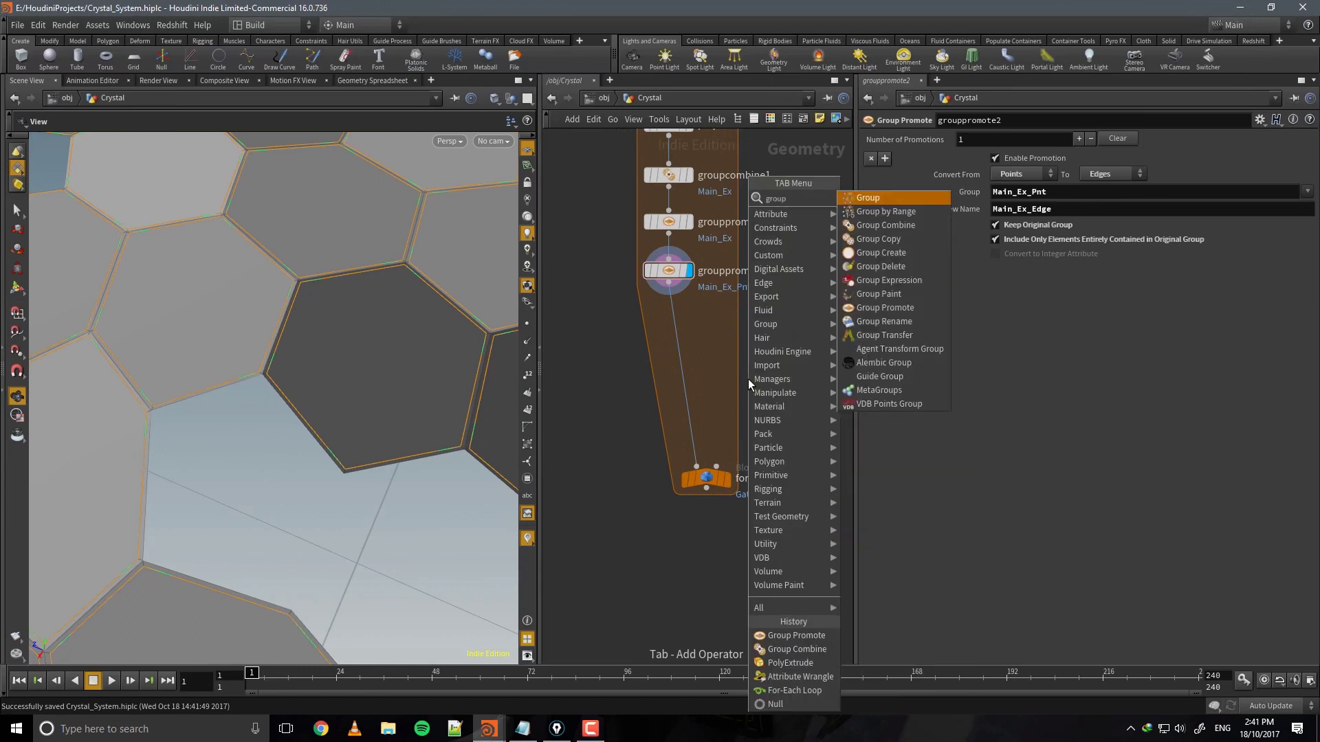
pyautogui.write('ren')
pyautogui.press('Return')
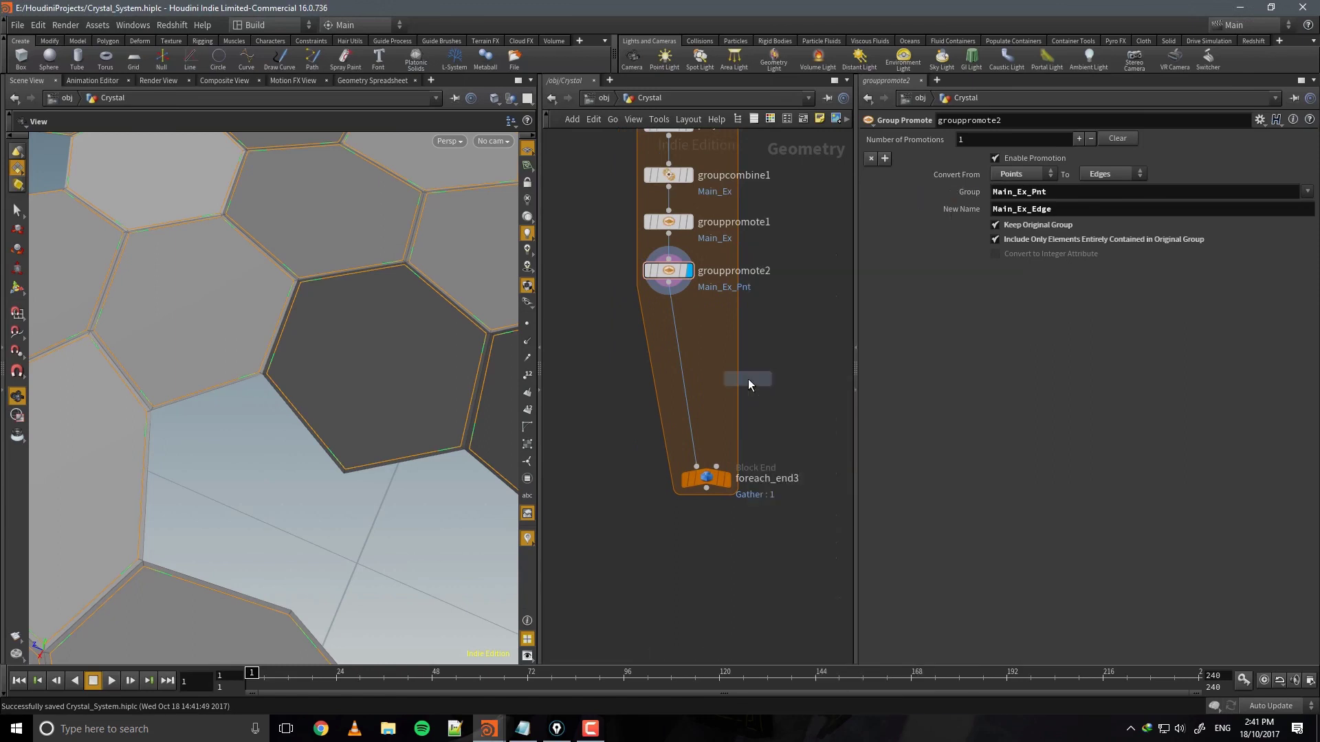
pyautogui.click(676, 336)
pyautogui.moveTo(773, 371); pyautogui.dragTo(756, 455, button='middle')
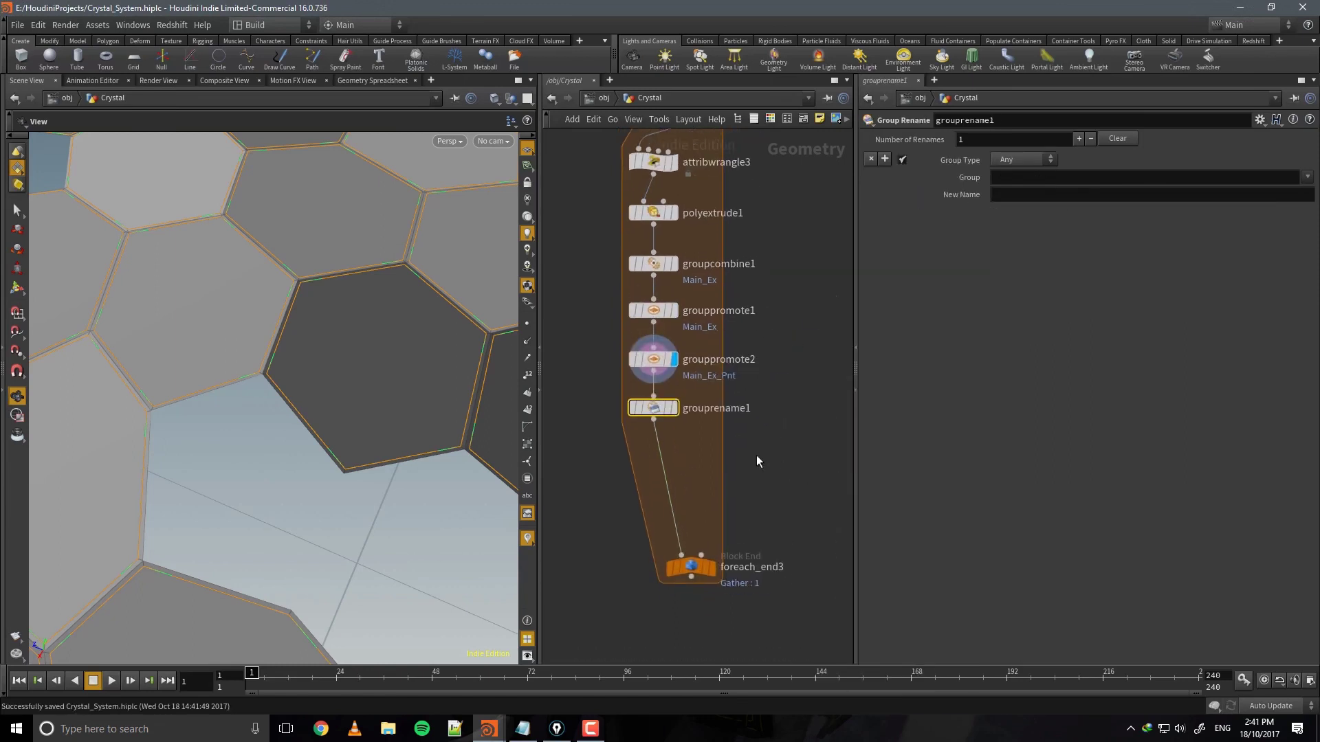
pyautogui.moveTo(692, 567); pyautogui.dragTo(692, 610)
pyautogui.moveTo(691, 611); pyautogui.dragTo(692, 507, button='middle')
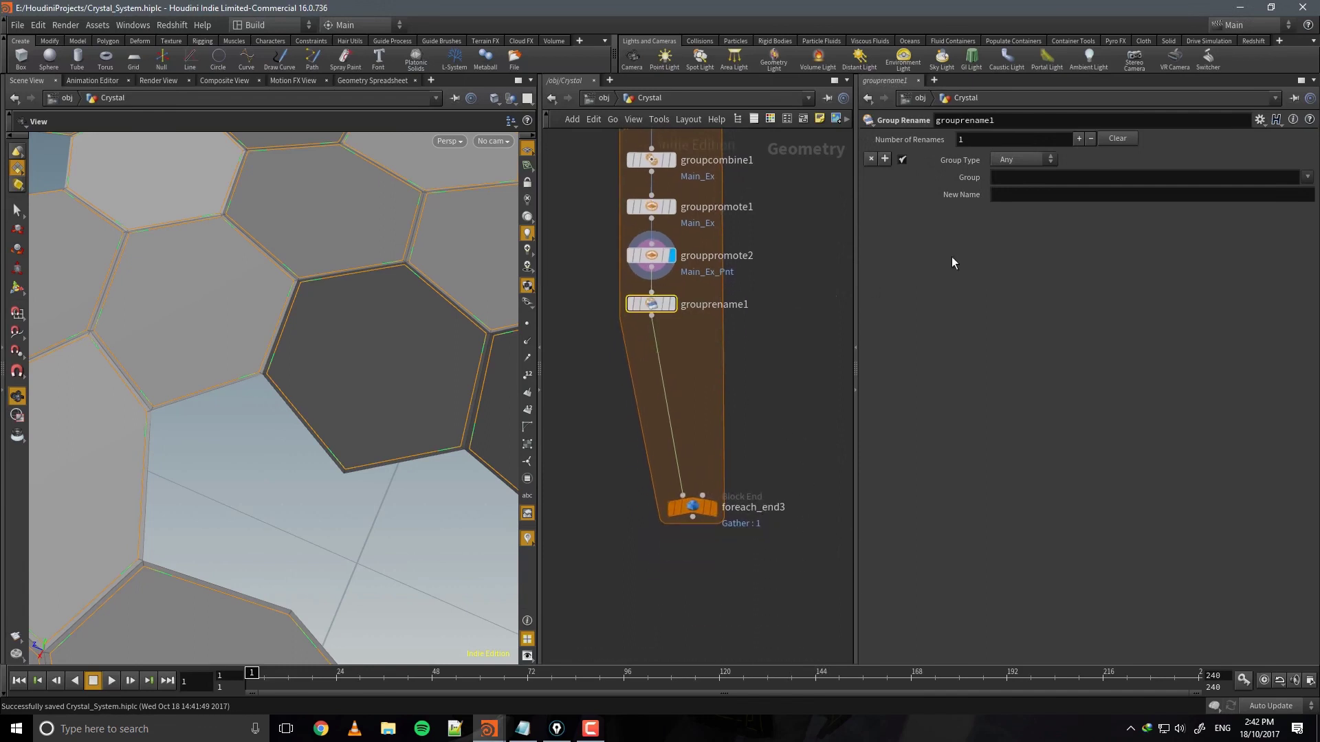
# Set grouprename1 to rename group Main_Ex_Pnt to Main_Ex_Pnt_2 and display its output.
pyautogui.click(1307, 177)
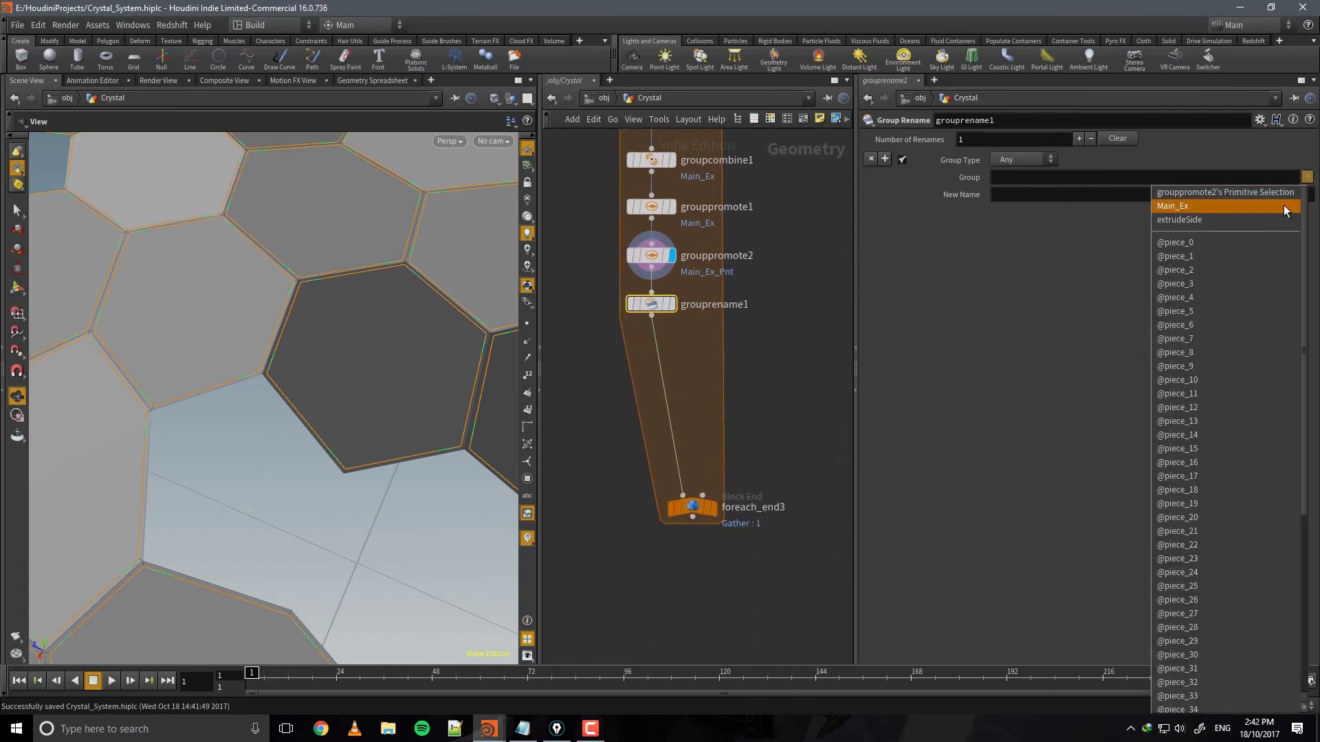
pyautogui.scroll(-10, 1296, 567)
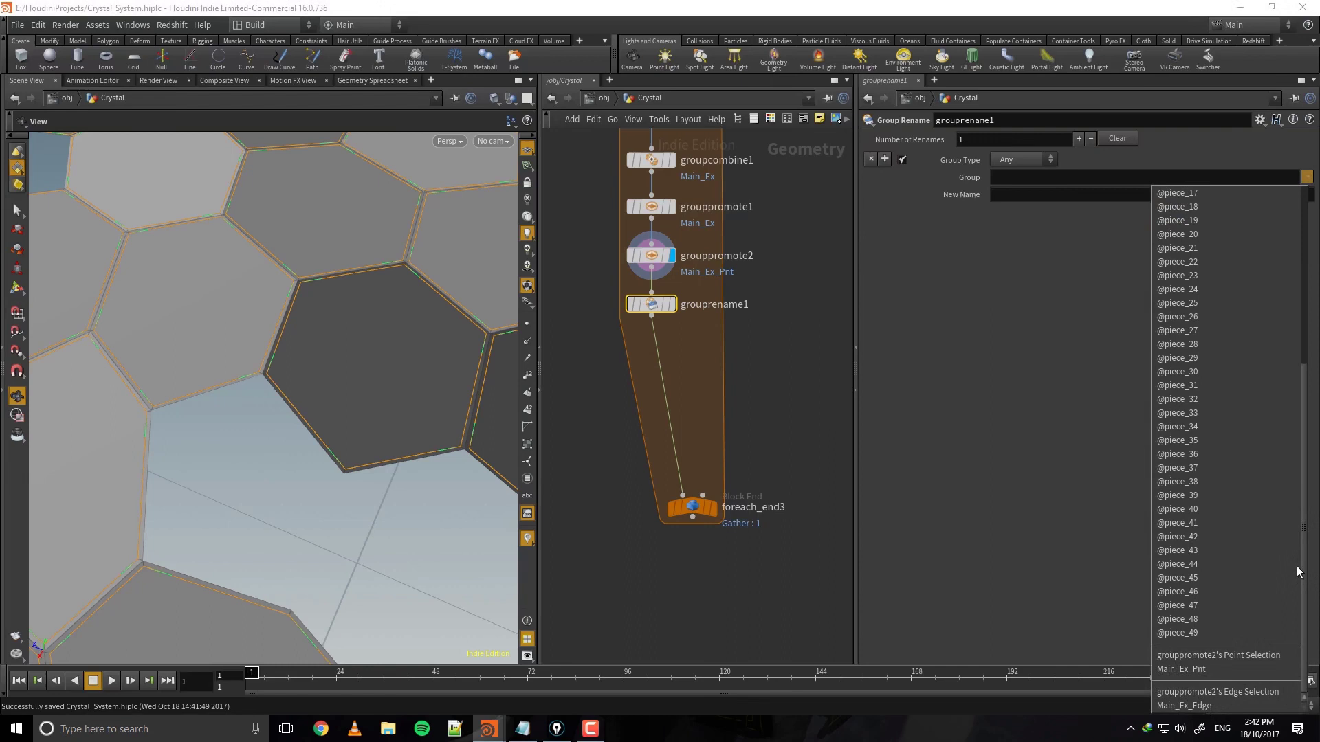
pyautogui.click(1219, 669)
pyautogui.doubleClick(1047, 177)
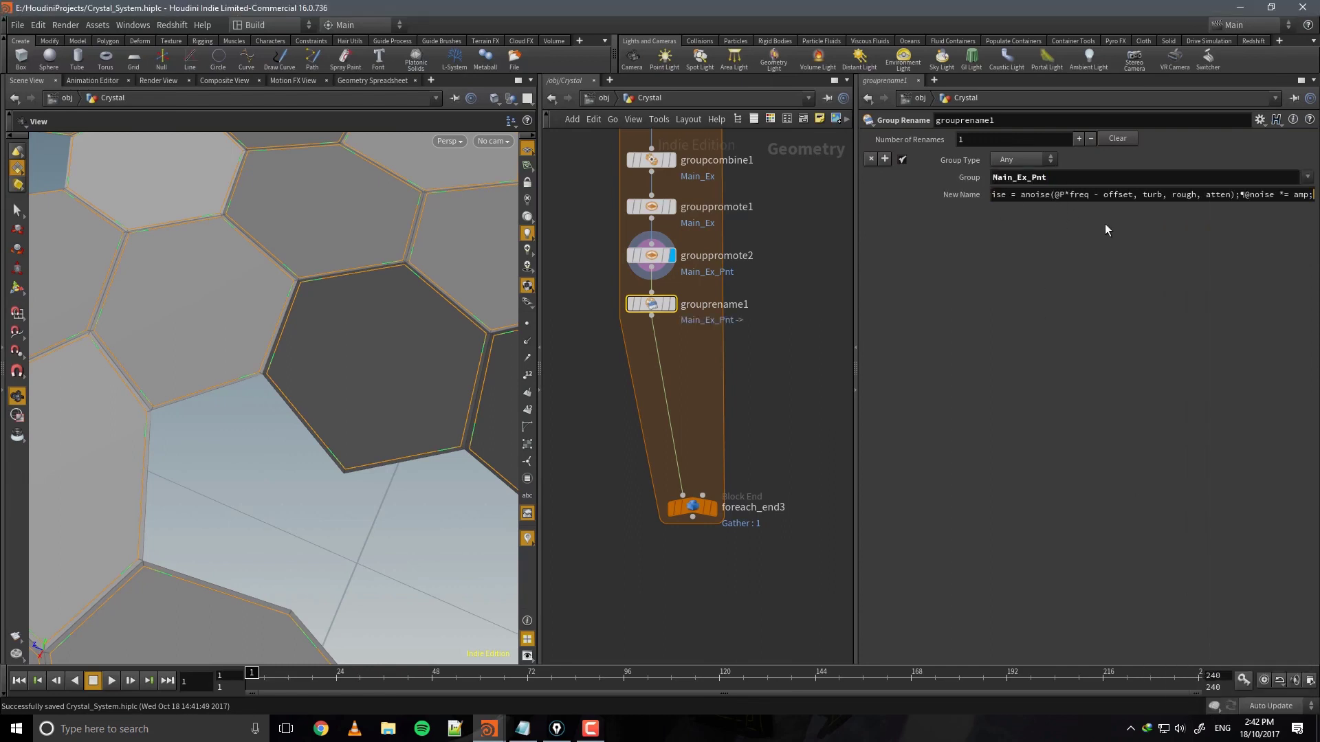
pyautogui.doubleClick(1105, 173)
pyautogui.hotkey('ctrl', 'c')
pyautogui.click(1049, 193)
pyautogui.hotkey('ctrl', 'v')
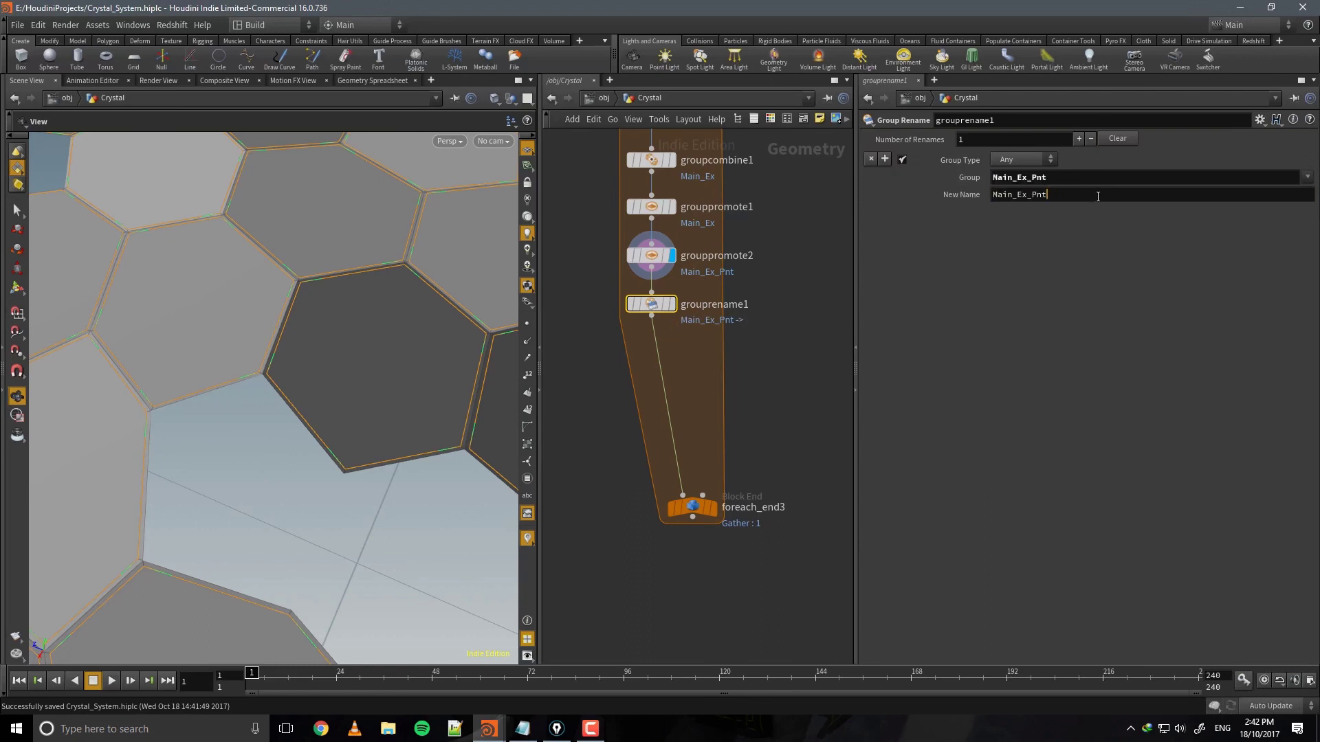
pyautogui.press('Return')
pyautogui.moveTo(846, 274); pyautogui.dragTo(809, 359, button='middle')
pyautogui.click(658, 388)
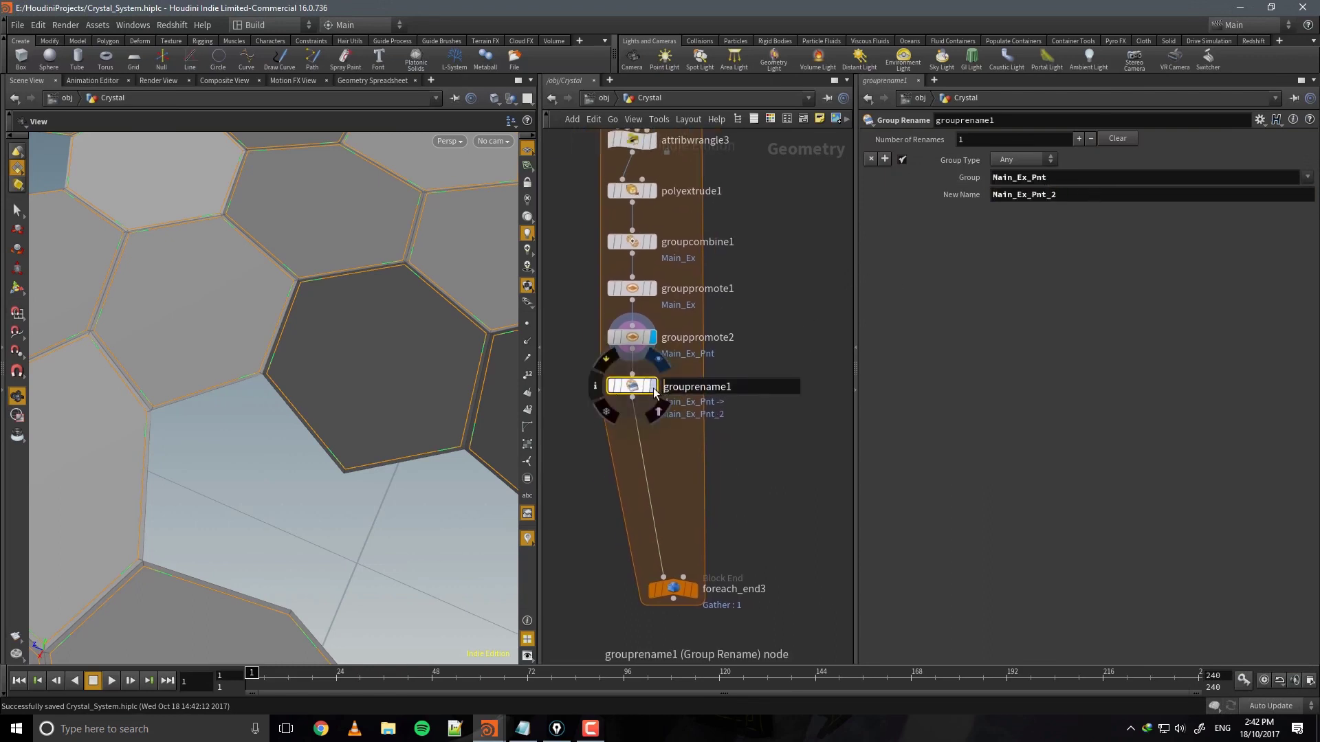
pyautogui.click(653, 387)
# Add a Primitive node beside attribwrangle3, connect foreach_begin3 to its first input and display its output.
pyautogui.moveTo(795, 275); pyautogui.dragTo(744, 340, button='middle')
pyautogui.press('Tab')
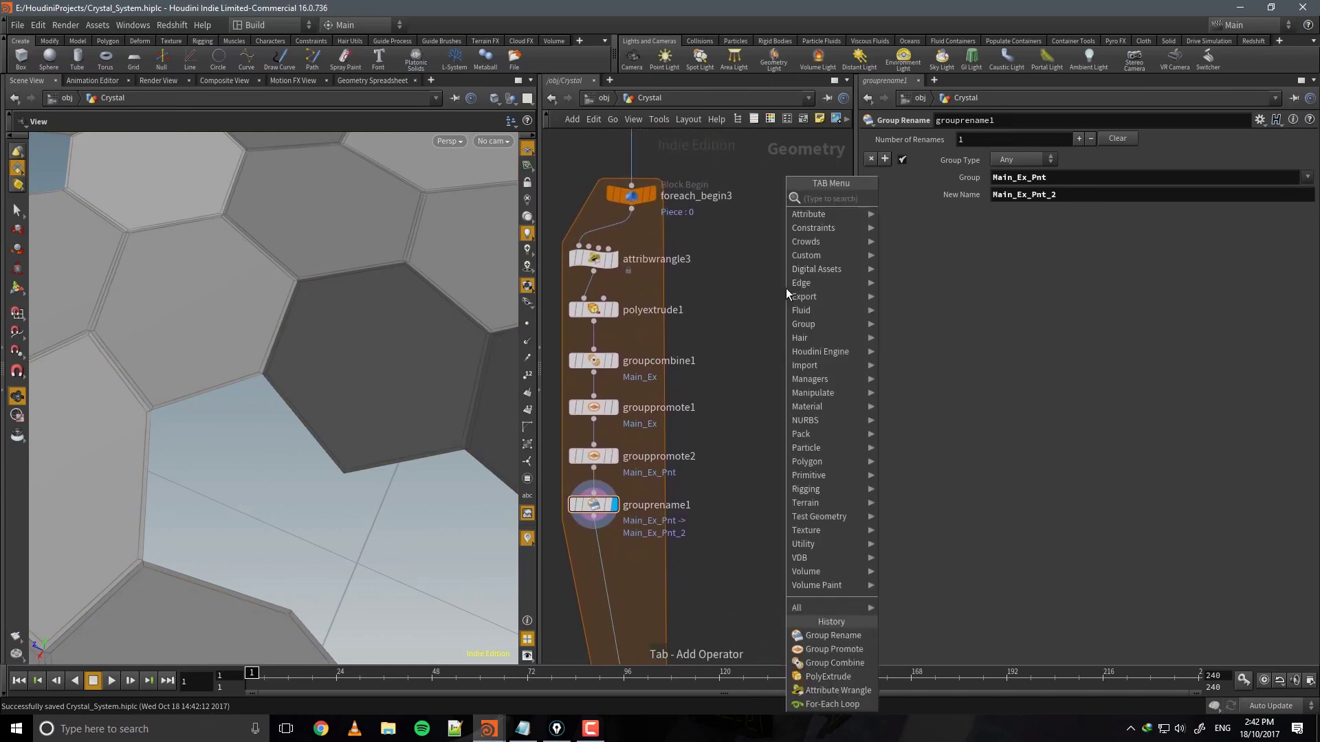
pyautogui.write('primi')
pyautogui.press('Return')
pyautogui.click(765, 259)
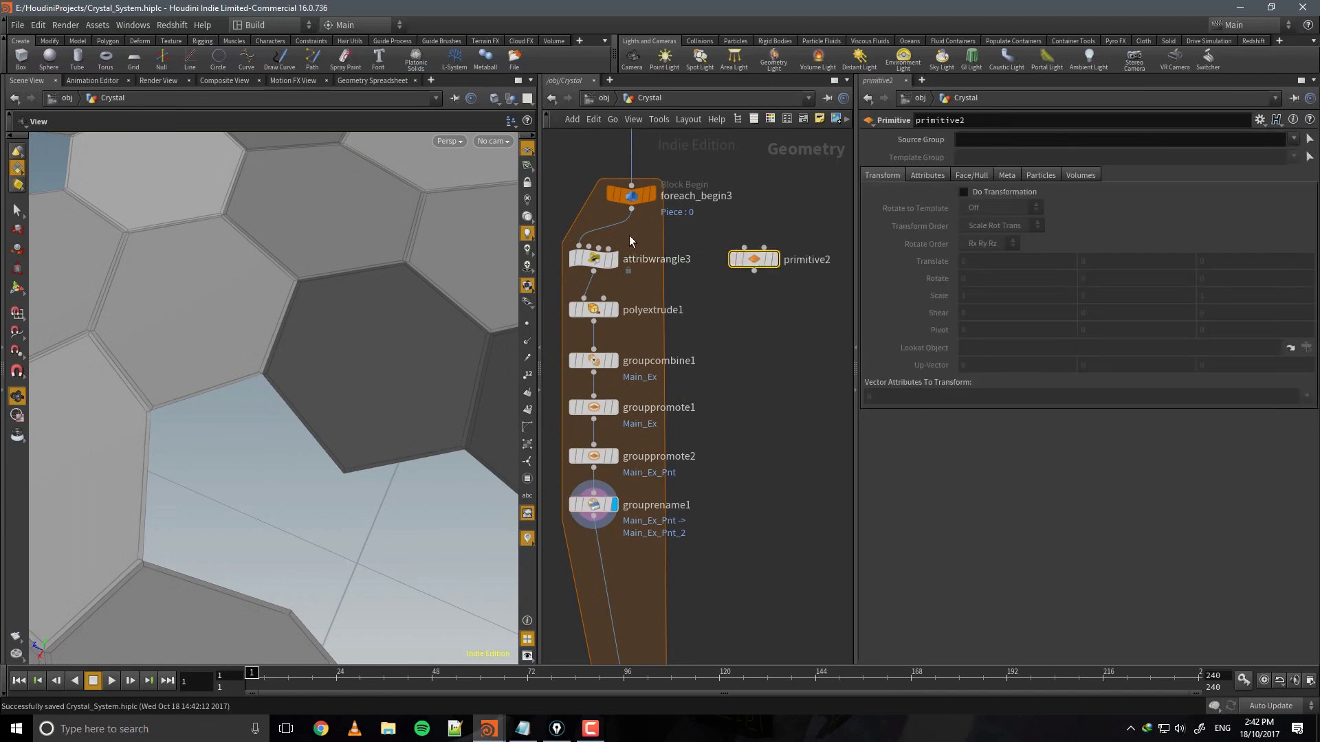
pyautogui.click(631, 209)
pyautogui.click(744, 248)
pyautogui.click(776, 259)
pyautogui.click(793, 205)
pyautogui.moveTo(793, 205); pyautogui.dragTo(781, 364, button='middle')
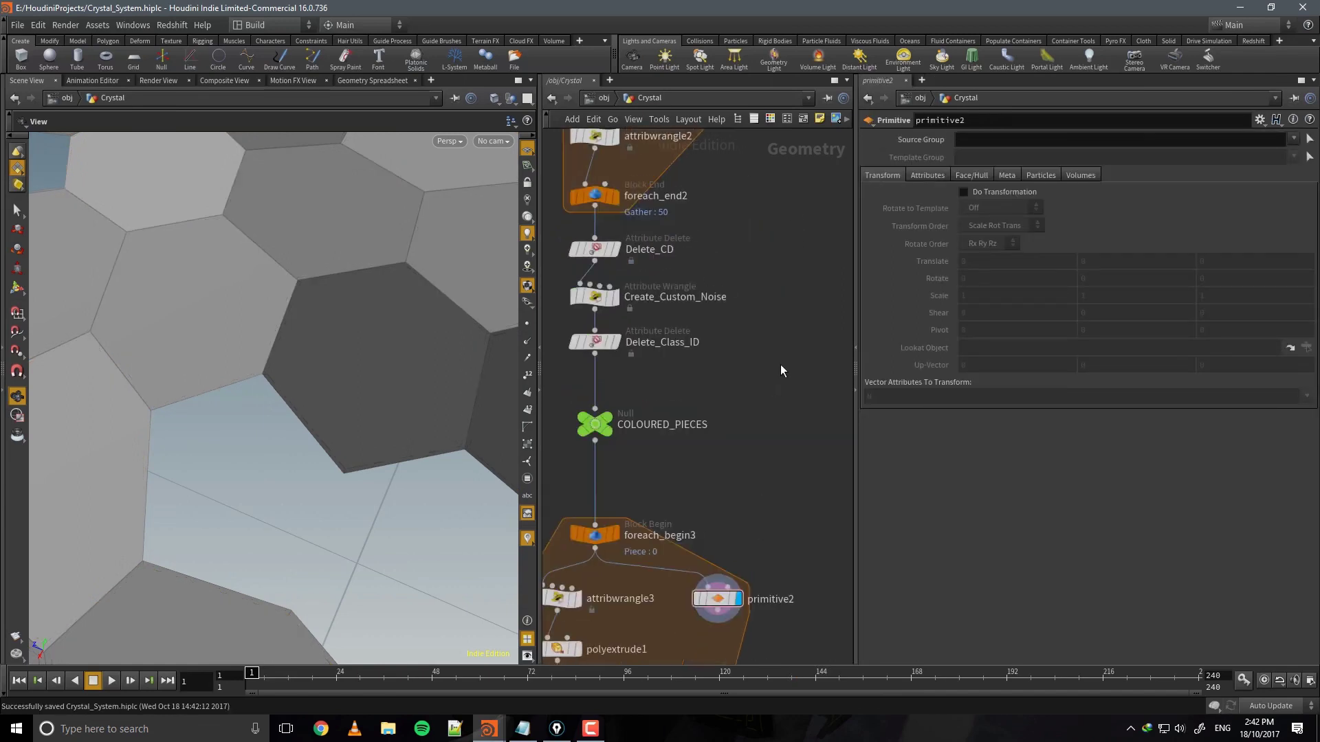
# Enable Do Transformation on primitive2 inside the third for-each block.
pyautogui.scroll(-5, 781, 365)
pyautogui.moveTo(793, 416); pyautogui.dragTo(772, 572, button='middle')
pyautogui.moveTo(774, 296); pyautogui.dragTo(800, 493, button='middle')
pyautogui.scroll(4, 782, 451)
pyautogui.moveTo(744, 362); pyautogui.dragTo(756, 245, button='middle')
pyautogui.click(642, 360)
pyautogui.moveTo(793, 604); pyautogui.dragTo(795, 174, button='middle')
pyautogui.moveTo(816, 507); pyautogui.dragTo(779, 320, button='middle')
pyautogui.moveTo(790, 405); pyautogui.dragTo(721, 465)
pyautogui.click(964, 193)
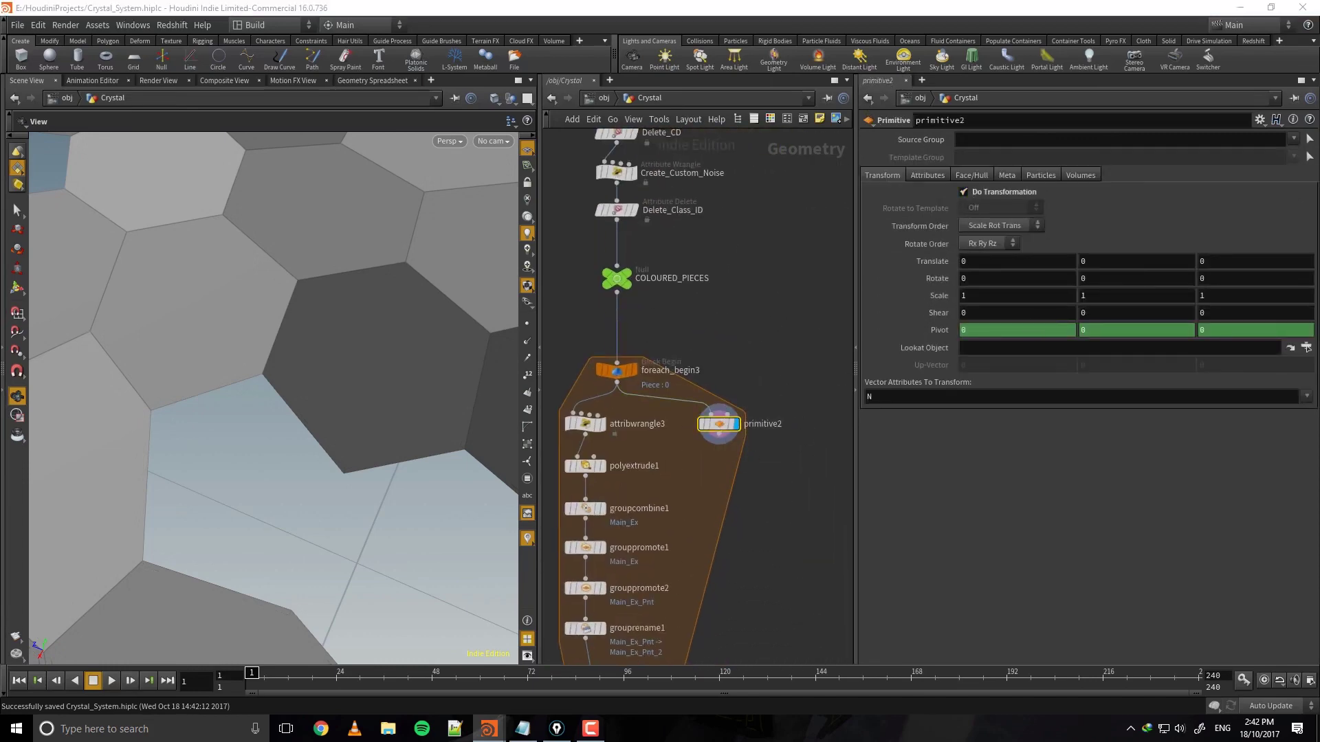
# Set primitive2's X scale to the expression fit01($CR, 0.2, 0.7) and copy the expression.
pyautogui.click(882, 280)
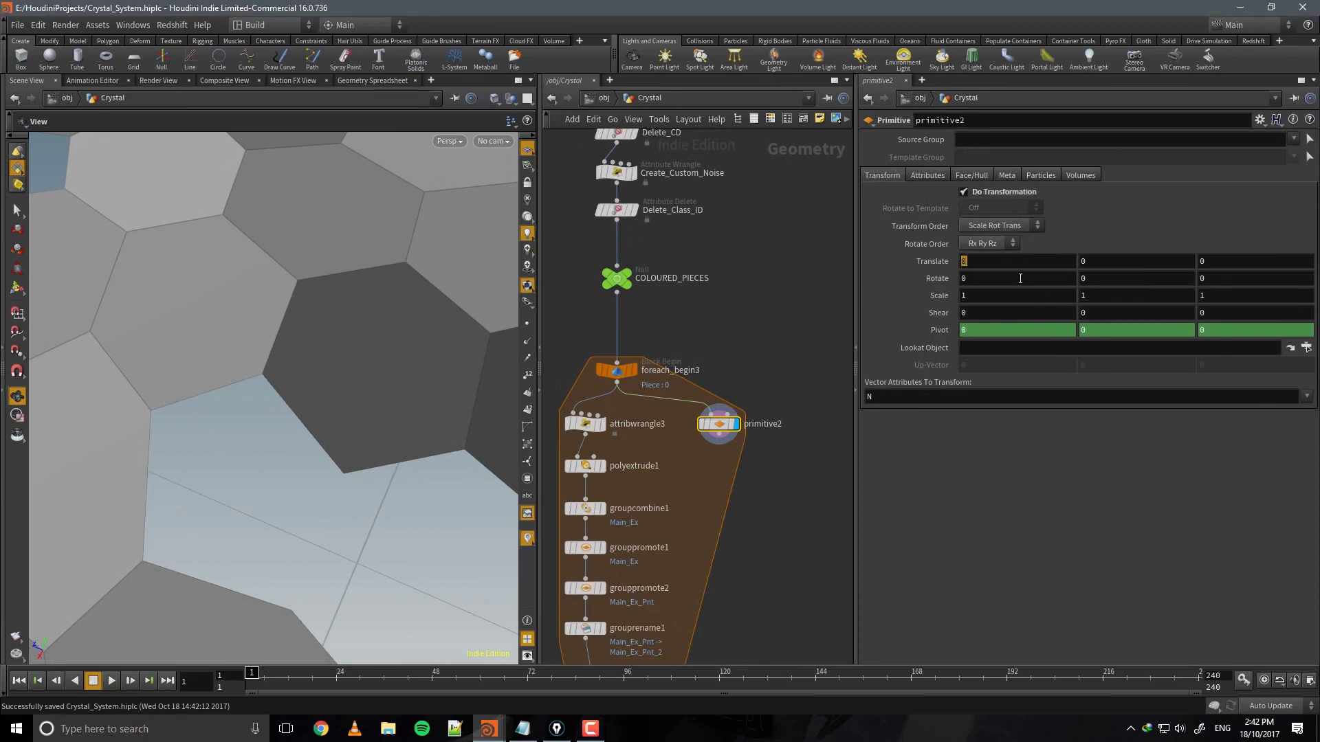
pyautogui.moveTo(983, 304); pyautogui.dragTo(927, 309)
pyautogui.write('fit01')
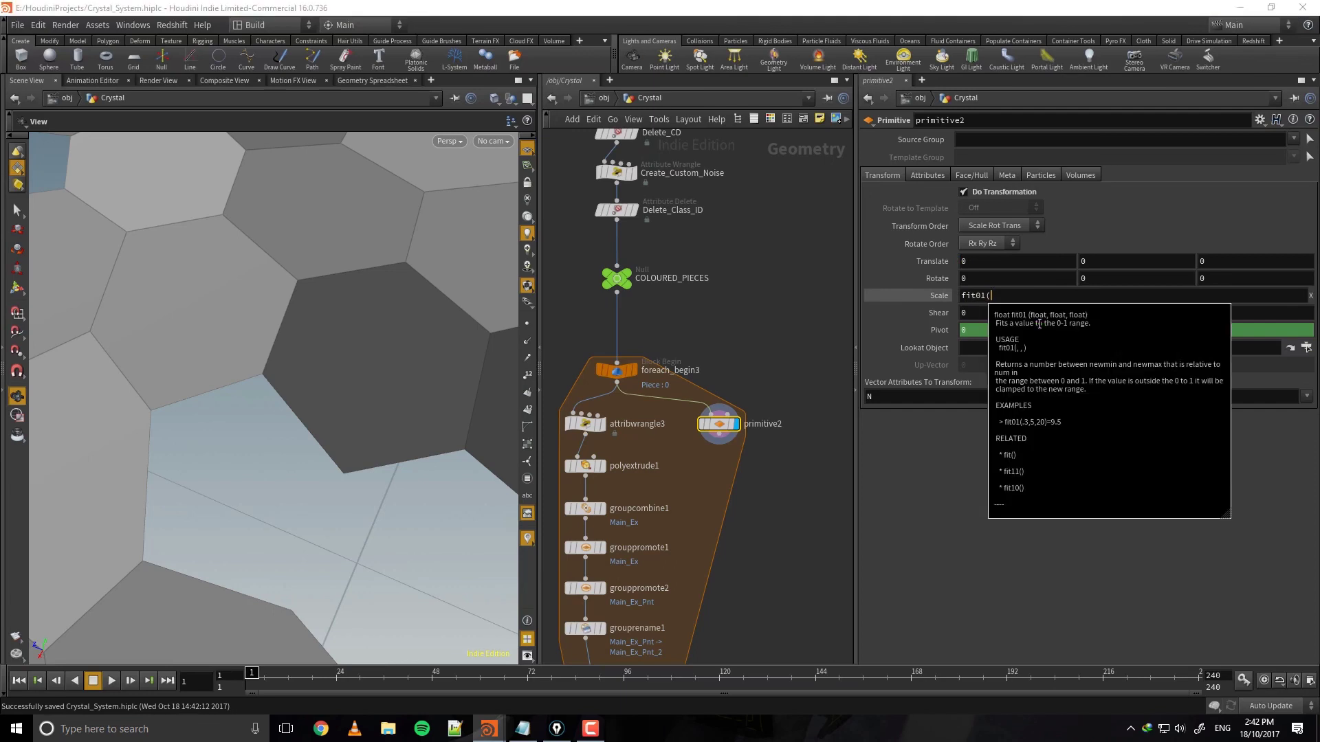
pyautogui.write('($C')
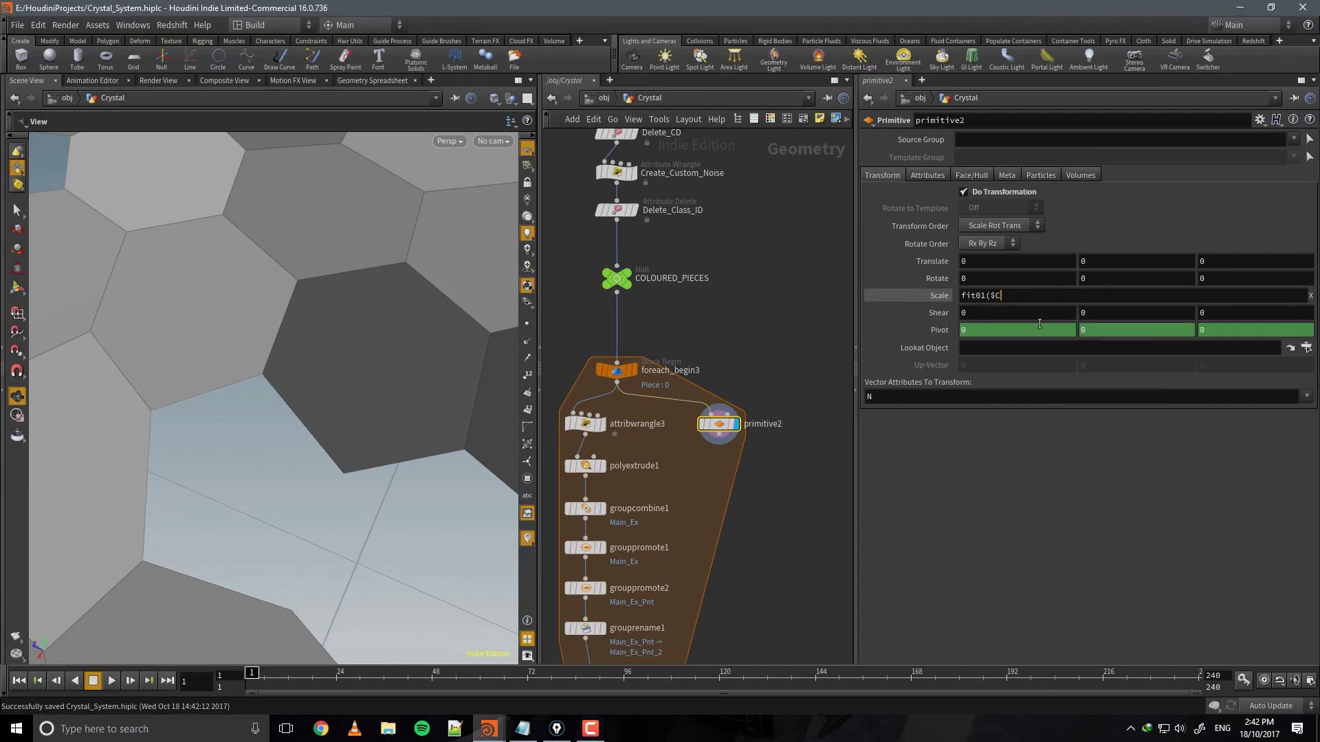
pyautogui.write('R, 0.')
pyautogui.hotkey('ctrl', 'a')
pyautogui.hotkey('ctrl', 'c')
# Paste the fit01($CR, 0.2, 0.7) expression into primitive2's Y and Z scale.
pyautogui.click(1051, 310)
pyautogui.click(1101, 296)
pyautogui.hotkey('ctrl', 'a')
pyautogui.hotkey('ctrl', 'v')
pyautogui.click(1185, 313)
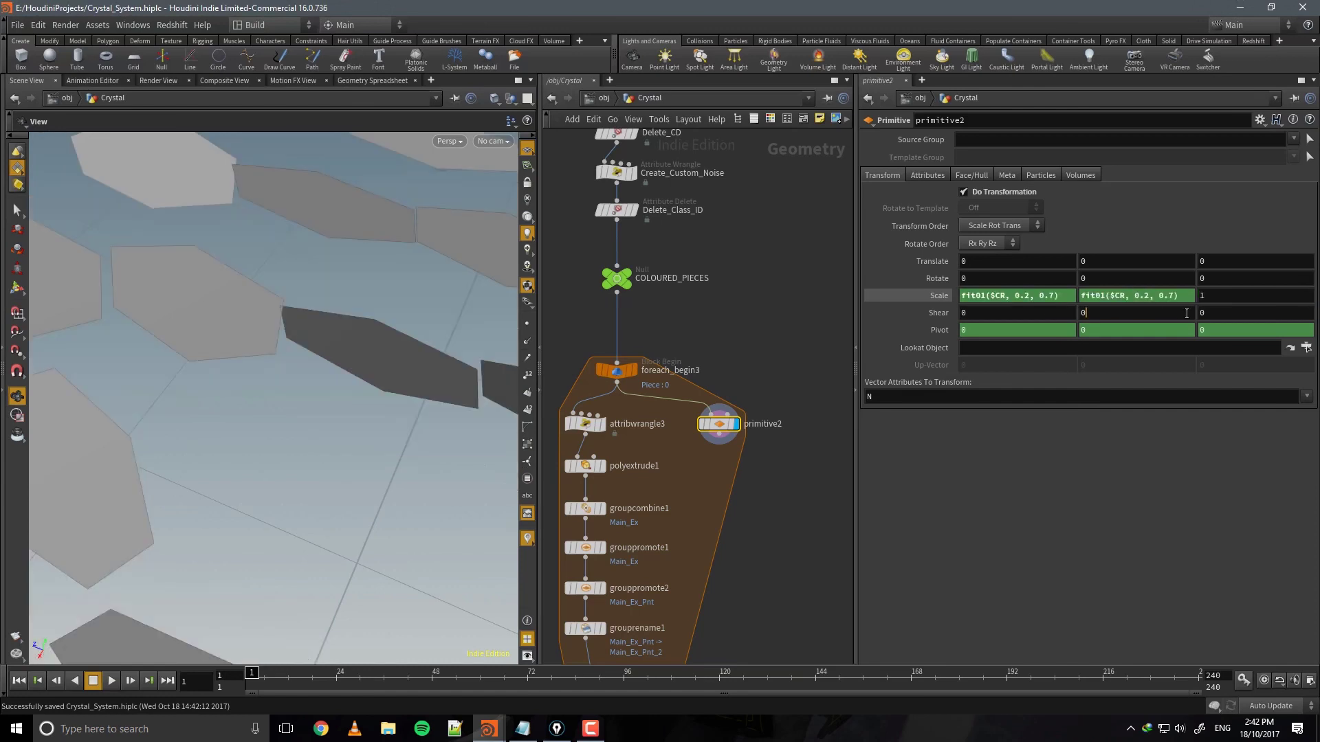
pyautogui.click(1210, 296)
pyautogui.hotkey('ctrl', 'a')
pyautogui.hotkey('ctrl', 'v')
pyautogui.press('Return')
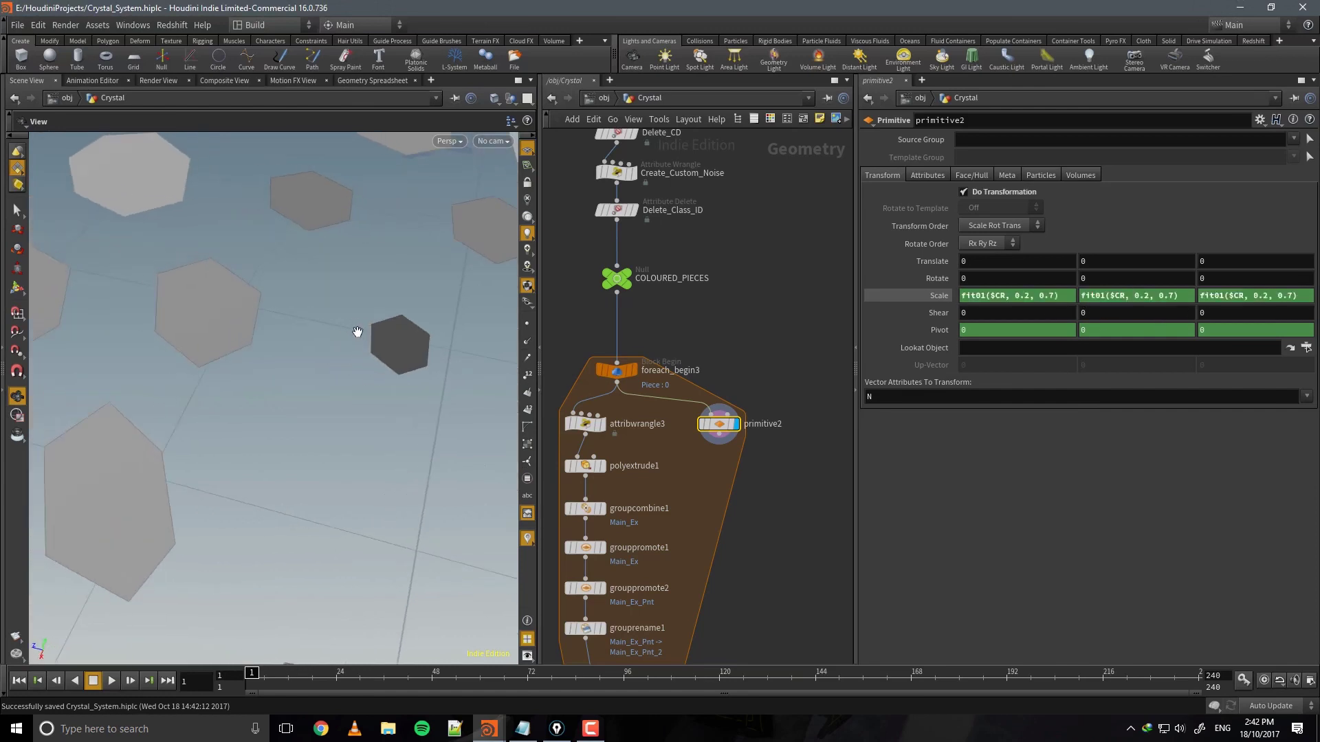
# Lower the Freq of Create_Custom_Noise to 12.2 on all three axes.
pyautogui.scroll(-10, 358, 332)
pyautogui.moveTo(376, 409); pyautogui.dragTo(308, 427)
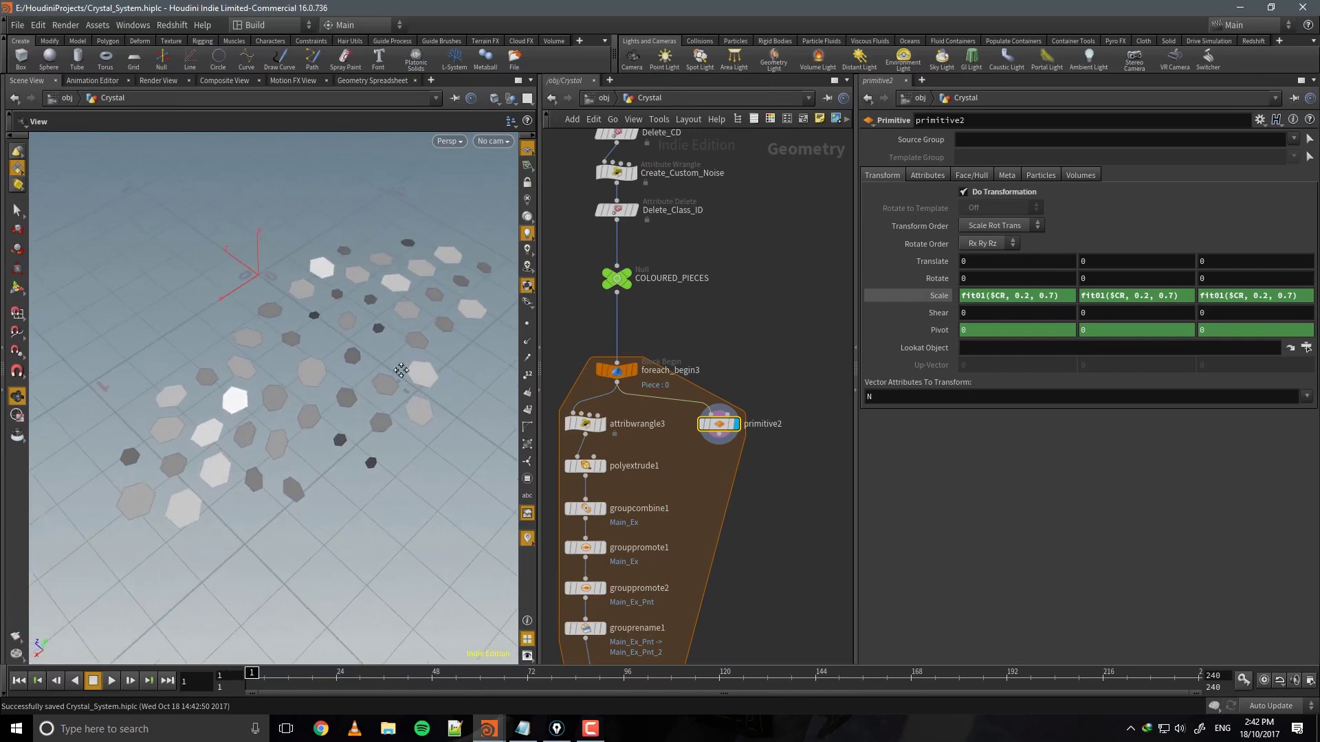
pyautogui.moveTo(401, 369); pyautogui.dragTo(371, 412, button='middle')
pyautogui.moveTo(754, 241); pyautogui.dragTo(773, 311, button='middle')
pyautogui.click(730, 254)
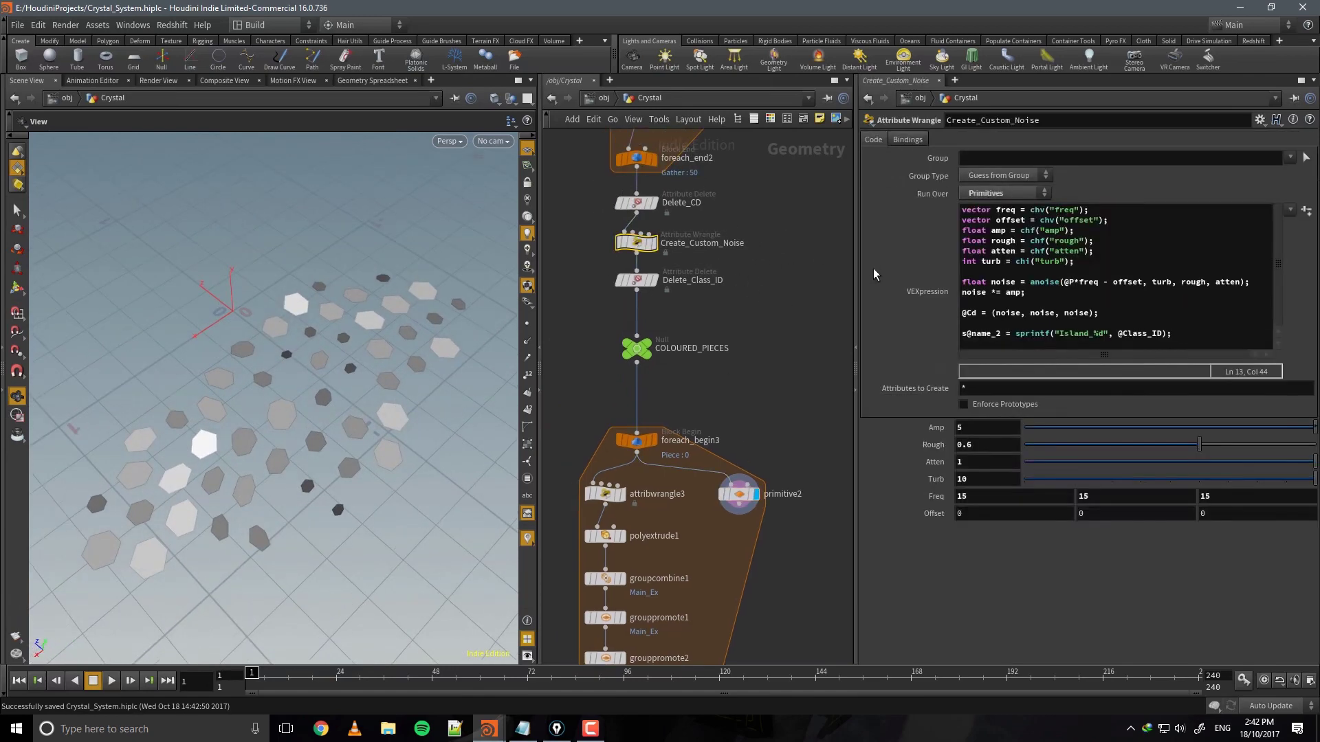
pyautogui.moveTo(939, 495); pyautogui.dragTo(870, 500, button='middle')
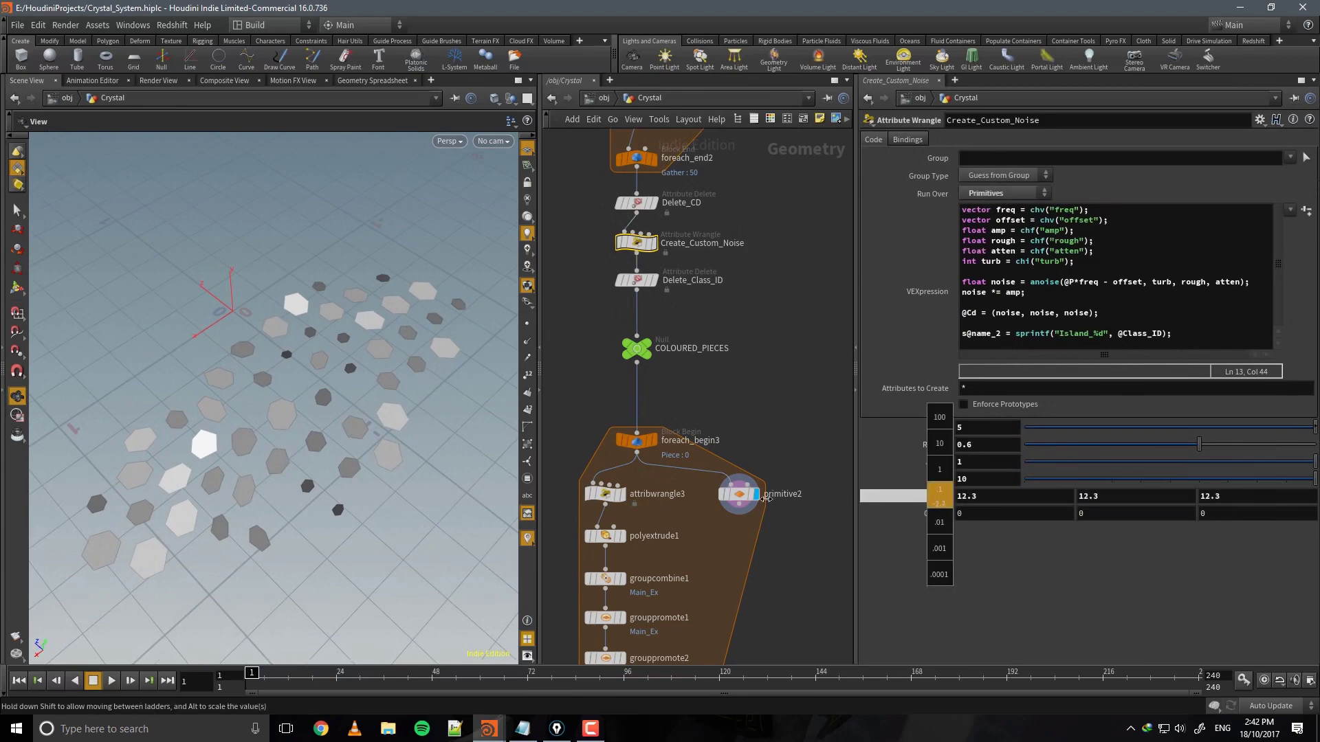
pyautogui.moveTo(766, 499); pyautogui.dragTo(760, 499, button='middle')
# Try an Atten of -6 in Create_Custom_Noise, then return it to 1.
pyautogui.moveTo(936, 469); pyautogui.dragTo(840, 444, button='middle')
pyautogui.moveTo(790, 588); pyautogui.dragTo(778, 307, button='middle')
pyautogui.moveTo(798, 484); pyautogui.dragTo(785, 605, button='middle')
pyautogui.moveTo(710, 539); pyautogui.dragTo(739, 470, button='middle')
pyautogui.click(669, 569)
pyautogui.click(751, 271)
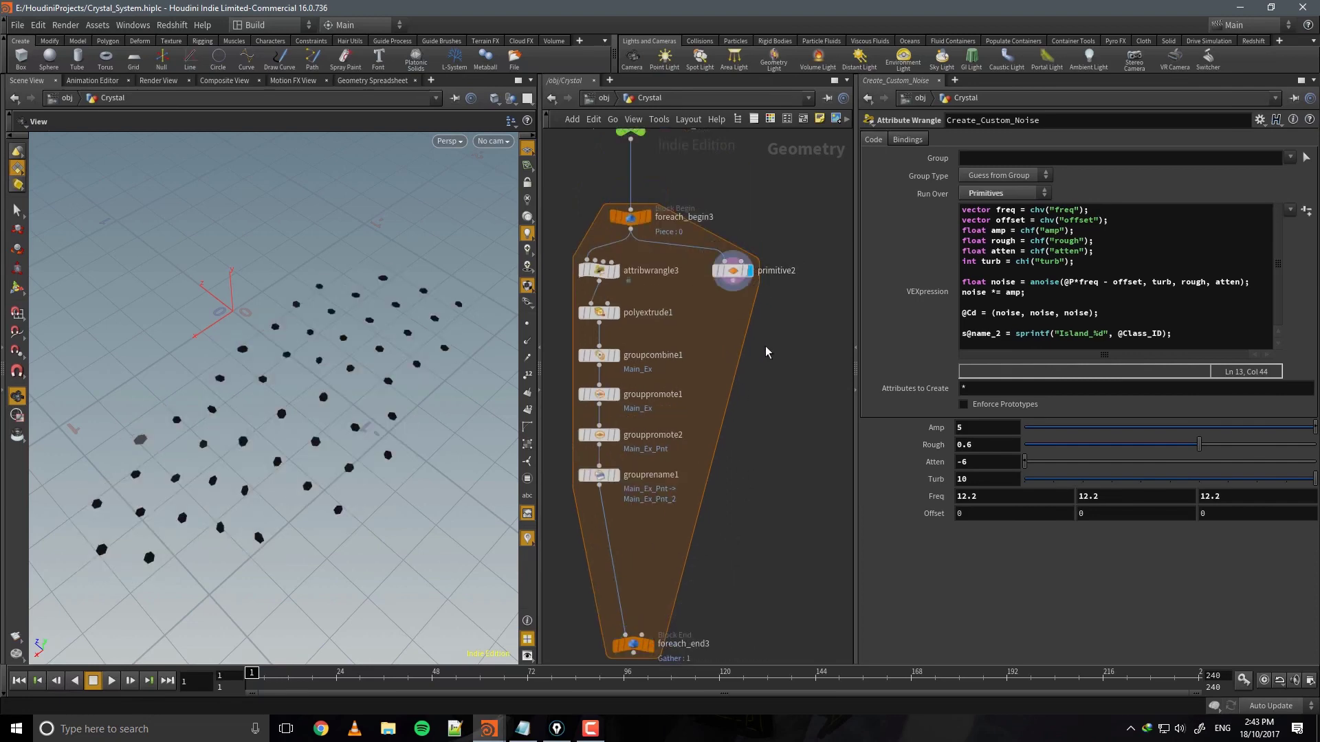
pyautogui.moveTo(1030, 464); pyautogui.dragTo(1316, 467)
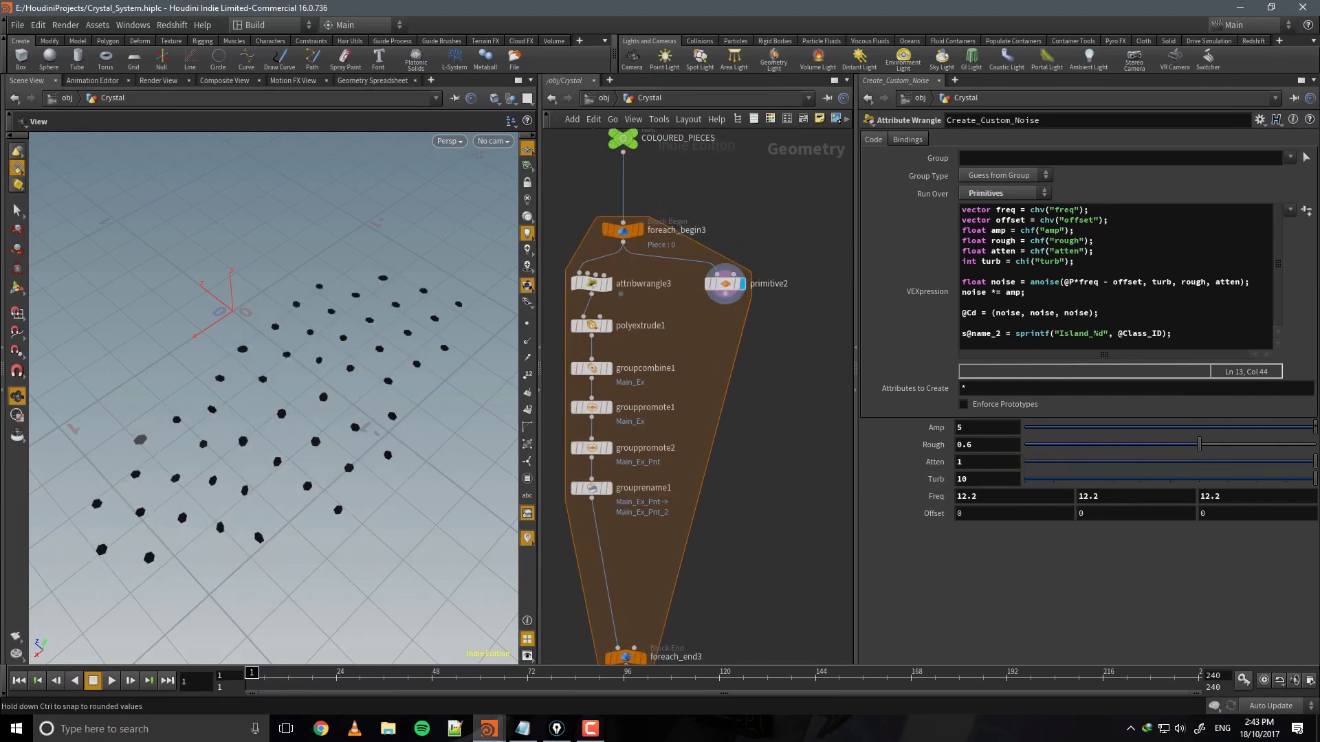
# Display primitive2 again, frame the scaled hexagons in the viewport and save the scene.
pyautogui.moveTo(789, 448); pyautogui.dragTo(828, 271, button='middle')
pyautogui.click(682, 482)
pyautogui.moveTo(772, 381); pyautogui.dragTo(739, 600, button='middle')
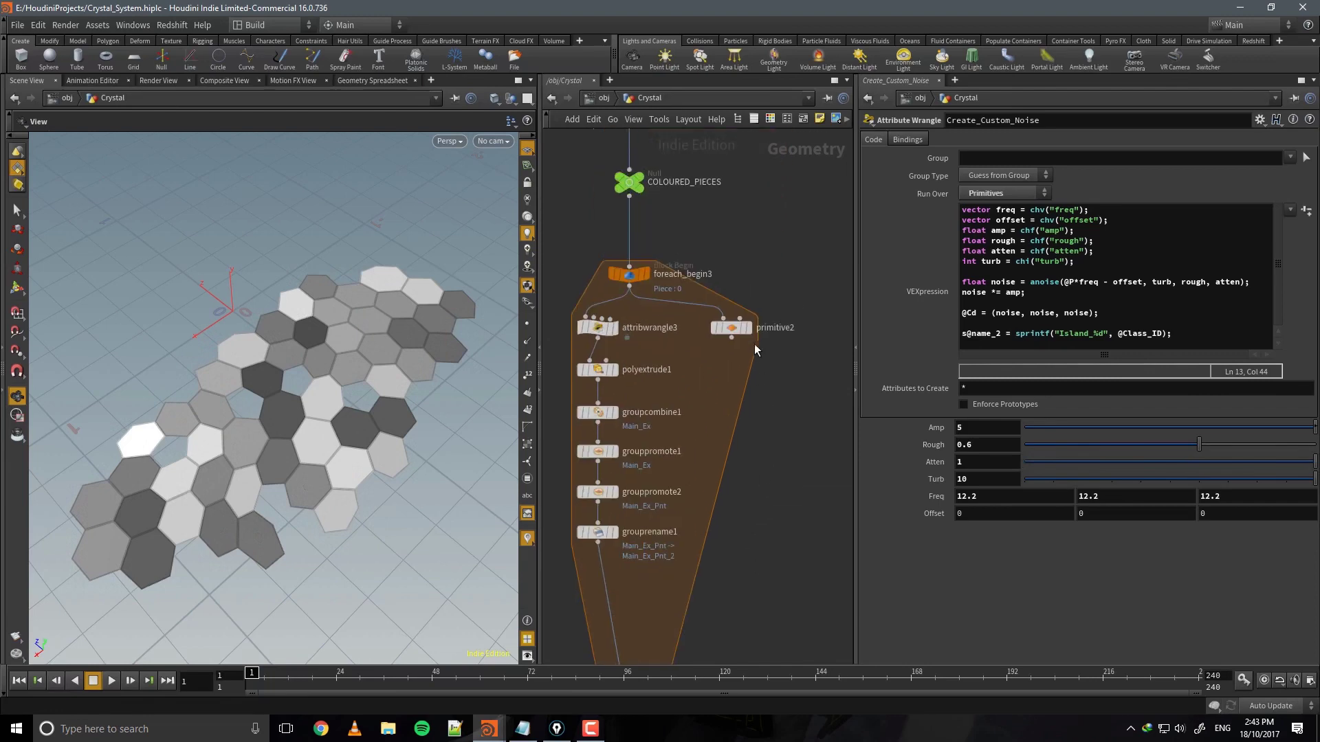
pyautogui.click(749, 329)
pyautogui.press('f')
pyautogui.moveTo(326, 347); pyautogui.dragTo(345, 413)
pyautogui.moveTo(385, 474); pyautogui.dragTo(386, 451, button='right')
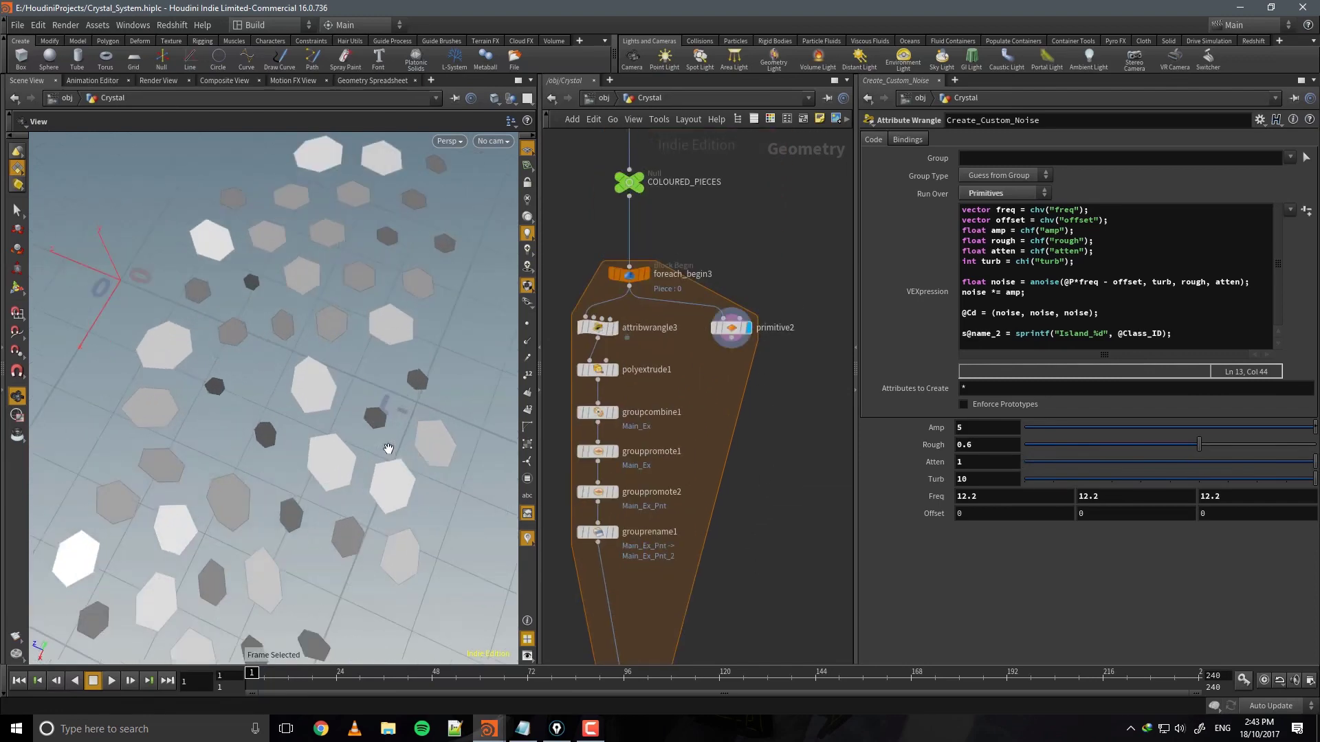
pyautogui.moveTo(386, 451); pyautogui.dragTo(398, 406)
pyautogui.hotkey('ctrl', 's')
# Add a Resample node below primitive2, connect it to primitive2's output and display it.
pyautogui.click(738, 324)
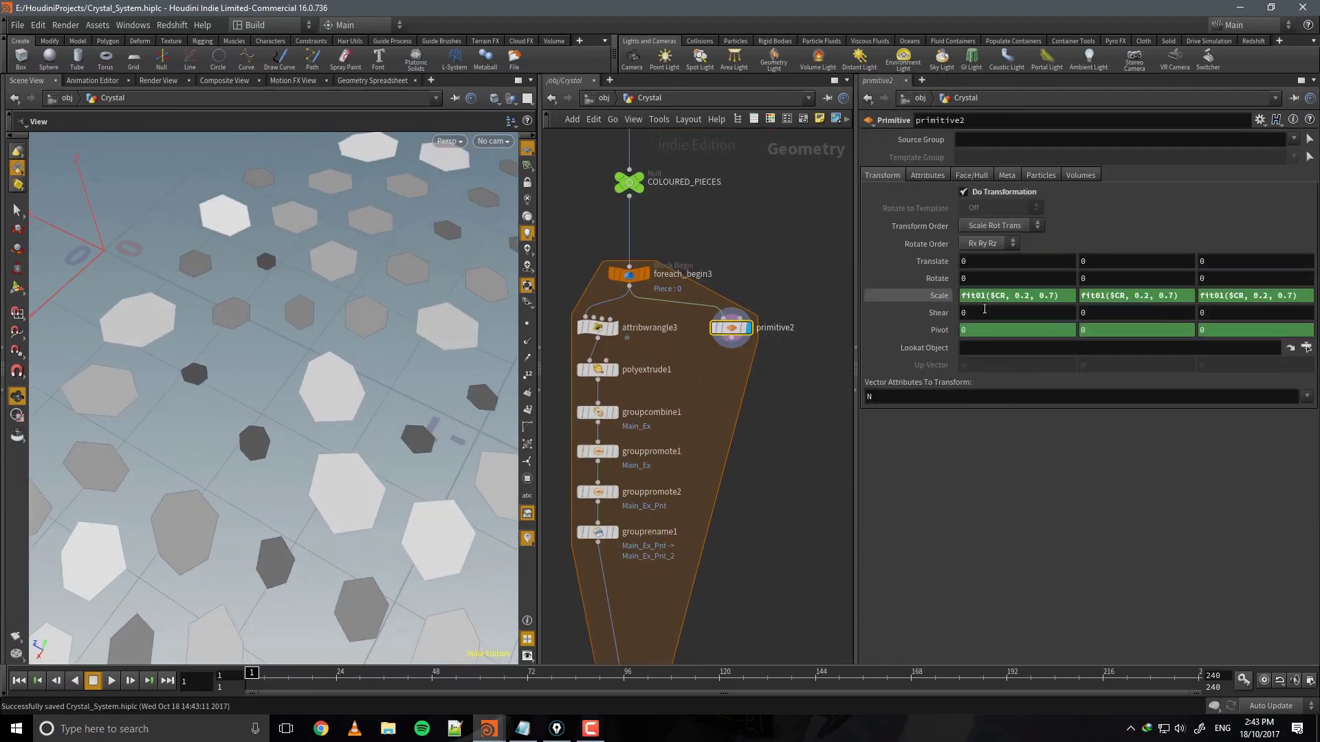
pyautogui.moveTo(371, 440); pyautogui.dragTo(325, 481)
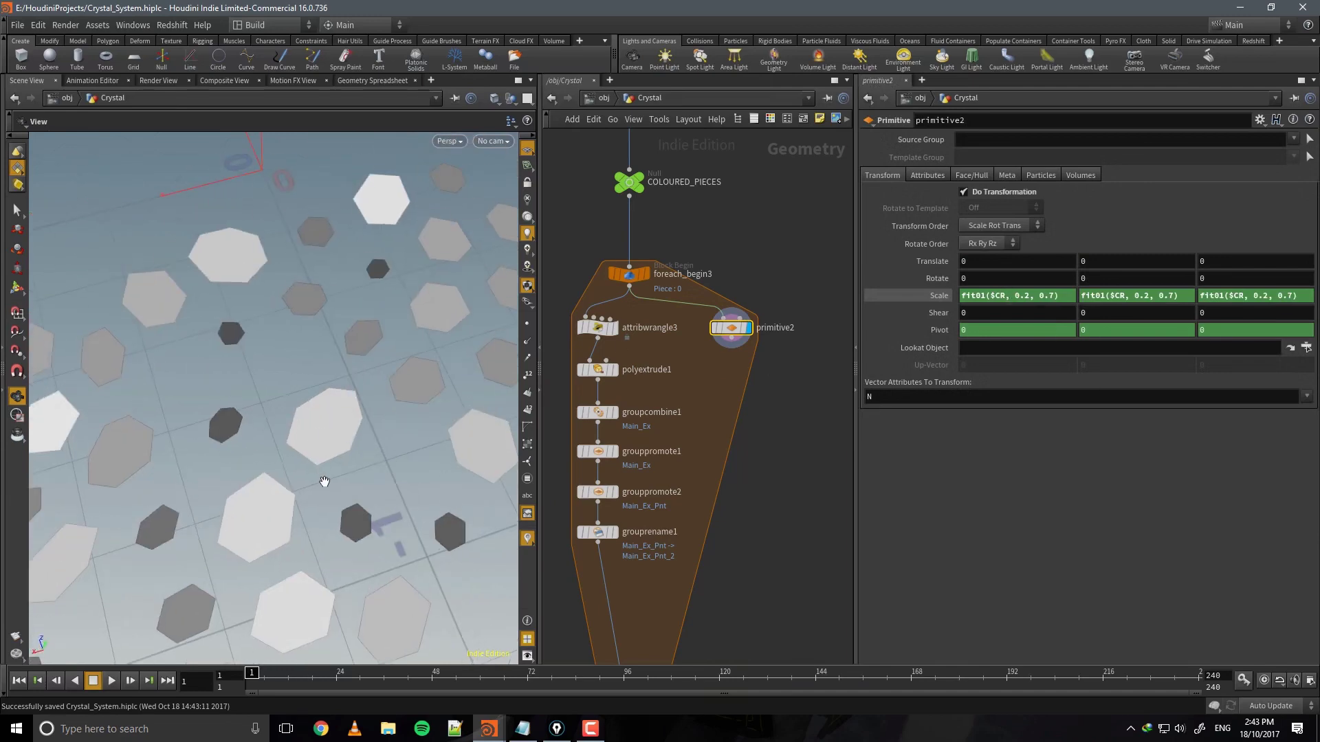
pyautogui.moveTo(353, 390); pyautogui.dragTo(388, 368)
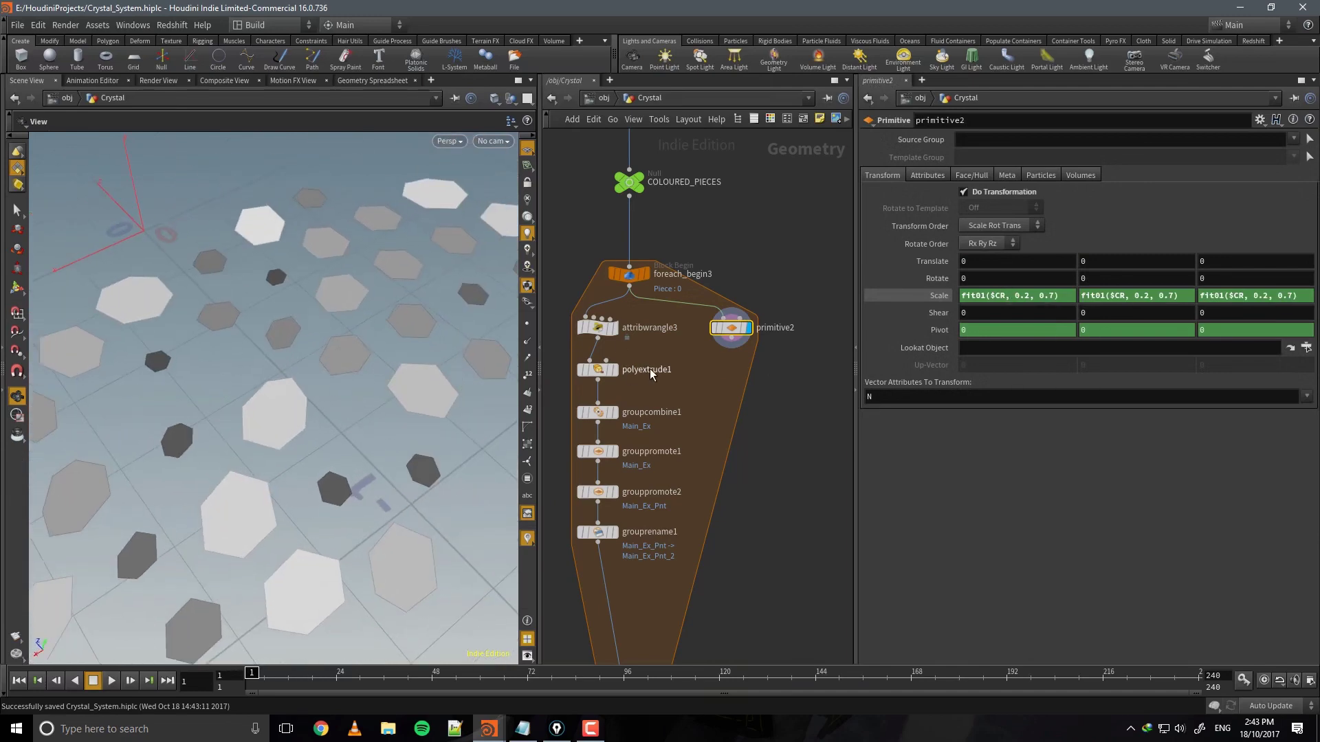
pyautogui.moveTo(451, 395); pyautogui.dragTo(490, 365)
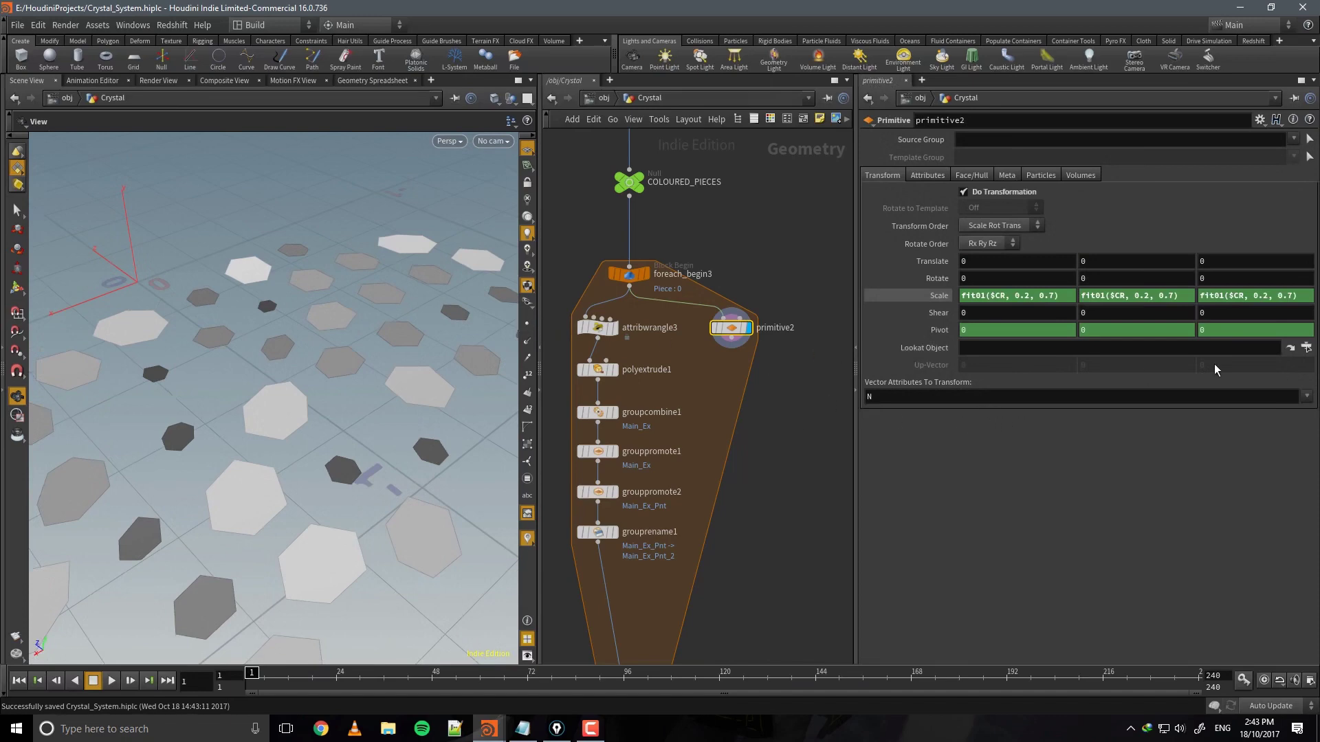
pyautogui.press('Tab')
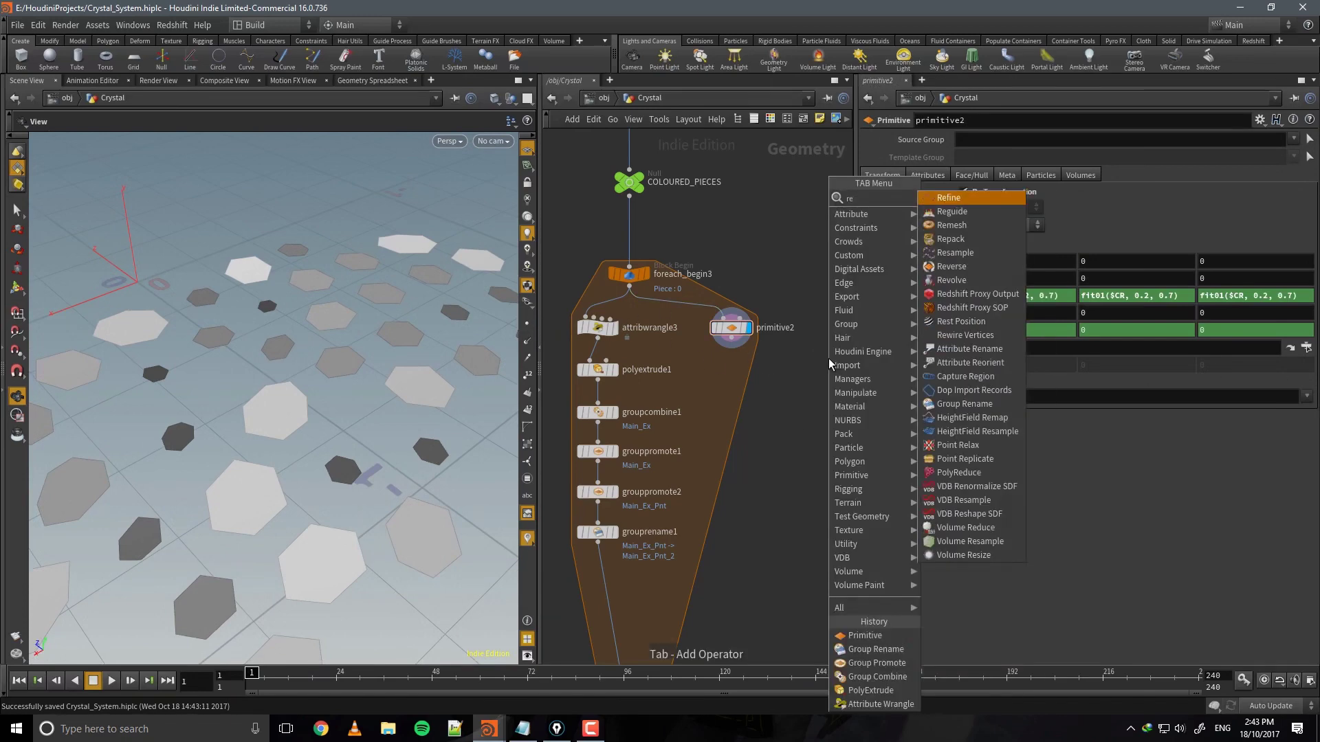
pyautogui.press('Escape')
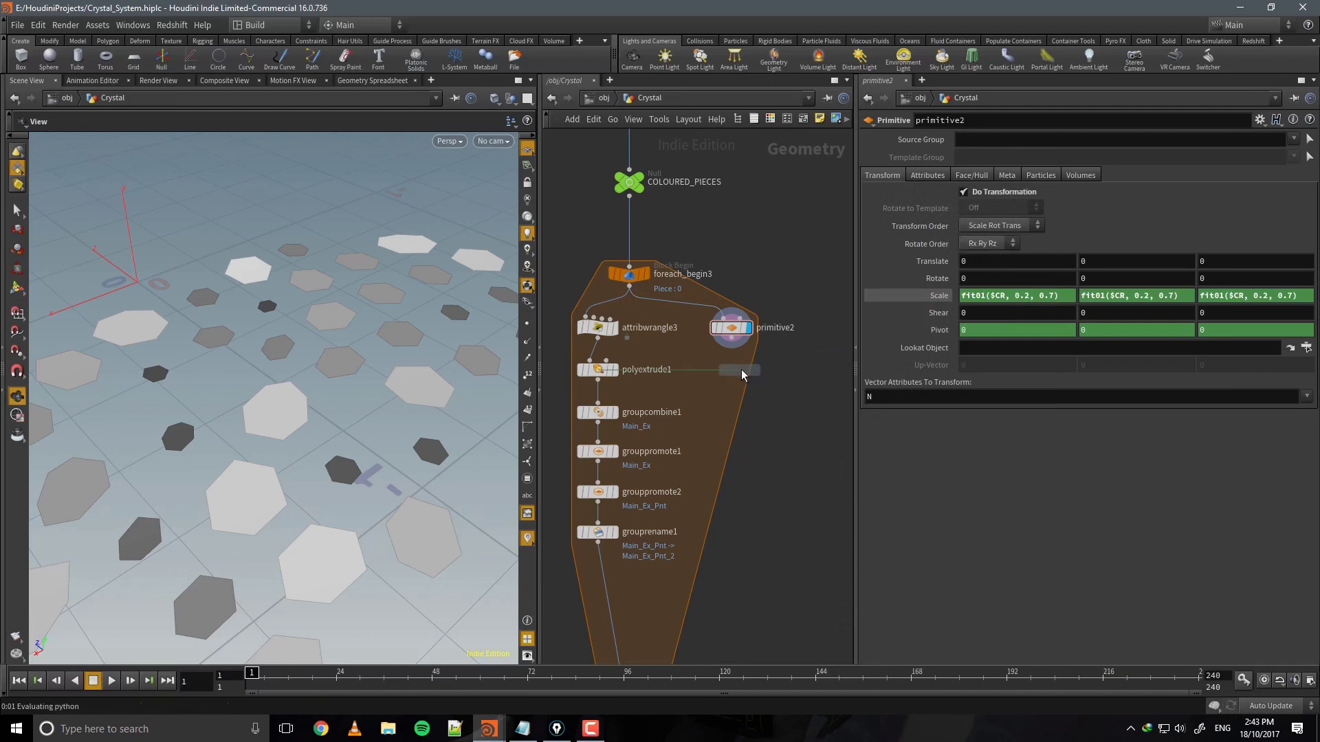
pyautogui.click(732, 364)
pyautogui.click(730, 362)
pyautogui.click(731, 361)
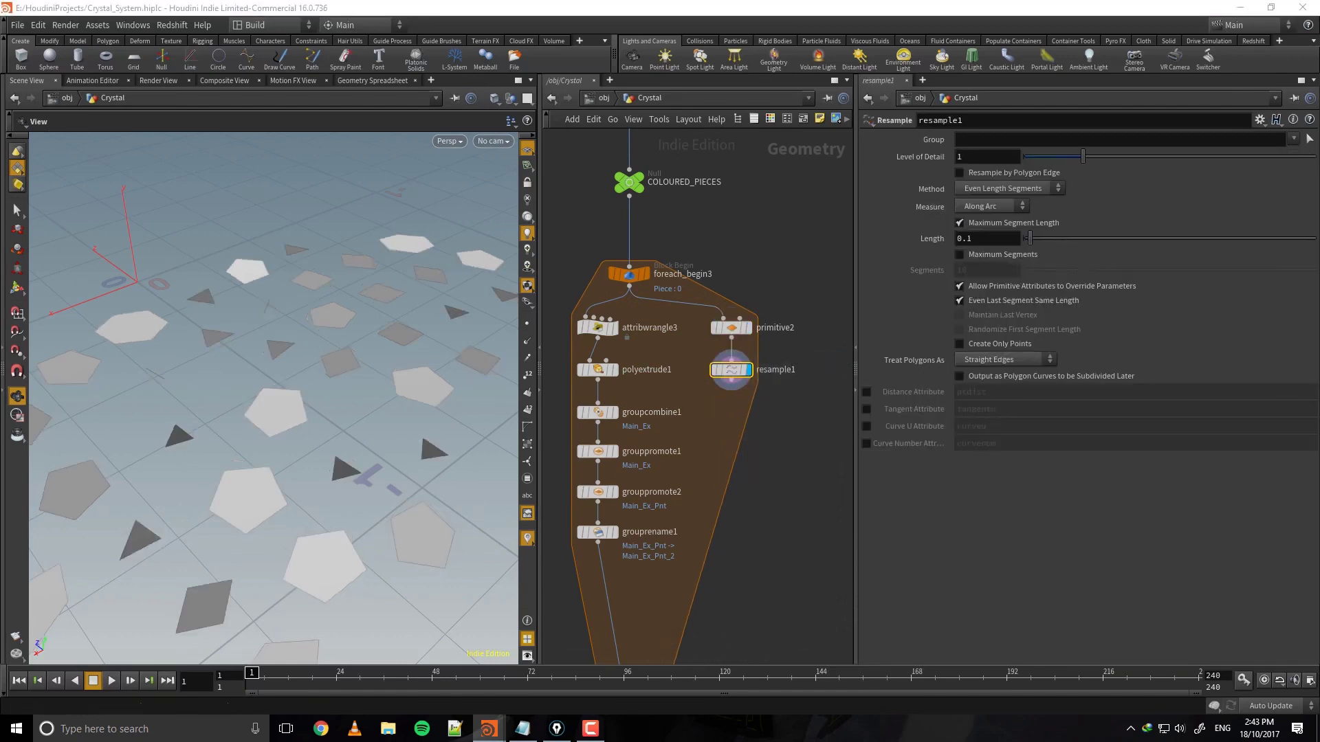
# In resample1, set Measure to Along Chord and turn off Maximum Segment Length.
pyautogui.click(990, 206)
pyautogui.click(990, 221)
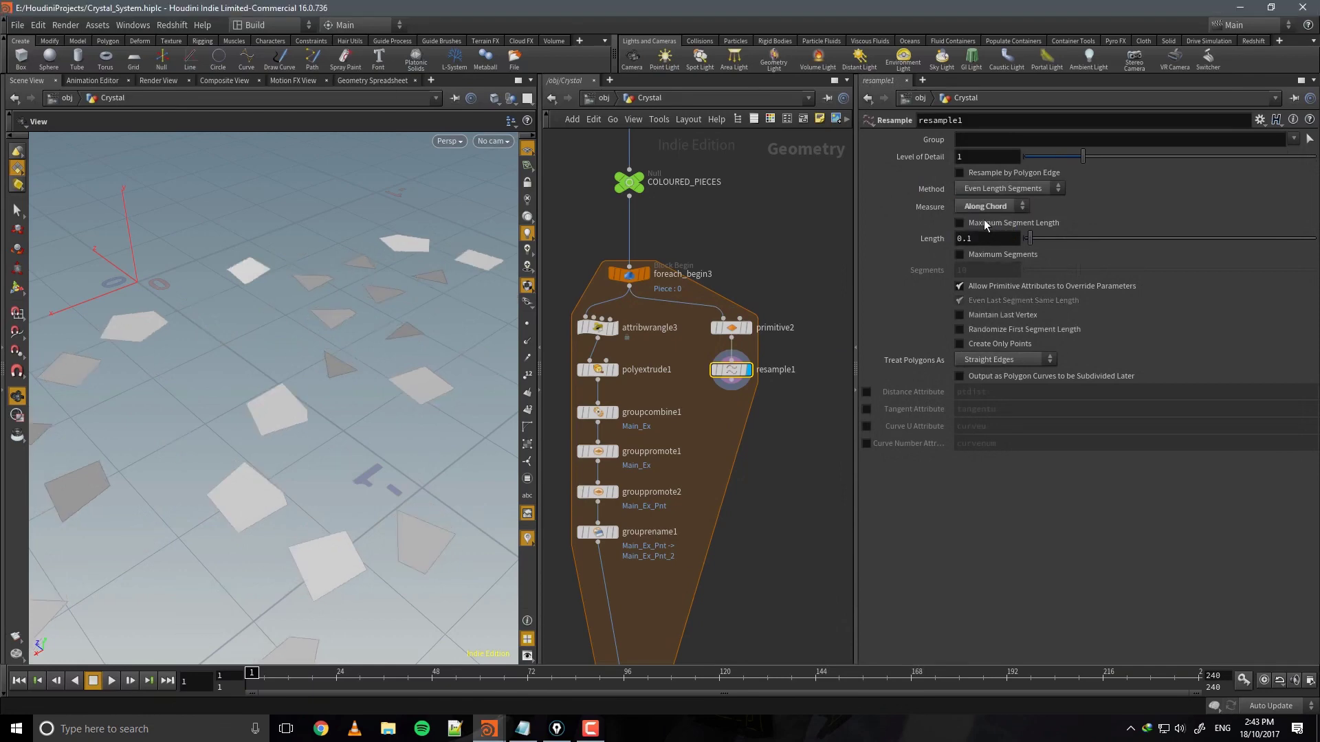
pyautogui.click(986, 222)
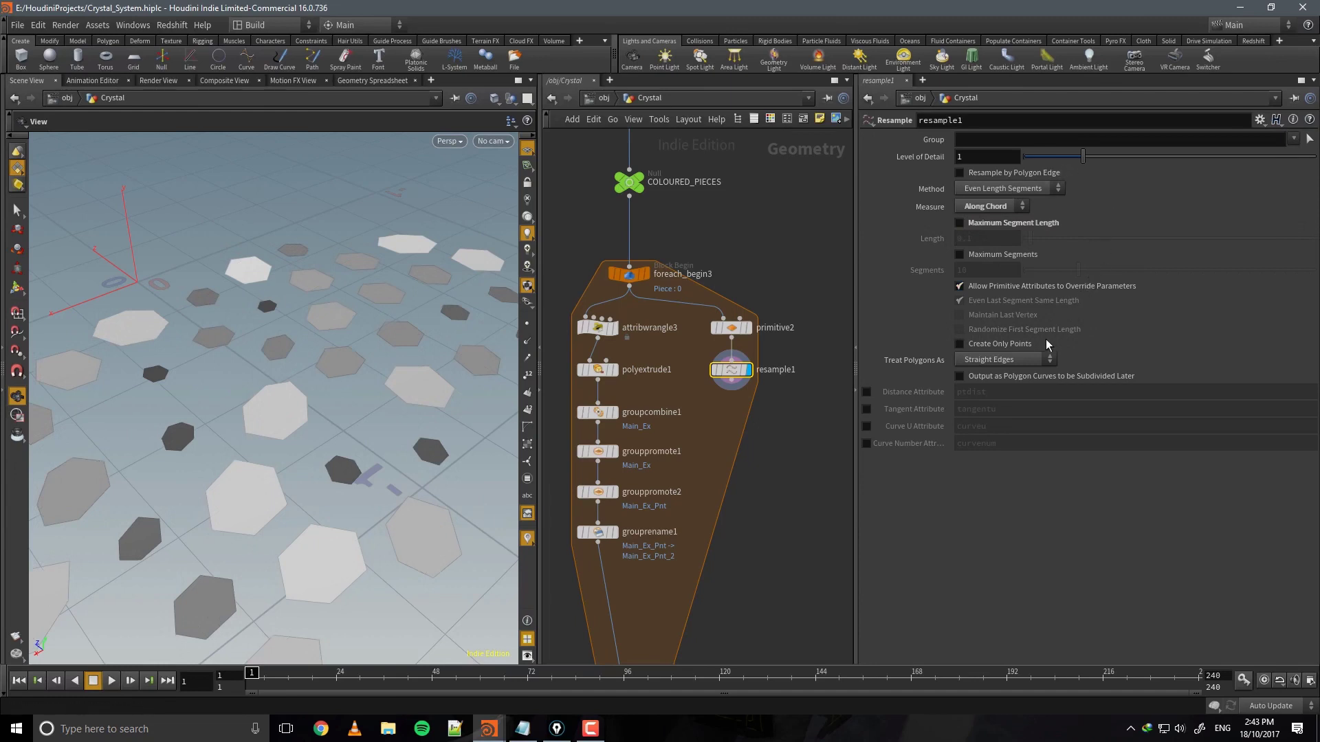
# Show points and point numbers in the viewport and compare the point order of primitive2 and resample1.
pyautogui.moveTo(273, 411); pyautogui.dragTo(447, 256)
pyautogui.click(528, 324)
pyautogui.click(527, 376)
pyautogui.scroll(3, 305, 380)
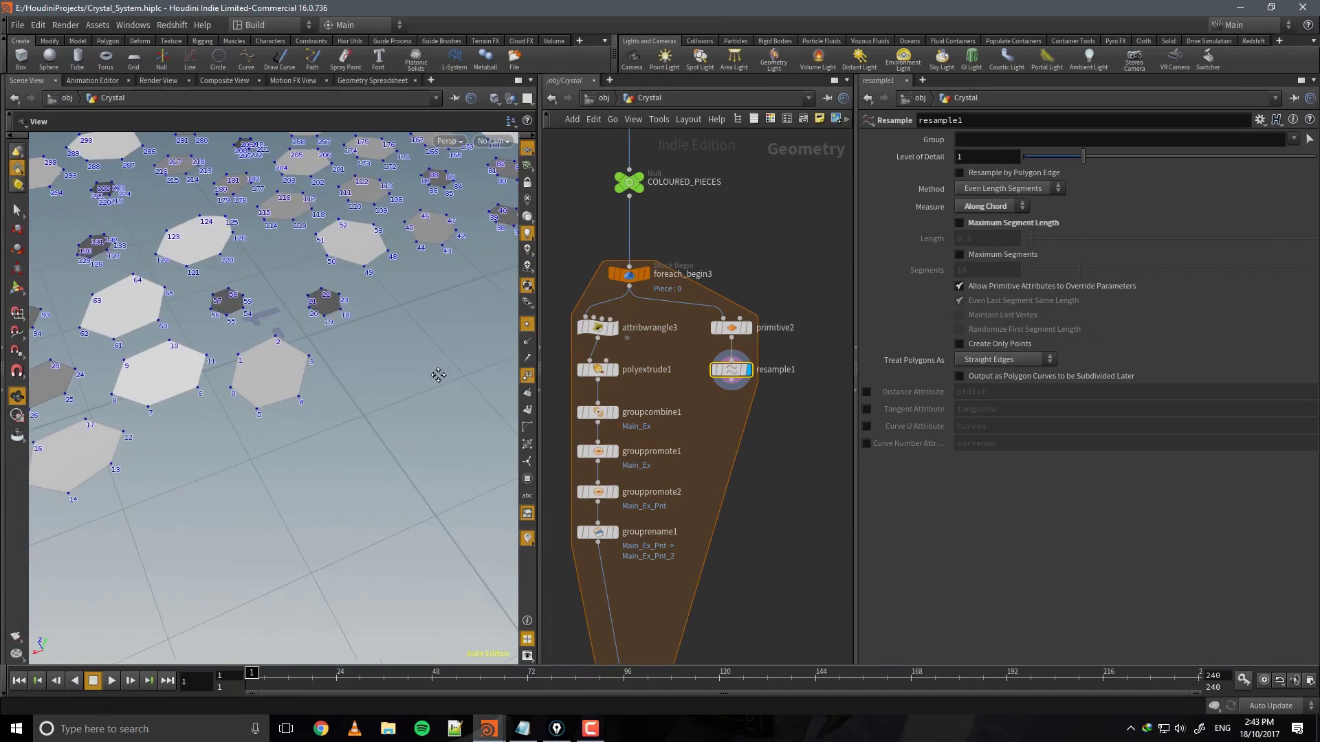
pyautogui.scroll(2, 305, 381)
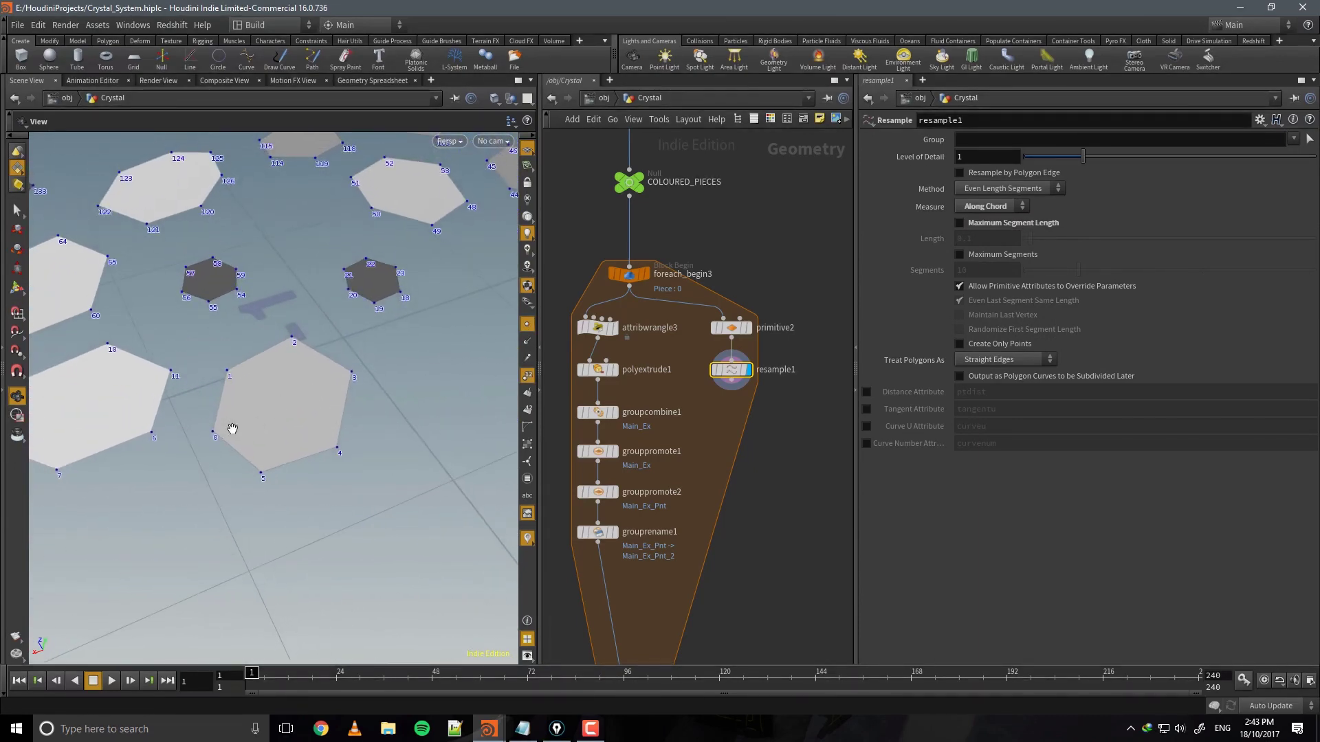
pyautogui.click(748, 328)
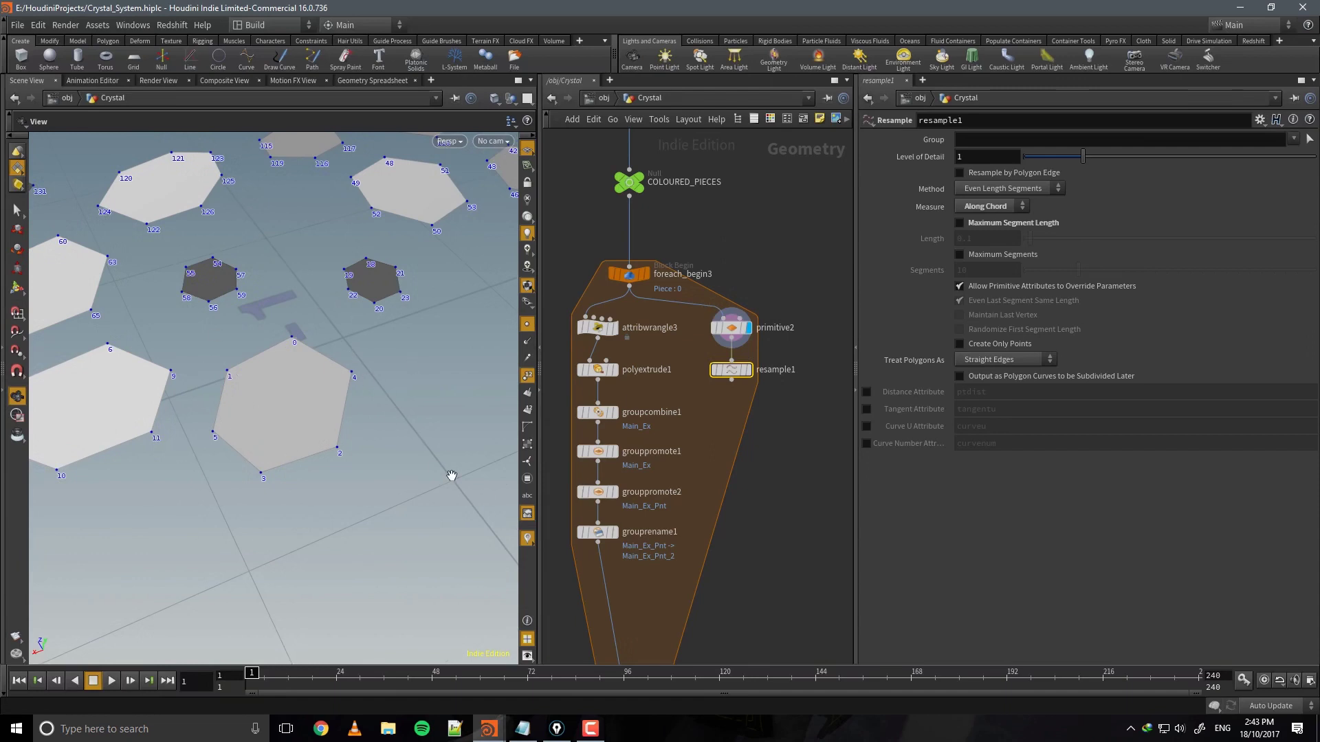
pyautogui.click(748, 370)
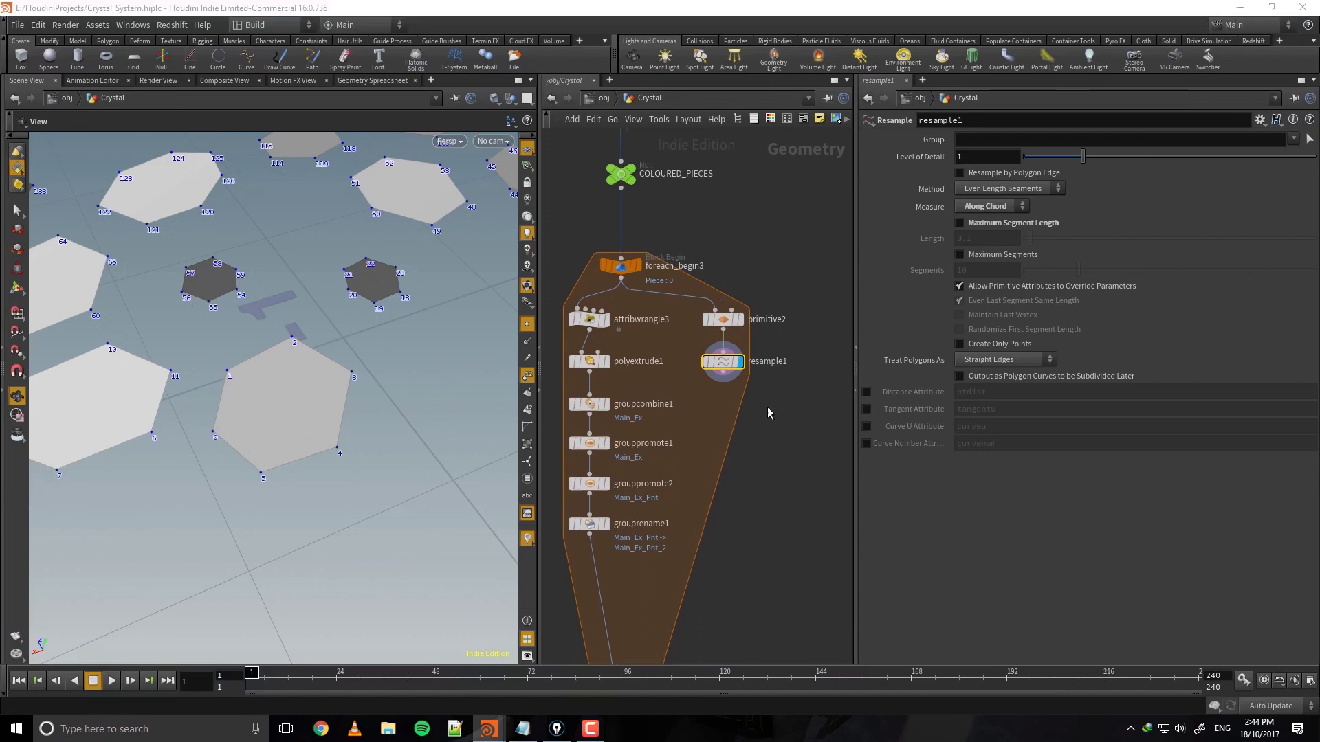
# Move grouprename1 lower, then add a Delete node fed by grouppromote2 and display its output.
pyautogui.moveTo(769, 413); pyautogui.dragTo(787, 303, button='middle')
pyautogui.moveTo(610, 420); pyautogui.dragTo(609, 493)
pyautogui.press('Tab')
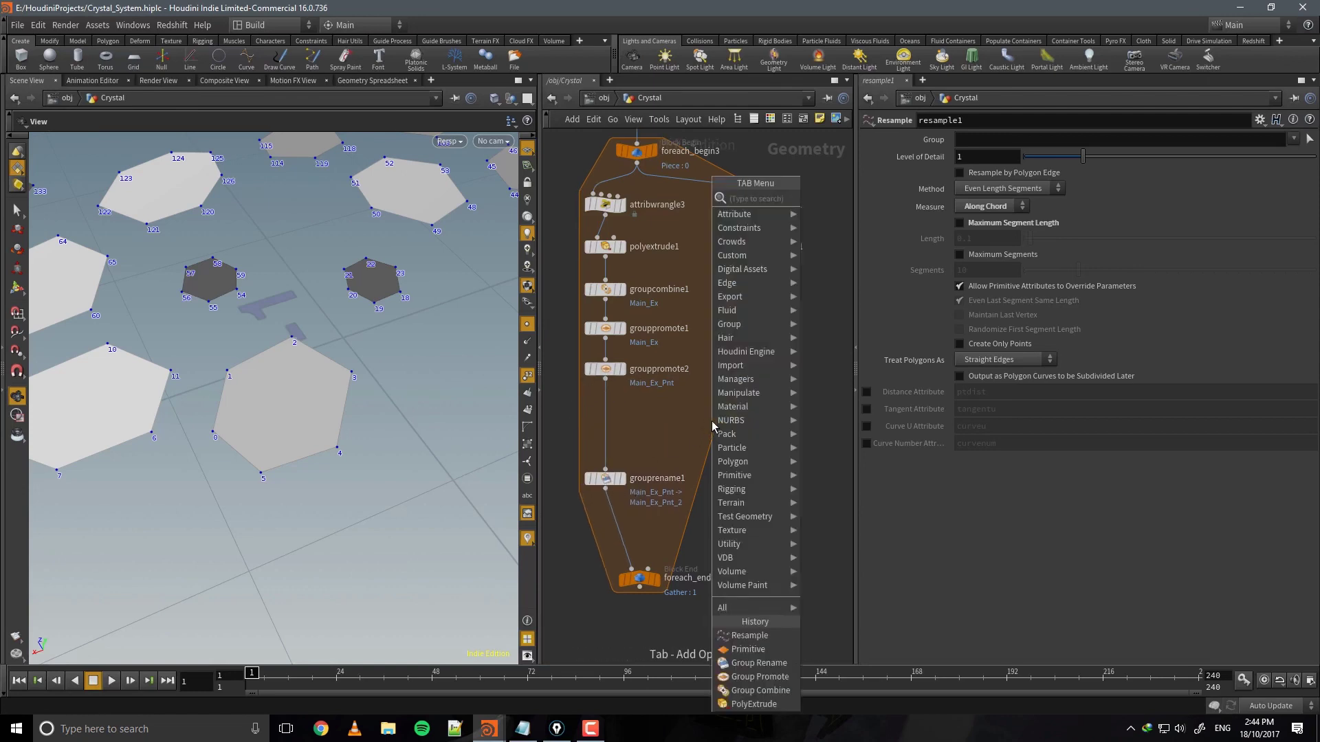
pyautogui.press('Escape')
pyautogui.click(673, 422)
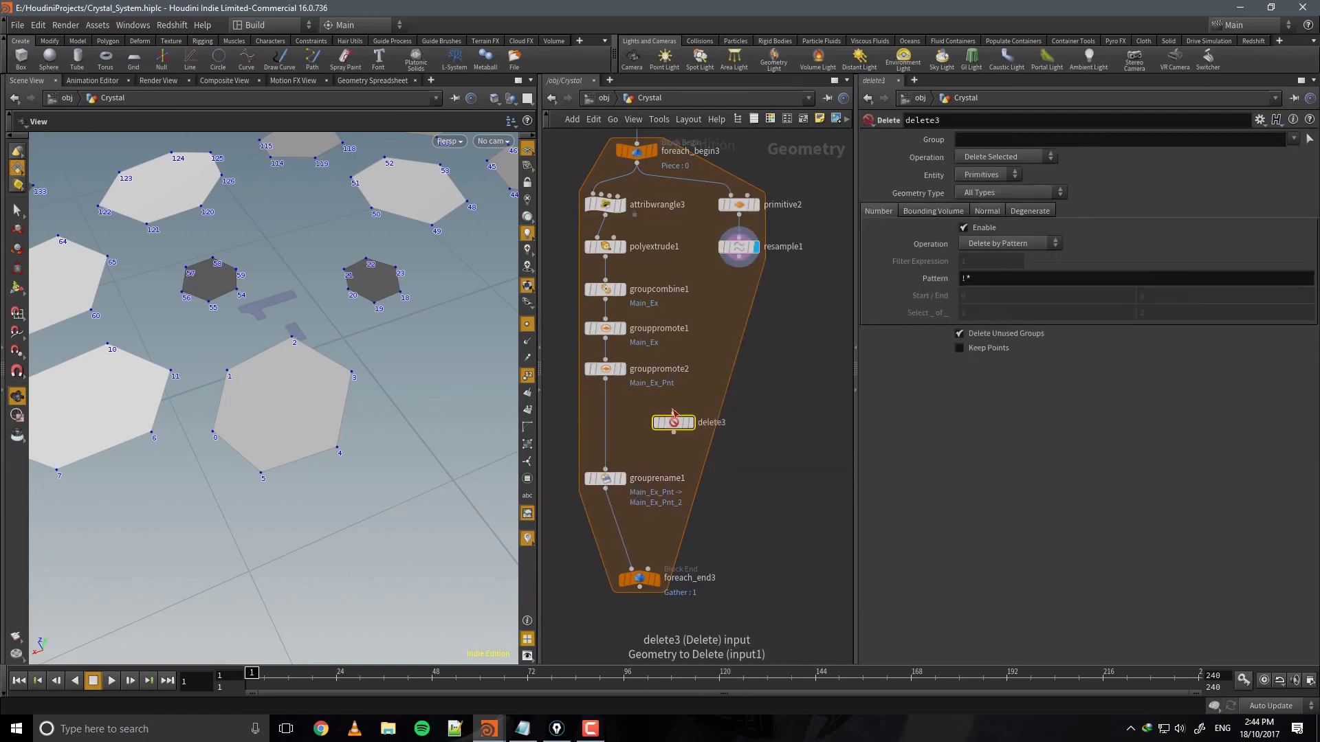
pyautogui.moveTo(674, 413); pyautogui.dragTo(605, 380)
pyautogui.click(693, 423)
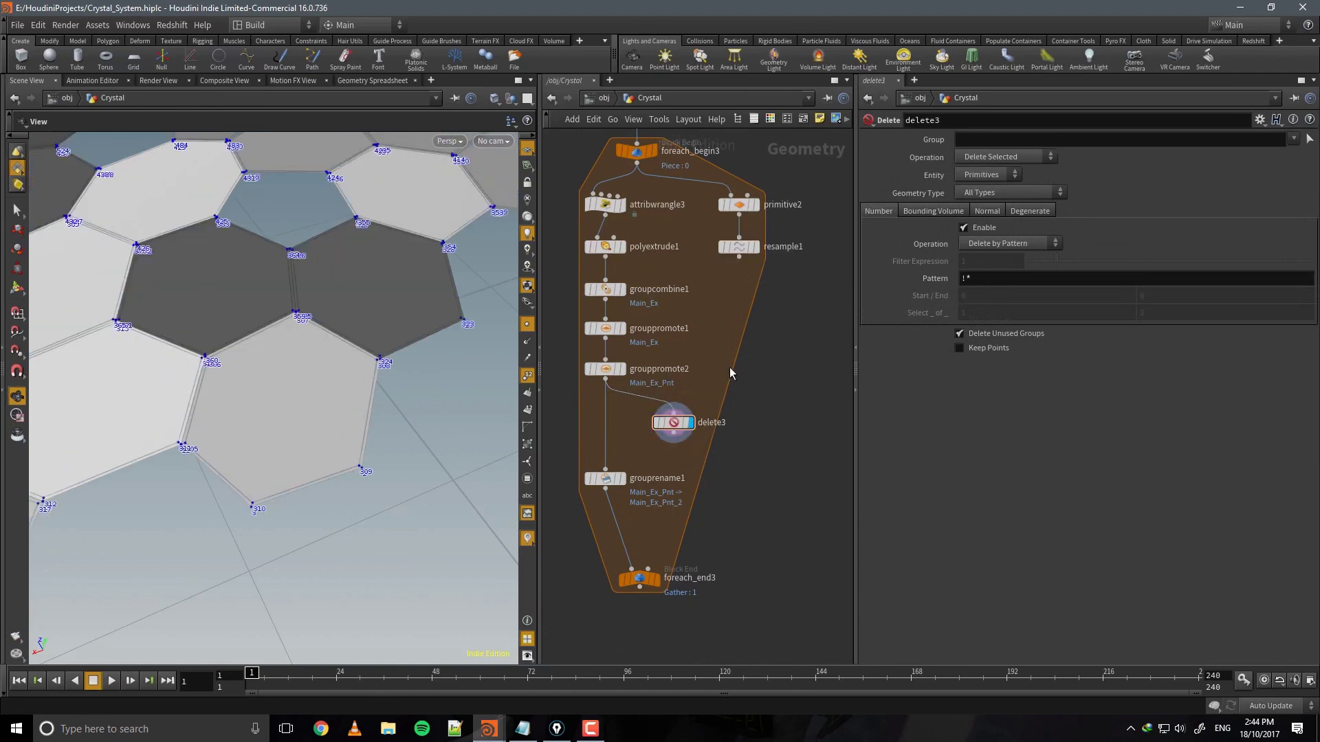
# Hide the viewport's points and point numbers and switch the network wires to the more curved style.
pyautogui.scroll(5, 459, 329)
pyautogui.moveTo(460, 329); pyautogui.dragTo(462, 296)
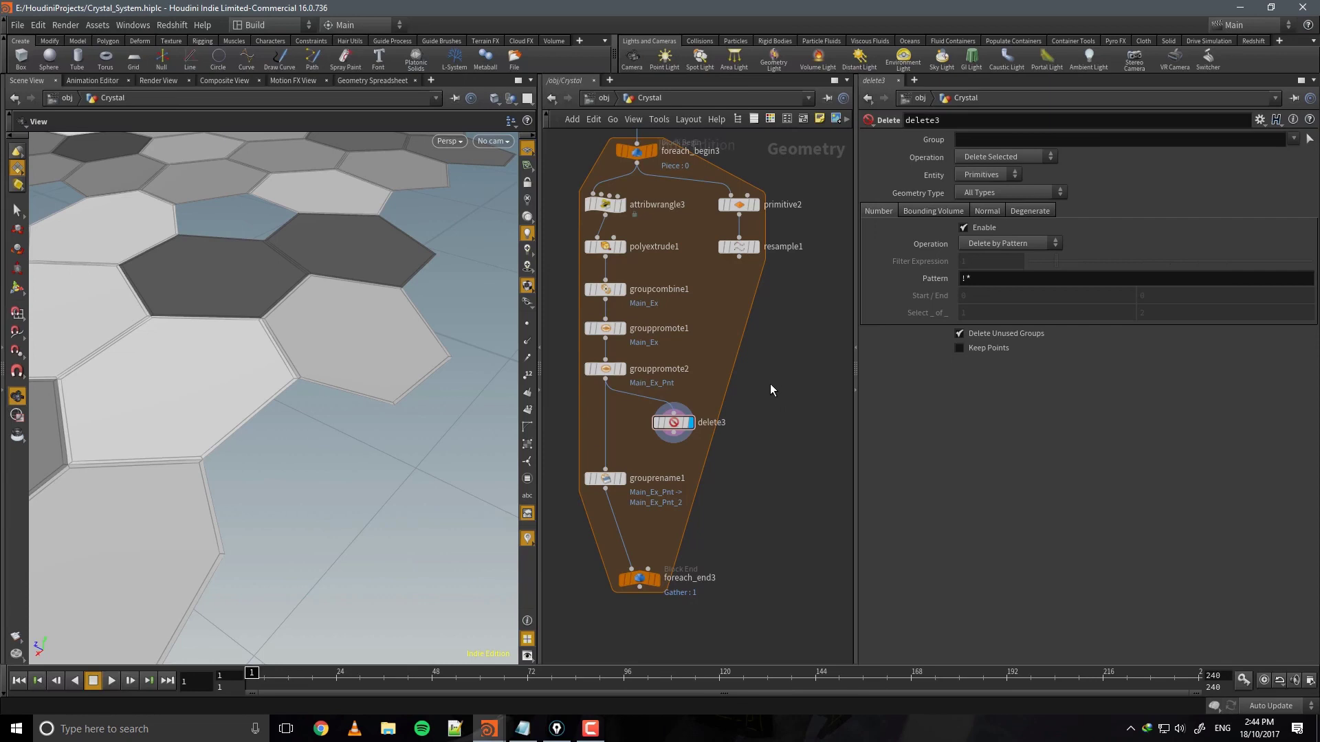
pyautogui.hotkey('shift', 's')
pyautogui.moveTo(755, 402); pyautogui.dragTo(746, 451, button='middle')
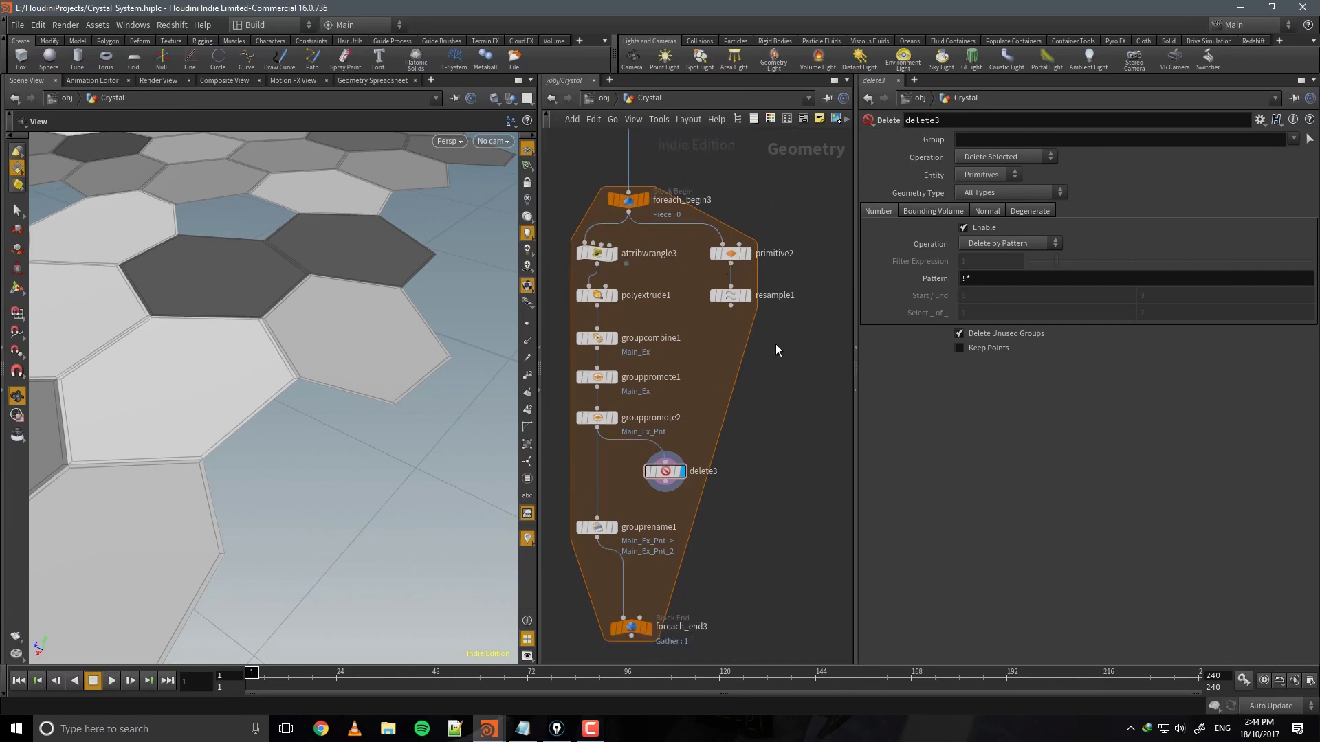
# Review the Network View Display Options in an enlarged window and close it.
pyautogui.press('d')
pyautogui.moveTo(756, 146); pyautogui.dragTo(820, 154)
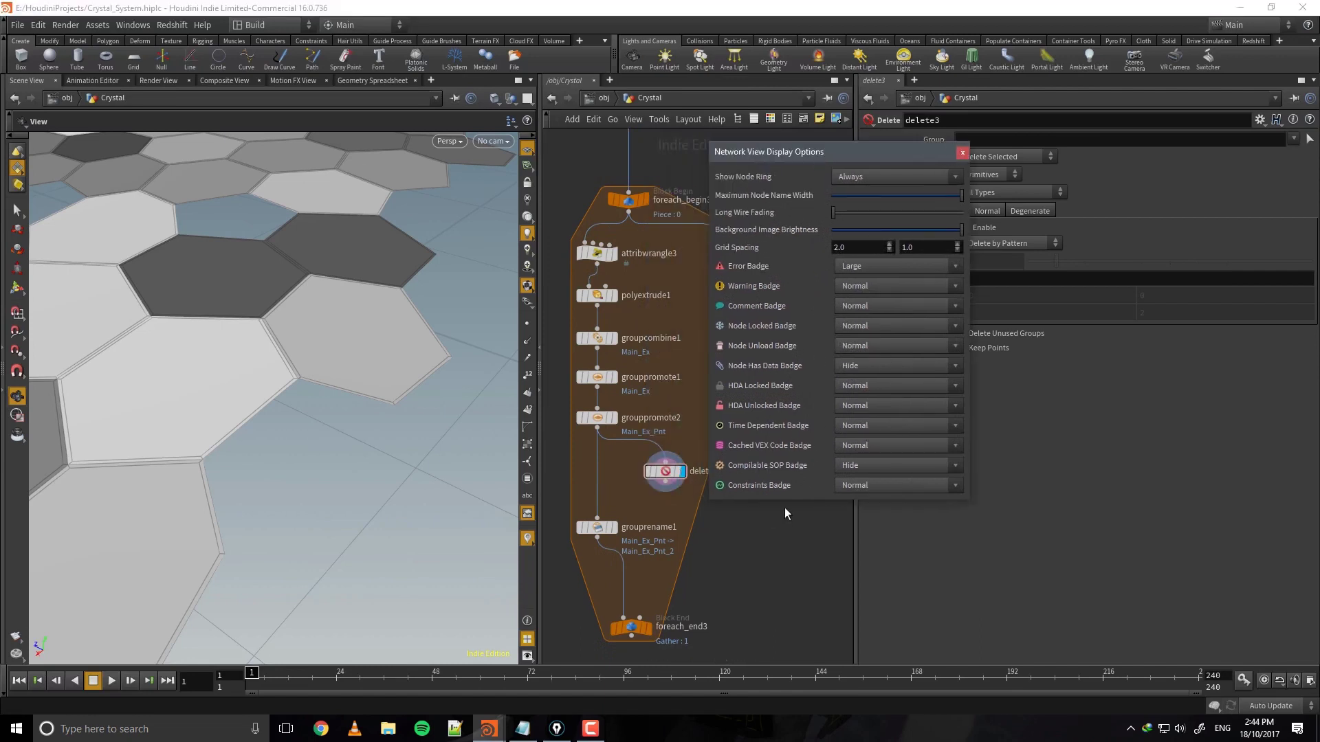
pyautogui.moveTo(785, 508); pyautogui.dragTo(786, 600)
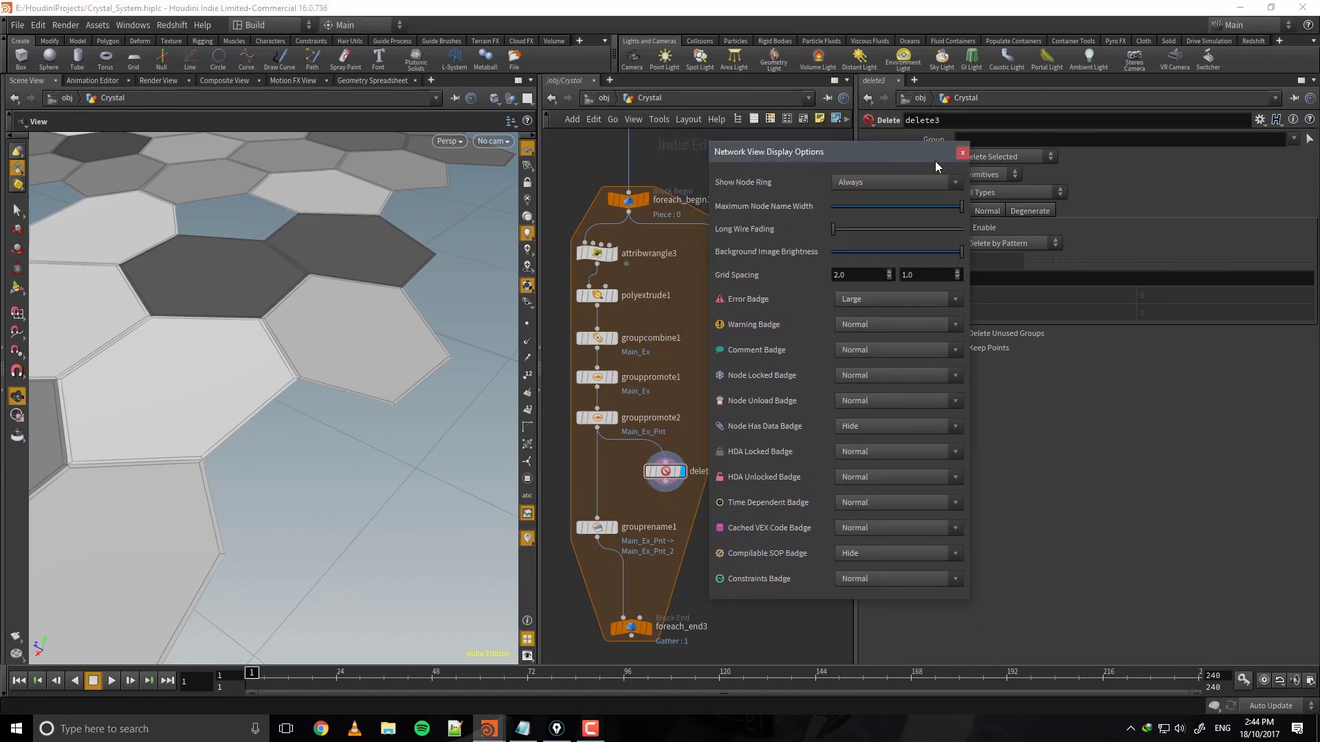
pyautogui.click(963, 154)
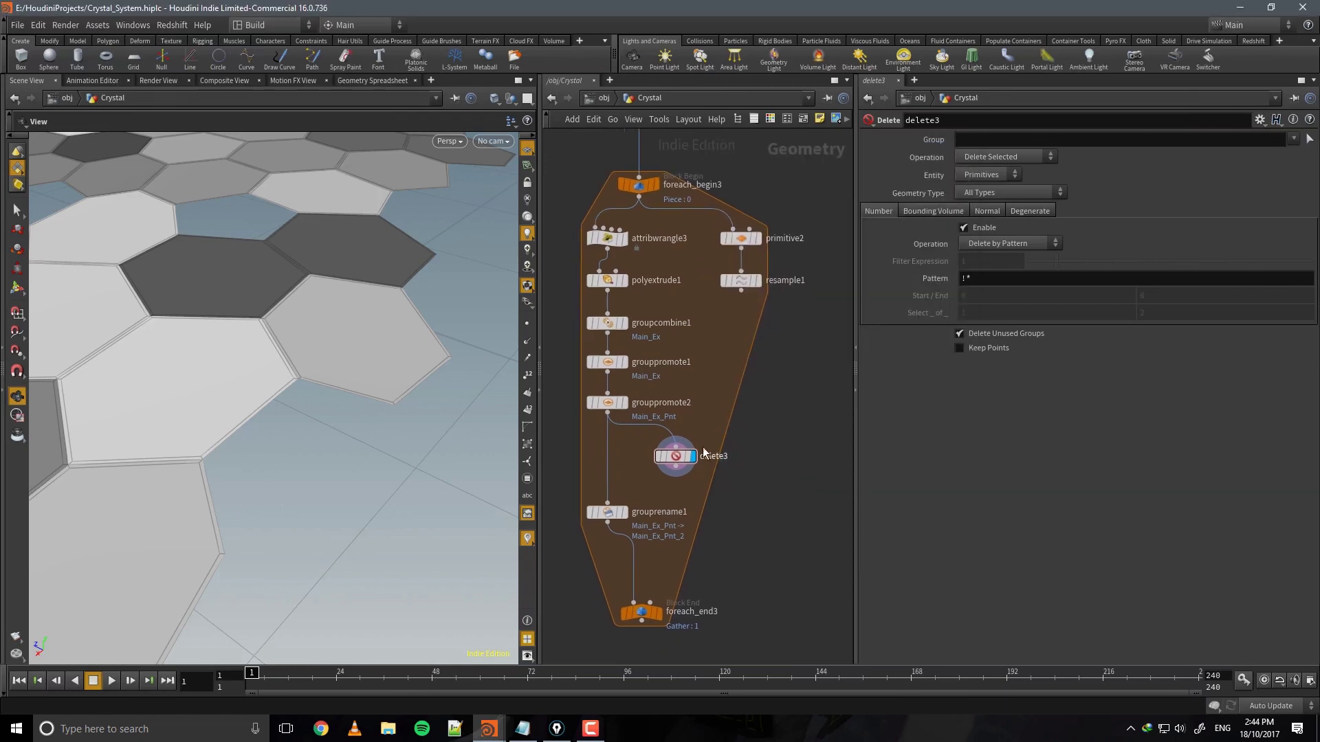
pyautogui.moveTo(684, 460)
pyautogui.scroll(6, 339, 427)
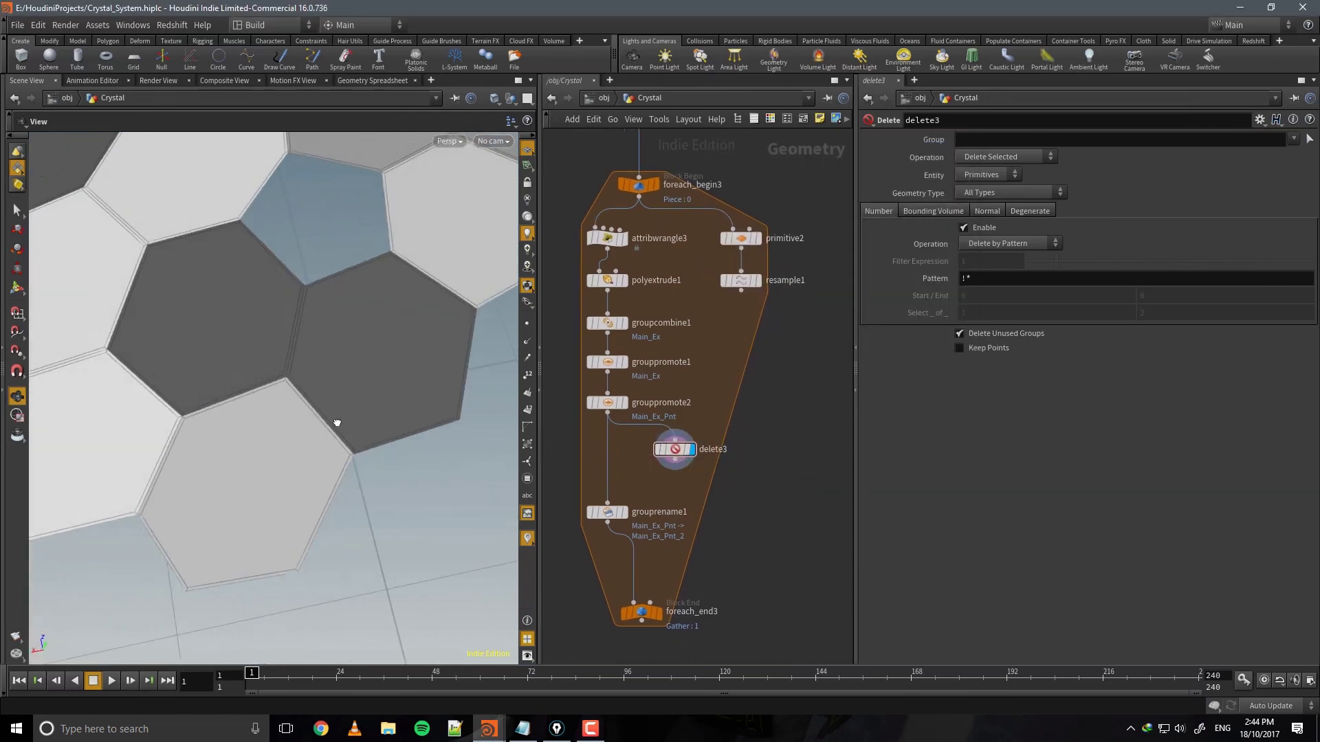
# Set the delete3 node's group to Main_Ex and its operation to Delete Non-Selected.
pyautogui.moveTo(333, 420); pyautogui.dragTo(392, 362)
pyautogui.moveTo(808, 512); pyautogui.dragTo(739, 402)
pyautogui.moveTo(693, 554); pyautogui.dragTo(602, 440)
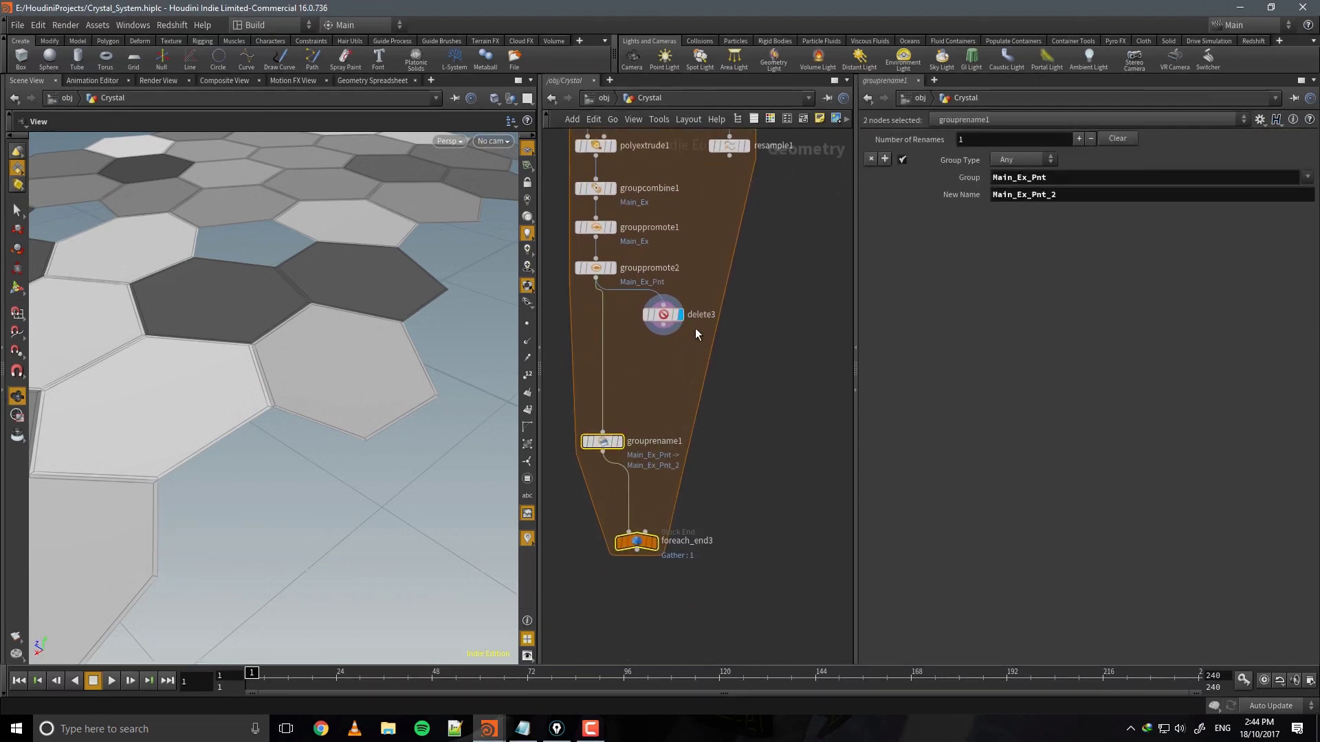
pyautogui.click(663, 314)
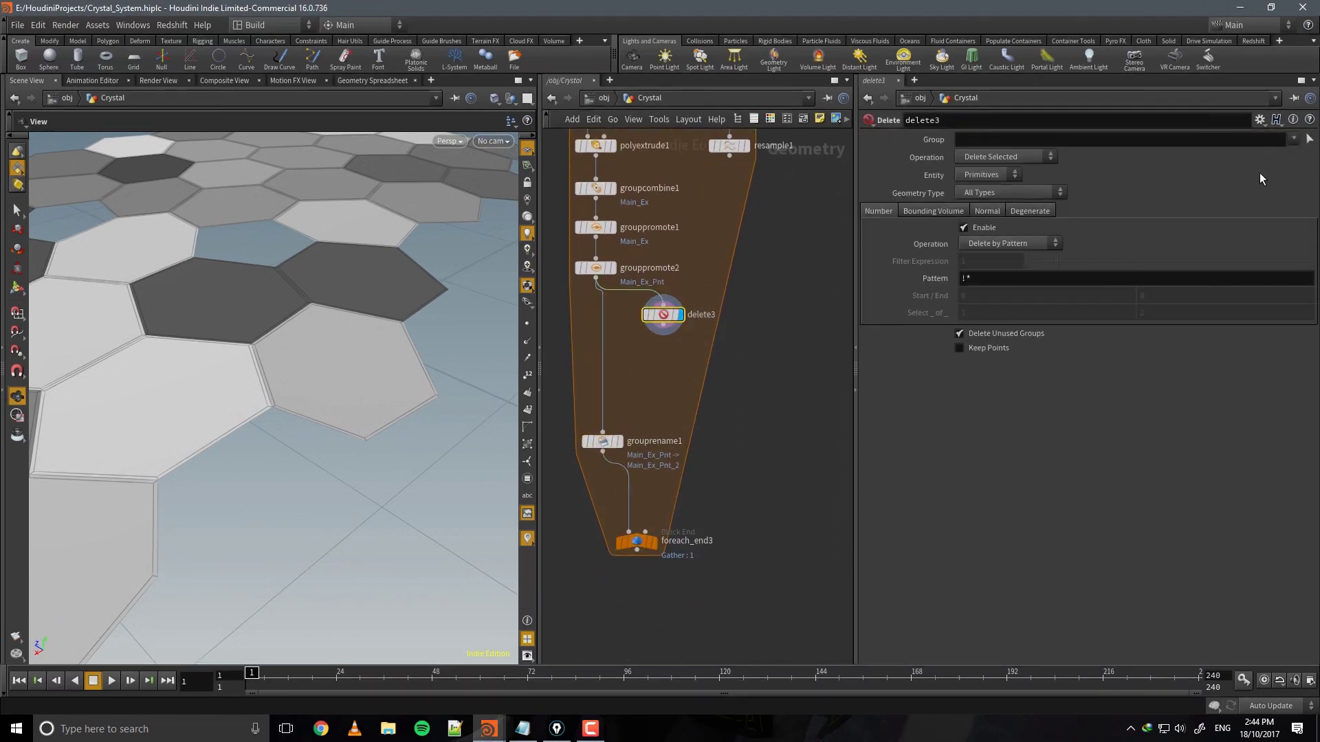
pyautogui.click(1293, 138)
pyautogui.click(1236, 172)
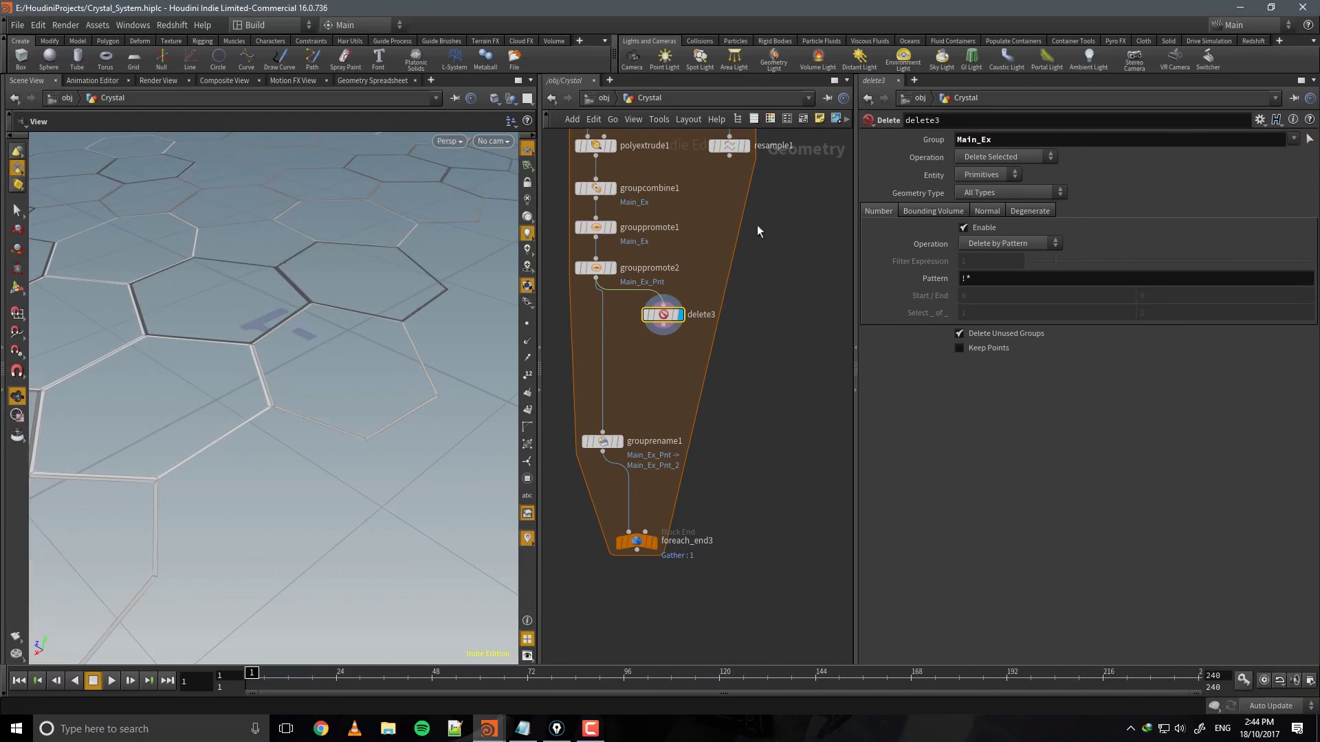
pyautogui.click(1005, 157)
pyautogui.click(1003, 174)
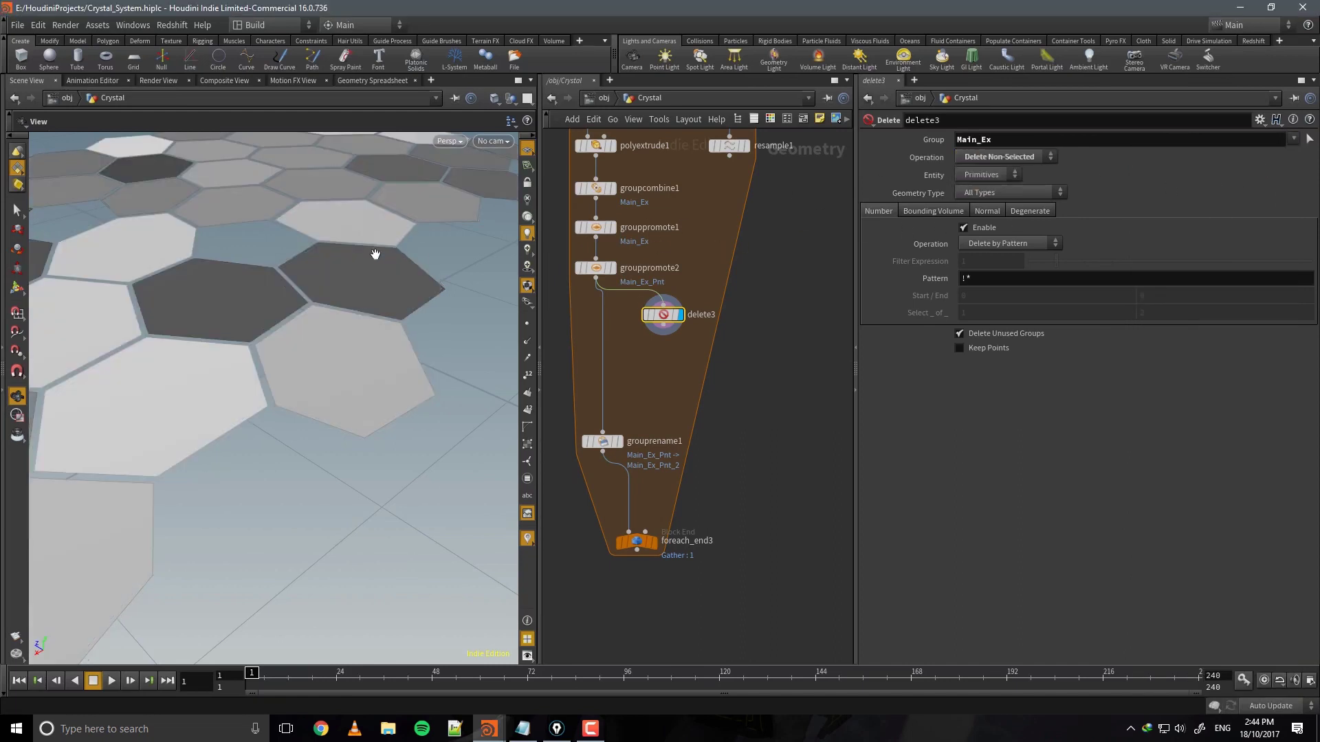
pyautogui.moveTo(376, 254); pyautogui.dragTo(360, 329)
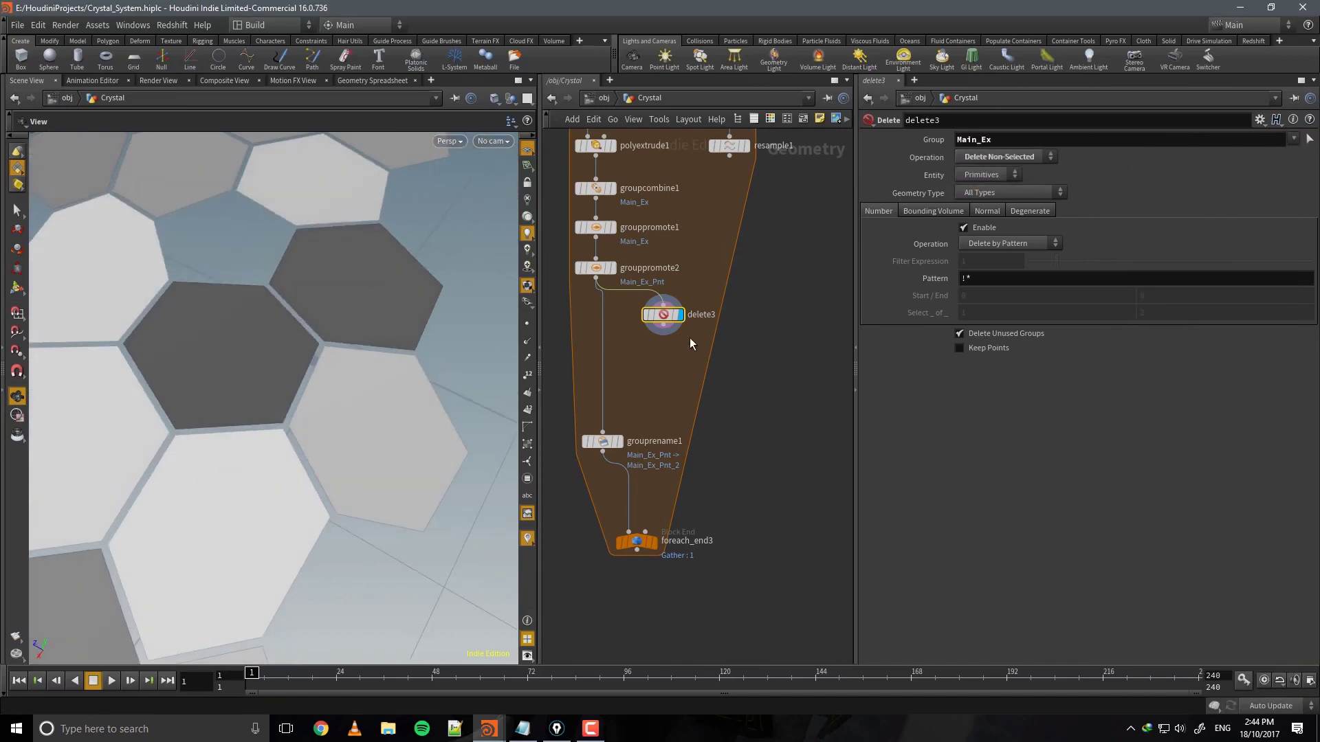
pyautogui.moveTo(691, 344); pyautogui.dragTo(672, 354, button='middle')
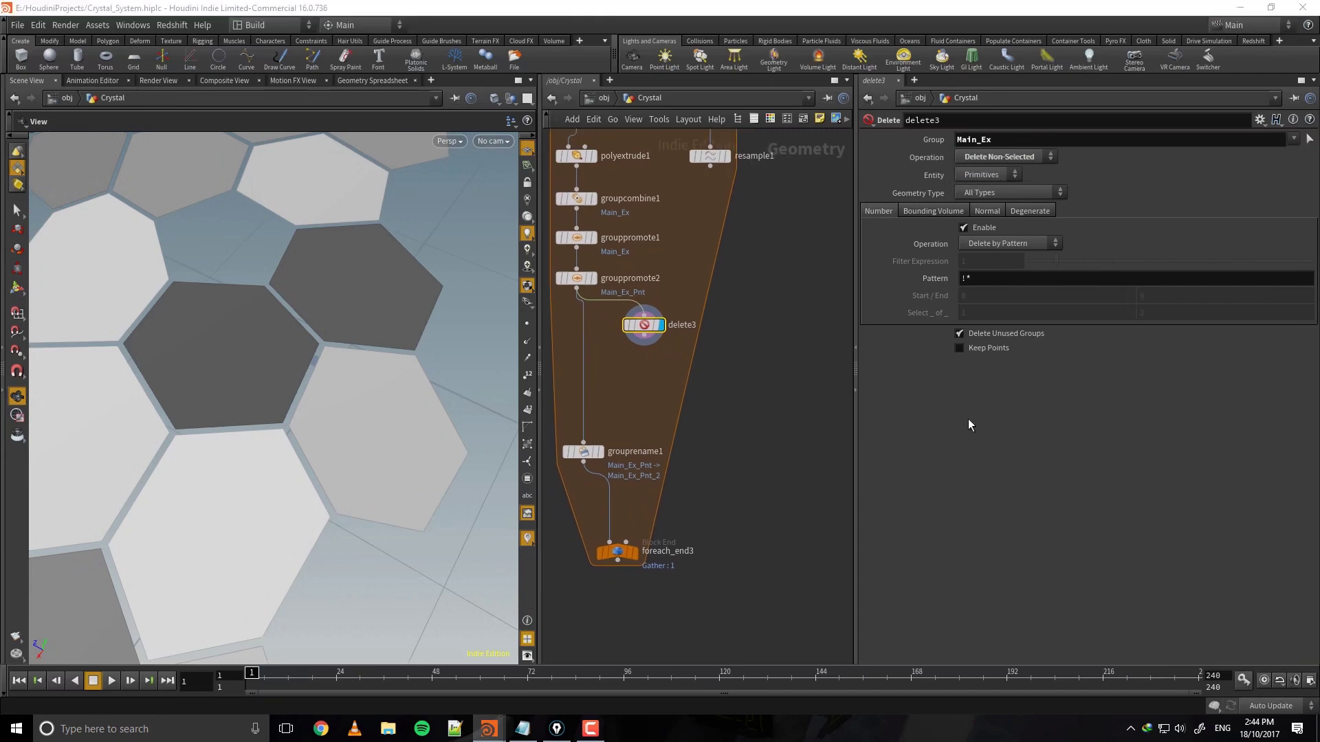
# Add a Point Wrangle with delete3 as first input and resample1 as second input, display it and save the scene.
pyautogui.press('Tab')
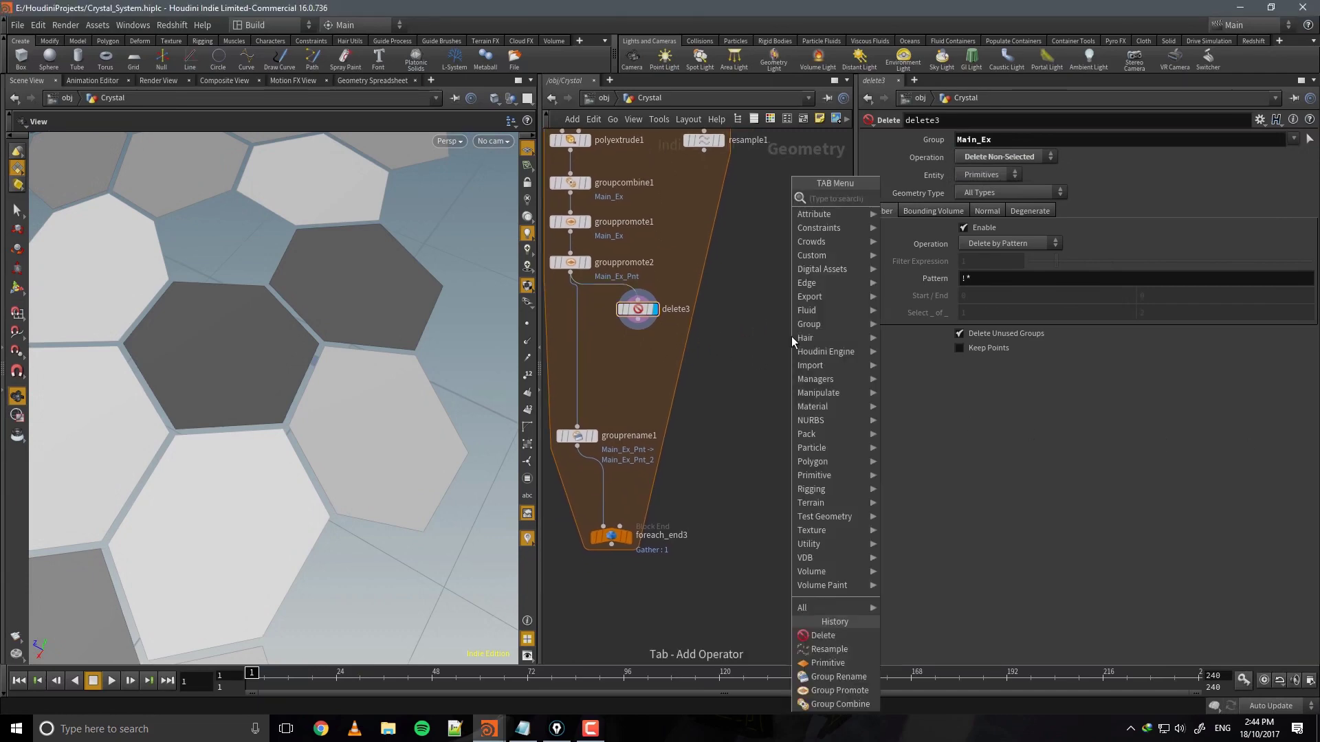
pyautogui.write('blast')
pyautogui.press('Return')
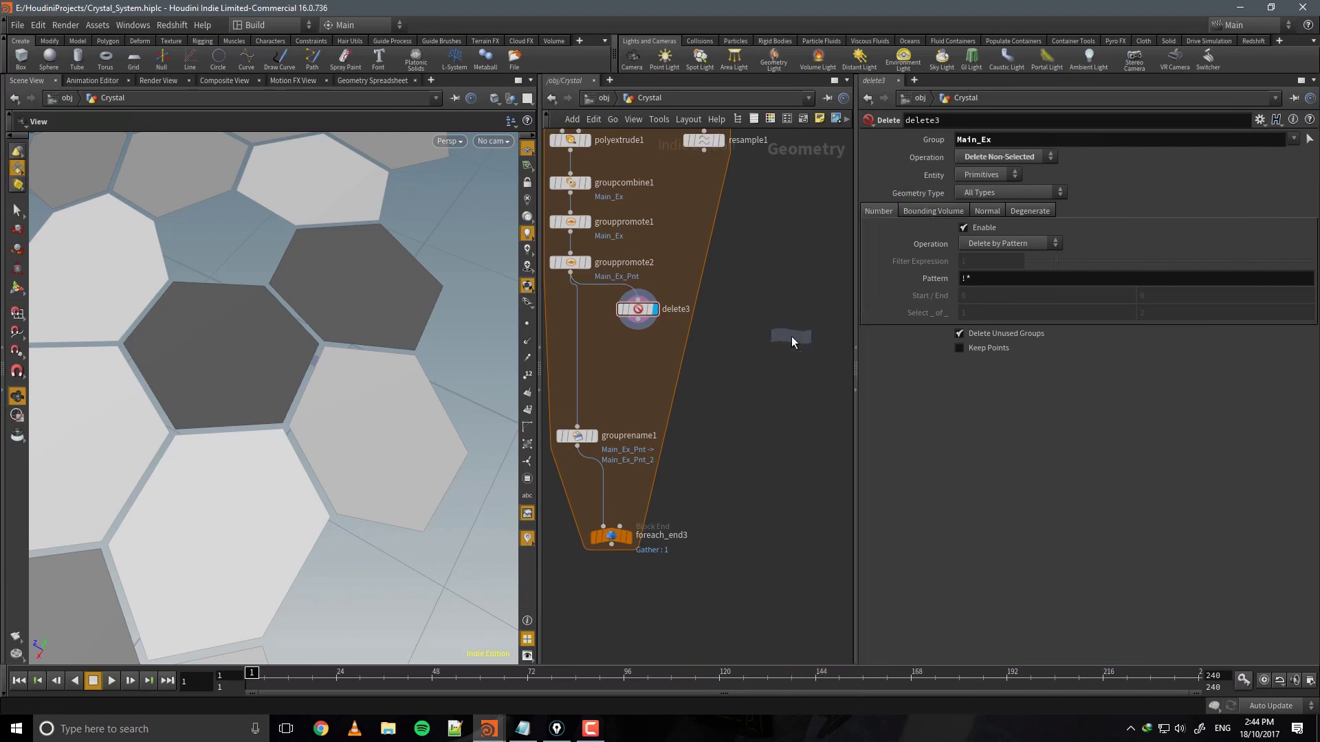
pyautogui.click(701, 331)
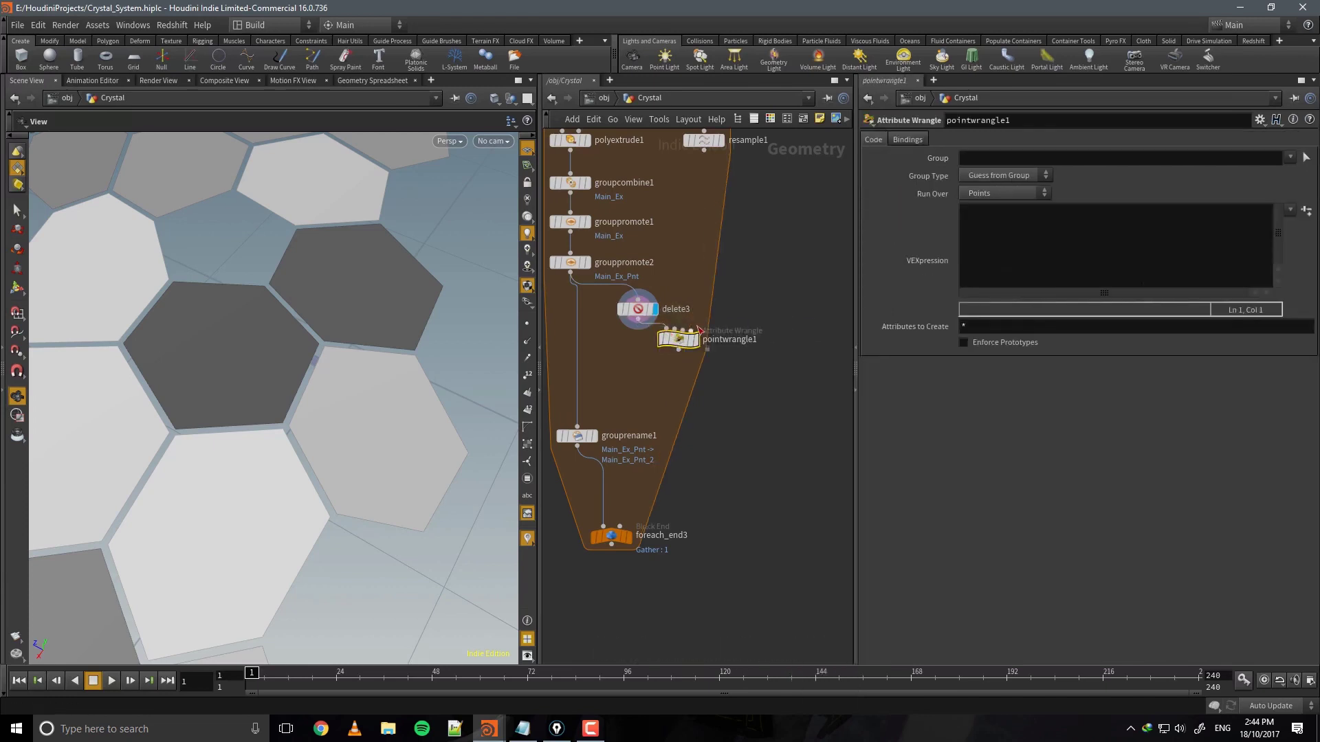
pyautogui.click(675, 328)
pyautogui.click(704, 178)
pyautogui.moveTo(683, 346)
pyautogui.mouseDown()
pyautogui.moveTo(690, 362)
pyautogui.moveTo(705, 351)
pyautogui.mouseUp()
pyautogui.moveTo(618, 346); pyautogui.dragTo(642, 393, button='middle')
pyautogui.hotkey('ctrl', 's')
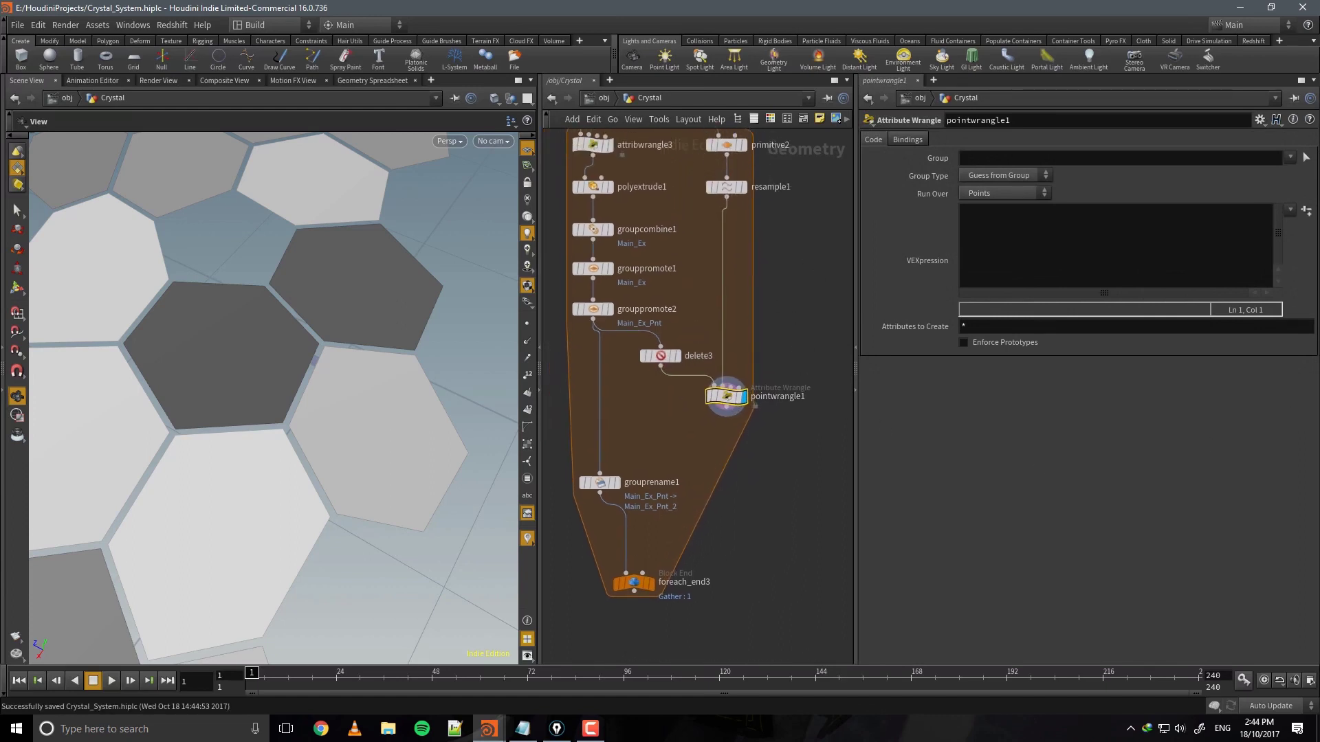
pyautogui.hotkey('ctrl', 'shift', '3')
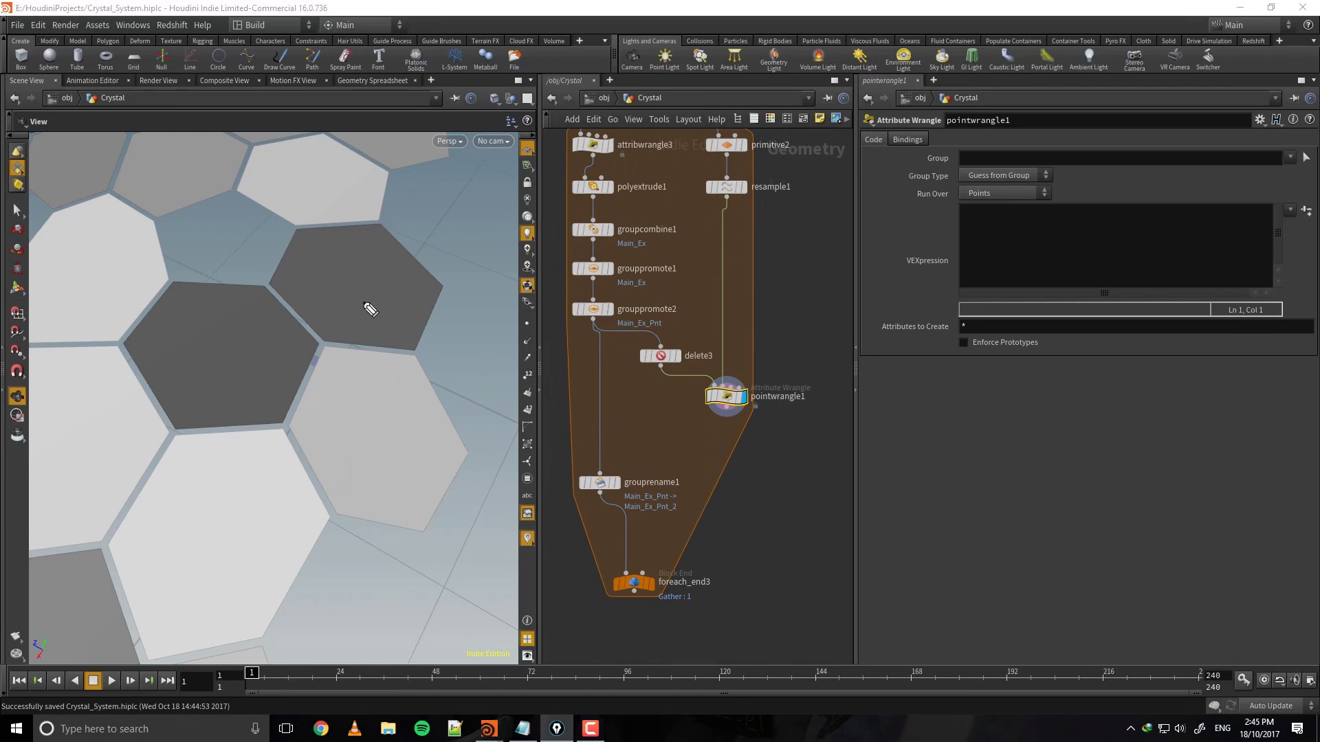
pyautogui.moveTo(364, 255)
pyautogui.mouseDown()
pyautogui.moveTo(347, 286)
pyautogui.moveTo(364, 255)
pyautogui.moveTo(377, 277)
pyautogui.moveTo(421, 294)
pyautogui.mouseUp()
pyautogui.moveTo(421, 260)
pyautogui.mouseDown()
pyautogui.moveTo(388, 289)
pyautogui.moveTo(433, 294)
pyautogui.moveTo(484, 276)
pyautogui.mouseUp()
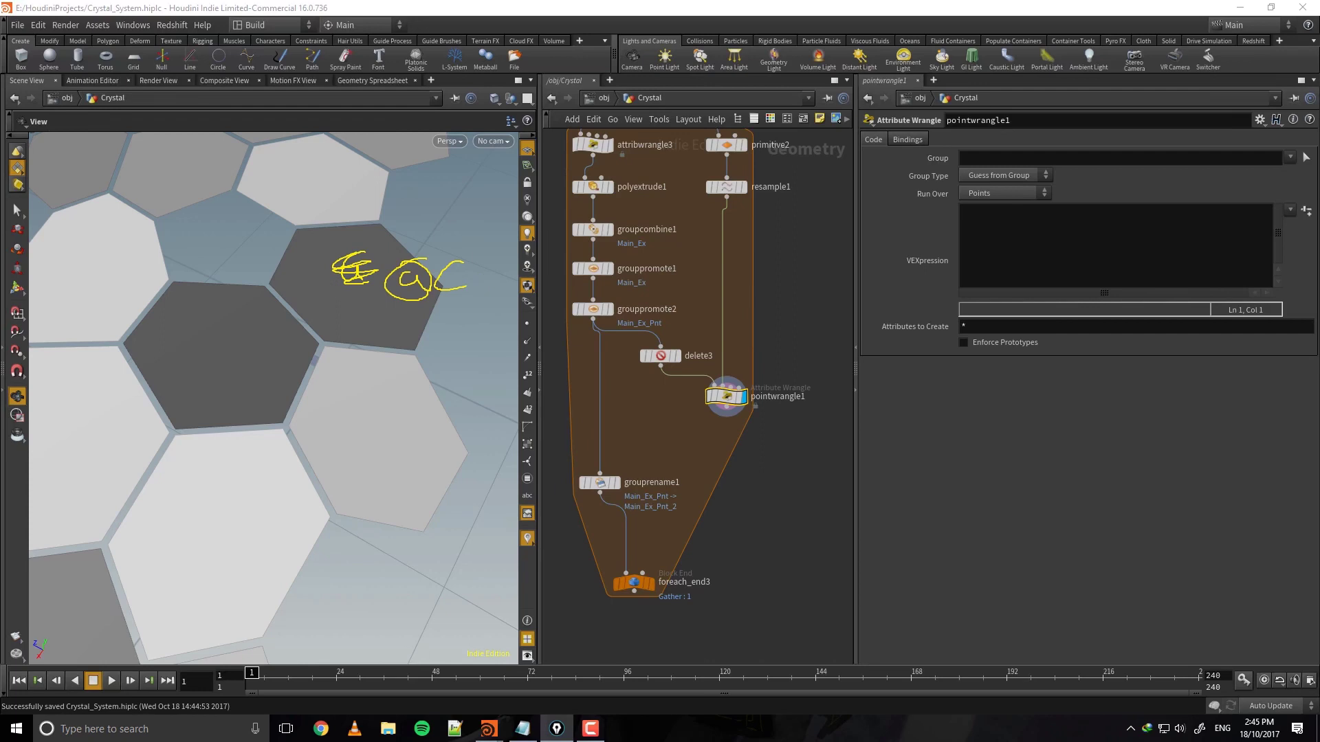
pyautogui.hotkey('ctrl', 'z')
pyautogui.hotkey('ctrl', 'z')
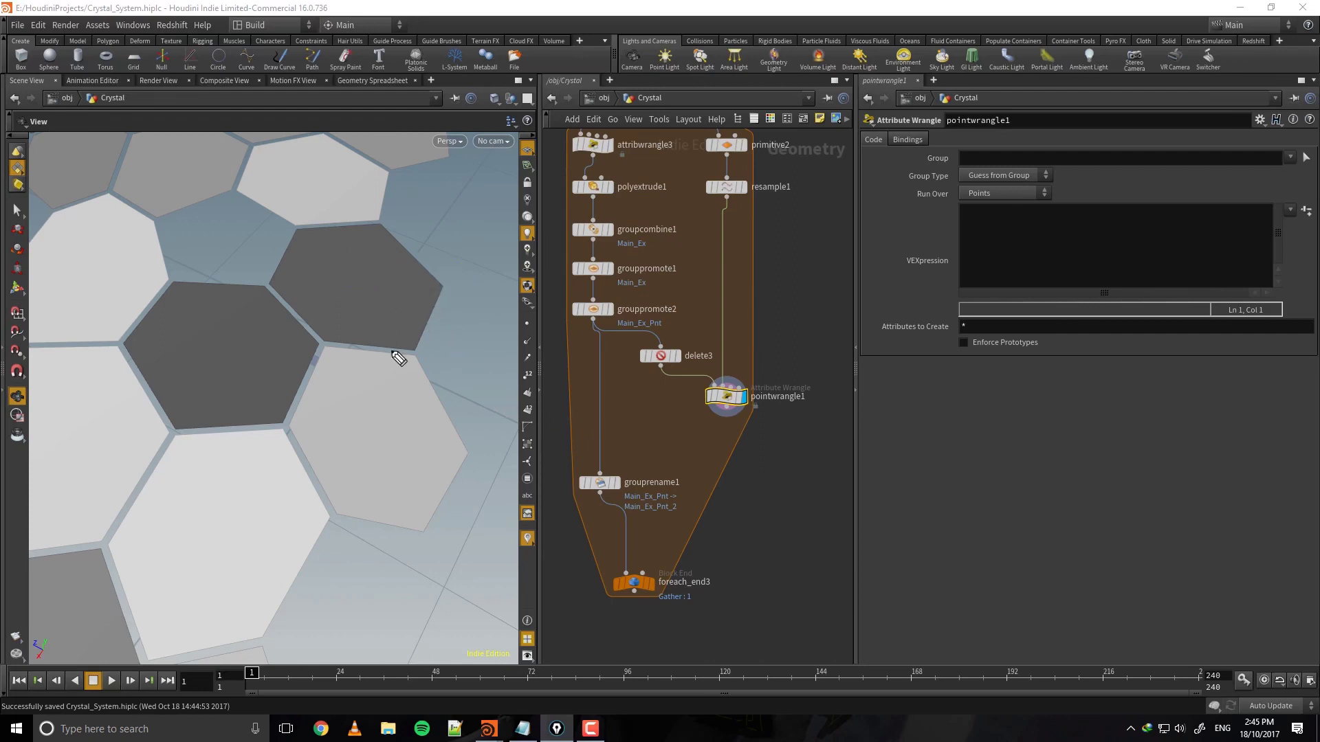
pyautogui.moveTo(416, 349); pyautogui.dragTo(415, 350)
pyautogui.moveTo(324, 347); pyautogui.dragTo(321, 347)
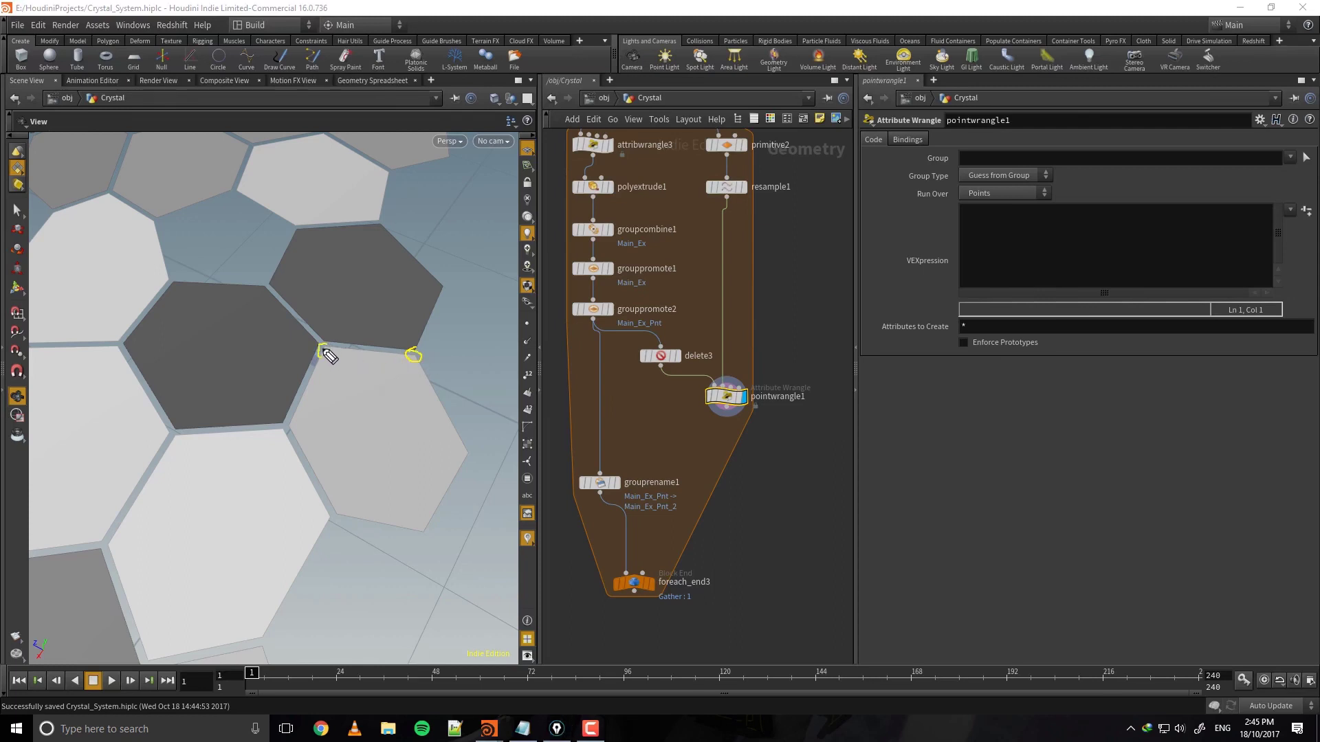
pyautogui.moveTo(294, 412); pyautogui.dragTo(291, 422)
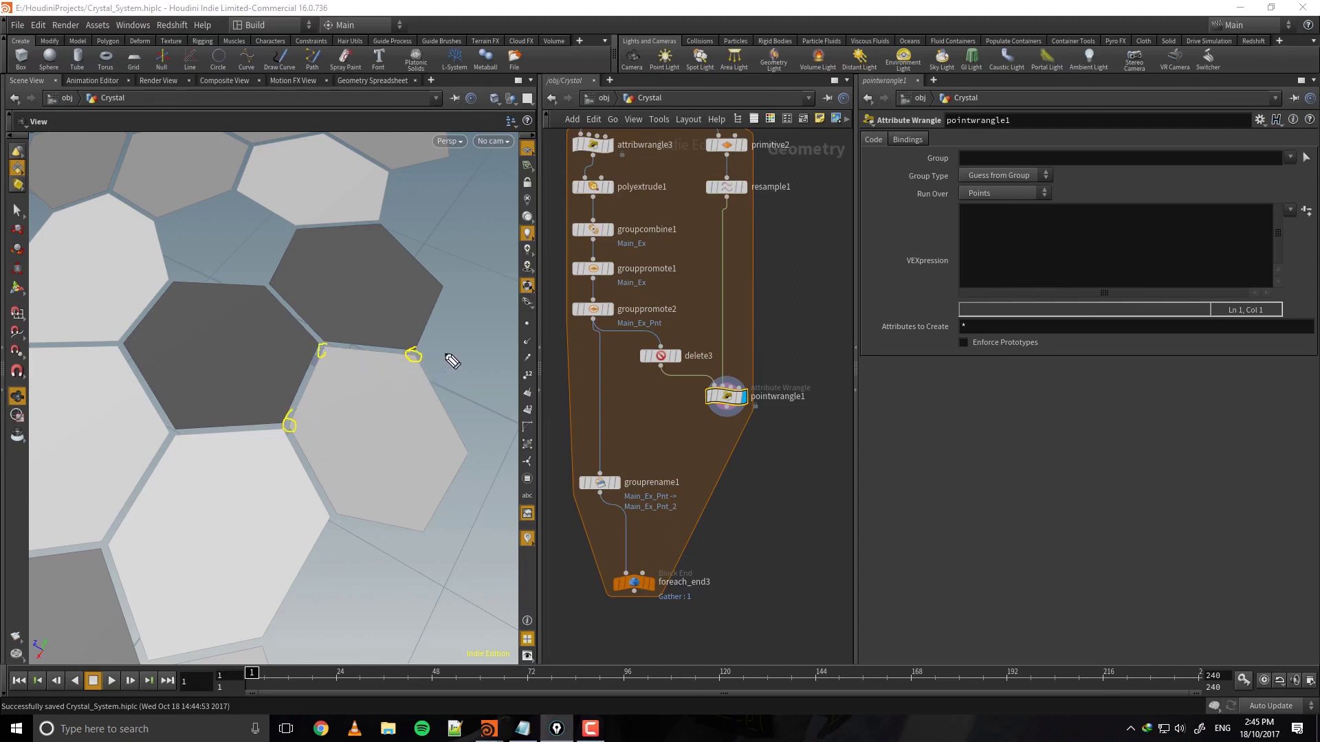
pyautogui.moveTo(458, 334); pyautogui.dragTo(454, 354)
pyautogui.moveTo(344, 285)
pyautogui.mouseDown()
pyautogui.moveTo(340, 298)
pyautogui.moveTo(421, 289)
pyautogui.moveTo(431, 301)
pyautogui.mouseUp()
pyautogui.moveTo(434, 292); pyautogui.dragTo(481, 289)
pyautogui.moveTo(335, 303); pyautogui.dragTo(559, 301)
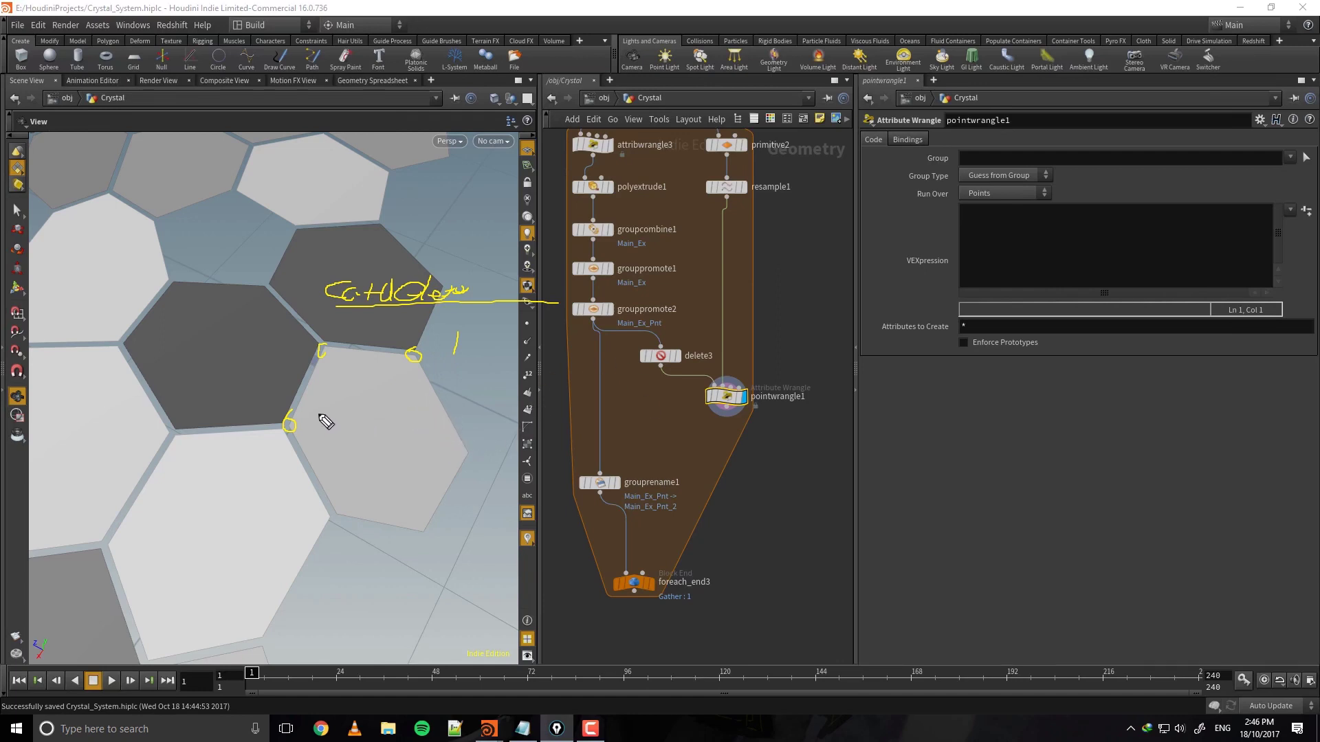
pyautogui.moveTo(283, 405); pyautogui.dragTo(283, 424)
pyautogui.moveTo(307, 328); pyautogui.dragTo(407, 338)
pyautogui.moveTo(252, 396); pyautogui.dragTo(255, 409)
pyautogui.moveTo(284, 318); pyautogui.dragTo(296, 326)
pyautogui.moveTo(431, 321); pyautogui.dragTo(432, 338)
pyautogui.moveTo(279, 302)
pyautogui.mouseDown()
pyautogui.moveTo(309, 312)
pyautogui.moveTo(296, 319)
pyautogui.mouseUp()
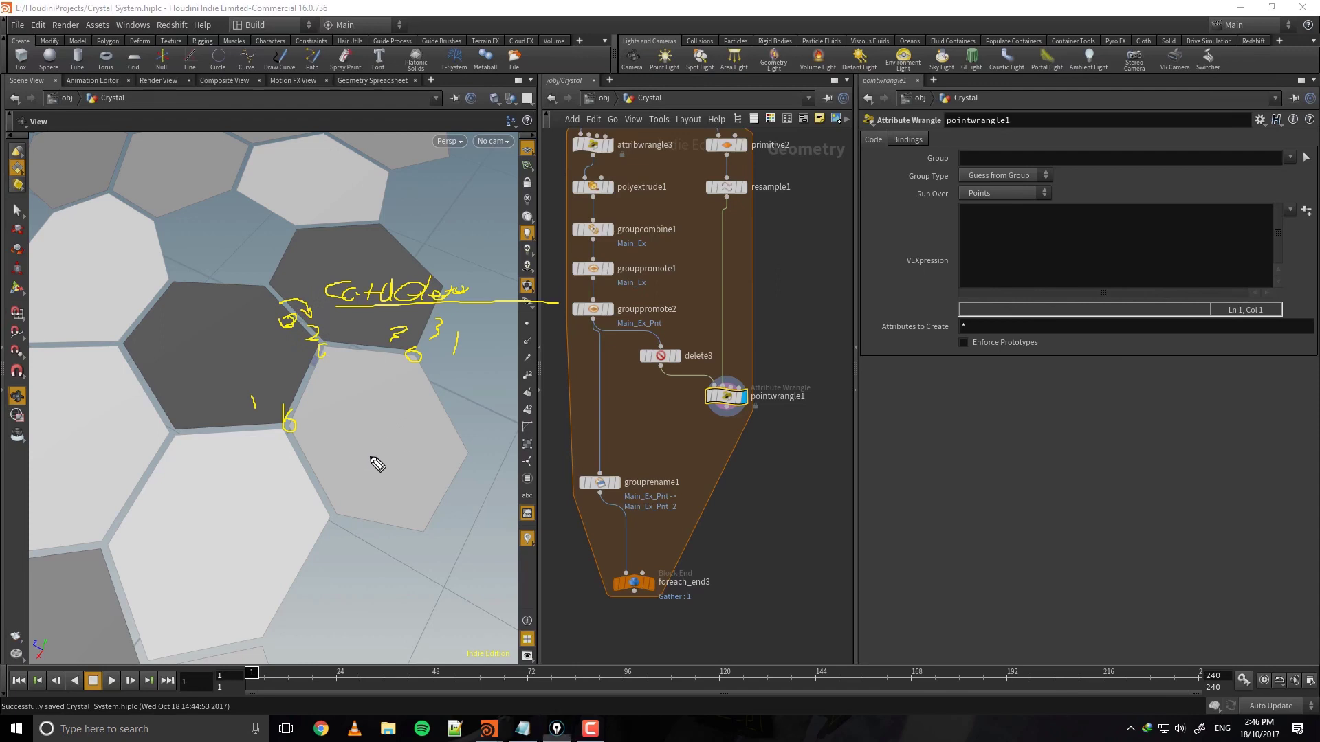
pyautogui.moveTo(369, 456); pyautogui.dragTo(369, 443)
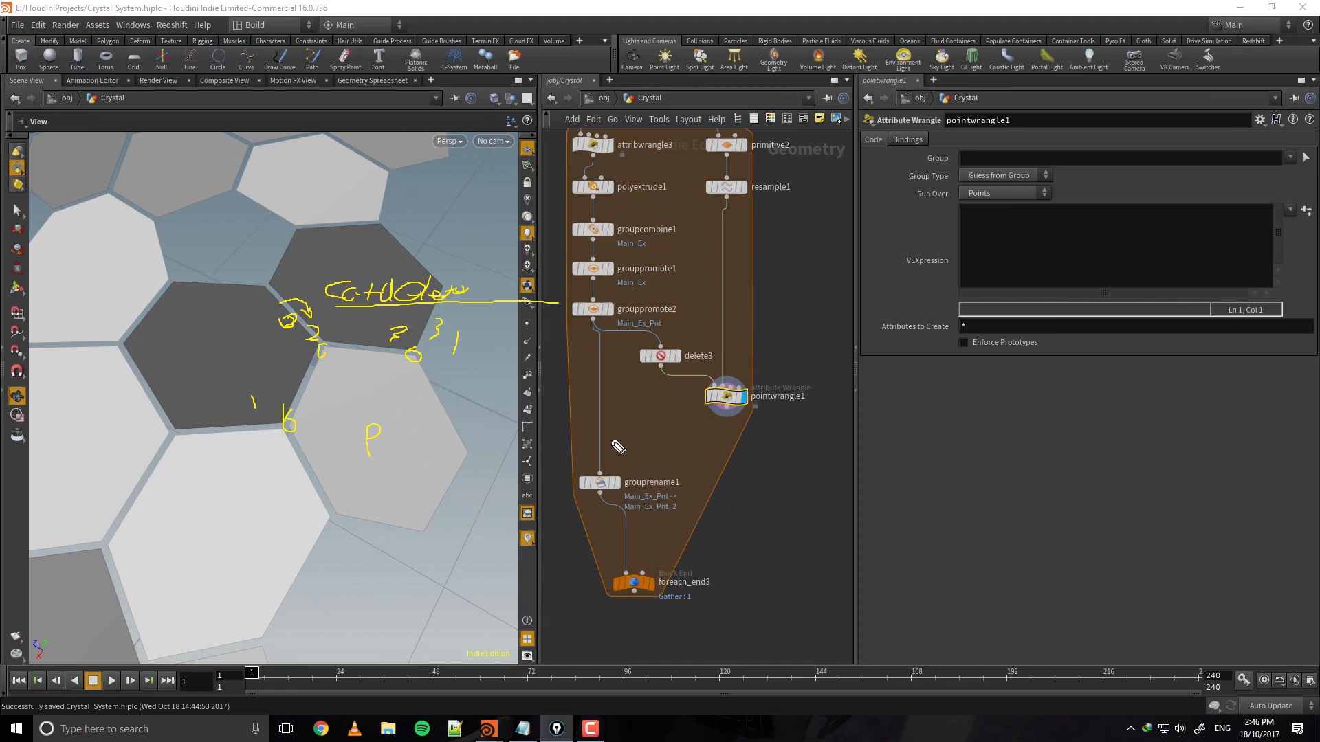
pyautogui.hotkey('ctrl', 'shift', '7')
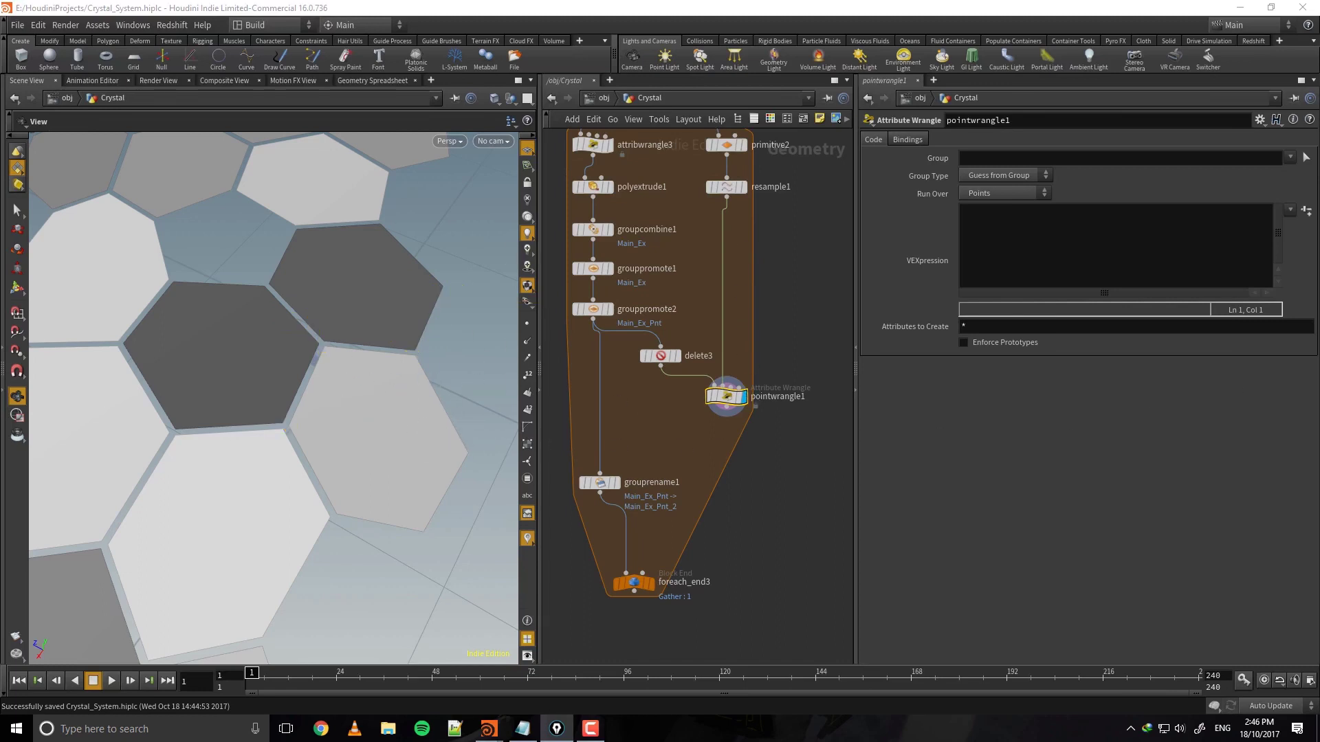
pyautogui.click(1052, 242)
pyautogui.click(977, 255)
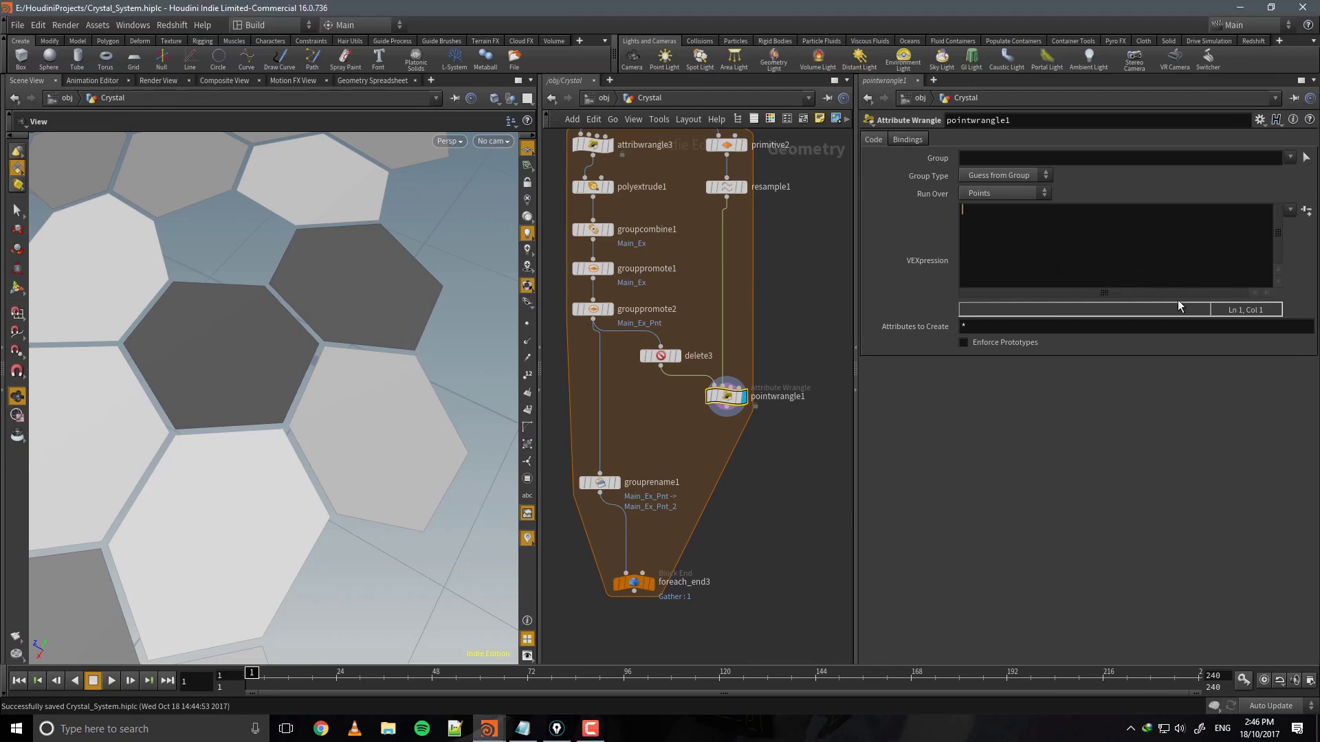
pyautogui.write('vector otherP = point(')
pyautogui.write('1, "P", @ptnum);')
pyautogui.press('Return')
pyautogui.write('@P = otherP;')
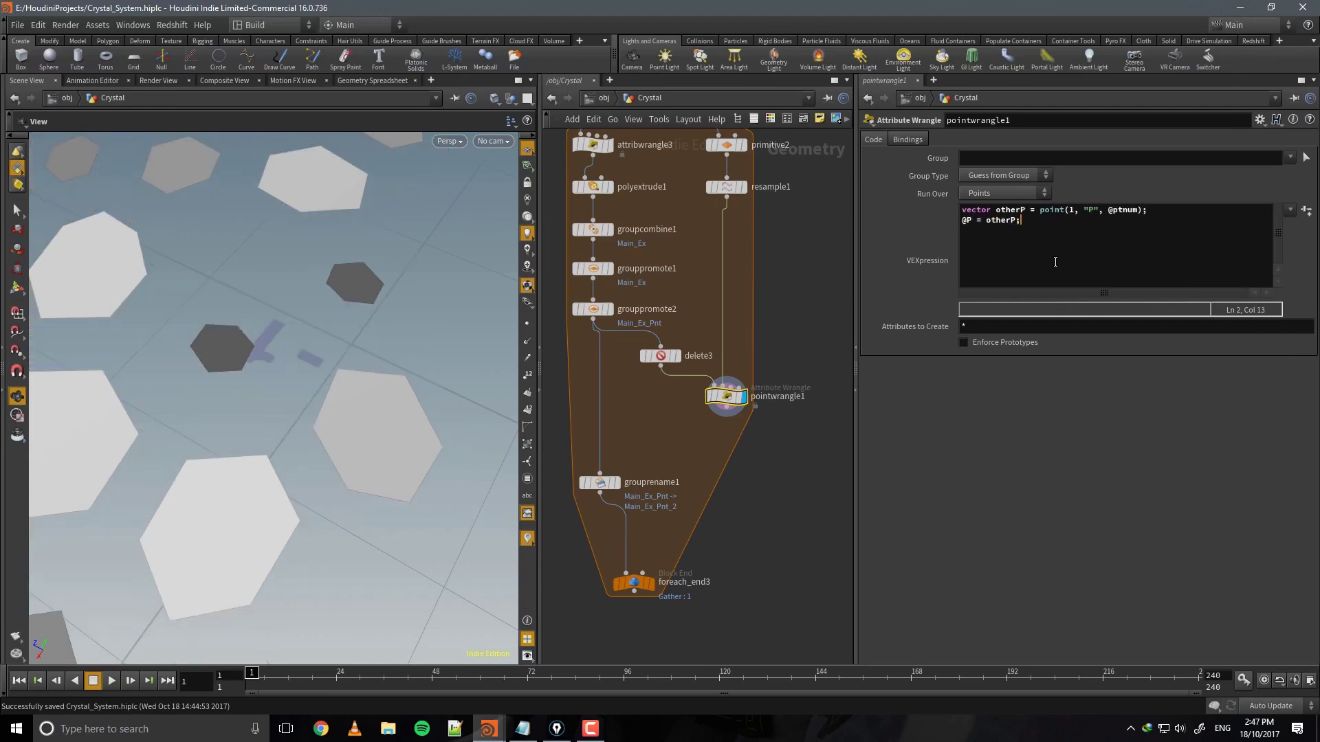
pyautogui.moveTo(446, 221); pyautogui.dragTo(373, 405, button='right')
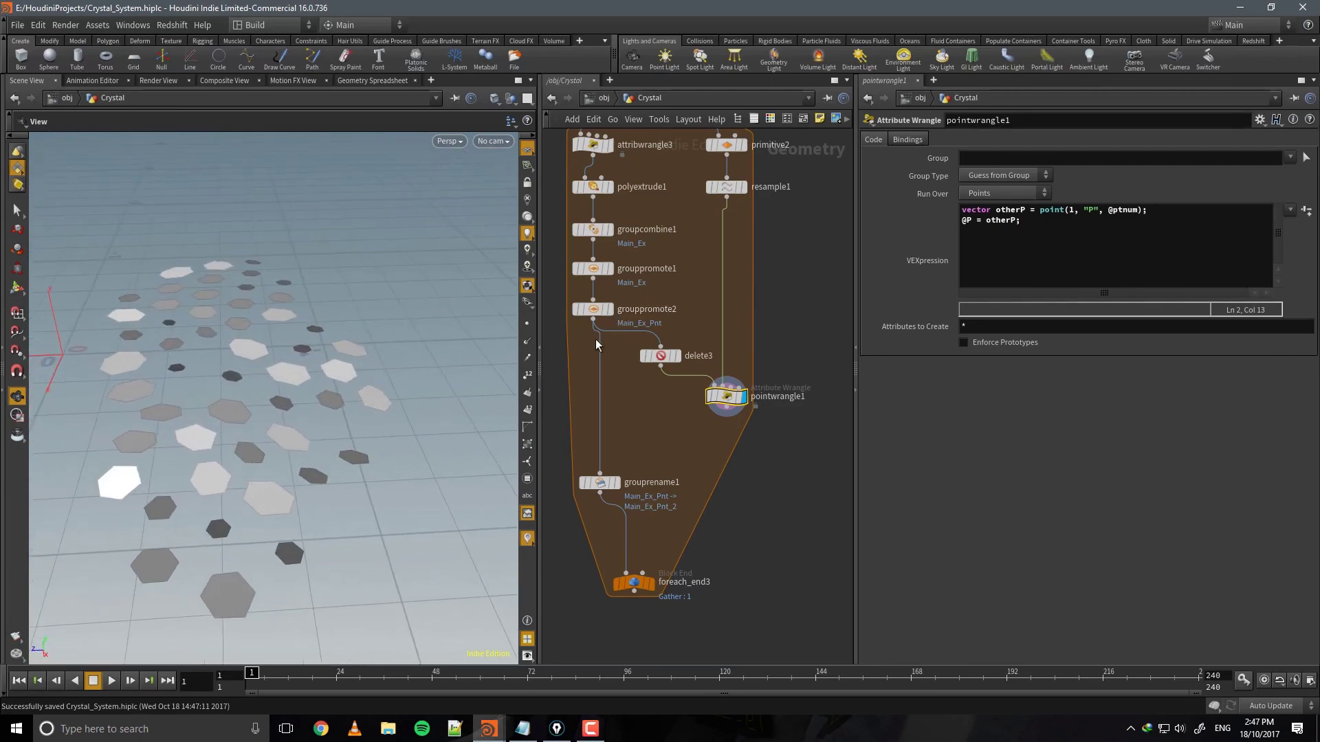
# Compare the displayed output of grouppromote2 with the point wrangle's, and rename the wrangle Copy_P.
pyautogui.click(609, 309)
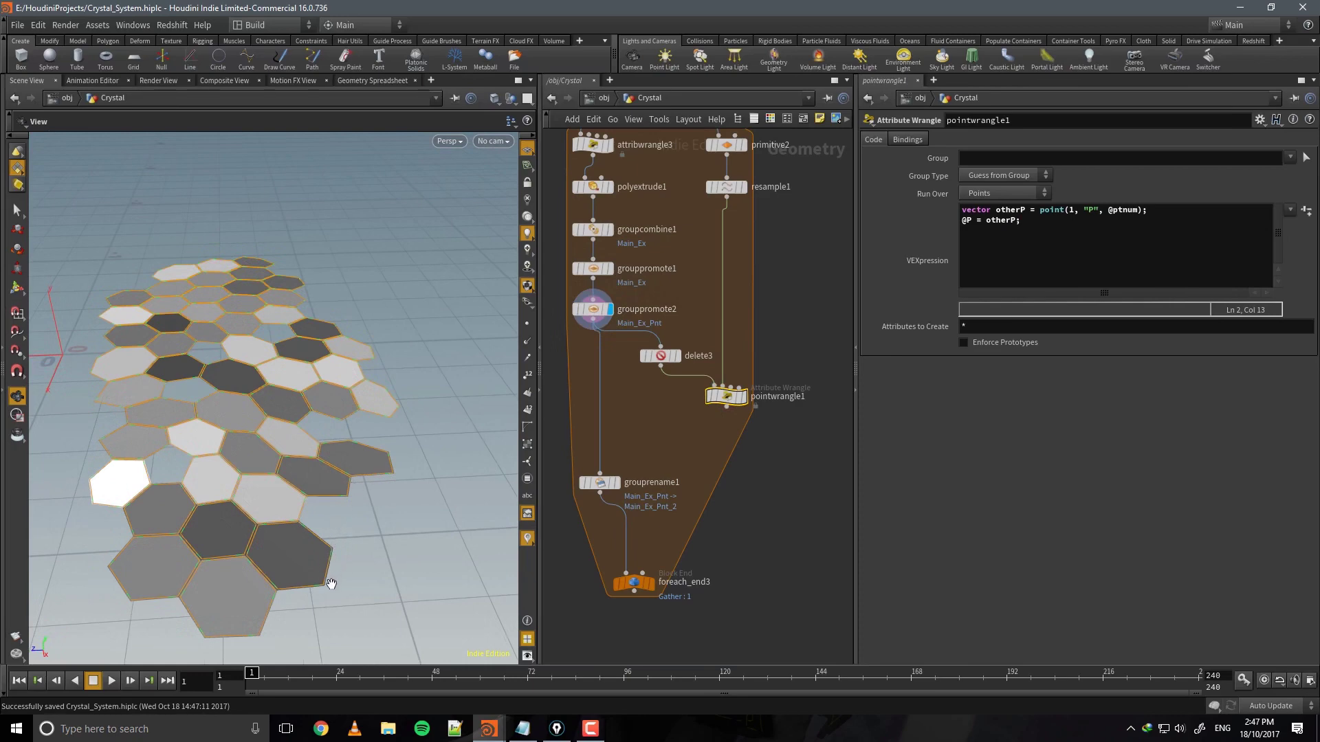
pyautogui.click(742, 397)
pyautogui.moveTo(768, 428); pyautogui.dragTo(769, 385, button='middle')
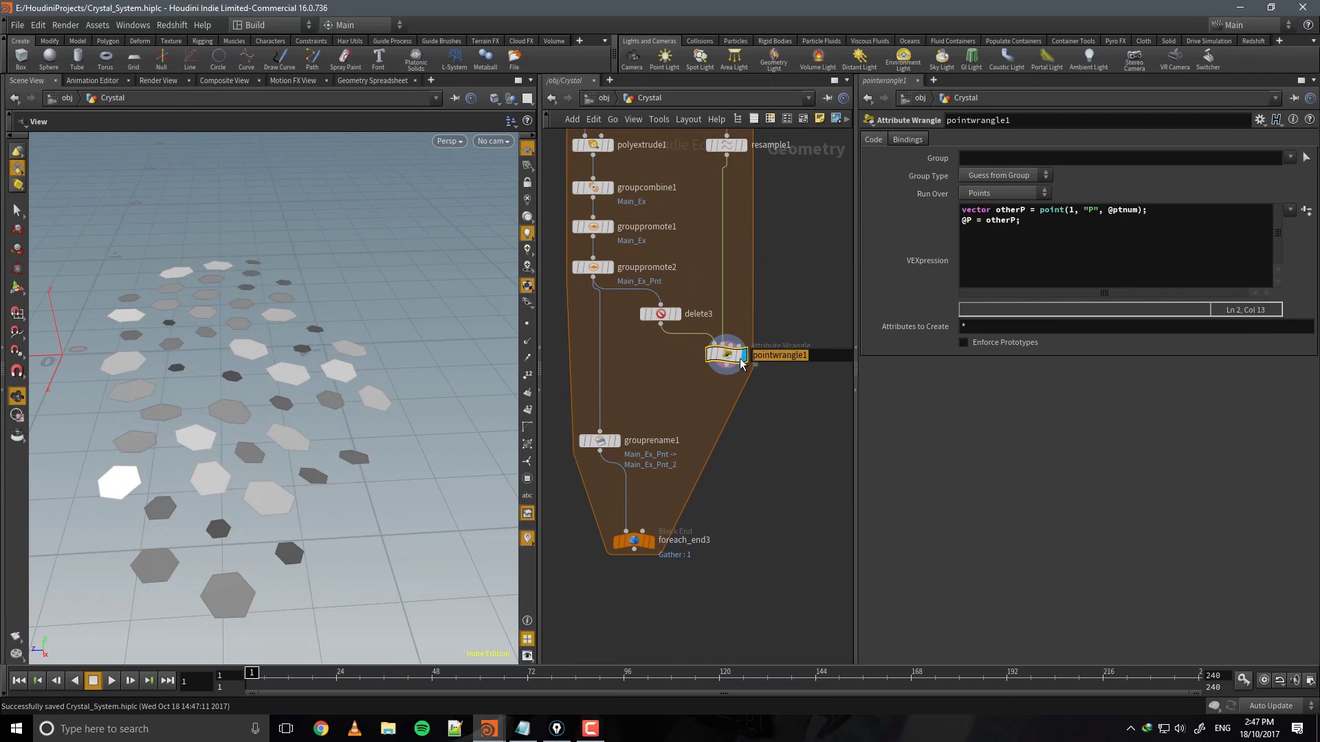
pyautogui.moveTo(727, 356)
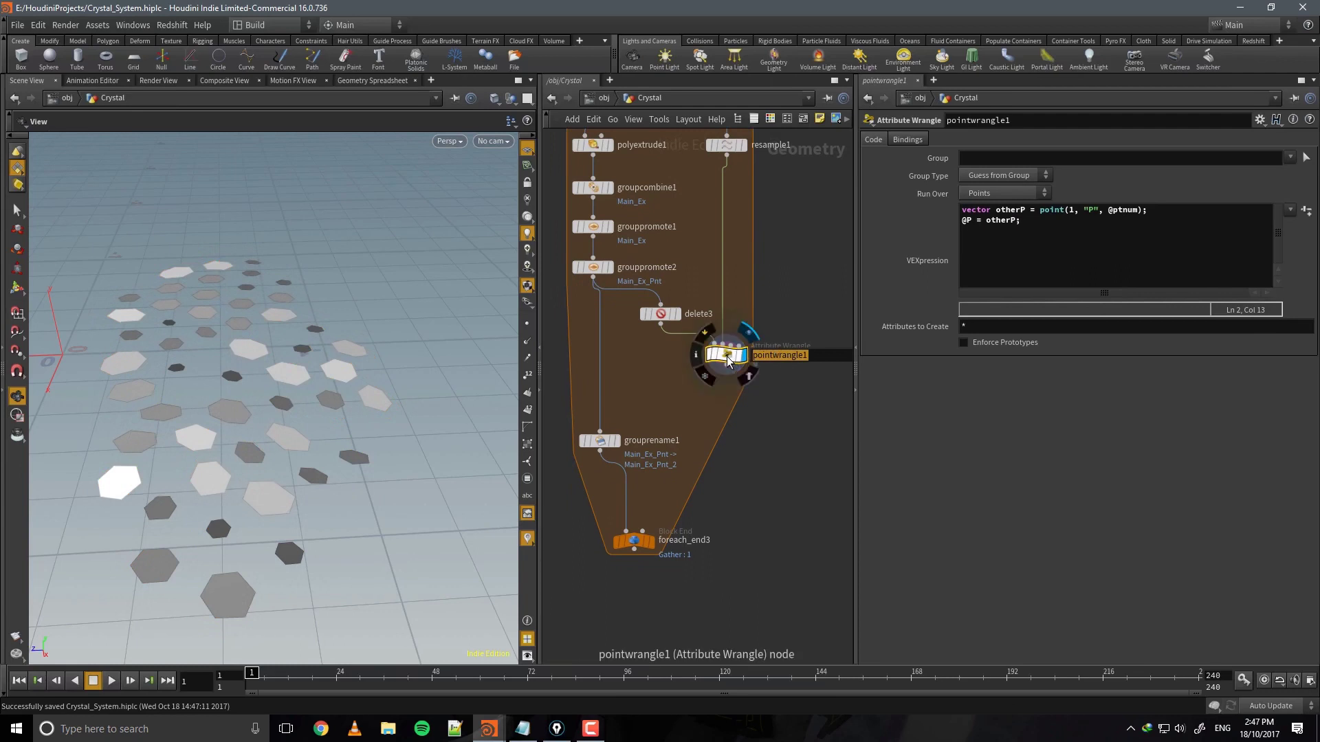
pyautogui.write('Copy_P')
pyautogui.press('Return')
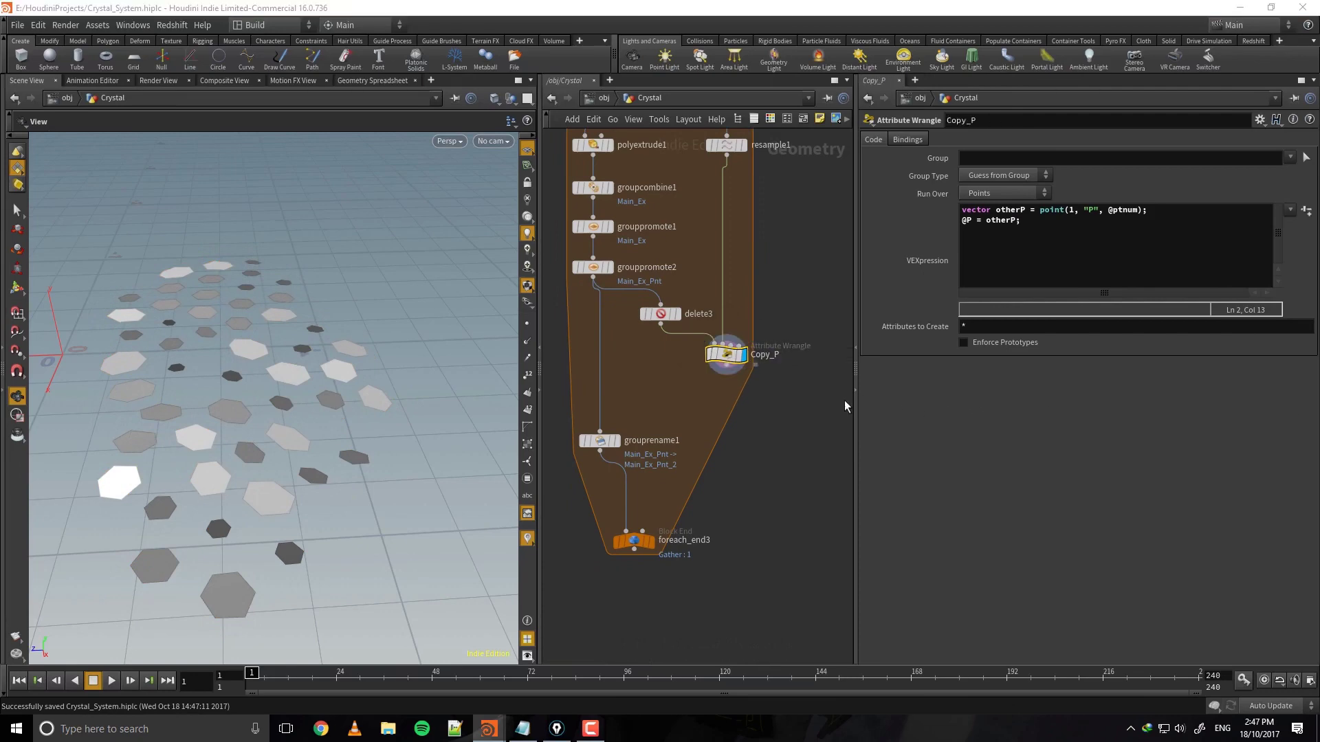
# Add a Group node below Copy_P, display it and name its primitive group Extrude_True.
pyautogui.click(806, 377)
pyautogui.press('Tab')
pyautogui.press('Escape')
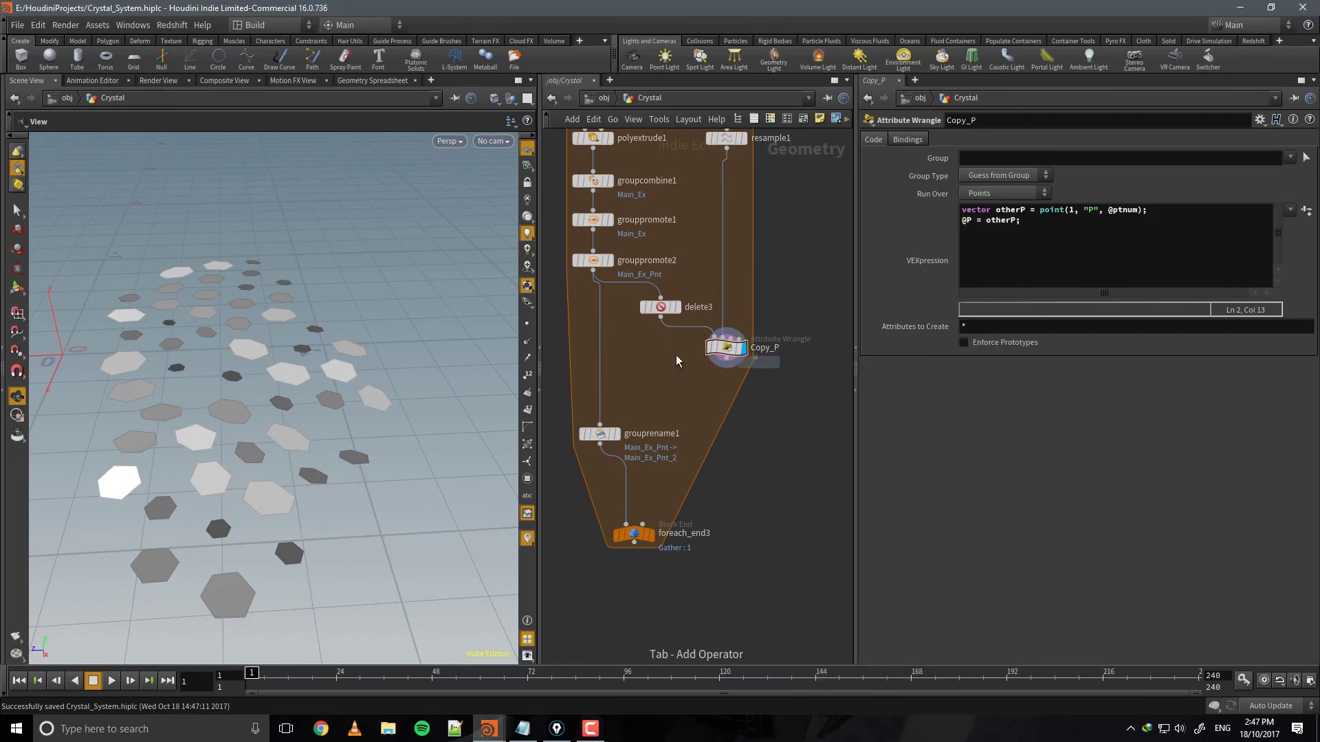
pyautogui.click(728, 393)
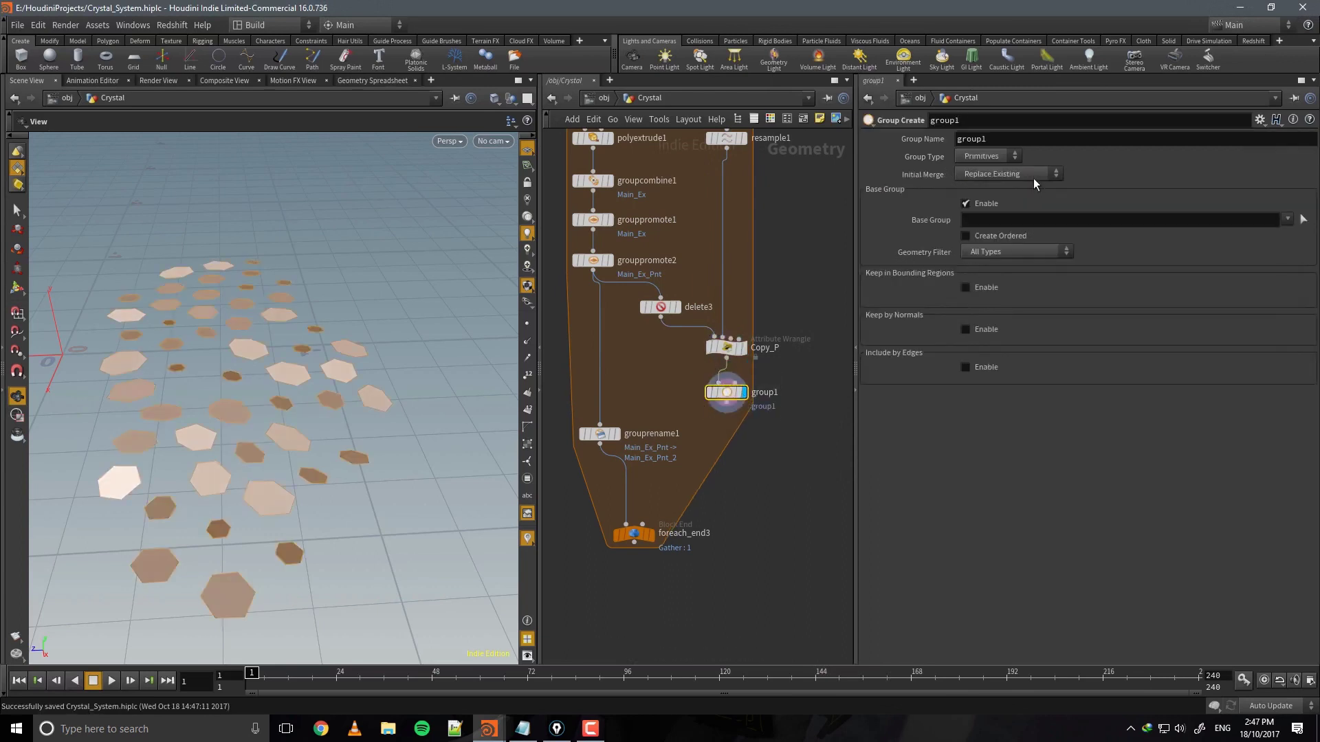
pyautogui.doubleClick(970, 139)
pyautogui.write('Extrude_True')
pyautogui.press('Return')
# Move grouprename1 up in the network so that it sits level with Copy_P.
pyautogui.moveTo(718, 481); pyautogui.dragTo(725, 426, button='middle')
pyautogui.moveTo(688, 510); pyautogui.dragTo(610, 413)
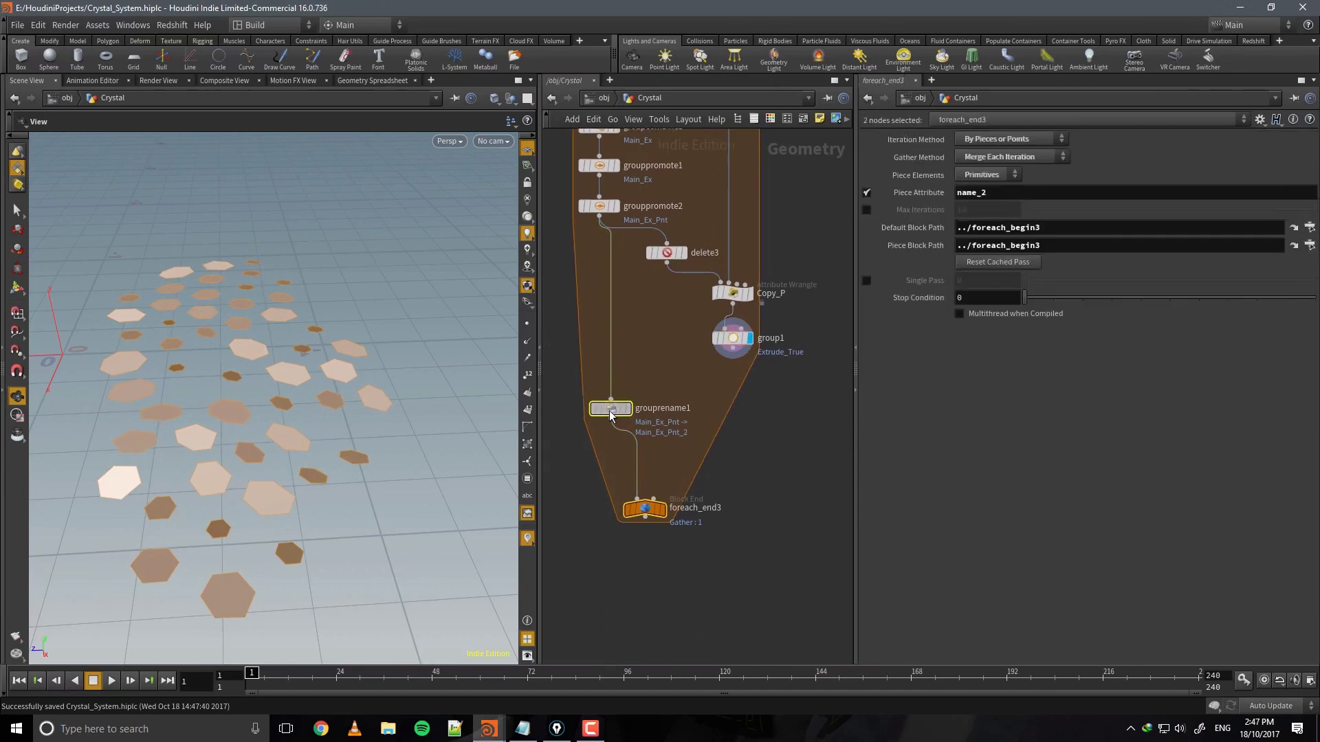
pyautogui.moveTo(731, 474); pyautogui.dragTo(735, 455, button='middle')
pyautogui.click(581, 412)
pyautogui.moveTo(608, 396); pyautogui.dragTo(589, 282)
pyautogui.moveTo(752, 397); pyautogui.dragTo(754, 399, button='middle')
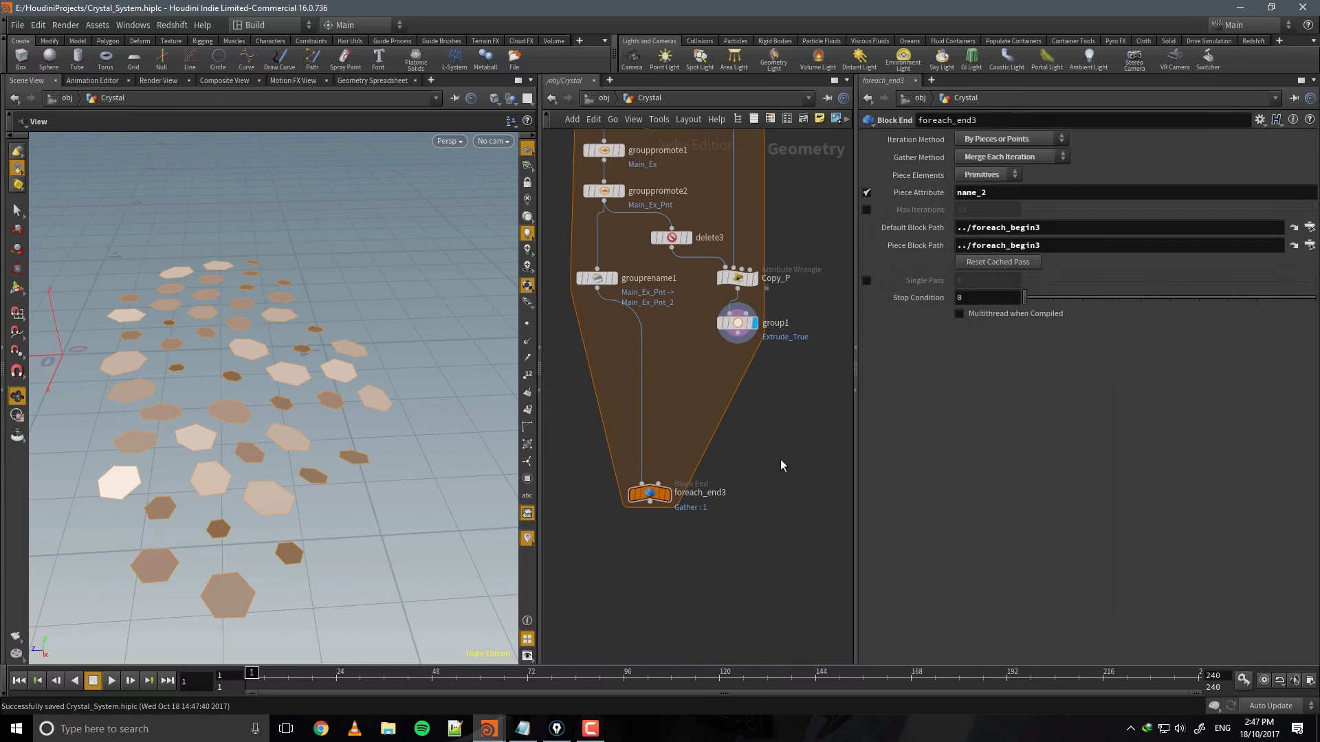
# Insert a Merge node between grouprename1 and foreach_end3, connect group1 to it and display the merged result.
pyautogui.press('Tab')
pyautogui.press('Tab')
pyautogui.write('merge')
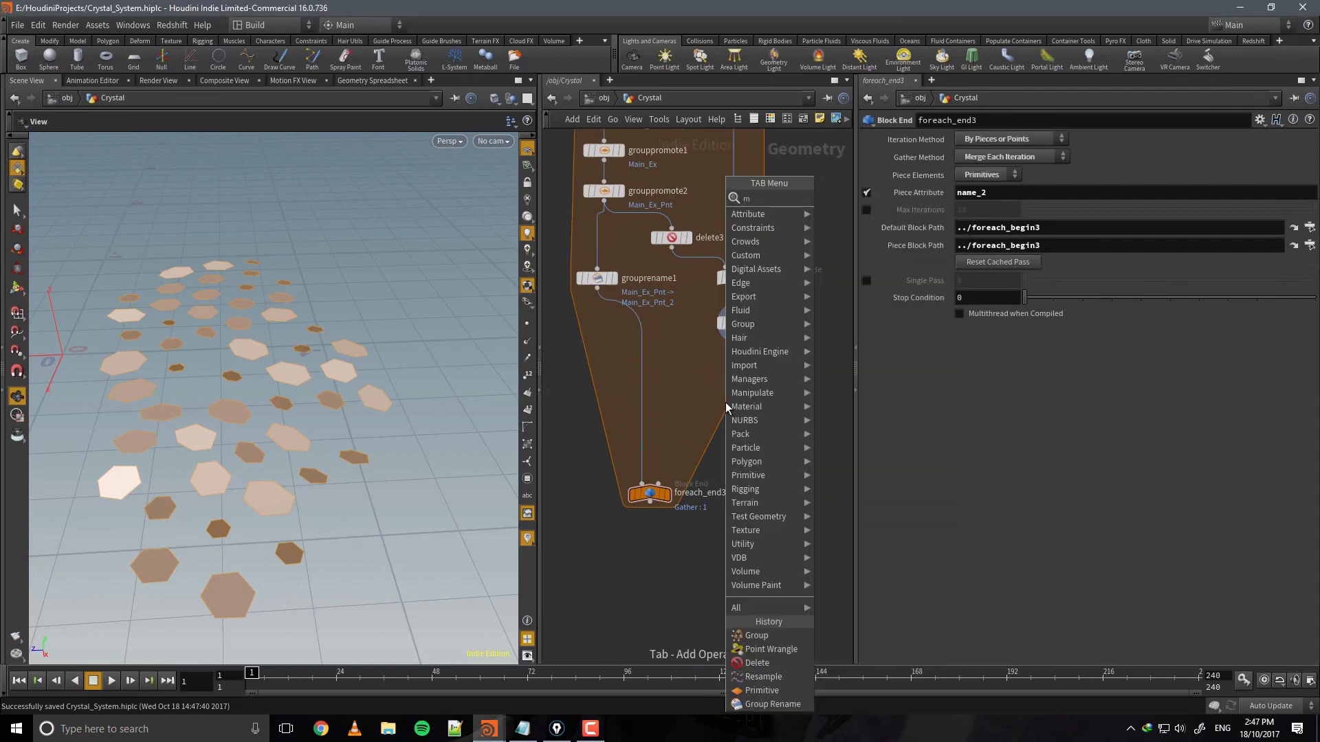
pyautogui.press('Return')
pyautogui.click(642, 379)
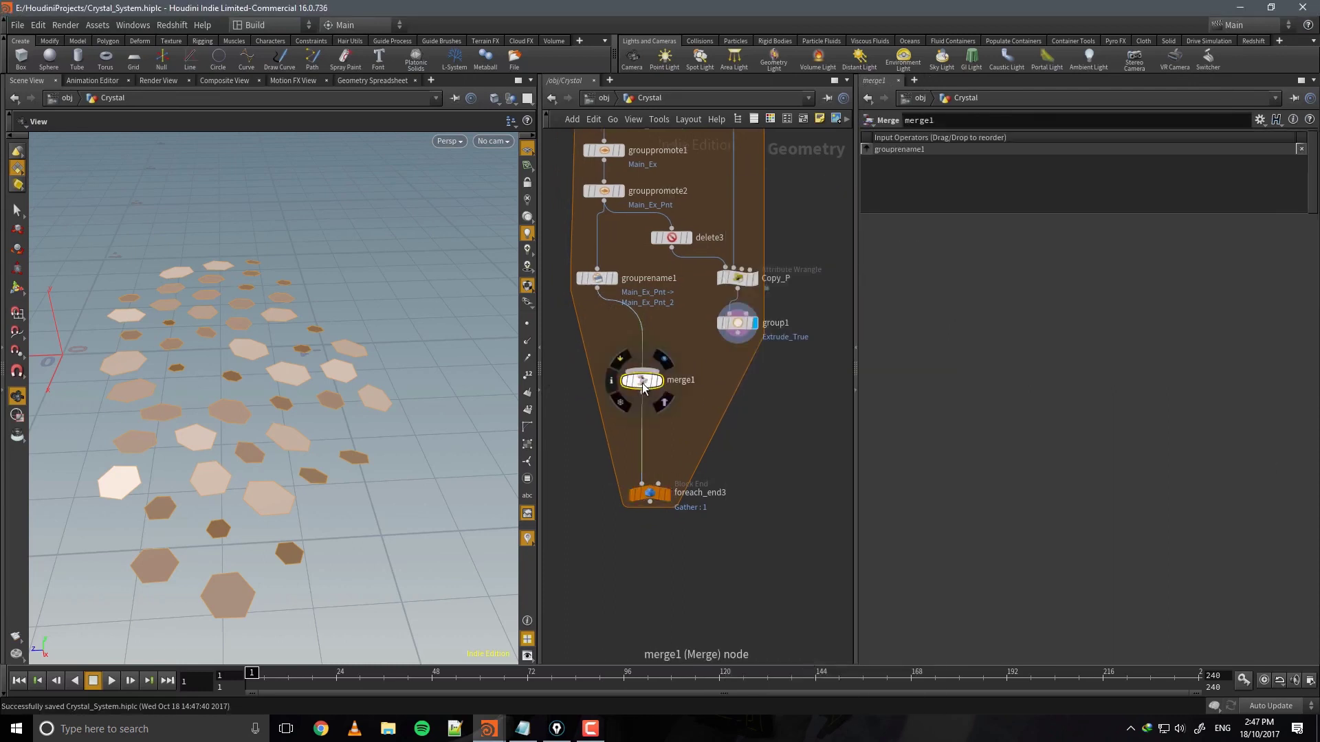
pyautogui.moveTo(738, 333); pyautogui.dragTo(647, 372)
pyautogui.click(660, 380)
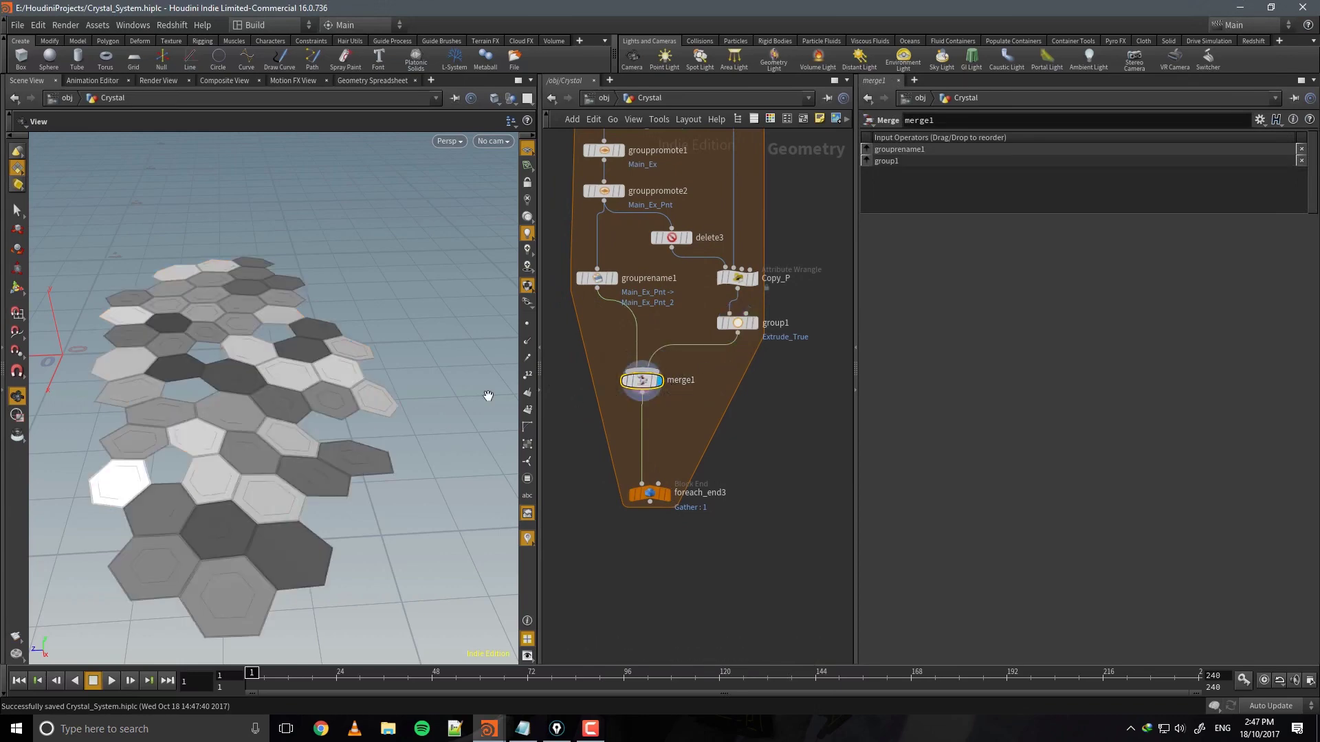
# Inspect the merged hexagons up close, and tidy the network by moving foreach_end3 lower and group1 and merge1 higher.
pyautogui.moveTo(440, 392); pyautogui.dragTo(318, 276)
pyautogui.scroll(4, 340, 467)
pyautogui.scroll(5, 334, 465)
pyautogui.moveTo(249, 328); pyautogui.dragTo(303, 428)
pyautogui.moveTo(640, 502); pyautogui.dragTo(639, 537)
pyautogui.moveTo(745, 317); pyautogui.dragTo(745, 312)
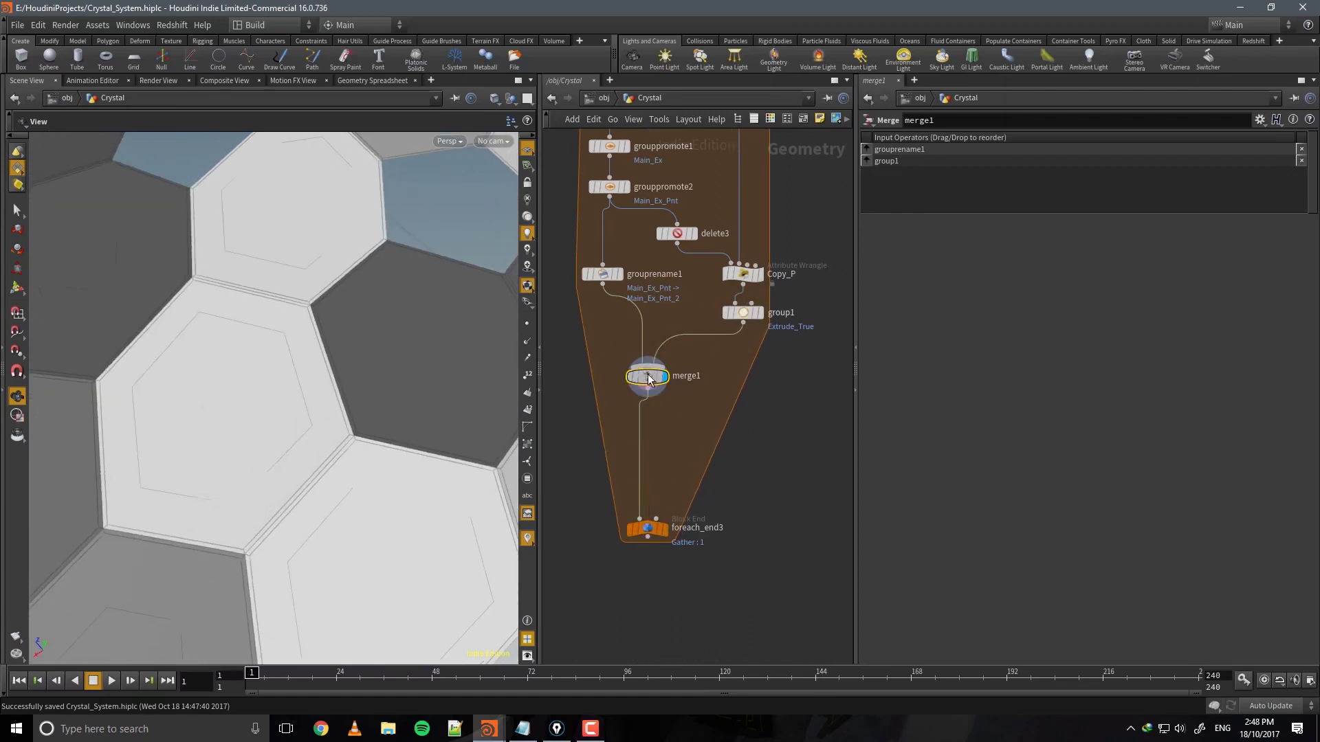
pyautogui.moveTo(648, 378); pyautogui.dragTo(648, 357)
pyautogui.moveTo(348, 365); pyautogui.dragTo(358, 359)
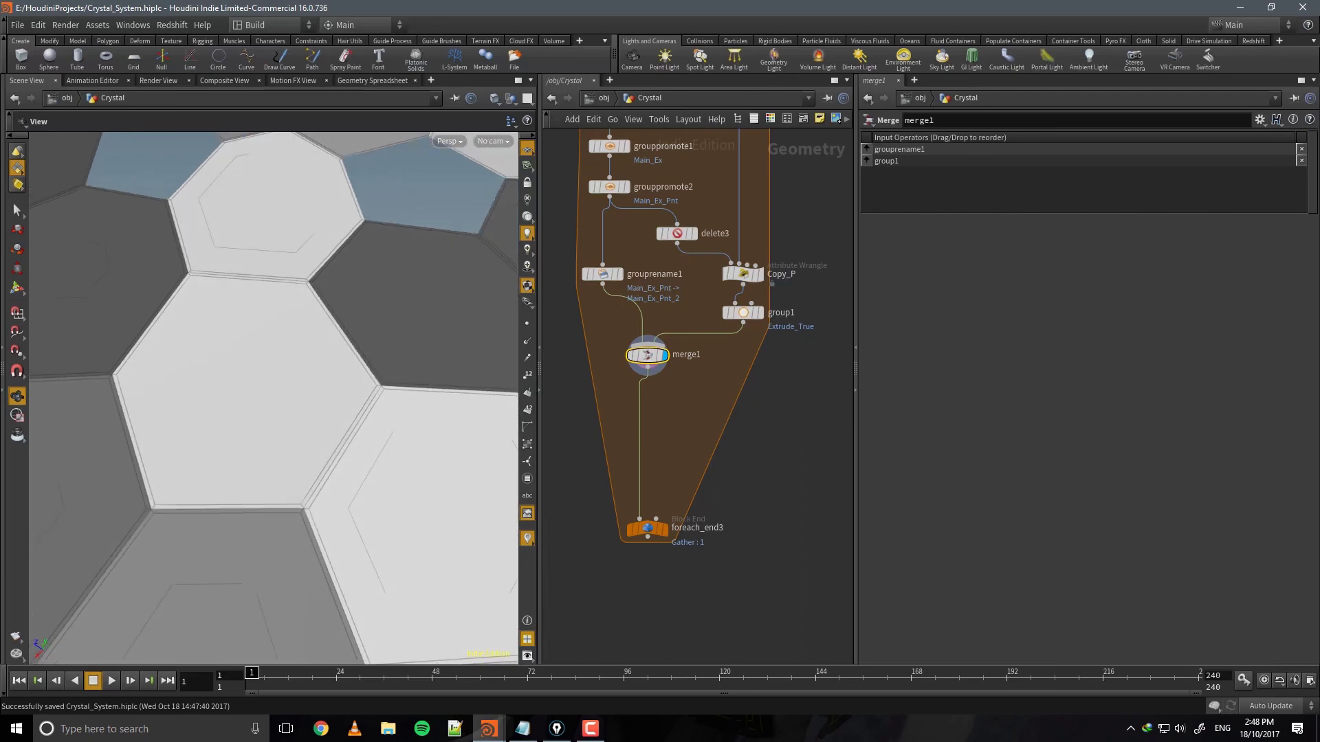
# Insert an Attribute Wrangle between merge1 and foreach_end3 and display it.
pyautogui.click(694, 432)
pyautogui.press('Tab')
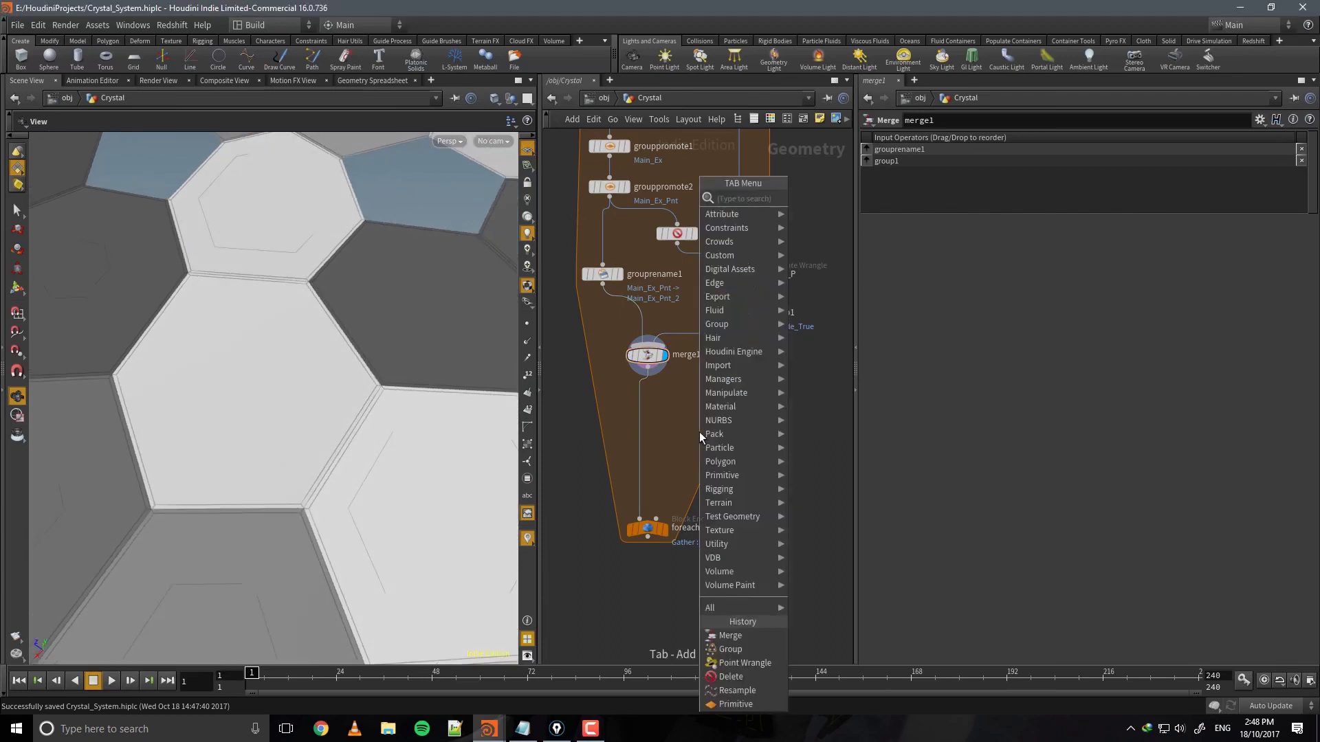
pyautogui.write('wa')
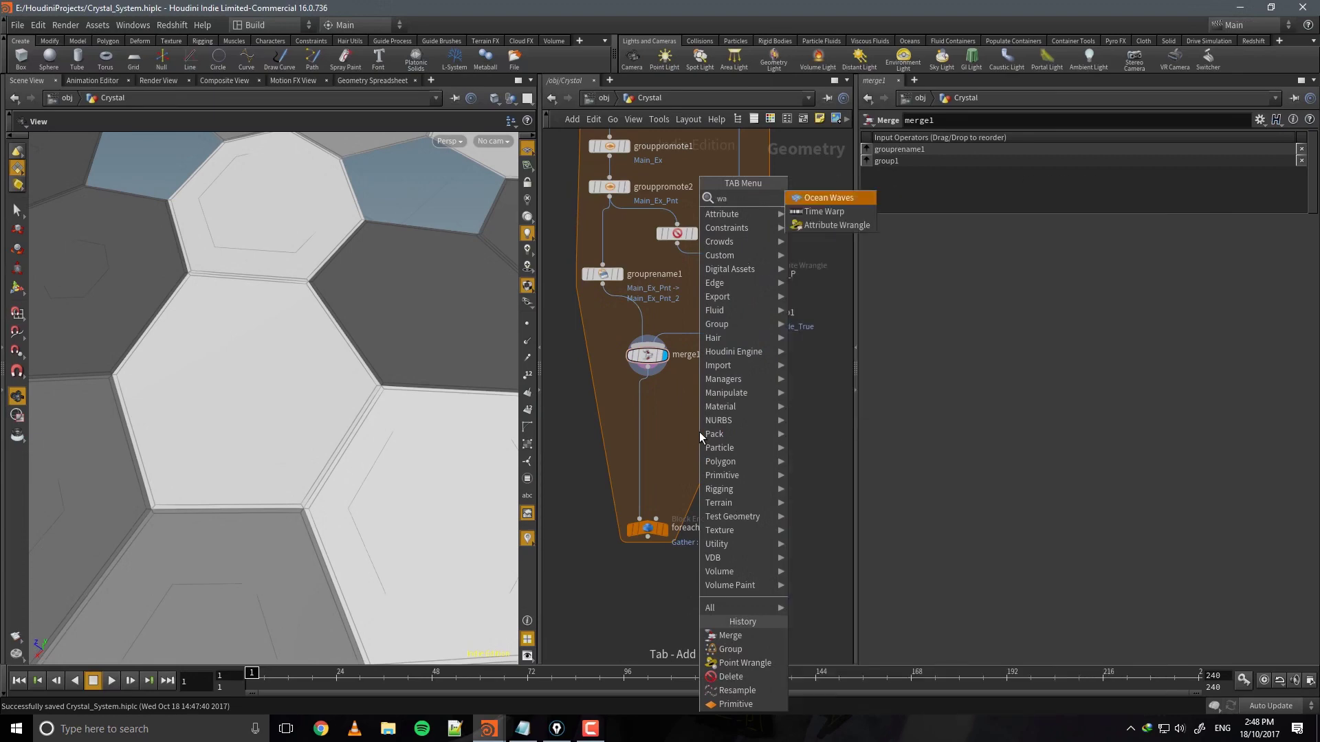
pyautogui.press('BackSpace')
pyautogui.press('BackSpace')
pyautogui.write('aw')
pyautogui.press('Return')
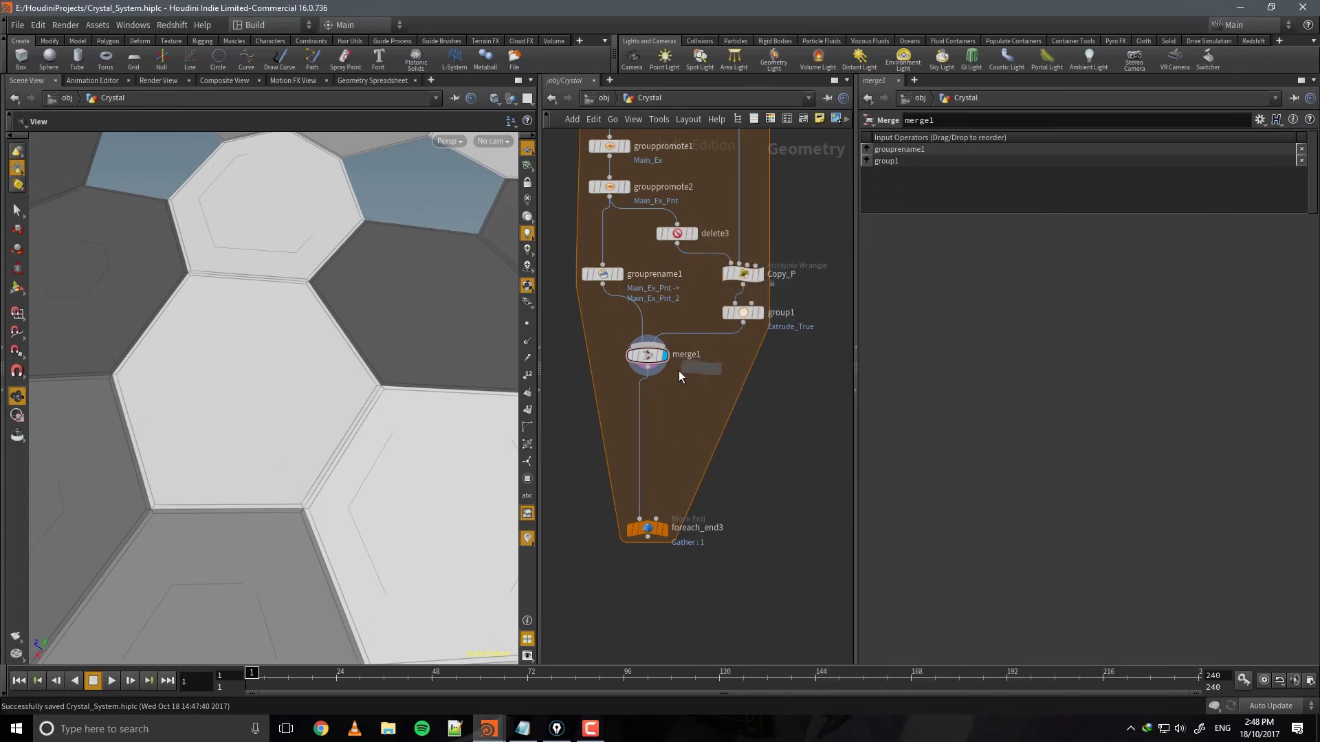
pyautogui.click(642, 398)
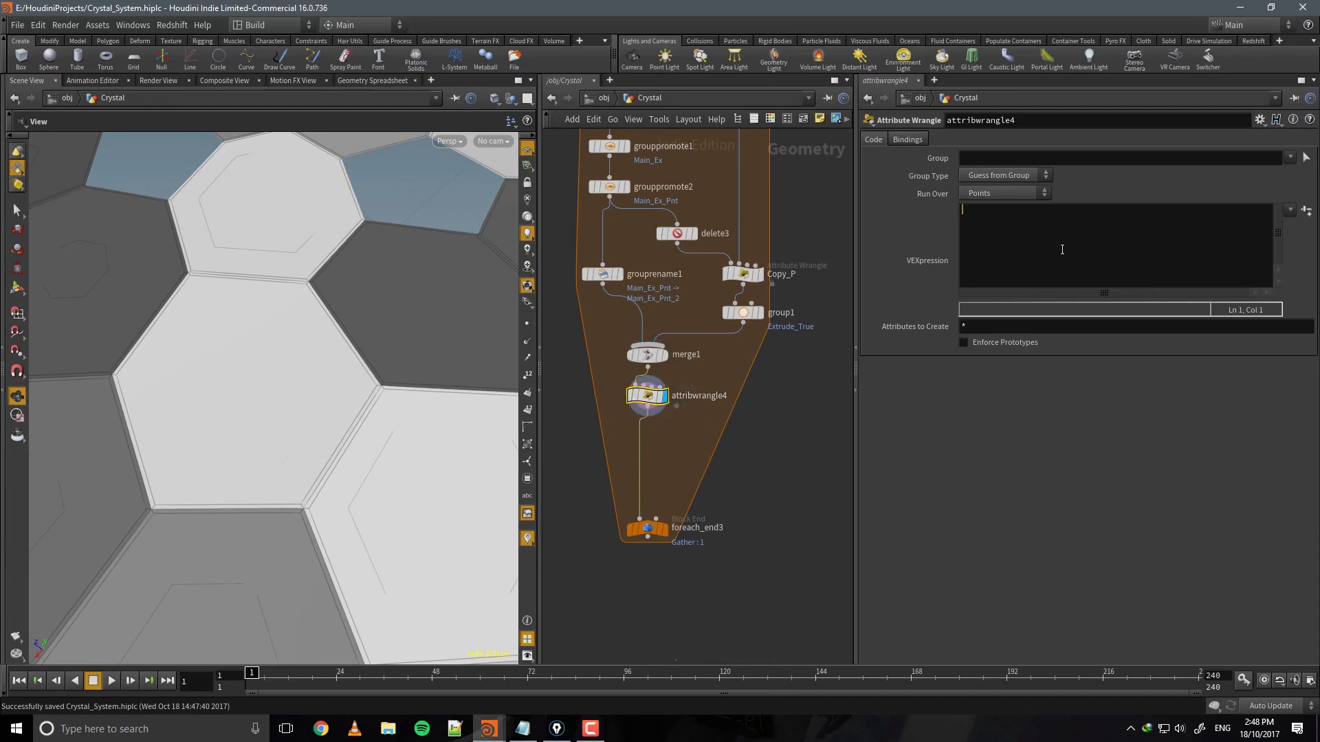
pyautogui.moveTo(662, 297); pyautogui.dragTo(678, 328, button='middle')
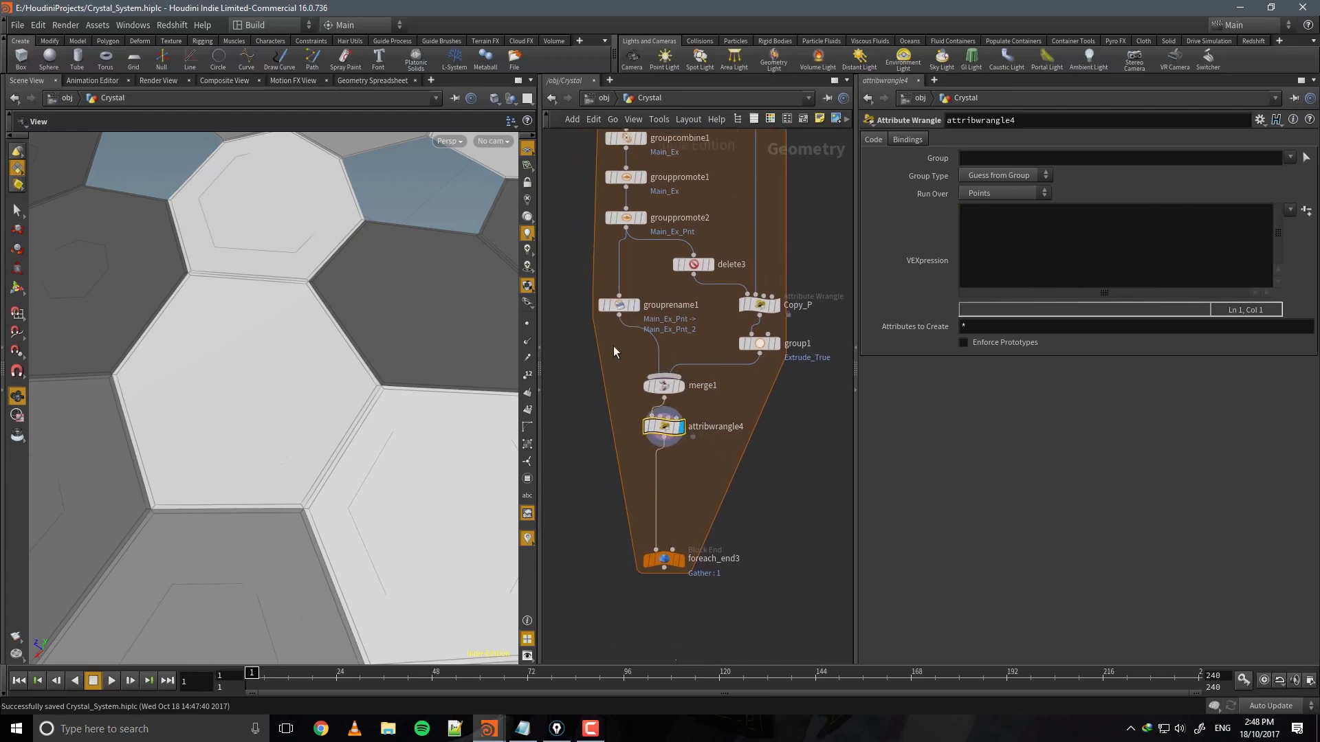
pyautogui.moveTo(613, 342); pyautogui.dragTo(645, 287)
pyautogui.moveTo(614, 273); pyautogui.dragTo(608, 312, button='middle')
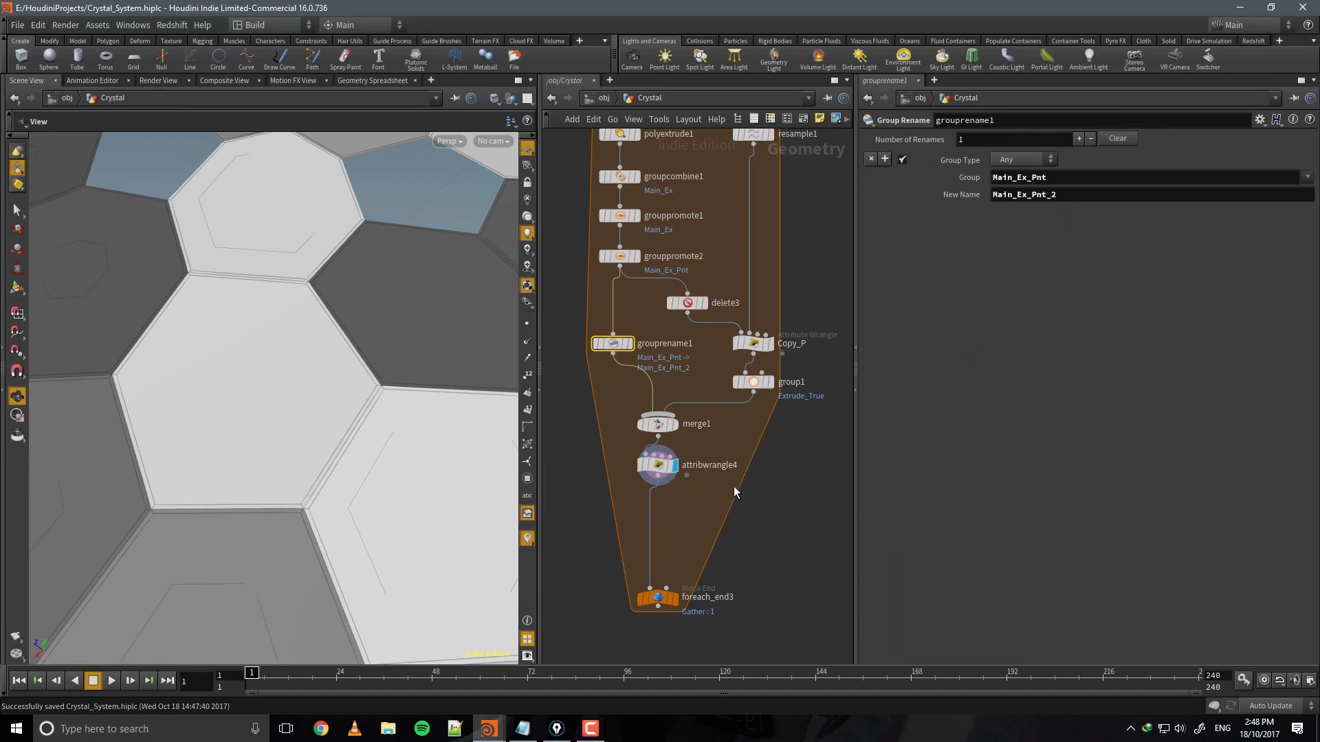
pyautogui.click(658, 465)
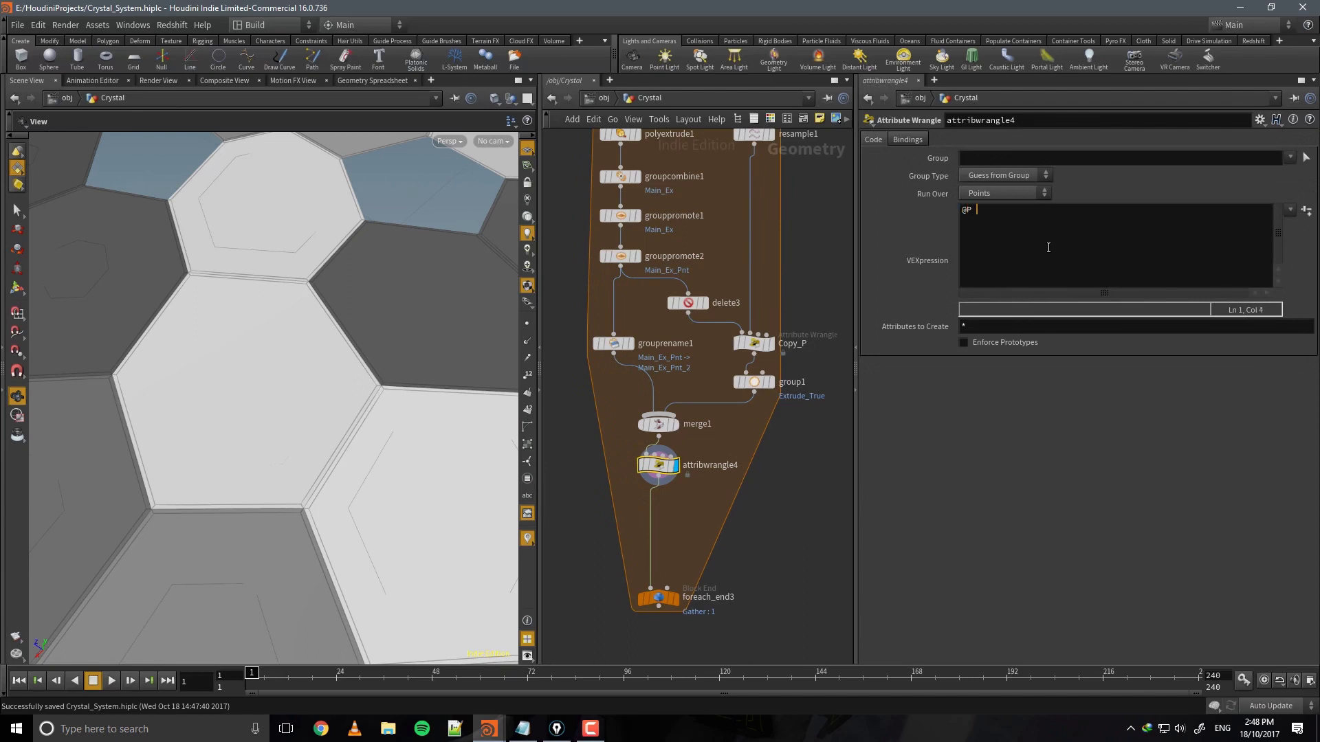
pyautogui.write('point')
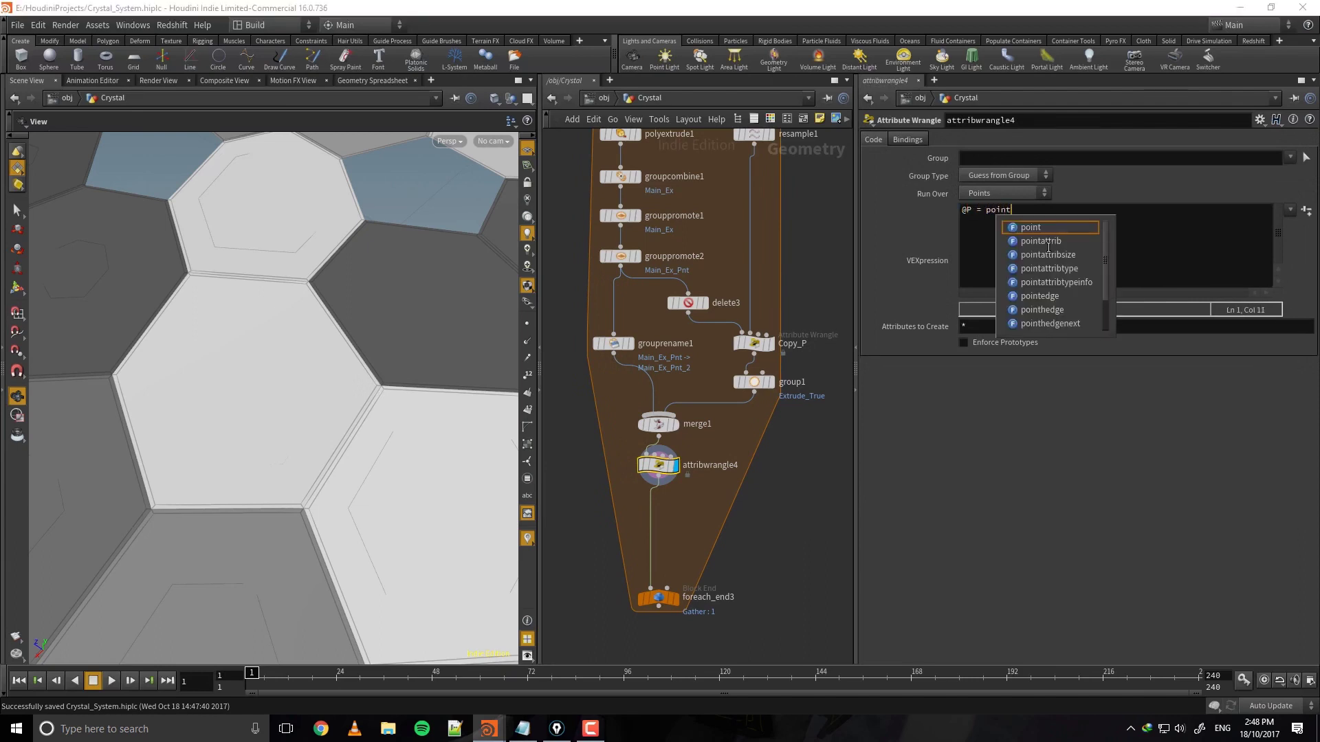
pyautogui.write('(0, "P",')
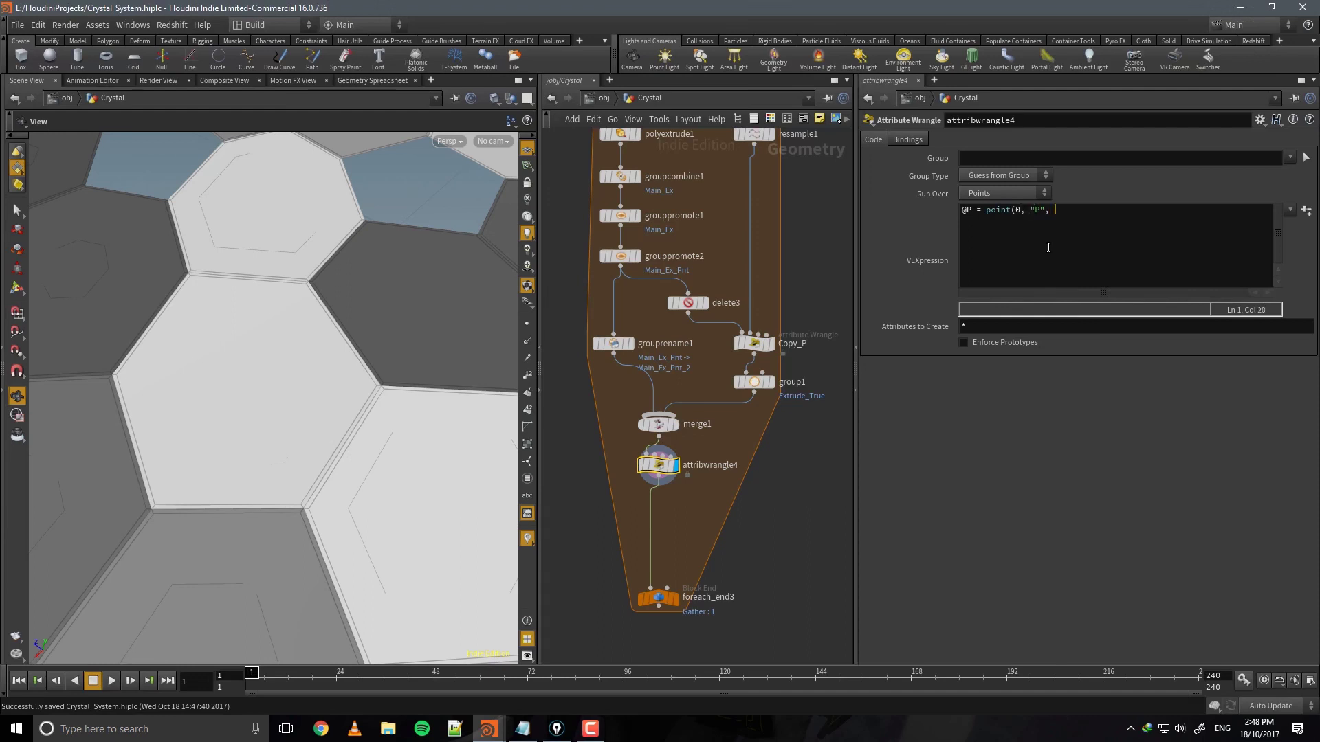
pyautogui.write('@ptnum+npointsgrou')
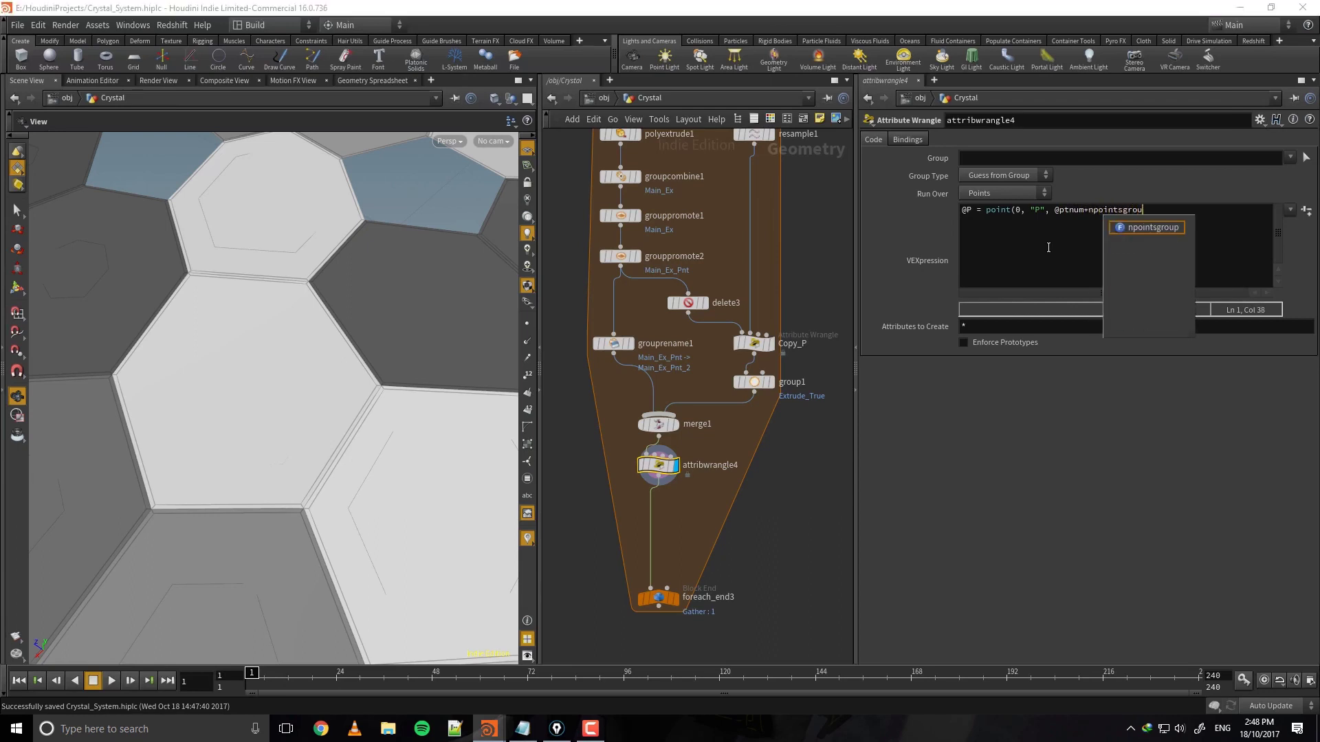
pyautogui.write('p')
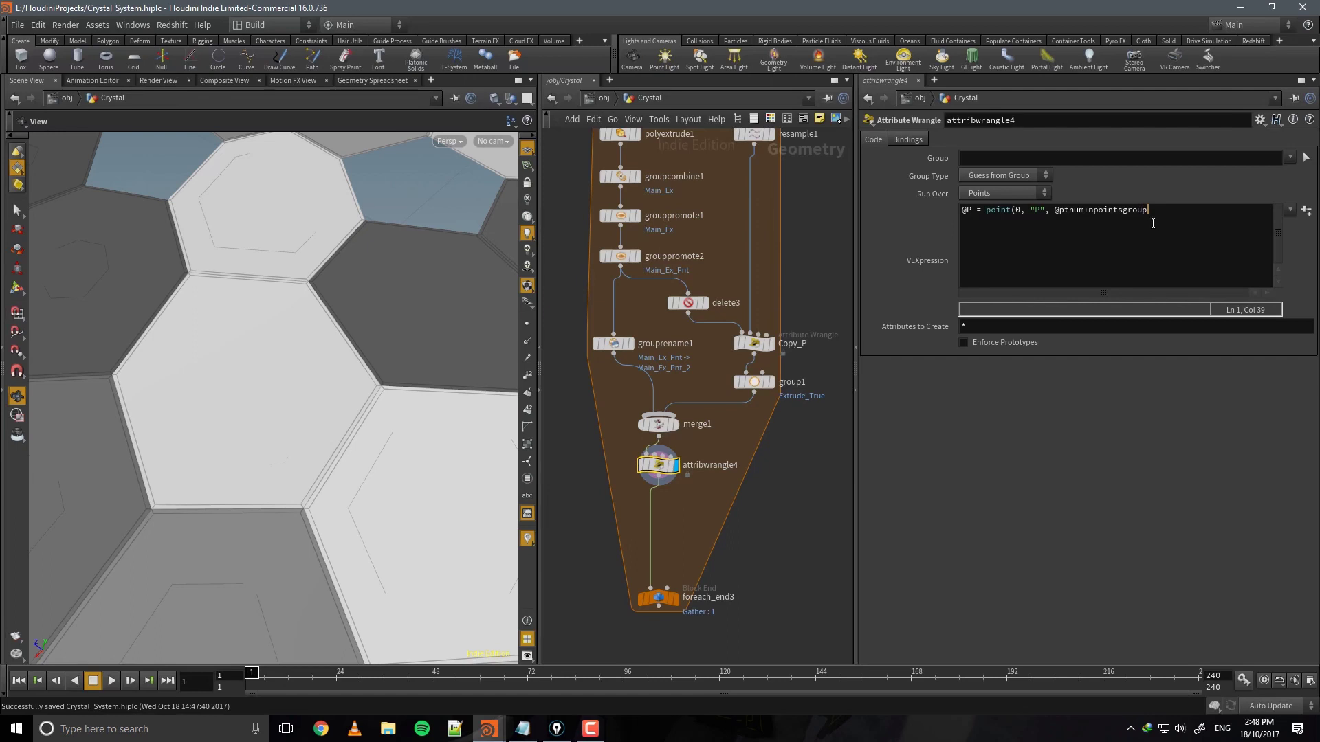
pyautogui.write('(0, "Main_Ex_Pnt_2"));')
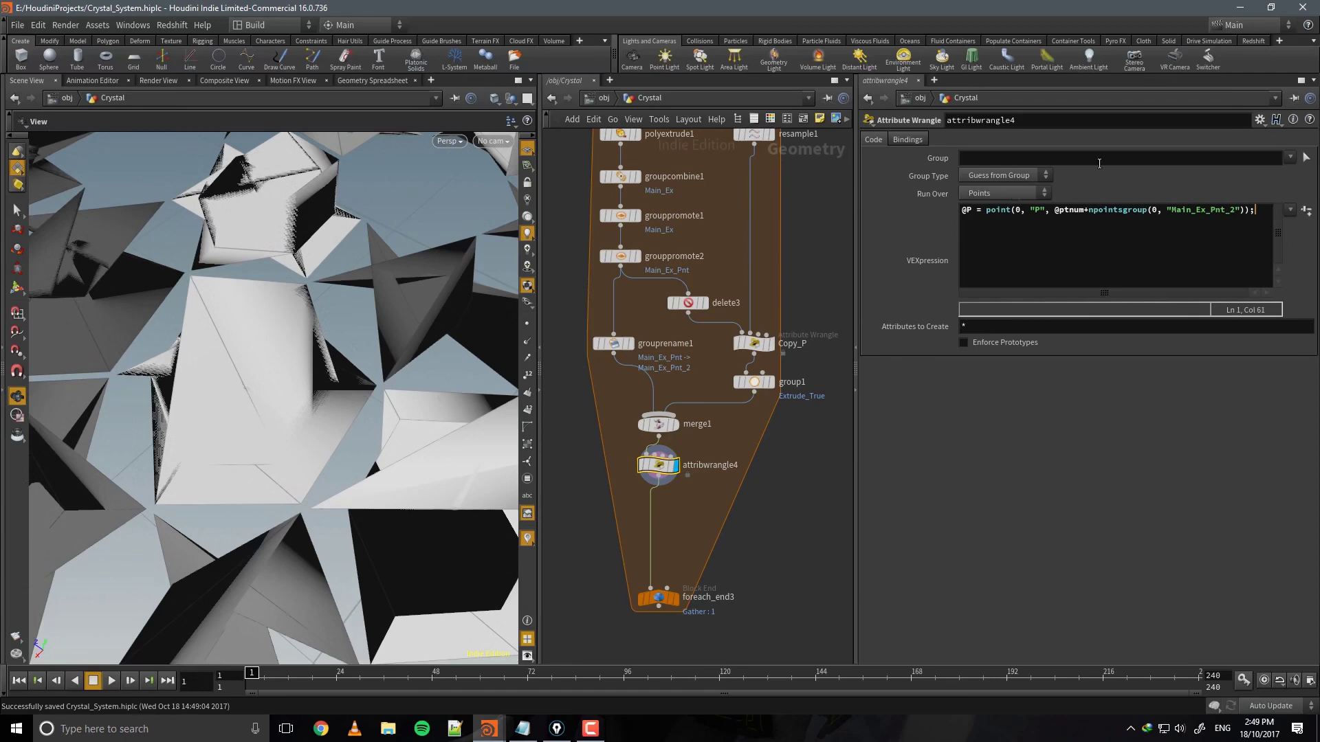
# Limit attribwrangle4 to the Main_Ex_Pnt_2 group and save the scene.
pyautogui.click(1290, 157)
pyautogui.scroll(-5, 1278, 507)
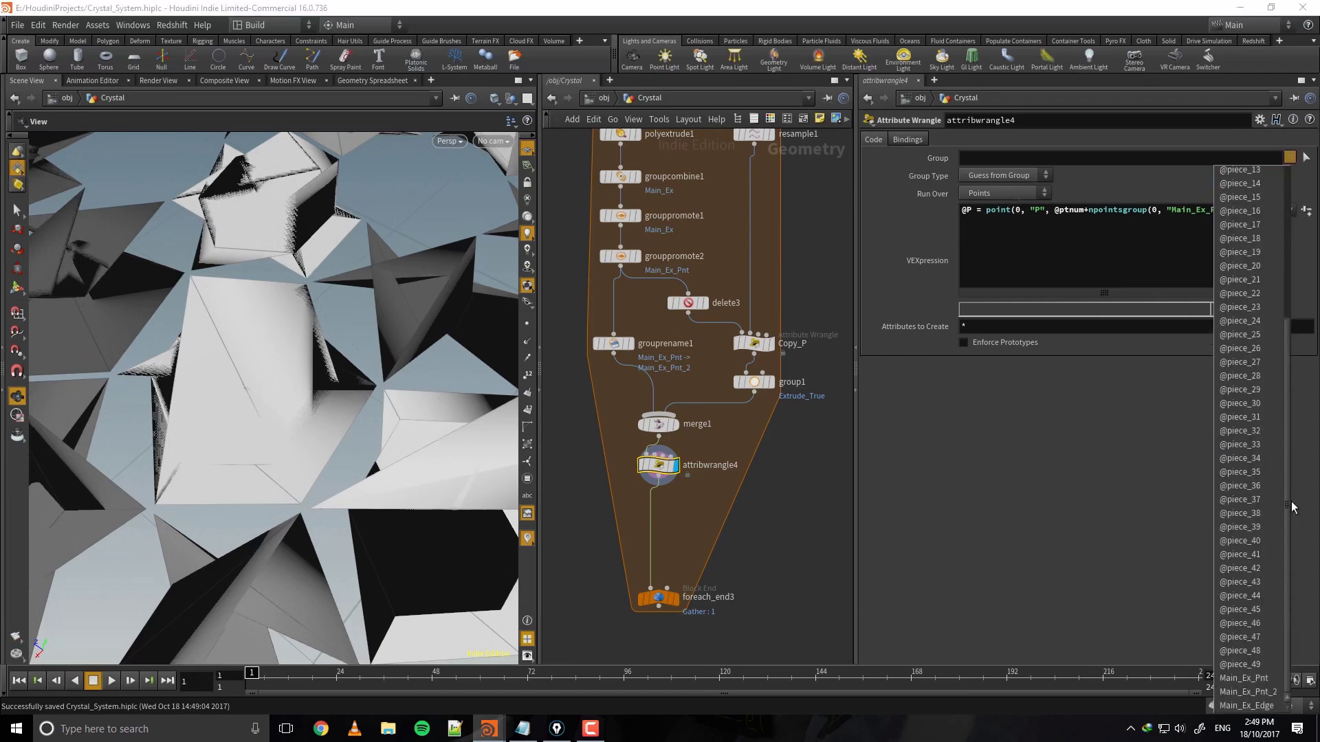
pyautogui.click(1248, 691)
pyautogui.moveTo(451, 359); pyautogui.dragTo(358, 385)
pyautogui.scroll(-5, 423, 326)
pyautogui.hotkey('ctrl', 's')
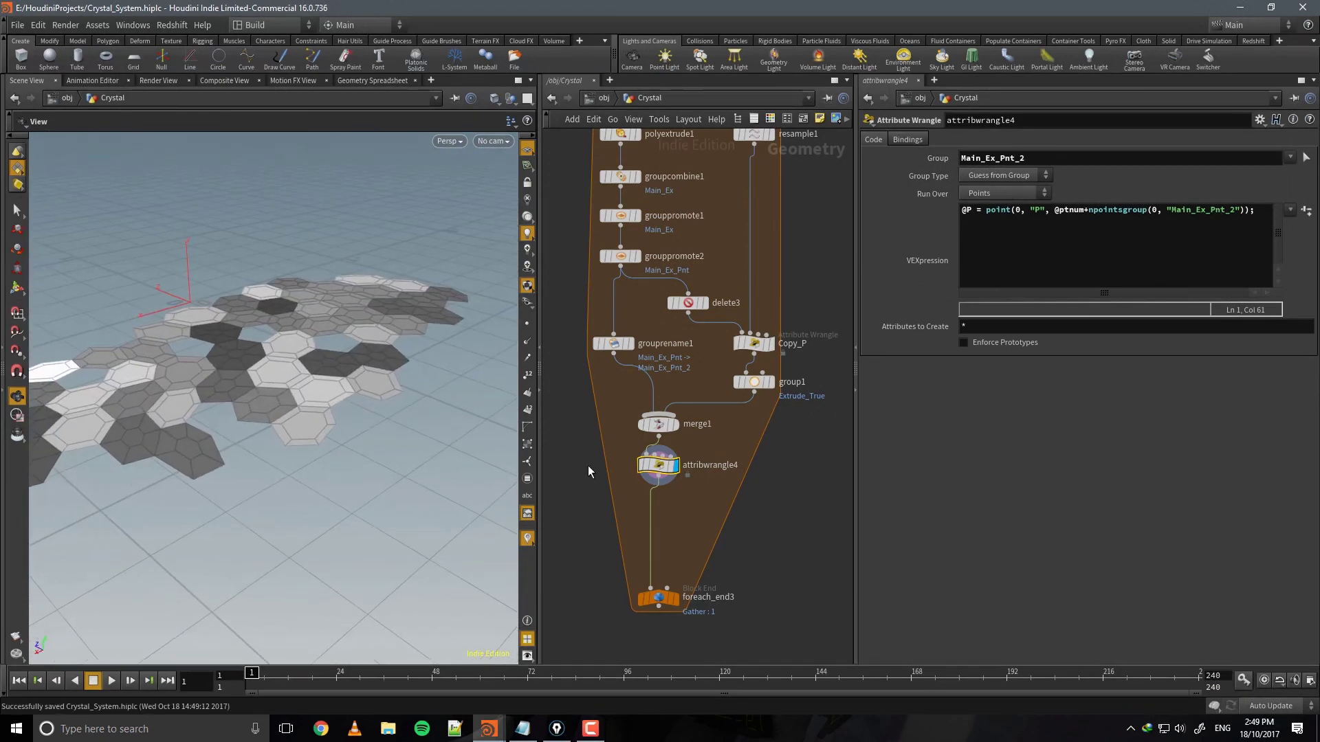
# Insert a Delete node between attribwrangle4 and foreach_end3, display it and set it to delete the Extrude_True group.
pyautogui.press('Tab')
pyautogui.press('Escape')
pyautogui.click(650, 506)
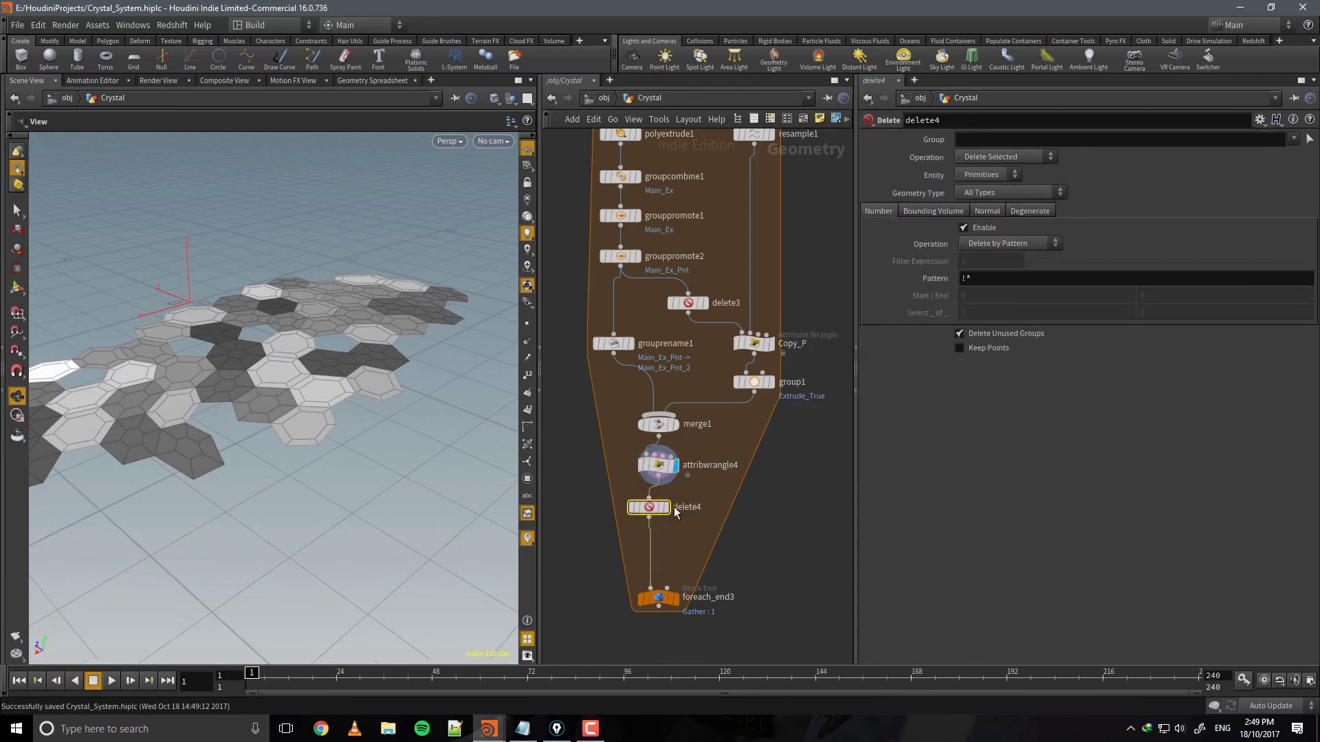
pyautogui.click(675, 508)
pyautogui.click(667, 507)
pyautogui.moveTo(649, 509); pyautogui.dragTo(660, 507)
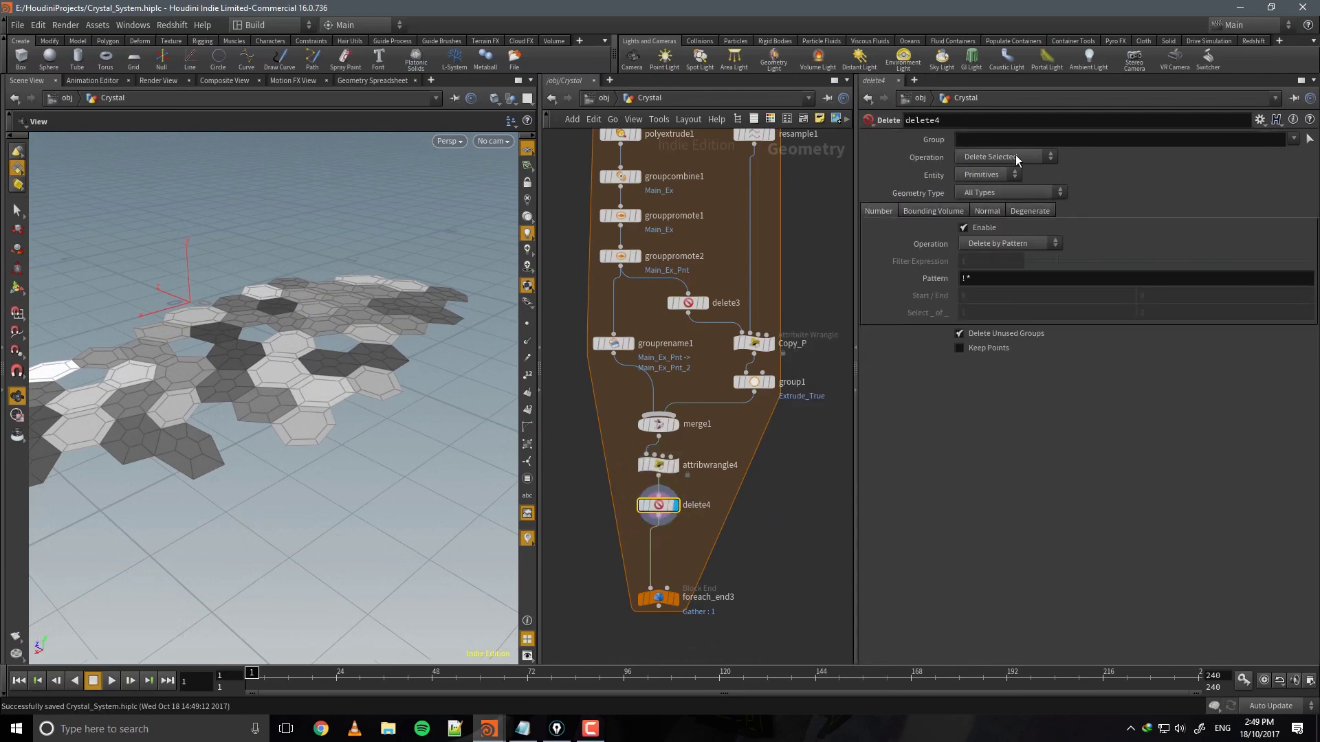
pyautogui.click(1293, 139)
pyautogui.click(1271, 158)
pyautogui.moveTo(706, 539); pyautogui.dragTo(710, 502, button='middle')
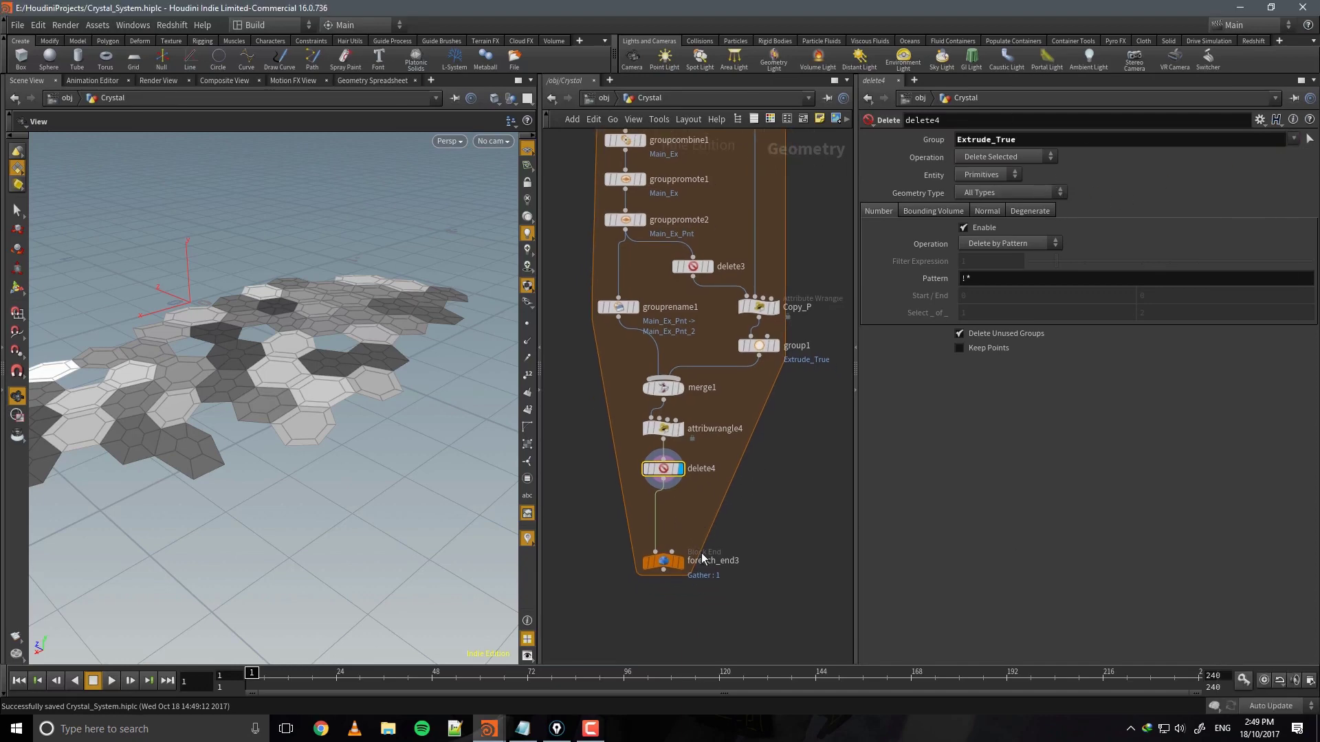
pyautogui.click(773, 550)
# Insert a Group Rename node between delete4 and foreach_end3 and align it below delete4.
pyautogui.moveTo(621, 563); pyautogui.dragTo(635, 541, button='middle')
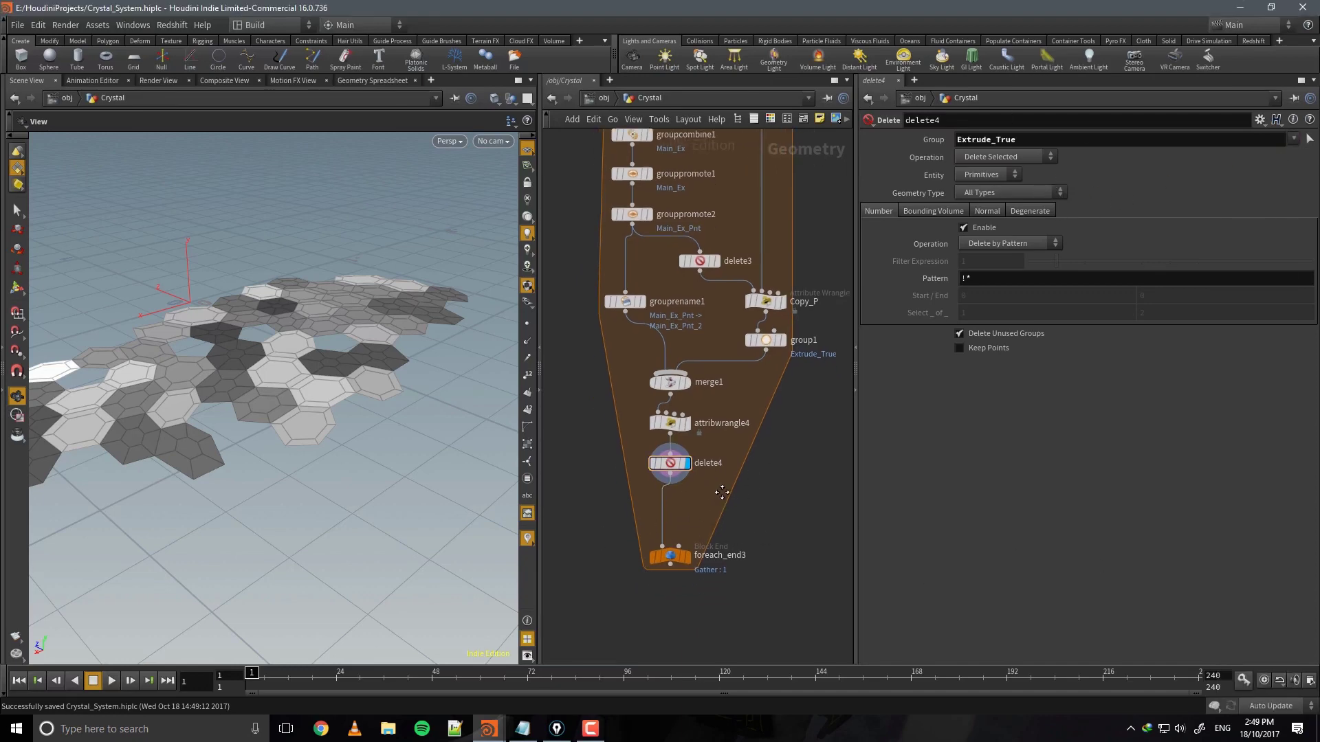
pyautogui.press('Tab')
pyautogui.write('renam')
pyautogui.press('BackSpace')
pyautogui.press('BackSpace')
pyautogui.press('BackSpace')
pyautogui.press('BackSpace')
pyautogui.press('BackSpace')
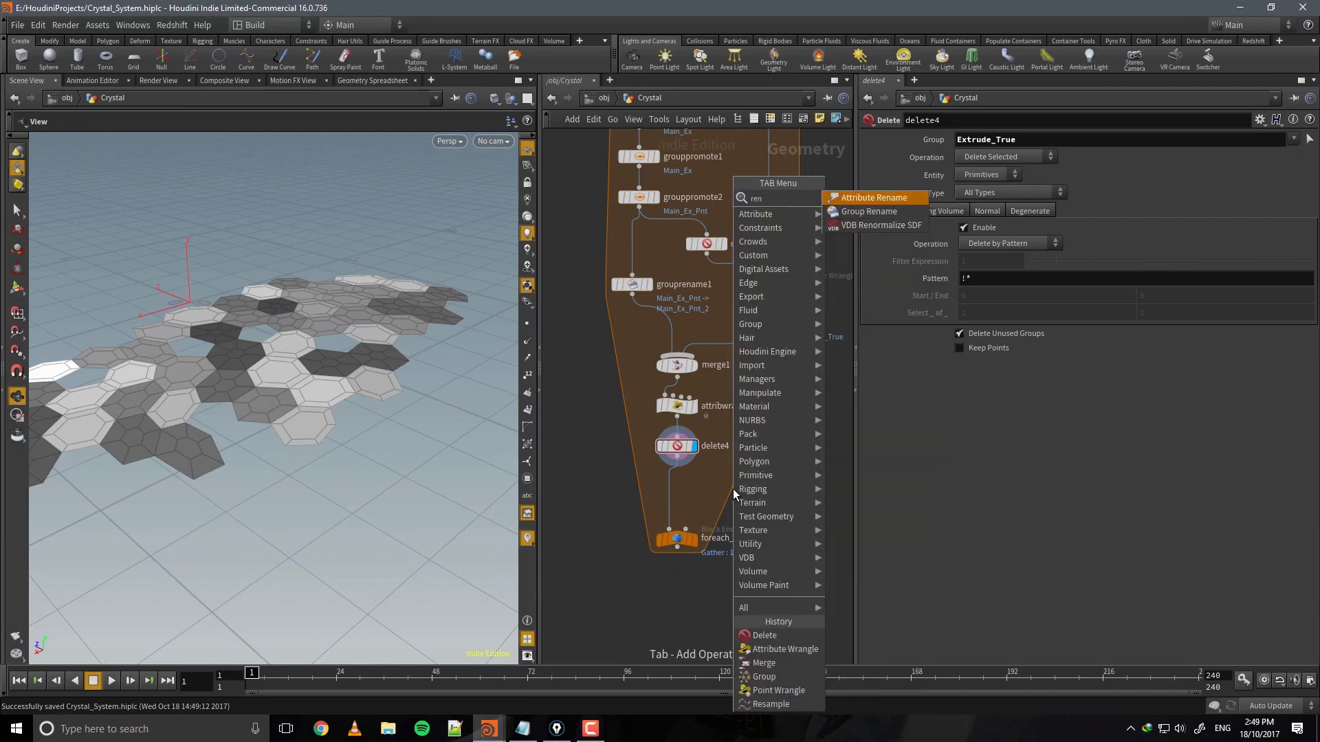
pyautogui.write('groupr')
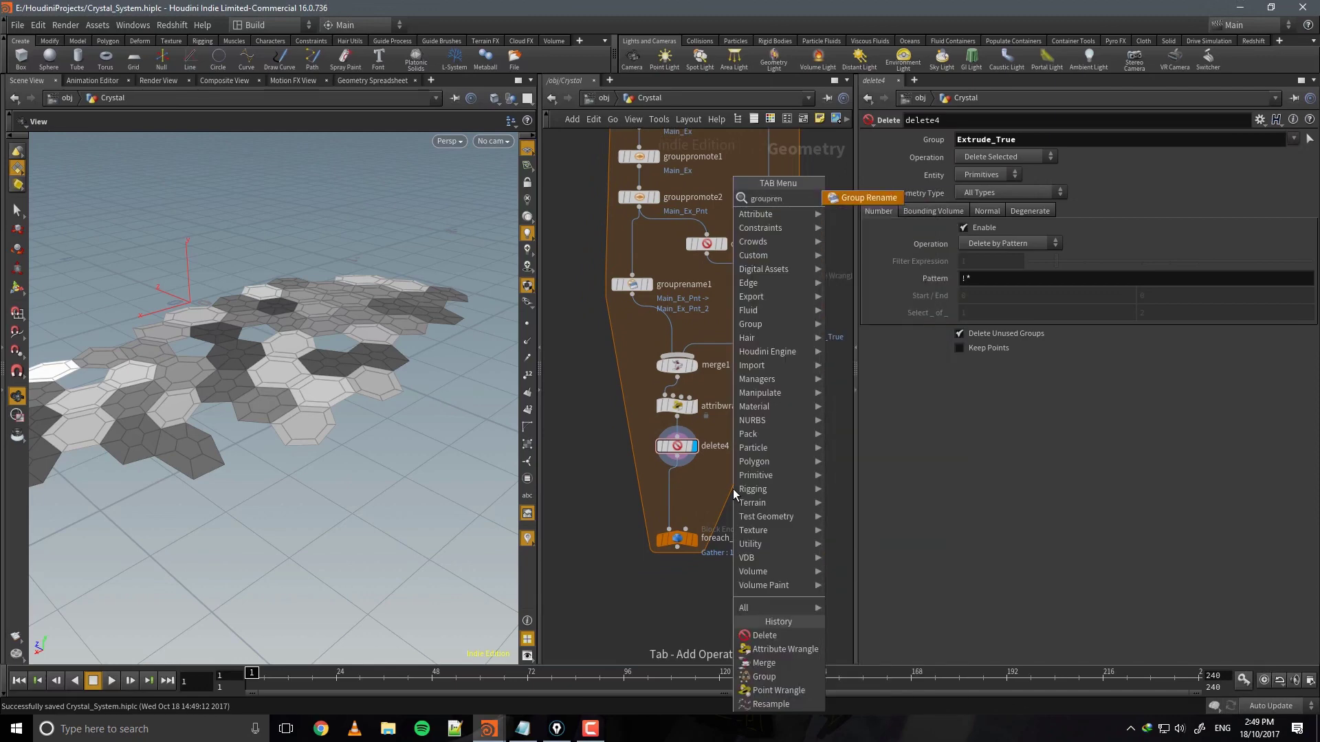
pyautogui.press('Return')
pyautogui.moveTo(666, 493); pyautogui.dragTo(676, 489)
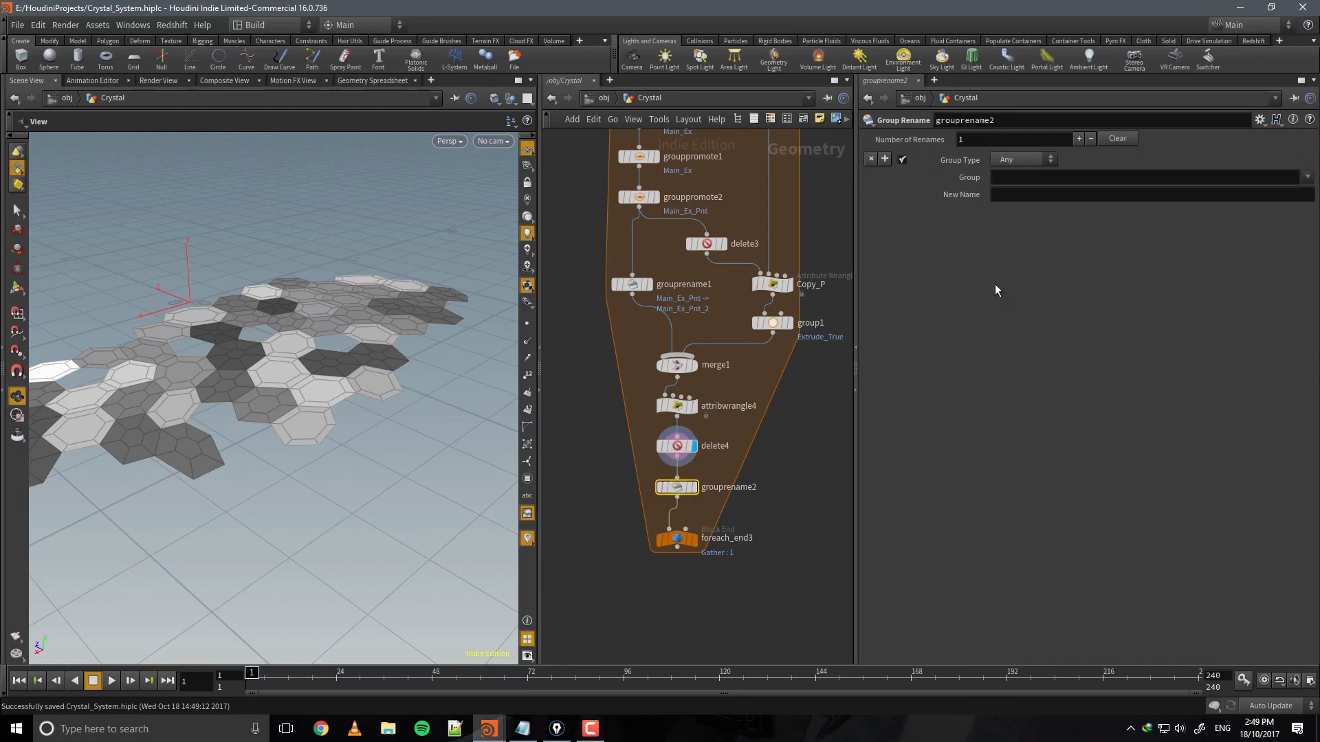
# Set grouprename2 to rename the Main_Ex group to Extrude_True.
pyautogui.click(1095, 170)
pyautogui.write('Main_Ex')
pyautogui.press('Tab')
pyautogui.press('Return')
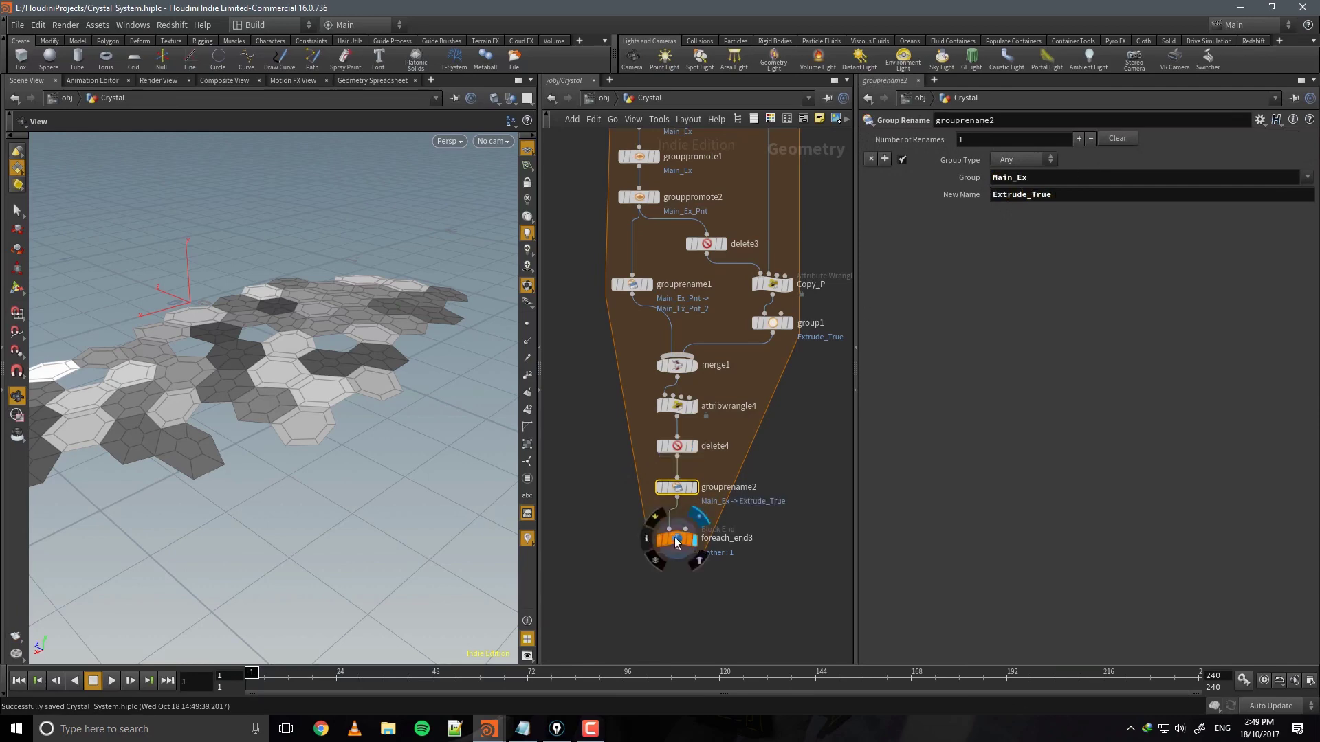
# Display foreach_end3 and inspect the looped result across all the hexagons.
pyautogui.click(693, 539)
pyautogui.scroll(-5, 447, 386)
pyautogui.moveTo(415, 303); pyautogui.dragTo(371, 394)
pyautogui.scroll(5, 371, 407)
pyautogui.moveTo(766, 360); pyautogui.dragTo(762, 584, button='middle')
pyautogui.moveTo(827, 373); pyautogui.dragTo(752, 539, button='middle')
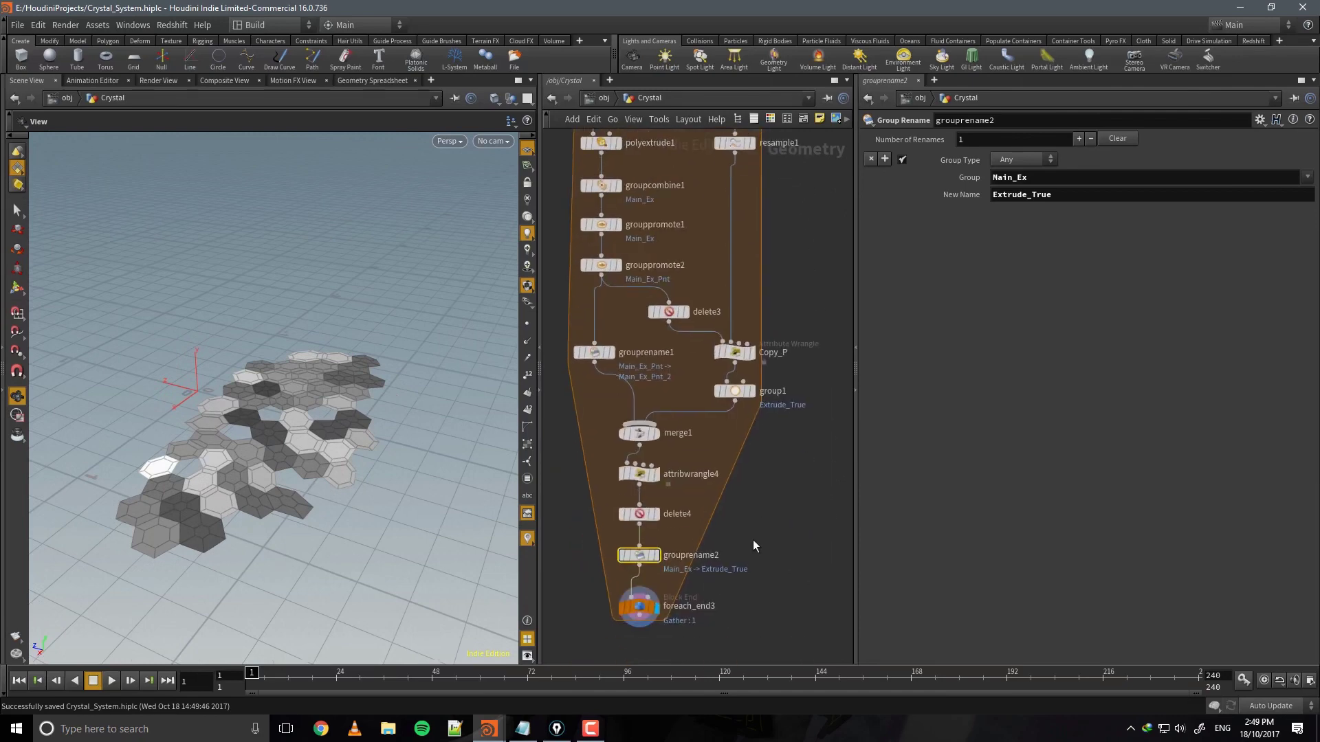
# Review the network from attribwrangle4 up to the custom noise nodes, and save the scene.
pyautogui.click(638, 473)
pyautogui.moveTo(749, 435); pyautogui.dragTo(731, 536, button='middle')
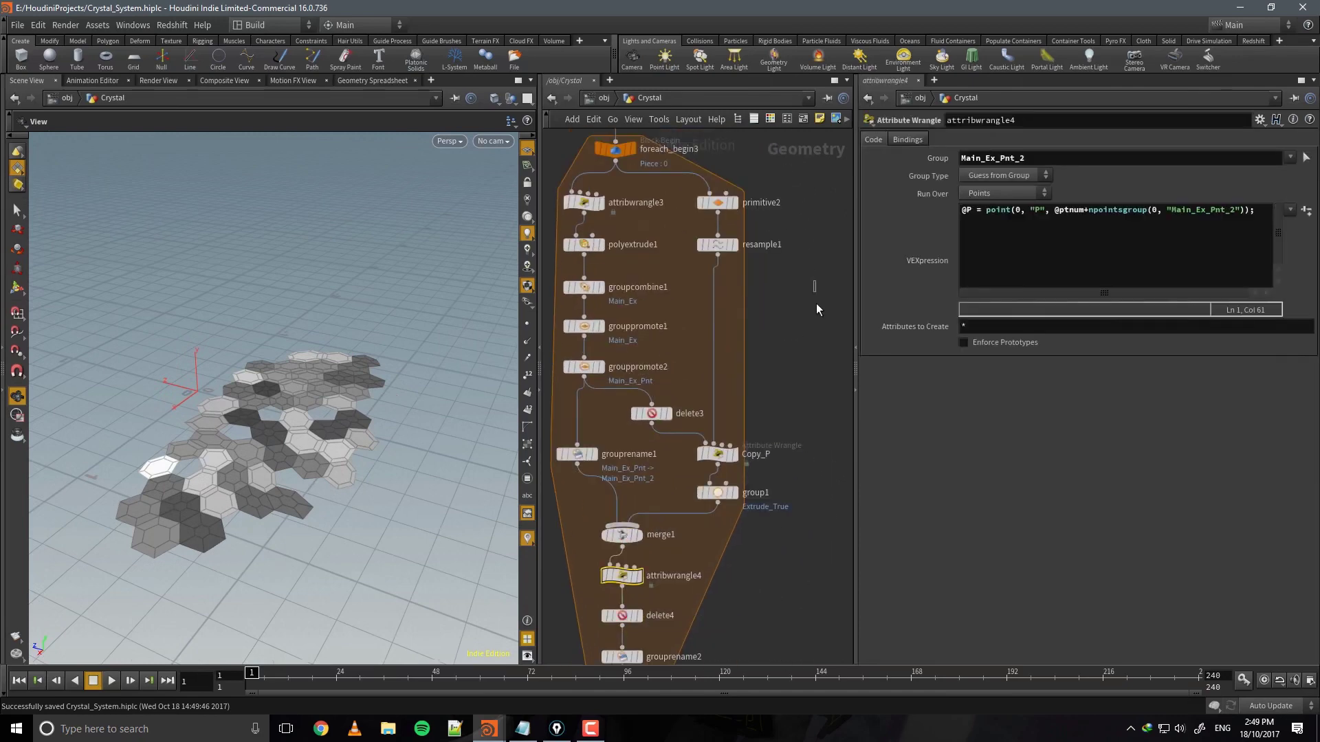
pyautogui.moveTo(764, 130); pyautogui.dragTo(799, 391, button='middle')
pyautogui.moveTo(786, 319); pyautogui.dragTo(796, 443, button='middle')
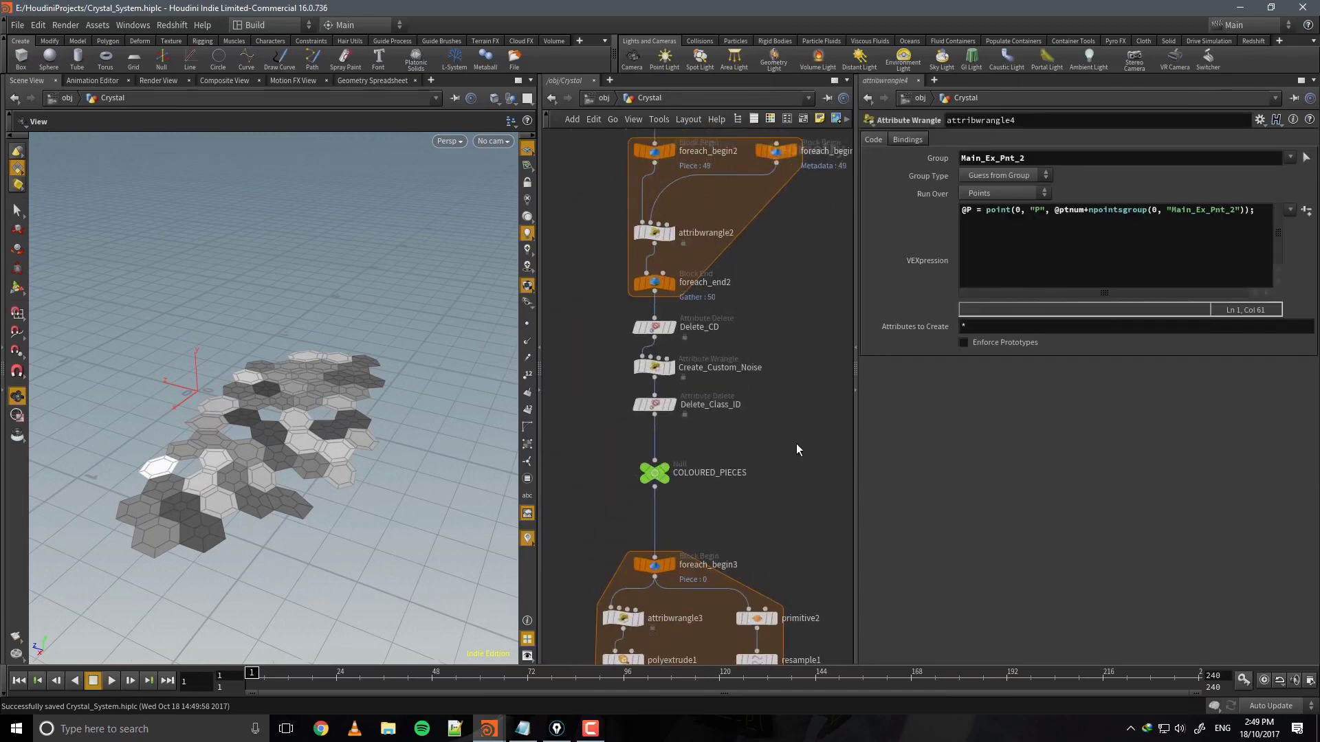
pyautogui.scroll(-3, 796, 444)
pyautogui.moveTo(796, 395); pyautogui.dragTo(792, 130, button='middle')
pyautogui.hotkey('ctrl', 's')
pyautogui.moveTo(808, 533); pyautogui.dragTo(777, 420, button='middle')
pyautogui.scroll(3, 802, 396)
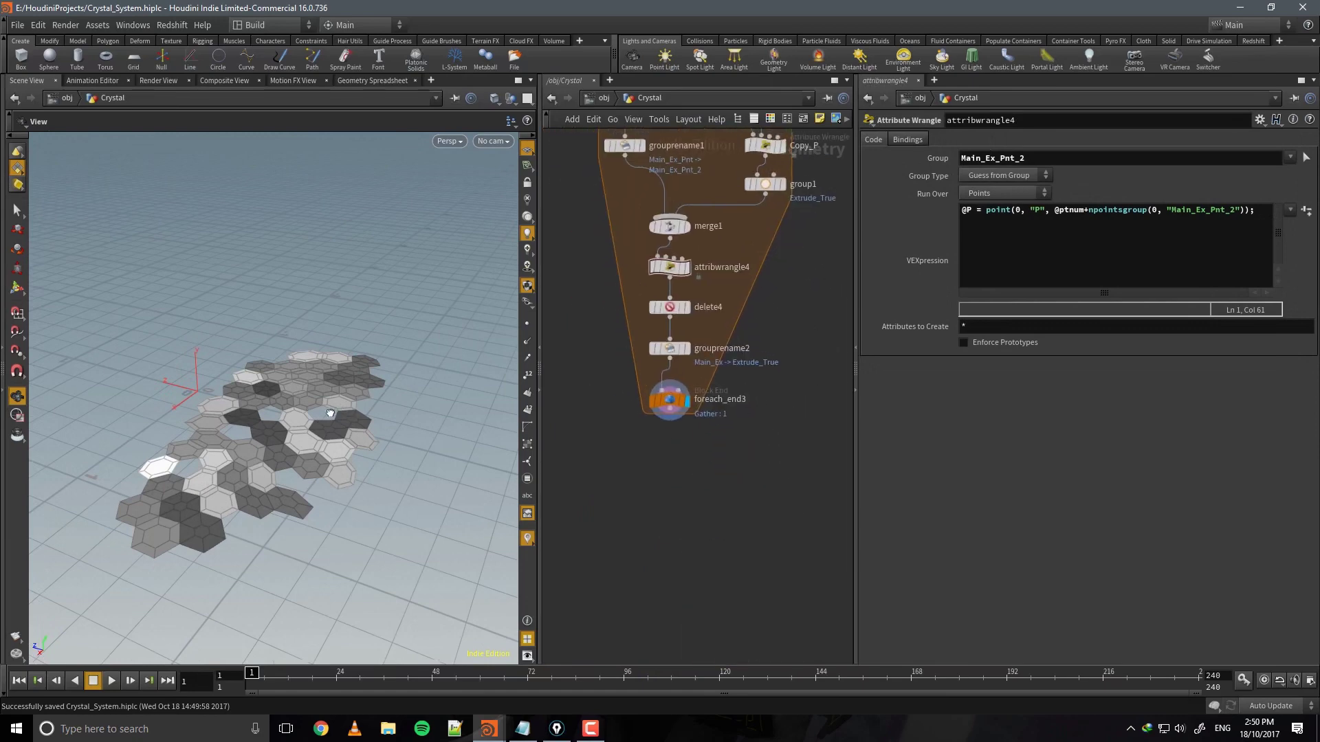
pyautogui.moveTo(331, 413); pyautogui.dragTo(295, 408)
pyautogui.moveTo(391, 440); pyautogui.dragTo(411, 462)
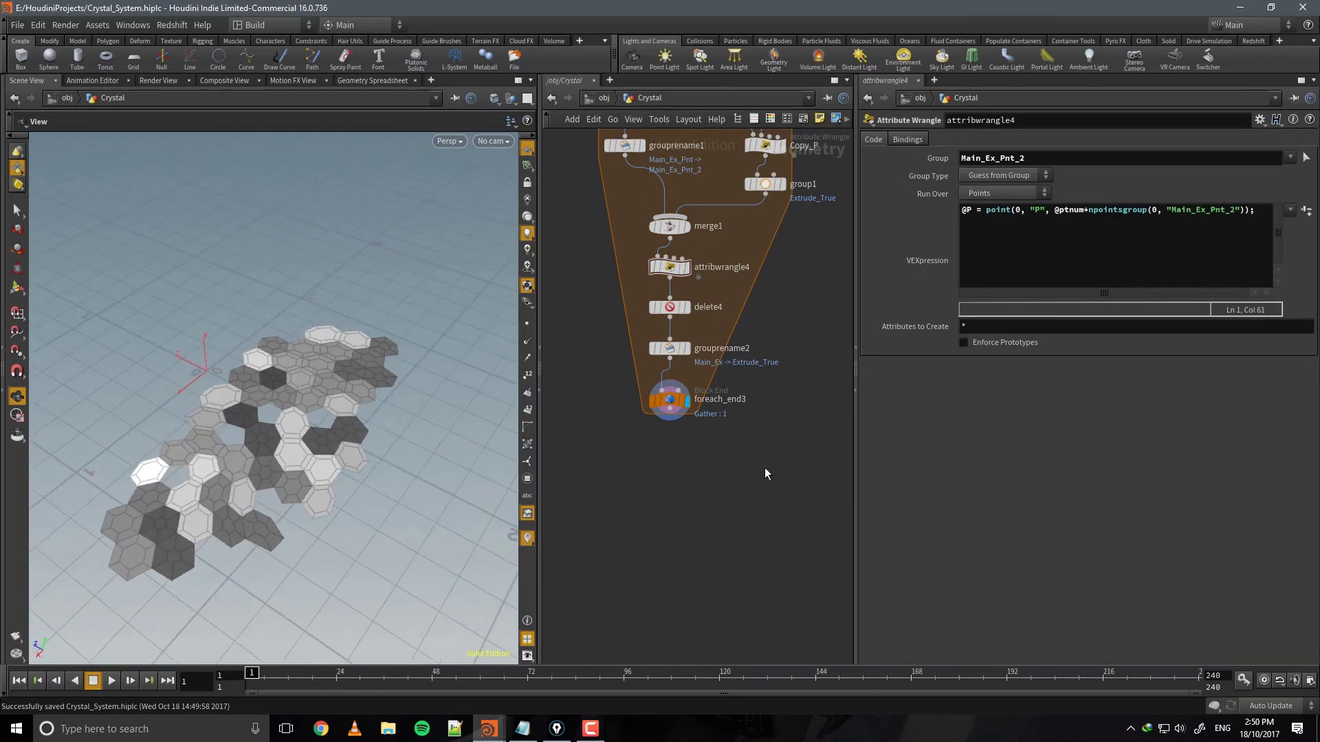
# Add a Null node below foreach_end3 and connect it to the loop's output.
pyautogui.moveTo(764, 468); pyautogui.dragTo(727, 458, button='middle')
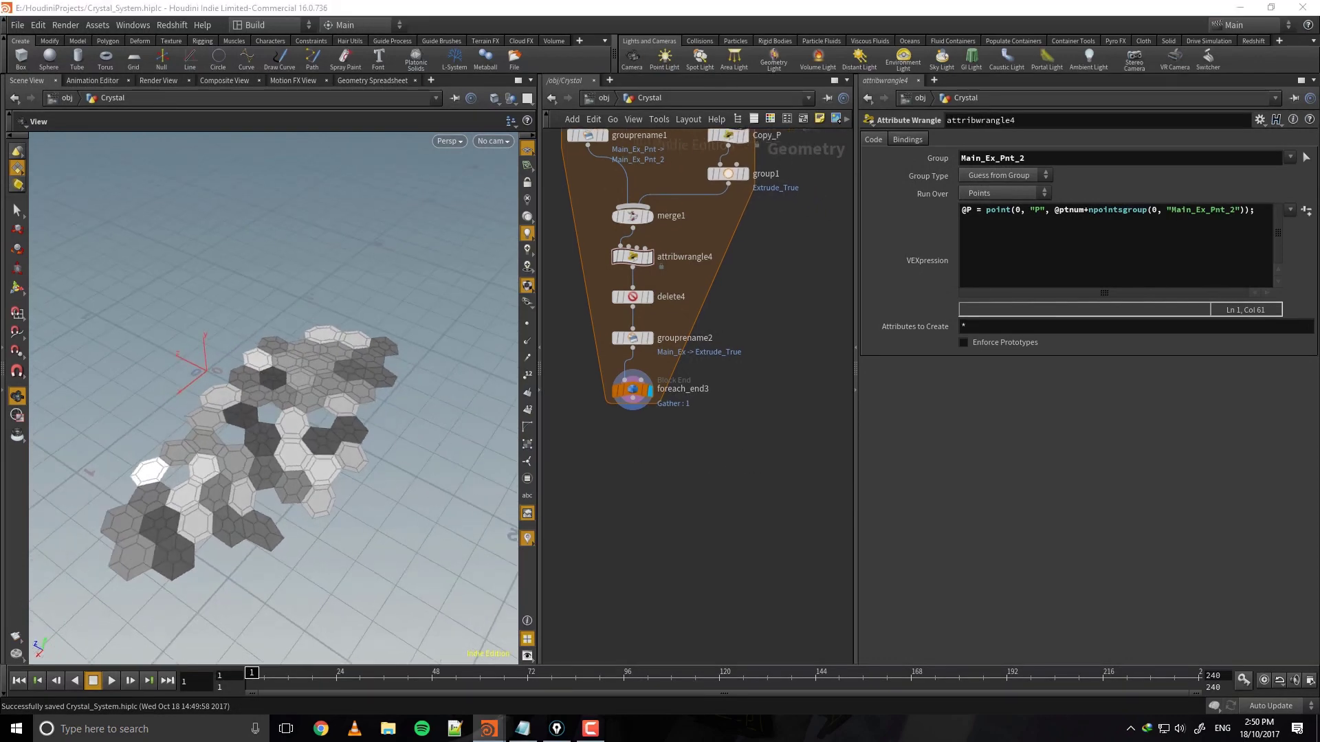
pyautogui.moveTo(802, 441); pyautogui.dragTo(812, 409, button='middle')
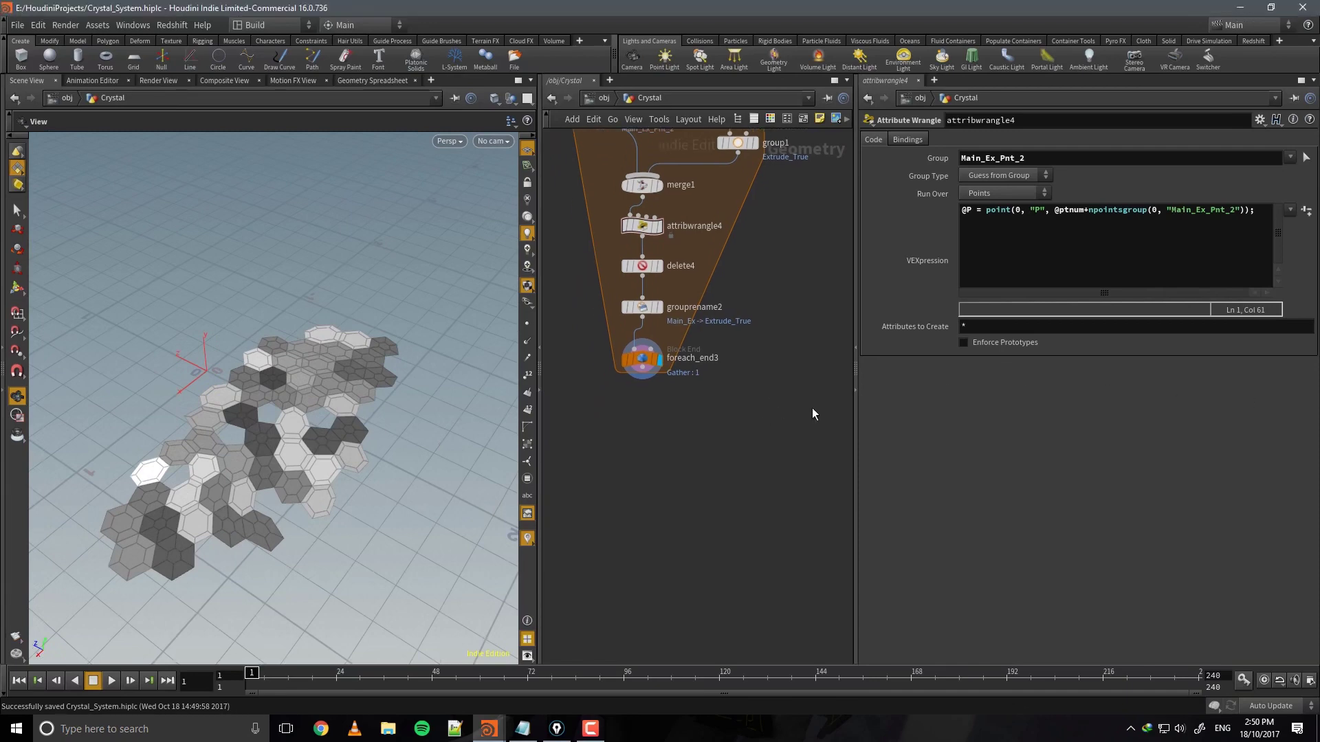
pyautogui.press('Tab')
pyautogui.press('Escape')
pyautogui.click(642, 424)
pyautogui.click(642, 368)
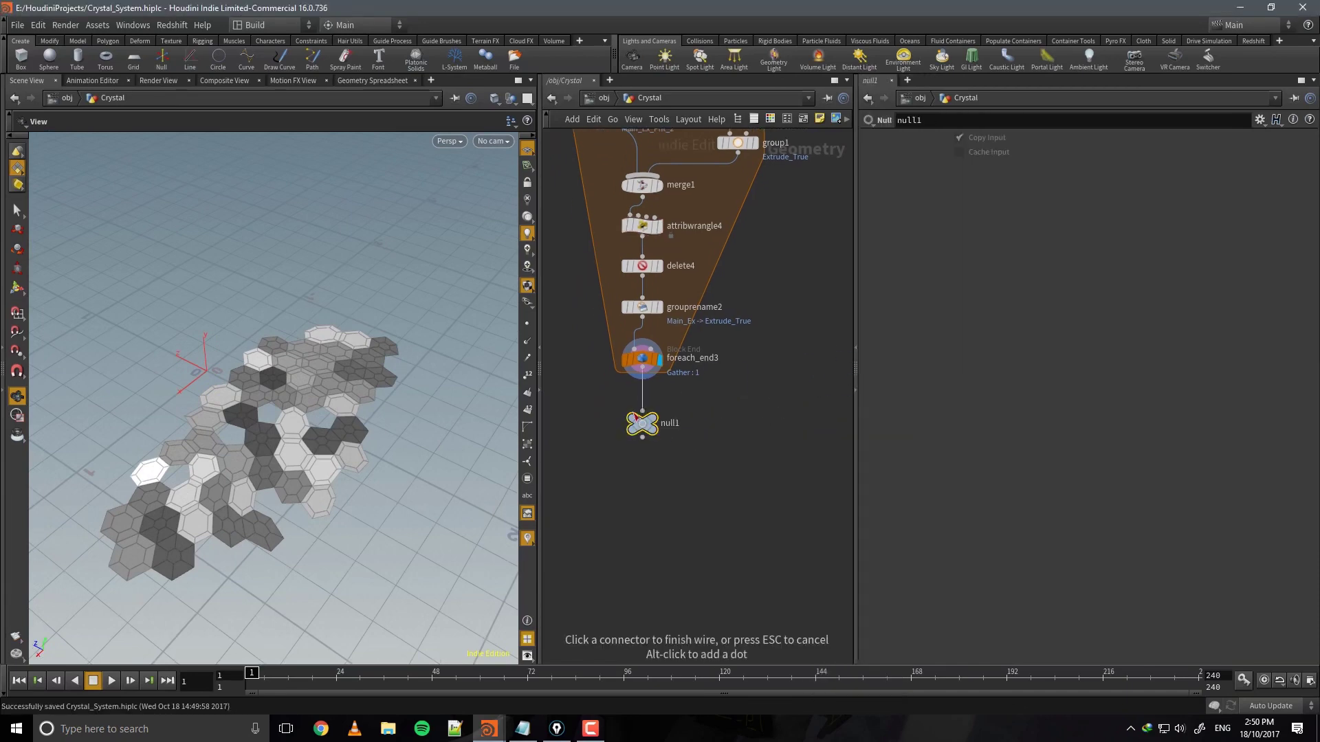
pyautogui.click(642, 411)
# Rename the new null Ready_for_Gem_Extrusion and colour it green.
pyautogui.click(672, 424)
pyautogui.write('Read')
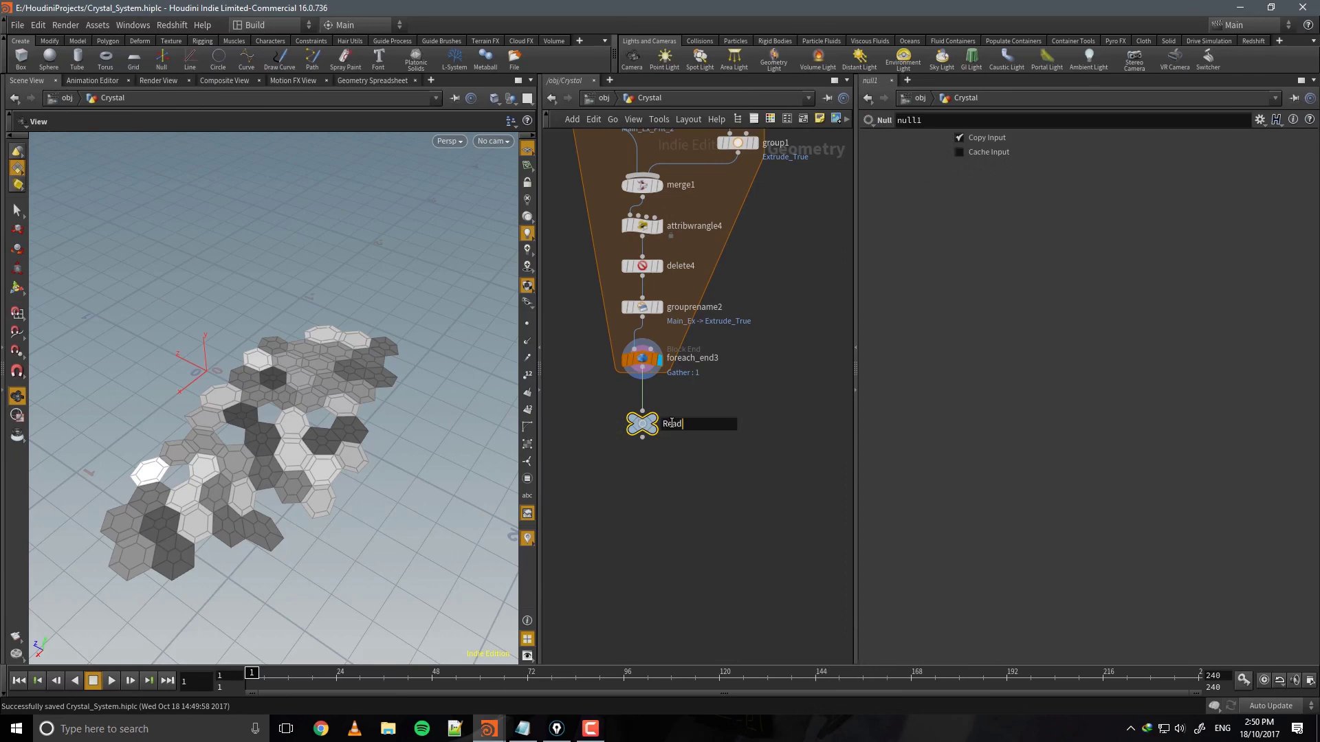
pyautogui.write('y_for_Gem_Extrusion')
pyautogui.press('Return')
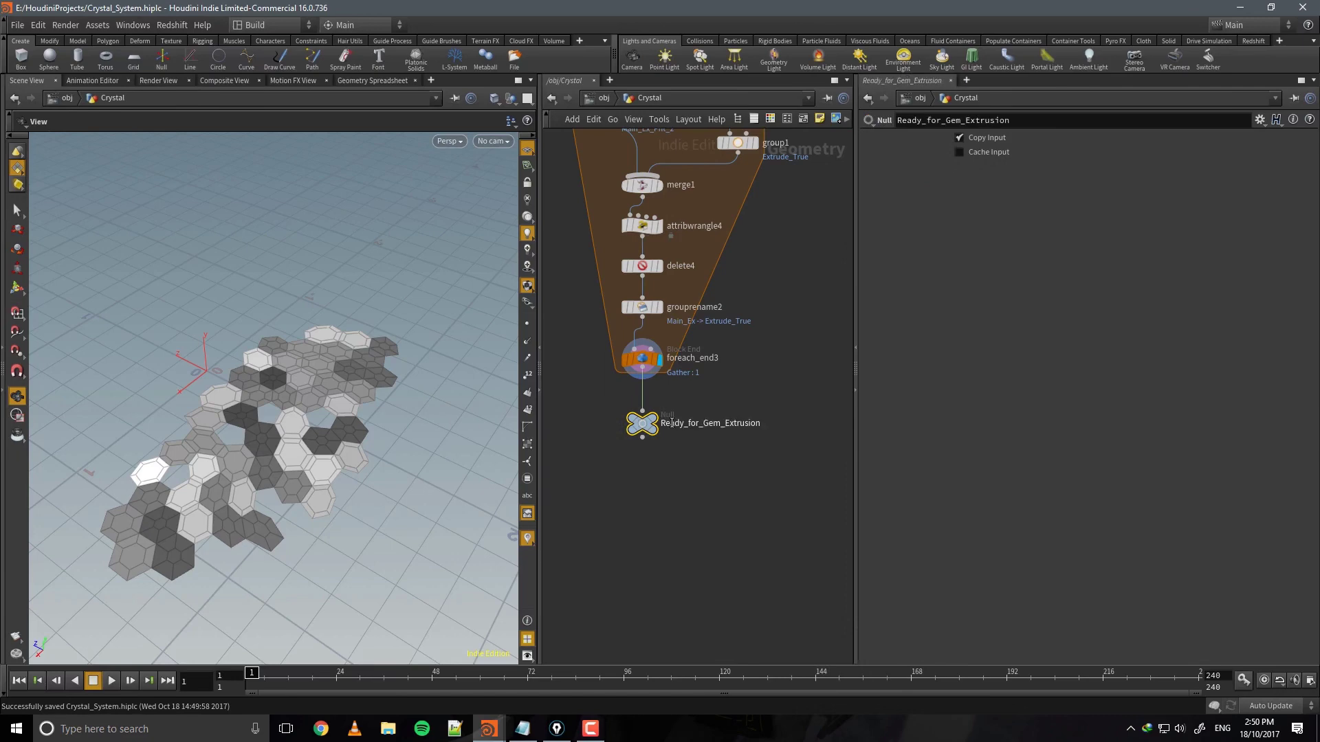
pyautogui.press('c')
pyautogui.click(777, 602)
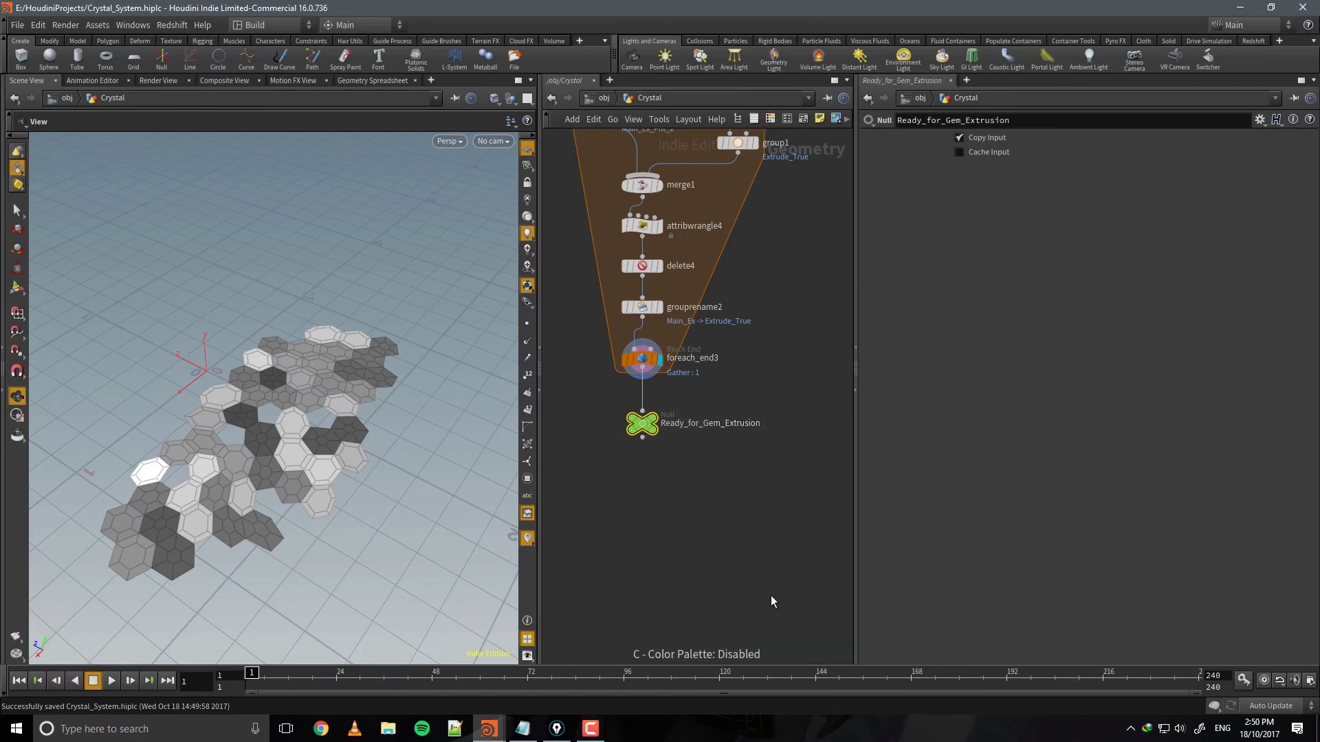
# Duplicate the Create_Custom_Noise wrangle, connect the copy below Ready_for_Gem_Extrusion and display its result.
pyautogui.moveTo(750, 473); pyautogui.dragTo(763, 413, button='middle')
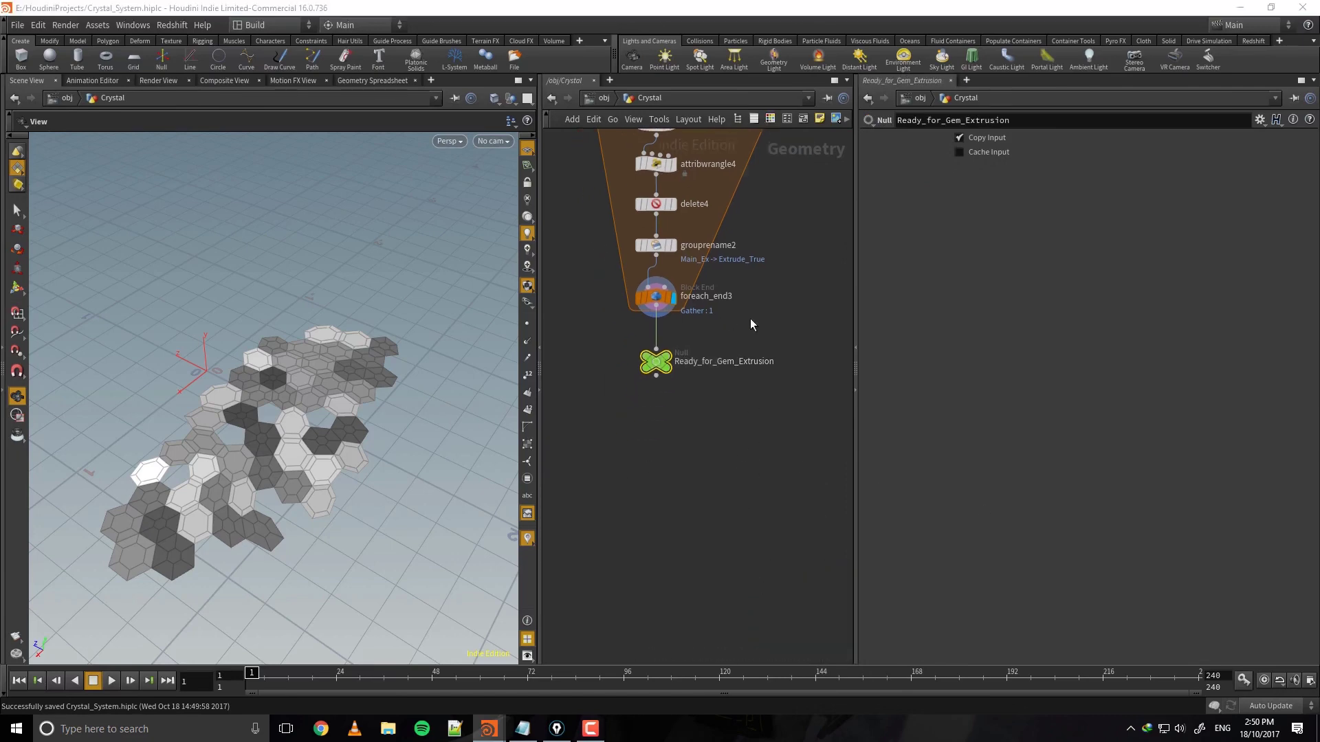
pyautogui.moveTo(749, 319); pyautogui.dragTo(803, 459, button='middle')
pyautogui.scroll(1, 802, 459)
pyautogui.scroll(-5, 812, 290)
pyautogui.scroll(2, 752, 356)
pyautogui.click(692, 378)
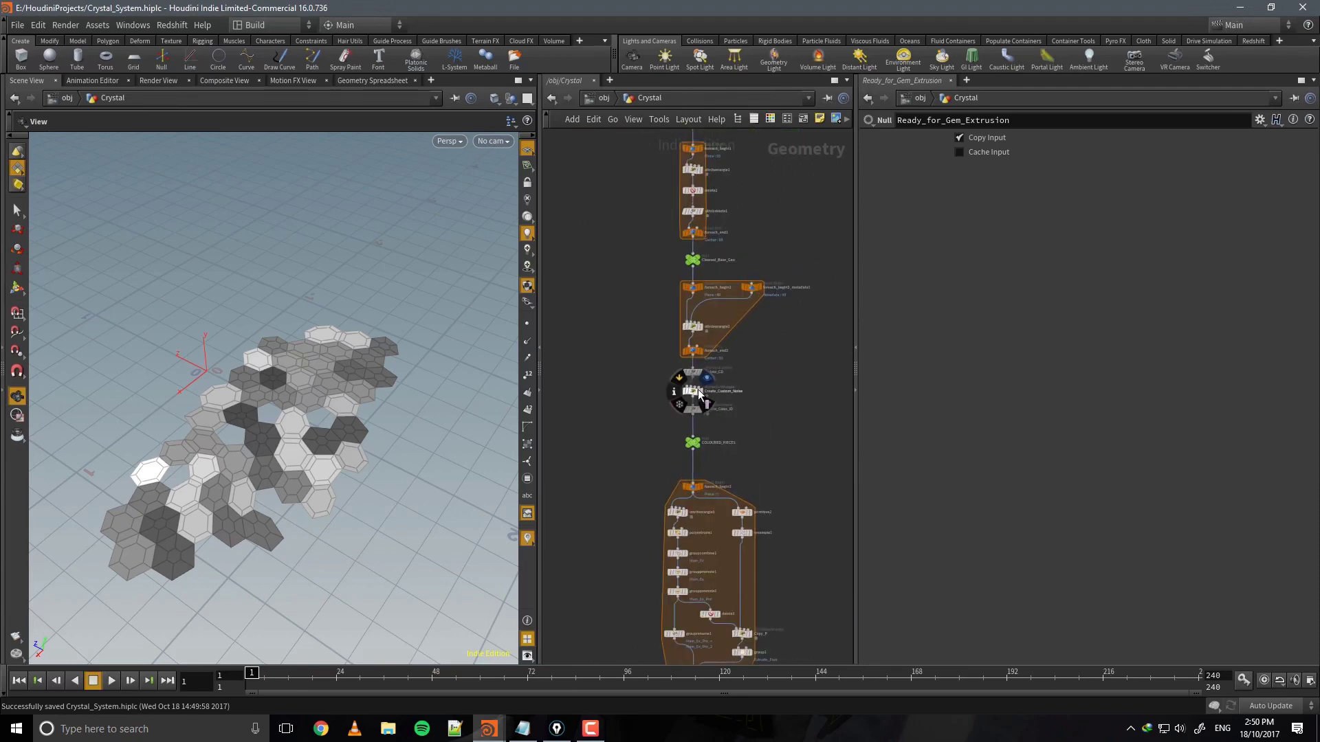
pyautogui.press('Escape')
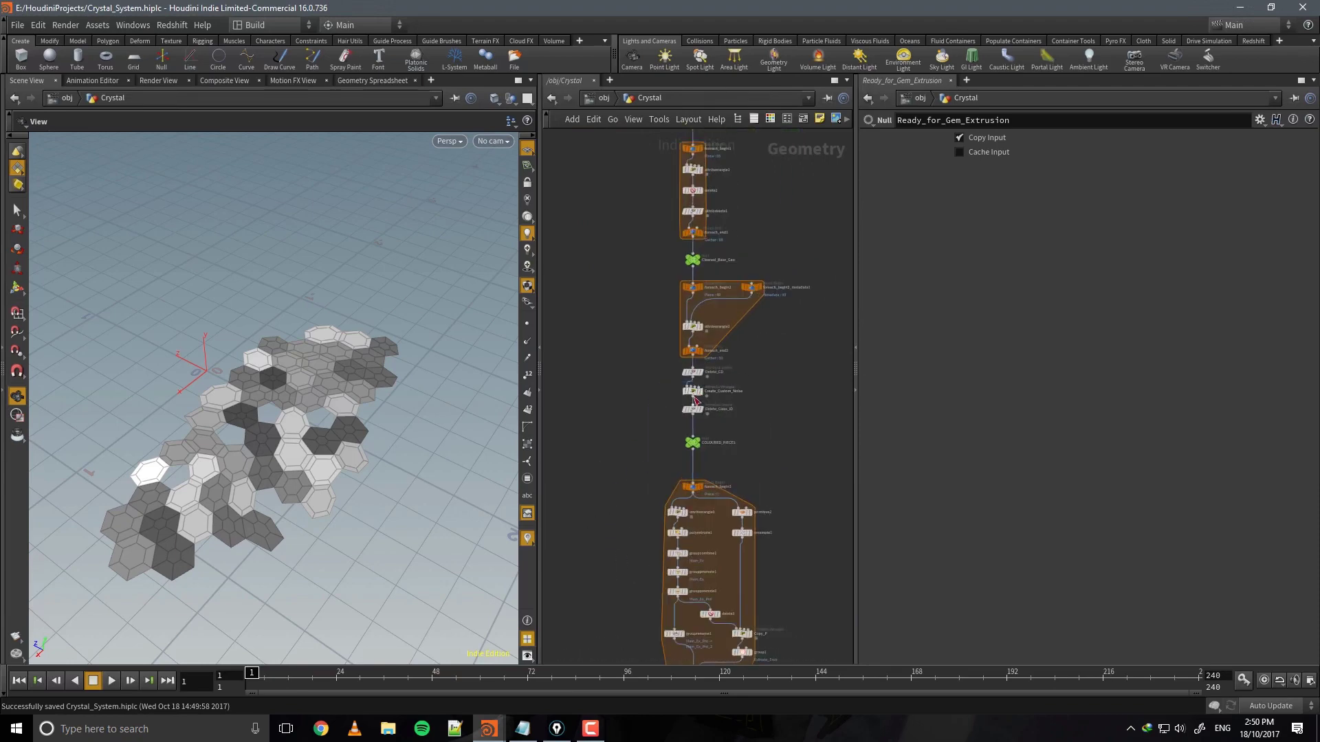
pyautogui.keyDown('alt'); pyautogui.moveTo(696, 401); pyautogui.dragTo(600, 529); pyautogui.keyUp('alt')
pyautogui.moveTo(601, 529); pyautogui.dragTo(576, 304, button='middle')
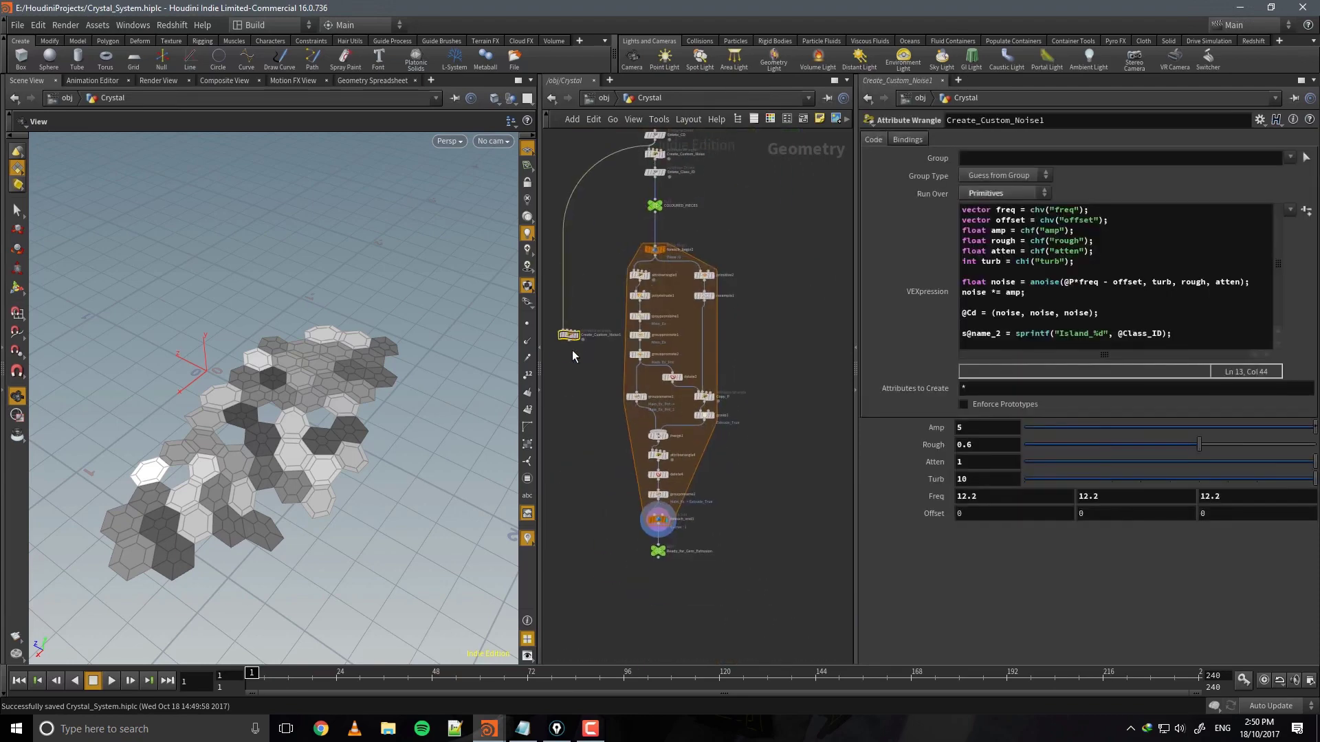
pyautogui.scroll(5, 572, 355)
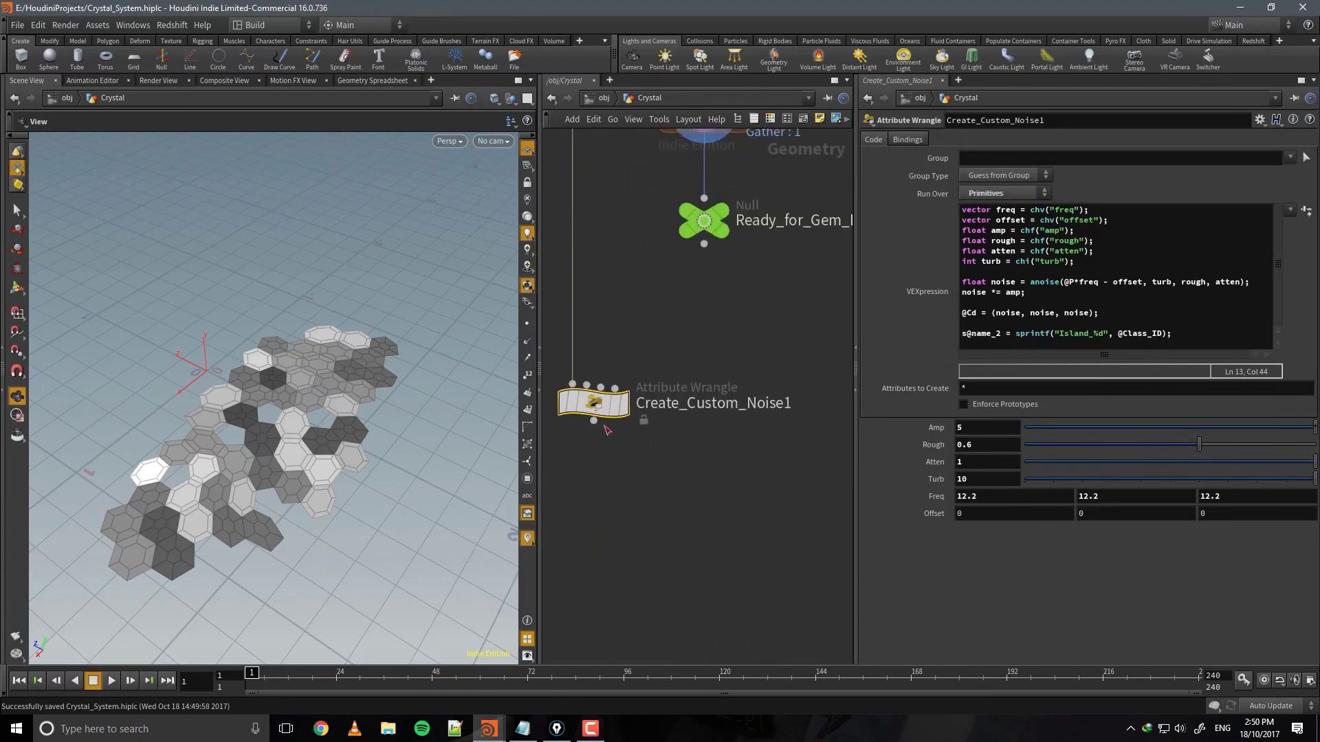
pyautogui.moveTo(704, 244); pyautogui.dragTo(706, 334)
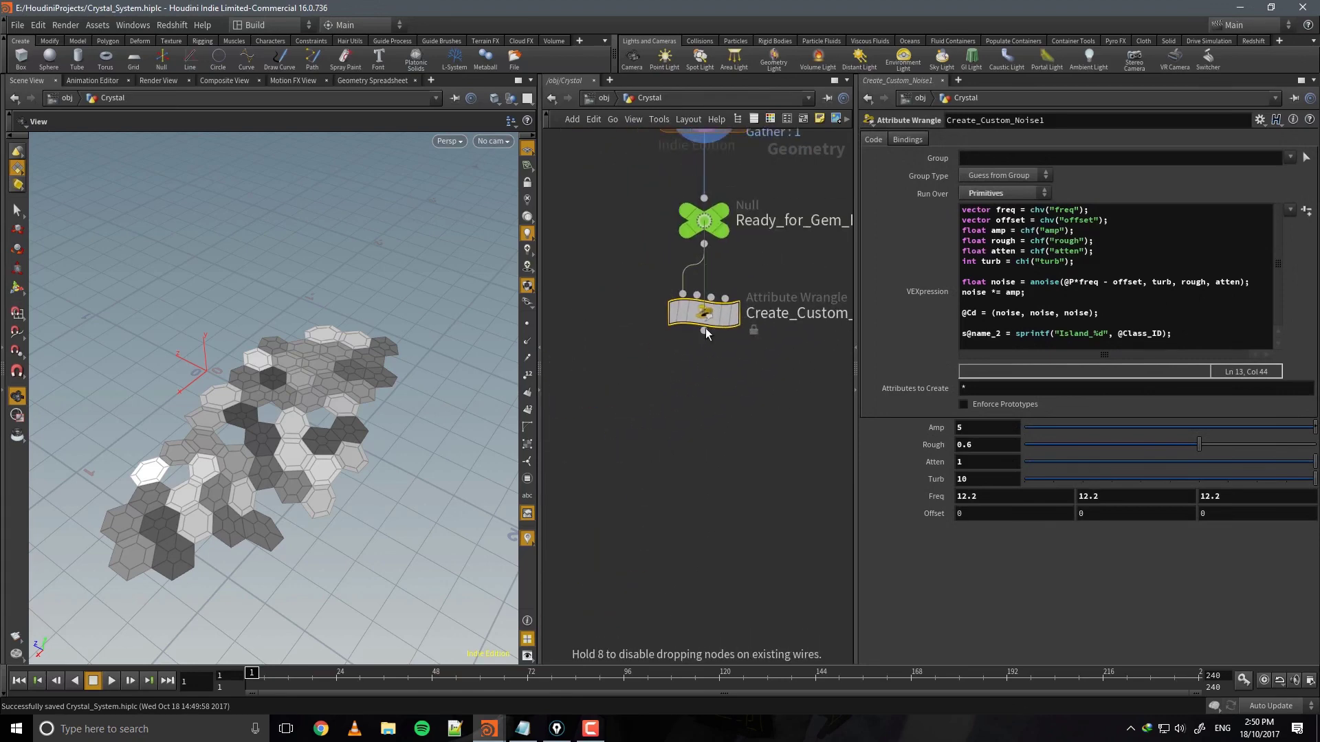
pyautogui.press('r')
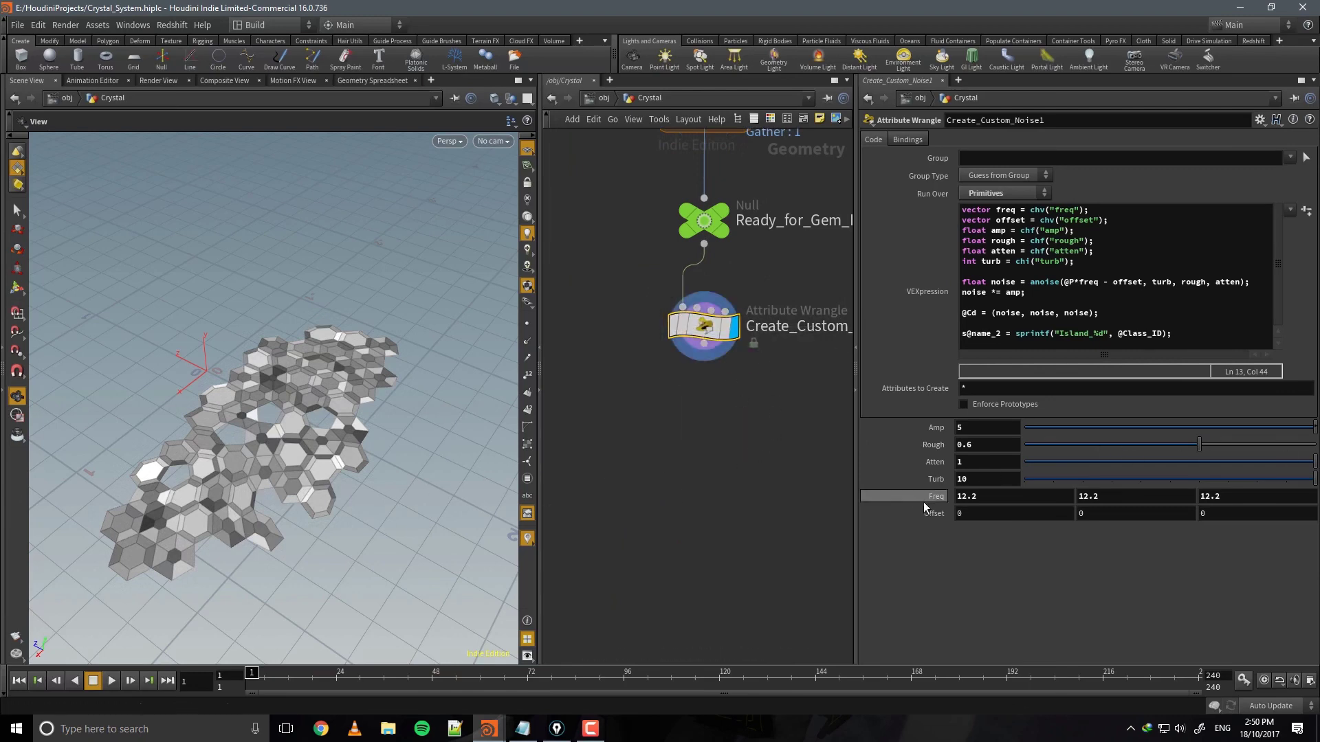
# Set the copied noise wrangle's Amp to 4, Rough to 0.5 and Freq to 1.5 on all three axes.
pyautogui.moveTo(922, 501); pyautogui.dragTo(624, 496, button='middle')
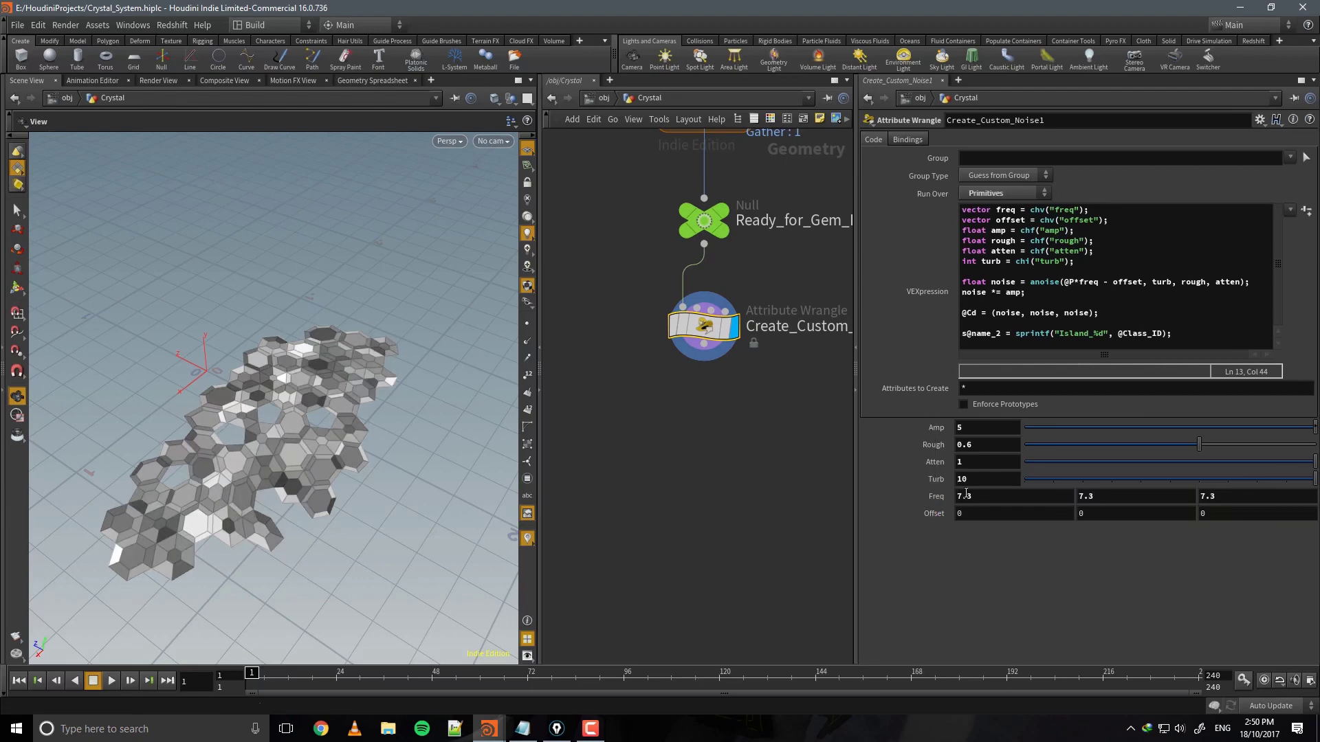
pyautogui.click(1299, 427)
pyautogui.moveTo(989, 428); pyautogui.dragTo(919, 436)
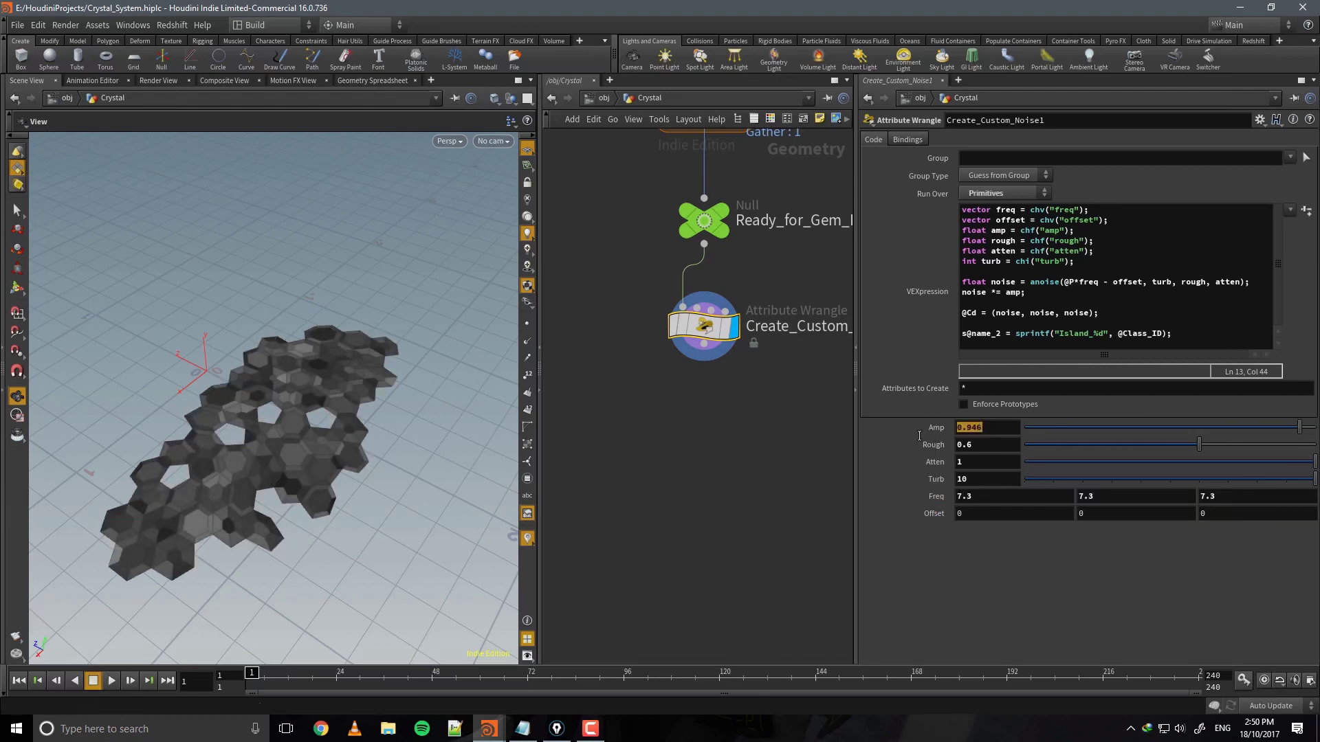
pyautogui.write('4')
pyautogui.click(976, 445)
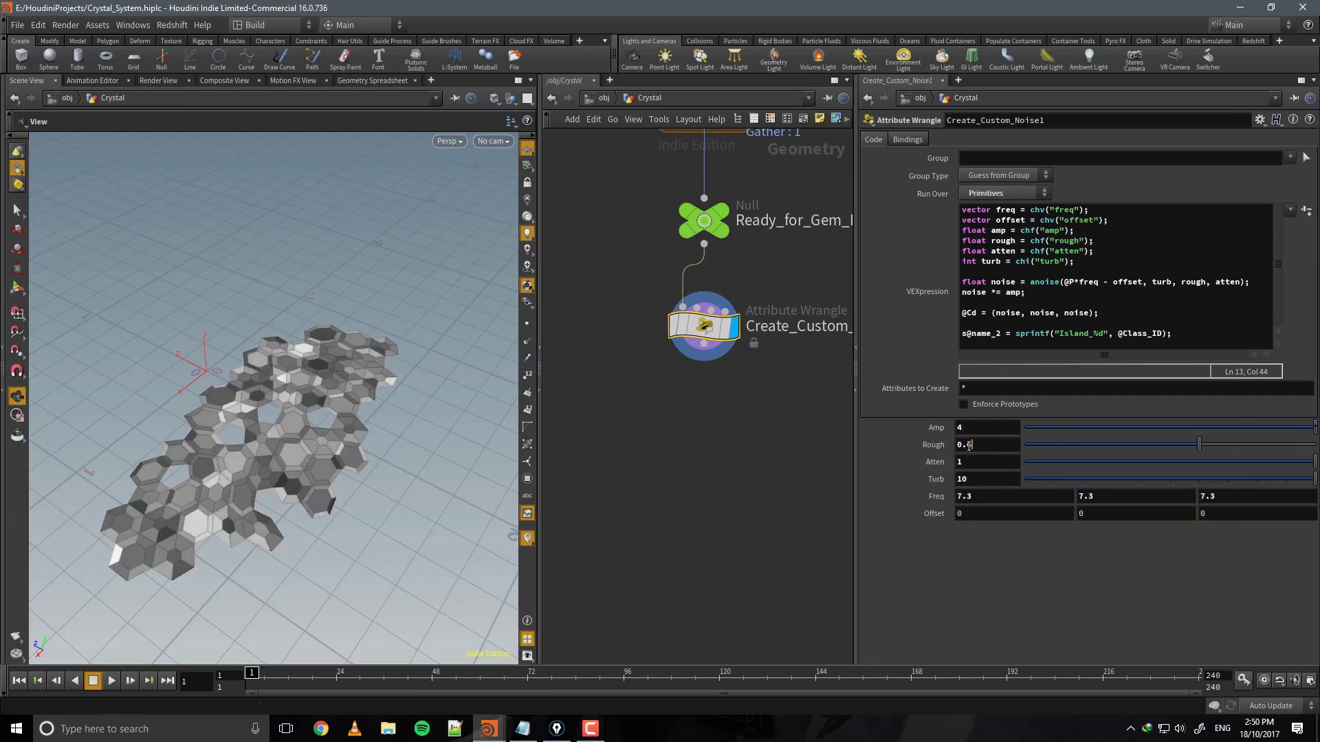
pyautogui.press('BackSpace')
pyautogui.press('BackSpace')
pyautogui.write('5')
pyautogui.press('Return')
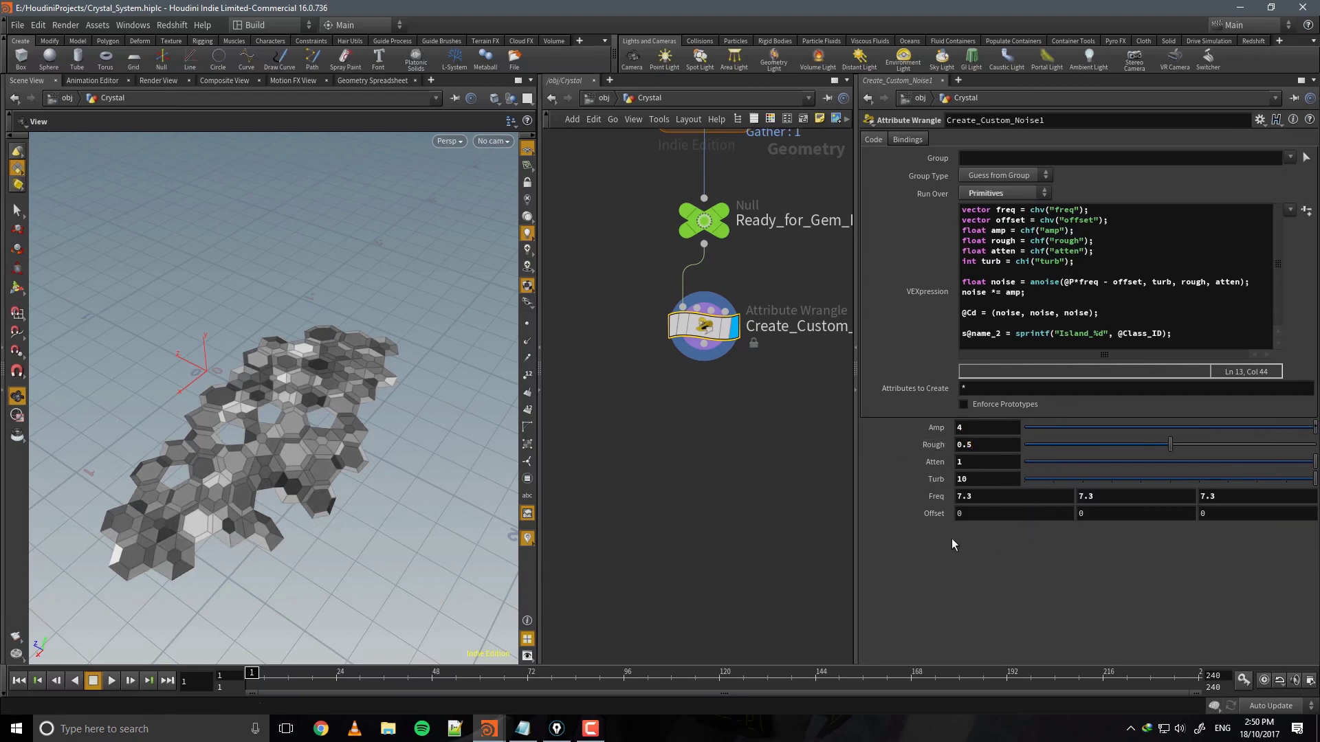
pyautogui.moveTo(928, 496); pyautogui.dragTo(616, 461, button='middle')
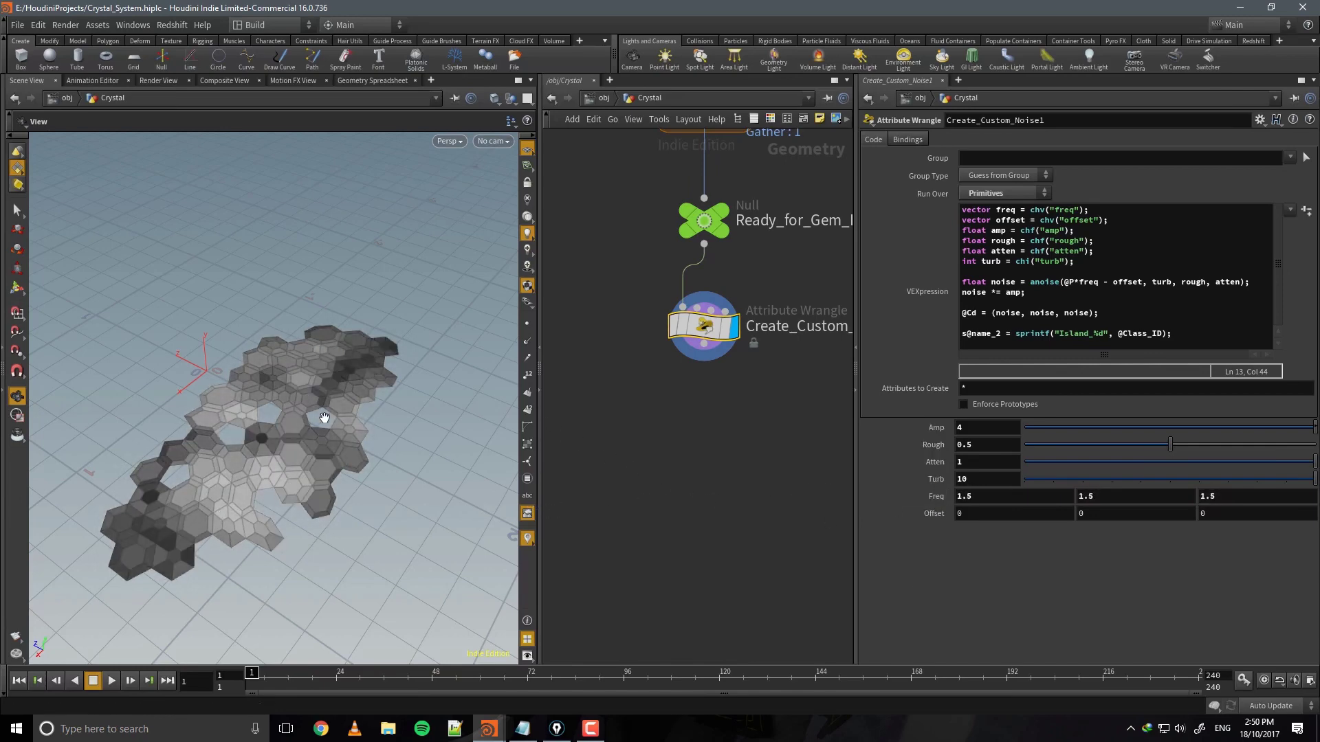
pyautogui.moveTo(325, 417); pyautogui.dragTo(362, 418)
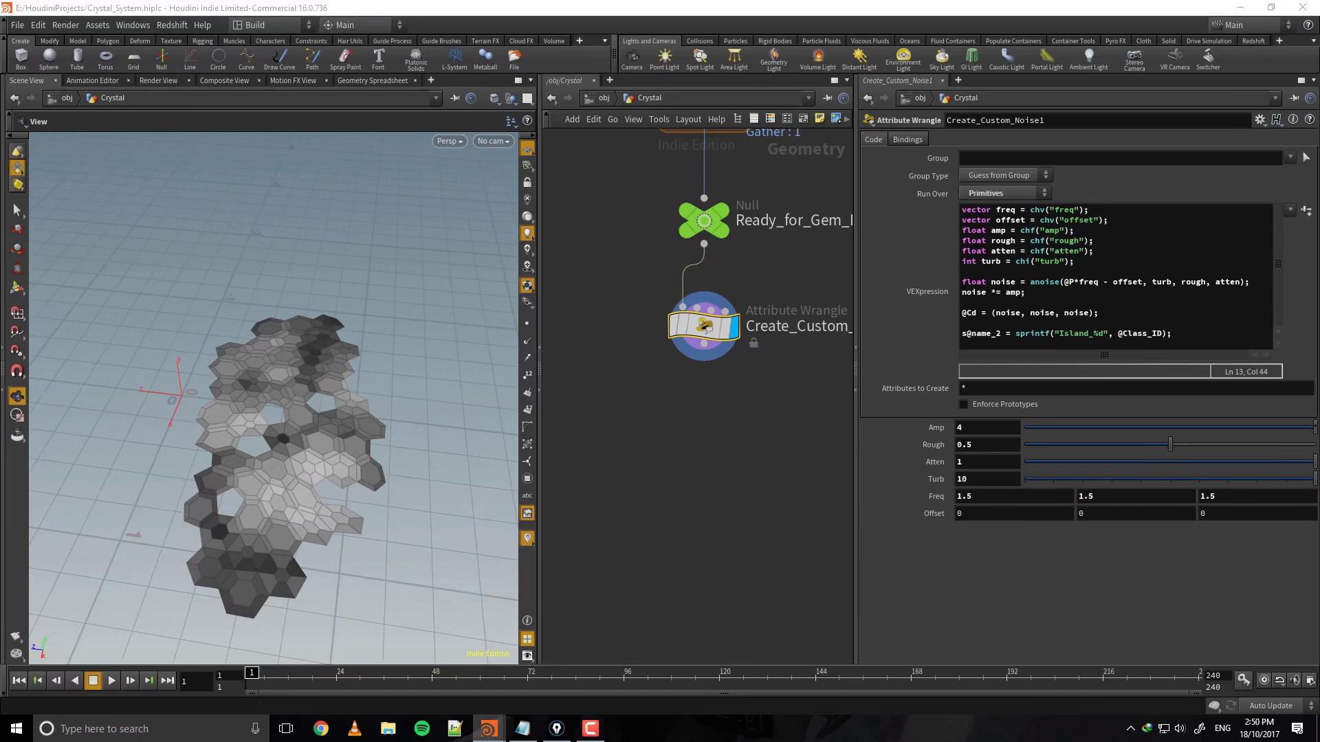
pyautogui.moveTo(789, 435); pyautogui.dragTo(745, 488, button='middle')
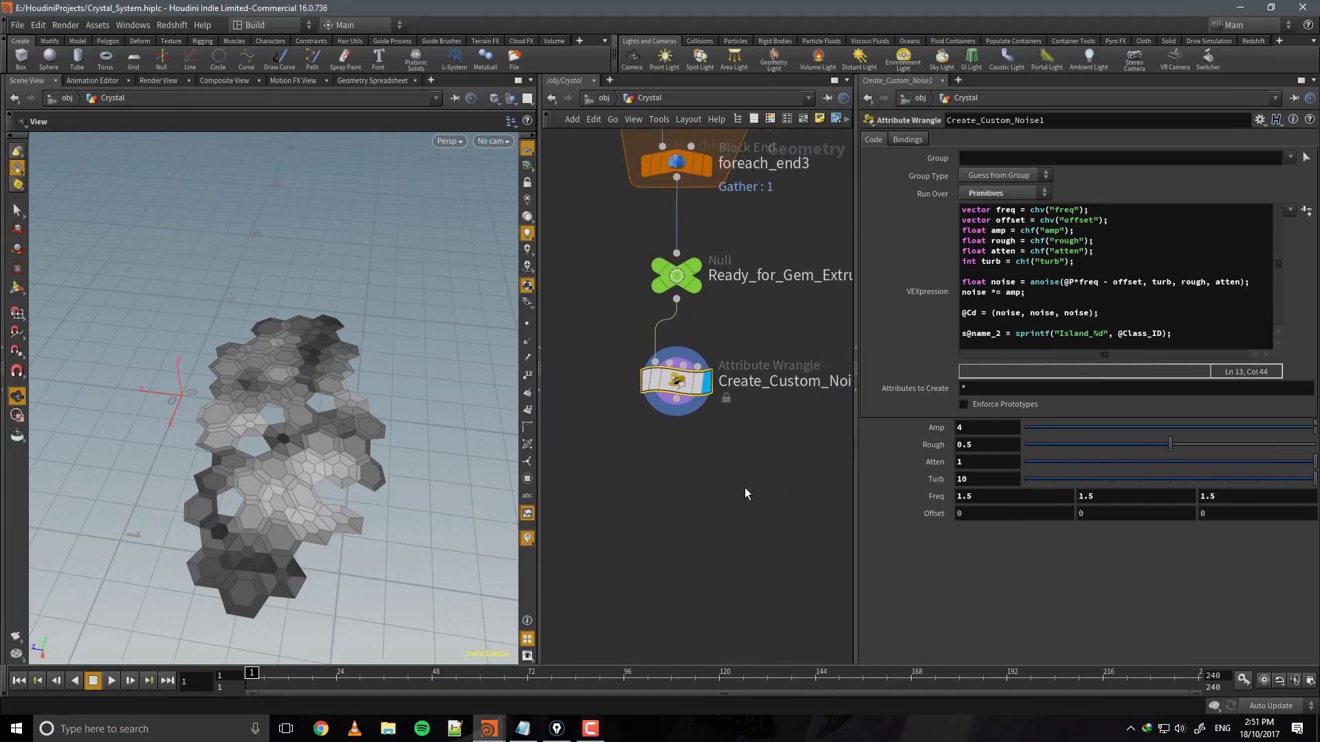
pyautogui.press('Tab')
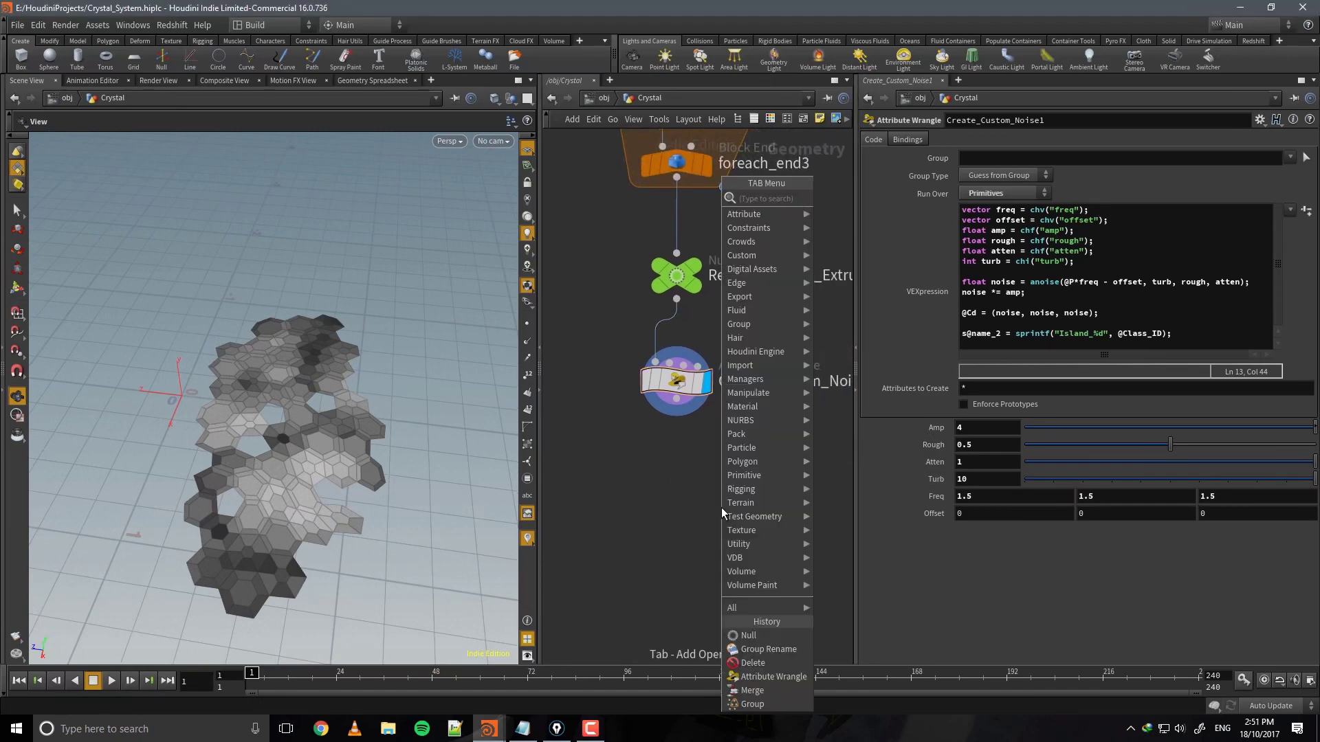
pyautogui.click(647, 464)
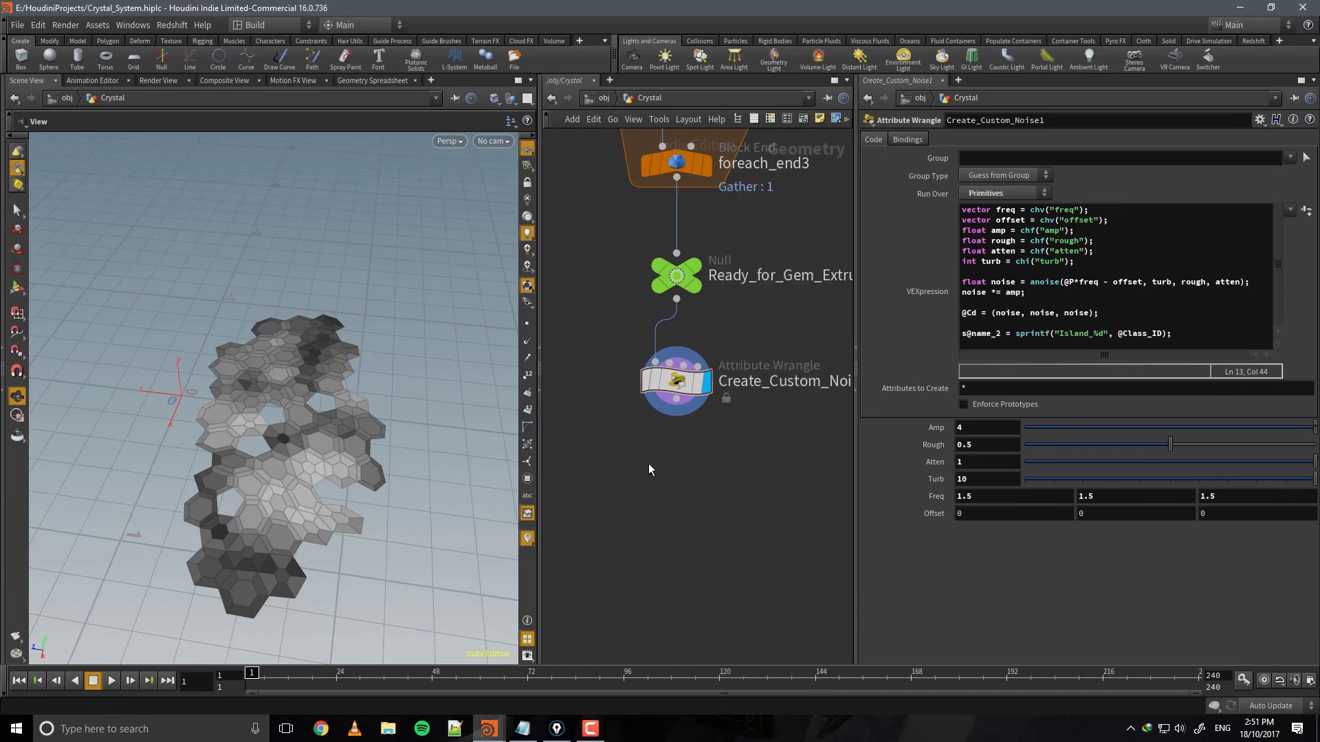
pyautogui.moveTo(649, 463); pyautogui.dragTo(650, 488, button='middle')
pyautogui.press('Tab')
pyautogui.write('a')
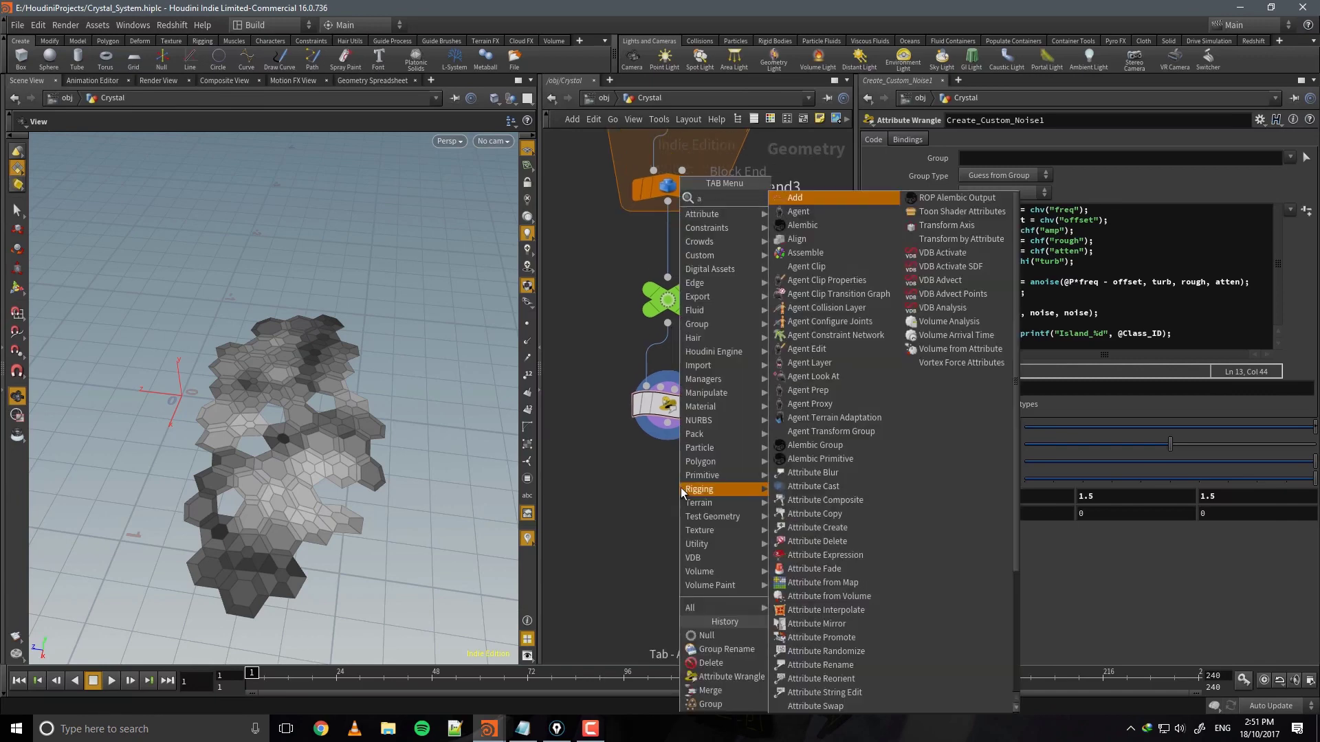
pyautogui.click(619, 457)
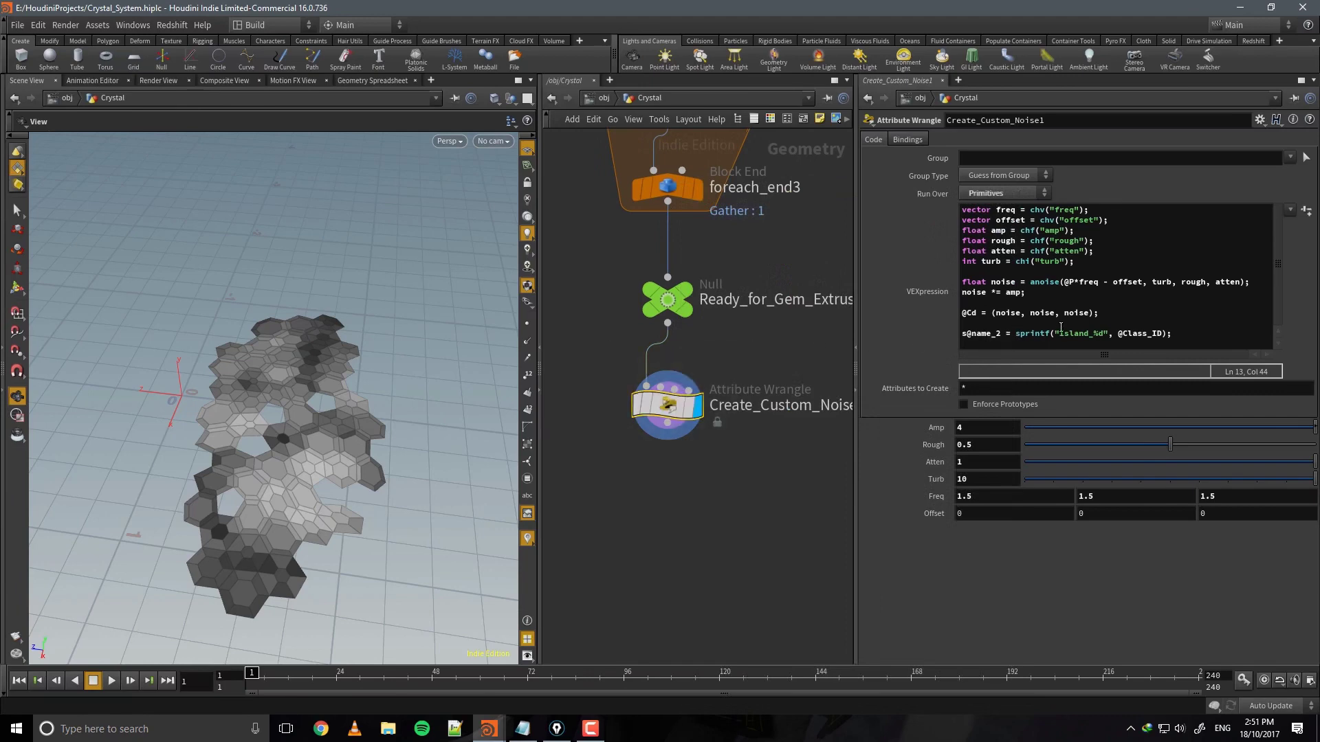
pyautogui.moveTo(1206, 333); pyautogui.dragTo(952, 334)
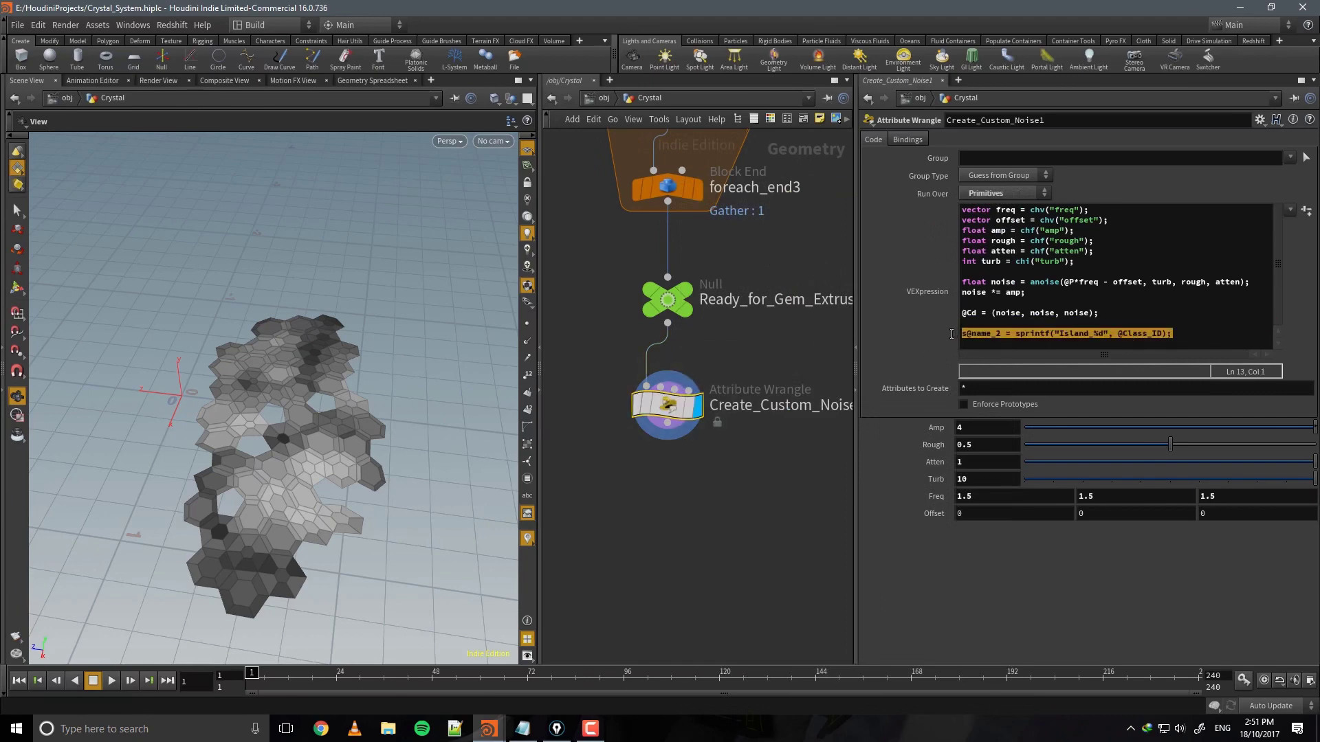
pyautogui.write('f')
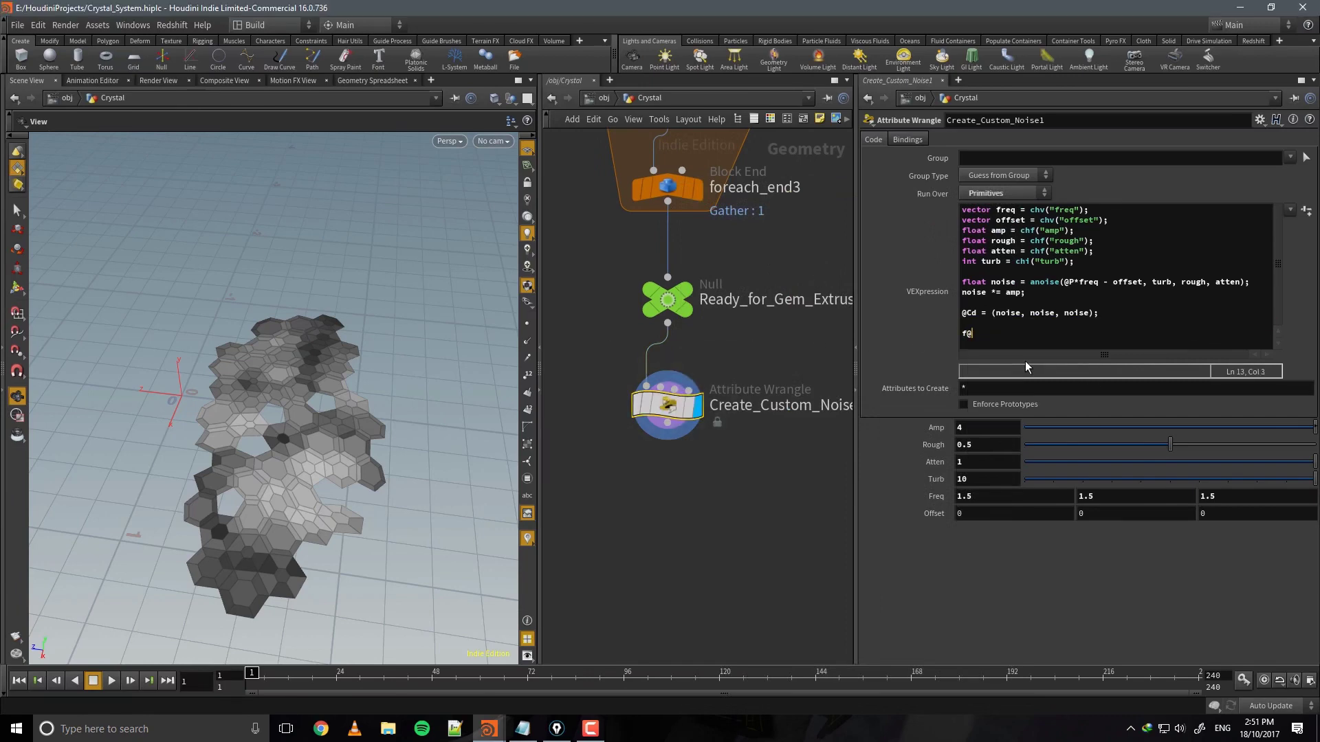
pyautogui.write('@customzscale = @Cd.r;')
pyautogui.hotkey('ctrl', 's')
# Add a Delete node connected below the Create_Custom_Noise1 wrangle and display it.
pyautogui.moveTo(712, 397); pyautogui.dragTo(686, 348, button='middle')
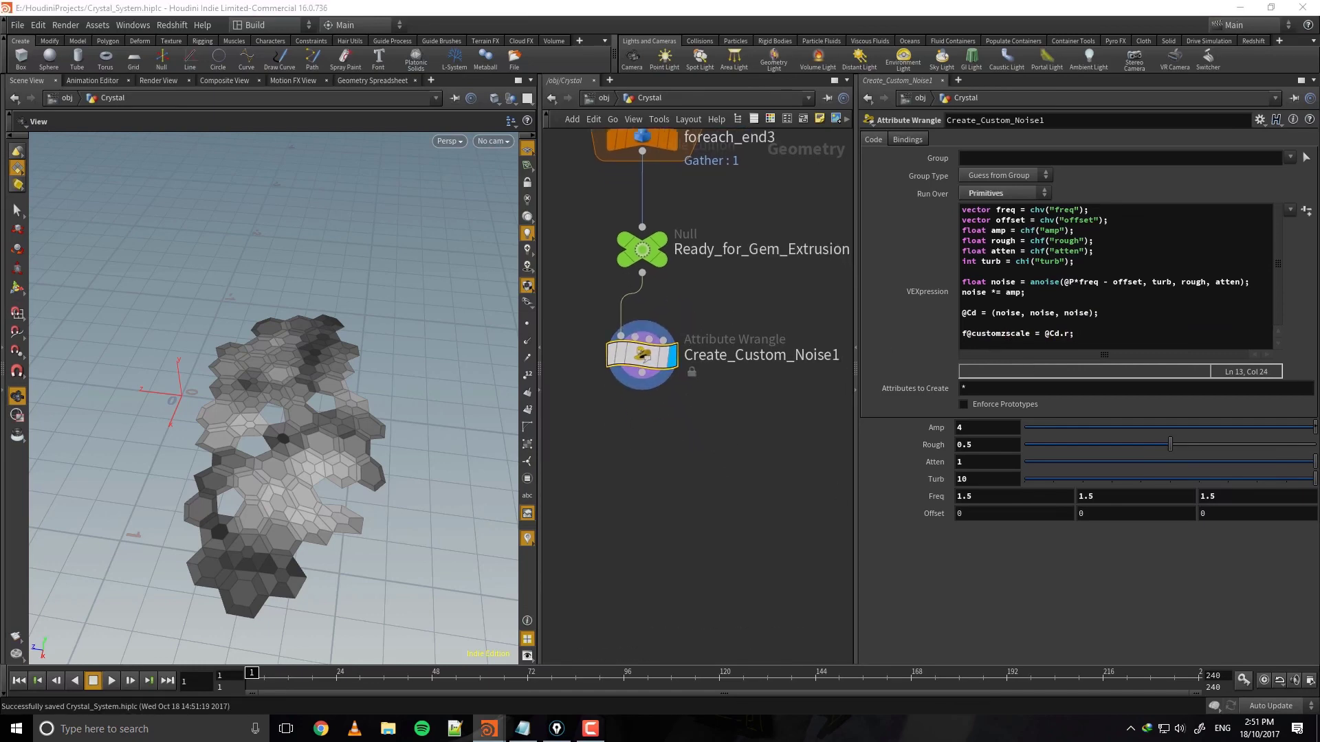
pyautogui.moveTo(413, 463); pyautogui.dragTo(468, 459)
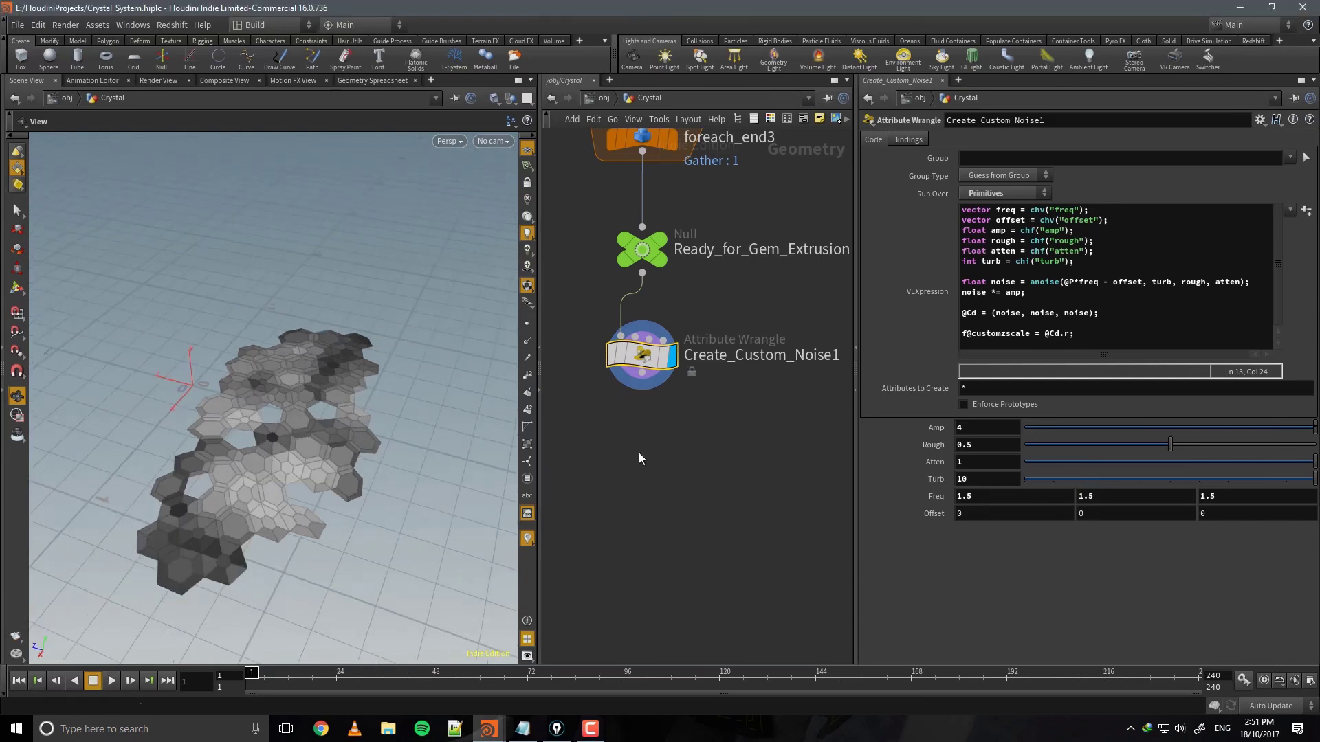
pyautogui.press('Tab')
pyautogui.write('del')
pyautogui.press('Return')
pyautogui.click(638, 441)
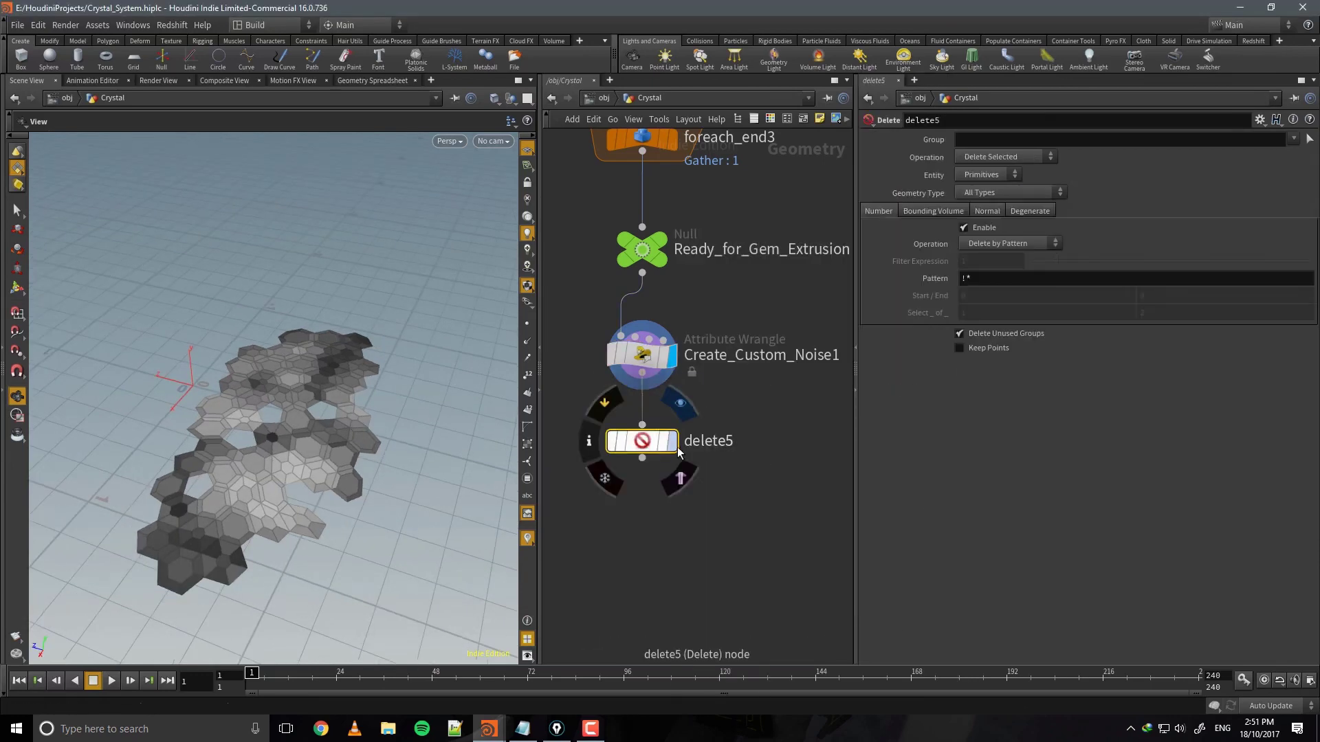
# Set the new Delete node's operation to Delete Non-Selected and its group to Extrude_True.
pyautogui.click(1025, 159)
pyautogui.click(998, 183)
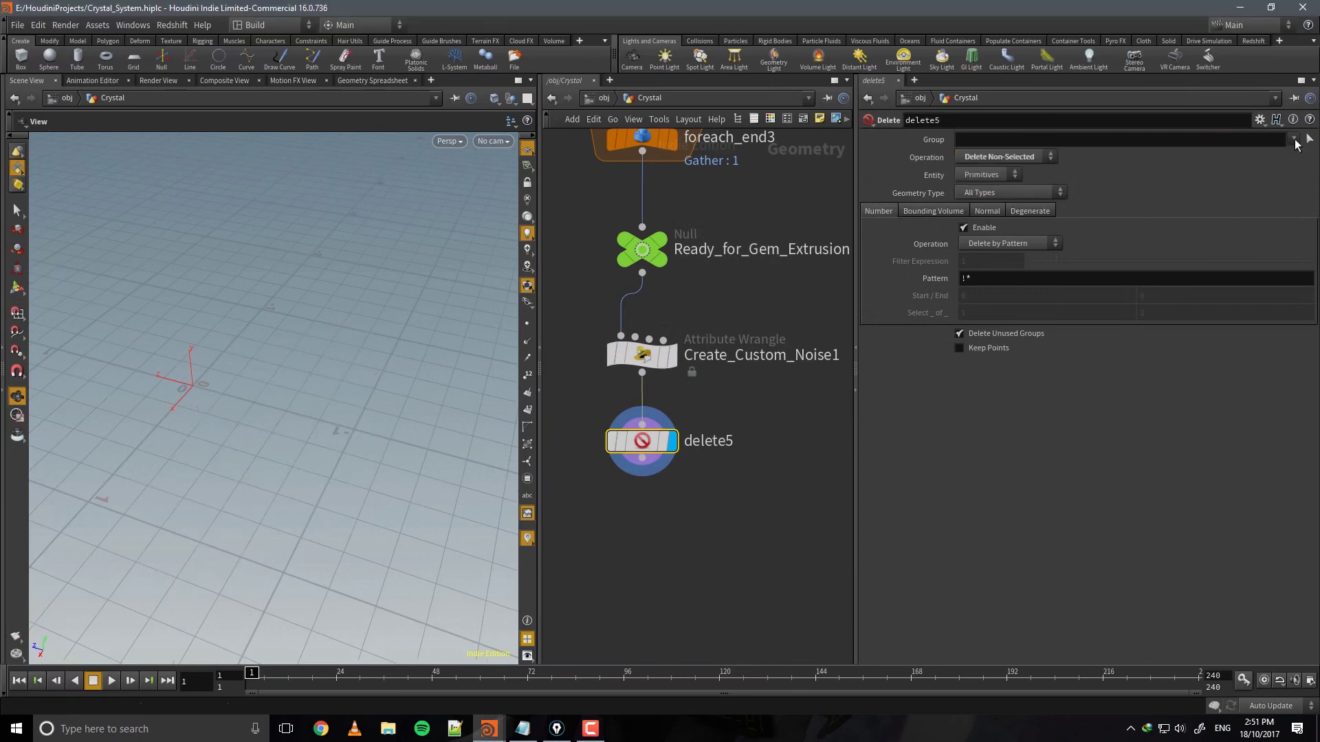
pyautogui.click(1294, 138)
pyautogui.click(1255, 158)
# Inspect the isolated Extrude_True faces and review the loop nodes down to the new Delete node.
pyautogui.moveTo(459, 382)
pyautogui.mouseDown()
pyautogui.moveTo(437, 403)
pyautogui.moveTo(438, 376)
pyautogui.mouseUp()
pyautogui.moveTo(756, 174); pyautogui.dragTo(731, 612, button='middle')
pyautogui.scroll(-3, 742, 547)
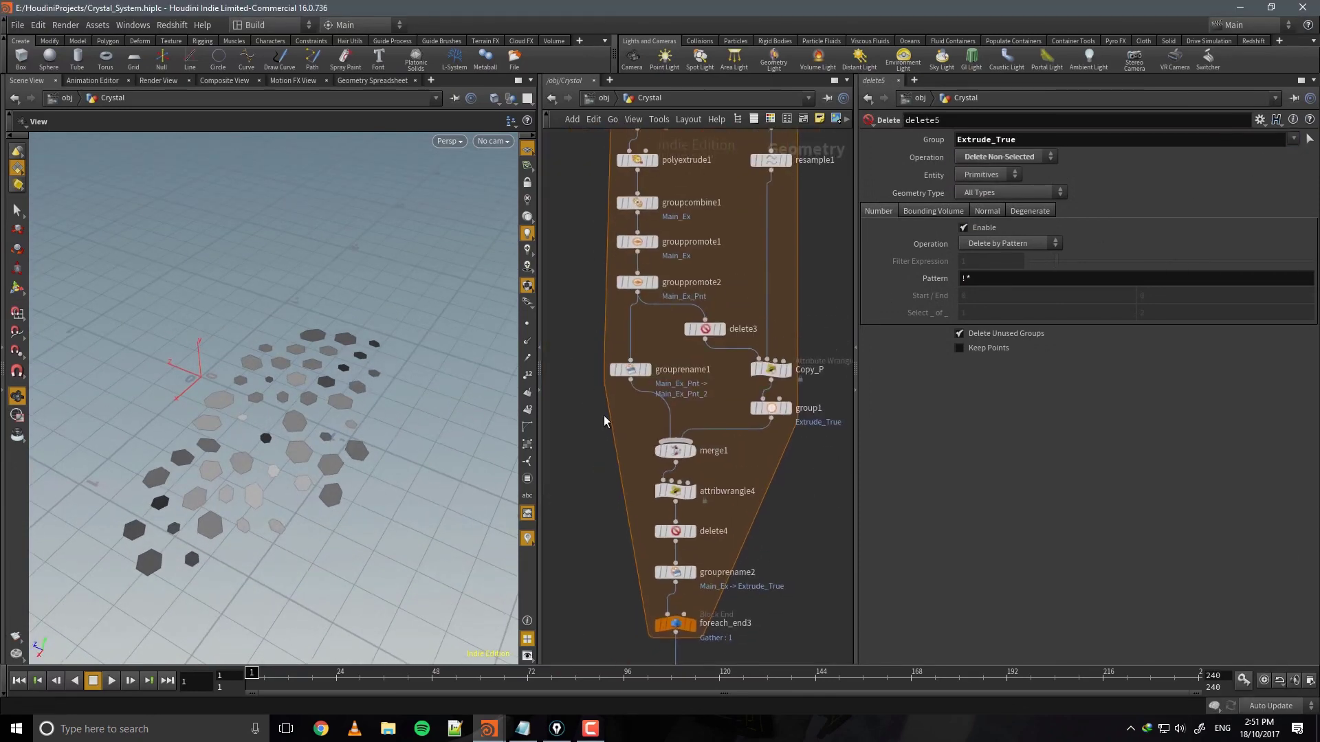
pyautogui.moveTo(363, 554); pyautogui.dragTo(569, 444)
pyautogui.moveTo(738, 537); pyautogui.dragTo(770, 275, button='middle')
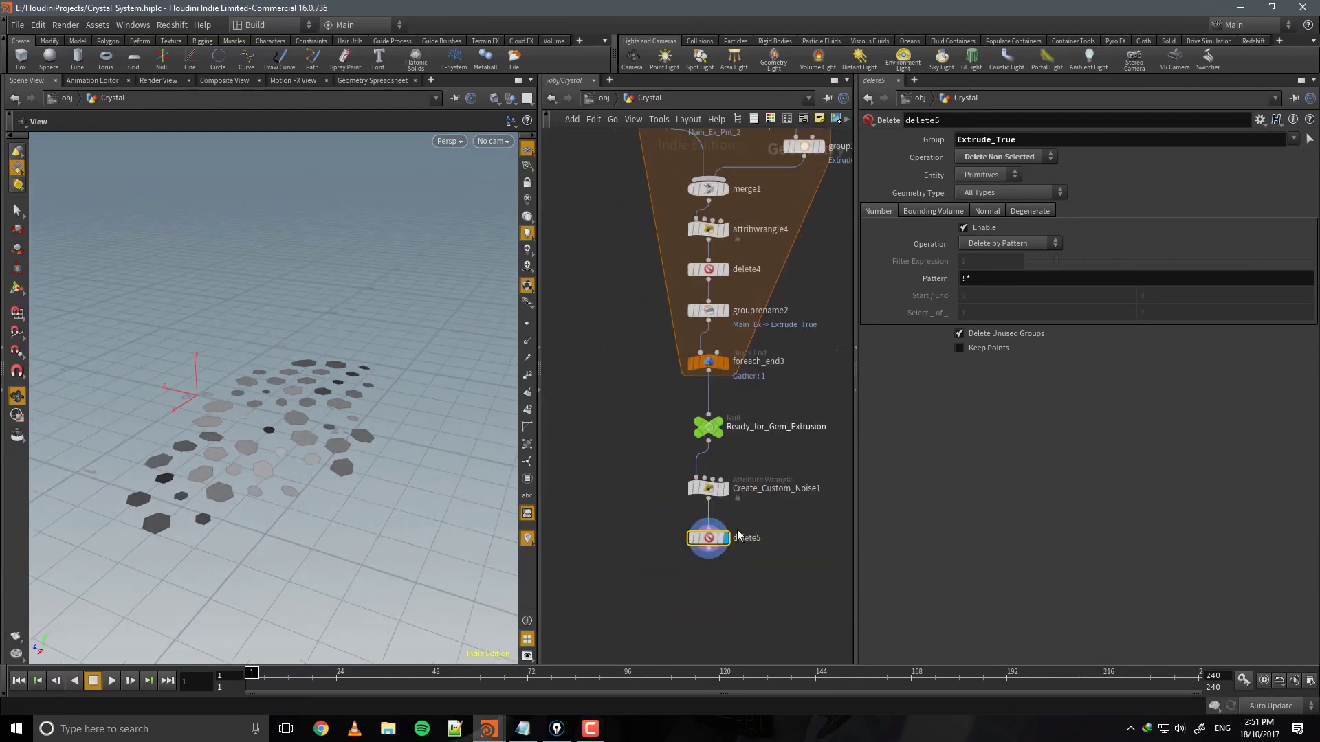
pyautogui.moveTo(800, 358); pyautogui.dragTo(804, 455, button='middle')
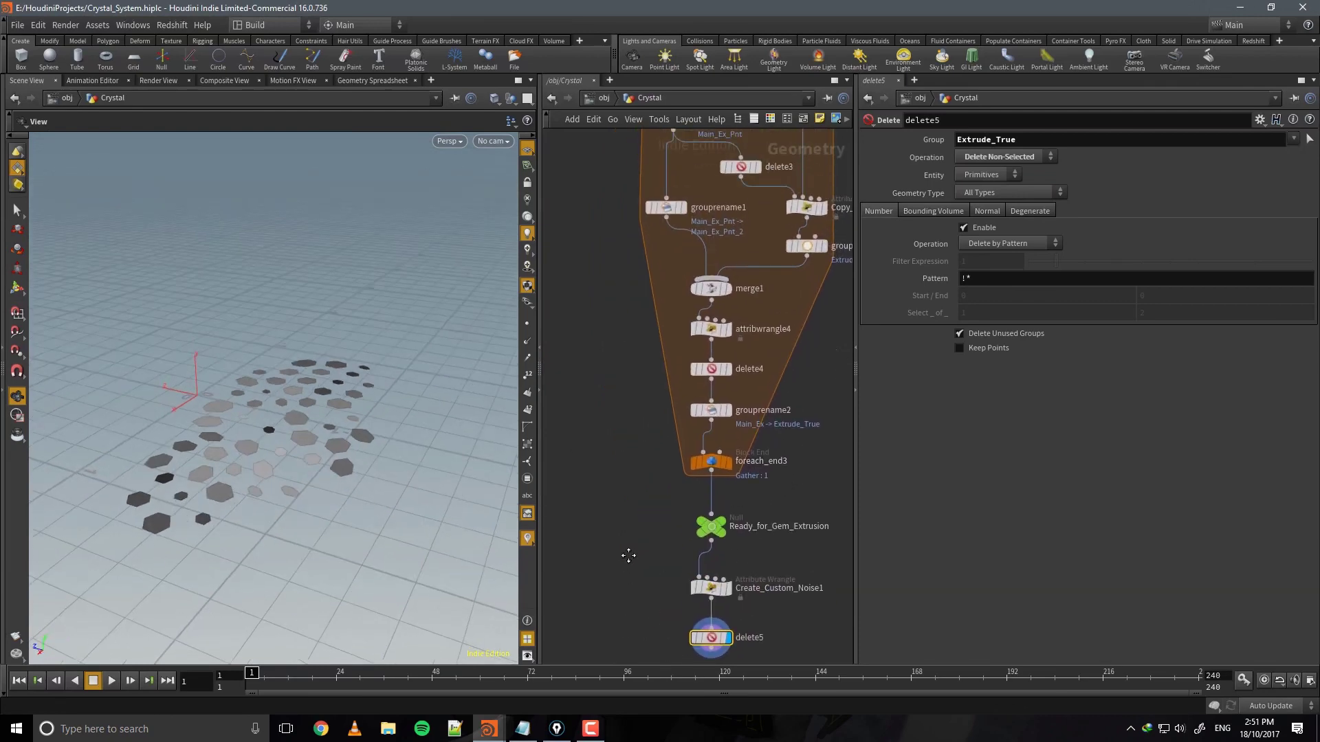
pyautogui.moveTo(628, 554); pyautogui.dragTo(650, 490, button='middle')
pyautogui.moveTo(714, 227); pyautogui.dragTo(700, 377, button='middle')
pyautogui.moveTo(336, 442); pyautogui.dragTo(374, 433)
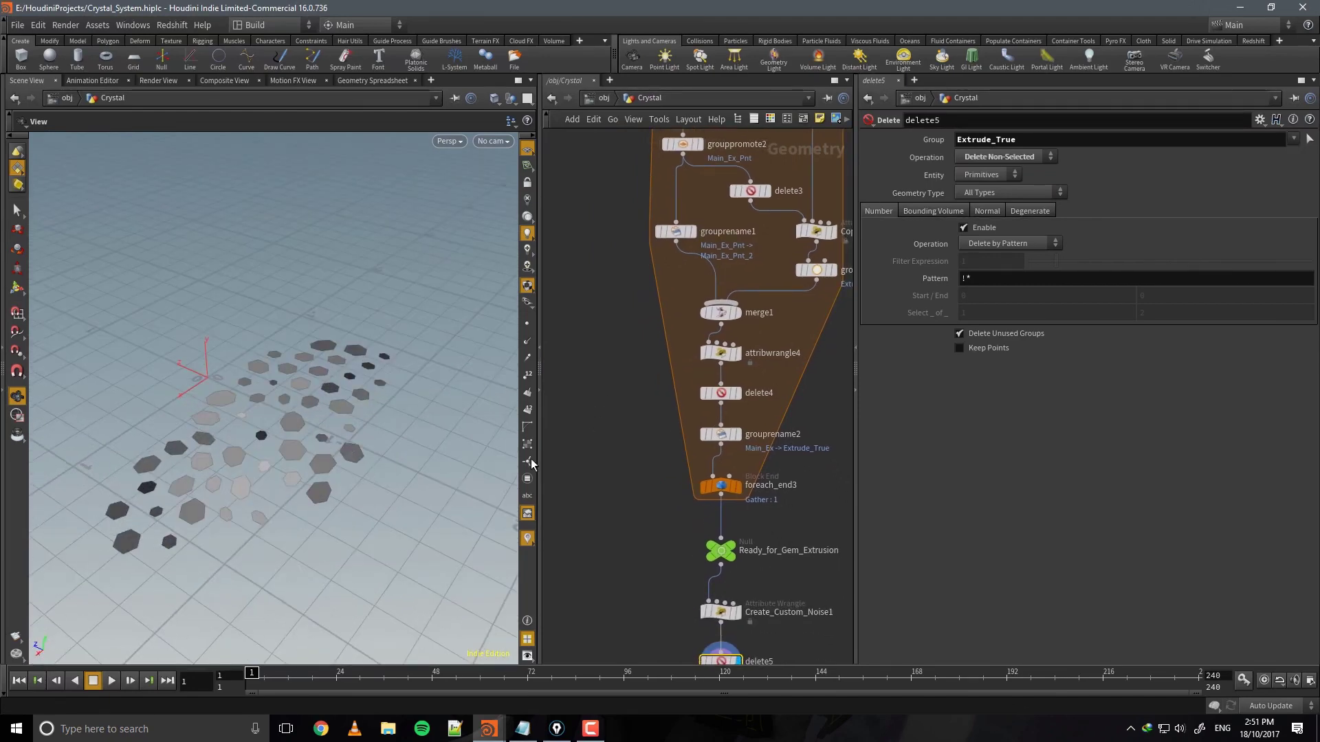
pyautogui.moveTo(671, 591); pyautogui.dragTo(653, 431, button='middle')
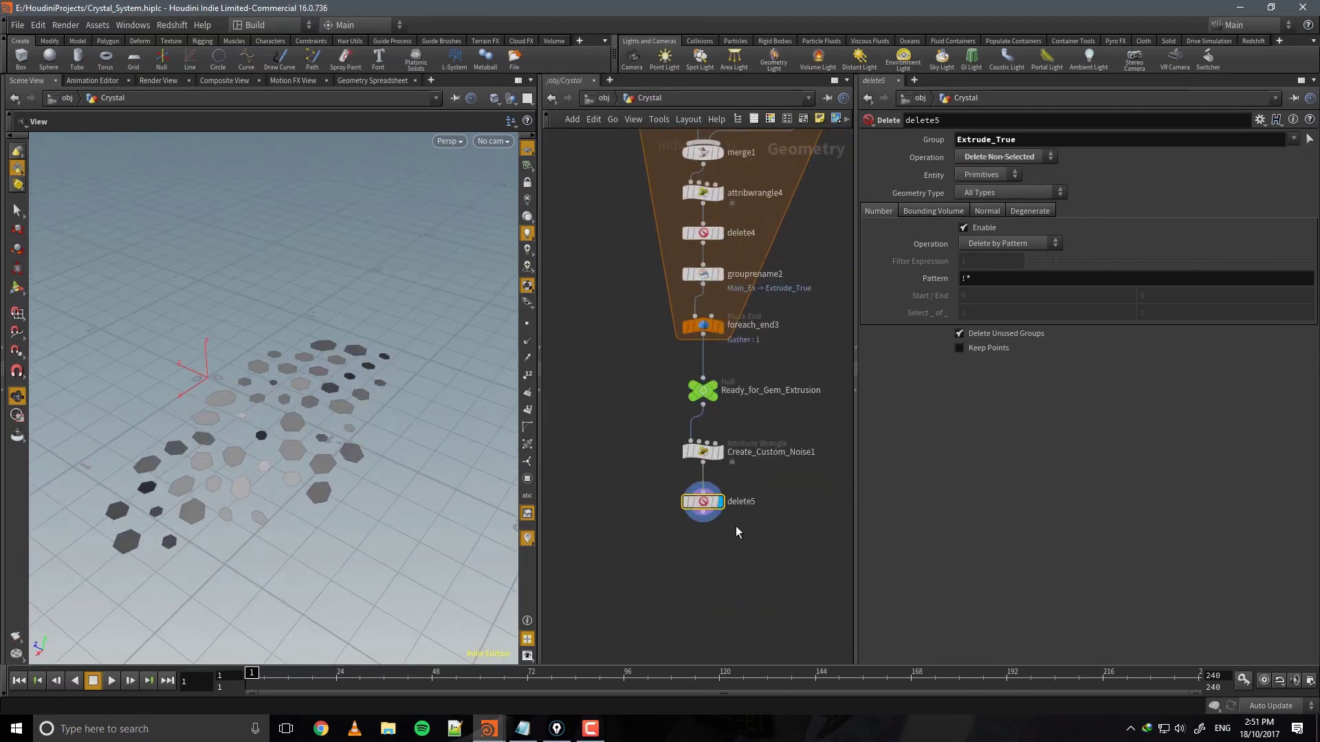
pyautogui.scroll(3, 736, 531)
pyautogui.moveTo(736, 577); pyautogui.dragTo(737, 541, button='middle')
pyautogui.moveTo(745, 534); pyautogui.dragTo(706, 462)
pyautogui.moveTo(726, 564); pyautogui.dragTo(681, 554, button='middle')
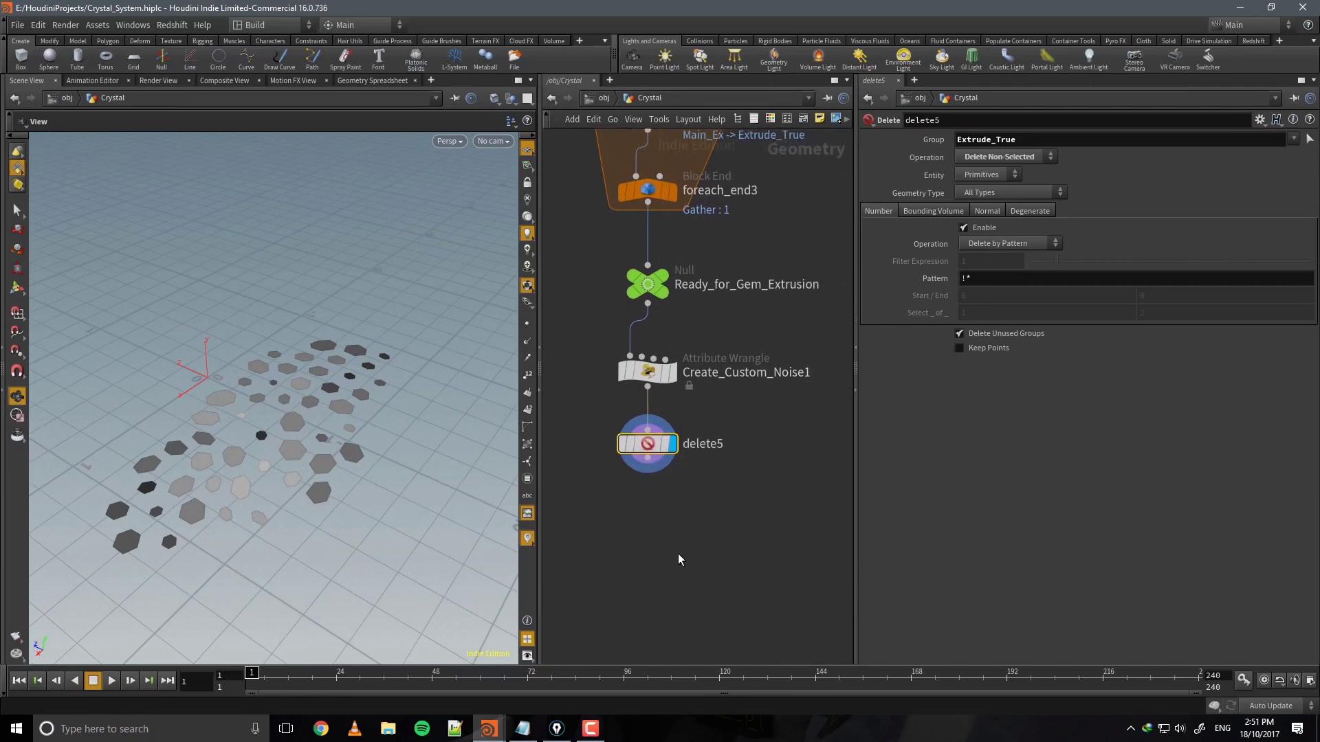
# Add a PolyExtrude node connected below the Extrude_True Delete node and display it.
pyautogui.press('Tab')
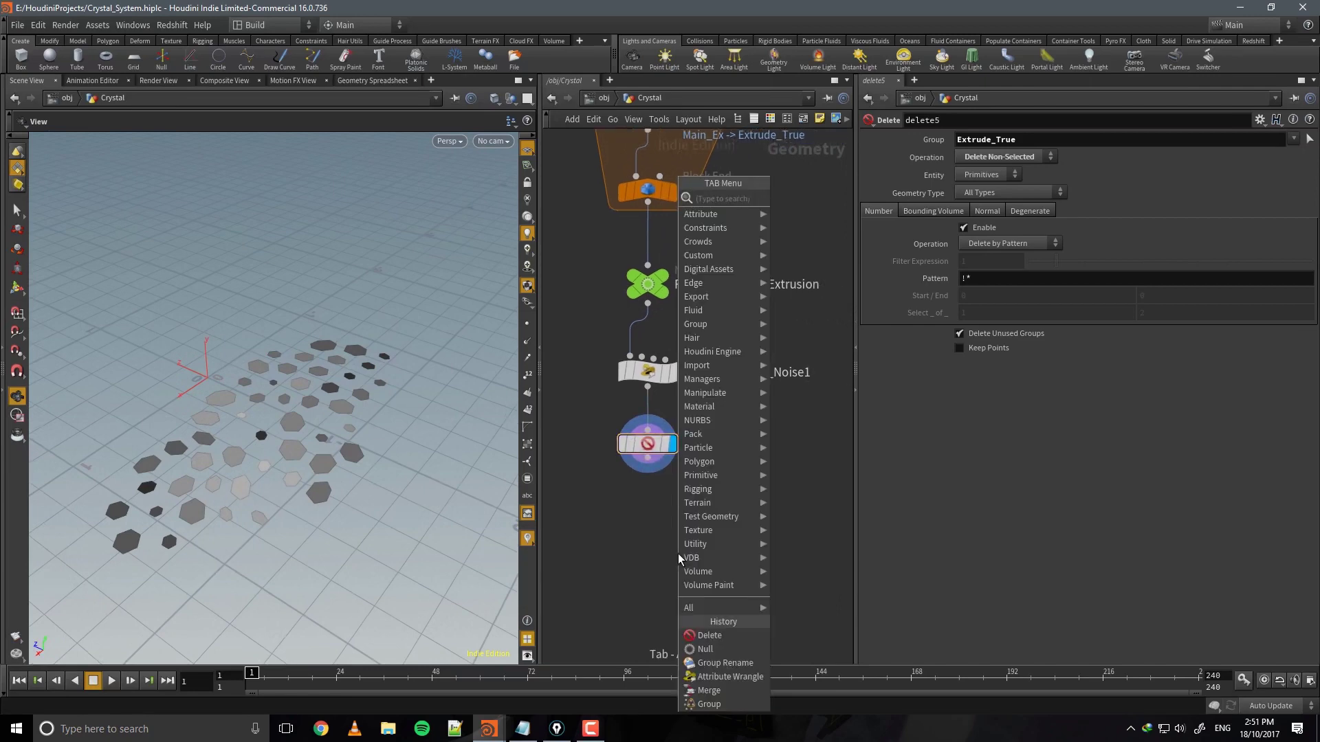
pyautogui.write('polyex')
pyautogui.press('Return')
pyautogui.click(648, 512)
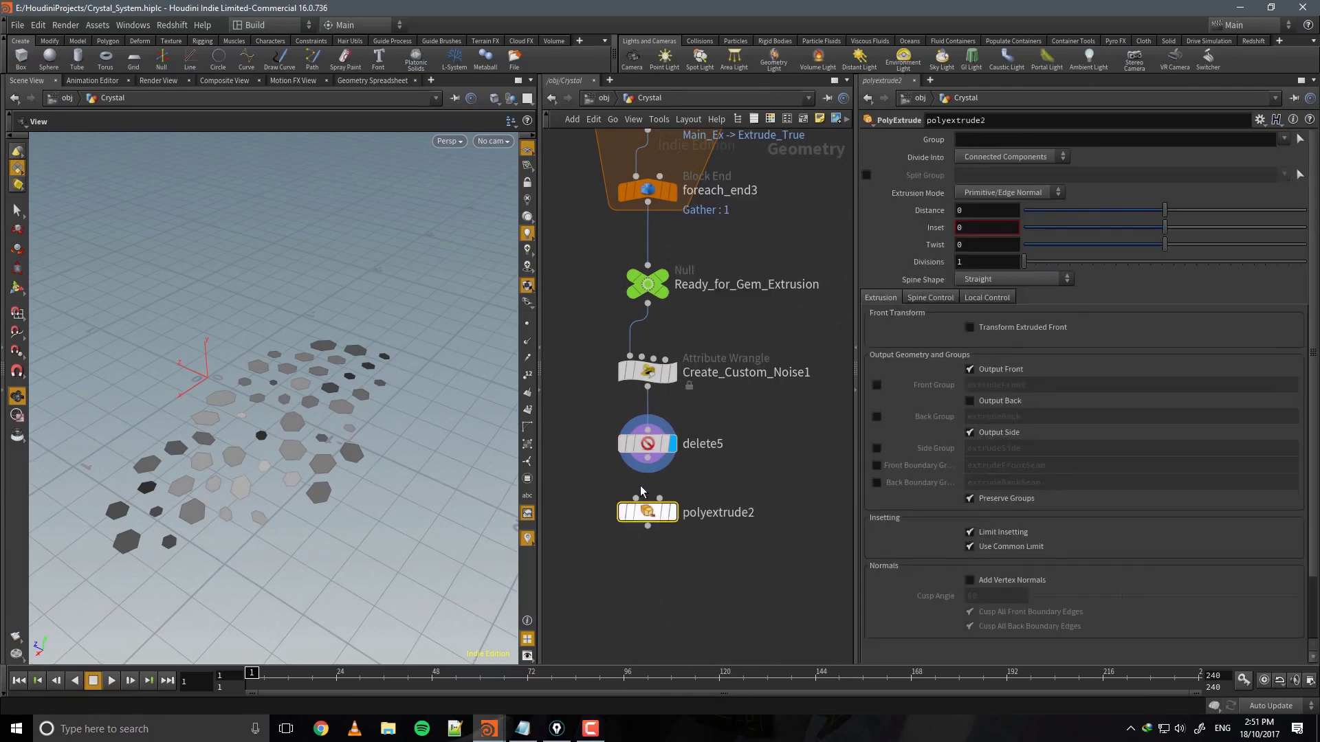
pyautogui.click(673, 512)
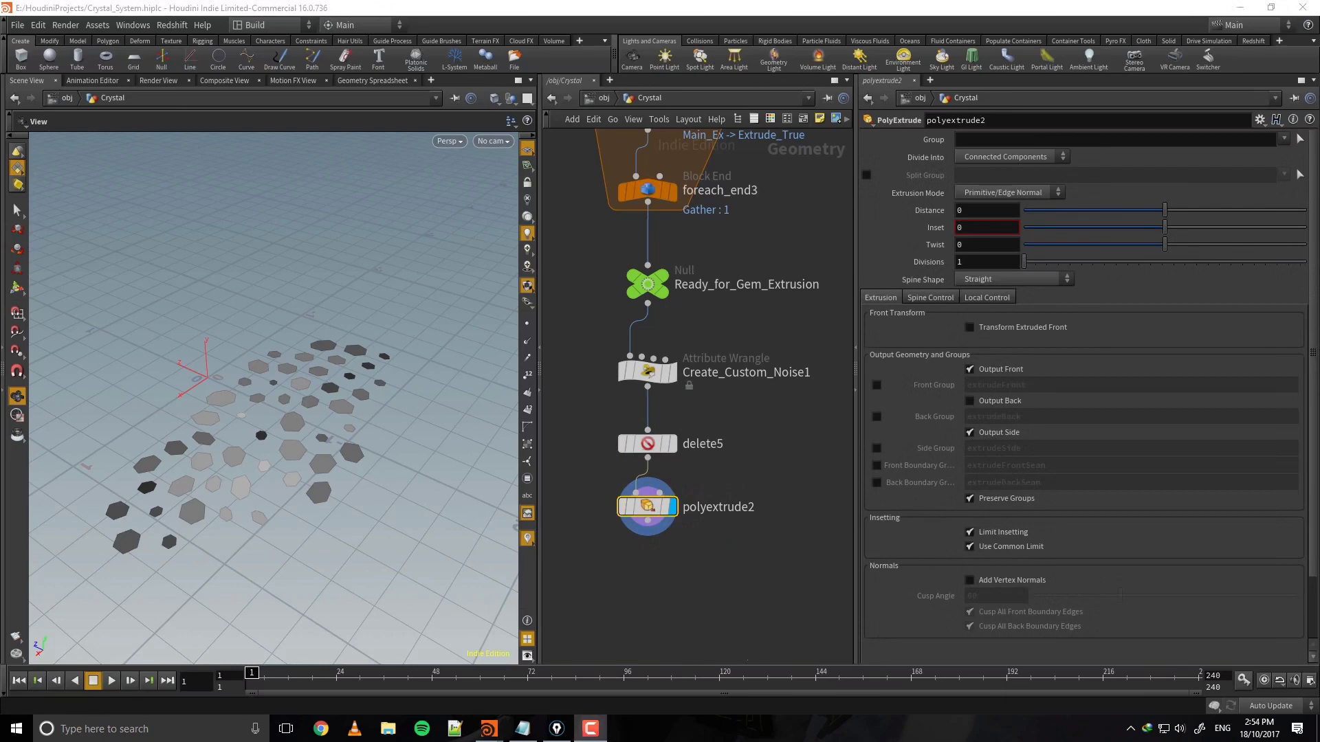
pyautogui.keyDown('alt'); pyautogui.moveTo(376, 447); pyautogui.dragTo(399, 432); pyautogui.keyUp('alt')
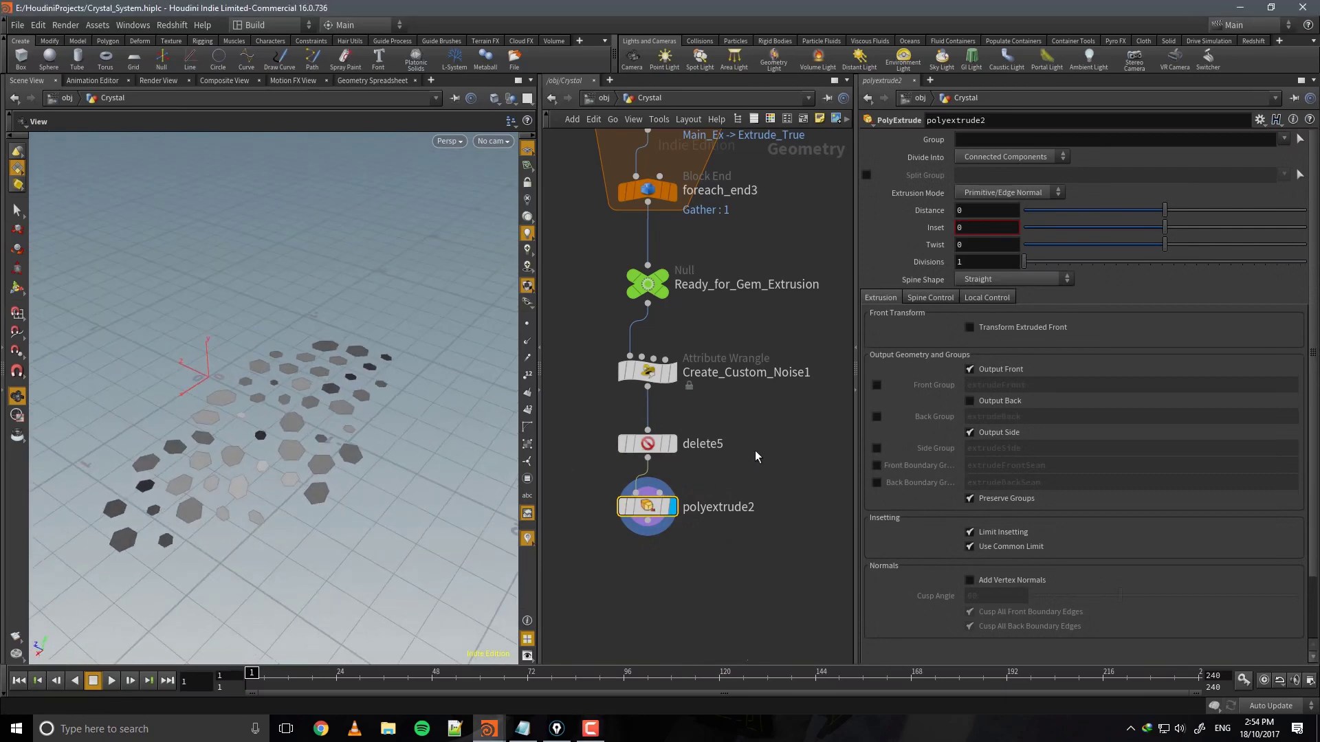
pyautogui.moveTo(754, 451); pyautogui.dragTo(744, 428, button='middle')
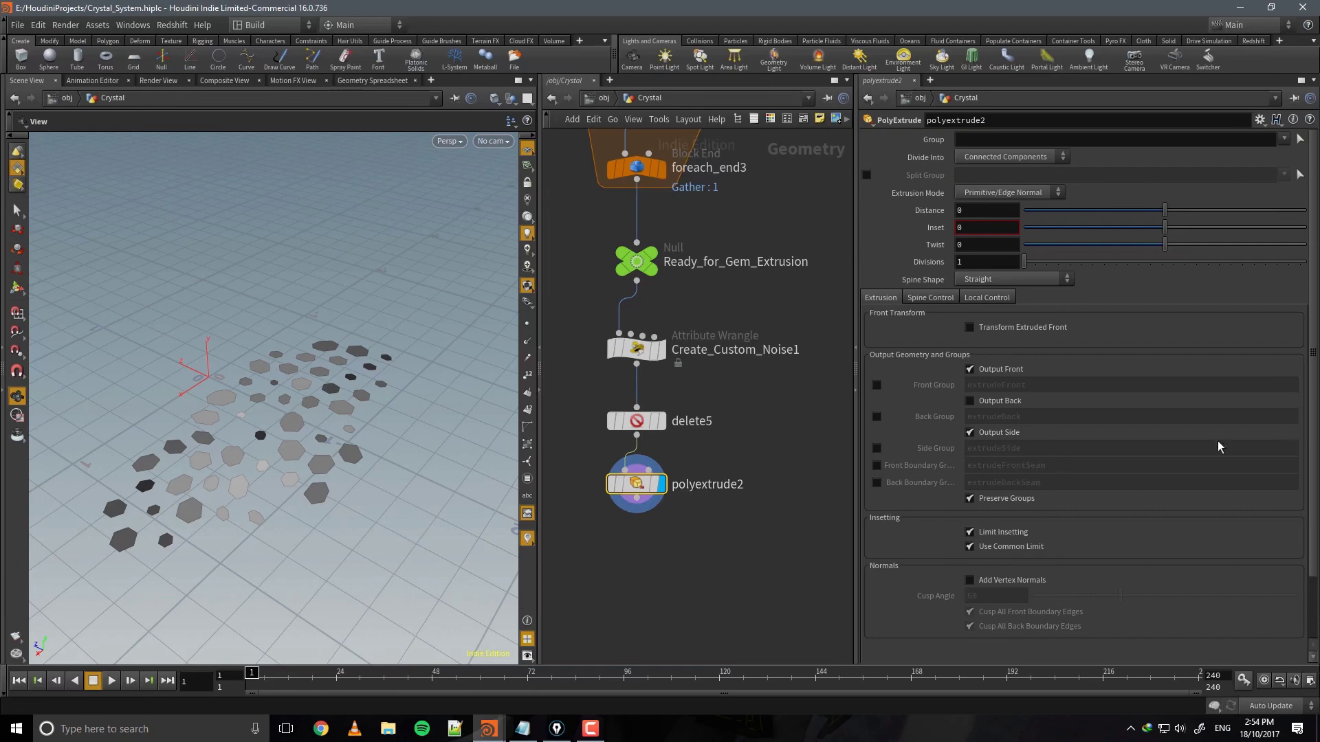
# Set the gem PolyExtrude's distance to 0.5 and output its front faces to a group named EFA.
pyautogui.moveTo(985, 227); pyautogui.dragTo(987, 228, button='middle')
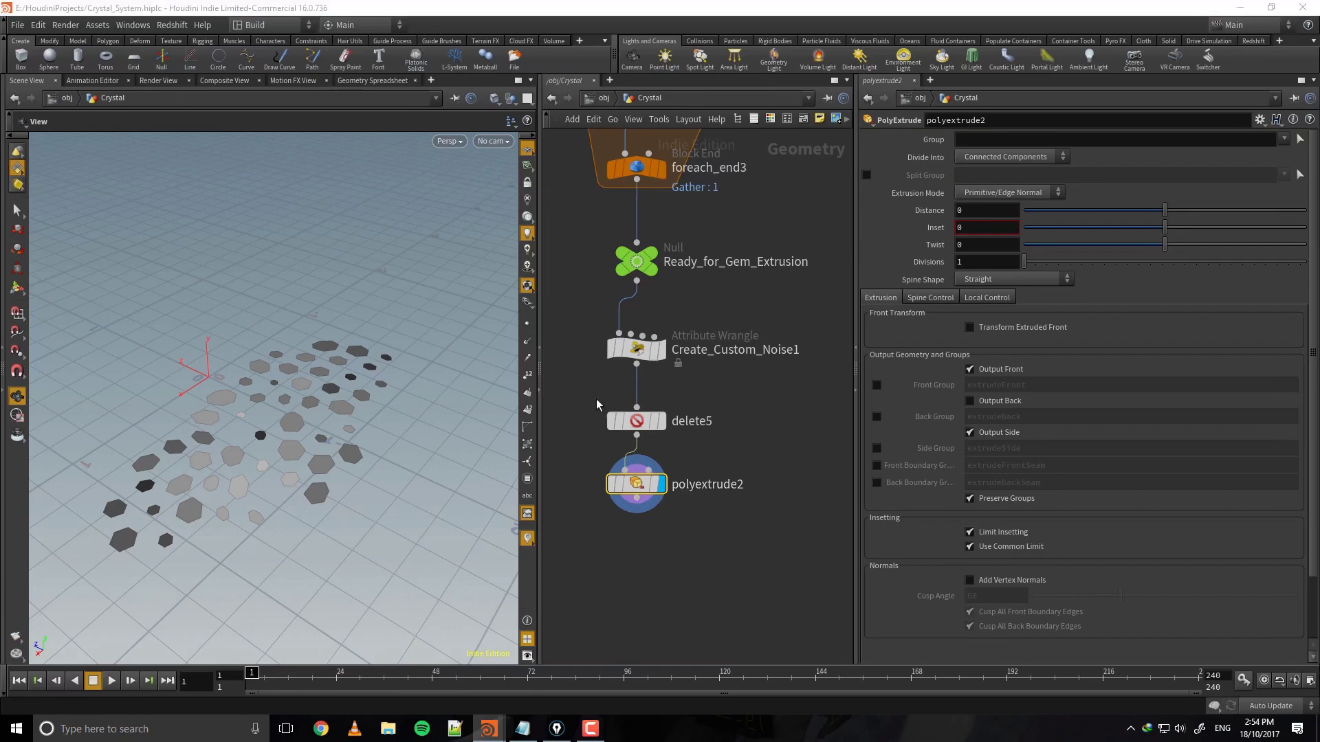
pyautogui.moveTo(1167, 215); pyautogui.dragTo(1236, 206)
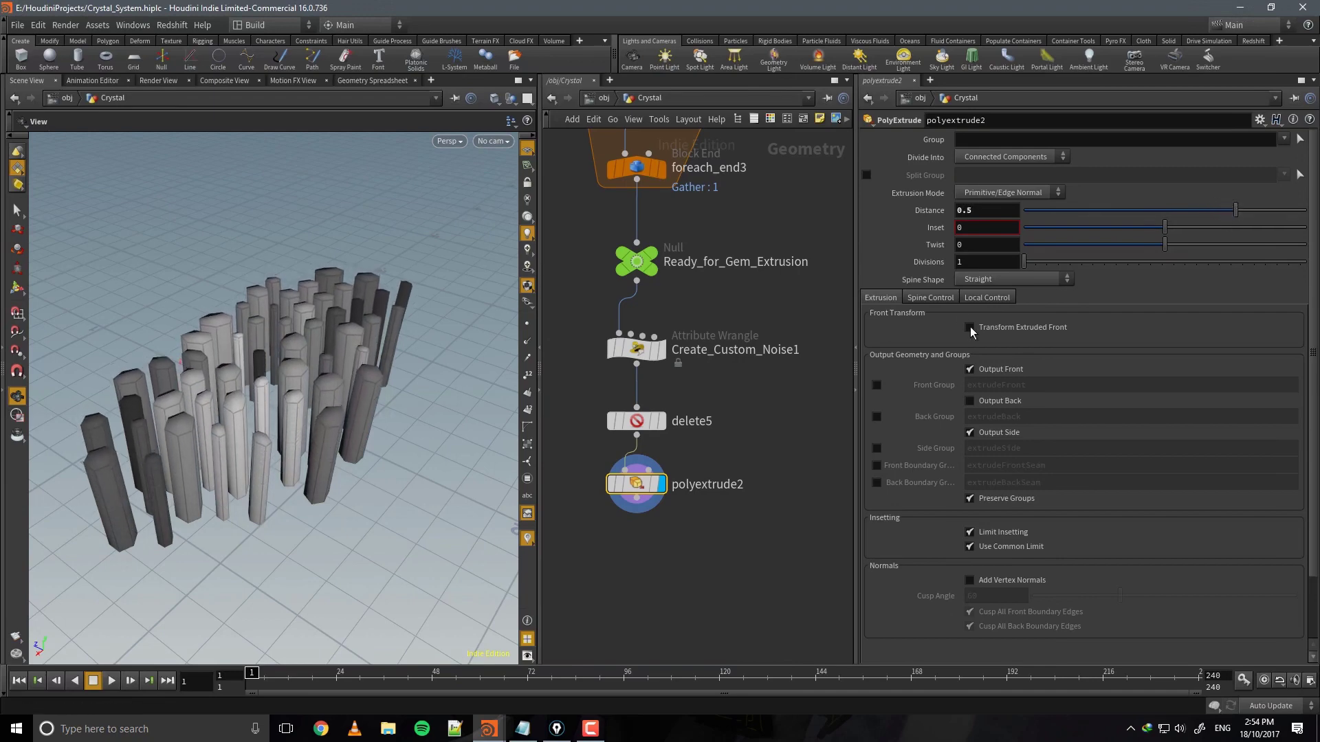
pyautogui.click(876, 385)
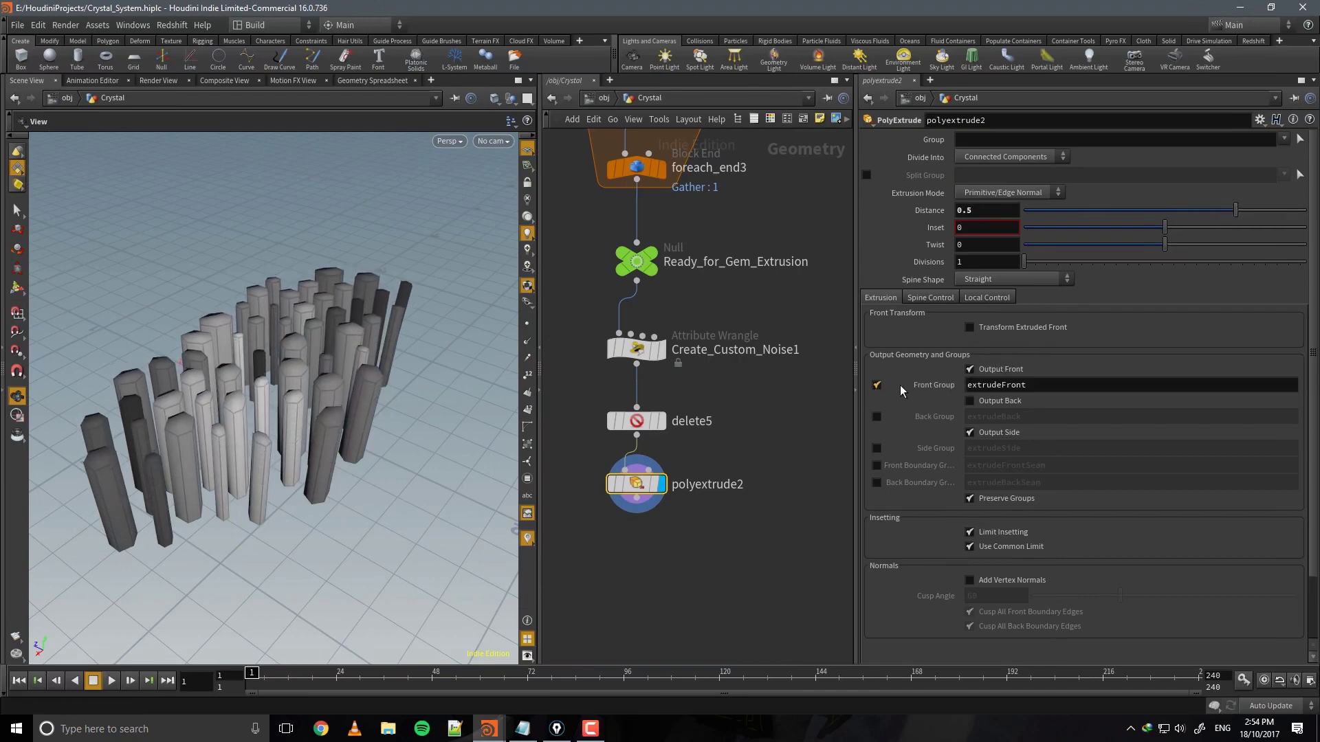
pyautogui.write('EFA')
# Enable the PolyExtrude's local Distance Scale with the customzscale attribute and save the scene.
pyautogui.click(973, 297)
pyautogui.click(877, 329)
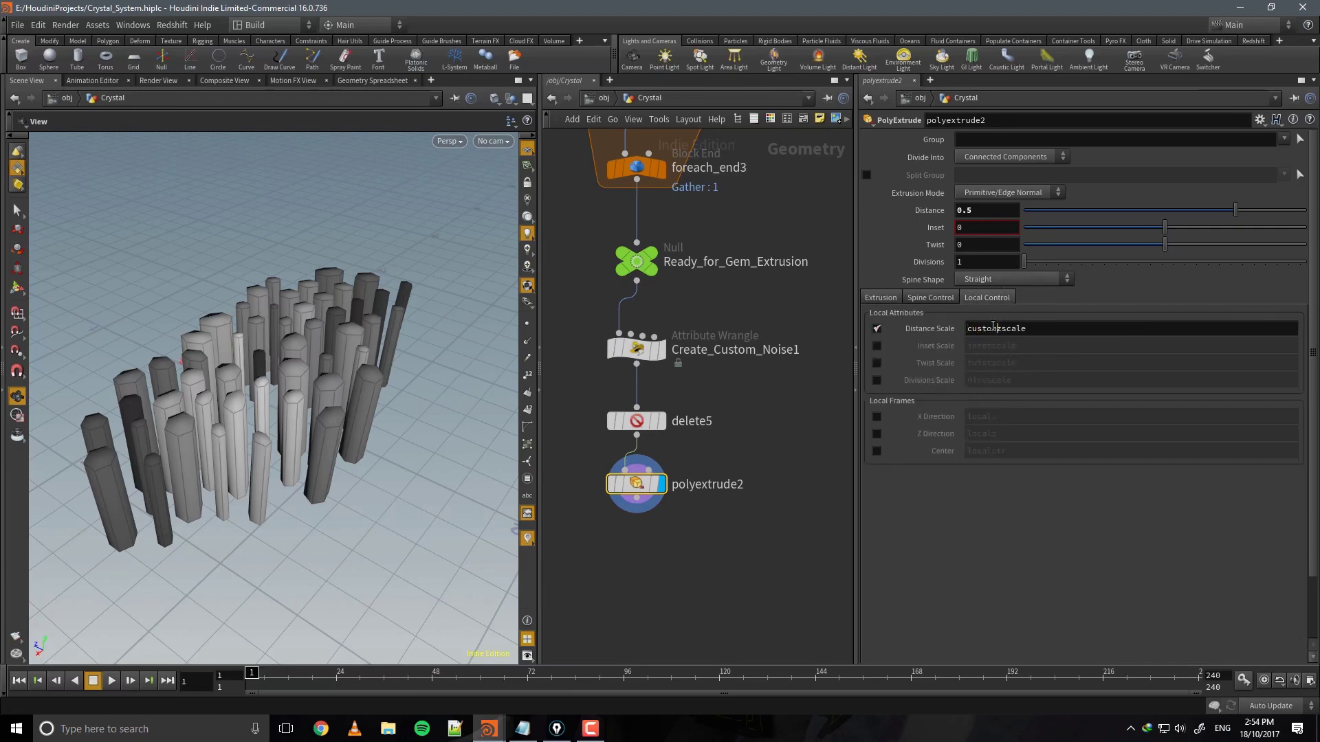
pyautogui.press('Return')
pyautogui.hotkey('ctrl', 's')
pyautogui.moveTo(342, 300); pyautogui.dragTo(502, 307)
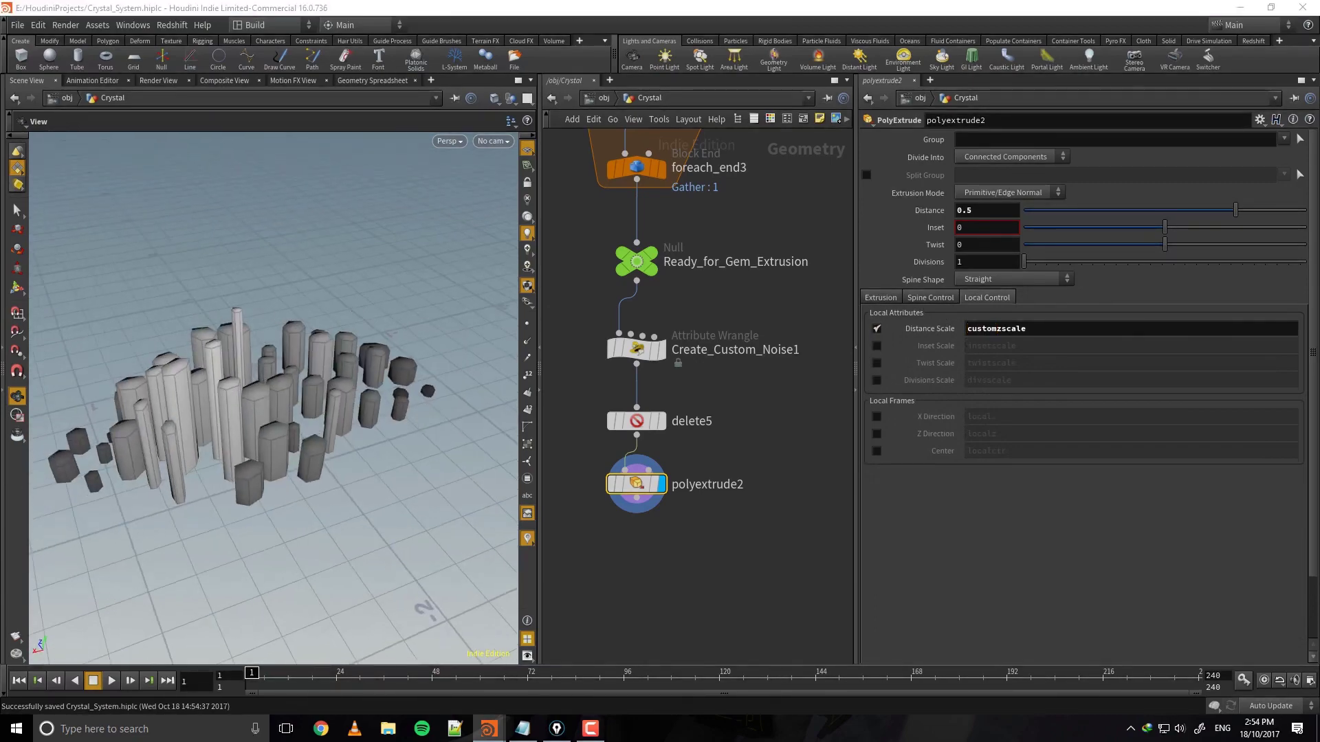
pyautogui.moveTo(278, 377); pyautogui.dragTo(365, 375)
# Add a Primitive node connected below polyextrude2 and display it.
pyautogui.moveTo(756, 479); pyautogui.dragTo(752, 403, button='middle')
pyautogui.moveTo(240, 392); pyautogui.dragTo(268, 396)
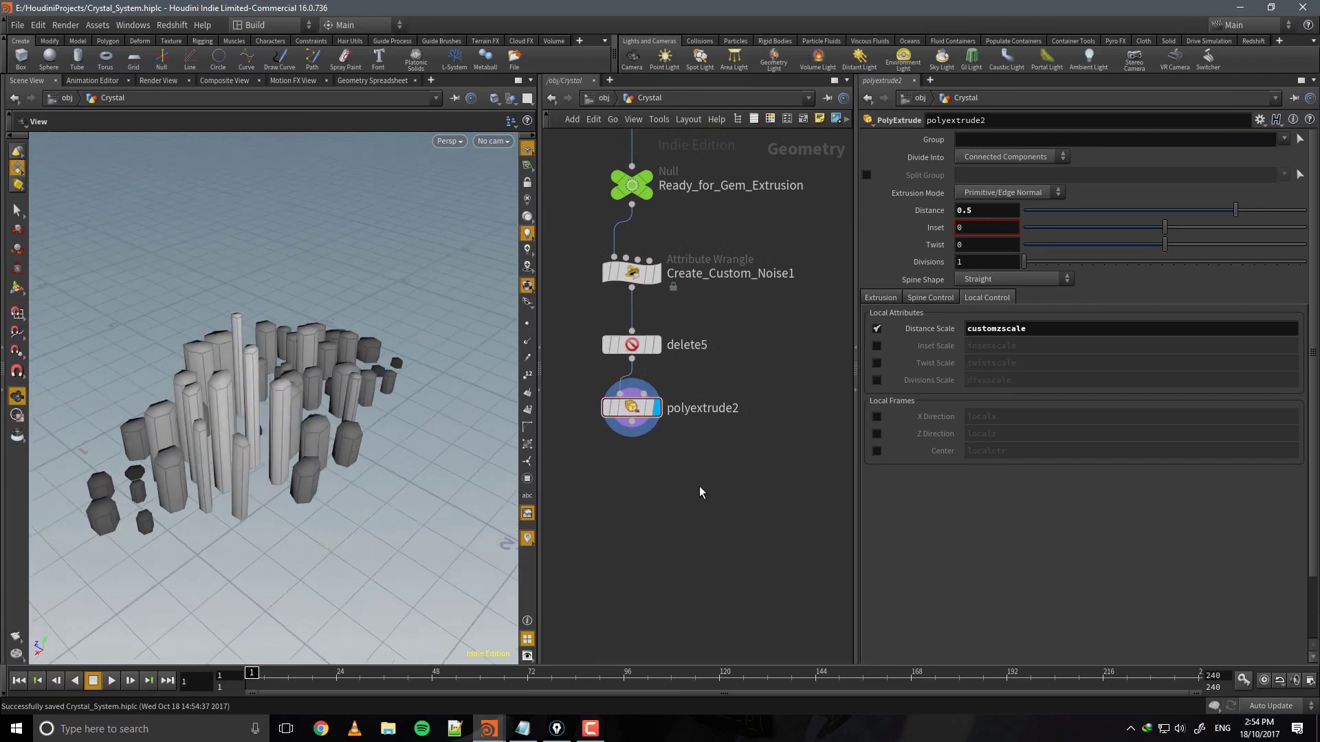
pyautogui.press('Tab')
pyautogui.press('Escape')
pyautogui.click(640, 463)
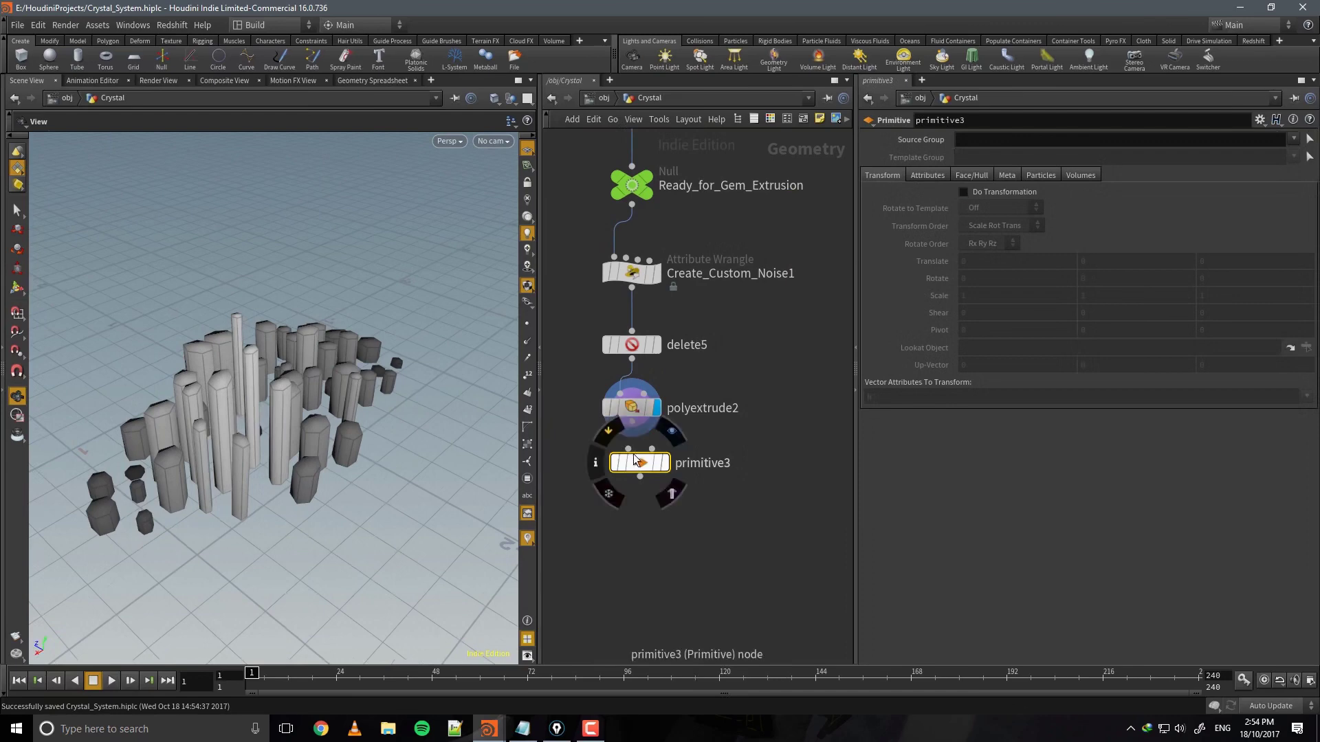
pyautogui.click(632, 421)
pyautogui.click(628, 449)
pyautogui.moveTo(636, 461); pyautogui.dragTo(628, 468)
pyautogui.click(657, 468)
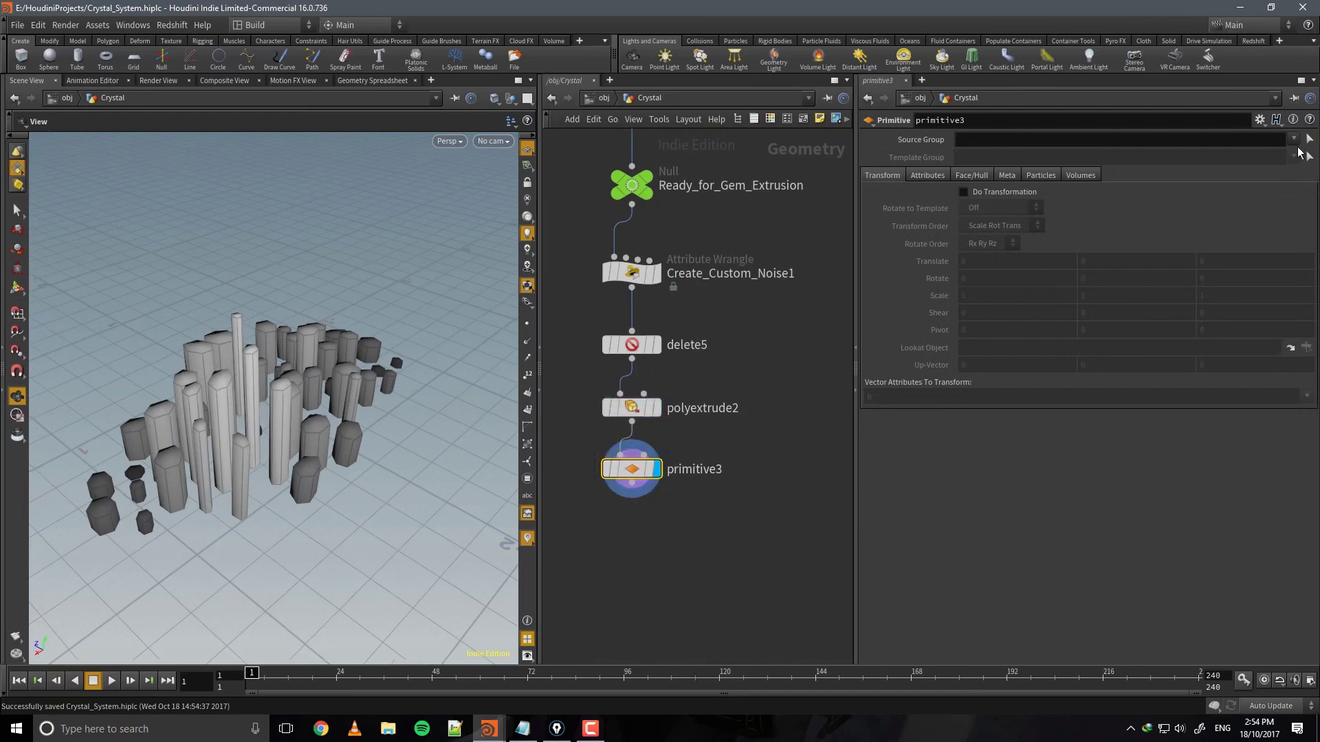
# Set the Primitive node's source group to EFA, enable its transformation with a scale of 0.8 on all axes, and save.
pyautogui.click(1294, 138)
pyautogui.click(1273, 158)
pyautogui.click(1028, 192)
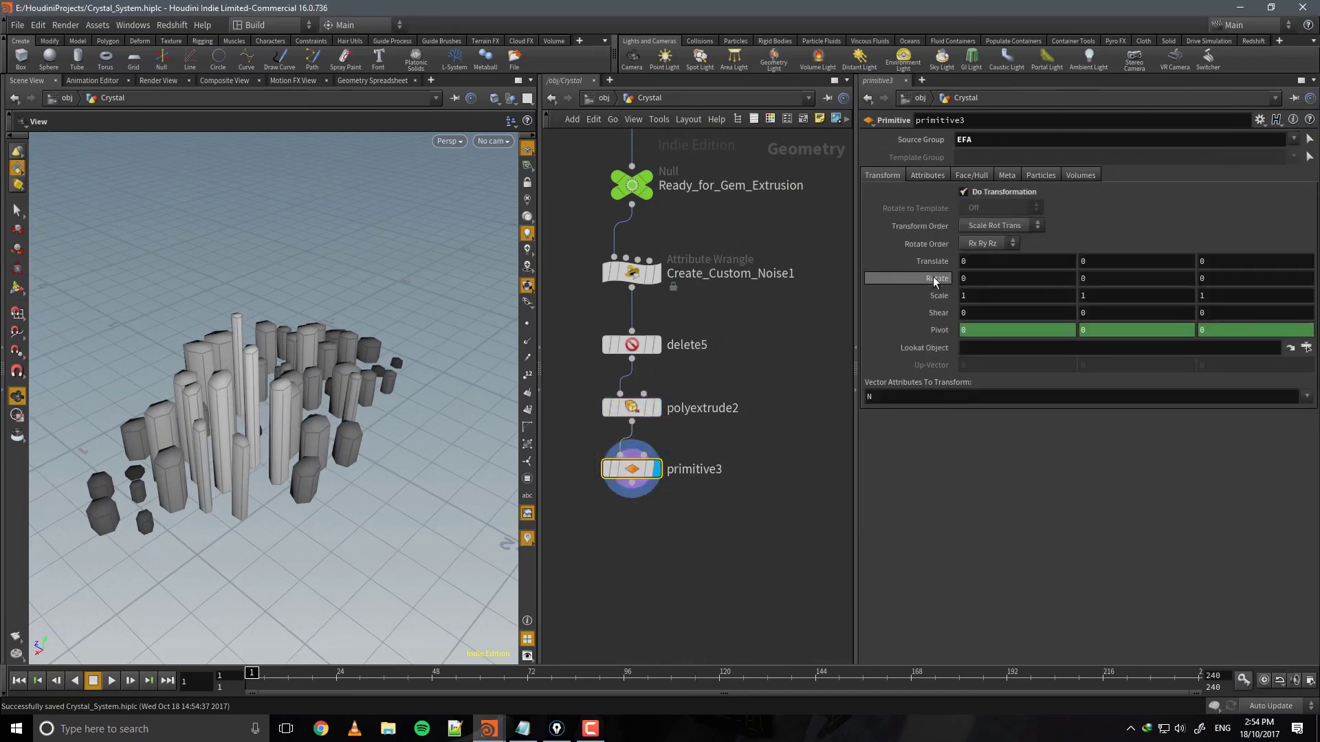
pyautogui.moveTo(911, 295)
pyautogui.mouseDown(button='middle')
pyautogui.moveTo(899, 295)
pyautogui.moveTo(913, 300)
pyautogui.mouseUp(button='middle')
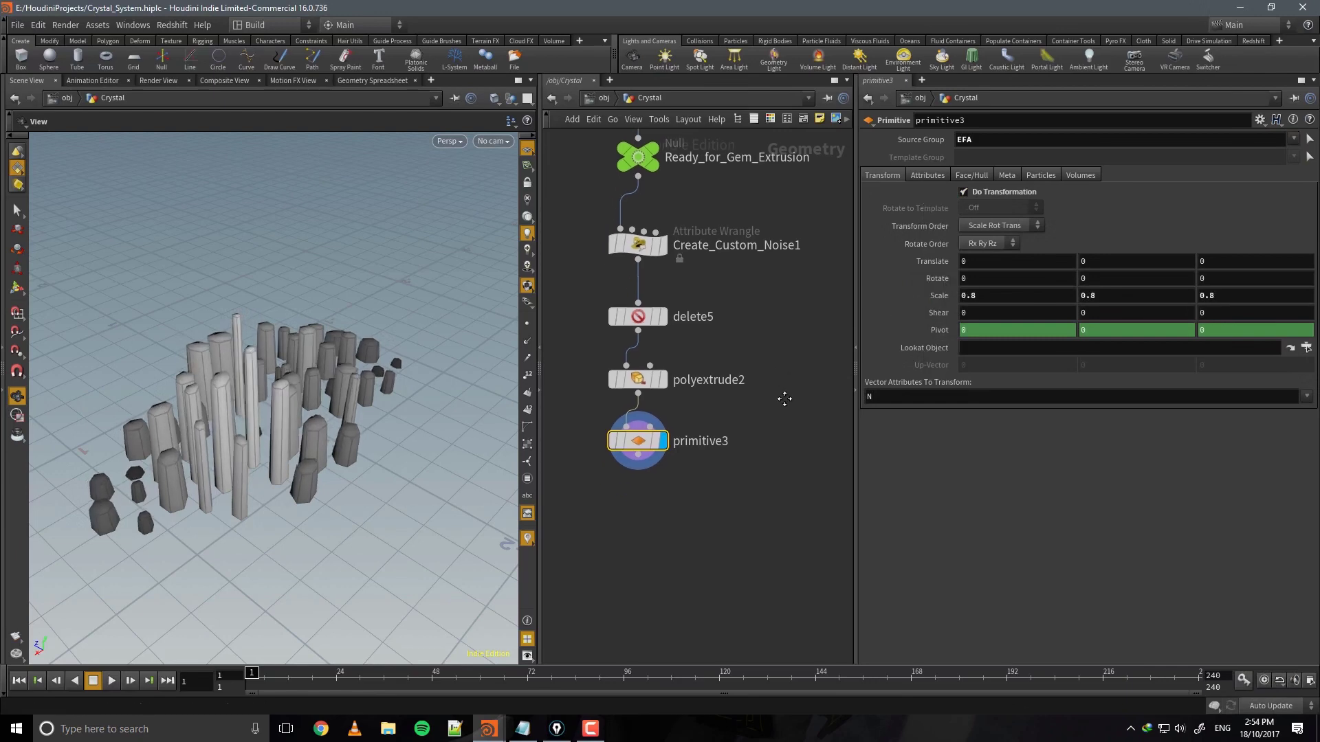
pyautogui.hotkey('ctrl', 's')
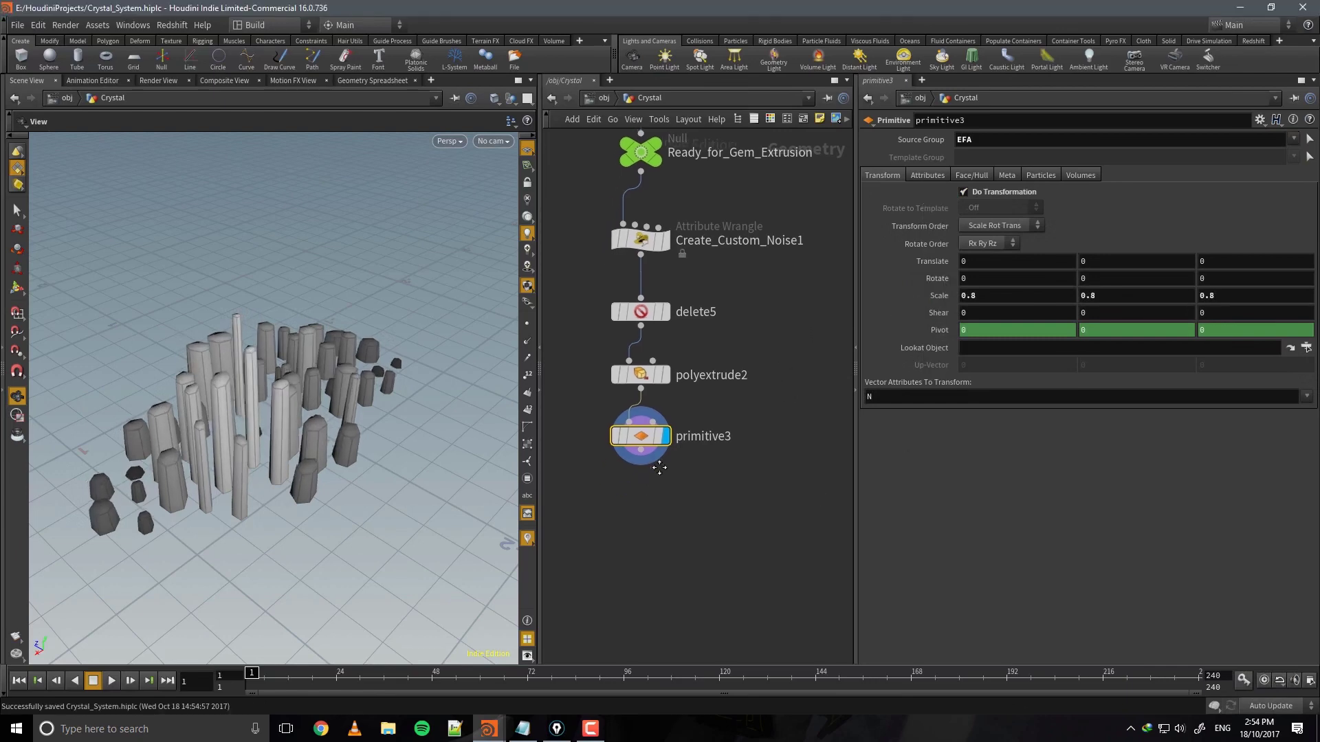
# Add a Group Delete node below the primitive3 node.
pyautogui.moveTo(706, 529); pyautogui.dragTo(720, 490, button='middle')
pyautogui.press('Tab')
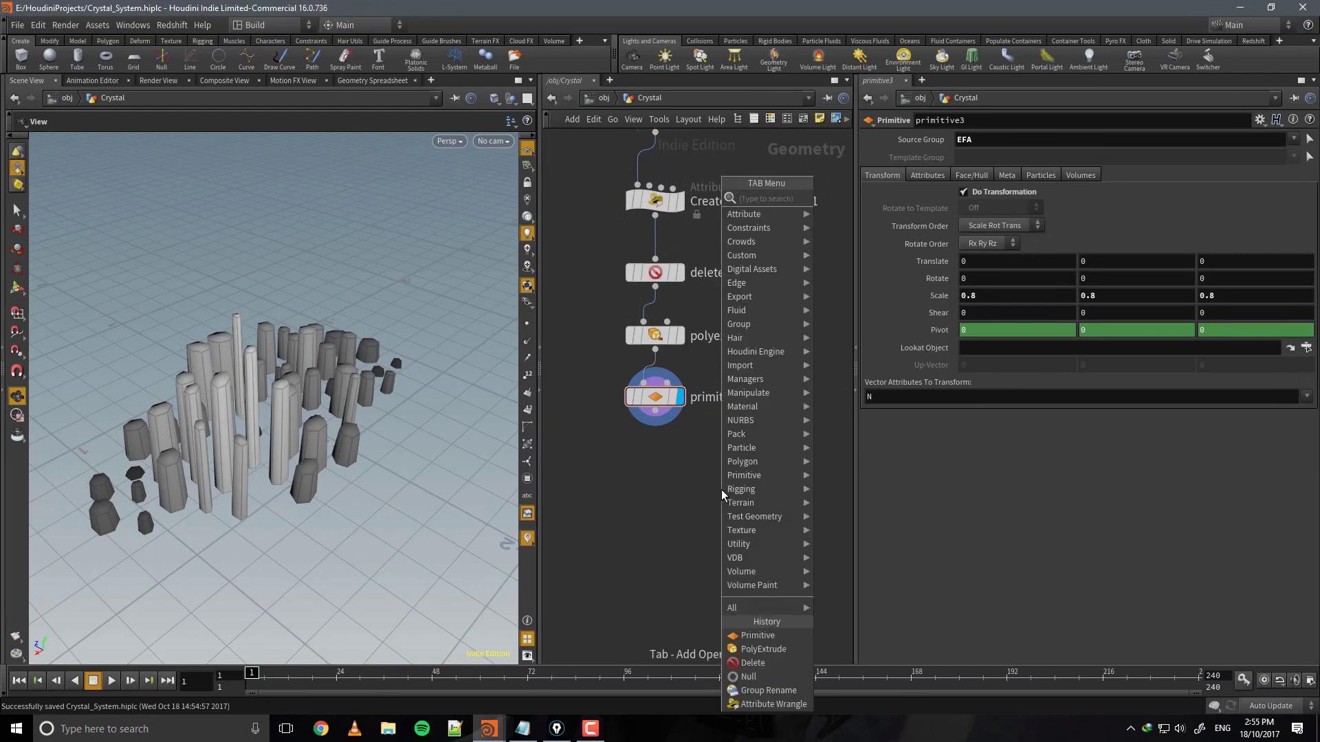
pyautogui.write('gren')
pyautogui.press('Return')
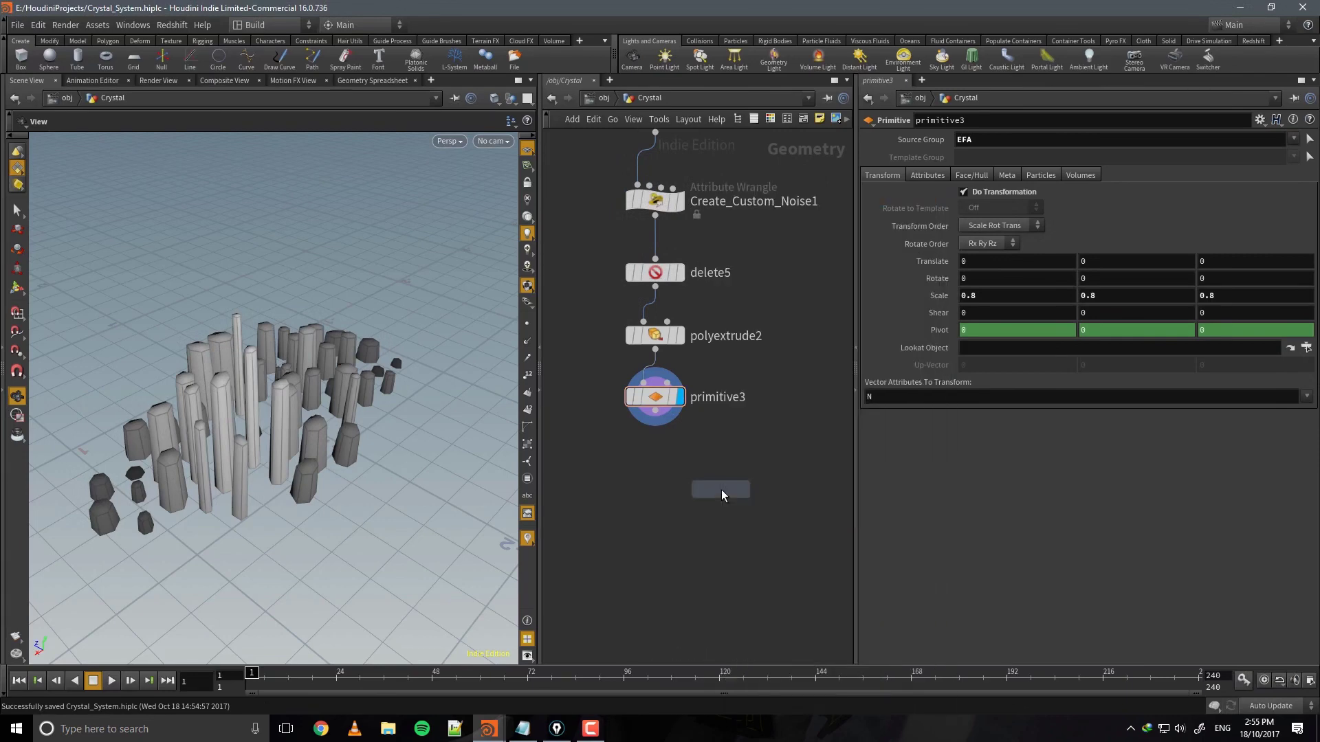
pyautogui.click(632, 509)
# Add an Attribute Delete node, wire it between primitive3 and the Group Delete node, and display it.
pyautogui.press('Tab')
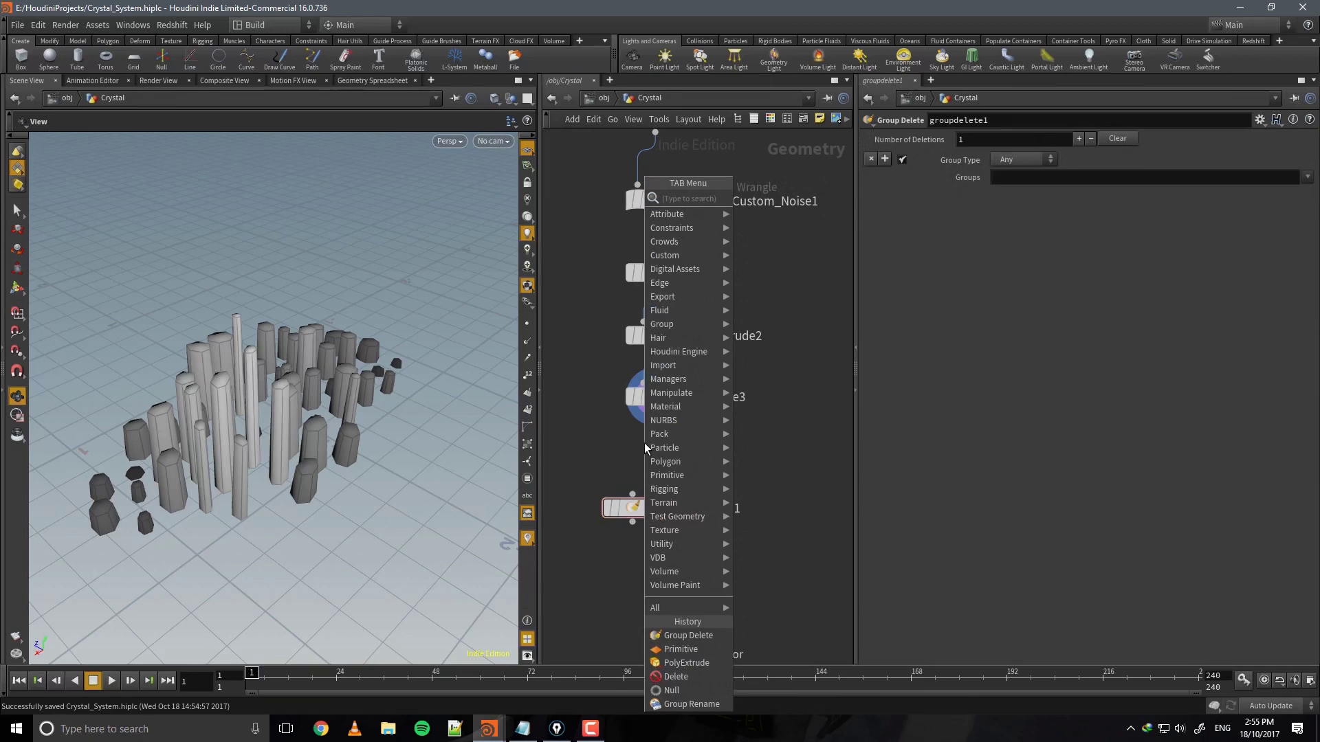
pyautogui.write('atde')
pyautogui.press('Return')
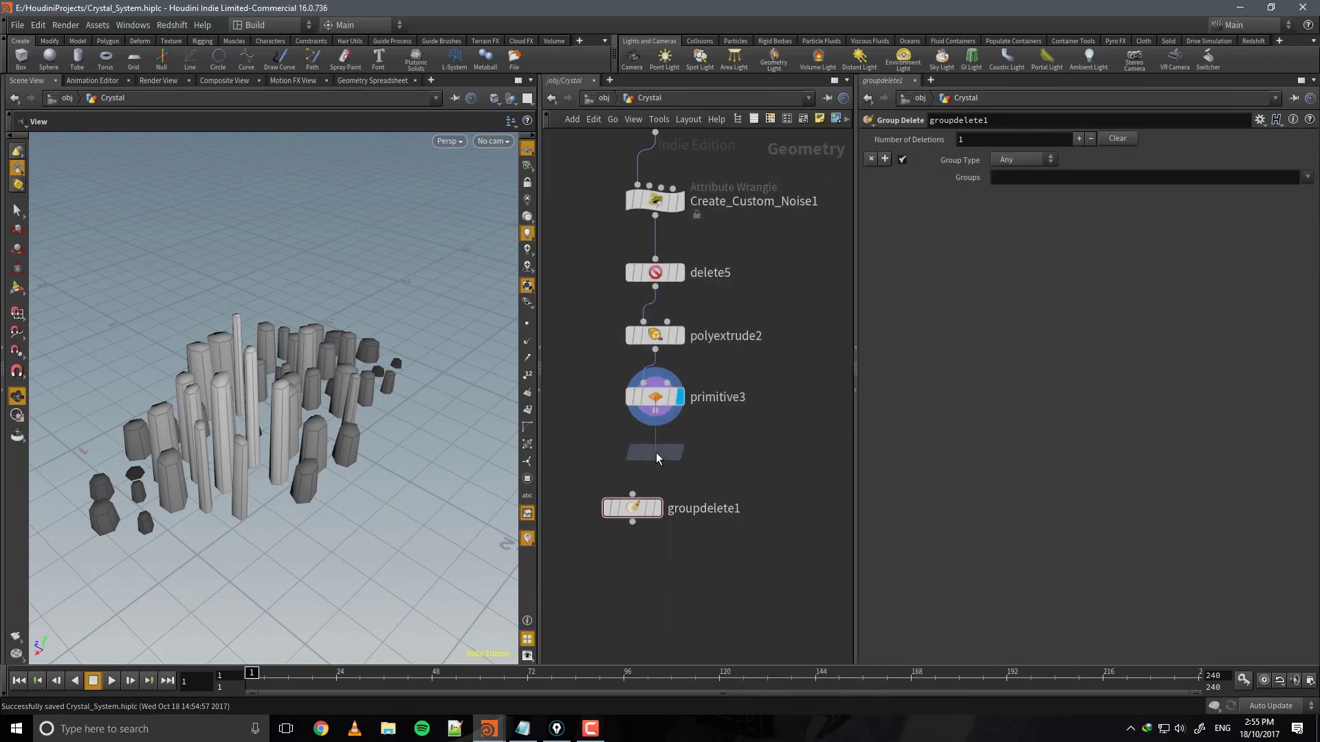
pyautogui.click(655, 453)
pyautogui.click(656, 411)
pyautogui.click(656, 438)
pyautogui.click(655, 466)
pyautogui.click(632, 494)
pyautogui.moveTo(641, 512); pyautogui.dragTo(670, 509)
pyautogui.click(682, 454)
# Set the Attribute Delete node to remove the primitive attributes customiscale, customzscale and Cd.
pyautogui.click(1310, 139)
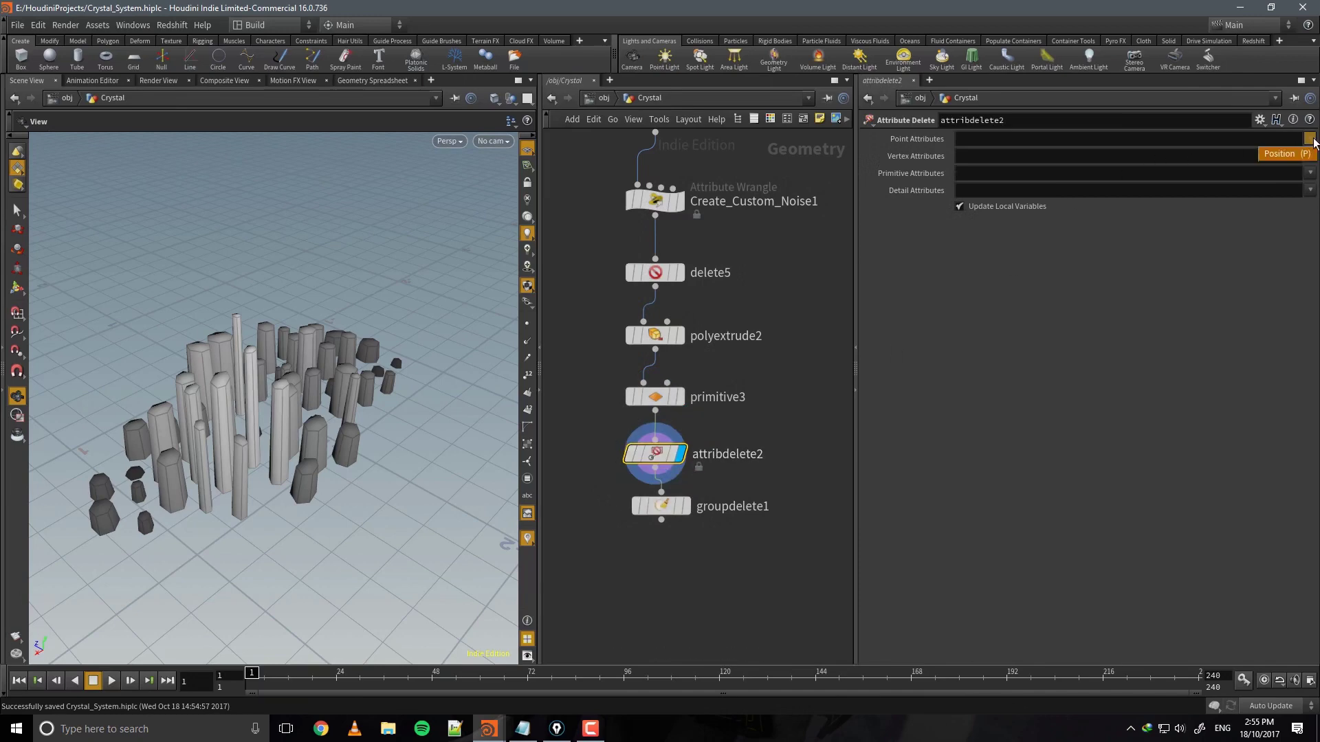
pyautogui.click(1310, 174)
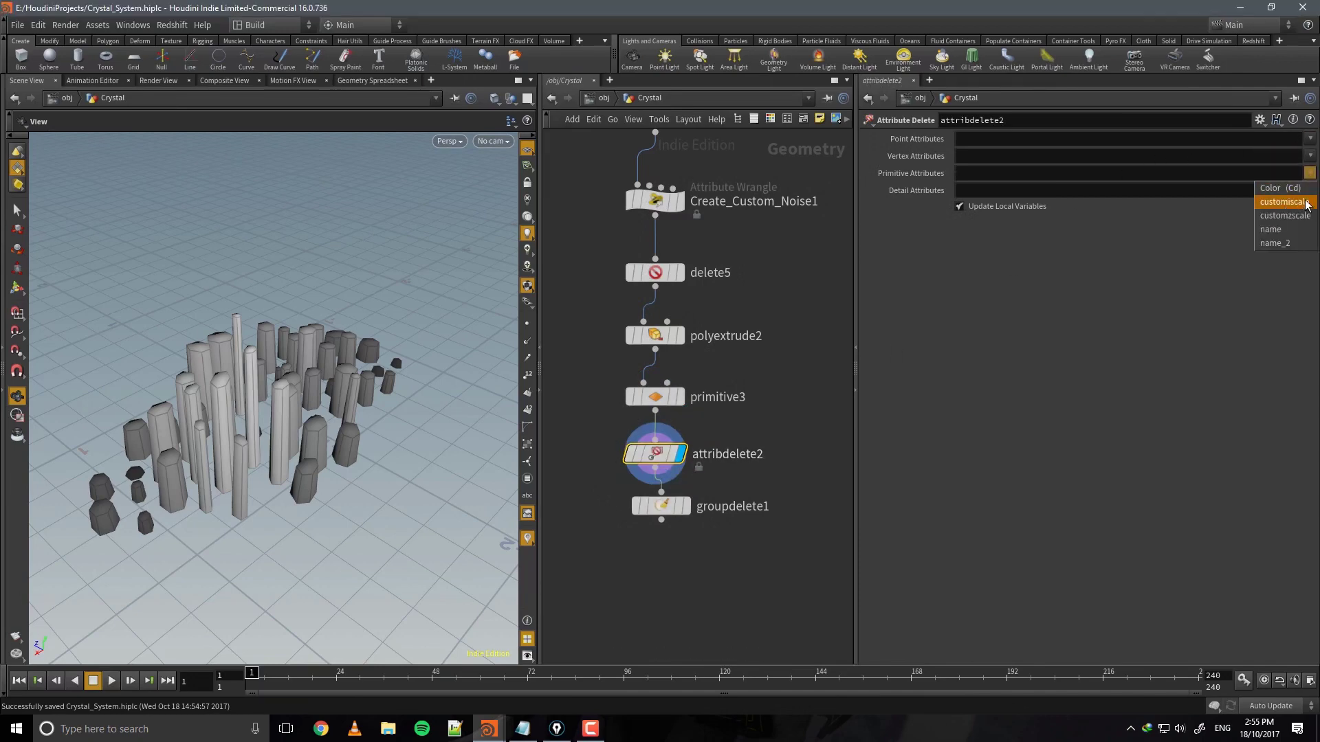
pyautogui.click(1284, 202)
pyautogui.click(1310, 173)
pyautogui.click(1284, 215)
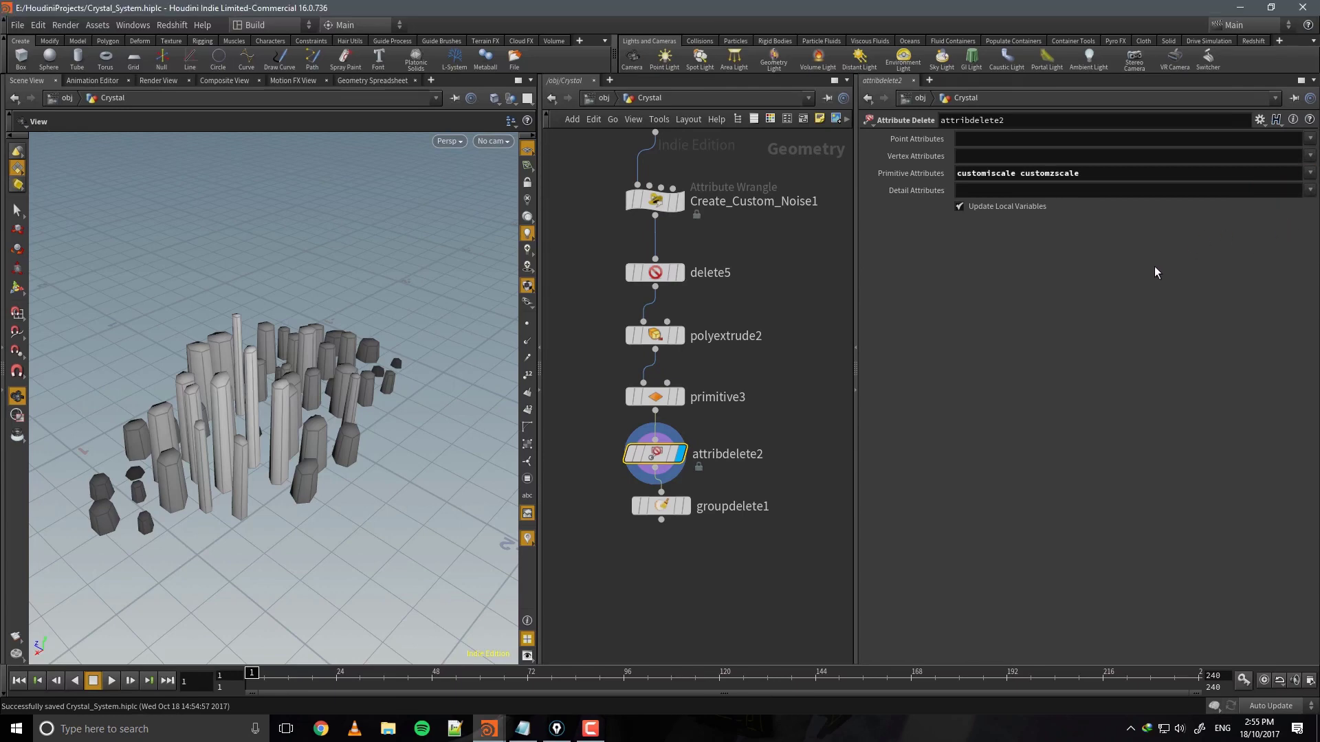
pyautogui.click(1310, 174)
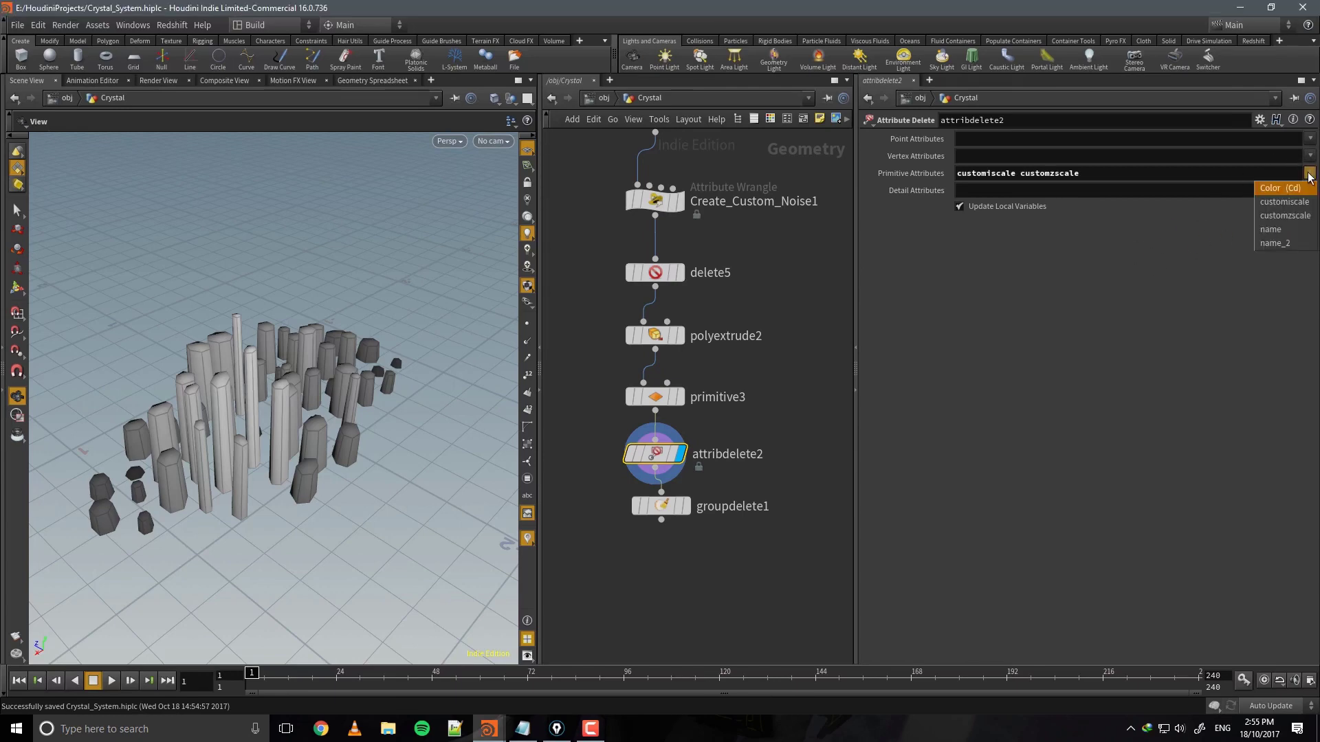
pyautogui.click(1289, 200)
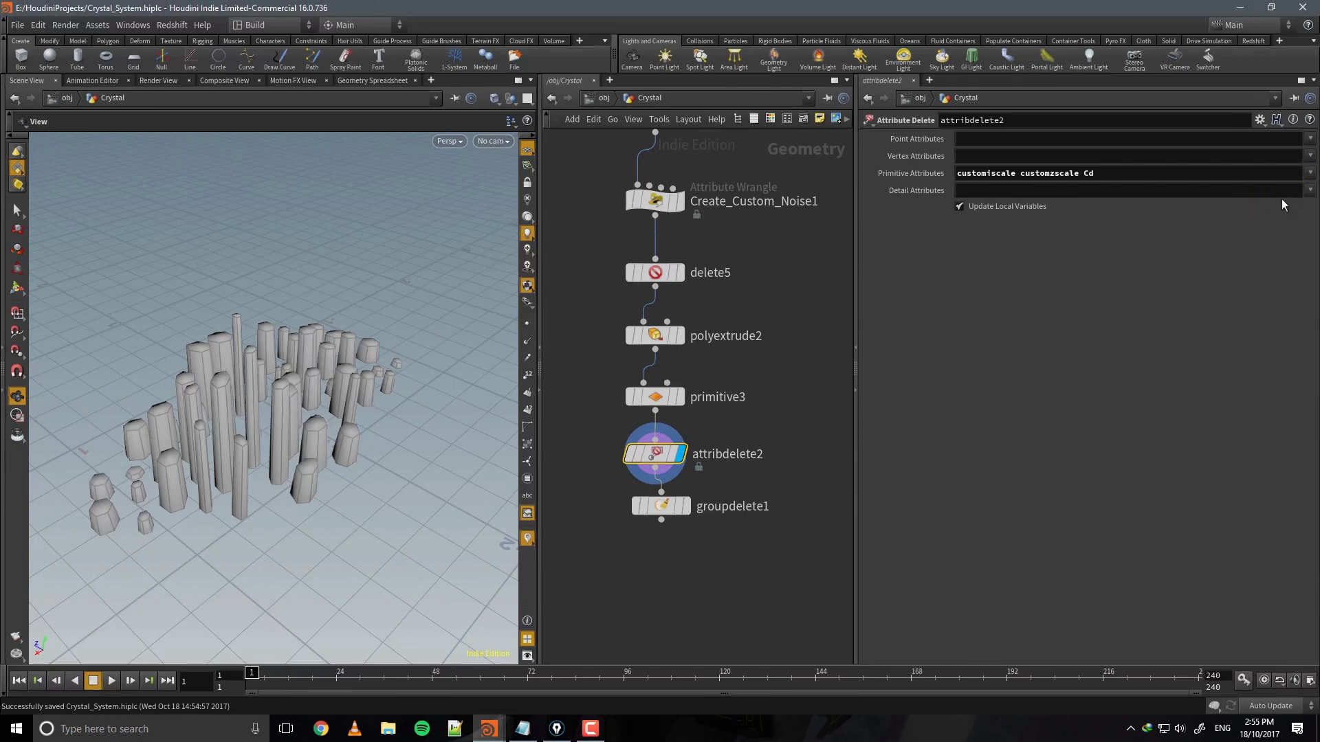
pyautogui.click(1310, 173)
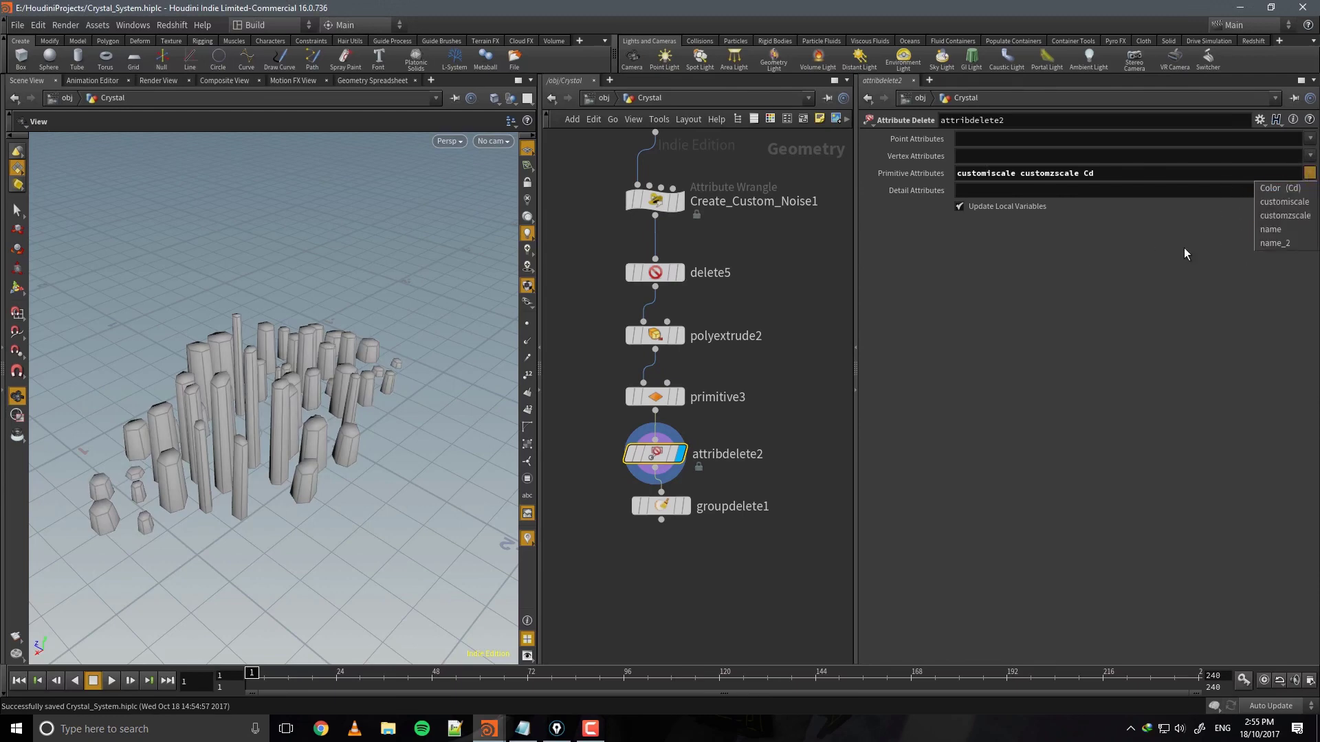
pyautogui.click(1191, 240)
pyautogui.click(1310, 191)
pyautogui.click(1168, 251)
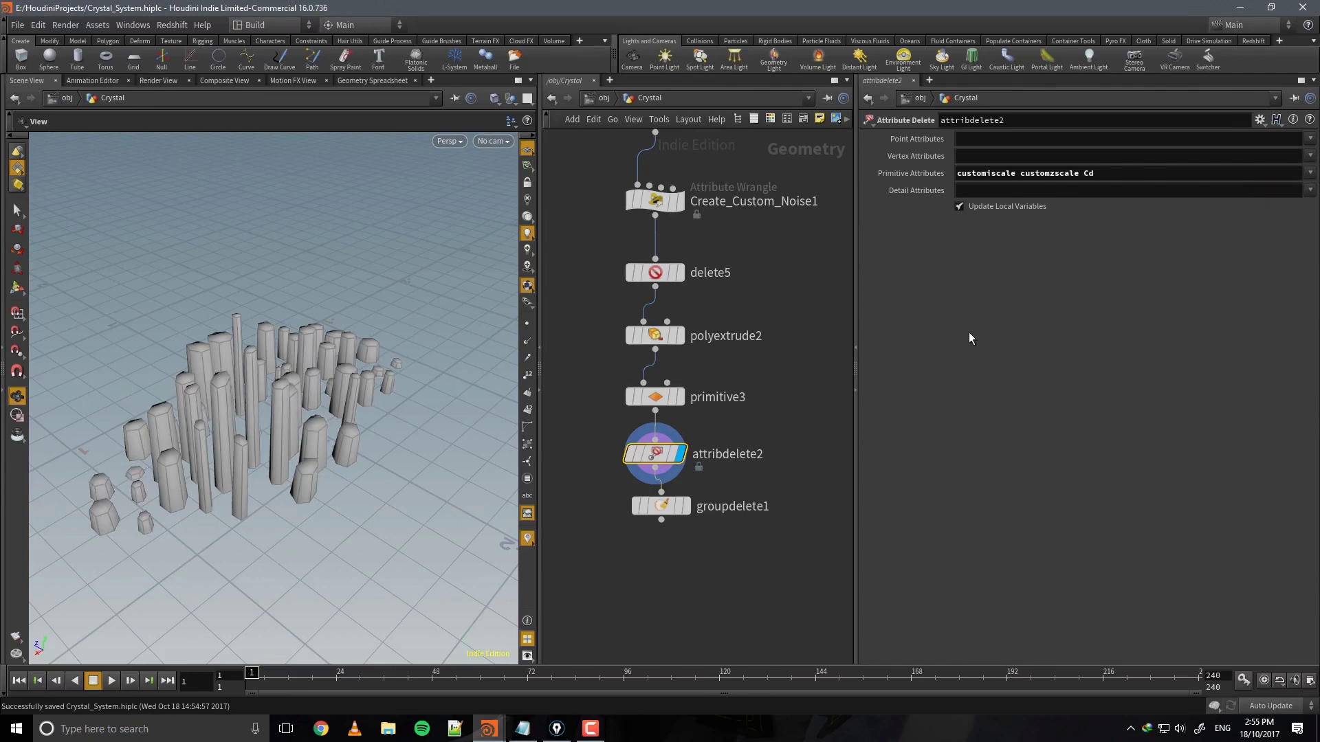
# Align and display the Group Delete node, set its groups to *, save the scene, and check the node's info.
pyautogui.moveTo(670, 504); pyautogui.dragTo(664, 509)
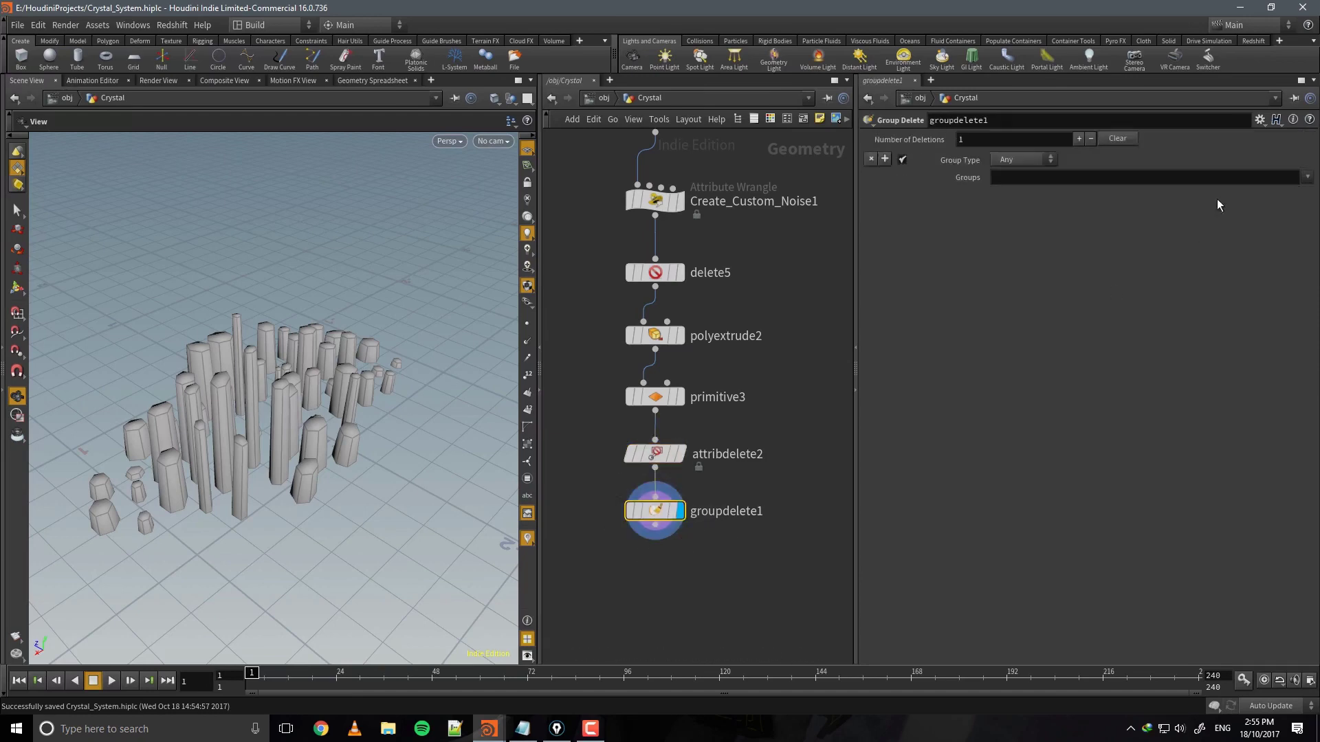
pyautogui.click(1308, 176)
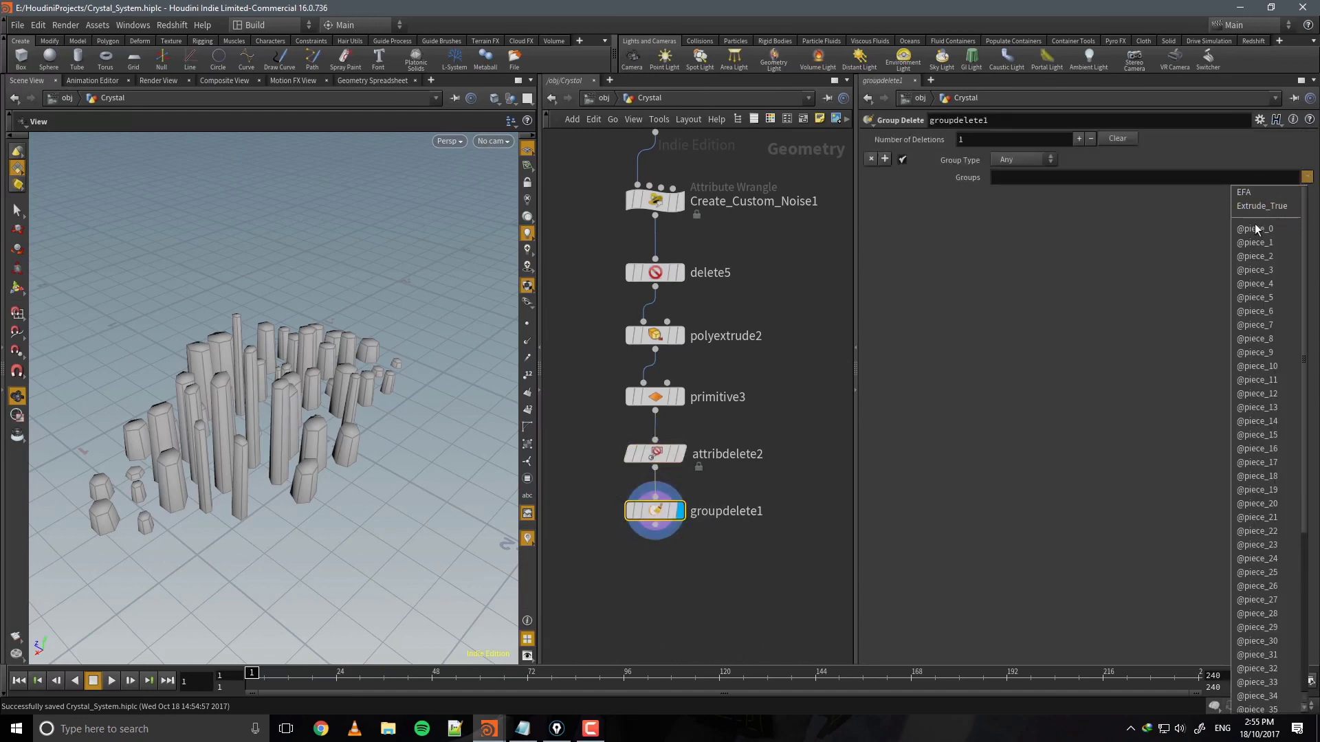
pyautogui.moveTo(1304, 206); pyautogui.dragTo(1306, 474)
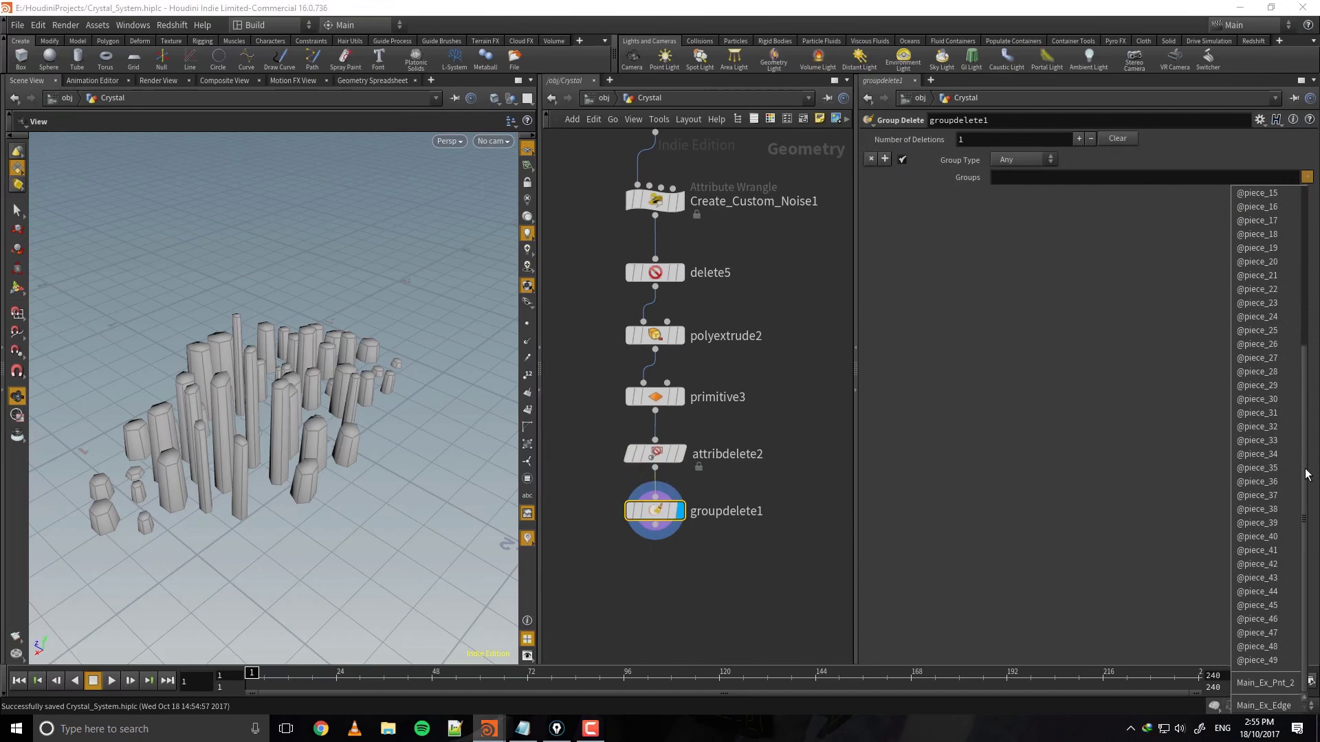
pyautogui.click(1151, 177)
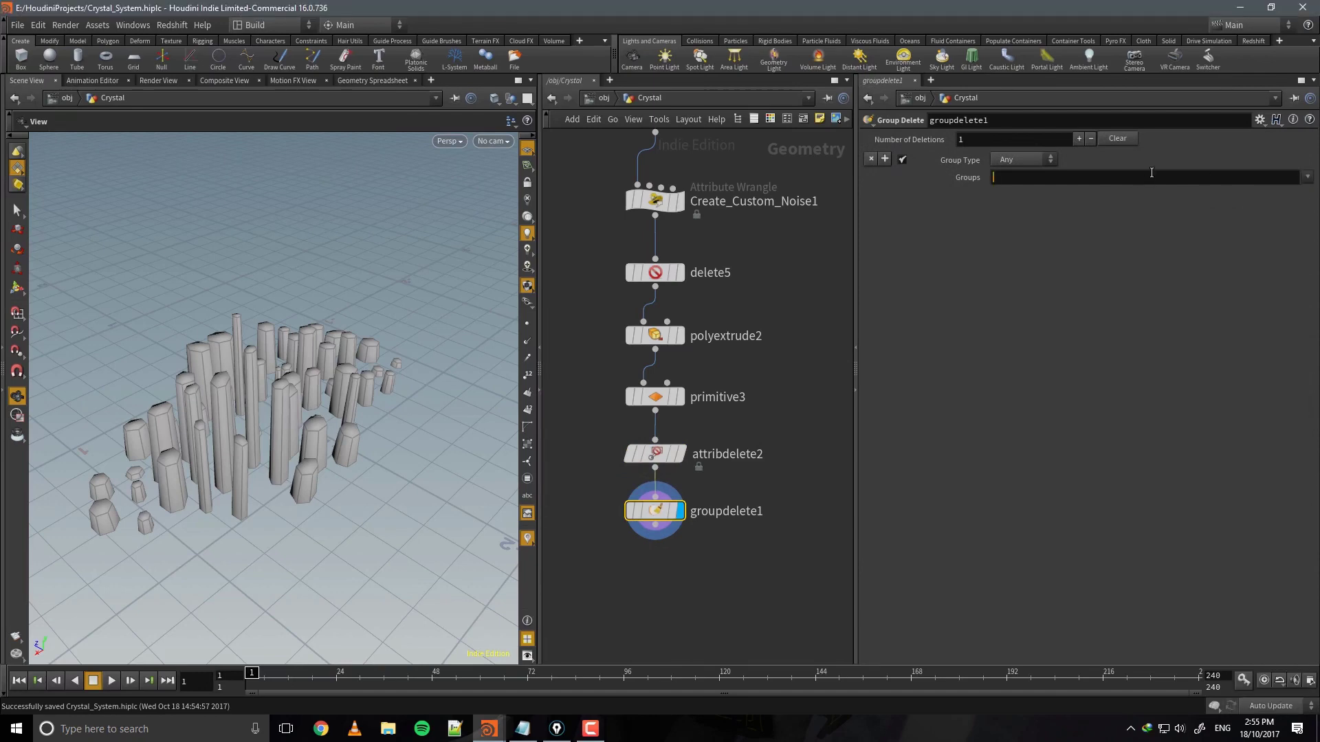
pyautogui.middleClick(655, 525)
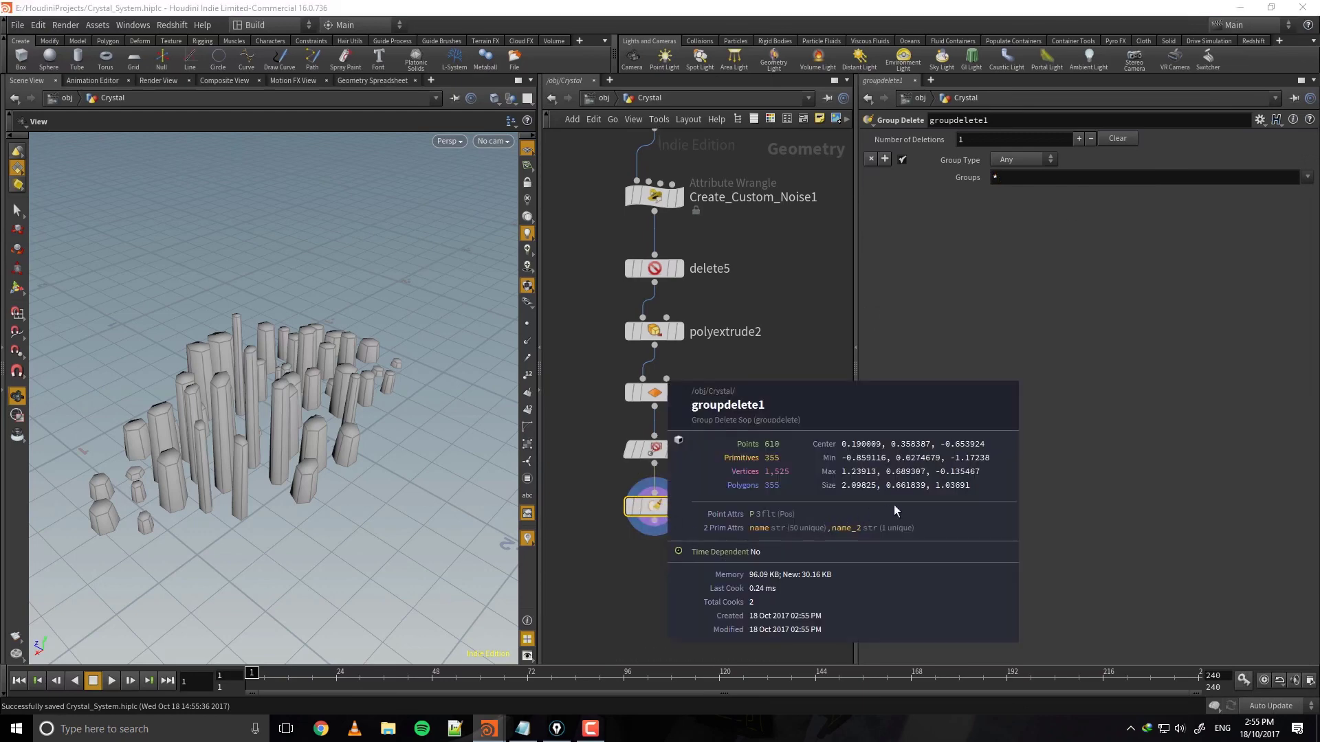
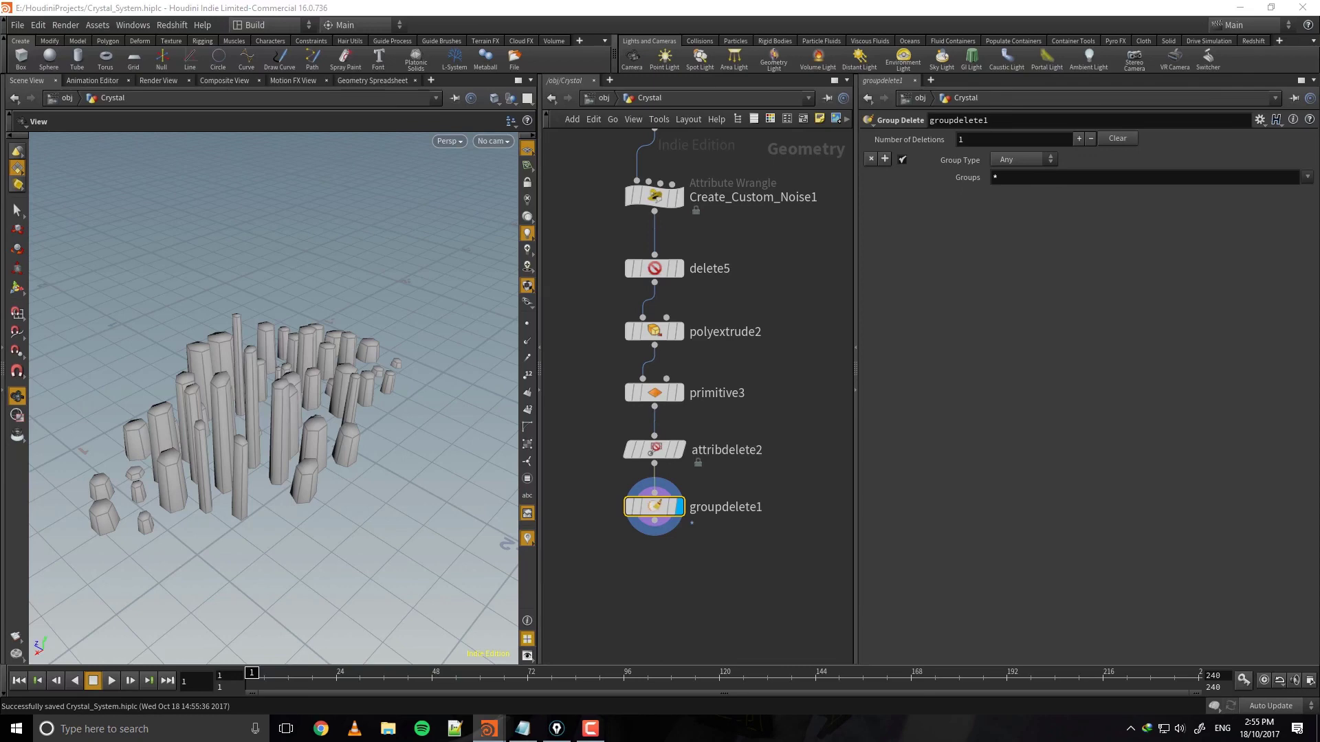
# Examine the extruded crystals' tapered tips up close and review the node chain that builds them.
pyautogui.moveTo(772, 537); pyautogui.dragTo(783, 491, button='middle')
pyautogui.scroll(-5, 777, 467)
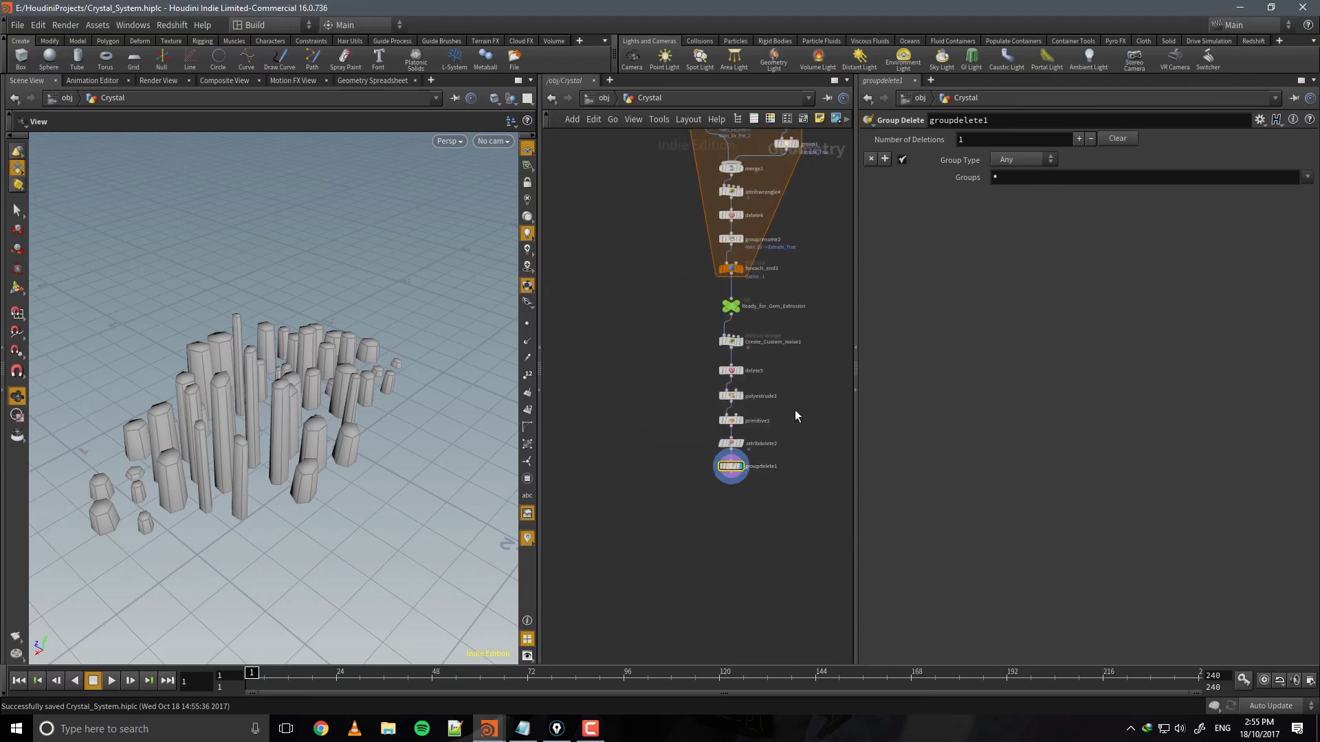
pyautogui.moveTo(796, 405); pyautogui.dragTo(774, 346, button='middle')
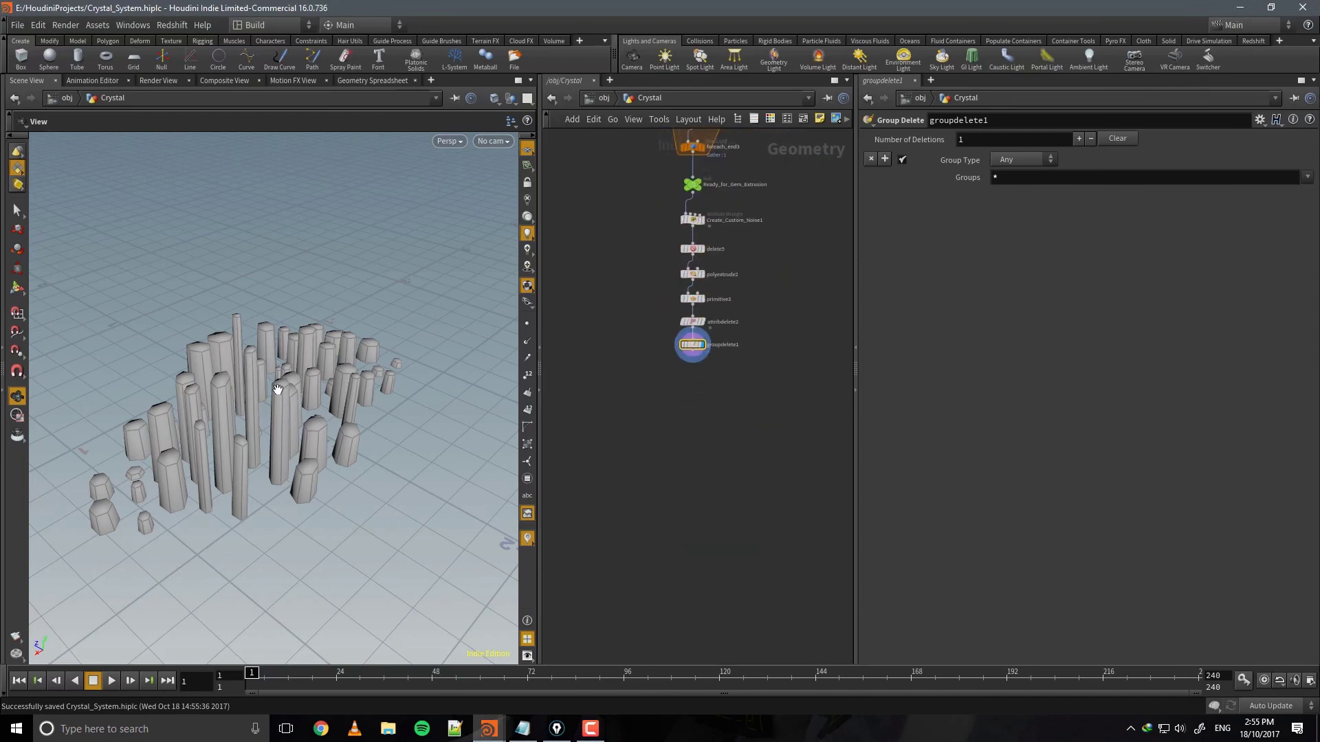
pyautogui.moveTo(279, 389); pyautogui.dragTo(491, 433)
pyautogui.scroll(5, 276, 398)
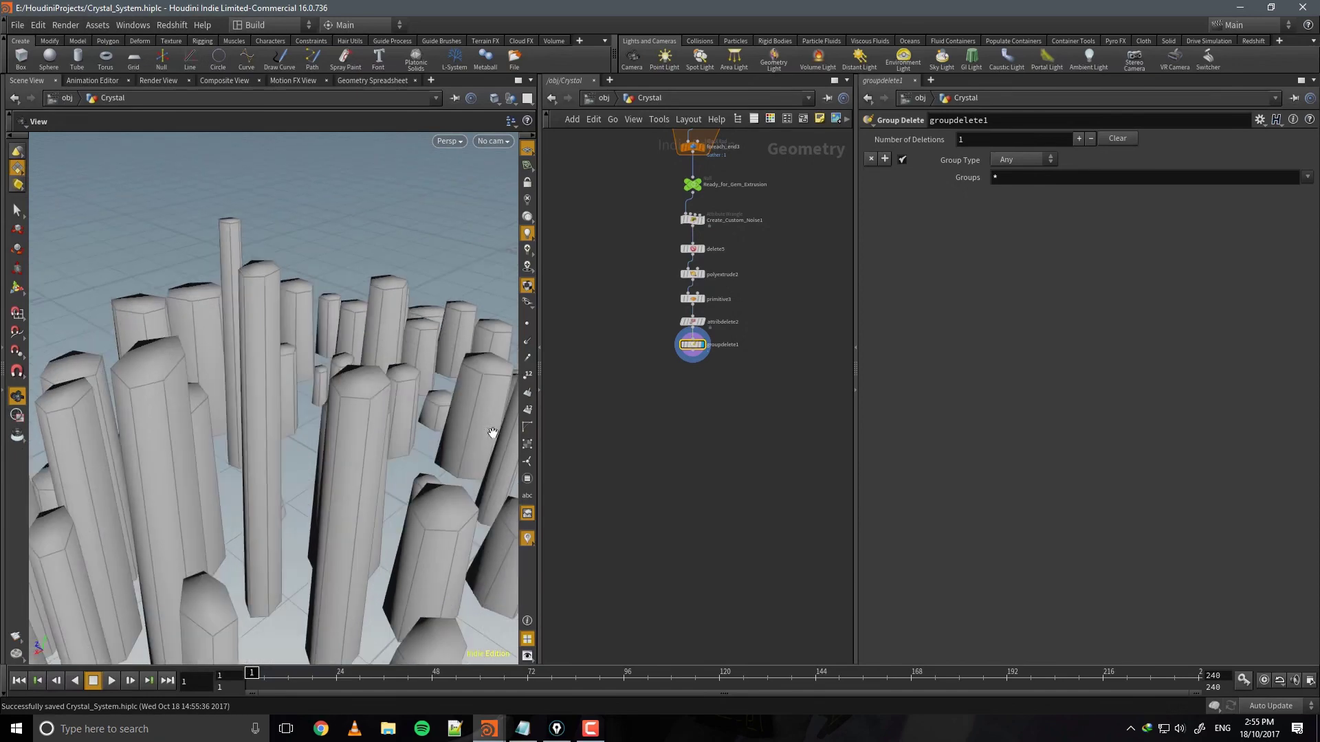
pyautogui.moveTo(723, 403); pyautogui.dragTo(718, 420, button='middle')
pyautogui.moveTo(264, 394); pyautogui.dragTo(279, 402)
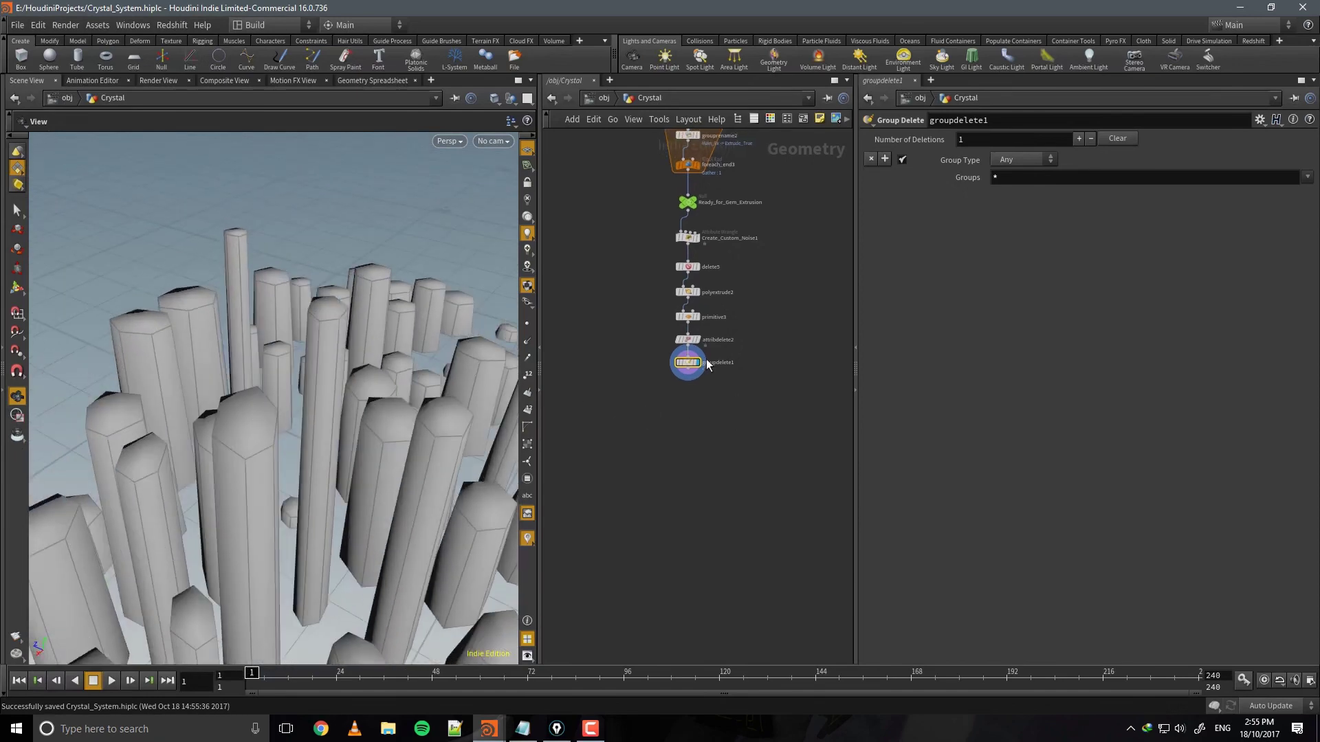
pyautogui.moveTo(707, 363); pyautogui.dragTo(708, 391, button='middle')
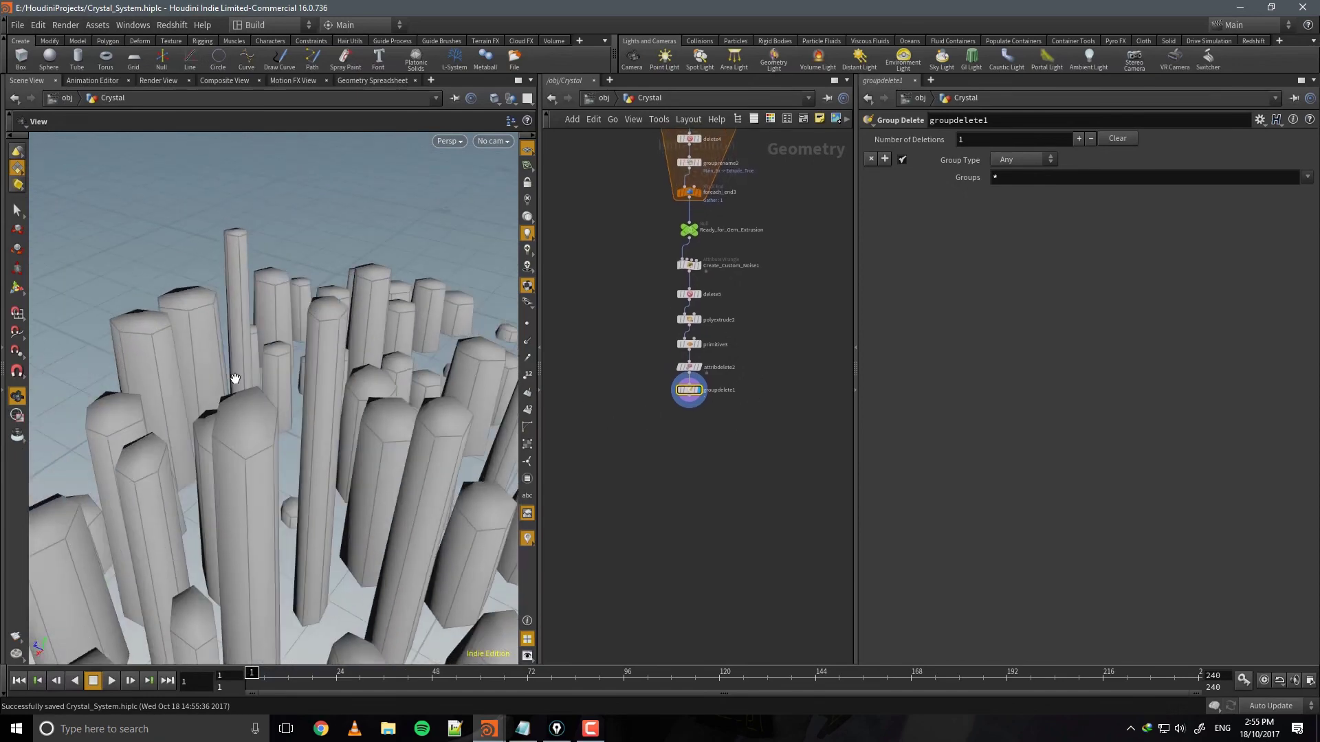
pyautogui.moveTo(253, 421); pyautogui.dragTo(251, 469)
pyautogui.moveTo(240, 380); pyautogui.dragTo(234, 344)
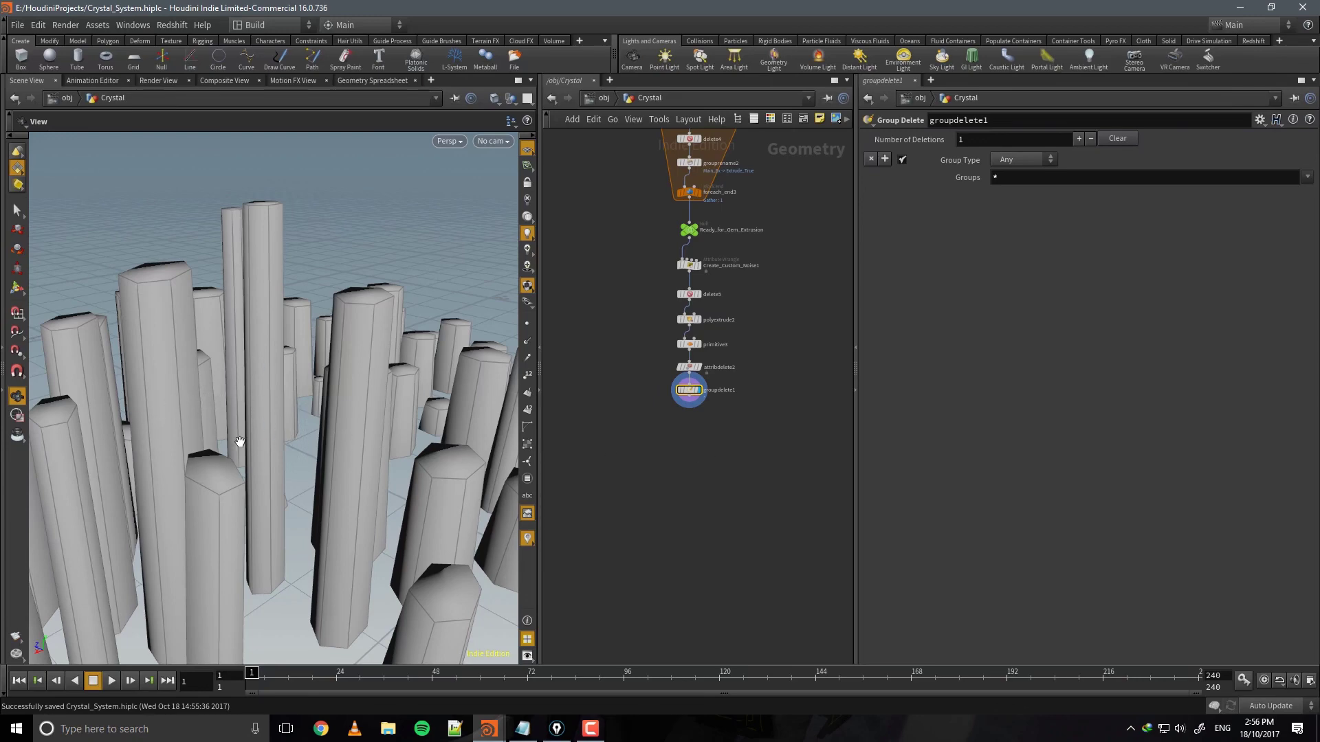
# Add a For-Each loop that iterates over primitives by the name attribute below the Group Delete node.
pyautogui.moveTo(684, 462); pyautogui.dragTo(673, 472, button='middle')
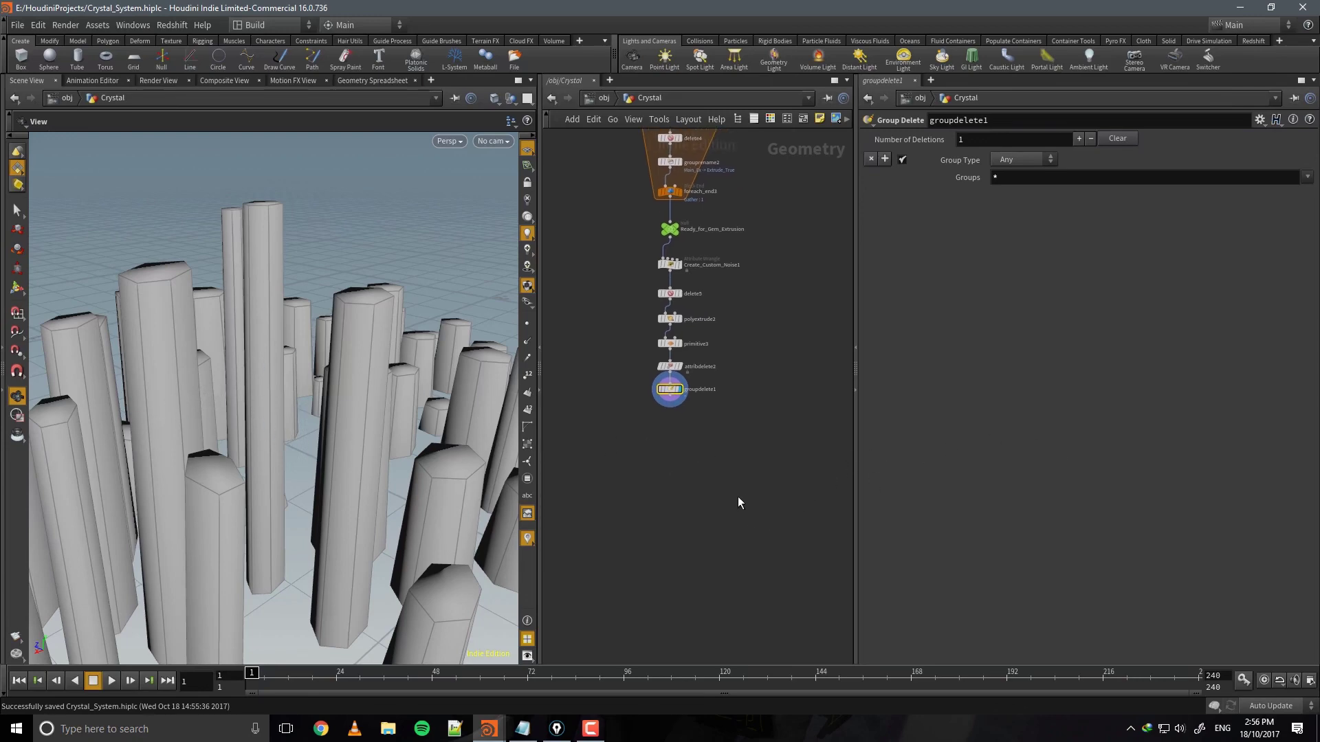
pyautogui.press('Tab')
pyautogui.write('foreach')
pyautogui.press('Return')
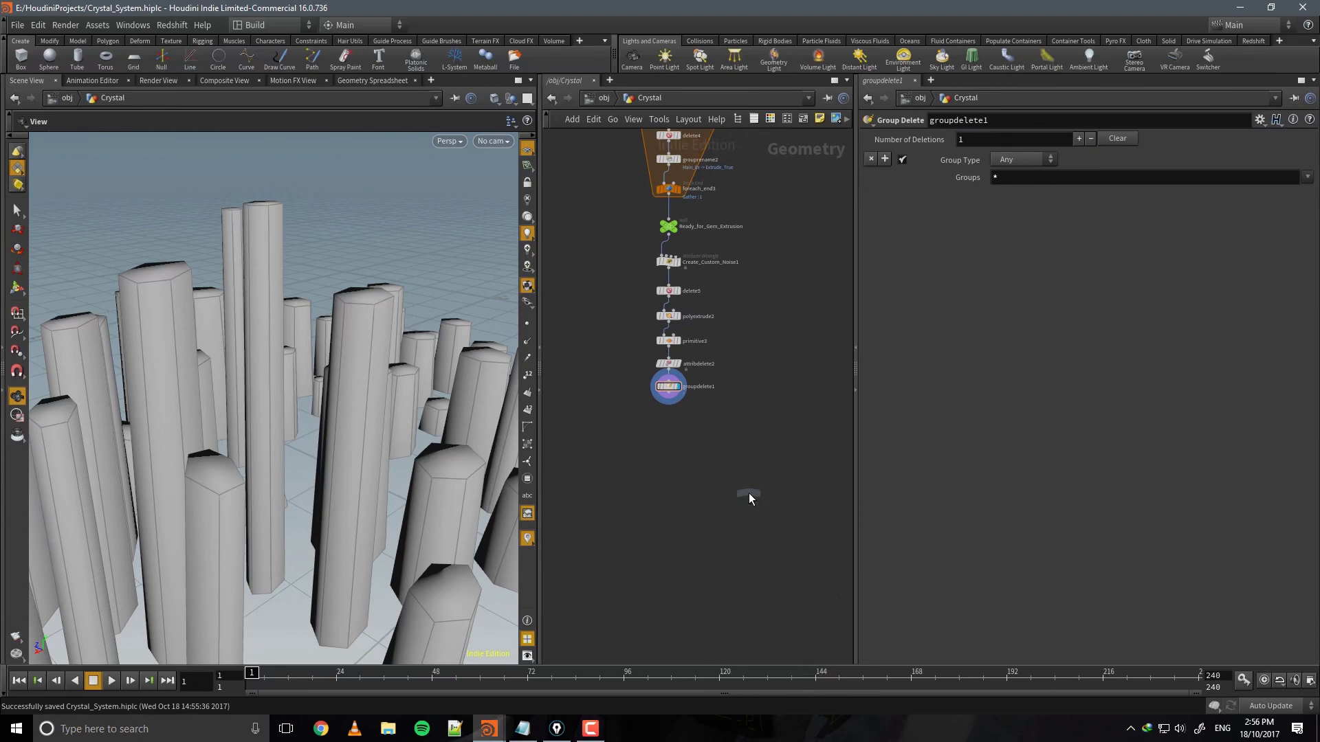
pyautogui.click(665, 447)
pyautogui.scroll(3, 688, 491)
pyautogui.click(748, 514)
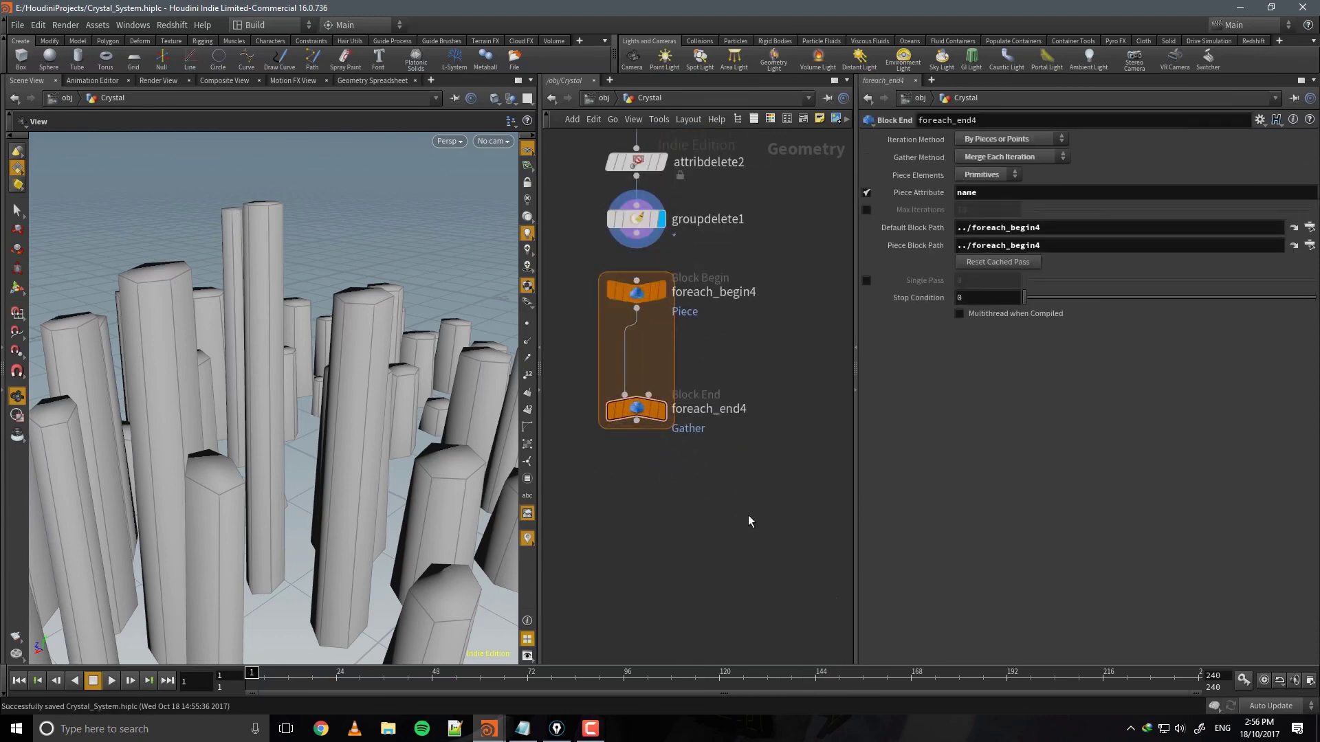
# Move the new loop's Block End node far below its Block Begin node and display it.
pyautogui.scroll(-4, 708, 456)
pyautogui.moveTo(679, 396); pyautogui.dragTo(686, 567)
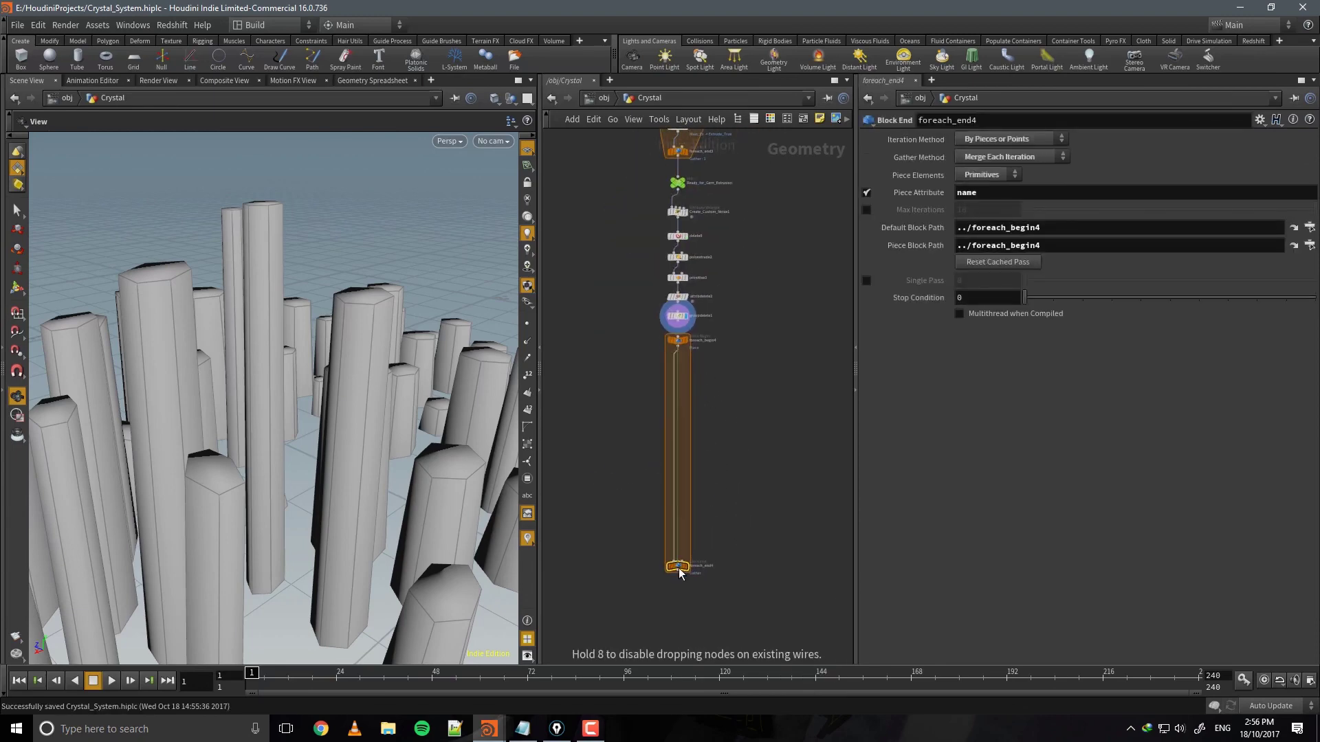
pyautogui.scroll(3, 688, 550)
pyautogui.moveTo(691, 524); pyautogui.dragTo(678, 578, button='middle')
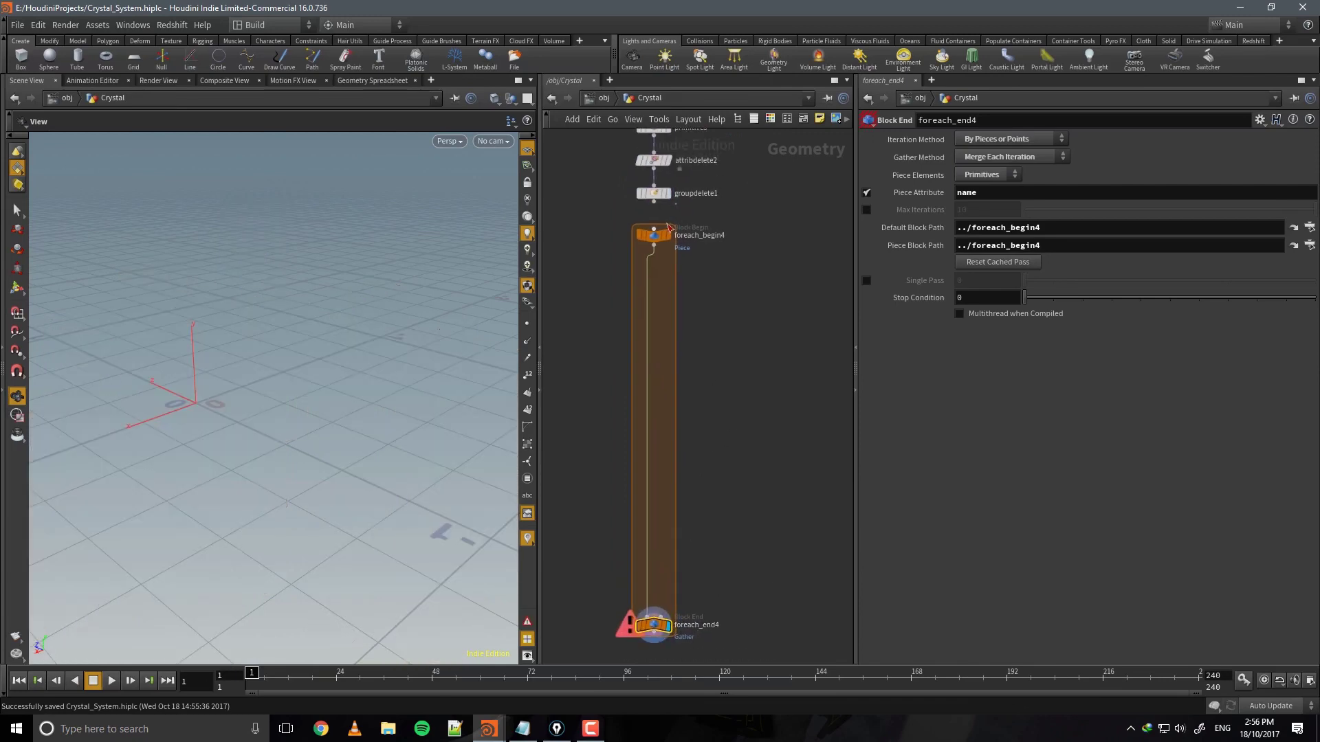
# Add a second For-Each loop beside the existing one and set foreach_end4's Piece Attribute to name_2.
pyautogui.moveTo(709, 426); pyautogui.dragTo(711, 375, button='middle')
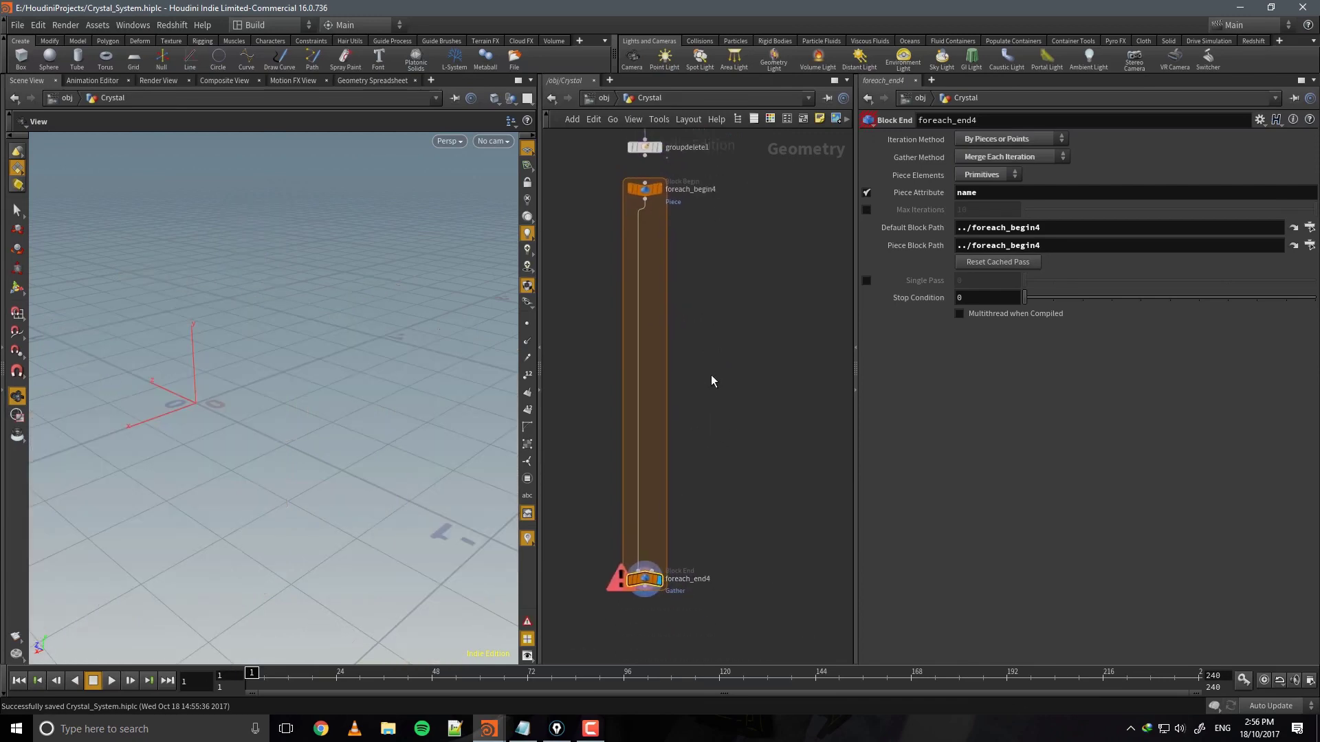
pyautogui.press('Tab')
pyautogui.write('fore')
pyautogui.press('Return')
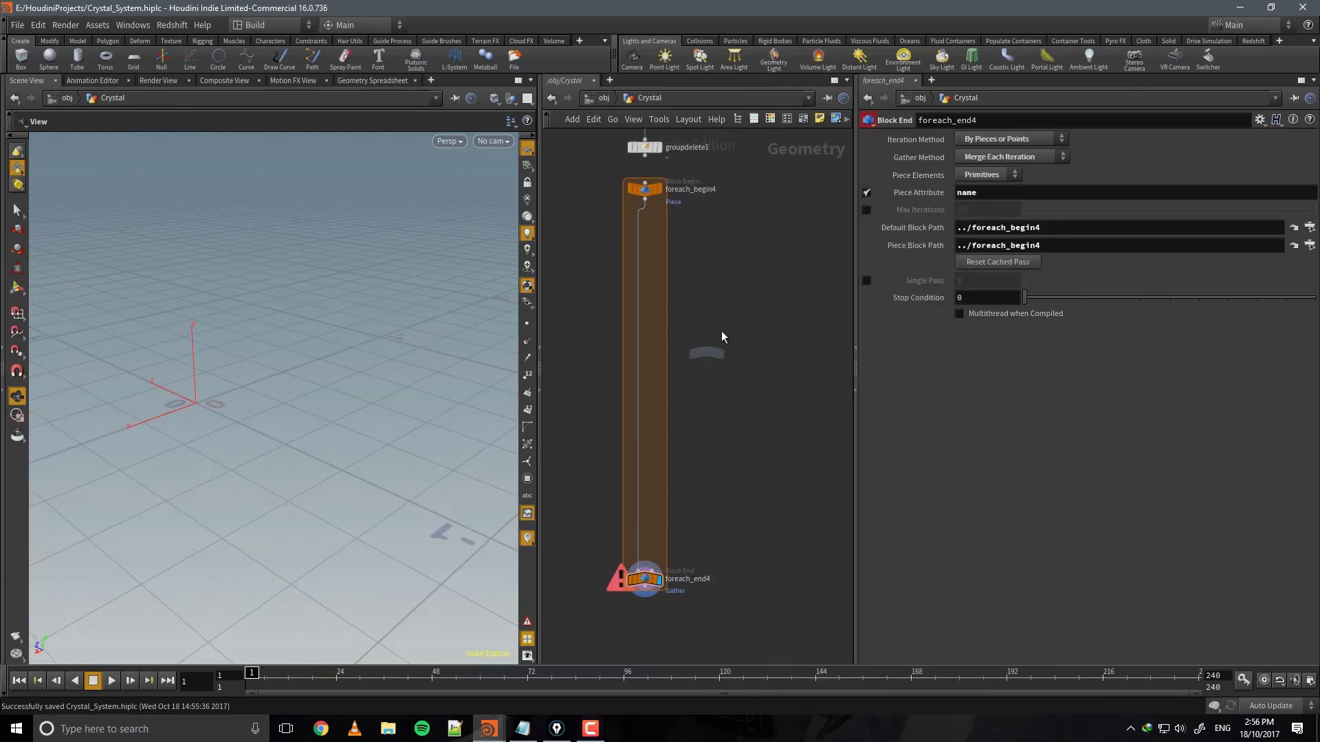
pyautogui.click(739, 375)
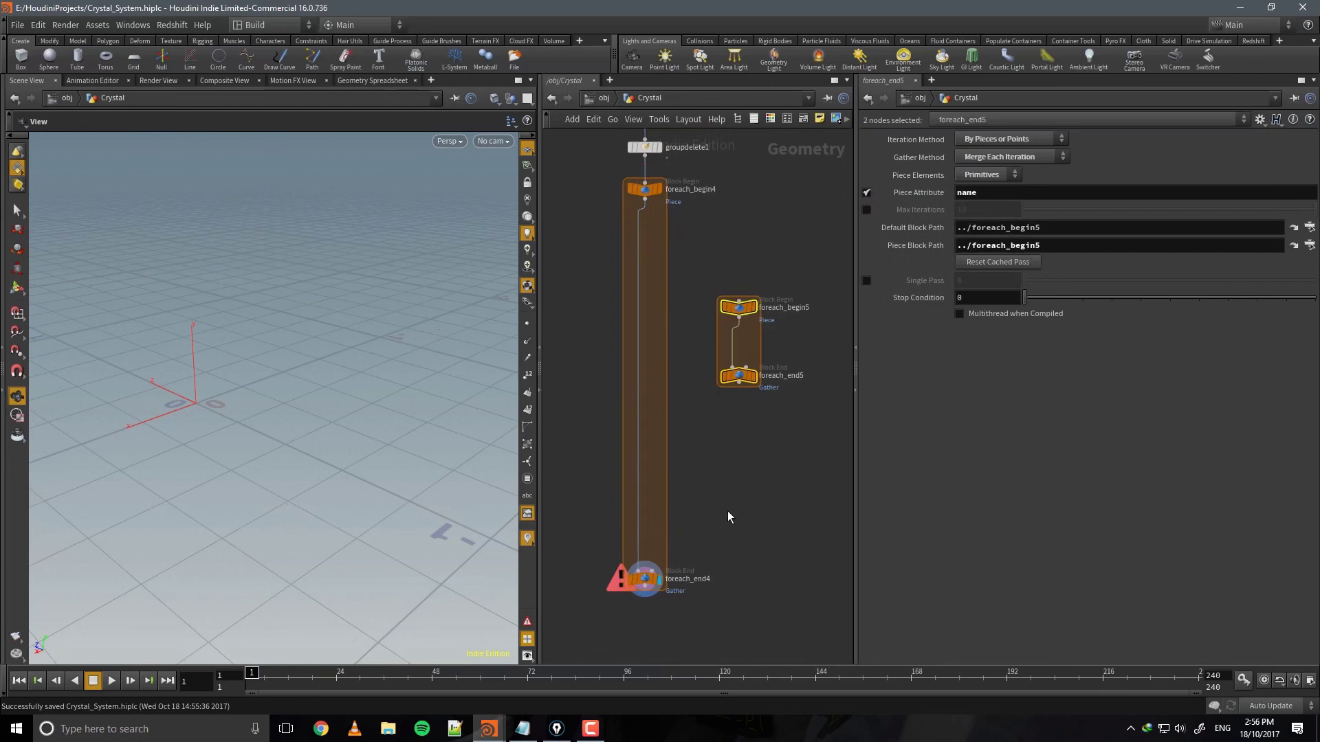
pyautogui.click(729, 517)
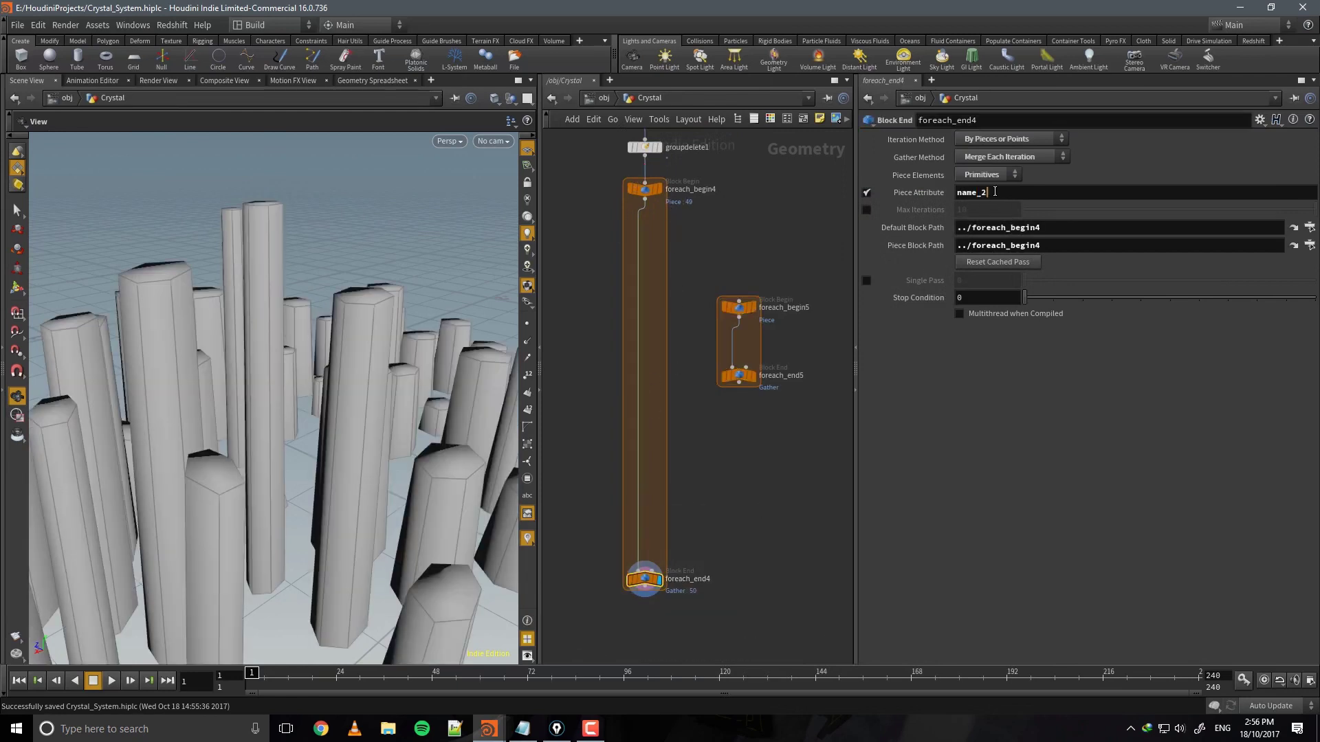
# Nest the foreach_begin5 and foreach_end5 pair inside the foreach4 loop, with foreach_end5 just above foreach_end4 and room between the pair for more nodes.
pyautogui.moveTo(770, 278); pyautogui.dragTo(711, 396)
pyautogui.moveTo(742, 313); pyautogui.dragTo(646, 237)
pyautogui.click(644, 300)
pyautogui.moveTo(644, 300); pyautogui.dragTo(652, 552)
pyautogui.keyDown('shift'); pyautogui.click(646, 579); pyautogui.keyUp('shift')
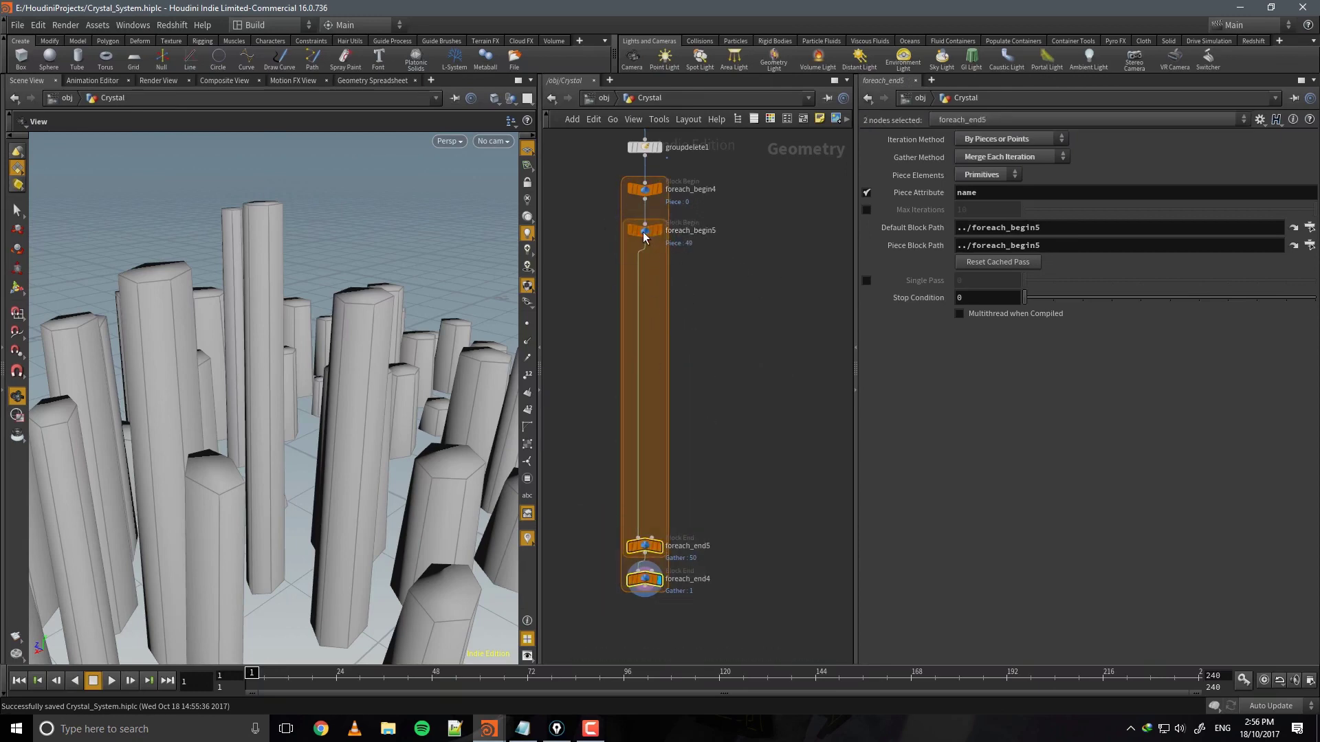
pyautogui.moveTo(651, 242); pyautogui.dragTo(652, 234)
pyautogui.moveTo(673, 551); pyautogui.dragTo(665, 493, button='middle')
pyautogui.moveTo(644, 483); pyautogui.dragTo(644, 517)
pyautogui.moveTo(674, 318); pyautogui.dragTo(683, 374, button='middle')
# Insert an Attribute Wrangle after foreach_begin5, display it, and set it to run over Detail (only once).
pyautogui.press('Tab')
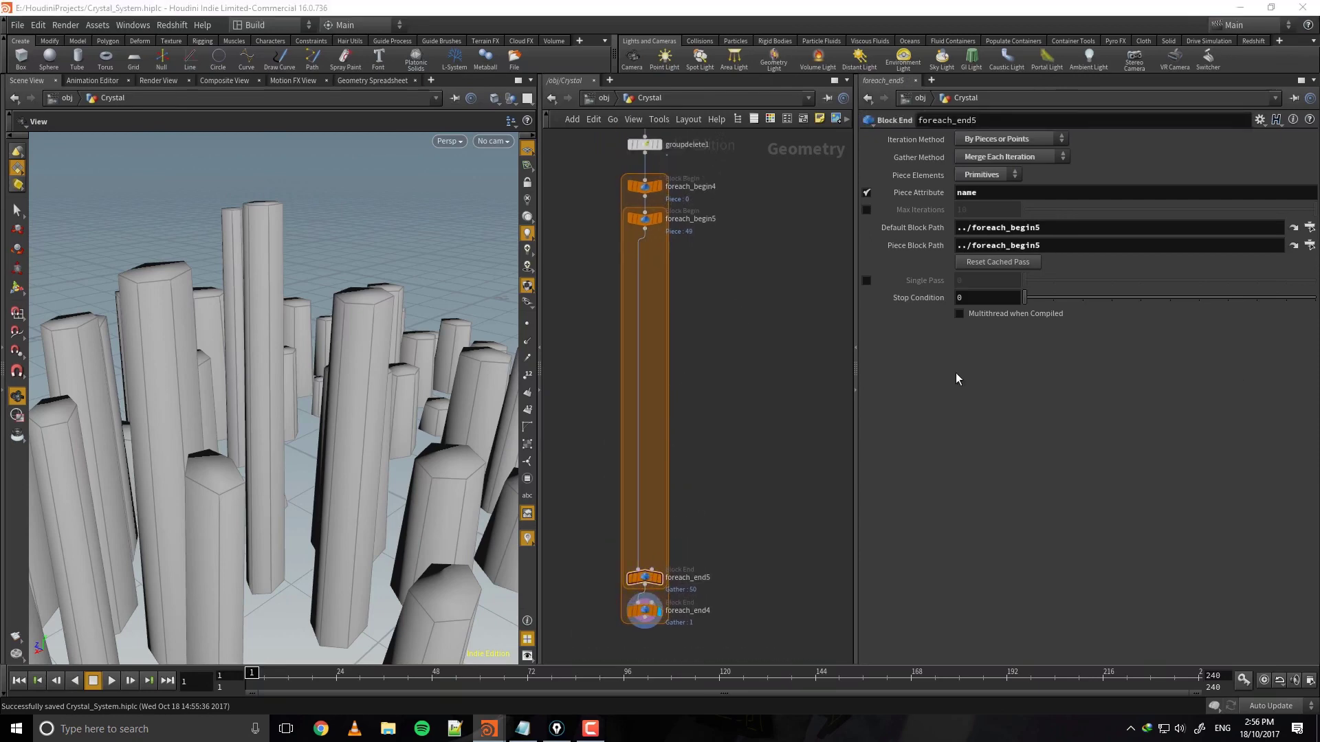
pyautogui.scroll(5, 714, 256)
pyautogui.press('Tab')
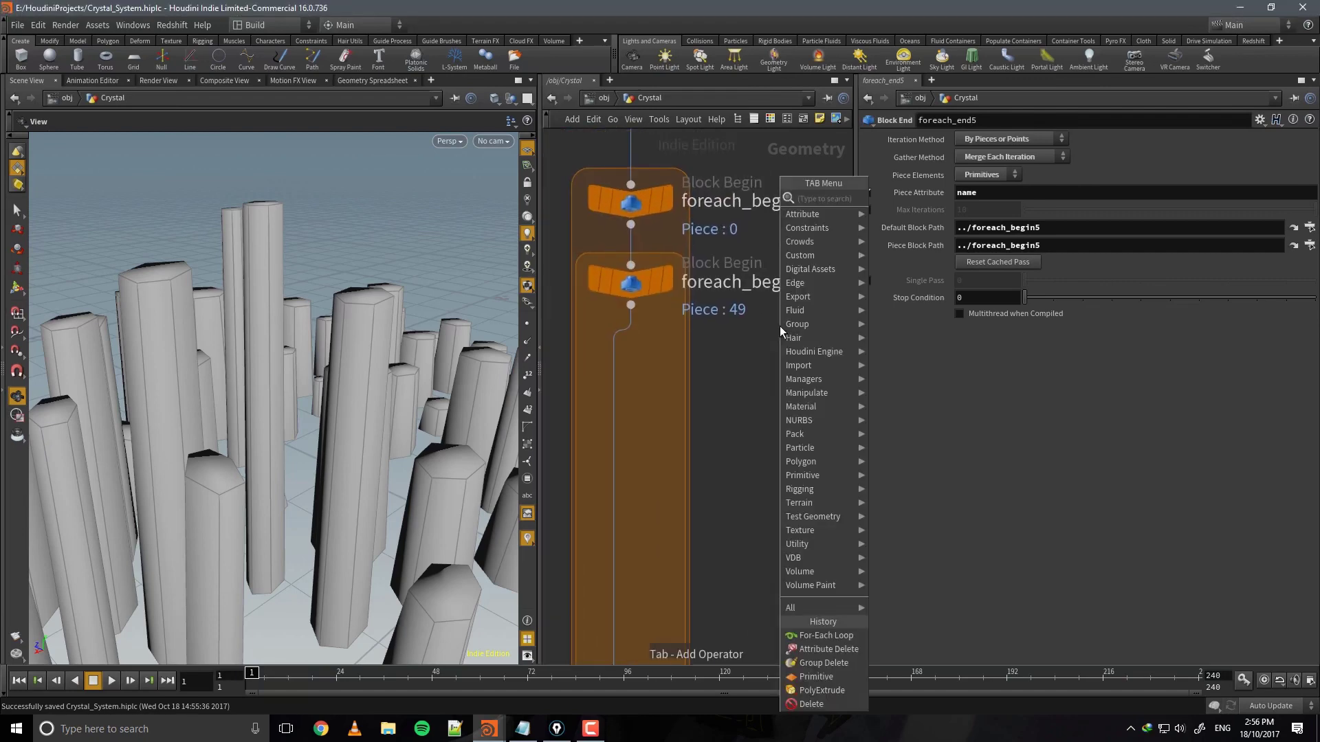
pyautogui.press('Escape')
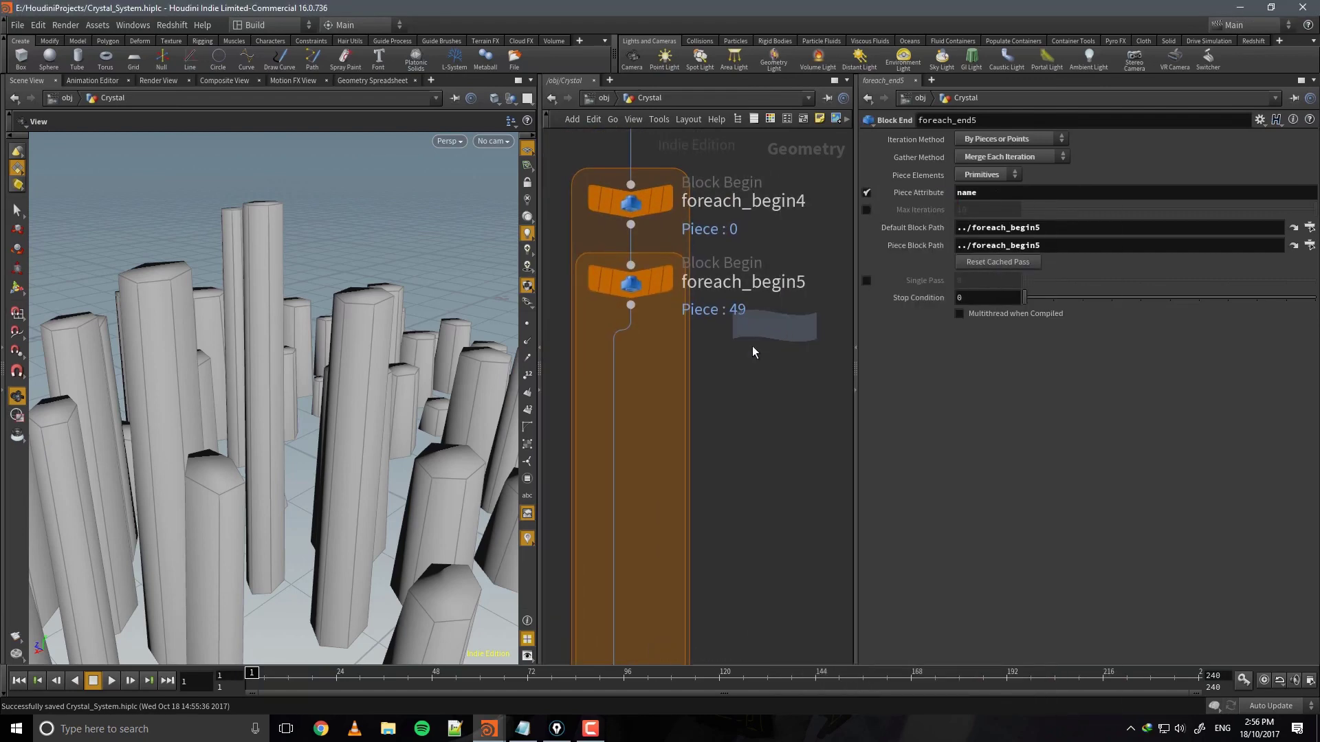
pyautogui.click(619, 372)
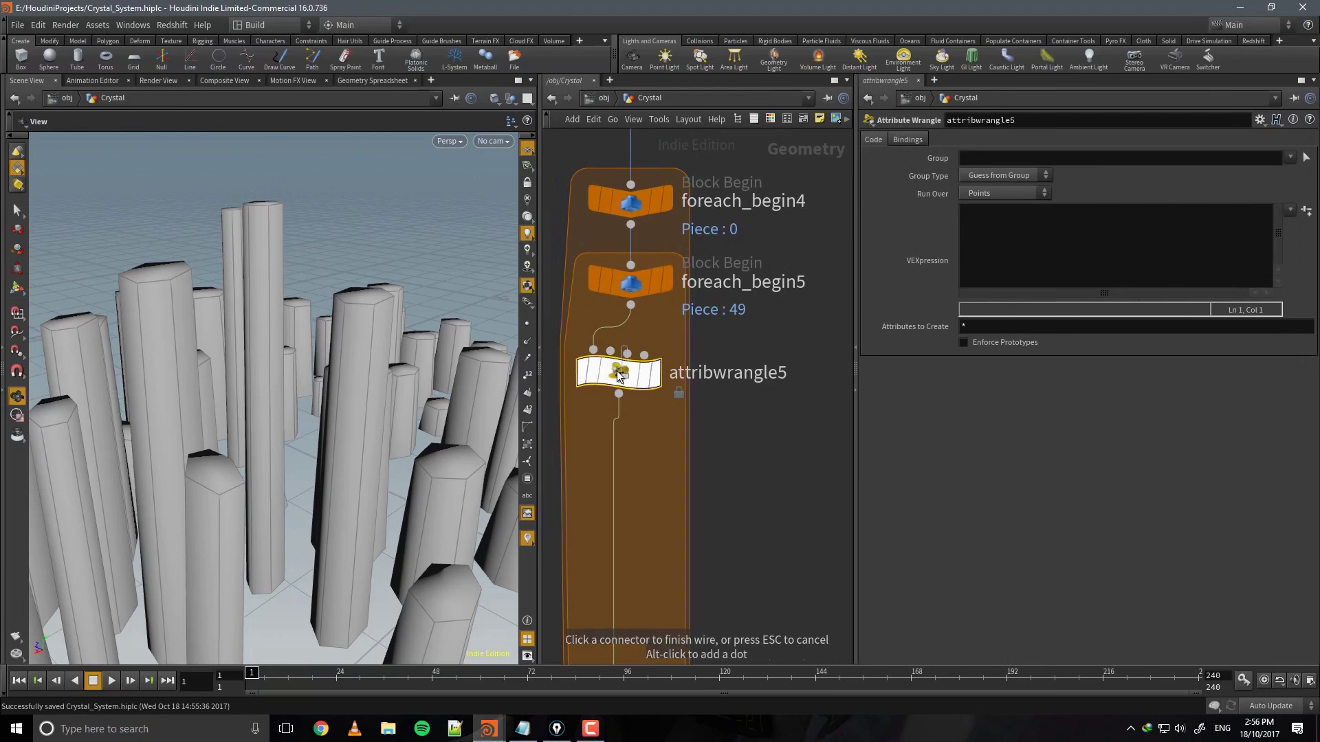
pyautogui.click(666, 371)
pyautogui.click(1003, 193)
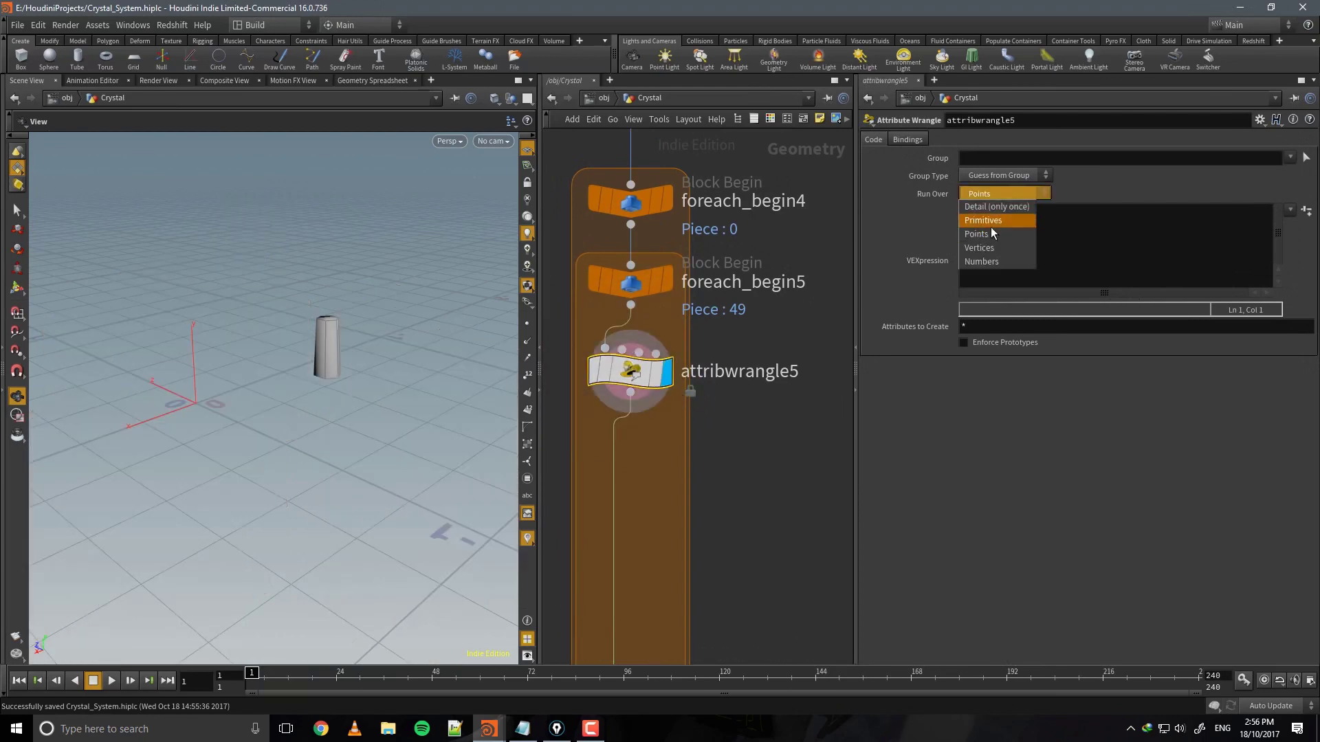
pyautogui.click(996, 206)
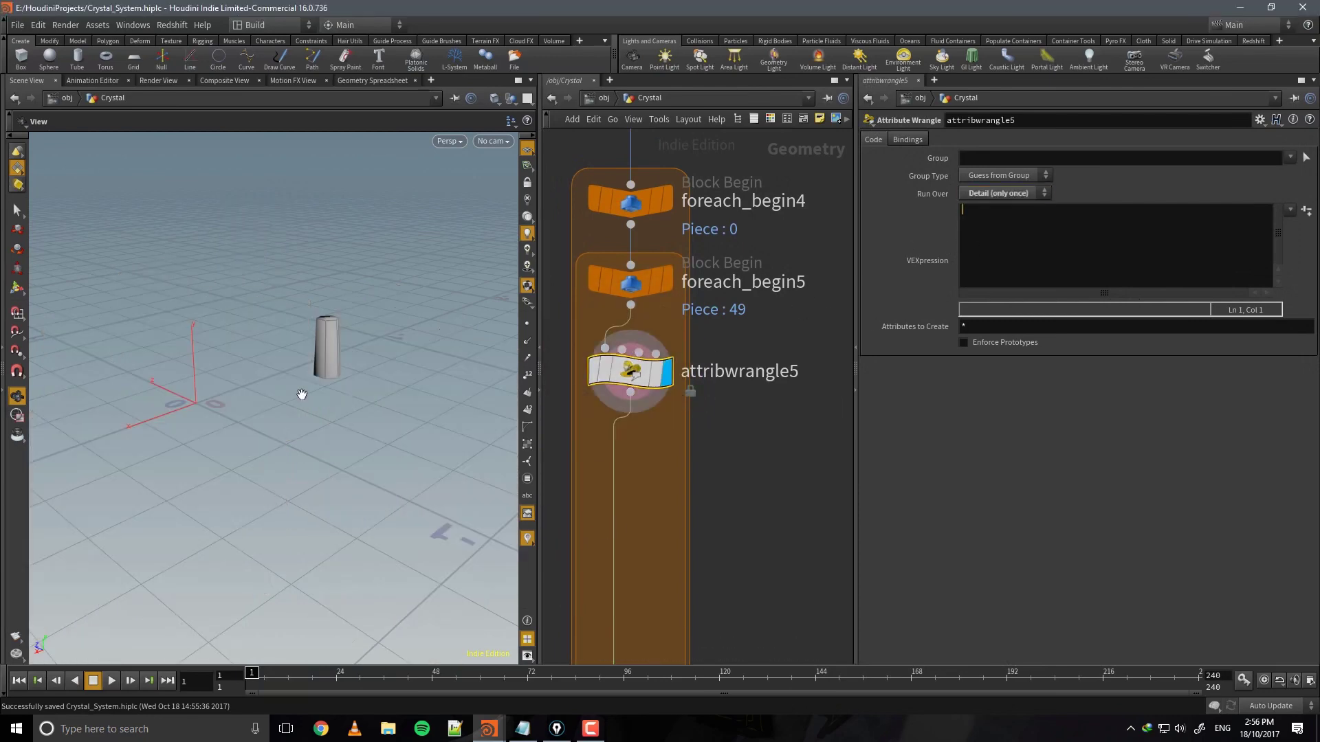
# Enable Output Back on the upstream polyextrude2 node to close the crystals' open bottoms.
pyautogui.moveTo(316, 348); pyautogui.dragTo(347, 368)
pyautogui.moveTo(758, 303); pyautogui.dragTo(752, 624, button='middle')
pyautogui.scroll(-4, 789, 395)
pyautogui.moveTo(791, 398); pyautogui.dragTo(794, 541, button='middle')
pyautogui.moveTo(794, 279); pyautogui.dragTo(793, 532, button='middle')
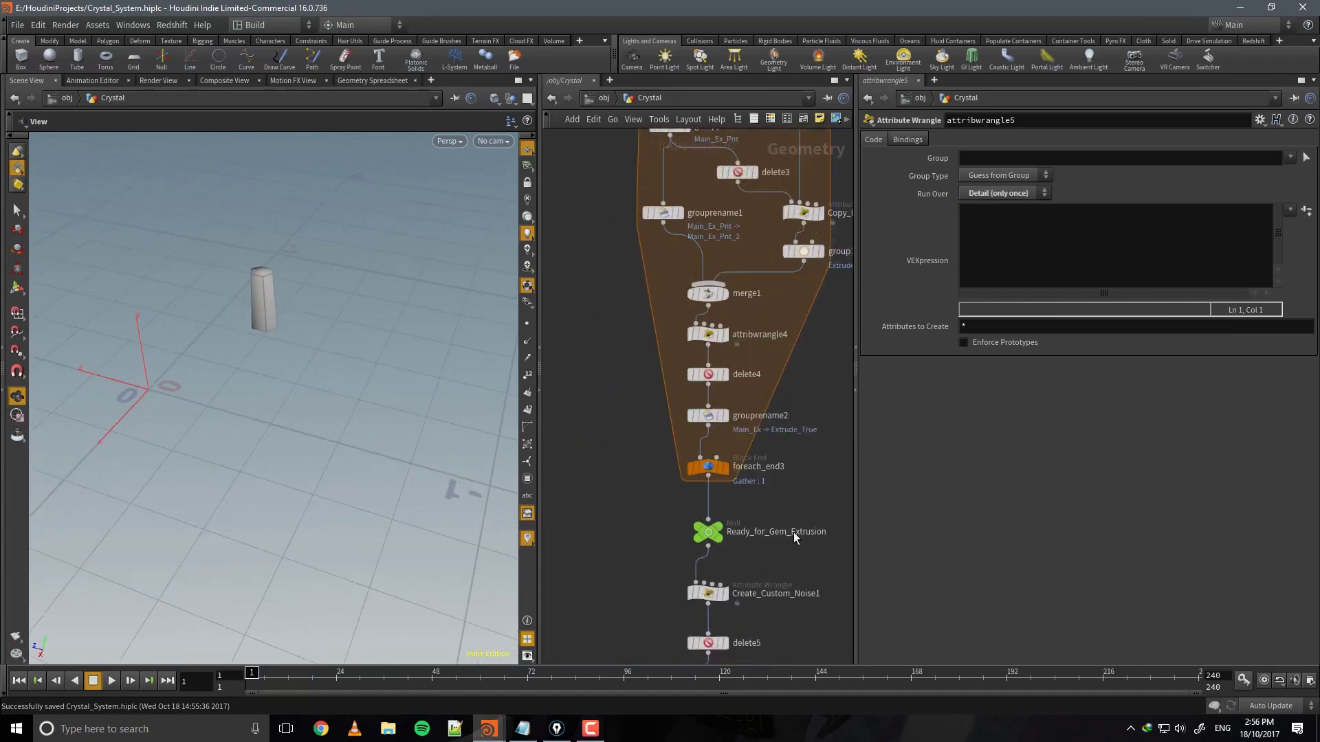
pyautogui.moveTo(804, 366); pyautogui.dragTo(799, 523, button='middle')
pyautogui.moveTo(830, 303); pyautogui.dragTo(827, 372, button='middle')
pyautogui.moveTo(831, 480); pyautogui.dragTo(809, 253, button='middle')
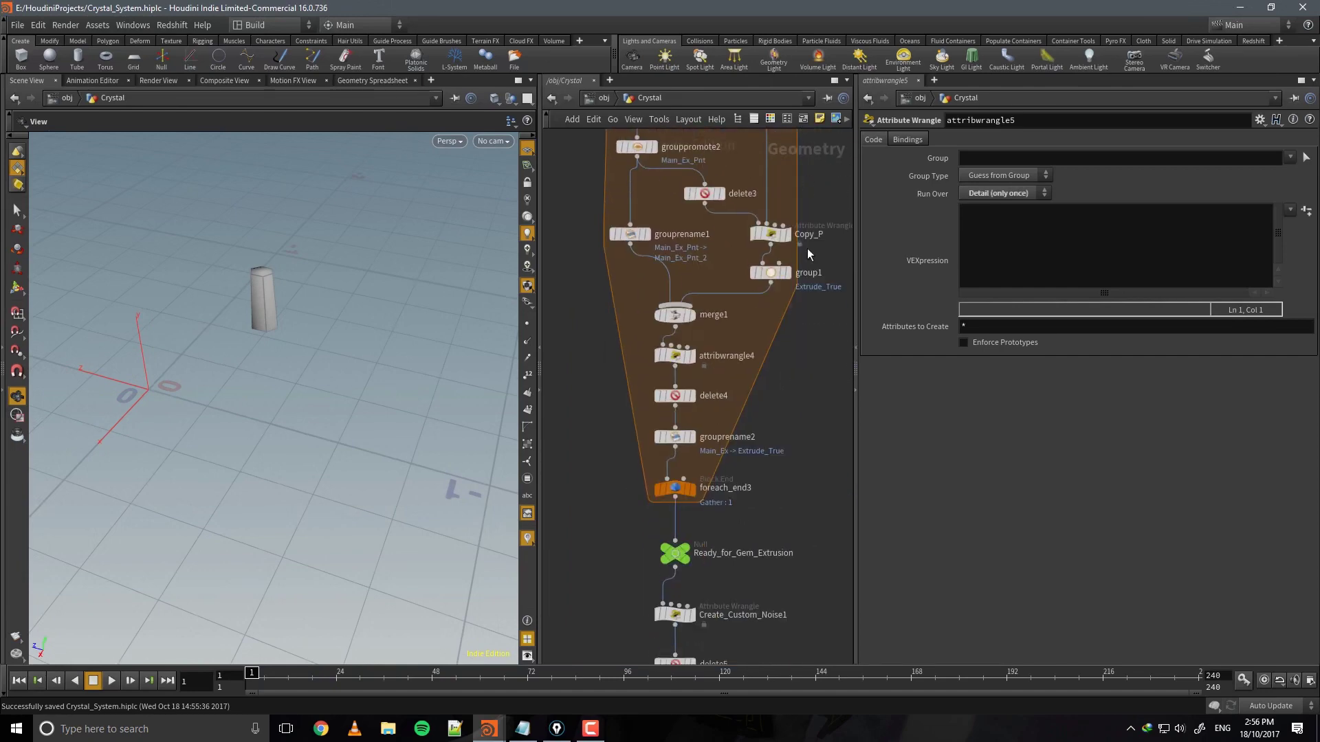
pyautogui.moveTo(790, 622); pyautogui.dragTo(789, 407, button='middle')
pyautogui.click(671, 421)
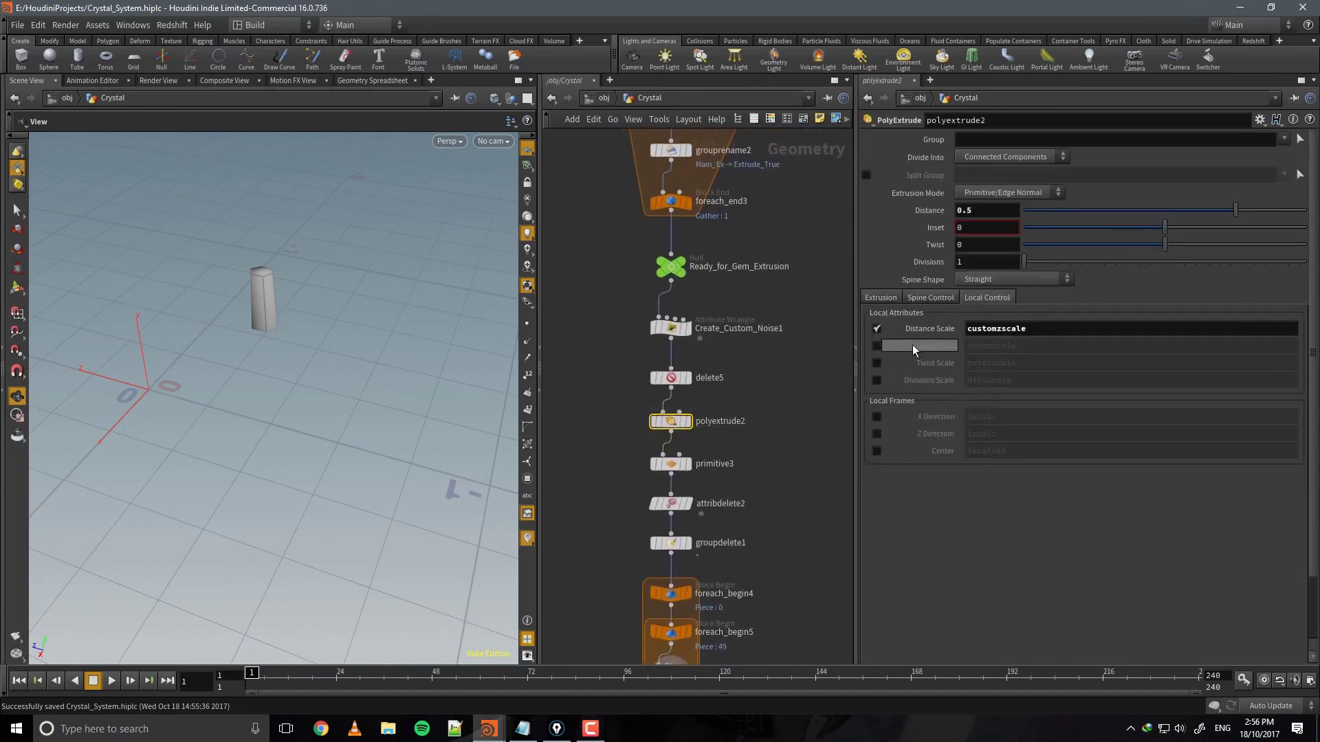
pyautogui.click(888, 297)
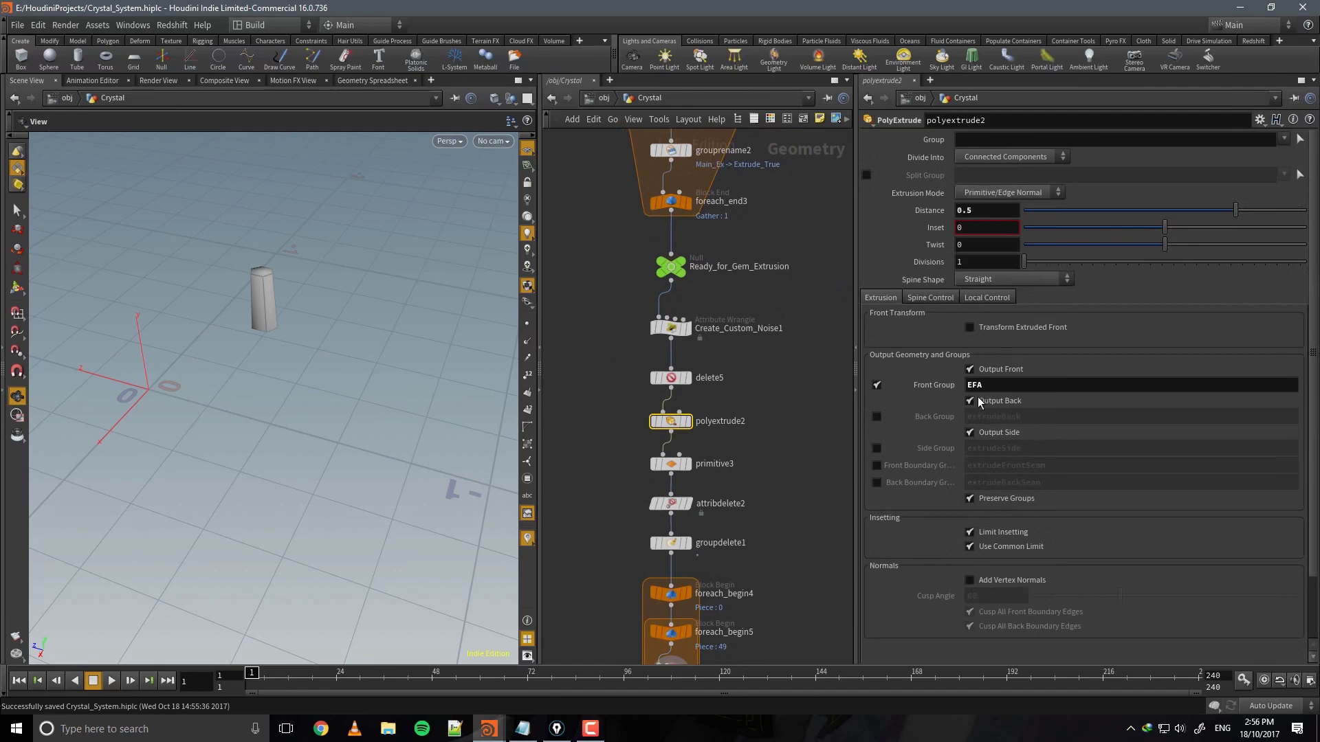
pyautogui.moveTo(328, 330); pyautogui.dragTo(318, 217)
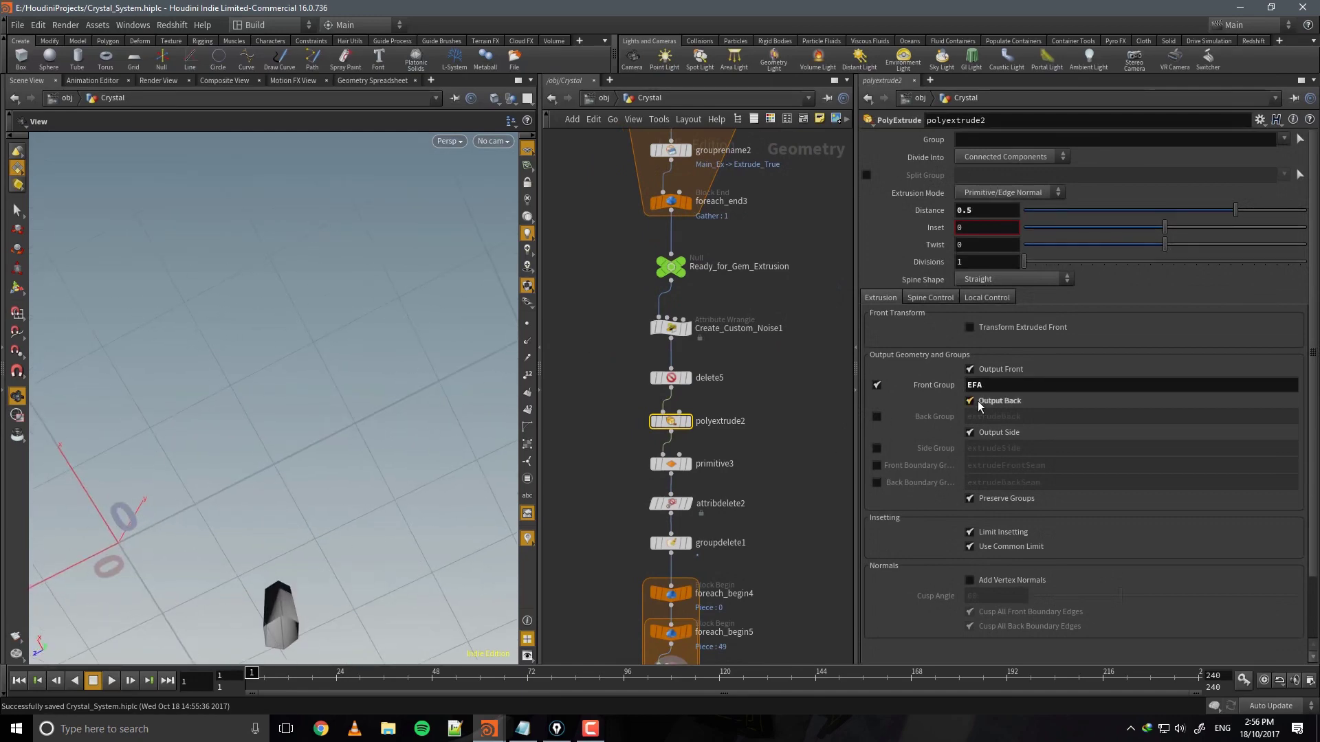
pyautogui.press('f')
pyautogui.moveTo(301, 423); pyautogui.dragTo(419, 446)
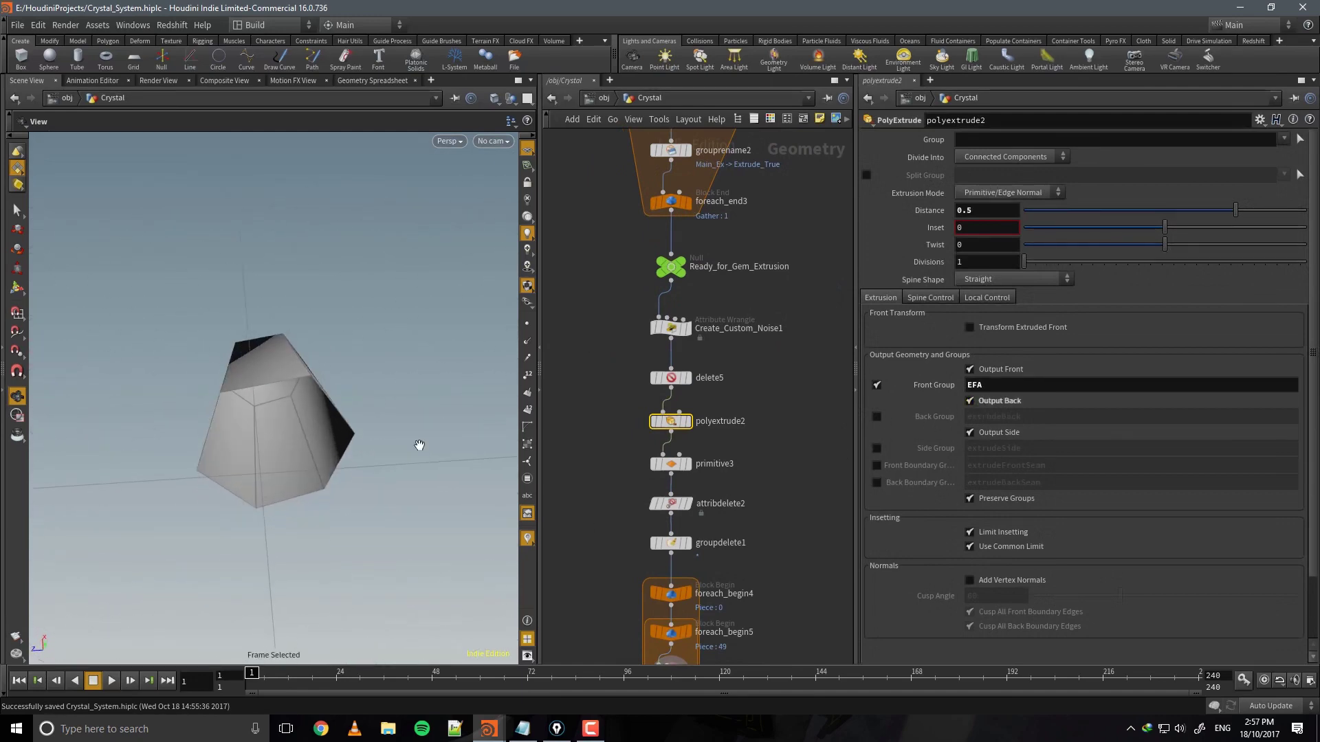
# Check the crystals' bottom faces by displaying polyextrude2, foreach_end4 and attribwrangle5 in turn.
pyautogui.click(688, 421)
pyautogui.moveTo(756, 540); pyautogui.dragTo(781, 227, button='middle')
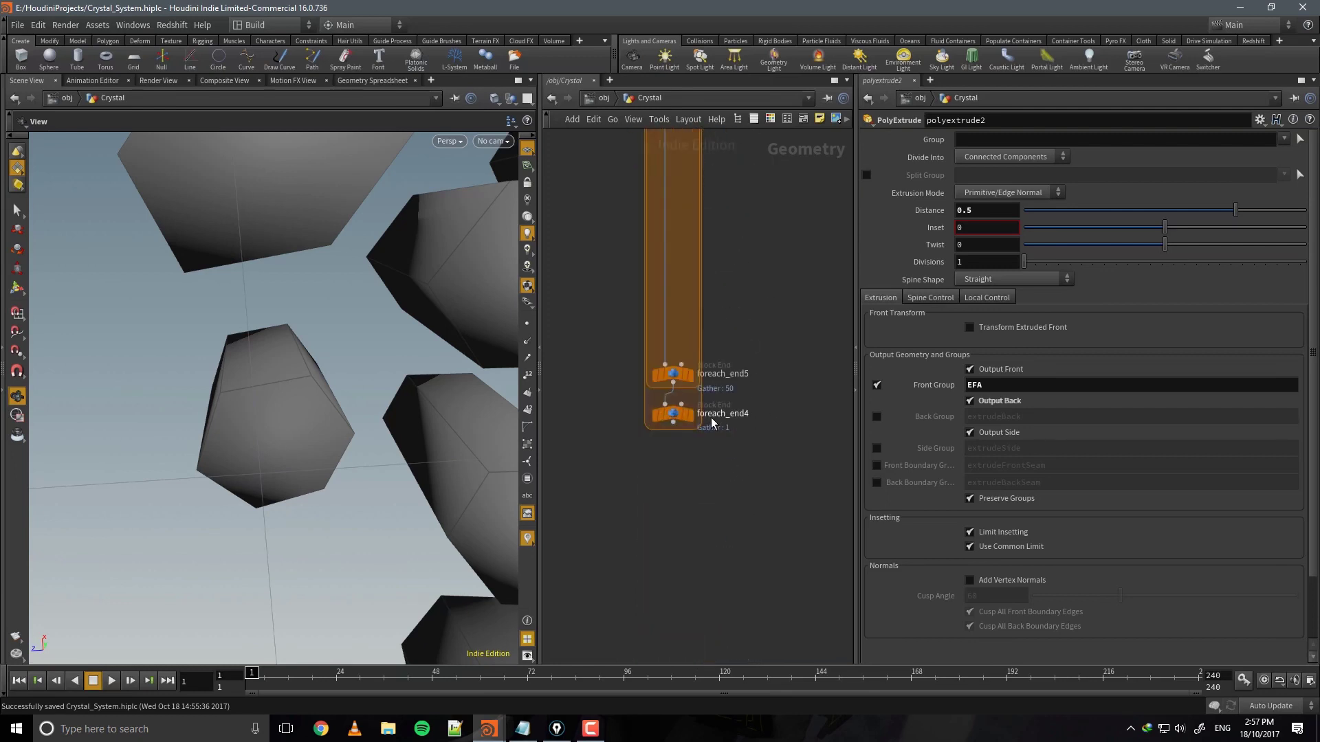
pyautogui.click(697, 415)
pyautogui.click(691, 415)
pyautogui.moveTo(809, 294); pyautogui.dragTo(762, 579, button='middle')
pyautogui.click(642, 343)
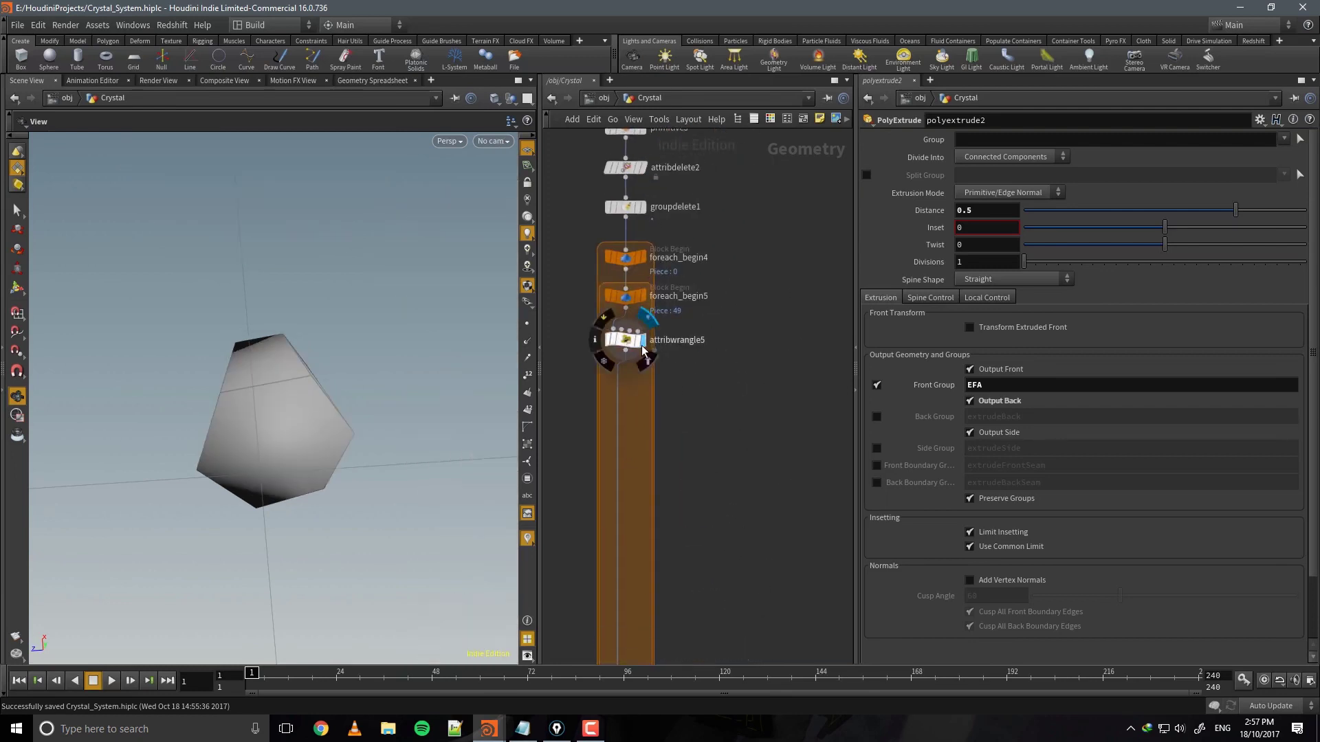
pyautogui.moveTo(371, 371); pyautogui.dragTo(351, 515)
# Start attribwrangle5's VEX code with an integer named hash assigned from the random_shash function.
pyautogui.click(624, 341)
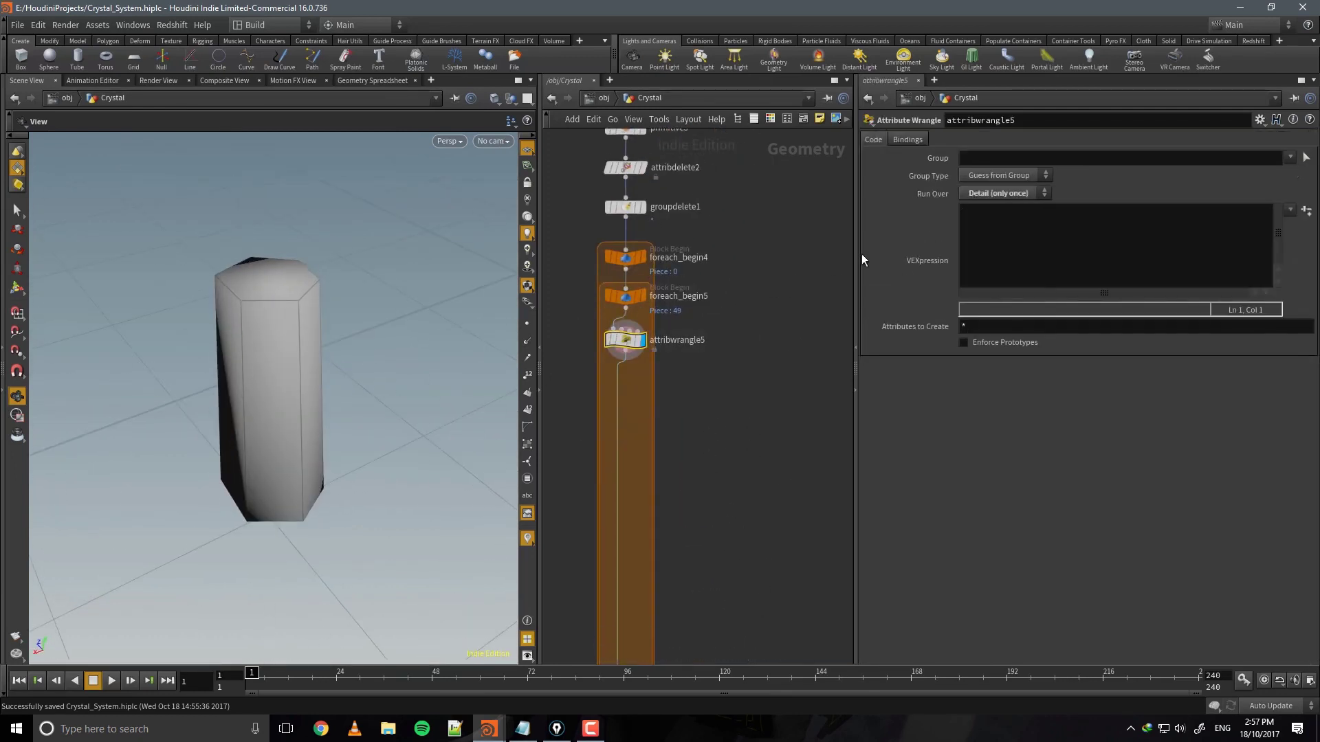
pyautogui.click(978, 231)
pyautogui.write('int hash = rand')
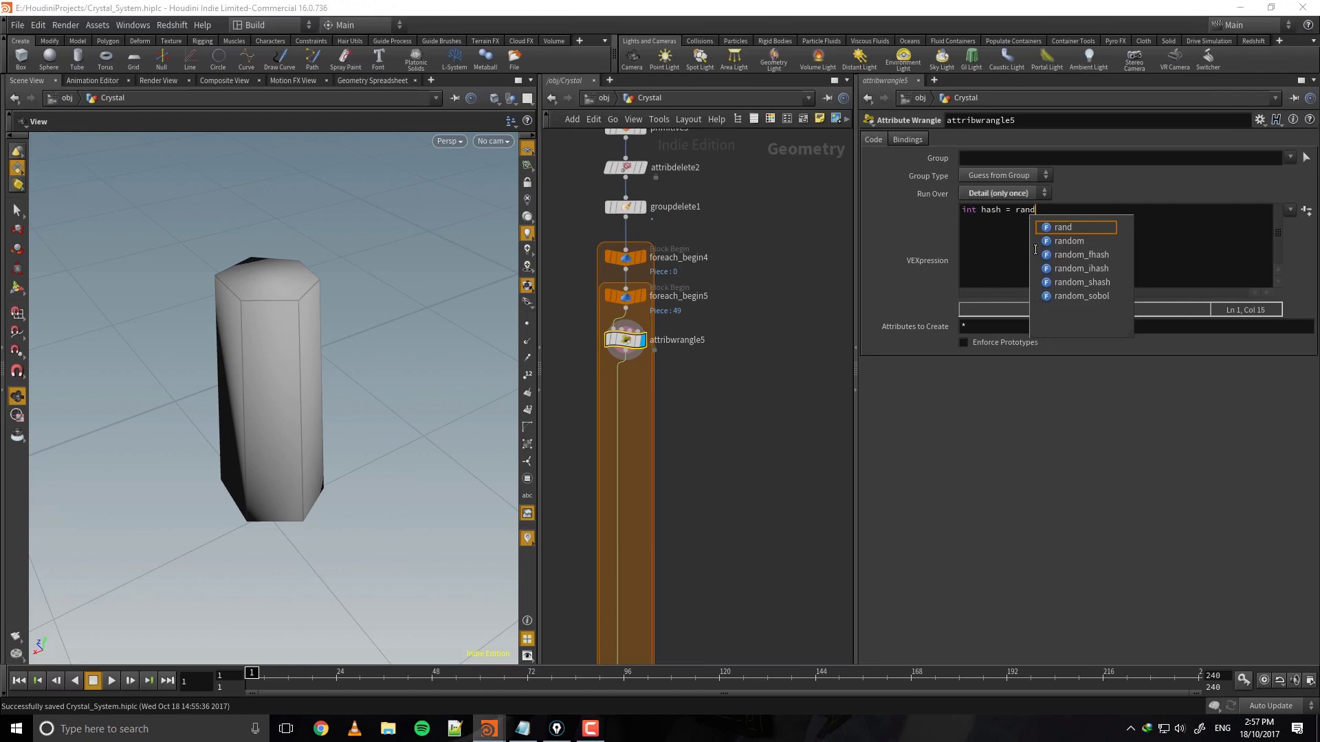
pyautogui.write('om_shahs')
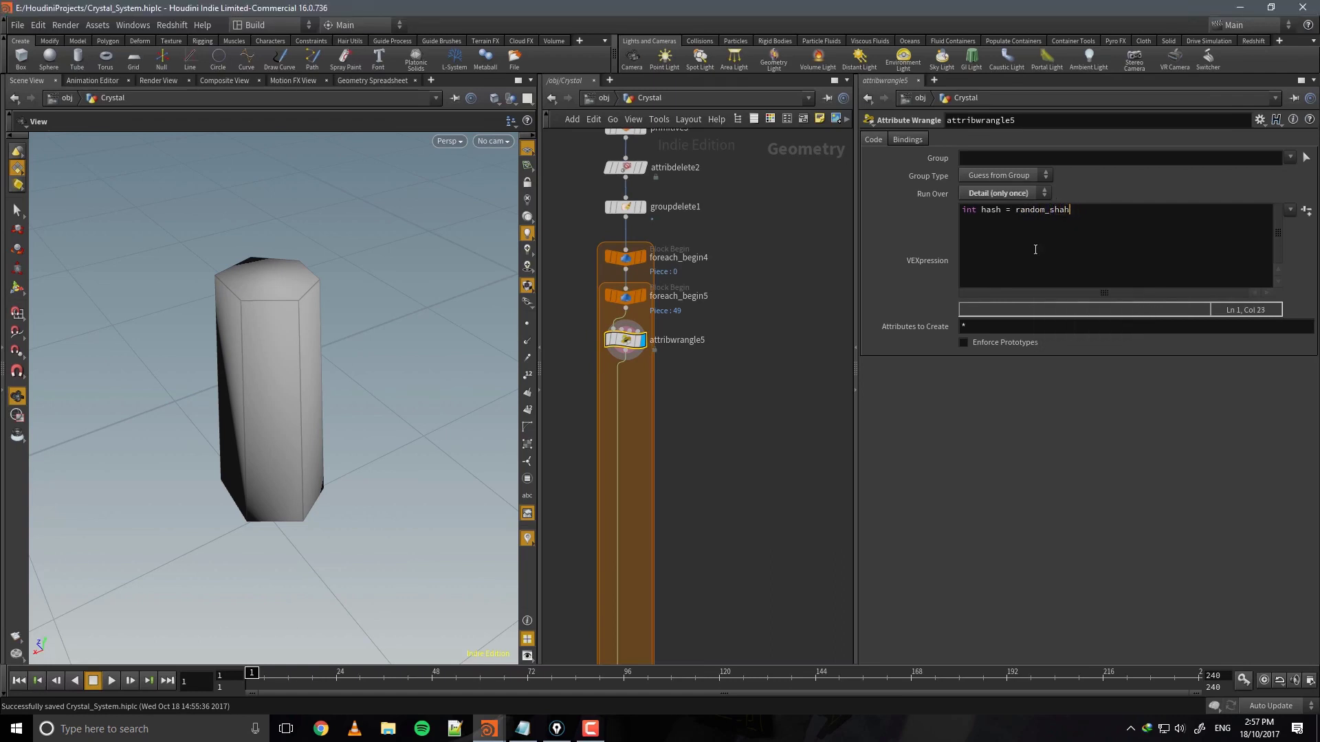
pyautogui.press('BackSpace')
pyautogui.press('BackSpace')
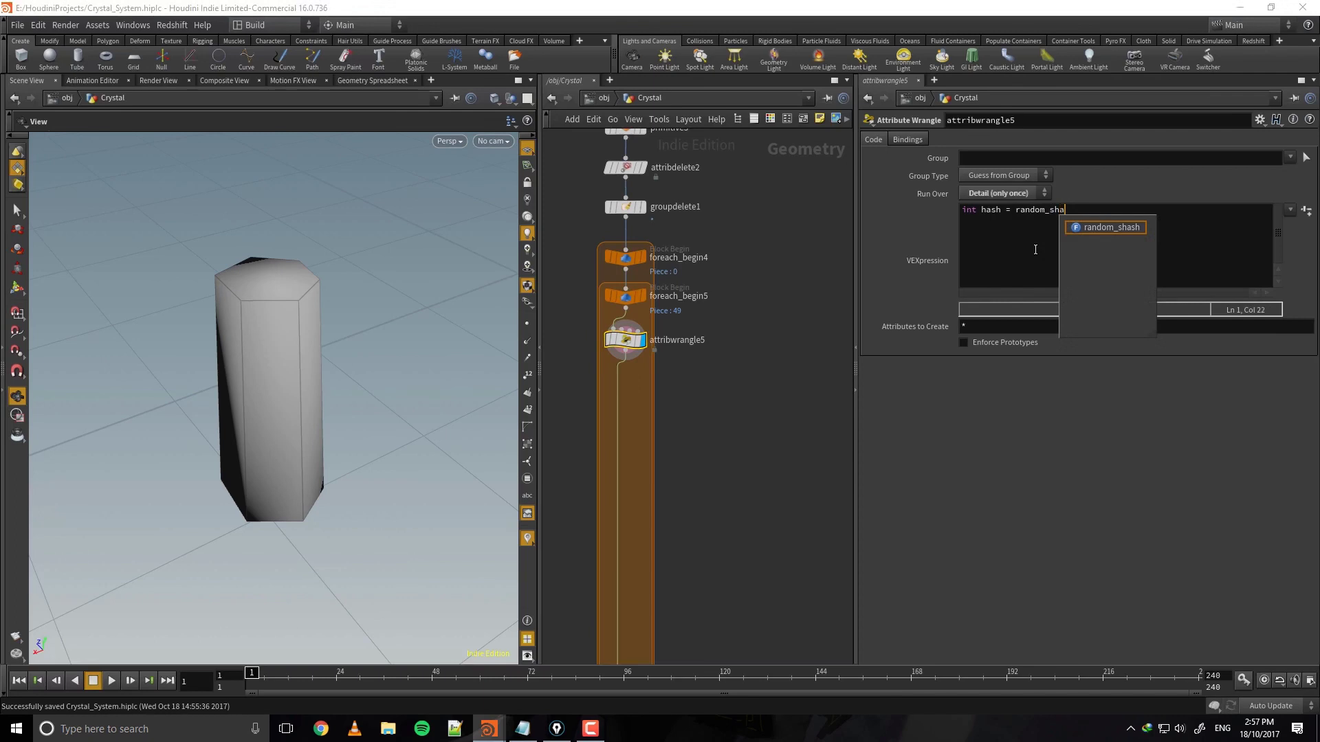
pyautogui.press('Return')
pyautogui.write('(')
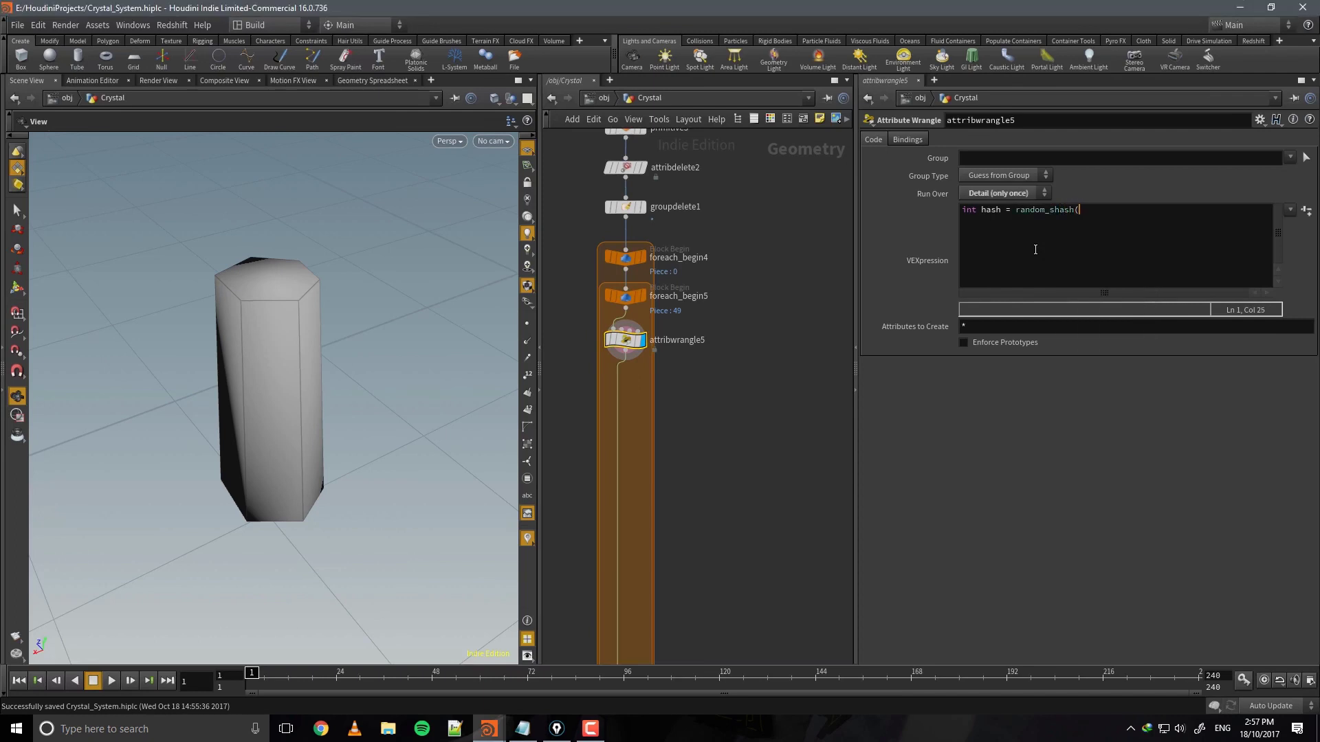
pyautogui.write('sprin')
pyautogui.press('Escape')
pyautogui.write('tf(')
pyautogui.write('"%_%d')
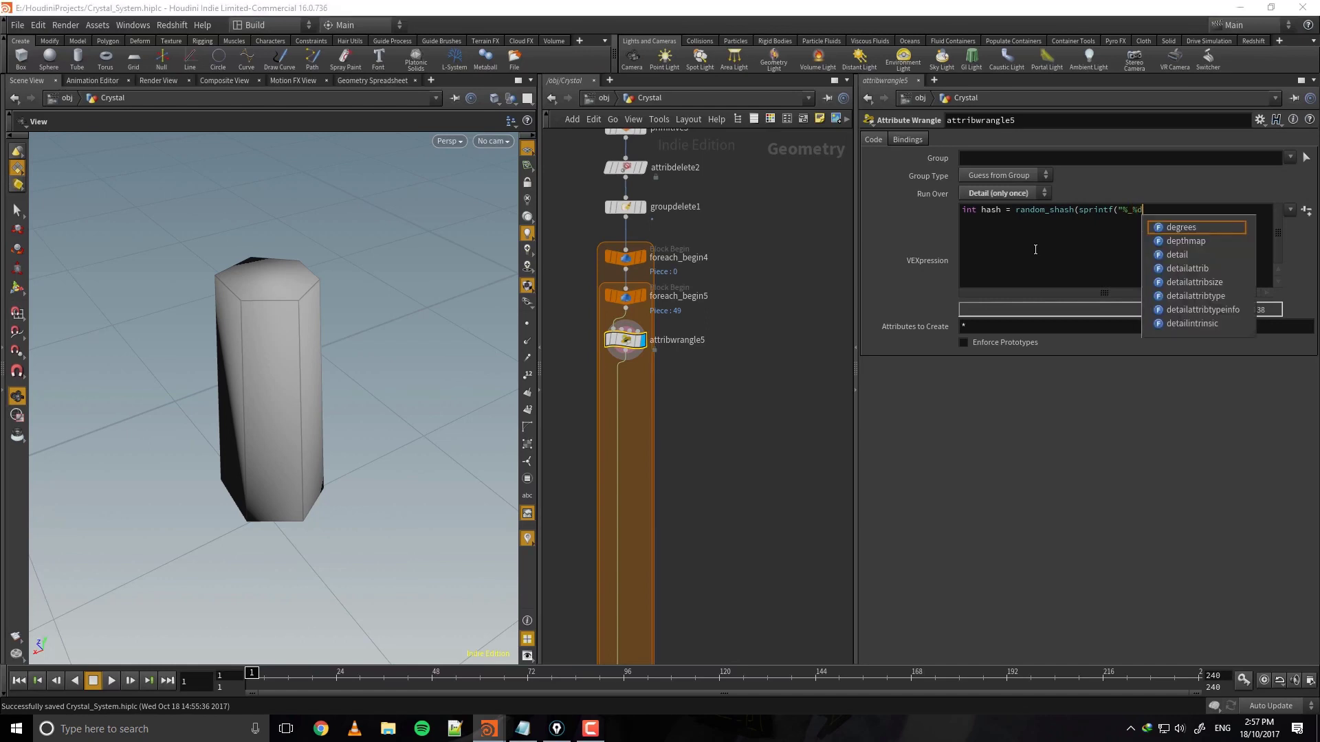
pyautogui.write('"')
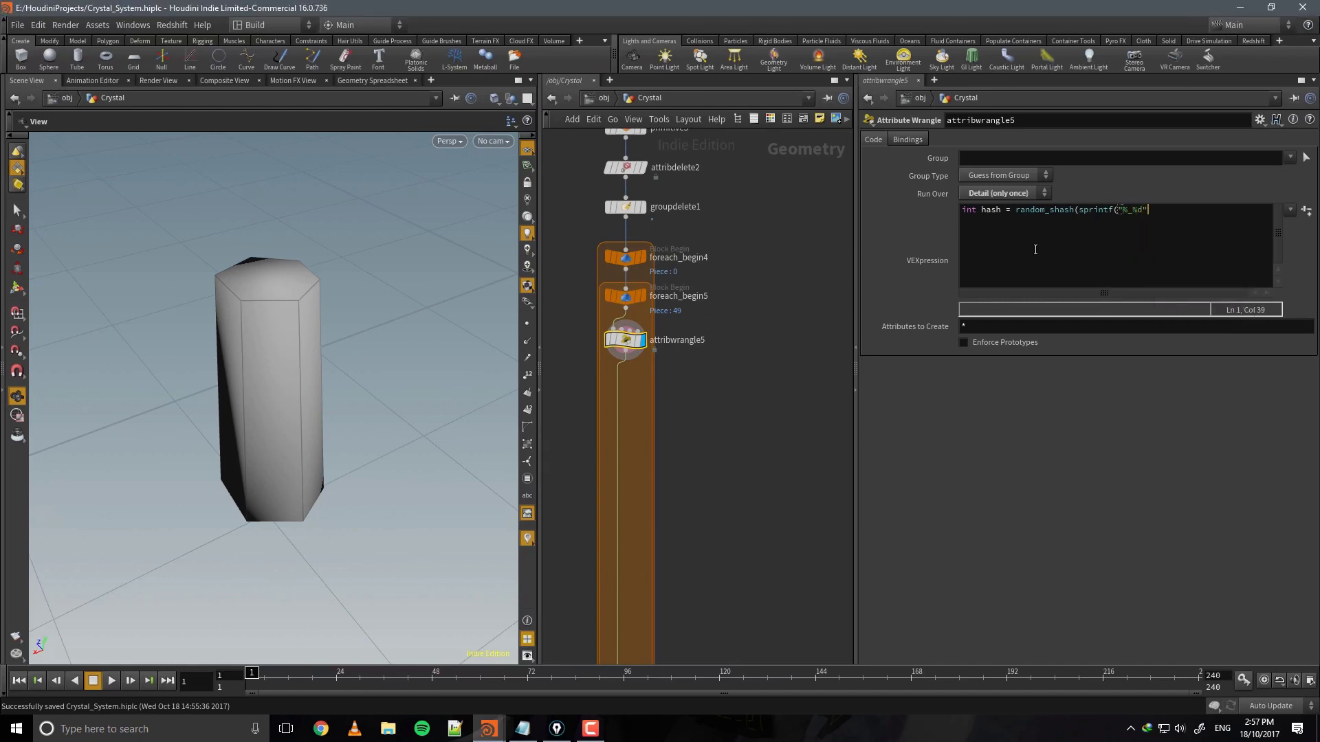
pyautogui.write(',')
pyautogui.write(' @name')
pyautogui.write(', chi(')
pyautogui.press('BackSpace')
pyautogui.press('BackSpace')
pyautogui.write('f("seed')
pyautogui.hotkey('ctrl', 's')
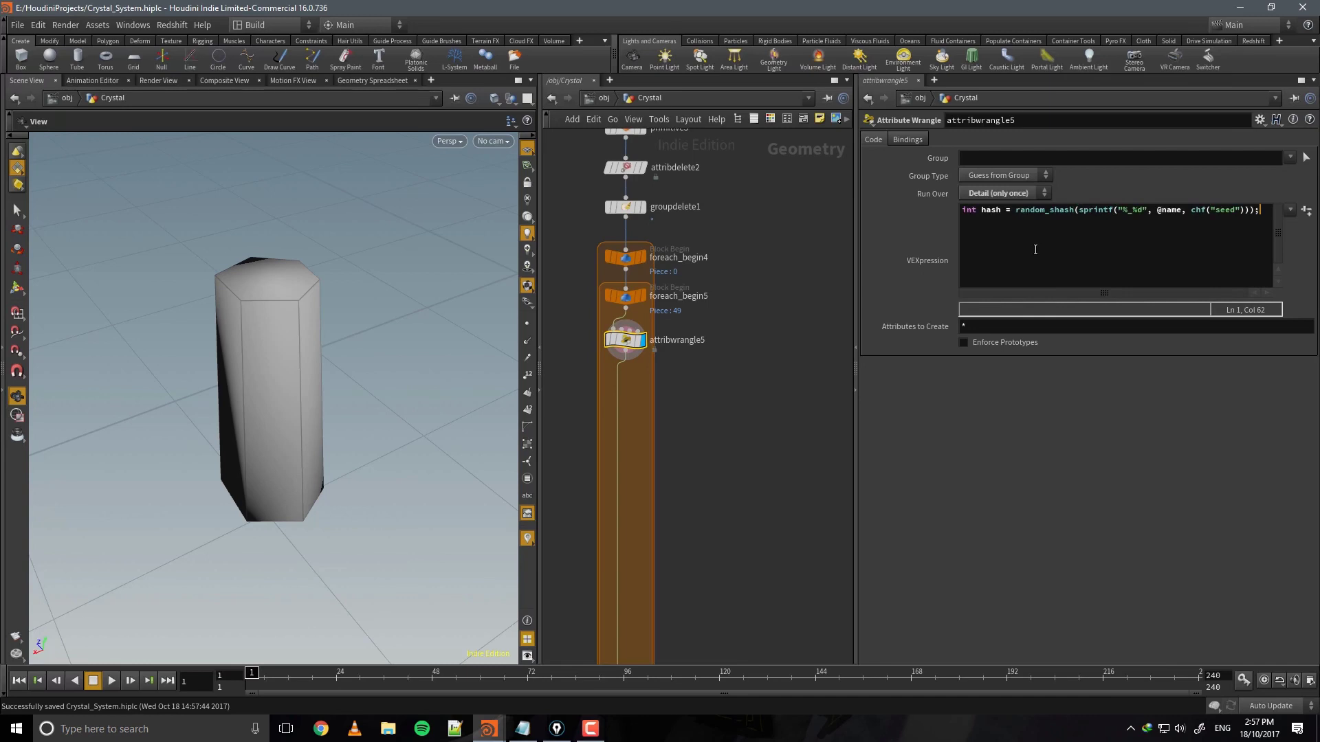
# Add a second VEX line reading f@ash = nrandom(hash);.
pyautogui.press('Return')
pyautogui.write('f')
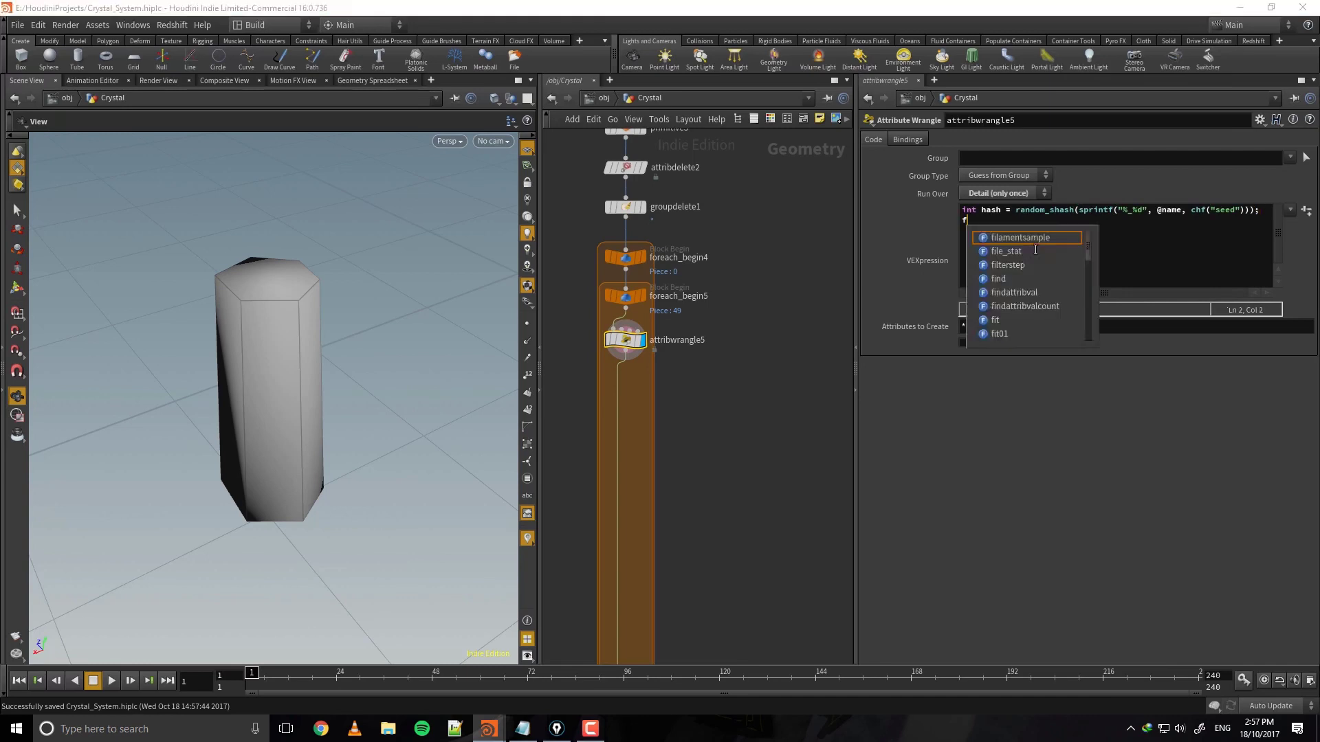
pyautogui.write('@ash')
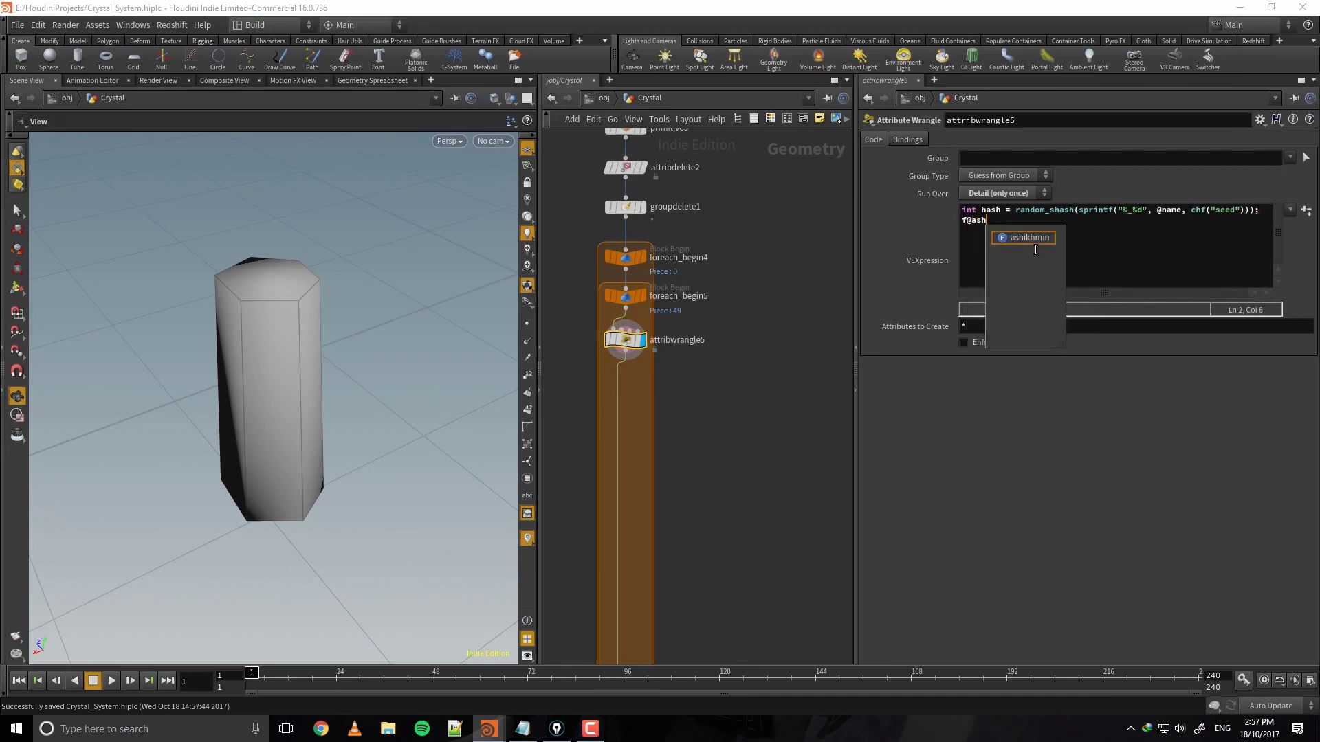
pyautogui.write(' =')
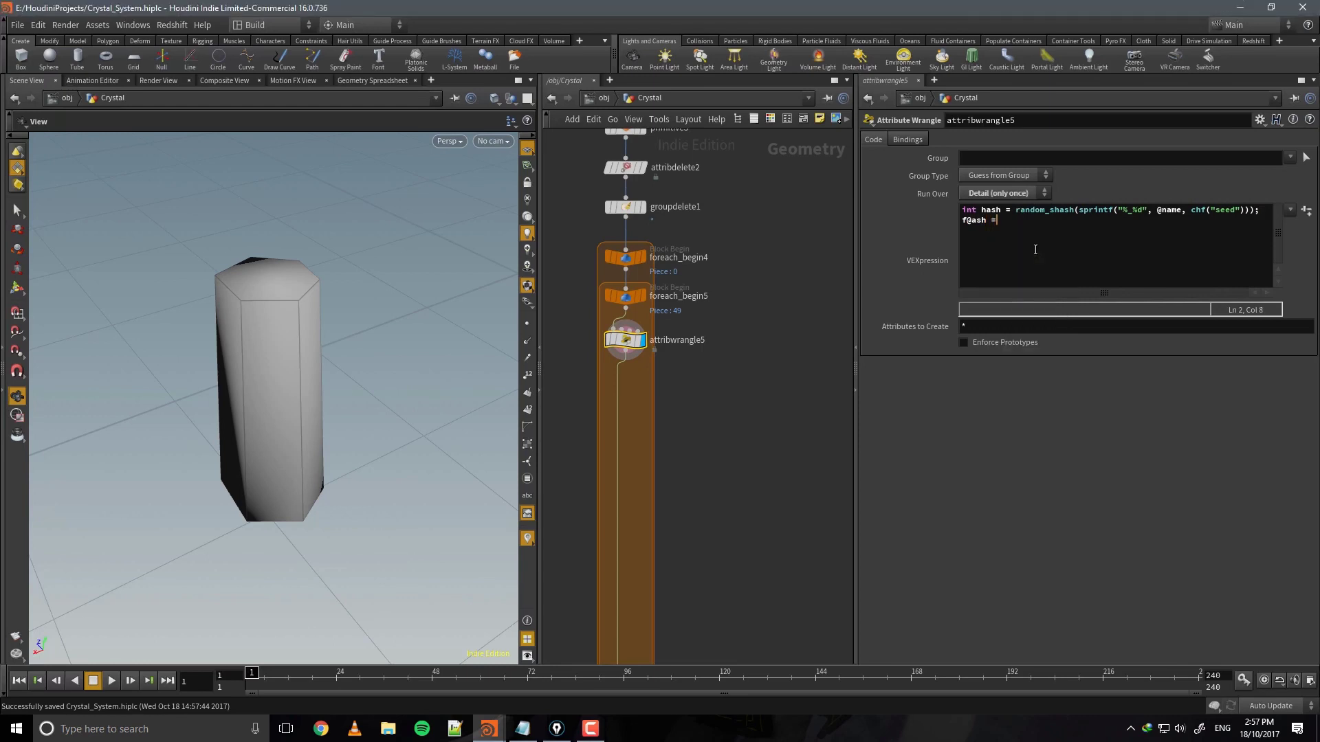
pyautogui.write(' nran')
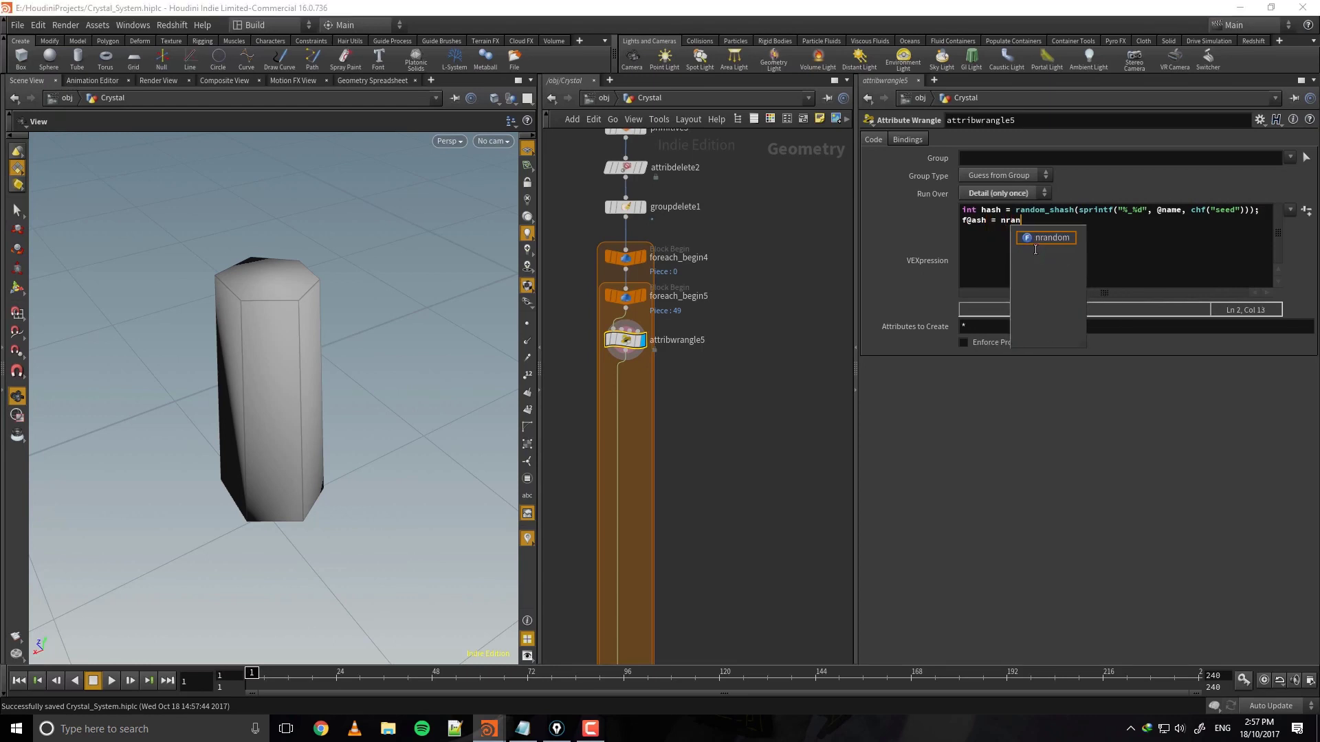
pyautogui.write('dom(h')
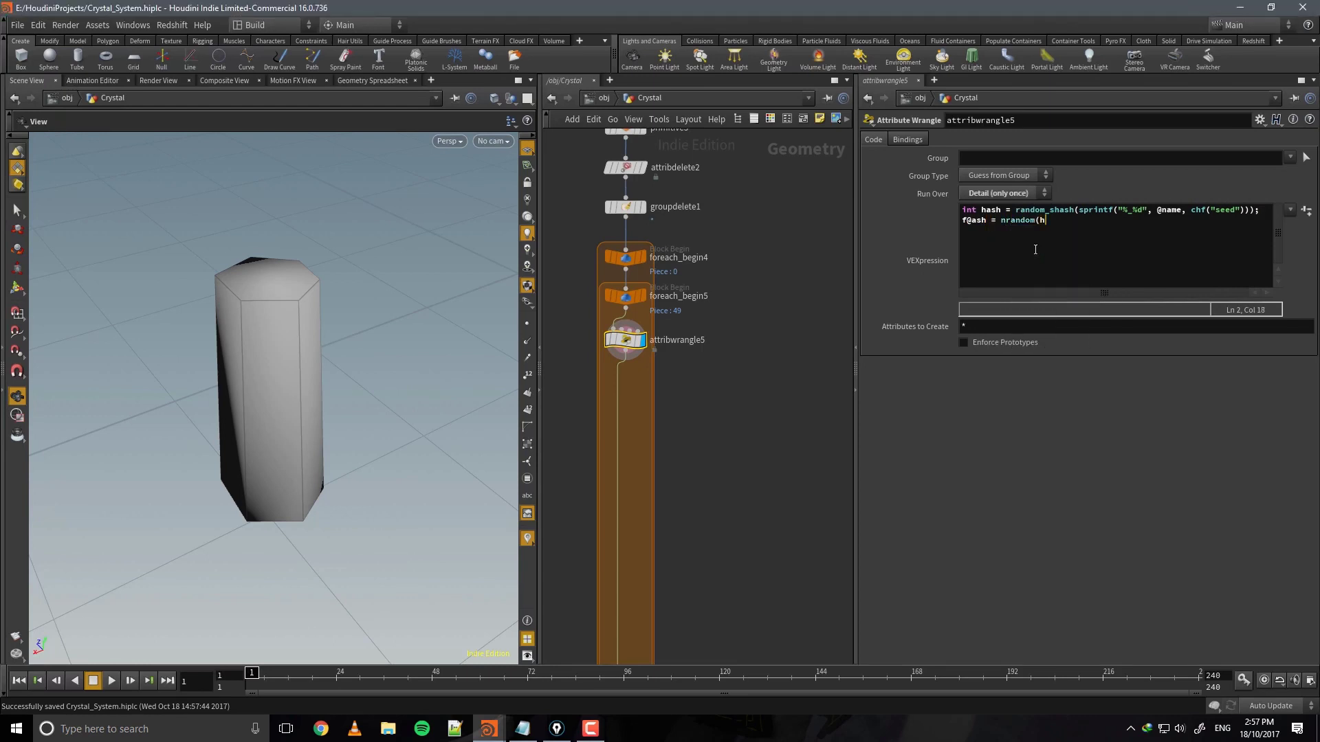
pyautogui.write('ash);')
# Generate the Seed parameter from the VEX code, try its slider, and return it to 0.
pyautogui.click(1304, 212)
pyautogui.moveTo(1113, 366); pyautogui.dragTo(1183, 366)
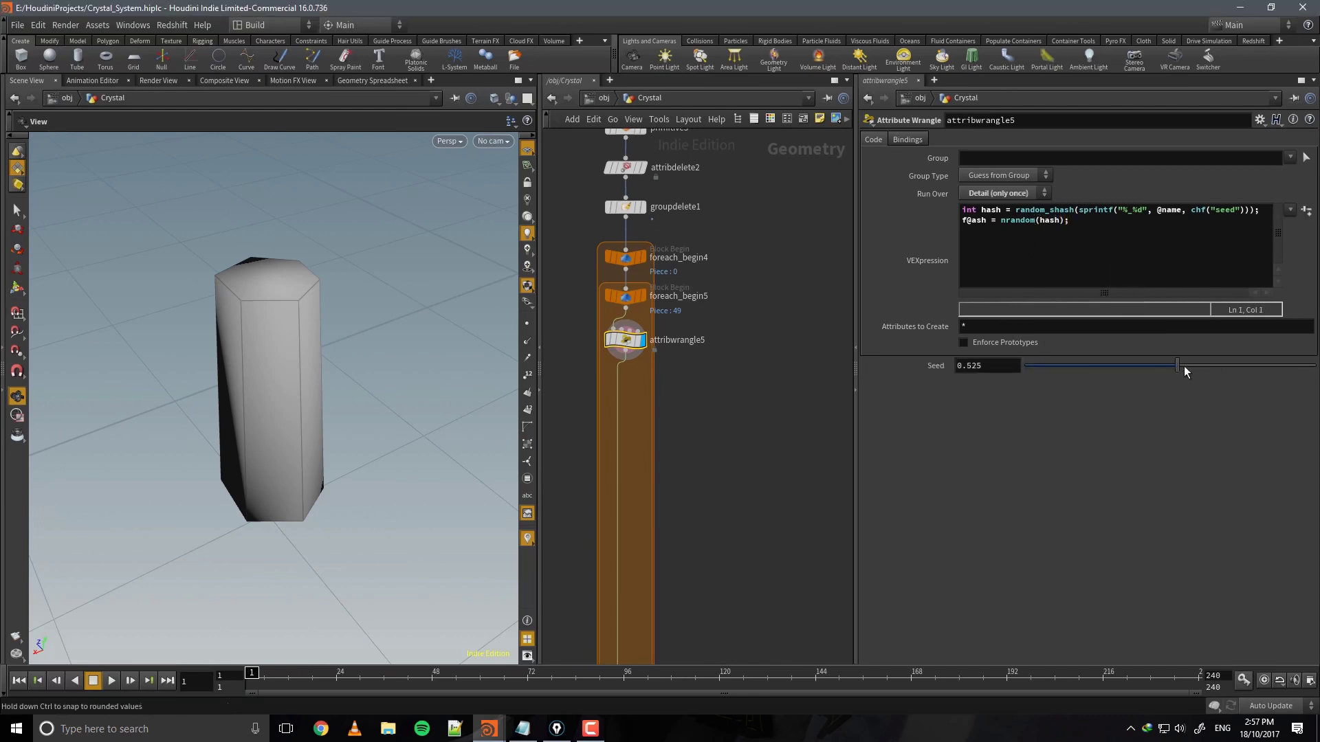
pyautogui.moveTo(1053, 399); pyautogui.dragTo(1017, 391)
# Insert a Subdivide node on the wire directly below attribwrangle5 inside the inner For-Each loop.
pyautogui.moveTo(667, 389); pyautogui.dragTo(694, 361, button='middle')
pyautogui.press('Tab')
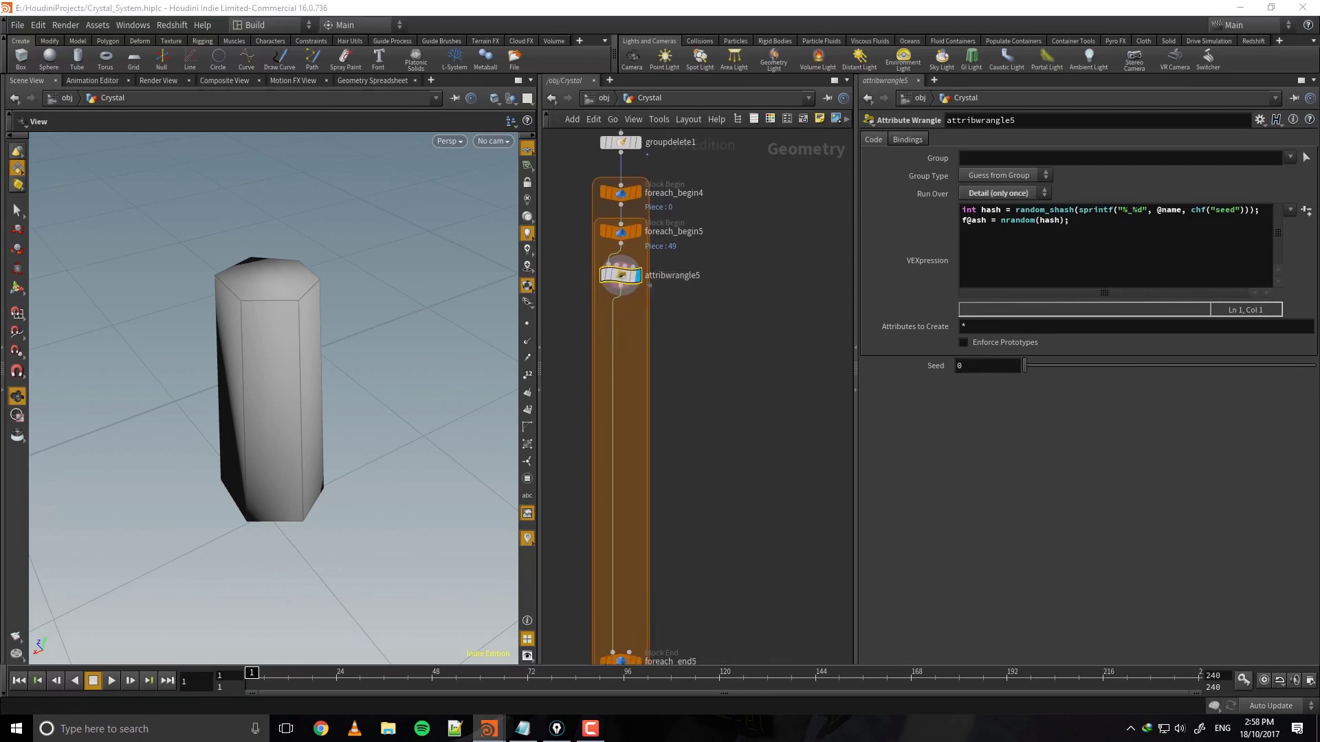
pyautogui.moveTo(757, 325); pyautogui.dragTo(790, 297, button='middle')
pyautogui.press('Tab')
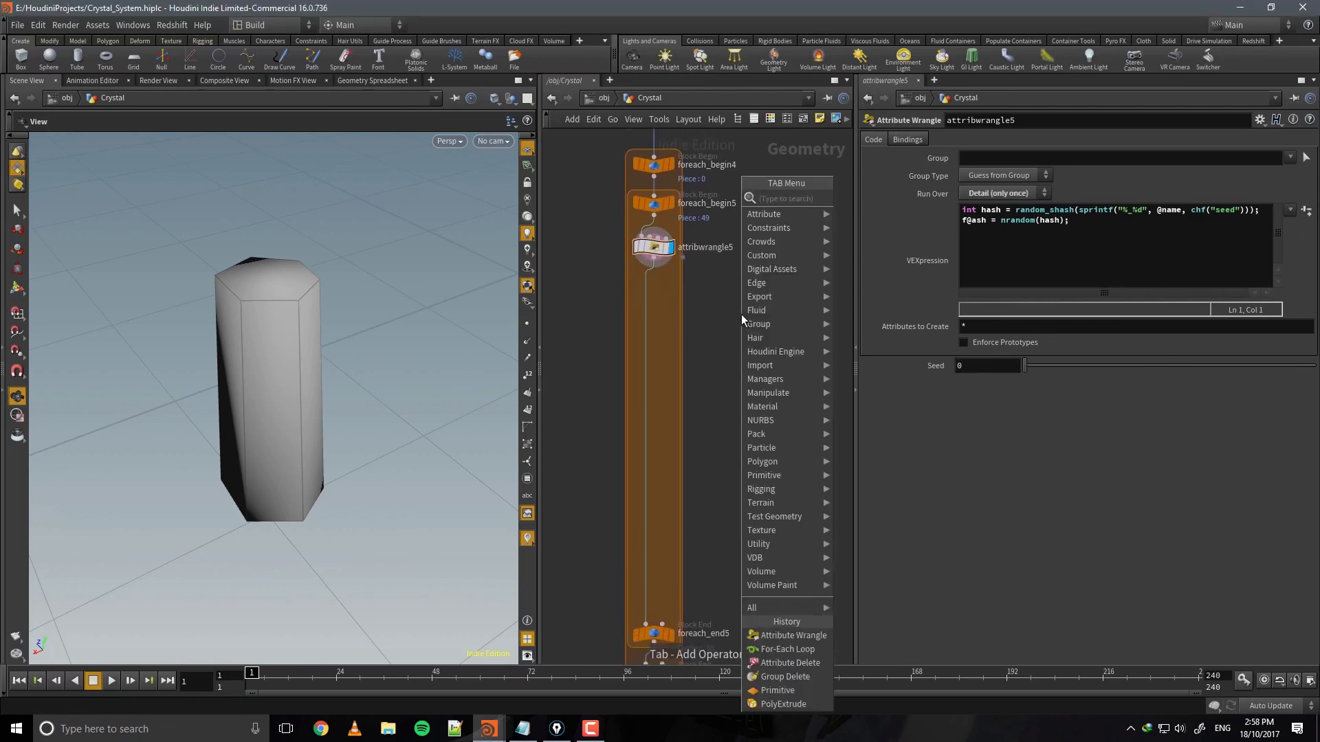
pyautogui.write('subdiv')
pyautogui.press('Return')
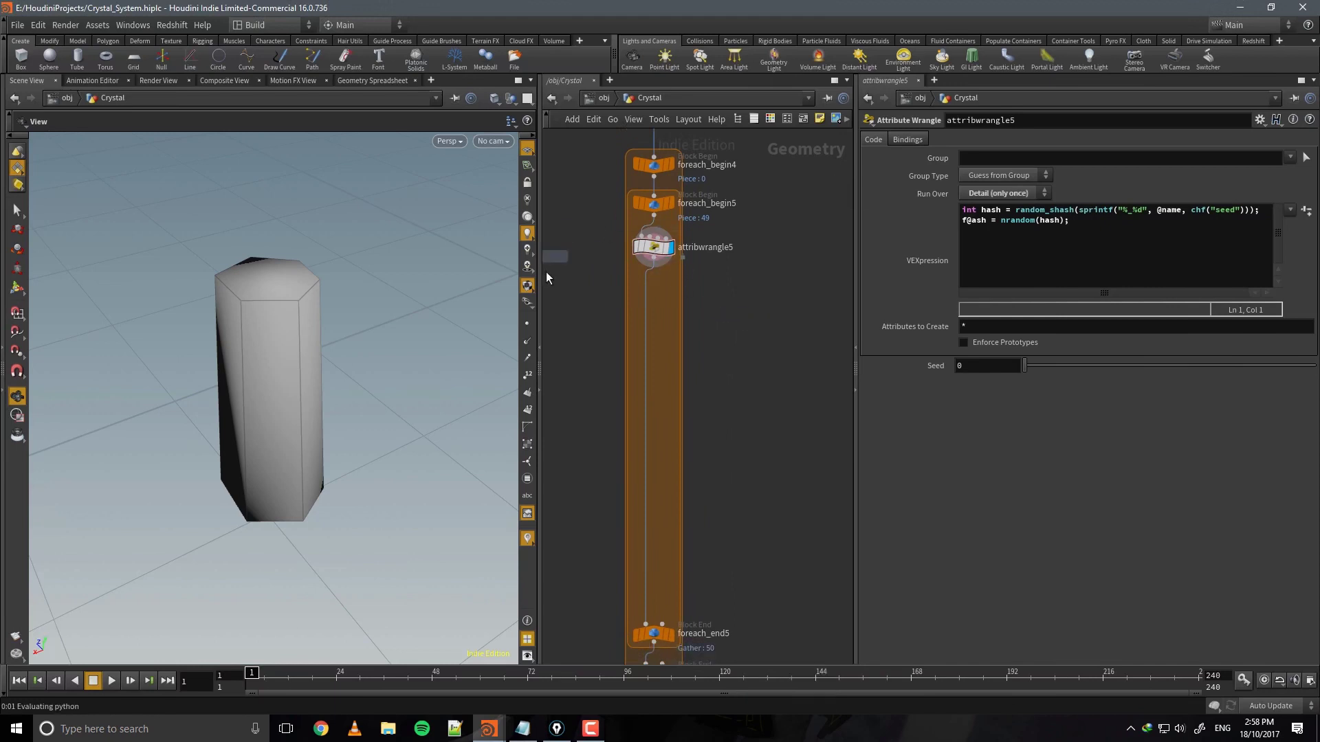
pyautogui.click(649, 290)
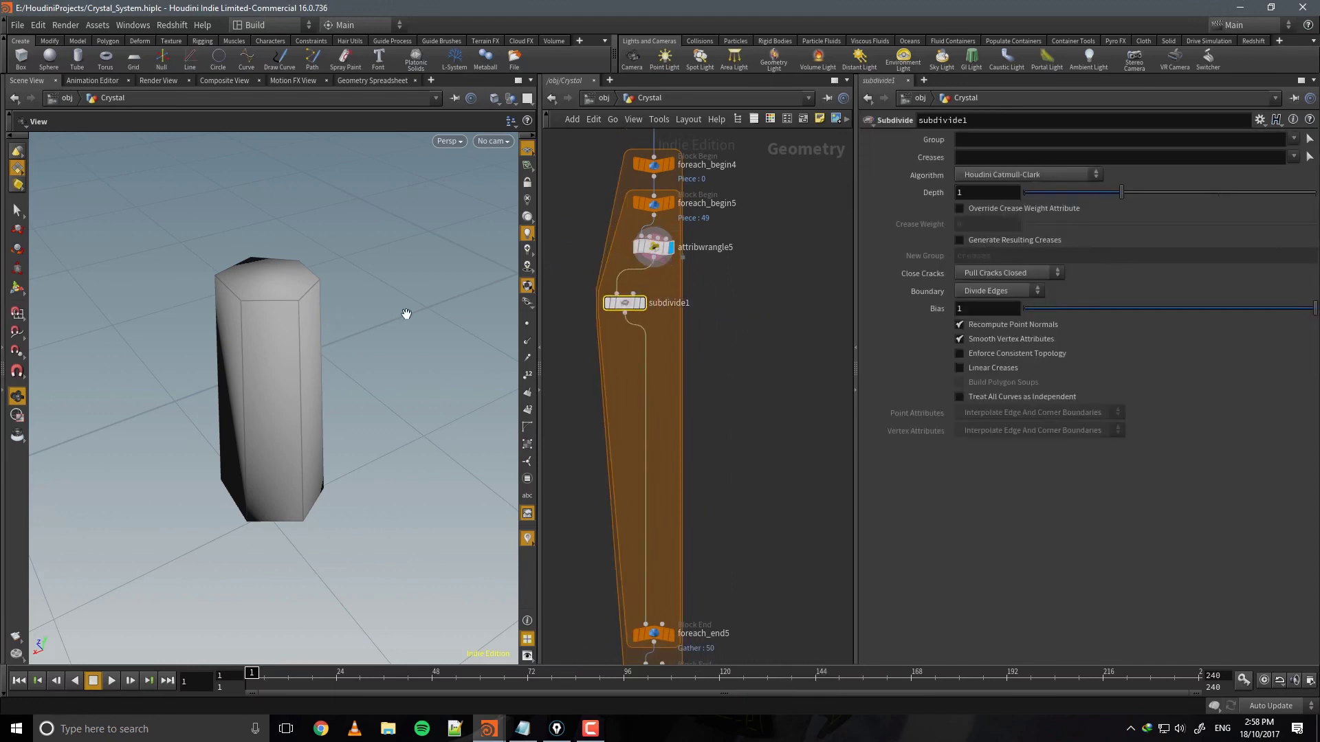
# Turn on point number display in the viewport and examine the crystal's top corners.
pyautogui.moveTo(339, 315); pyautogui.dragTo(378, 344)
pyautogui.click(528, 376)
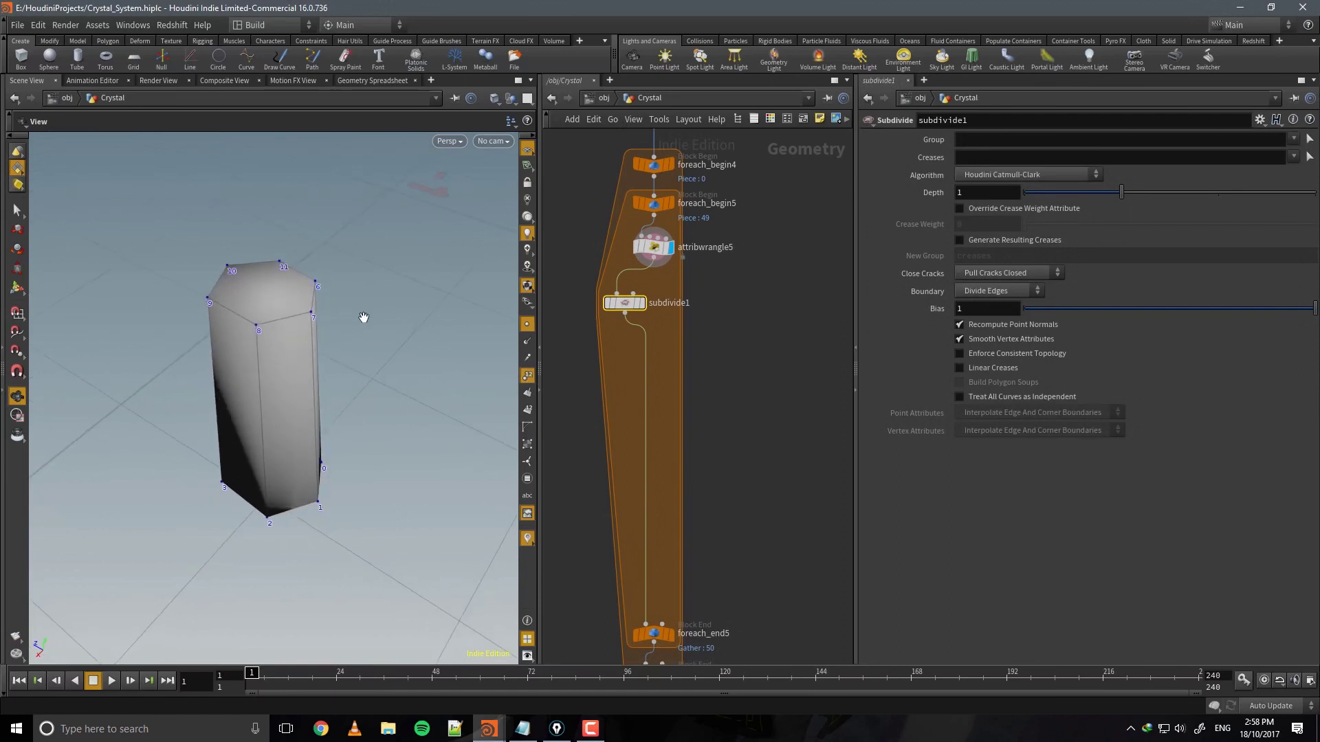
pyautogui.moveTo(271, 313); pyautogui.dragTo(475, 308)
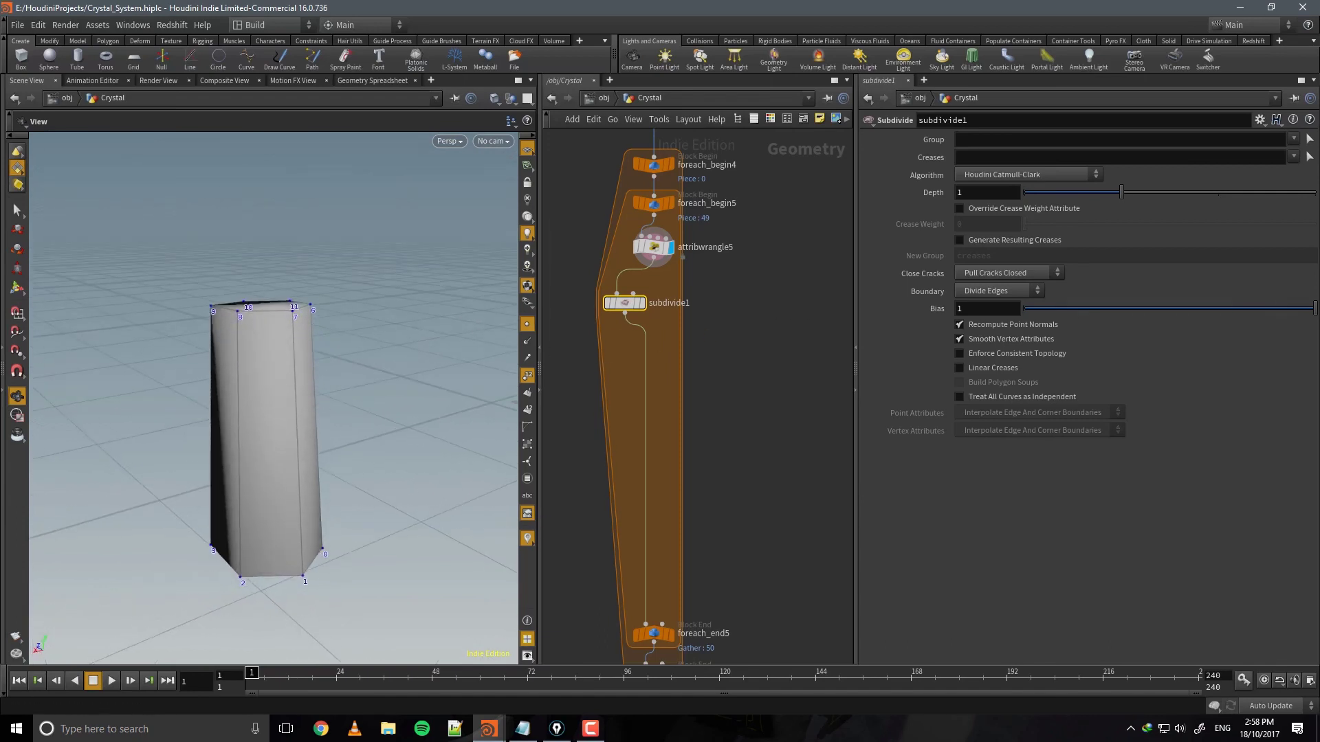
# Set subdivide1's algorithm to OpenSubdiv Bilinear, comparing it with Houdini Catmull-Clark.
pyautogui.moveTo(773, 389); pyautogui.dragTo(581, 284)
pyautogui.click(1004, 178)
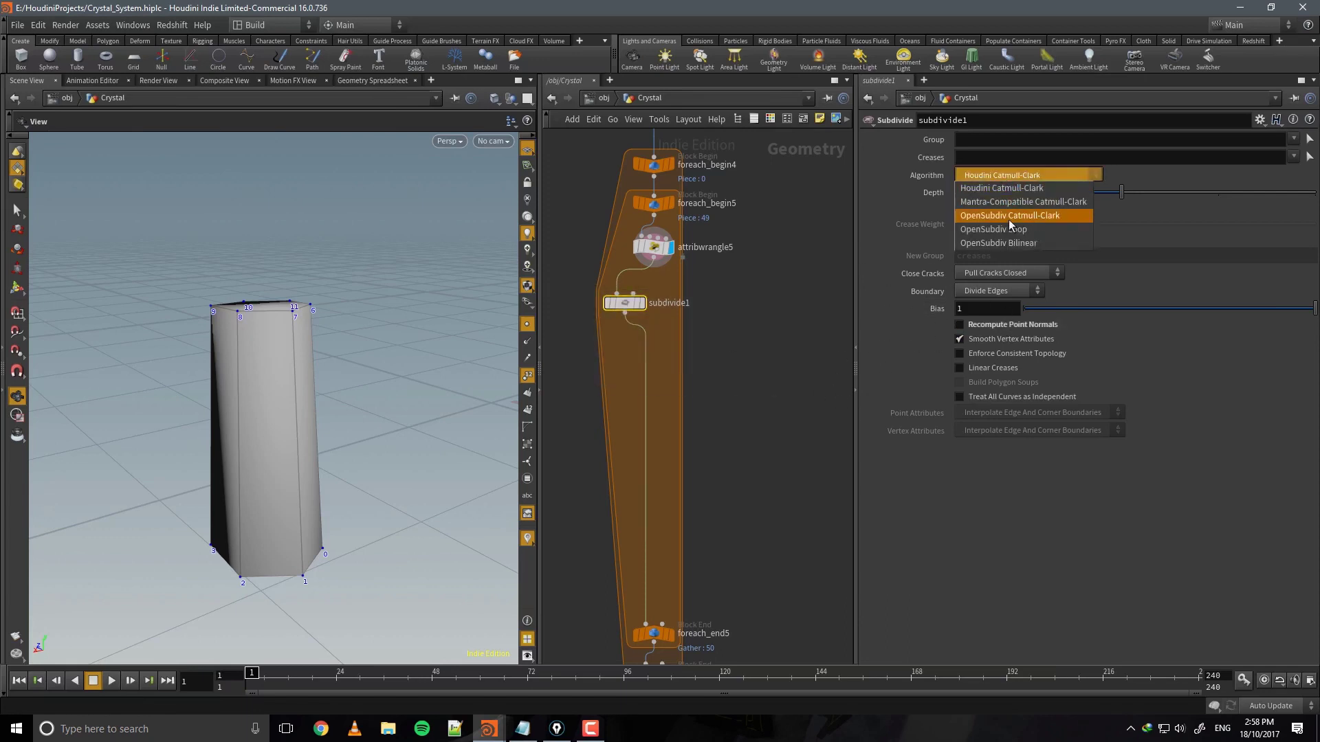
pyautogui.click(1052, 243)
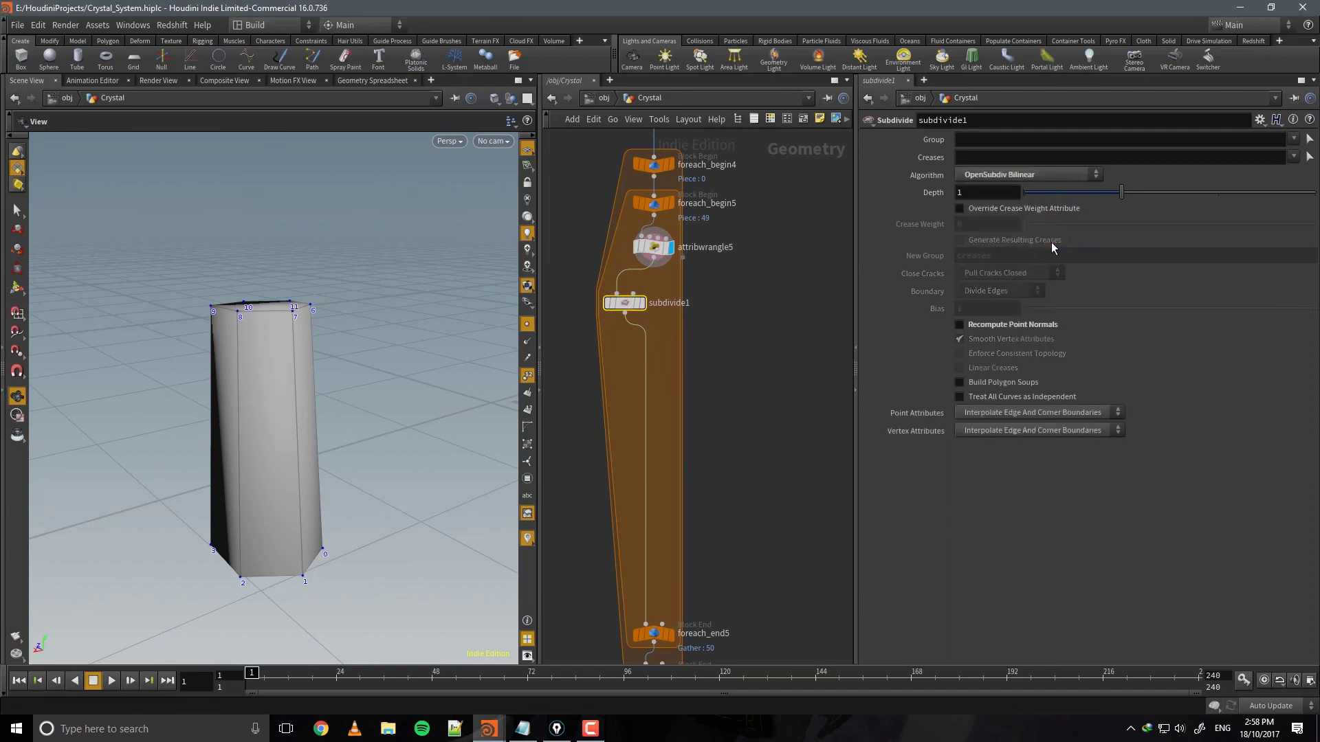
pyautogui.moveTo(483, 313); pyautogui.dragTo(493, 358)
pyautogui.click(1028, 174)
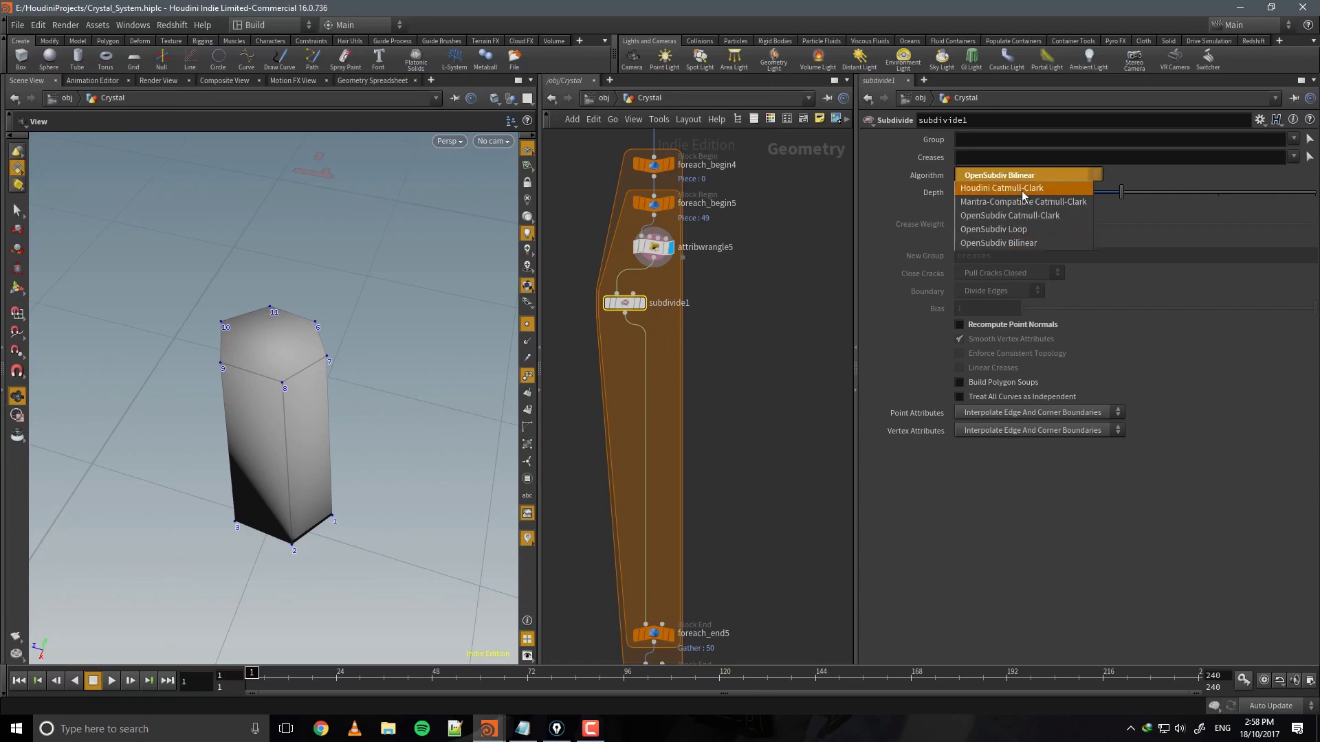
pyautogui.click(1010, 188)
pyautogui.click(1023, 176)
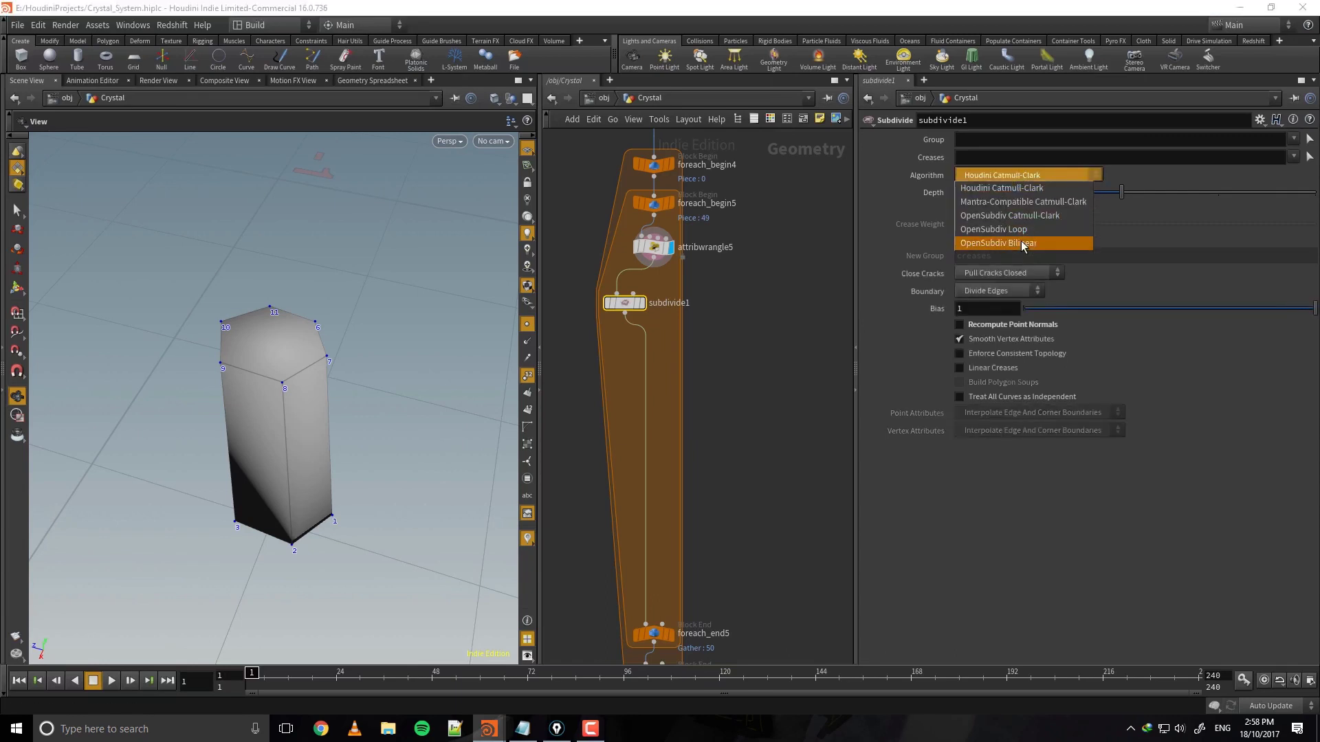
pyautogui.click(1035, 244)
pyautogui.moveTo(365, 332); pyautogui.dragTo(327, 338)
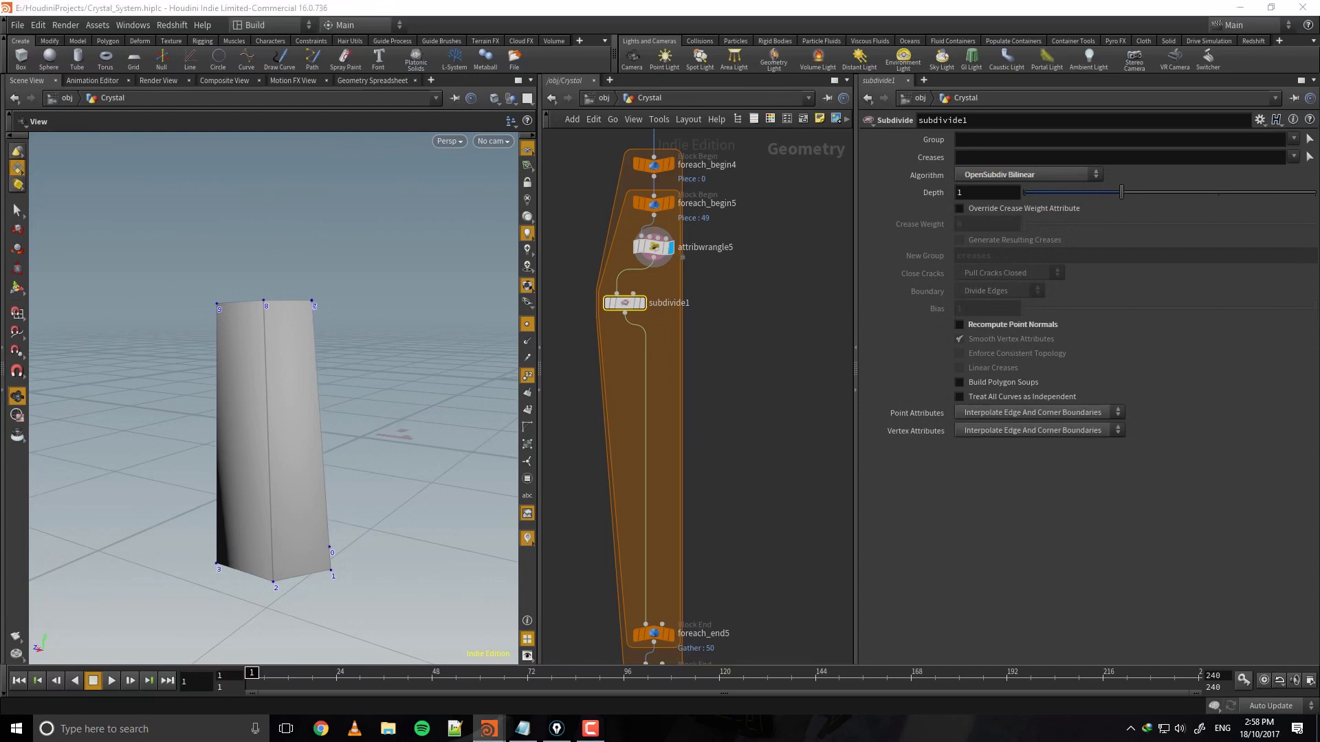
# Insert a Group node on the wire below subdivide1.
pyautogui.moveTo(725, 375); pyautogui.dragTo(732, 352, button='middle')
pyautogui.click(735, 349)
pyautogui.press('Tab')
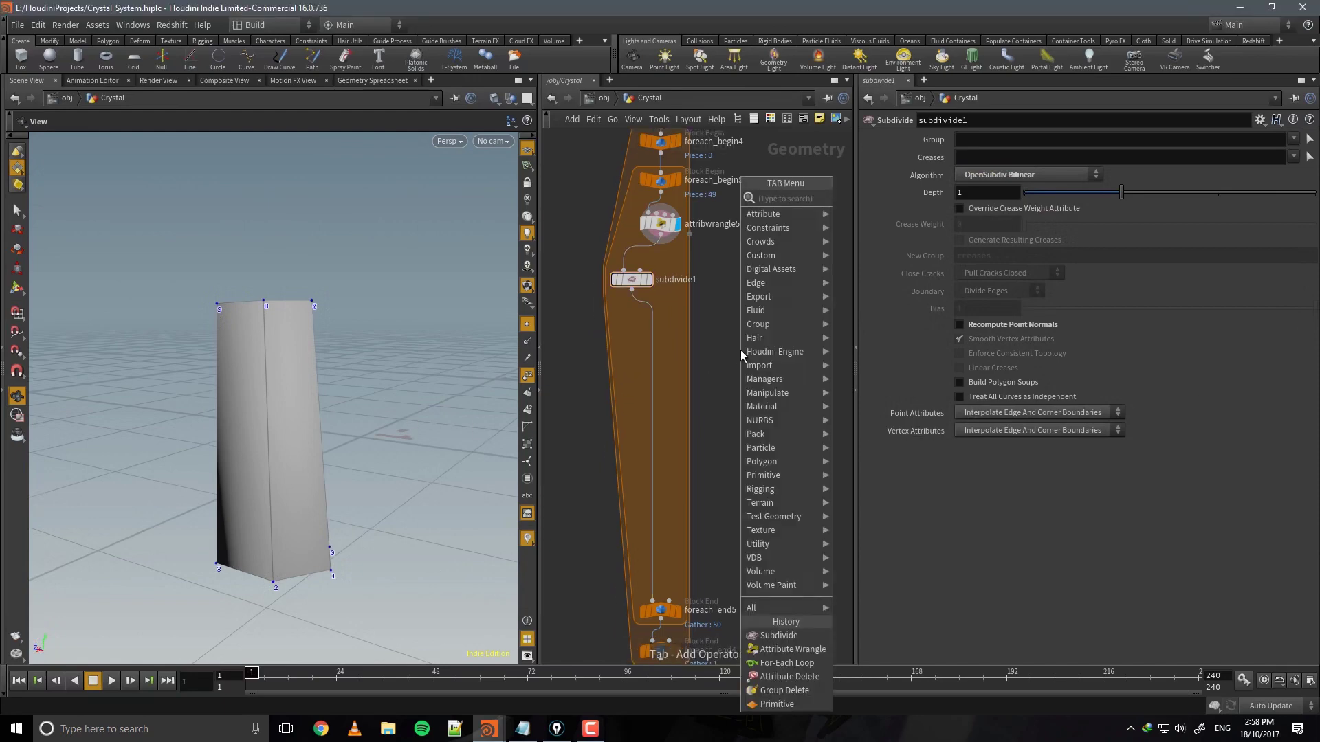
pyautogui.write('f')
pyautogui.press('BackSpace')
pyautogui.write('group')
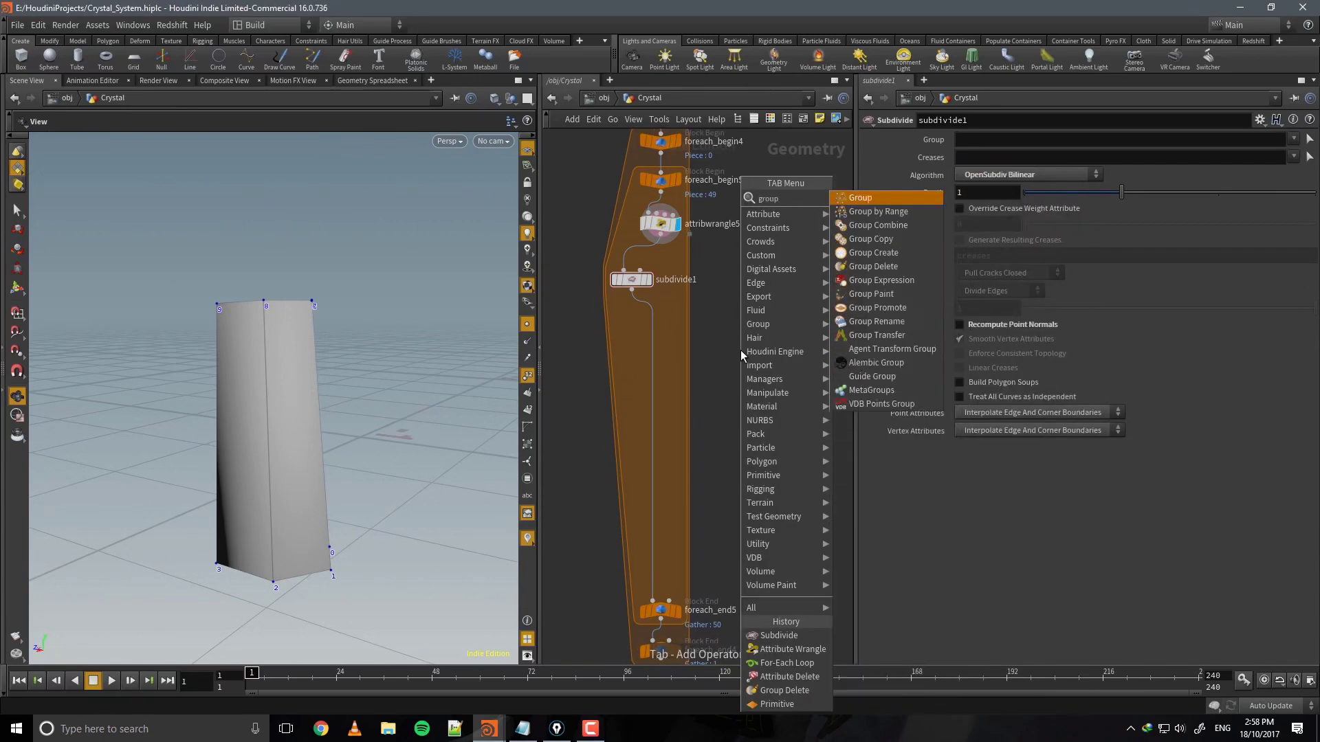
pyautogui.press('Return')
pyautogui.click(653, 336)
pyautogui.moveTo(779, 299); pyautogui.dragTo(801, 365, button='middle')
# Display subdivide1 and examine the crystal's top with primitive numbers, returning to point numbers to compare it with the unsubdivided shape.
pyautogui.click(651, 346)
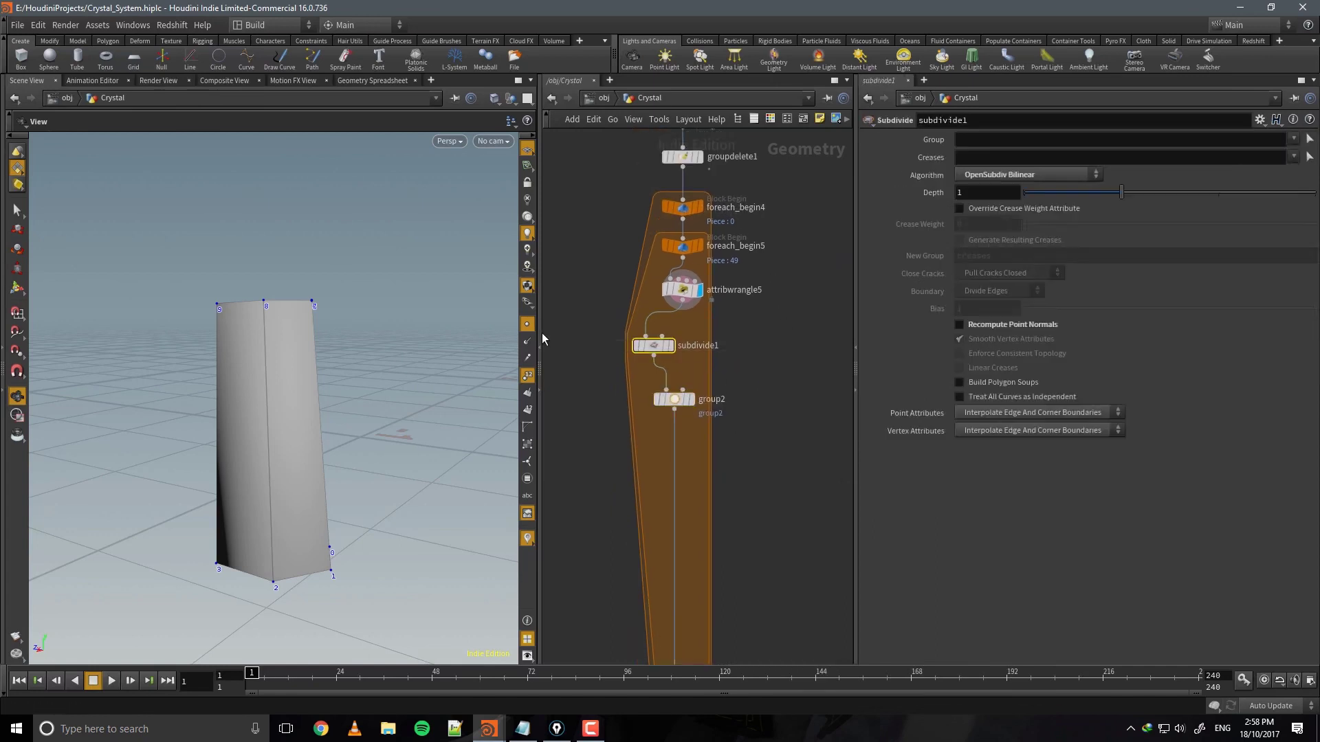
pyautogui.moveTo(382, 355); pyautogui.dragTo(393, 380)
pyautogui.click(529, 376)
pyautogui.click(527, 410)
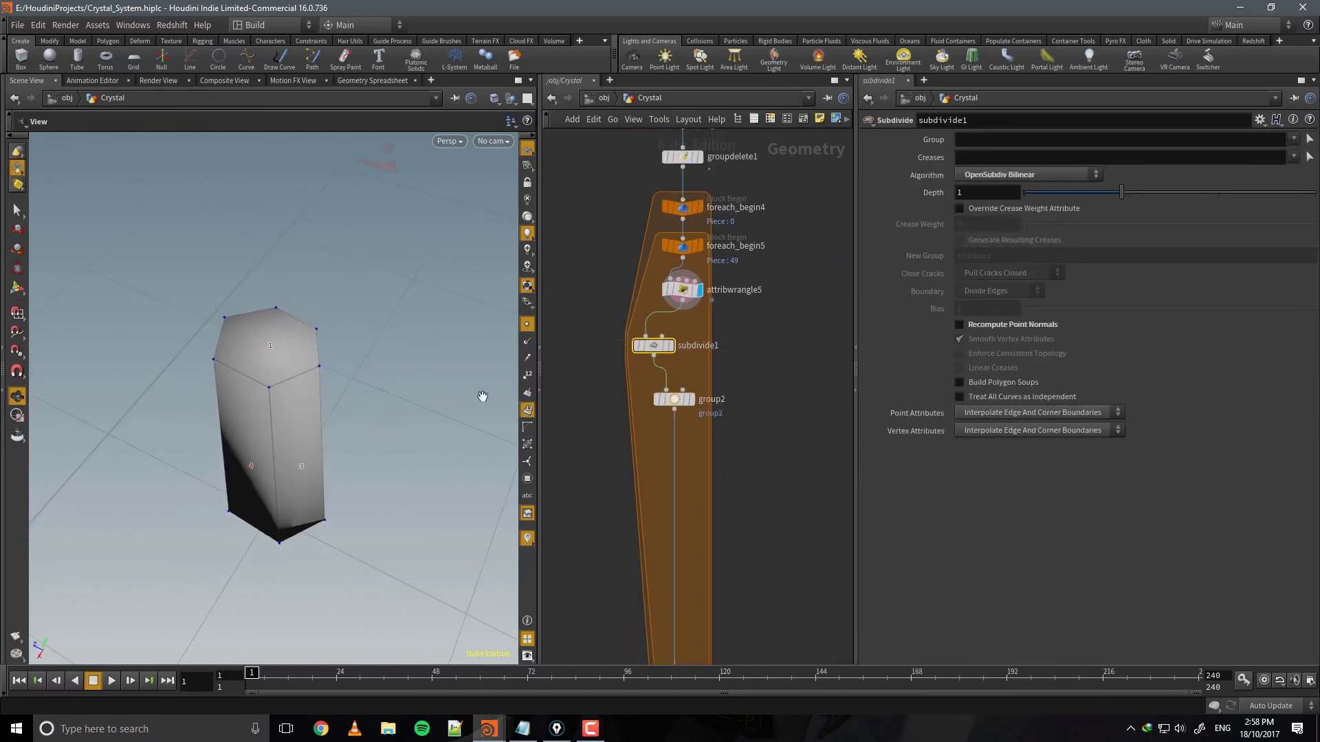
pyautogui.click(670, 345)
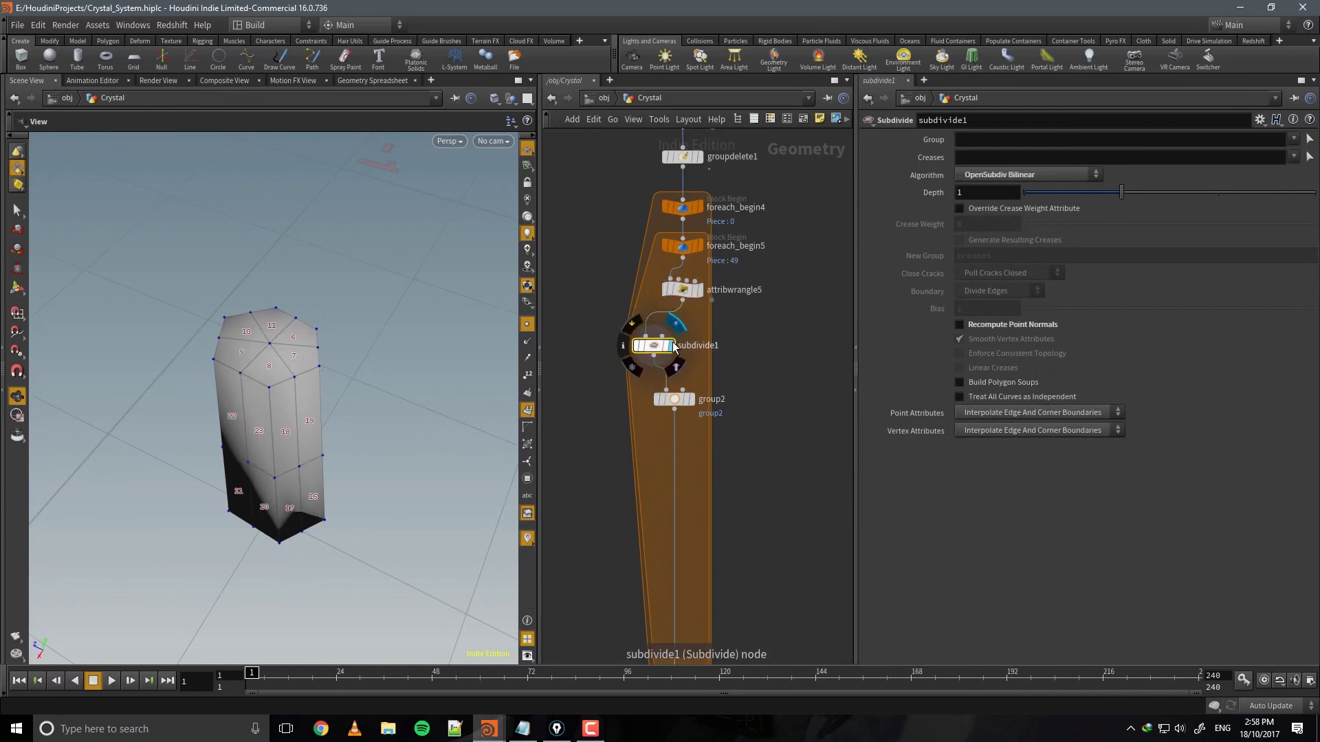
pyautogui.moveTo(296, 344); pyautogui.dragTo(298, 320)
pyautogui.scroll(4, 297, 320)
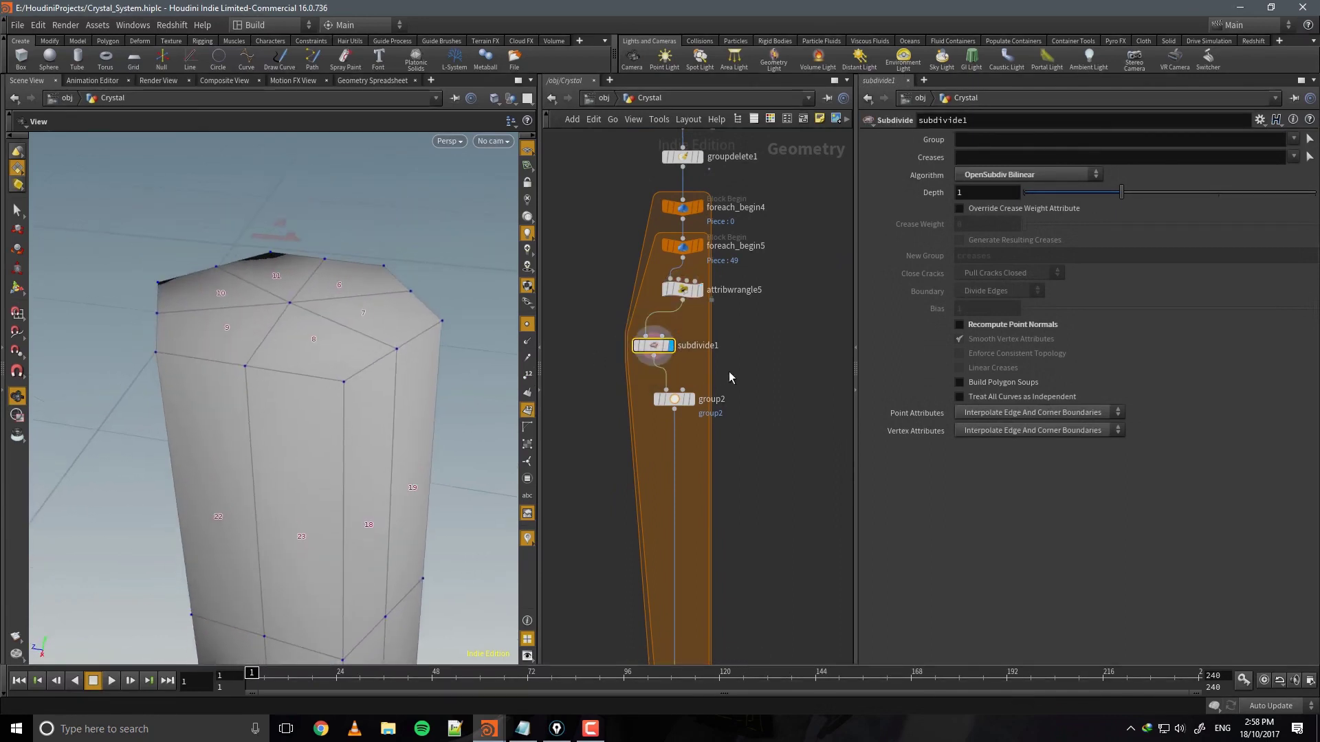
pyautogui.click(527, 377)
pyautogui.click(527, 411)
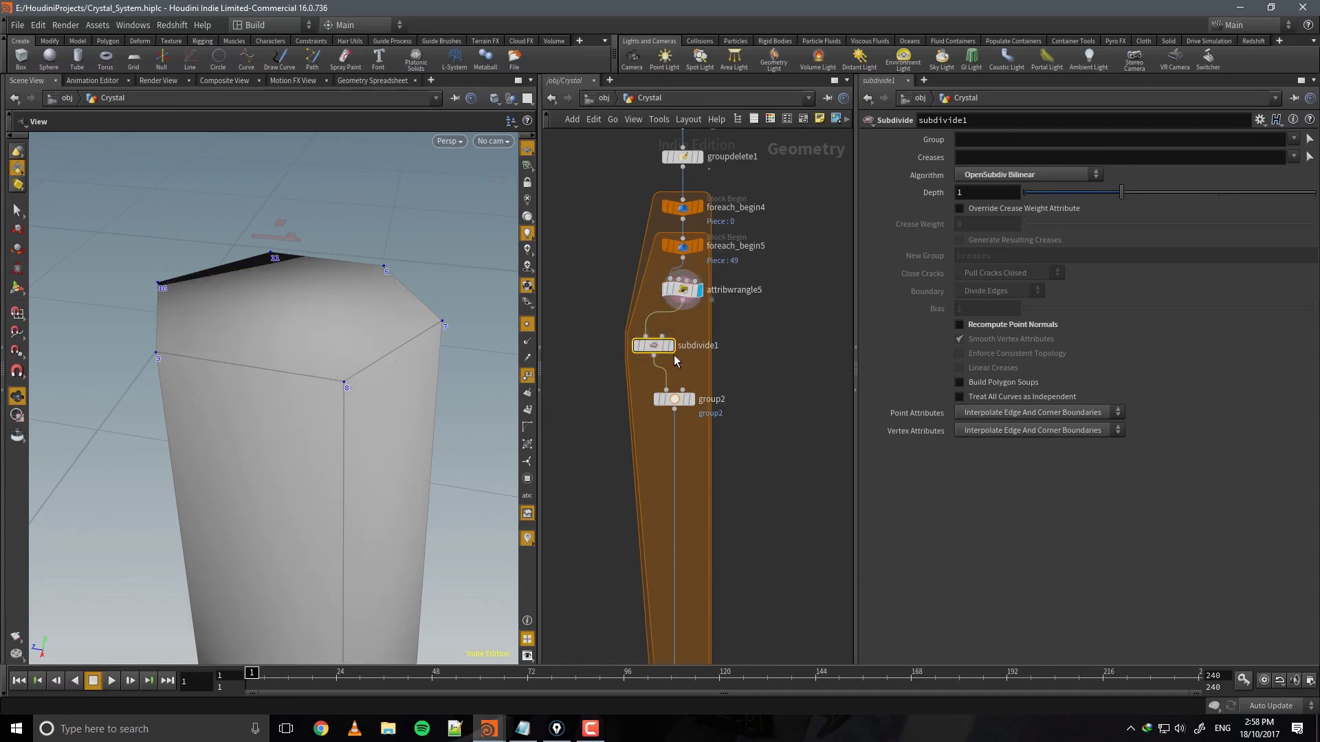
pyautogui.moveTo(434, 330); pyautogui.dragTo(410, 372)
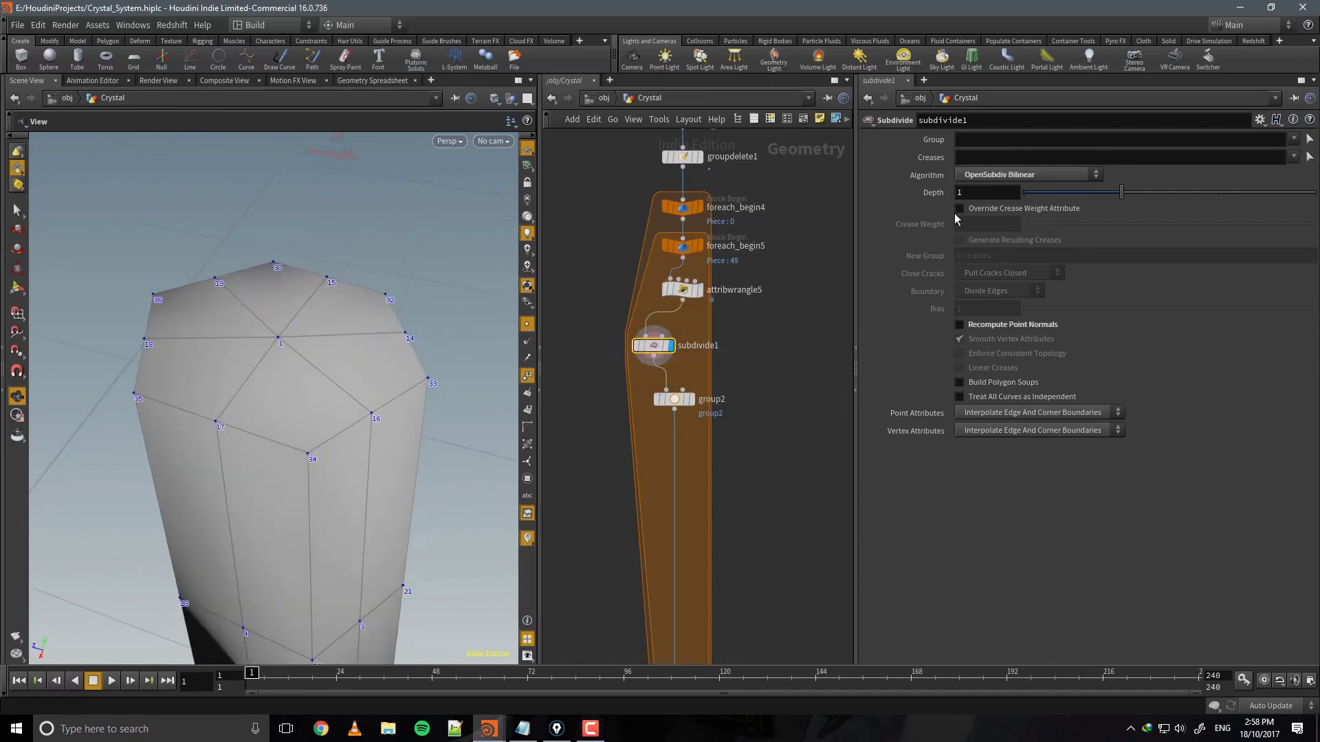
# Try Houdini Catmull-Clark on the displayed subdivided crystal and restore OpenSubdiv Bilinear.
pyautogui.click(1029, 175)
pyautogui.click(1011, 244)
pyautogui.moveTo(377, 300); pyautogui.dragTo(332, 304)
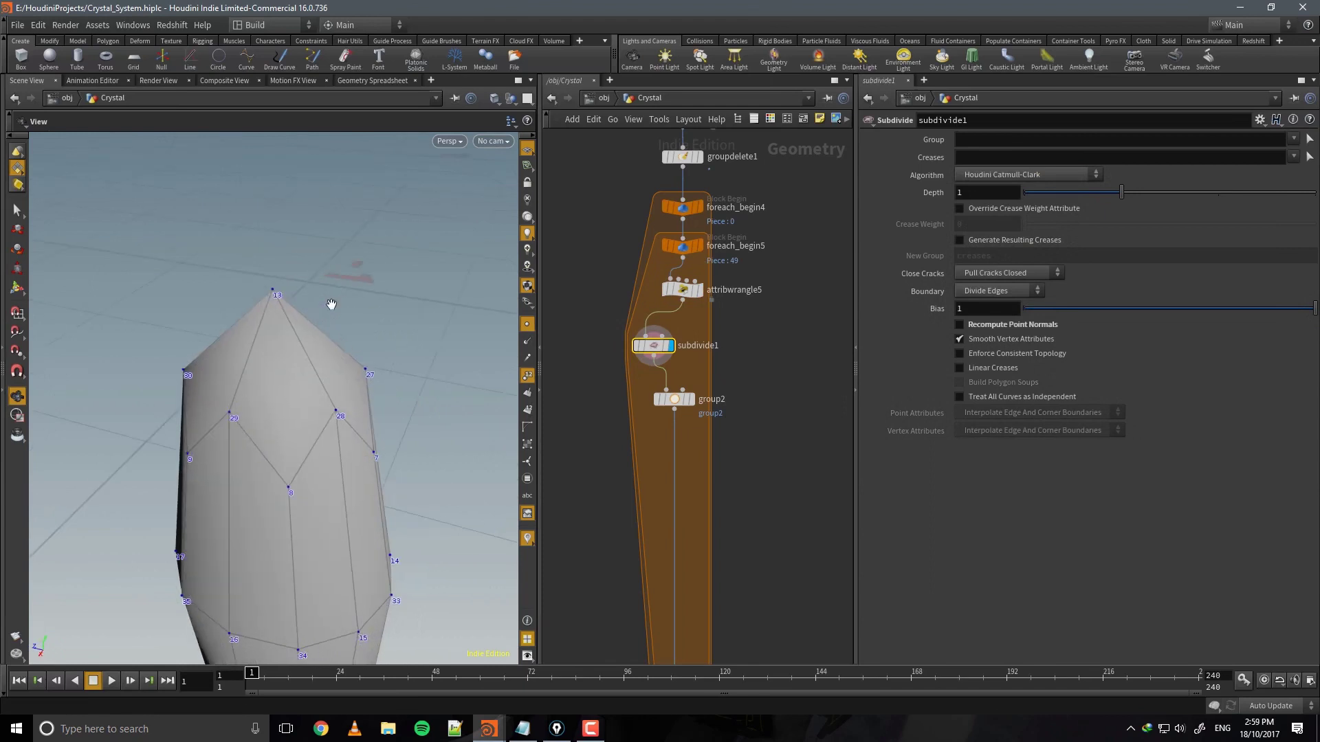
pyautogui.click(992, 179)
pyautogui.click(1010, 244)
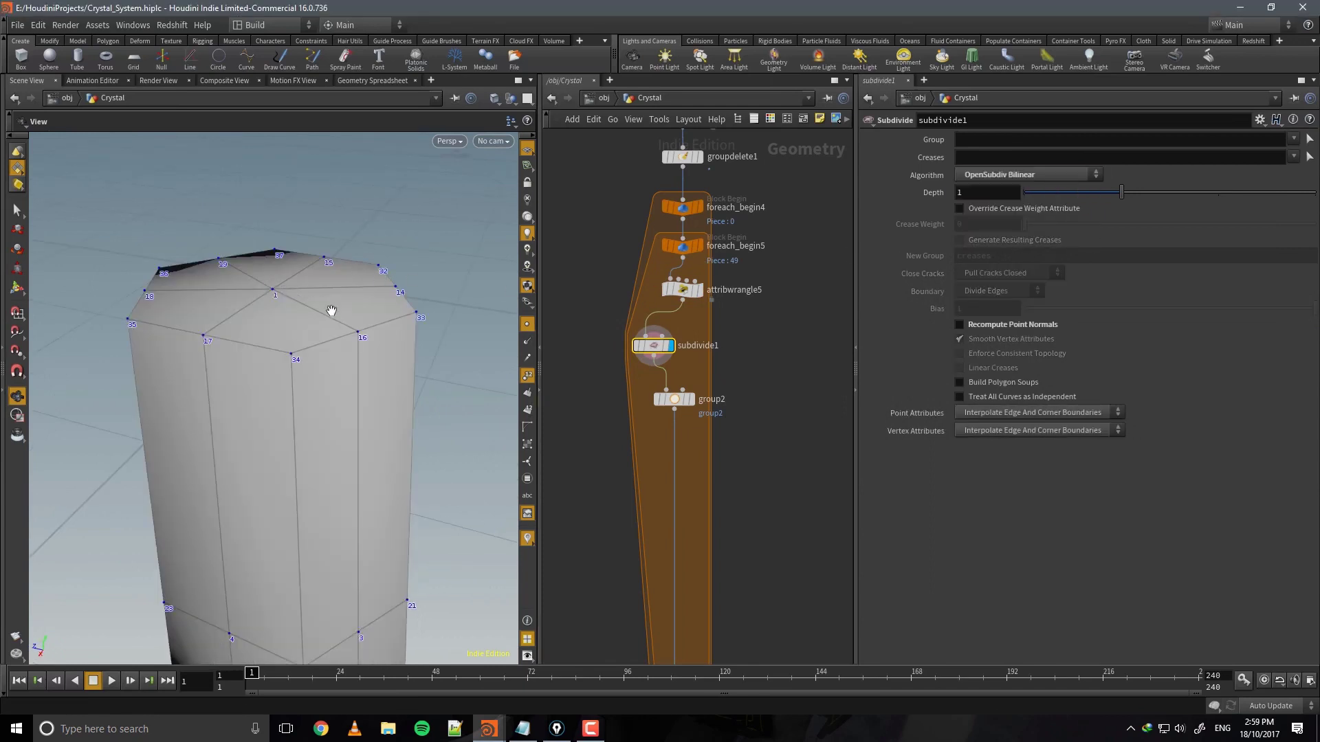
pyautogui.moveTo(332, 311); pyautogui.dragTo(369, 316)
pyautogui.moveTo(378, 244); pyautogui.dragTo(382, 404)
# Align and display group2, and define it as a Points group named Group_Point with base group 1.
pyautogui.moveTo(674, 404)
pyautogui.mouseDown()
pyautogui.moveTo(662, 417)
pyautogui.moveTo(653, 393)
pyautogui.mouseUp()
pyautogui.click(670, 385)
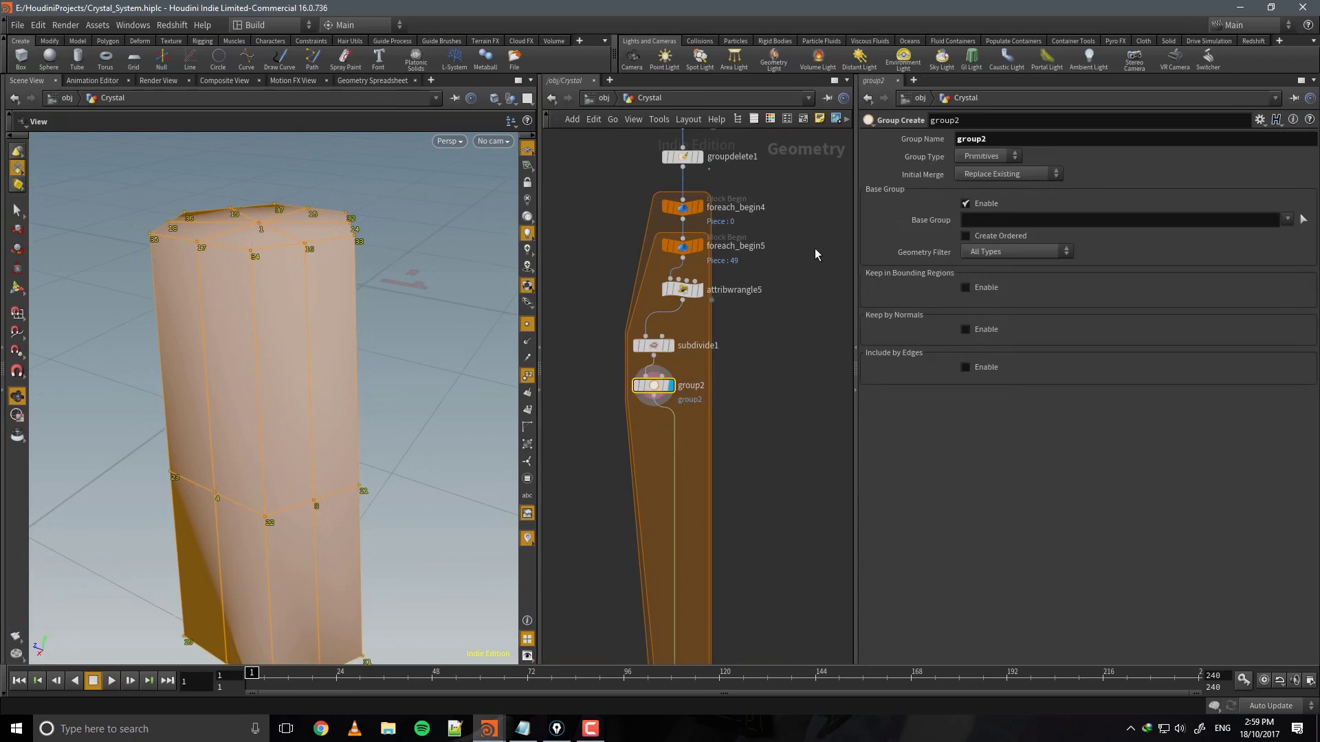
pyautogui.click(972, 183)
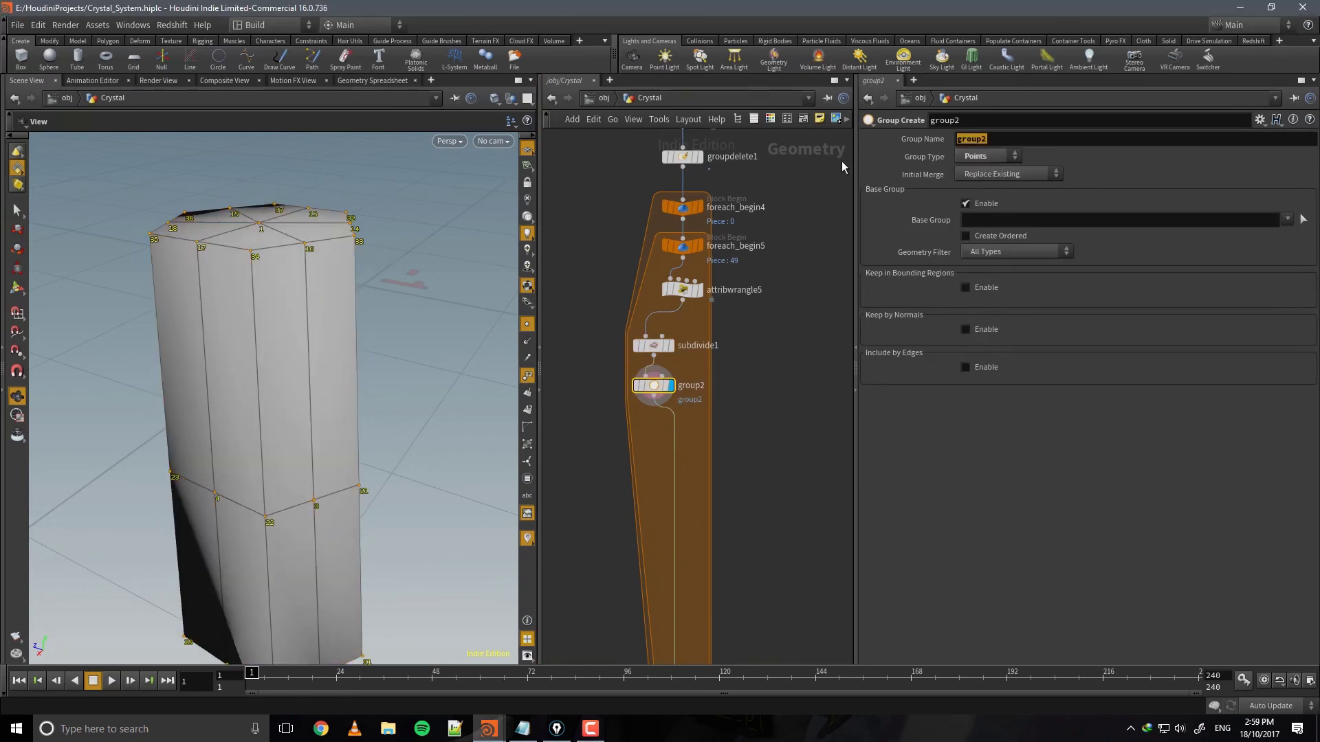
pyautogui.write('Group_Point')
pyautogui.press('Return')
pyautogui.moveTo(421, 293); pyautogui.dragTo(427, 299)
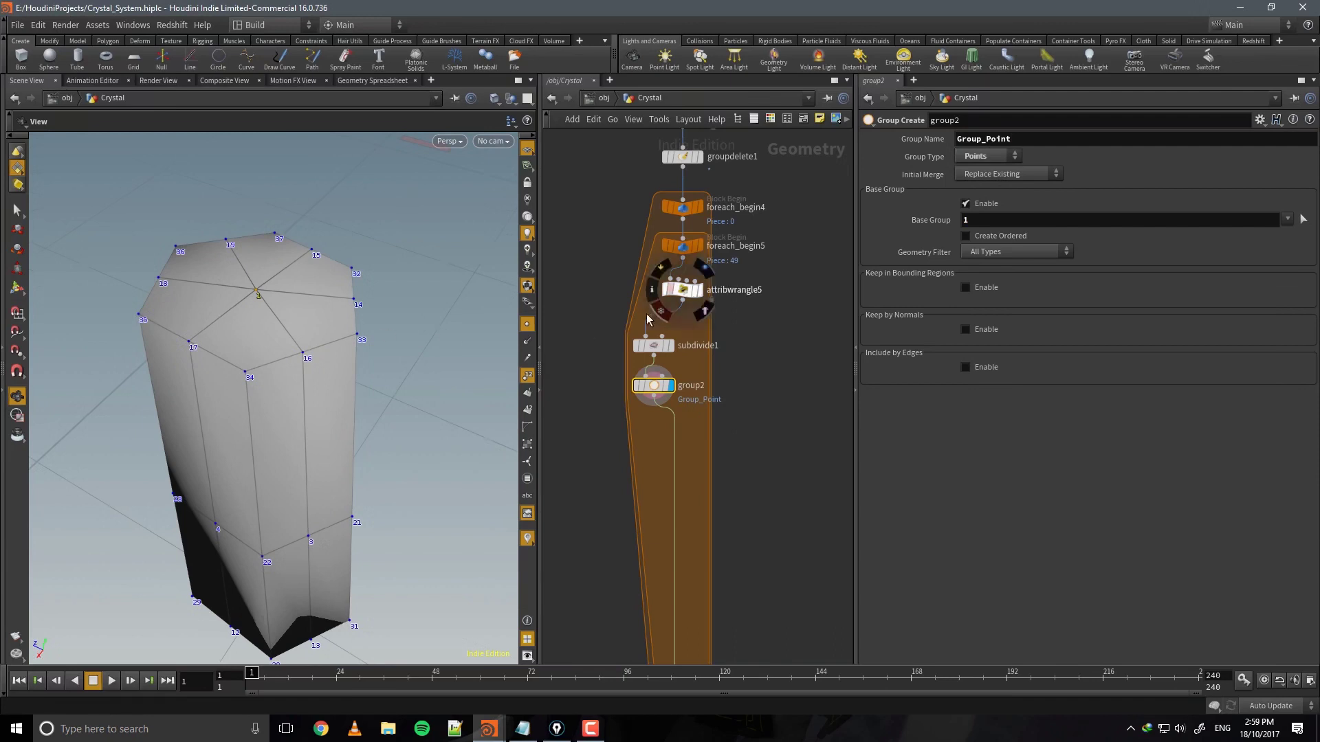
# Move subdivide1 and group2 aside and branch a second, displayed Group node off attribwrangle5.
pyautogui.keyDown('shift'); pyautogui.click(662, 348); pyautogui.keyUp('shift')
pyautogui.moveTo(662, 349); pyautogui.dragTo(651, 341)
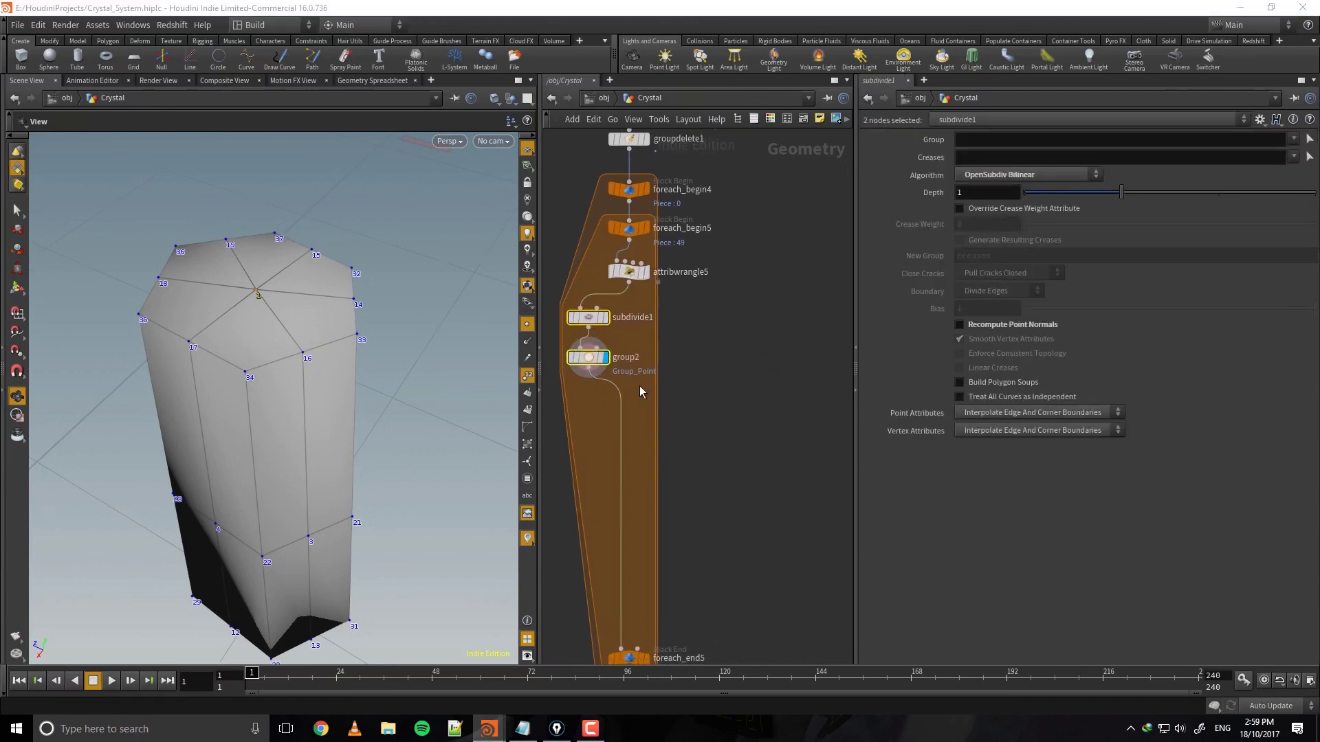
pyautogui.press('Tab')
pyautogui.press('Escape')
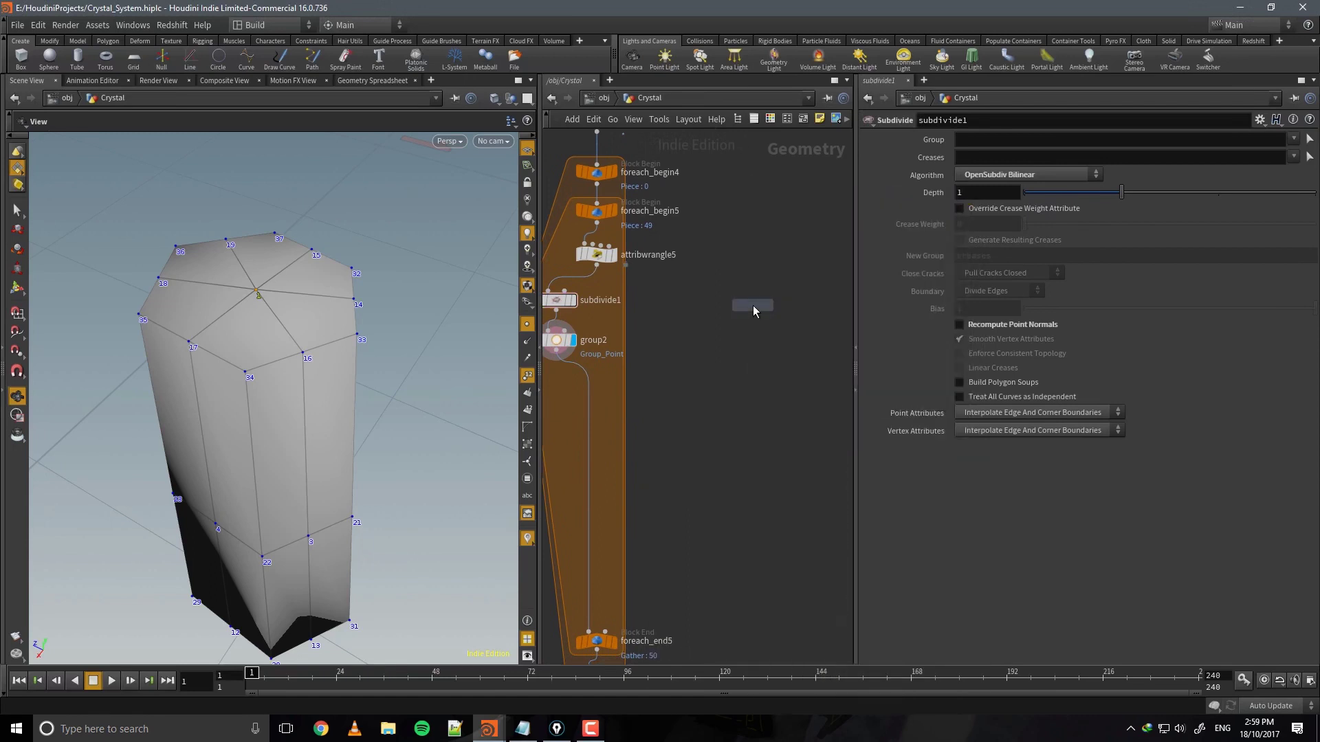
pyautogui.click(645, 293)
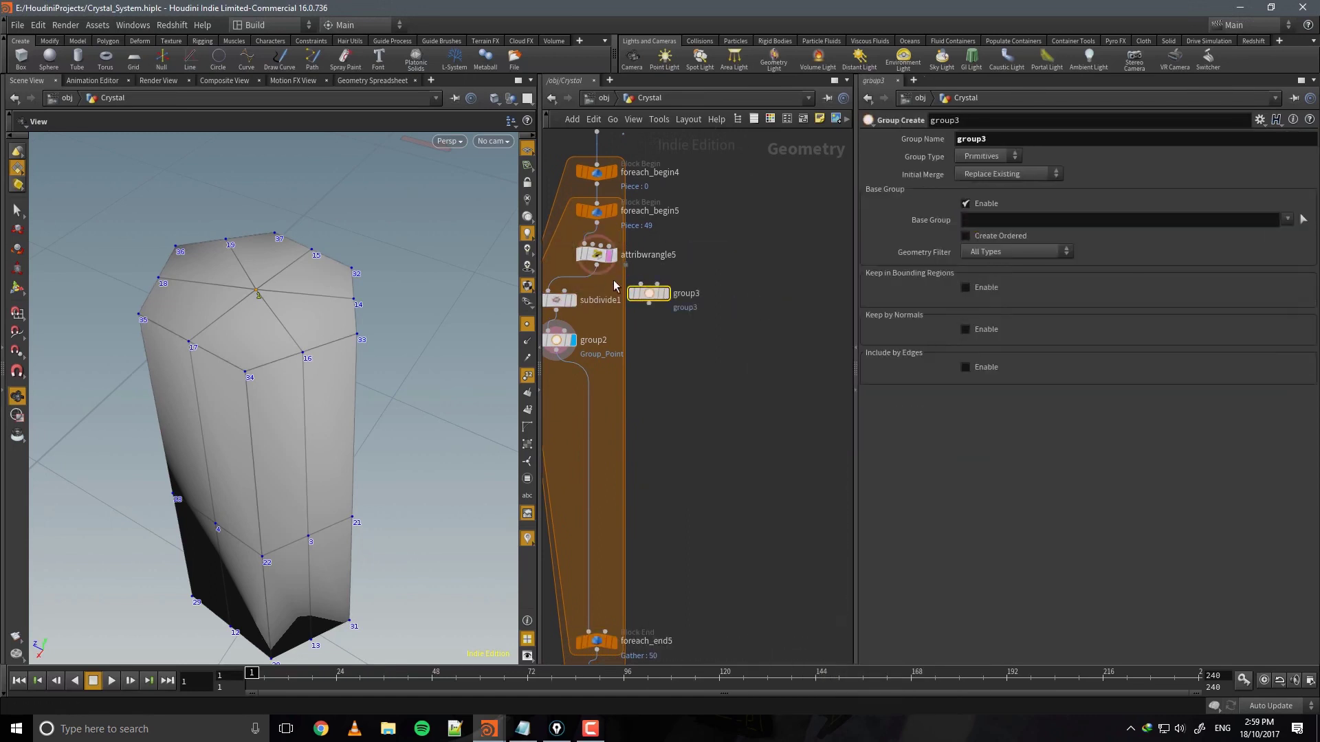
pyautogui.click(597, 265)
pyautogui.click(640, 284)
pyautogui.moveTo(649, 295); pyautogui.dragTo(642, 306)
pyautogui.click(659, 305)
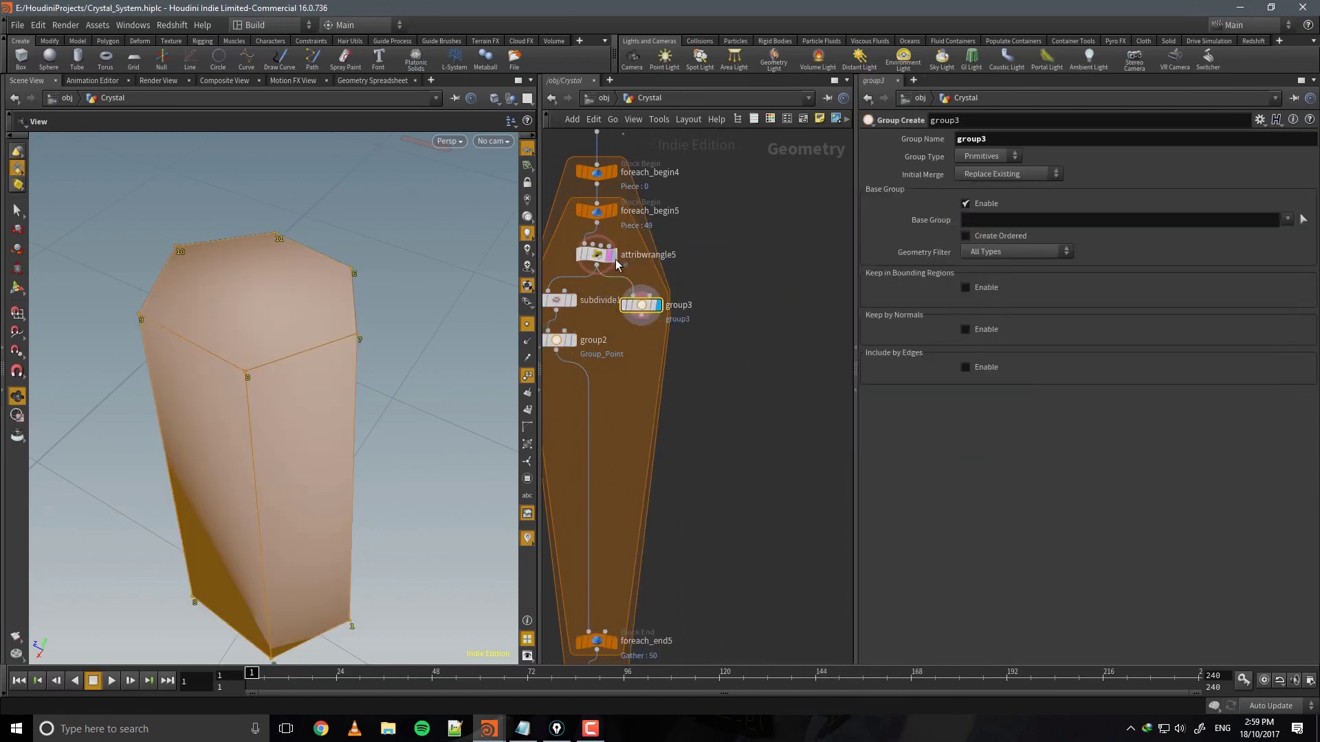
# Using primitive numbers as reference, set group3's base group to 1 for the crystal's top face and save the scene.
pyautogui.click(527, 410)
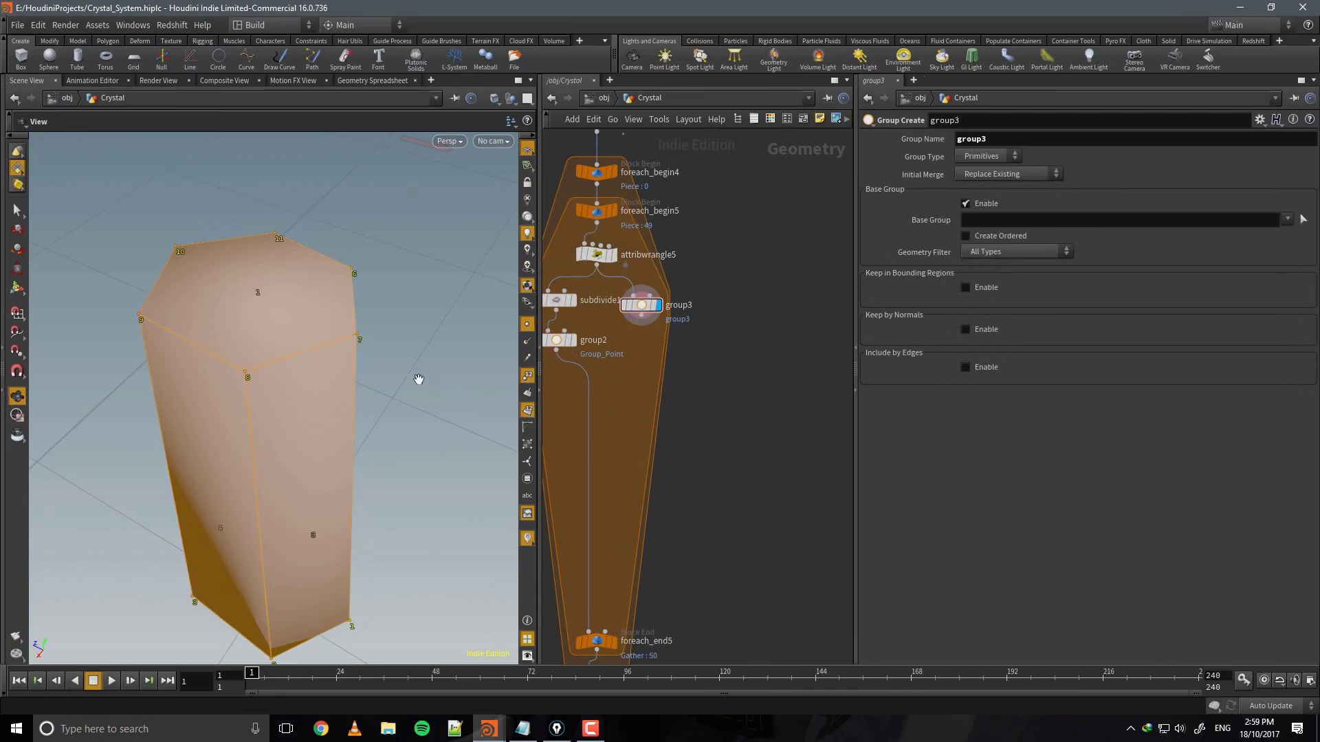
pyautogui.moveTo(418, 378); pyautogui.dragTo(348, 303)
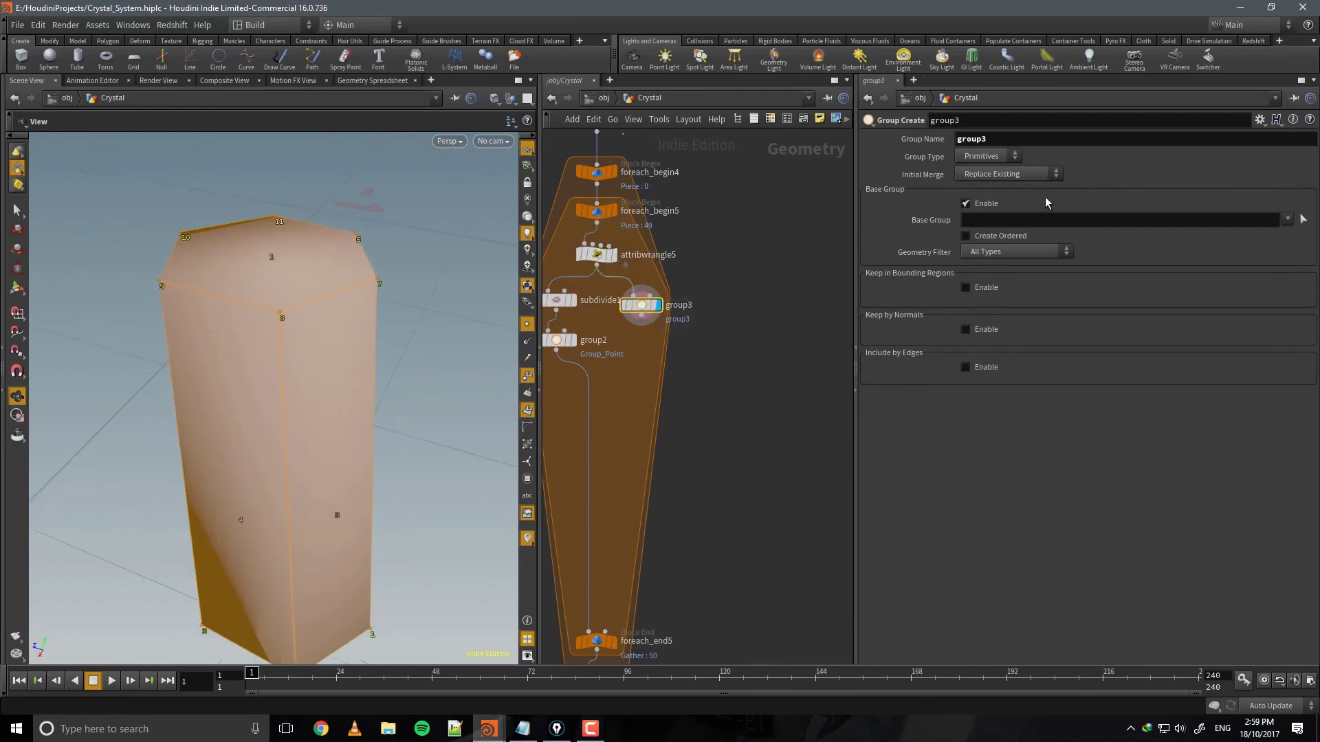
pyautogui.write('1')
pyautogui.press('Return')
pyautogui.moveTo(353, 273); pyautogui.dragTo(353, 265)
pyautogui.hotkey('ctrl', 's')
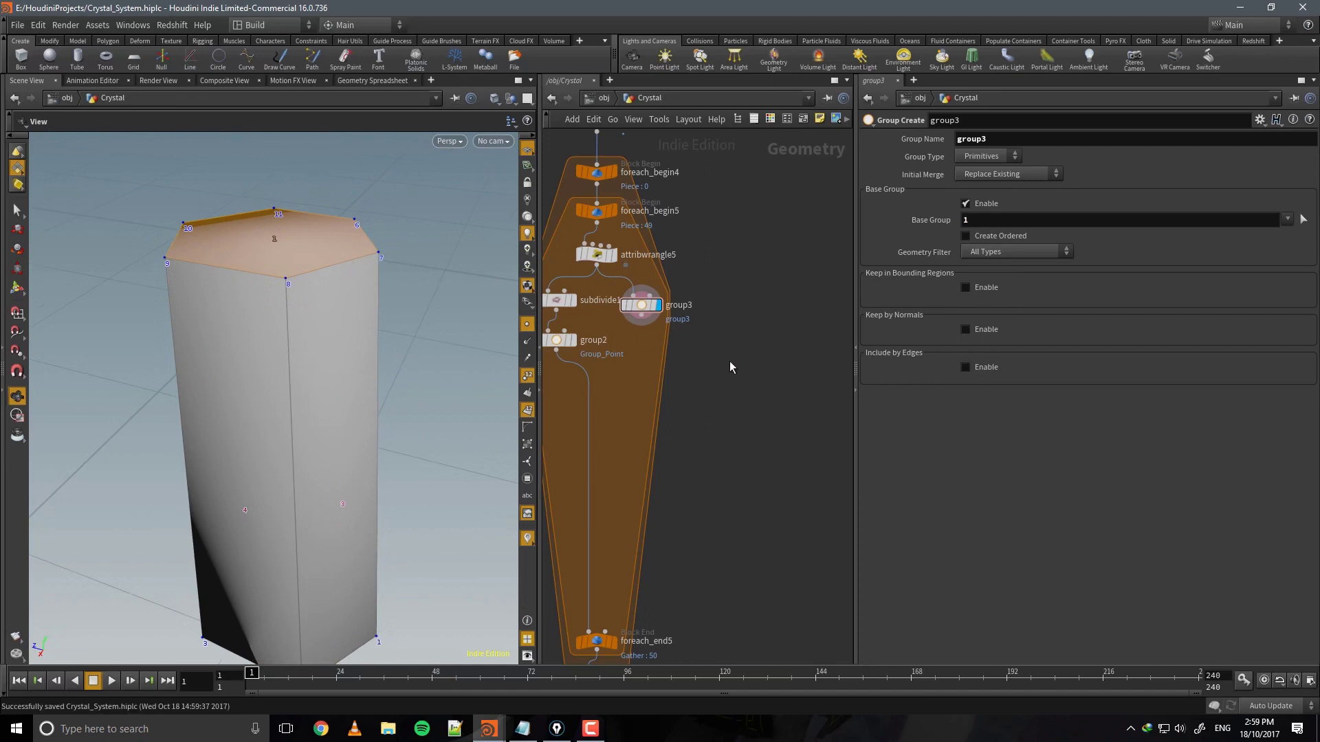
# Add a Scatter node below group3 and display its result.
pyautogui.press('Tab')
pyautogui.write('blast')
pyautogui.press('Return')
pyautogui.click(649, 345)
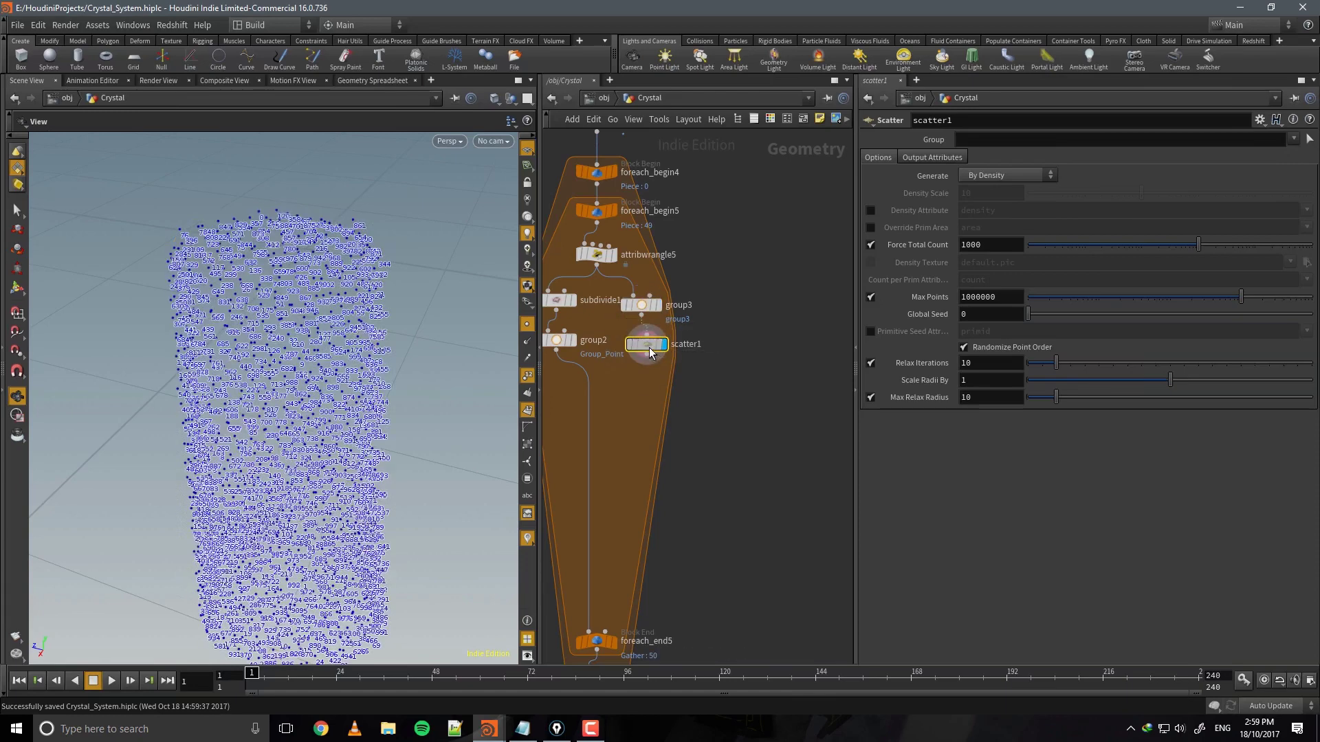
# Set the Scatter node's Force Total Count to 1 and restrict it to group3.
pyautogui.doubleClick(985, 244)
pyautogui.write('1')
pyautogui.click(979, 313)
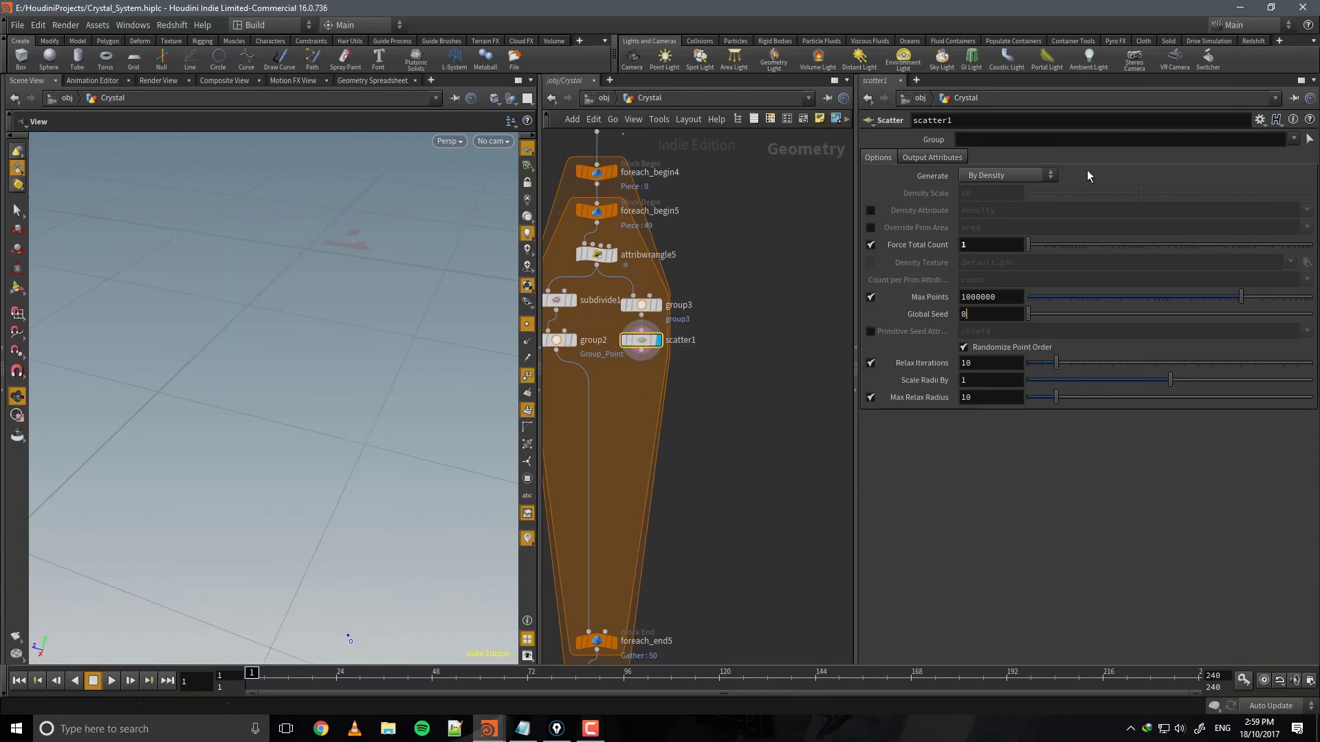
pyautogui.click(1294, 138)
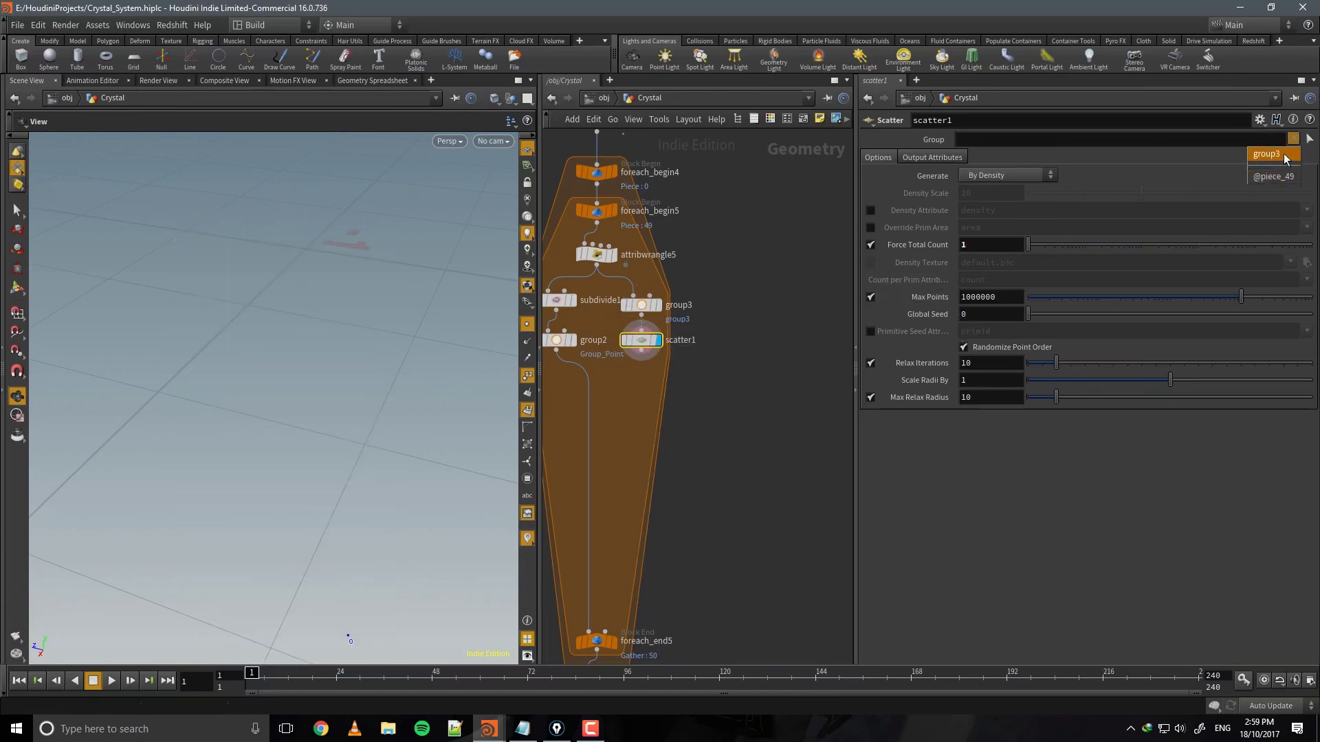
pyautogui.click(1272, 155)
# Rename the group created by group3 to ScatterGroup, restrict scatter1 to ScatterGroup, and save the scene.
pyautogui.moveTo(775, 277); pyautogui.dragTo(626, 324)
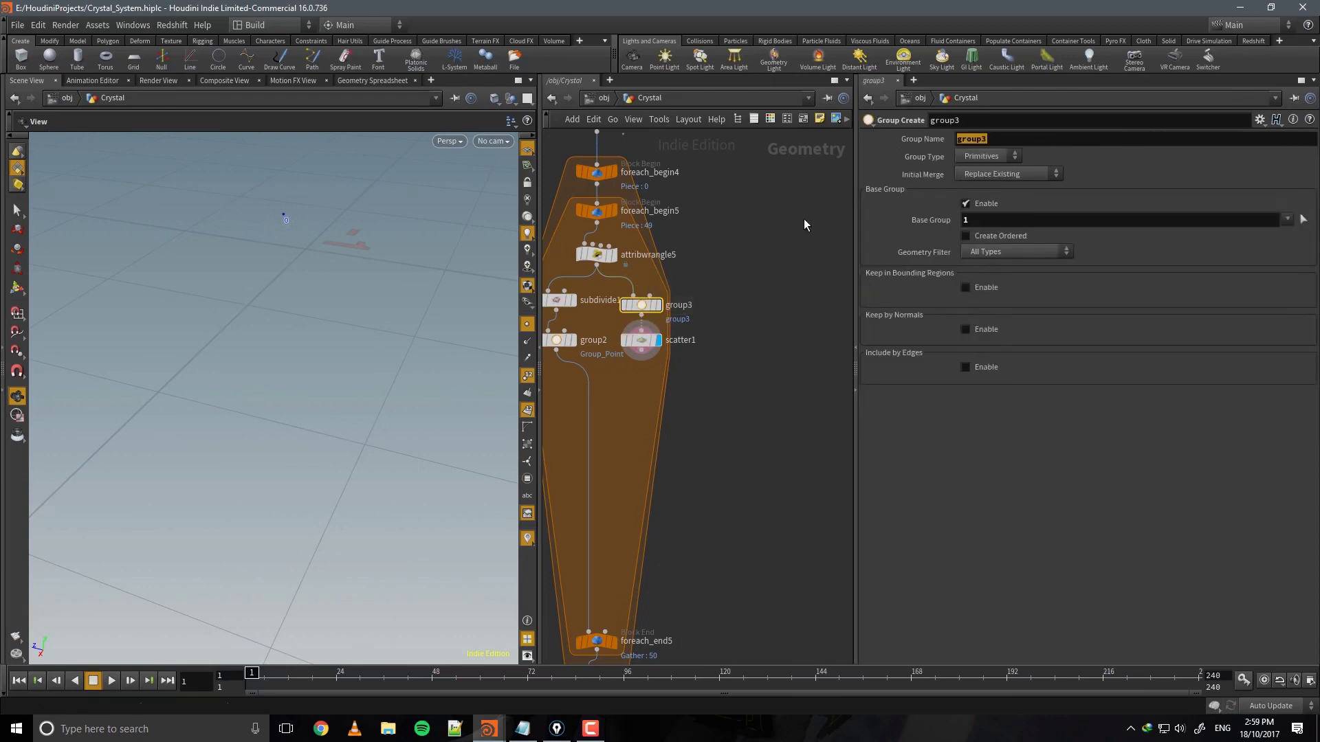
pyautogui.write('s')
pyautogui.press('Return')
pyautogui.moveTo(761, 377); pyautogui.dragTo(639, 341)
pyautogui.doubleClick(1017, 139)
pyautogui.write('ScatterGroup')
pyautogui.press('Return')
pyautogui.hotkey('ctrl', 's')
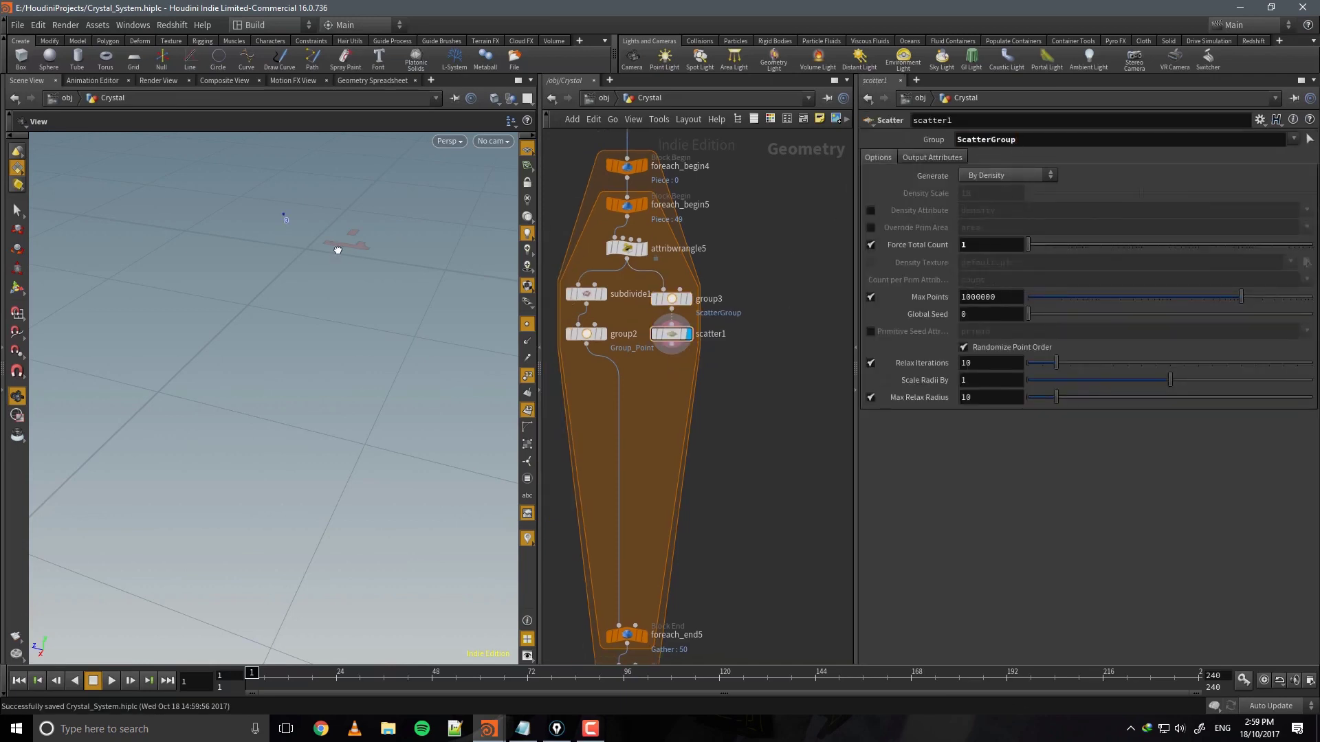
# Set scatter1's Global Seed to the expression detail(opinputpath(".", 0), "ash", 0) and save the scene.
pyautogui.moveTo(409, 265); pyautogui.dragTo(386, 238)
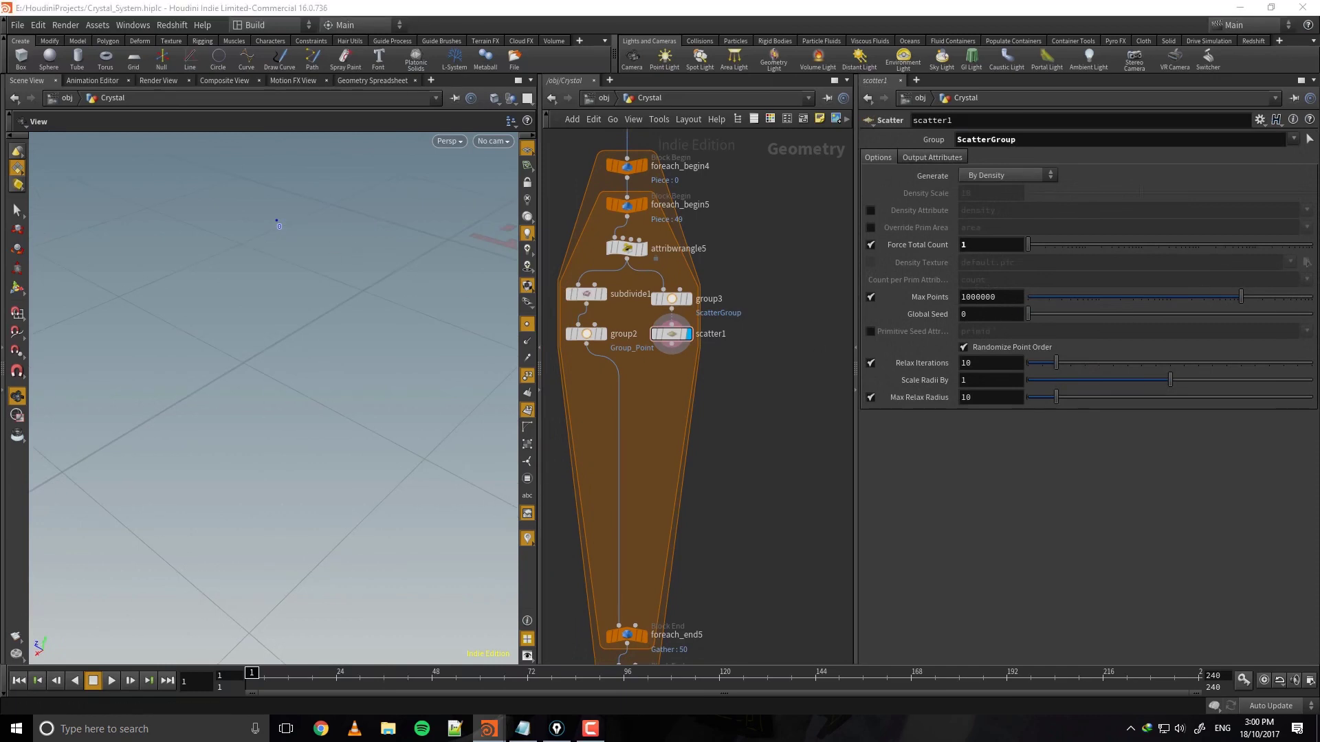
pyautogui.click(985, 313)
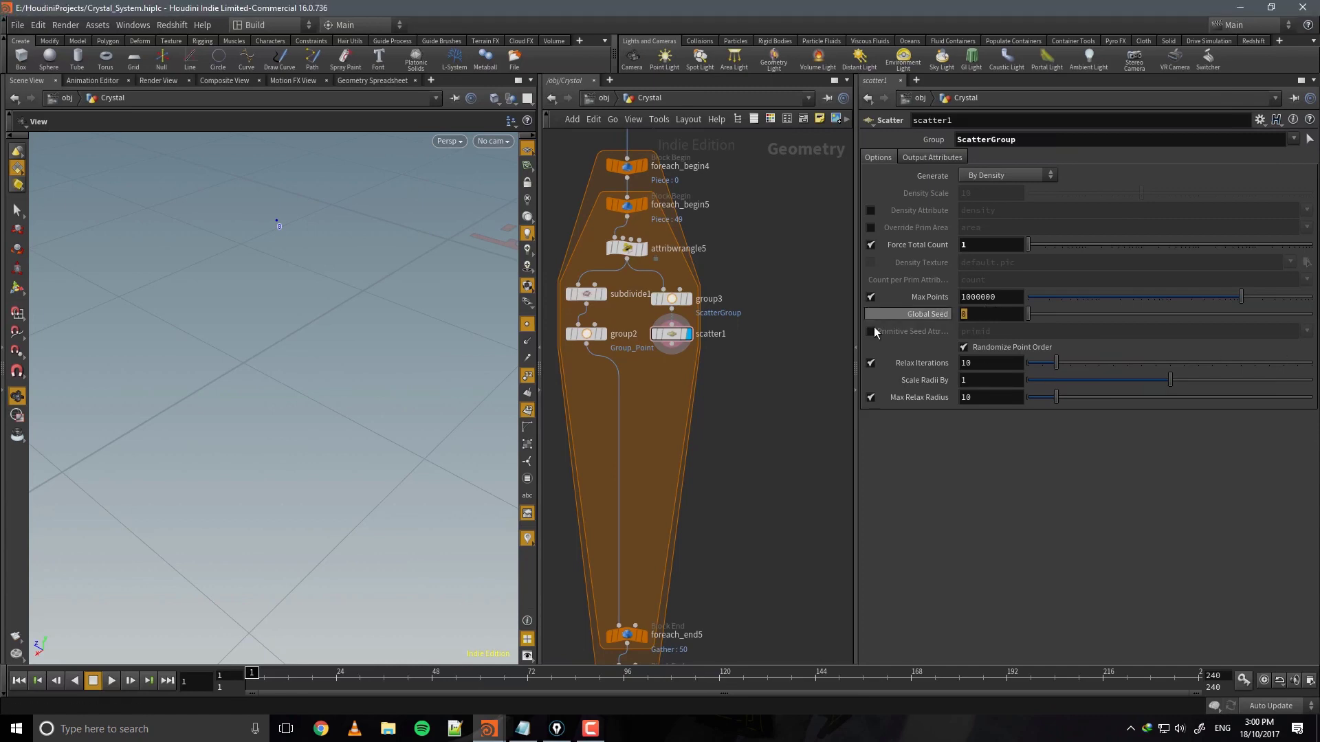
pyautogui.write('detai')
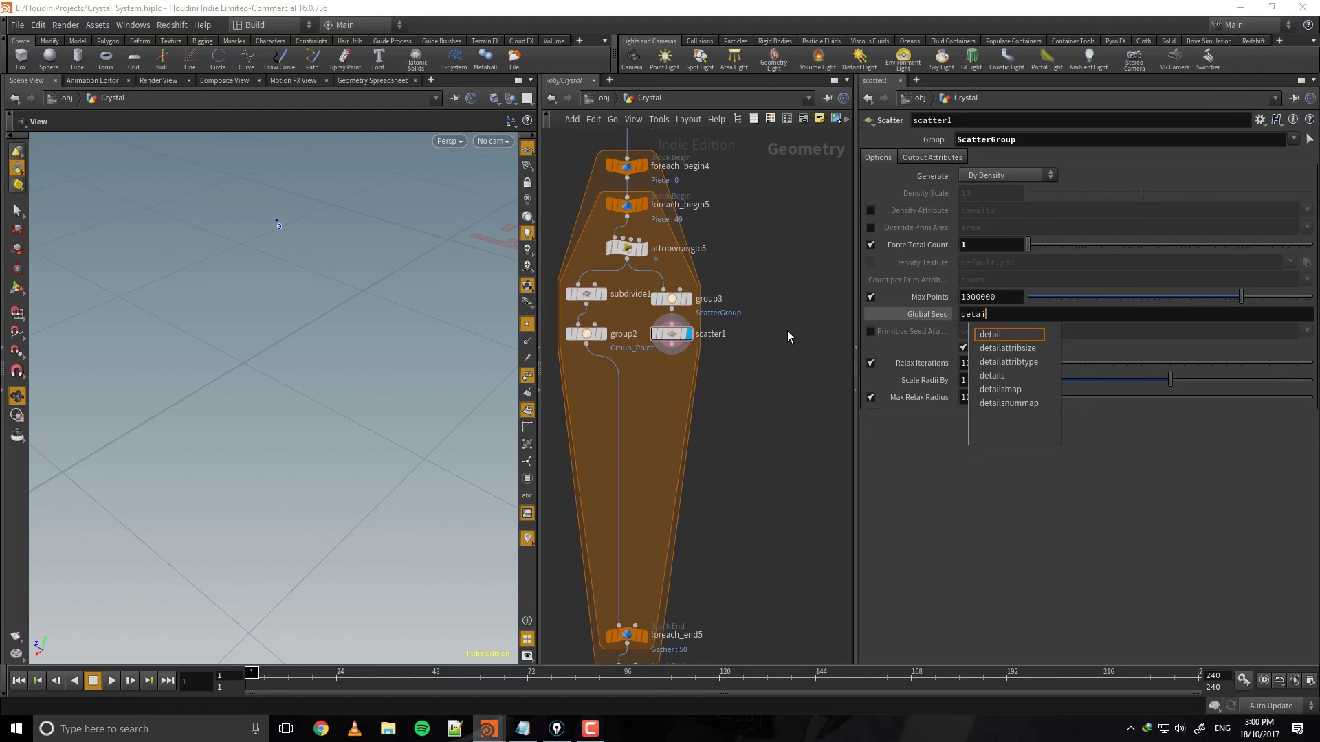
pyautogui.write('l(opin')
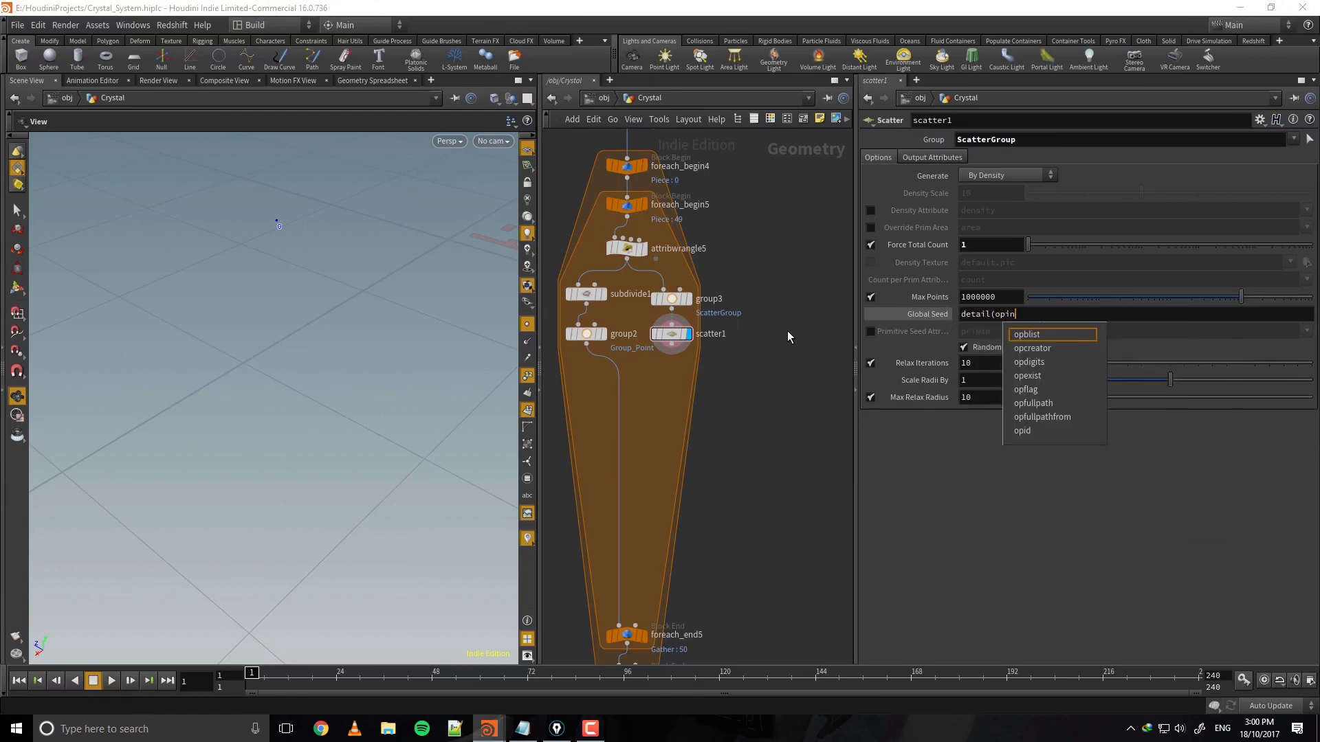
pyautogui.write('putpath(",')
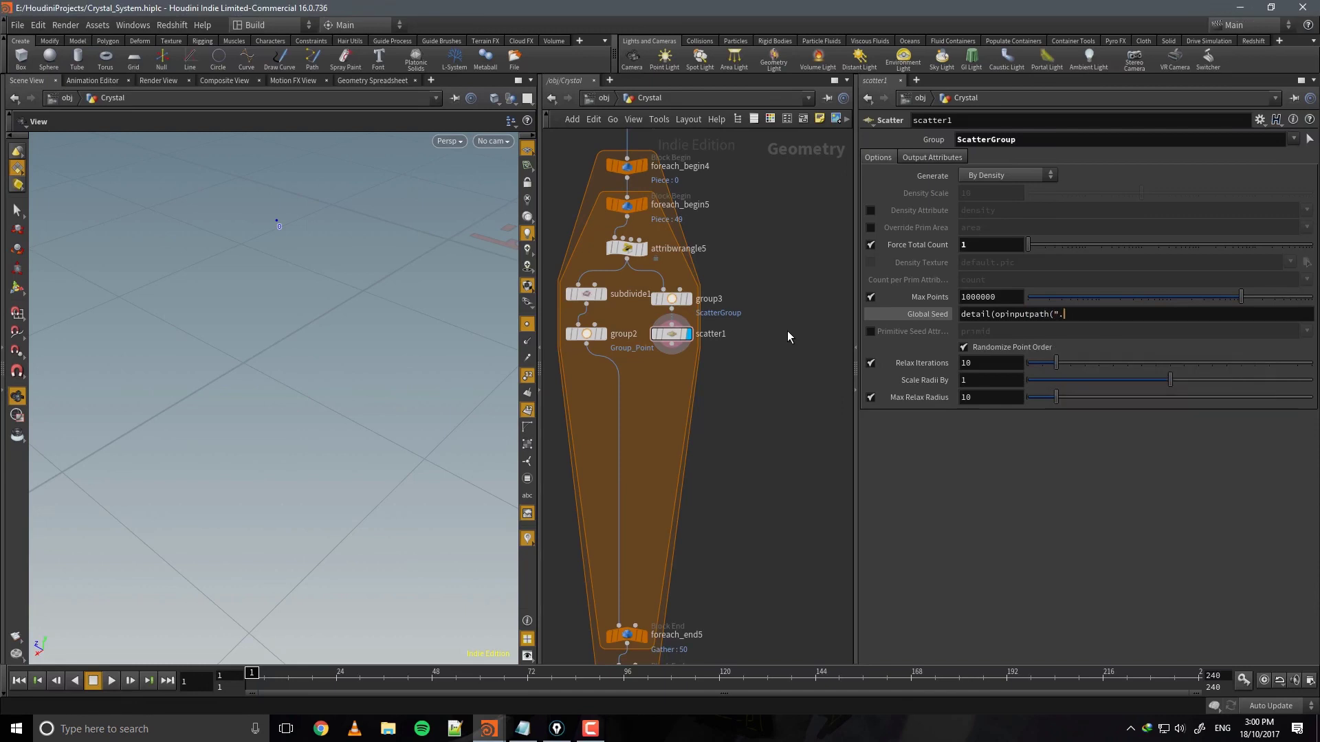
pyautogui.write('", ), "ash", 0')
pyautogui.write('), "ash", 0')
pyautogui.press('Return')
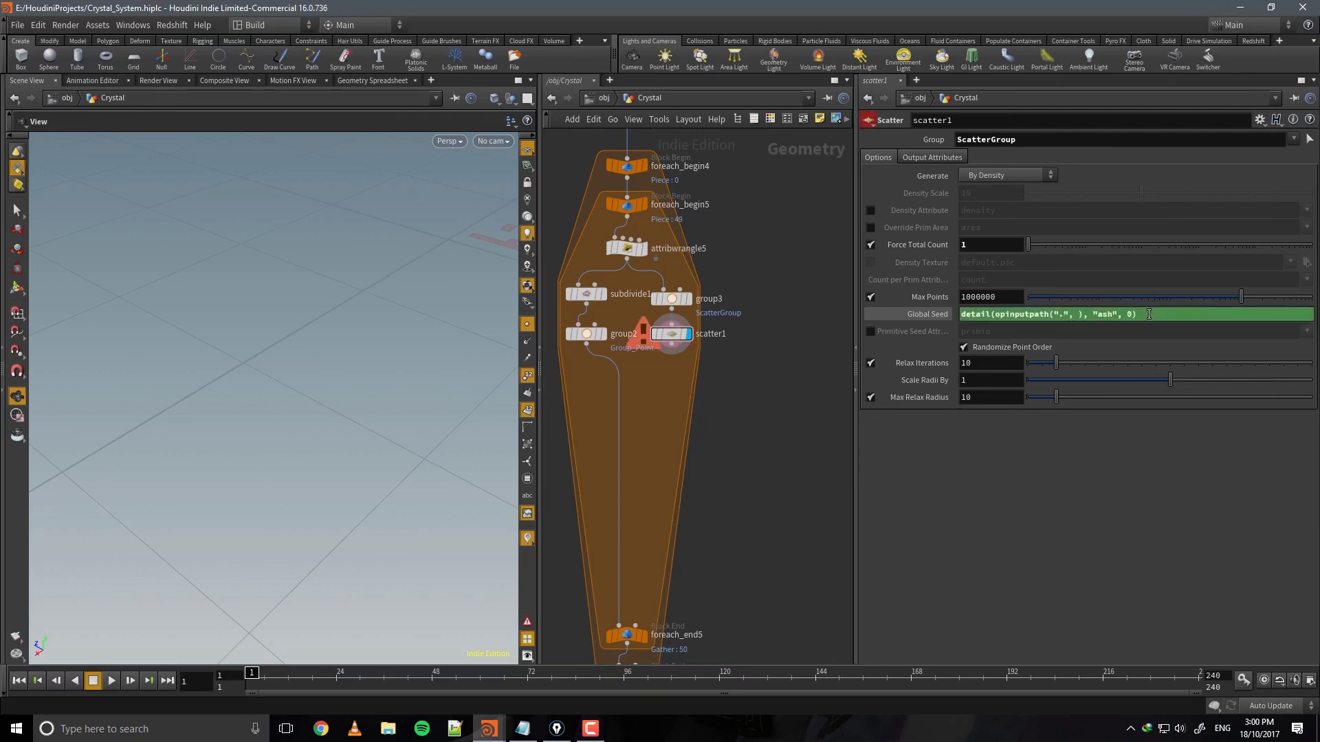
pyautogui.hotkey('ctrl', 's')
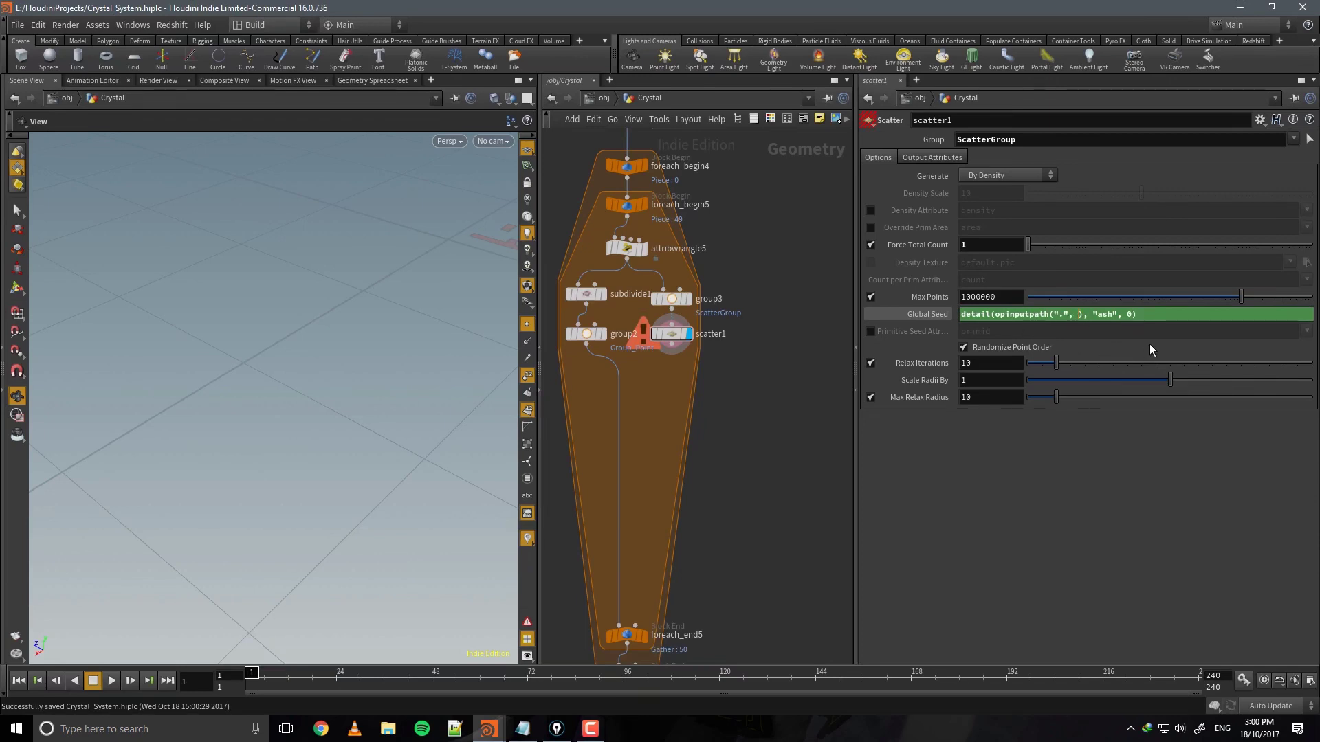
pyautogui.write('0')
pyautogui.press('Return')
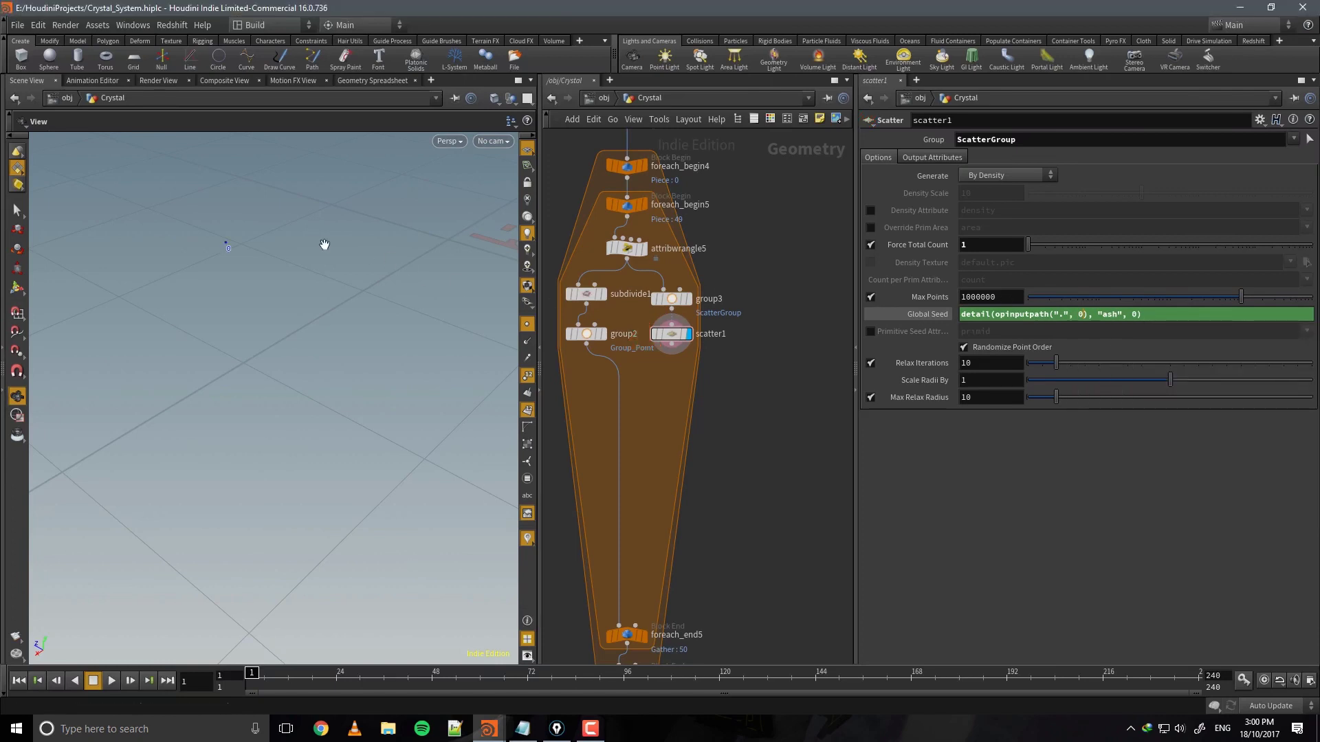
# Check the VEX code in attribwrangle5 for the attribute that drives scatter1's seed.
pyautogui.moveTo(718, 241); pyautogui.dragTo(722, 259, button='middle')
pyautogui.click(649, 266)
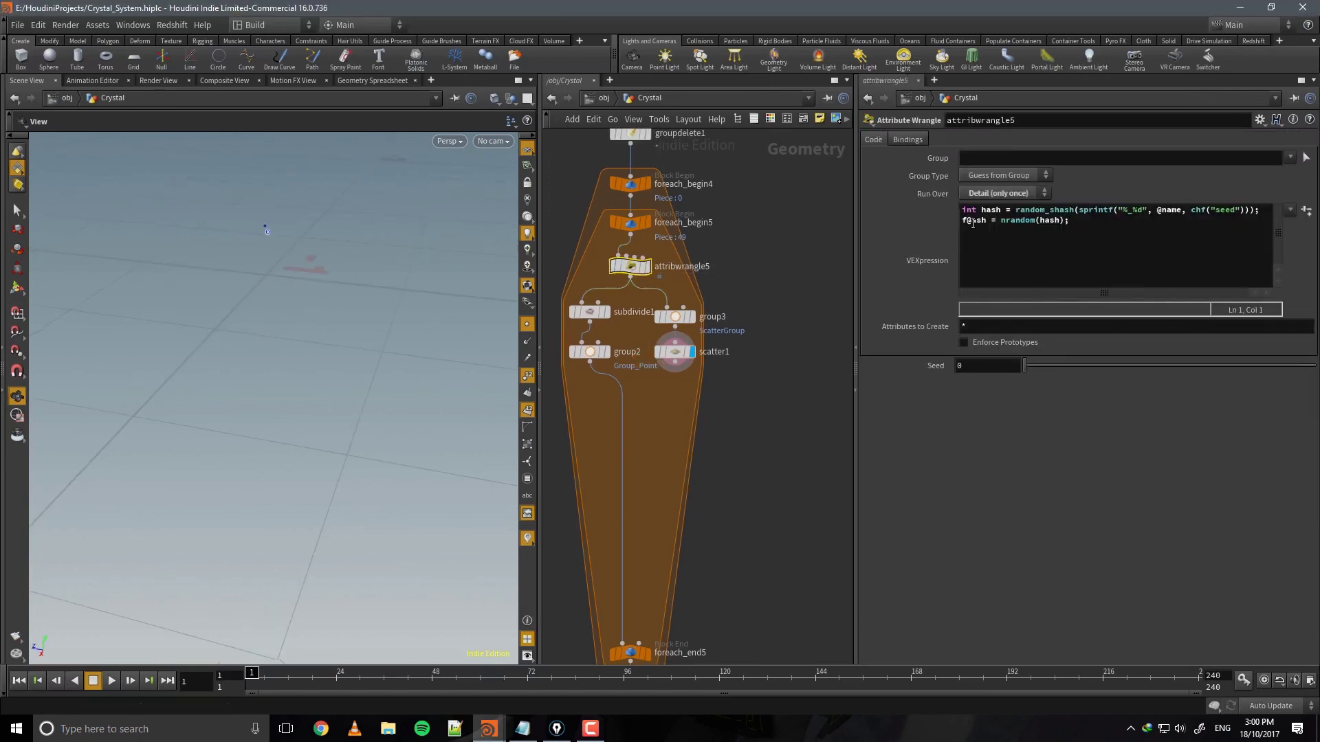
pyautogui.moveTo(709, 462); pyautogui.dragTo(759, 407, button='middle')
pyautogui.click(673, 321)
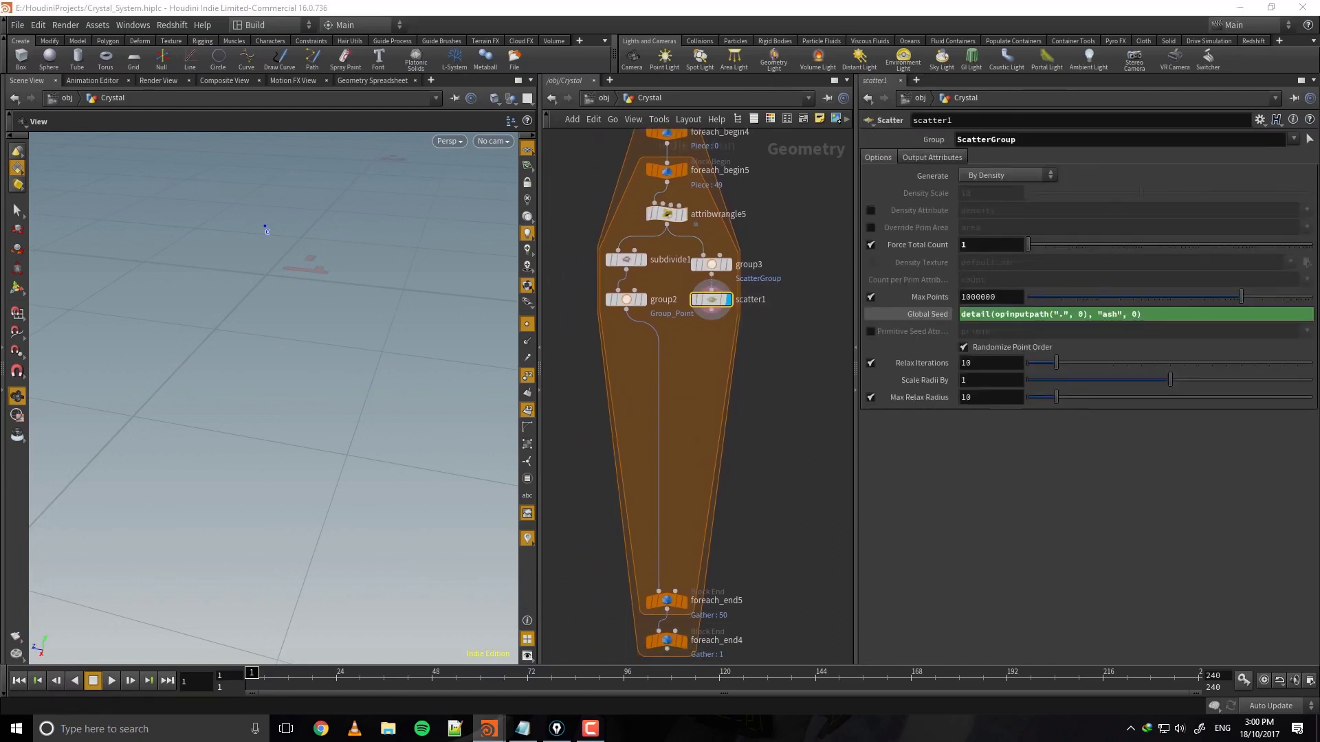
pyautogui.moveTo(713, 367); pyautogui.dragTo(746, 455, button='middle')
pyautogui.scroll(-6, 763, 309)
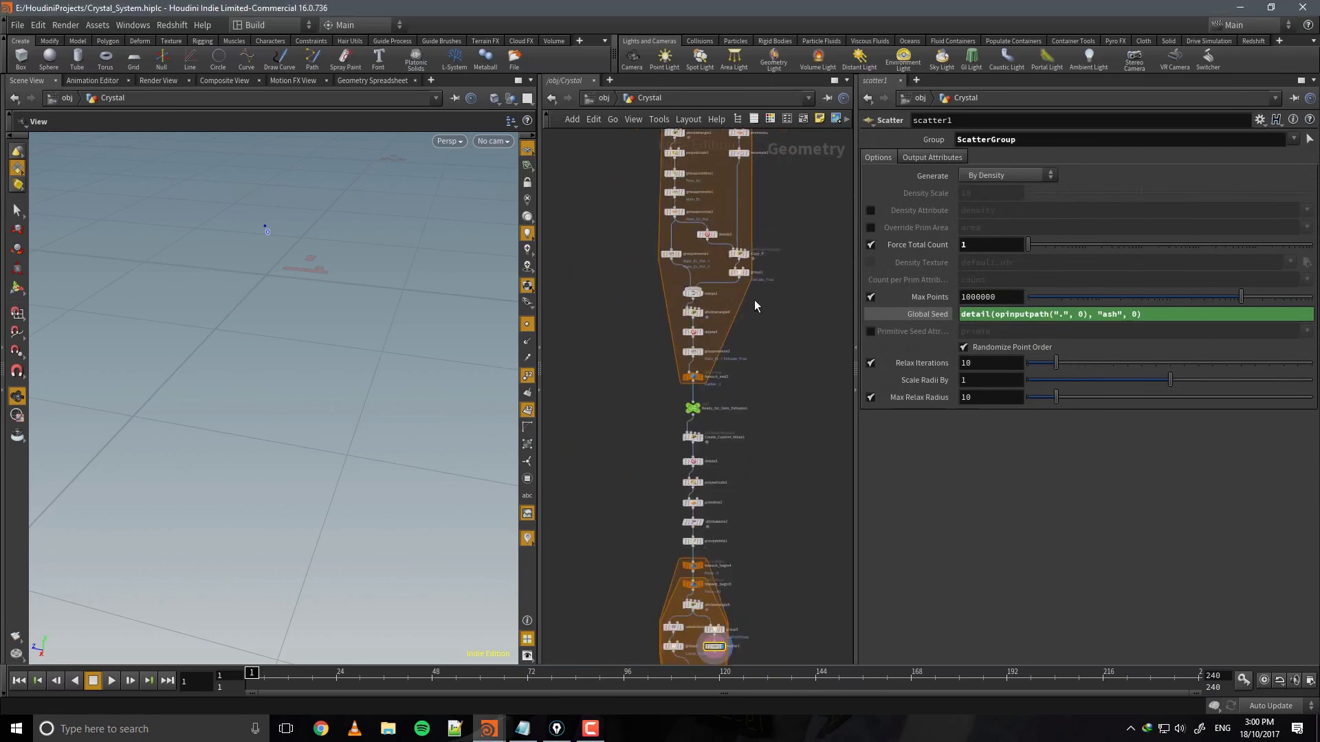
pyautogui.press('f')
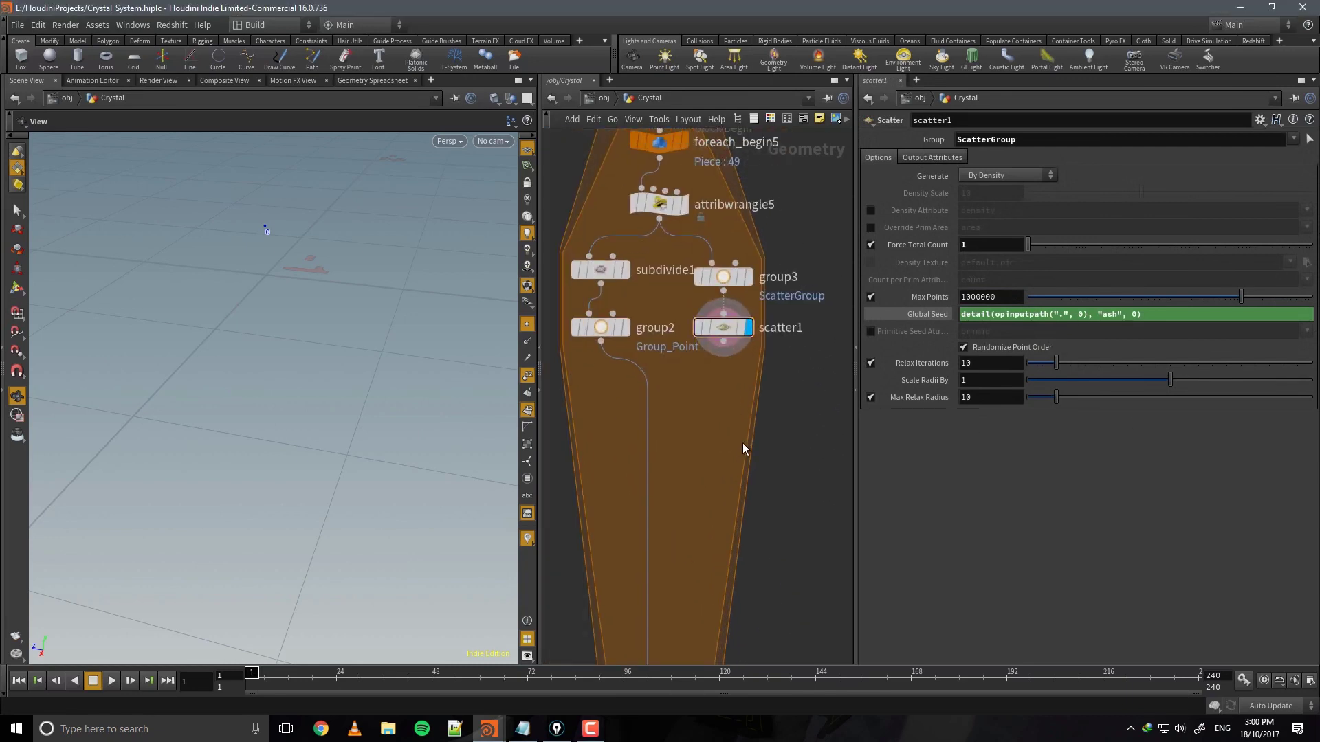
# Insert an Attribute Wrangle below group2 and rename it Move_Point.
pyautogui.press('Tab')
pyautogui.write('add')
pyautogui.press('Return')
pyautogui.click(653, 387)
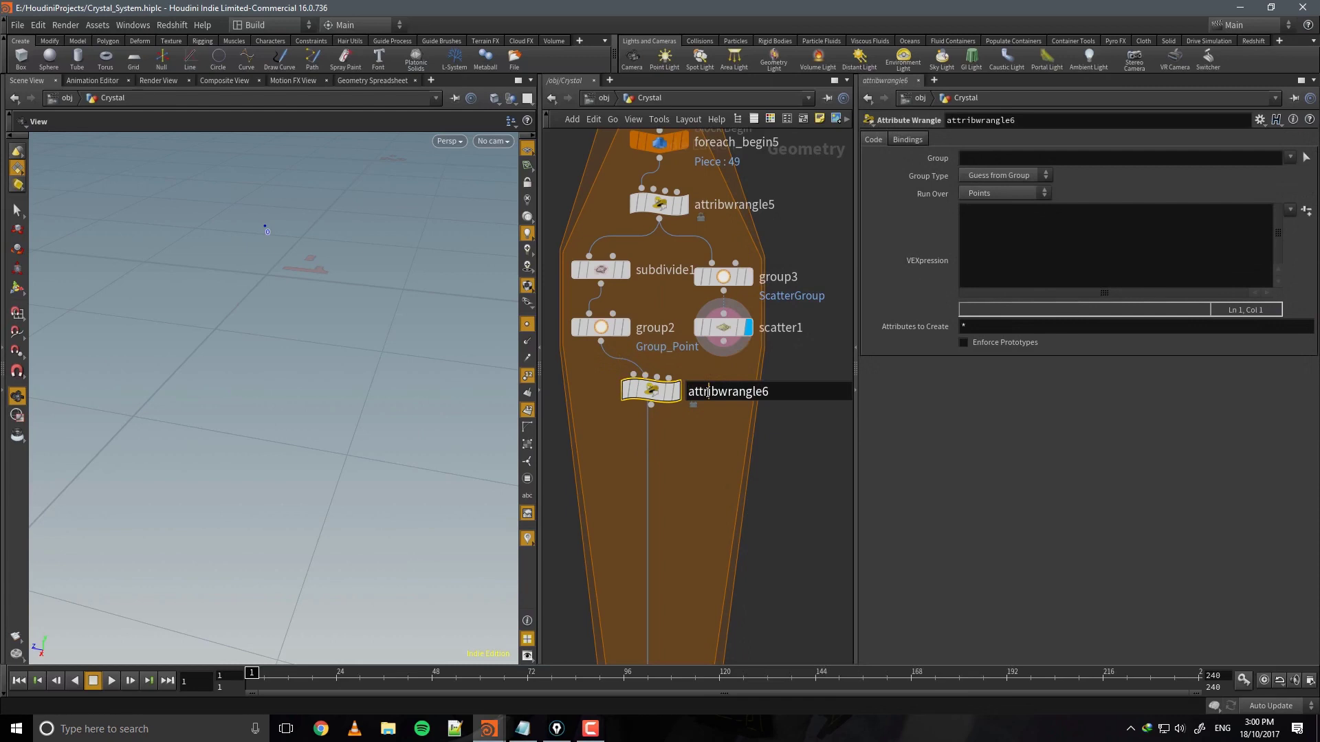
pyautogui.doubleClick(708, 392)
pyautogui.write('Move_Point')
pyautogui.press('Return')
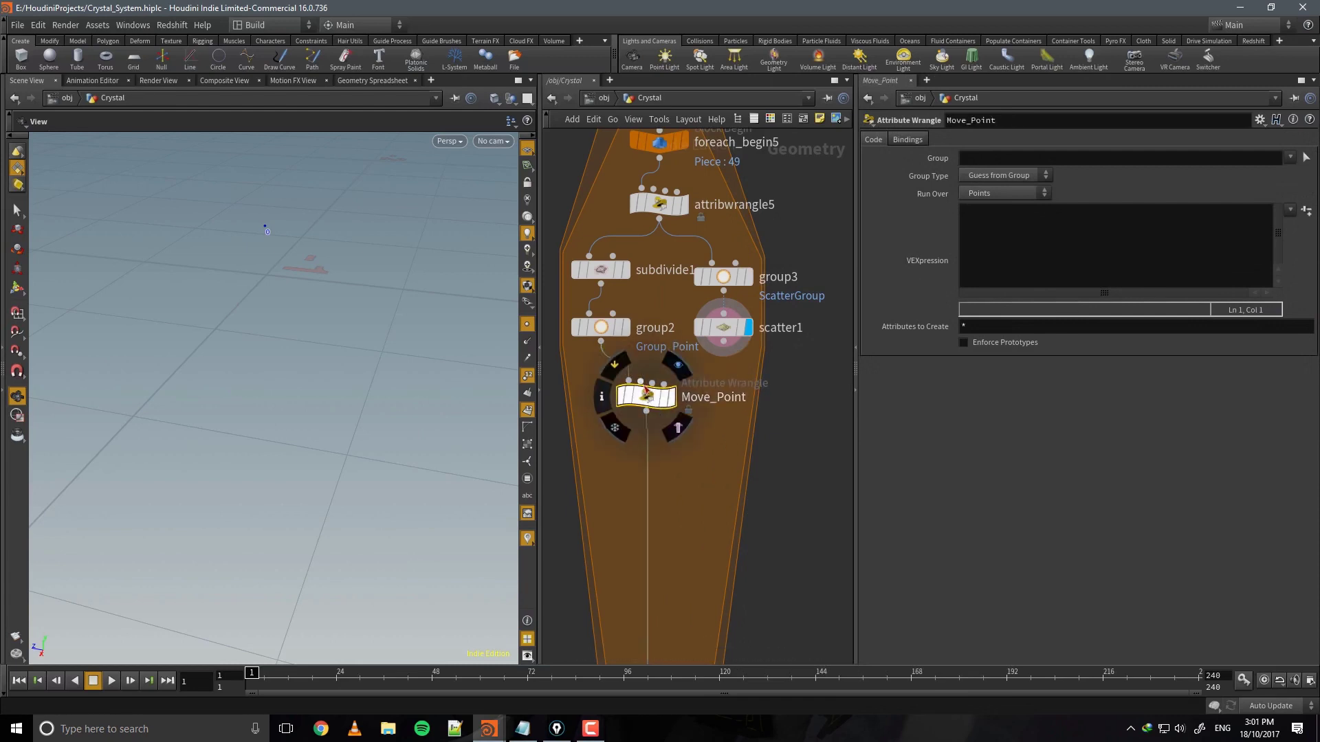
# Connect scatter1 to Move_Point's second input, display Move_Point's result, and save the scene.
pyautogui.click(641, 381)
pyautogui.click(724, 342)
pyautogui.click(681, 397)
pyautogui.click(671, 397)
pyautogui.moveTo(702, 445); pyautogui.dragTo(622, 406)
pyautogui.moveTo(426, 295)
pyautogui.mouseDown()
pyautogui.moveTo(442, 316)
pyautogui.moveTo(429, 310)
pyautogui.mouseUp()
pyautogui.hotkey('ctrl', 's')
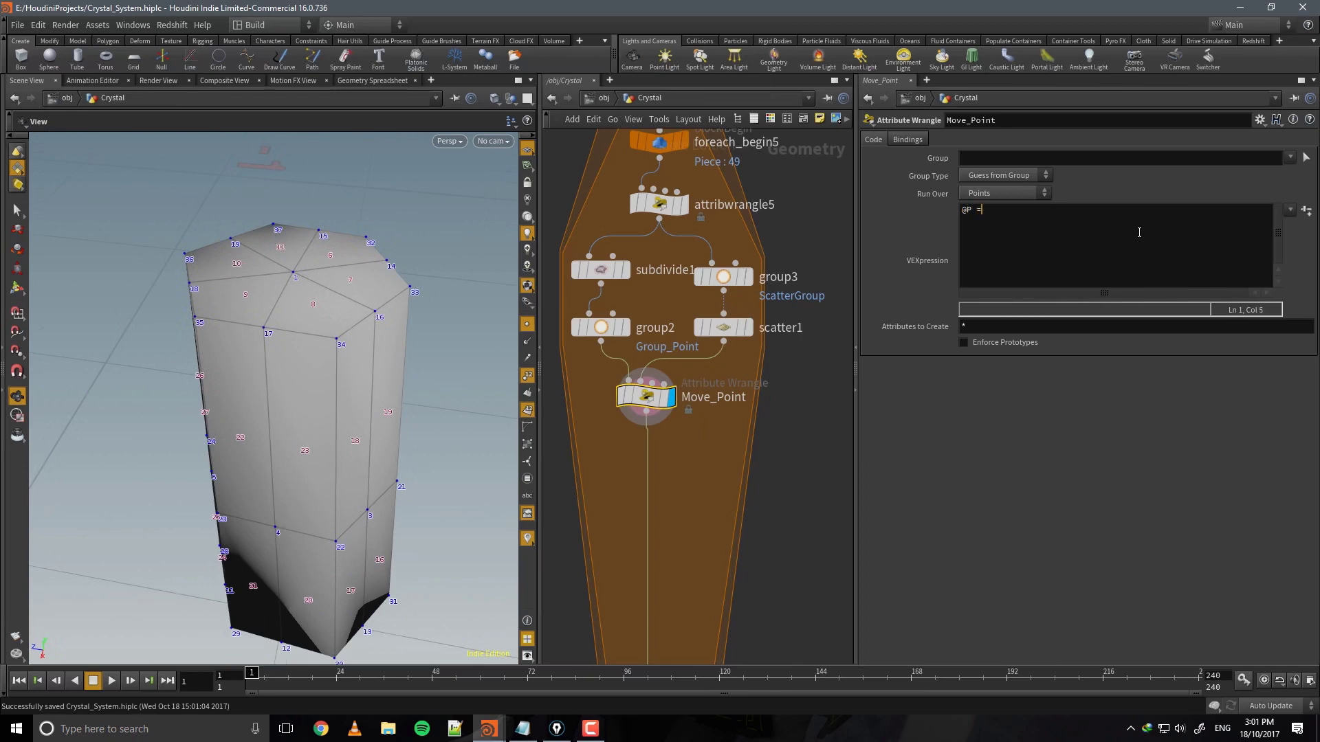
pyautogui.write('oint(1,"P", @')
pyautogui.write('PT);')
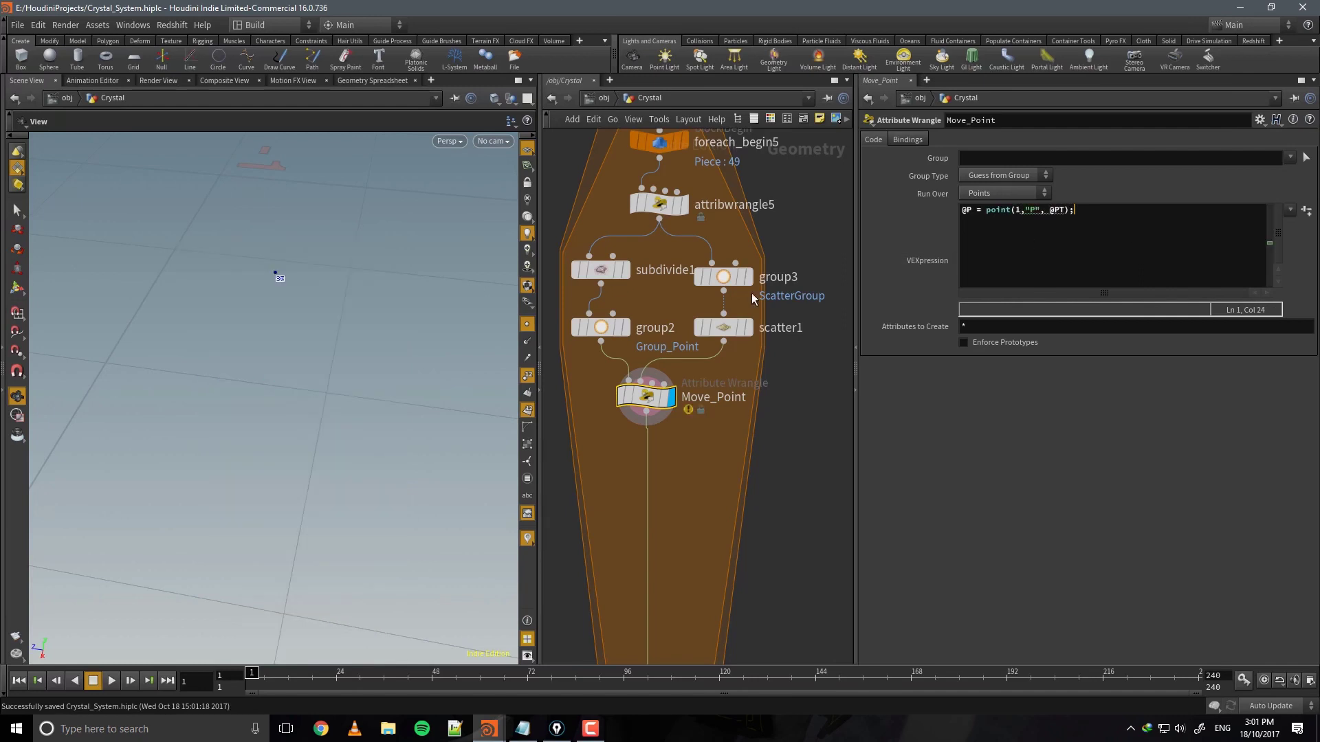
pyautogui.moveTo(456, 253); pyautogui.dragTo(470, 225)
pyautogui.moveTo(810, 396); pyautogui.dragTo(833, 395, button='middle')
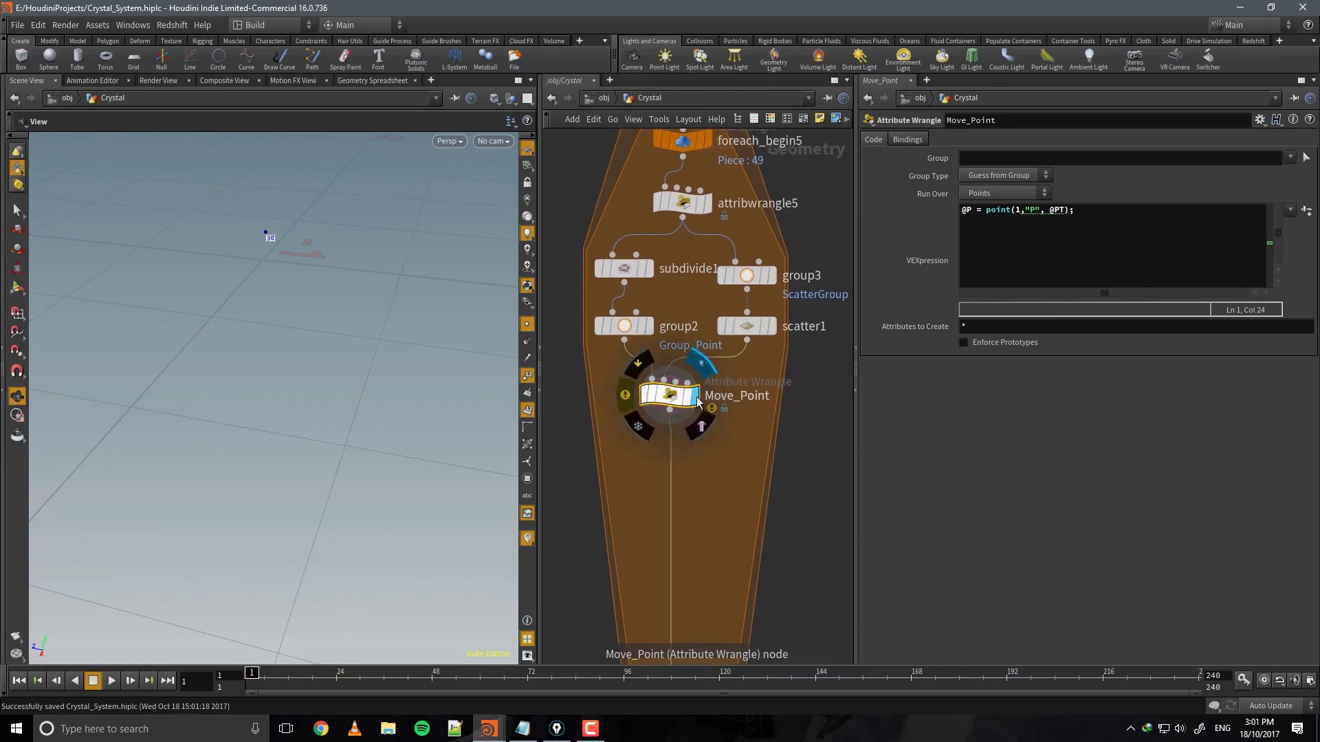
pyautogui.moveTo(343, 323)
pyautogui.mouseDown()
pyautogui.moveTo(313, 310)
pyautogui.moveTo(323, 327)
pyautogui.mouseUp()
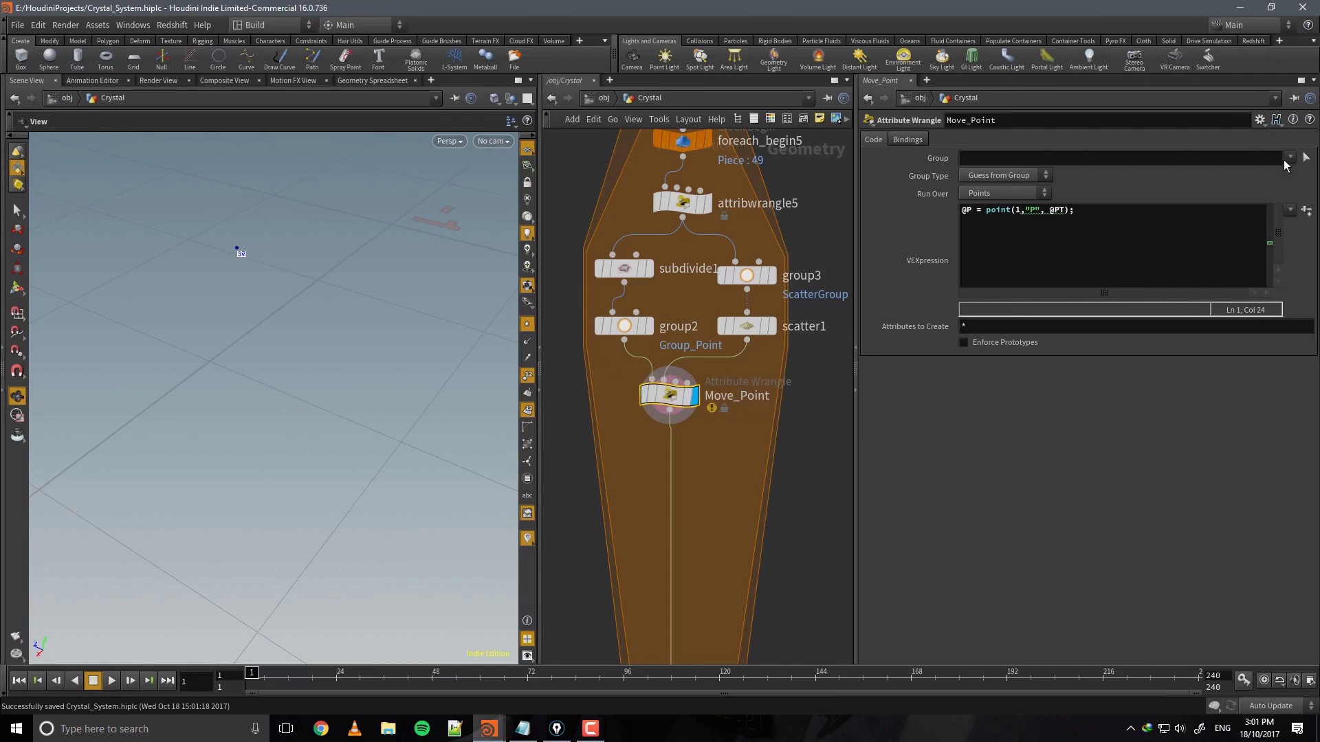
# Restrict the Move_Point wrangle to the Group_Point group.
pyautogui.moveTo(783, 431); pyautogui.dragTo(635, 375)
pyautogui.moveTo(310, 287); pyautogui.dragTo(294, 252)
pyautogui.click(1291, 158)
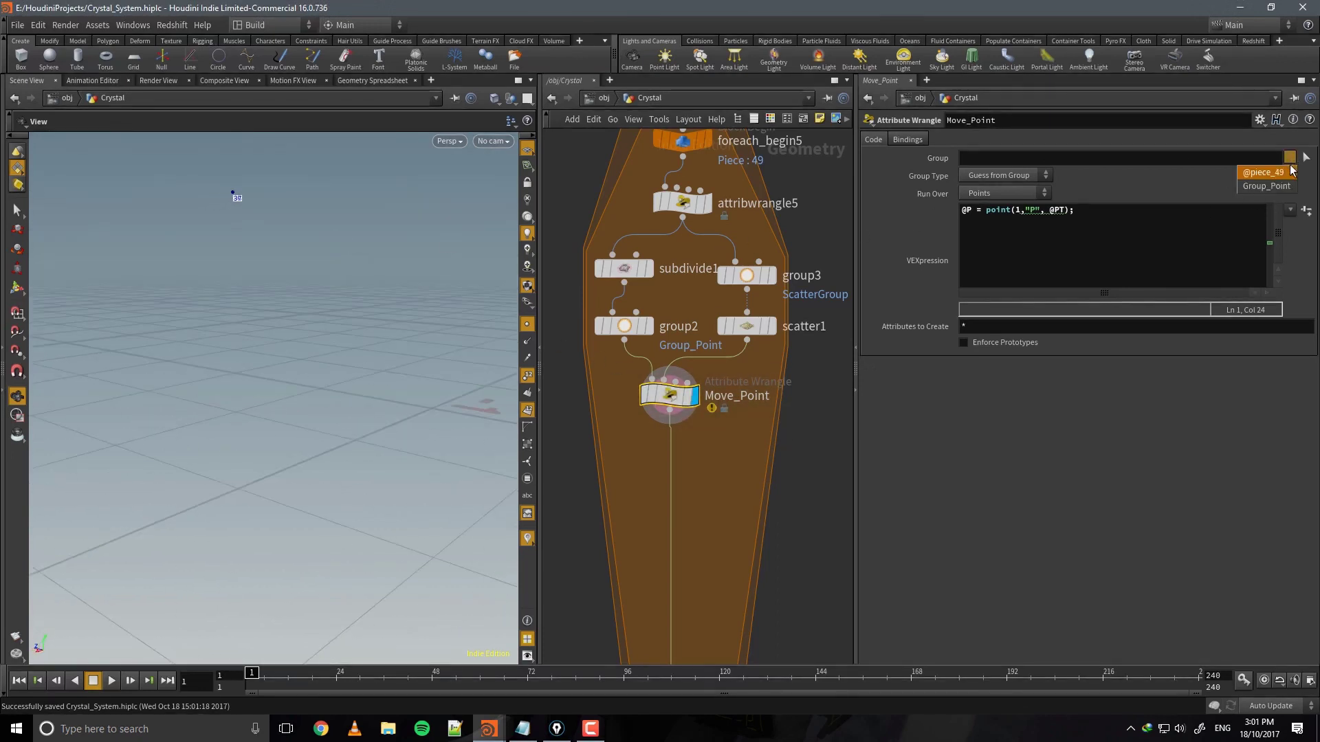
pyautogui.click(1279, 184)
pyautogui.moveTo(343, 239); pyautogui.dragTo(349, 302)
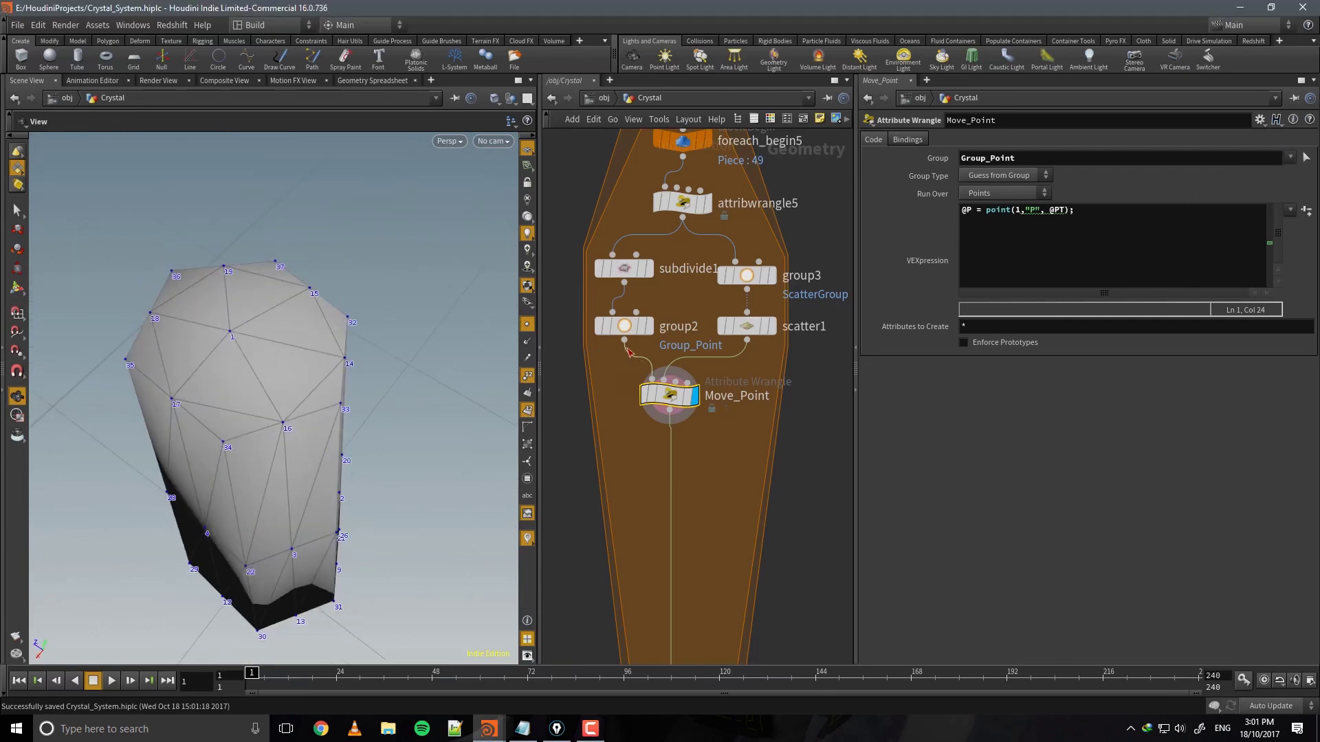
# Compare the crystal's top point before and after the move by displaying group2 and Move_Point in turn.
pyautogui.click(649, 326)
pyautogui.click(696, 396)
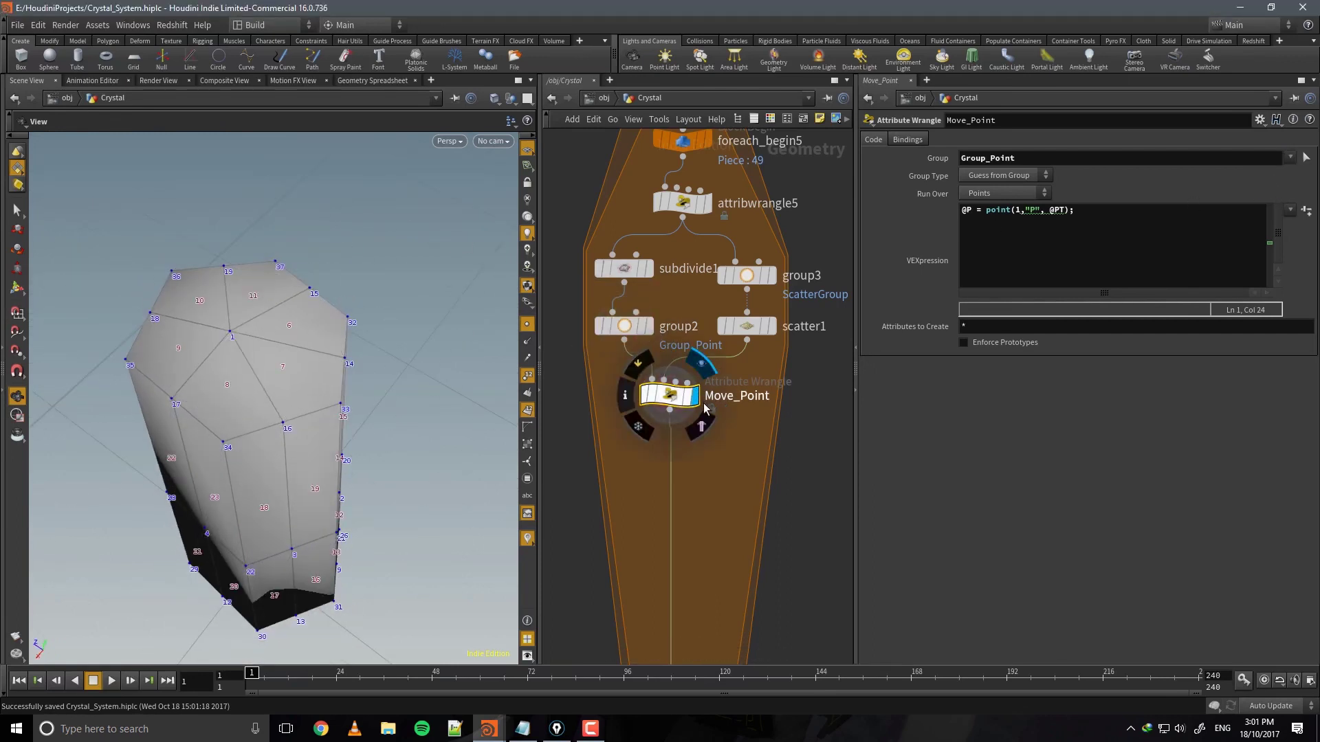
pyautogui.moveTo(351, 331); pyautogui.dragTo(468, 353)
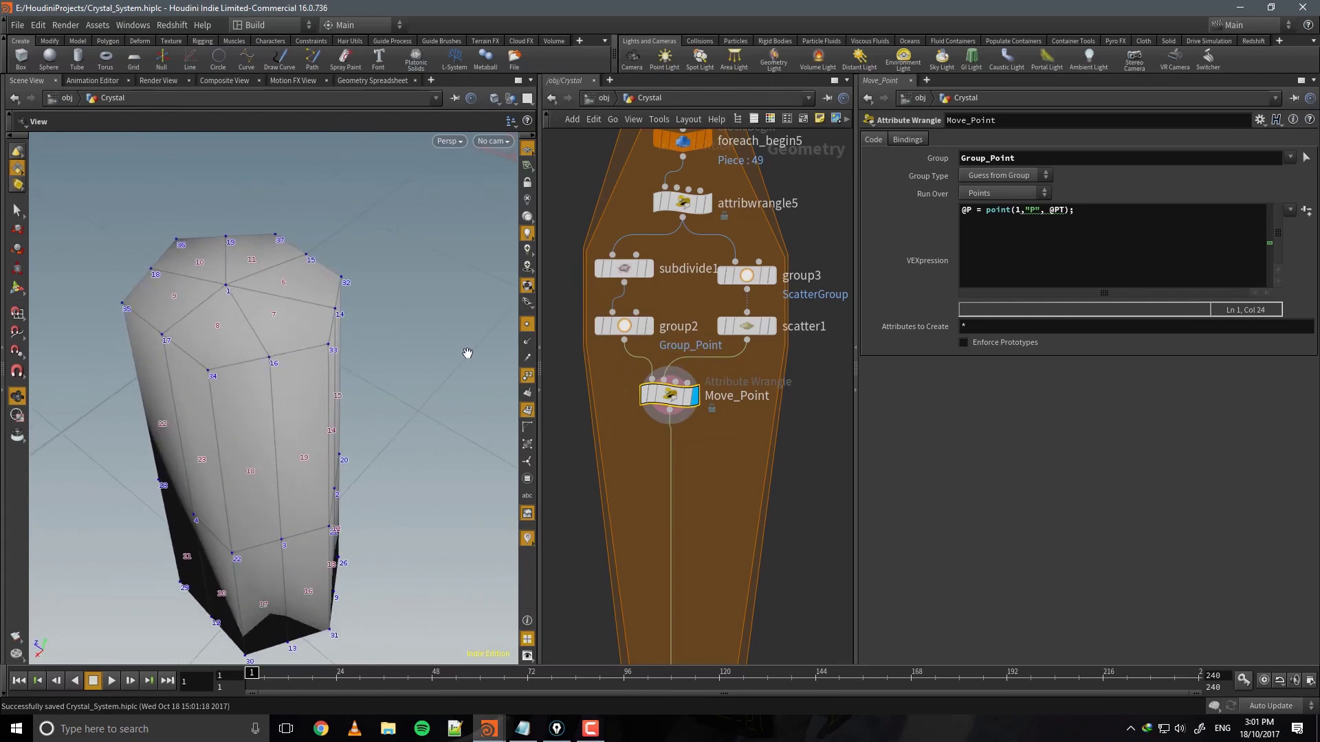
pyautogui.moveTo(785, 459); pyautogui.dragTo(768, 376, button='middle')
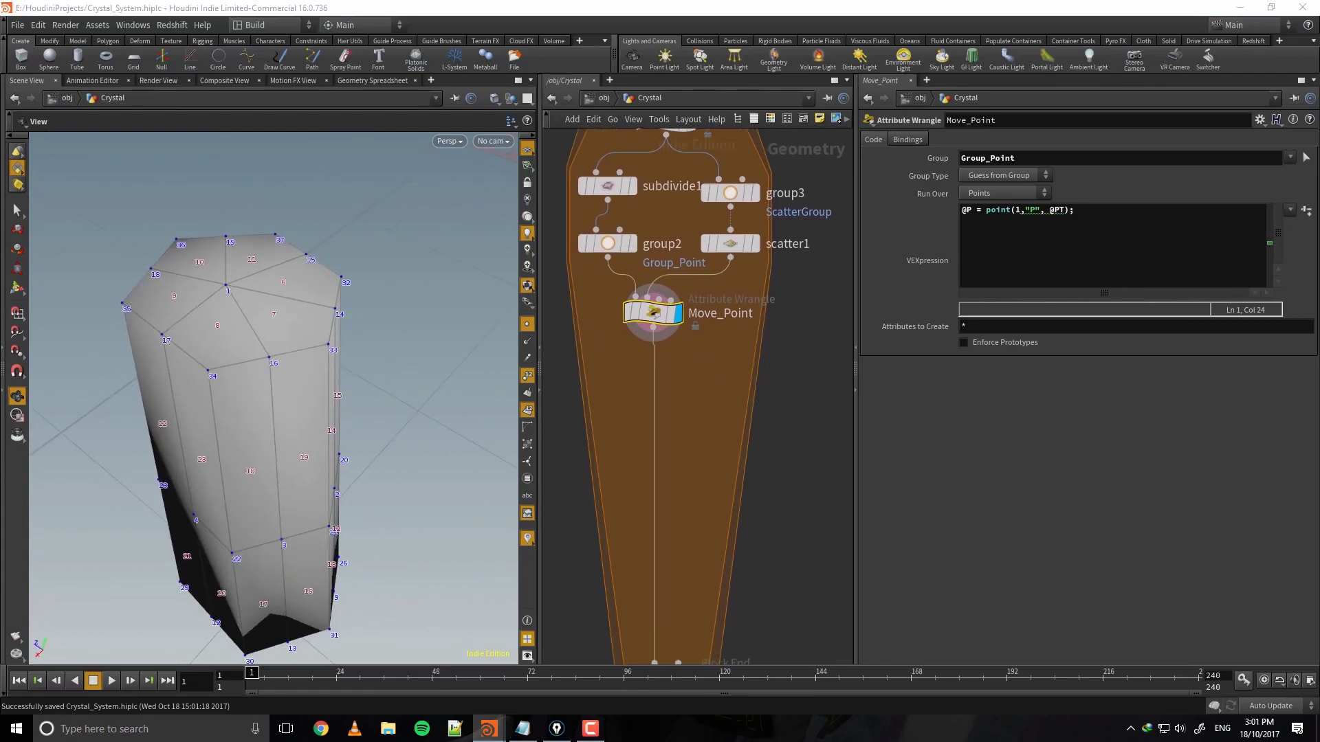
pyautogui.moveTo(633, 426); pyautogui.dragTo(647, 426, button='middle')
pyautogui.moveTo(379, 334); pyautogui.dragTo(379, 326)
pyautogui.moveTo(786, 390); pyautogui.dragTo(775, 394, button='middle')
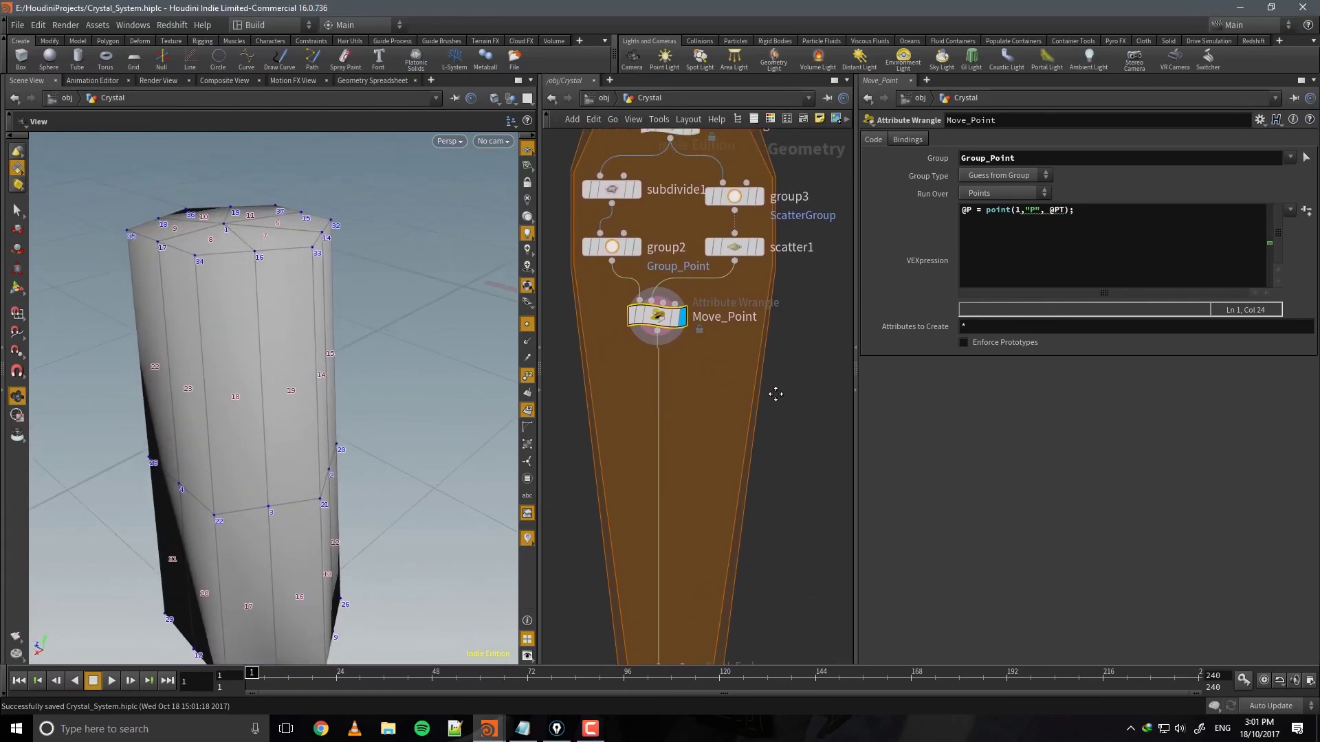
# Try offsetting the point along its normal by adding @P = @P + (@N * ch("byamount")); to Move_Point's code, and save.
pyautogui.moveTo(761, 392); pyautogui.dragTo(613, 290)
pyautogui.press('Return')
pyautogui.write('ch("byamount"));')
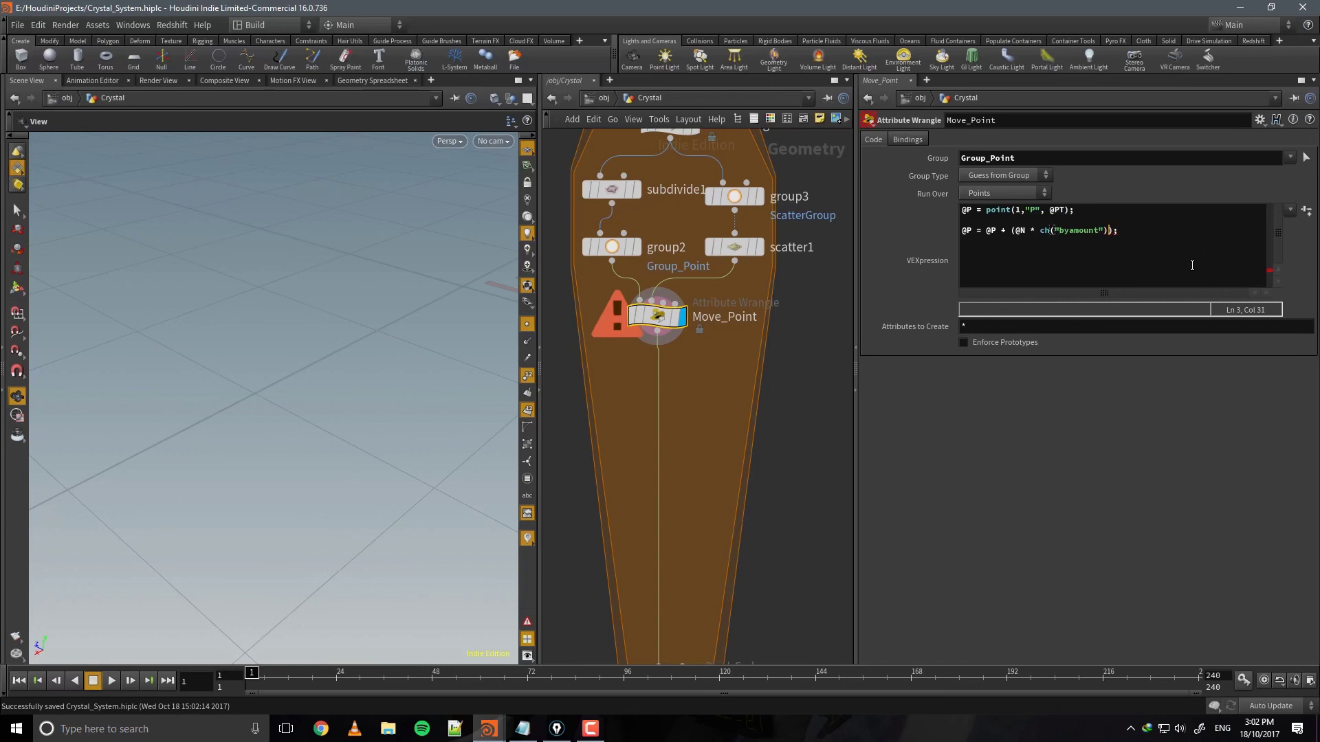
pyautogui.hotkey('ctrl', 's')
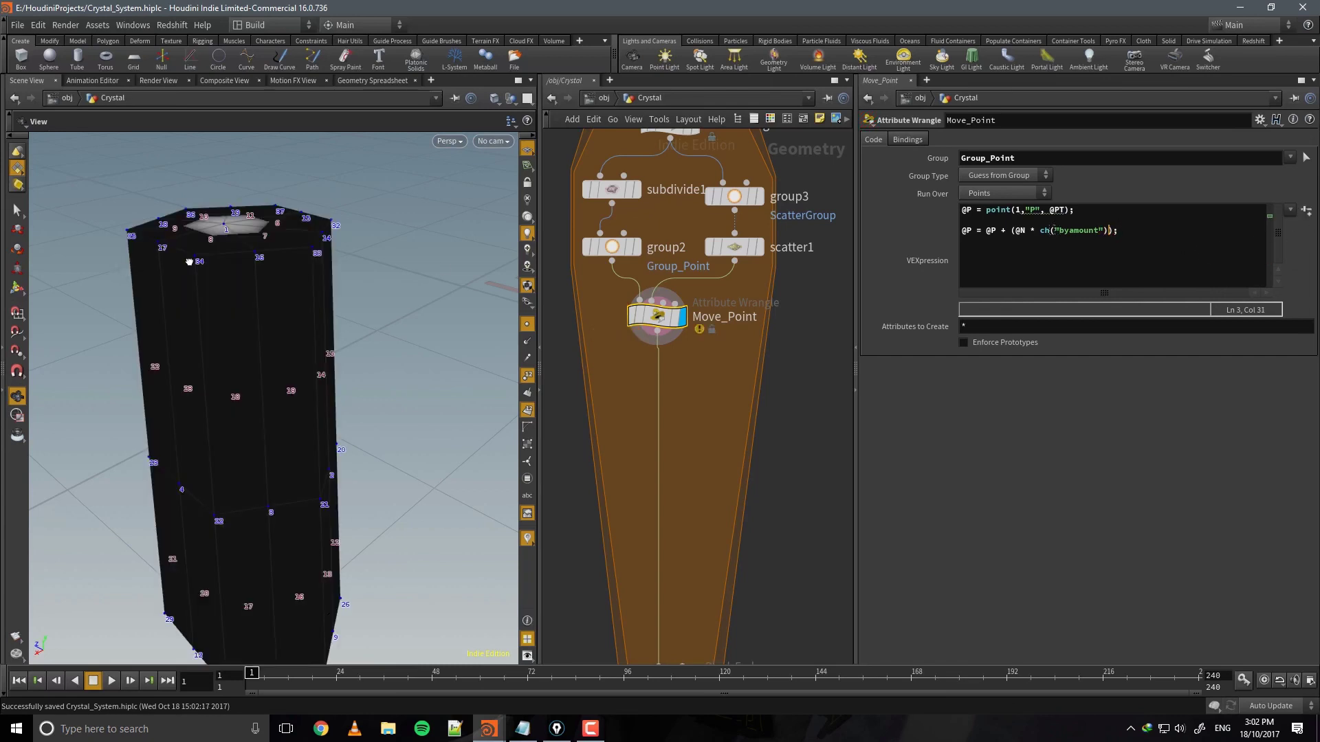
# Create the Byamount parameter on Move_Point, set it to 0.045, and inspect the raised crystal tip.
pyautogui.moveTo(190, 262); pyautogui.dragTo(209, 282)
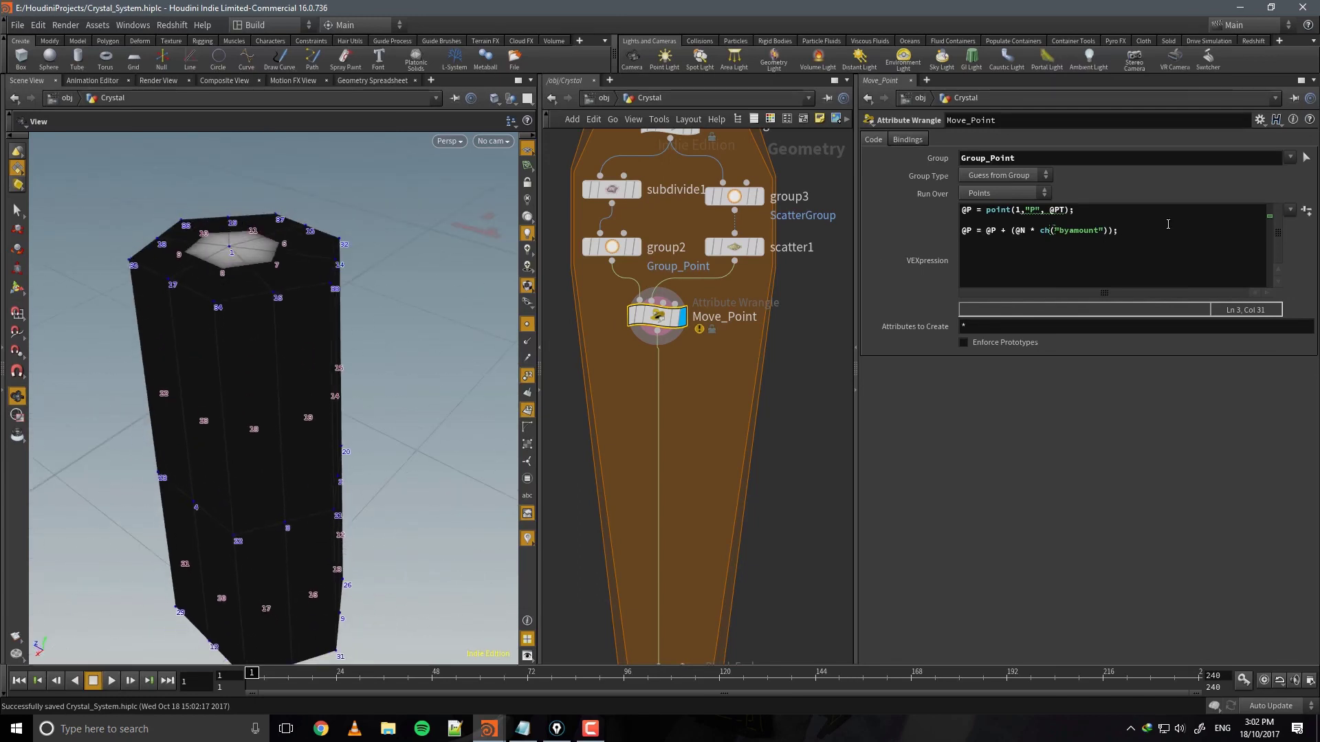
pyautogui.click(1305, 212)
pyautogui.moveTo(1031, 365); pyautogui.dragTo(1039, 367)
pyautogui.moveTo(323, 256); pyautogui.dragTo(322, 363)
pyautogui.moveTo(331, 420); pyautogui.dragTo(559, 466)
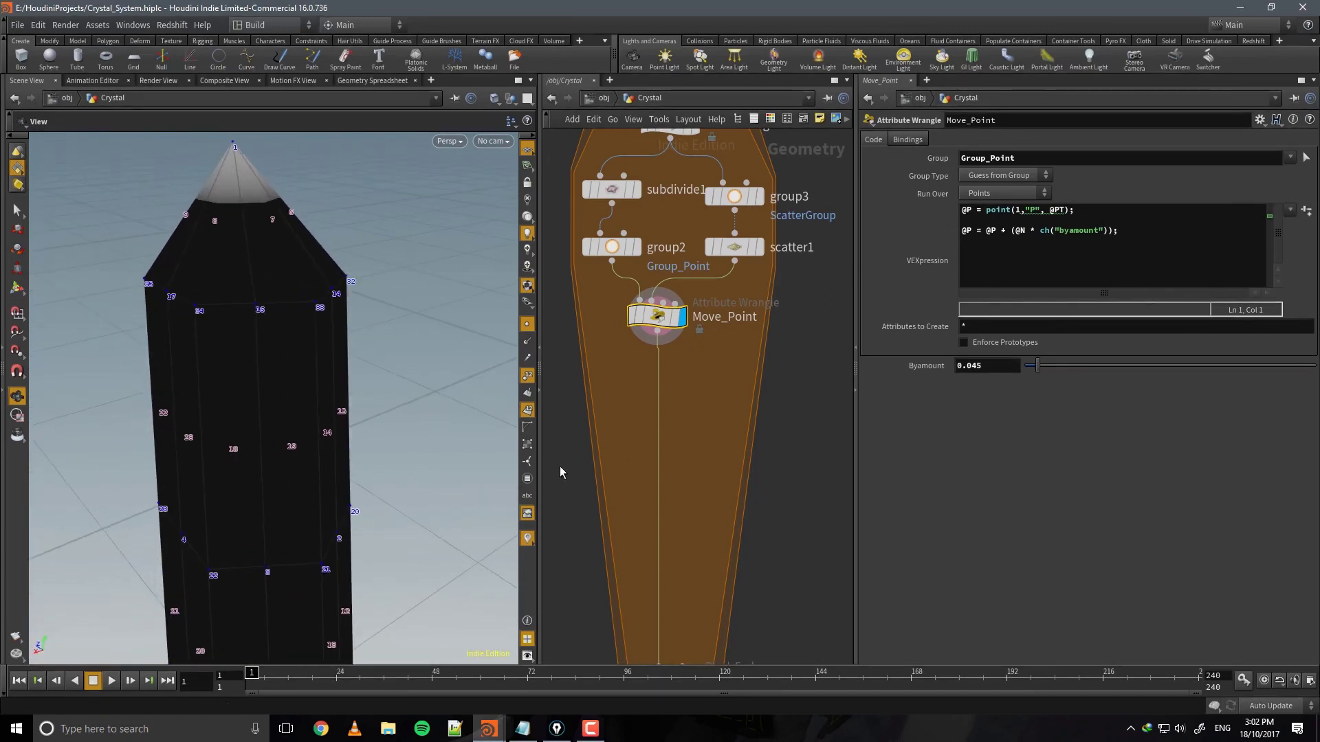
# Delete the normal-offset line from Move_Point's VEX code and save the scene.
pyautogui.press('Tab')
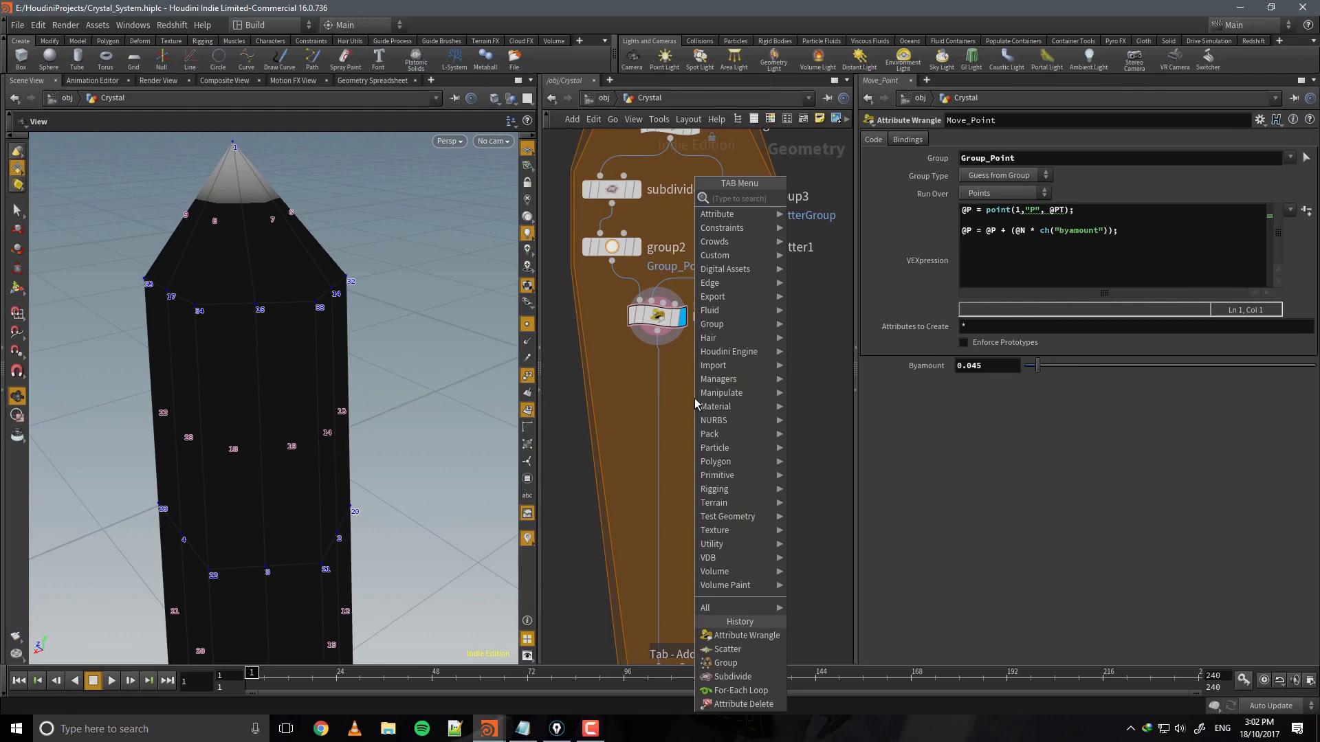
pyautogui.click(584, 367)
pyautogui.moveTo(1127, 236); pyautogui.dragTo(876, 260)
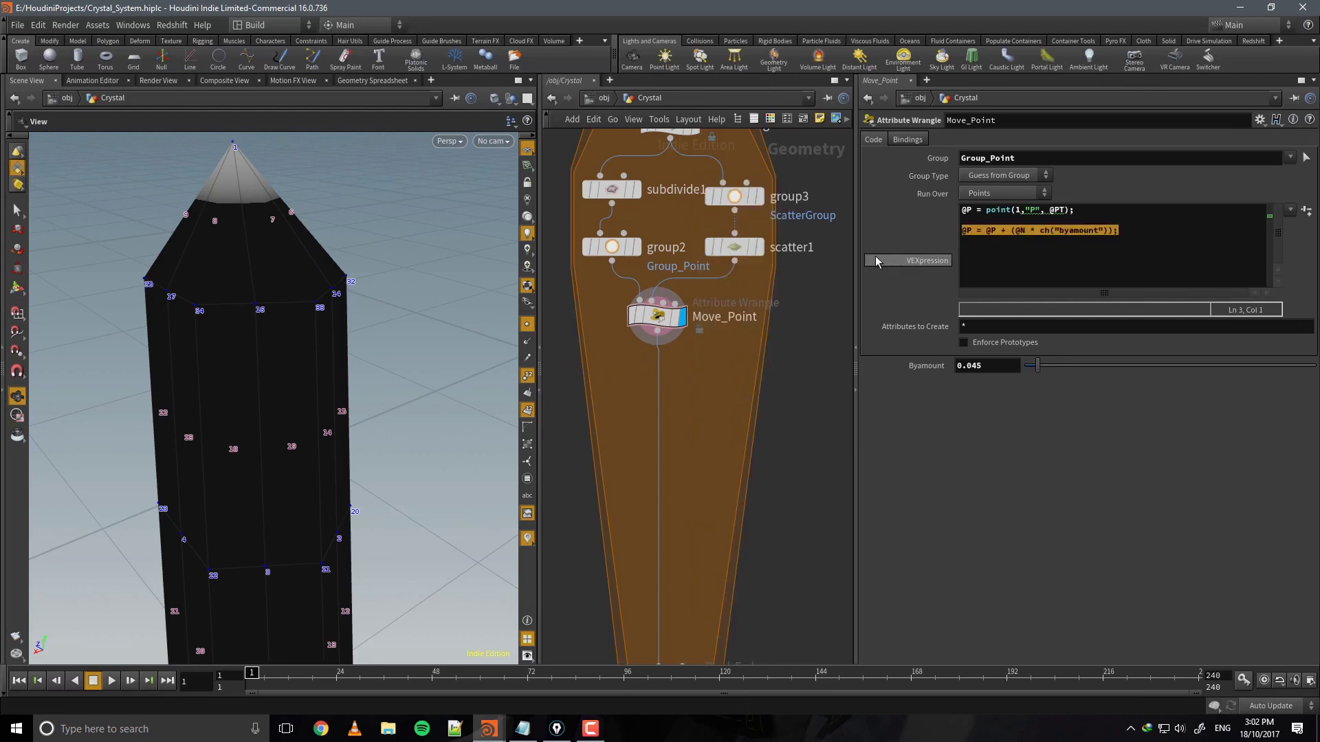
pyautogui.press('BackSpace')
pyautogui.press('BackSpace')
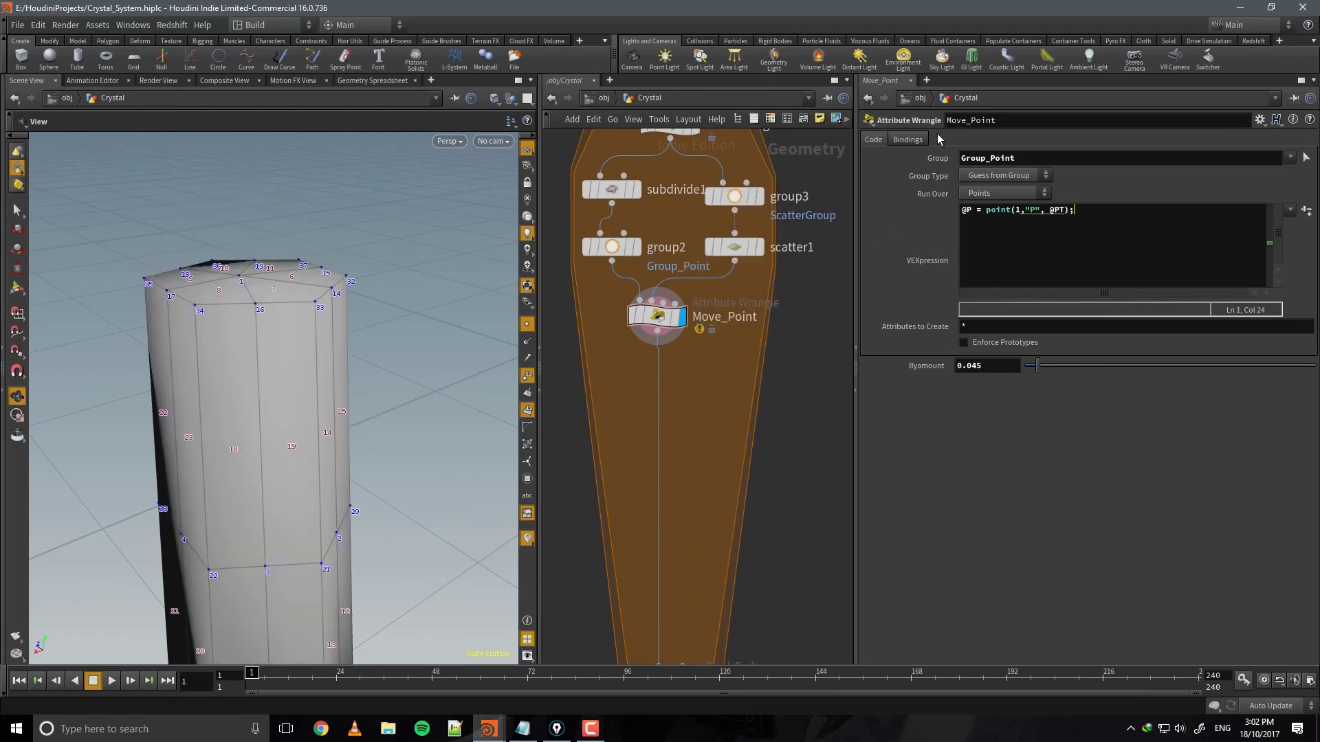
pyautogui.hotkey('ctrl', 's')
# Delete the Byamount parameter from Move_Point's parameter interface and accept the change.
pyautogui.click(1259, 120)
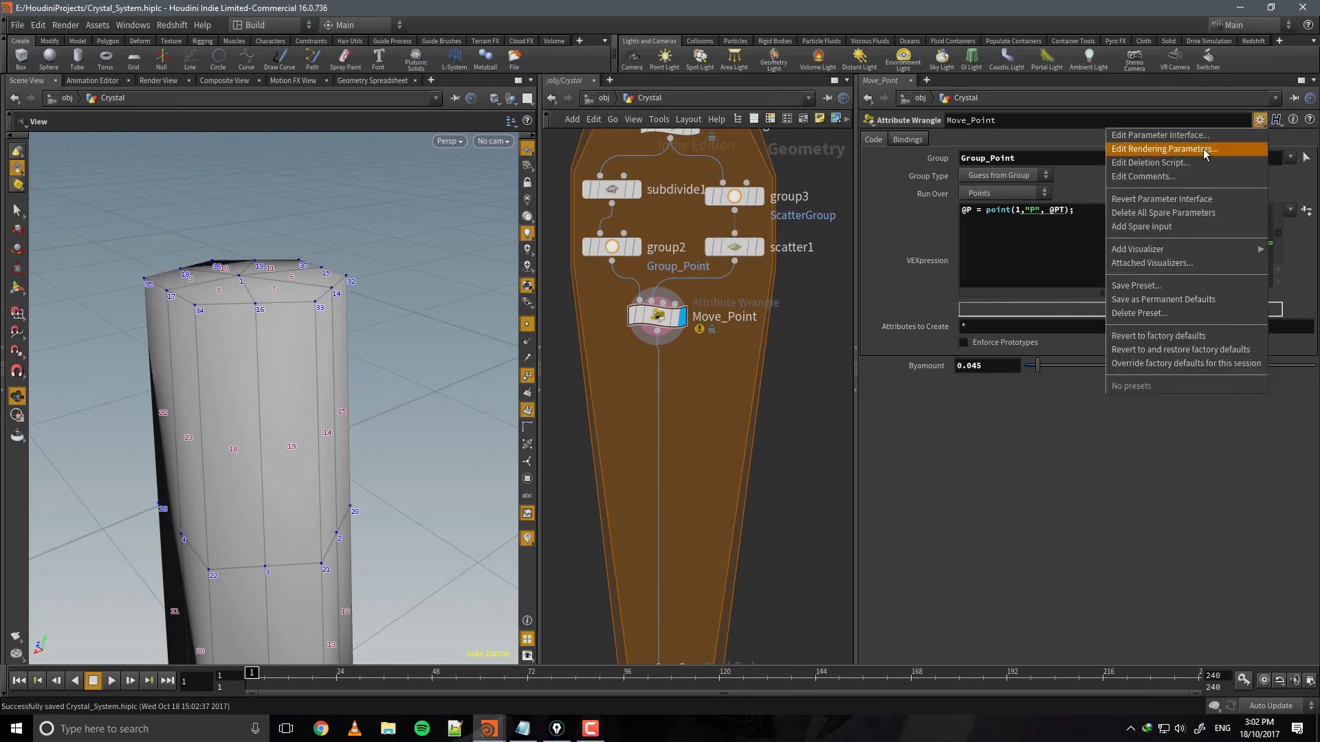
pyautogui.click(1231, 146)
pyautogui.rightClick(869, 404)
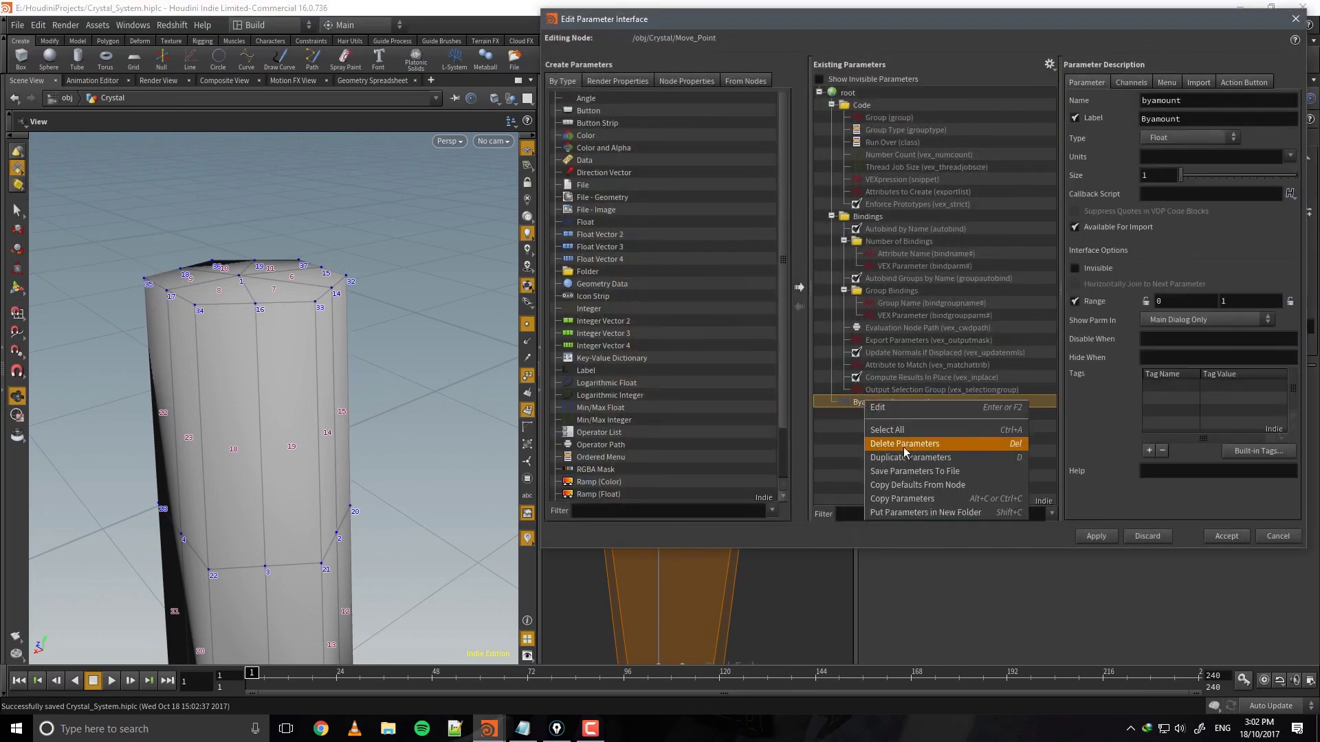
pyautogui.click(897, 444)
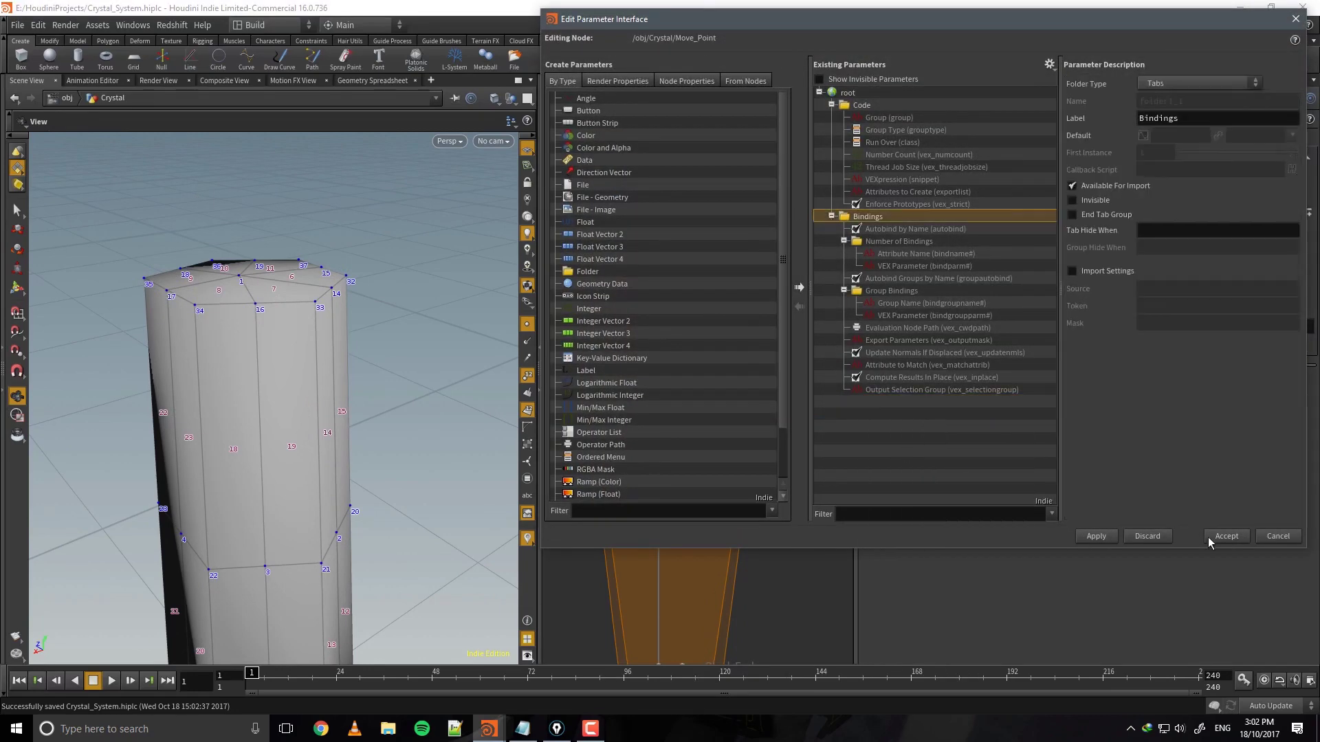
pyautogui.click(1226, 537)
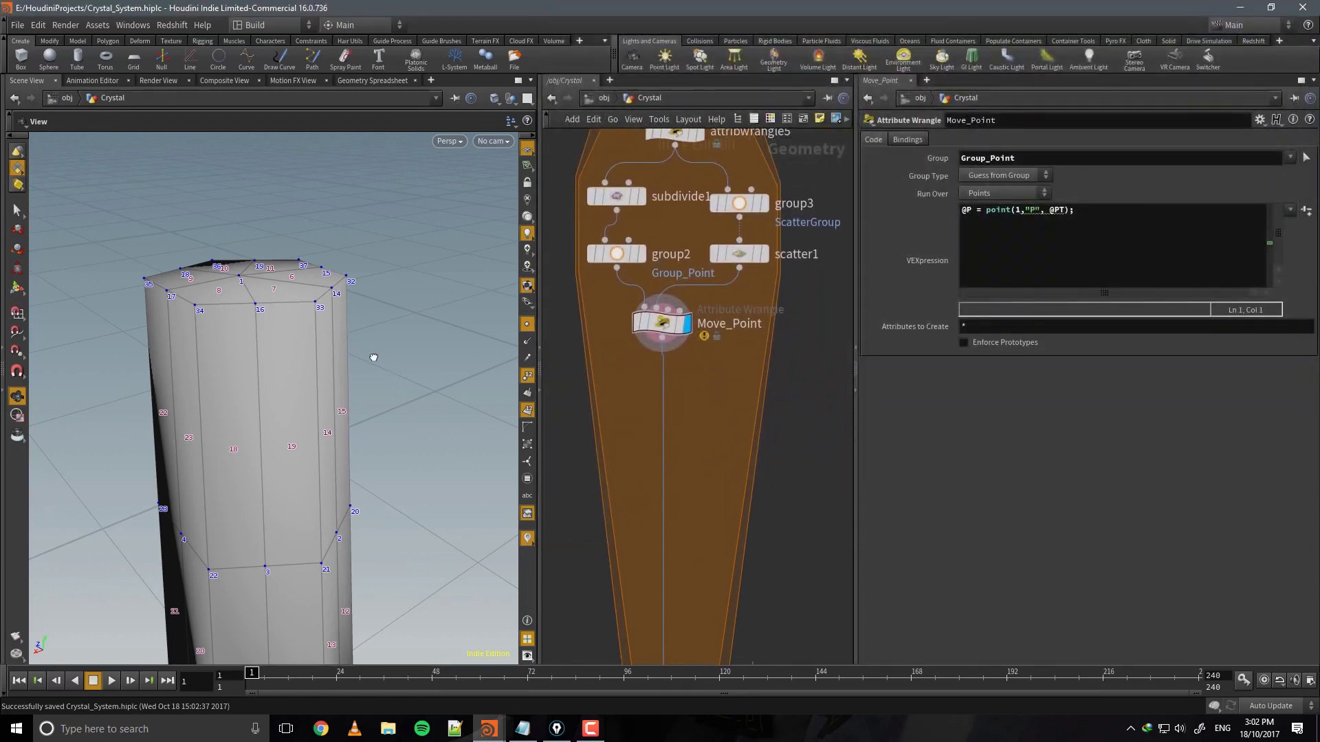
# Insert an Attribute VOP node directly after Move_Point, on the wire leading to foreach_end5.
pyautogui.press('Tab')
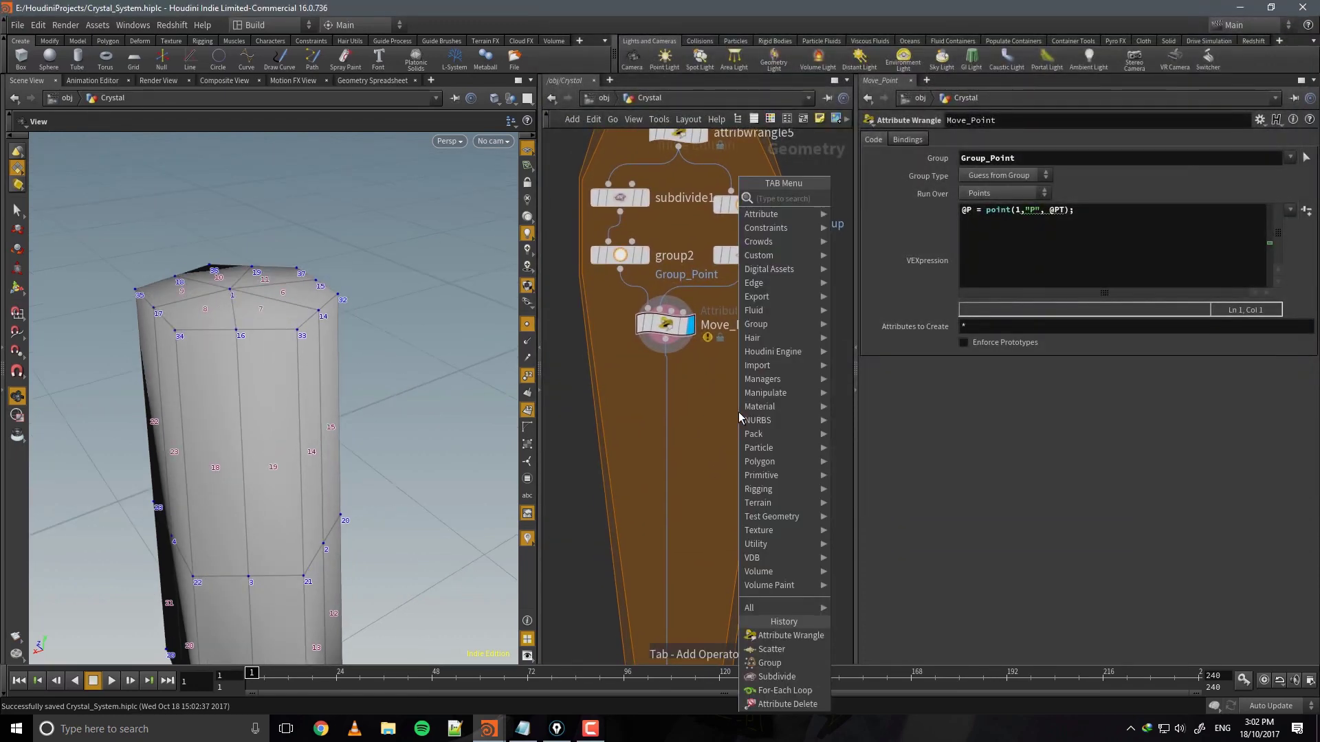
pyautogui.write('atvop')
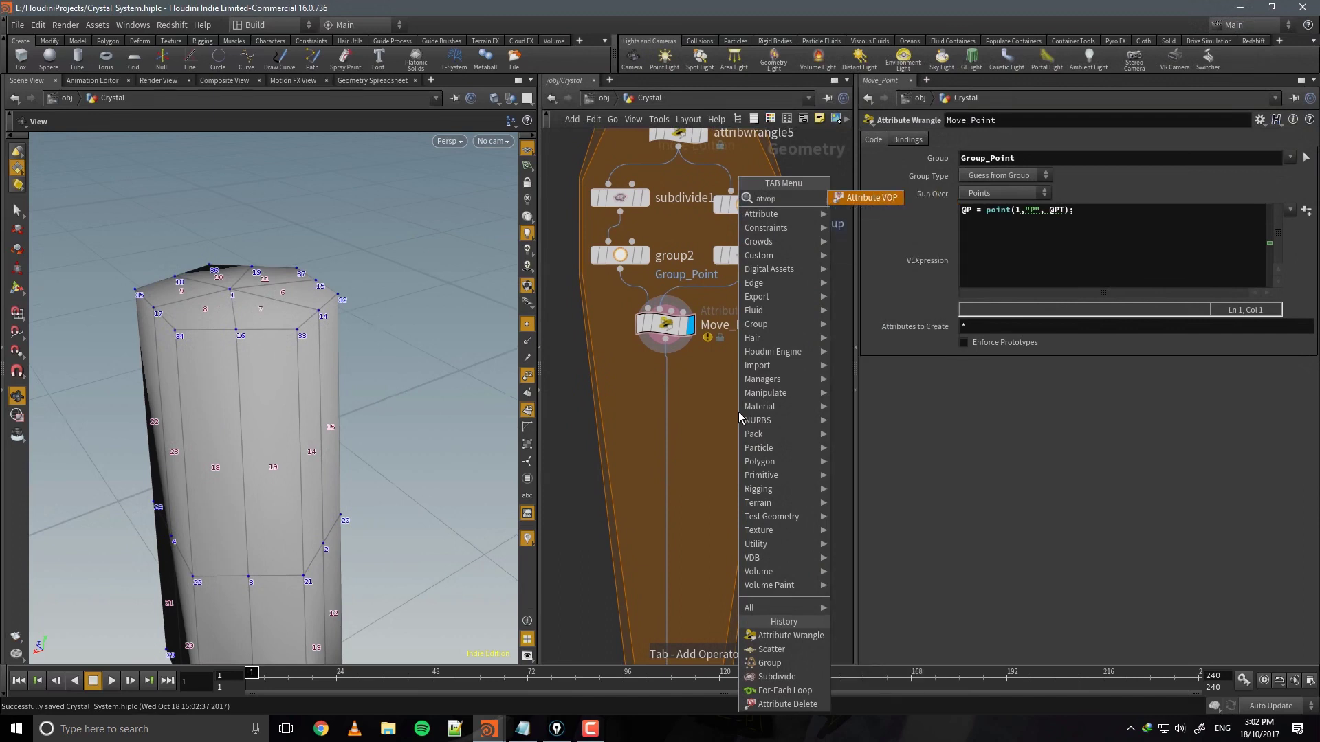
pyautogui.press('Return')
pyautogui.click(665, 395)
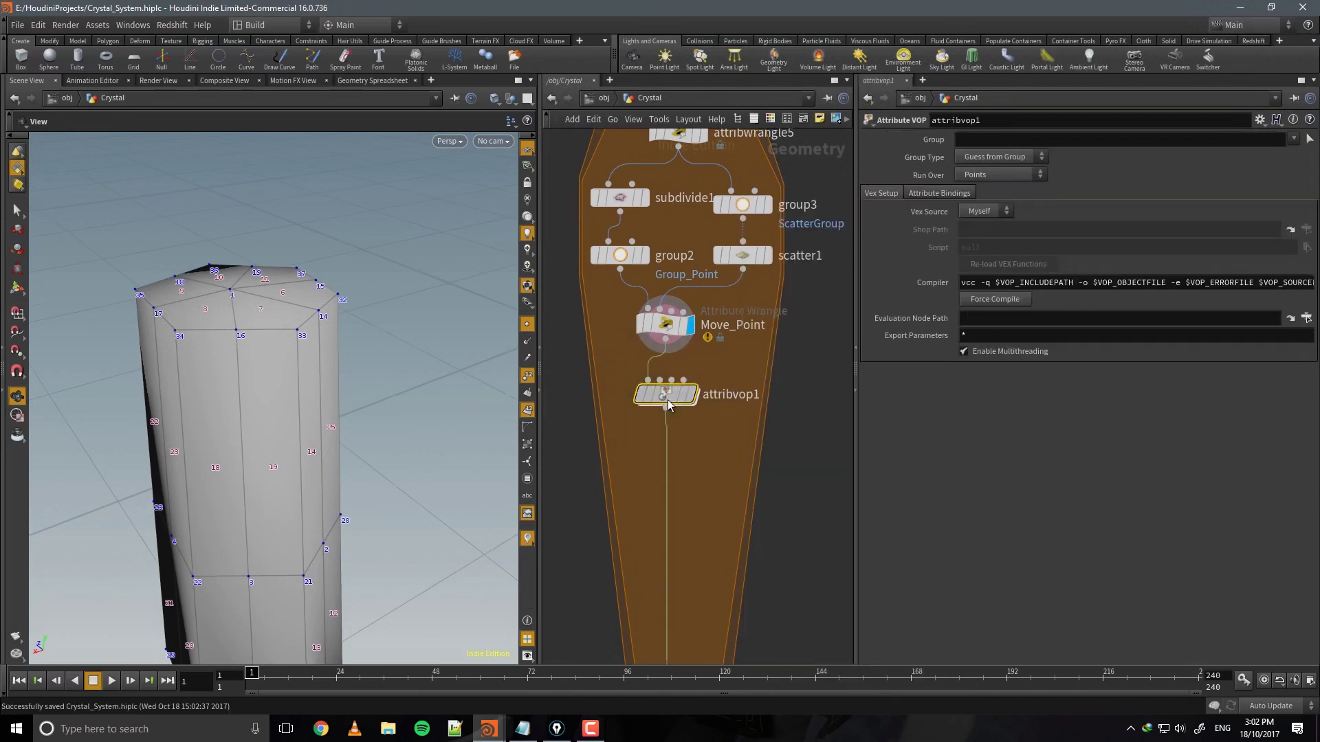
# Restrict attribvop1 to the Group_Point group and display its output in the viewport.
pyautogui.click(1304, 140)
pyautogui.click(1294, 139)
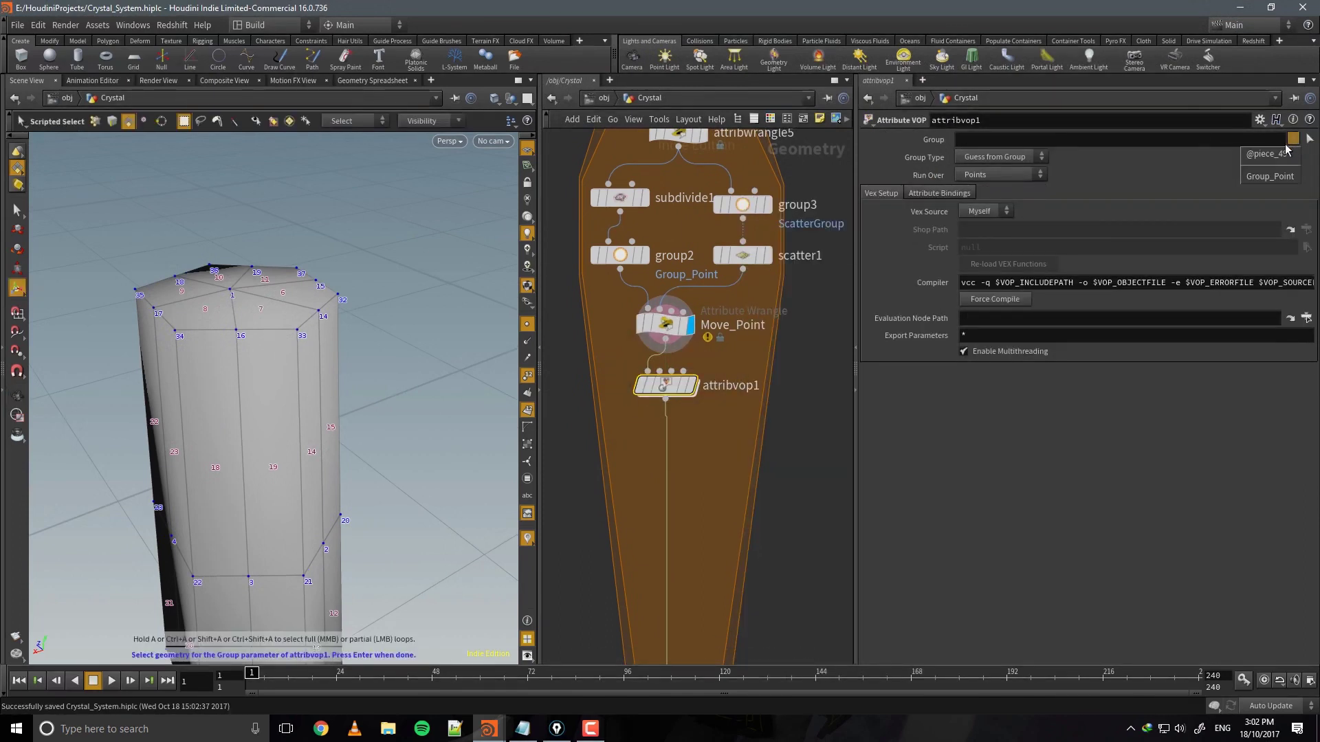
pyautogui.click(1280, 177)
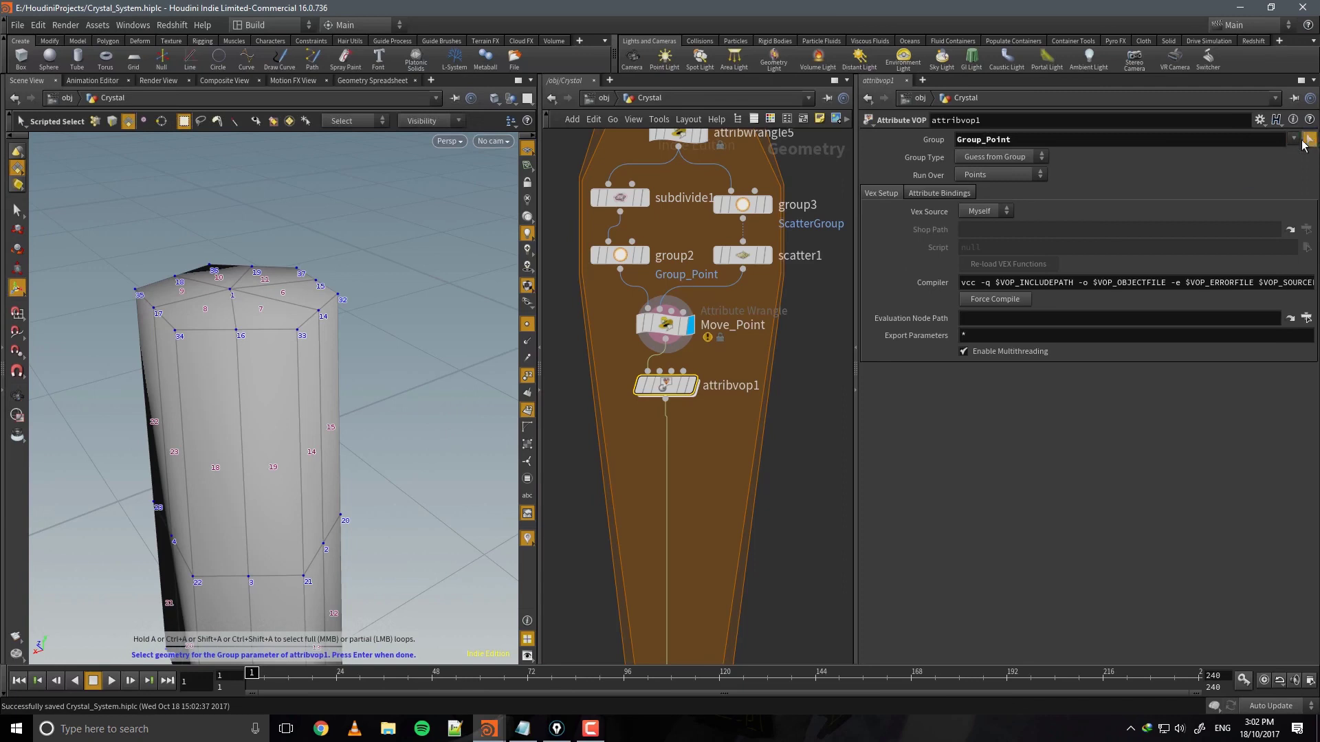
pyautogui.click(707, 384)
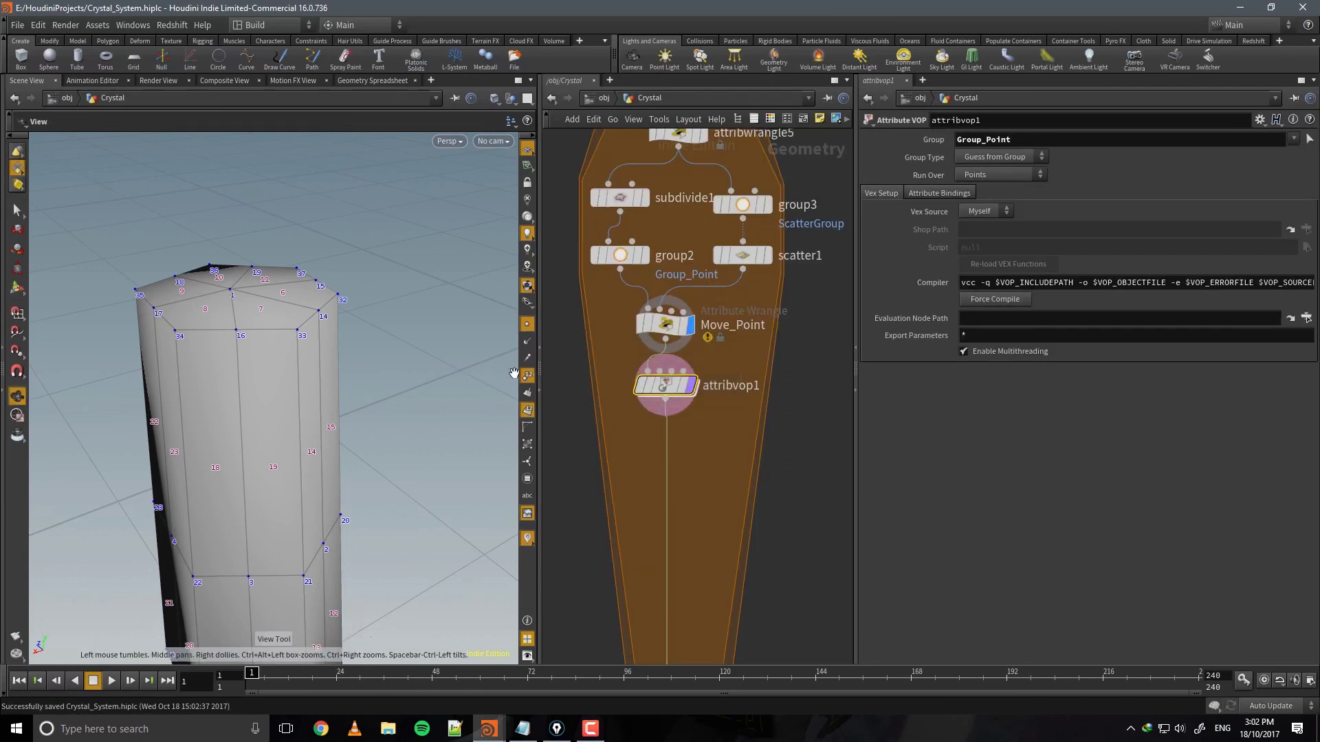
pyautogui.click(691, 385)
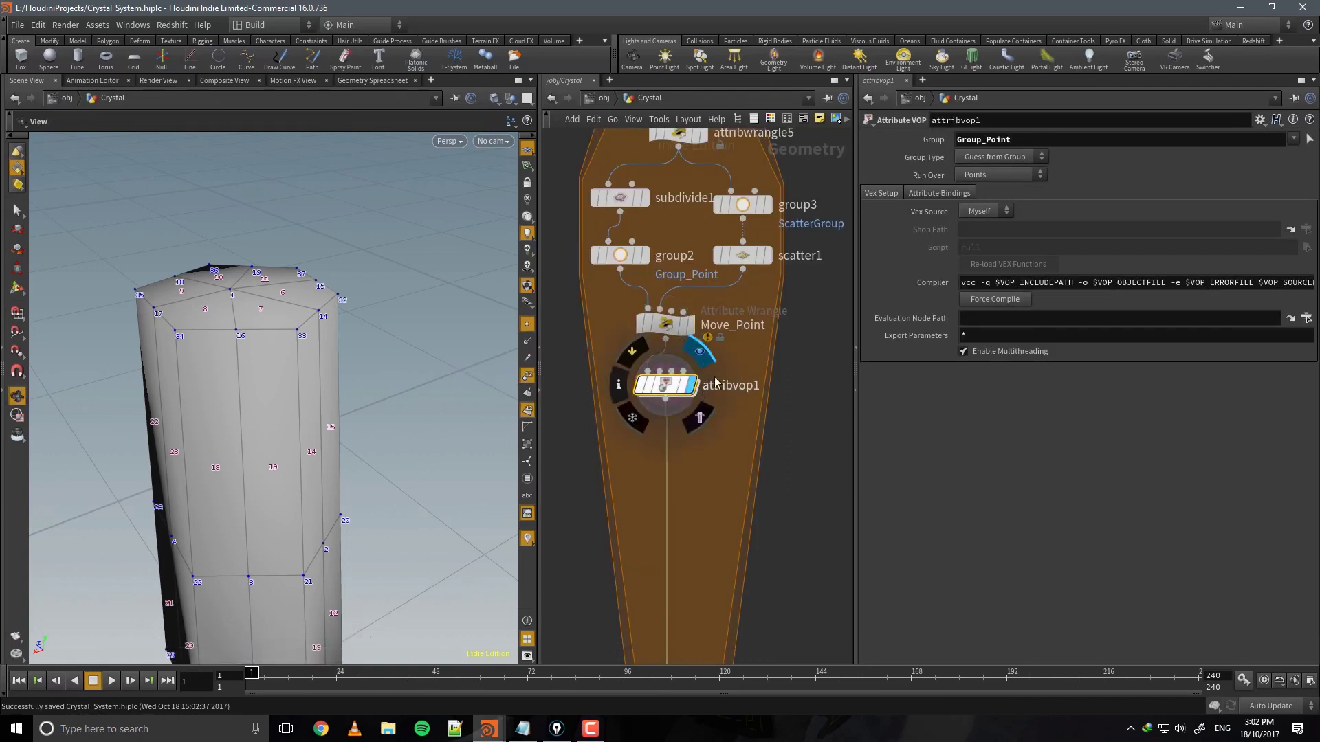
pyautogui.moveTo(295, 344); pyautogui.dragTo(316, 322)
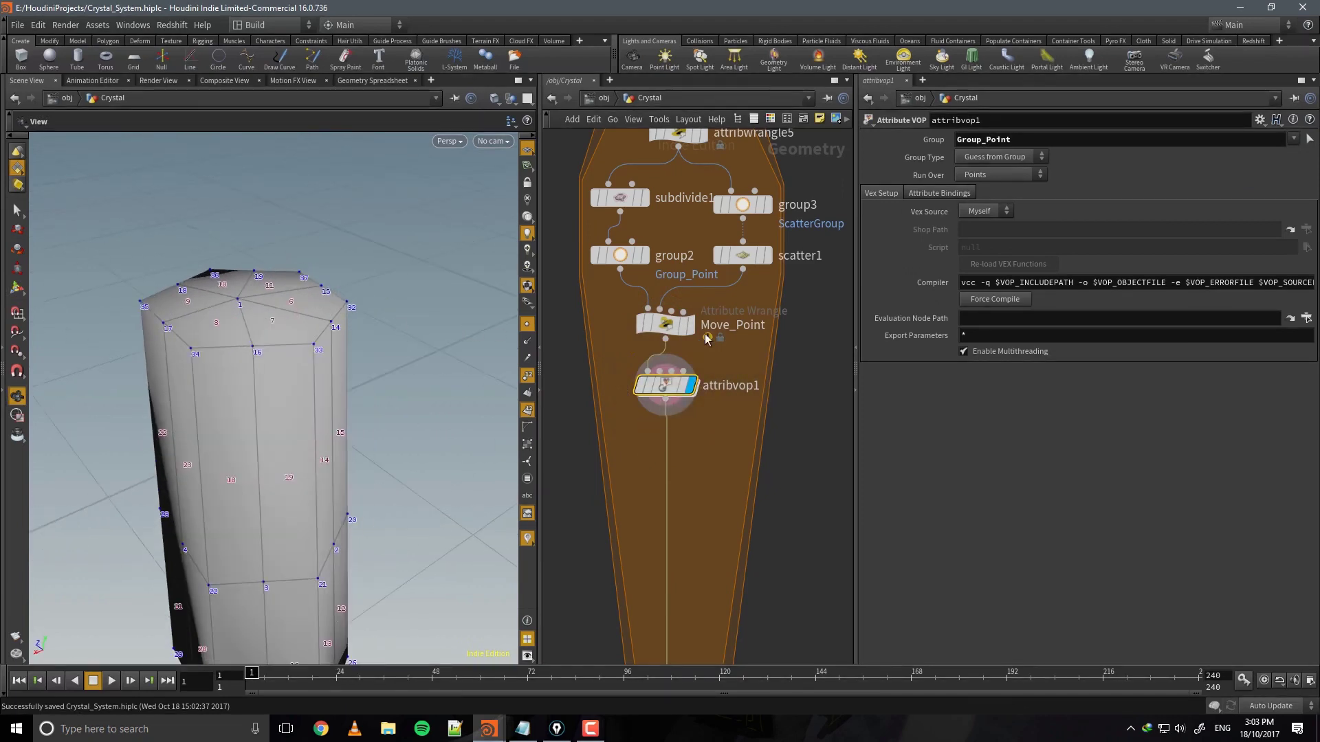
# Go inside attribvop1 and add a Displace Along Normal node beside the global parameters node.
pyautogui.doubleClick(663, 385)
pyautogui.press('Tab')
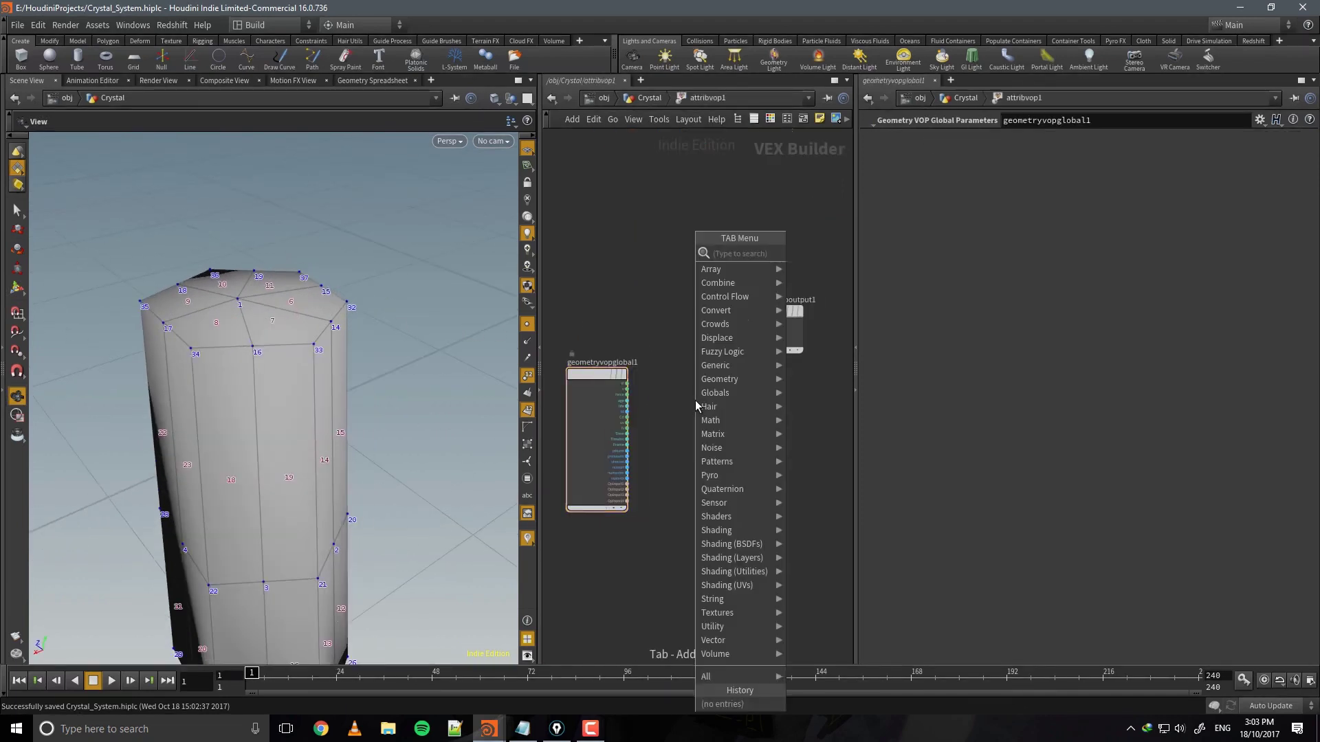
pyautogui.write('displace')
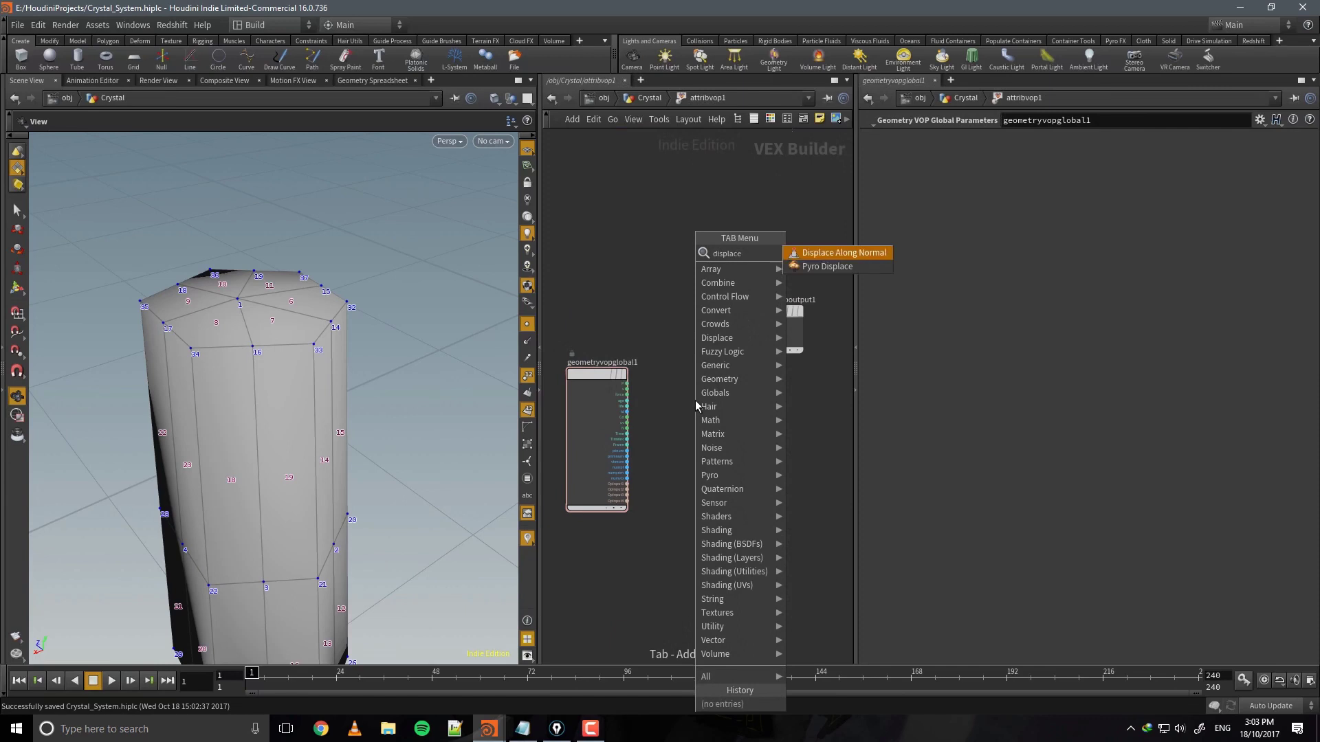
pyautogui.press('Return')
pyautogui.click(683, 380)
pyautogui.scroll(3, 671, 430)
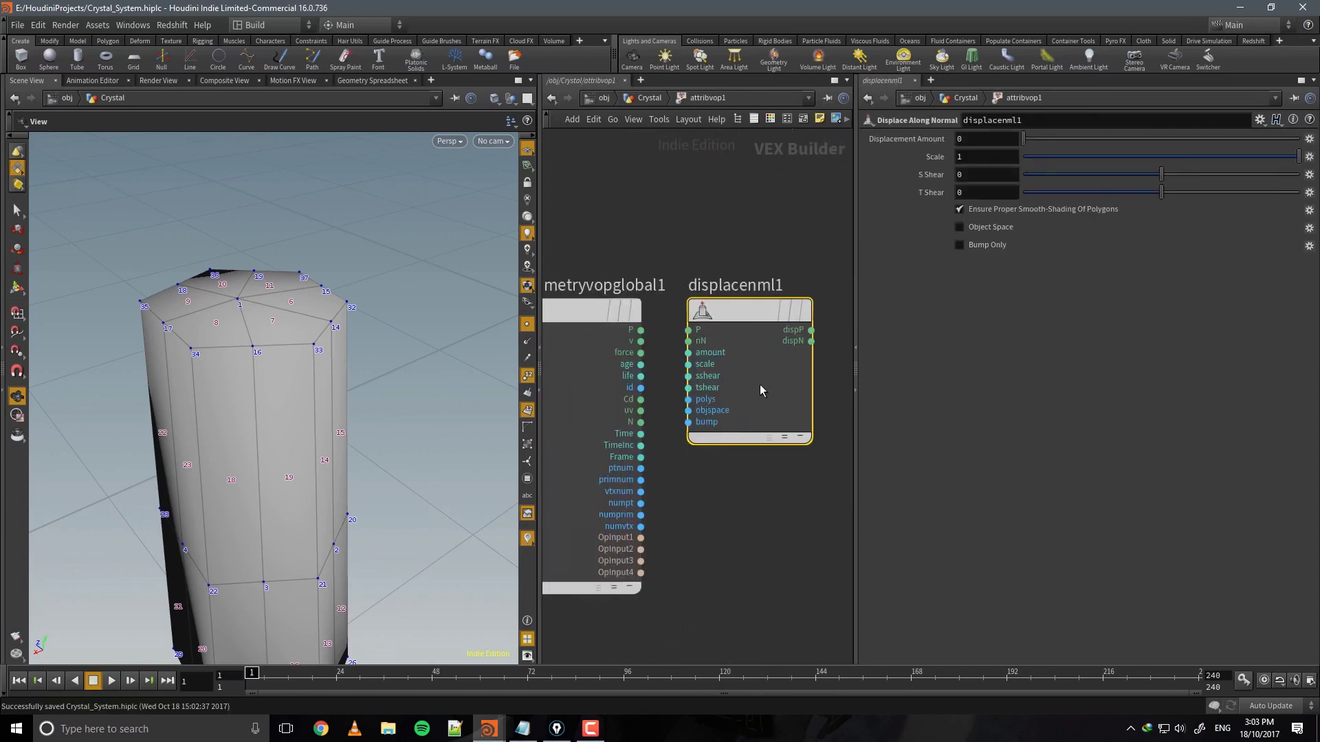
# Wire the global P and N into the displacement node's P and nN, and its dispP into the geometry output's P.
pyautogui.moveTo(687, 331); pyautogui.dragTo(640, 330)
pyautogui.click(688, 341)
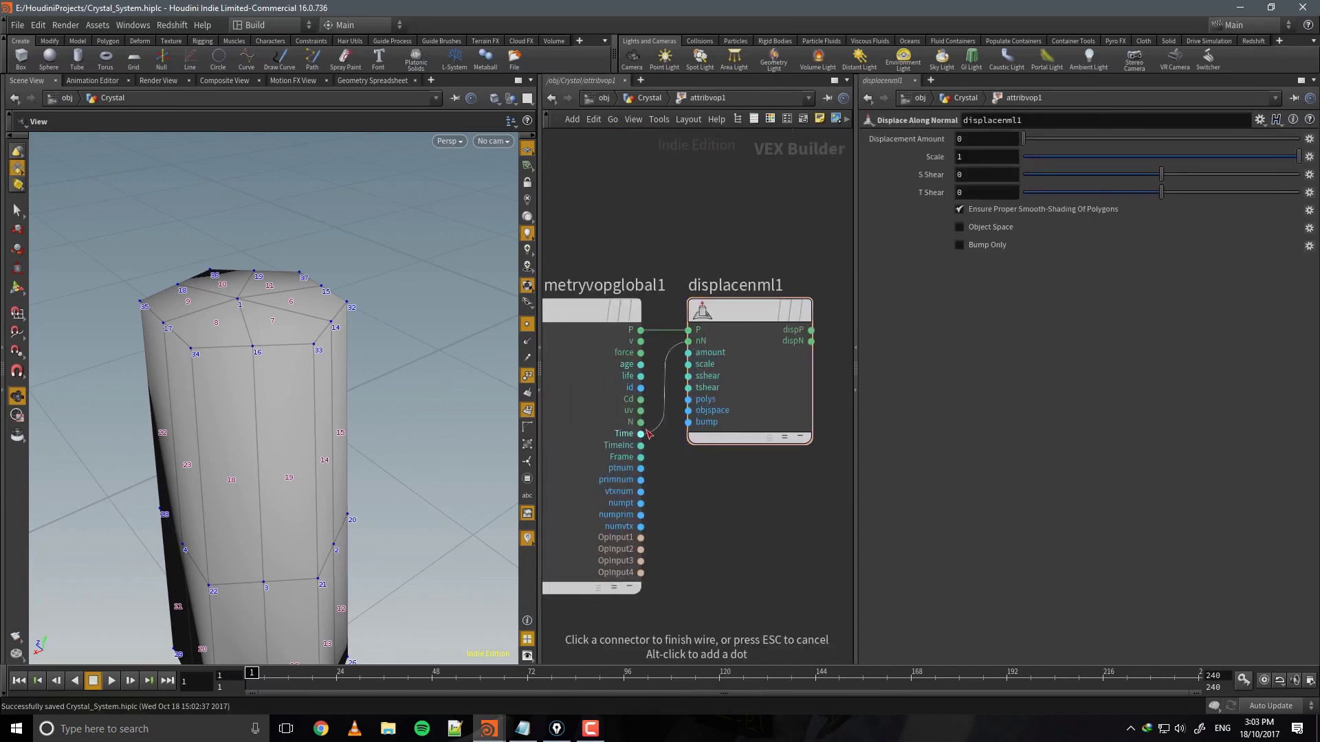
pyautogui.click(641, 422)
pyautogui.moveTo(825, 378); pyautogui.dragTo(654, 466, button='middle')
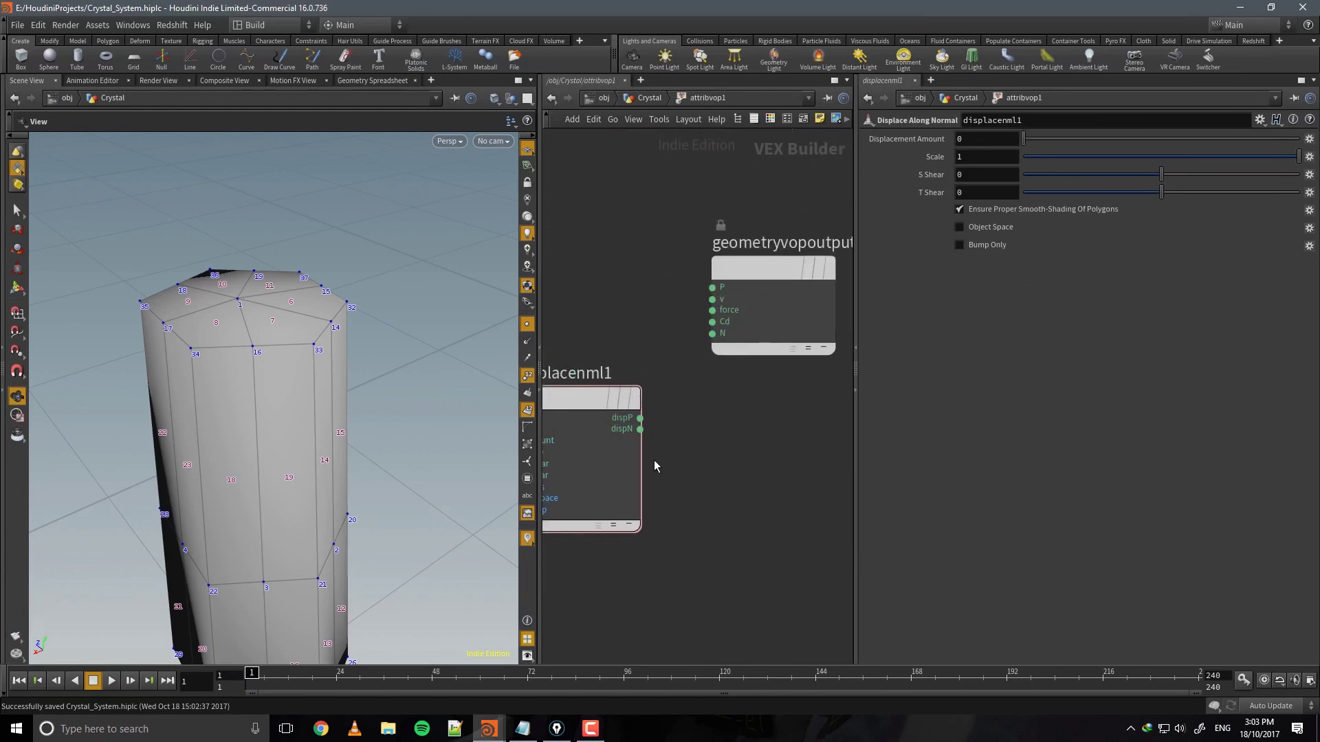
pyautogui.click(640, 418)
pyautogui.click(713, 288)
pyautogui.moveTo(650, 525); pyautogui.dragTo(707, 534, button='middle')
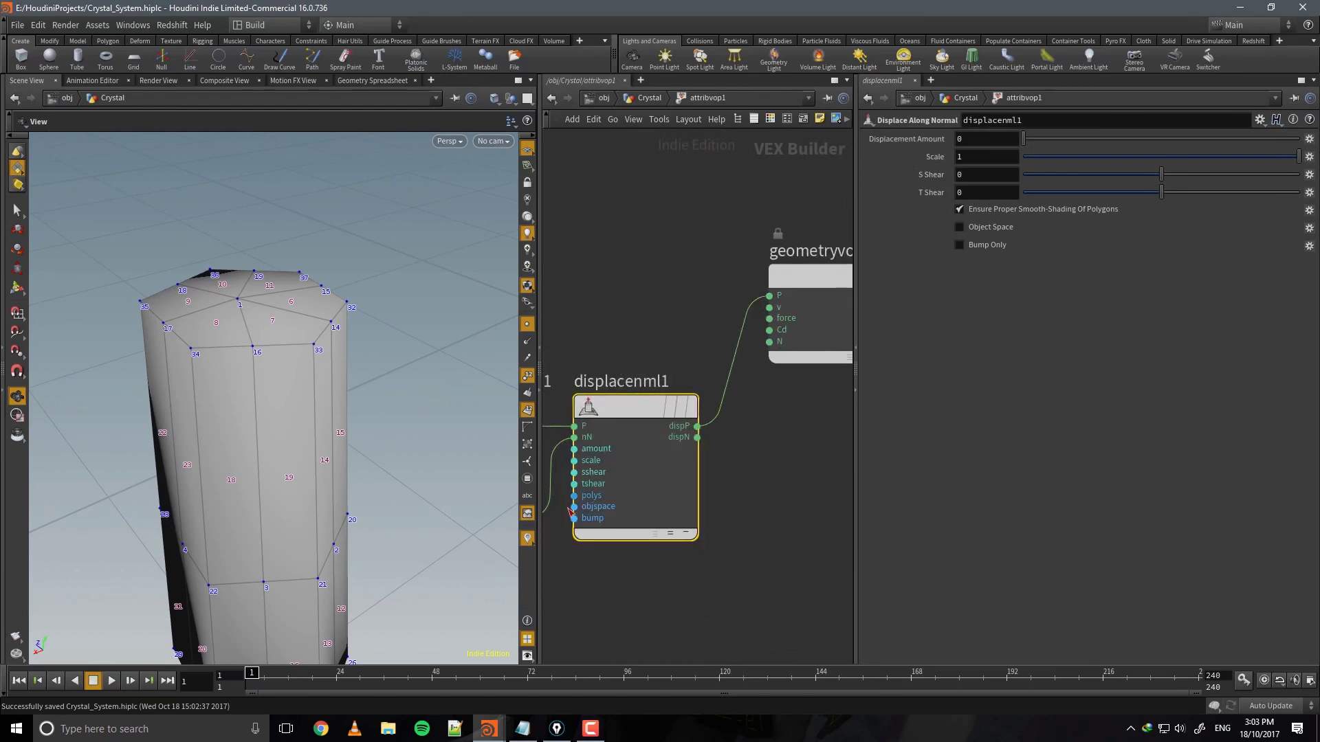
# Promote the displacement node's amount input to a parameter, set attribvop1's Displacement Amount to 0.05, and save the scene.
pyautogui.rightClick(574, 449)
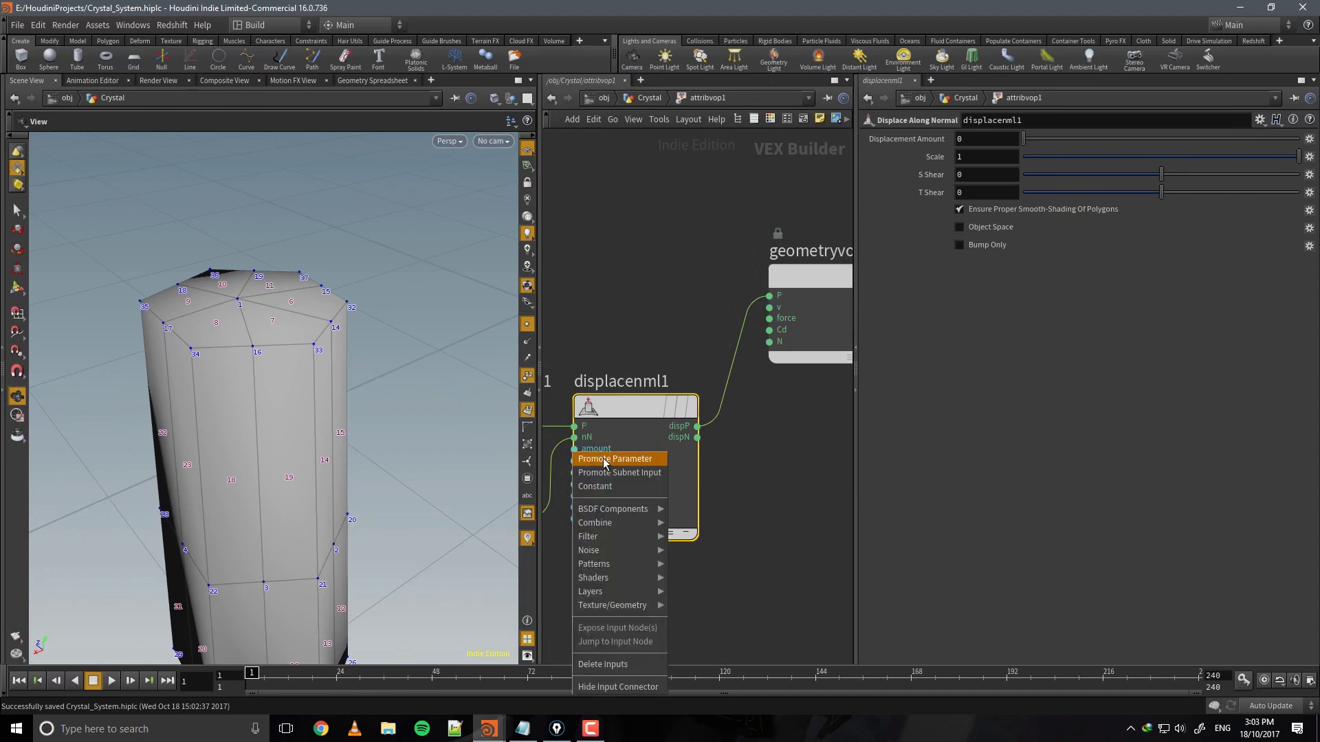
pyautogui.click(605, 459)
pyautogui.click(649, 97)
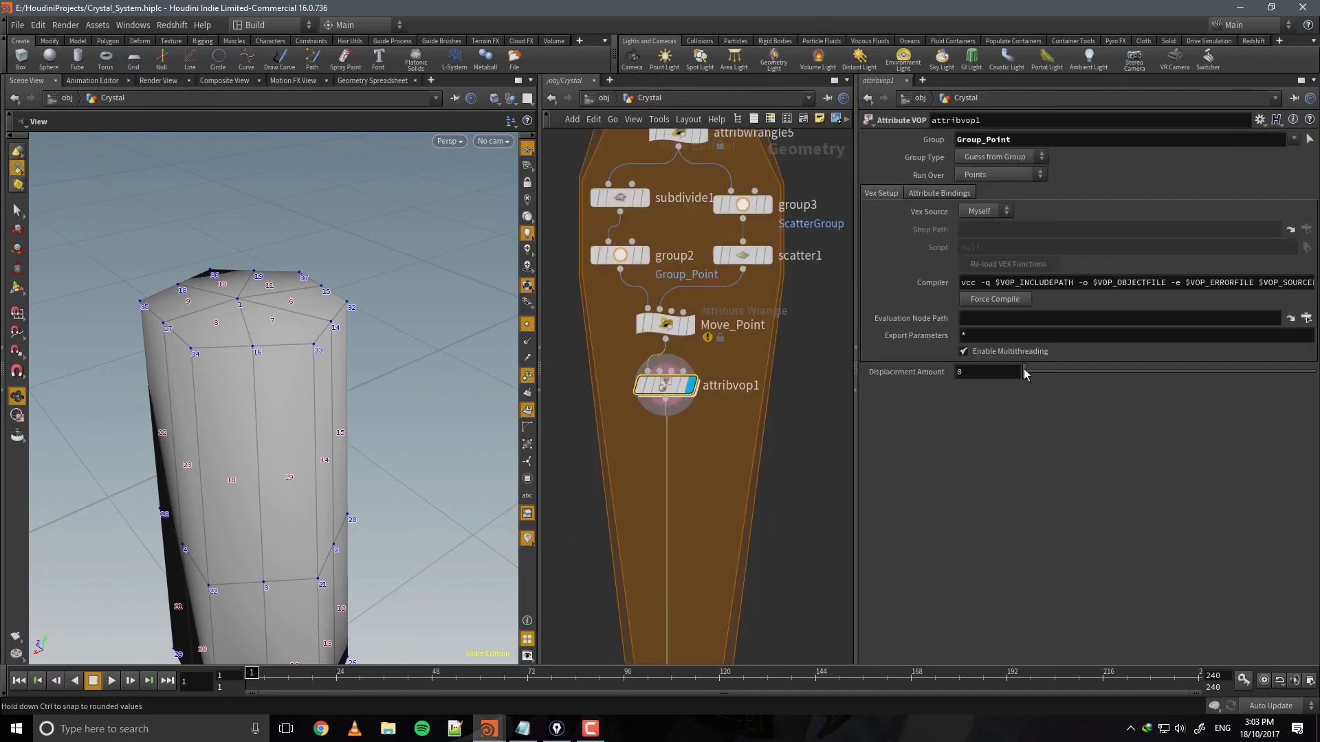
pyautogui.moveTo(1024, 373); pyautogui.dragTo(1039, 372)
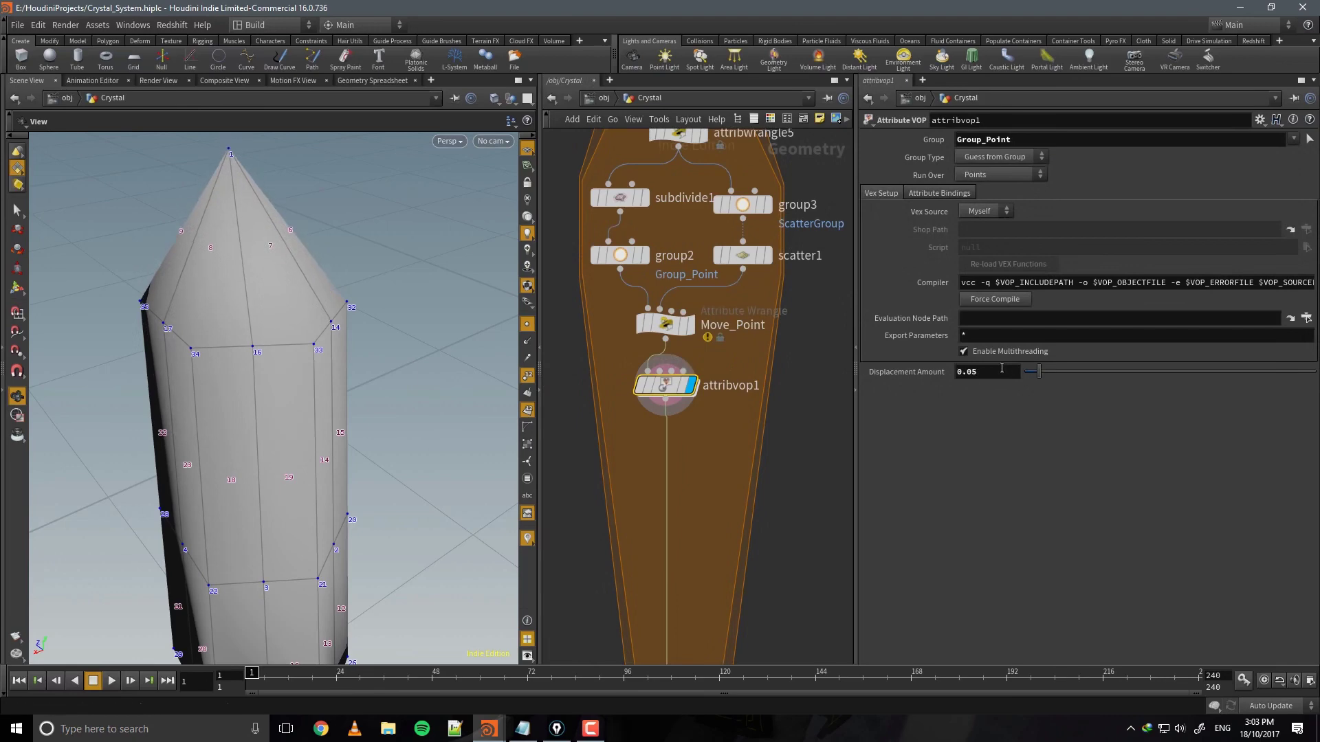
pyautogui.moveTo(340, 281); pyautogui.dragTo(275, 384)
pyautogui.hotkey('ctrl', 's')
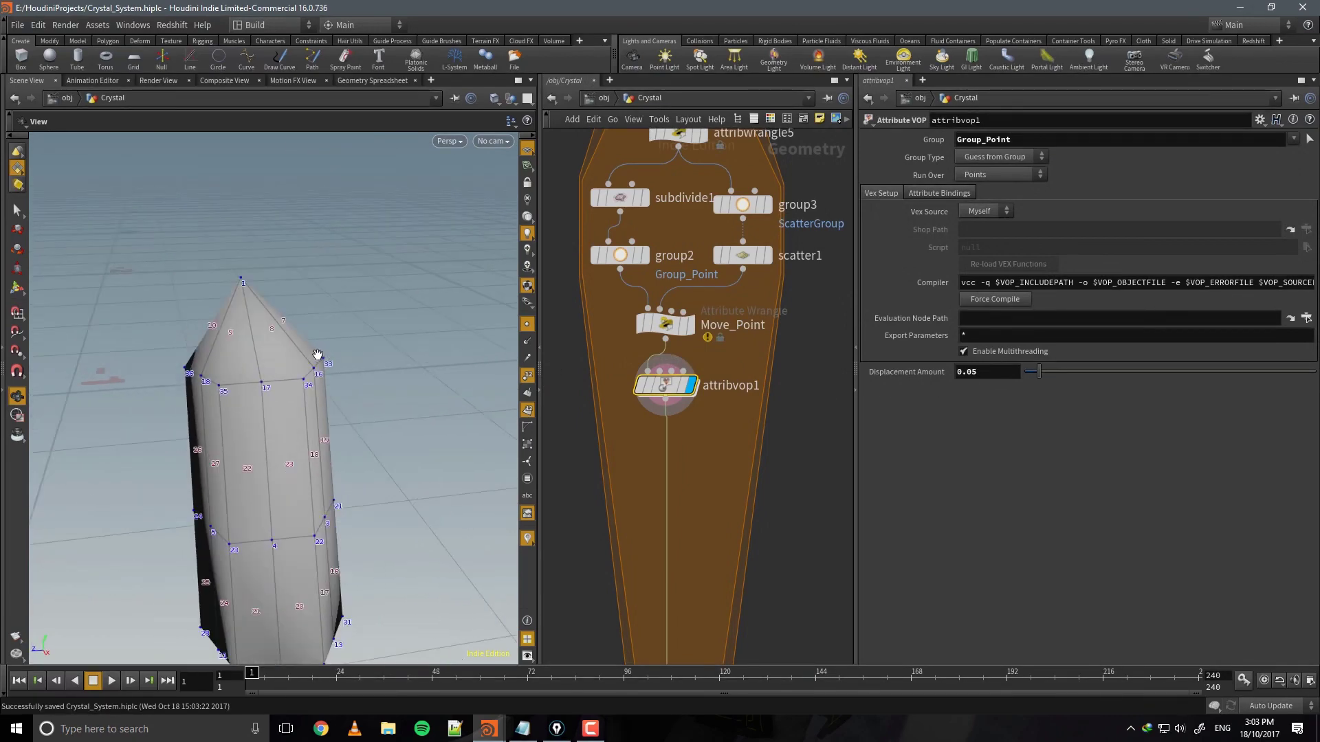
# Display foreach_end4 with point markers, point numbers and primitive numbers hidden, and inspect the full set of crystals.
pyautogui.moveTo(856, 529); pyautogui.dragTo(809, 529)
pyautogui.moveTo(644, 590); pyautogui.dragTo(658, 312, button='middle')
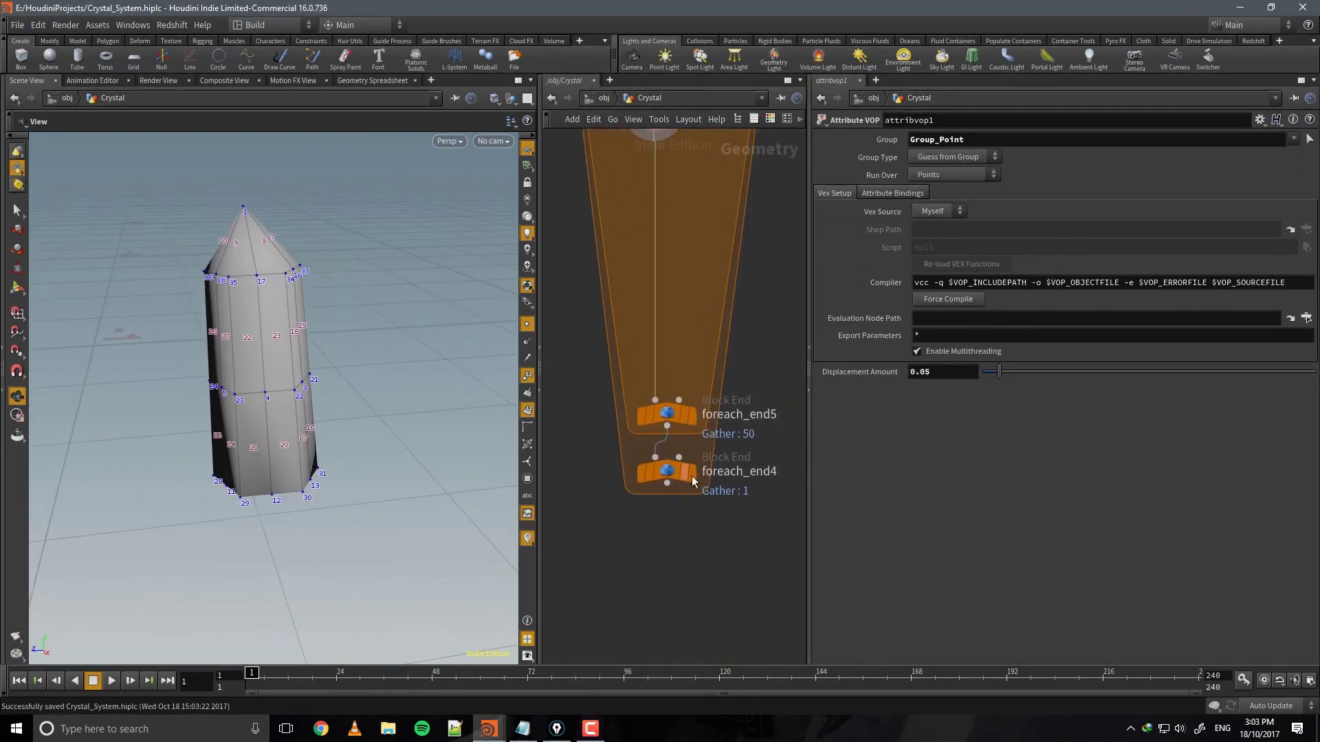
pyautogui.click(692, 476)
pyautogui.moveTo(464, 377); pyautogui.dragTo(404, 393)
pyautogui.click(527, 323)
pyautogui.click(528, 376)
pyautogui.click(528, 411)
pyautogui.moveTo(266, 438); pyautogui.dragTo(283, 416)
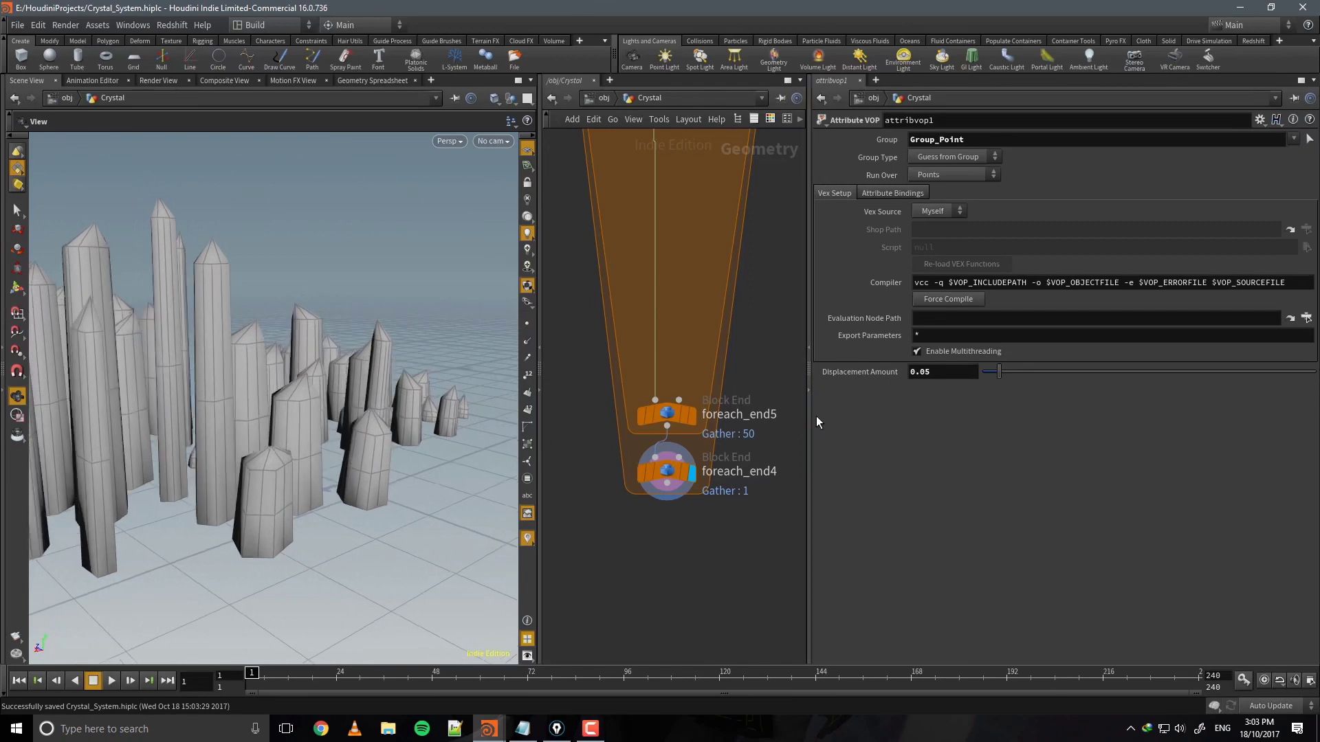
pyautogui.moveTo(811, 415); pyautogui.dragTo(1023, 414)
pyautogui.moveTo(309, 360); pyautogui.dragTo(240, 452)
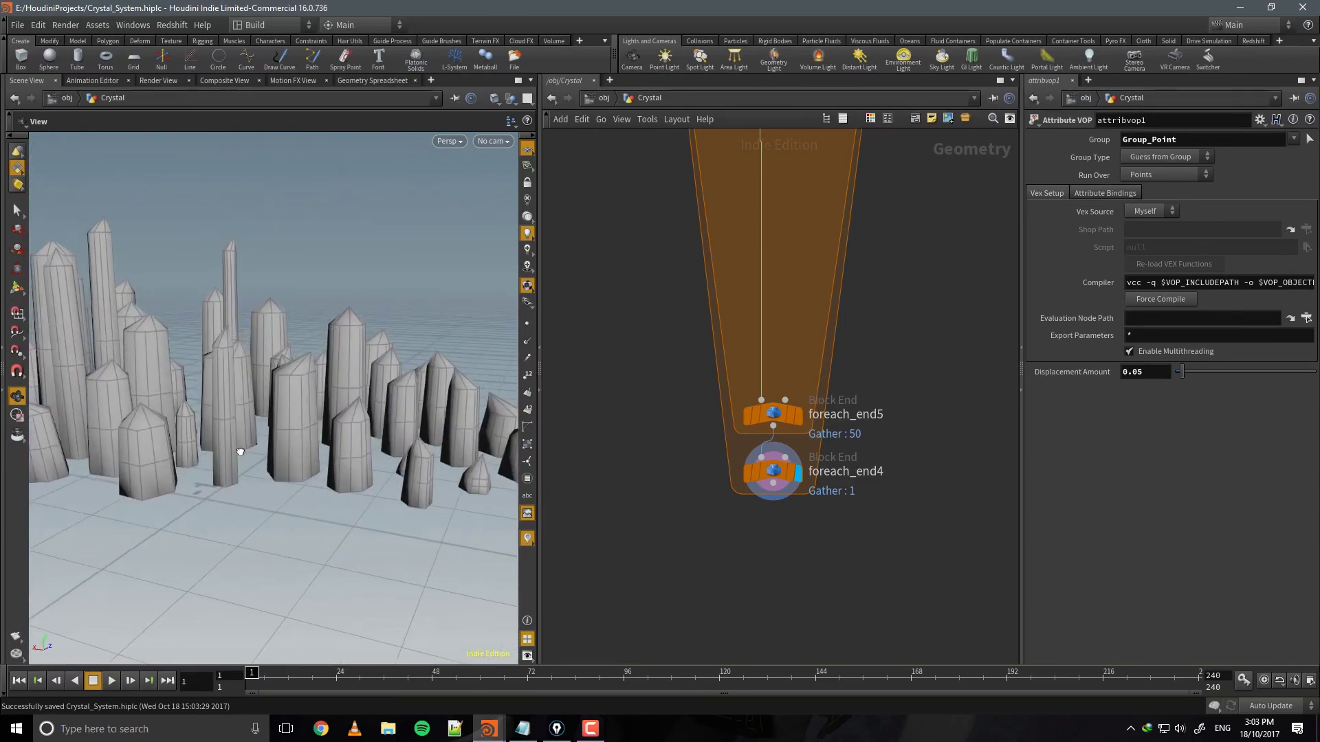
# Duplicate group3 as another branch from attribwrangle5 and name the copy's group BaseGroup.
pyautogui.moveTo(828, 377); pyautogui.dragTo(709, 619, button='middle')
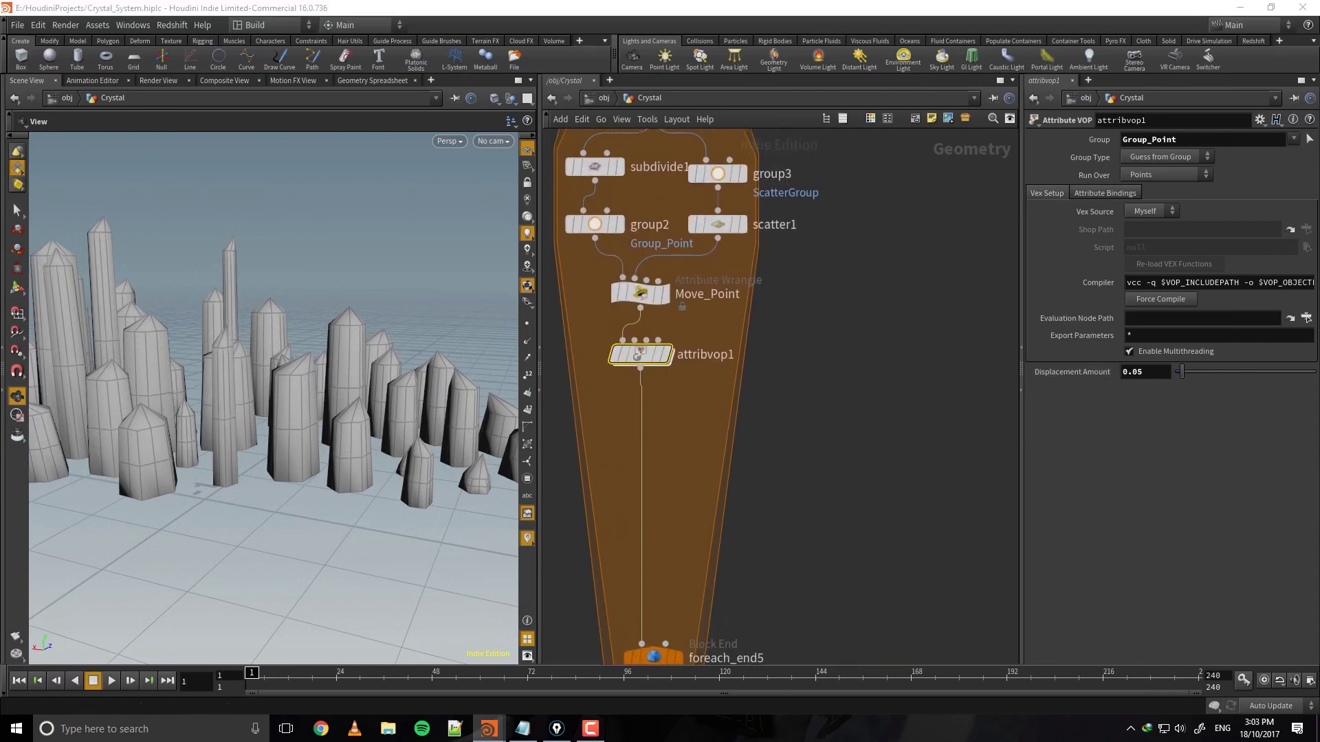
pyautogui.moveTo(727, 232); pyautogui.dragTo(668, 355, button='middle')
pyautogui.keyDown('alt'); pyautogui.moveTo(665, 299); pyautogui.dragTo(821, 297); pyautogui.keyUp('alt')
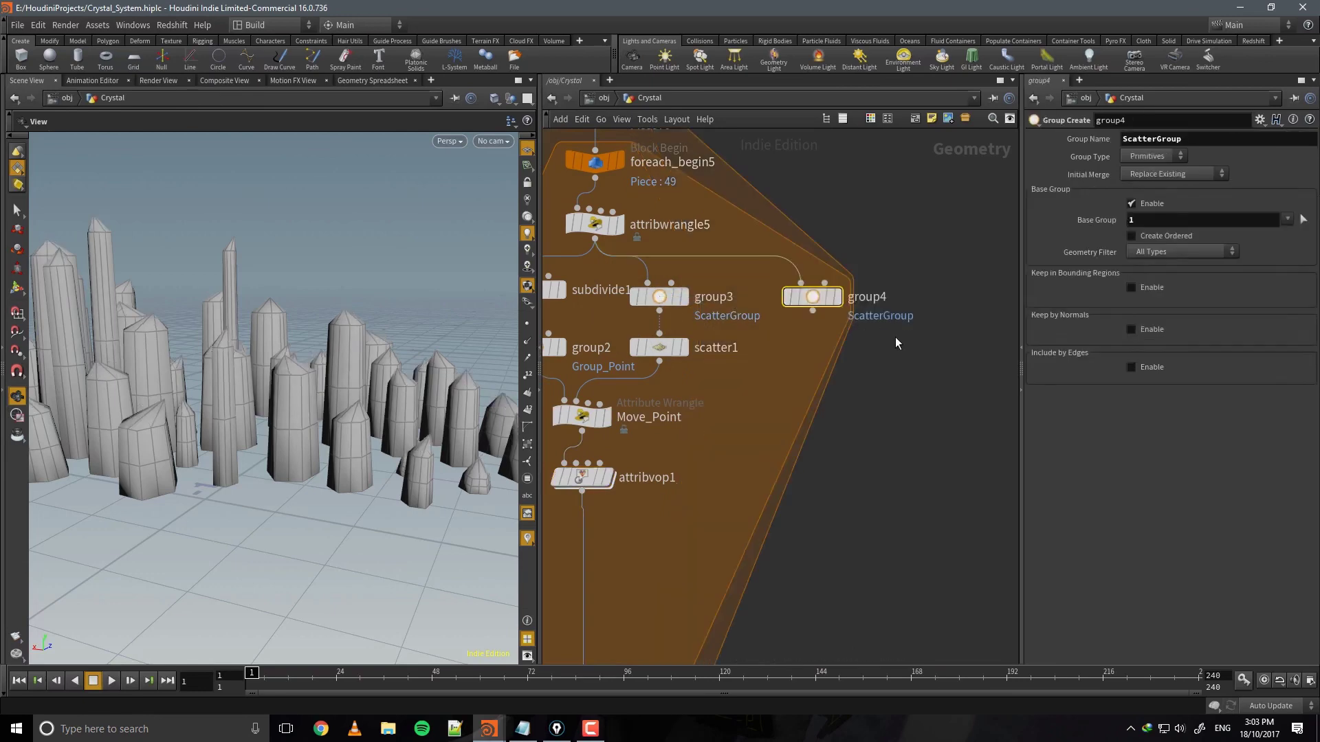
pyautogui.click(1201, 141)
pyautogui.write('BaseGroup')
pyautogui.press('Return')
# Display group4, set its Base Group to 0 to pick the crystal's bottom face, and save the scene.
pyautogui.click(837, 297)
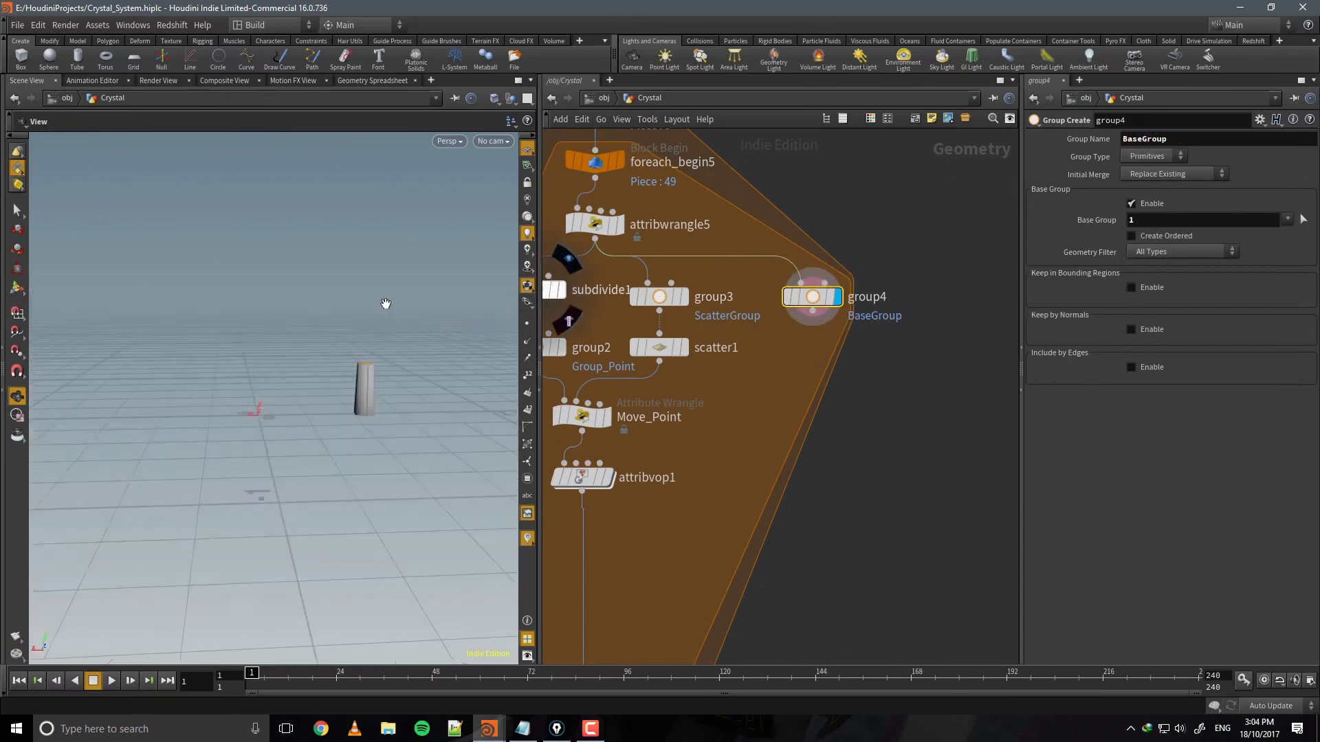
pyautogui.press('g')
pyautogui.moveTo(385, 303); pyautogui.dragTo(369, 275)
pyautogui.write('0')
pyautogui.press('Return')
pyautogui.hotkey('ctrl', 's')
pyautogui.moveTo(368, 471); pyautogui.dragTo(348, 295)
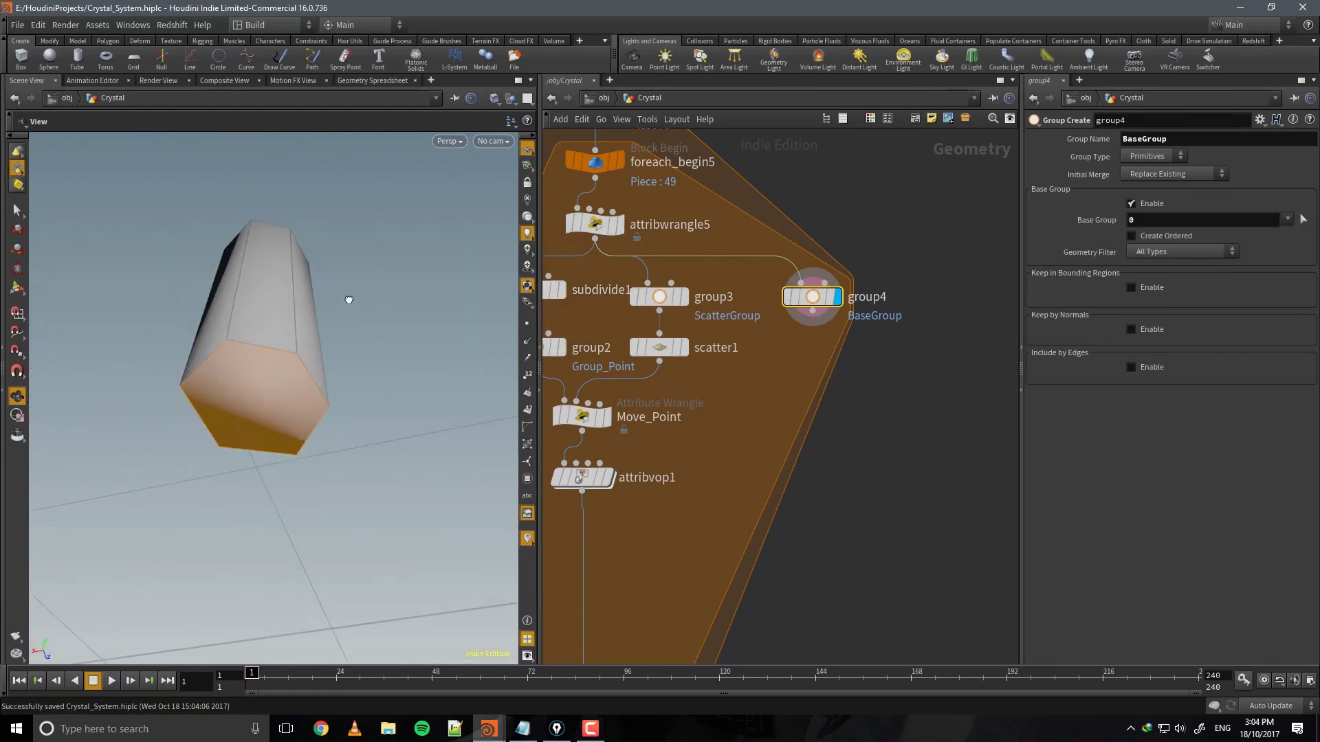
# Add a Bound node fed by group4 and display the resulting bounding box.
pyautogui.moveTo(886, 387); pyautogui.dragTo(858, 369, button='middle')
pyautogui.press('Tab')
pyautogui.write('bound')
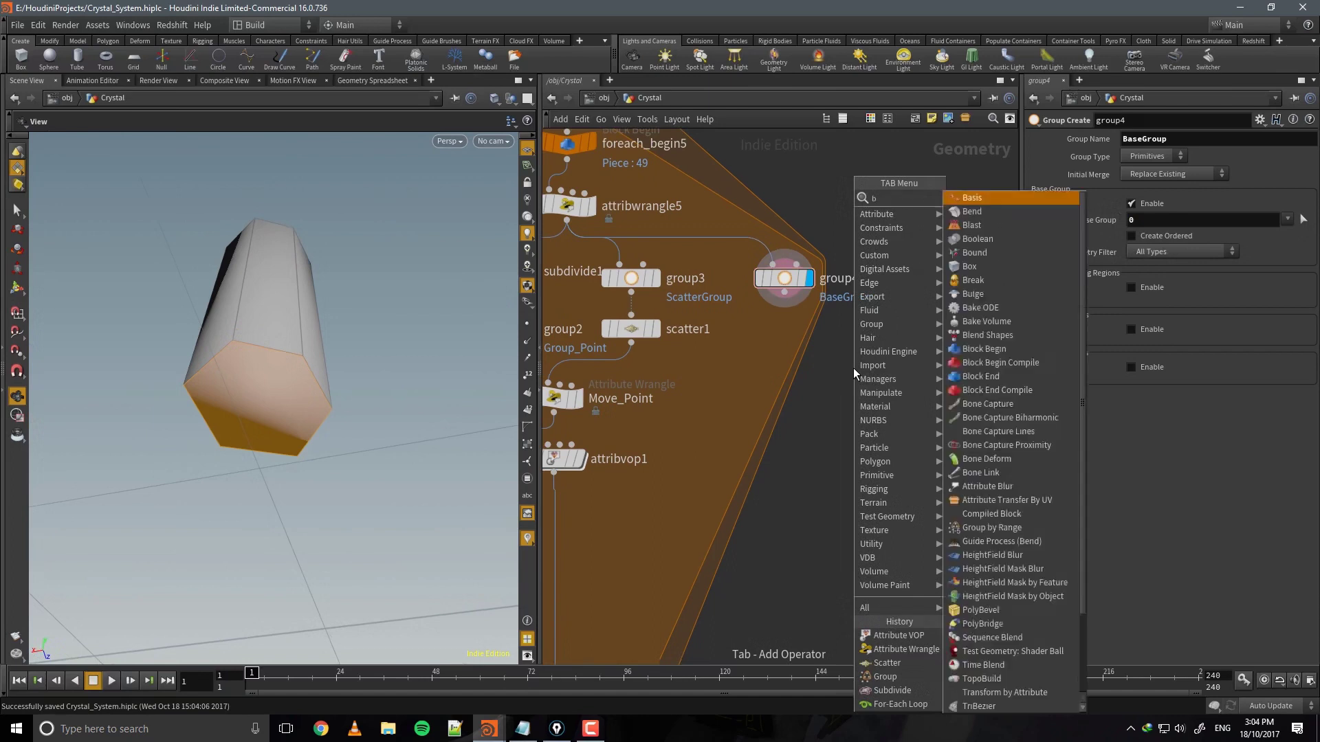
pyautogui.press('Return')
pyautogui.click(785, 348)
pyautogui.moveTo(780, 298); pyautogui.dragTo(785, 333)
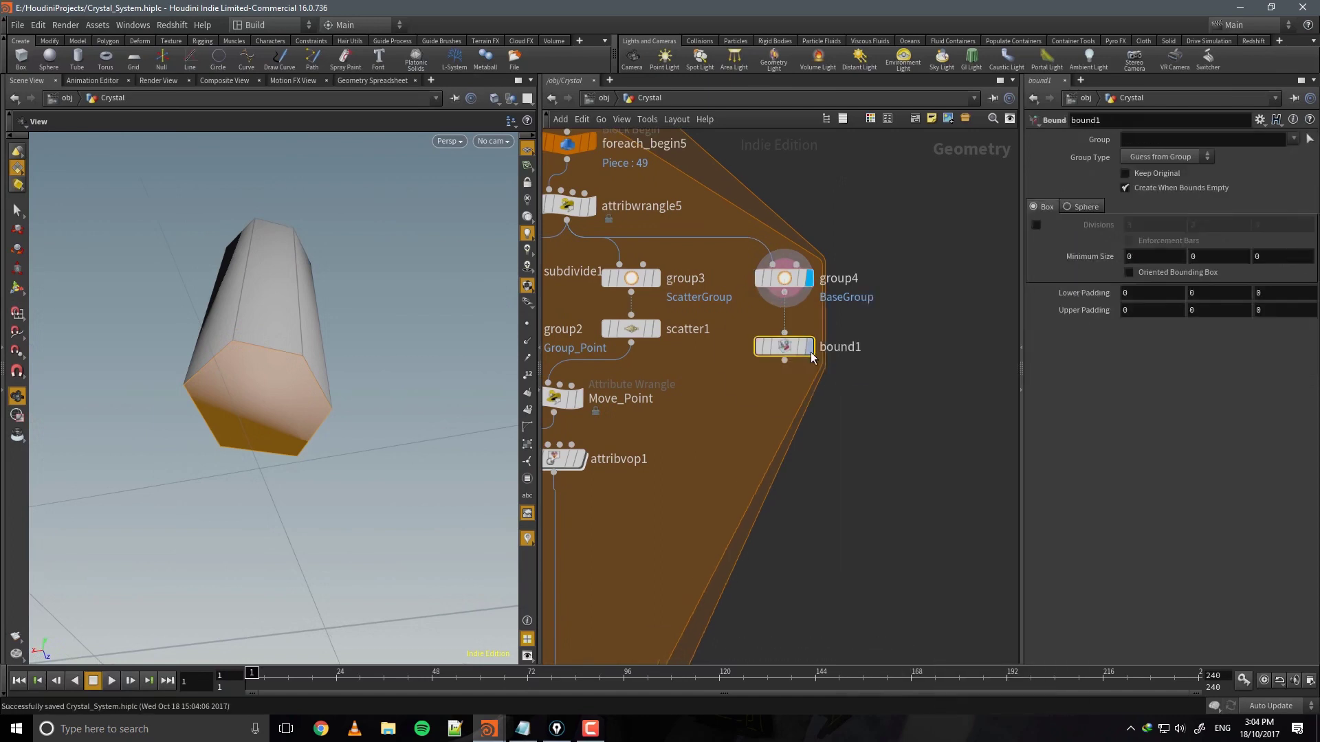
pyautogui.click(809, 347)
pyautogui.moveTo(309, 358); pyautogui.dragTo(213, 460)
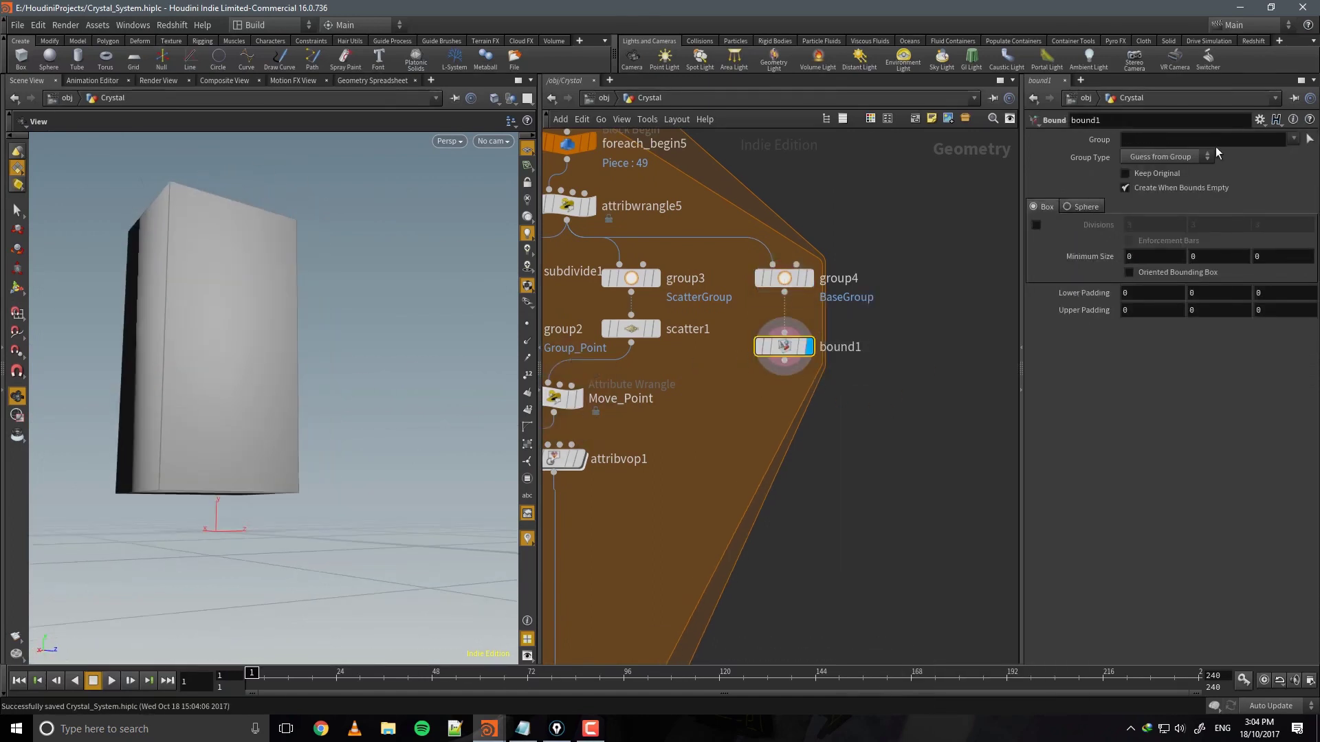
# Limit bound1 to the BaseGroup group and set its first Lower Padding value to 0.05.
pyautogui.click(1294, 140)
pyautogui.click(1280, 172)
pyautogui.moveTo(345, 304); pyautogui.dragTo(395, 337)
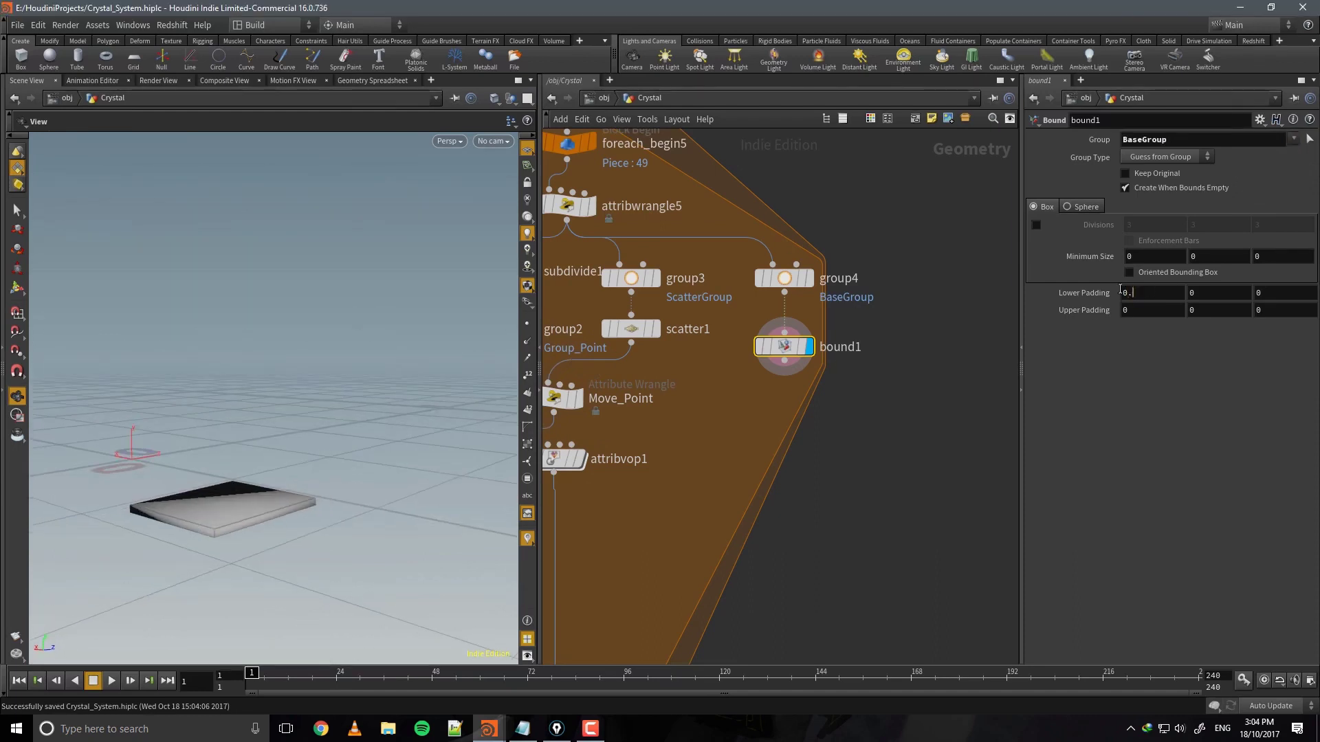
pyautogui.press('Tab')
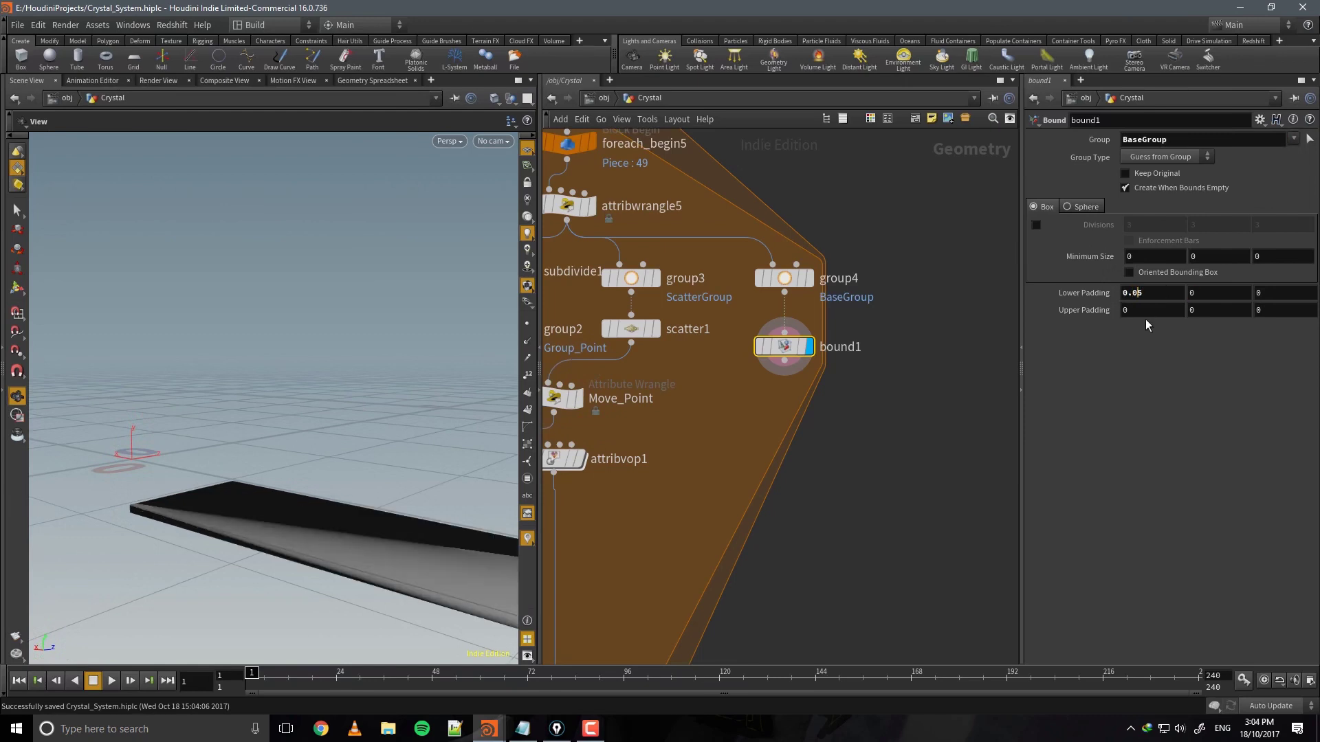
pyautogui.press('Return')
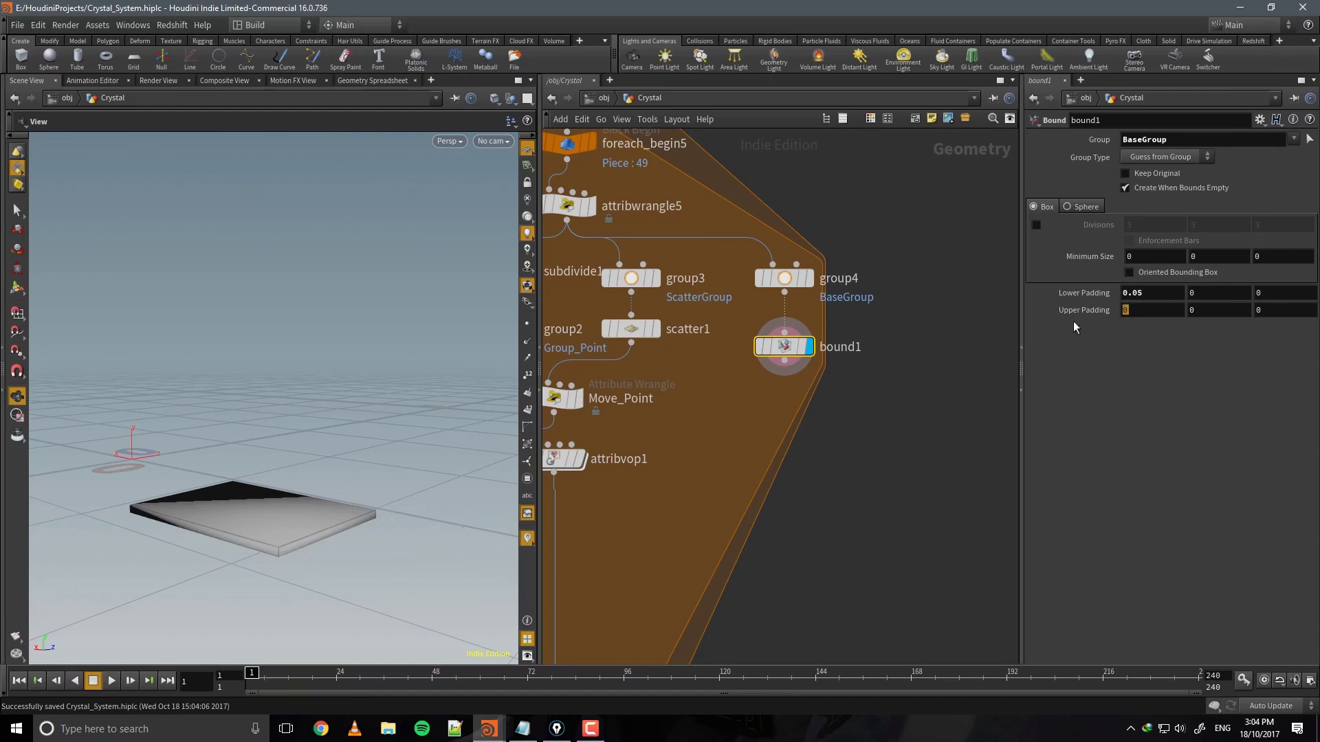
# Set bound1's remaining Lower Padding values and all three Upper Padding values to 0.05.
pyautogui.write('0.05')
pyautogui.moveTo(1211, 294); pyautogui.dragTo(1161, 299)
pyautogui.write('0.05')
pyautogui.moveTo(1277, 310); pyautogui.dragTo(1147, 332)
pyautogui.write('0.05')
pyautogui.press('Return')
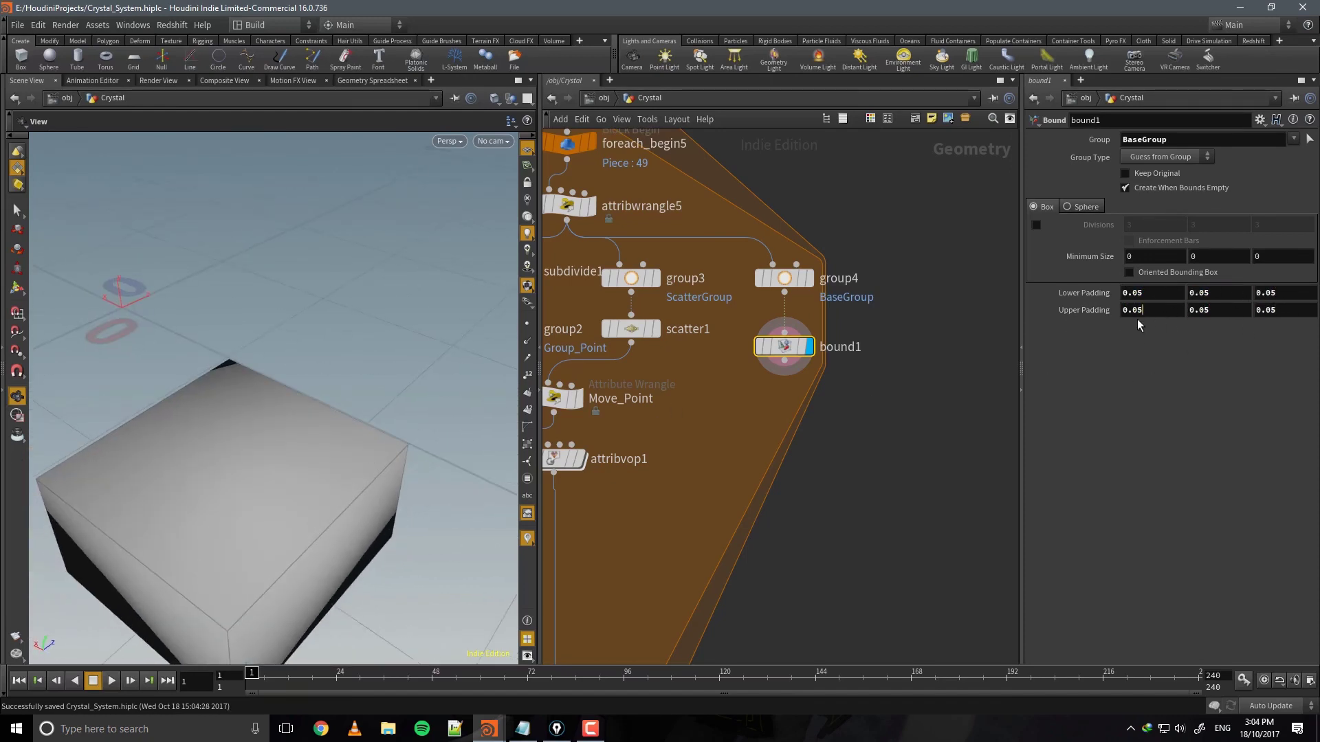
# Copy bound1's first Lower Padding parameter and paste it as a relative reference into all three Upper Padding values.
pyautogui.rightClick(1137, 300)
pyautogui.click(1052, 378)
pyautogui.rightClick(1134, 288)
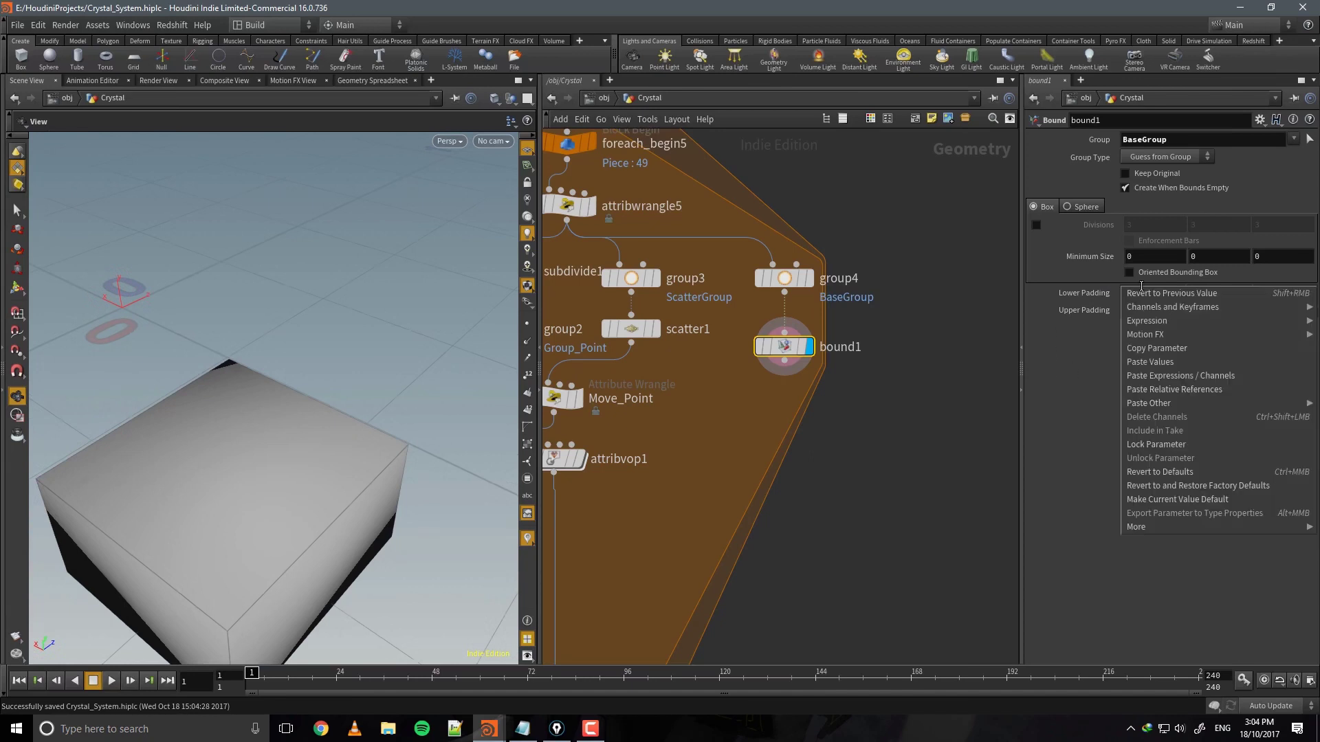
pyautogui.click(1153, 347)
pyautogui.rightClick(1150, 310)
pyautogui.click(1154, 415)
pyautogui.rightClick(1150, 310)
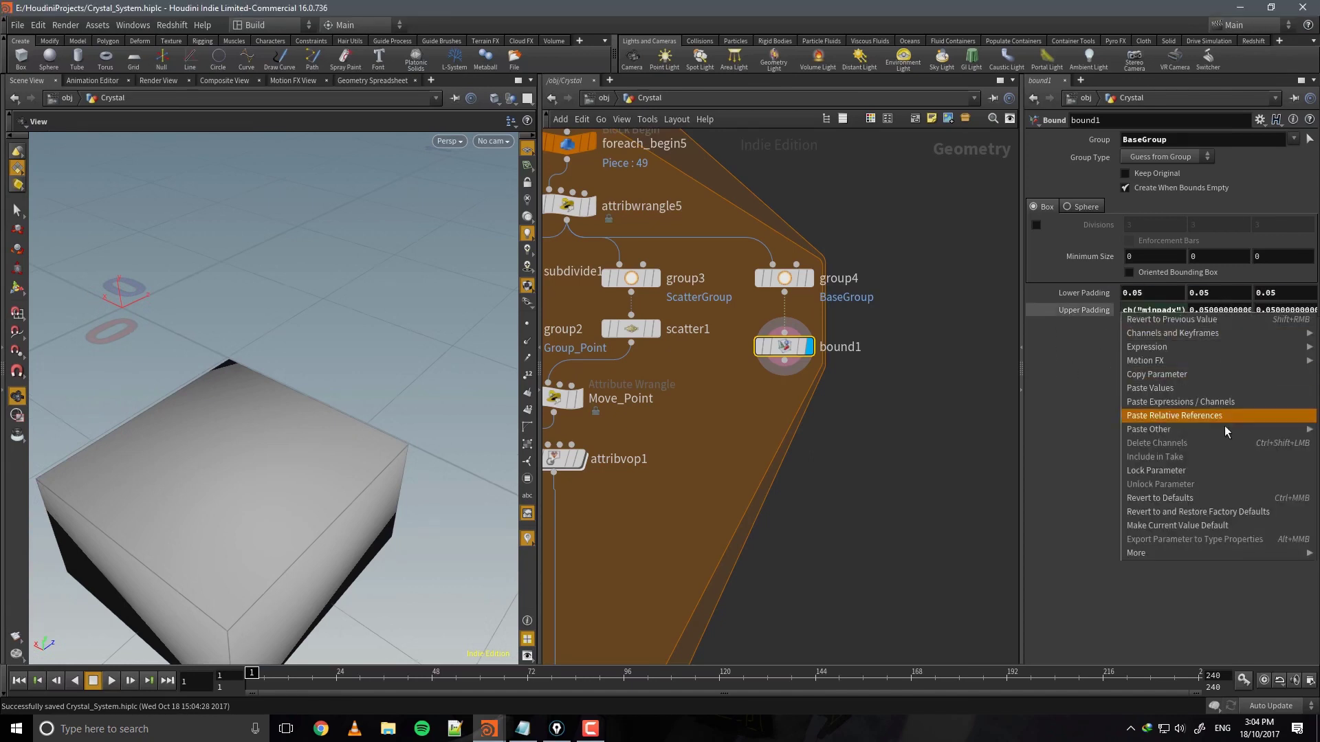
pyautogui.click(1227, 416)
pyautogui.rightClick(1284, 314)
pyautogui.click(1225, 419)
pyautogui.rightClick(1269, 312)
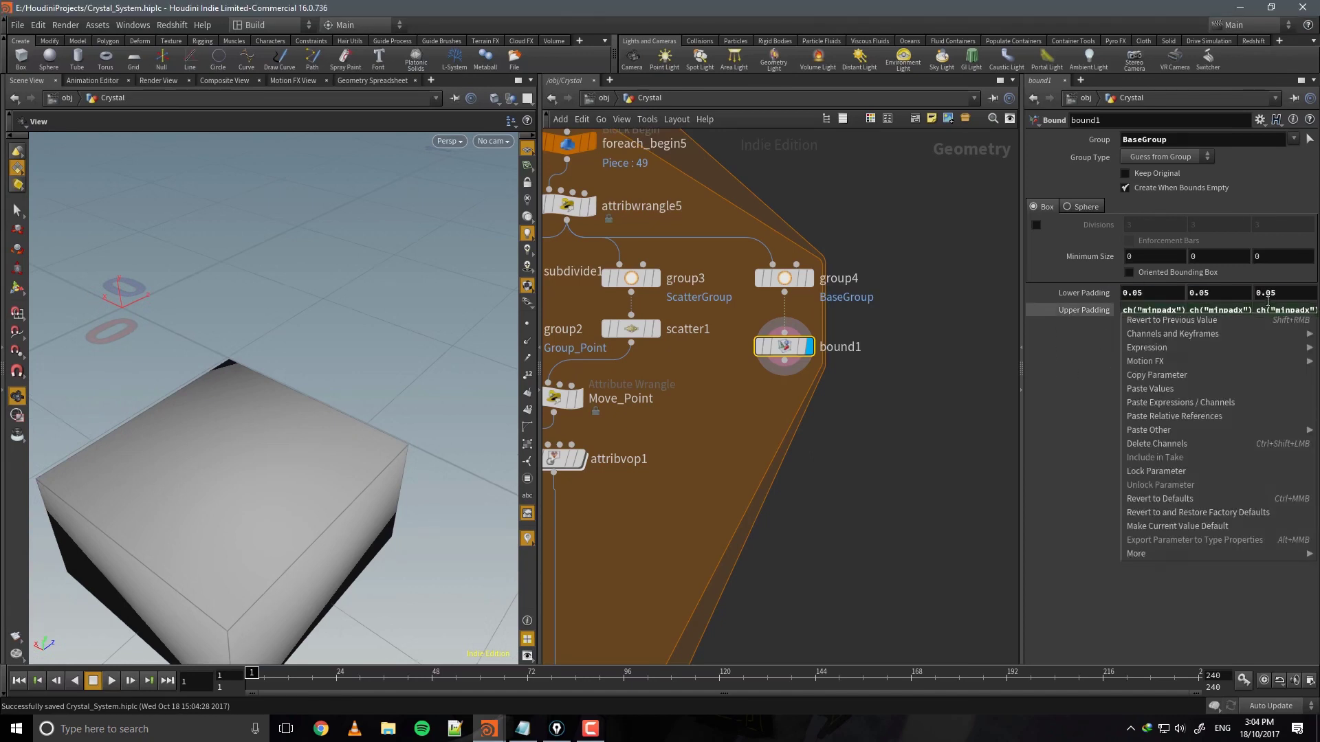
# Link bound1's second and third Lower Padding values to the first with relative references.
pyautogui.rightClick(1271, 290)
pyautogui.click(1174, 393)
pyautogui.rightClick(1228, 296)
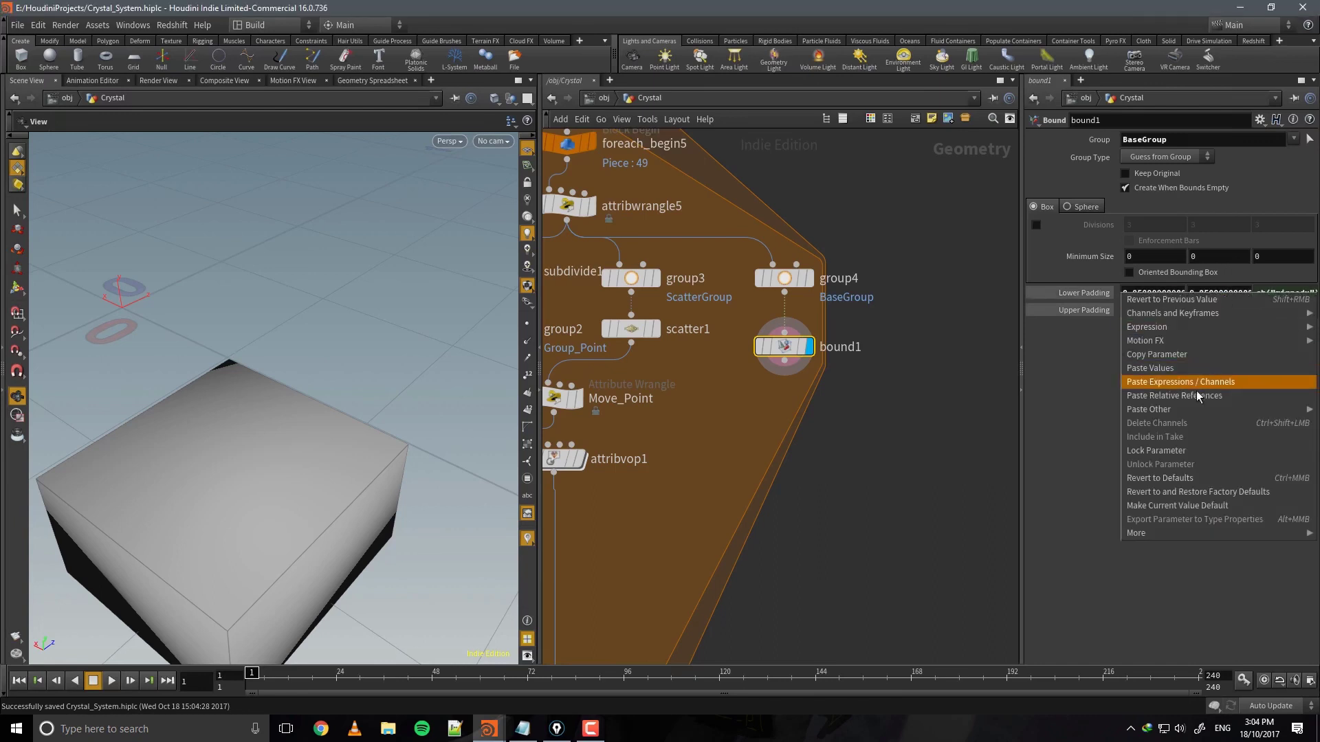
pyautogui.click(1162, 399)
pyautogui.moveTo(1094, 313); pyautogui.dragTo(1095, 312)
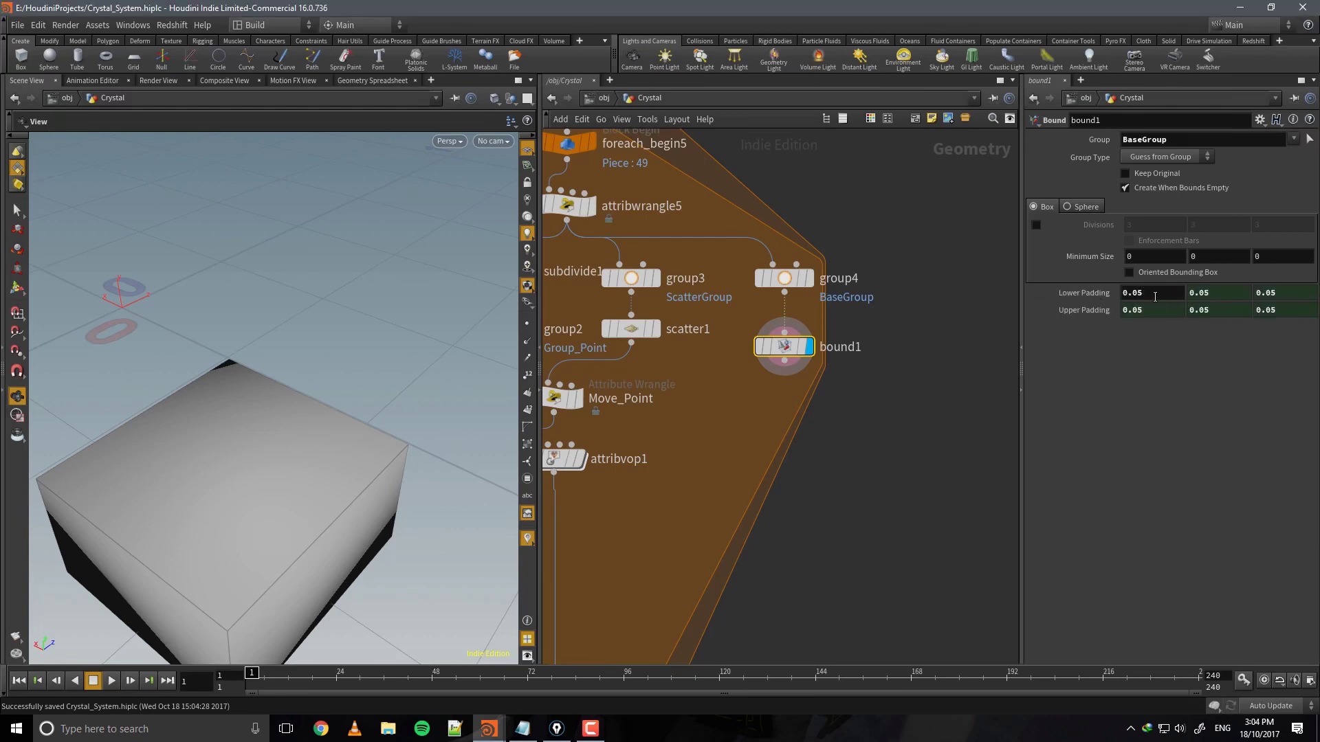
# Reduce bound1's first Lower Padding value to 0.01 and save the scene.
pyautogui.moveTo(1155, 297); pyautogui.dragTo(1117, 332, button='middle')
pyautogui.moveTo(310, 395); pyautogui.dragTo(374, 349)
pyautogui.hotkey('ctrl', 's')
# Insert a PolyReduce node between attribvop1 and foreach_end5 and save the scene.
pyautogui.moveTo(719, 491); pyautogui.dragTo(813, 386, button='middle')
pyautogui.moveTo(840, 507); pyautogui.dragTo(829, 476, button='middle')
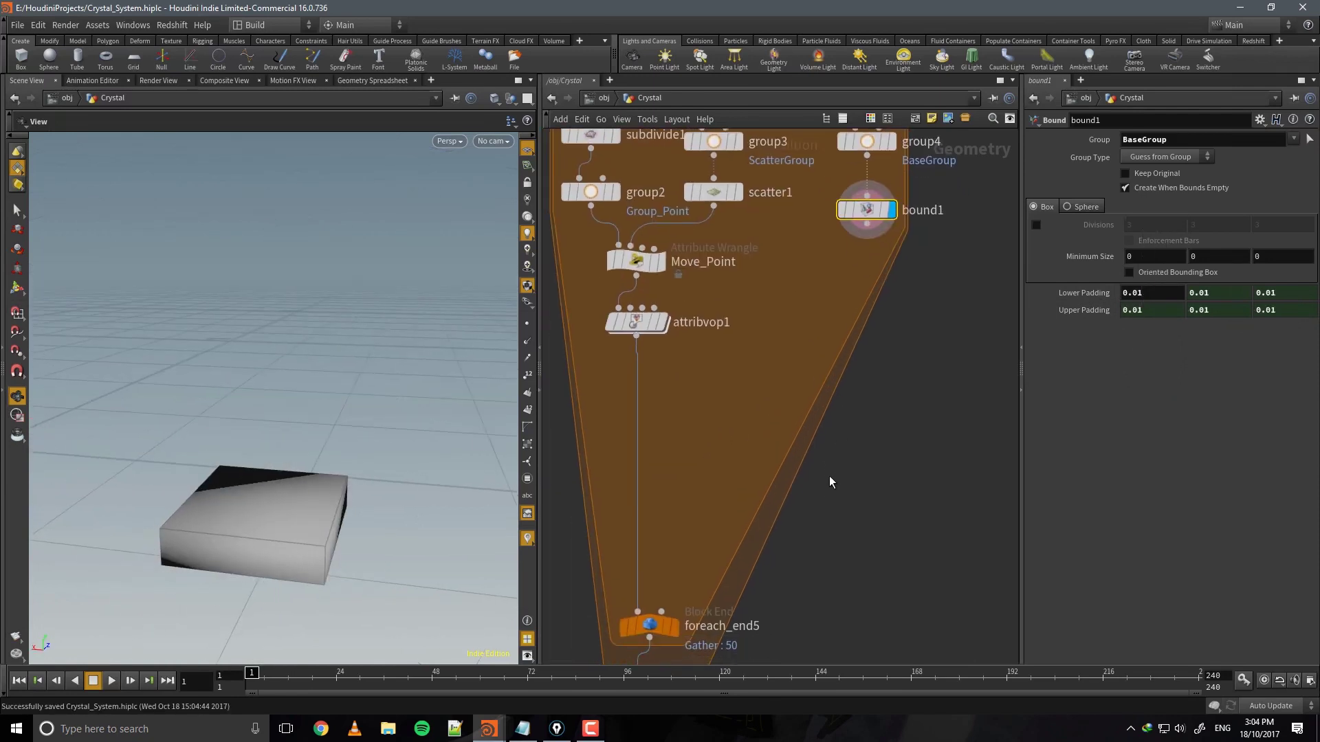
pyautogui.click(829, 477)
pyautogui.moveTo(859, 573); pyautogui.dragTo(849, 571, button='middle')
pyautogui.press('Tab')
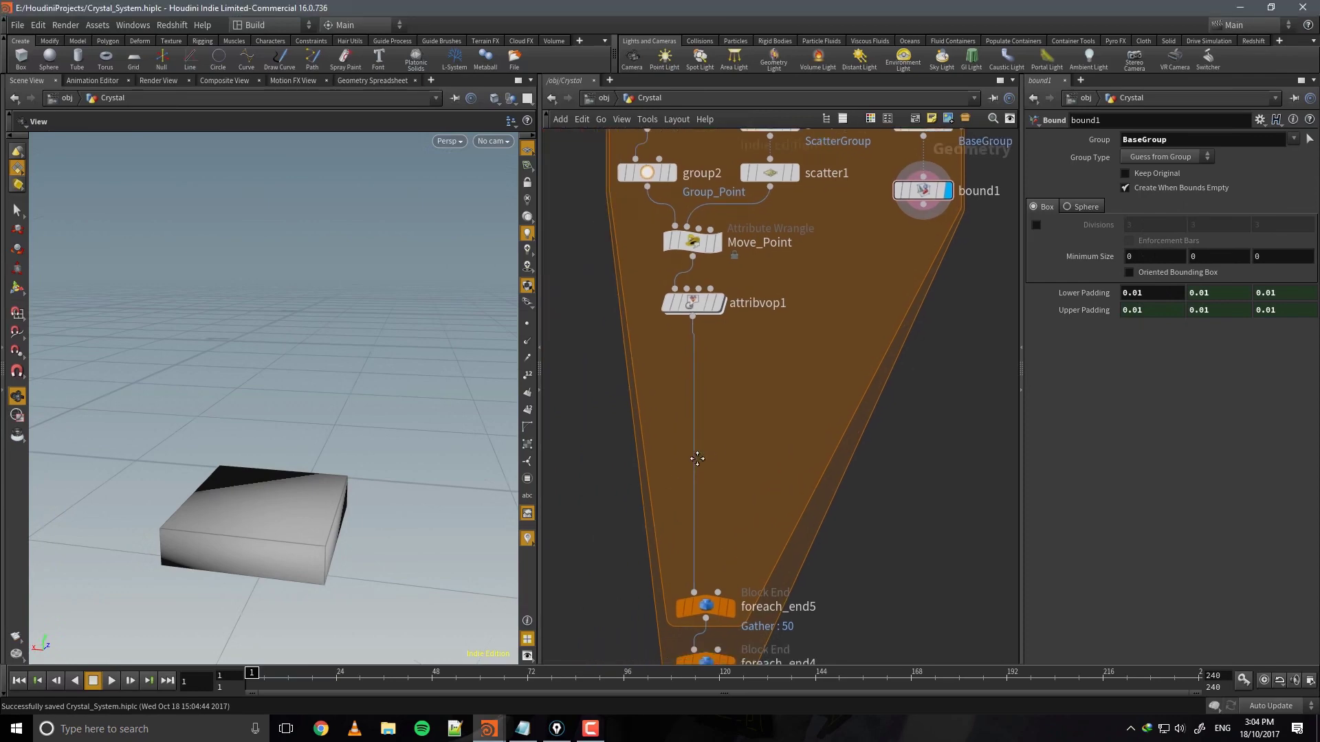
pyautogui.moveTo(721, 415); pyautogui.dragTo(787, 397, button='middle')
pyautogui.press('Tab')
pyautogui.write('polyr')
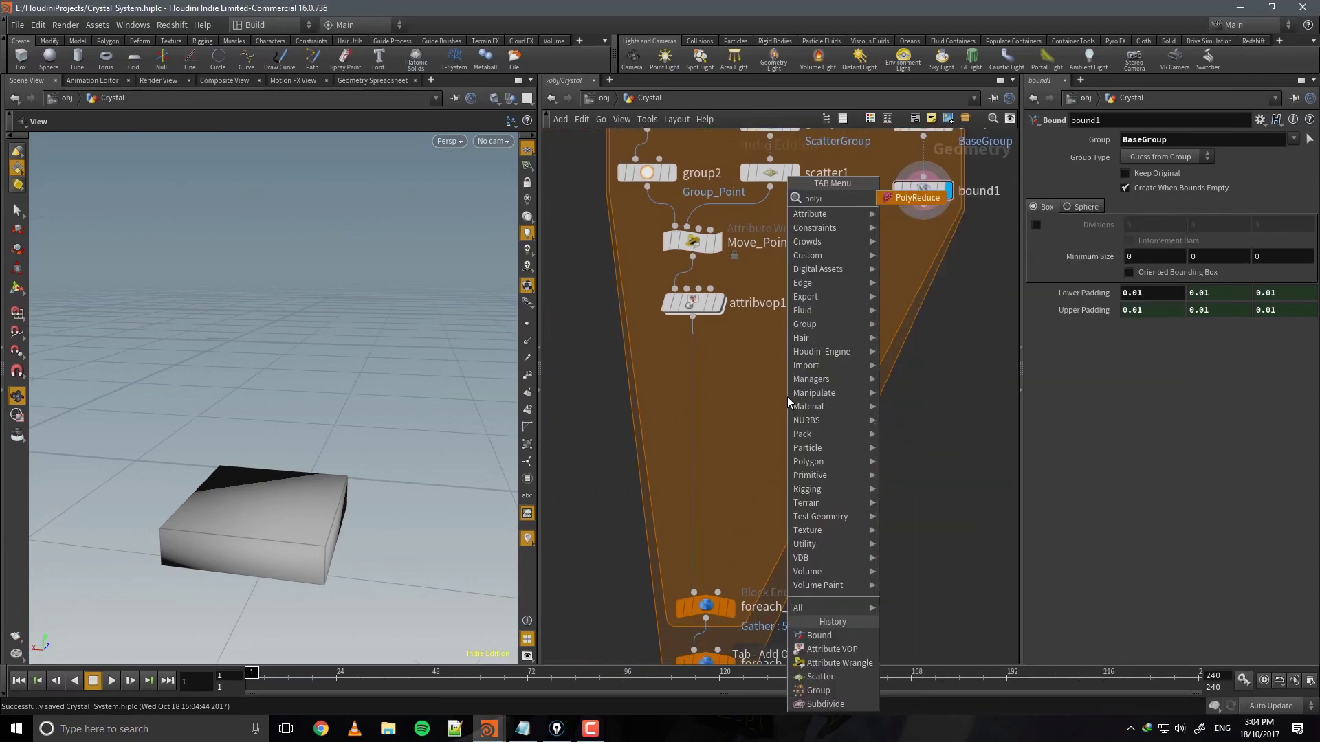
pyautogui.press('Return')
pyautogui.click(699, 366)
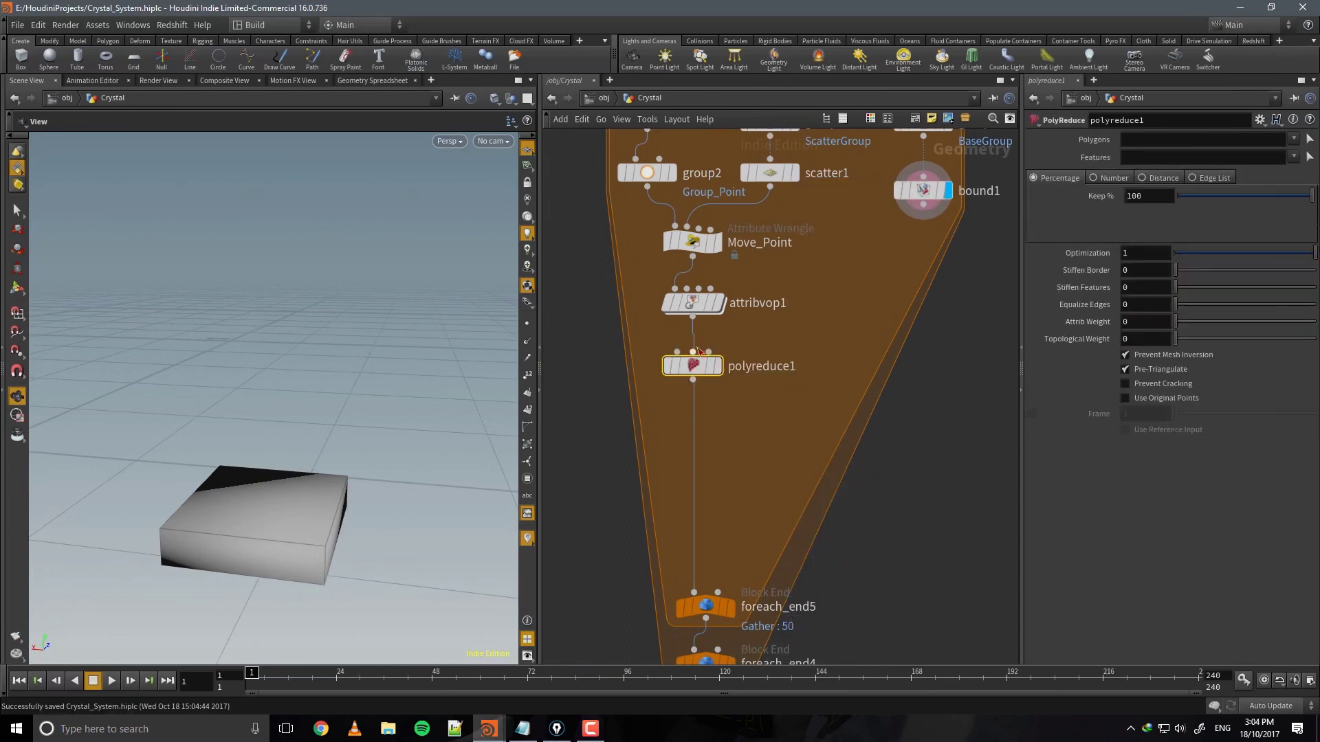
pyautogui.hotkey('ctrl', 's')
# Display polyreduce1 and set its Keep % to 25.
pyautogui.moveTo(695, 379)
pyautogui.click(722, 351)
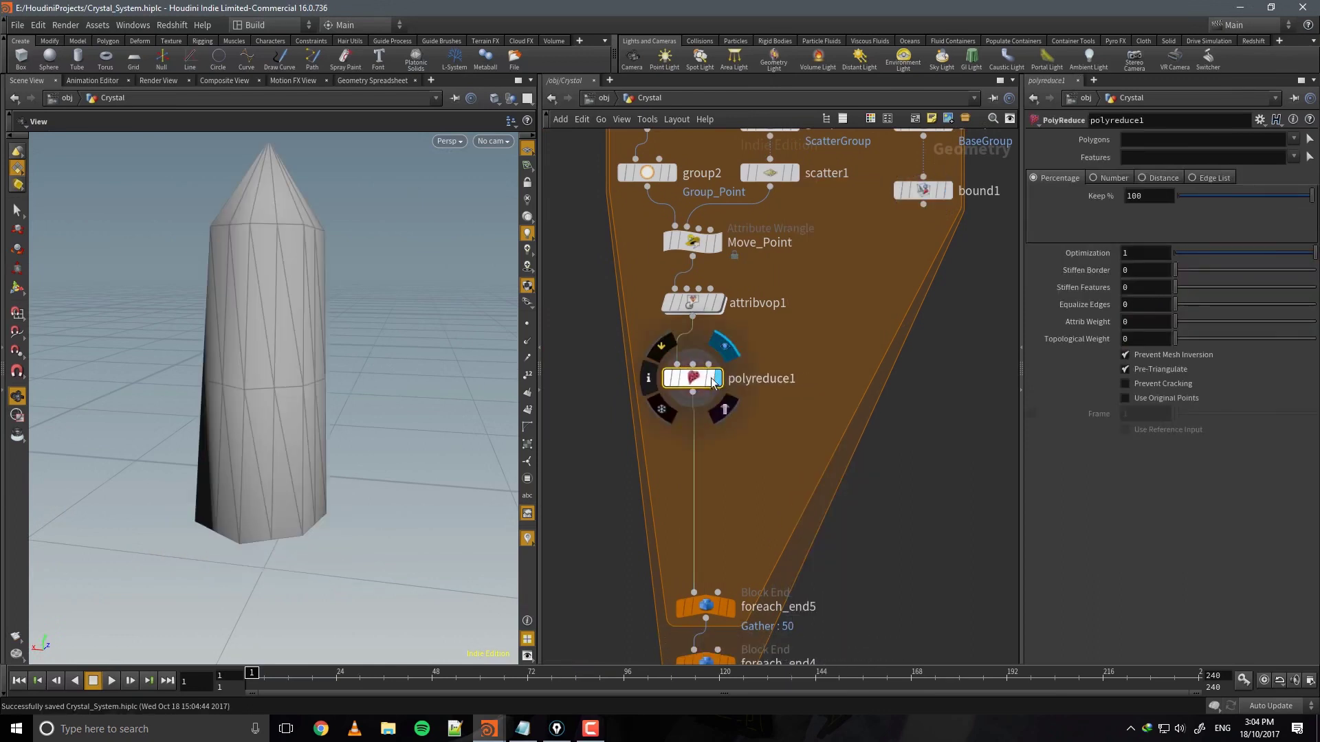
pyautogui.moveTo(318, 331); pyautogui.dragTo(429, 349)
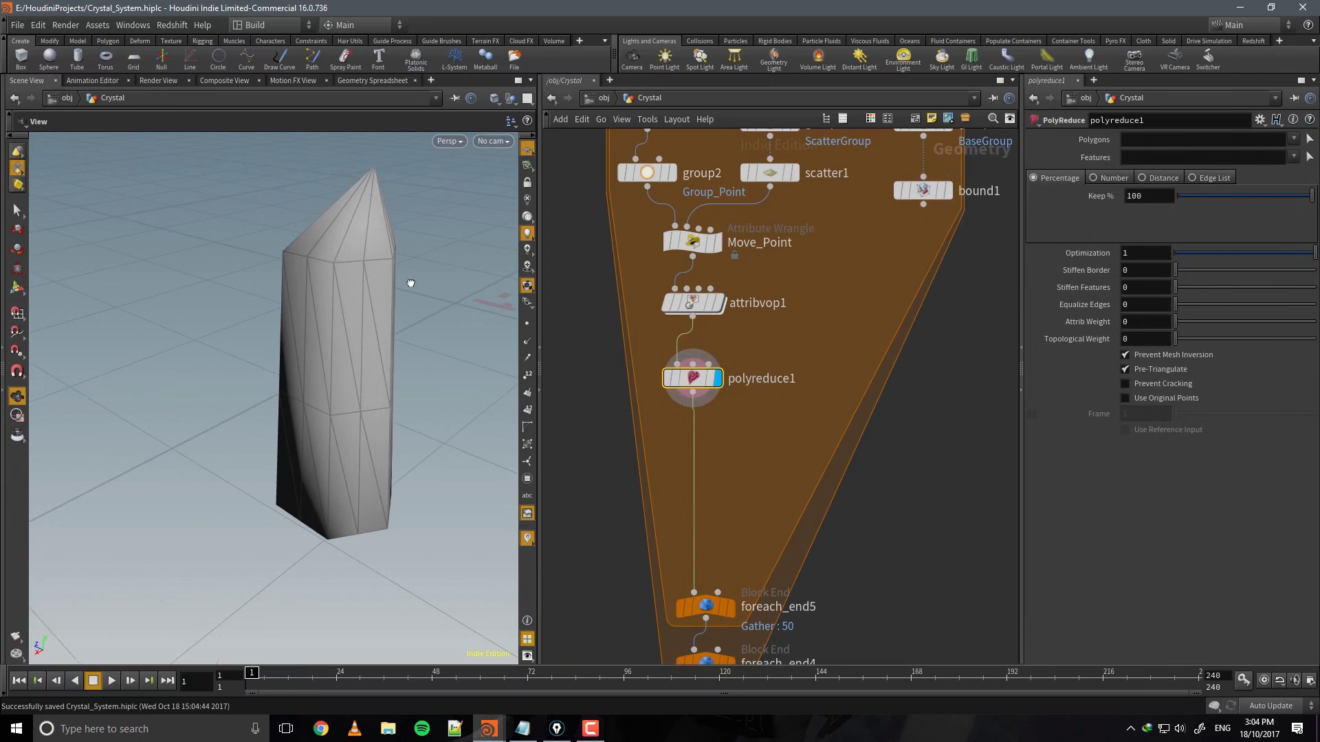
pyautogui.moveTo(1200, 200); pyautogui.dragTo(1220, 201)
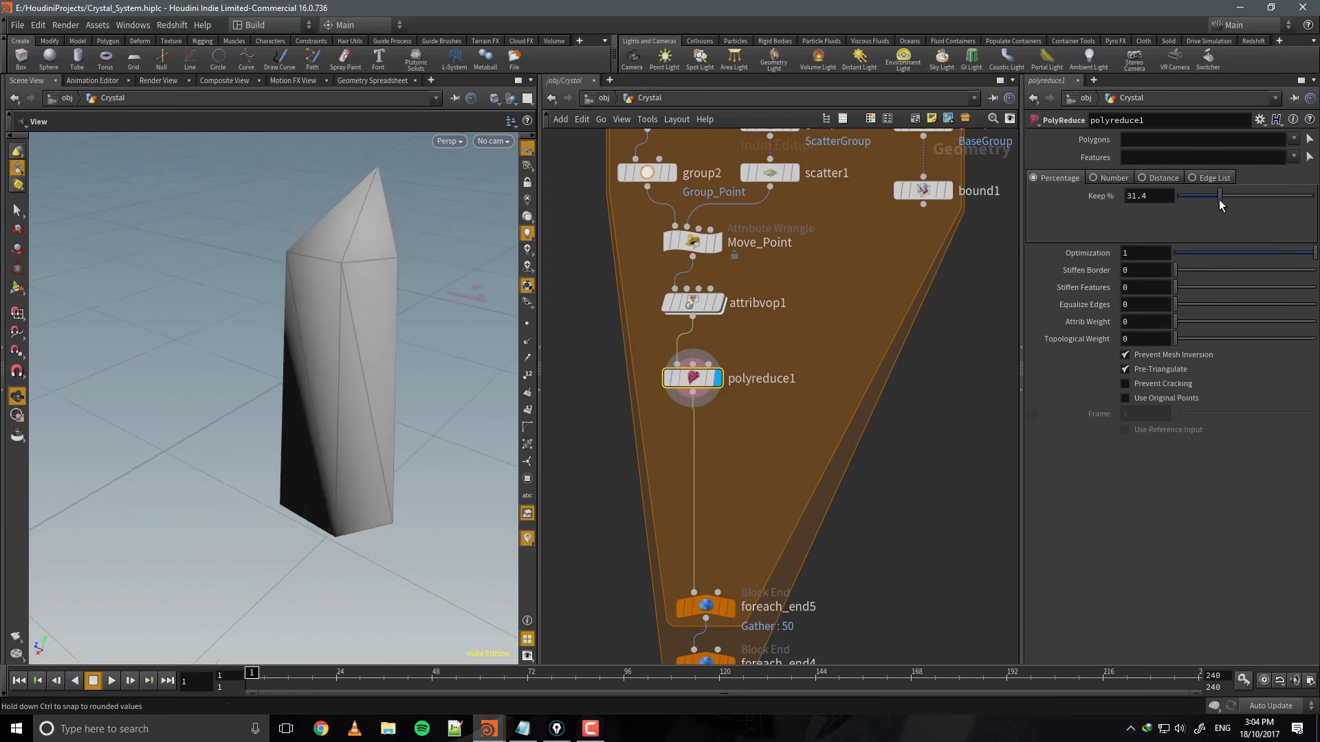
pyautogui.press('Return')
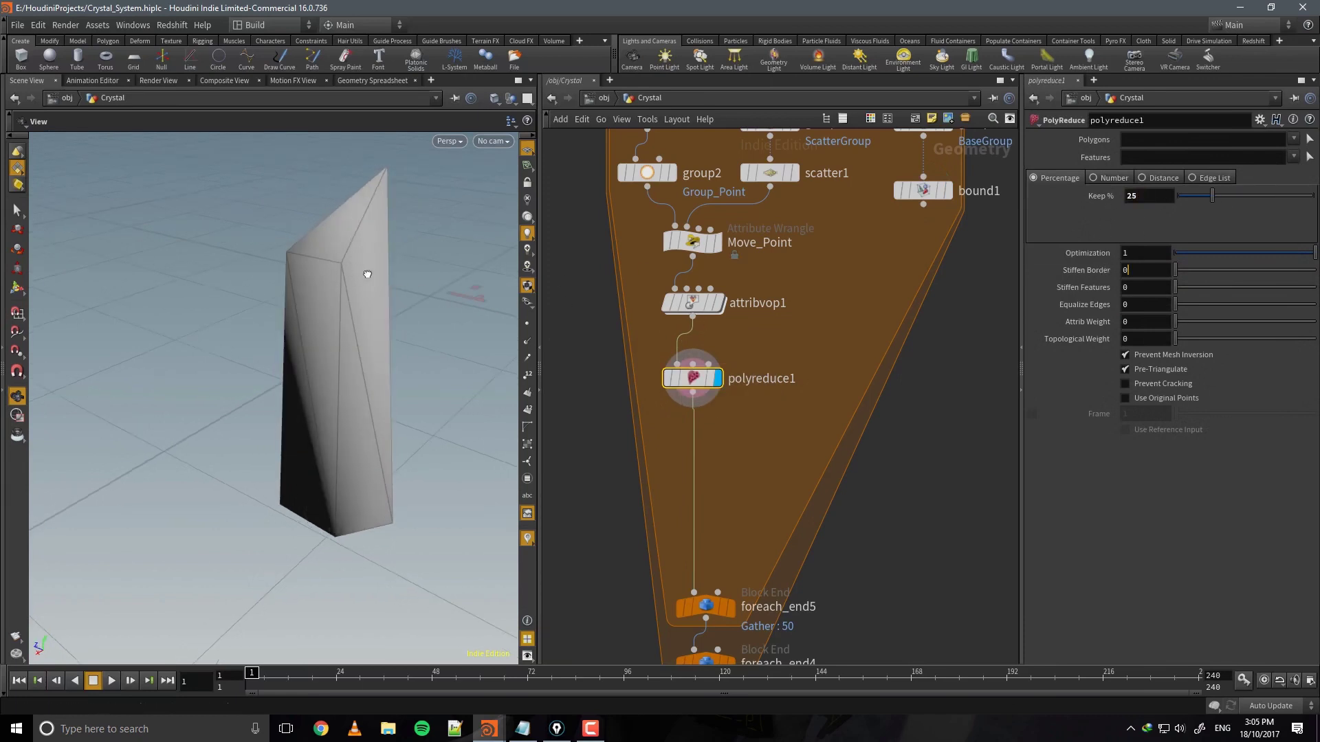
pyautogui.moveTo(365, 272); pyautogui.dragTo(426, 306)
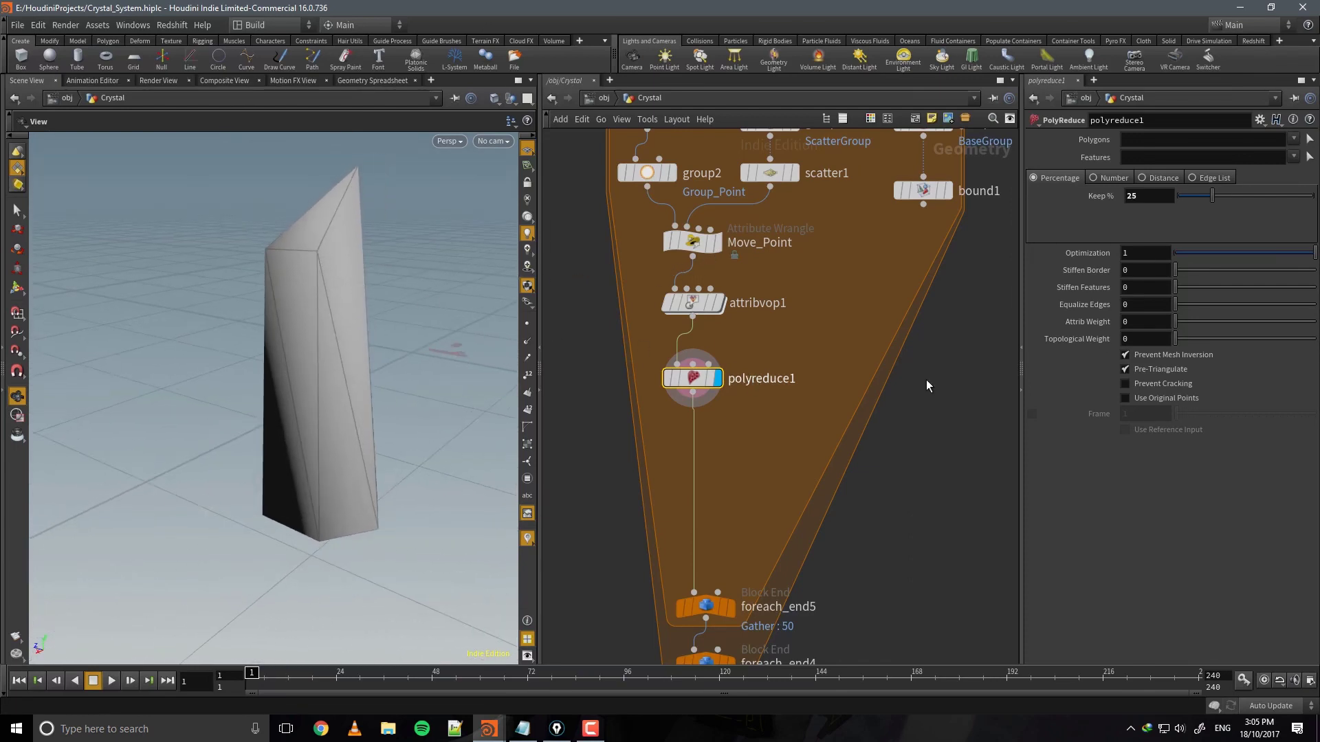
# Insert and display a Group node after polyreduce1, with bound1 wired to its second input through a dot.
pyautogui.press('Tab')
pyautogui.moveTo(782, 433); pyautogui.dragTo(712, 466, button='middle')
pyautogui.moveTo(910, 259); pyautogui.dragTo(867, 204)
pyautogui.moveTo(729, 382); pyautogui.dragTo(750, 362, button='middle')
pyautogui.press('Tab')
pyautogui.write('gro')
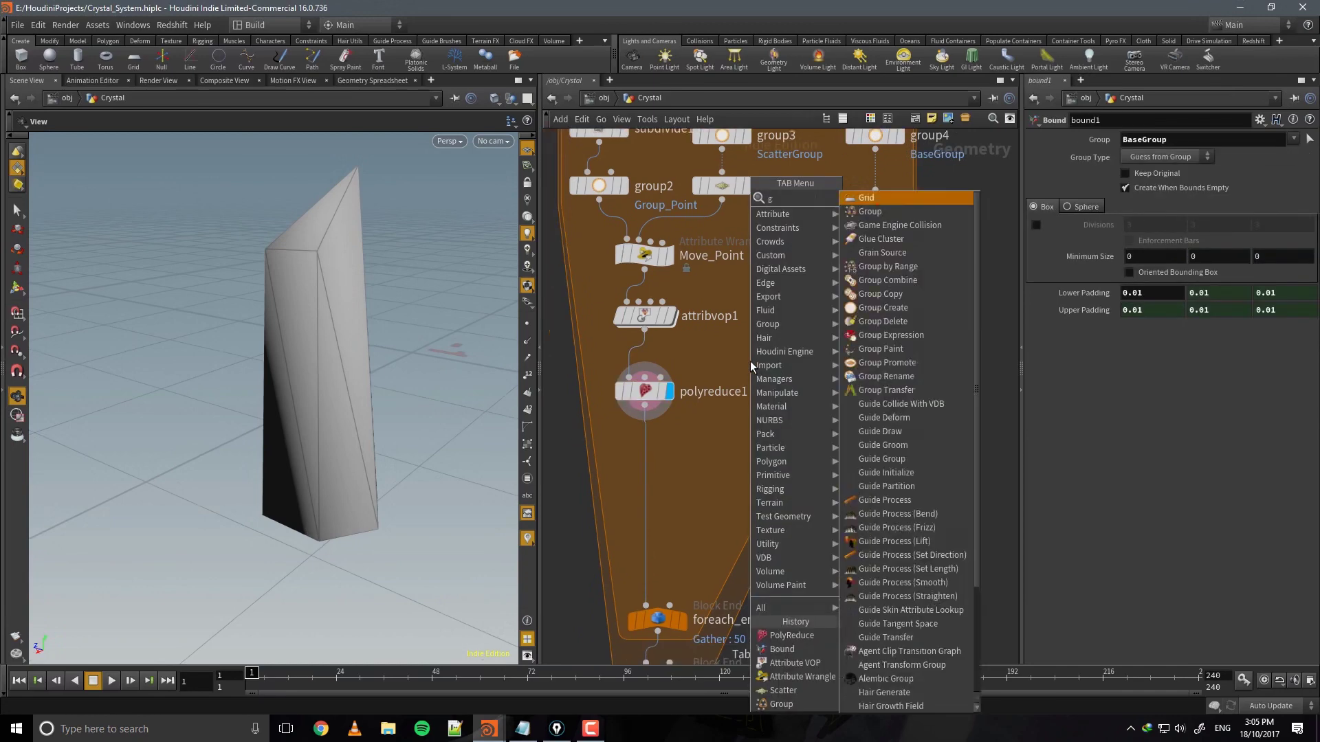
pyautogui.press('Return')
pyautogui.click(649, 470)
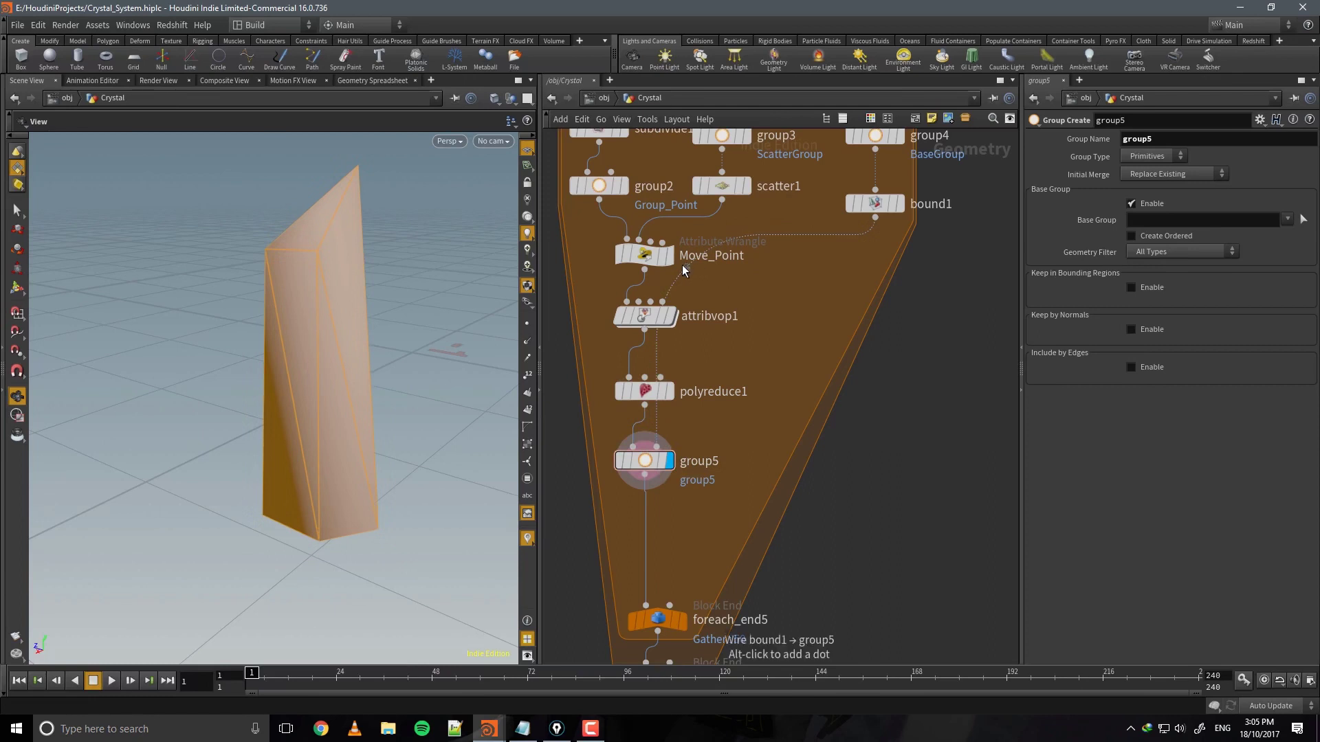
pyautogui.keyDown('alt'); pyautogui.moveTo(676, 277); pyautogui.dragTo(876, 418); pyautogui.keyUp('alt')
pyautogui.click(638, 458)
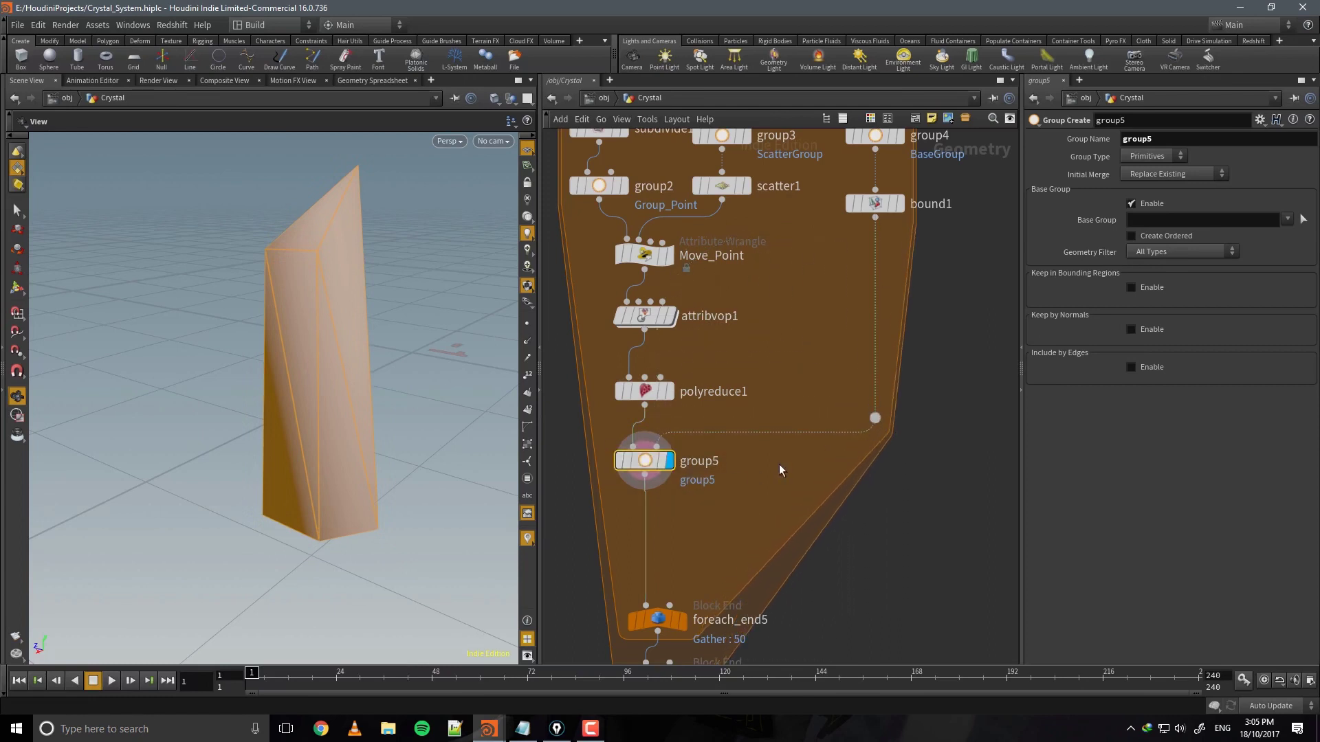
# Name group5's group Base_Group and set its Group Type to Points.
pyautogui.moveTo(745, 496); pyautogui.dragTo(774, 477, button='middle')
pyautogui.doubleClick(1137, 139)
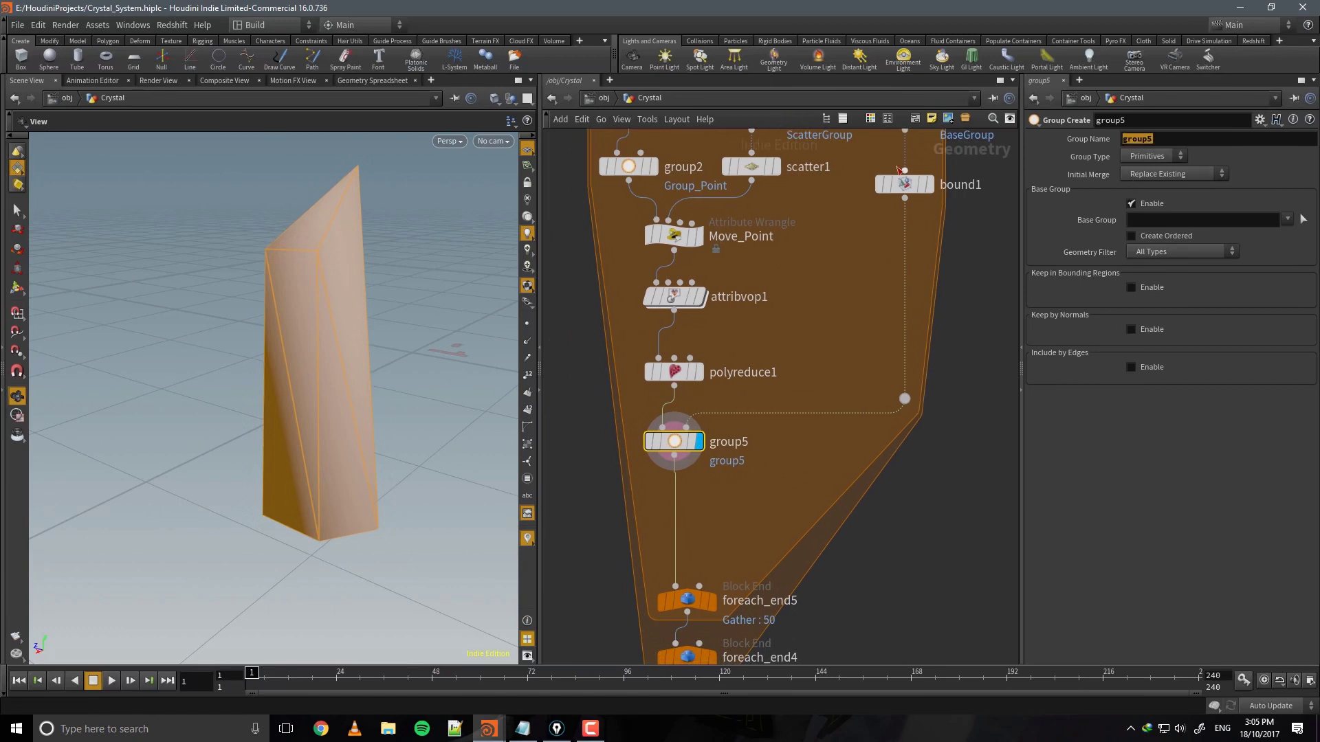
pyautogui.write('Base_Grou')
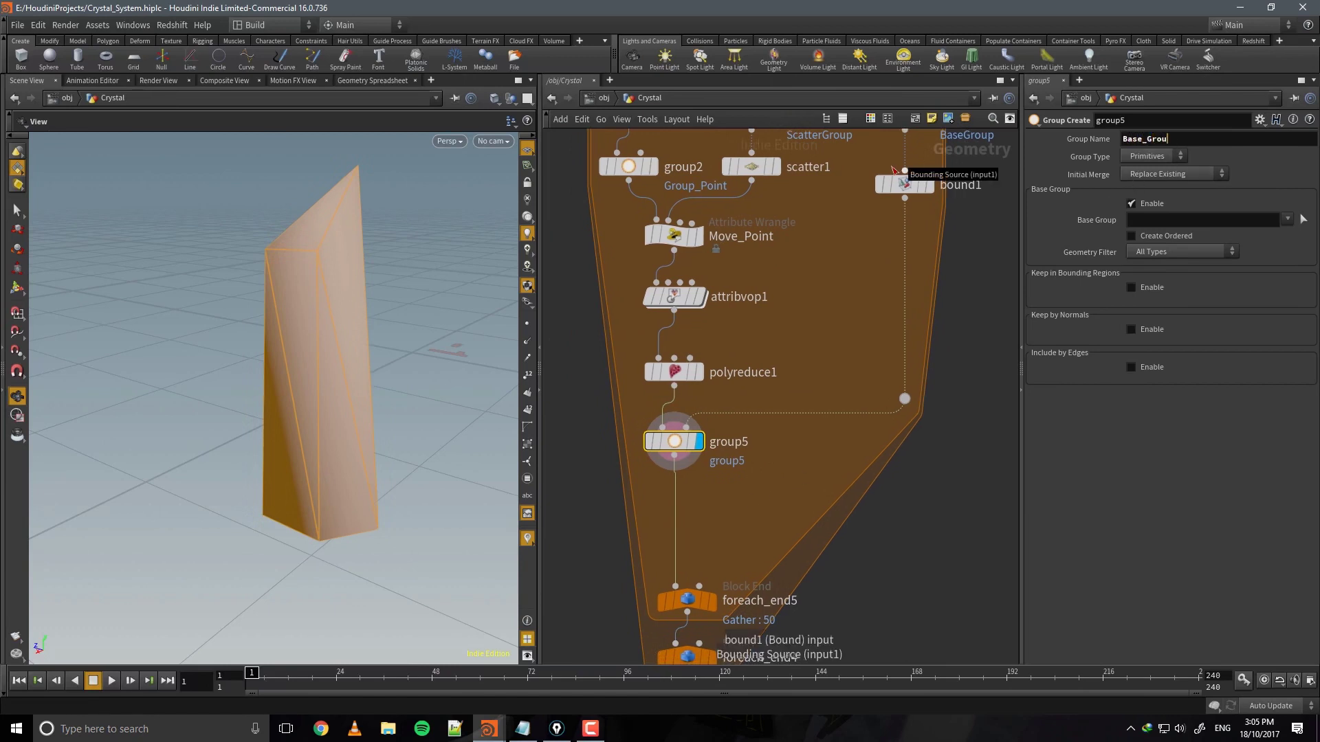
pyautogui.write('p')
pyautogui.press('Return')
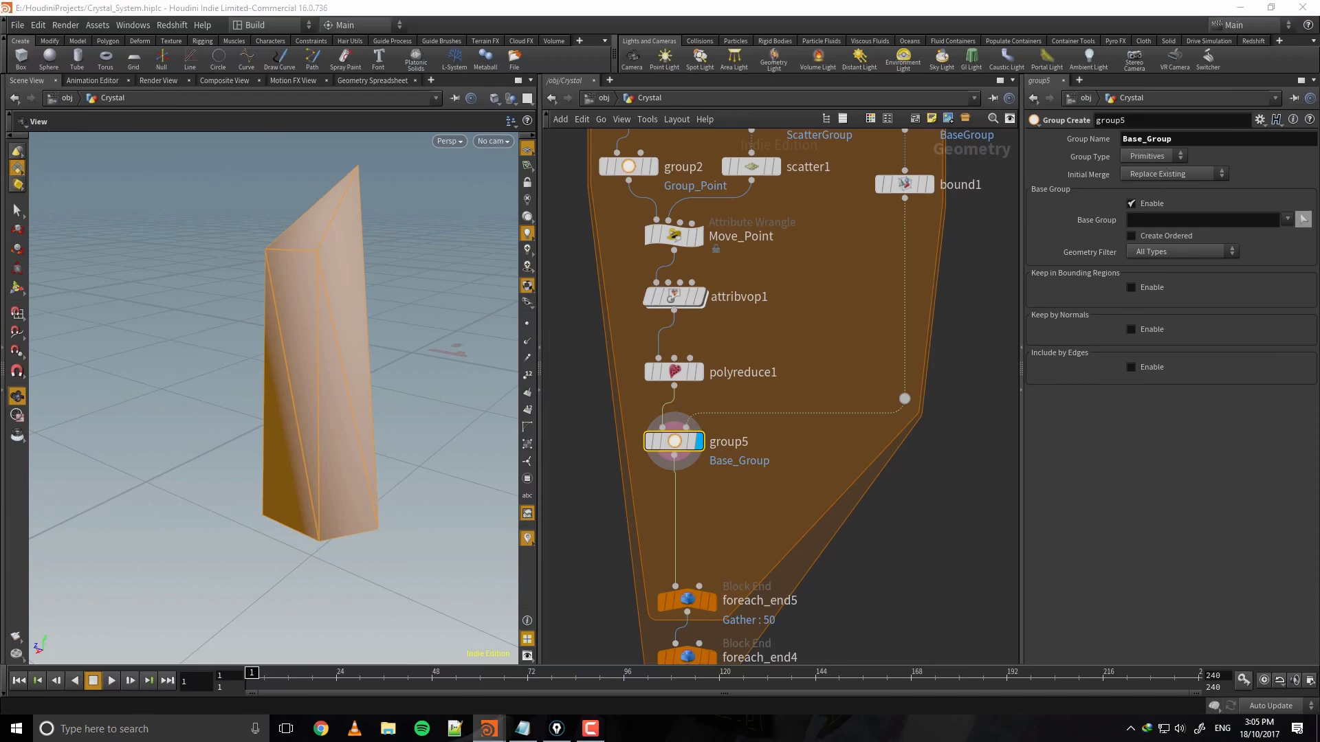
pyautogui.click(1155, 156)
pyautogui.click(1157, 169)
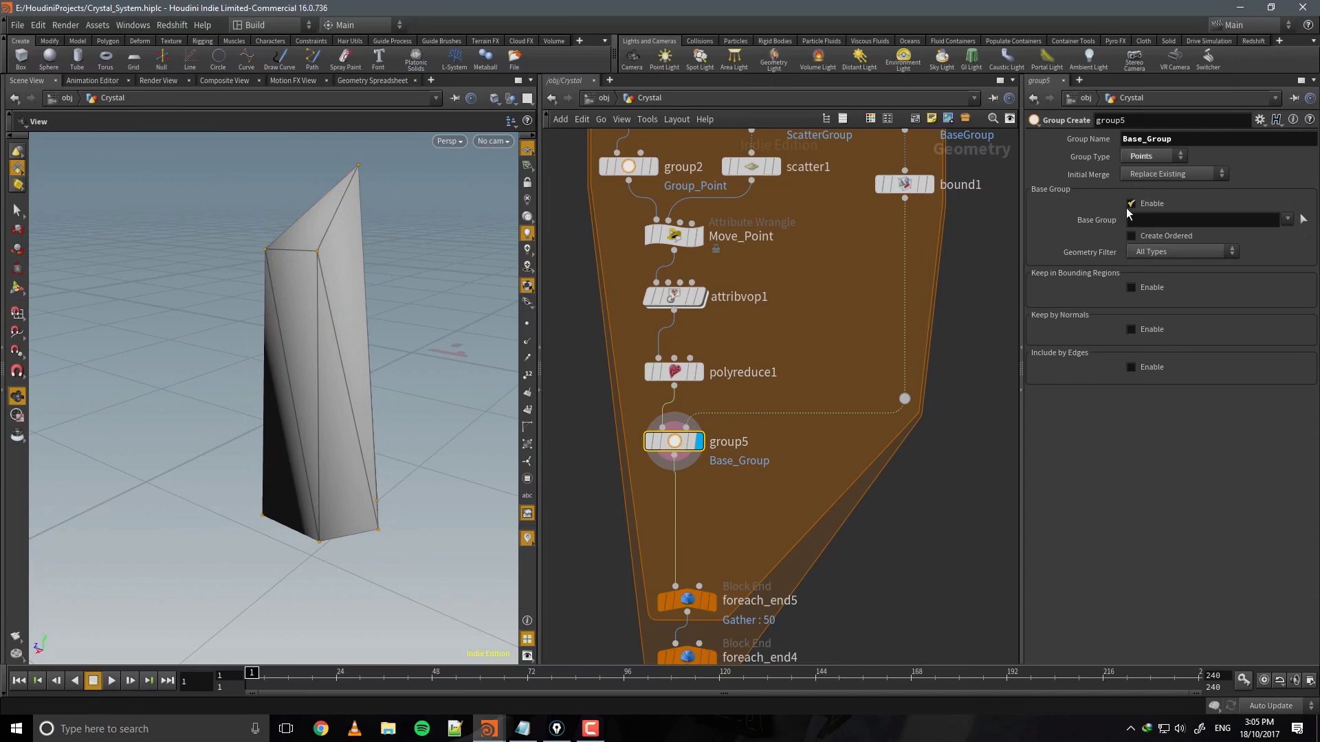
# Disable group5's Base Group and enable Keep in Bounding Regions with the Bounding Object (points only) type.
pyautogui.click(1131, 204)
pyautogui.click(1131, 241)
pyautogui.click(1177, 258)
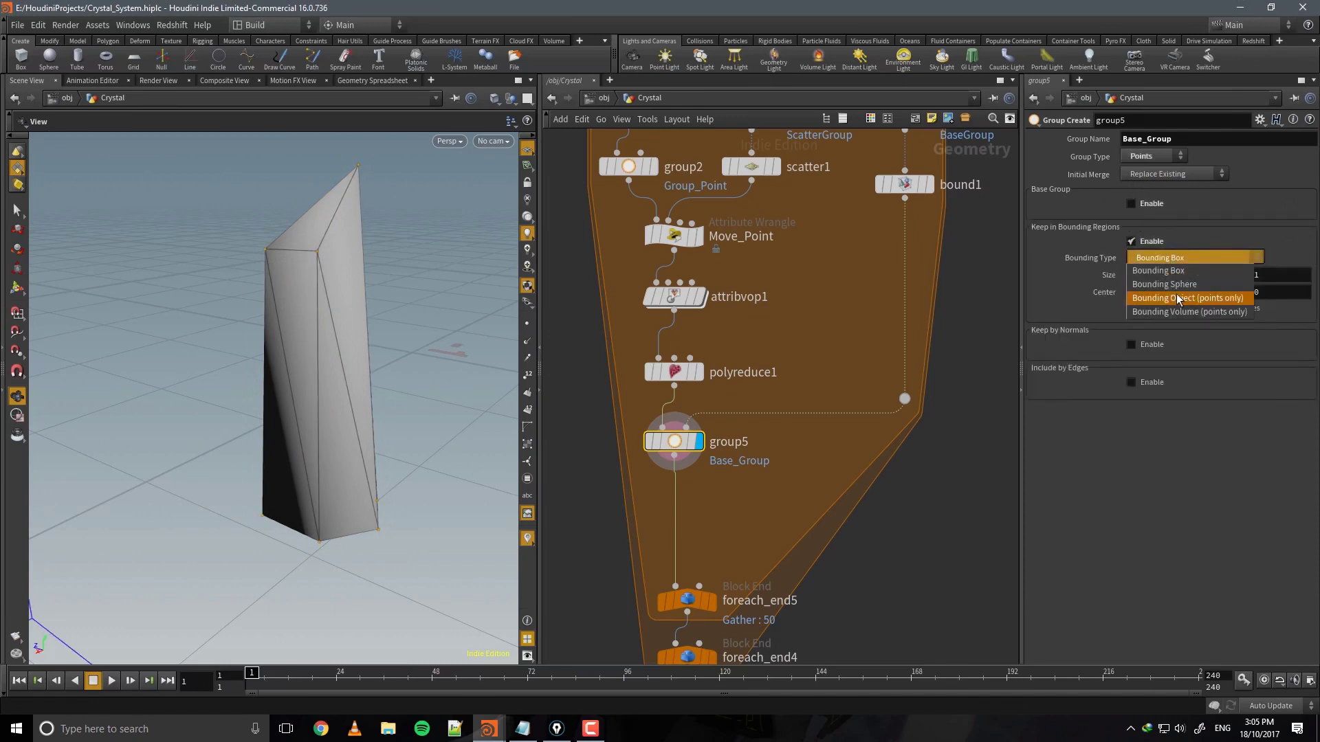
pyautogui.click(1179, 298)
pyautogui.moveTo(323, 309); pyautogui.dragTo(363, 256)
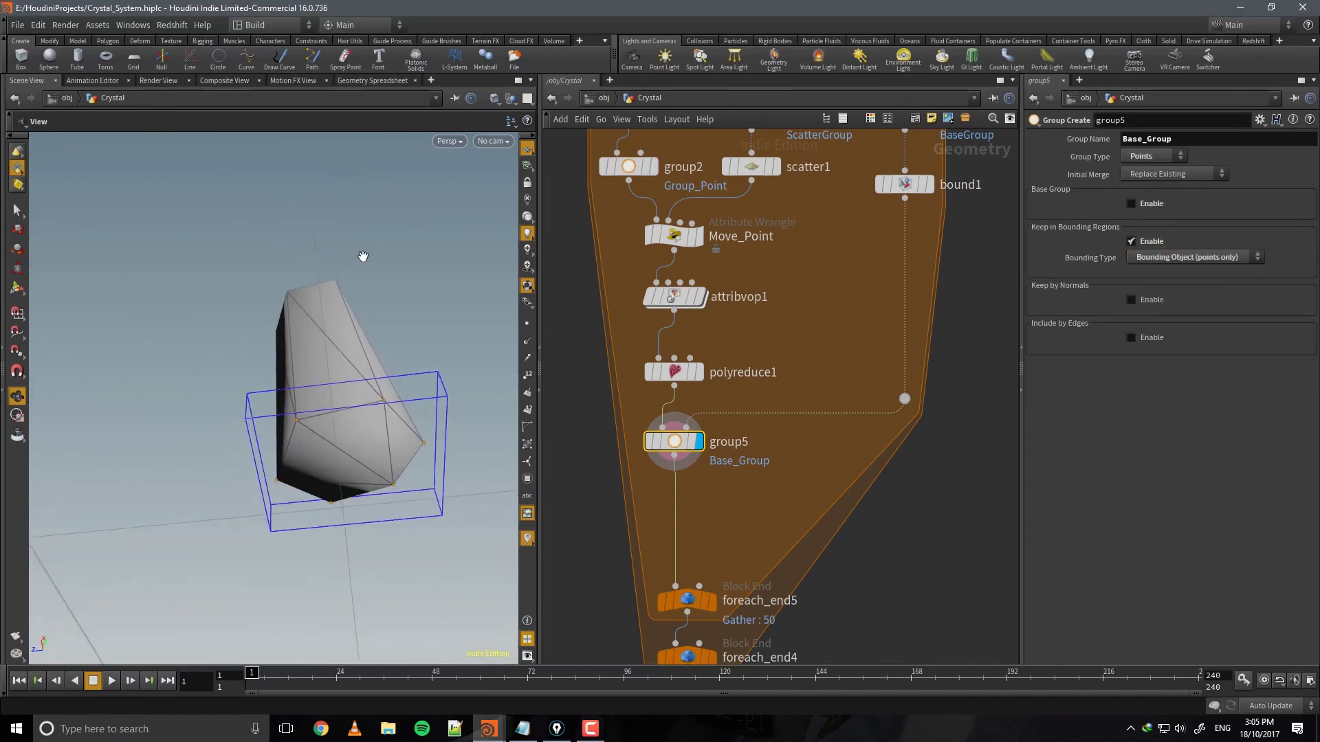
# Insert a Group Promote node between group5 and foreach_end5.
pyautogui.moveTo(786, 463); pyautogui.dragTo(783, 415, button='middle')
pyautogui.press('Tab')
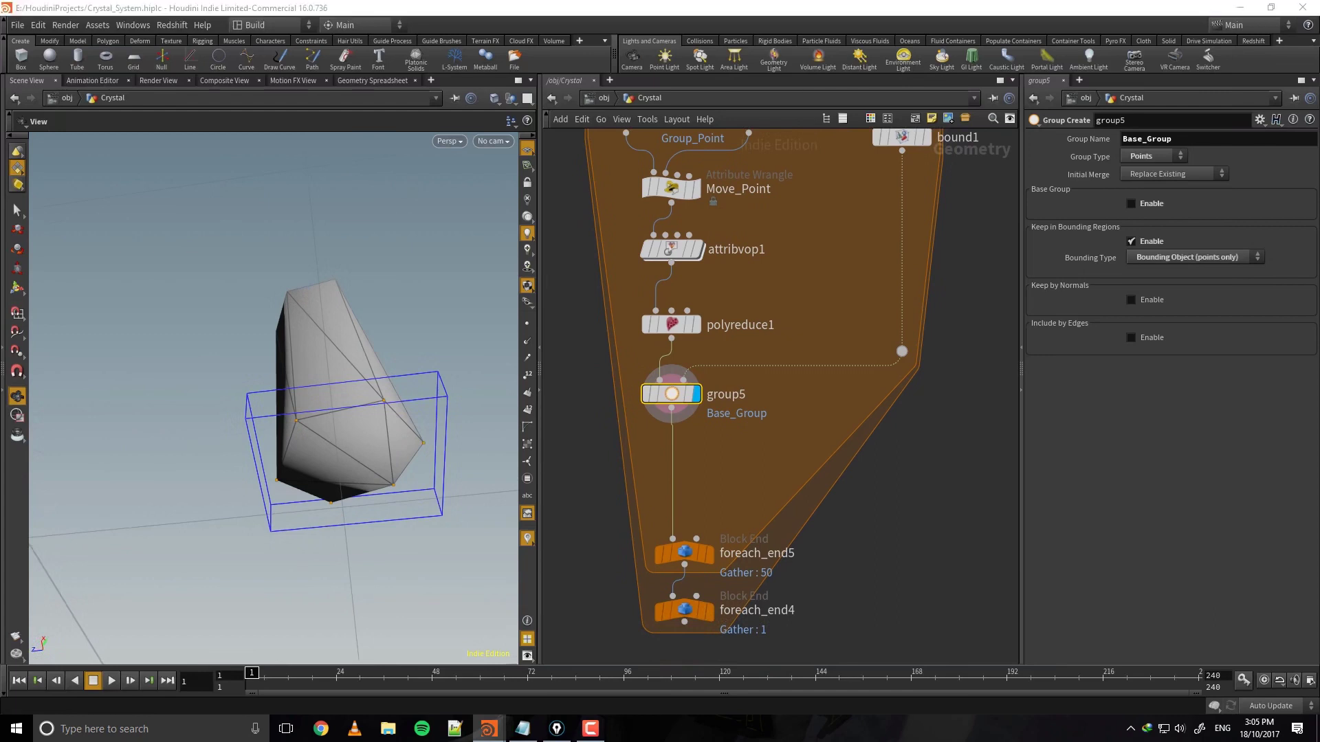
pyautogui.moveTo(747, 429); pyautogui.dragTo(759, 430, button='middle')
pyautogui.write('groupo')
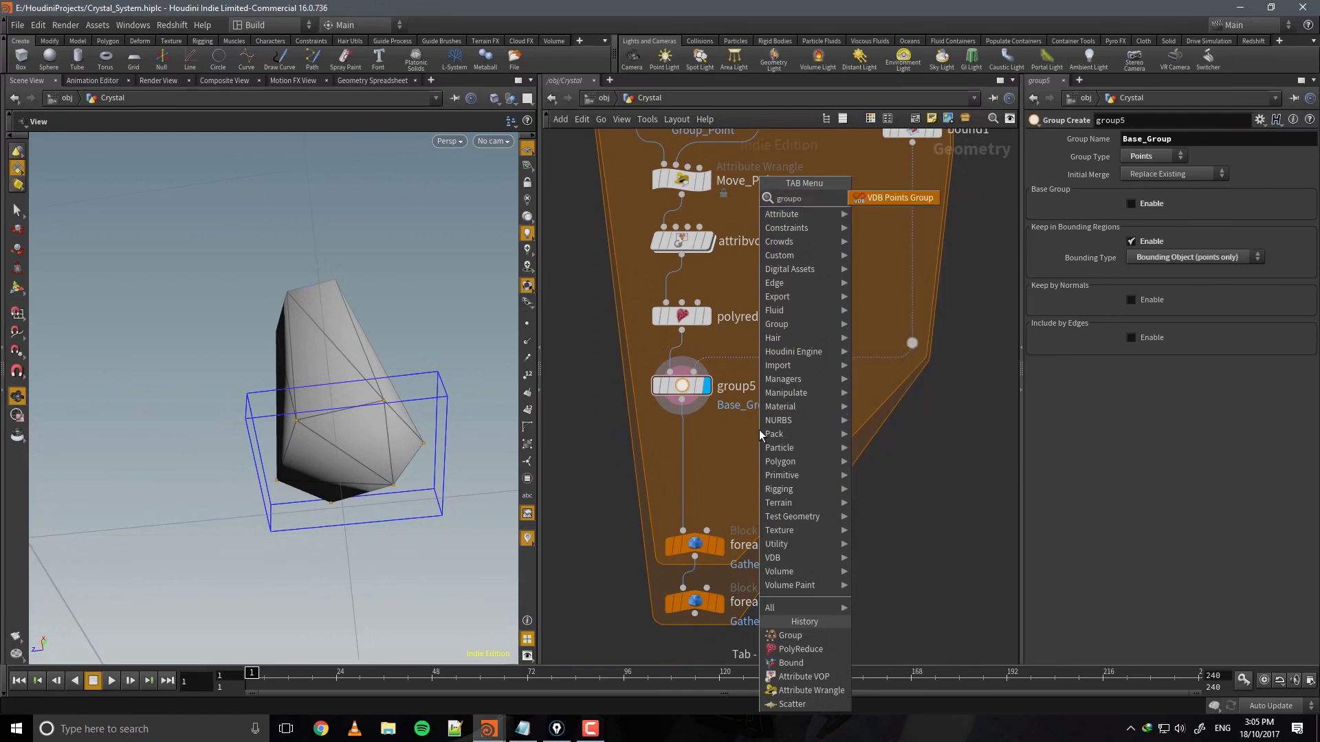
pyautogui.press('BackSpace')
pyautogui.write('promo')
pyautogui.press('Return')
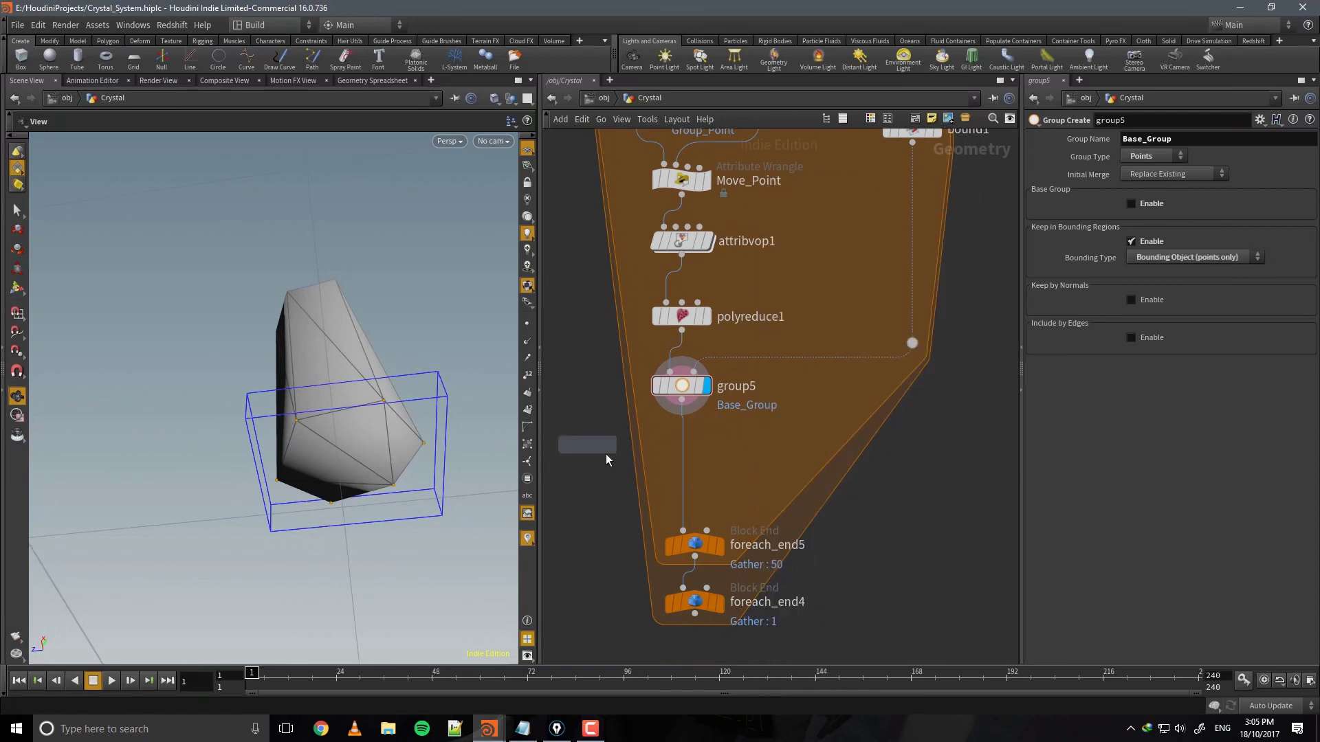
pyautogui.click(687, 440)
# Line up foreach_end5 and foreach_end4 beneath the node chain and display grouppromote3.
pyautogui.moveTo(333, 433); pyautogui.dragTo(350, 445)
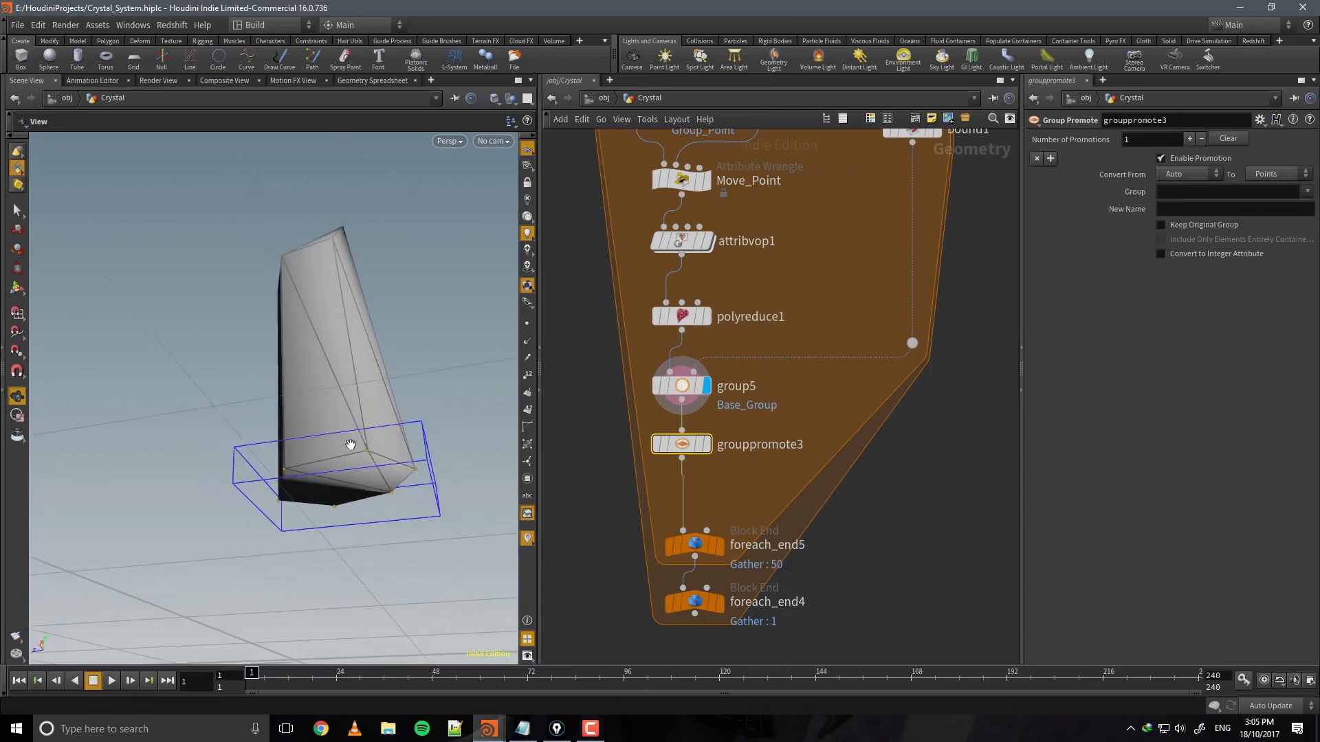
pyautogui.moveTo(748, 523); pyautogui.dragTo(691, 605)
pyautogui.moveTo(702, 549); pyautogui.dragTo(689, 559)
pyautogui.click(755, 445)
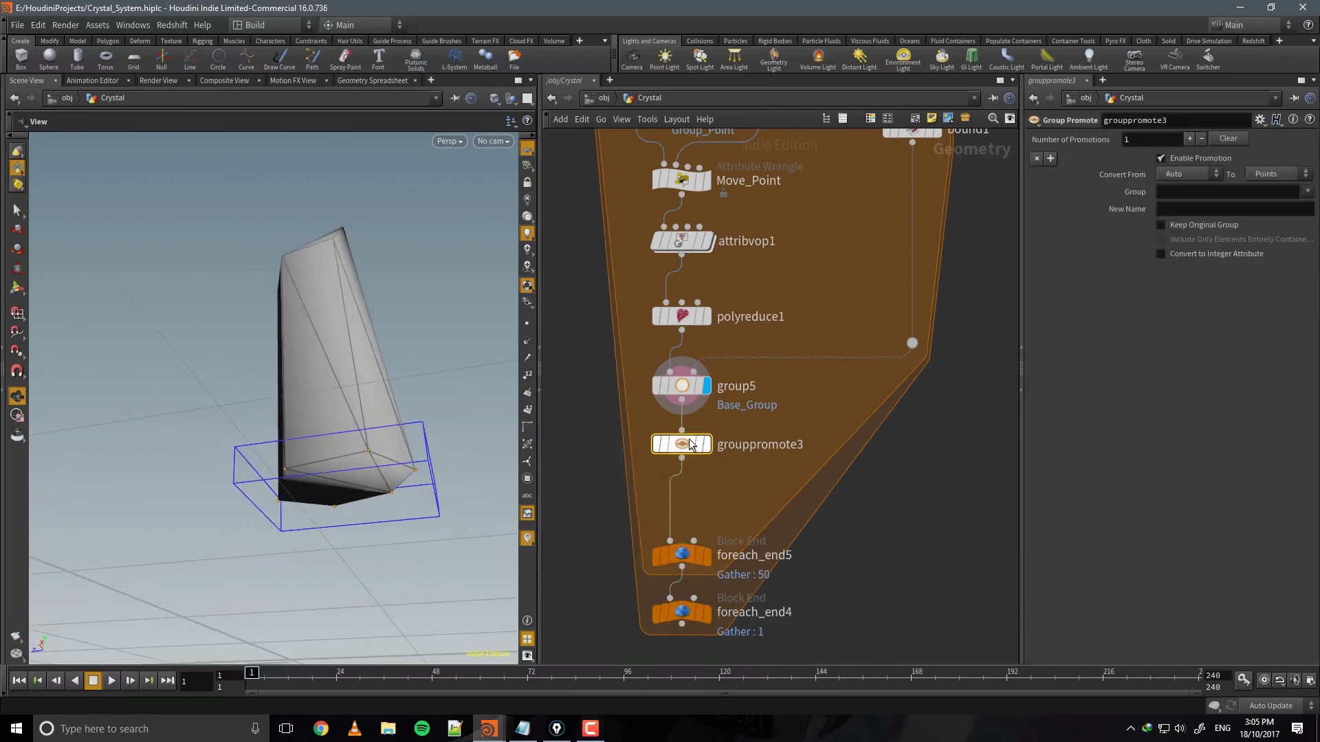
pyautogui.click(707, 444)
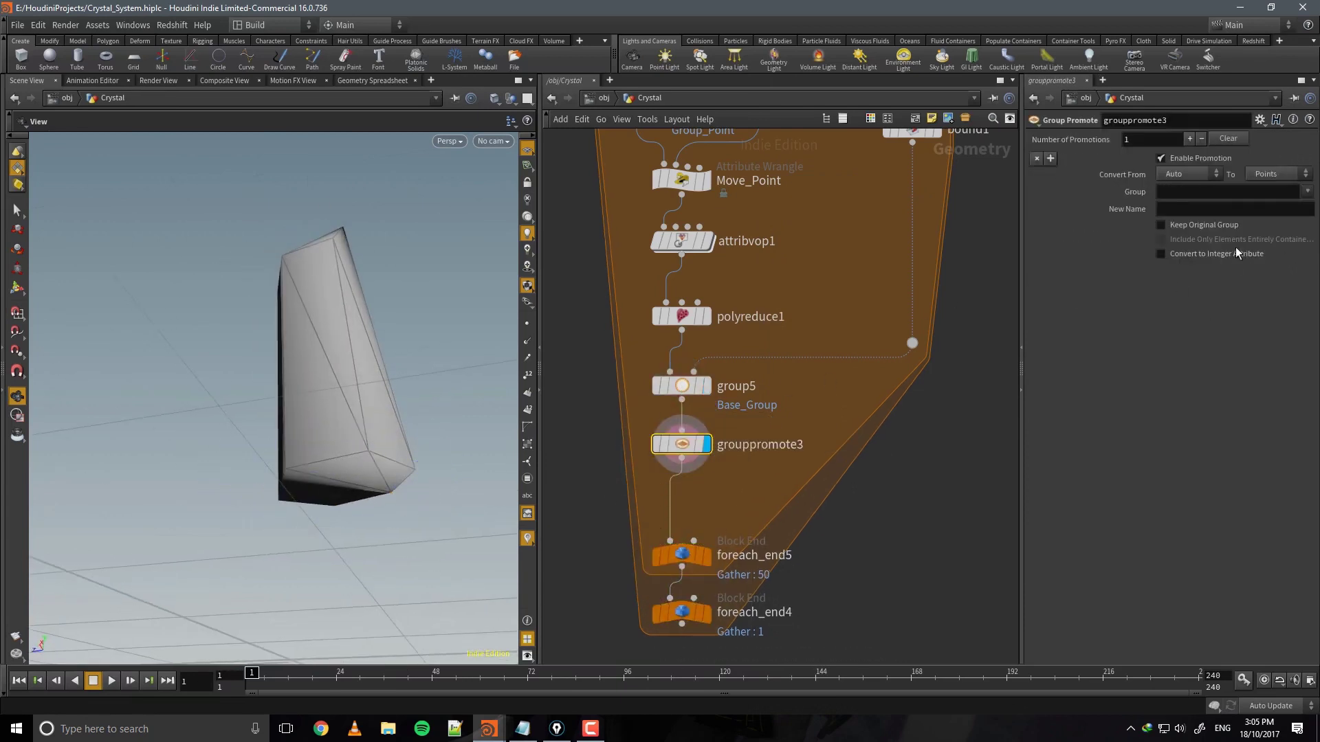
# Promote Base_Group from Points to Primitives in grouppromote3, including only elements entirely contained.
pyautogui.click(1196, 176)
pyautogui.click(1188, 215)
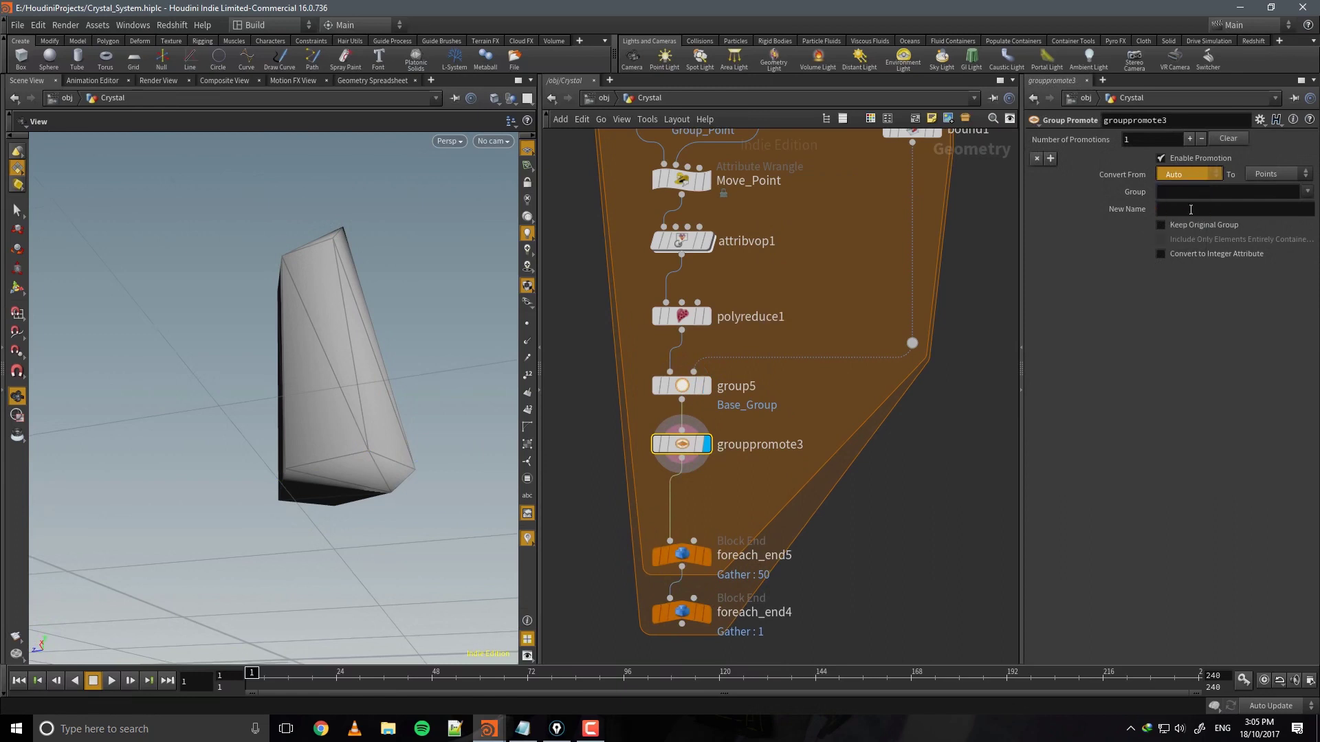
pyautogui.click(1277, 176)
pyautogui.click(1269, 187)
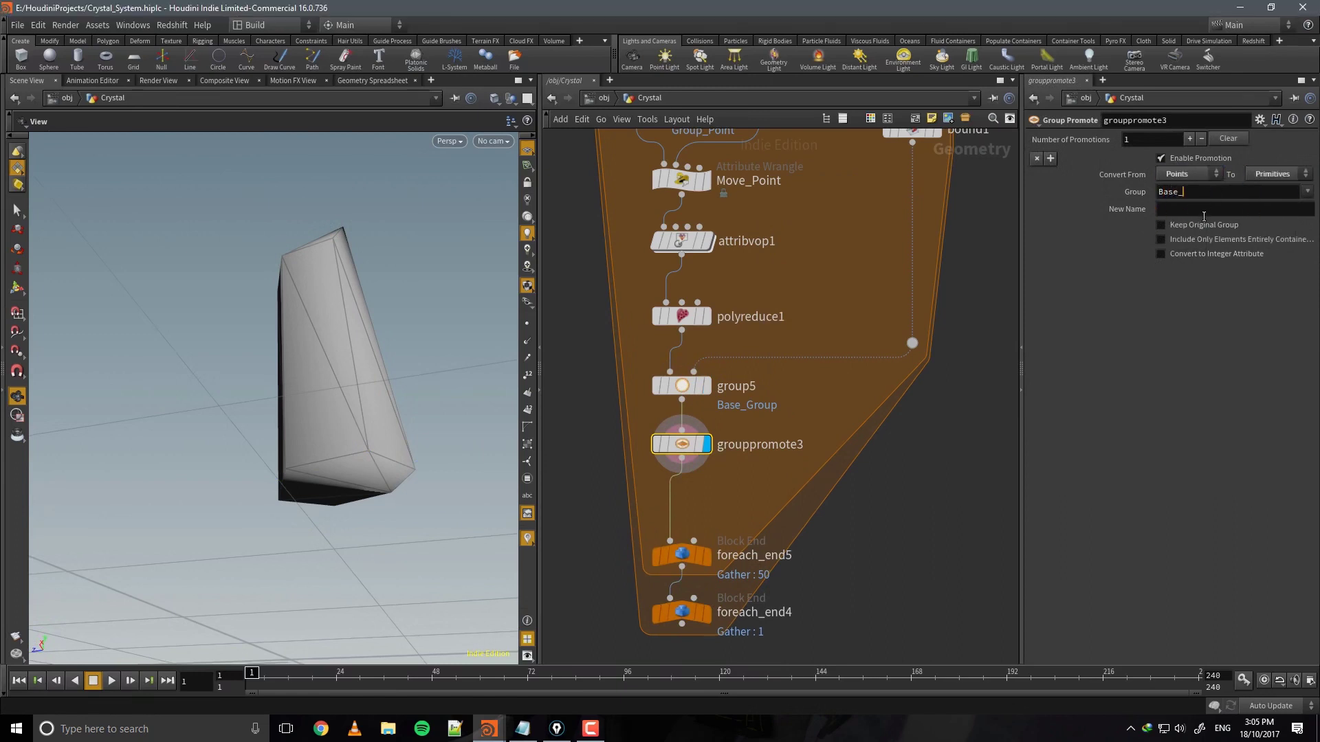
pyautogui.write('Base_Group')
pyautogui.press('Return')
pyautogui.moveTo(413, 277); pyautogui.dragTo(319, 286)
pyautogui.click(1161, 239)
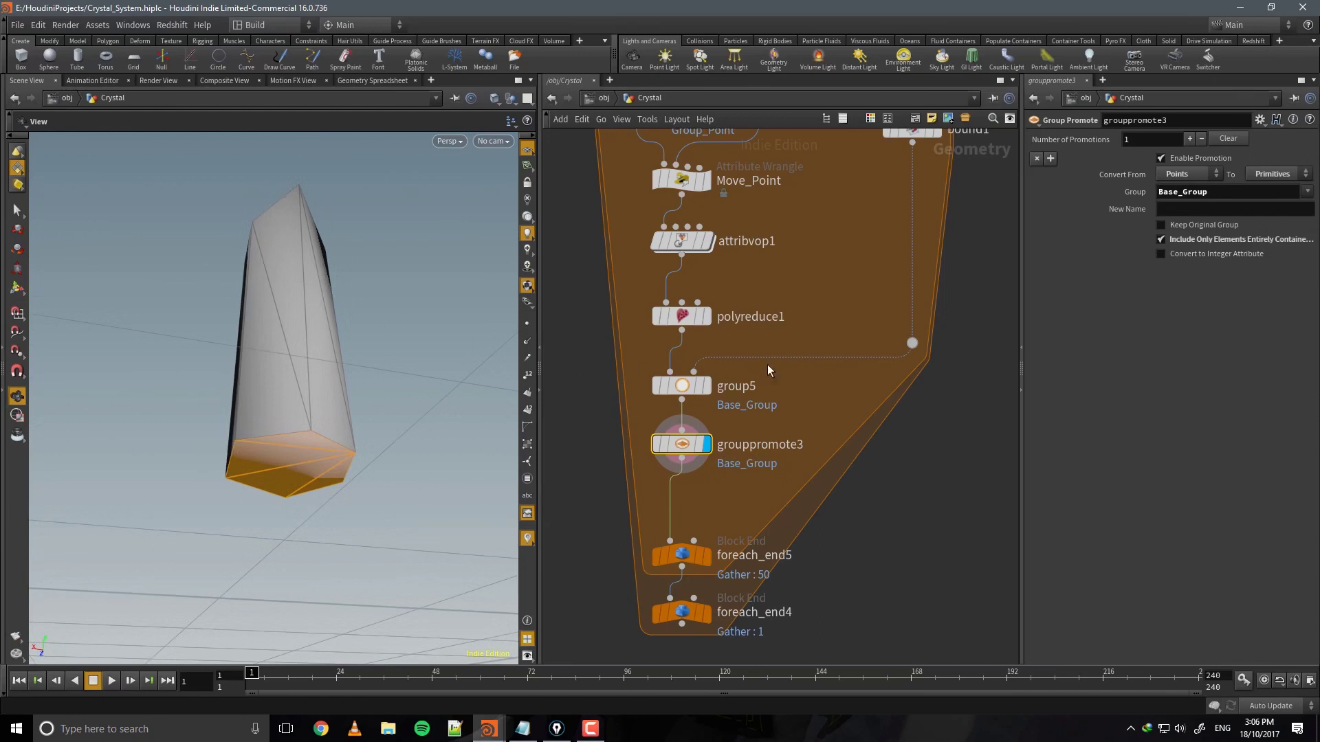
# Insert a Group Combine node between grouppromote3 and foreach_end5 and display it.
pyautogui.moveTo(834, 389); pyautogui.dragTo(828, 314, button='middle')
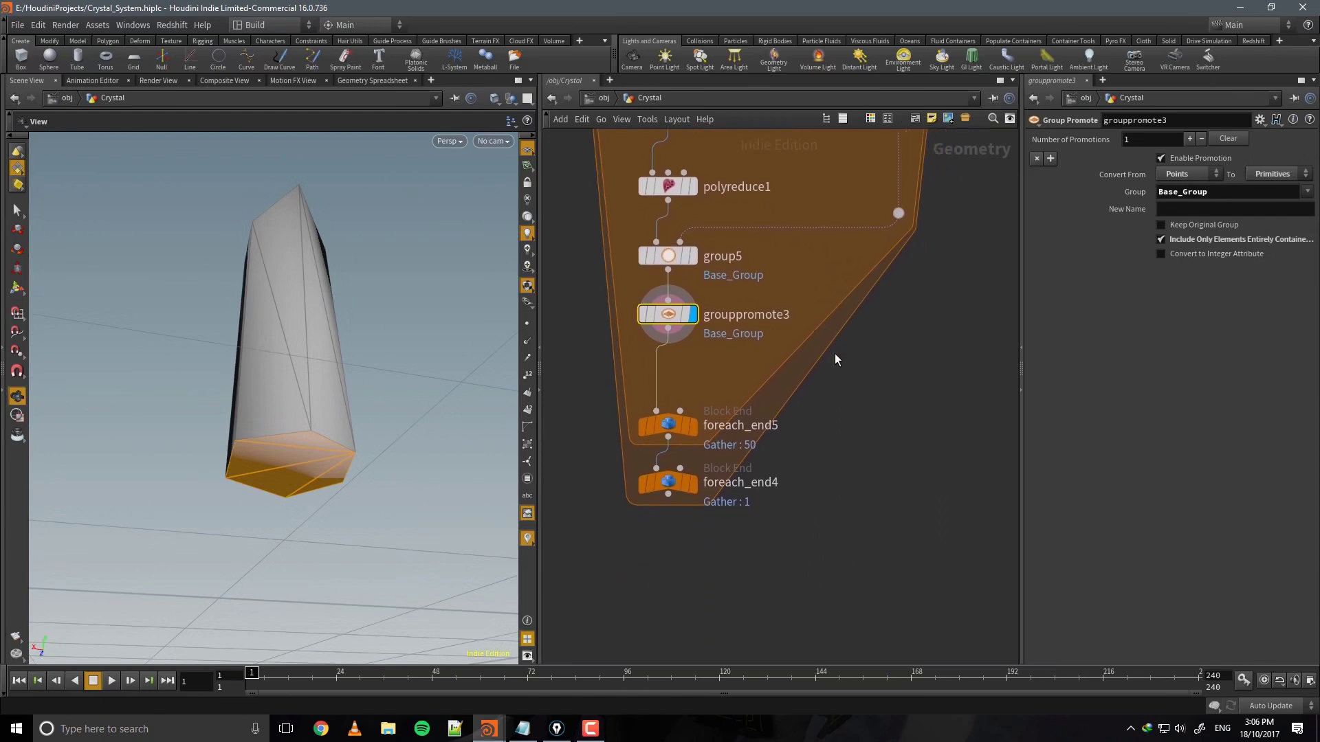
pyautogui.press('Tab')
pyautogui.write('groupco')
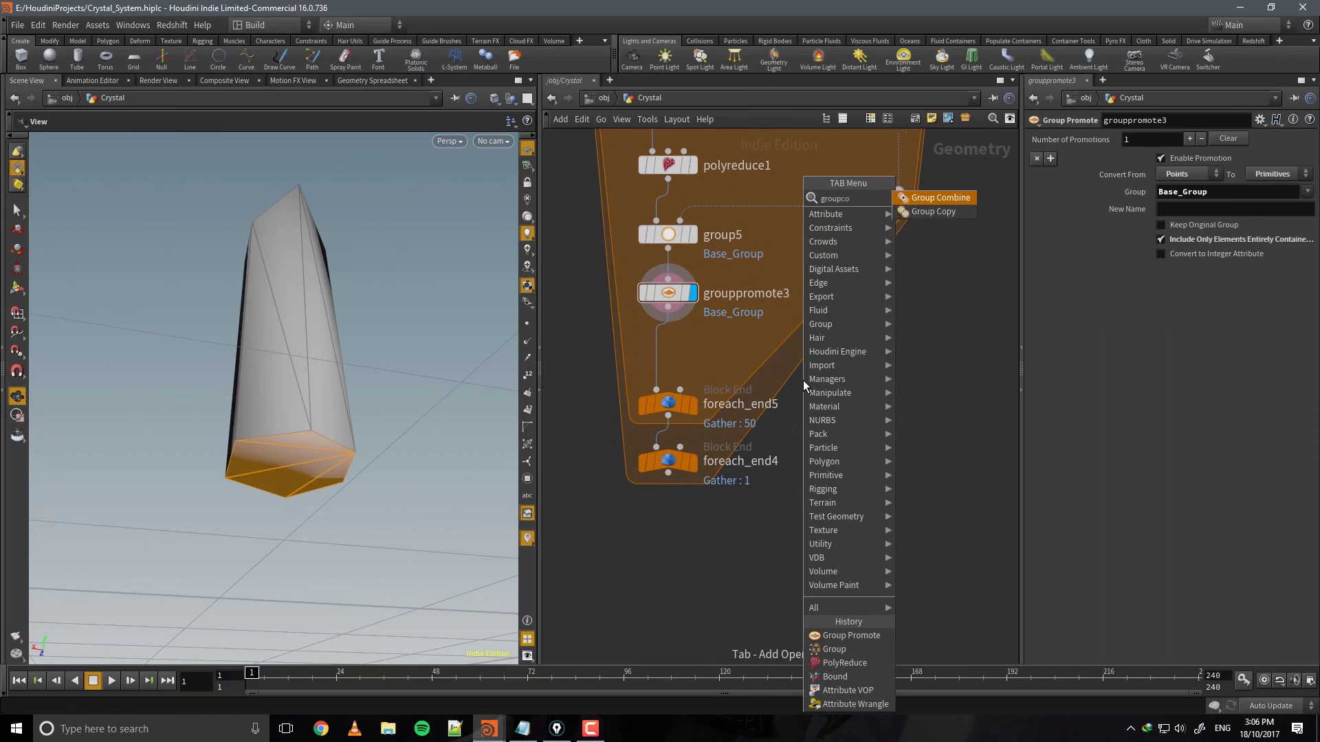
pyautogui.press('Return')
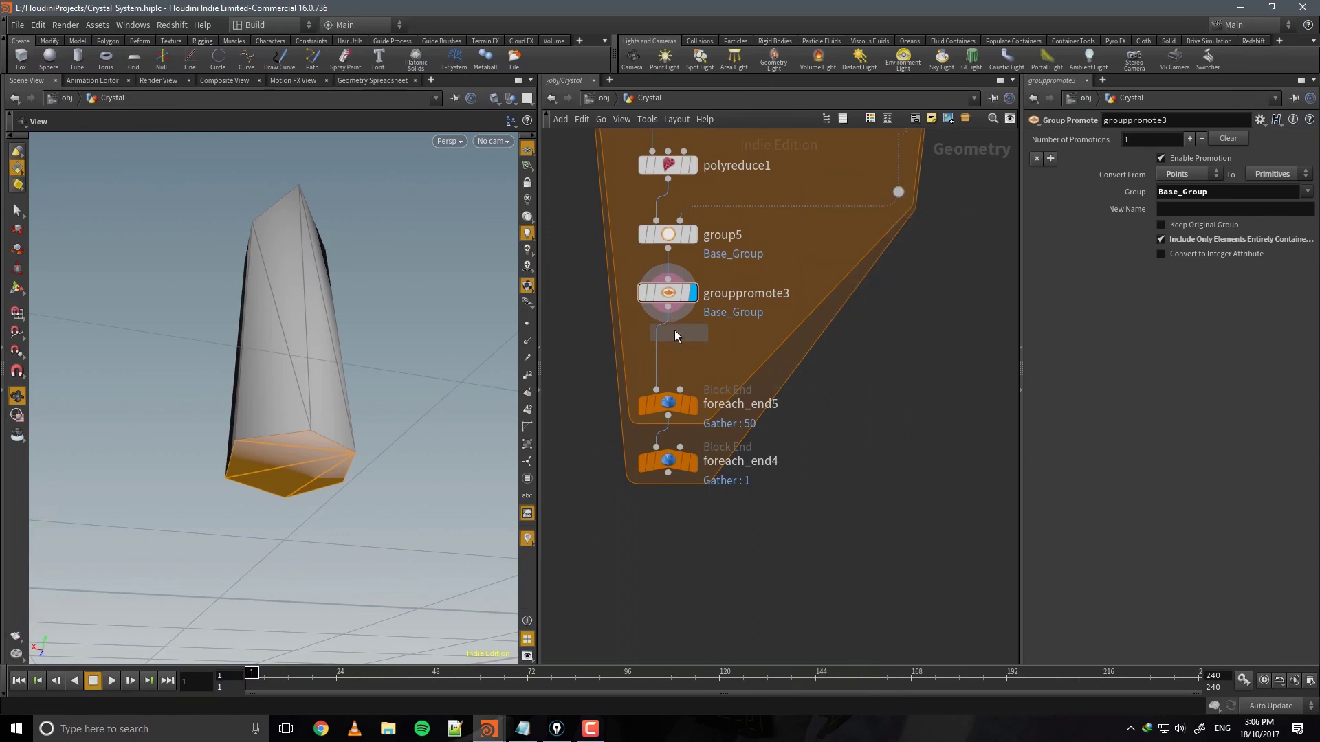
pyautogui.click(672, 333)
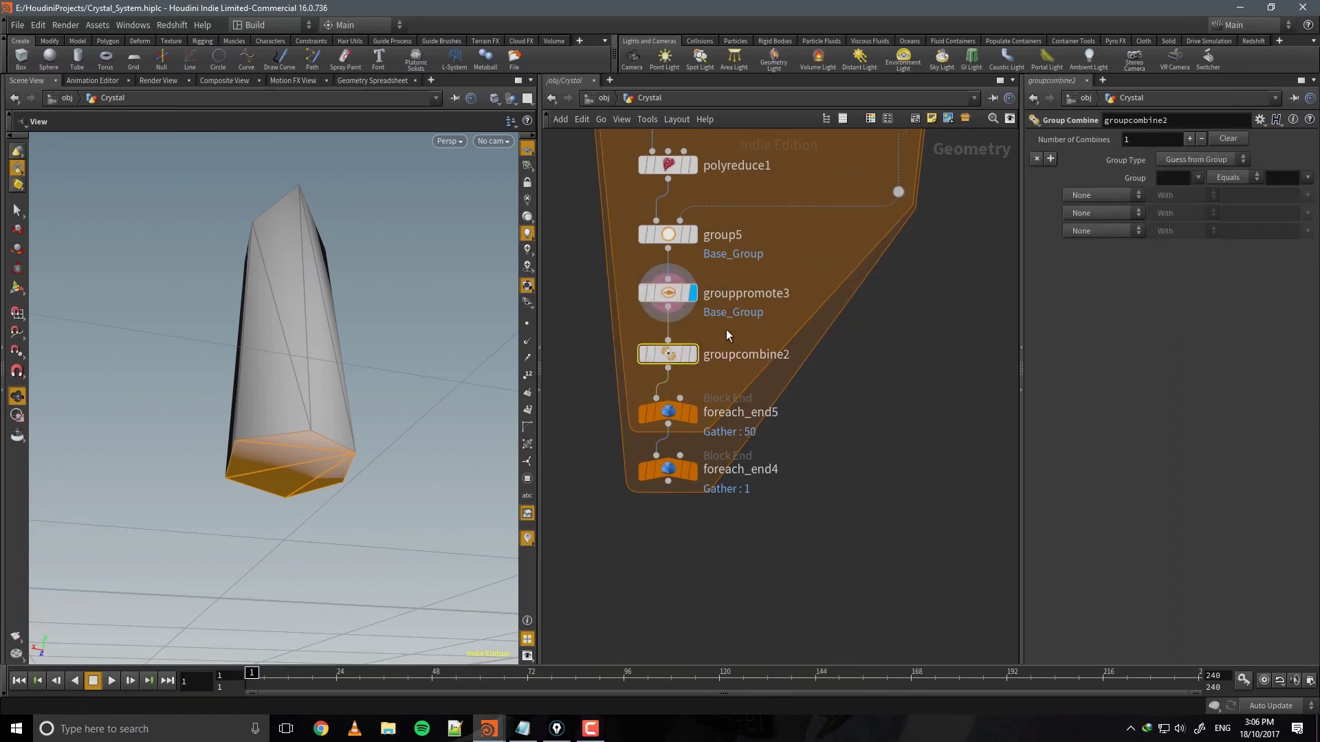
pyautogui.press('r')
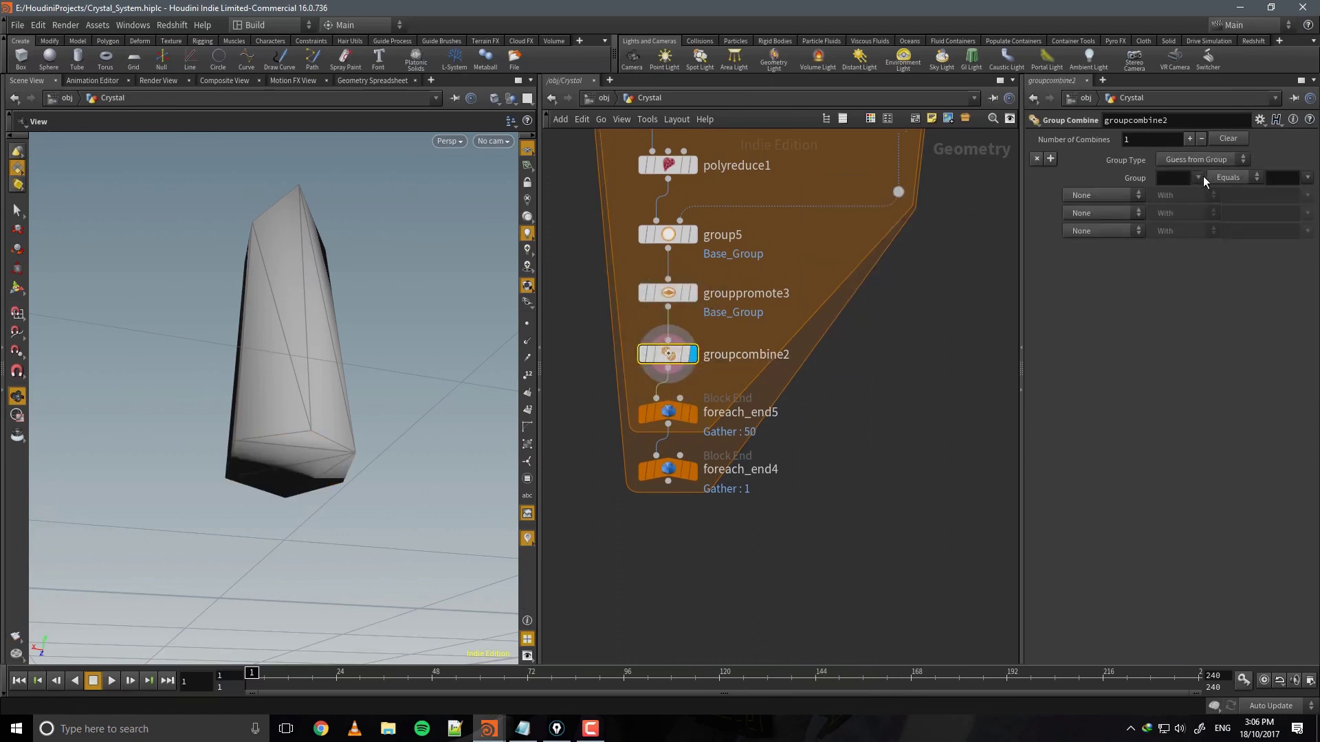
# In groupcombine2, use Base_Group as both target and source group, inverting it to the faces outside the base, and save the scene.
pyautogui.click(1202, 178)
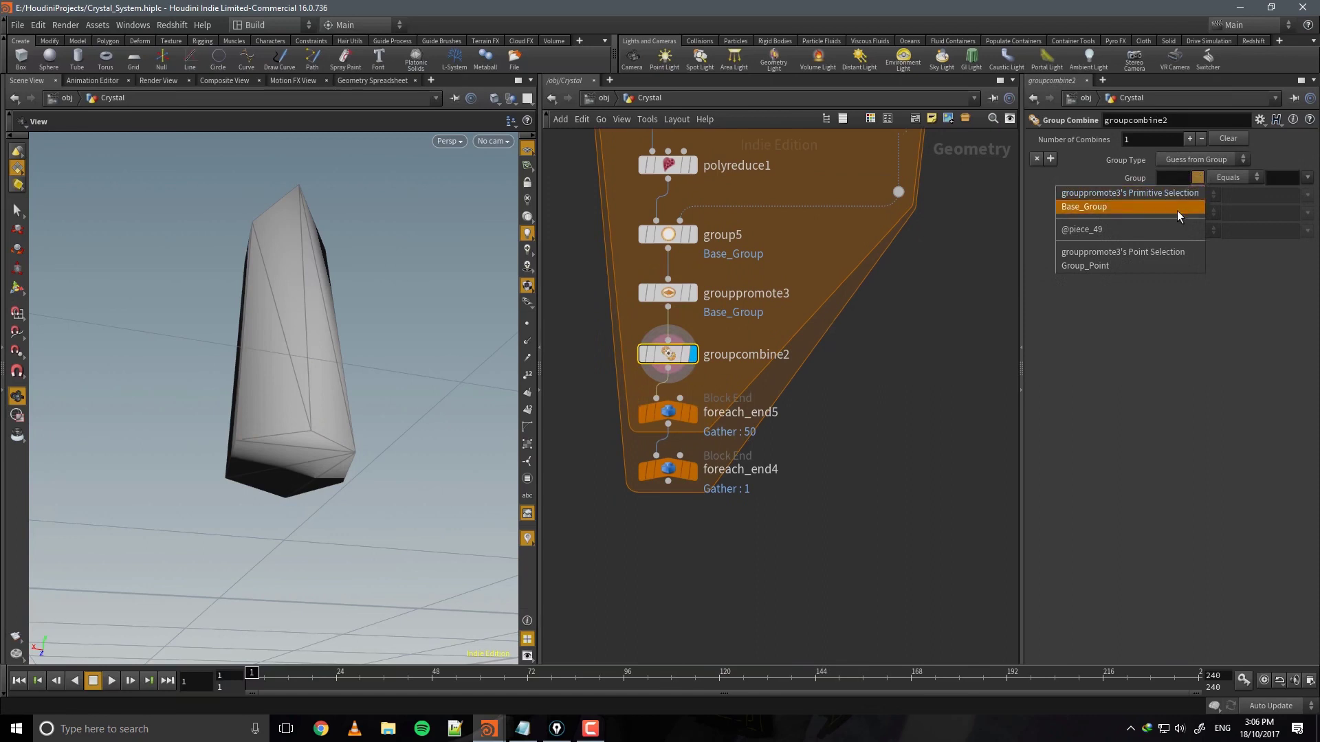
pyautogui.click(1138, 212)
pyautogui.click(1306, 178)
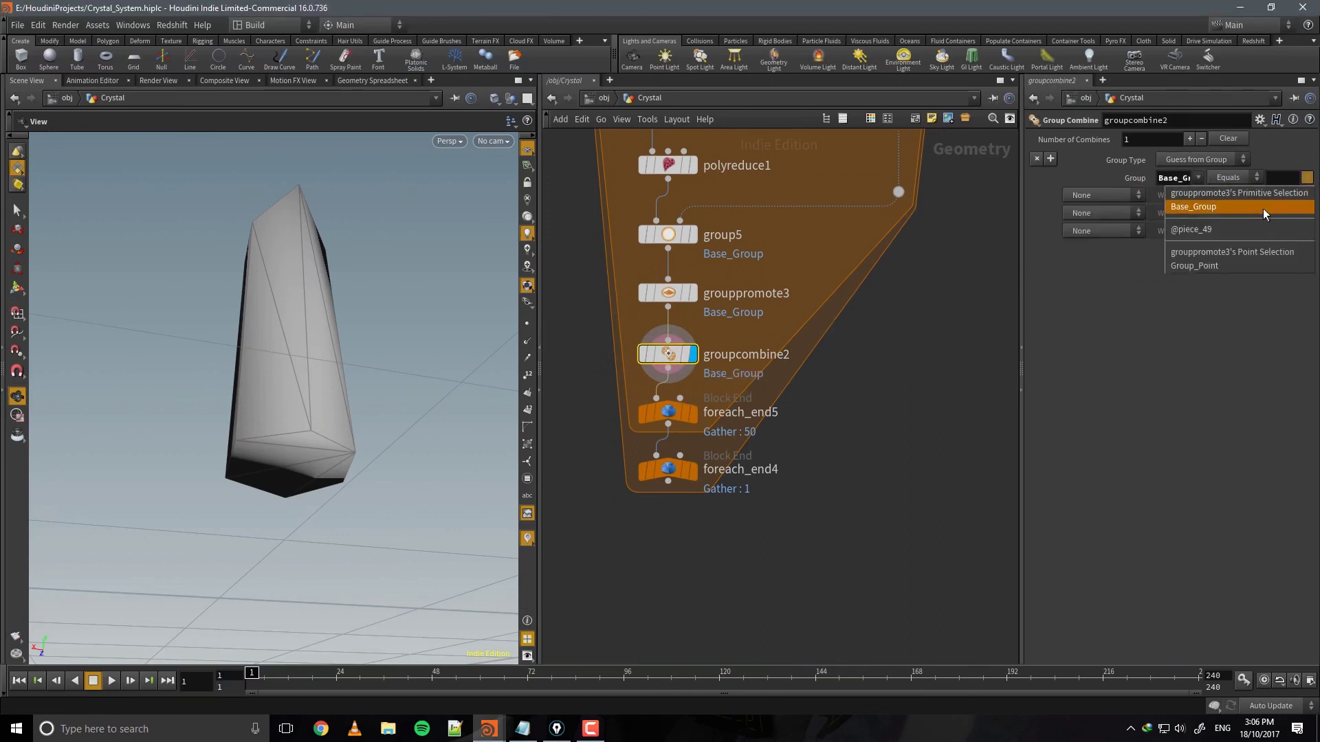
pyautogui.click(1263, 208)
pyautogui.moveTo(266, 274); pyautogui.dragTo(310, 308)
pyautogui.hotkey('ctrl', 's')
# Insert a Subdivide node between groupcombine2 and foreach_end5, display it, and space foreach_end5 and foreach_end4 beneath it.
pyautogui.moveTo(795, 560); pyautogui.dragTo(601, 392)
pyautogui.moveTo(670, 415); pyautogui.dragTo(670, 505)
pyautogui.click(818, 421)
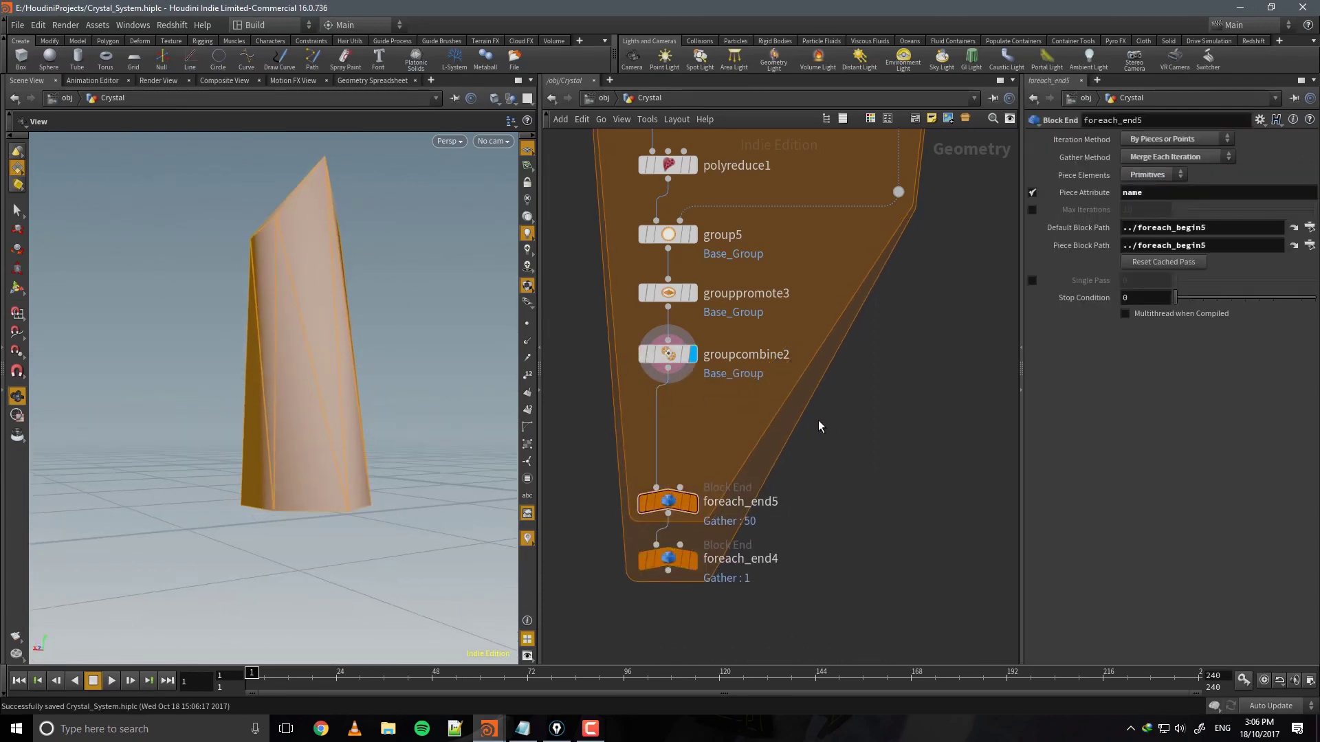
pyautogui.press('Tab')
pyautogui.click(813, 421)
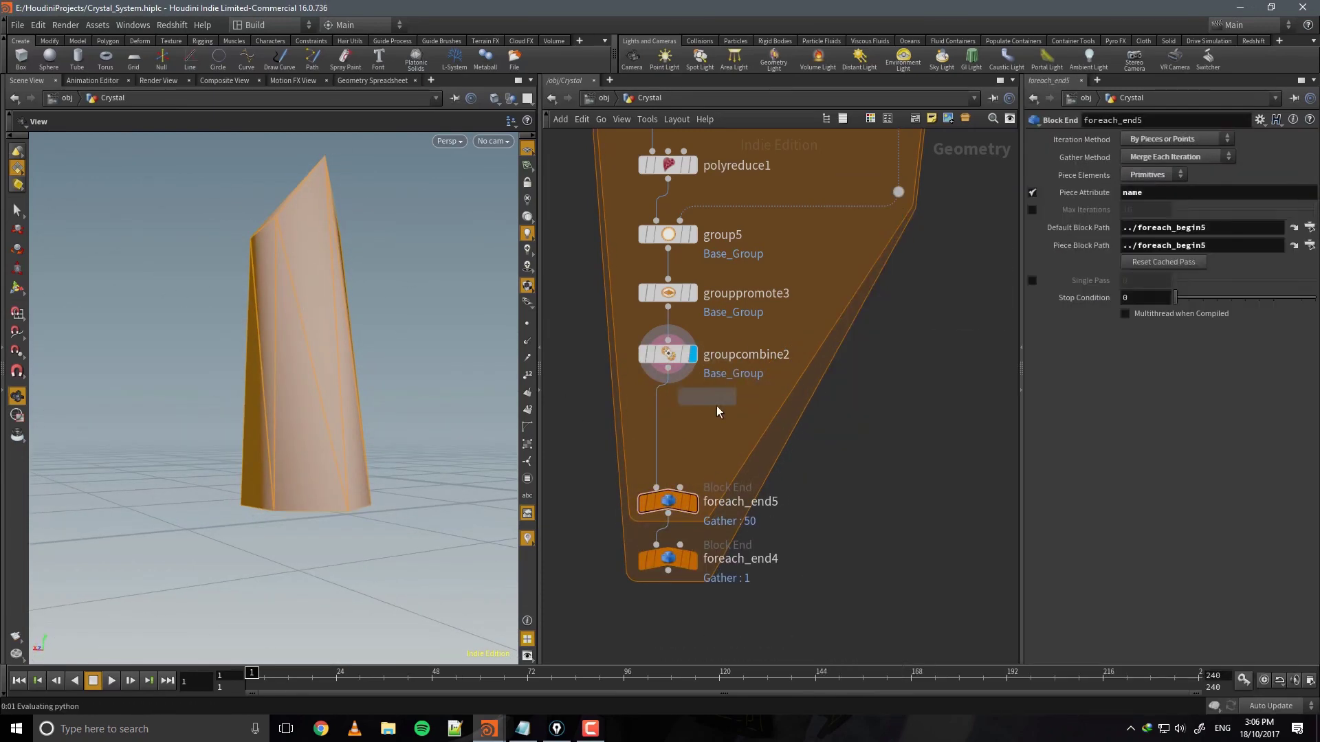
pyautogui.click(662, 414)
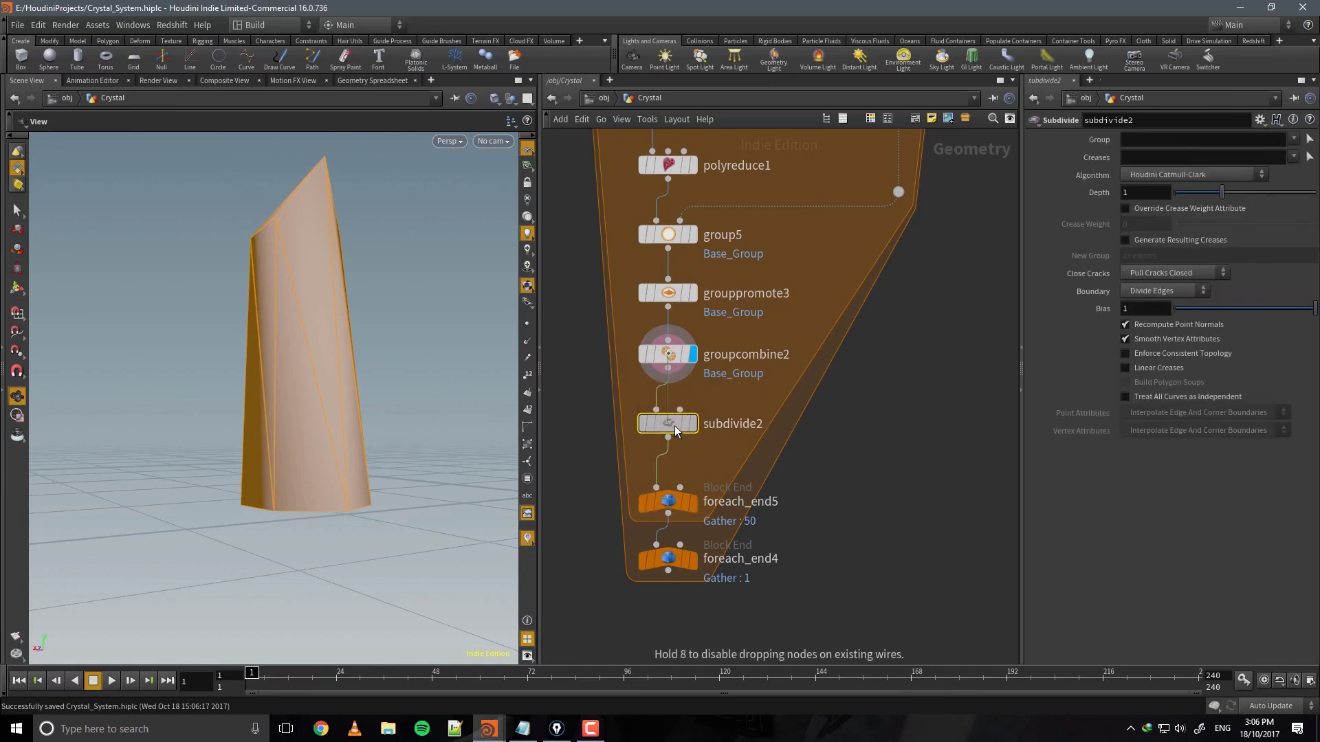
pyautogui.click(696, 426)
pyautogui.click(694, 422)
pyautogui.moveTo(751, 479); pyautogui.dragTo(645, 562)
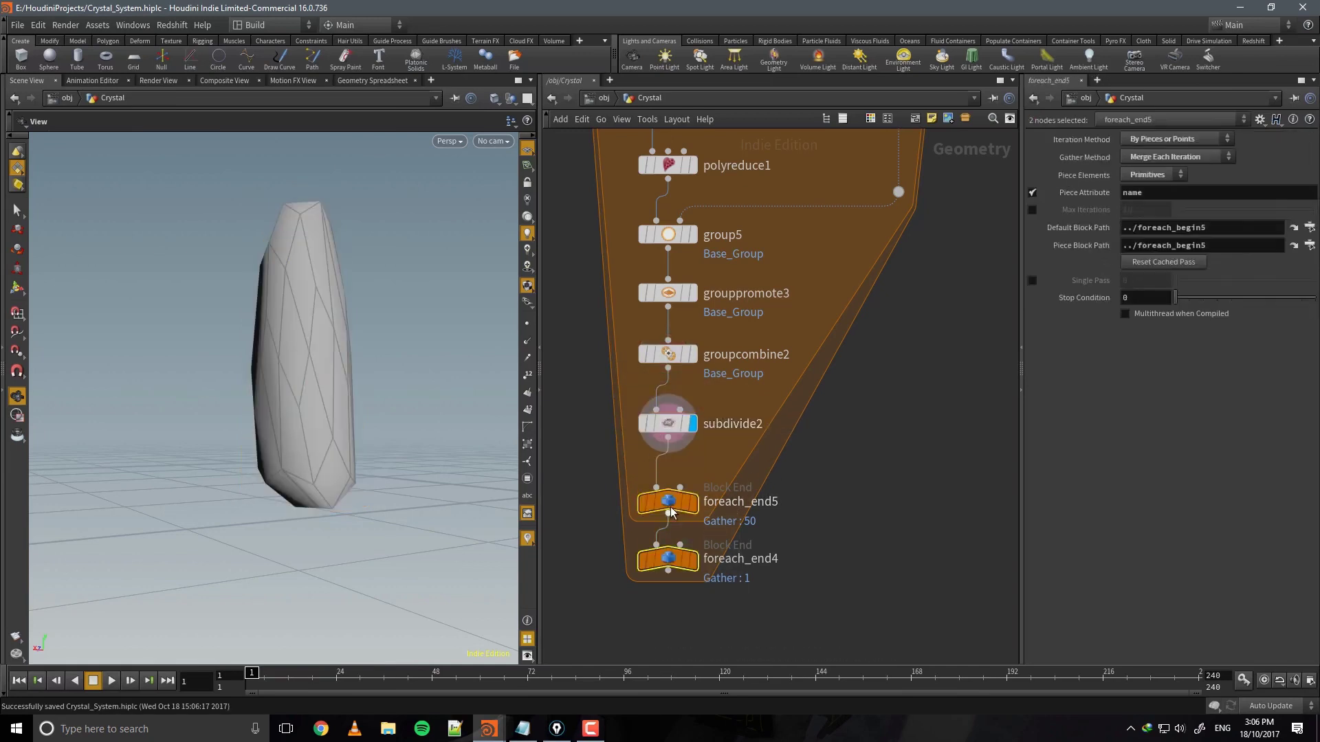
pyautogui.moveTo(669, 507); pyautogui.dragTo(669, 499)
# Limit subdivide2 to Base_Group and override its crease weight attribute with a weight of about 0.69.
pyautogui.keyDown('alt'); pyautogui.moveTo(481, 482); pyautogui.dragTo(412, 440); pyautogui.keyUp('alt')
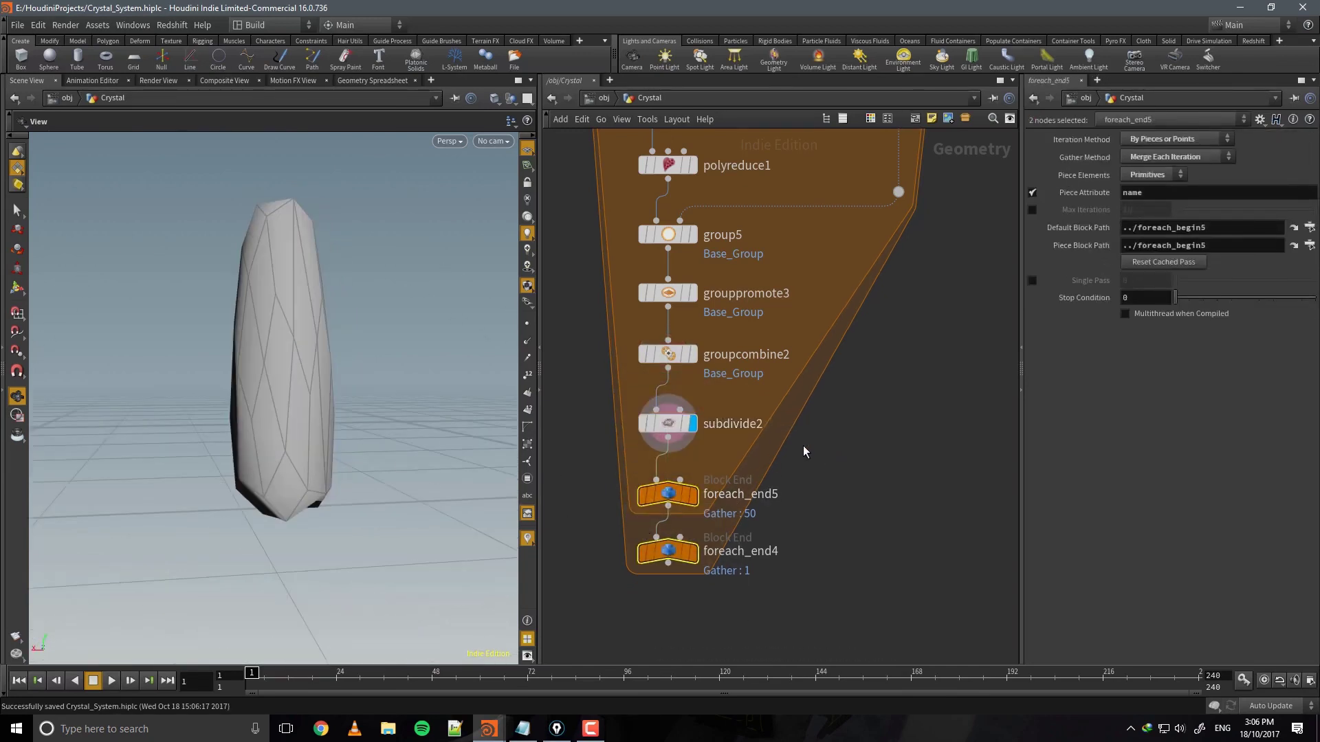
pyautogui.moveTo(804, 452); pyautogui.dragTo(563, 402)
pyautogui.click(1292, 141)
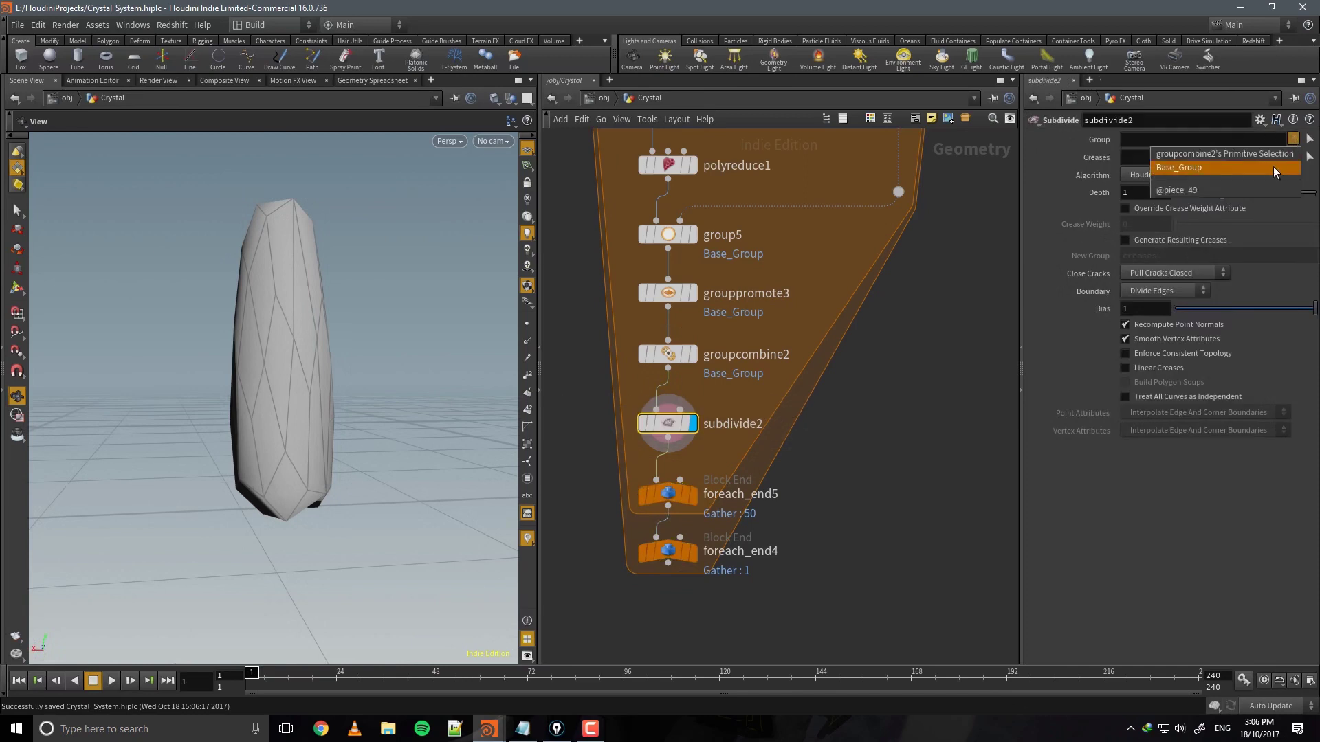
pyautogui.click(1273, 167)
pyautogui.keyDown('alt'); pyautogui.moveTo(239, 286); pyautogui.dragTo(323, 327); pyautogui.keyUp('alt')
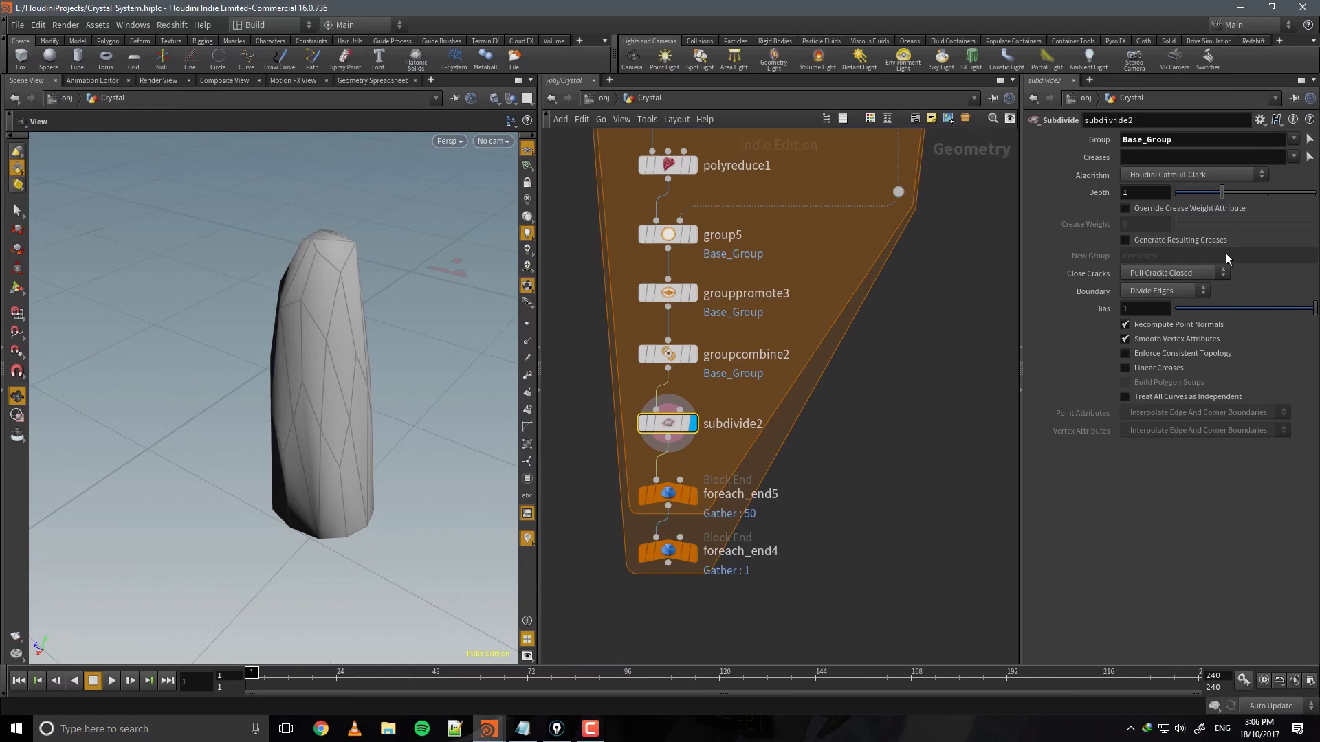
pyautogui.click(1159, 208)
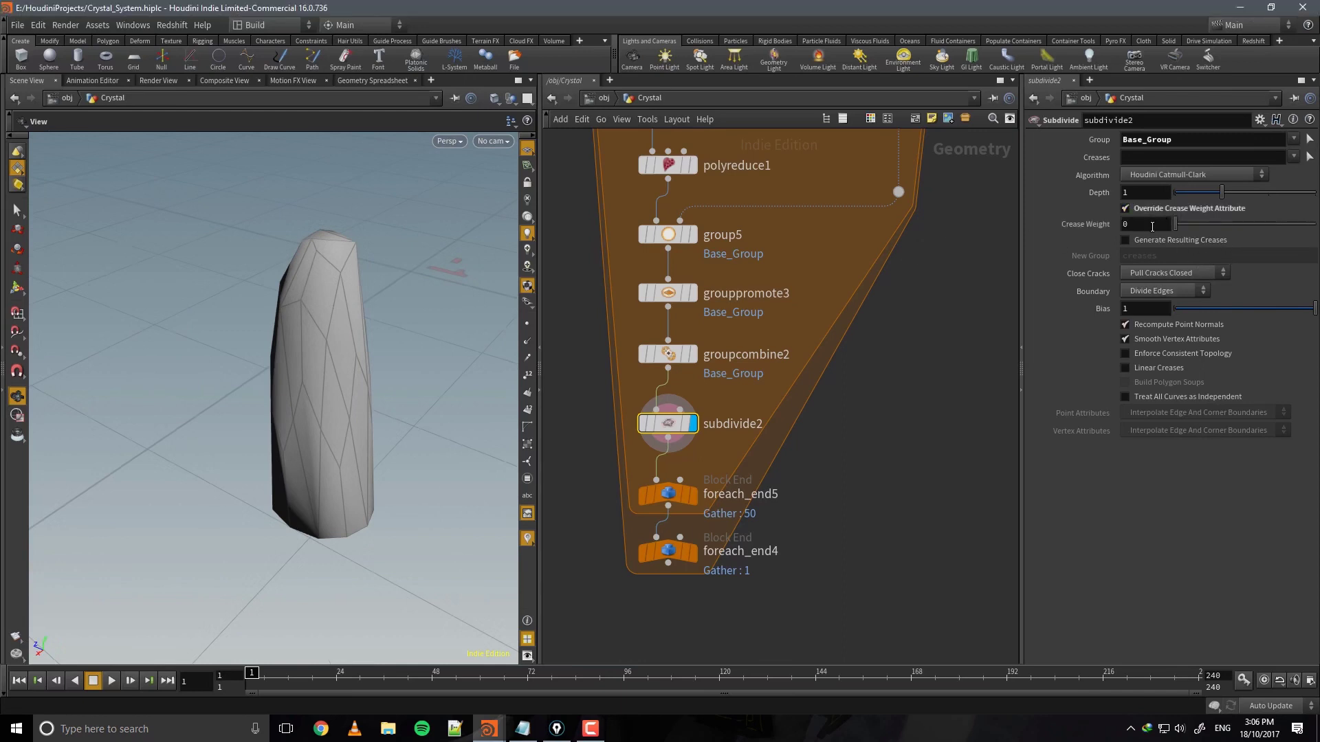
pyautogui.moveTo(1176, 224)
pyautogui.mouseDown()
pyautogui.moveTo(1230, 227)
pyautogui.moveTo(1186, 227)
pyautogui.mouseUp()
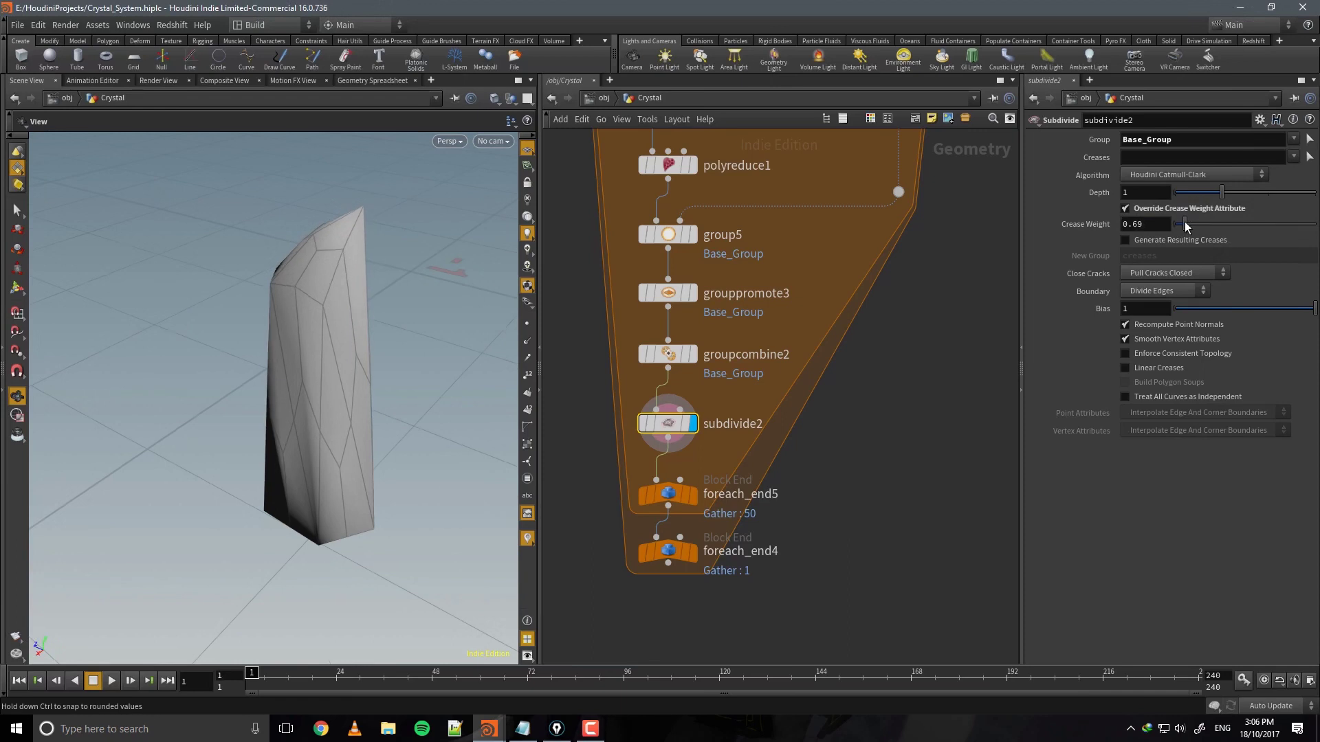
# Try the OpenSubdiv Loop, Mantra-Compatible Catmull-Clark and OpenSubdiv Bilinear algorithms on subdivide2, and return to Houdini Catmull-Clark.
pyautogui.click(1175, 175)
pyautogui.click(1215, 218)
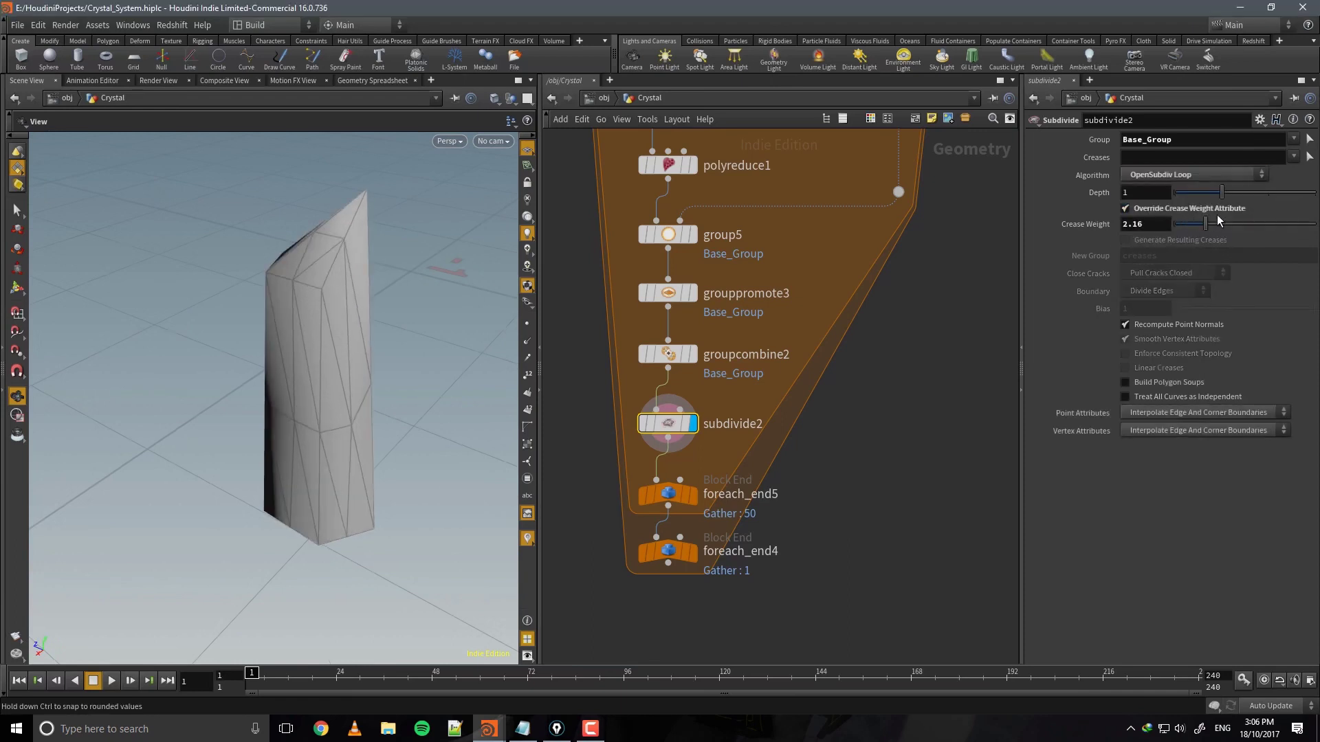
pyautogui.click(1186, 175)
pyautogui.click(1178, 203)
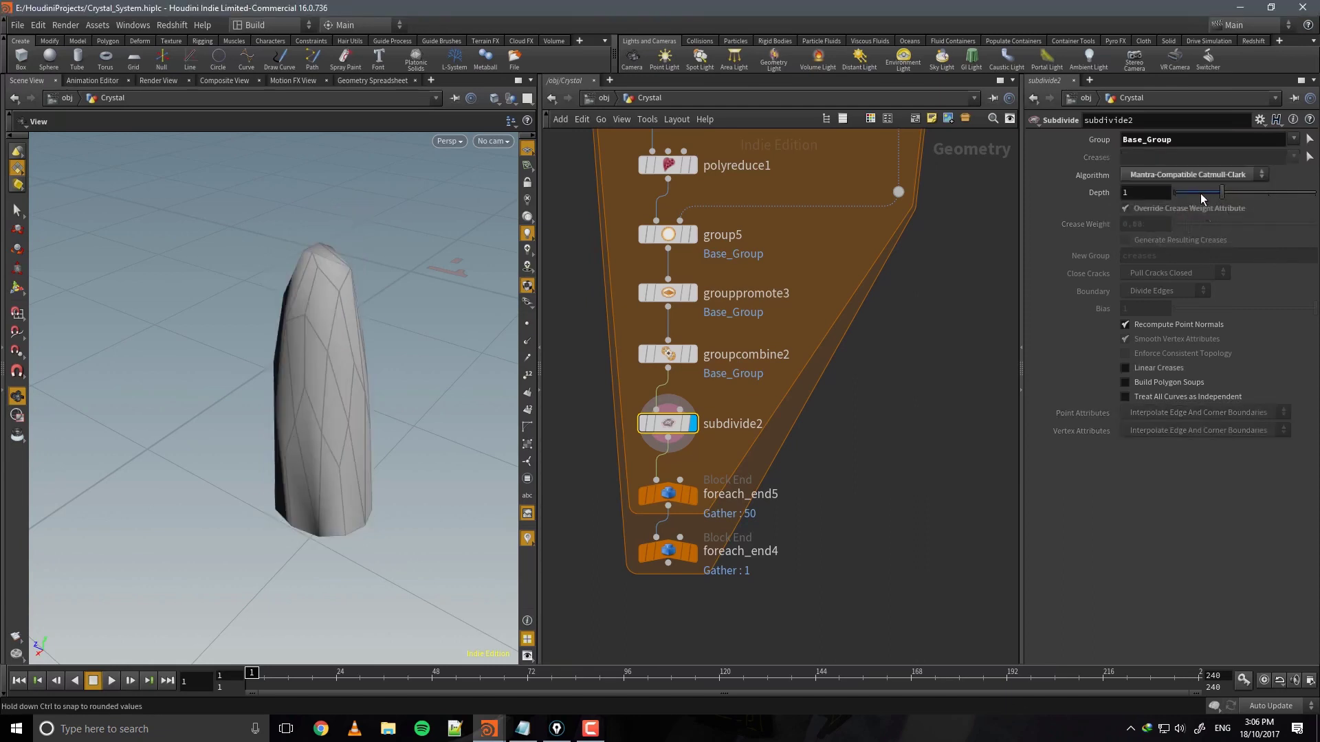
pyautogui.click(1189, 176)
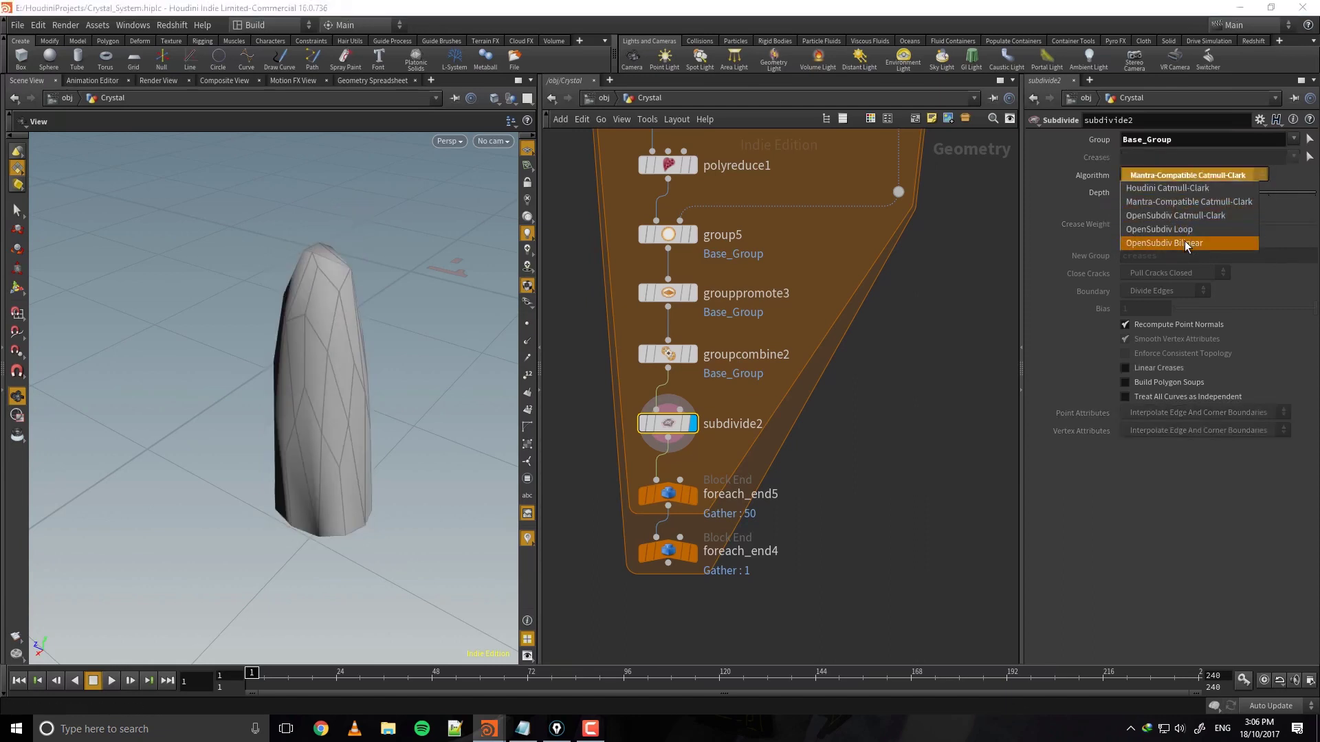
pyautogui.click(1185, 243)
pyautogui.click(1212, 225)
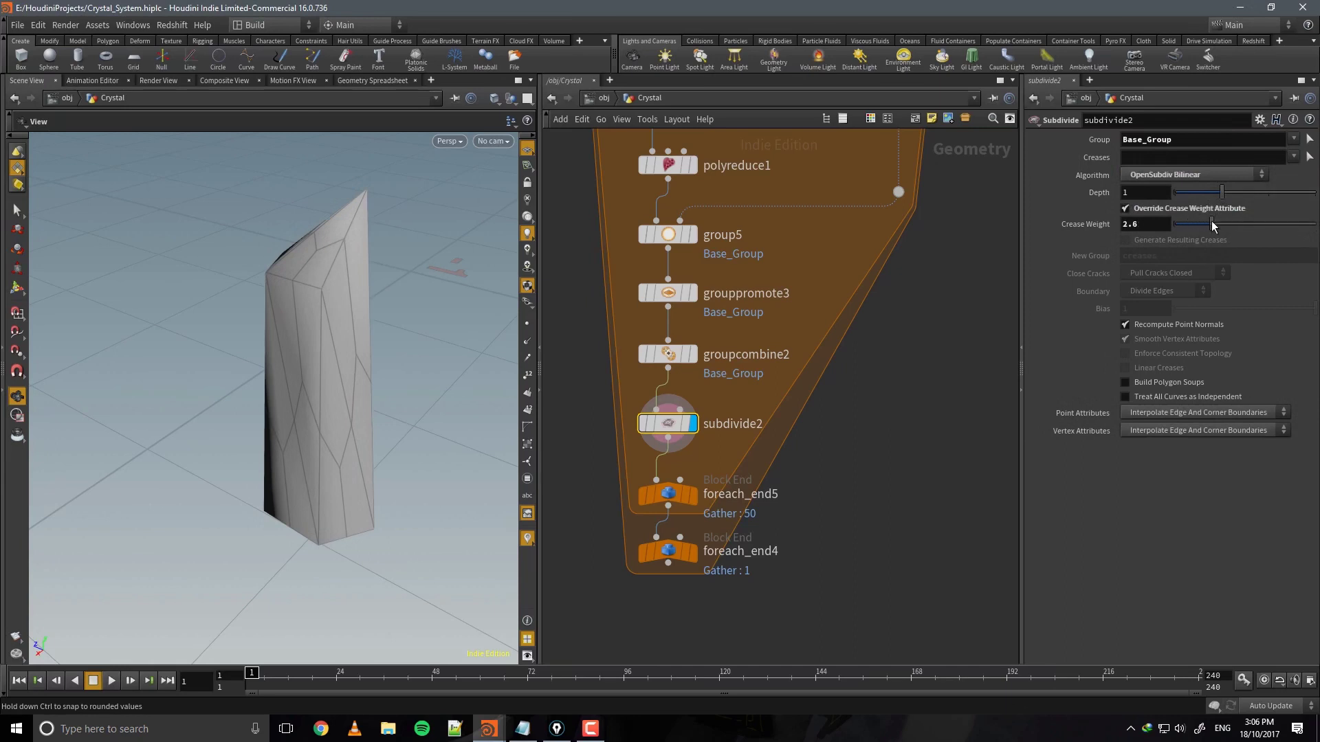
pyautogui.moveTo(1183, 215)
pyautogui.mouseDown()
pyautogui.moveTo(1164, 210)
pyautogui.moveTo(1208, 222)
pyautogui.mouseUp()
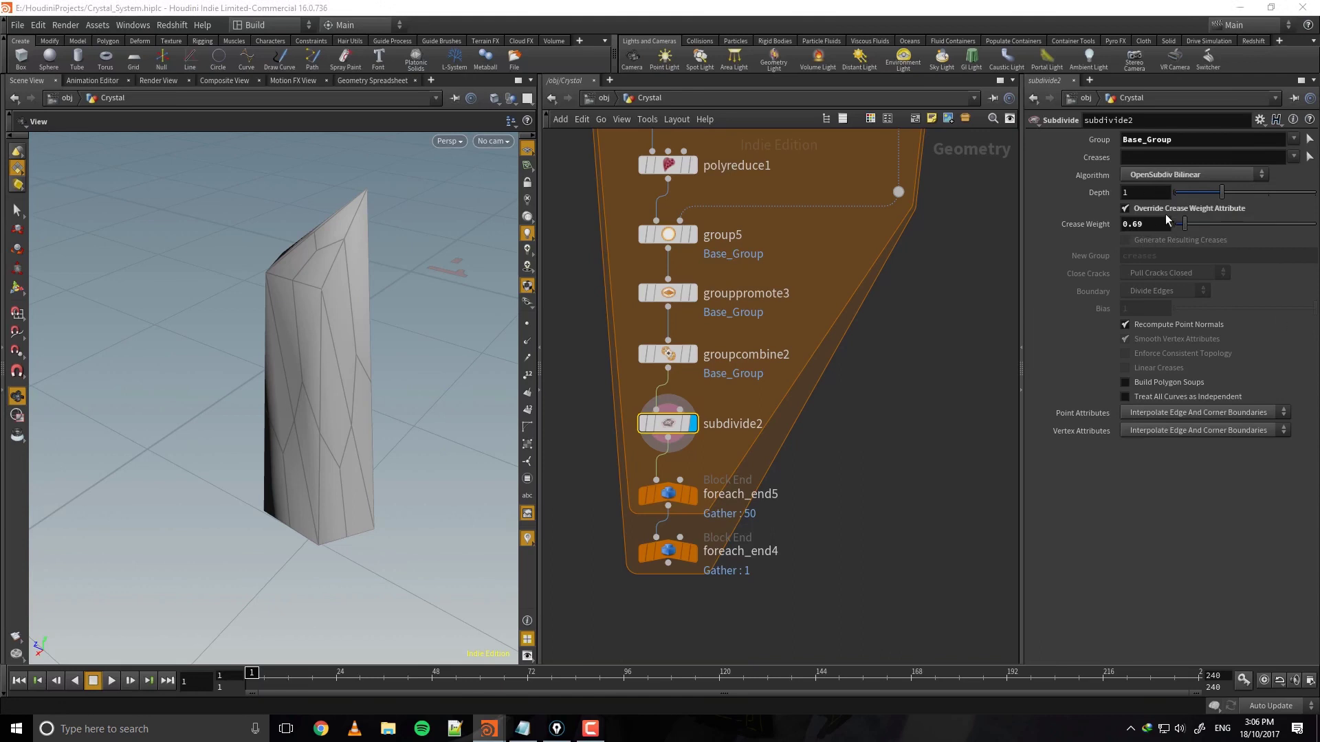
pyautogui.click(1165, 174)
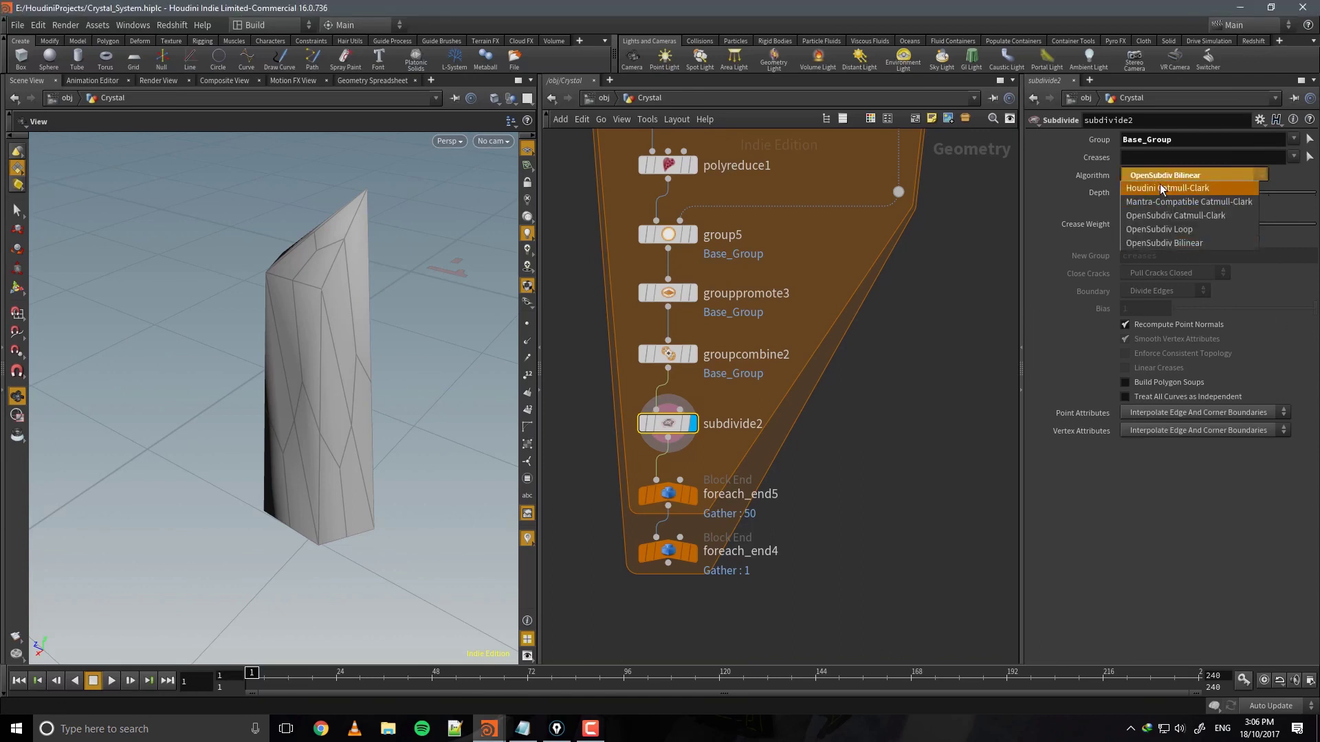
pyautogui.click(1177, 183)
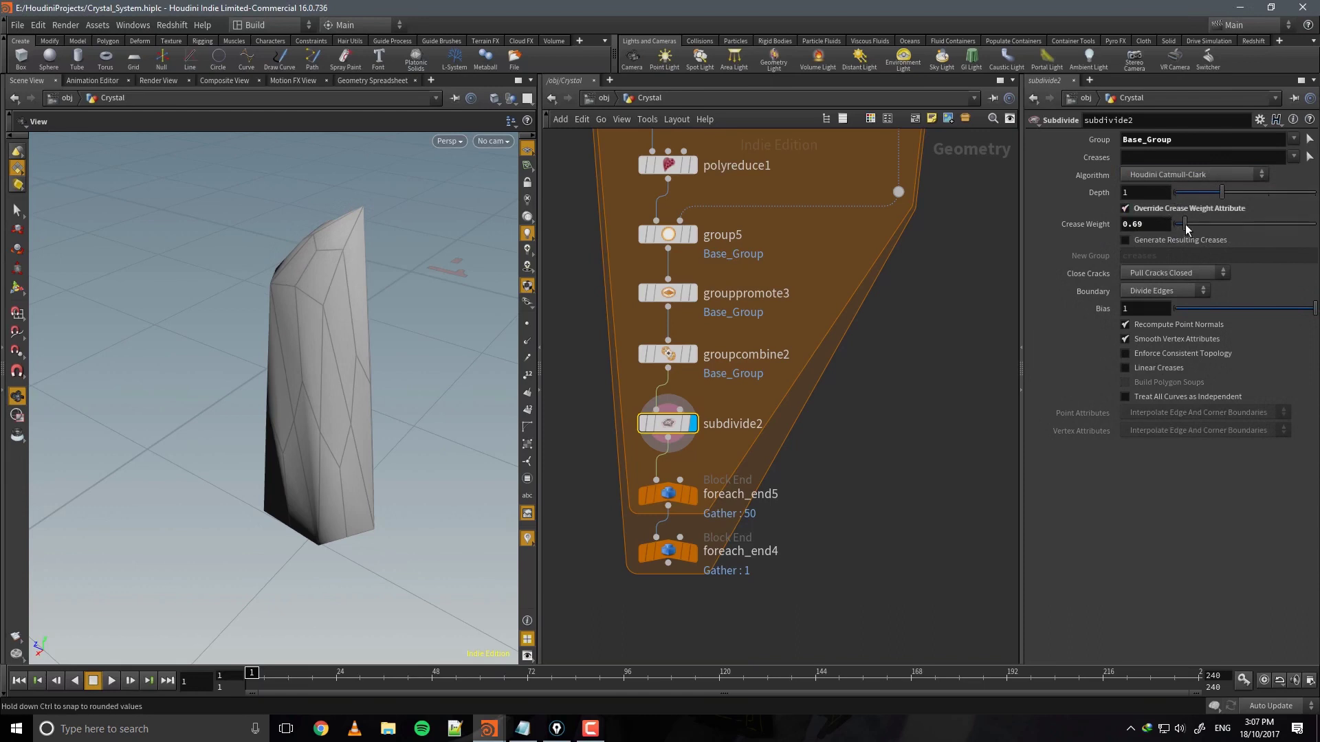
# Enable Linear Creases on subdivide2, set its crease weight to 0.9, and save the scene.
pyautogui.moveTo(1186, 228); pyautogui.dragTo(1190, 229)
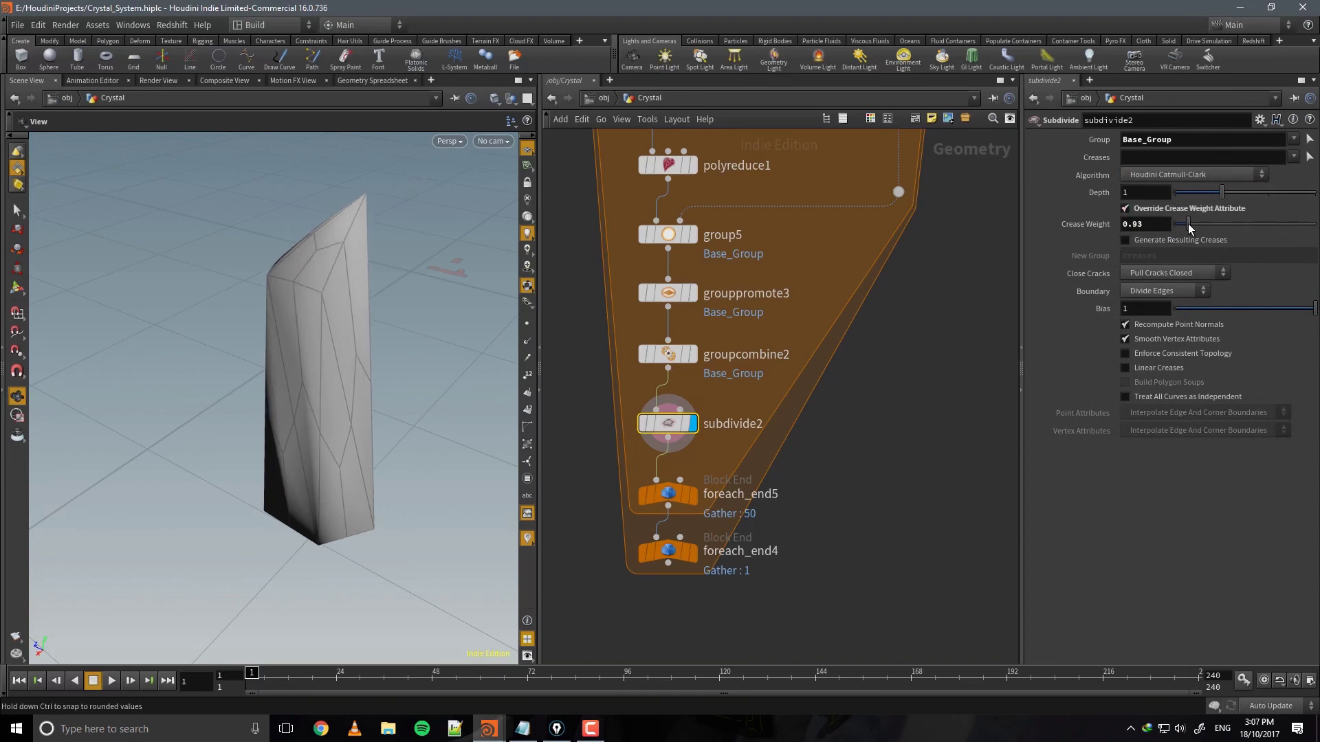
pyautogui.click(1148, 368)
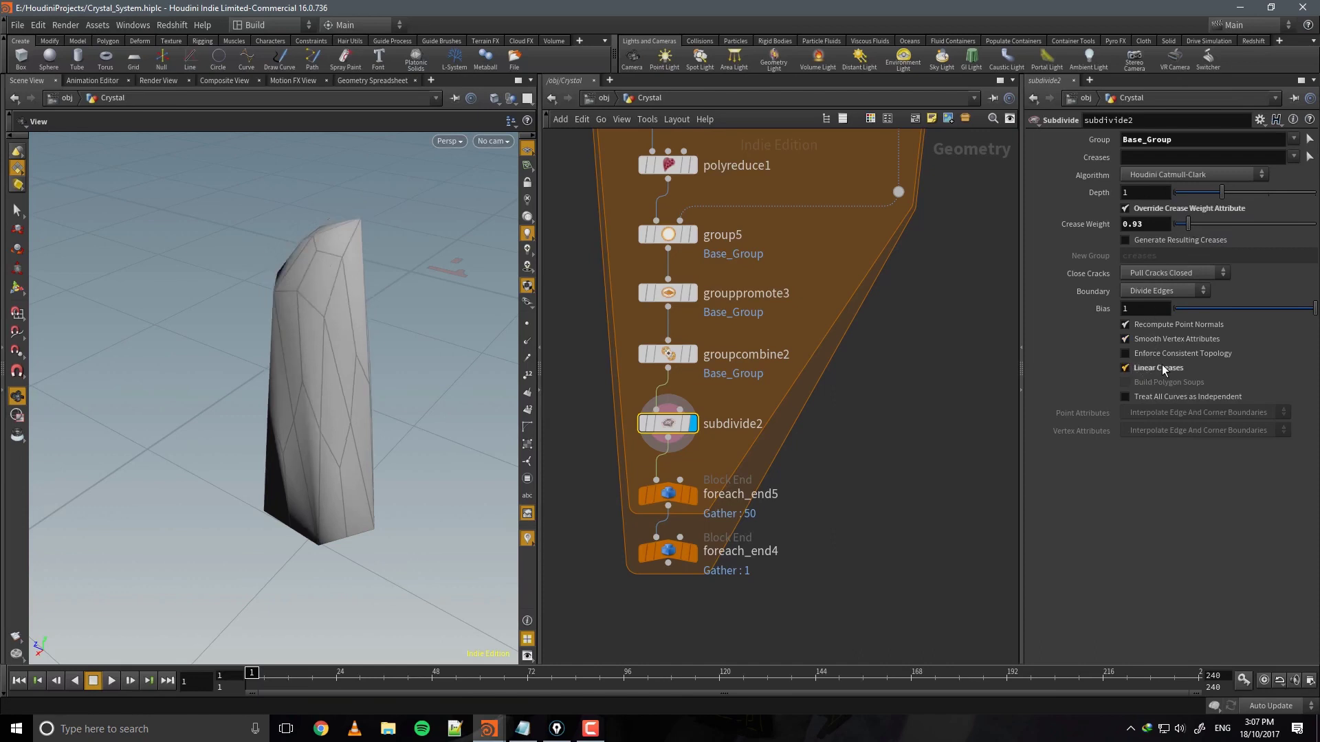
pyautogui.moveTo(1188, 225)
pyautogui.mouseDown()
pyautogui.moveTo(1224, 235)
pyautogui.moveTo(1160, 242)
pyautogui.moveTo(1189, 238)
pyautogui.mouseUp()
pyautogui.moveTo(961, 366); pyautogui.dragTo(963, 347, button='middle')
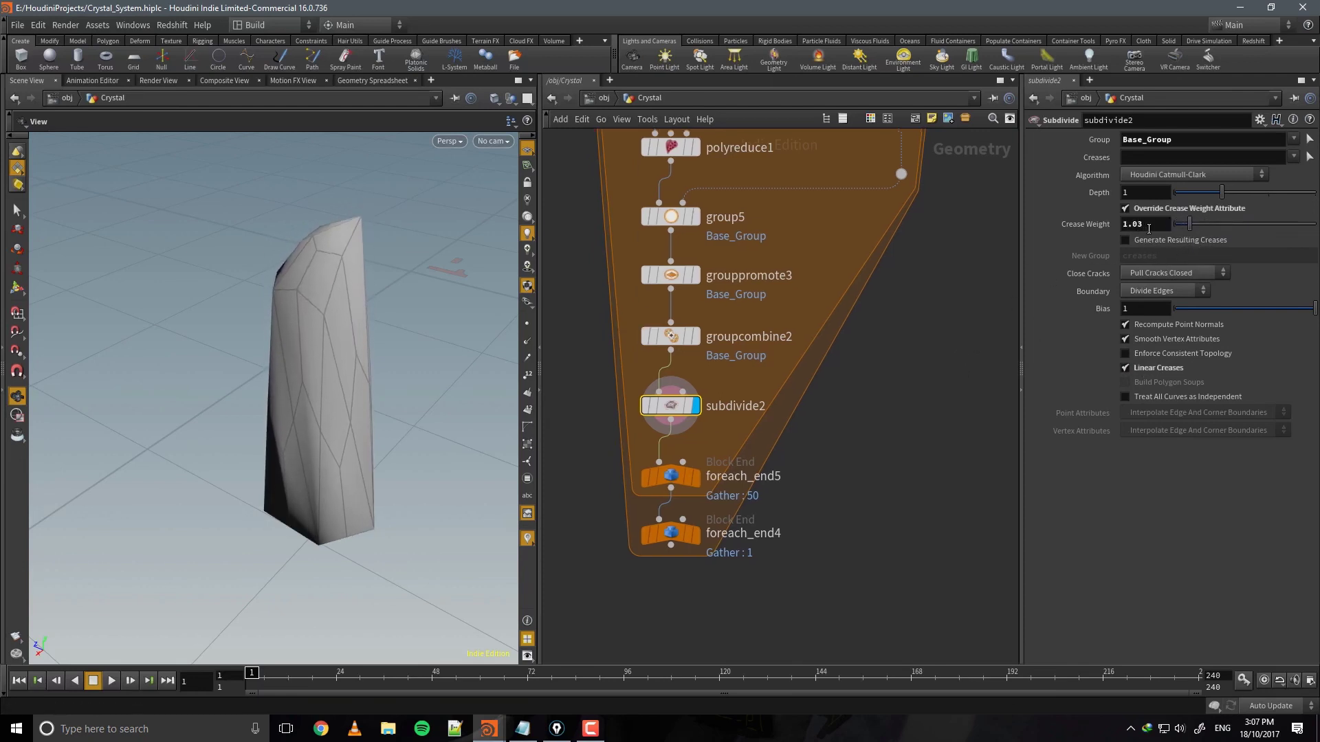
pyautogui.write('0.9')
pyautogui.press('Return')
pyautogui.hotkey('ctrl', 's')
# Review the whole crystal node network from the subdivision stage back up through the earlier loops.
pyautogui.moveTo(909, 354); pyautogui.dragTo(938, 509, button='middle')
pyautogui.scroll(-5, 967, 450)
pyautogui.moveTo(990, 351); pyautogui.dragTo(917, 441, button='middle')
pyautogui.scroll(-3, 917, 441)
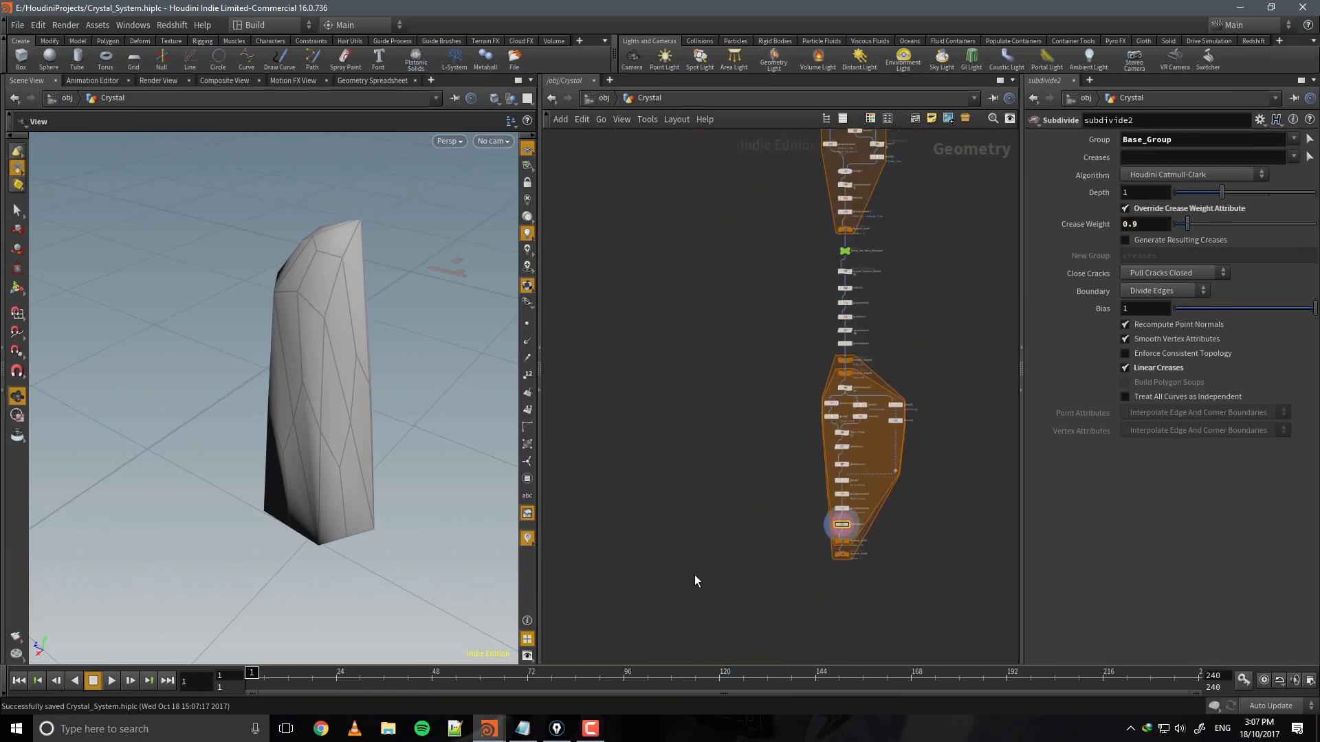
pyautogui.moveTo(498, 465); pyautogui.dragTo(495, 413)
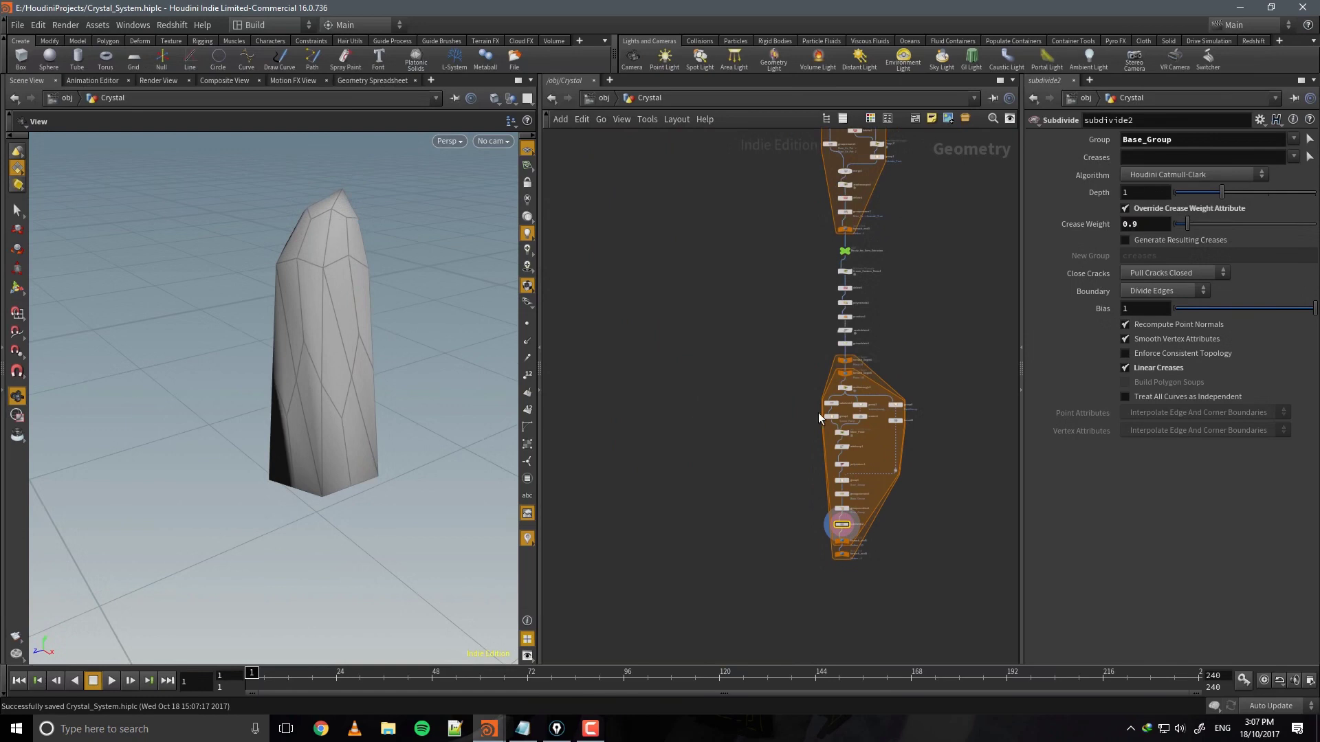
pyautogui.moveTo(792, 451); pyautogui.dragTo(638, 619, button='middle')
pyautogui.moveTo(859, 323); pyautogui.dragTo(926, 555, button='middle')
pyautogui.moveTo(908, 171); pyautogui.dragTo(875, 492, button='middle')
pyautogui.moveTo(896, 630); pyautogui.dragTo(877, 390, button='middle')
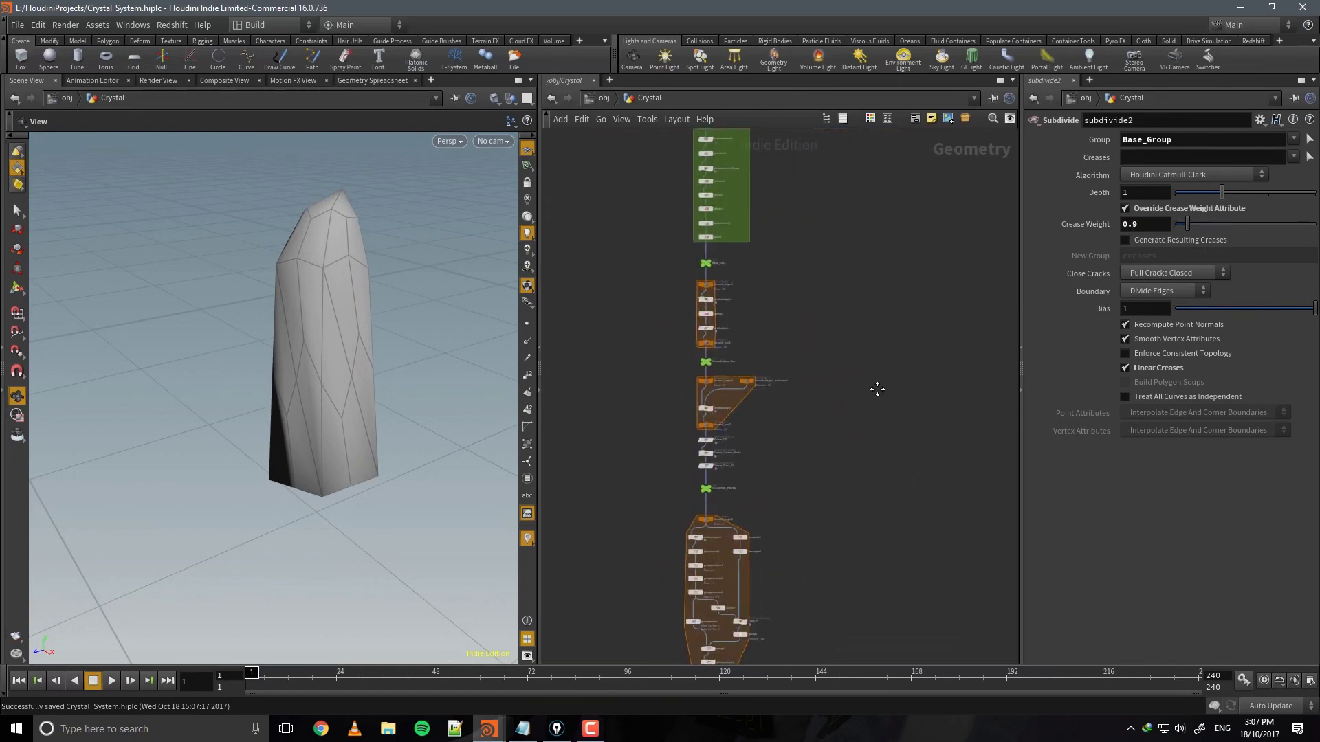
pyautogui.press('f')
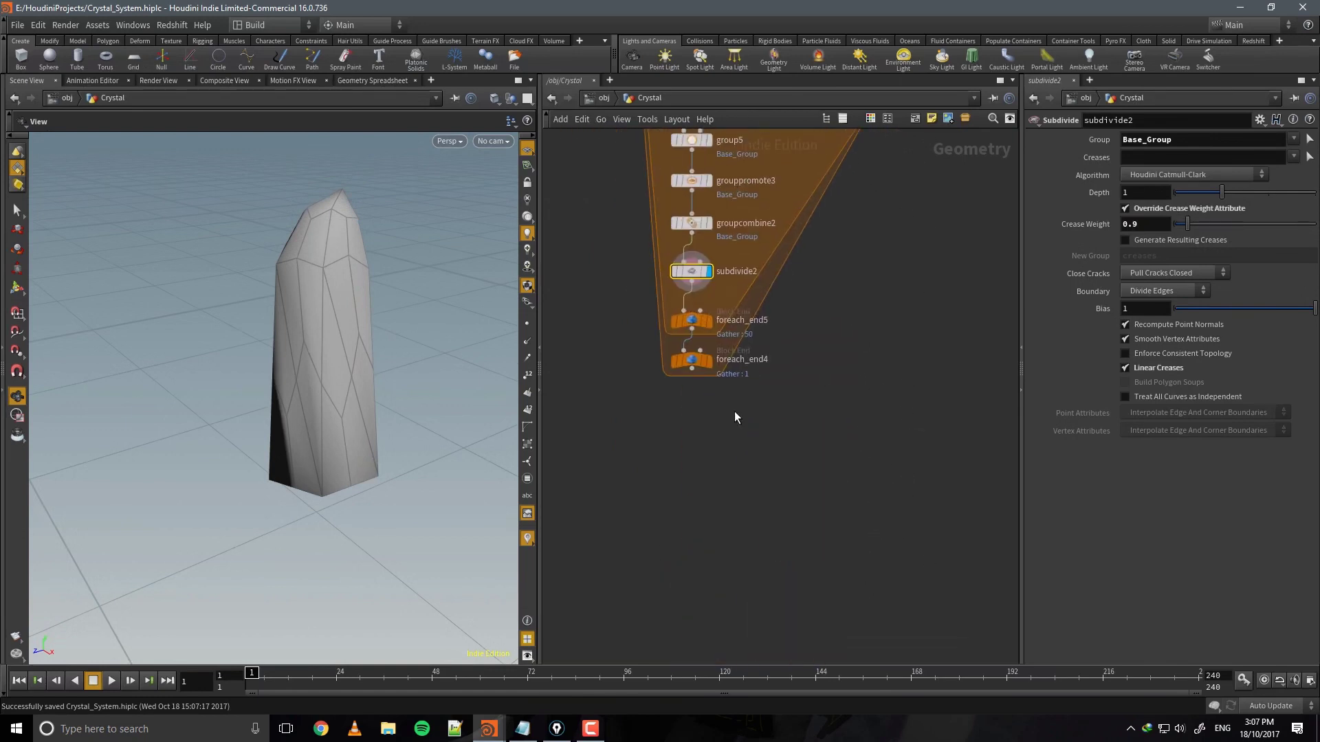
# Display foreach_end4 and inspect the subdivided shapes across the full crystal cluster.
pyautogui.click(708, 359)
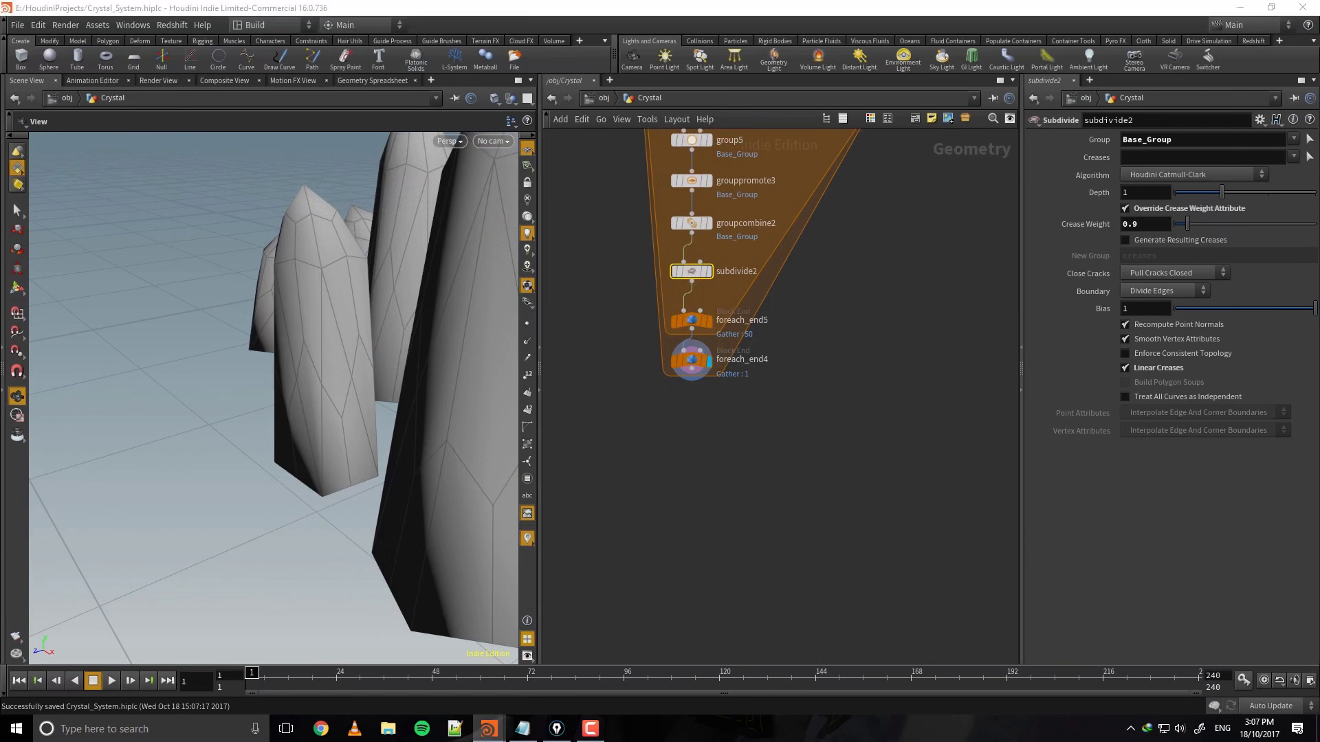
pyautogui.moveTo(835, 330); pyautogui.dragTo(837, 344, button='middle')
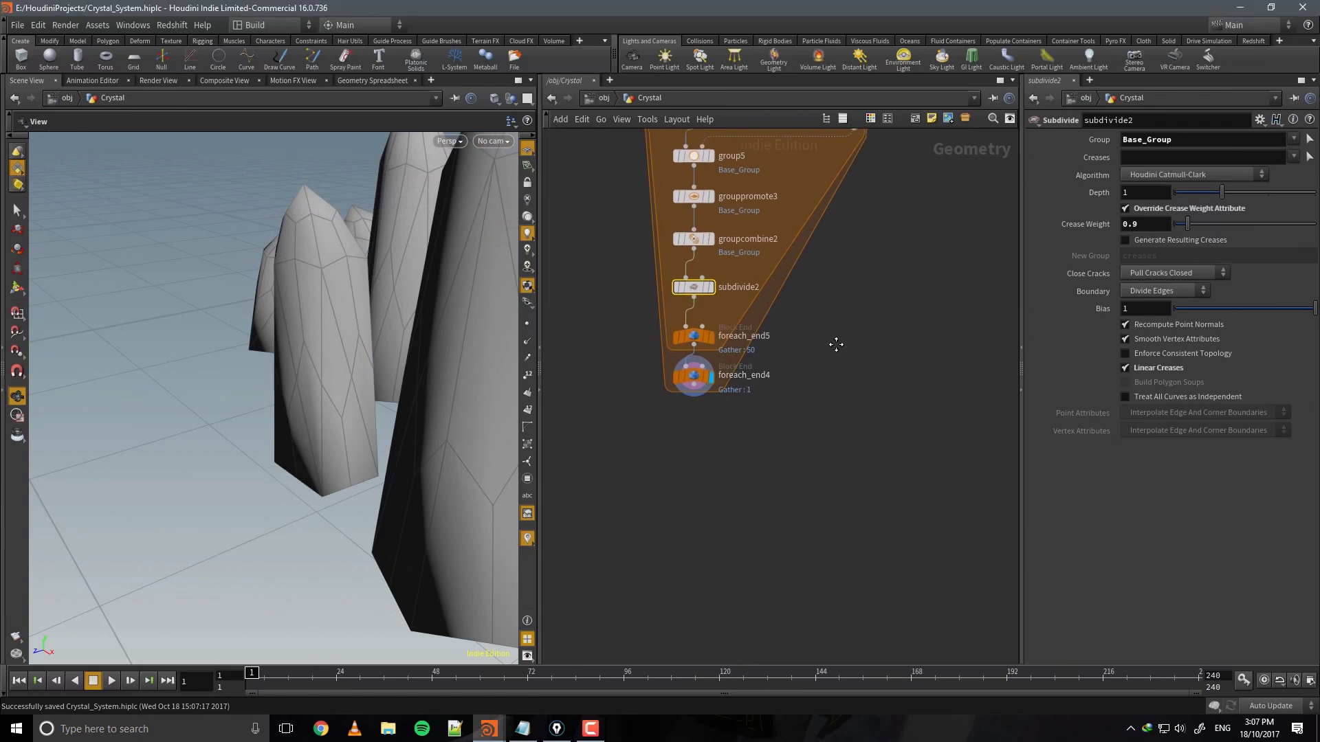
pyautogui.moveTo(800, 412); pyautogui.dragTo(852, 431, button='middle')
pyautogui.scroll(-2, 468, 396)
pyautogui.scroll(-10, 468, 396)
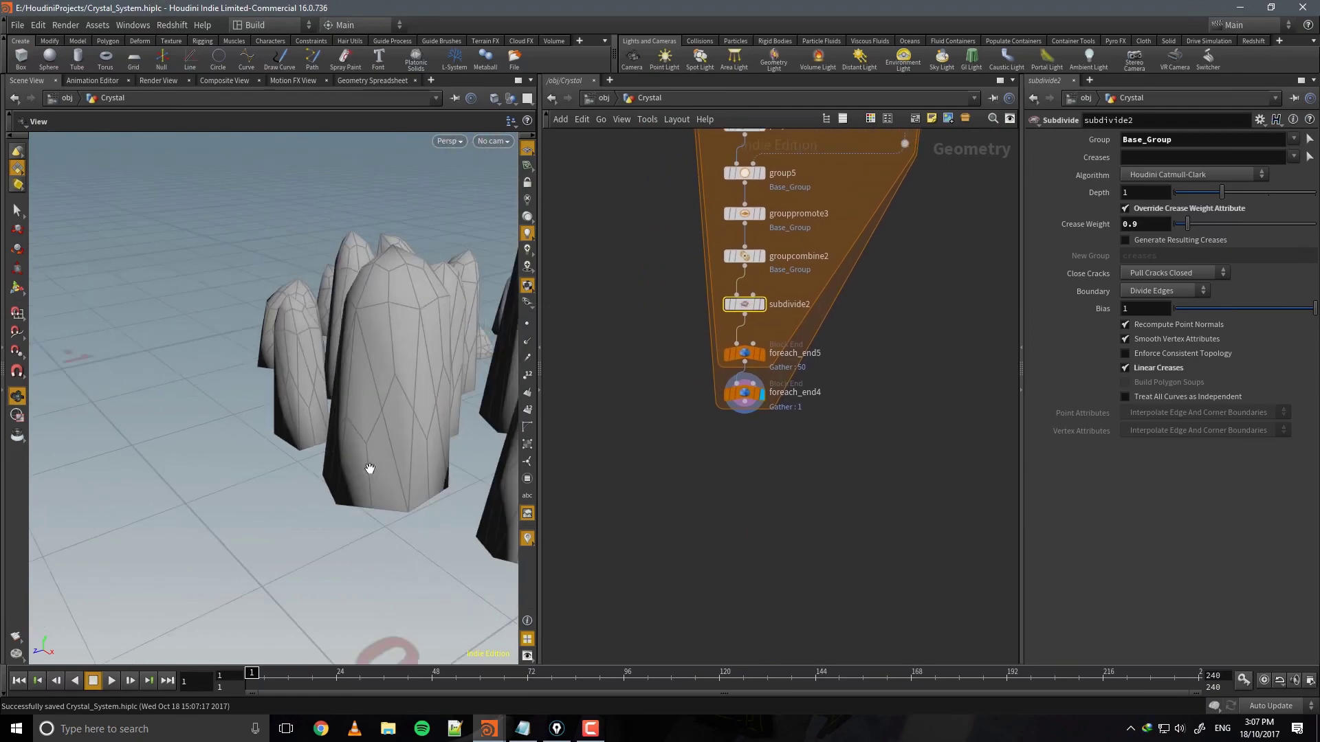
pyautogui.moveTo(338, 434)
pyautogui.mouseDown()
pyautogui.moveTo(294, 489)
pyautogui.moveTo(333, 415)
pyautogui.mouseUp()
pyautogui.scroll(6, 333, 416)
pyautogui.scroll(3, 287, 447)
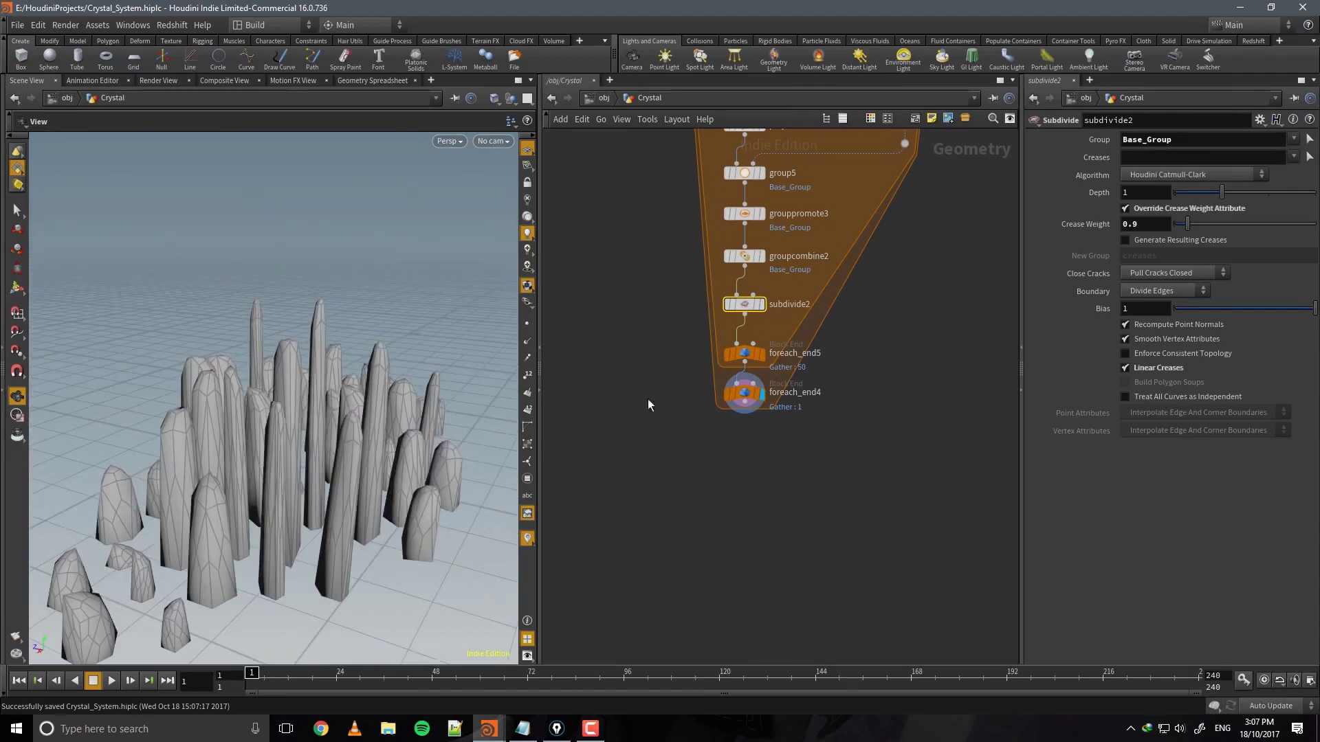
# Bypass subdivide2, move it with foreach_end5 and foreach_end4 closer beneath groupcombine2, and inspect the unsubdivided crystal cluster.
pyautogui.click(728, 303)
pyautogui.moveTo(358, 409); pyautogui.dragTo(456, 371)
pyautogui.moveTo(879, 438); pyautogui.dragTo(744, 343)
pyautogui.moveTo(877, 406); pyautogui.dragTo(747, 301)
pyautogui.moveTo(389, 353); pyautogui.dragTo(418, 327)
pyautogui.moveTo(334, 347); pyautogui.dragTo(428, 444)
pyautogui.moveTo(350, 406); pyautogui.dragTo(333, 456)
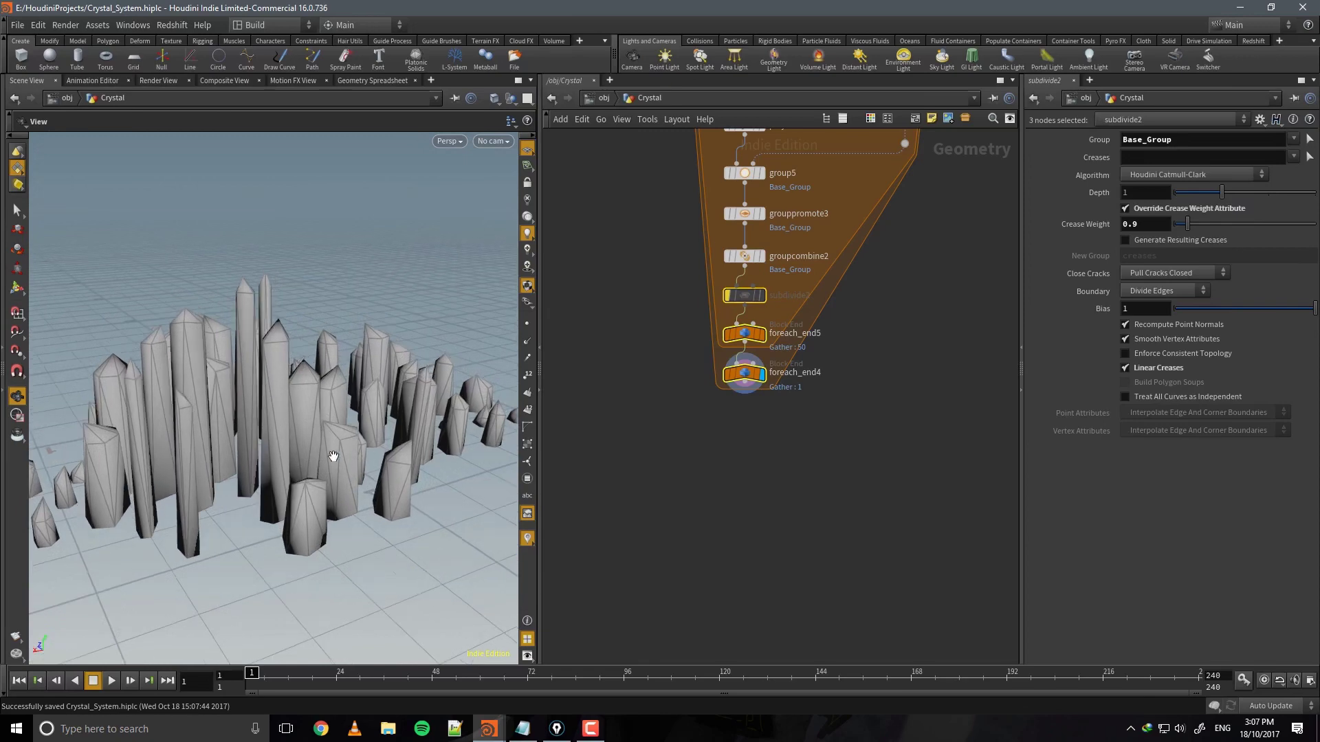
# Add a new For-Each loop to the crystal network directly beneath foreach_end4.
pyautogui.moveTo(811, 475); pyautogui.dragTo(737, 477, button='middle')
pyautogui.click(783, 480)
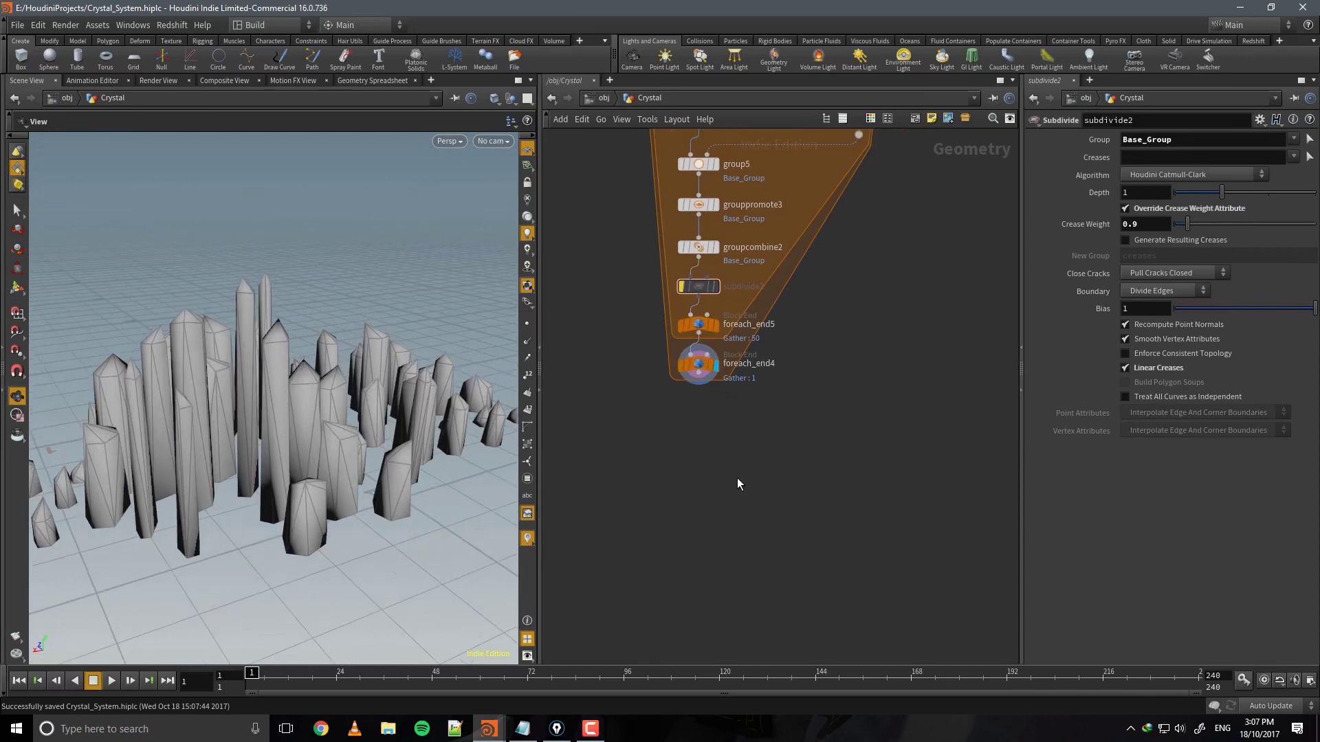
pyautogui.press('Tab')
pyautogui.write('fore')
pyautogui.press('Return')
pyautogui.click(718, 432)
pyautogui.click(761, 425)
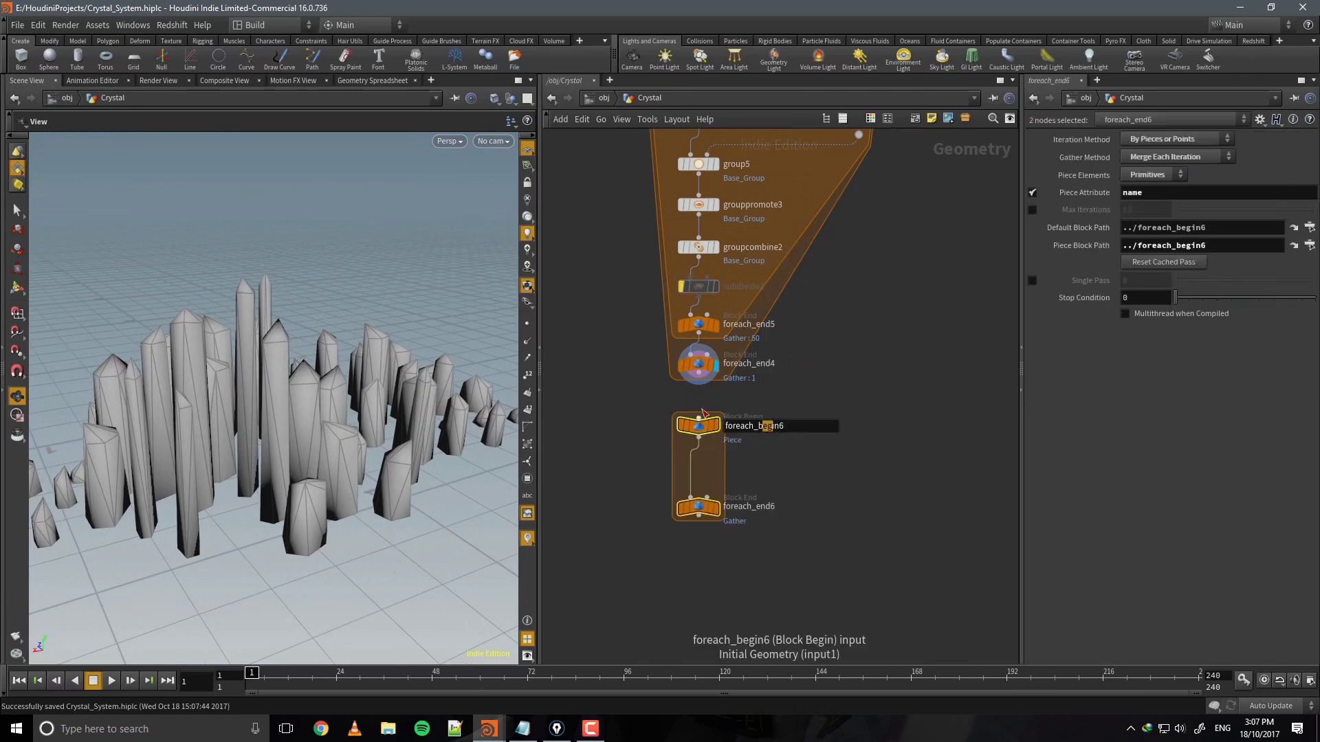
# Wire the output of foreach_end4 into the input of foreach_begin6.
pyautogui.moveTo(699, 416); pyautogui.dragTo(698, 373)
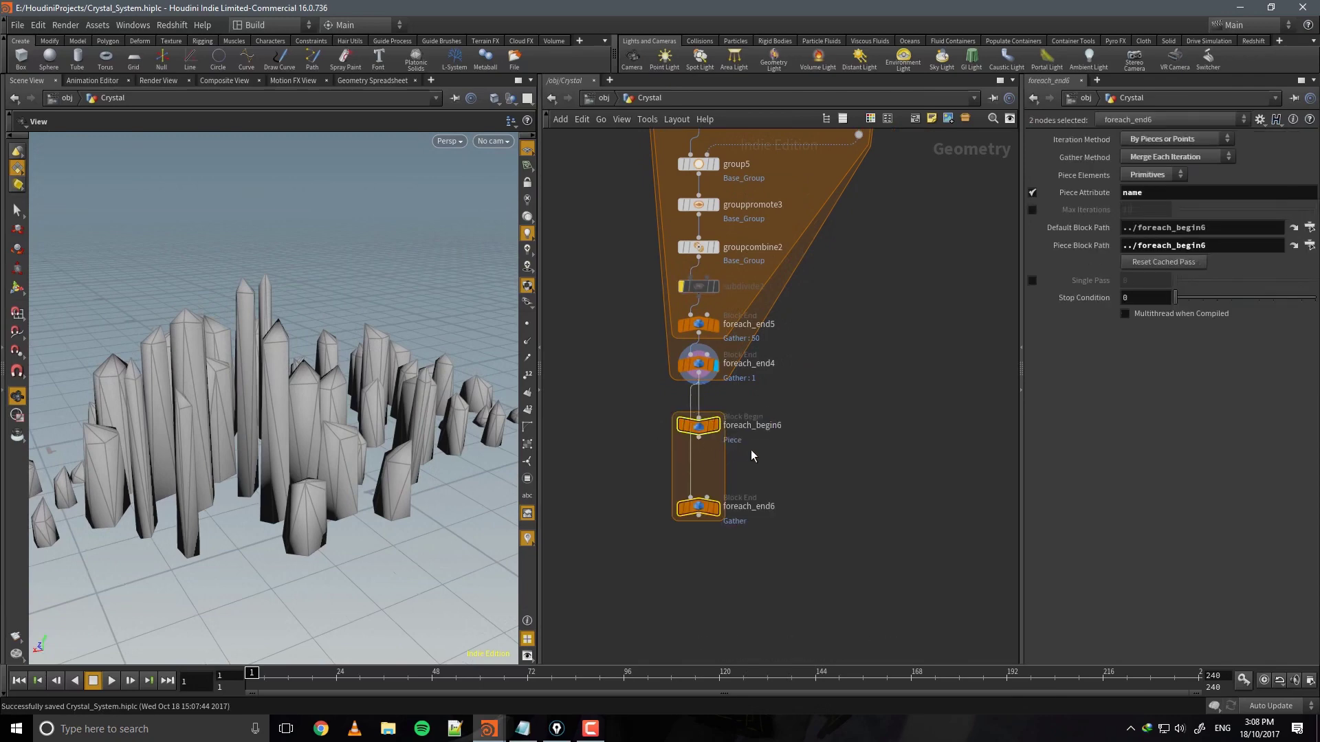
pyautogui.click(699, 438)
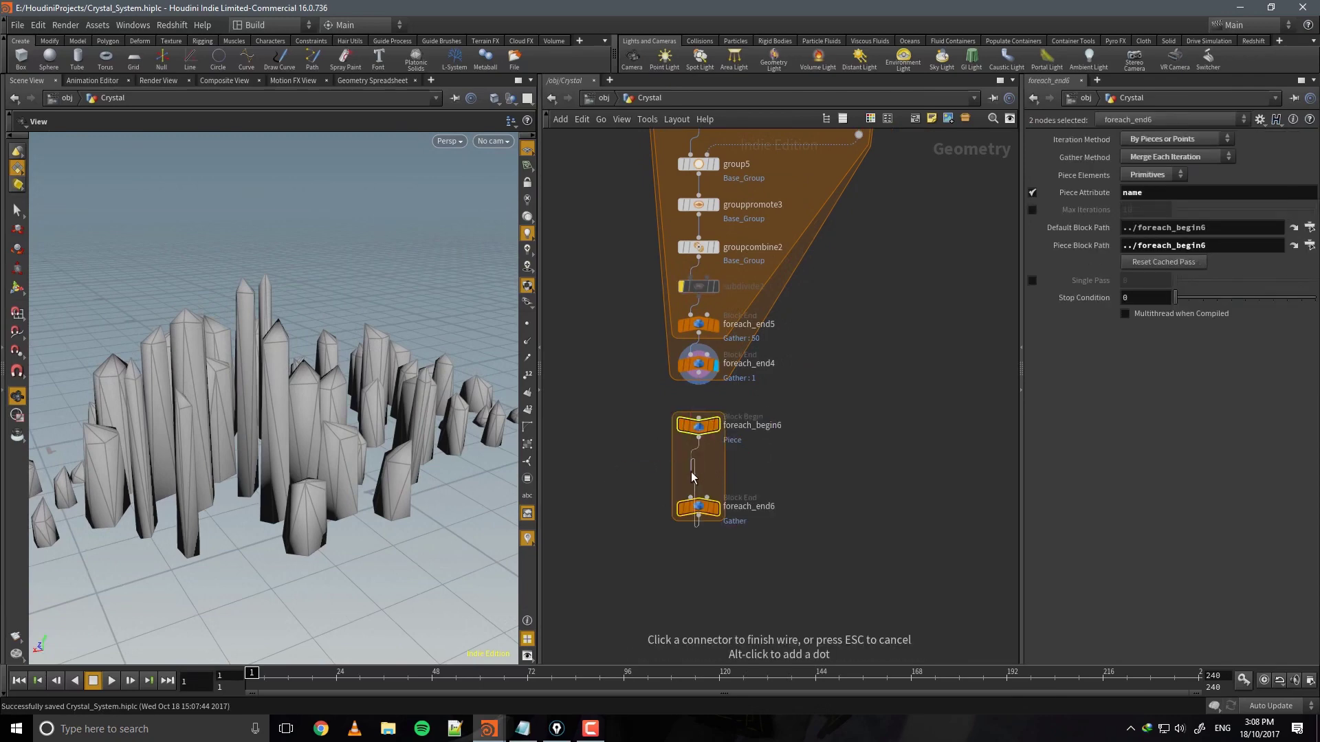
pyautogui.press('Escape')
pyautogui.click(873, 468)
pyautogui.moveTo(690, 497); pyautogui.dragTo(698, 373)
# Display foreach_end6 and move it well below foreach_begin6 to make room for nodes inside the loop.
pyautogui.scroll(2, 776, 489)
pyautogui.moveTo(775, 484); pyautogui.dragTo(774, 390, button='middle')
pyautogui.click(704, 415)
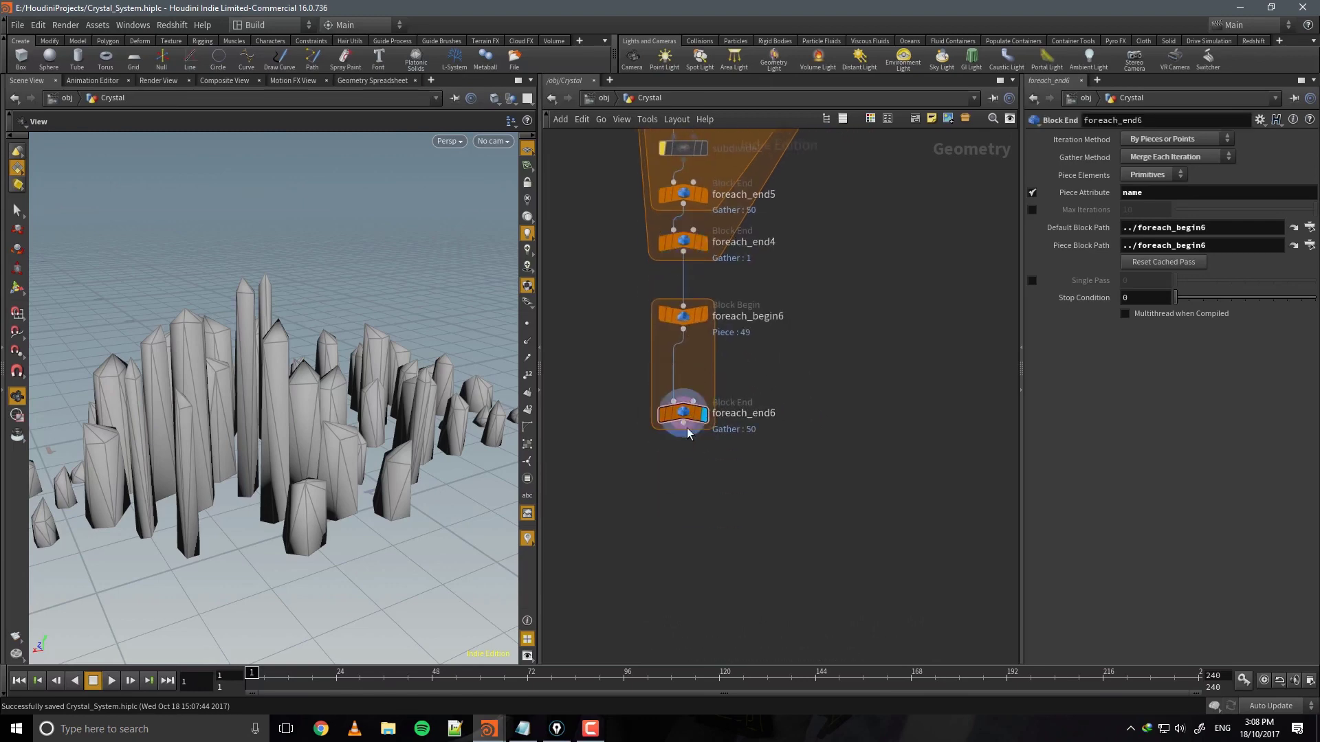
pyautogui.moveTo(689, 417); pyautogui.dragTo(689, 613)
pyautogui.moveTo(766, 560); pyautogui.dragTo(757, 489, button='middle')
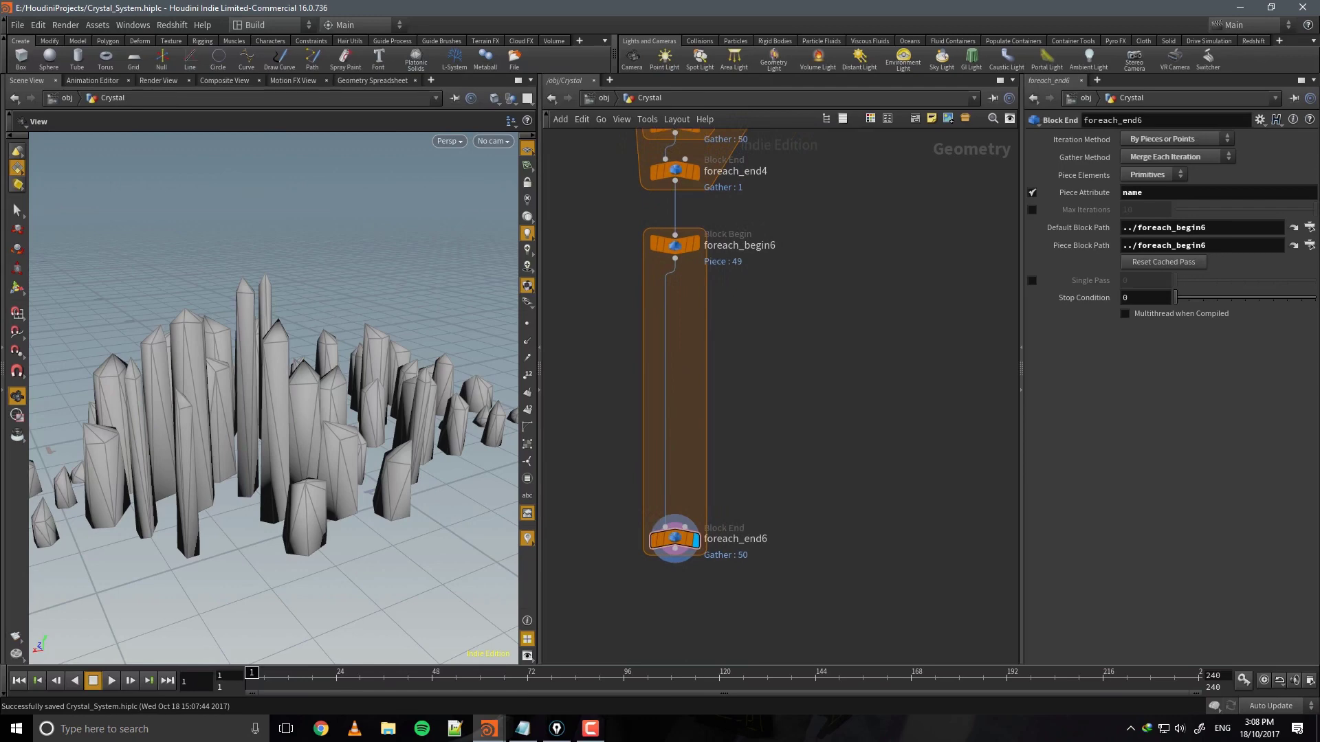
# Insert an Attribute Wrangle between foreach_begin6 and foreach_end6.
pyautogui.press('Tab')
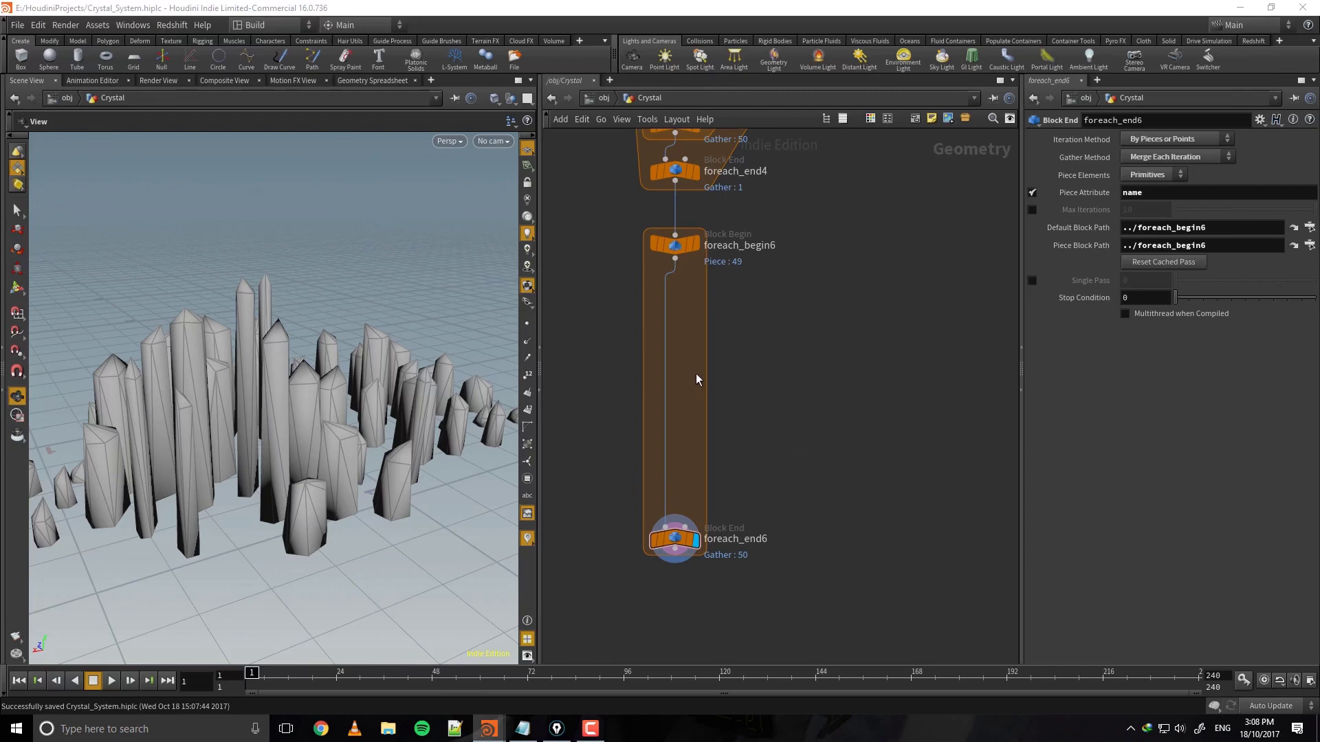
pyautogui.press('Tab')
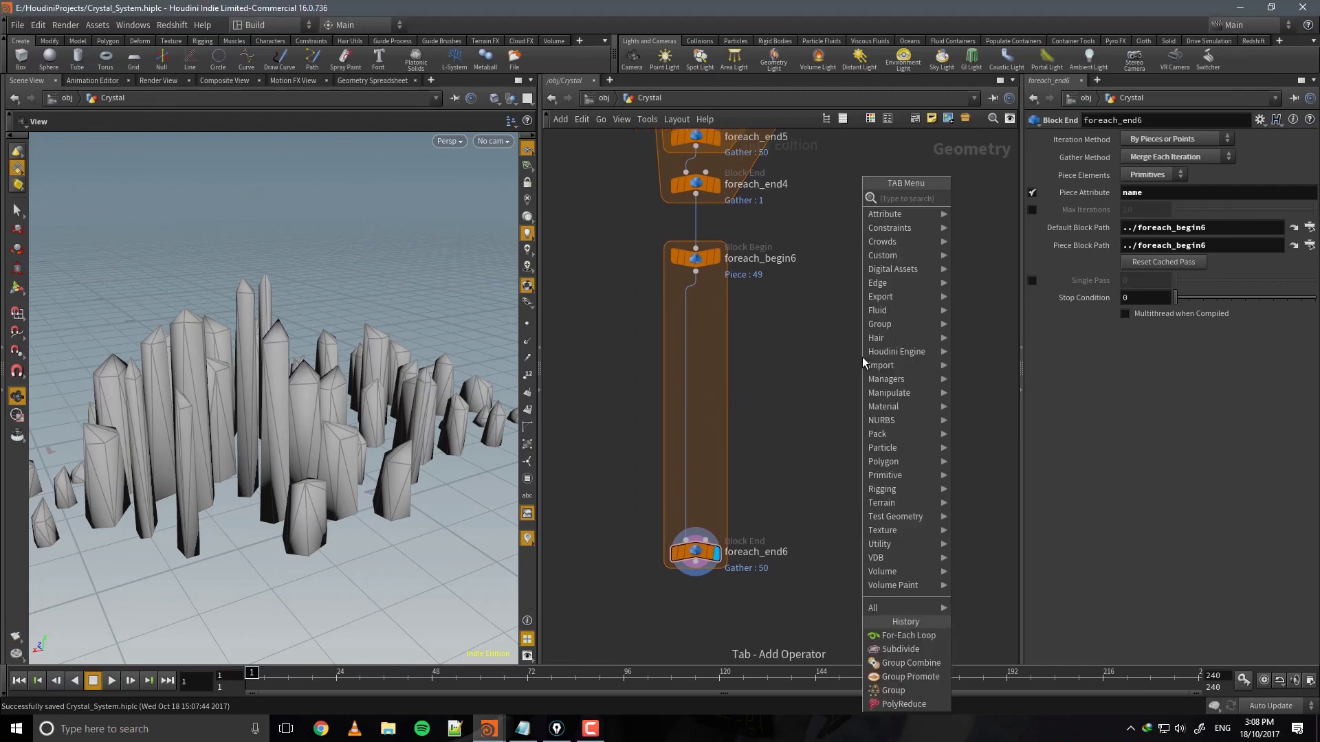
pyautogui.write('attw')
pyautogui.press('Return')
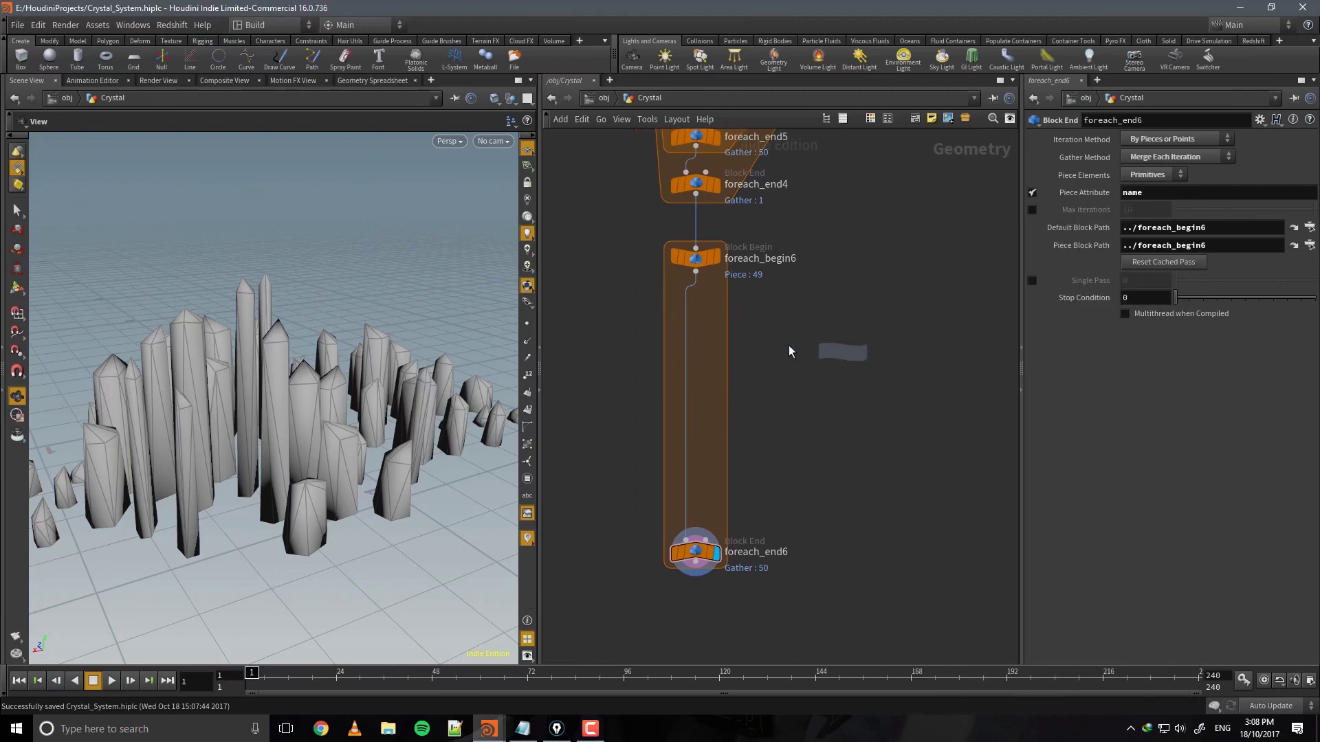
pyautogui.click(692, 307)
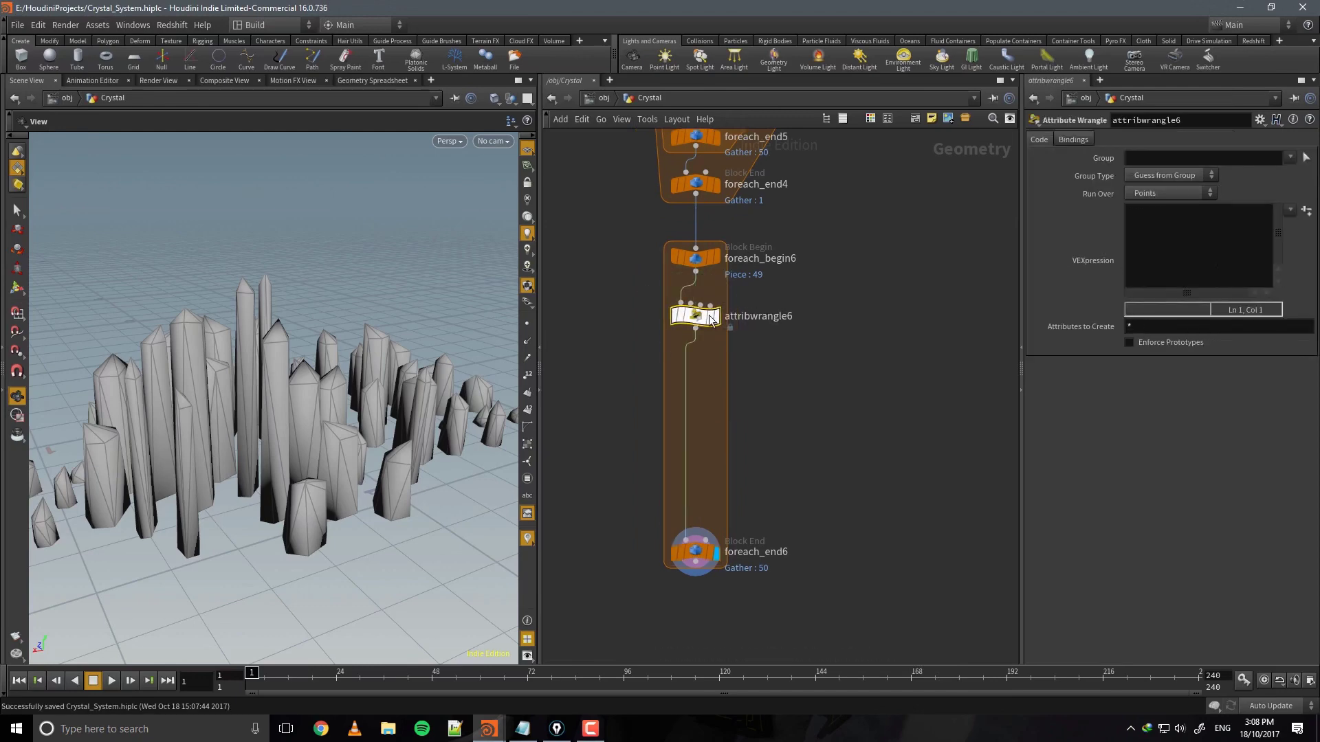
# Examine the single crystal piece and attribute information at attribwrangle6, with foreach_end6 displayed again for the whole cluster.
pyautogui.click(718, 317)
pyautogui.moveTo(405, 377); pyautogui.dragTo(350, 356)
pyautogui.middleClick(698, 318)
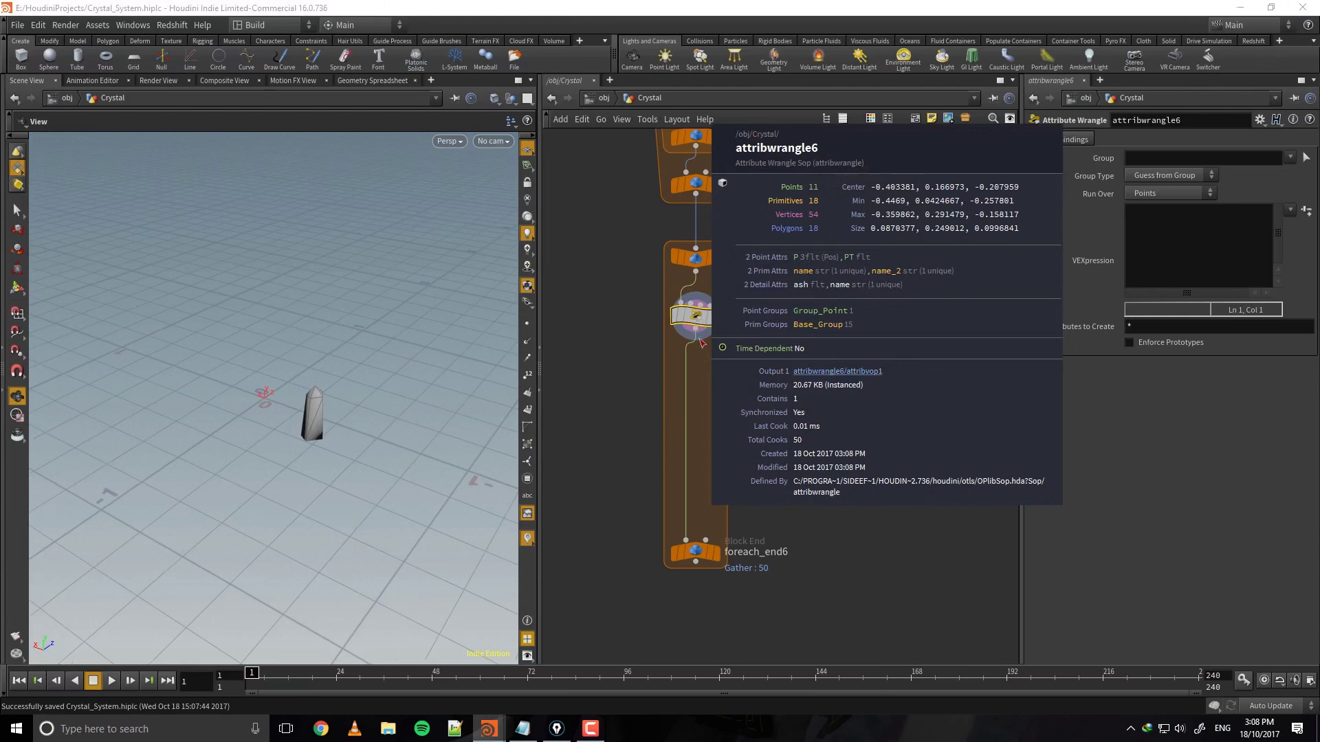
pyautogui.click(714, 552)
pyautogui.click(706, 560)
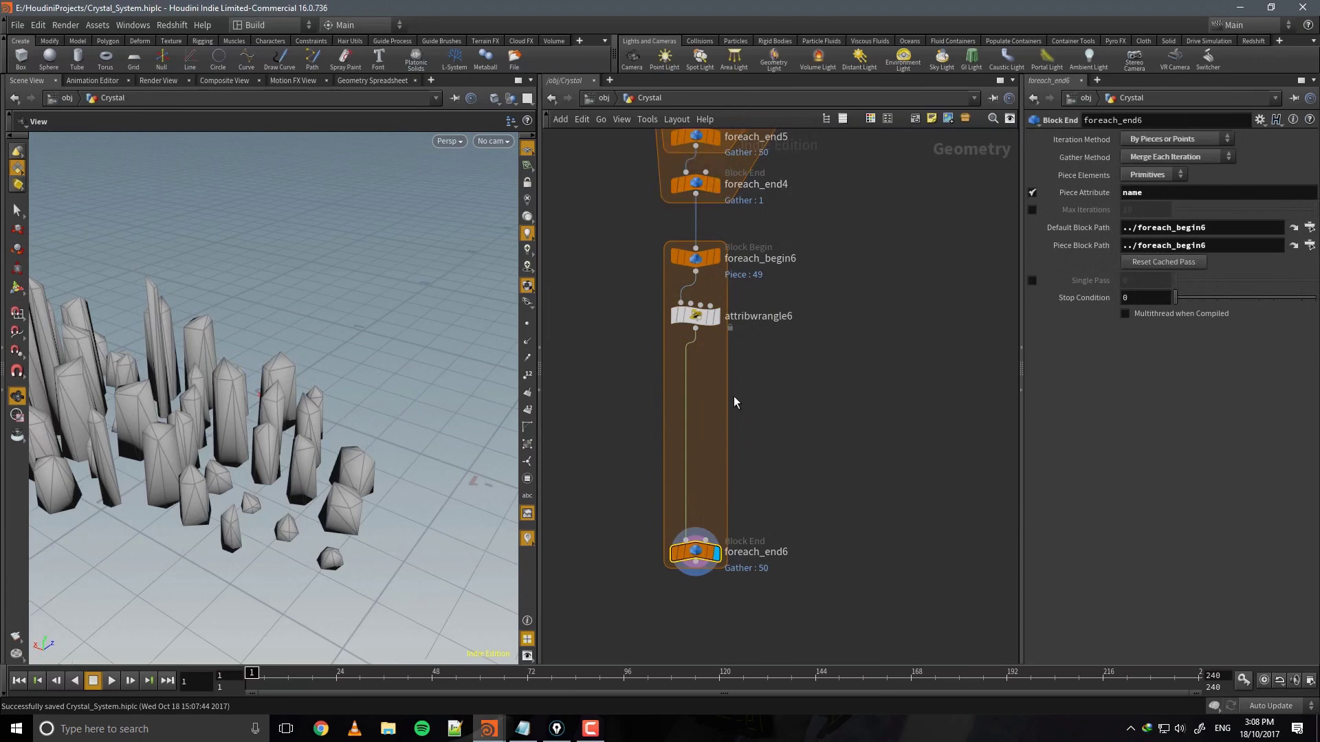
pyautogui.middleClick(697, 318)
pyautogui.moveTo(698, 316); pyautogui.dragTo(708, 320, button='middle')
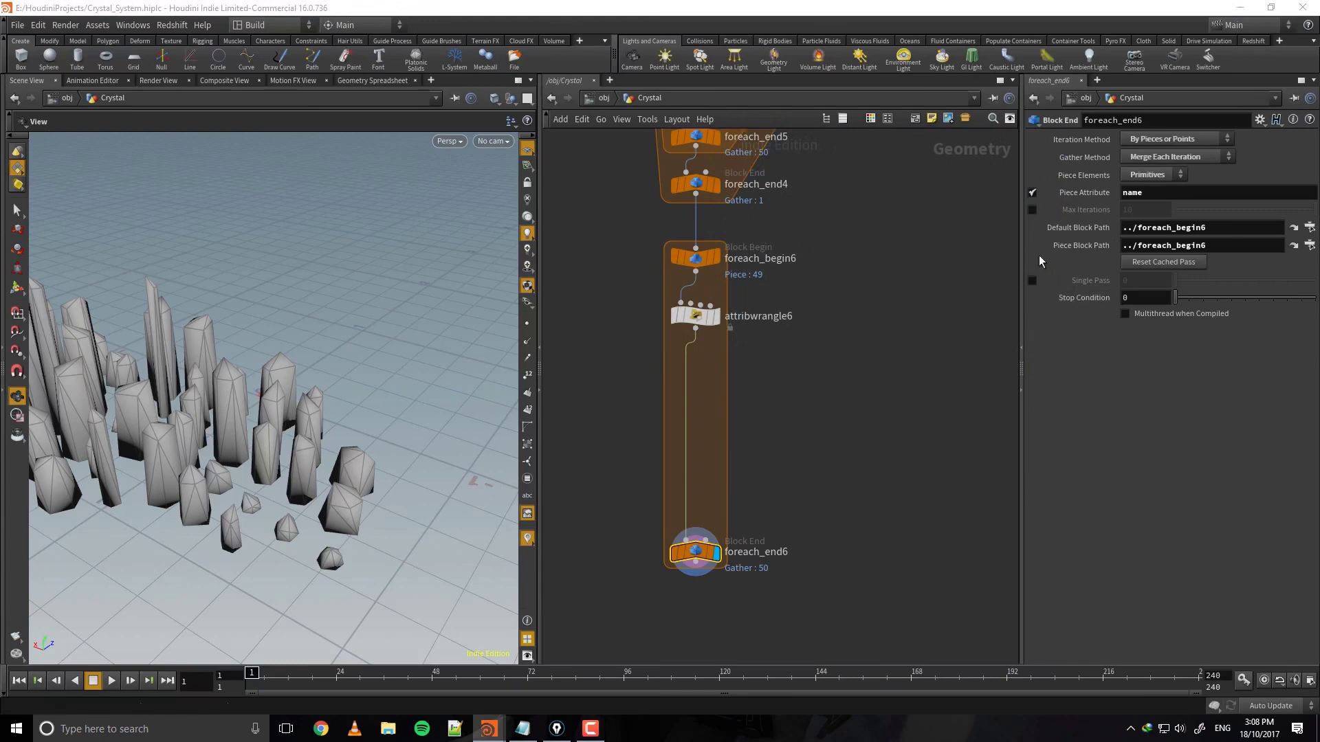
# Run attribwrangle6 over Primitives with the expression s@name = "Large_Gems_" + s@name; and save the scene.
pyautogui.click(696, 316)
pyautogui.moveTo(1022, 275); pyautogui.dragTo(822, 275)
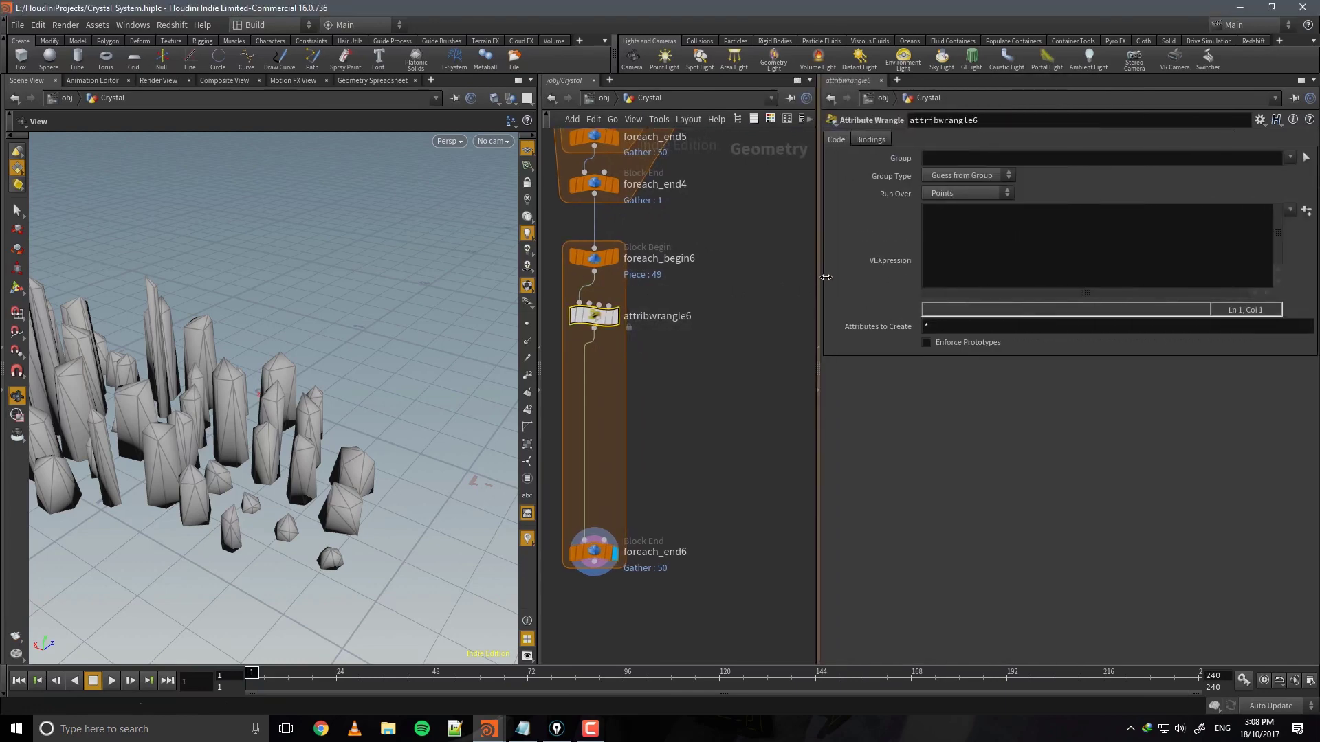
pyautogui.click(989, 195)
pyautogui.click(990, 211)
pyautogui.click(1013, 233)
pyautogui.write('s')
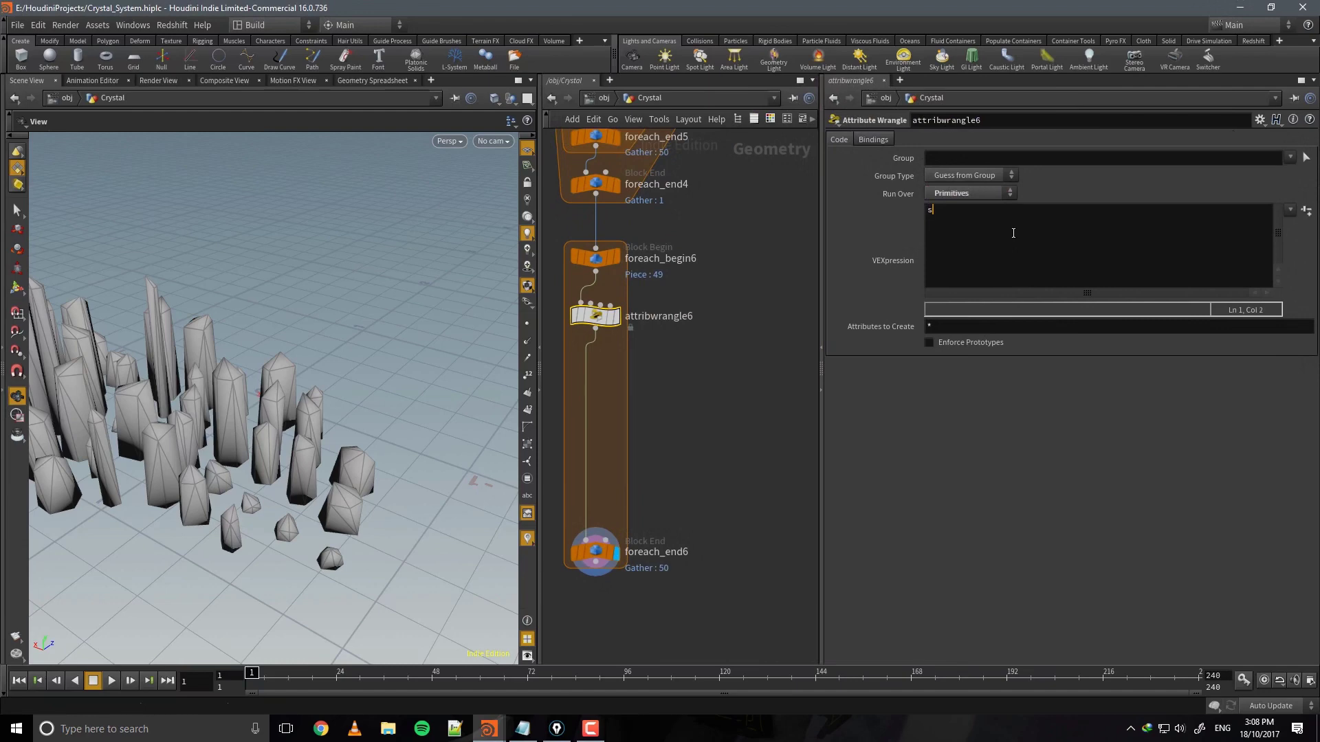
pyautogui.write('@name = "Large_Gems_" + s@name;')
pyautogui.hotkey('ctrl', 's')
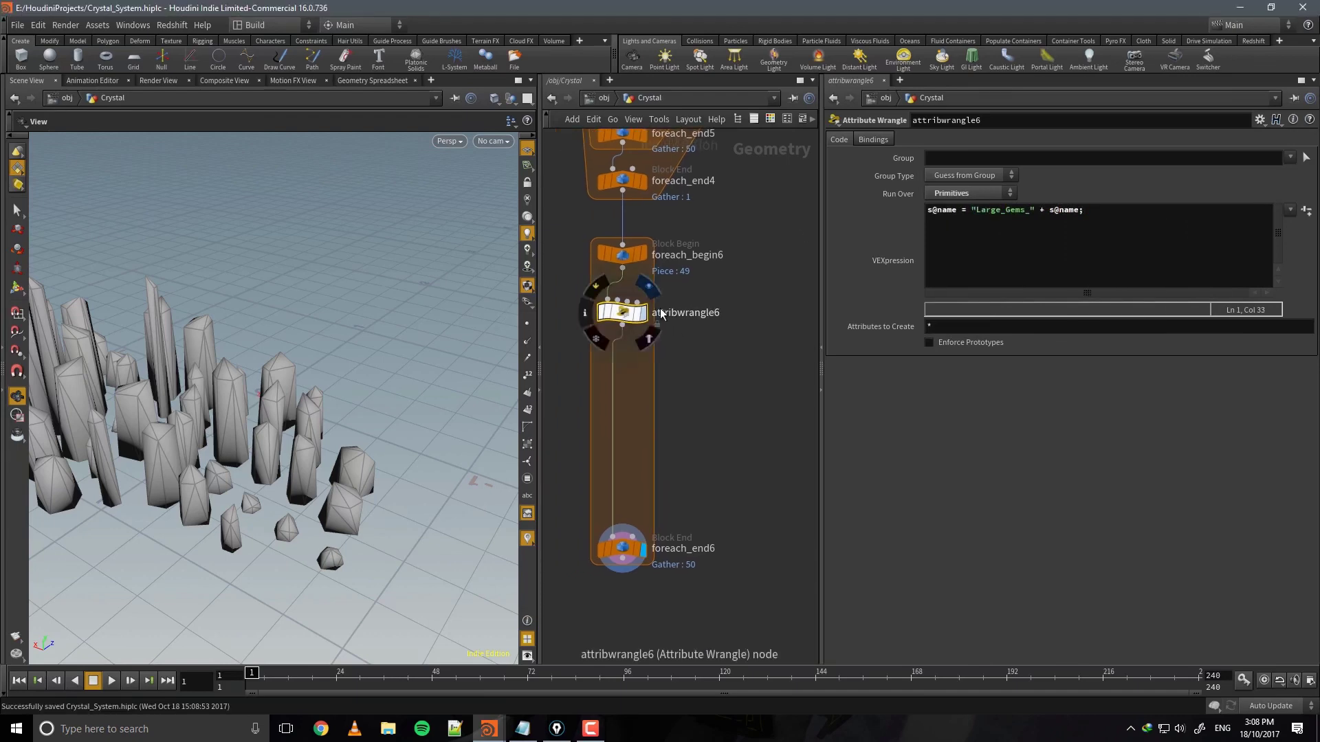
# Rename the attribwrangle6 node as Rename.
pyautogui.doubleClick(684, 314)
pyautogui.write('Rername')
pyautogui.press('Return')
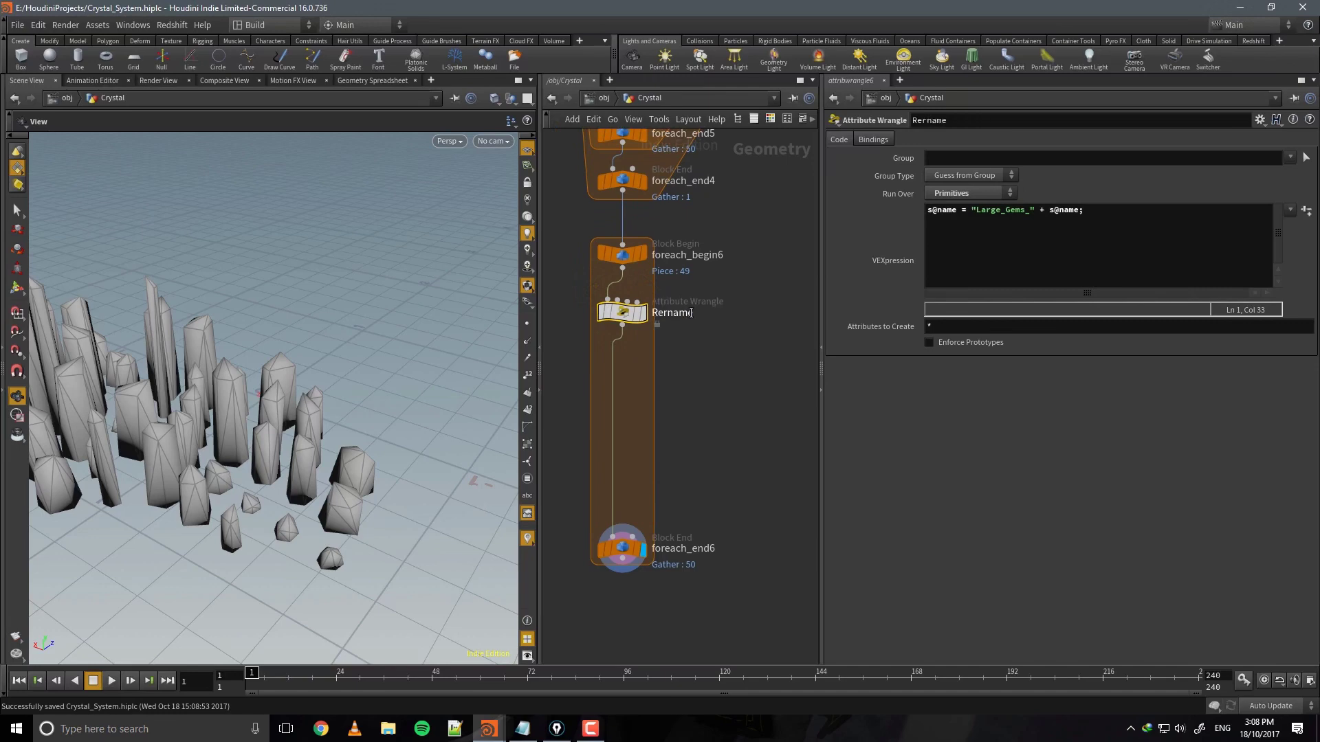
pyautogui.doubleClick(694, 313)
pyautogui.write('Rename')
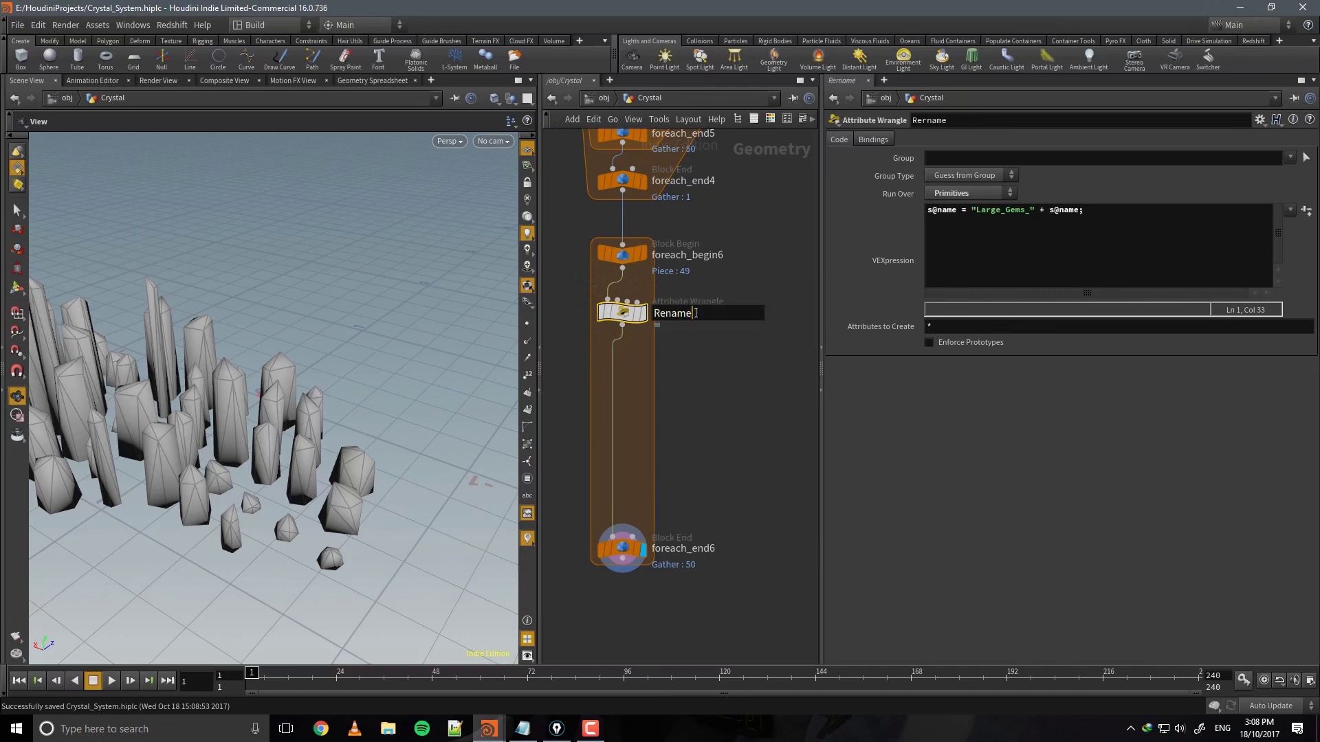
pyautogui.press('Return')
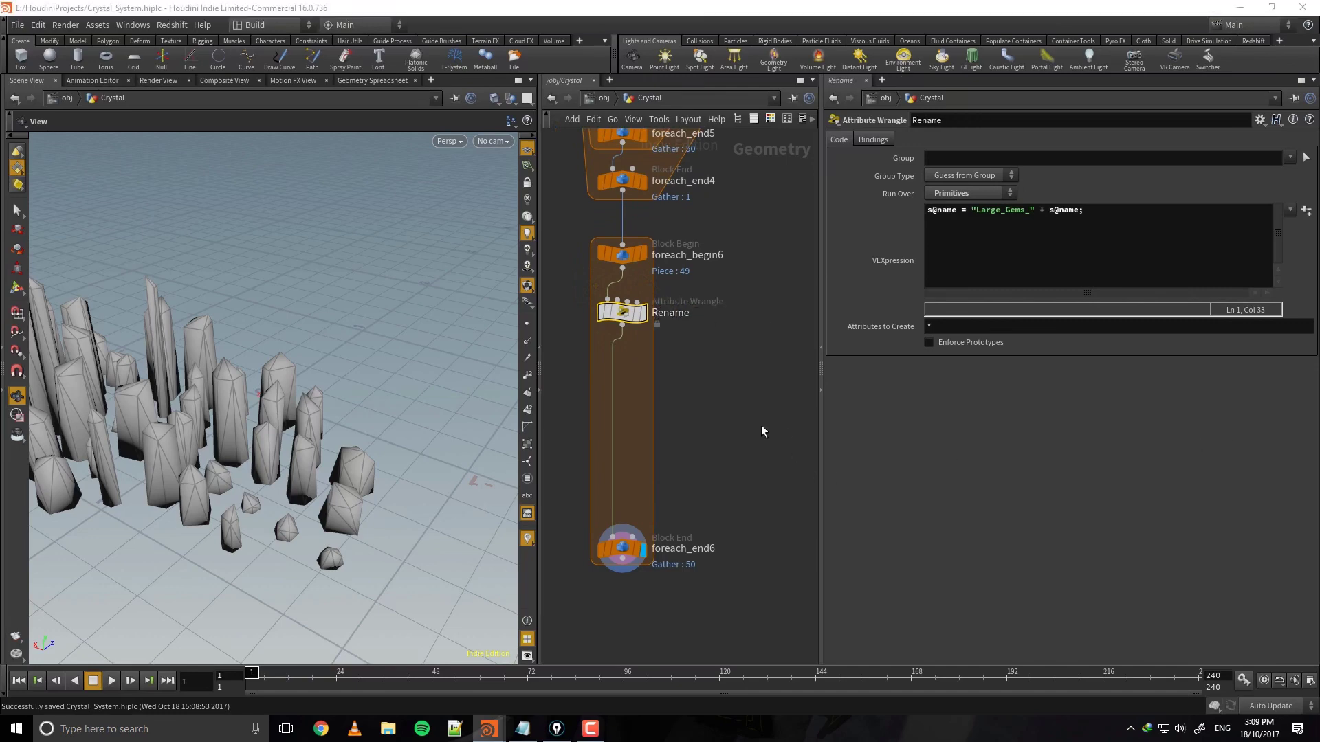
# Insert an Attribute Delete node after the Rename wrangle inside the loop.
pyautogui.press('Tab')
pyautogui.write('a')
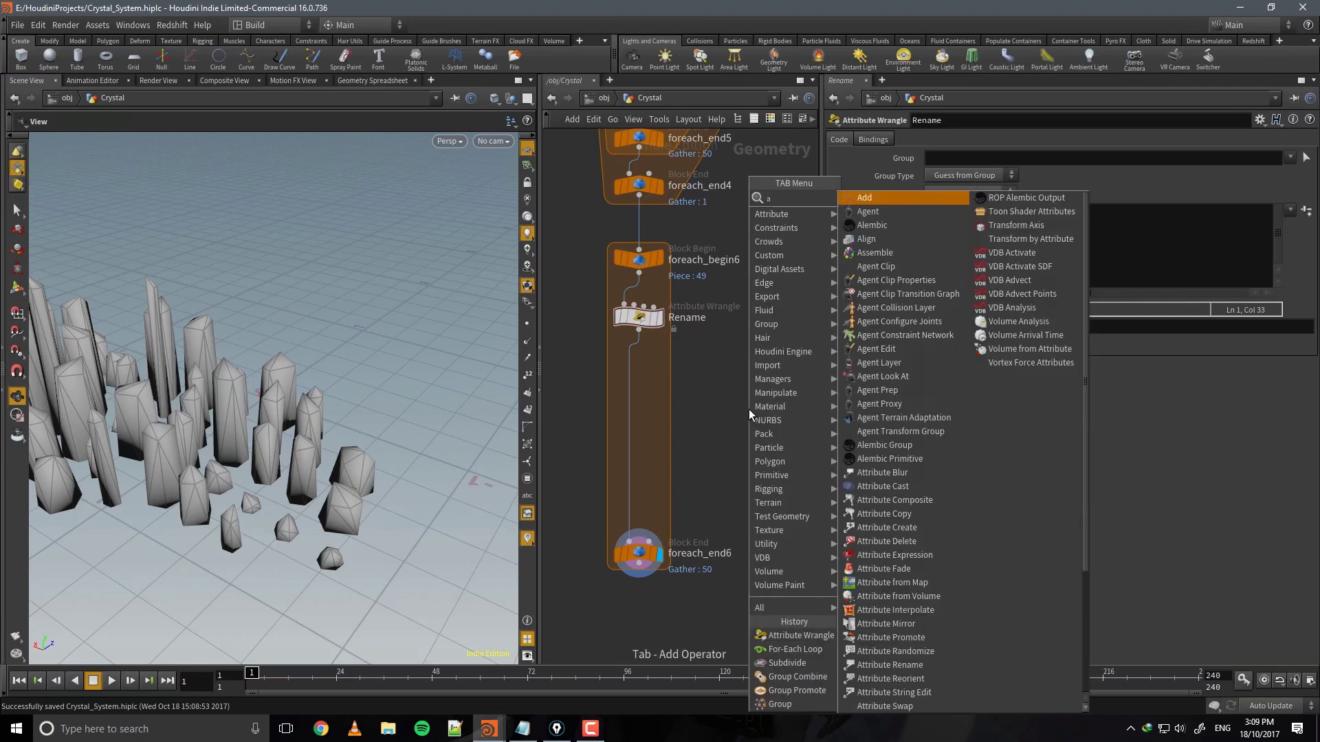
pyautogui.write('tdel')
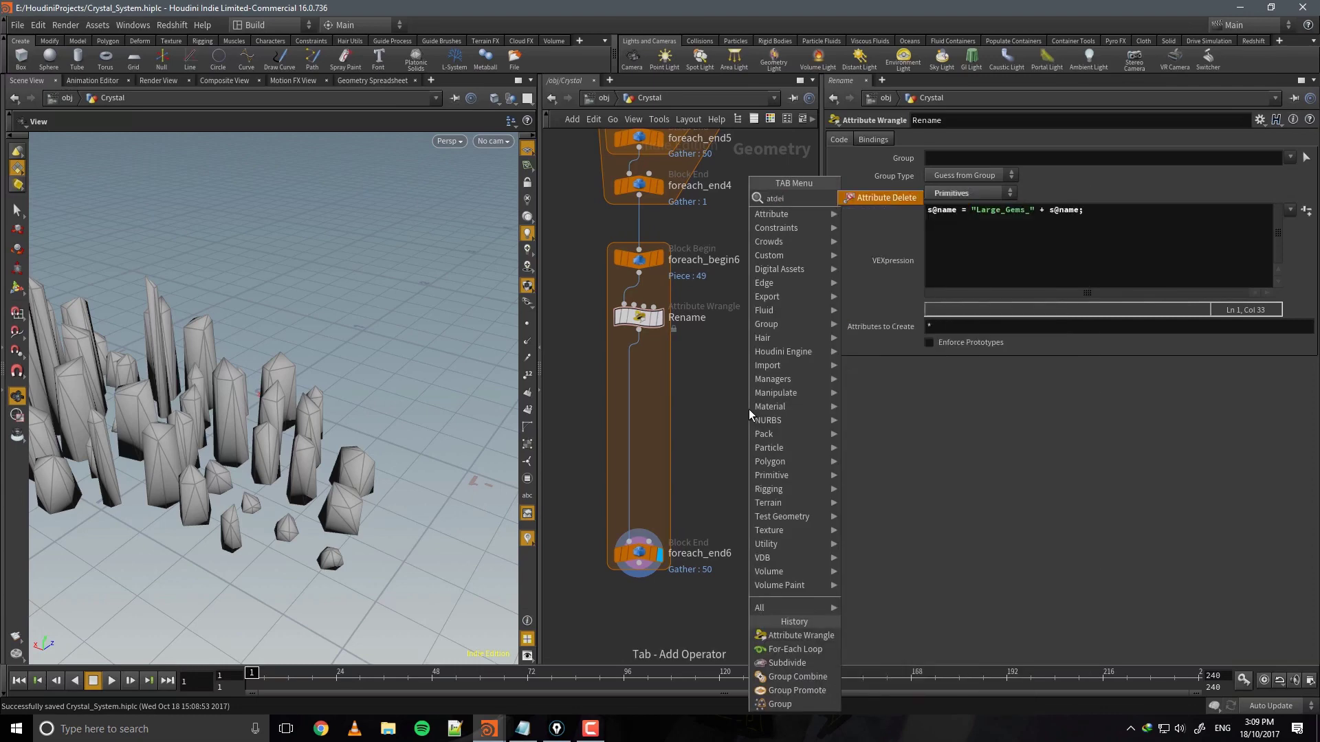
pyautogui.press('Return')
pyautogui.doubleClick(635, 365)
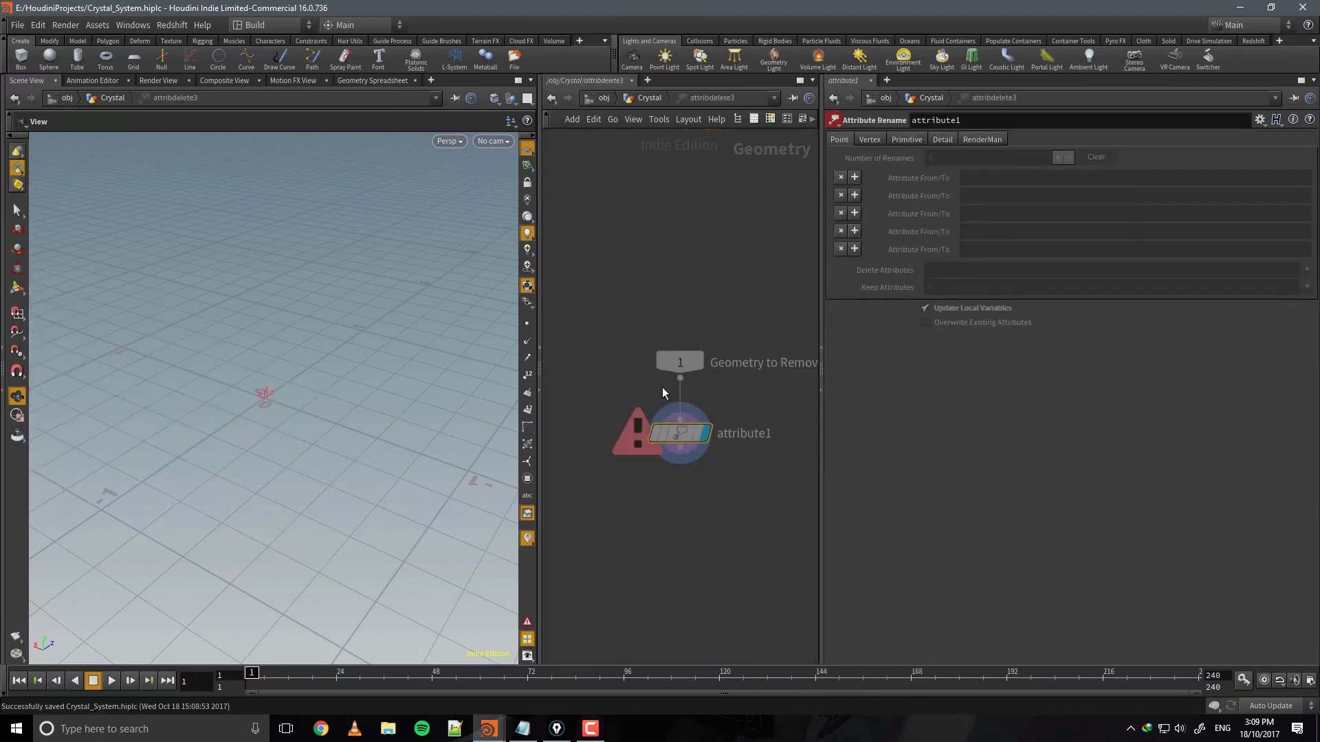
pyautogui.press('u')
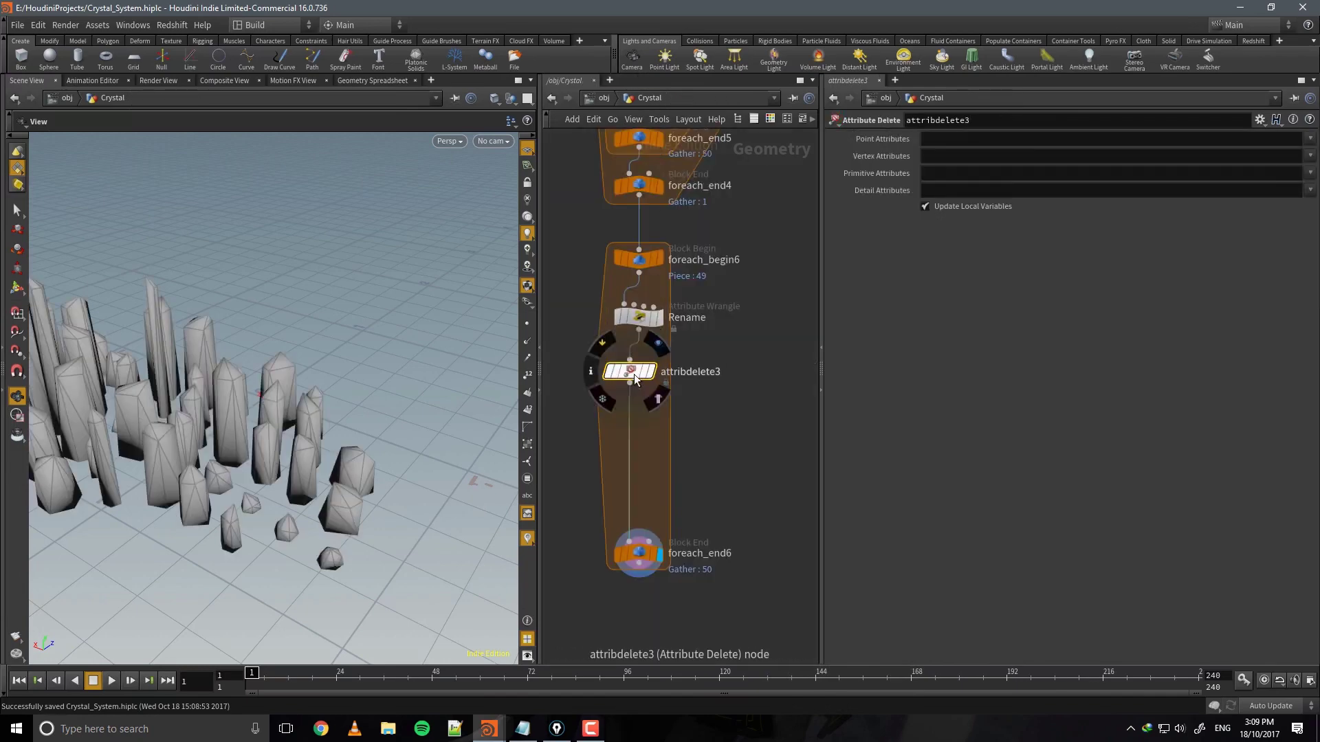
# Insert a Group Delete node after attribdelete3, tighten the node spacing, and display the new node.
pyautogui.press('Tab')
pyautogui.write('groud')
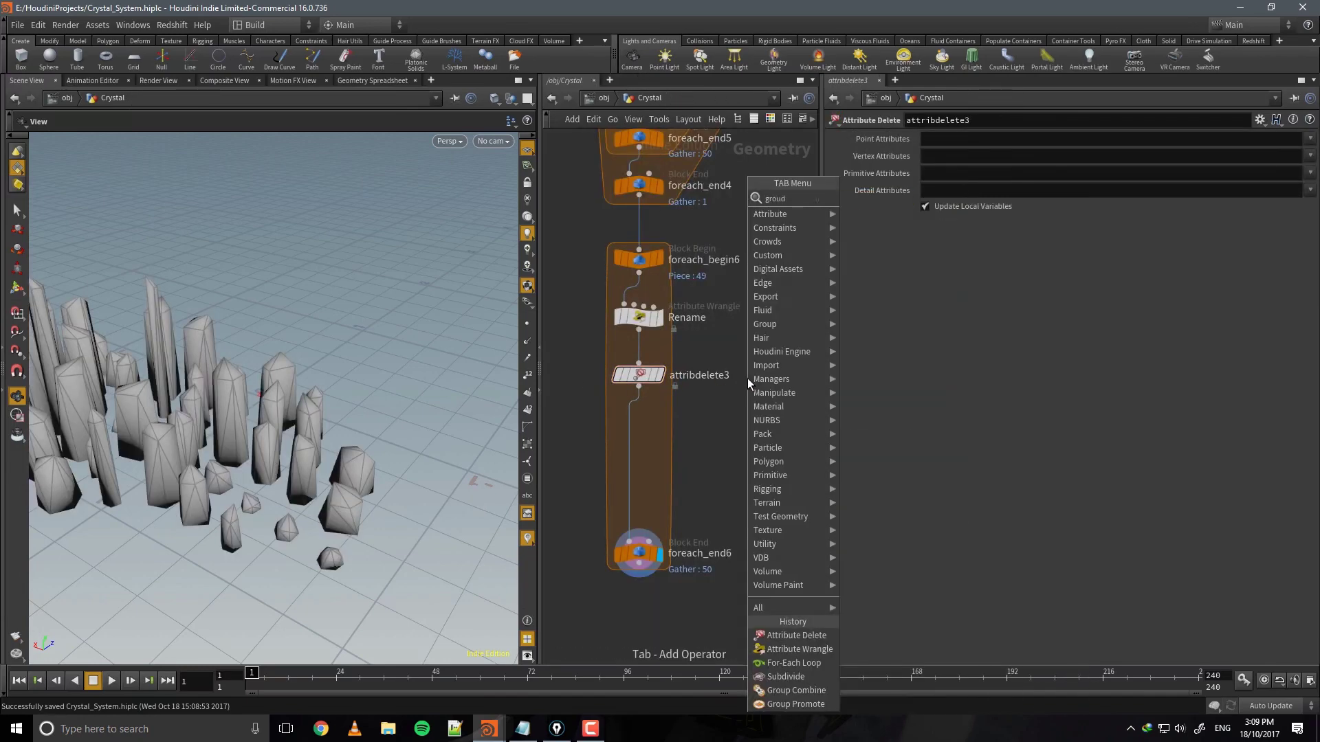
pyautogui.press('Return')
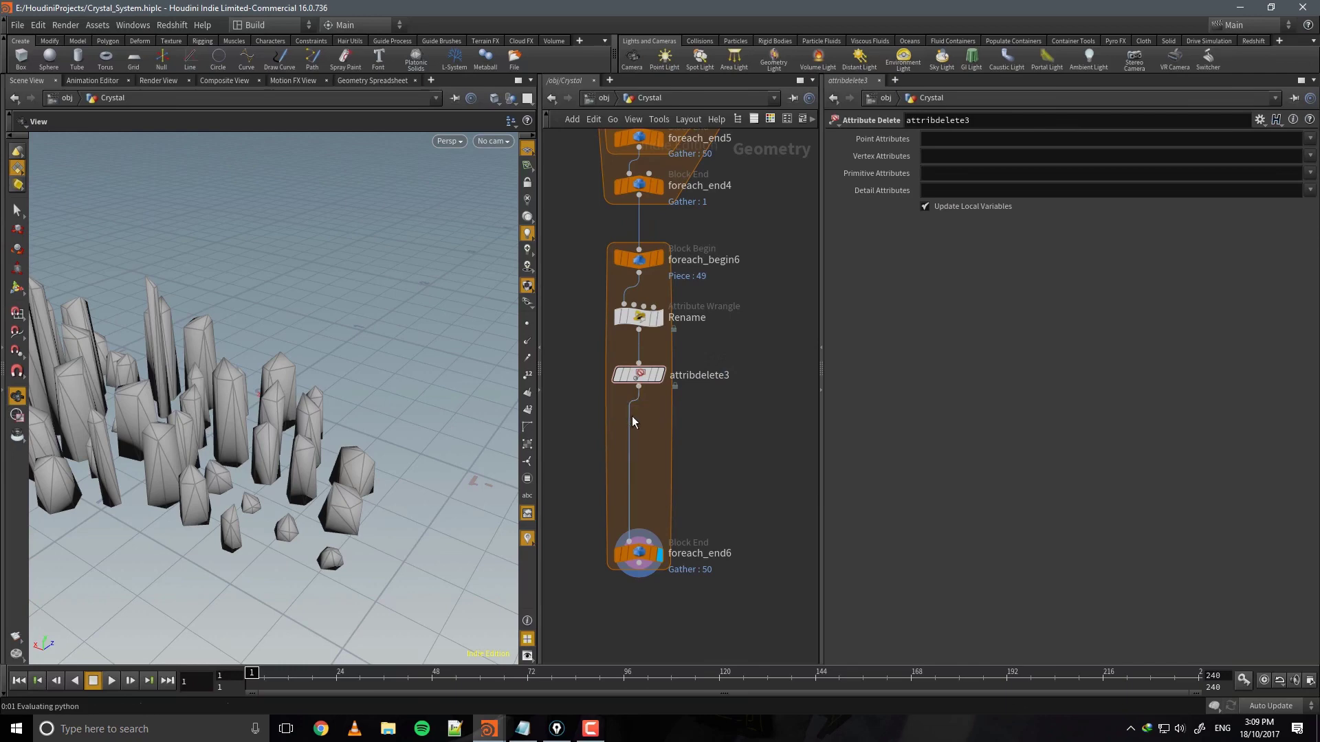
pyautogui.click(633, 420)
pyautogui.press('l')
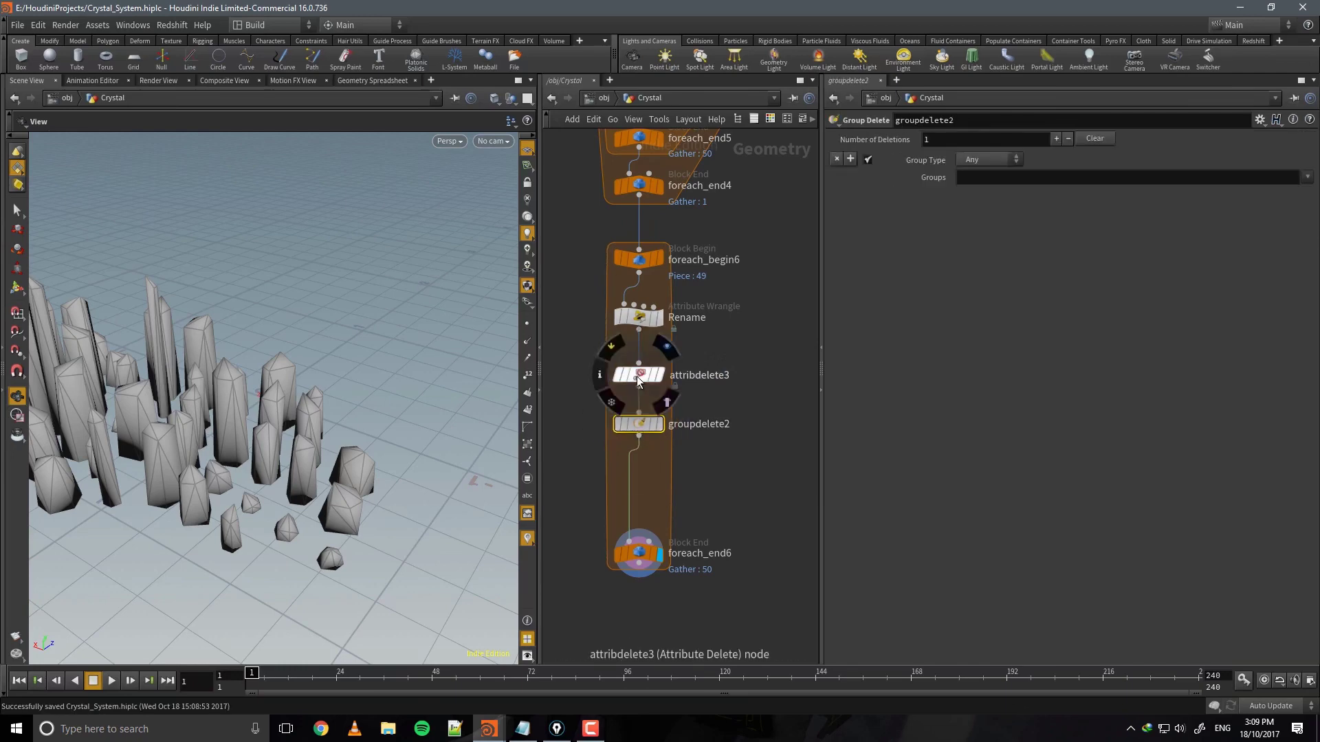
pyautogui.moveTo(649, 429); pyautogui.dragTo(649, 415)
pyautogui.click(659, 410)
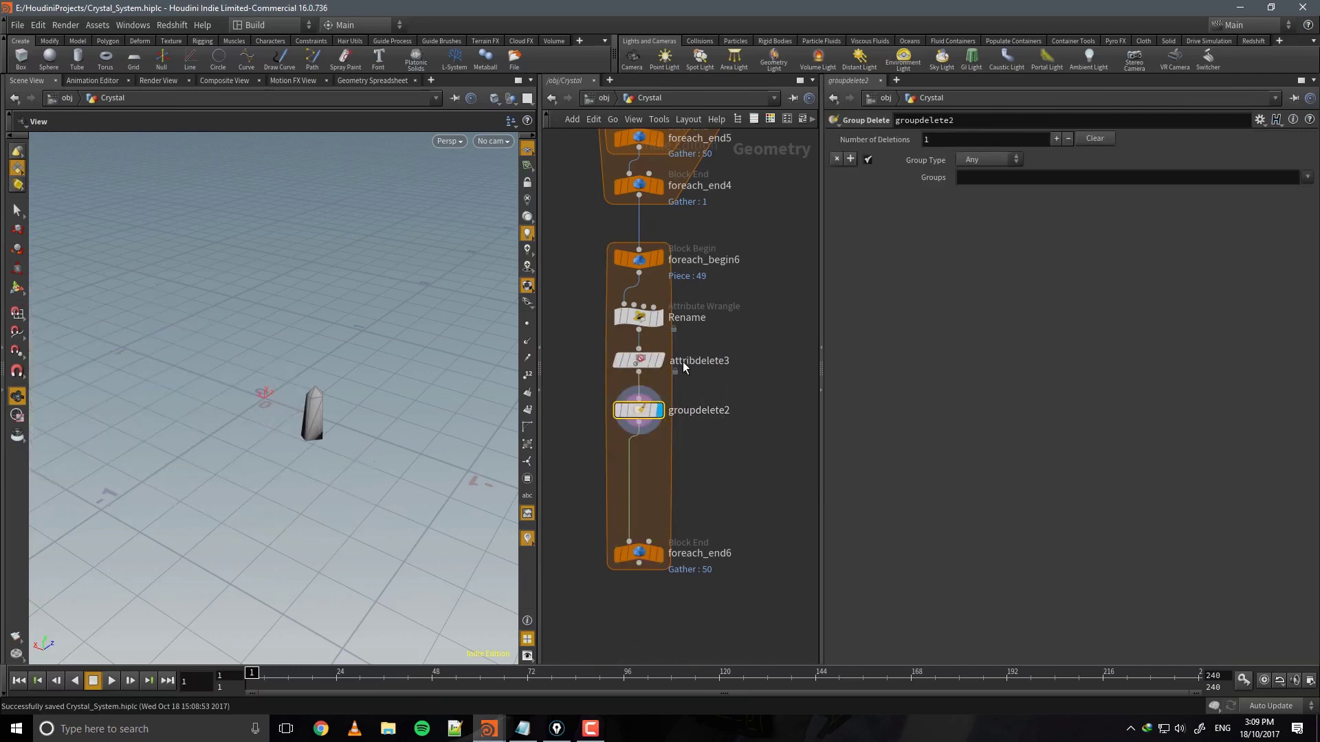
# Display attribdelete3 and set it to delete the point attribute PT and the detail attribute ash.
pyautogui.click(661, 361)
pyautogui.click(1310, 139)
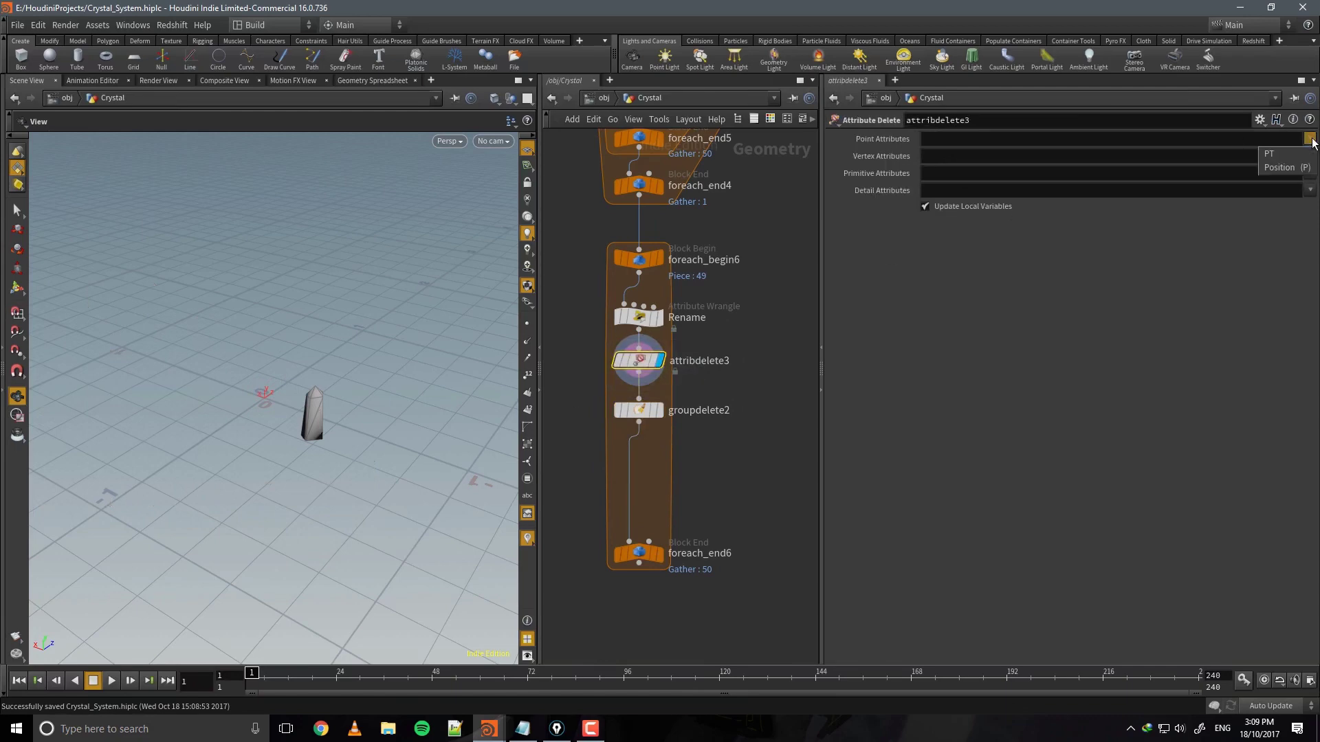
pyautogui.click(1292, 172)
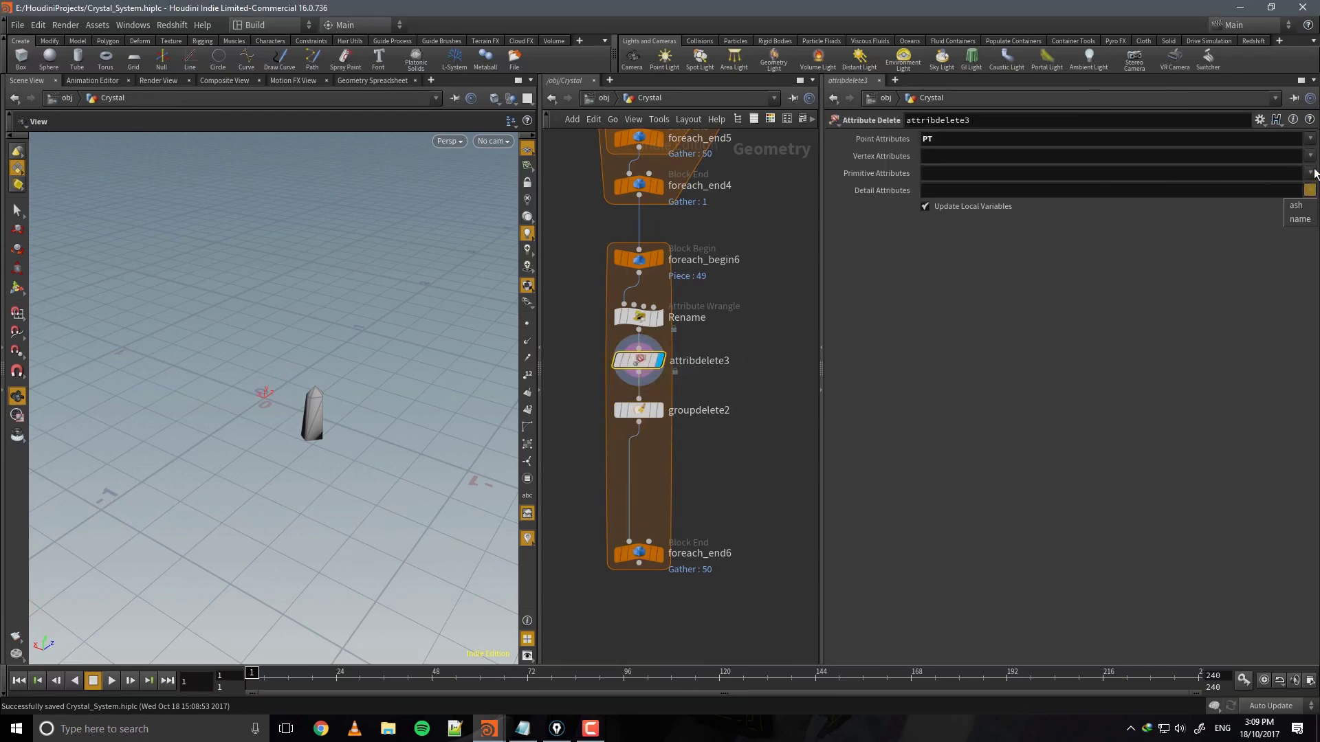
pyautogui.click(1310, 190)
pyautogui.click(1303, 209)
# Check the Rename wrangle's attribute information and add name to the detail attributes deleted by attribdelete3.
pyautogui.click(644, 317)
pyautogui.middleClick(649, 316)
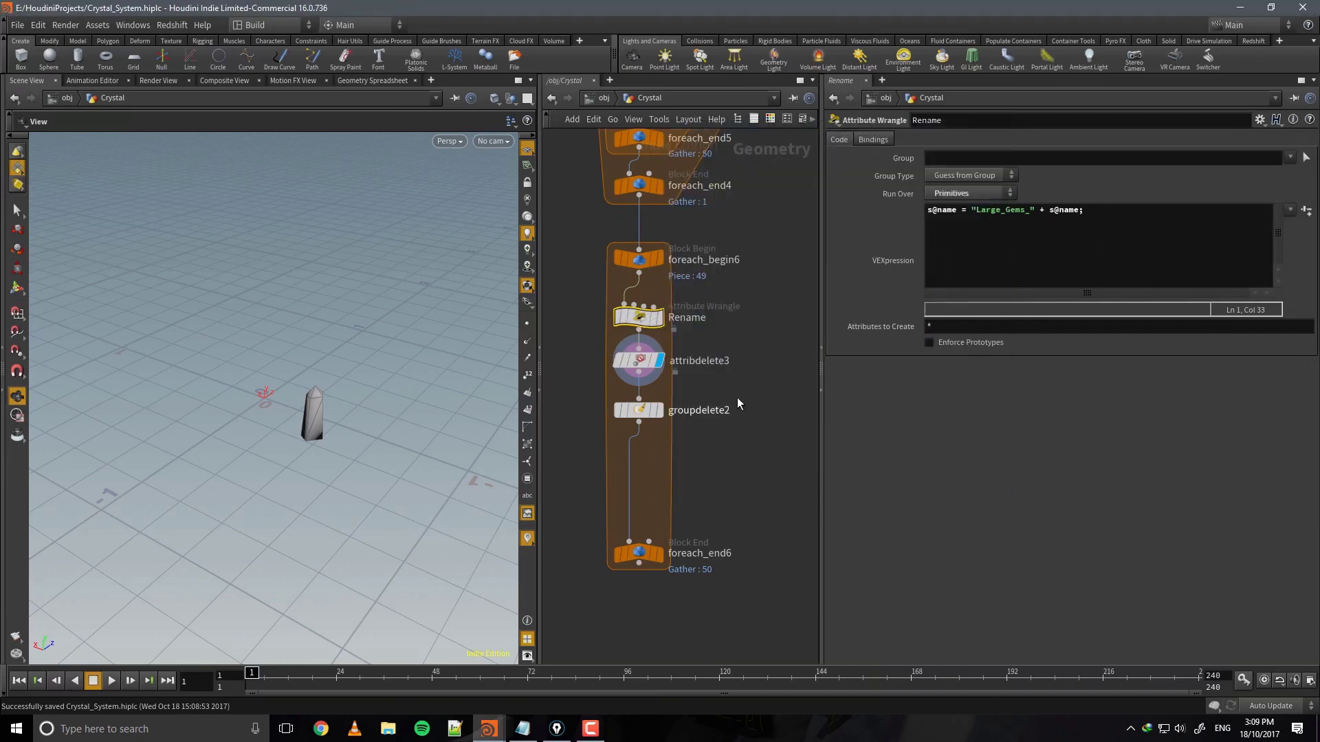
pyautogui.click(639, 360)
pyautogui.click(1309, 190)
pyautogui.click(1300, 219)
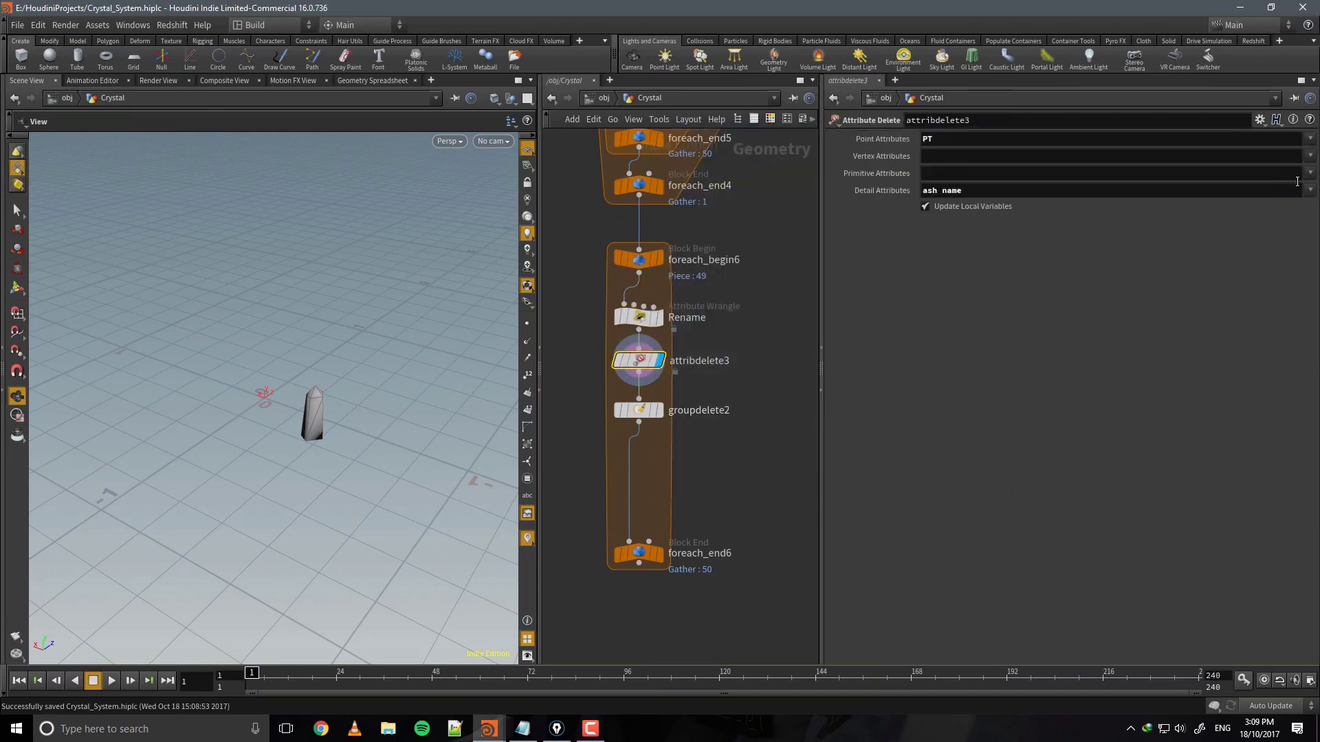
# Review the primitive attributes available in attribdelete3 and the attribute information on its geometry.
pyautogui.click(1309, 173)
pyautogui.middleClick(645, 363)
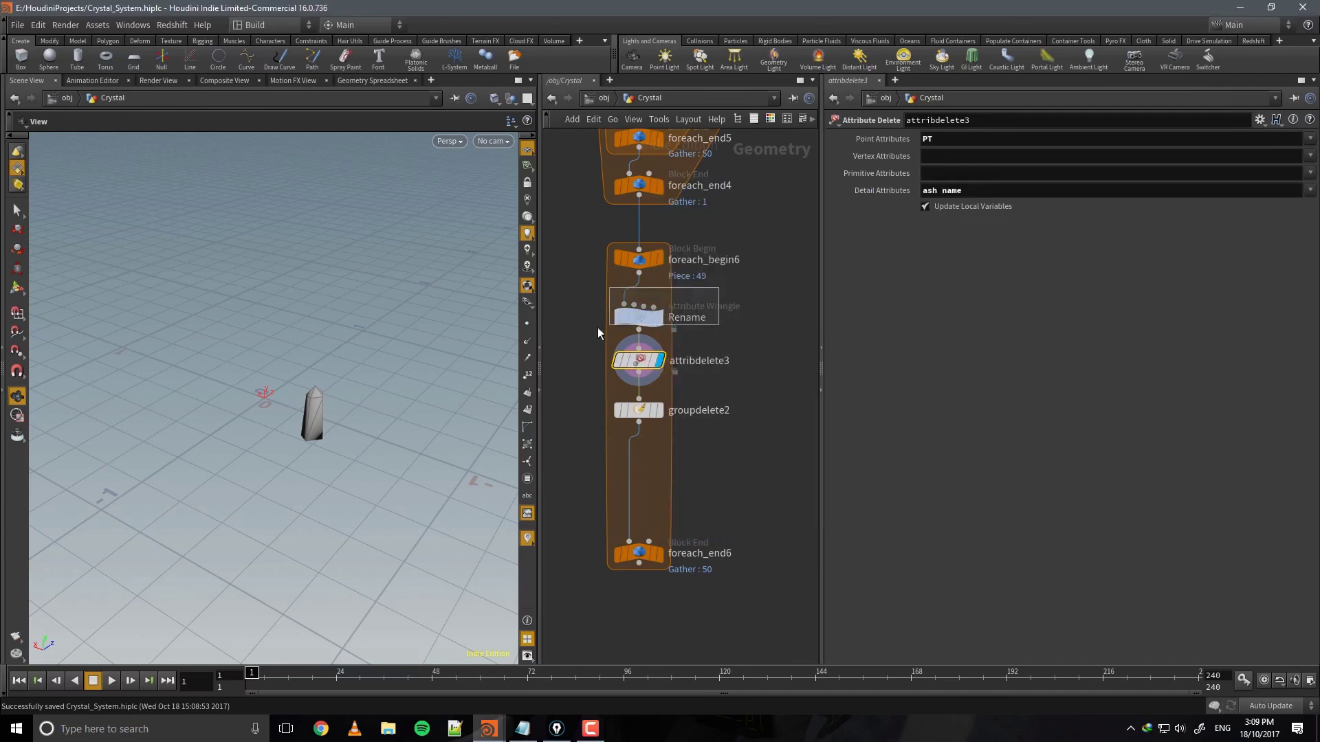
pyautogui.click(638, 317)
pyautogui.click(638, 360)
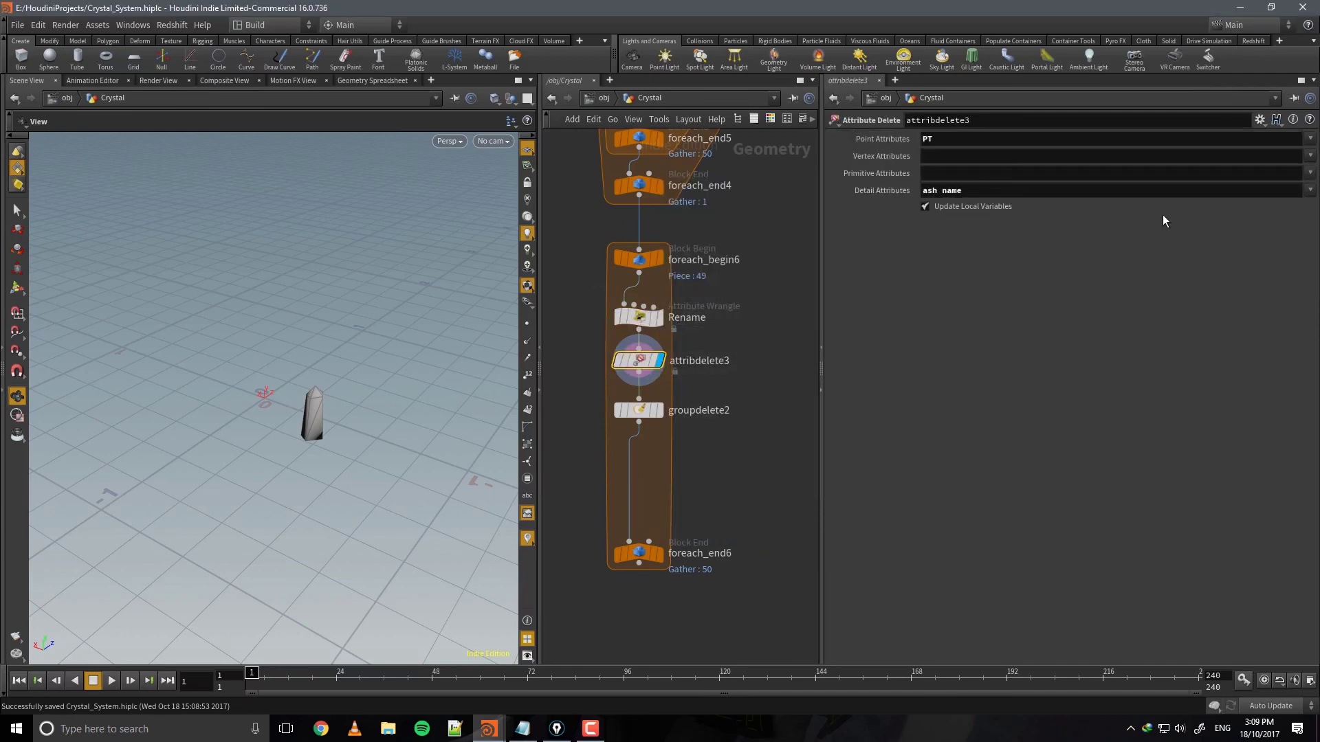
# Extend the Rename wrangle's name expression by appending + "_" + s@name_2.
pyautogui.click(642, 322)
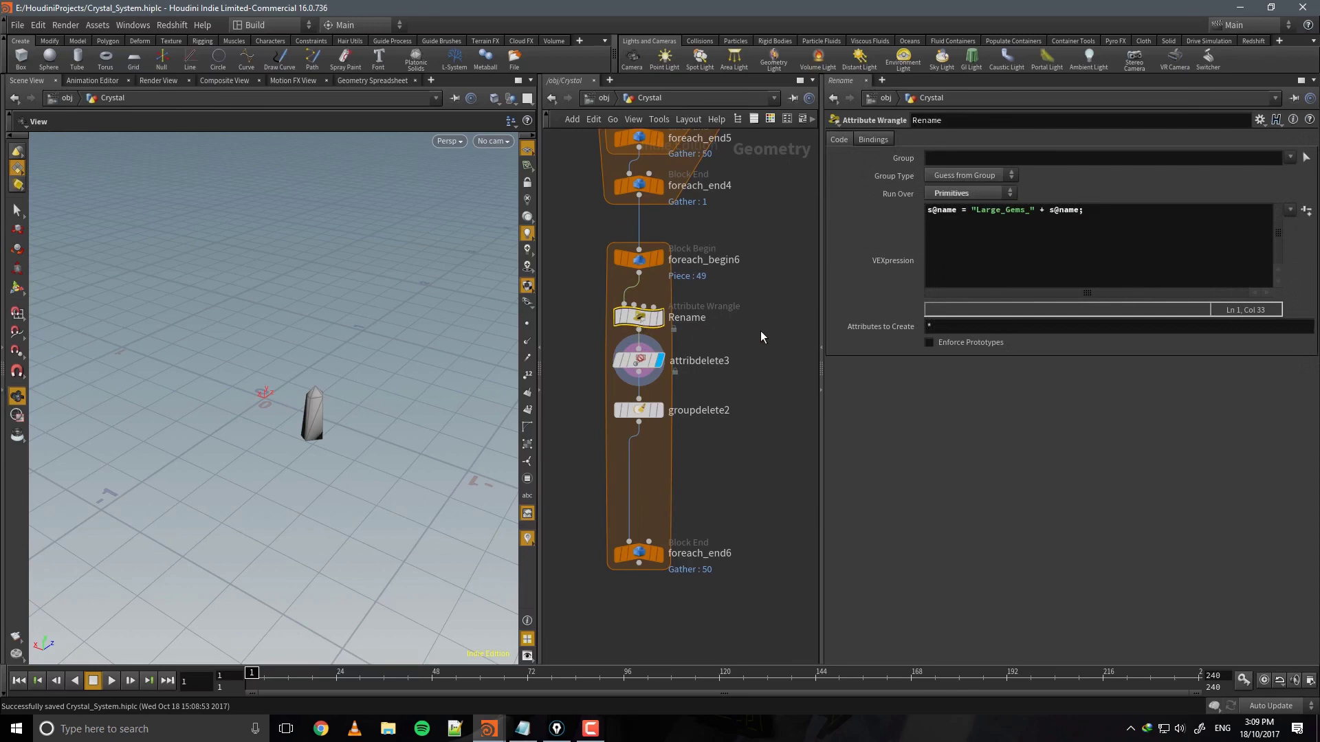
pyautogui.moveTo(762, 332); pyautogui.dragTo(585, 371)
pyautogui.moveTo(749, 305); pyautogui.dragTo(616, 333)
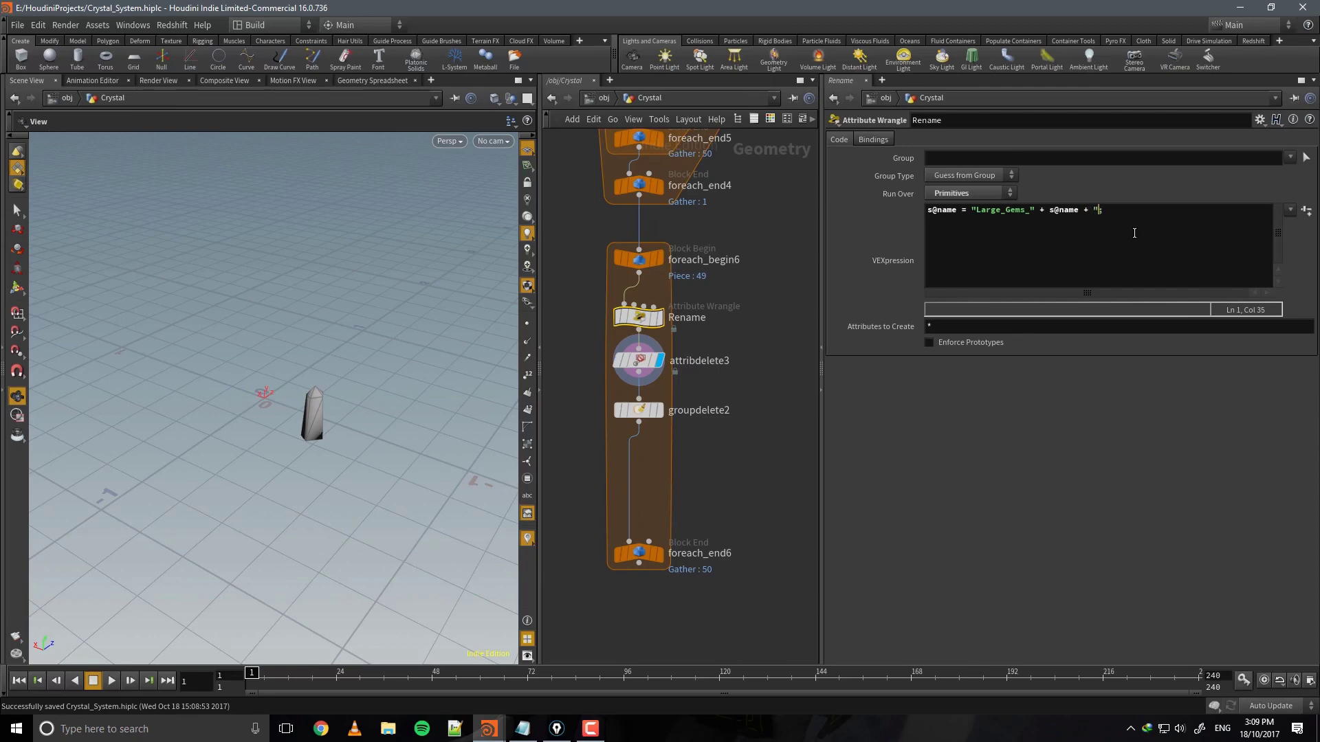
pyautogui.write('+ s')
pyautogui.write('@name_2')
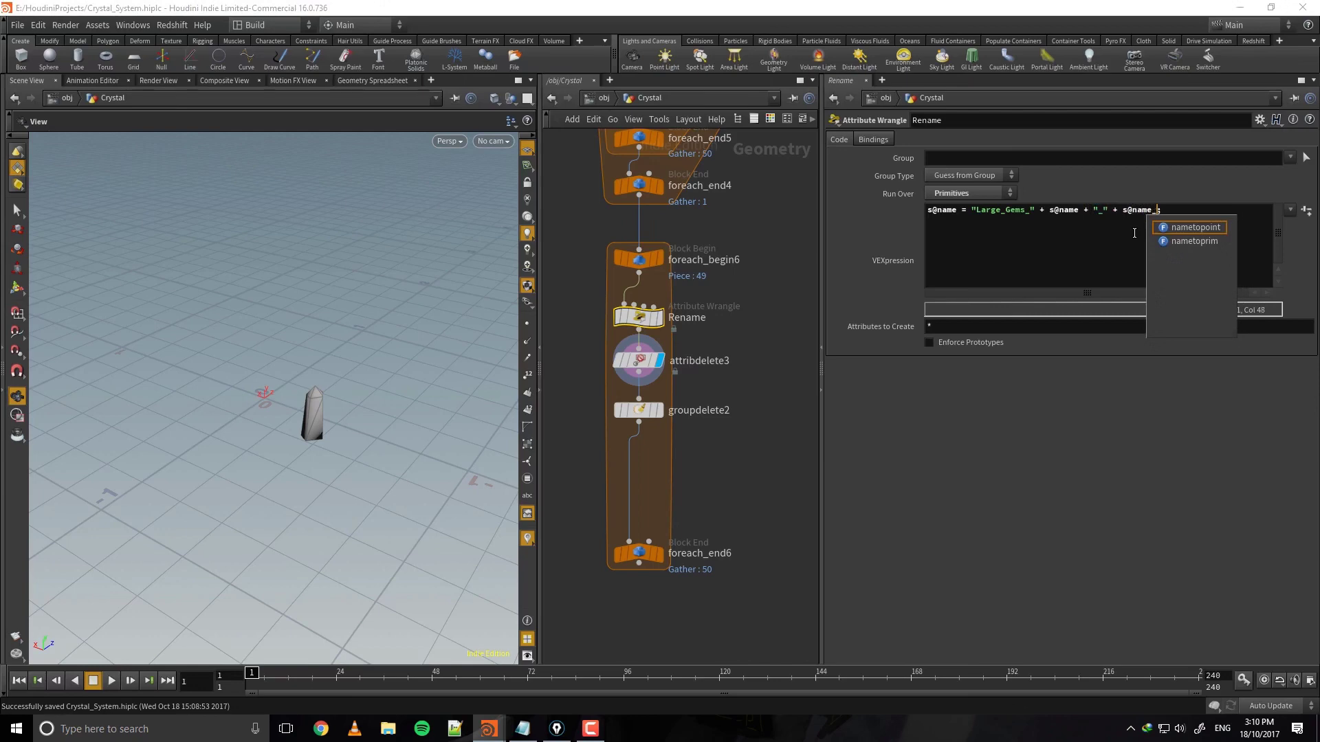
# Examine the Rename node's primitive names in the Geometry Spreadsheet, widening the name column to show them in full.
pyautogui.click(638, 410)
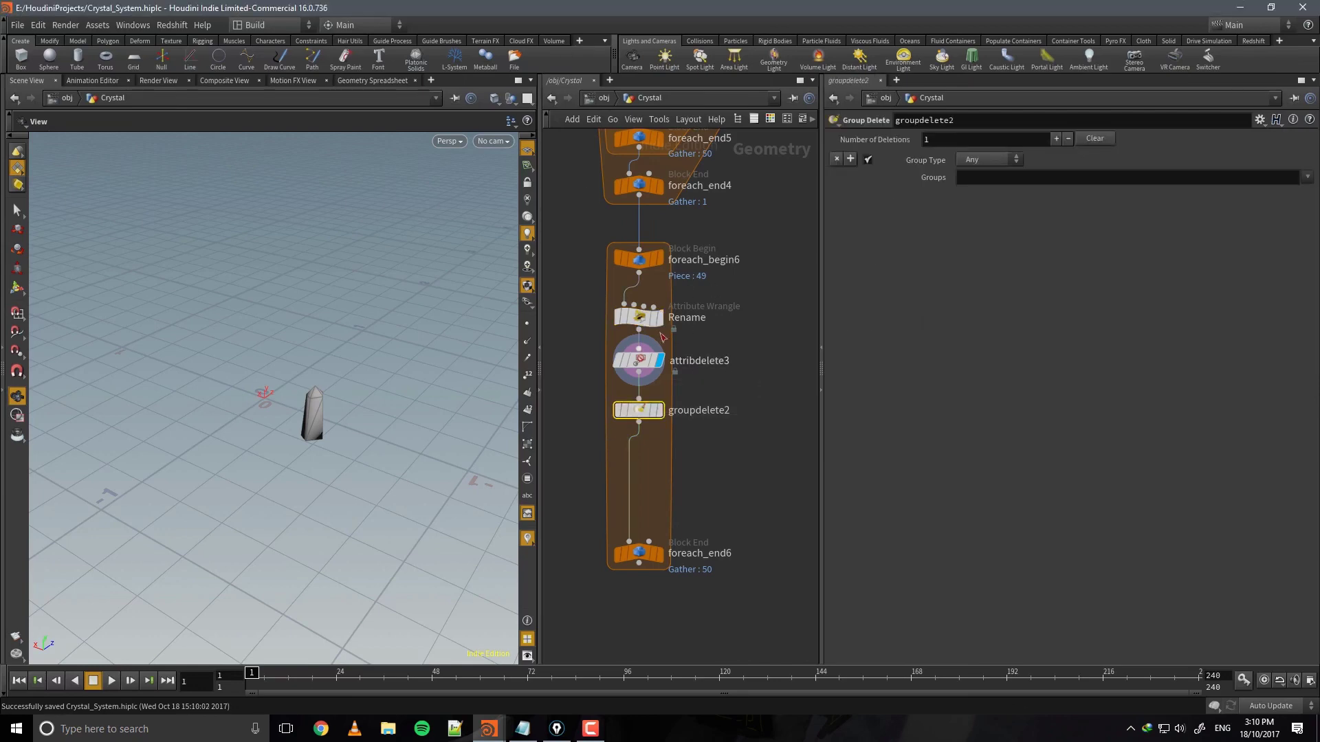
pyautogui.middleClick(638, 321)
pyautogui.click(638, 317)
pyautogui.click(373, 80)
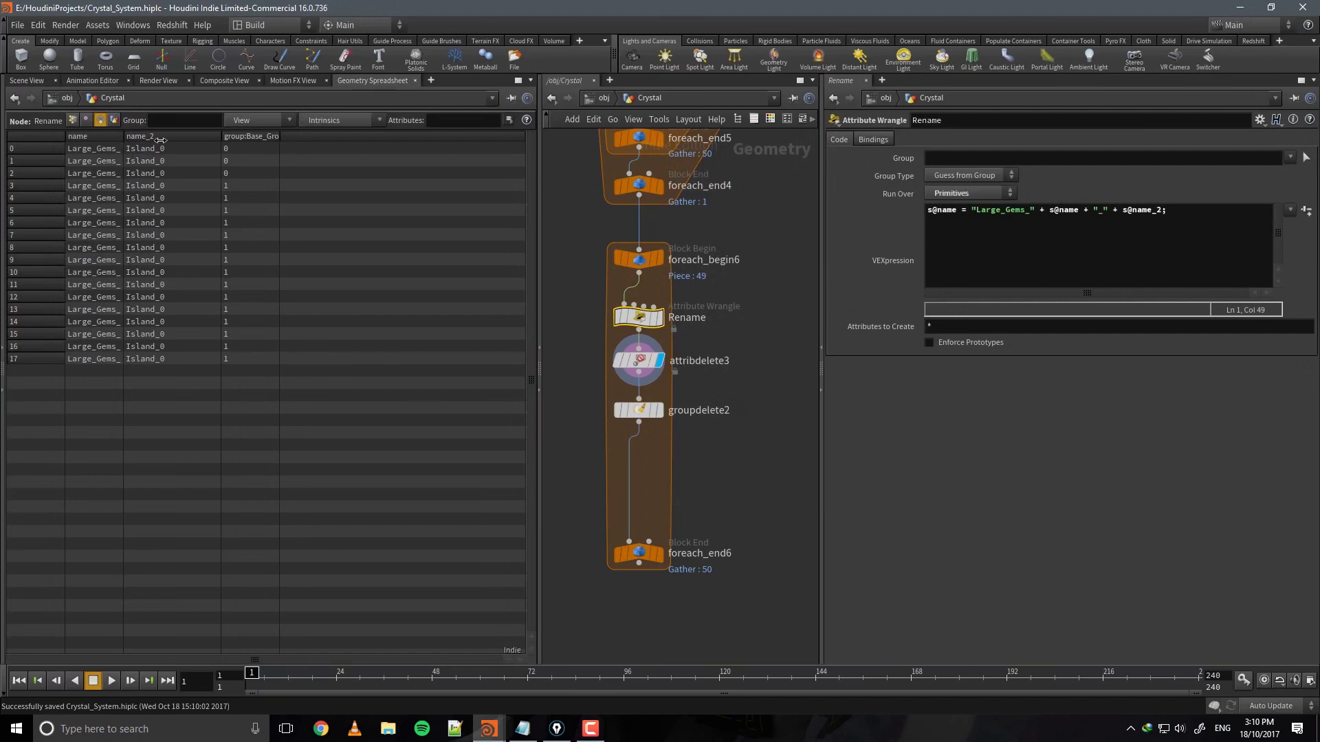
pyautogui.doubleClick(125, 137)
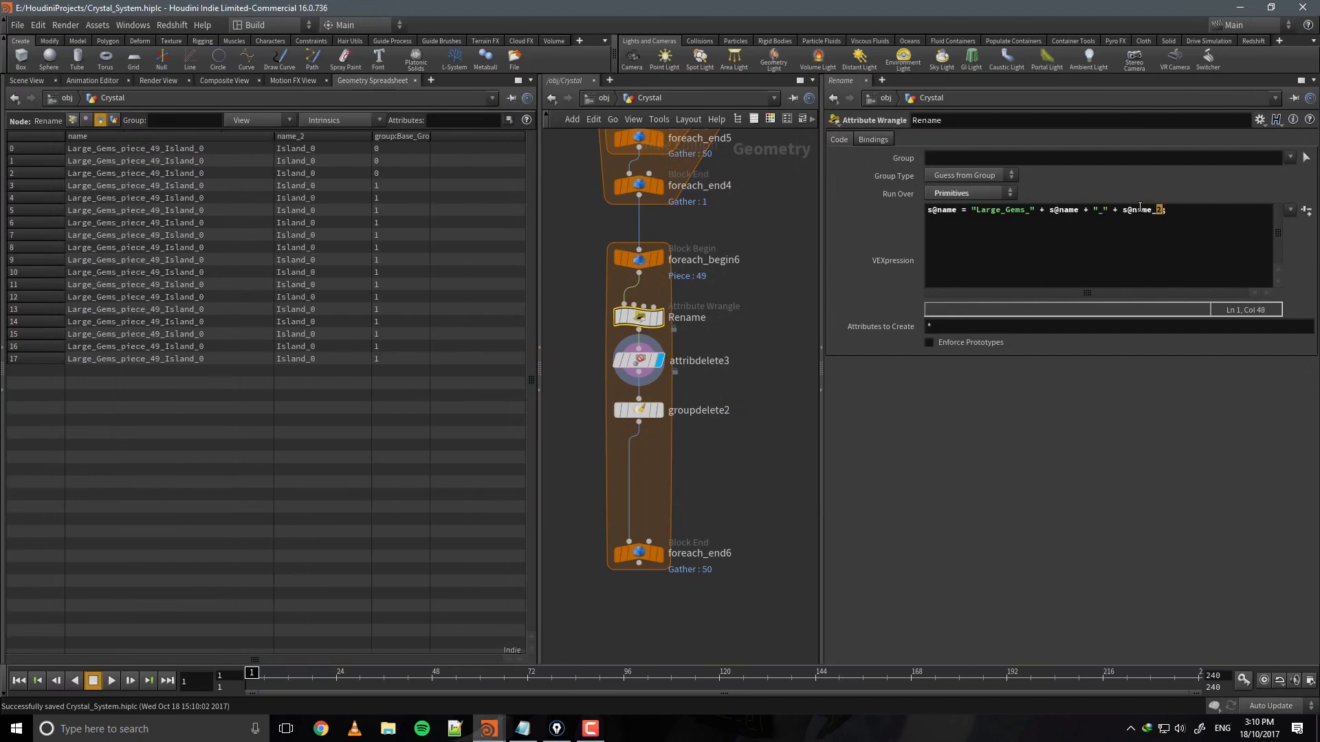
# Reorder the Rename expression to s@name = s@name_2 + "_" + "Large_Gems_" + s@name; and save the scene.
pyautogui.hotkey('ctrl', 'shift', 'Left')
pyautogui.hotkey('ctrl', 'c')
pyautogui.press('BackSpace')
pyautogui.hotkey('ctrl', 'v')
pyautogui.write('+ "')
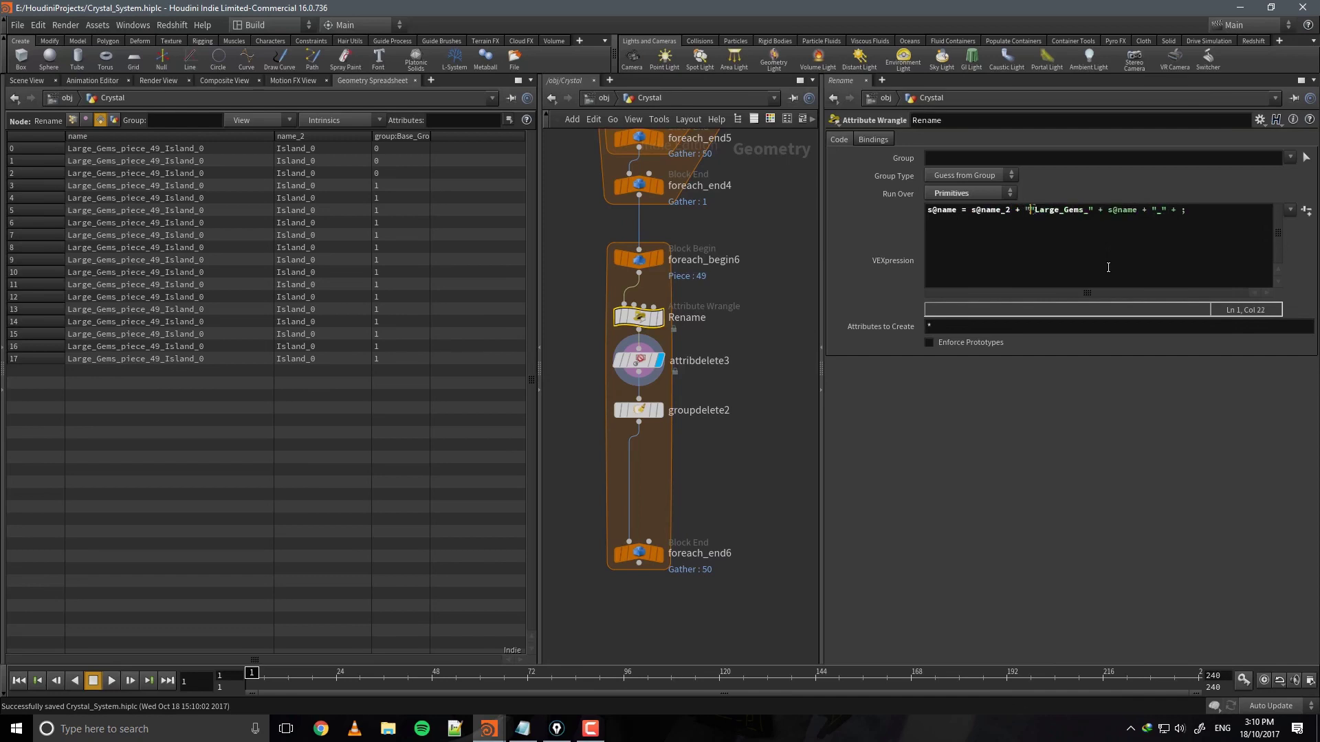
pyautogui.write('_" +')
pyautogui.moveTo(1202, 210); pyautogui.dragTo(1163, 210)
pyautogui.press('BackSpace')
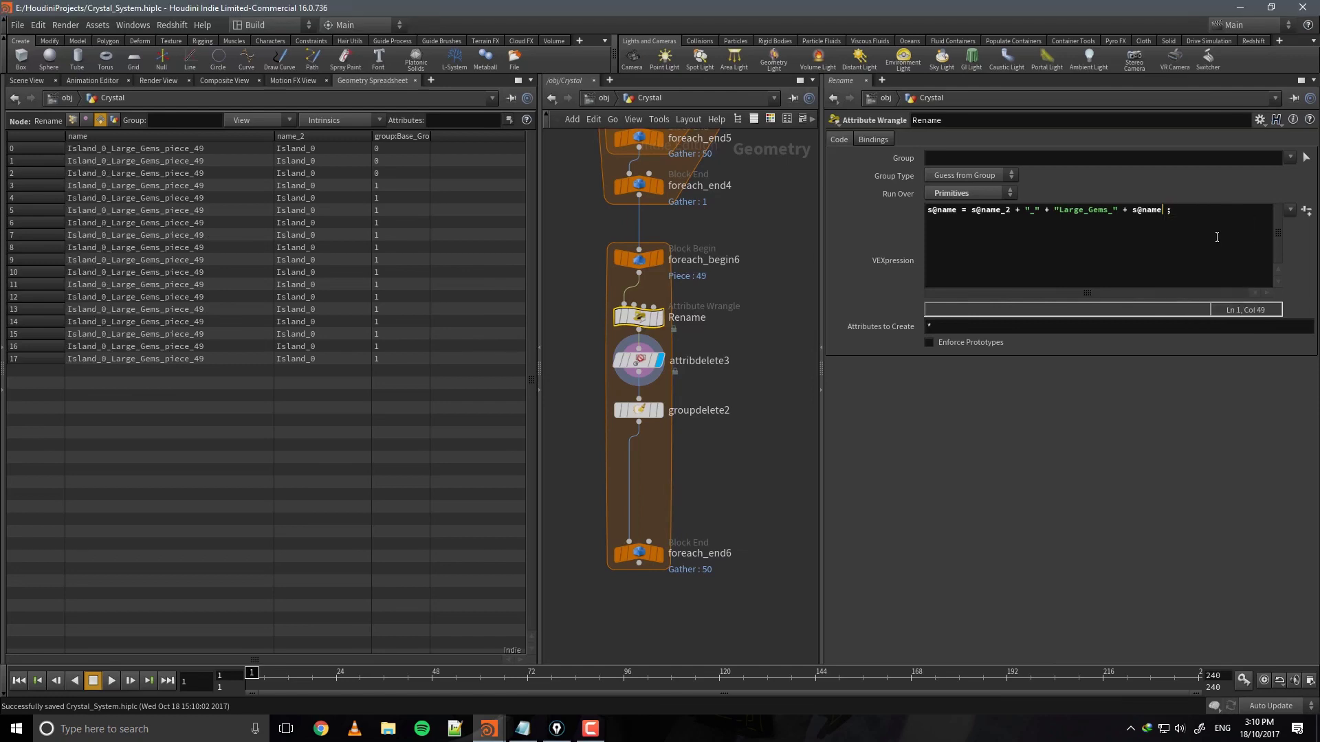
pyautogui.press('BackSpace')
pyautogui.press('BackSpace')
pyautogui.write(';')
pyautogui.hotkey('ctrl', 's')
# Return to the 3D scene view and set groupdelete2 to delete all groups with *.
pyautogui.click(38, 83)
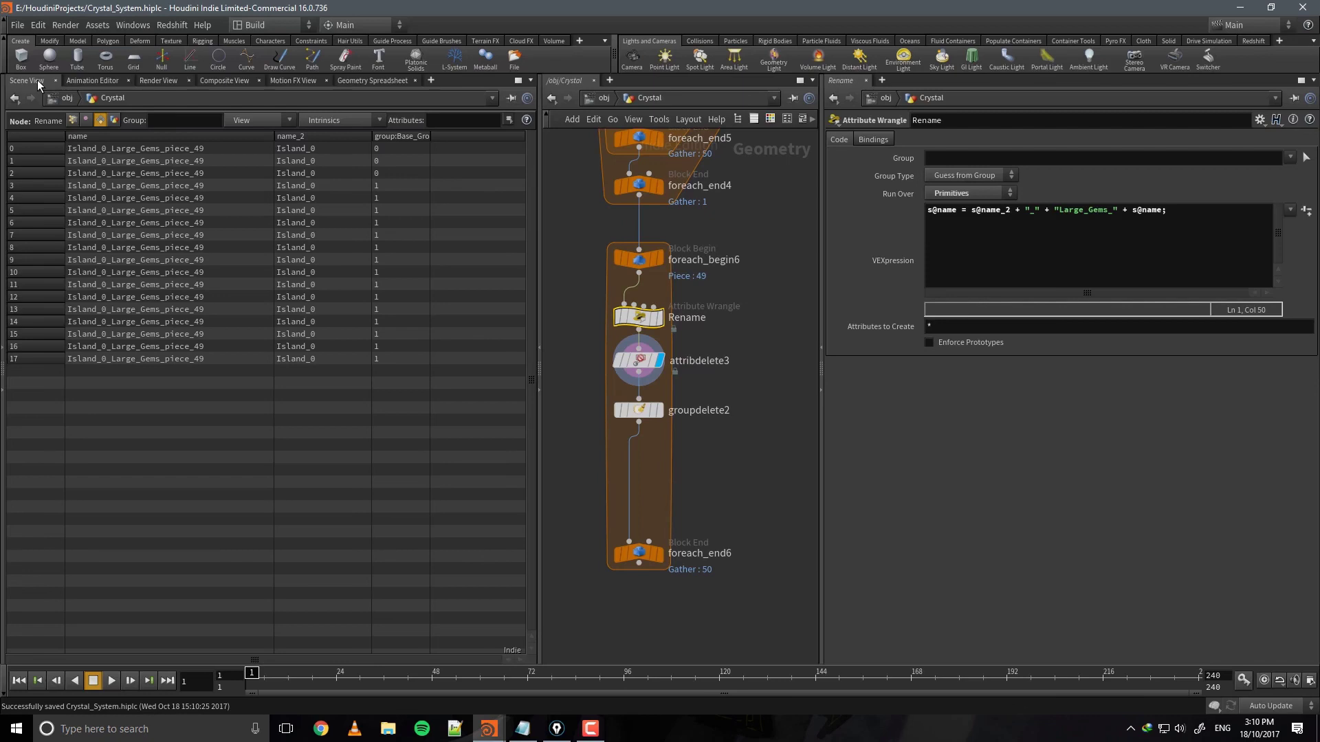
pyautogui.click(25, 85)
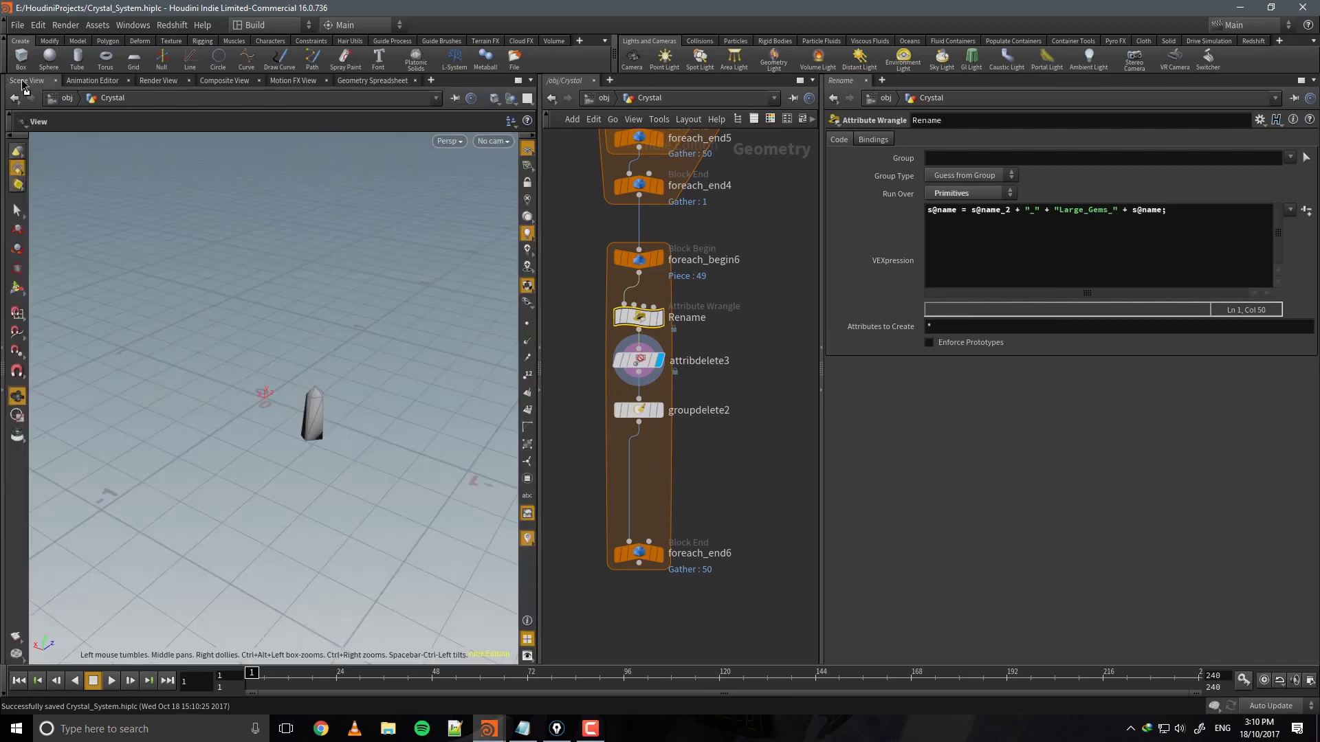
pyautogui.click(635, 411)
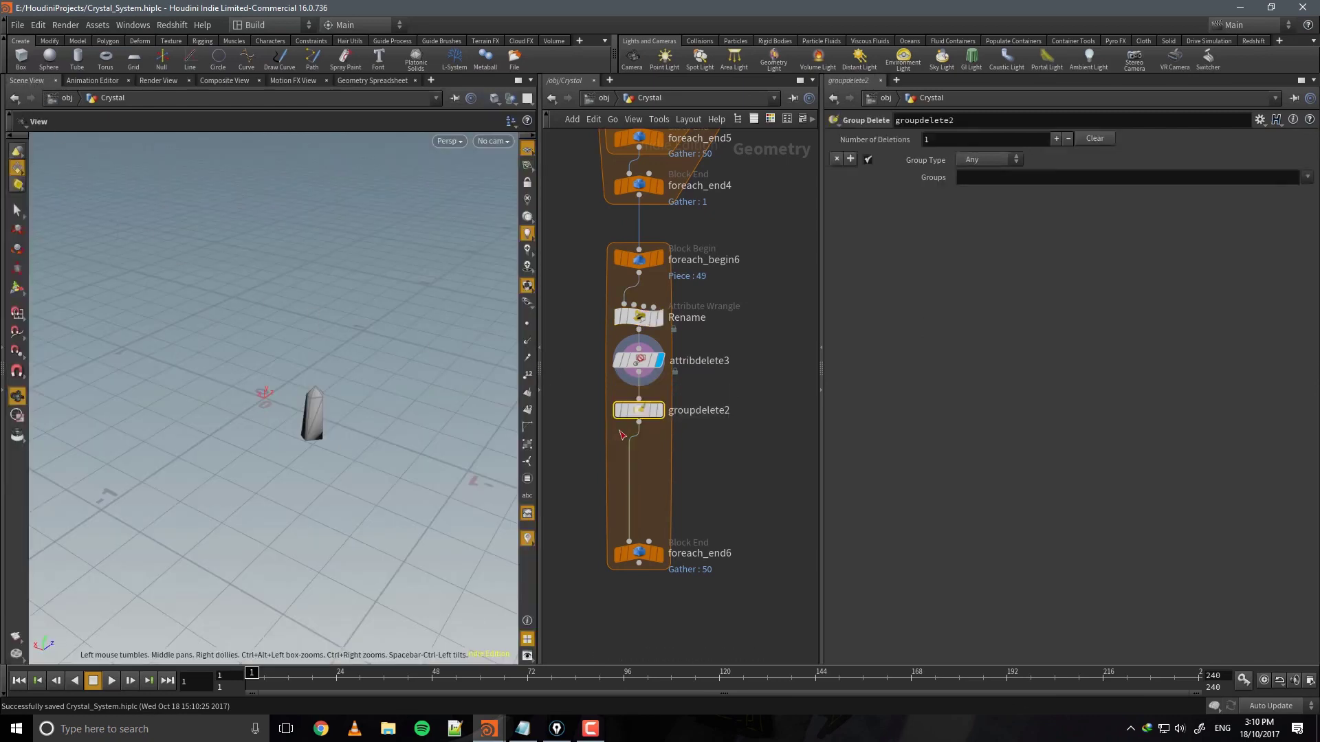
pyautogui.click(1306, 178)
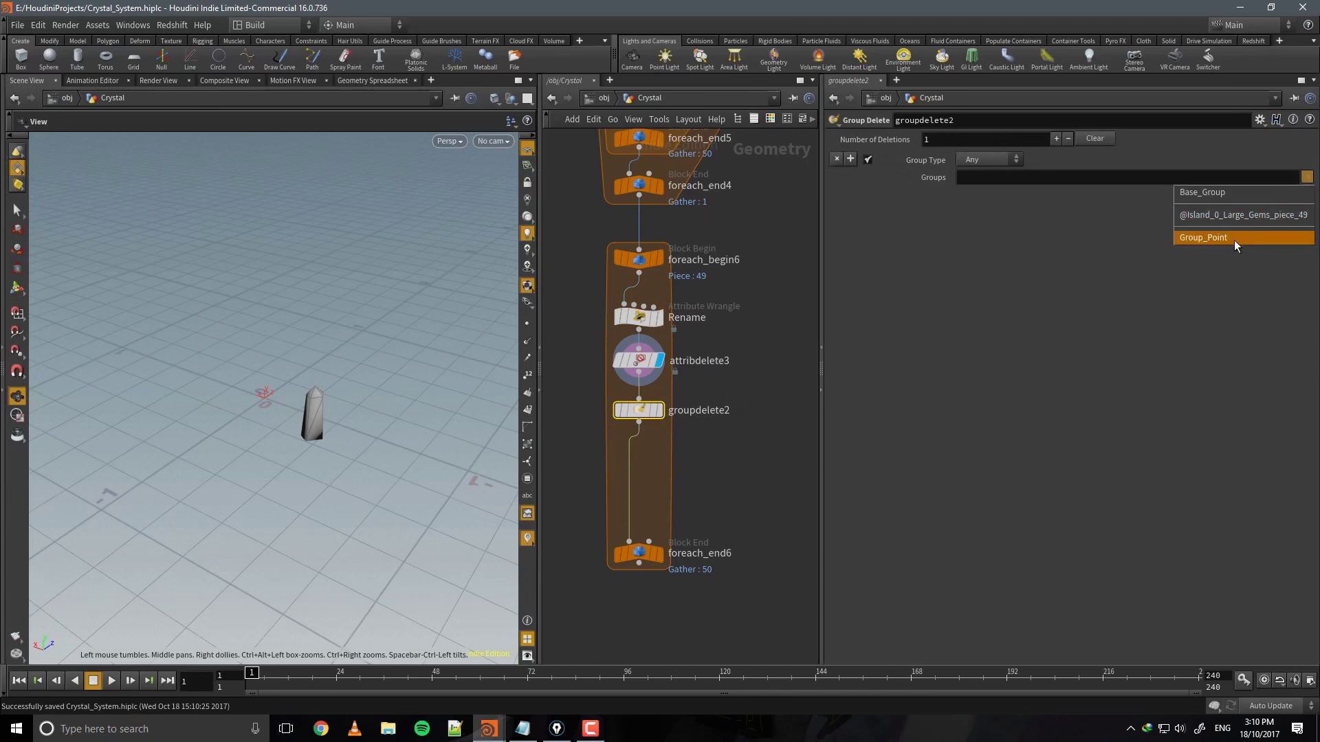
pyautogui.click(1024, 182)
pyautogui.click(1025, 175)
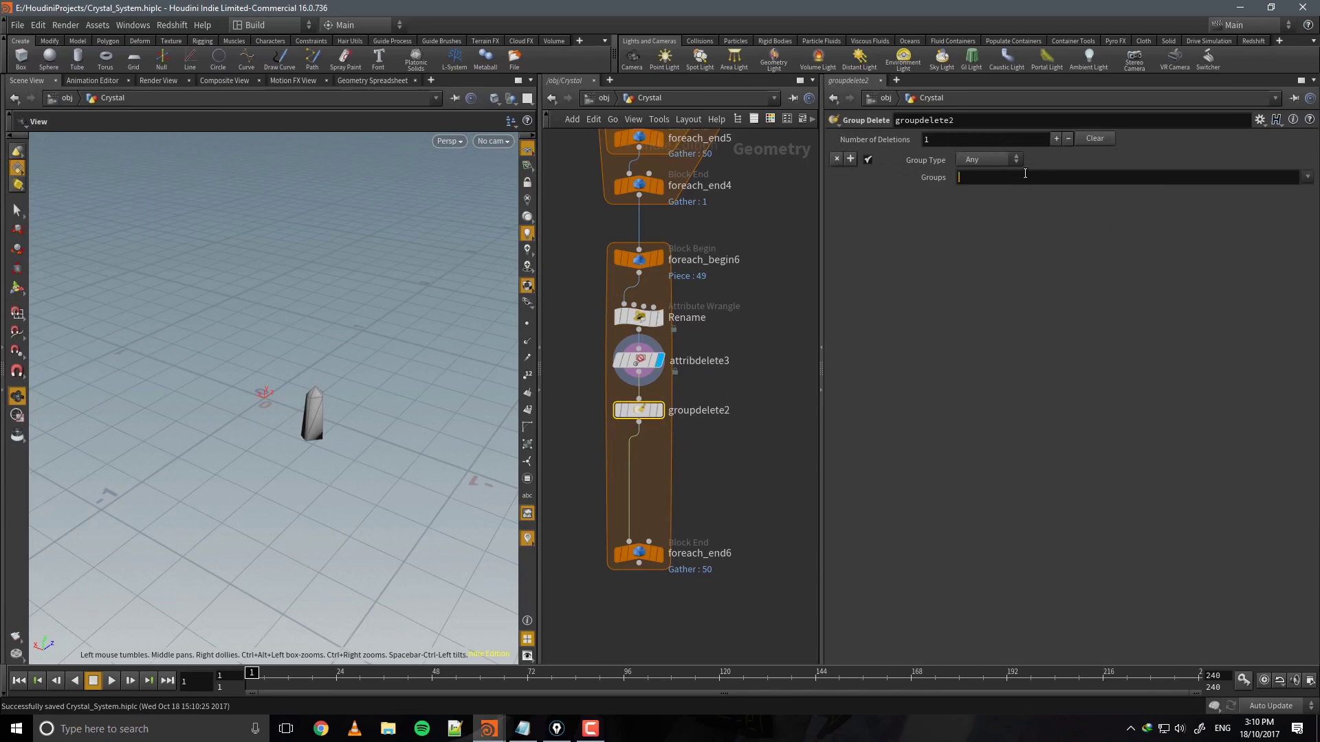
# Display foreach_end6, move it up close beneath groupdelete2, and check its geometry information.
pyautogui.click(659, 552)
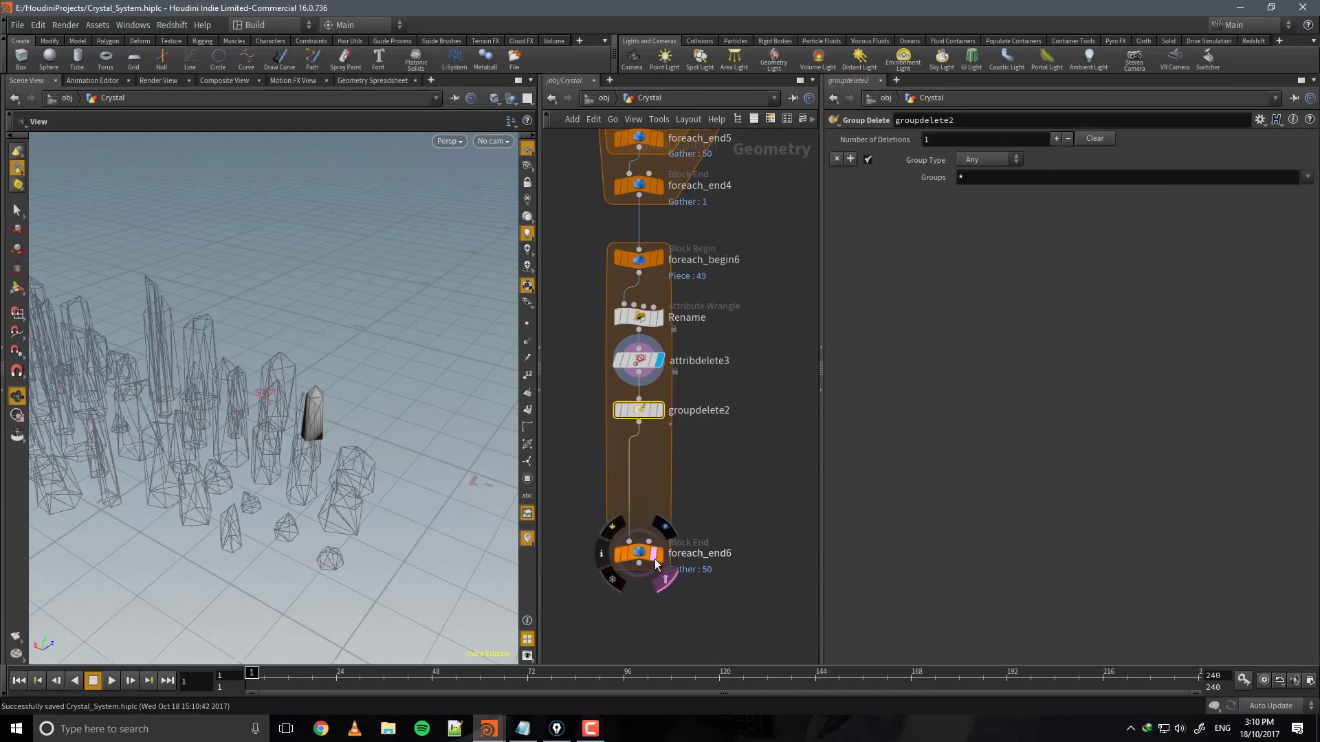
pyautogui.moveTo(652, 556); pyautogui.dragTo(650, 473)
pyautogui.click(640, 472)
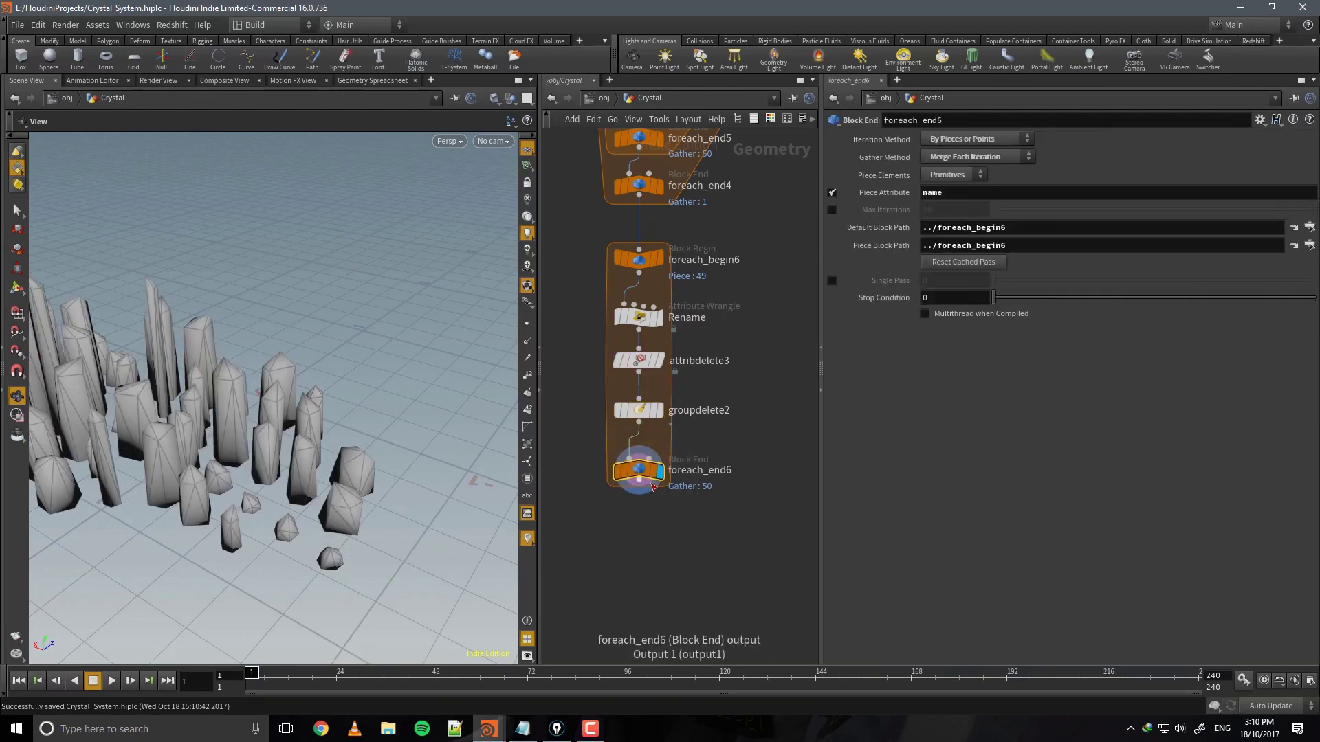
pyautogui.middleClick(645, 473)
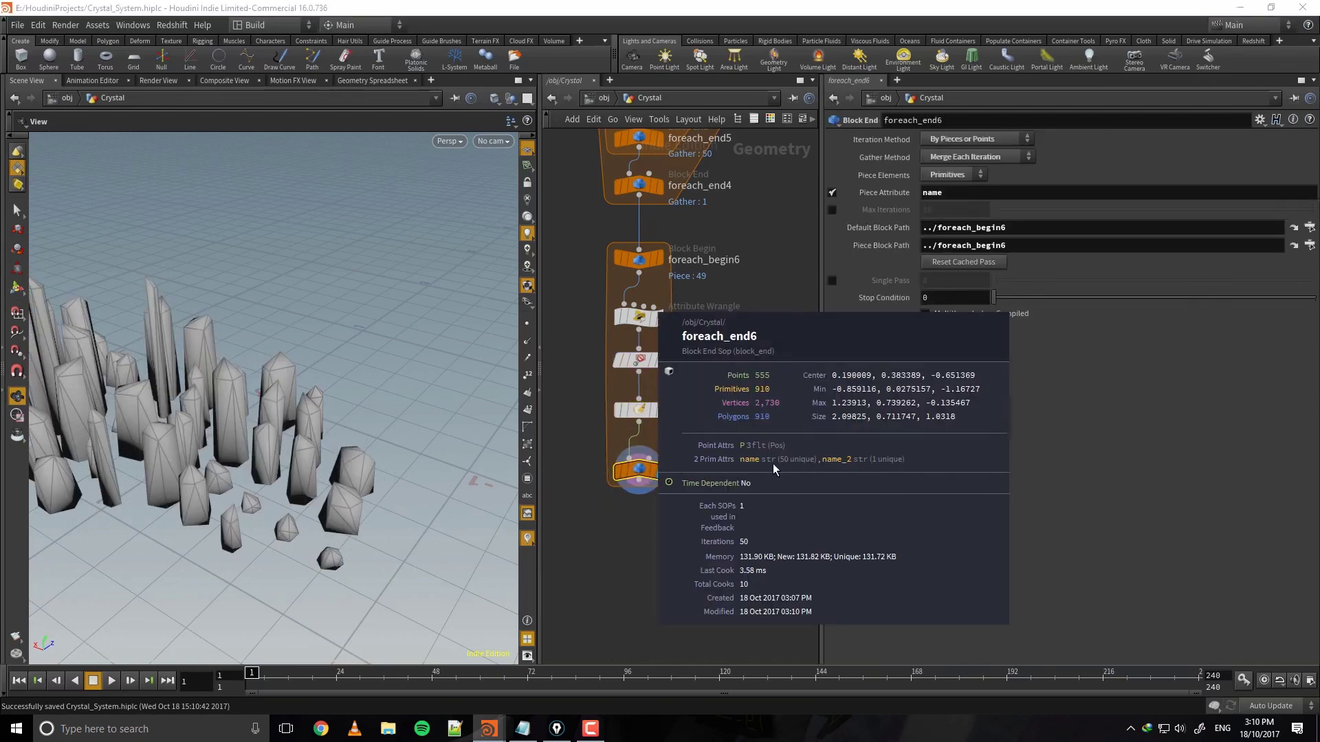
# Add name_2 to the primitive attributes deleted by attribdelete3 and recheck the attributes on foreach_end6.
pyautogui.click(639, 360)
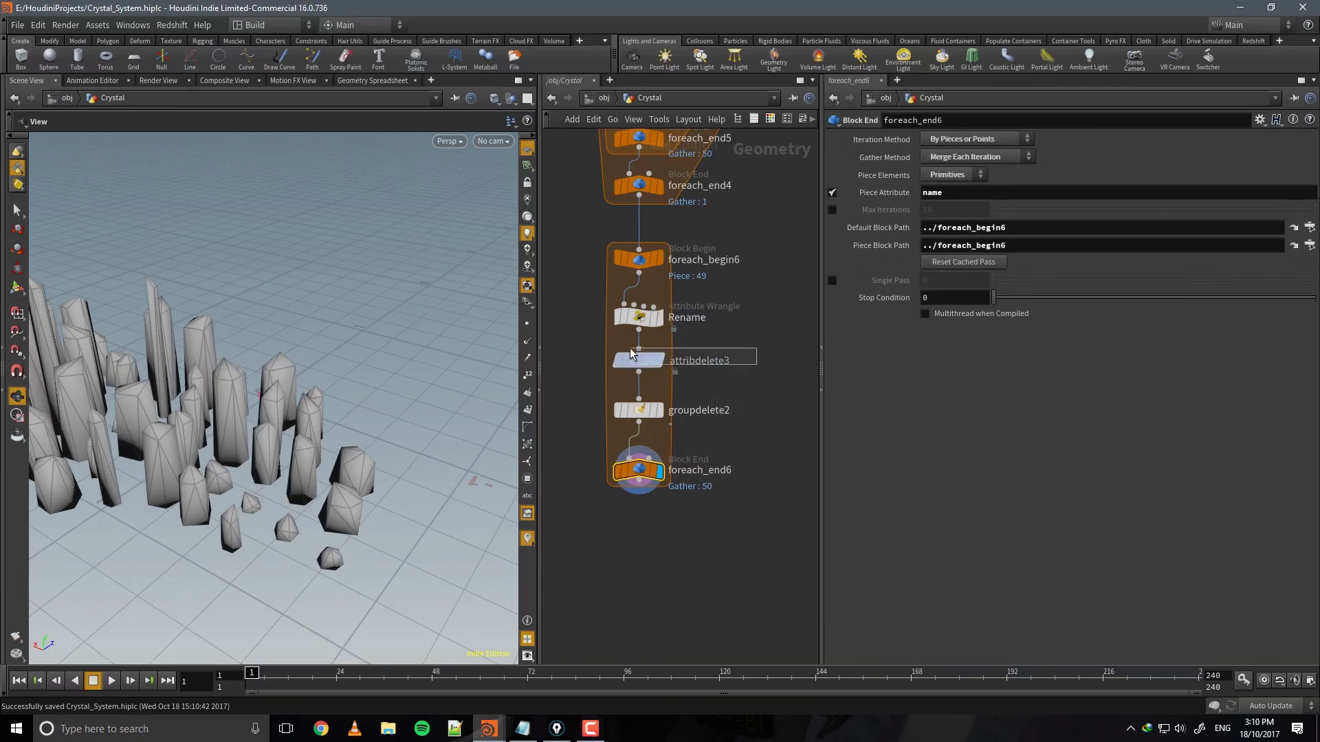
pyautogui.click(1309, 193)
pyautogui.click(1310, 174)
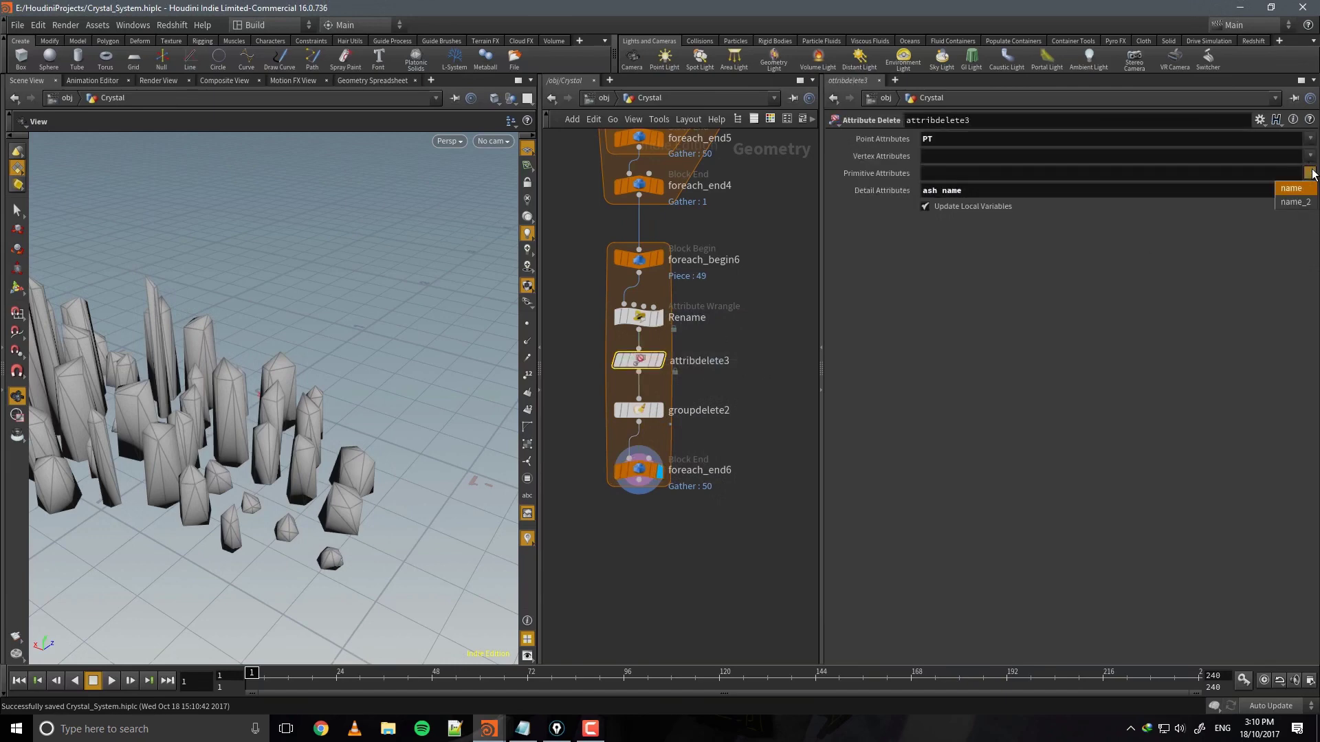
pyautogui.click(1304, 204)
pyautogui.click(638, 472)
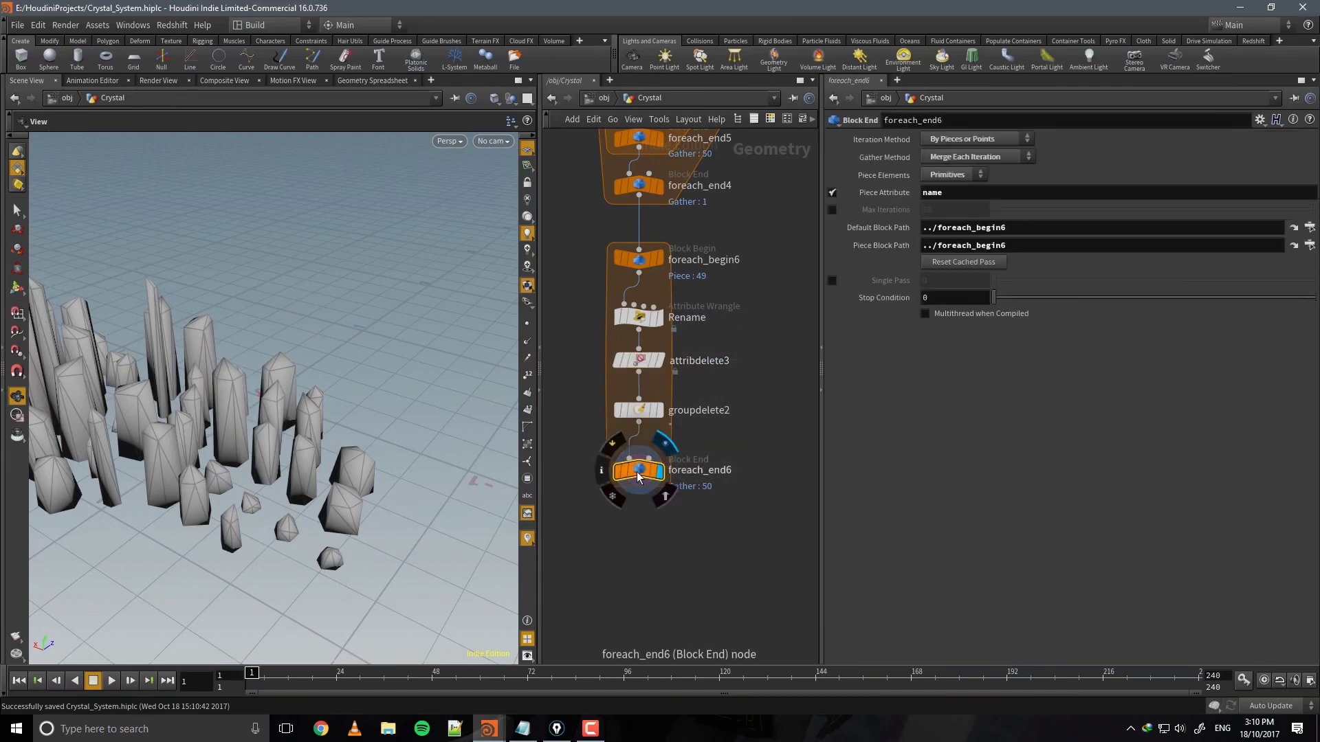
pyautogui.middleClick(637, 474)
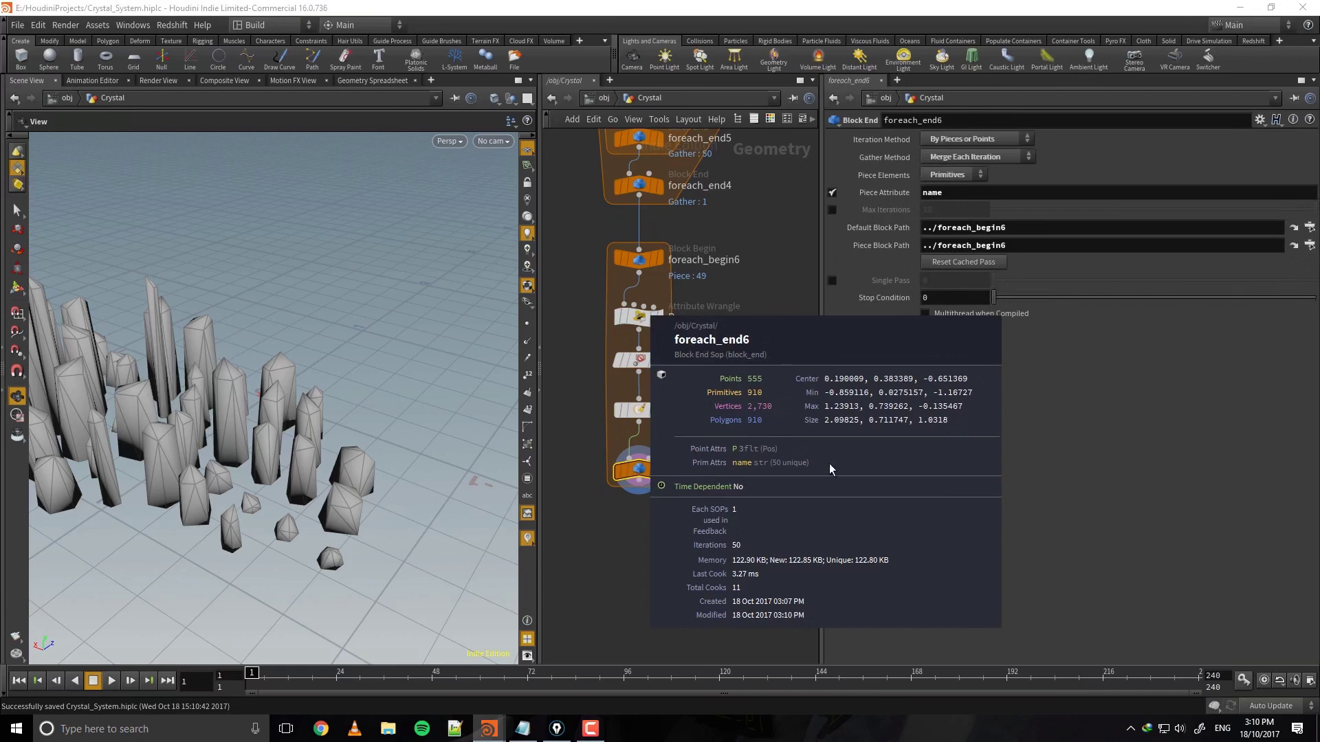
# Review foreach_end6's piece names in the Geometry Spreadsheet and inspect the crystal cluster in the 3D view.
pyautogui.moveTo(645, 547); pyautogui.dragTo(643, 538, button='middle')
pyautogui.moveTo(353, 476); pyautogui.dragTo(266, 501)
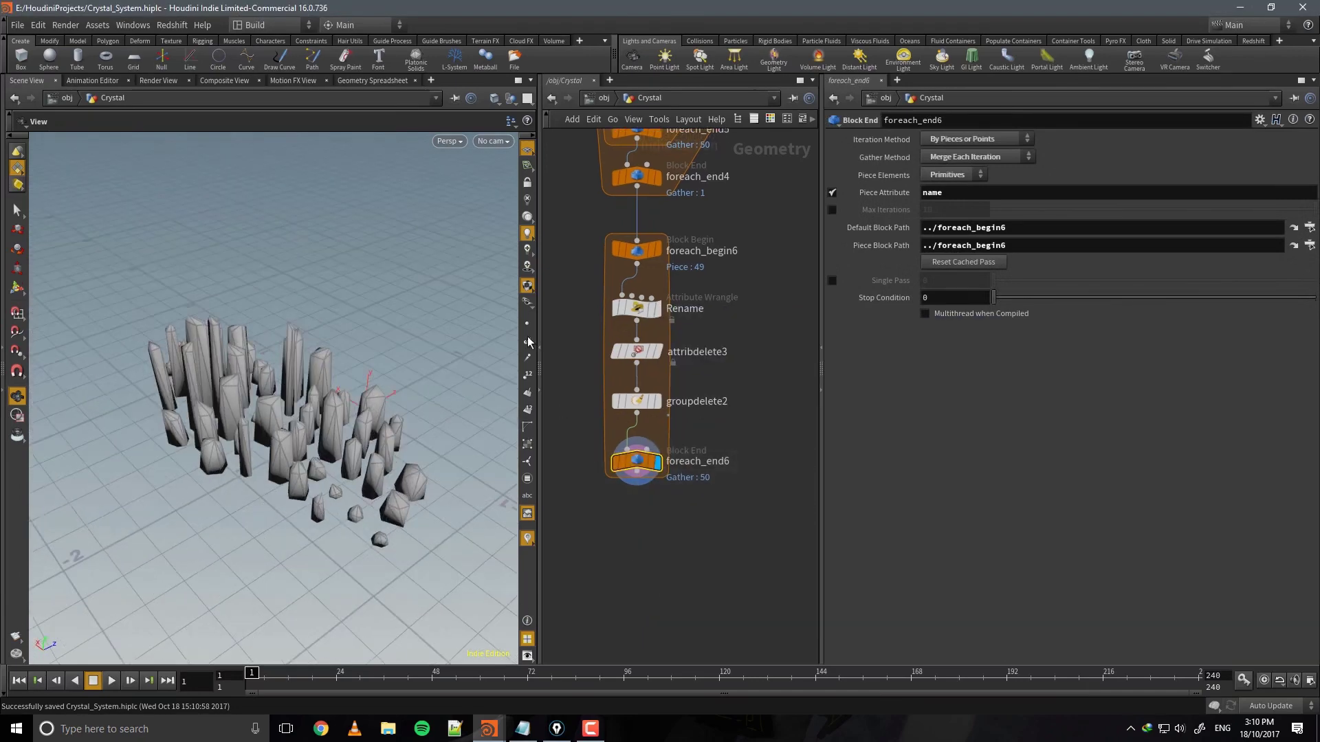
pyautogui.click(372, 80)
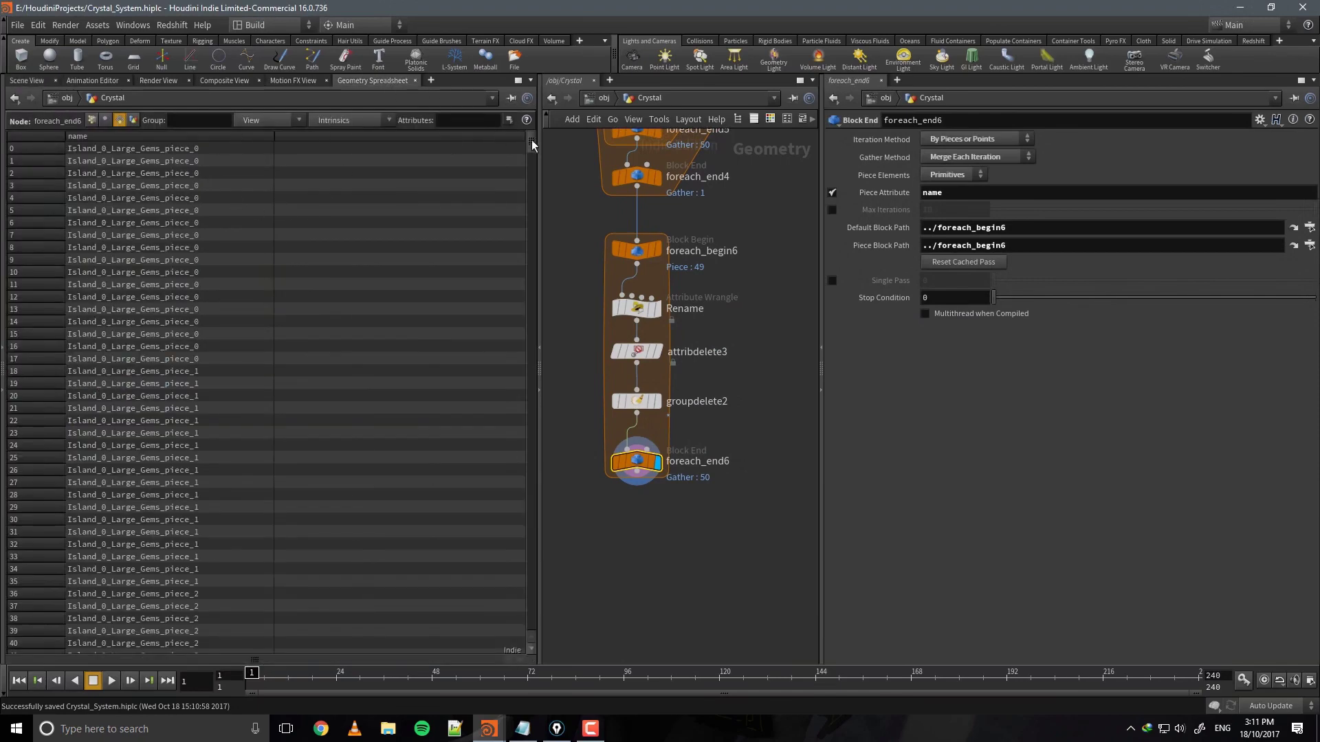
pyautogui.moveTo(531, 139)
pyautogui.mouseDown()
pyautogui.moveTo(530, 631)
pyautogui.moveTo(516, 279)
pyautogui.moveTo(526, 141)
pyautogui.mouseUp()
pyautogui.click(34, 83)
pyautogui.moveTo(289, 268); pyautogui.dragTo(213, 424)
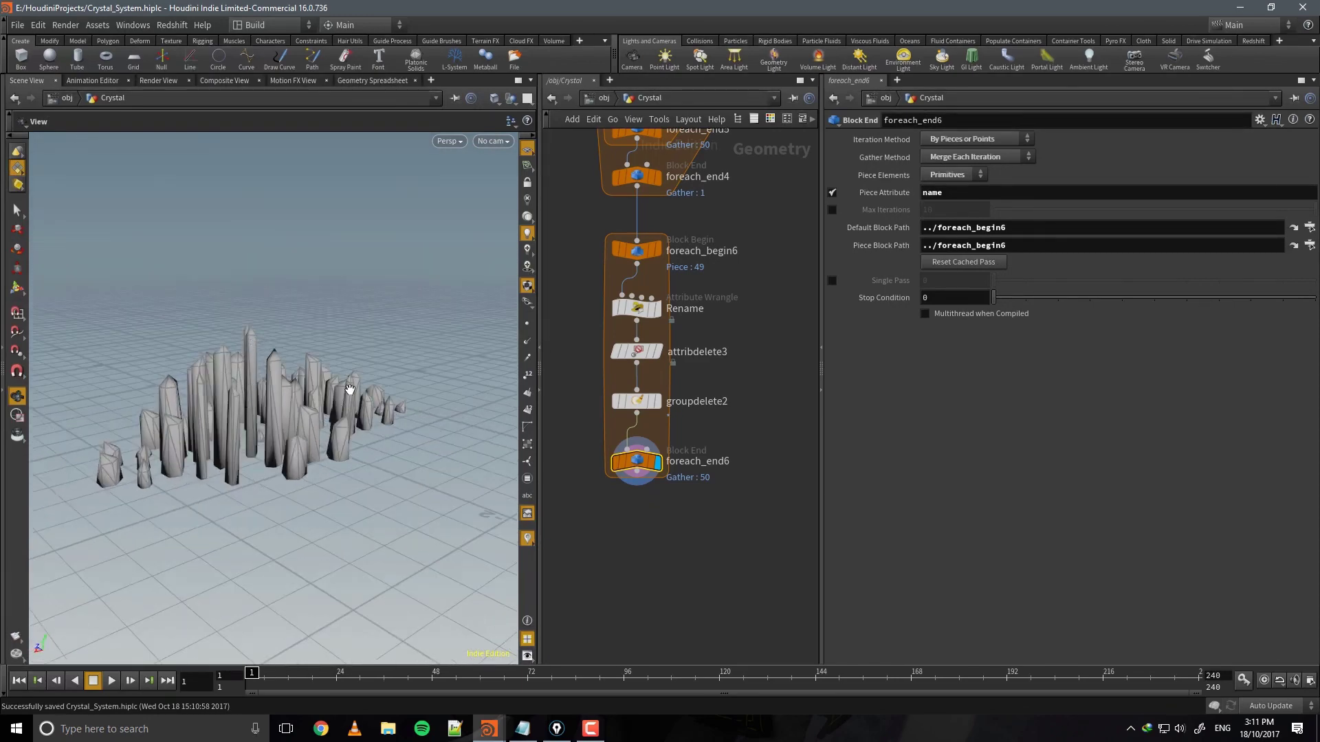
pyautogui.moveTo(238, 457); pyautogui.dragTo(303, 440)
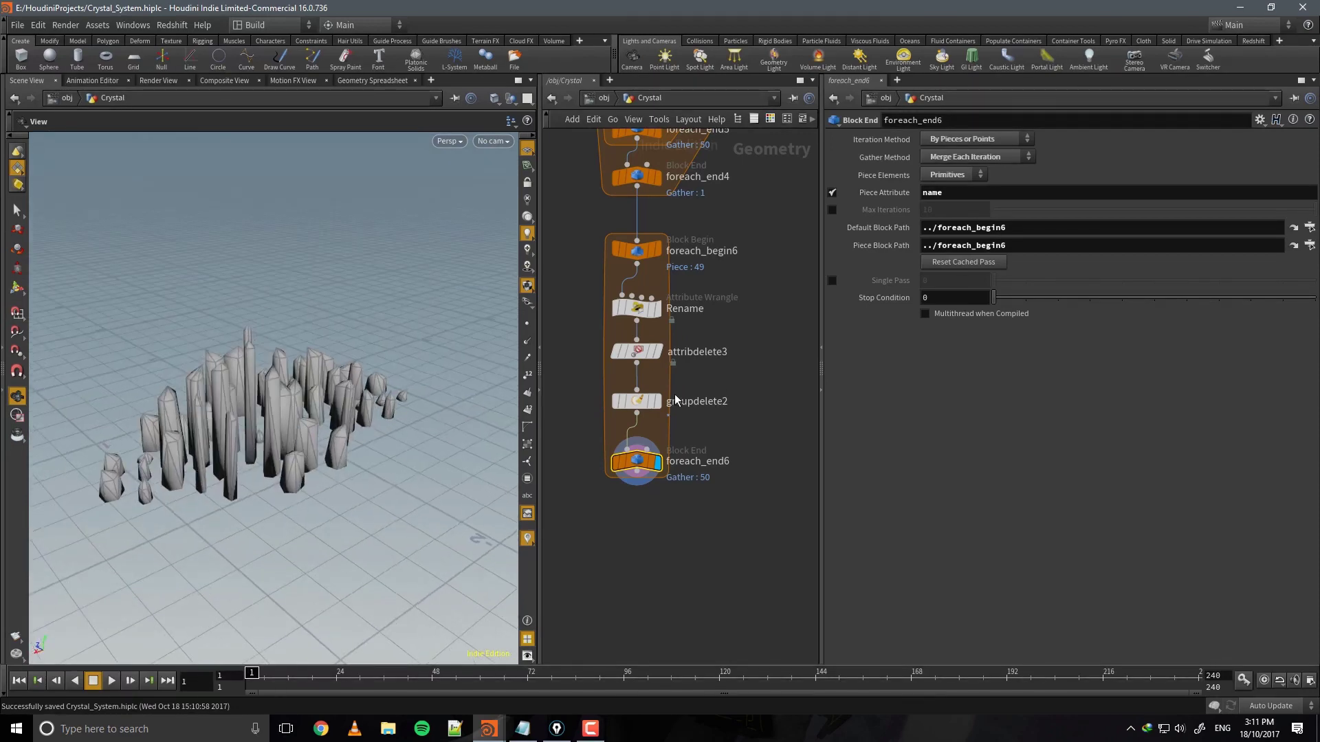
# Select the paint1 node in the Creating Start Geo network box and display its painted grid.
pyautogui.moveTo(740, 370); pyautogui.dragTo(742, 397, button='middle')
pyautogui.scroll(-4, 745, 407)
pyautogui.scroll(-5, 745, 405)
pyautogui.moveTo(758, 340); pyautogui.dragTo(765, 603, button='middle')
pyautogui.moveTo(773, 404); pyautogui.dragTo(737, 486, button='middle')
pyautogui.scroll(5, 655, 407)
pyautogui.middleClick(737, 270)
pyautogui.moveTo(615, 341); pyautogui.dragTo(594, 541, button='middle')
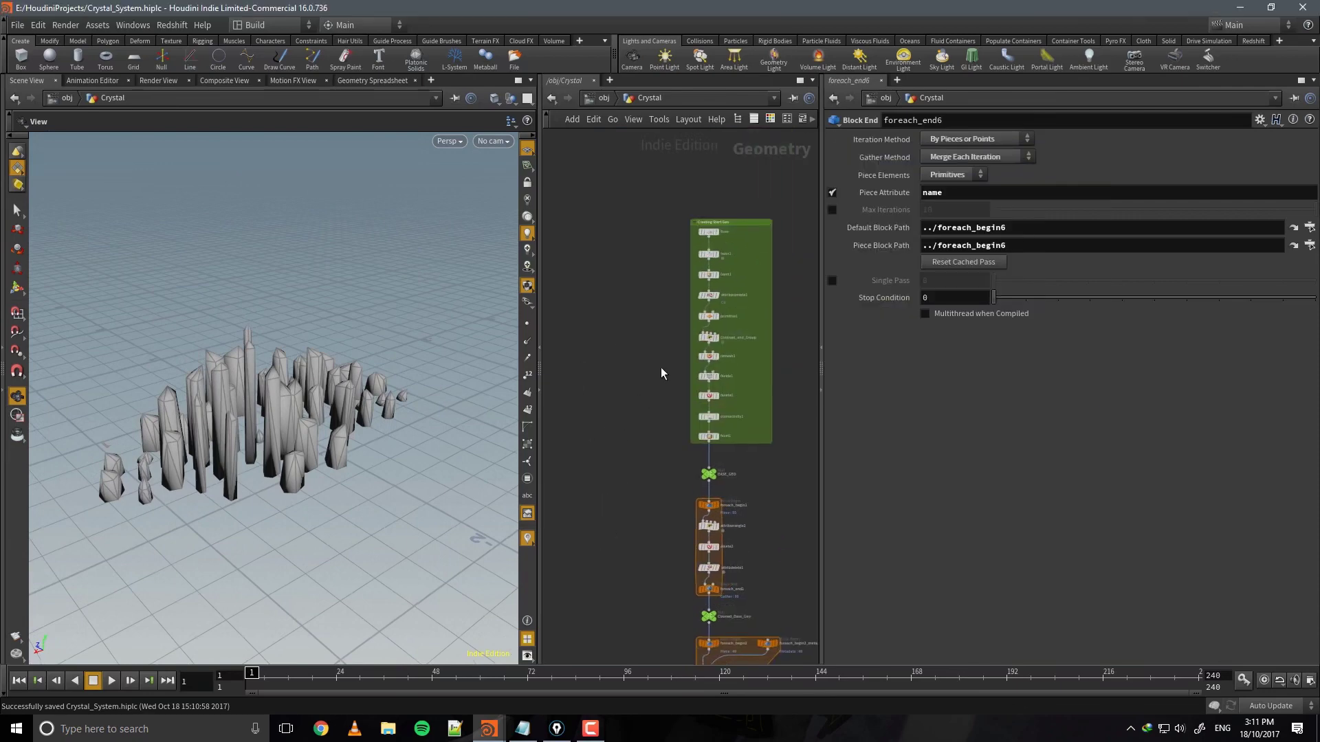
pyautogui.click(721, 276)
pyautogui.click(710, 274)
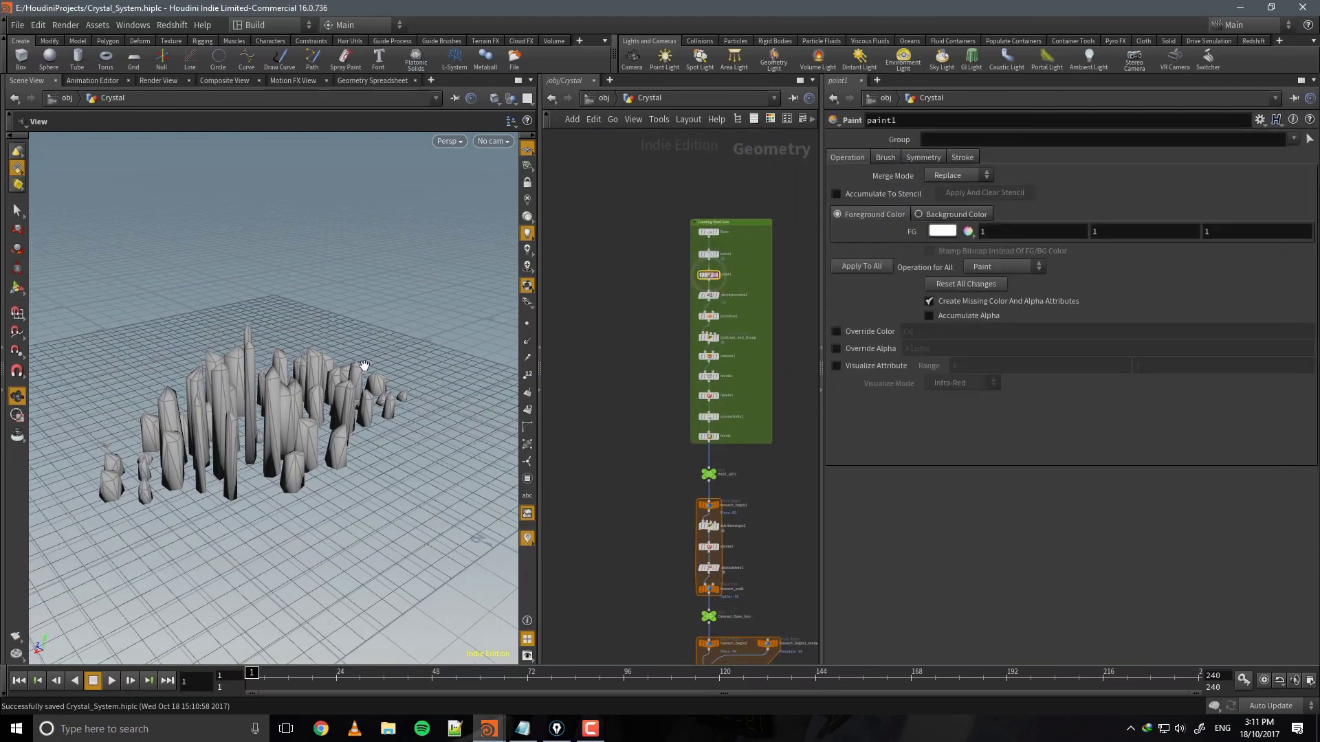
pyautogui.scroll(3, 704, 305)
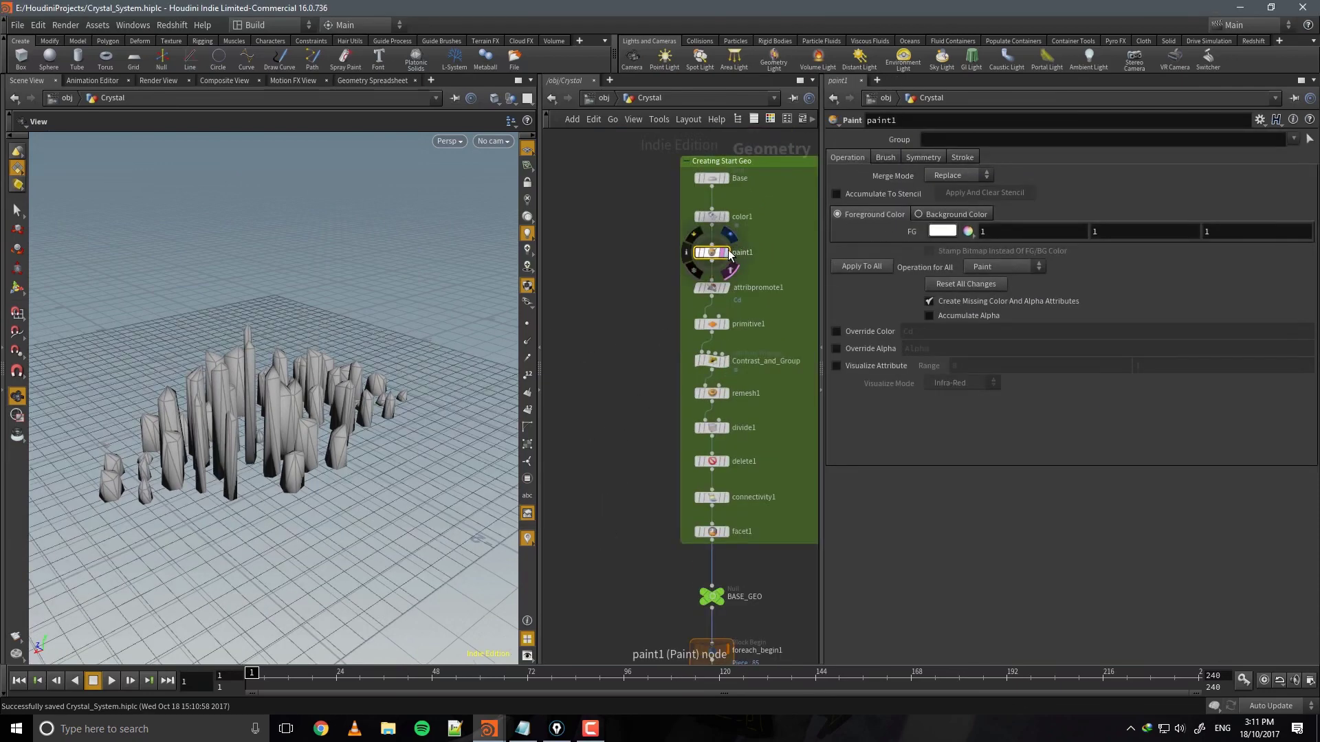
pyautogui.click(723, 253)
pyautogui.moveTo(365, 370); pyautogui.dragTo(347, 392)
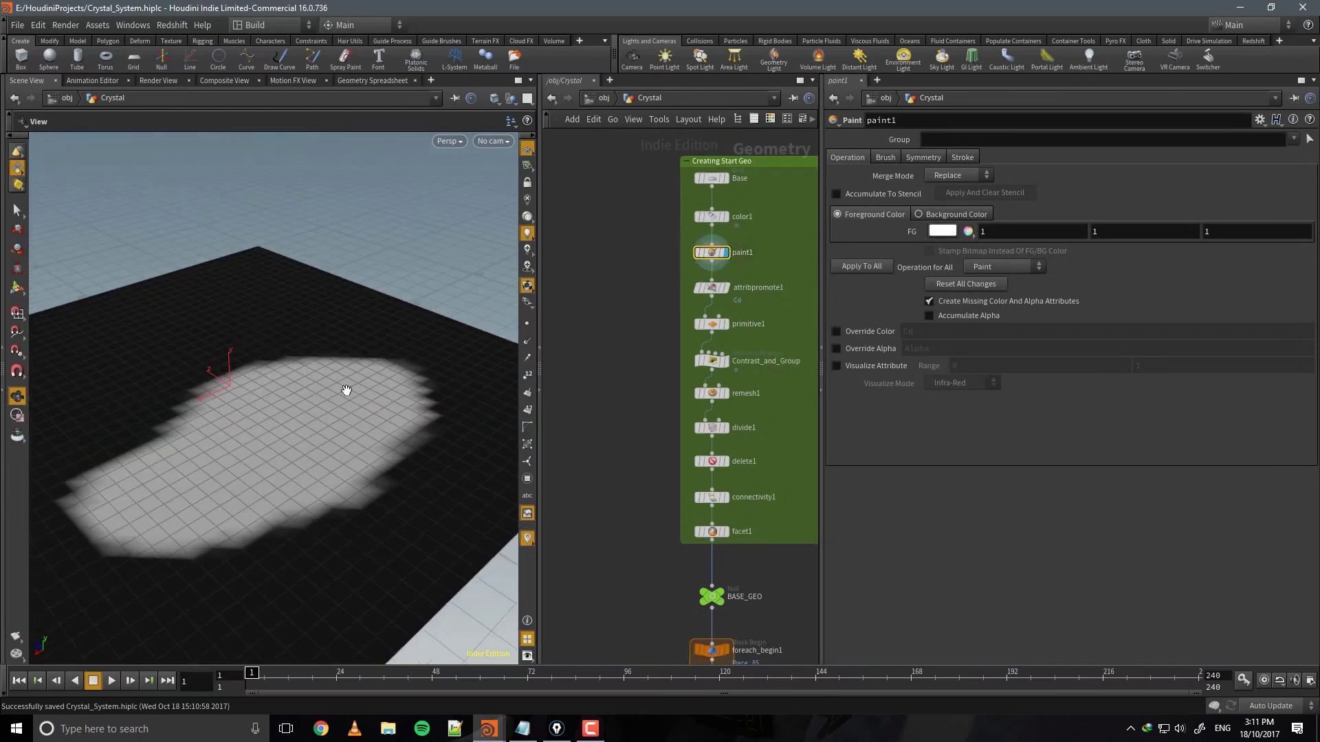
# Reset all changes on paint1 and paint the letters CD in white on the grid with a brush radius of 0.18.
pyautogui.click(984, 285)
pyautogui.press('Return')
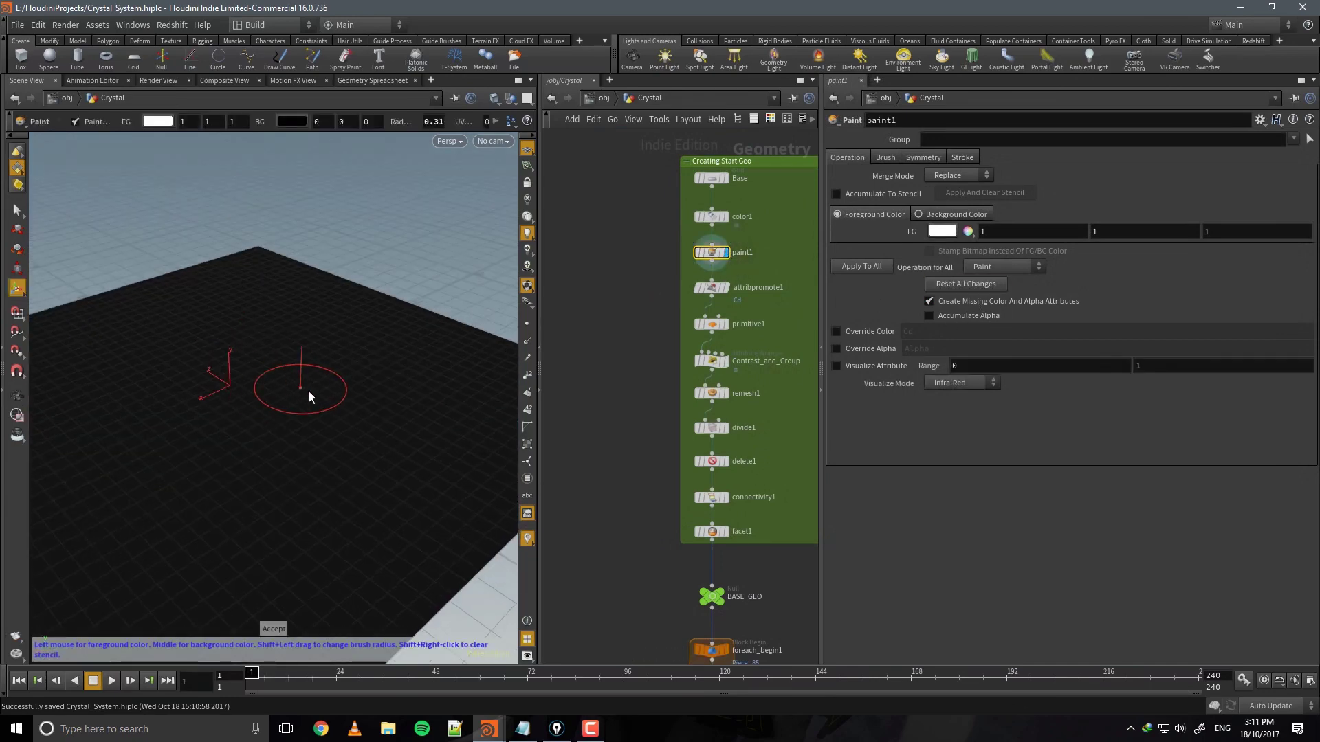
pyautogui.press('Escape')
pyautogui.scroll(-5, 309, 383)
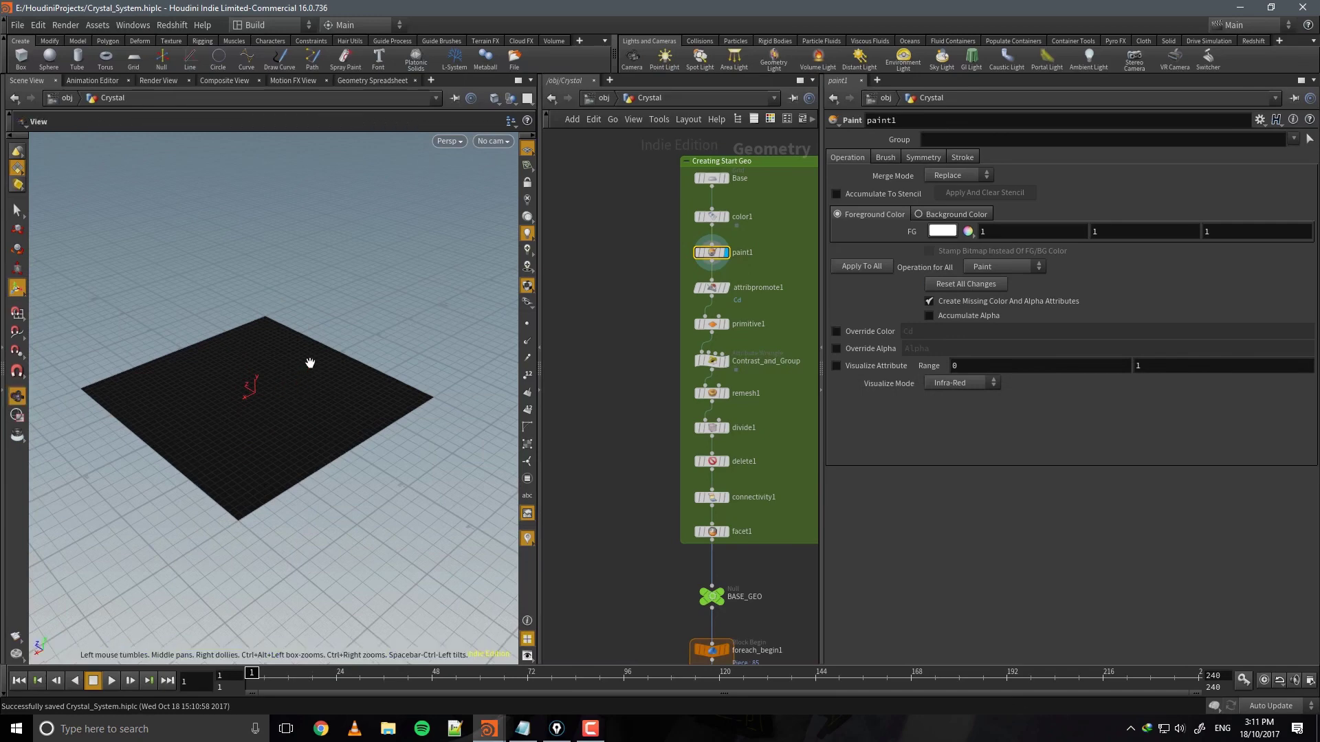
pyautogui.moveTo(310, 363); pyautogui.dragTo(268, 406)
pyautogui.press('Return')
pyautogui.press('Escape')
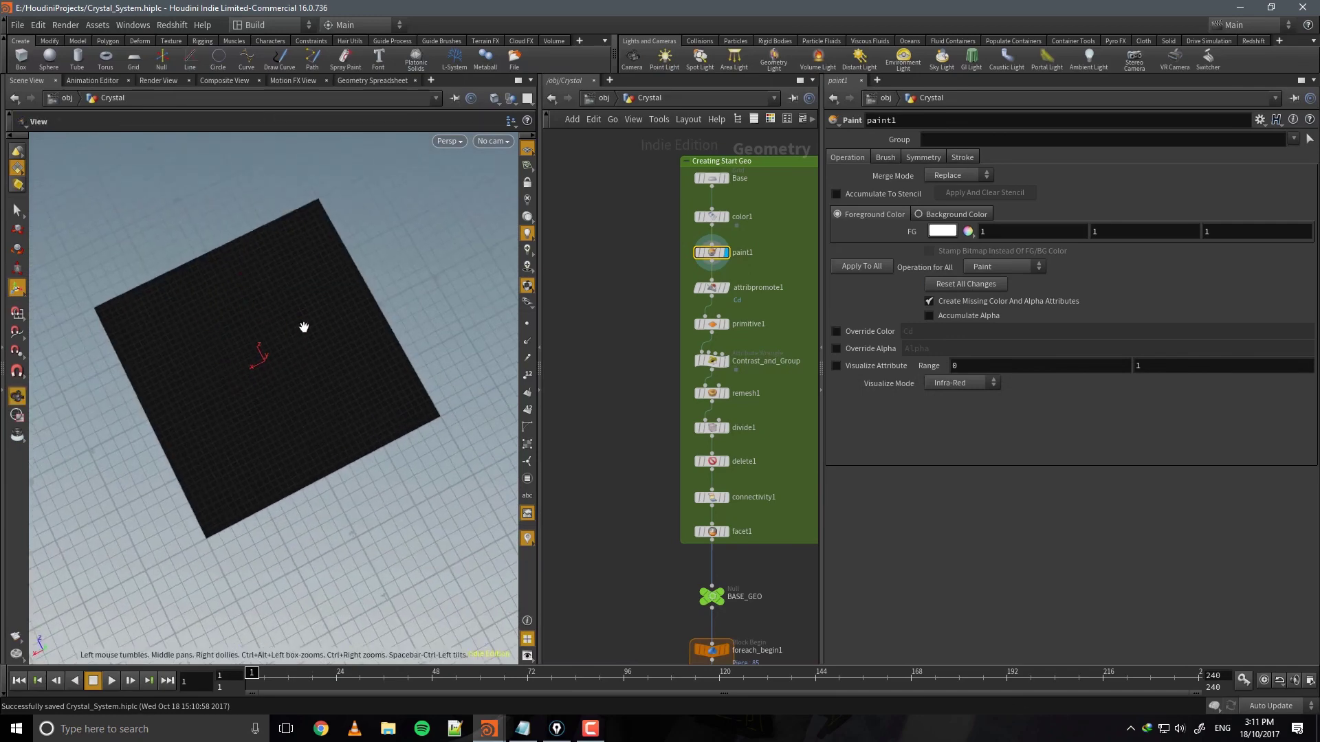
pyautogui.moveTo(303, 327); pyautogui.dragTo(225, 328)
pyautogui.press('Return')
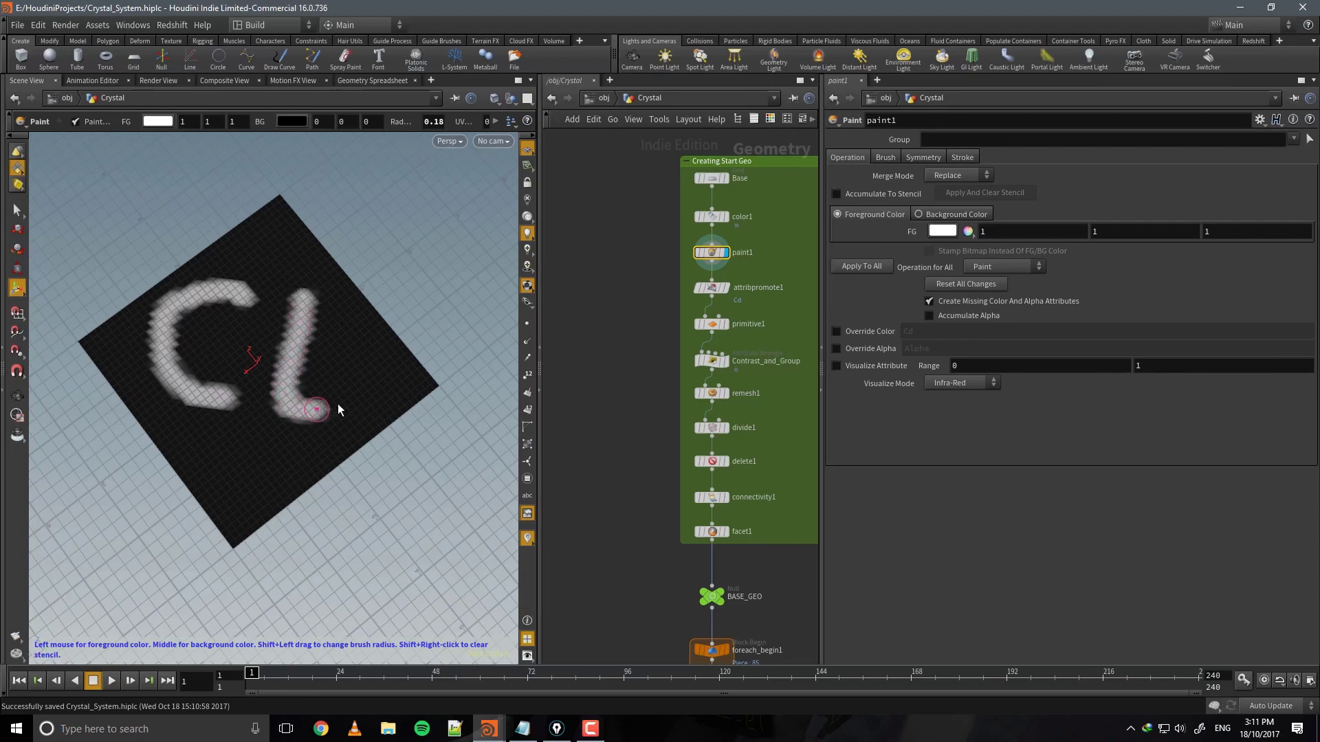
pyautogui.press('Escape')
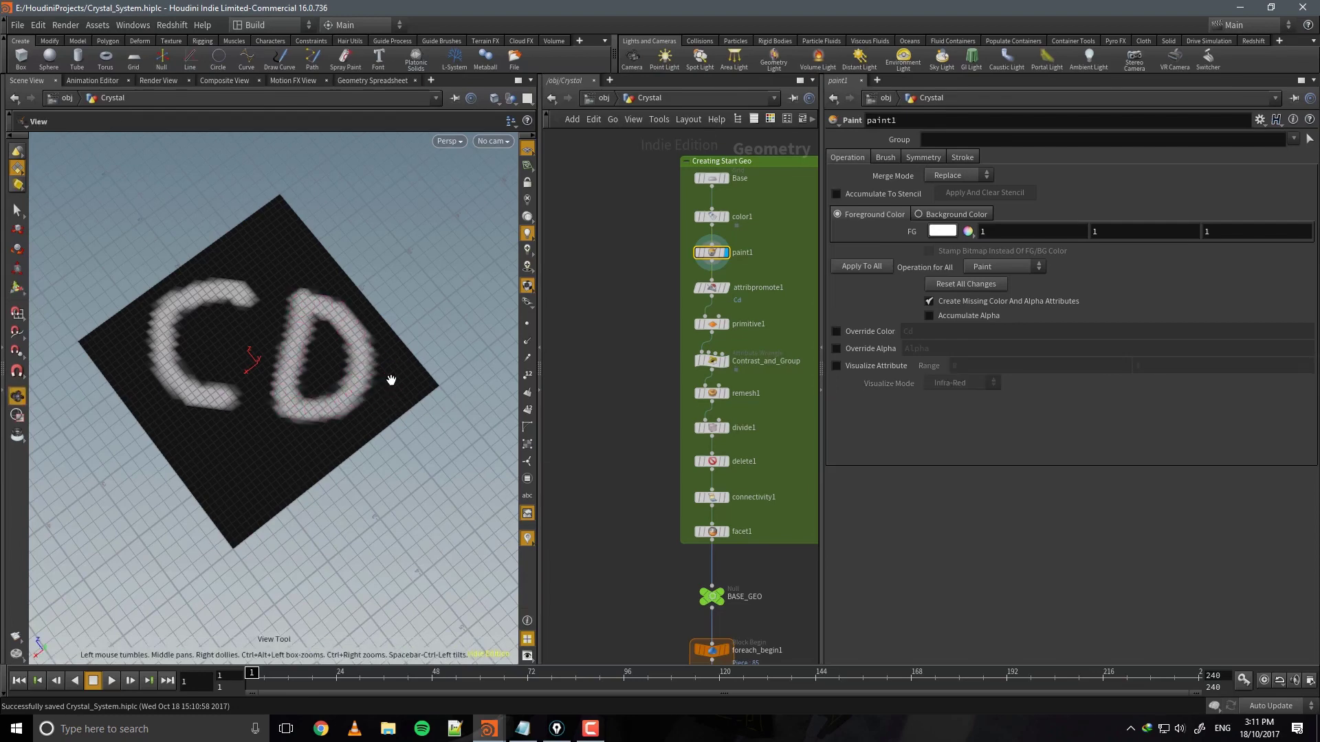
pyautogui.moveTo(411, 431); pyautogui.dragTo(405, 351)
# Display the COLOURED_PIECES null and examine the pieces generated from the painted letters.
pyautogui.moveTo(749, 584)
pyautogui.mouseDown(button='middle')
pyautogui.moveTo(695, 229)
pyautogui.moveTo(703, 331)
pyautogui.mouseUp(button='middle')
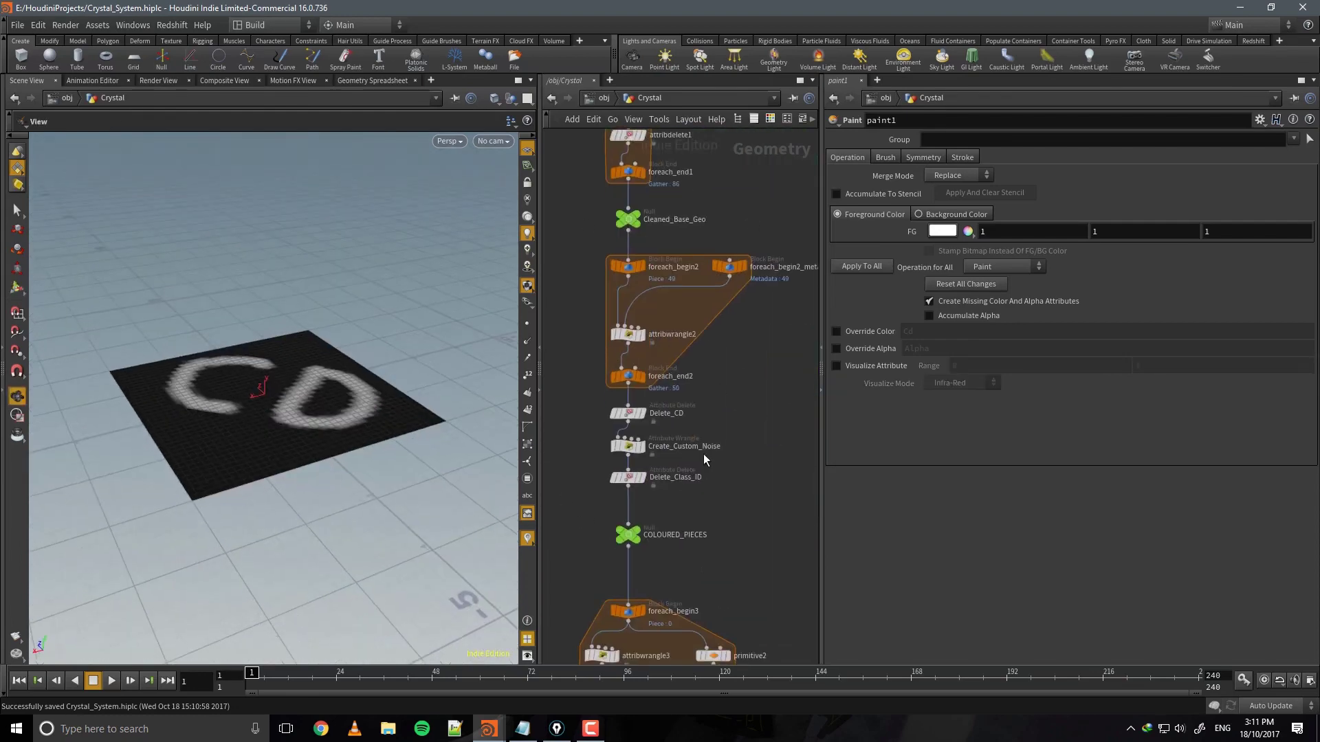
pyautogui.click(640, 535)
pyautogui.moveTo(347, 481); pyautogui.dragTo(361, 451)
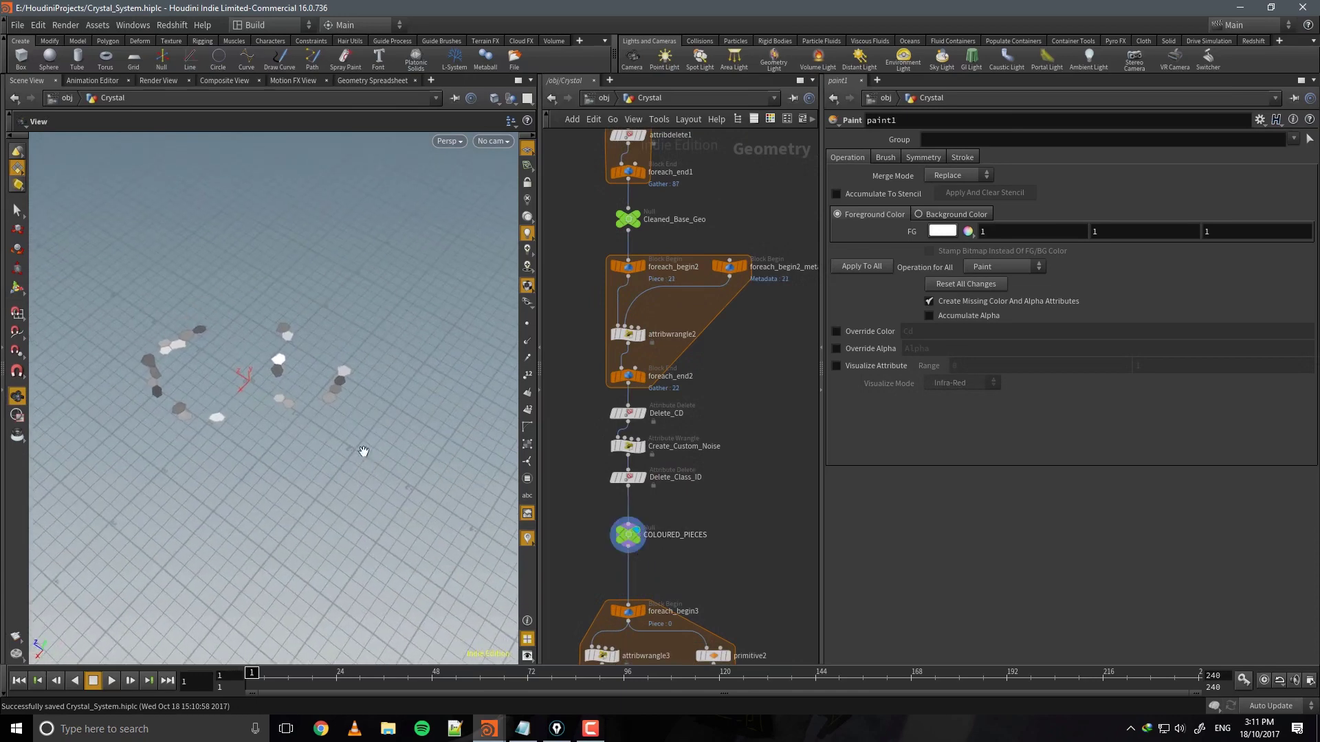
# Display the foreach_end3 node and examine its output from the painted CD letters in the 3D view.
pyautogui.moveTo(748, 515); pyautogui.dragTo(713, 239, button='middle')
pyautogui.moveTo(716, 572); pyautogui.dragTo(761, 305, button='middle')
pyautogui.moveTo(670, 558); pyautogui.dragTo(661, 448, button='middle')
pyautogui.click(652, 427)
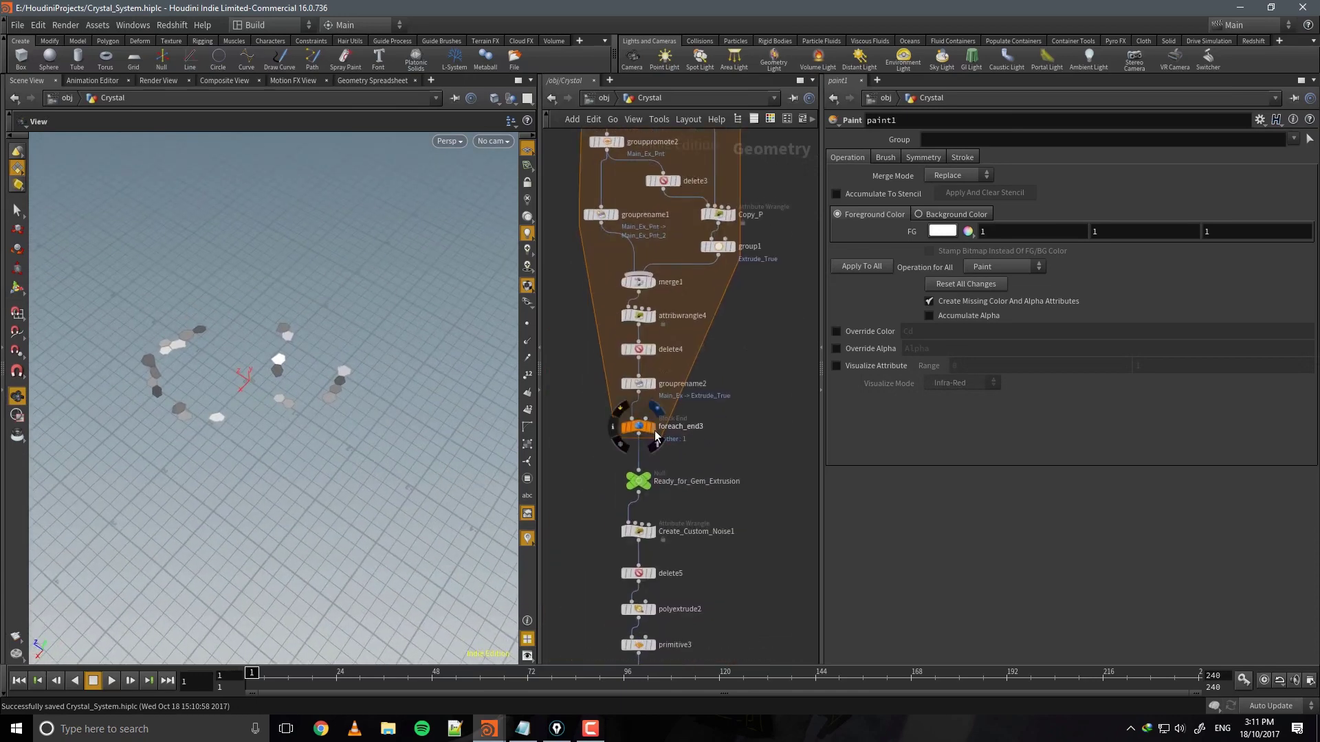
pyautogui.moveTo(443, 447); pyautogui.dragTo(428, 435)
pyautogui.scroll(-6, 765, 531)
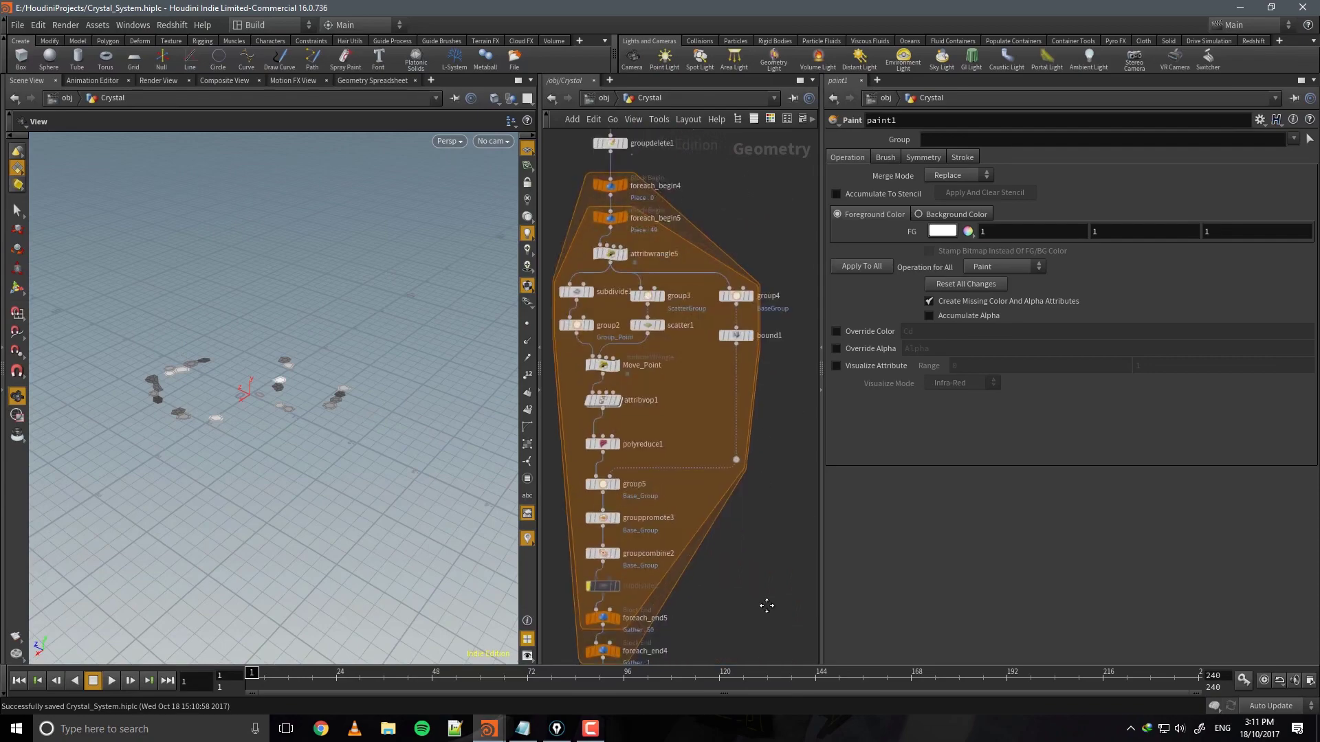
# Display the foreach_end6 node, save the scene, and inspect the crystals generated from the painted CD letters.
pyautogui.click(641, 584)
pyautogui.hotkey('ctrl', 's')
pyautogui.scroll(5, 330, 477)
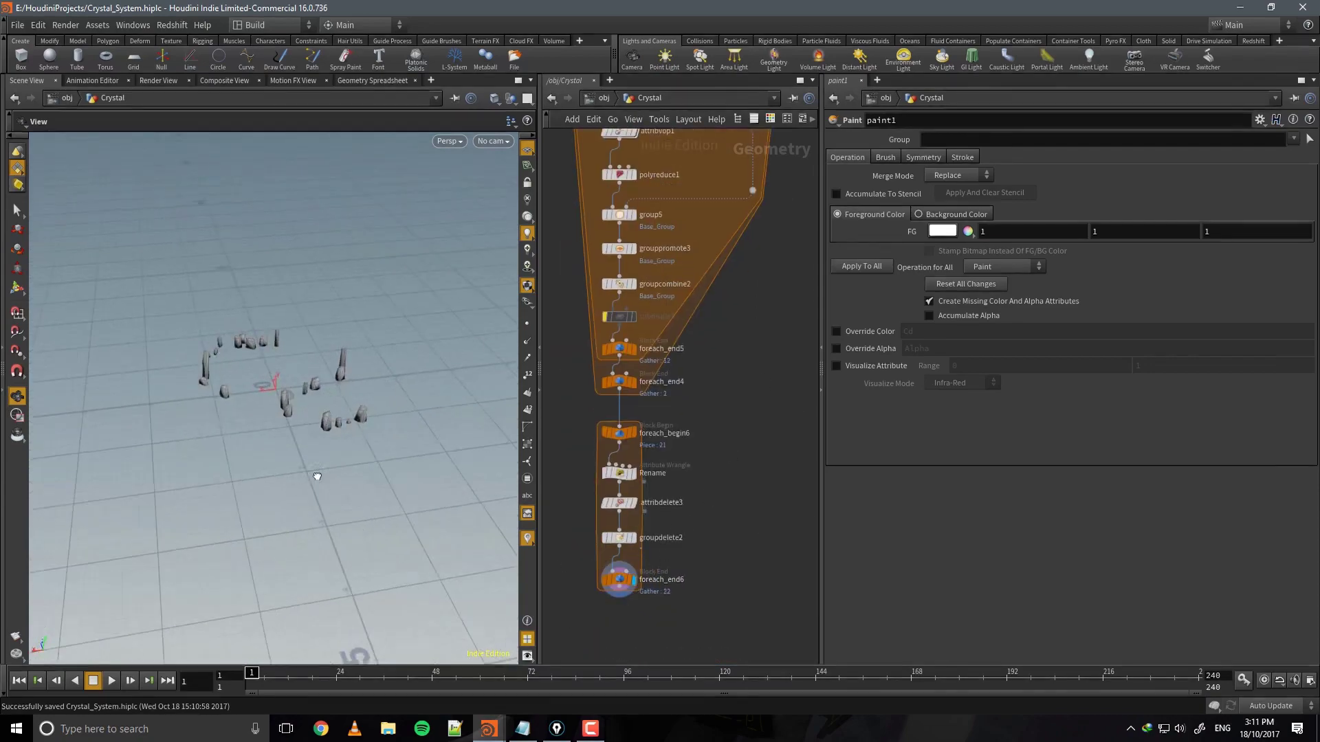
pyautogui.moveTo(357, 472); pyautogui.dragTo(341, 382)
# Review the parameters of the Base grid and the primitive1 node in the Creating Start Geo network box.
pyautogui.moveTo(719, 451); pyautogui.dragTo(747, 714, button='middle')
pyautogui.moveTo(695, 234); pyautogui.dragTo(693, 631, button='middle')
pyautogui.moveTo(719, 360)
pyautogui.mouseDown(button='middle')
pyautogui.moveTo(745, 415)
pyautogui.moveTo(768, 393)
pyautogui.moveTo(749, 619)
pyautogui.moveTo(732, 474)
pyautogui.mouseUp(button='middle')
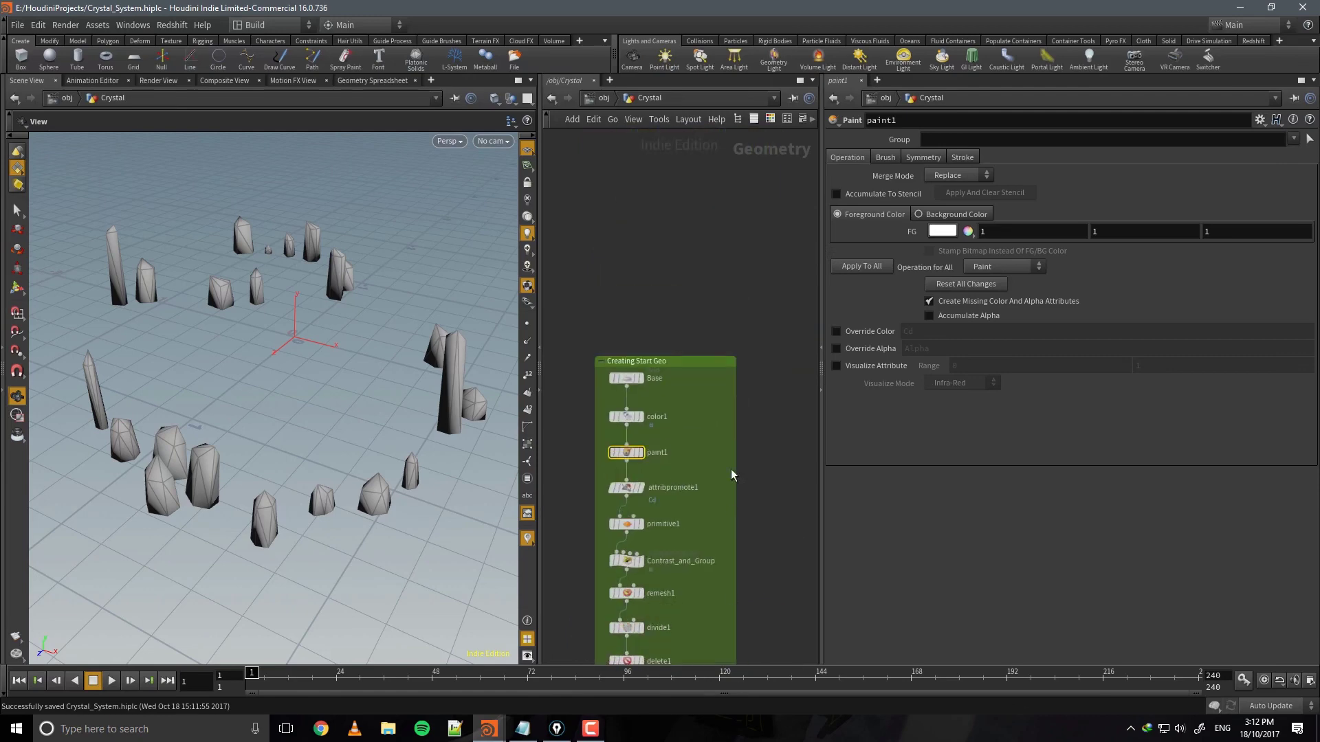
pyautogui.click(659, 382)
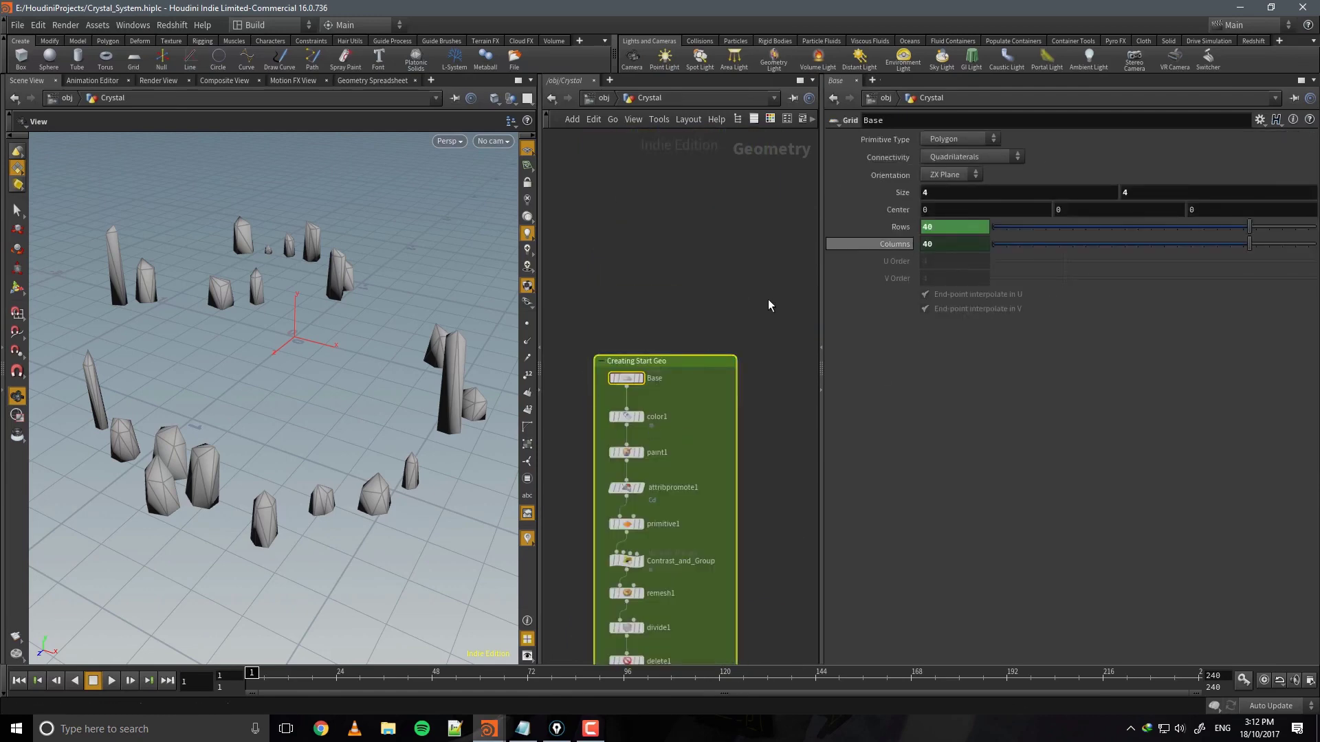
pyautogui.moveTo(768, 521); pyautogui.dragTo(778, 403, button='middle')
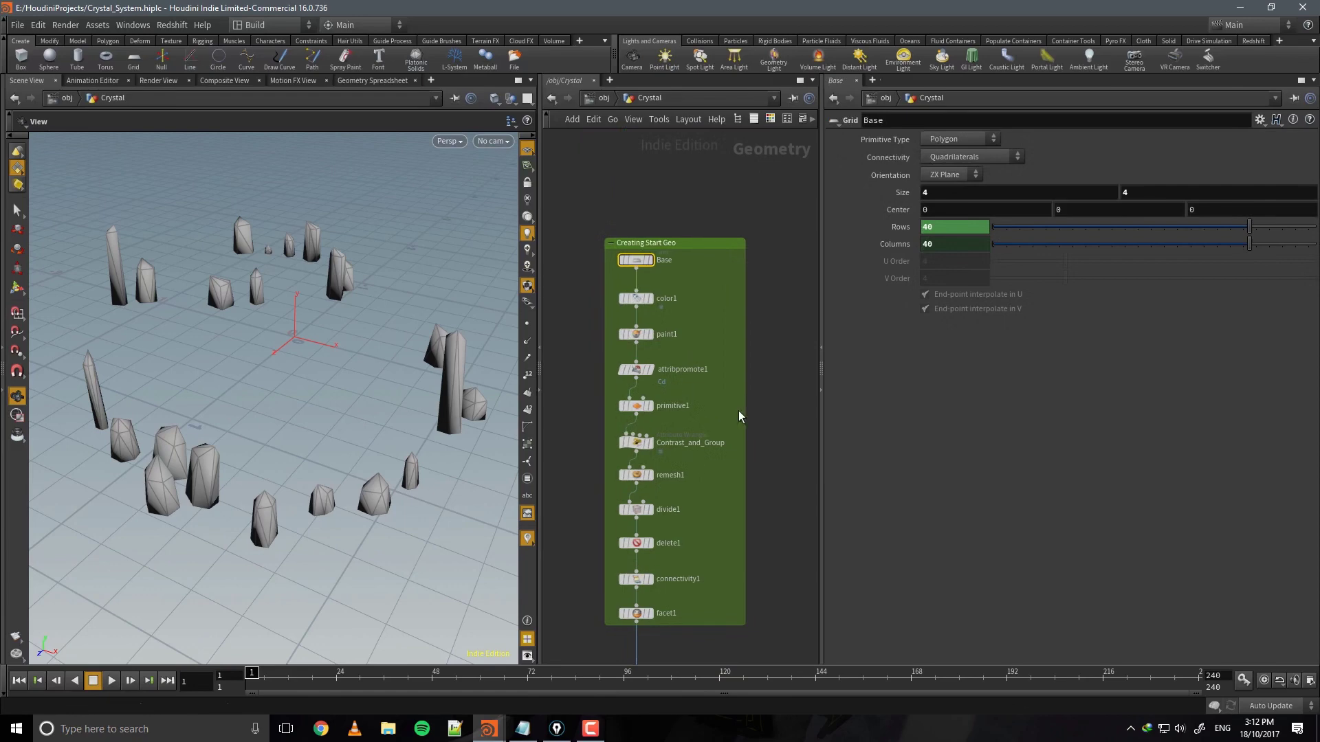
pyautogui.click(633, 410)
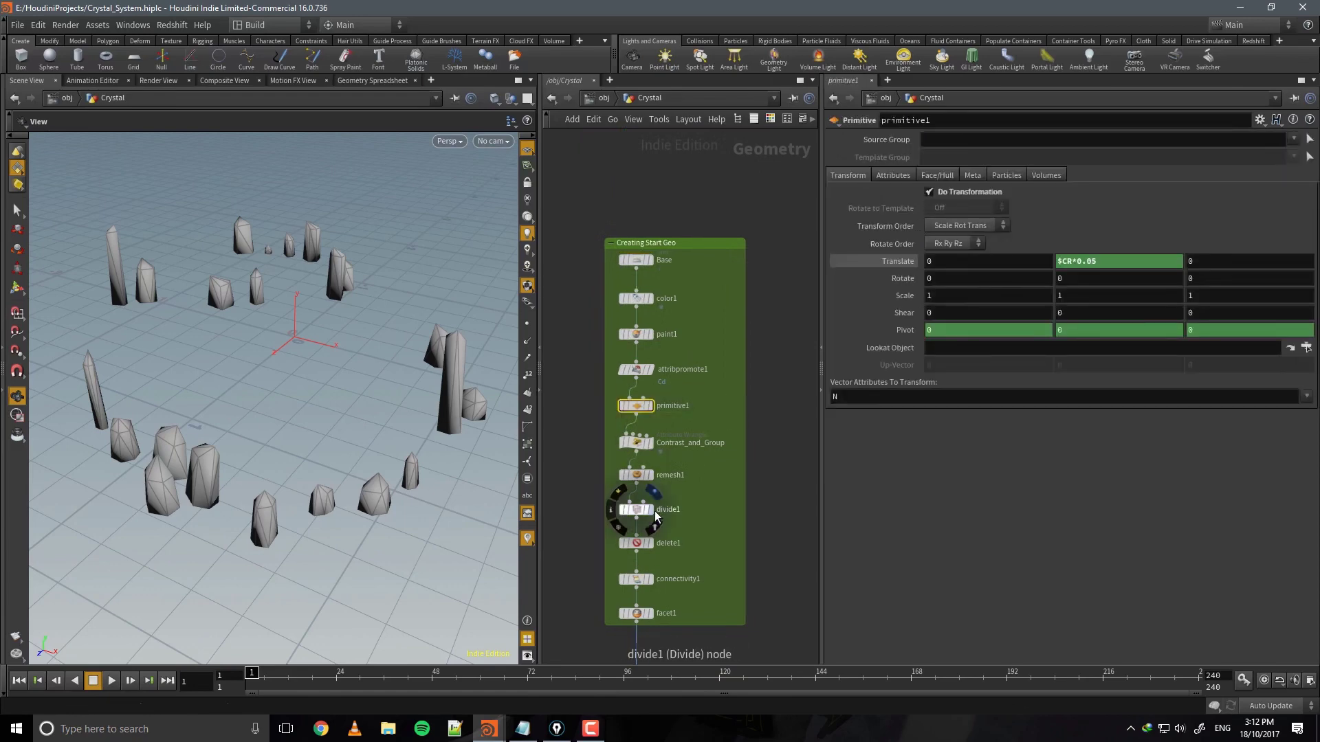
# Display divide1 and insert a Subdivide node between divide1 and delete1.
pyautogui.click(653, 512)
pyautogui.moveTo(736, 521); pyautogui.dragTo(739, 484, button='middle')
pyautogui.press('Tab')
pyautogui.write('sub')
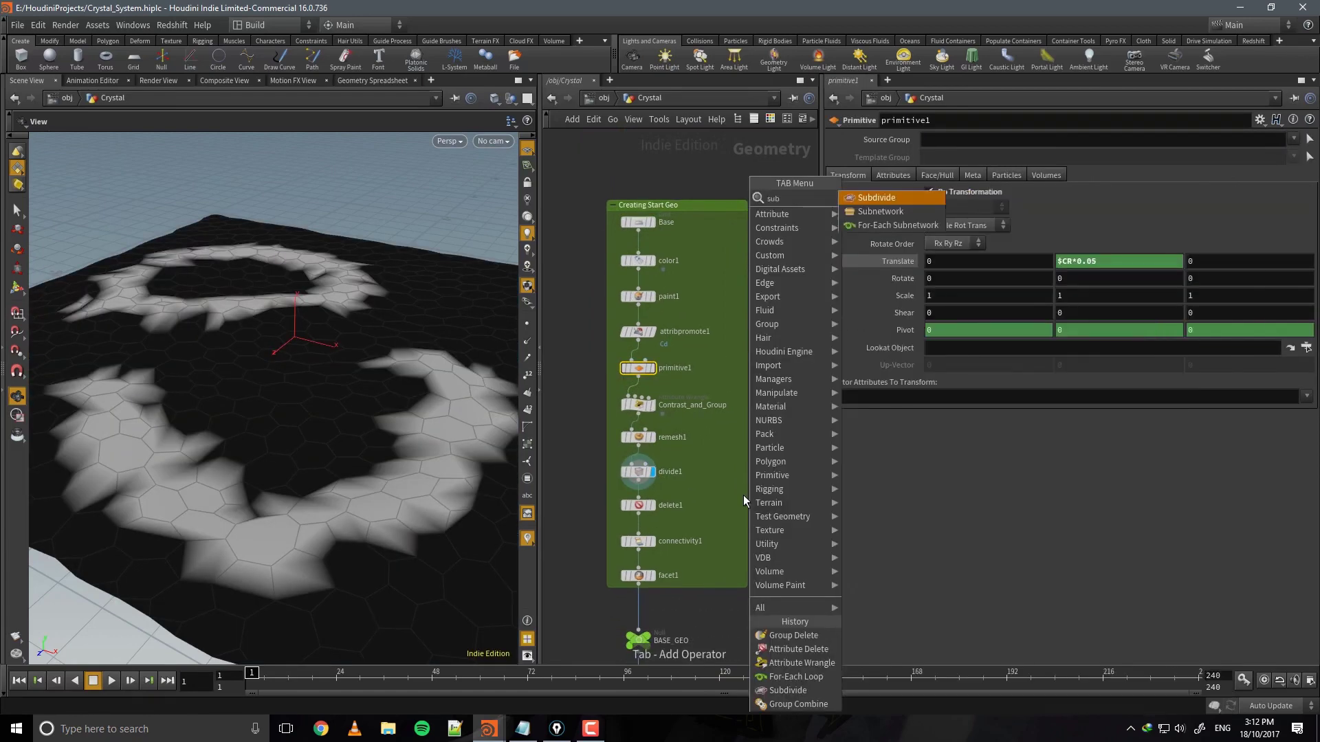
pyautogui.press('Escape')
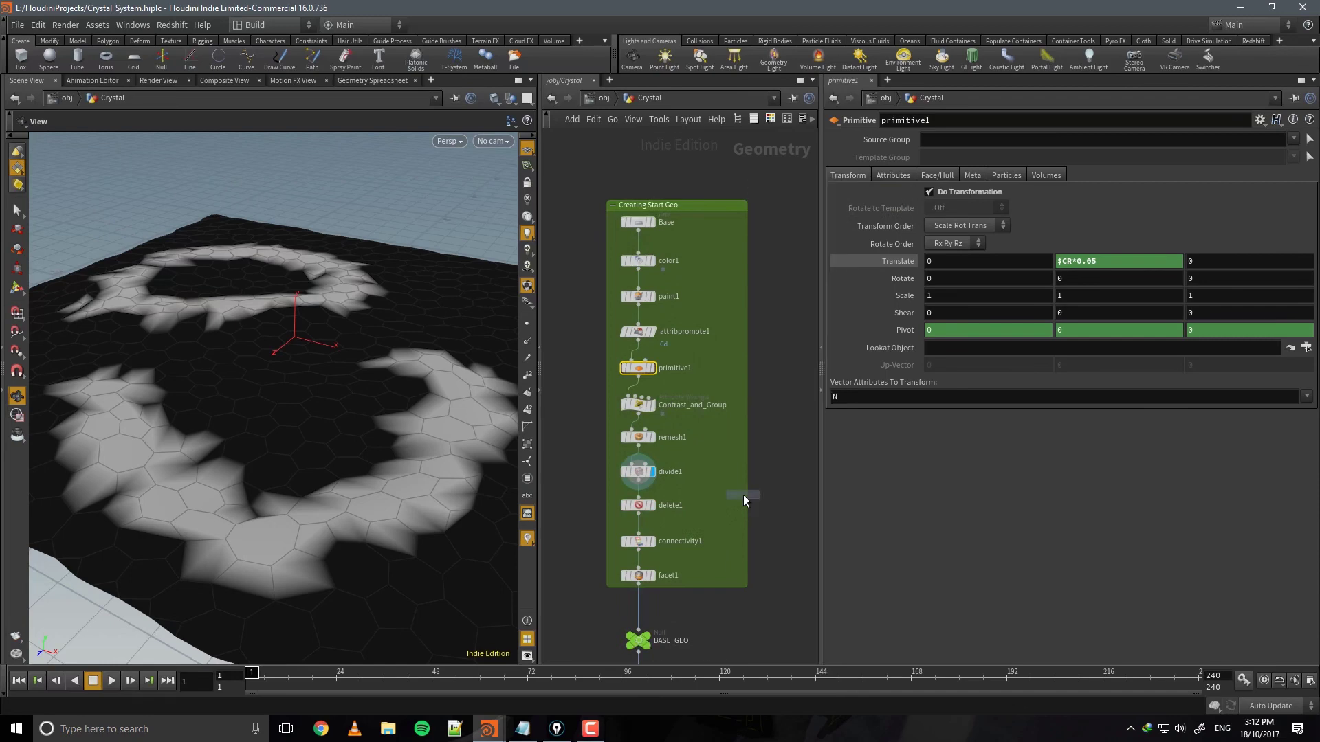
pyautogui.click(643, 500)
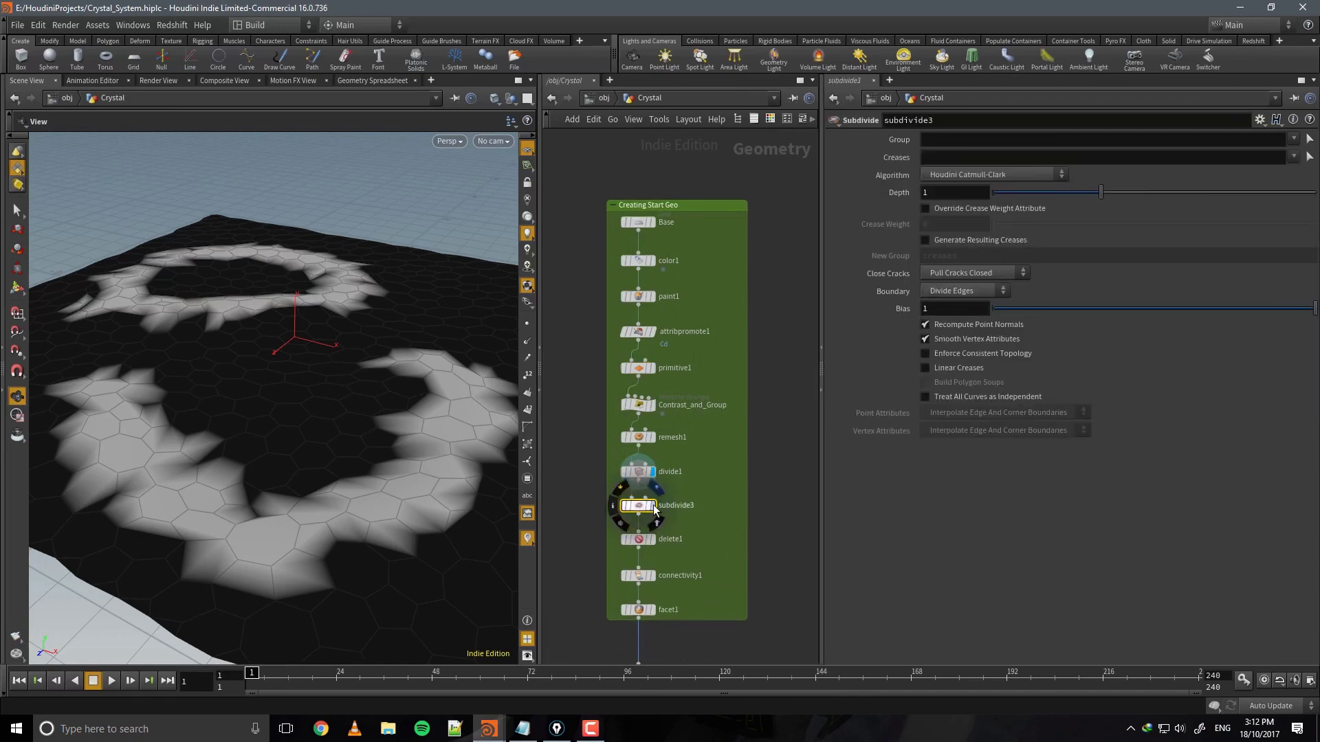
# Display facet1 and delete1 in turn to check how the subdivided mesh carries through the network box.
pyautogui.moveTo(691, 555); pyautogui.dragTo(675, 467, button='middle')
pyautogui.click(651, 485)
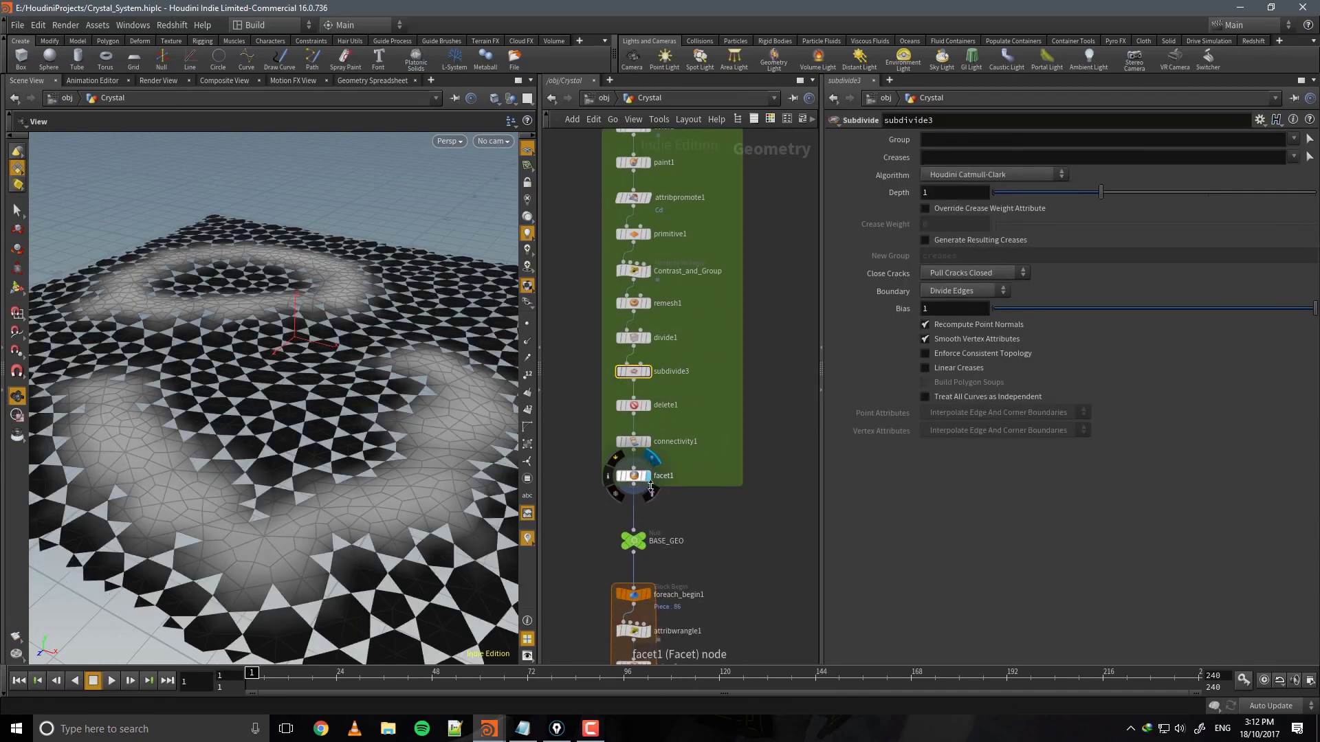
pyautogui.moveTo(695, 525); pyautogui.dragTo(701, 532, button='middle')
pyautogui.moveTo(407, 473); pyautogui.dragTo(460, 509)
pyautogui.moveTo(681, 526); pyautogui.dragTo(687, 529, button='middle')
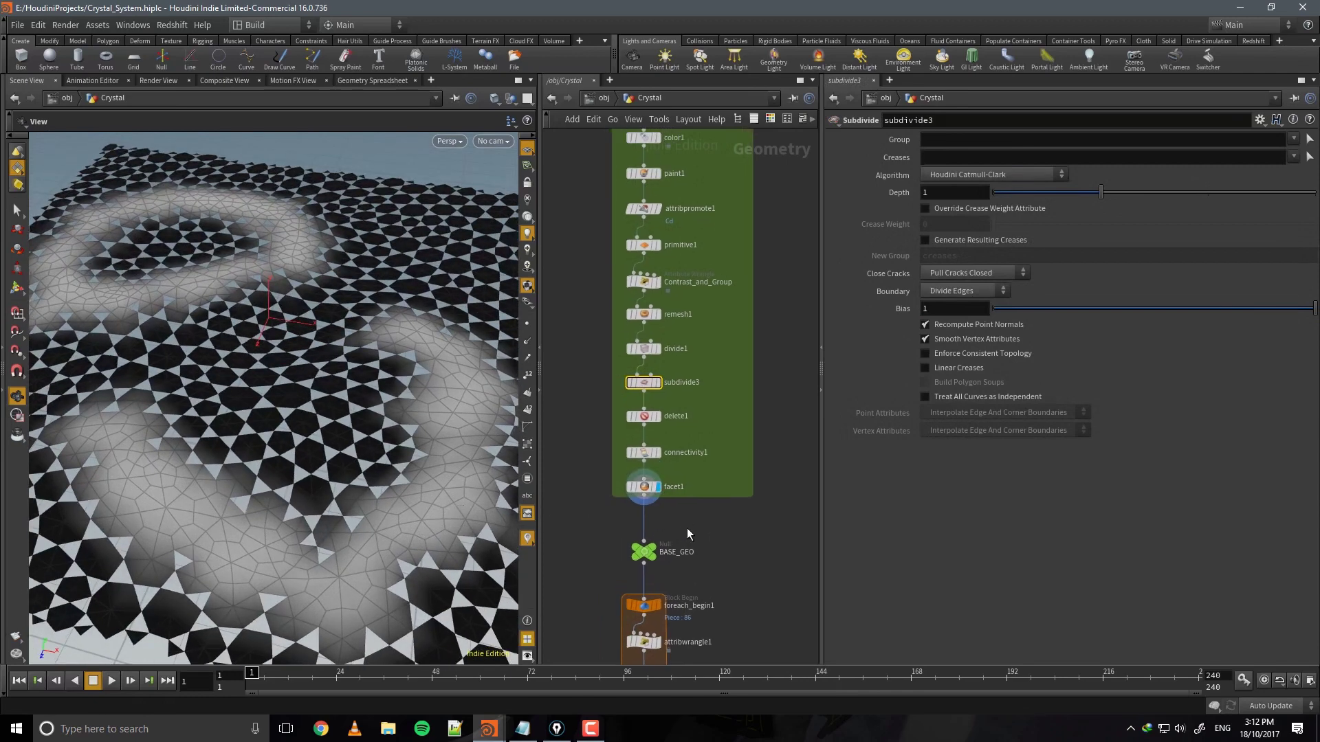
pyautogui.moveTo(662, 422)
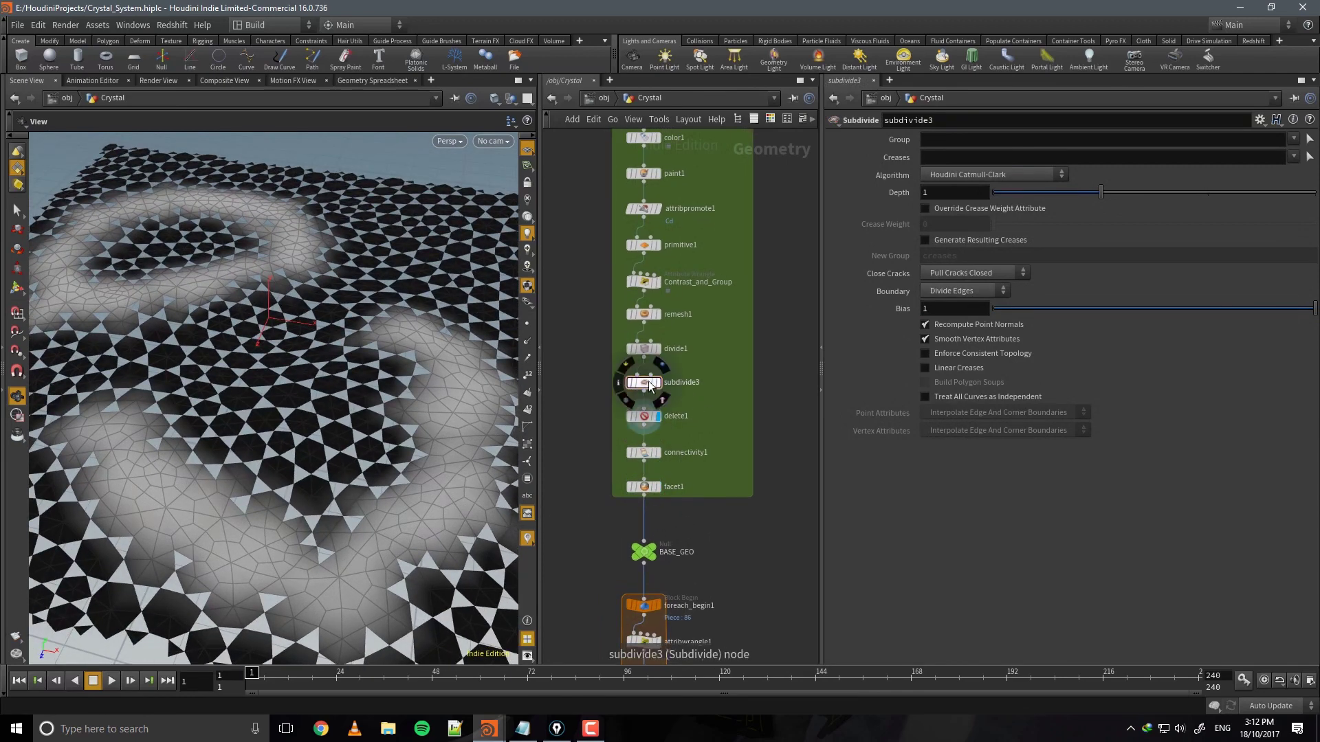
# Move subdivide3 between Contrast_and_Group and remesh1, and compare the meshes shown at subdivide3, remesh1 and divide1.
pyautogui.moveTo(649, 382); pyautogui.dragTo(647, 313)
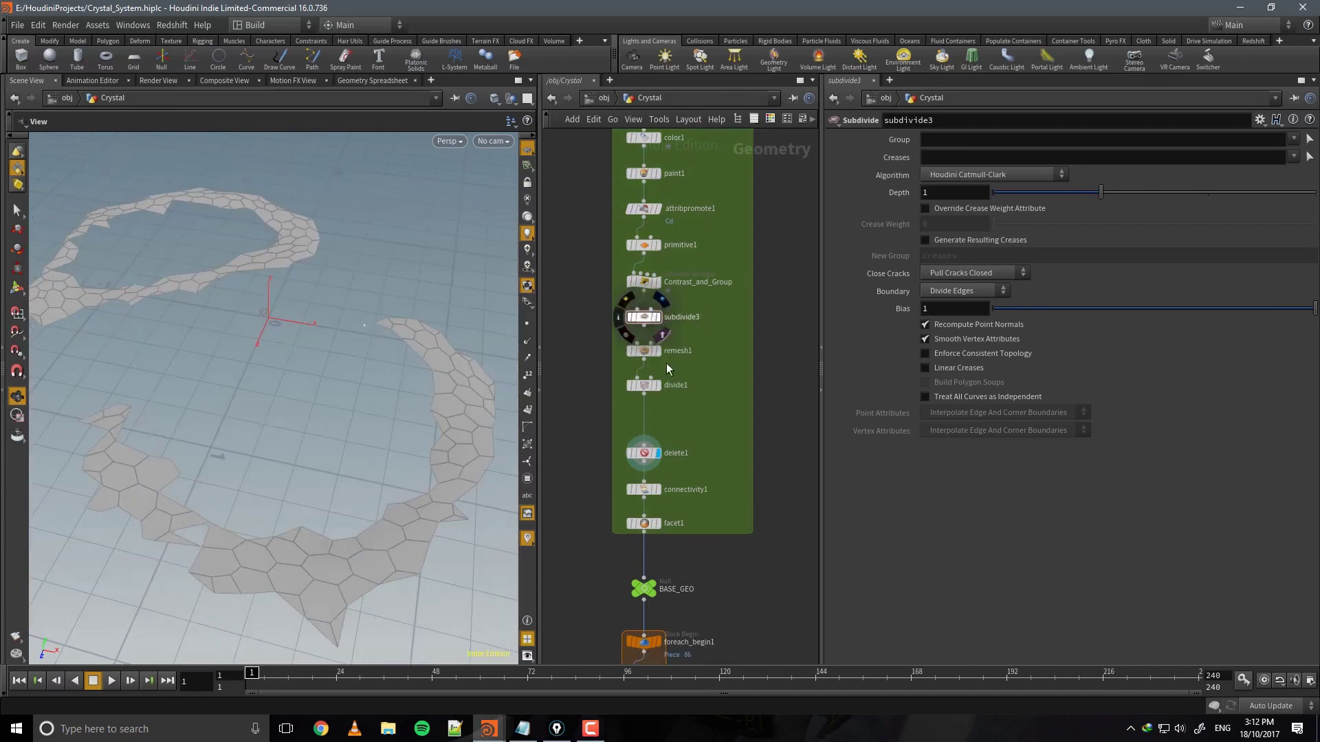
pyautogui.moveTo(712, 487); pyautogui.dragTo(713, 443, button='middle')
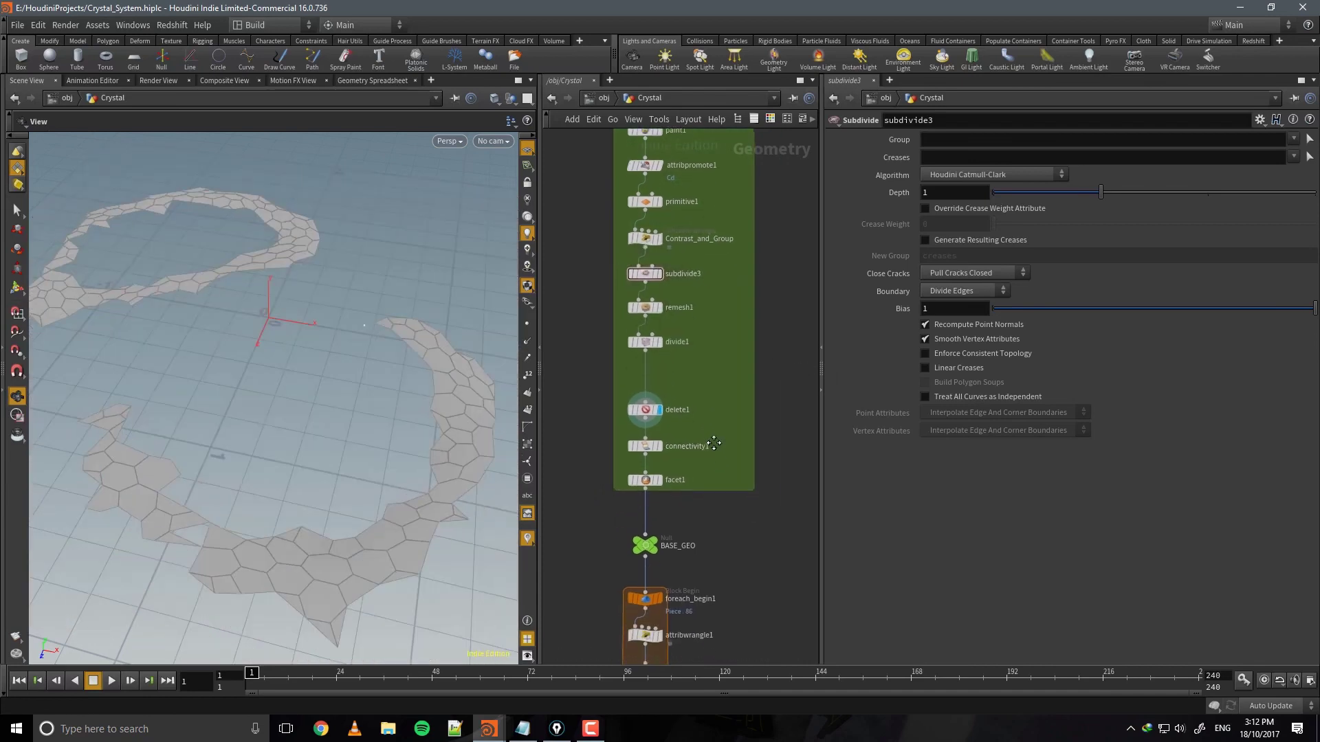
pyautogui.click(658, 275)
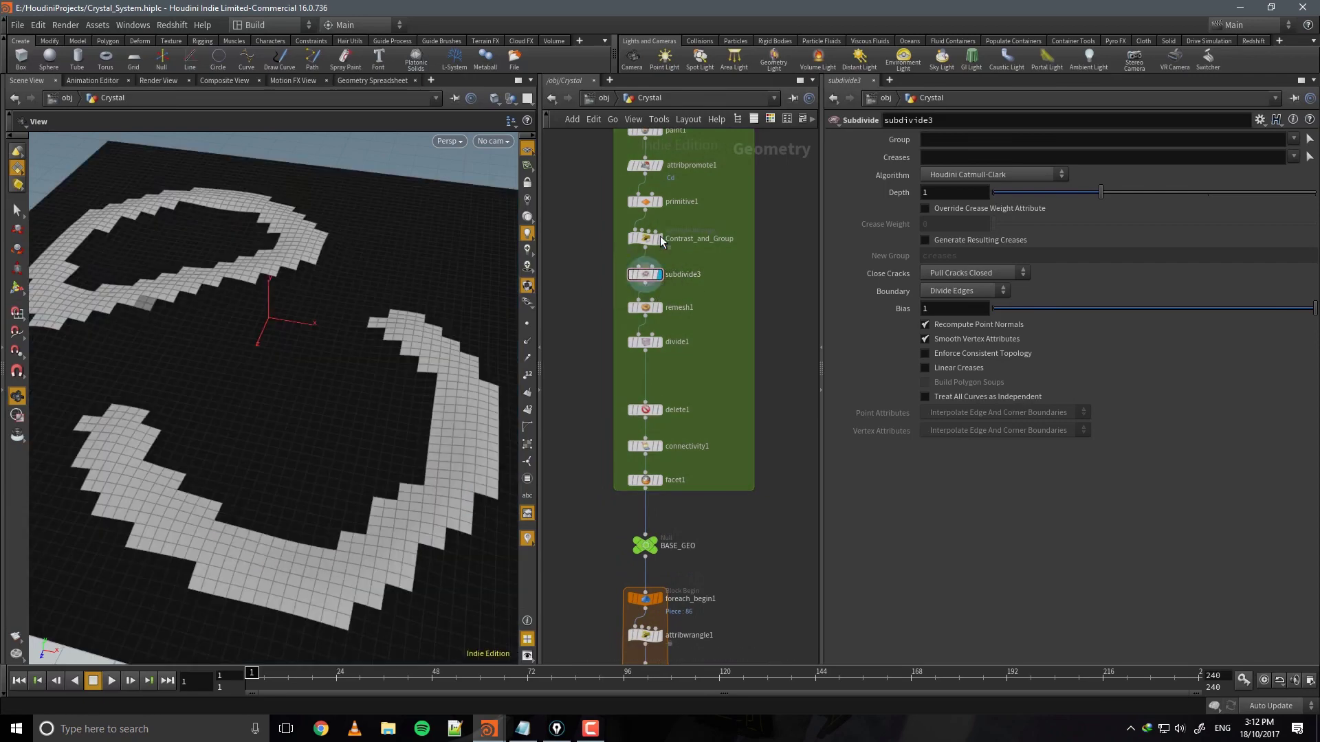
pyautogui.click(663, 330)
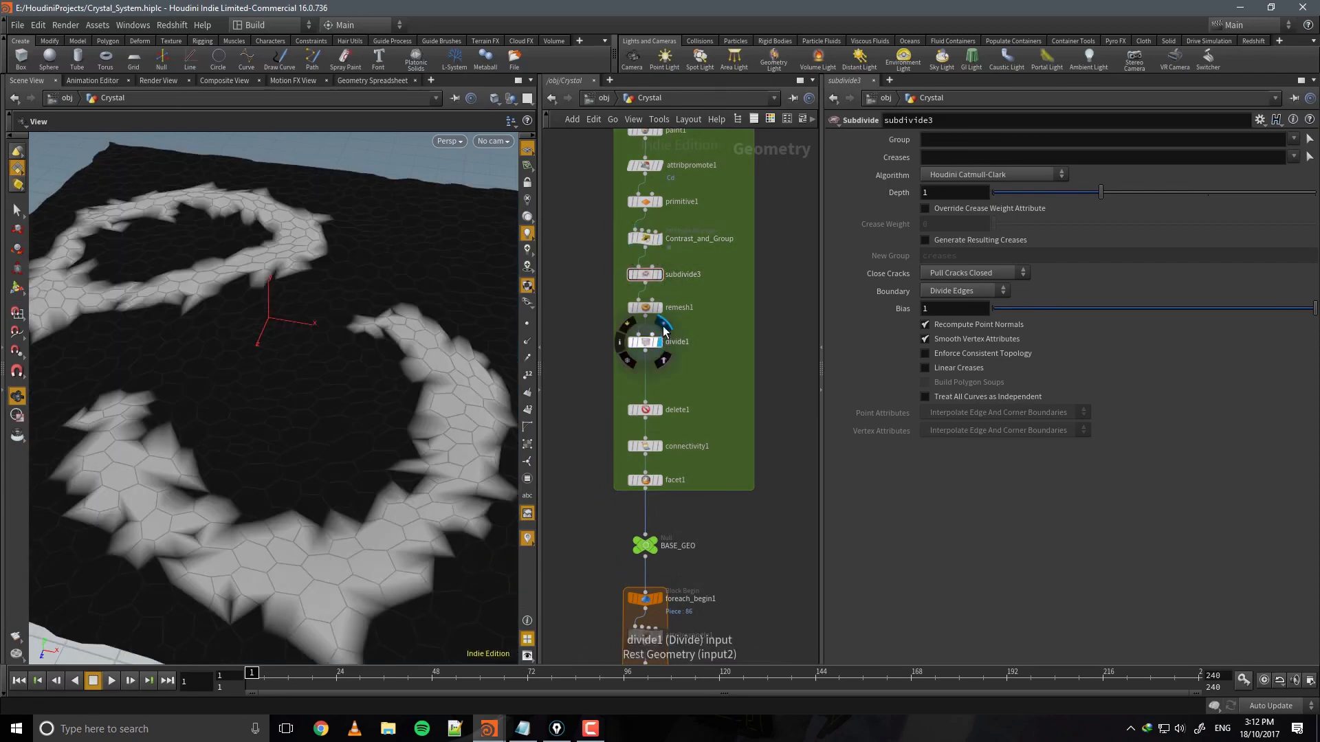
pyautogui.click(671, 294)
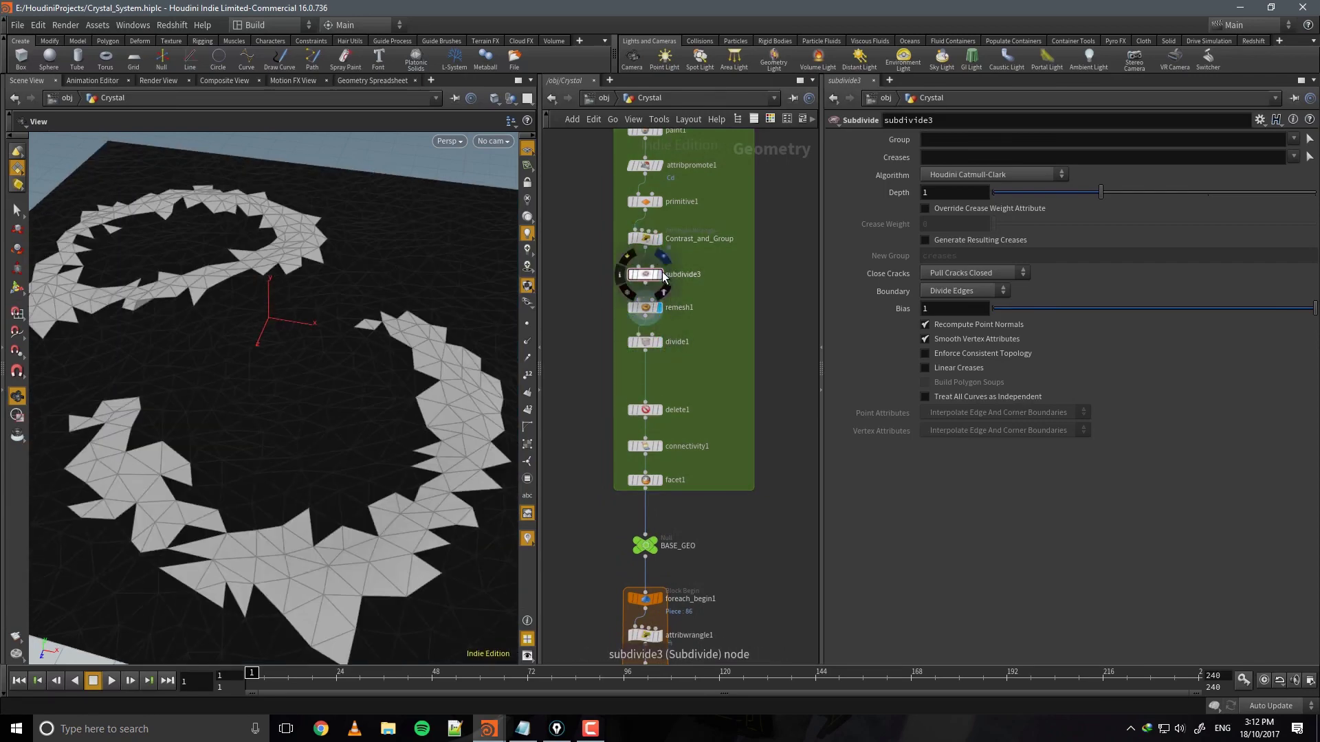
pyautogui.click(660, 274)
pyautogui.click(659, 307)
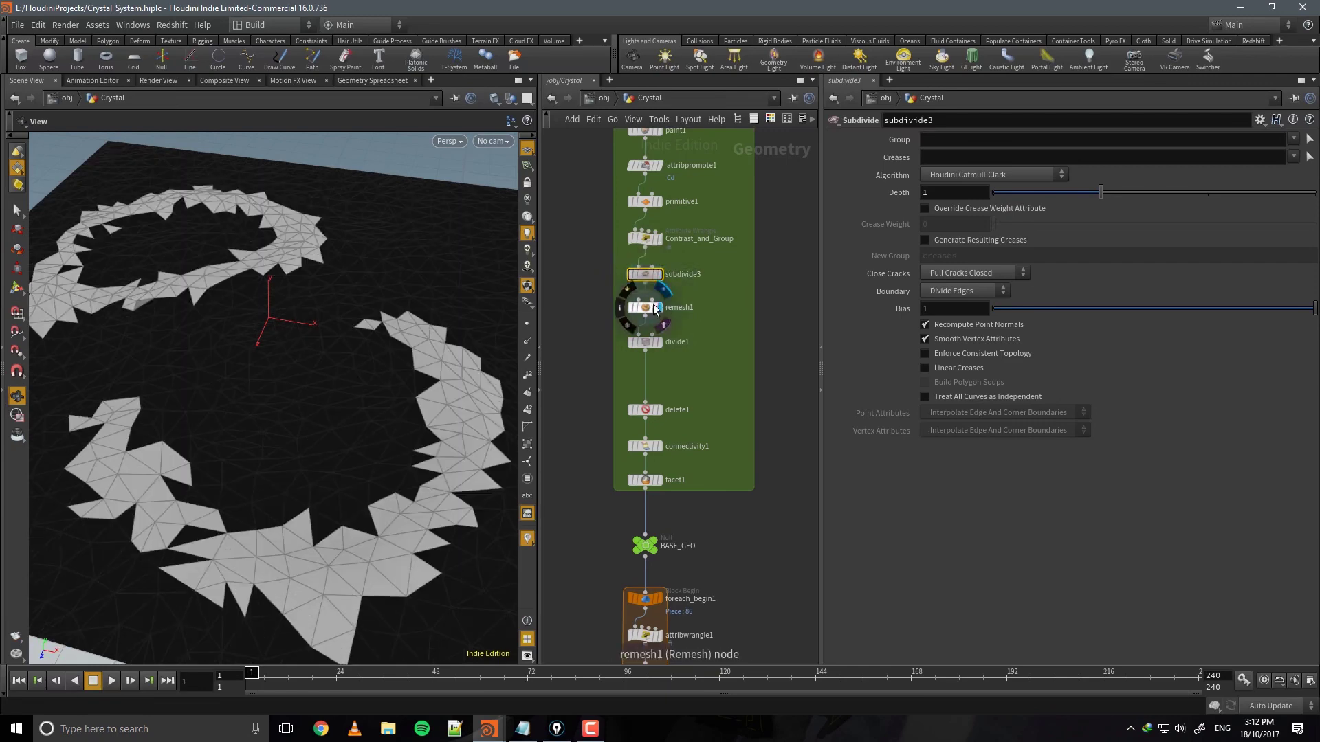
pyautogui.click(646, 298)
pyautogui.moveTo(638, 316); pyautogui.dragTo(658, 317)
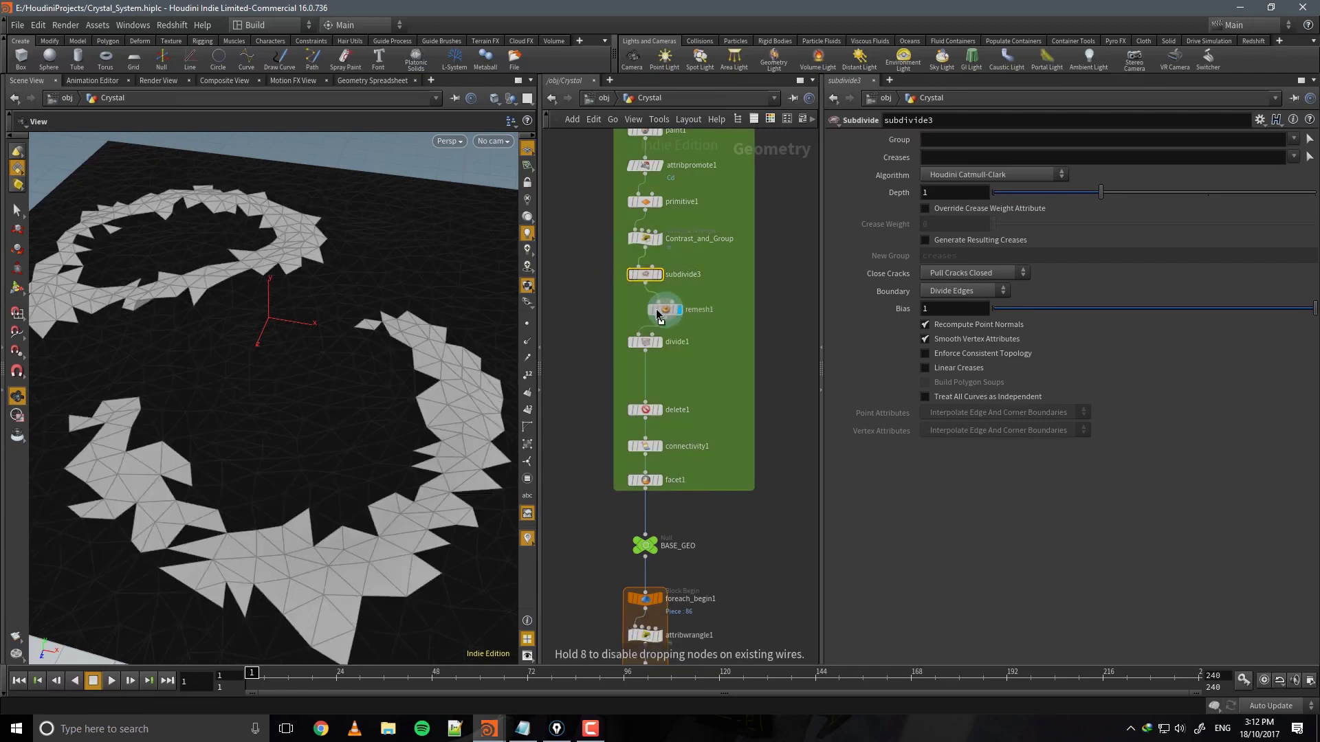
pyautogui.click(645, 313)
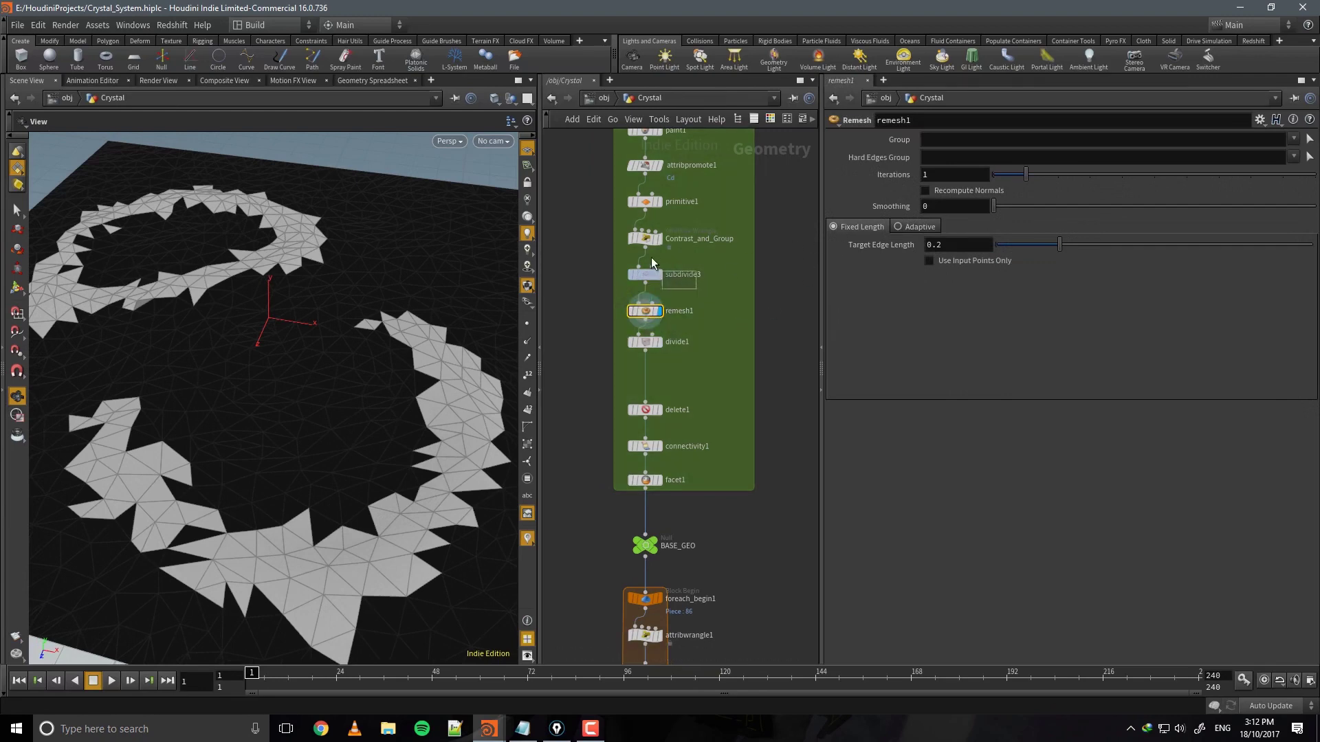
# Try OpenSubdiv Catmull-Clark, OpenSubdiv Loop and Mantra-Compatible Catmull-Clark as the algorithm on subdivide3, and return it to Houdini Catmull-Clark.
pyautogui.click(647, 275)
pyautogui.click(983, 175)
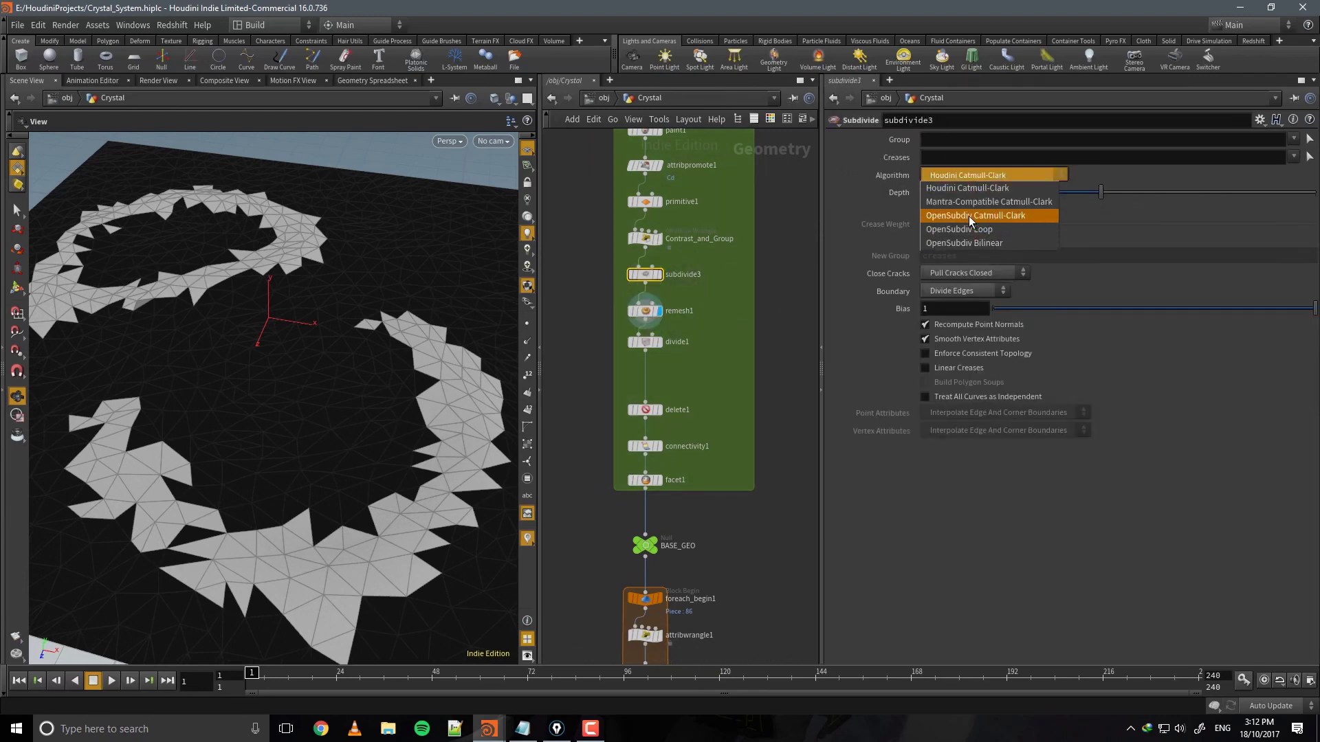
pyautogui.click(967, 215)
pyautogui.click(972, 175)
pyautogui.click(973, 229)
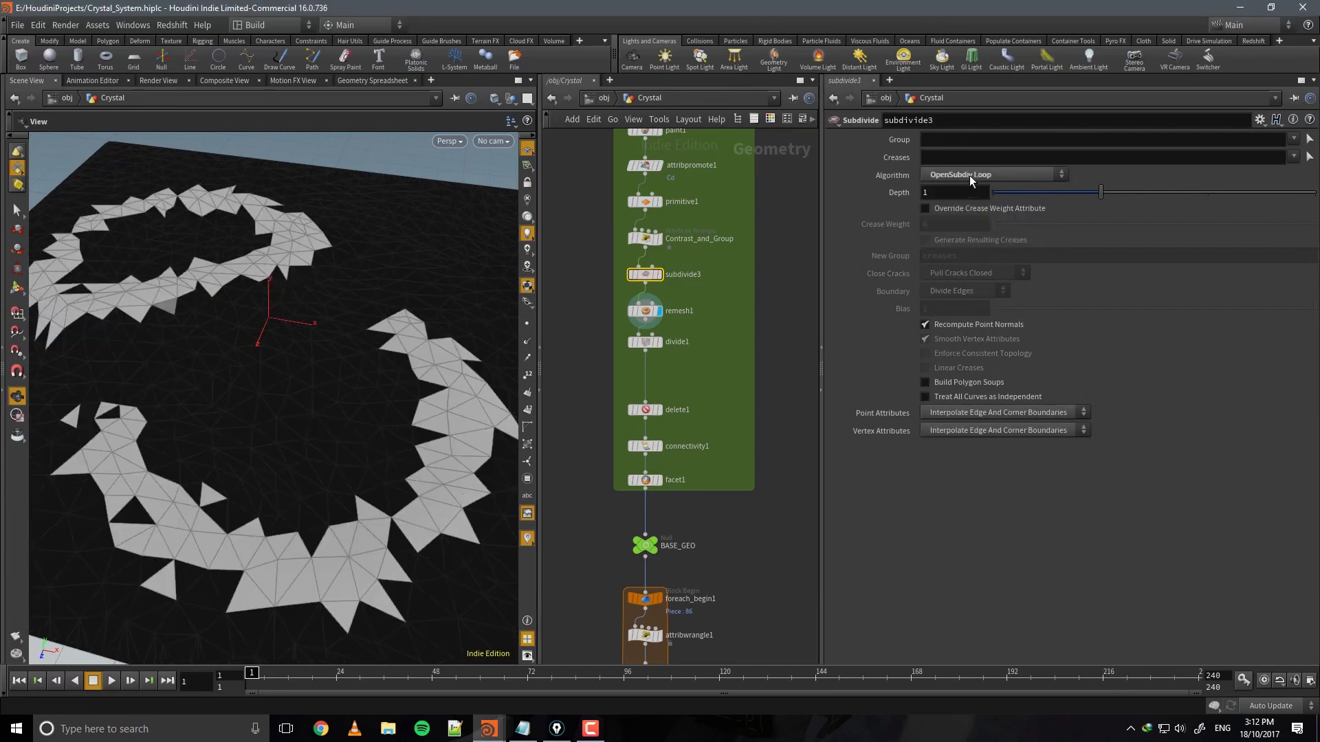
pyautogui.click(972, 172)
pyautogui.click(969, 201)
pyautogui.click(968, 176)
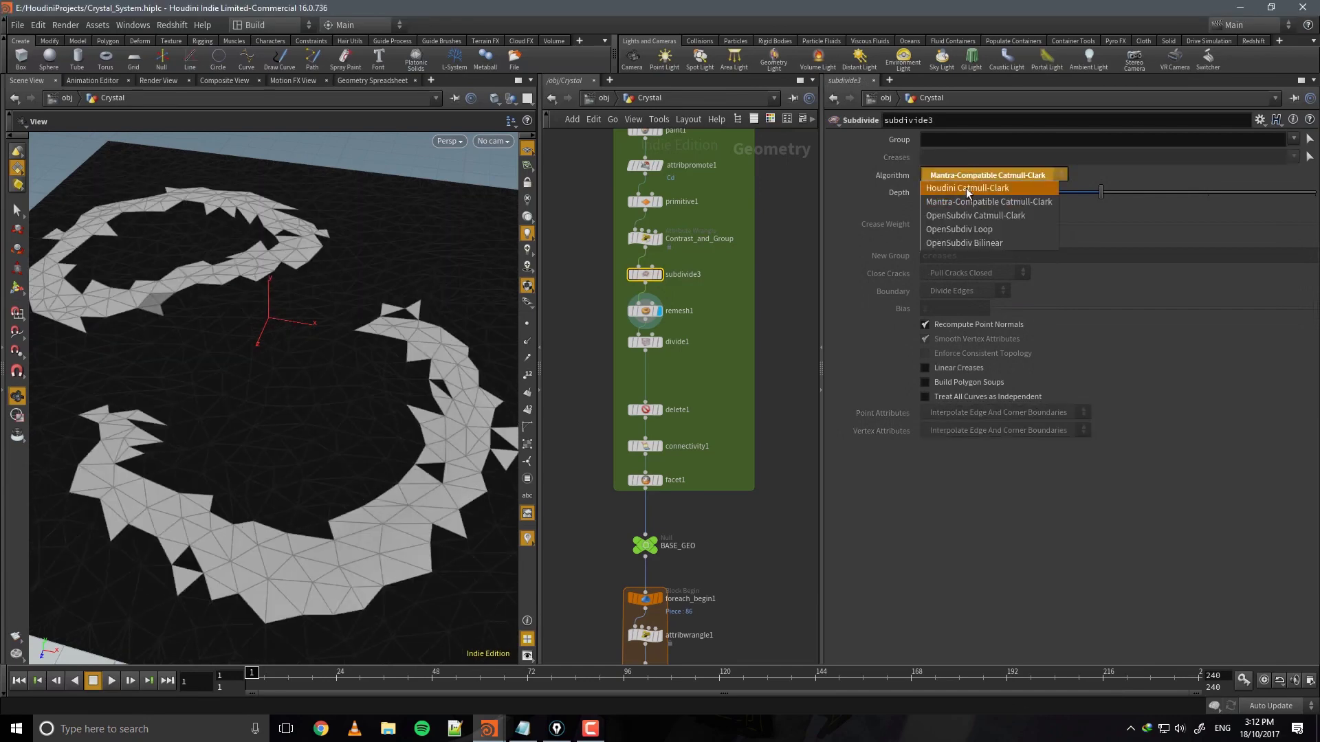
pyautogui.click(966, 188)
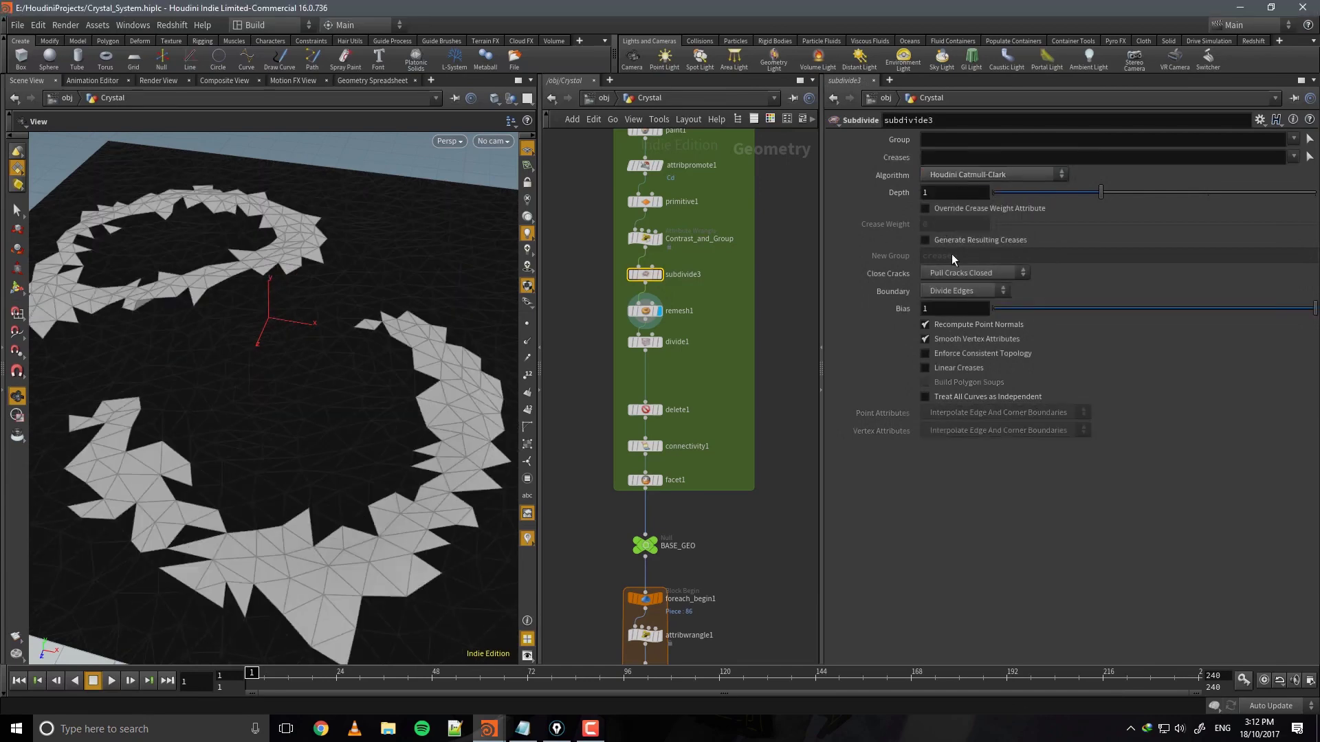
# Display foreach_end6 again and inspect the crystals generated from the subdivided grid from several angles.
pyautogui.click(655, 343)
pyautogui.moveTo(761, 507); pyautogui.dragTo(769, 286, button='middle')
pyautogui.moveTo(764, 591); pyautogui.dragTo(735, 206, button='middle')
pyautogui.click(634, 498)
pyautogui.moveTo(765, 653); pyautogui.dragTo(763, 90, button='middle')
pyautogui.click(629, 627)
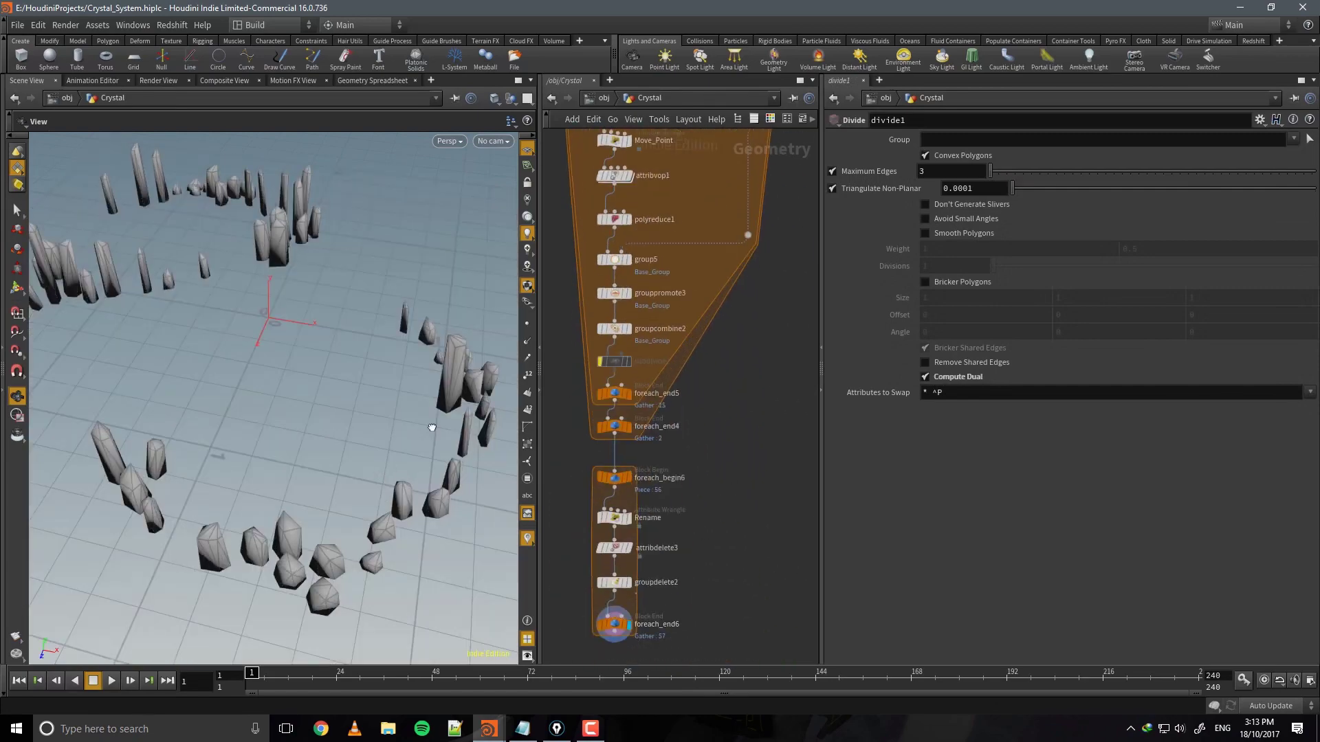
pyautogui.moveTo(431, 426); pyautogui.dragTo(188, 358)
pyautogui.moveTo(262, 414); pyautogui.dragTo(445, 451)
# Delete the subdivide3 node from the Creating Start Geo network box.
pyautogui.moveTo(696, 114); pyautogui.dragTo(641, 526, button='middle')
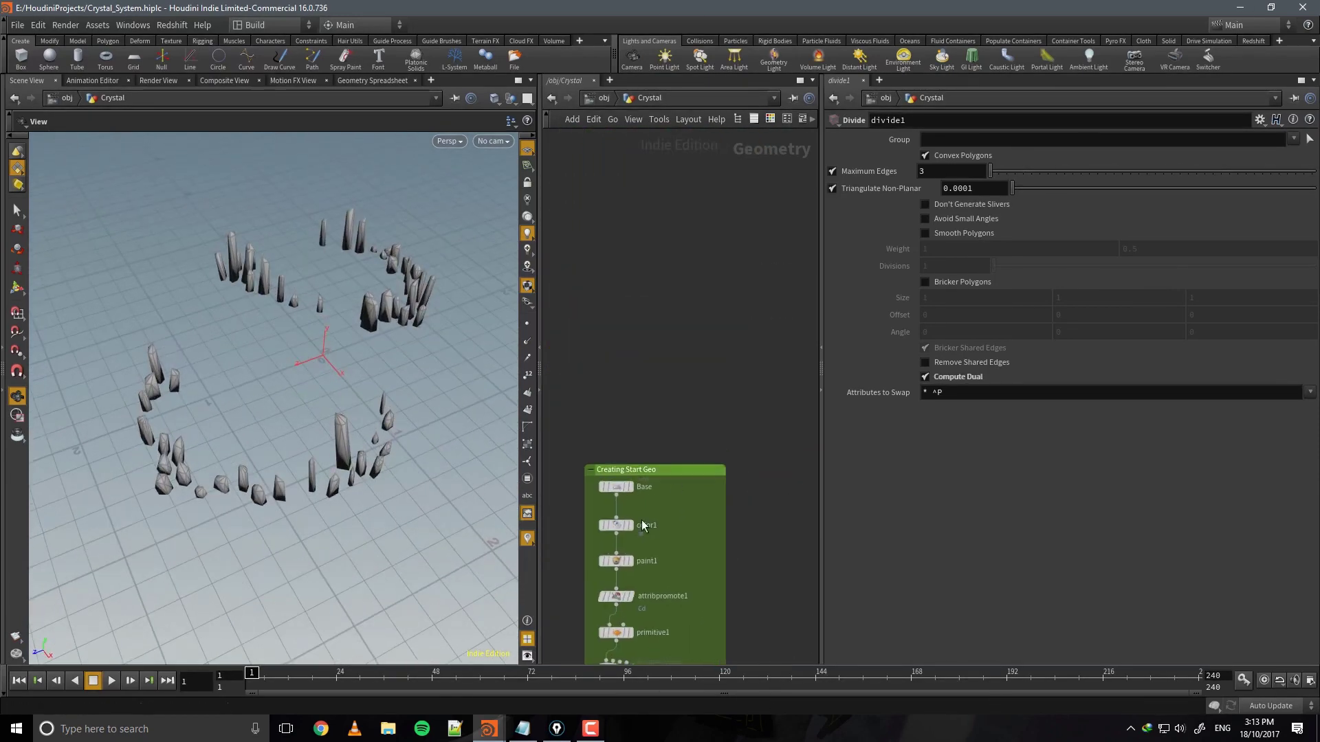
pyautogui.moveTo(702, 632); pyautogui.dragTo(739, 430, button='middle')
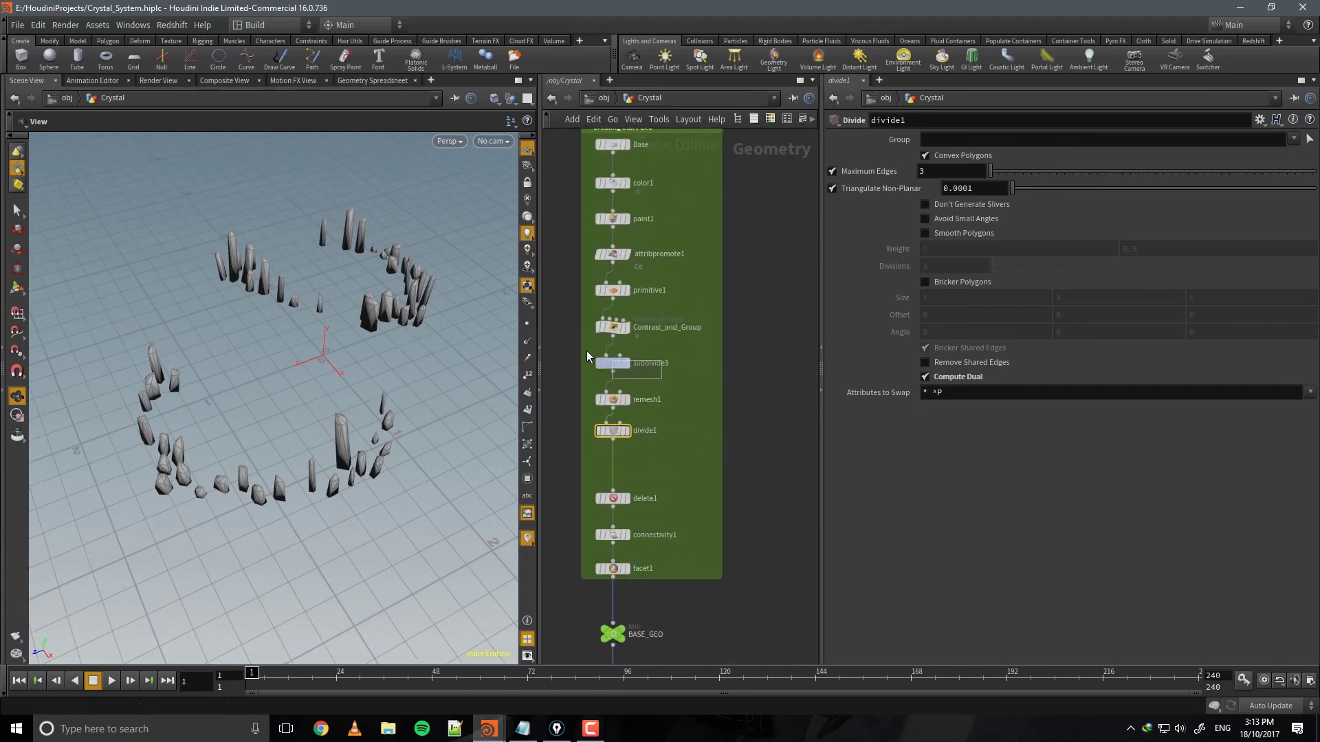
pyautogui.press('Delete')
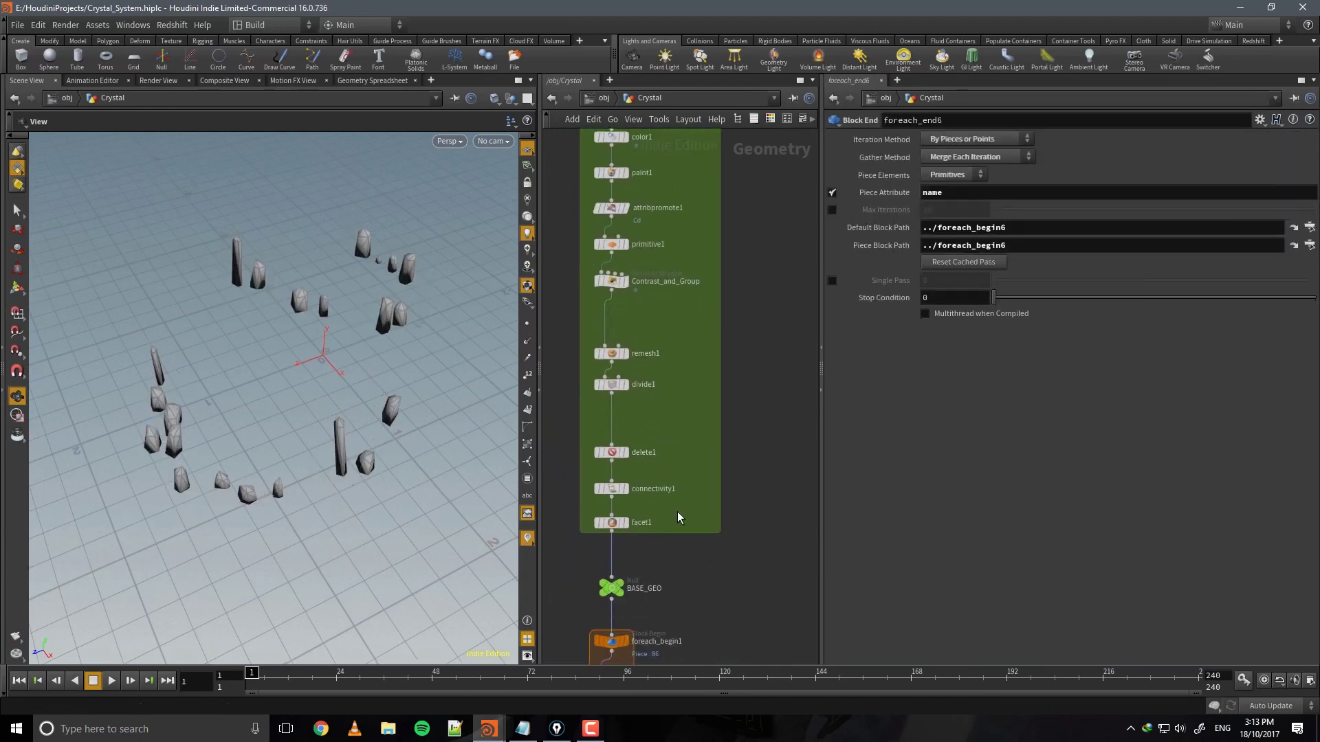
# Close the gaps in Creating Start Geo by moving remesh1 and divide1 down to delete1 and the six upper nodes after them, and save the scene.
pyautogui.moveTo(657, 432); pyautogui.dragTo(654, 448, button='middle')
pyautogui.moveTo(654, 448); pyautogui.dragTo(615, 455)
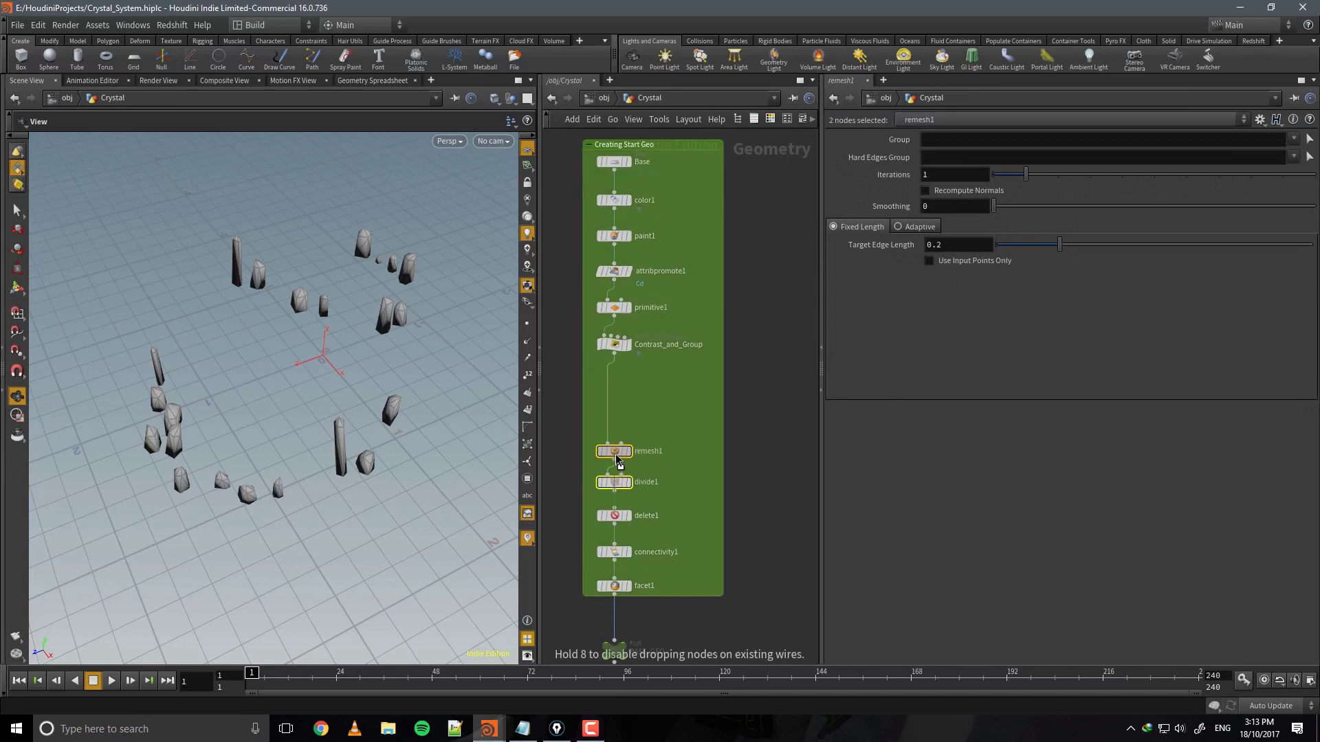
pyautogui.moveTo(661, 386); pyautogui.dragTo(674, 491, button='middle')
pyautogui.moveTo(609, 268); pyautogui.dragTo(636, 373)
pyautogui.moveTo(654, 245); pyautogui.dragTo(664, 310)
pyautogui.moveTo(802, 485); pyautogui.dragTo(781, 297, button='middle')
pyautogui.hotkey('ctrl', 's')
# Frame the entire Crystal node network, widen its pane, and review the chain down to the final loop.
pyautogui.scroll(-5, 765, 472)
pyautogui.scroll(-3, 765, 471)
pyautogui.moveTo(765, 421); pyautogui.dragTo(740, 159, button='middle')
pyautogui.moveTo(761, 440); pyautogui.dragTo(741, 261, button='middle')
pyautogui.moveTo(748, 403); pyautogui.dragTo(741, 551, button='middle')
pyautogui.press('h')
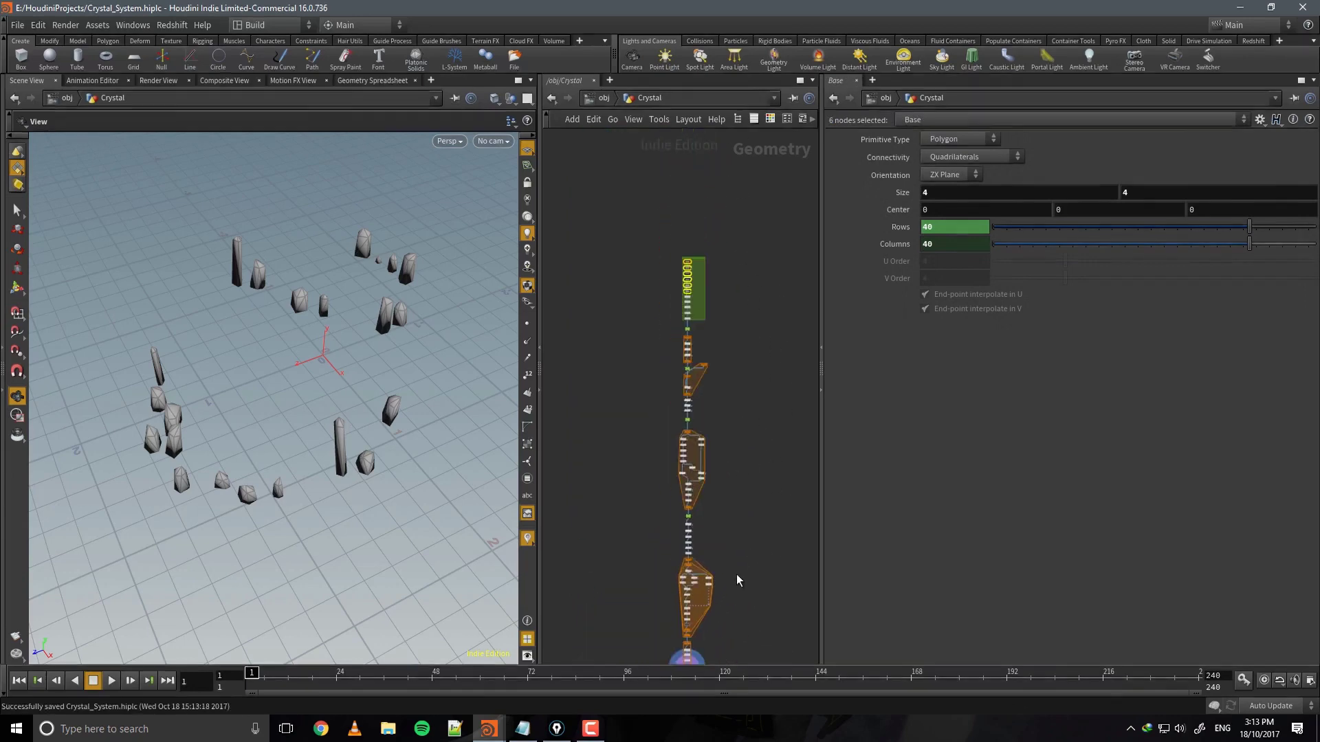
pyautogui.moveTo(822, 438); pyautogui.dragTo(935, 440)
pyautogui.scroll(3, 801, 450)
pyautogui.moveTo(789, 459); pyautogui.dragTo(824, 357, button='middle')
# Inspect the finished crystals in the 3D view from above, from the side and from a low angle.
pyautogui.moveTo(415, 400); pyautogui.dragTo(311, 422)
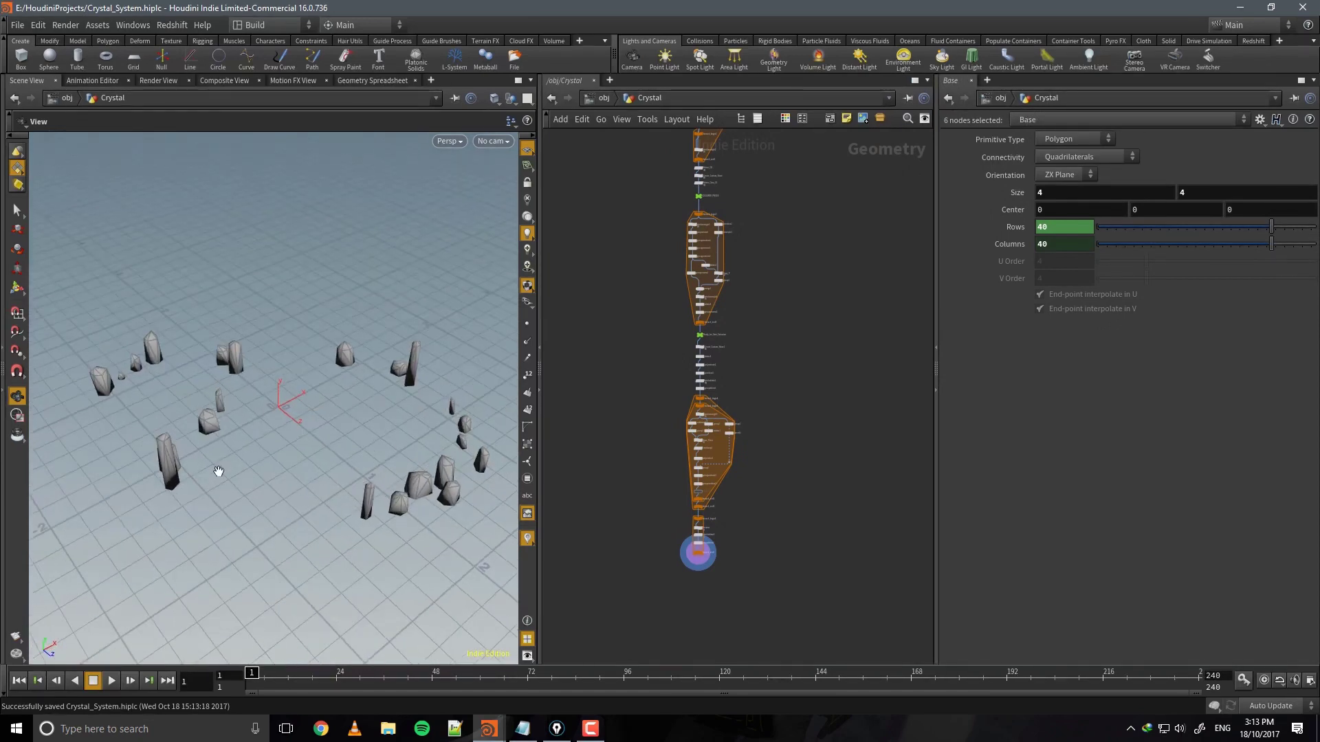
pyautogui.moveTo(218, 472); pyautogui.dragTo(305, 453)
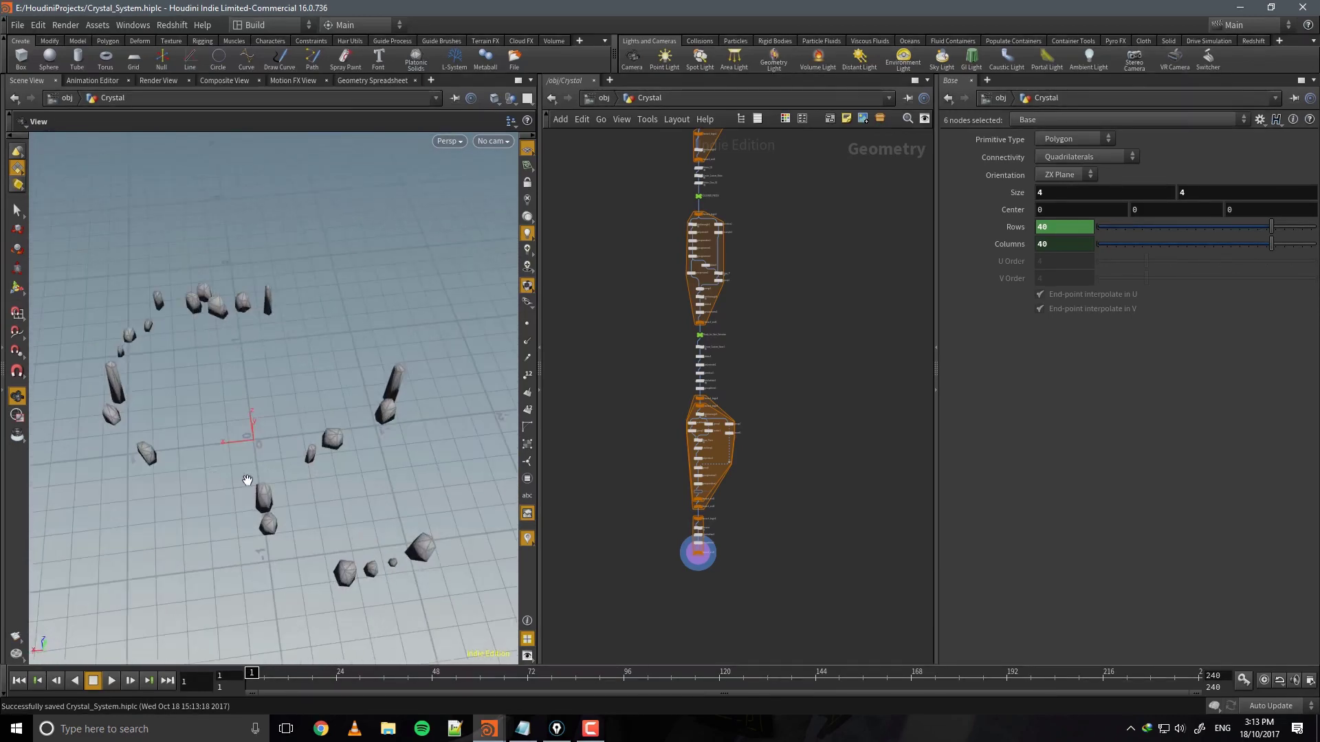
pyautogui.moveTo(275, 440); pyautogui.dragTo(325, 447)
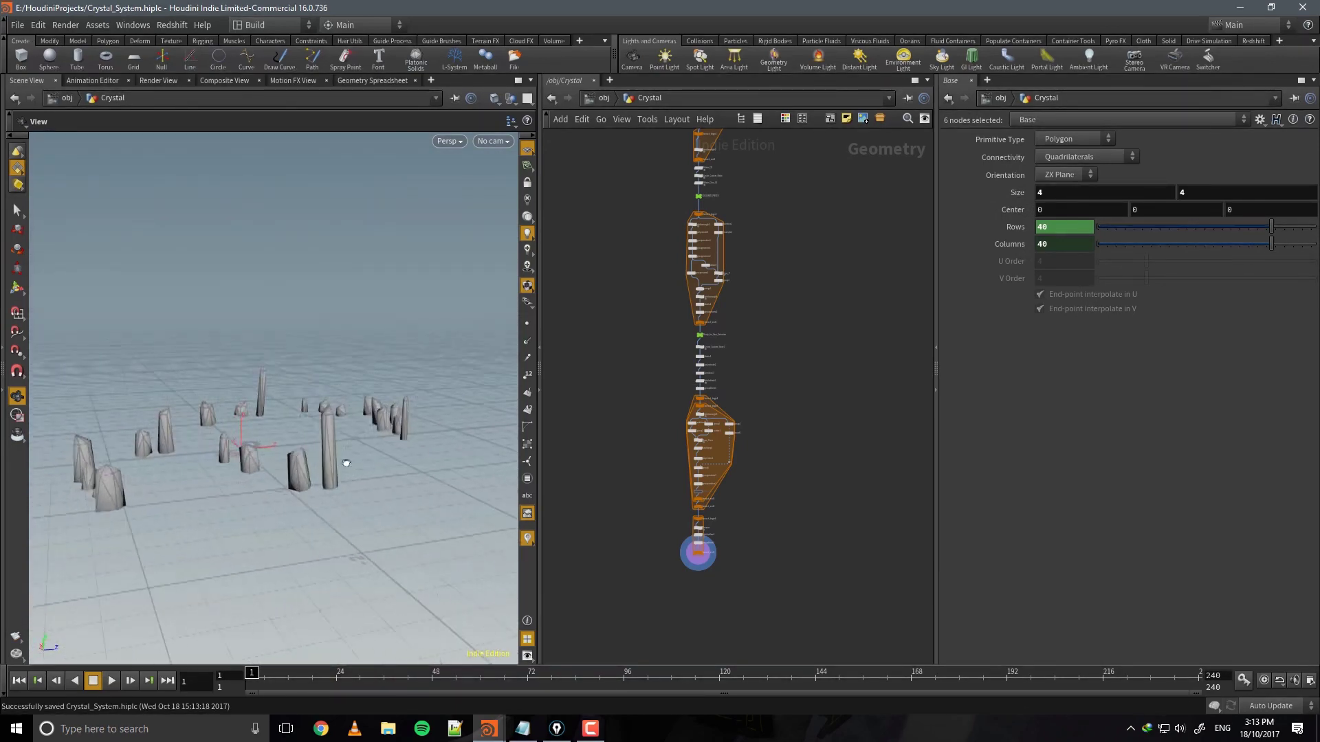
pyautogui.moveTo(396, 464); pyautogui.dragTo(291, 485)
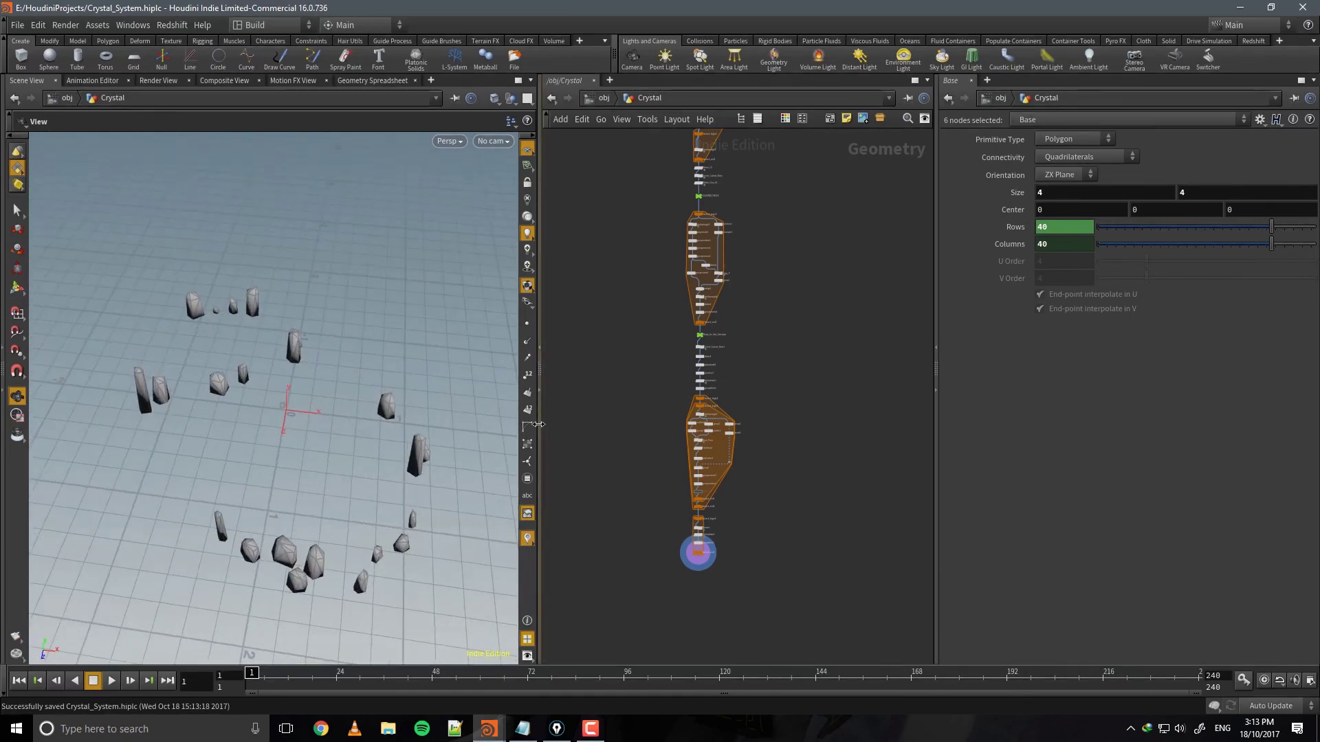
# Widen the 3D view and the parameter pane, narrowing the network pane between them, and clear the six-node selection.
pyautogui.moveTo(538, 424); pyautogui.dragTo(611, 424)
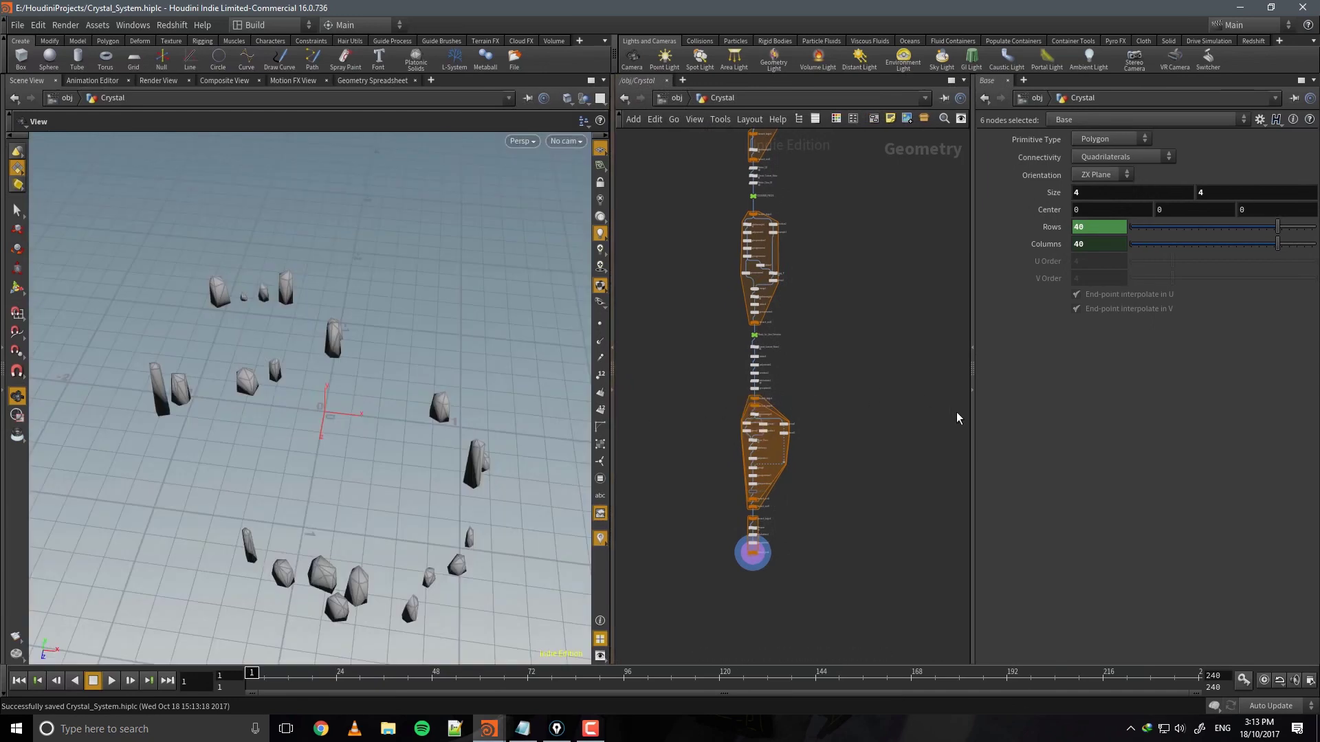
pyautogui.moveTo(972, 415); pyautogui.dragTo(913, 419)
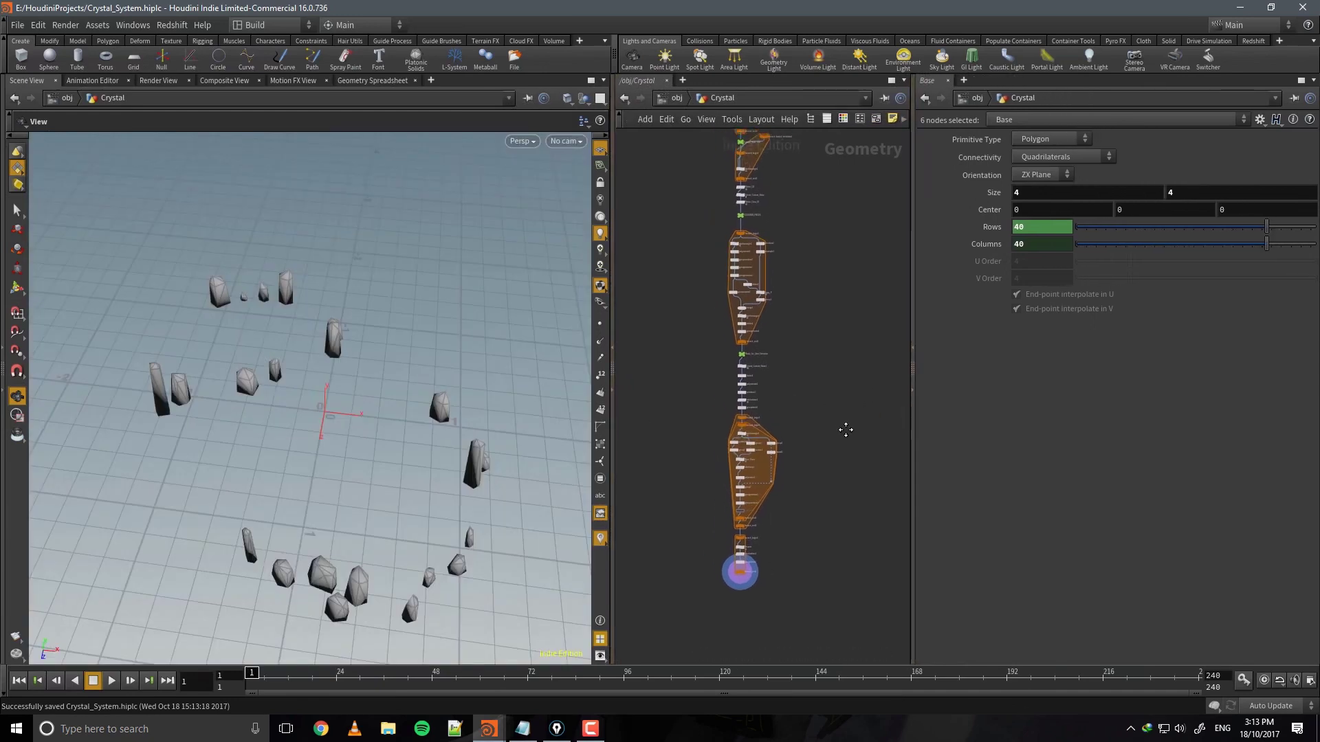
pyautogui.moveTo(845, 429); pyautogui.dragTo(844, 324, button='middle')
pyautogui.click(817, 542)
pyautogui.moveTo(723, 331); pyautogui.dragTo(728, 365, button='middle')
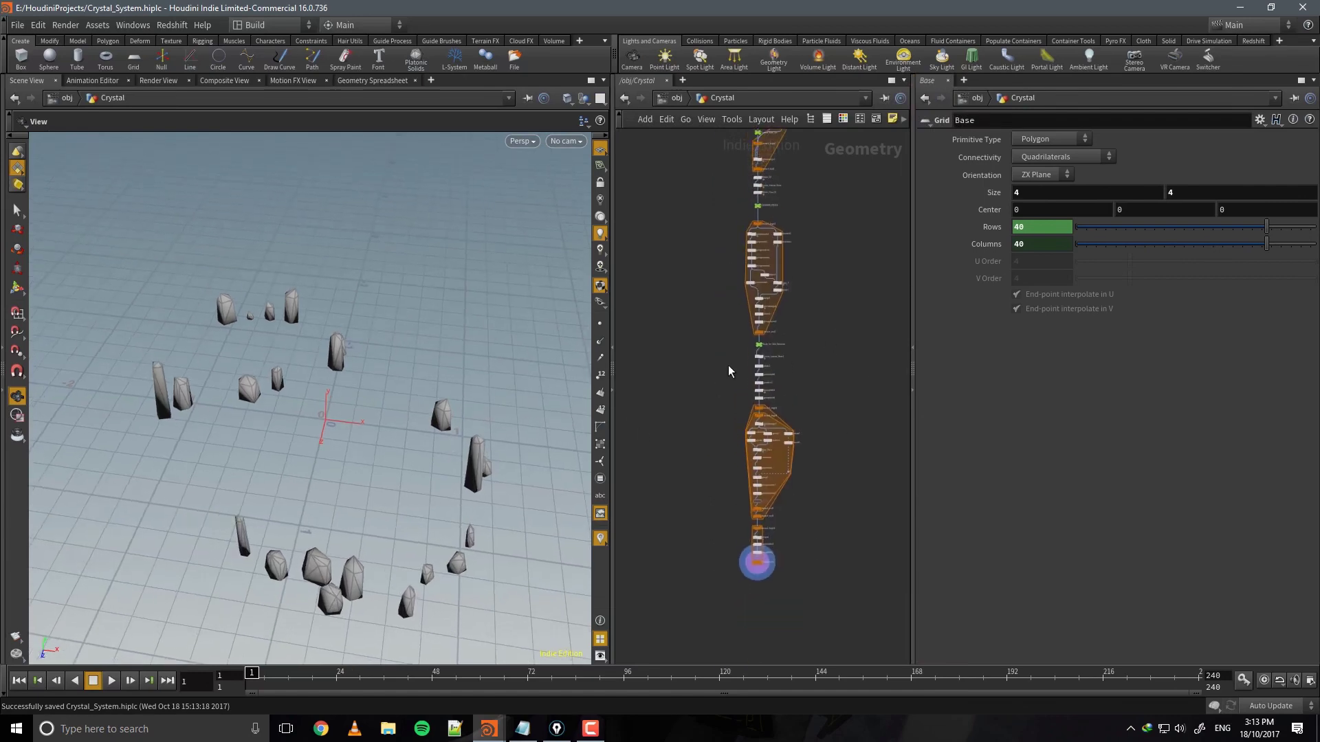
# Examine the ring of crystals from lower angles and review the network's colouring loop between Cleaned_Base_Geo and COLOURED_PIECES and the nodes below.
pyautogui.moveTo(490, 452); pyautogui.dragTo(474, 410)
pyautogui.moveTo(393, 398); pyautogui.dragTo(410, 468)
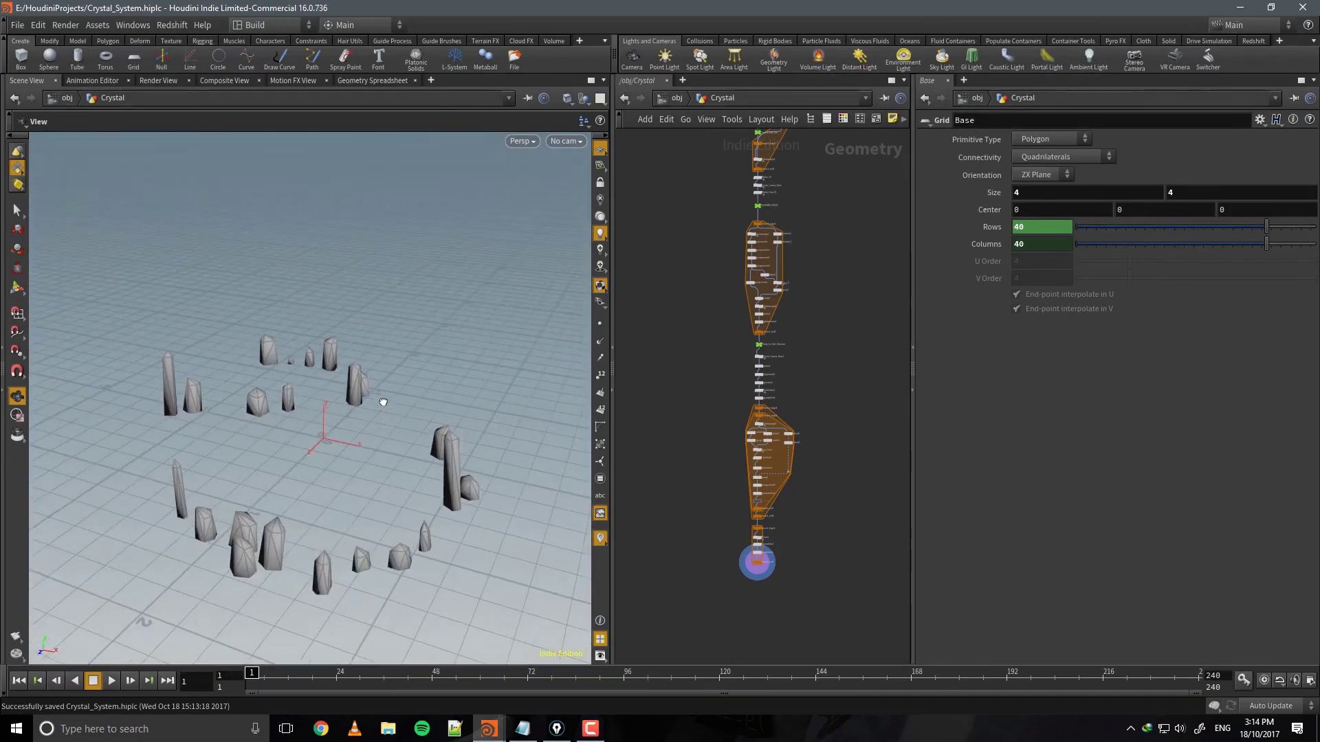
pyautogui.moveTo(280, 397); pyautogui.dragTo(366, 403)
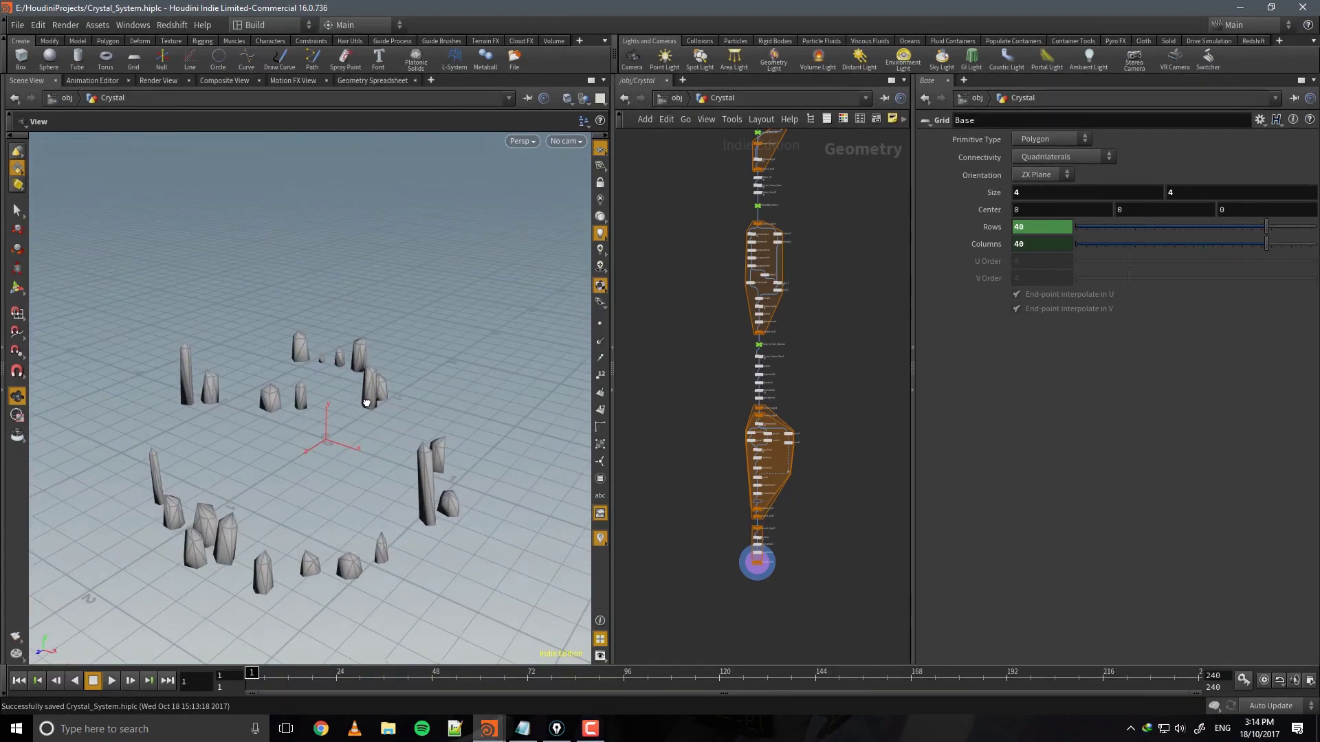
pyautogui.scroll(5, 839, 451)
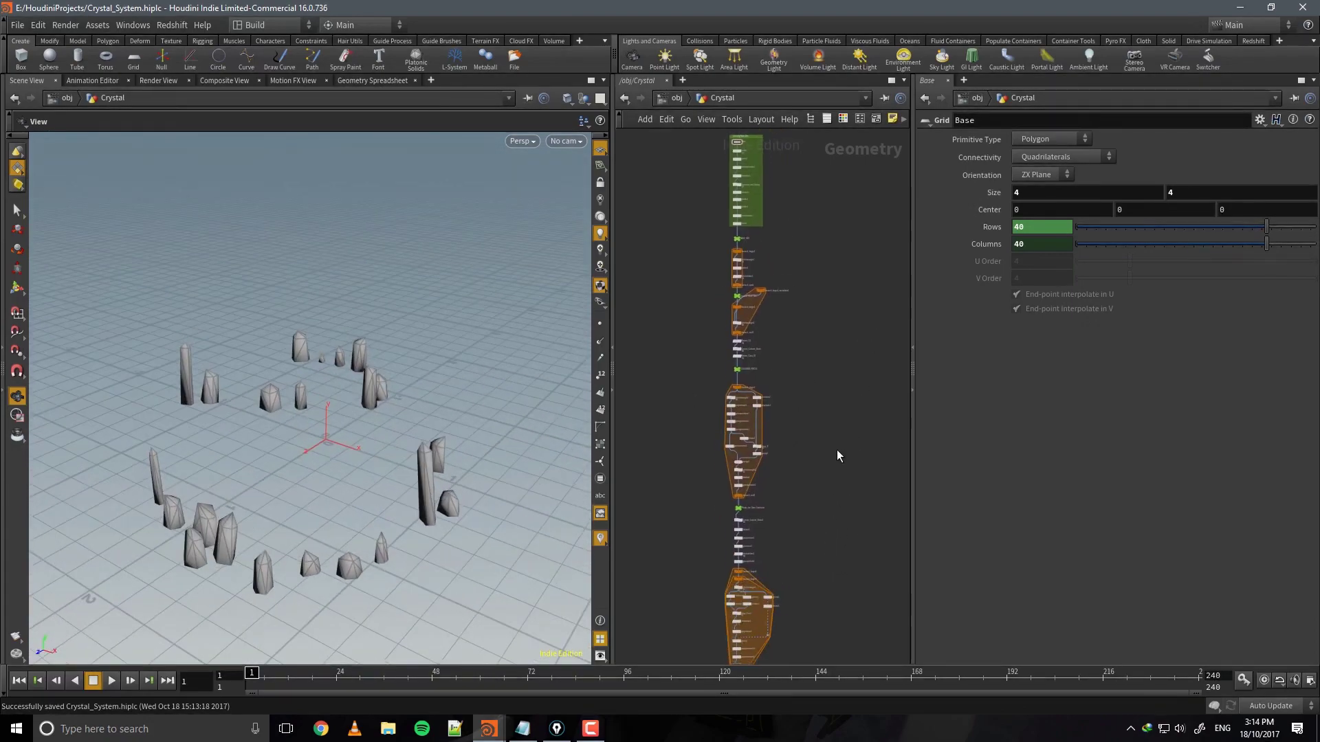
pyautogui.scroll(3, 753, 312)
pyautogui.moveTo(763, 249); pyautogui.dragTo(762, 311)
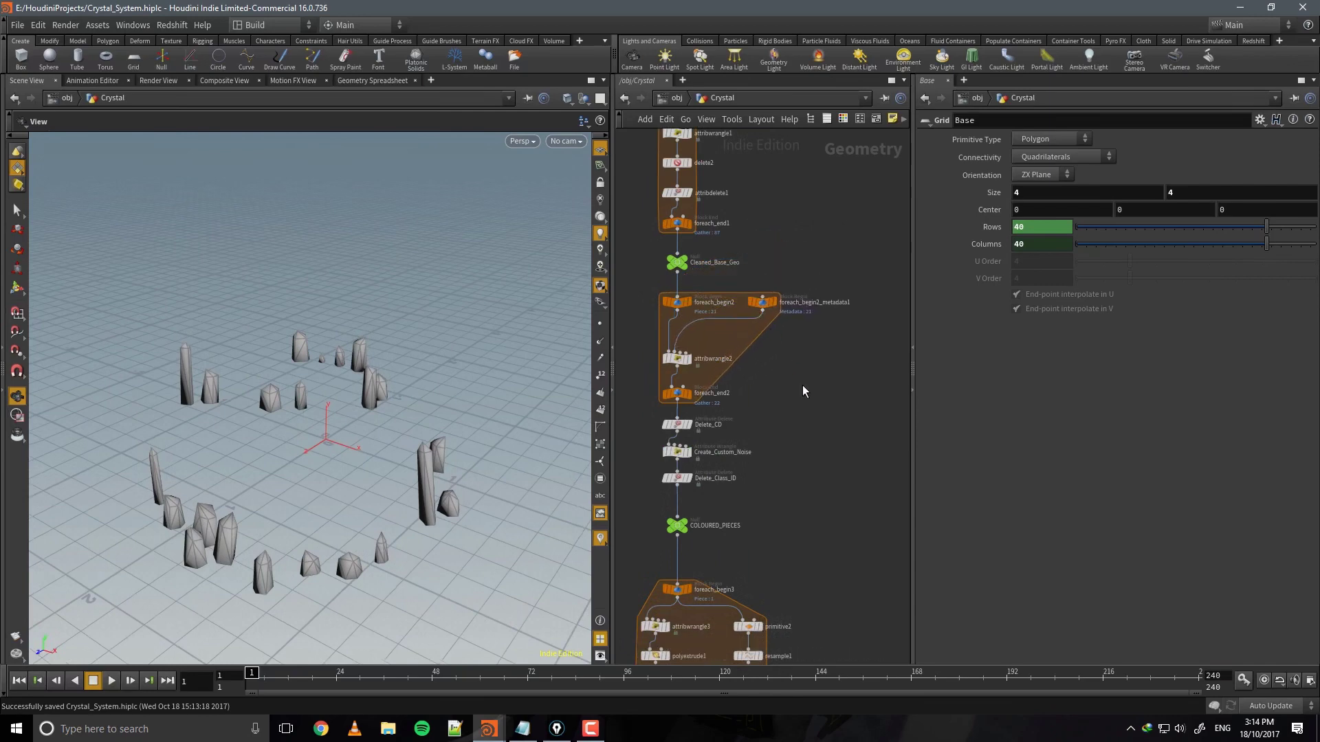
pyautogui.scroll(-6, 852, 564)
pyautogui.moveTo(876, 535)
pyautogui.mouseDown(button='middle')
pyautogui.moveTo(861, 89)
pyautogui.moveTo(834, 357)
pyautogui.moveTo(822, 233)
pyautogui.mouseUp(button='middle')
pyautogui.moveTo(385, 466)
pyautogui.mouseDown()
pyautogui.moveTo(319, 437)
pyautogui.moveTo(295, 480)
pyautogui.mouseUp()
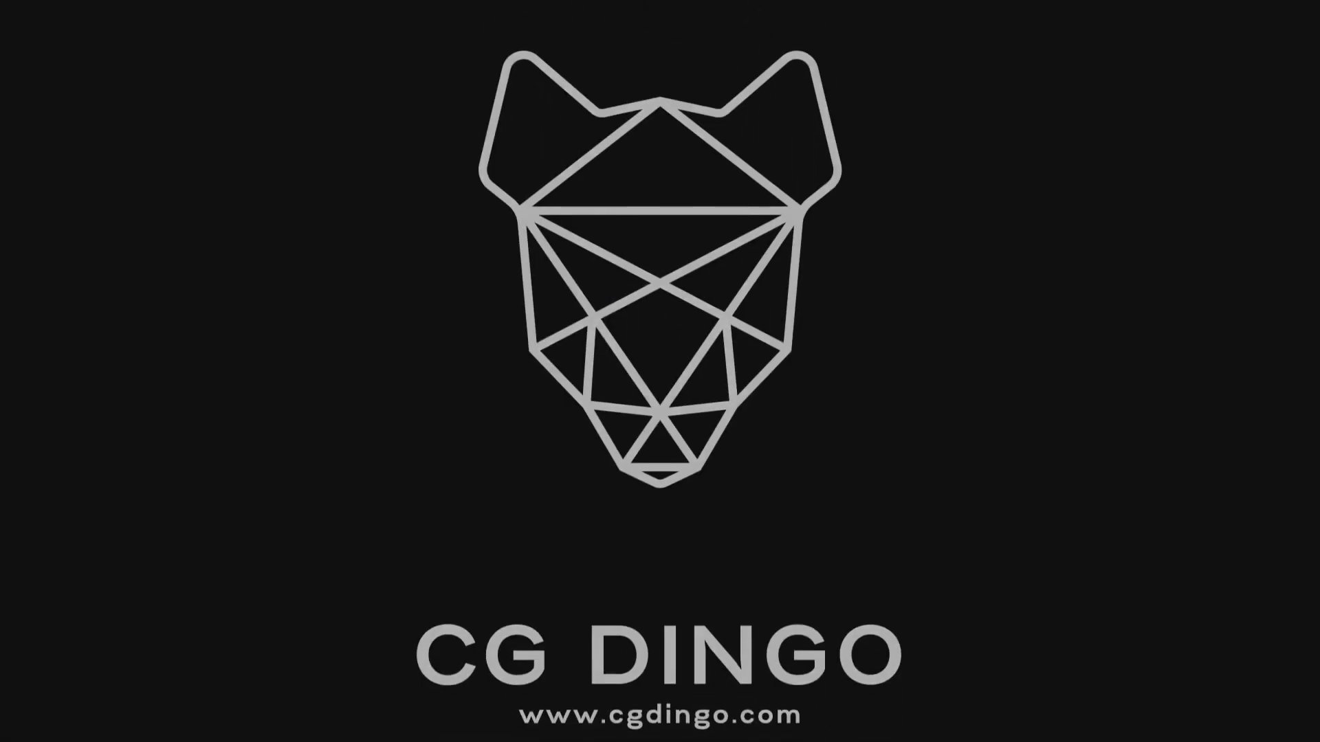